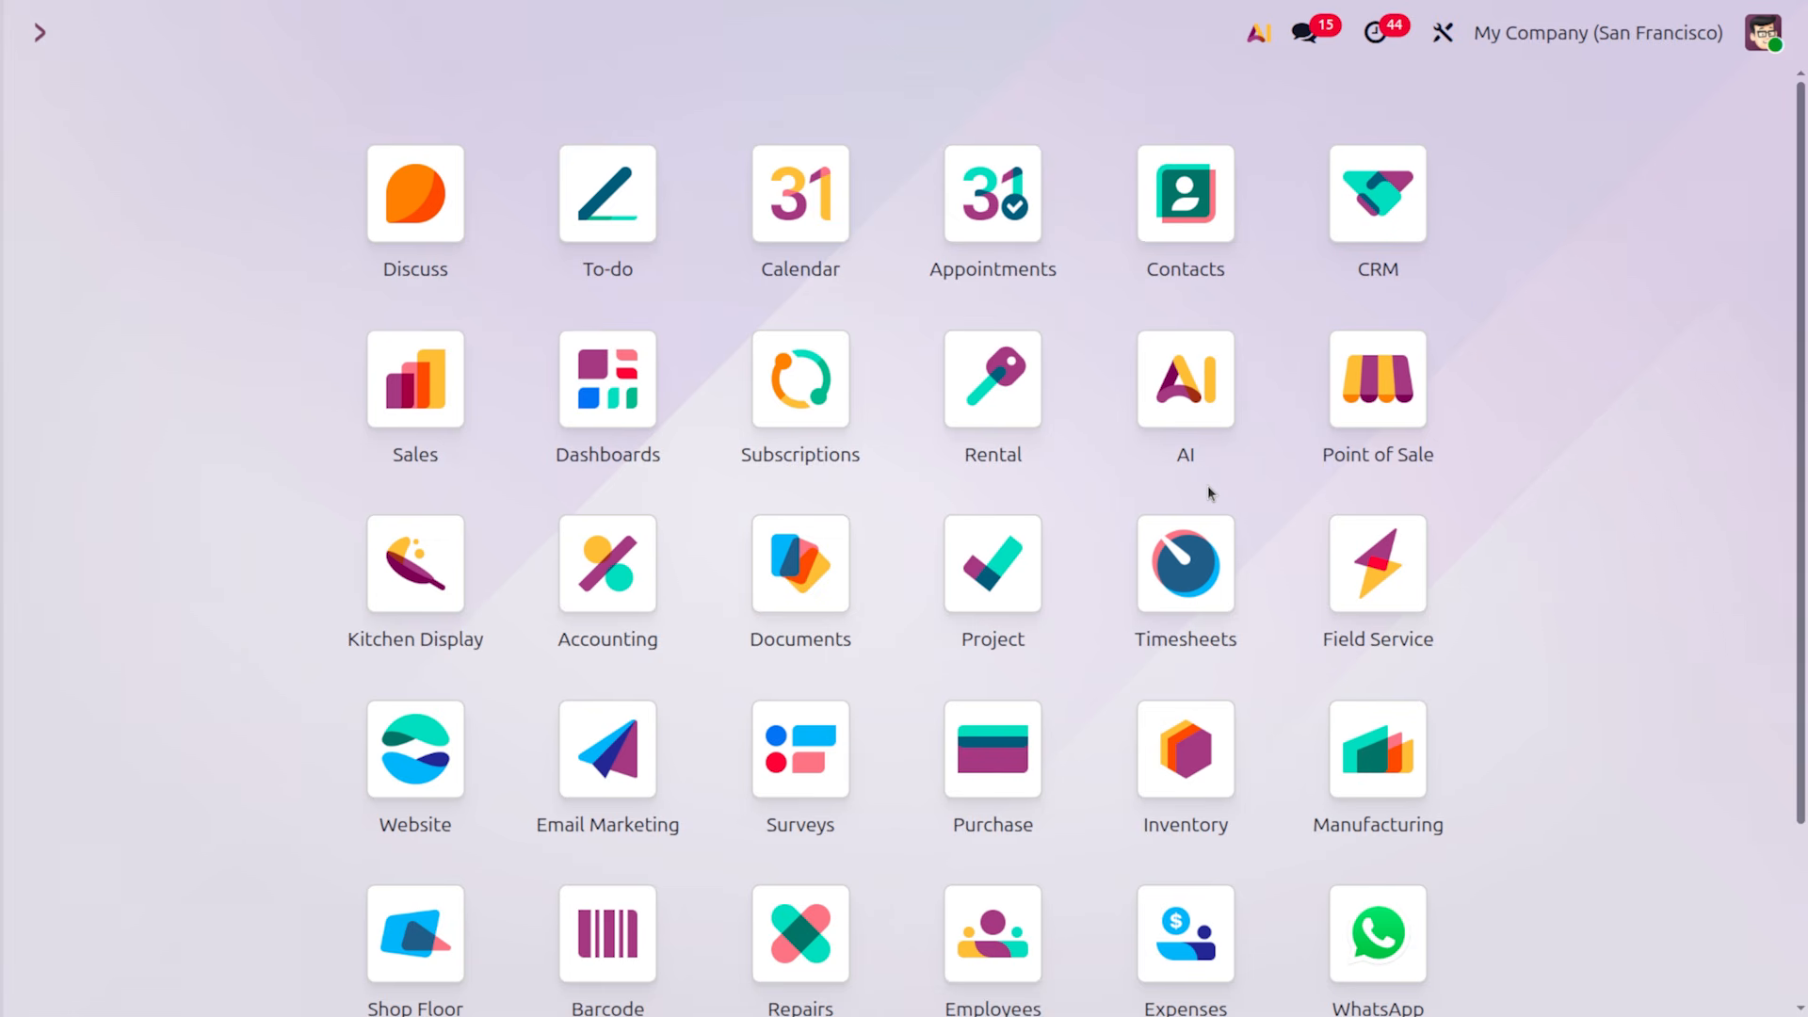
# Open the Point of Sale app with the 'po' command and check the shops' extra actions
pyautogui.write('po')
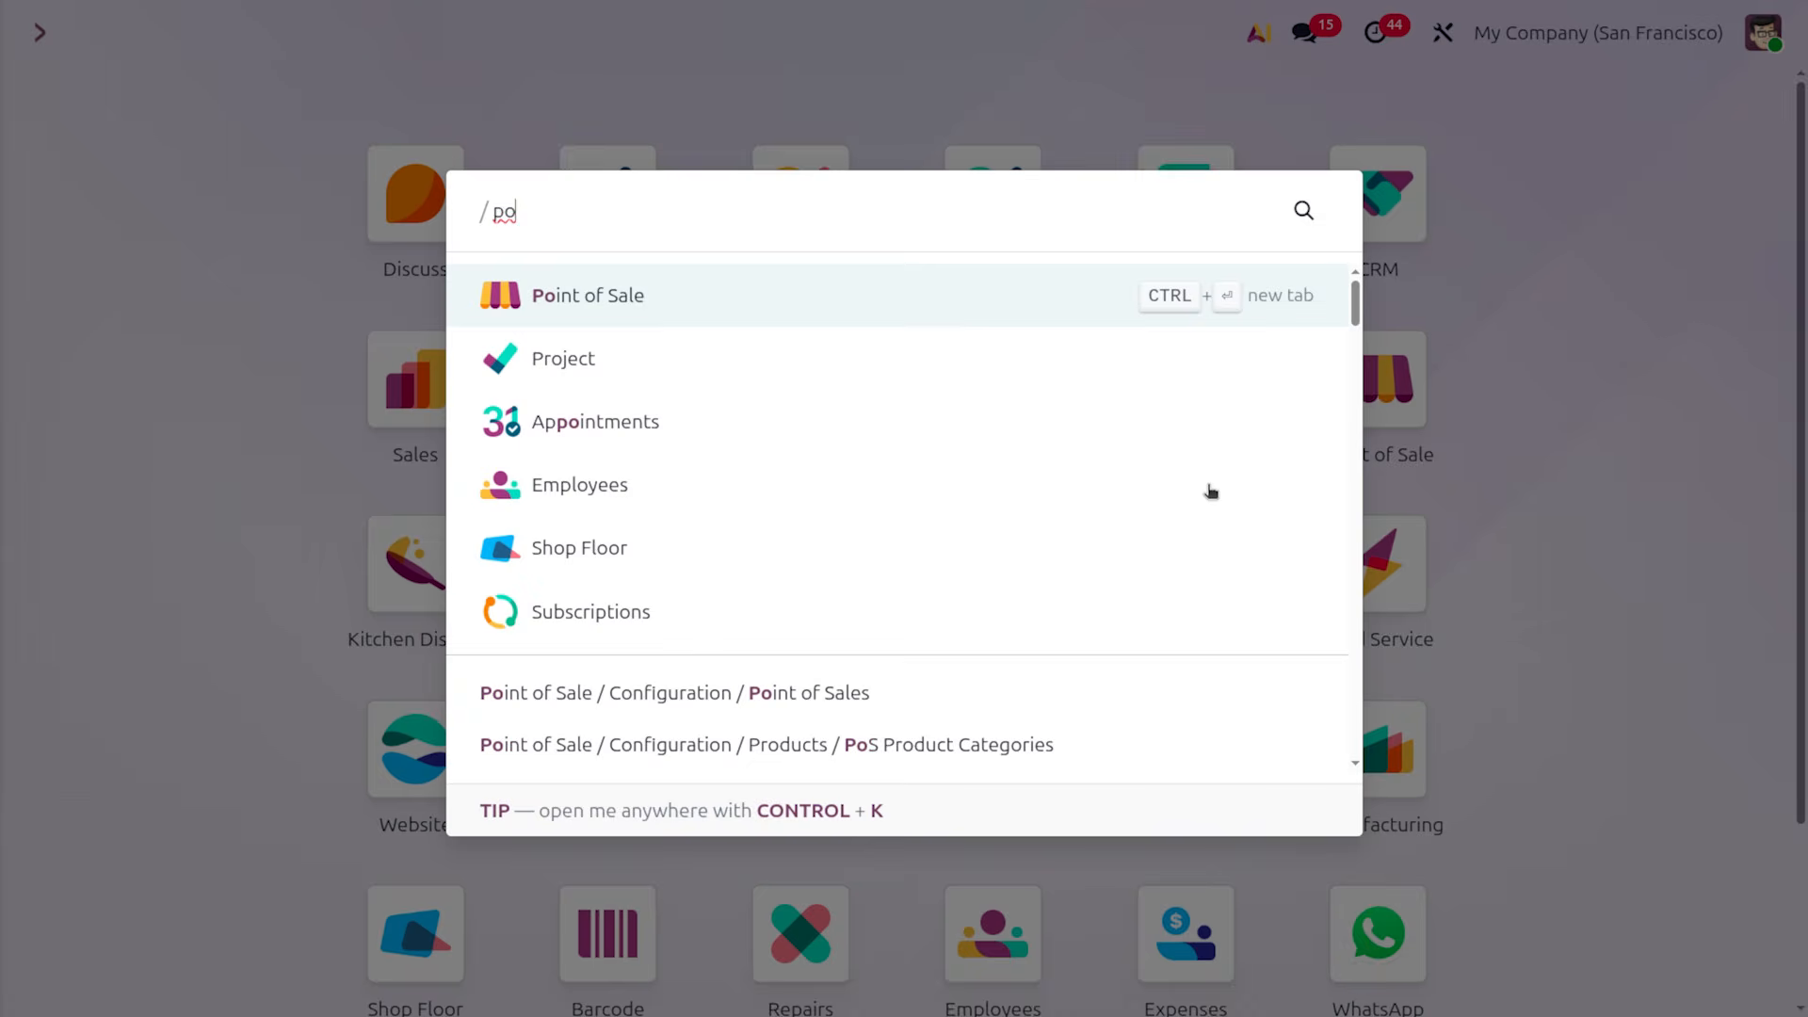
pyautogui.press('Return')
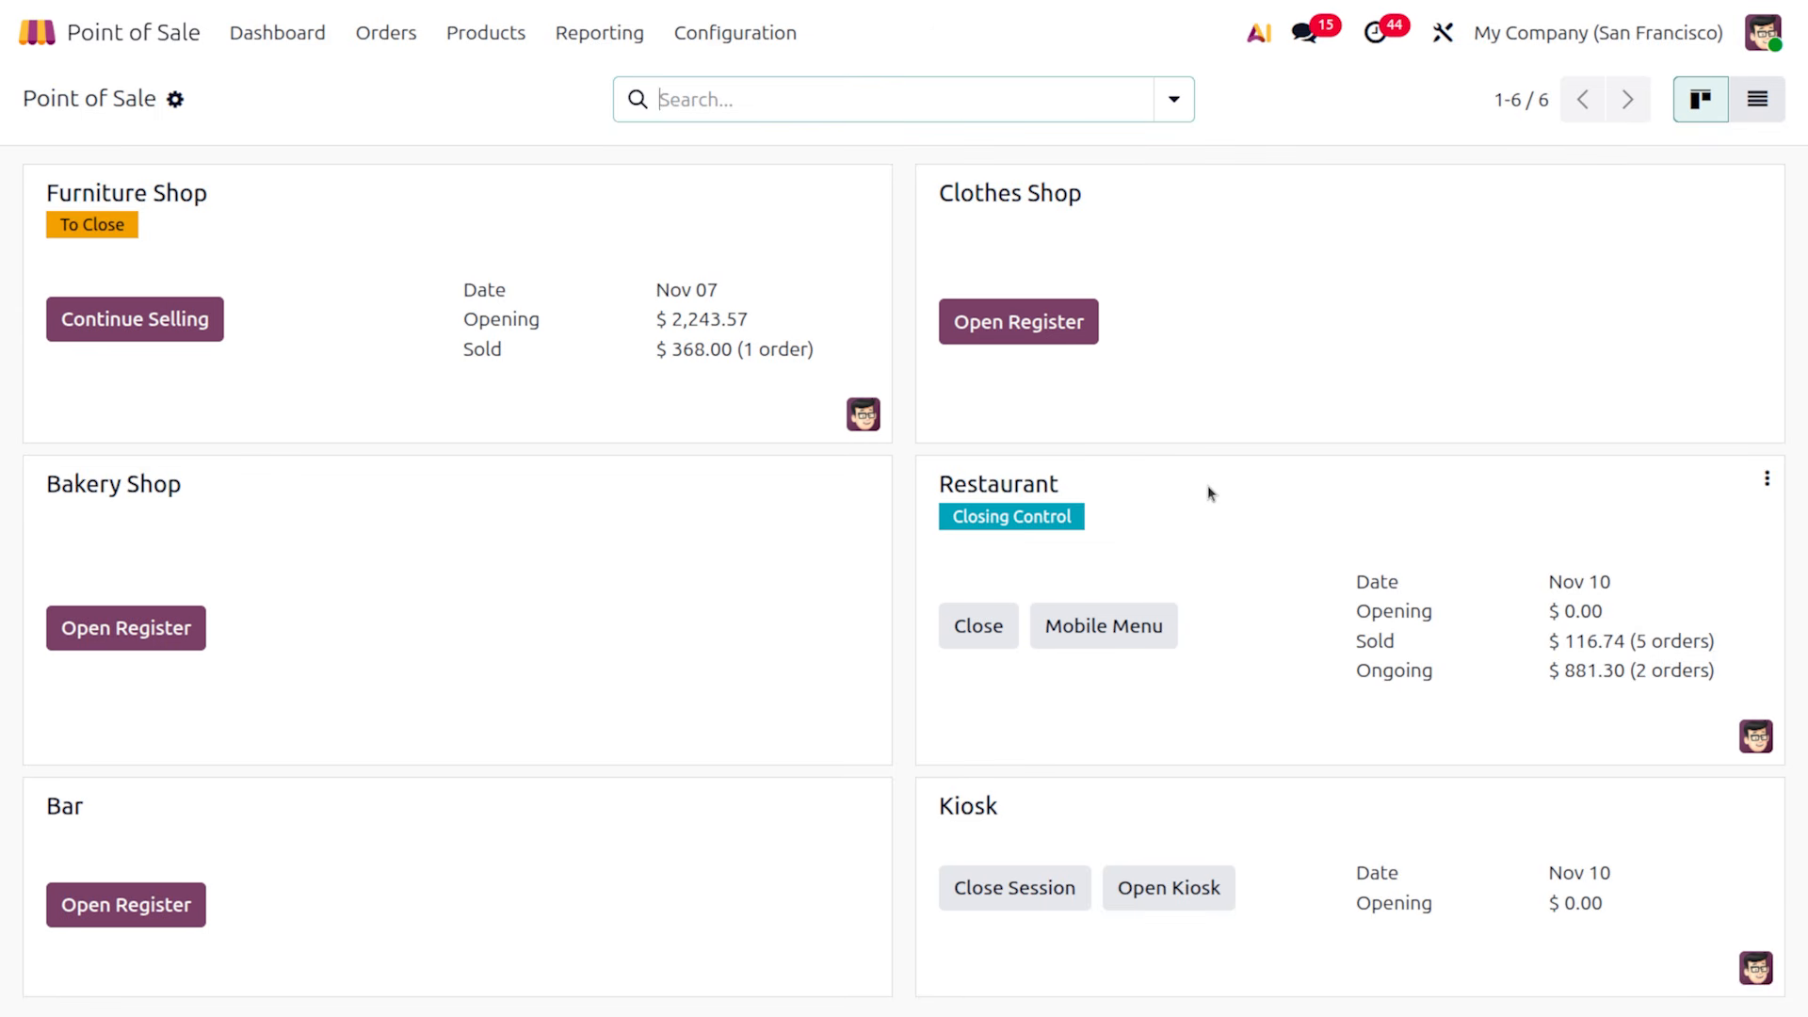
pyautogui.click(174, 99)
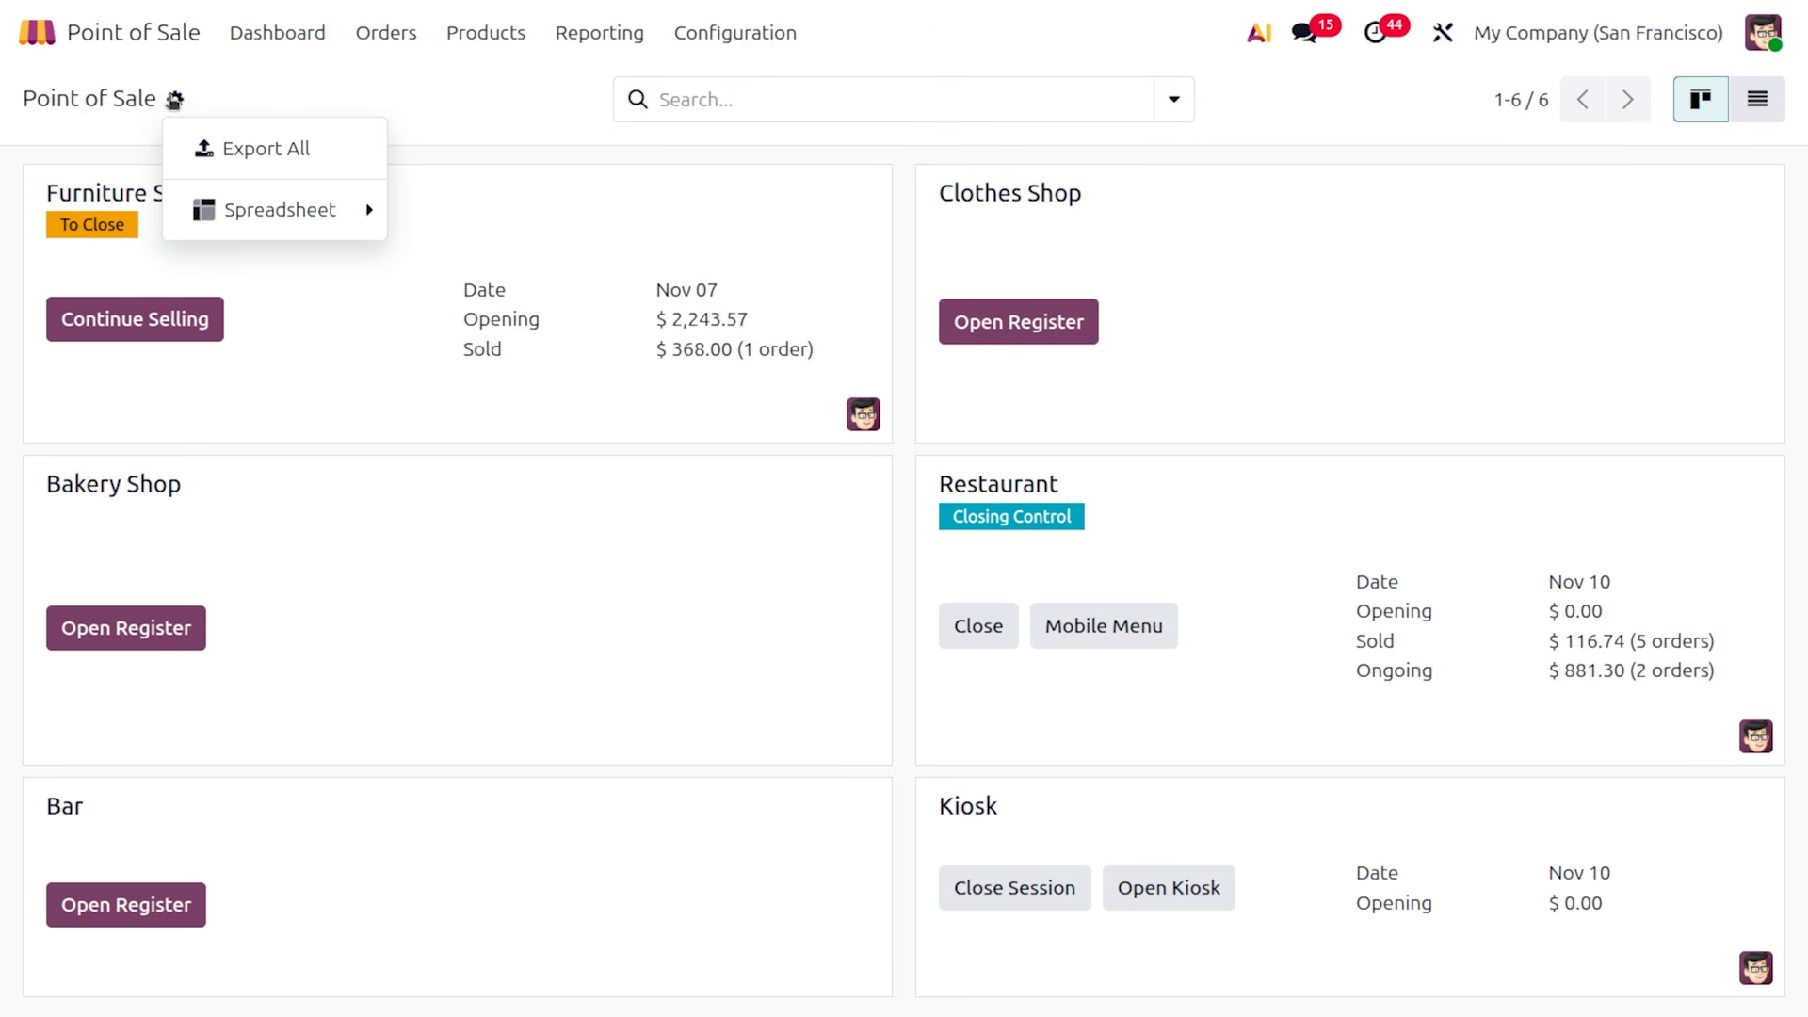
pyautogui.moveTo(349, 226)
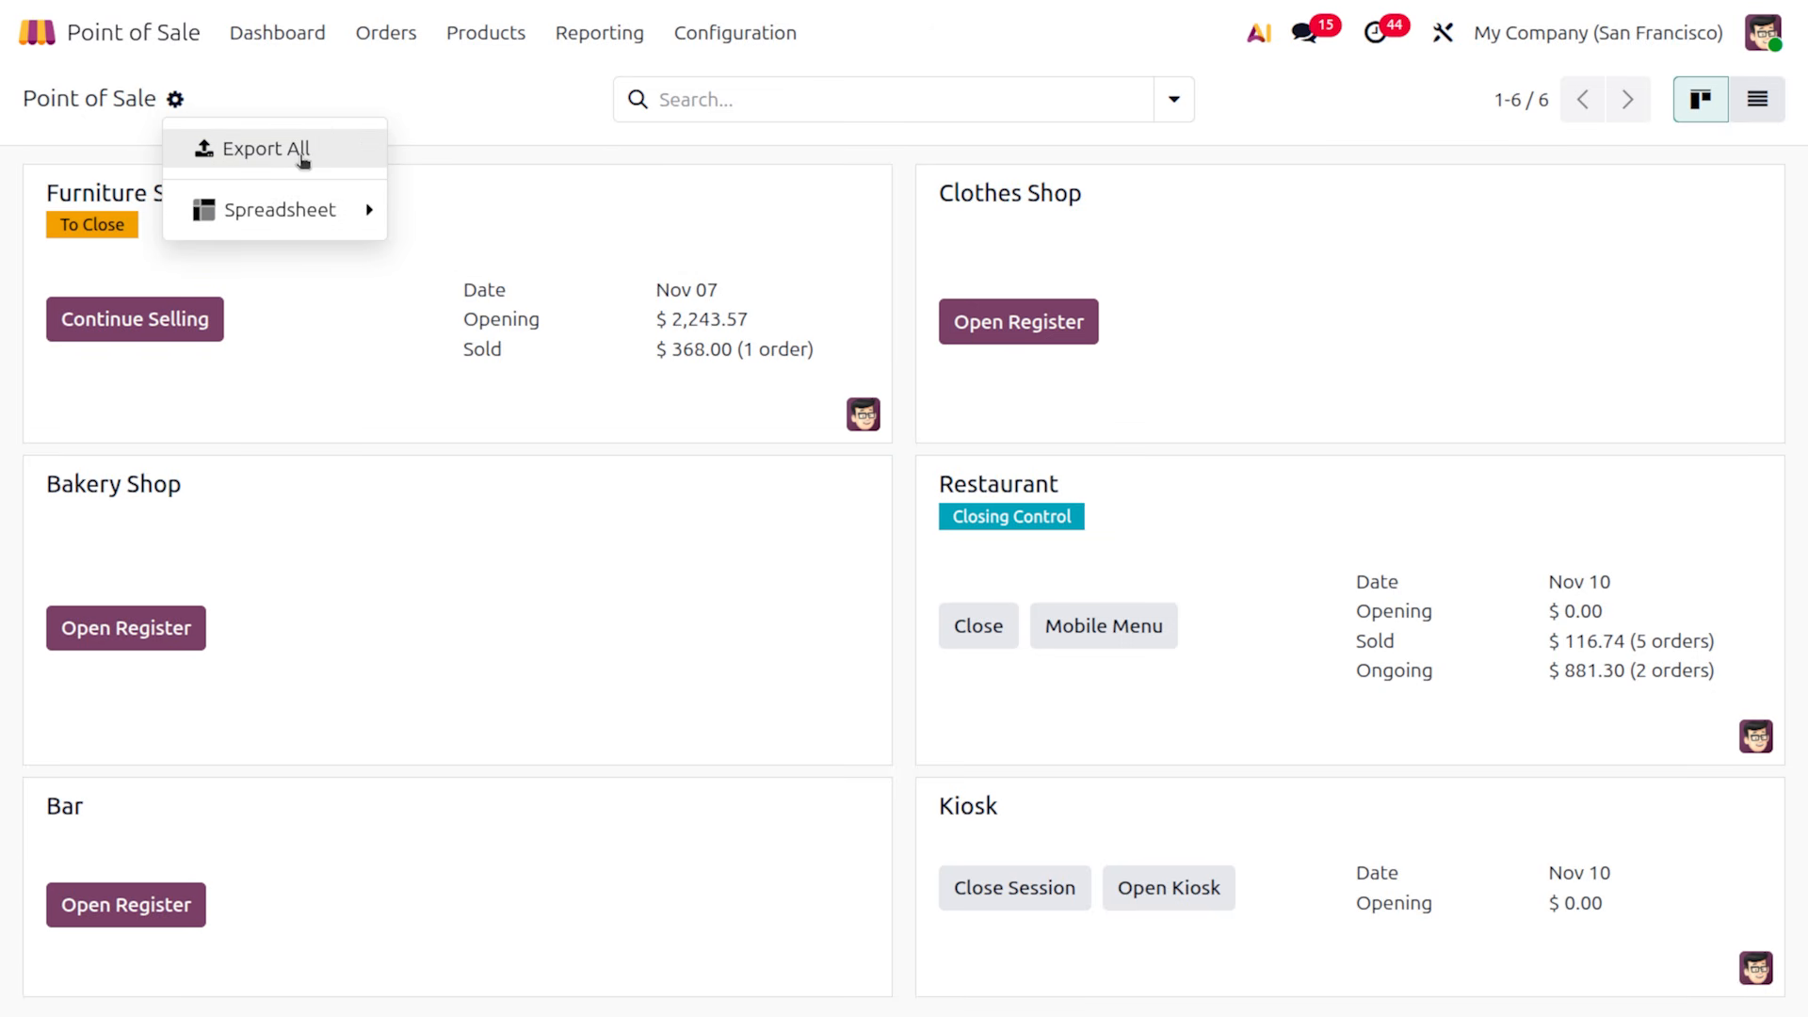
pyautogui.click(554, 130)
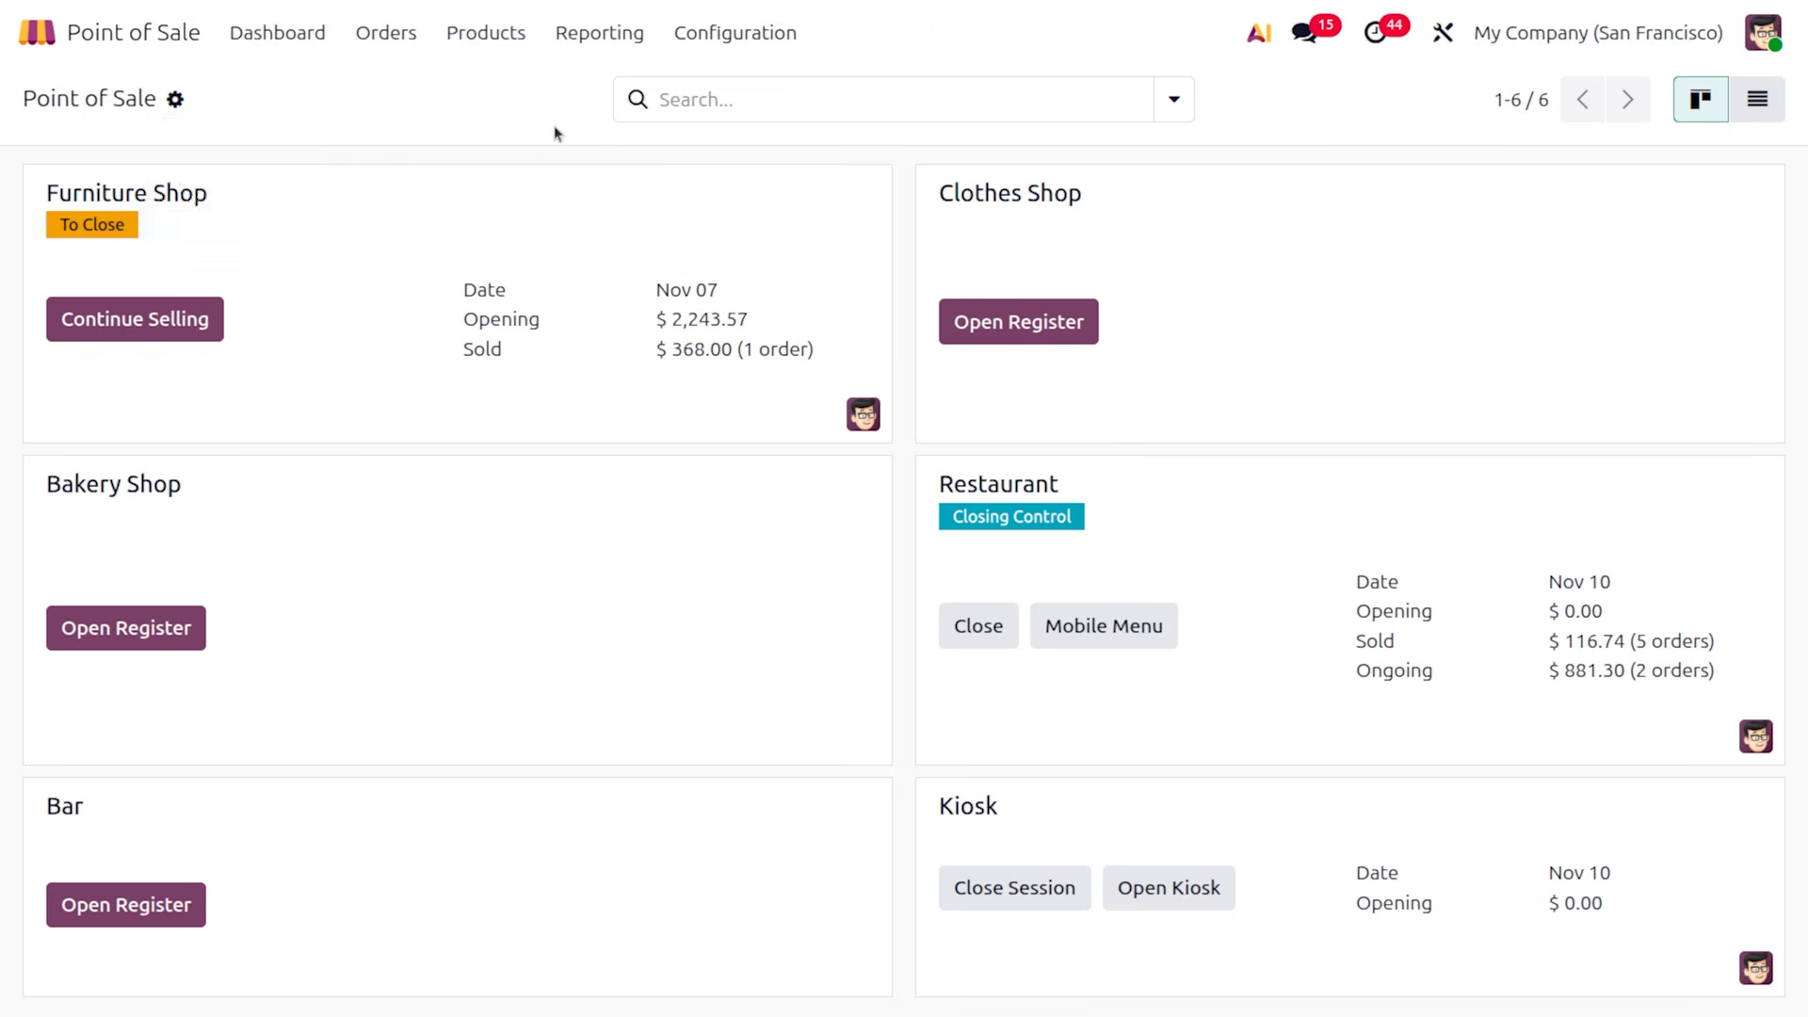
# Check the filter and grouping options, then display the six shops in List view
pyautogui.click(1173, 100)
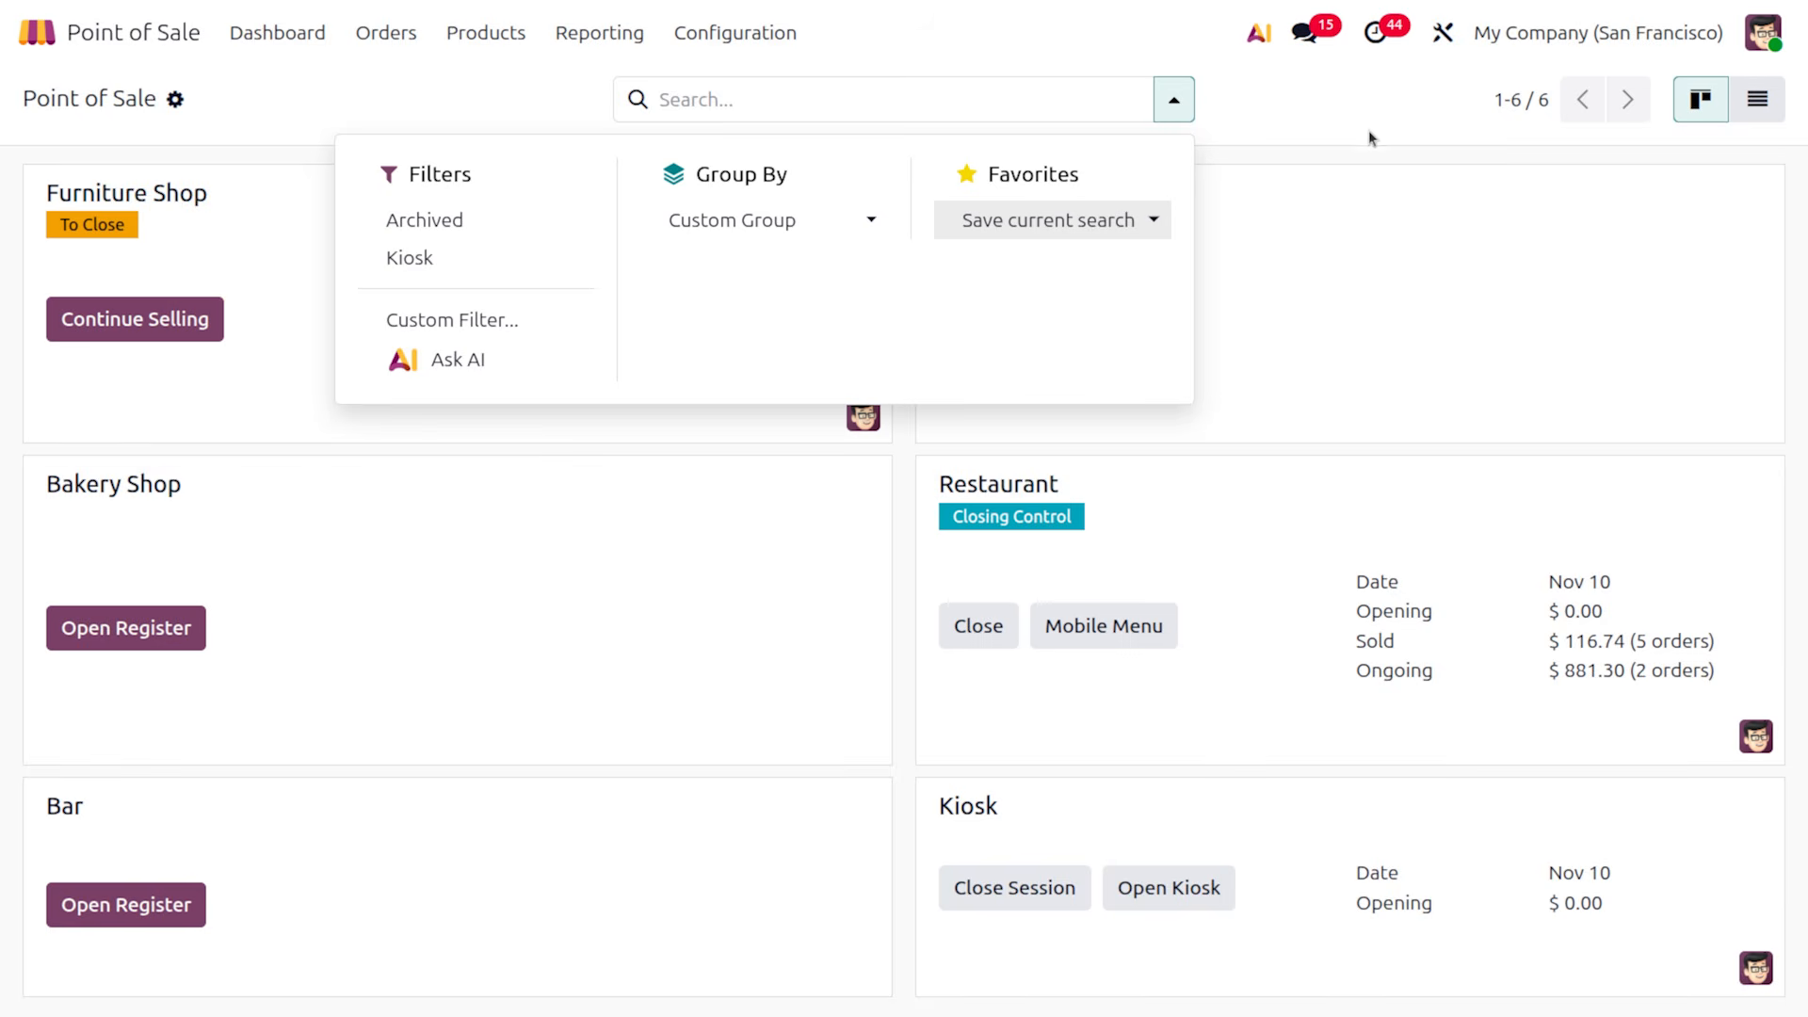
pyautogui.click(1356, 100)
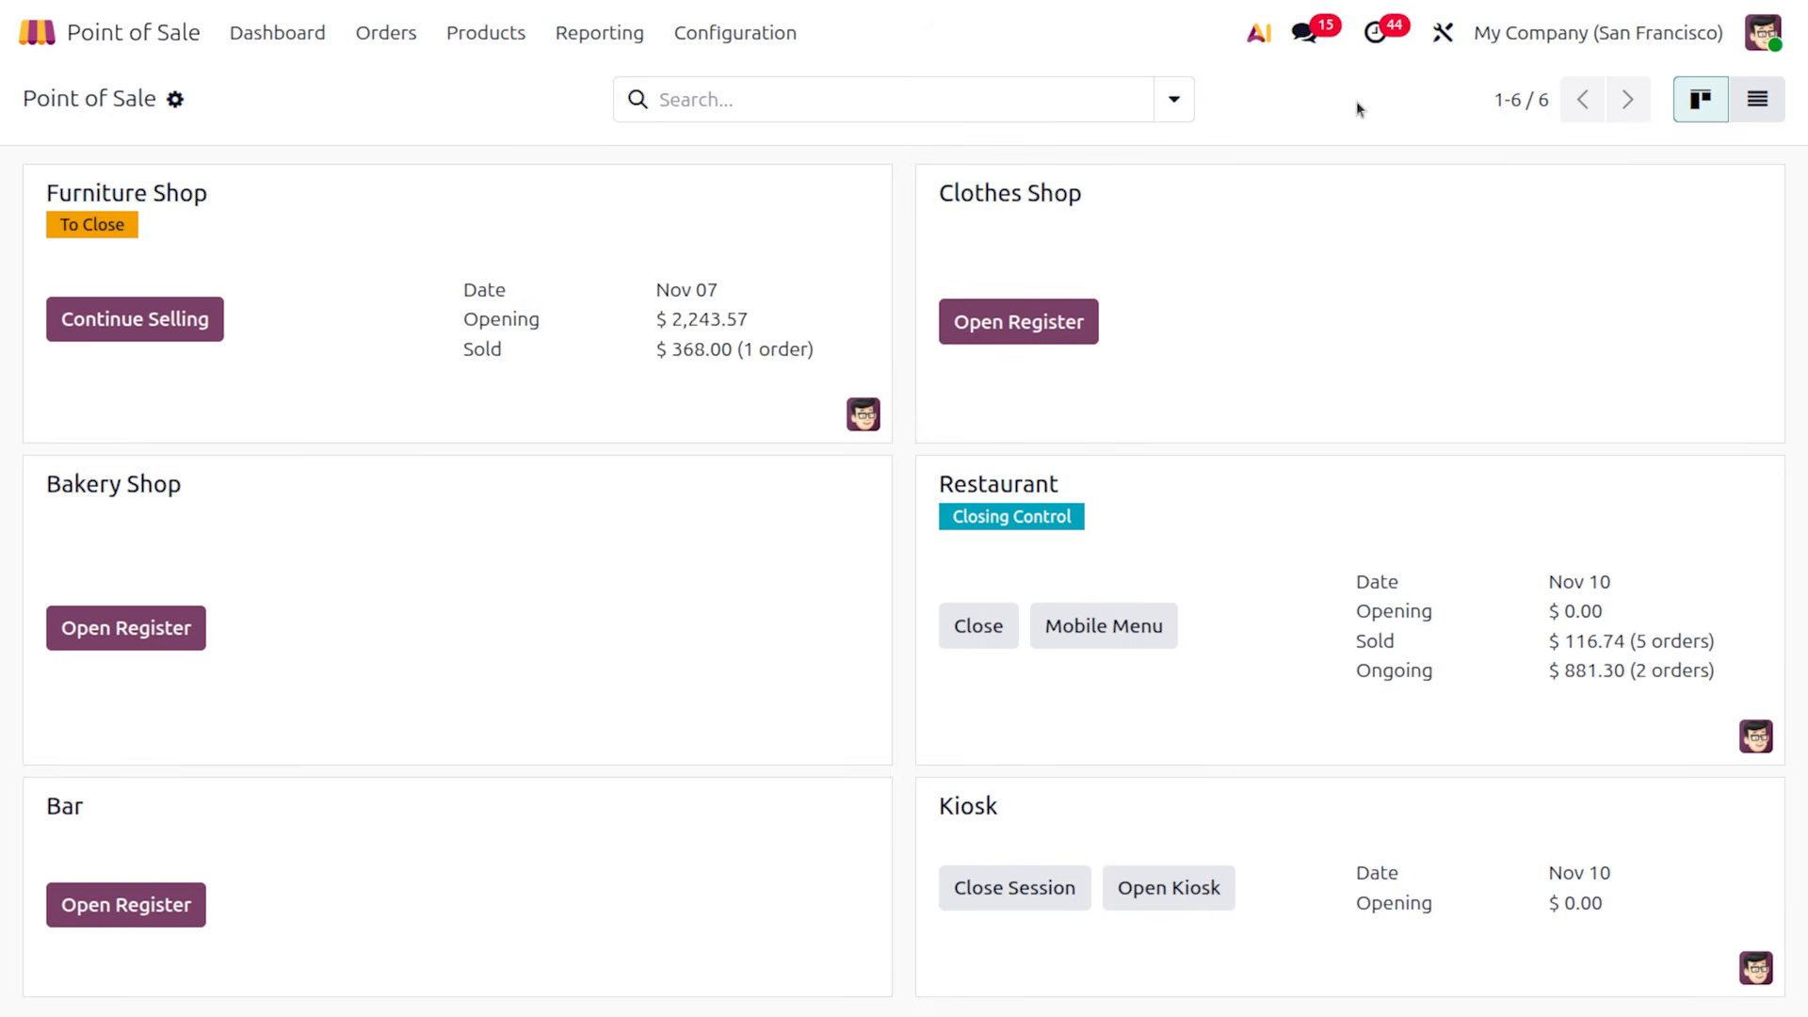
pyautogui.click(1757, 104)
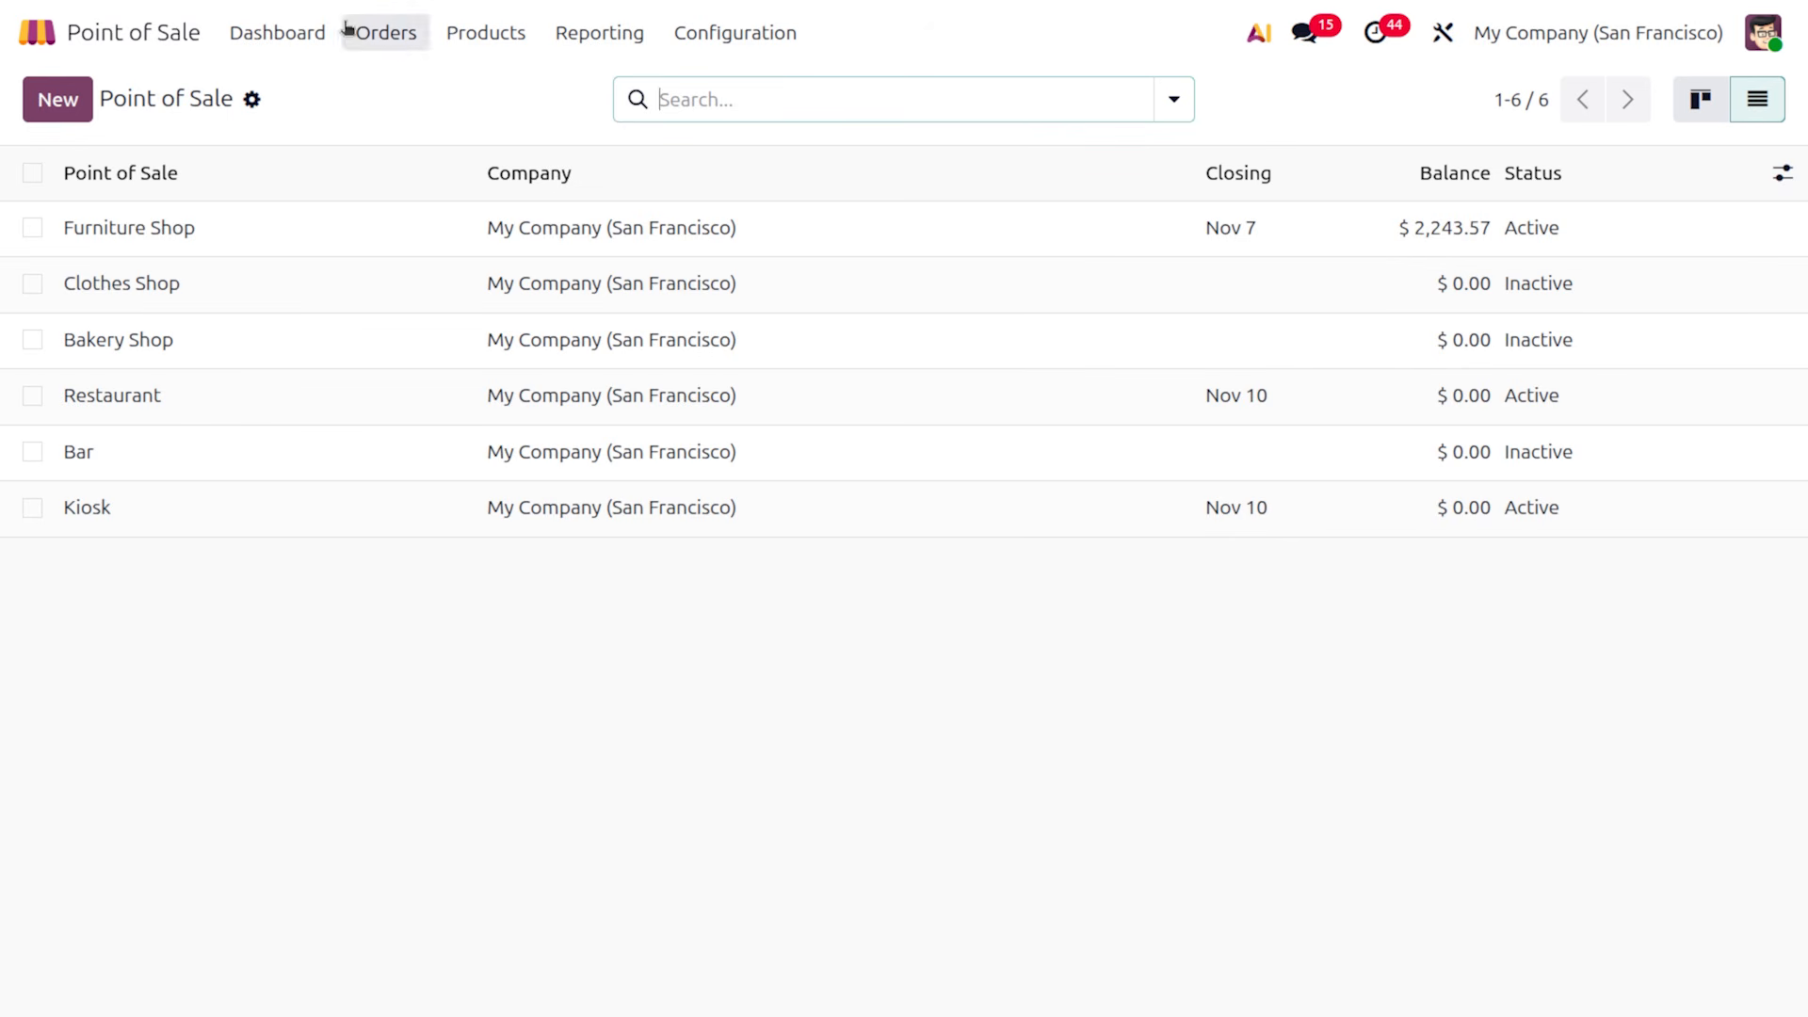
# Create a new point of sale named NYC SHOP with Log in with Employees enabled
pyautogui.click(58, 100)
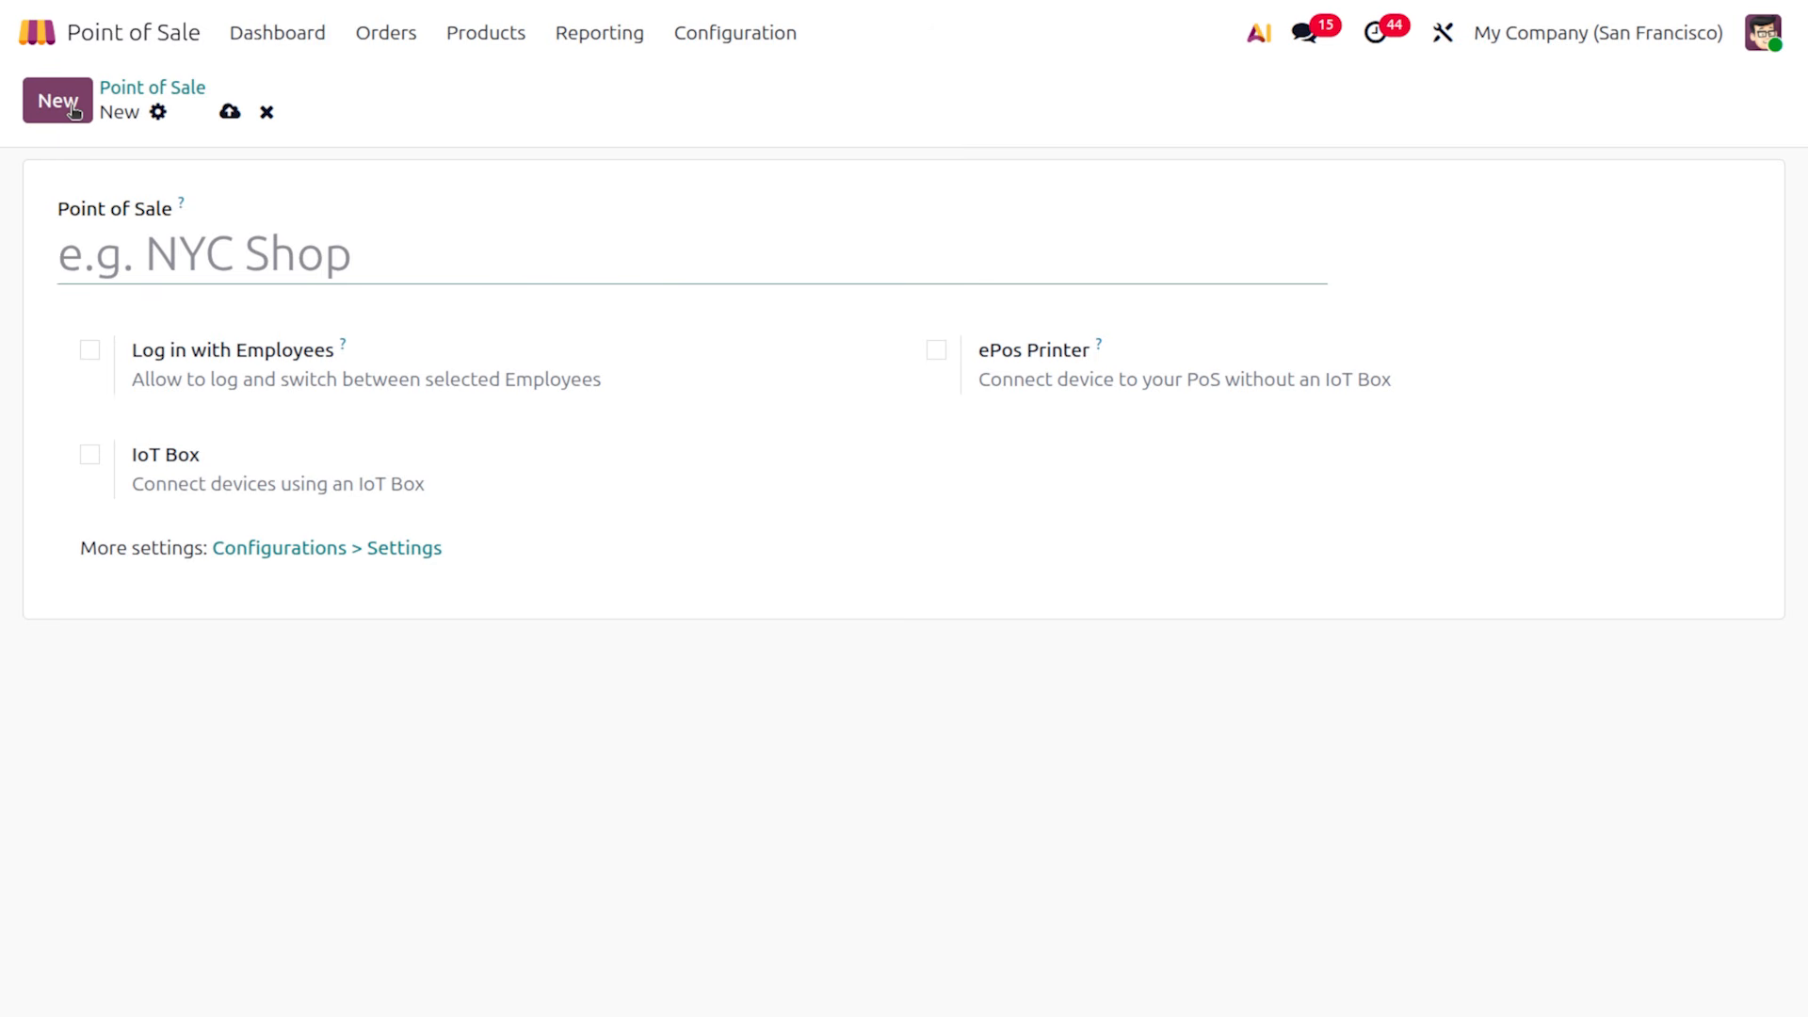
pyautogui.write('NYC')
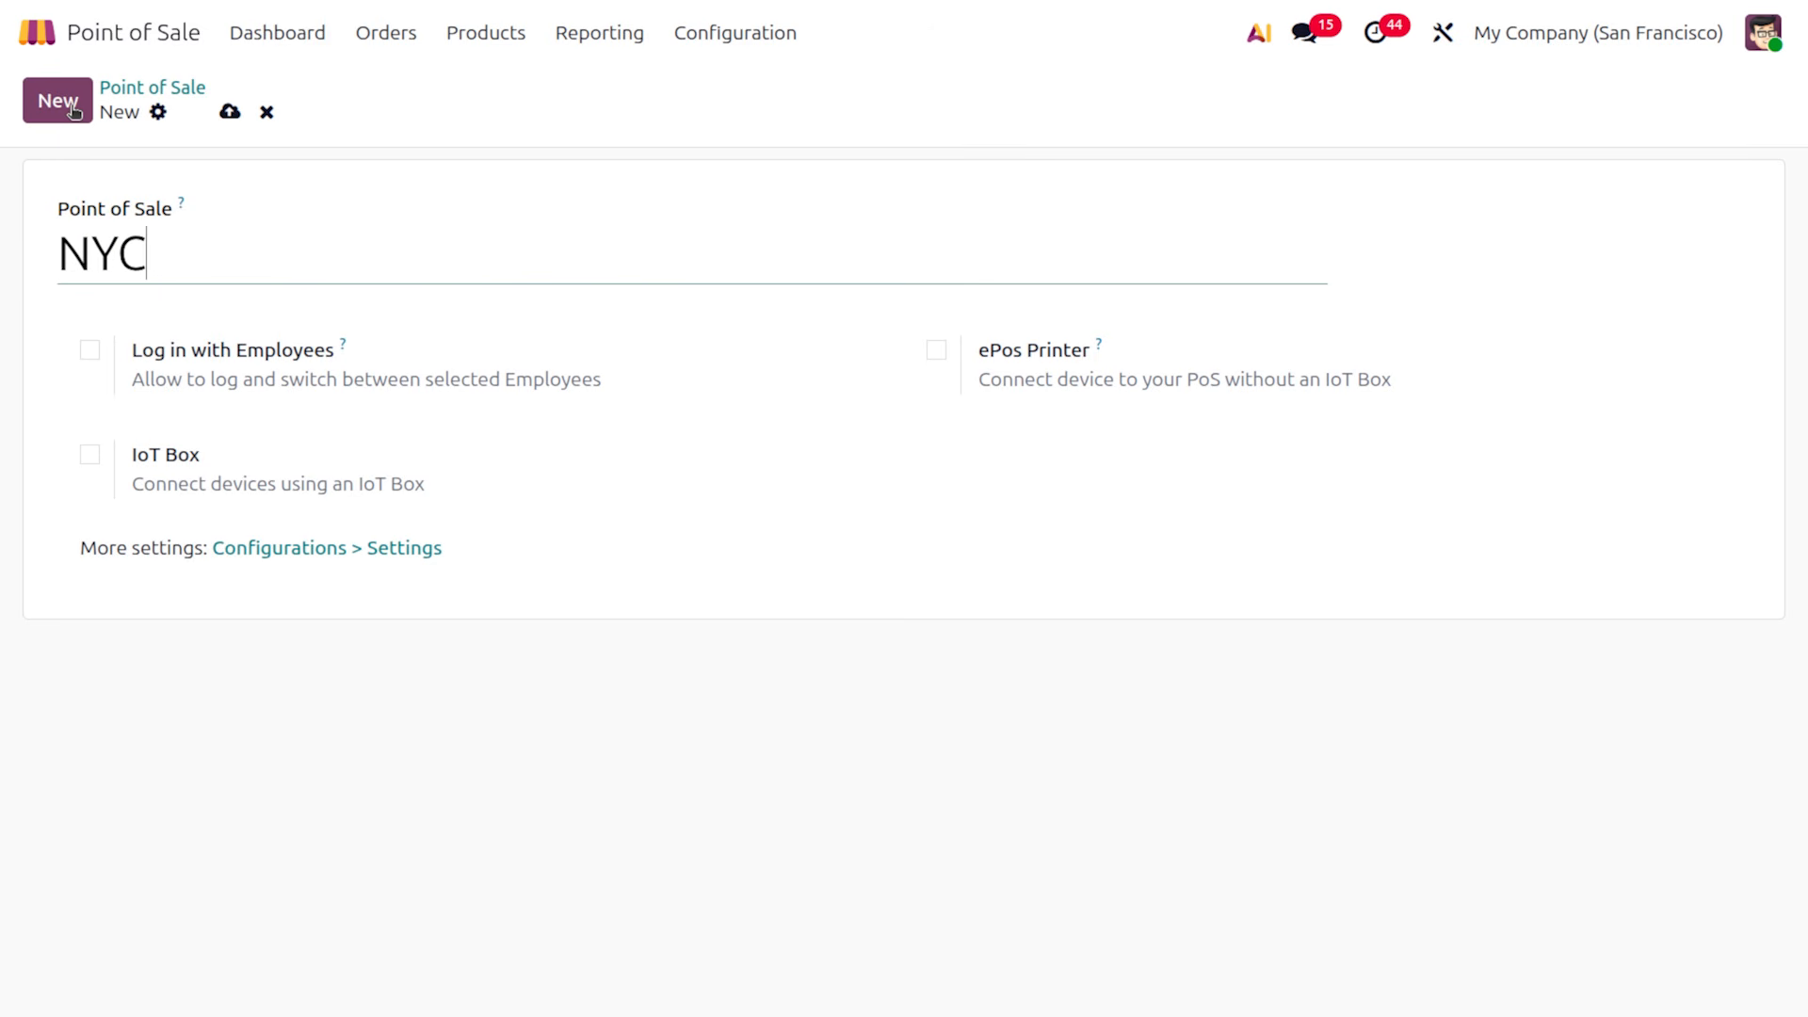
pyautogui.write(' SHOP')
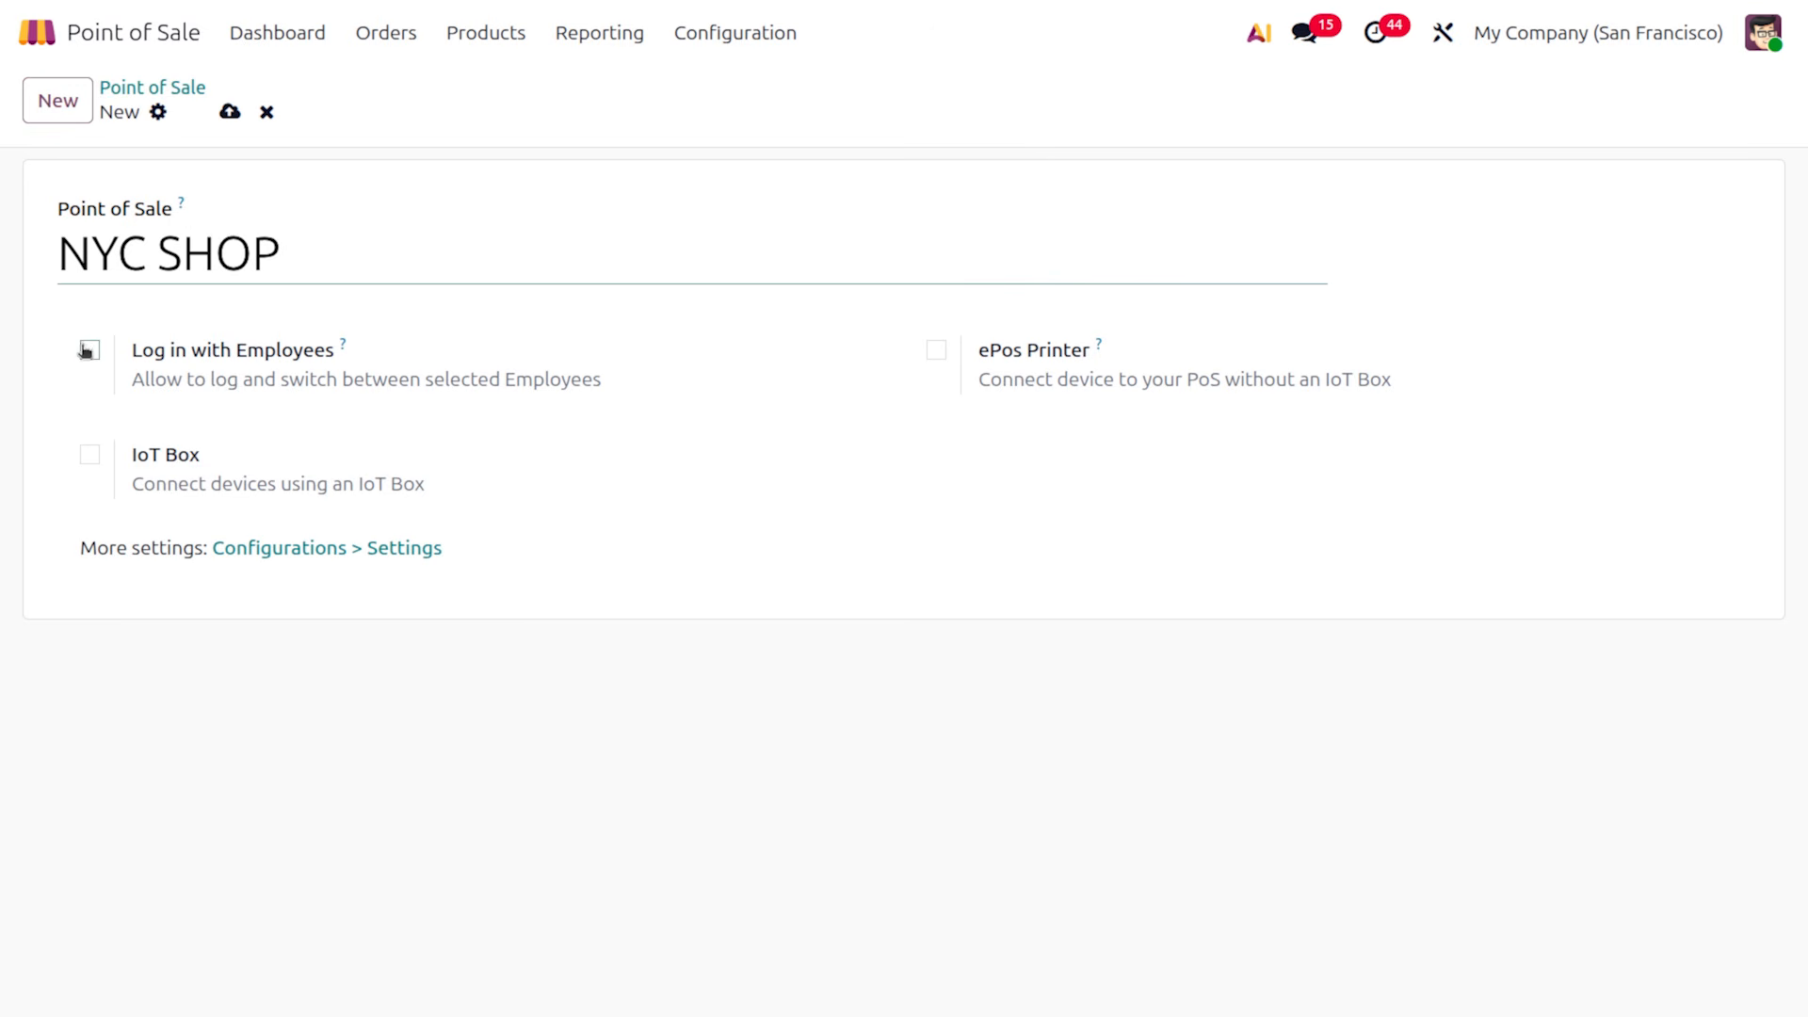
pyautogui.moveTo(93, 355)
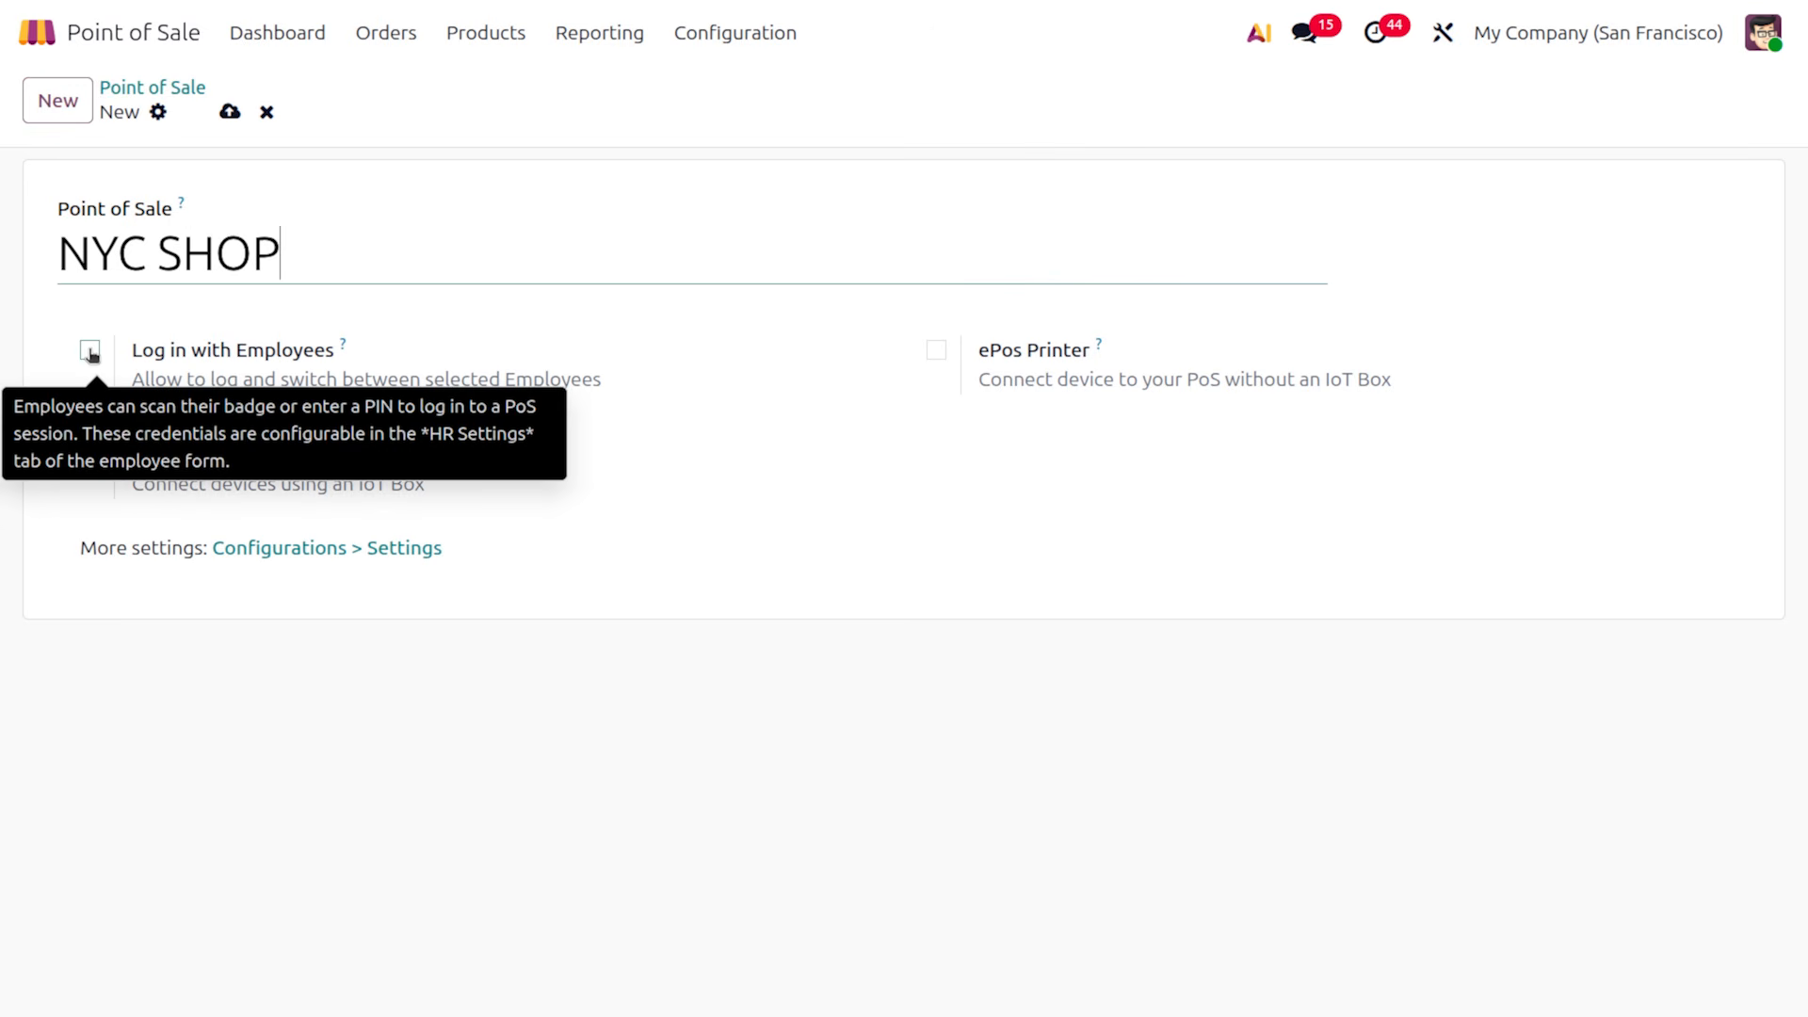
pyautogui.click(90, 353)
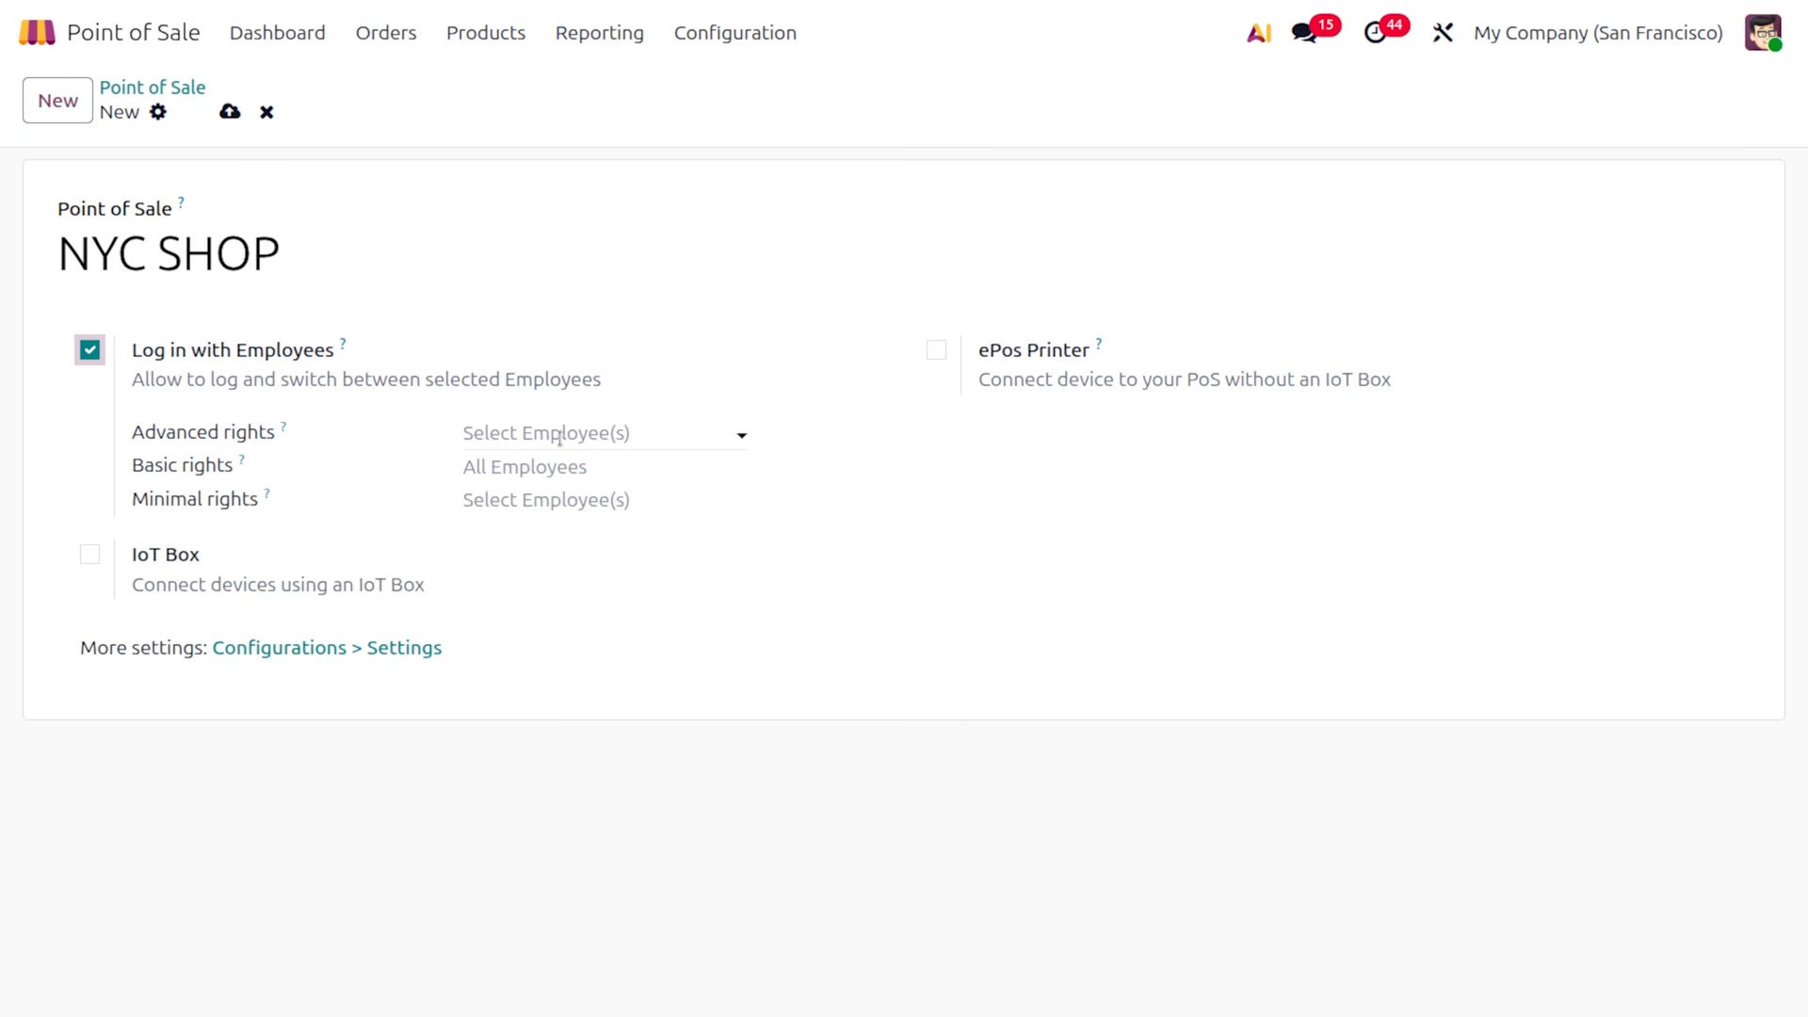
# Assign an employee each to the Advanced, Basic and Minimal rights fields
pyautogui.moveTo(572, 437)
pyautogui.click(560, 436)
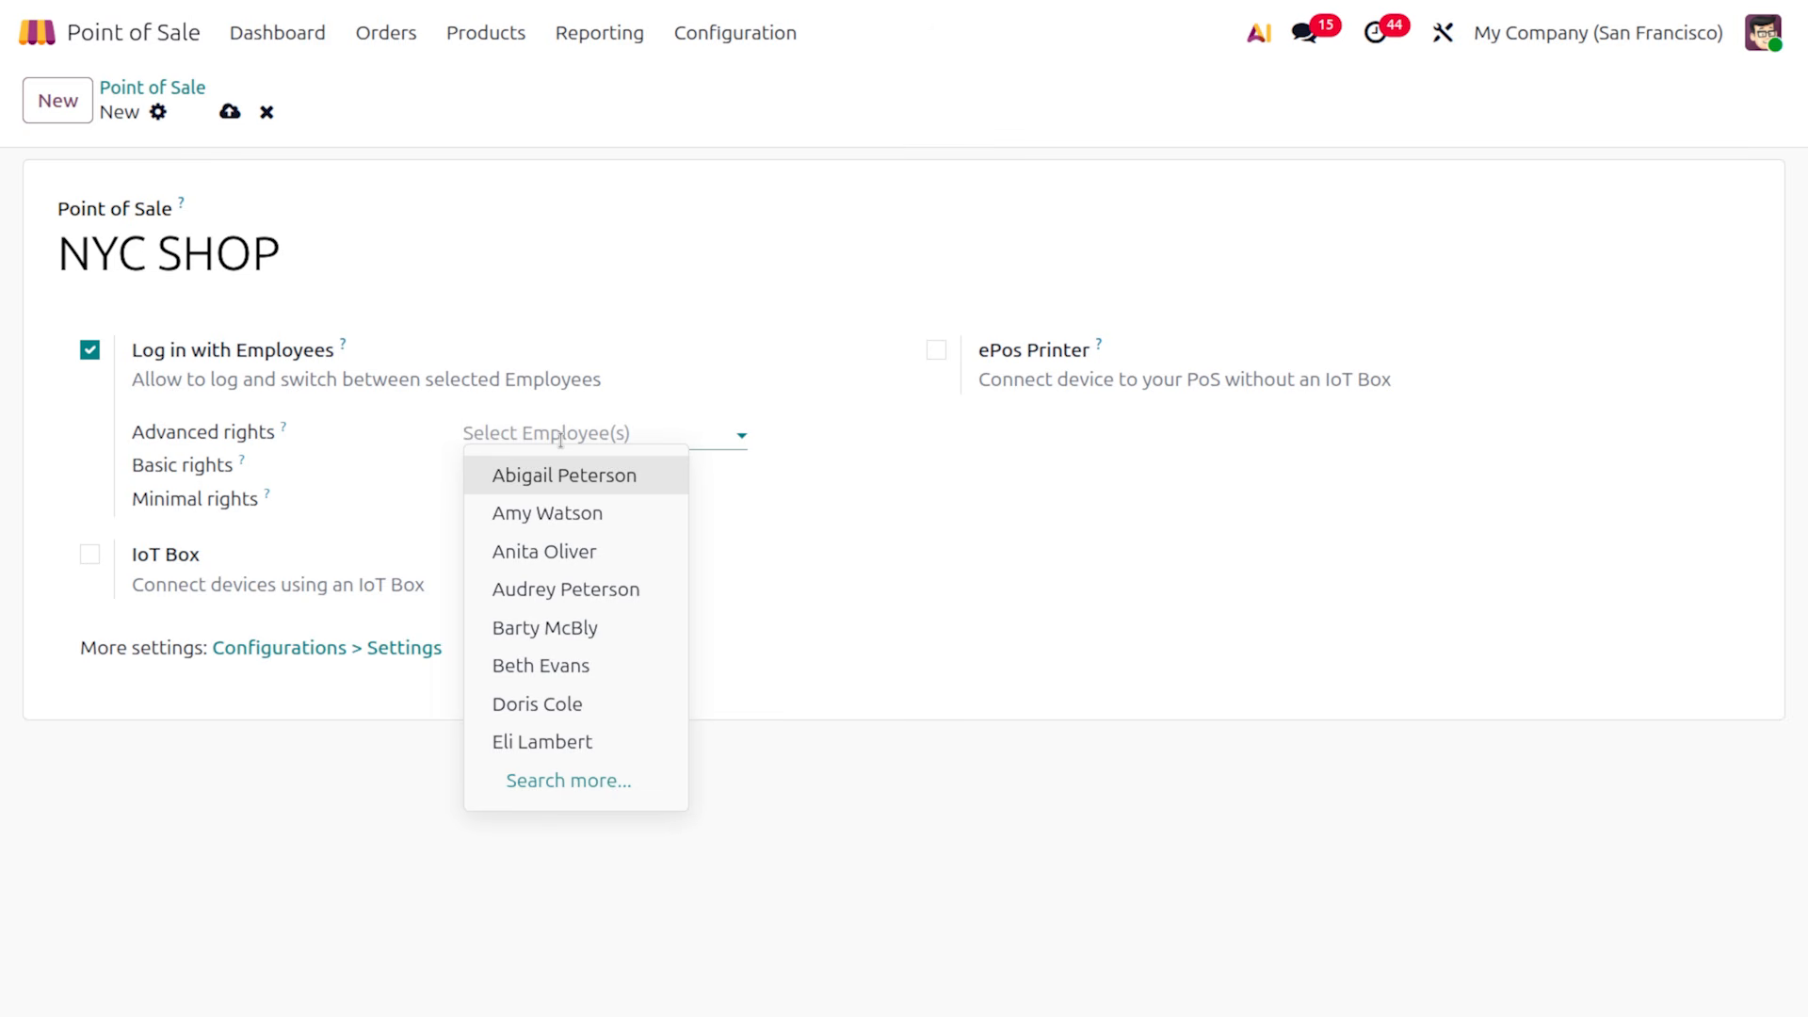
pyautogui.write('MI')
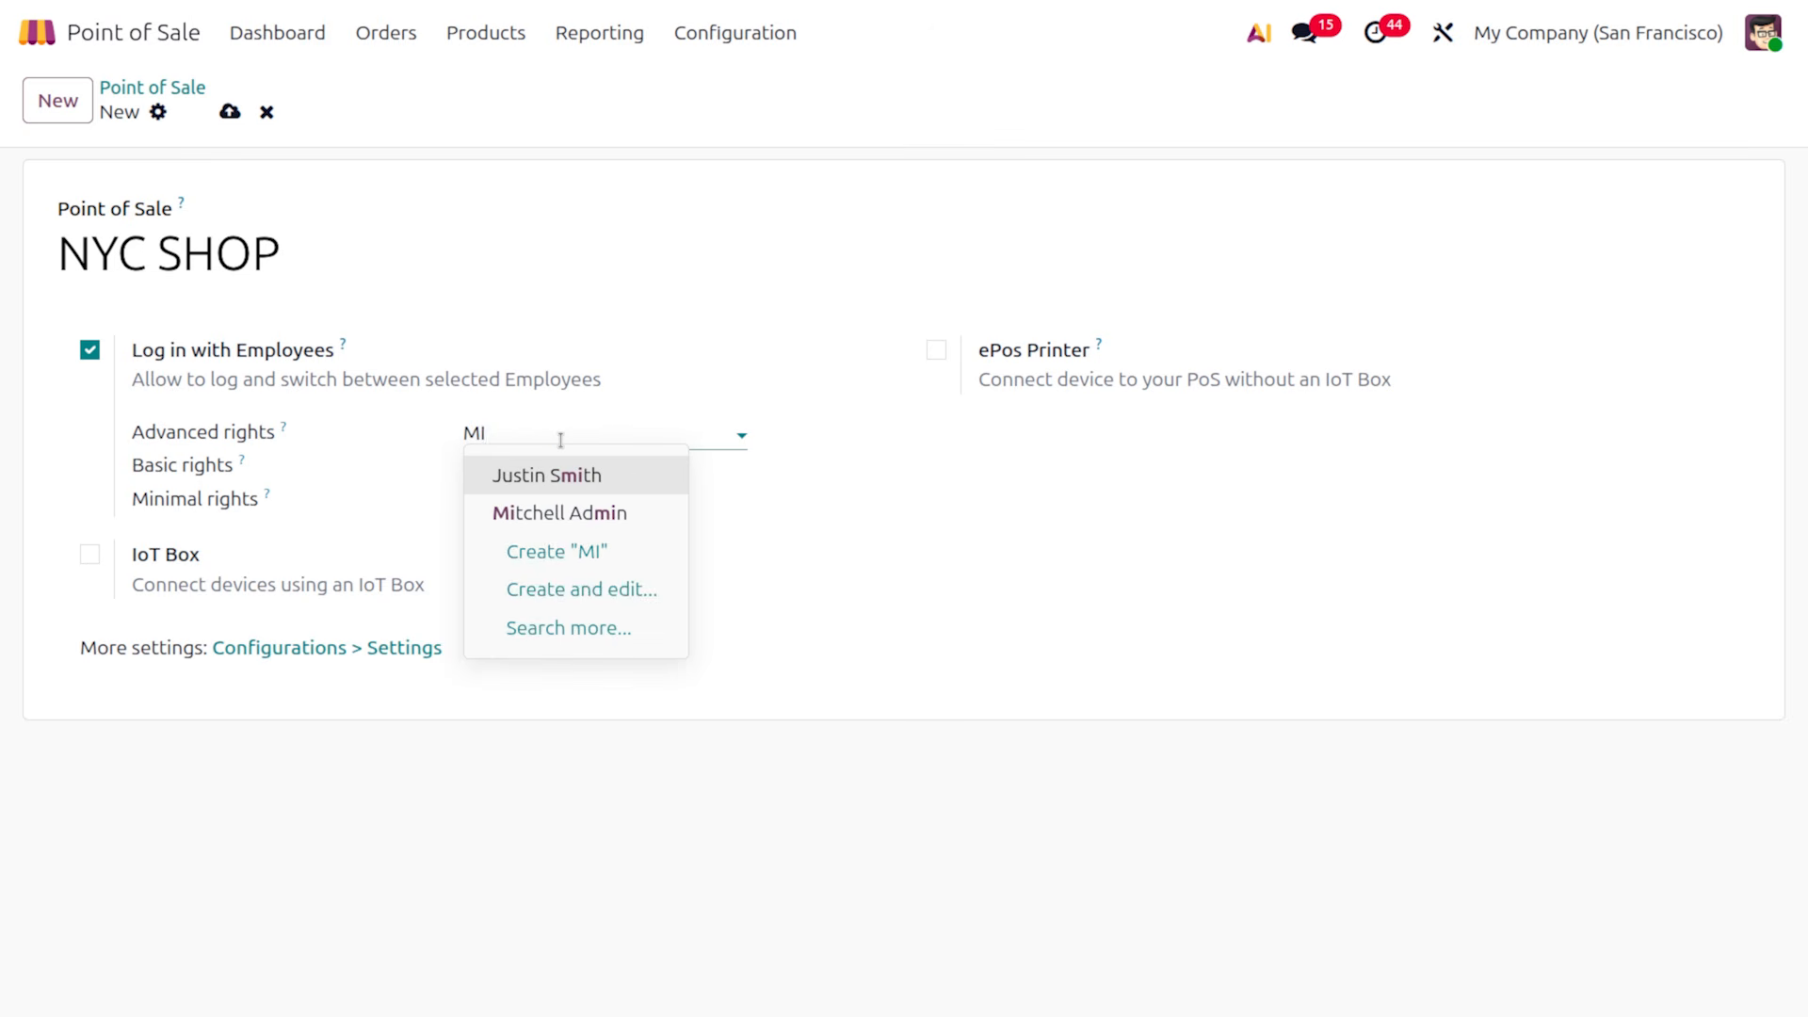
pyautogui.press('Down')
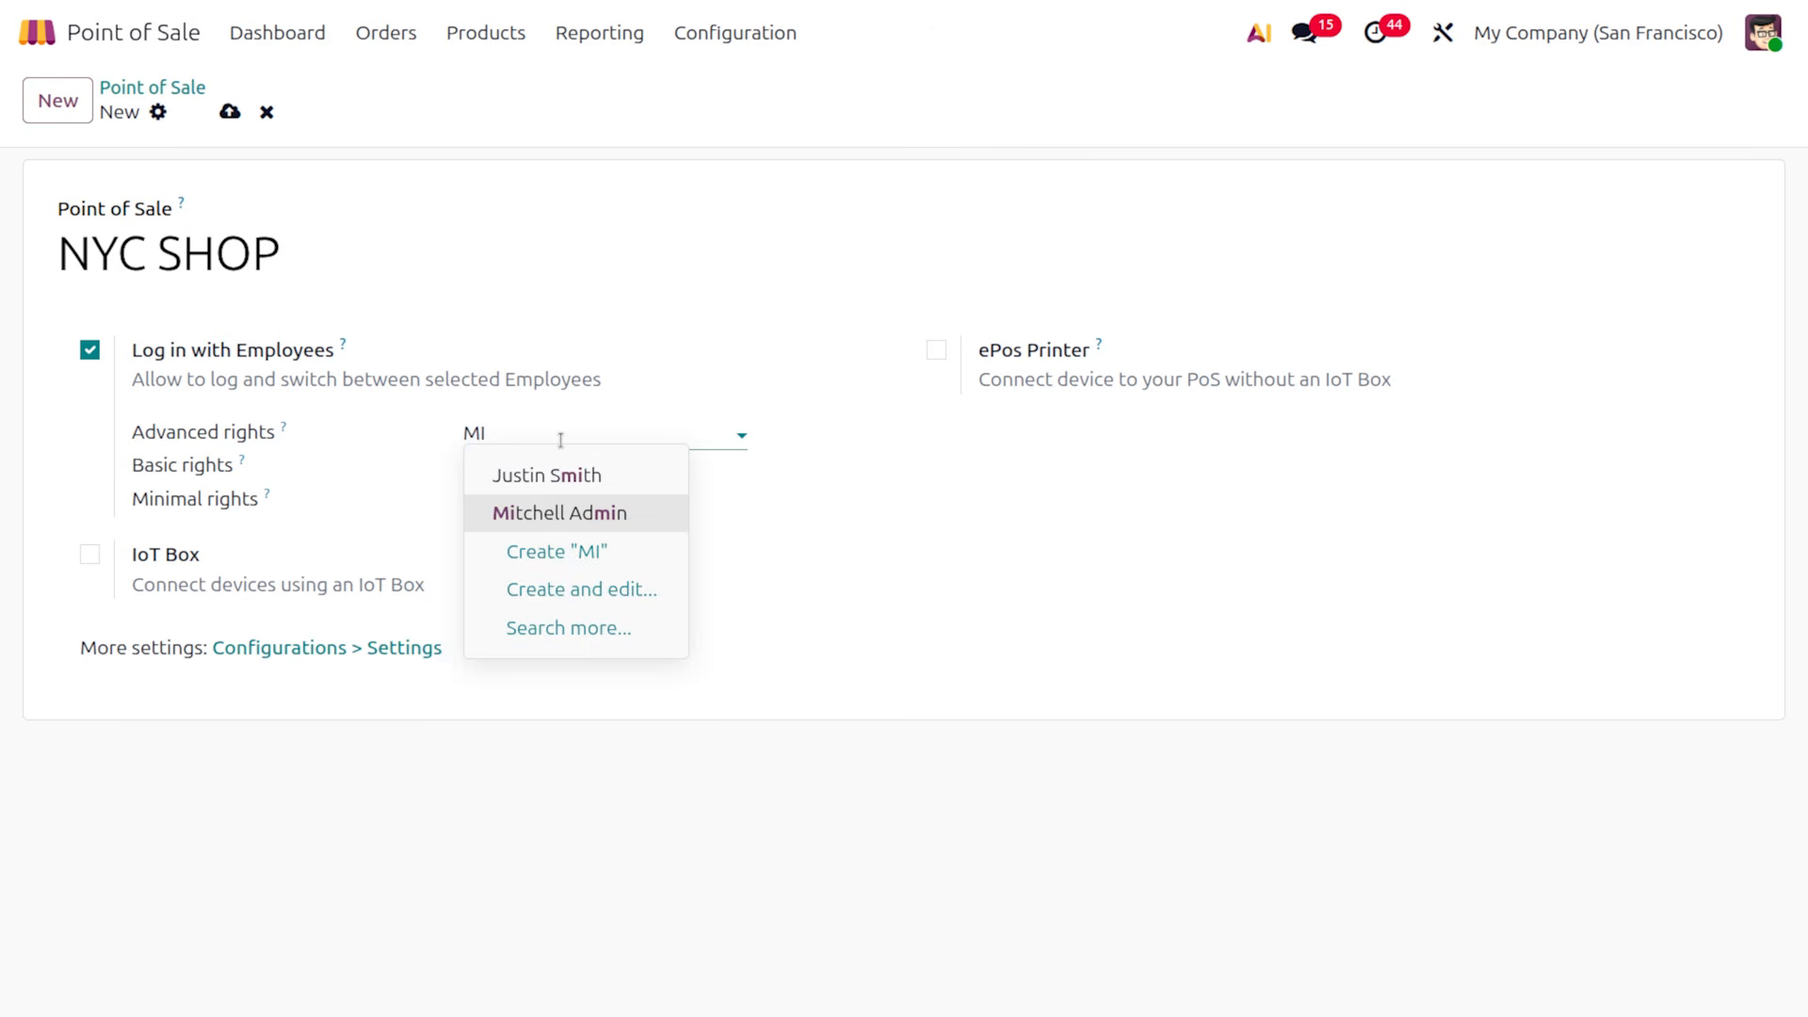
pyautogui.press('Return')
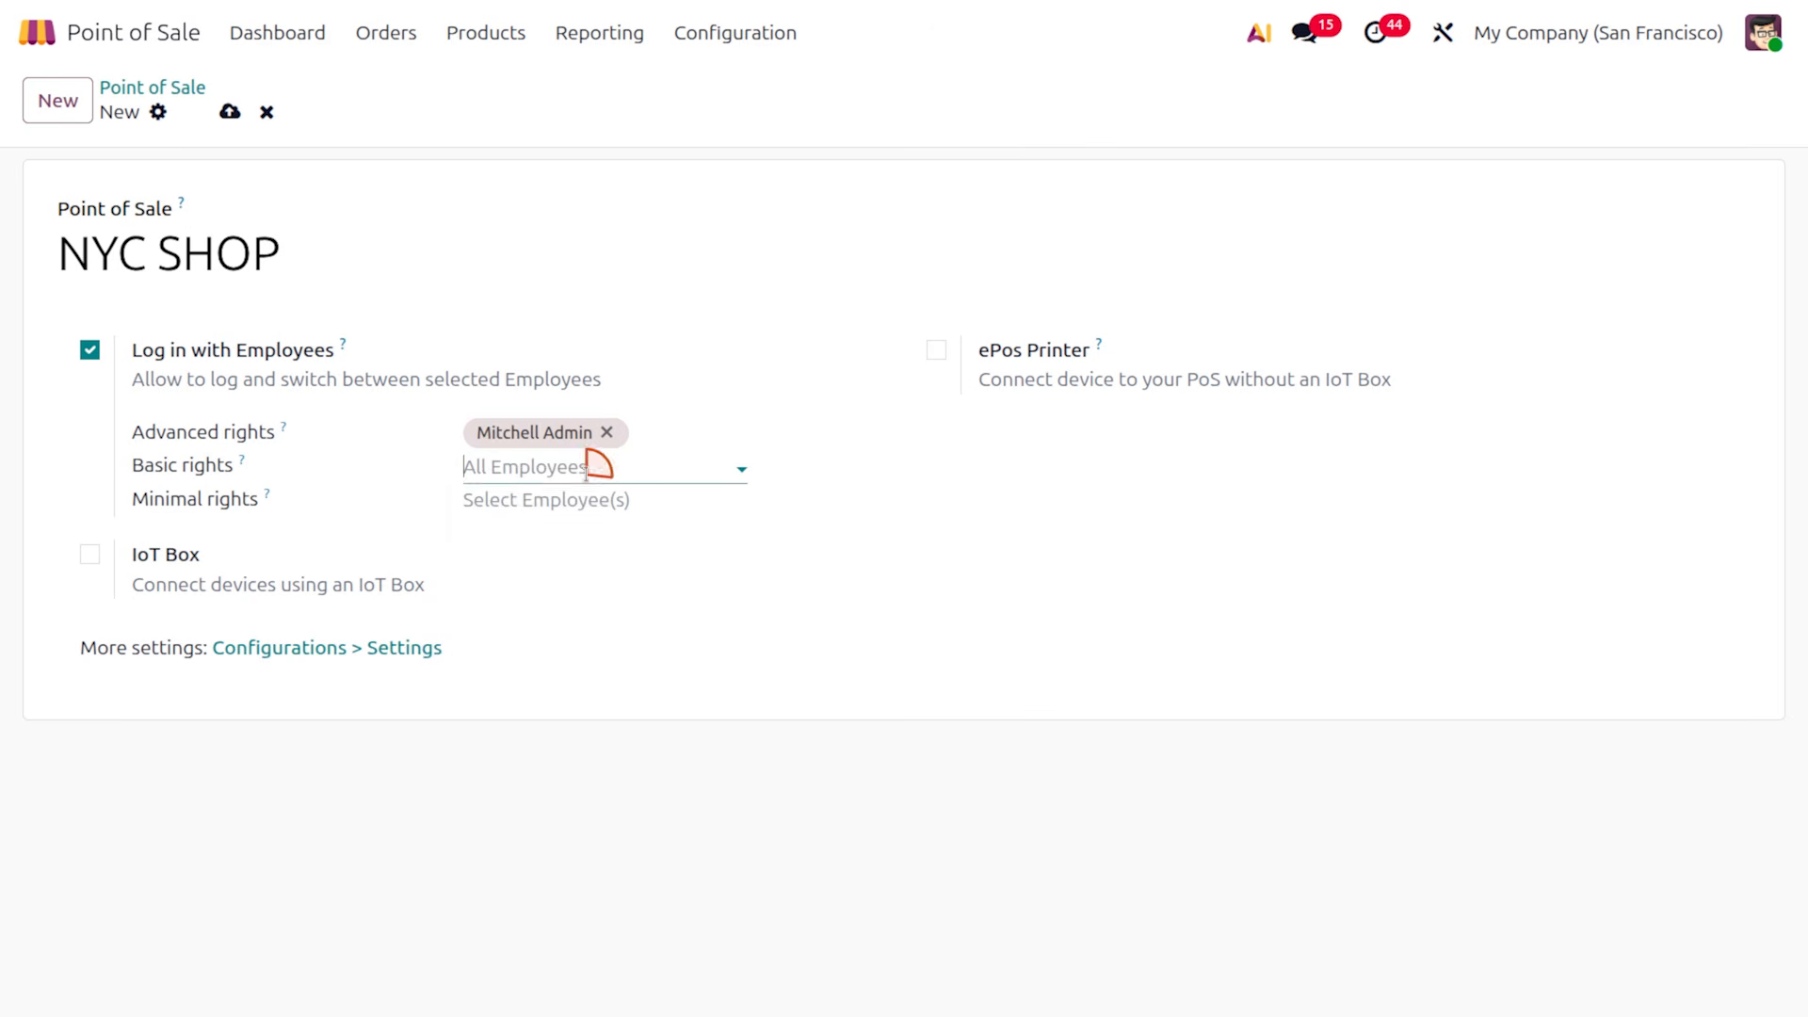
pyautogui.click(586, 471)
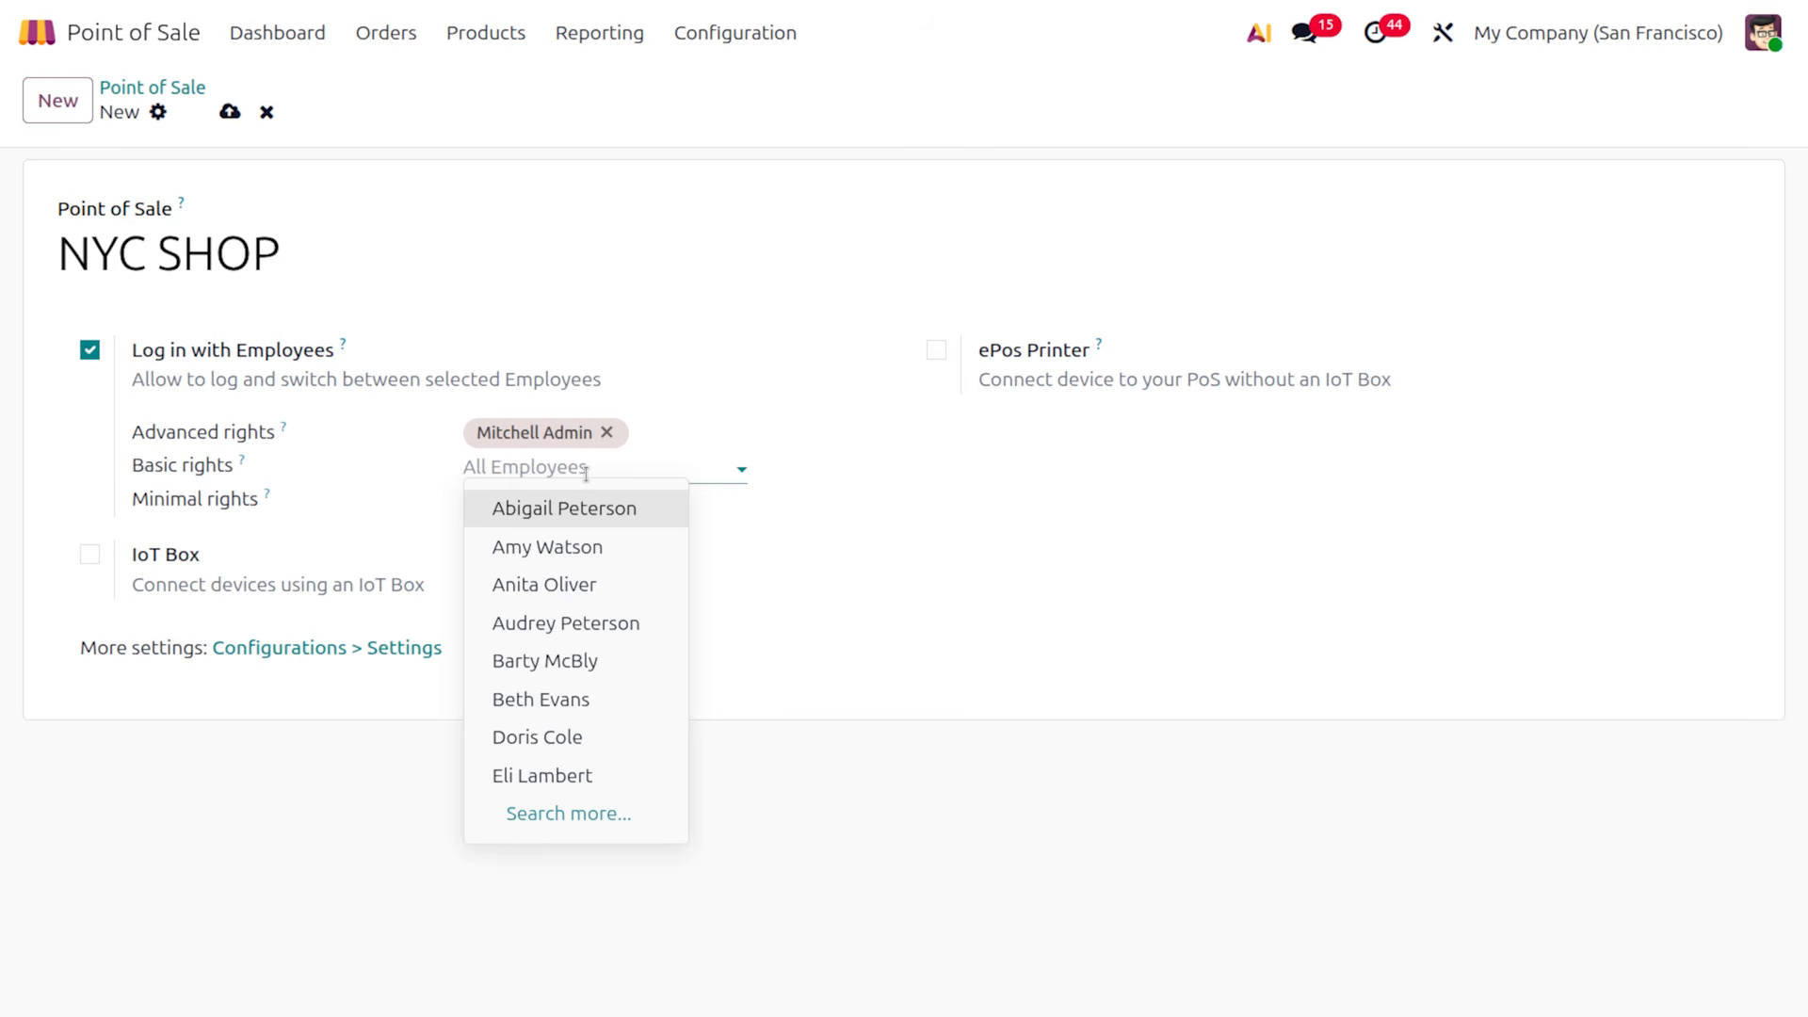
pyautogui.press('Return')
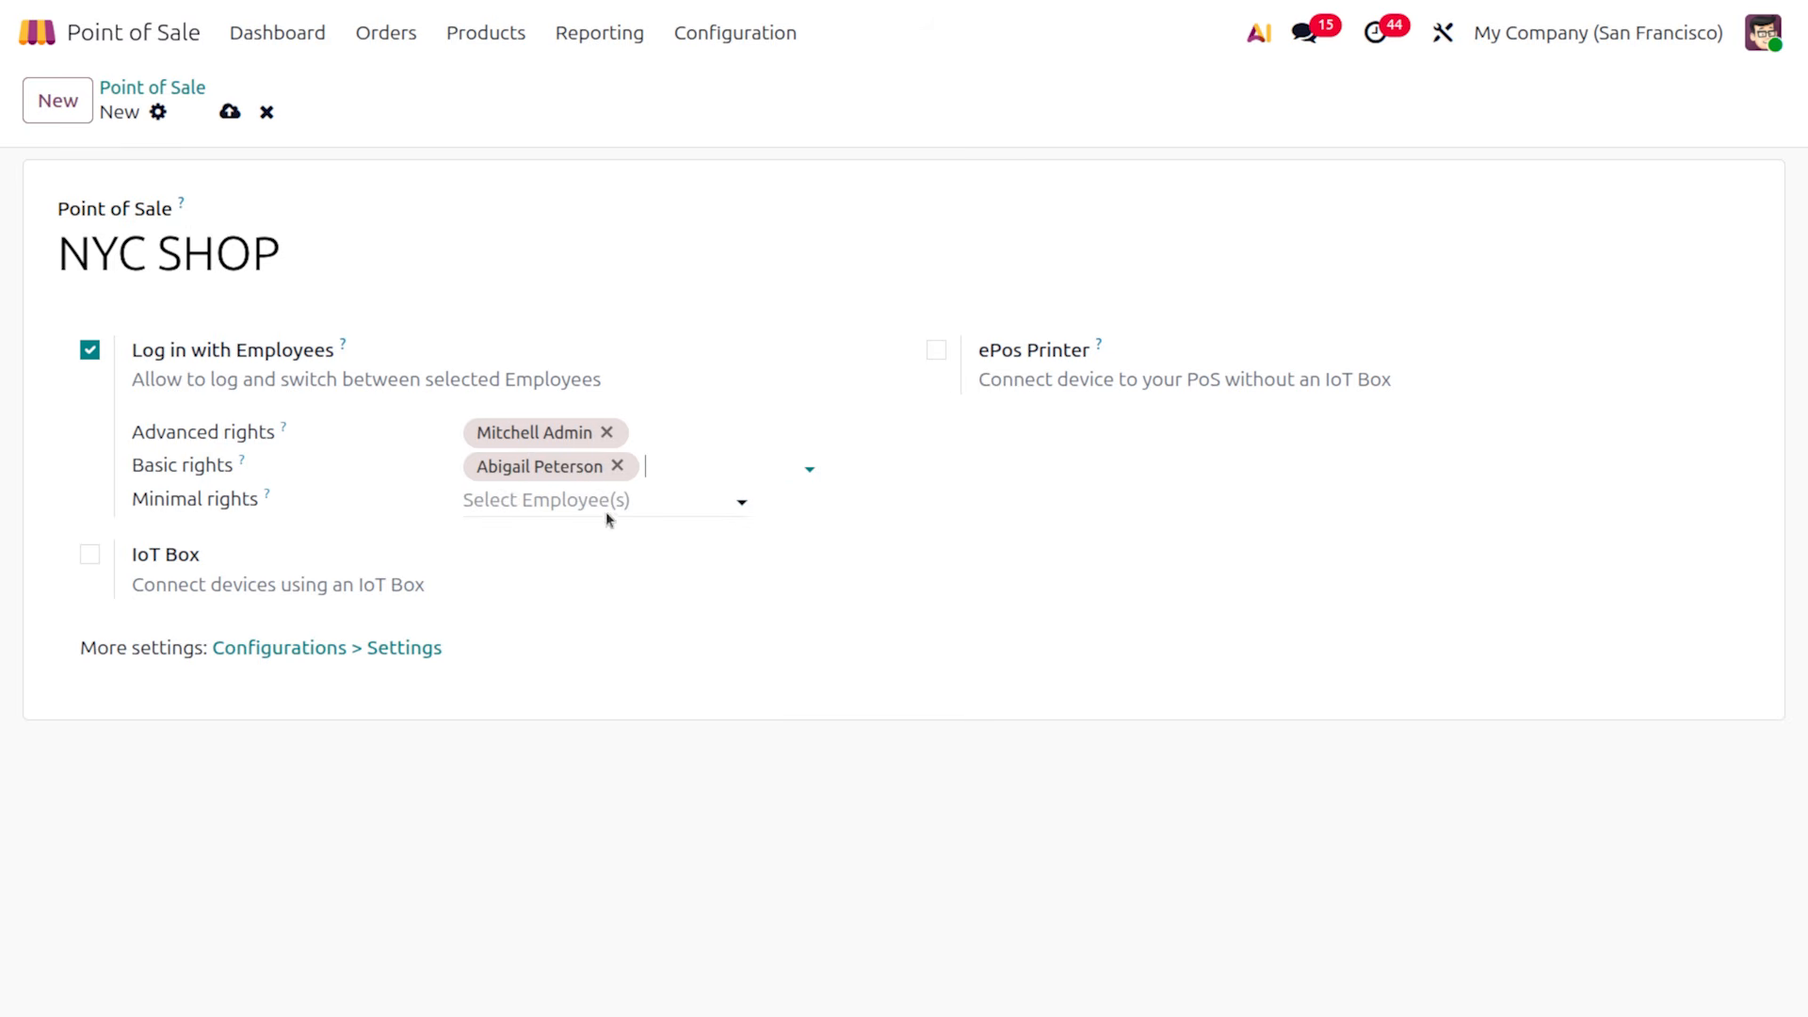
pyautogui.click(603, 501)
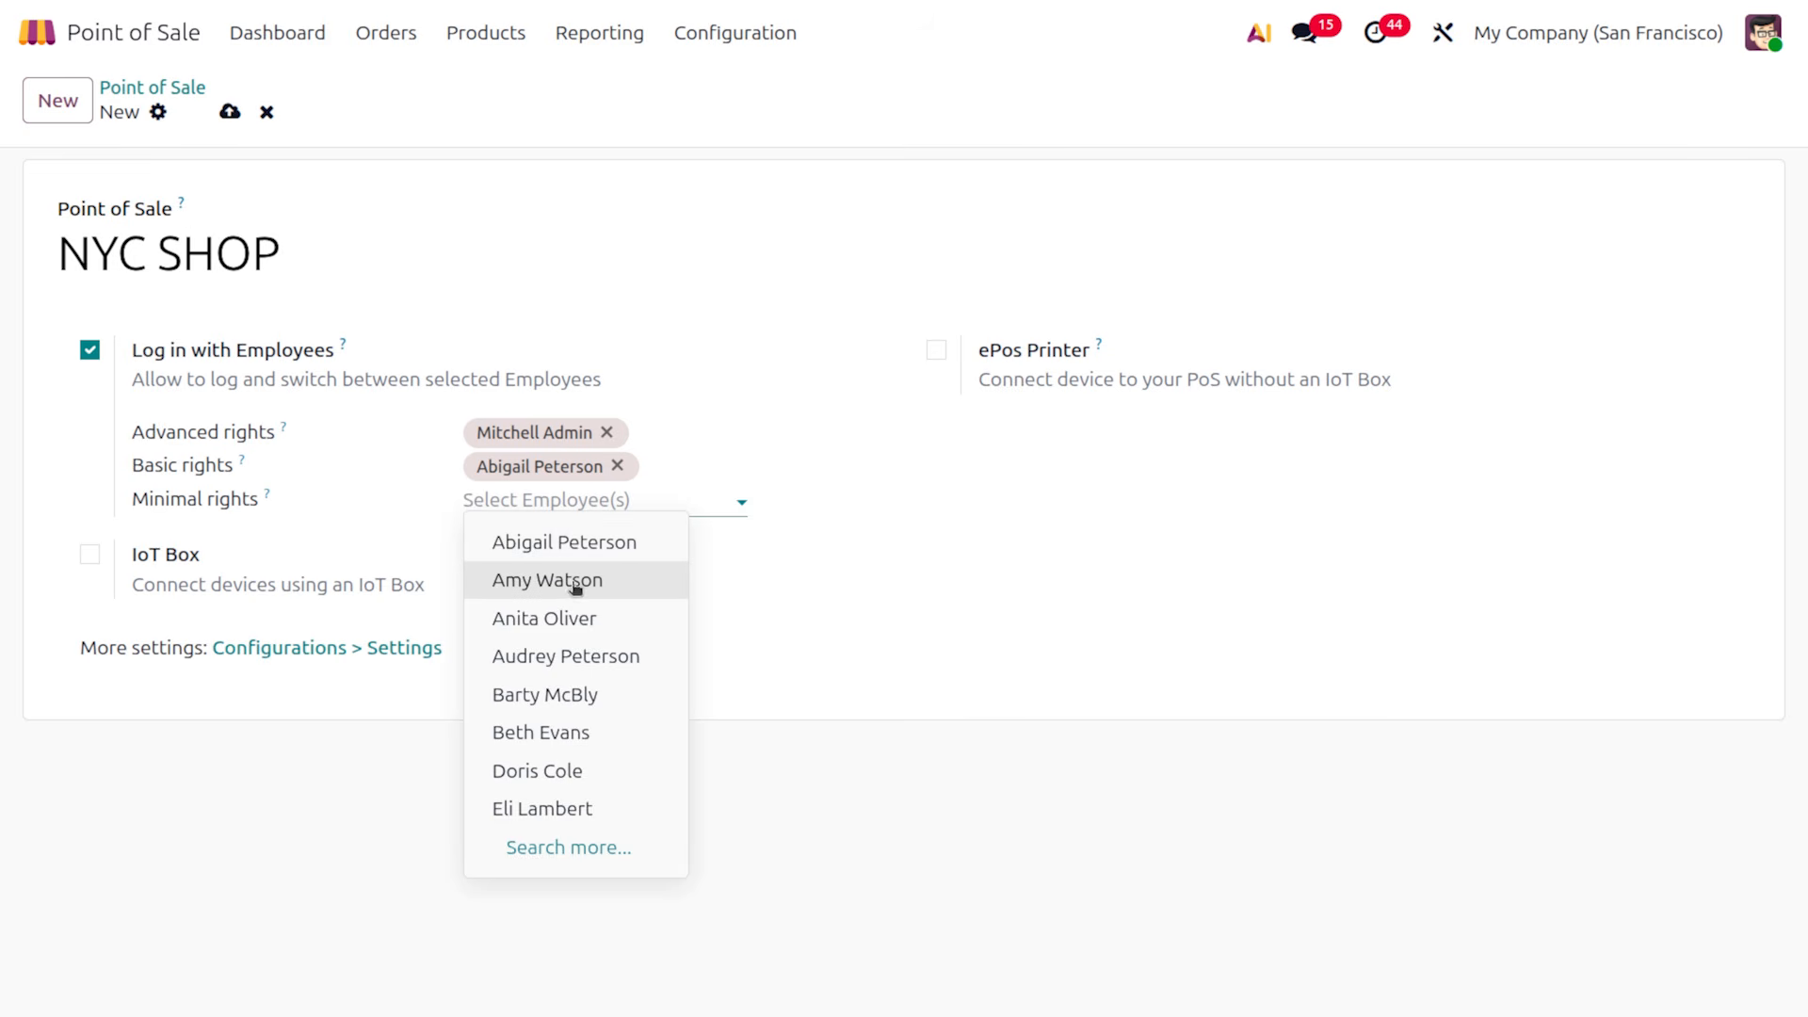
pyautogui.click(572, 586)
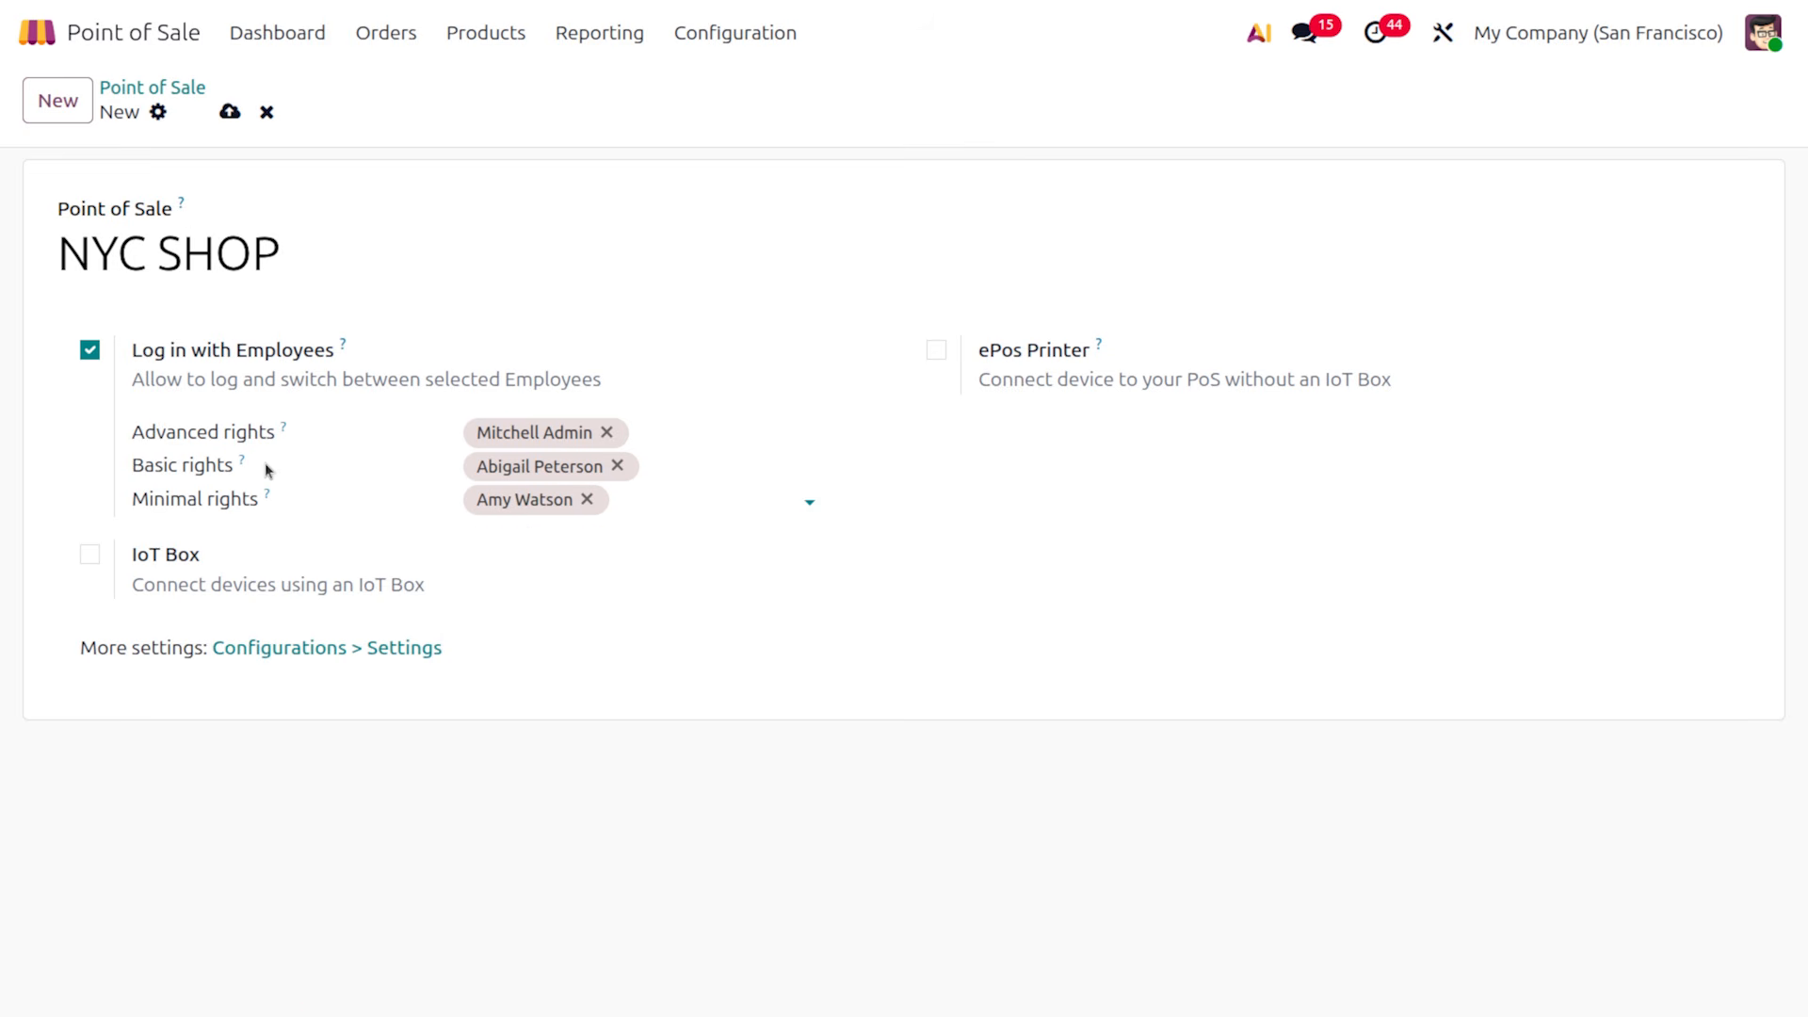
pyautogui.moveTo(244, 464)
# Preview the IoT Box and ePos Printer options, turn both back off, and save NYC SHOP
pyautogui.click(90, 556)
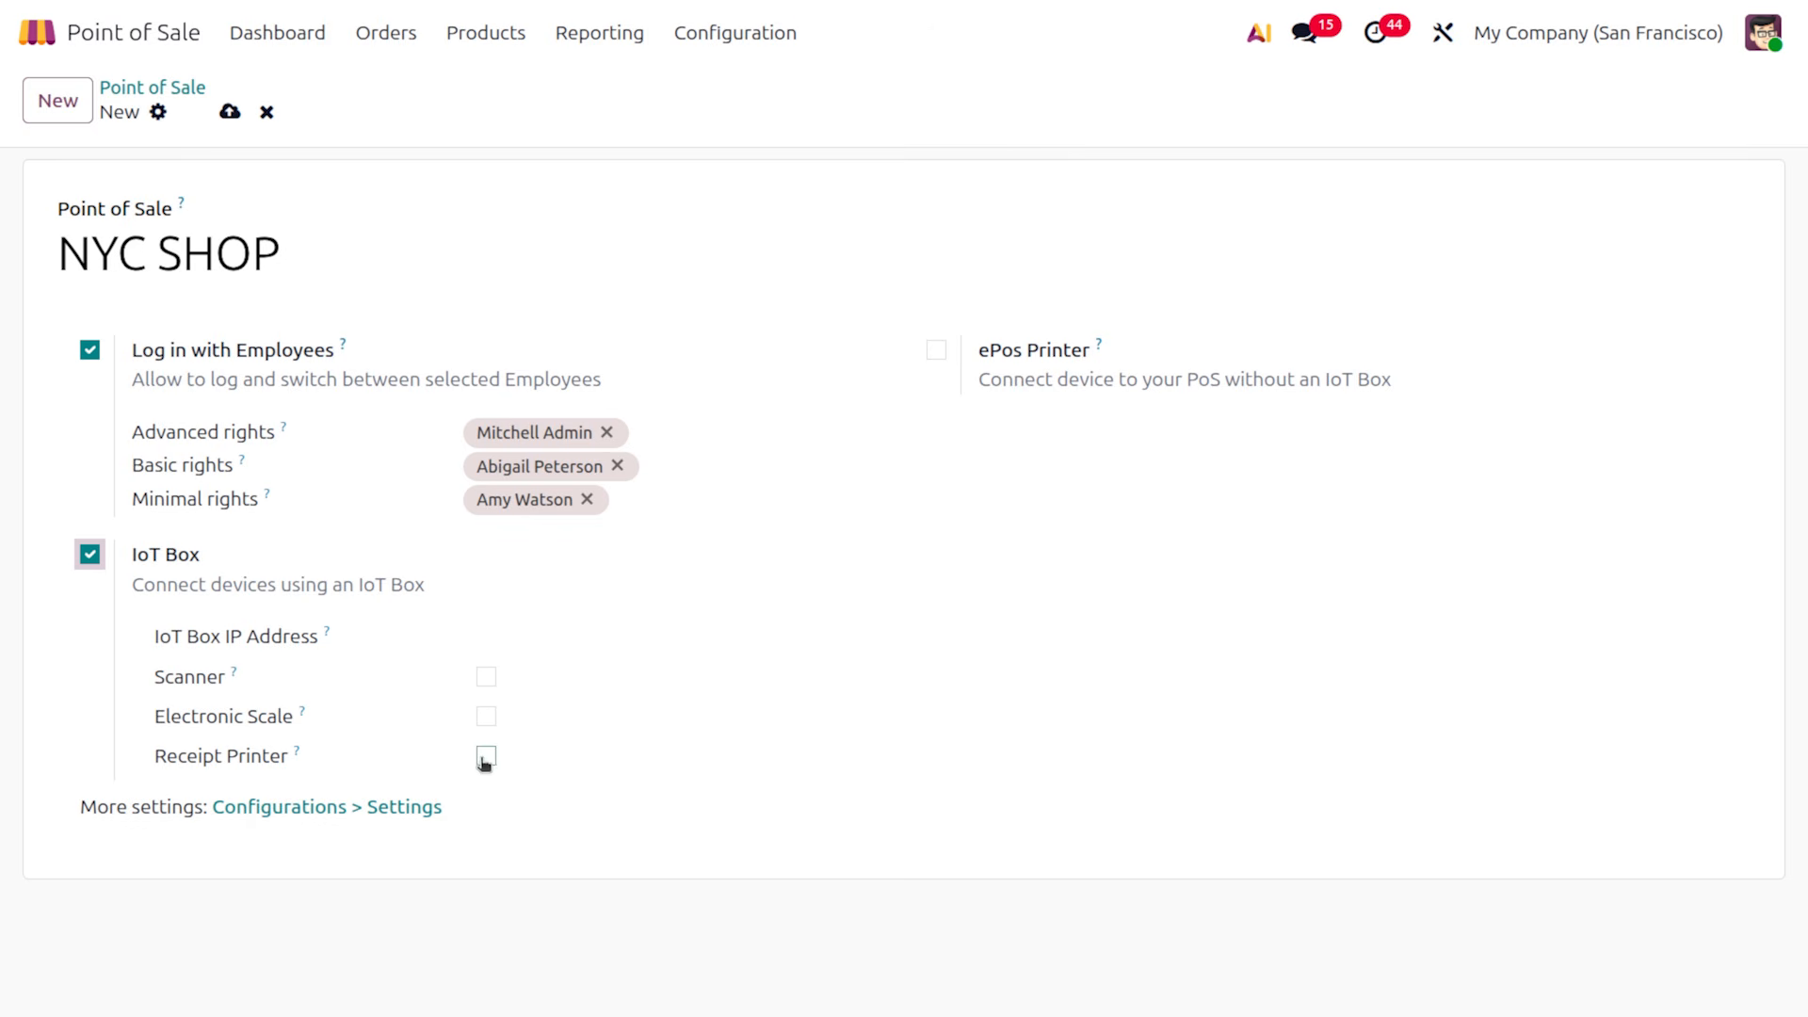
pyautogui.click(937, 352)
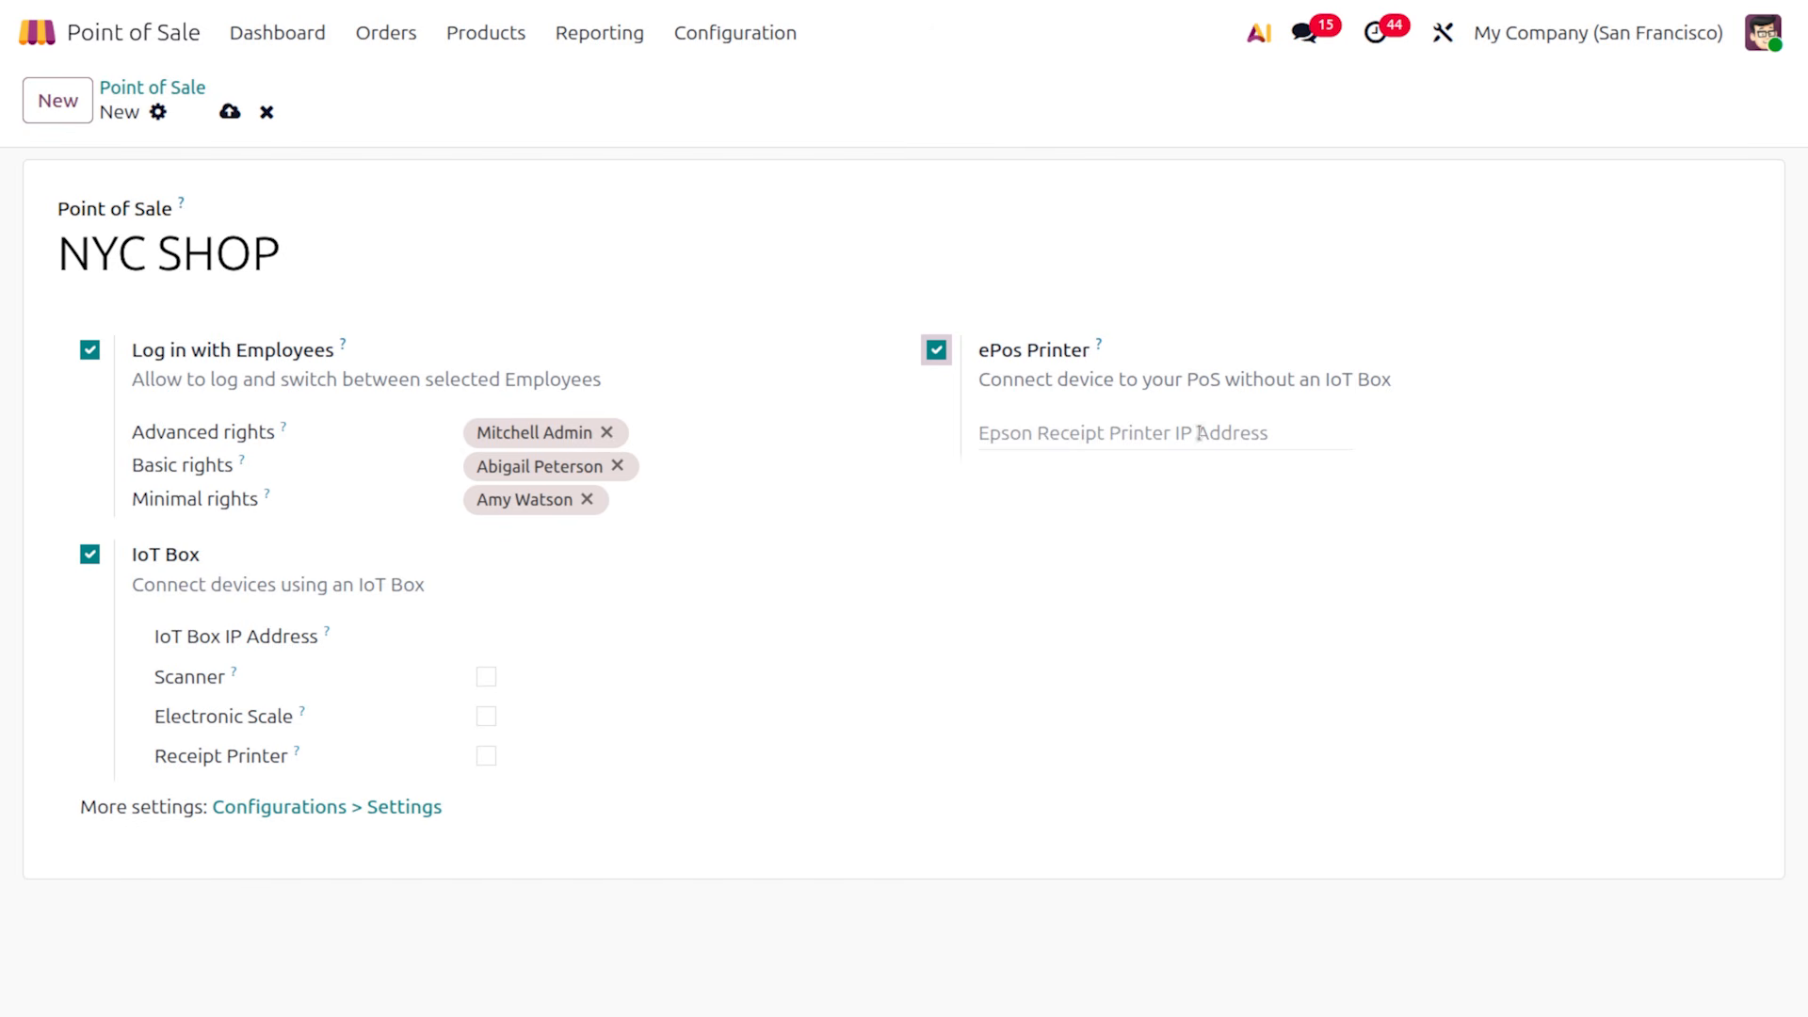
pyautogui.click(936, 350)
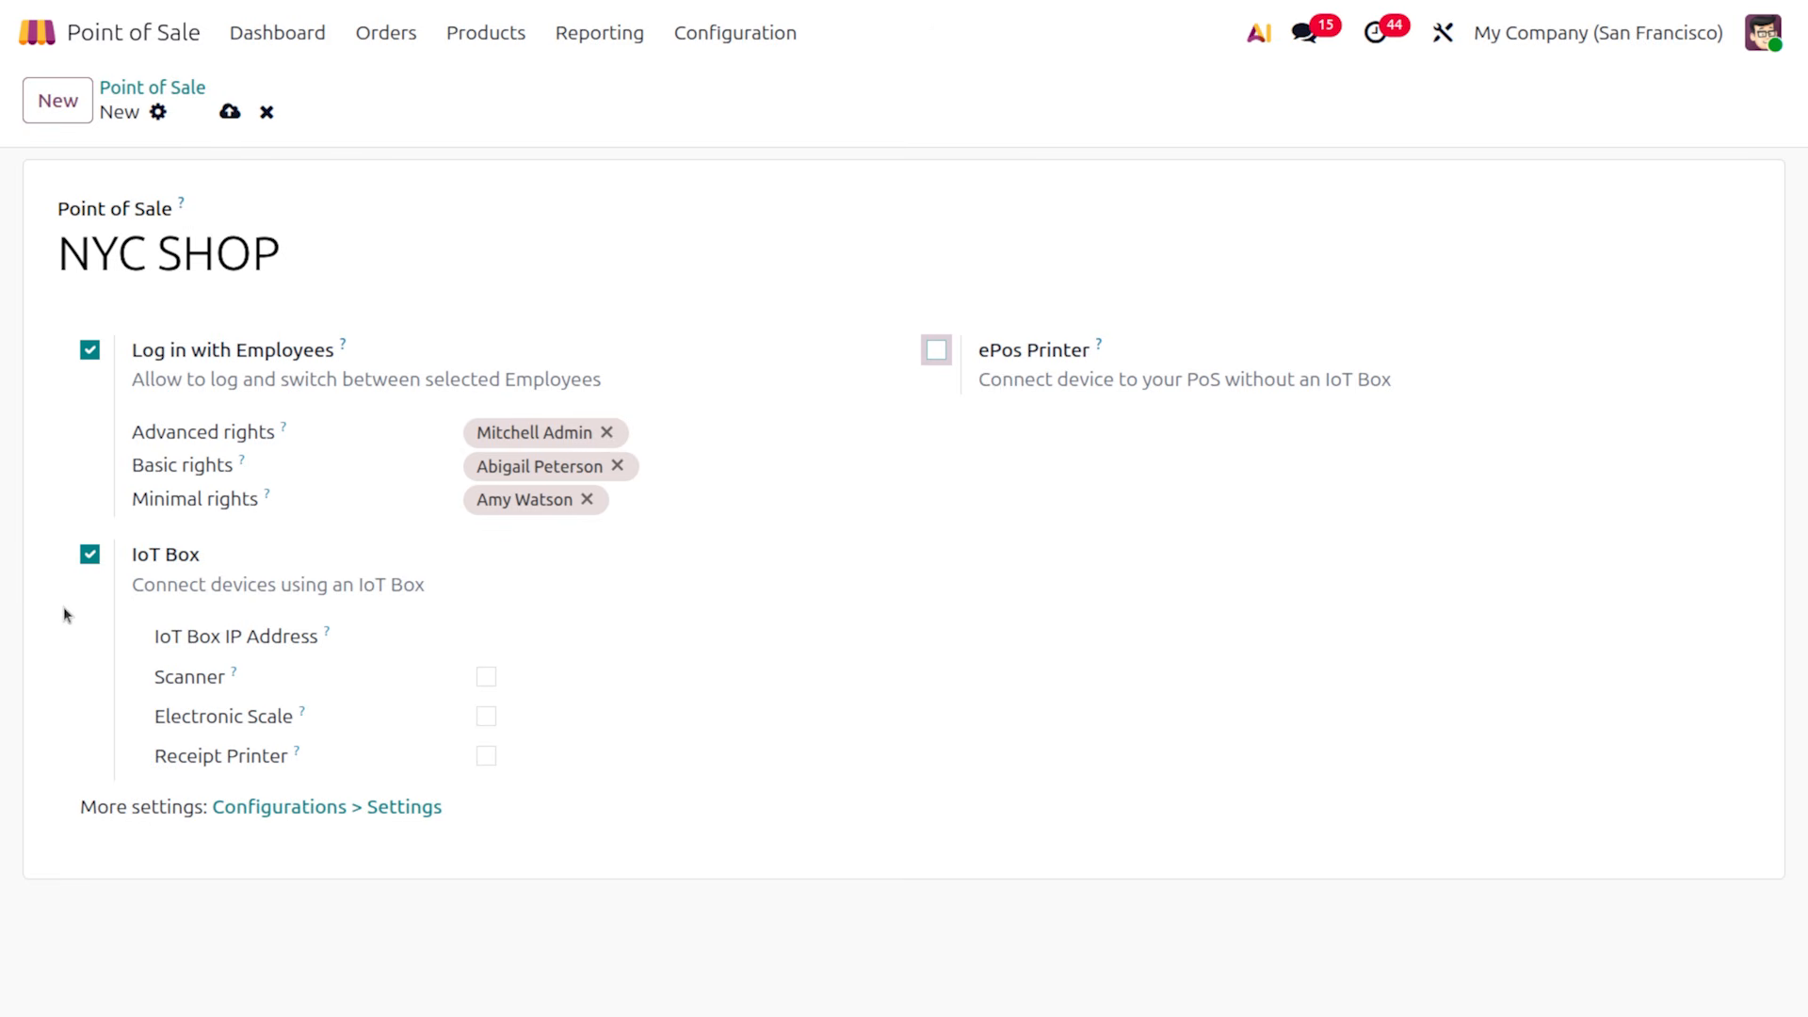
pyautogui.click(90, 556)
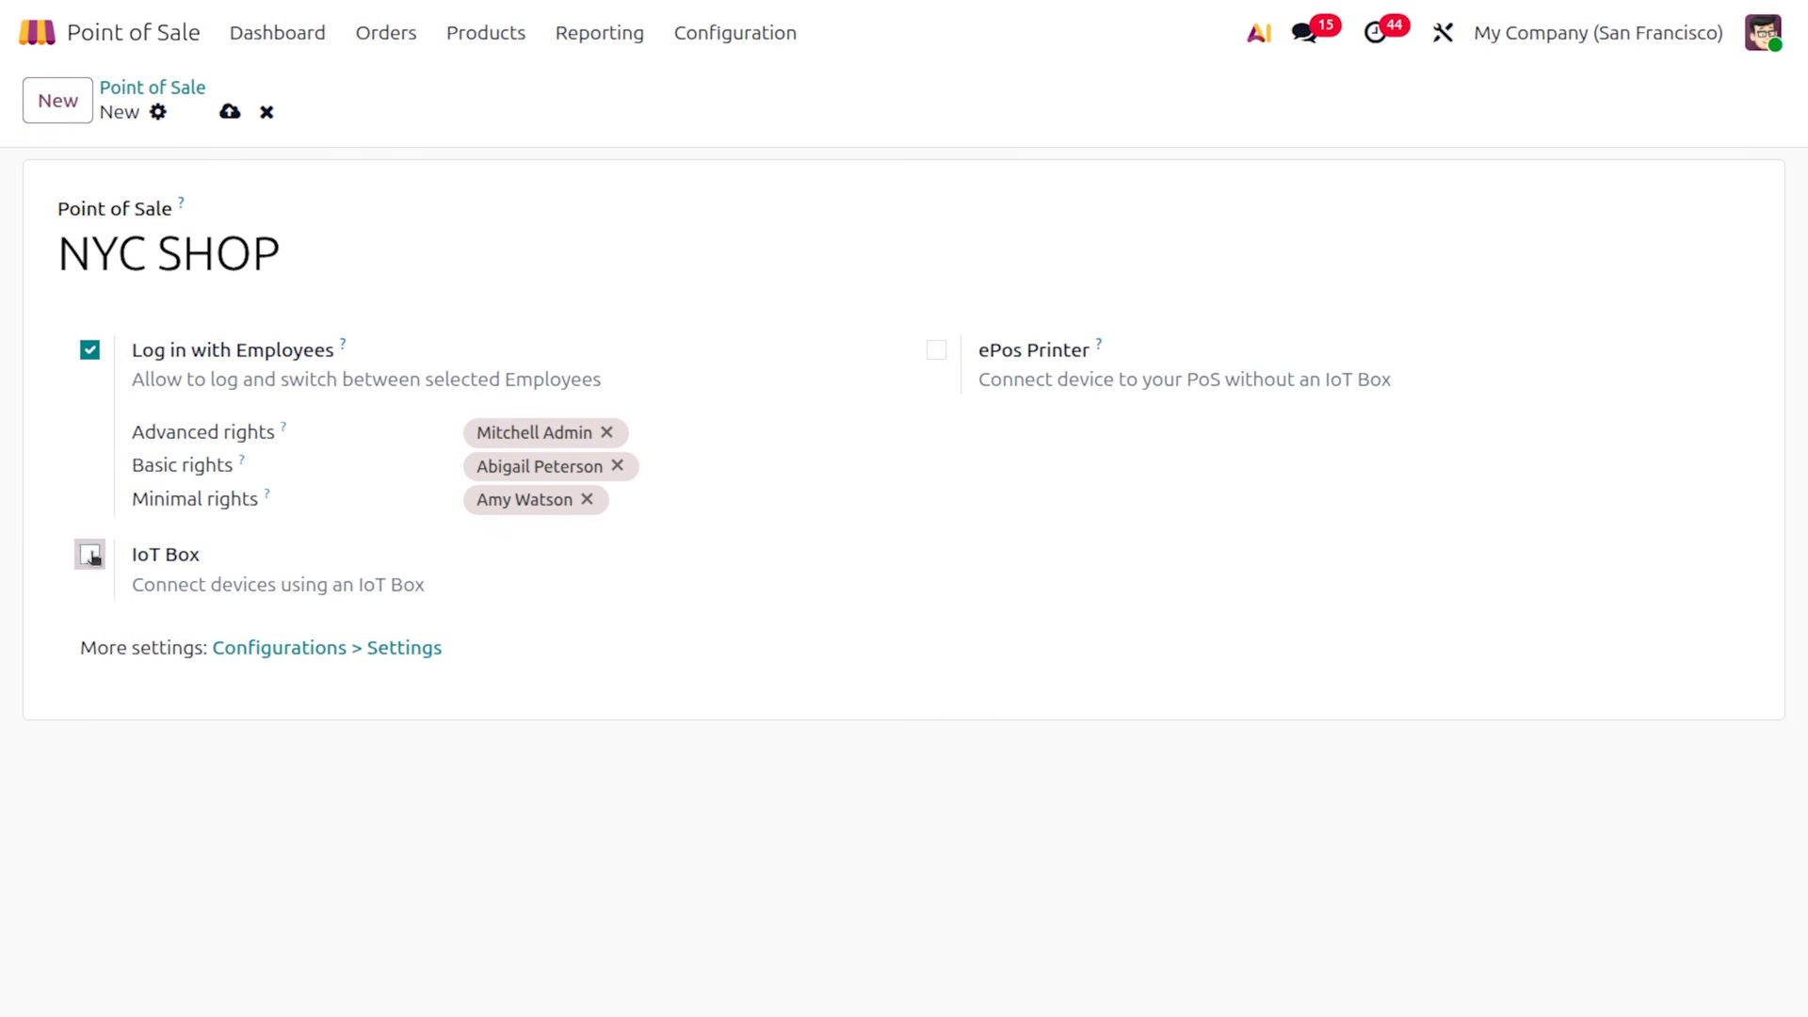
pyautogui.click(231, 113)
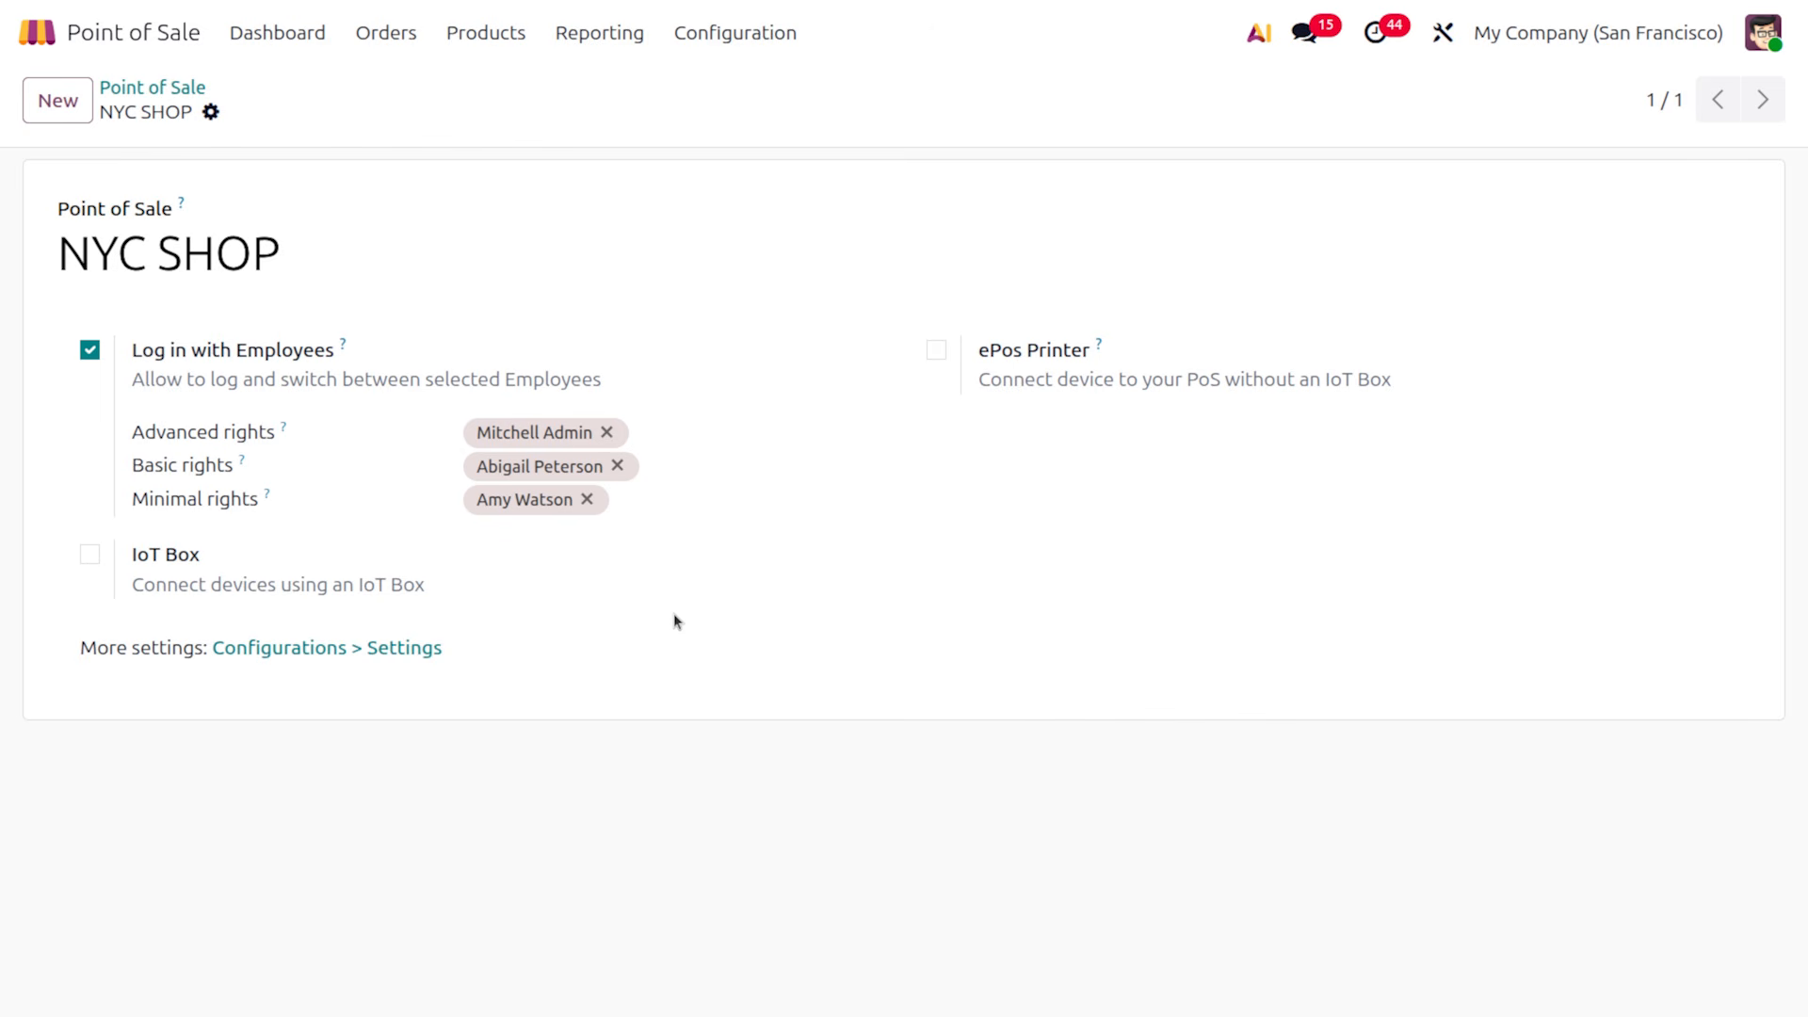
# Open the full point of sale settings for NYC SHOP and scroll to its self-ordering and payment options
pyautogui.click(411, 649)
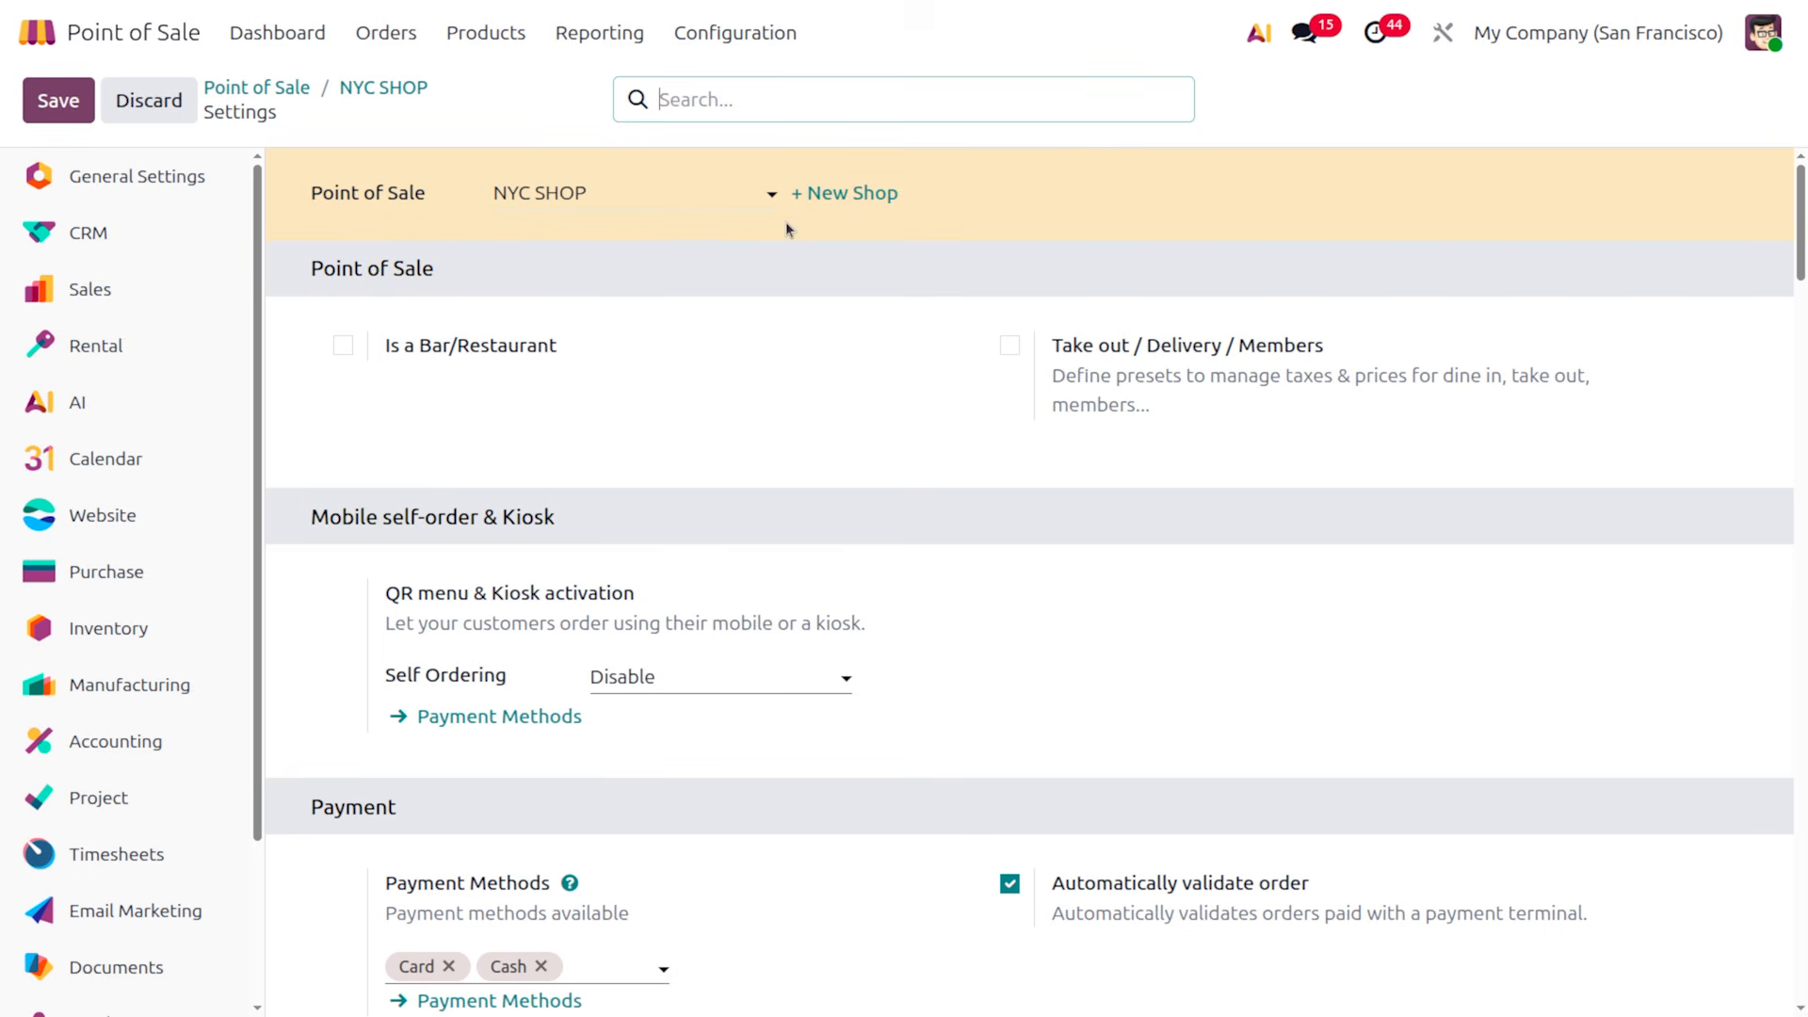
pyautogui.click(667, 193)
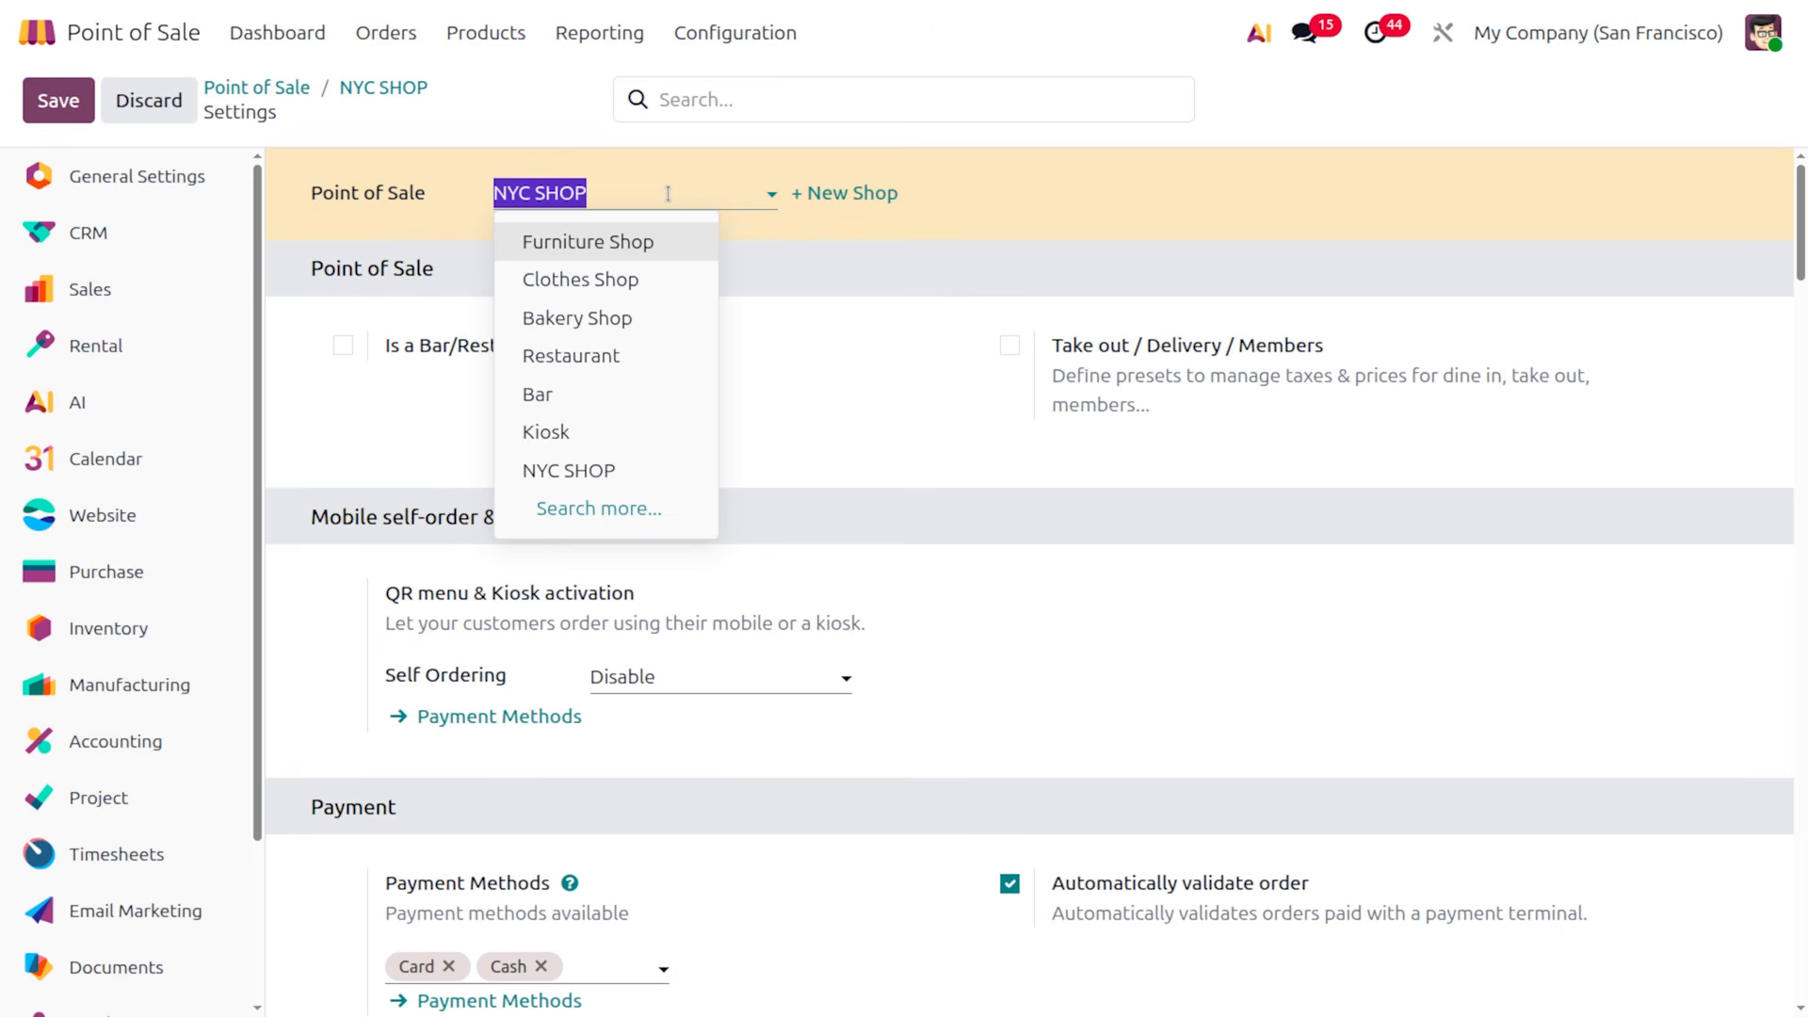
pyautogui.click(912, 396)
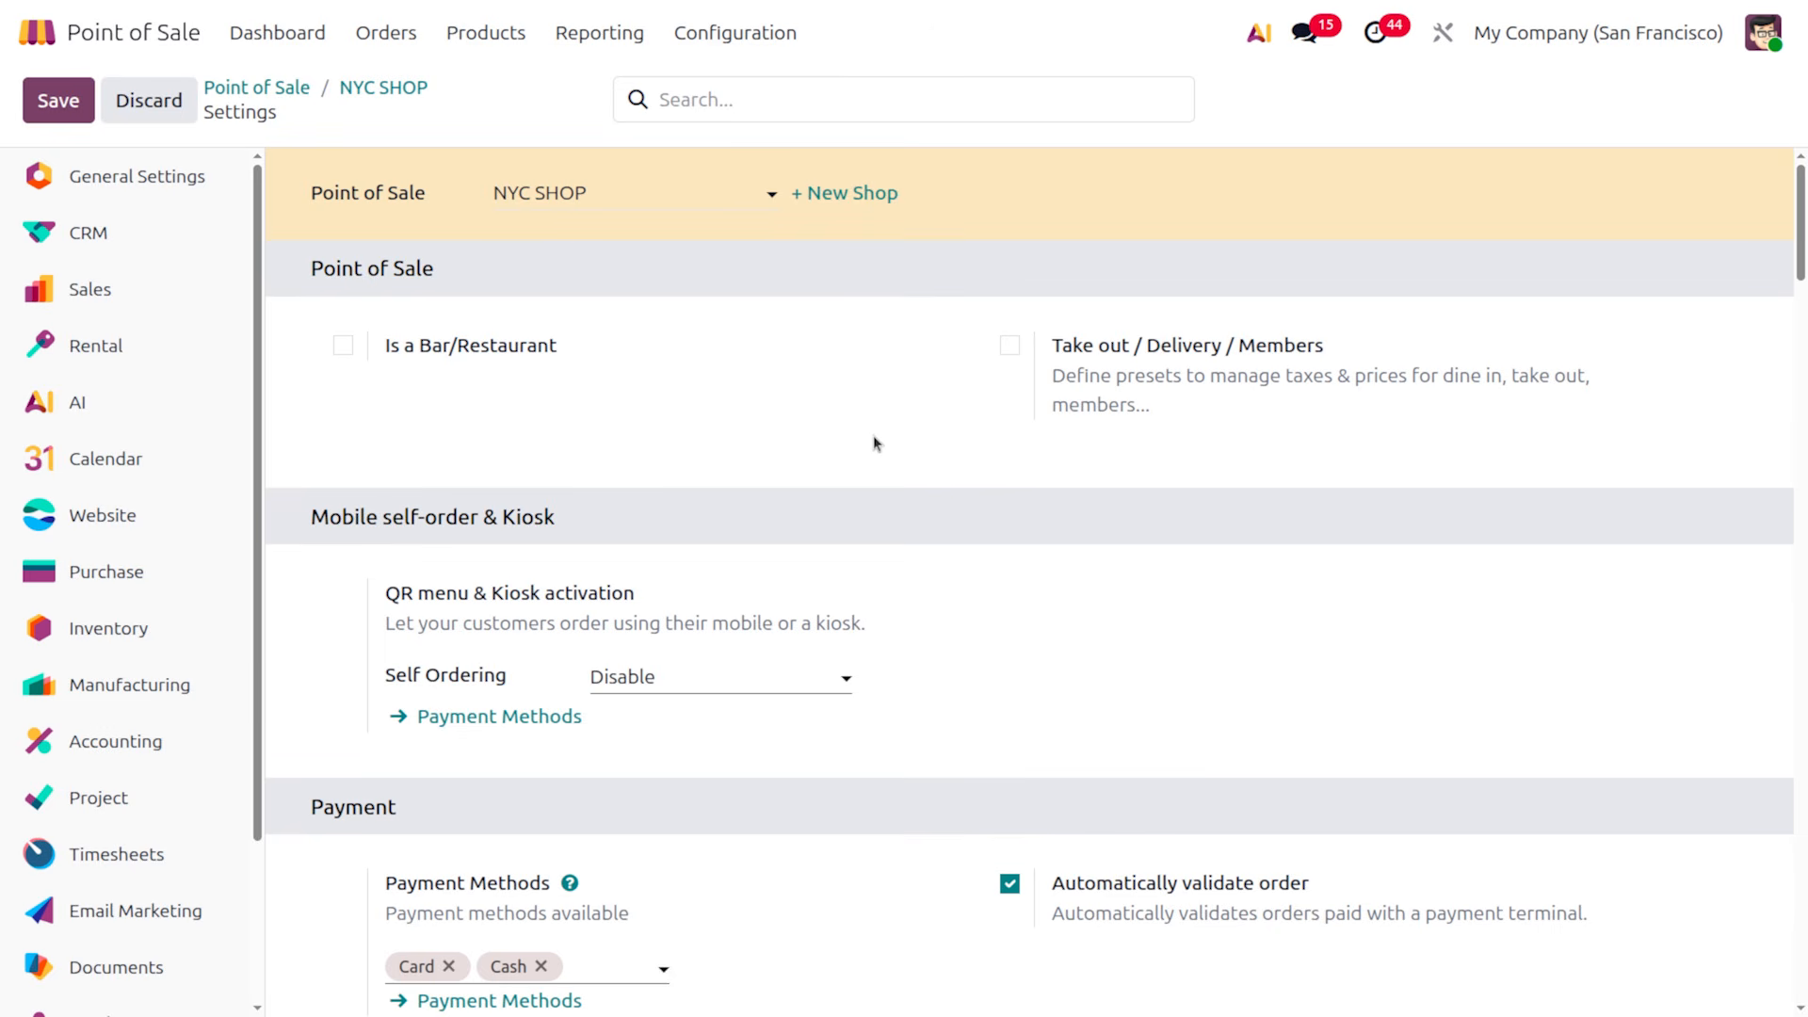
pyautogui.scroll(-2, 365, 537)
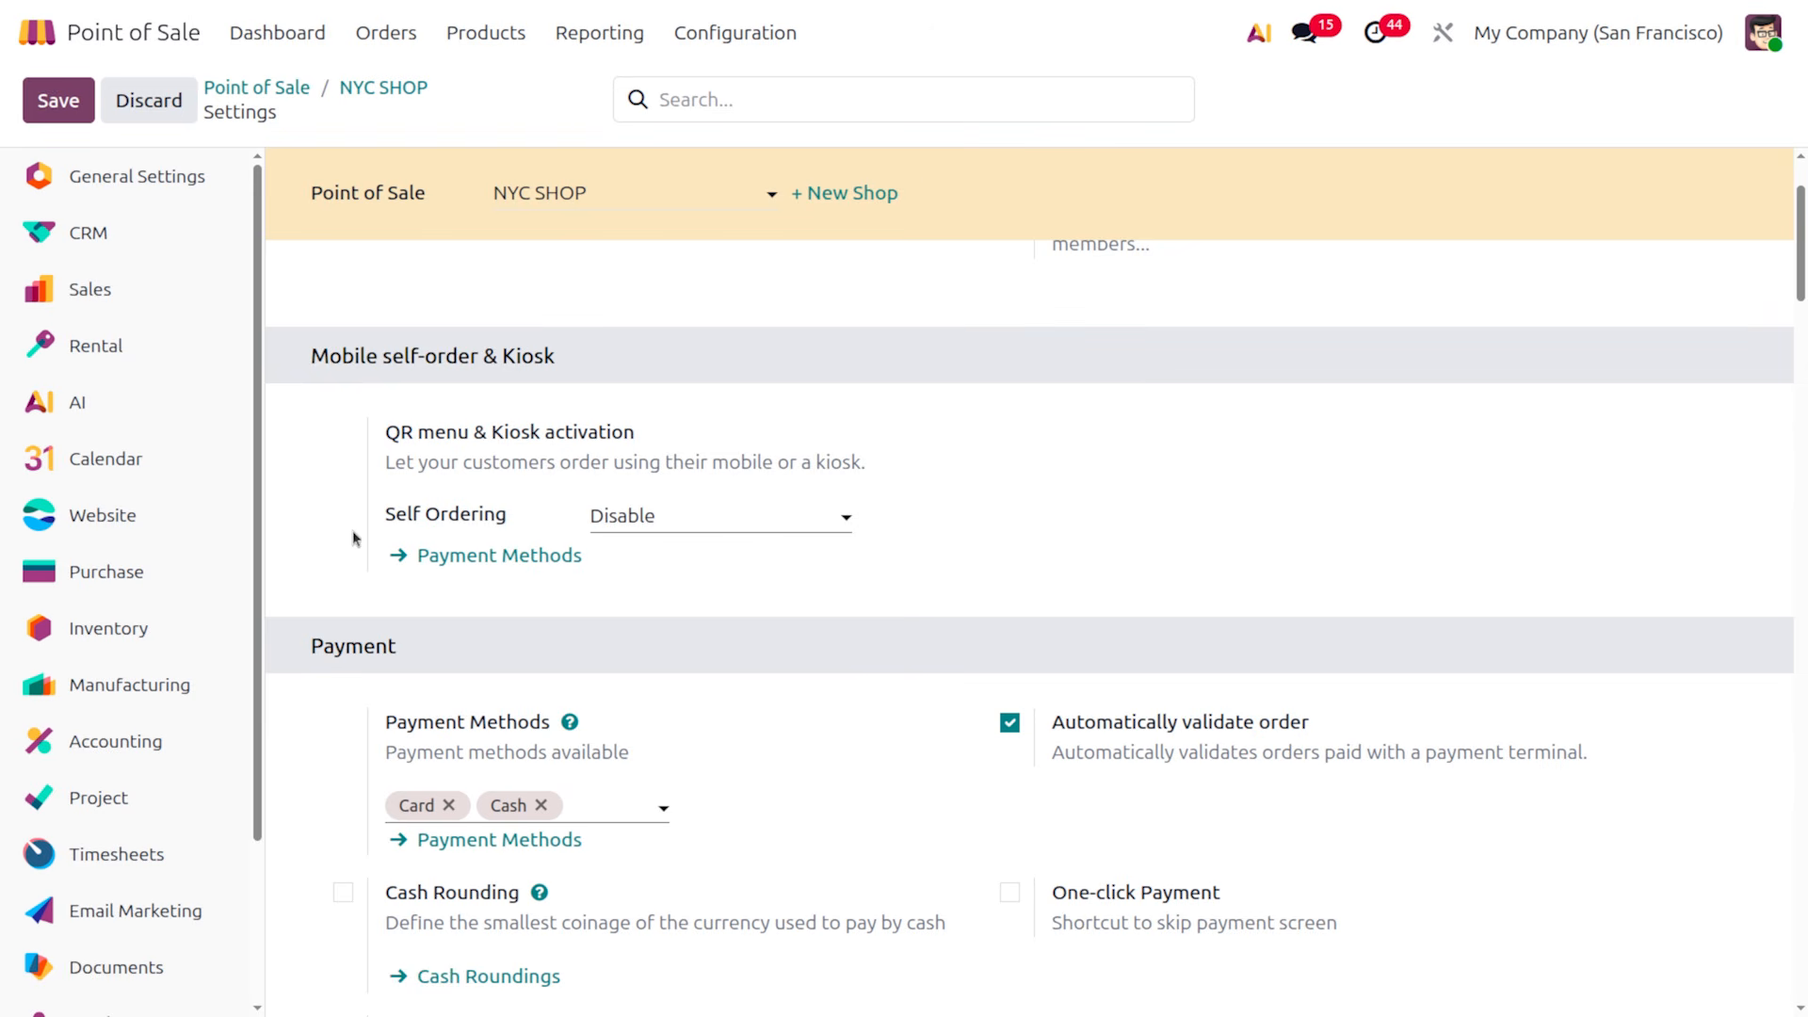
# Set NYC SHOP's self ordering to Kiosk and save the settings
pyautogui.click(628, 516)
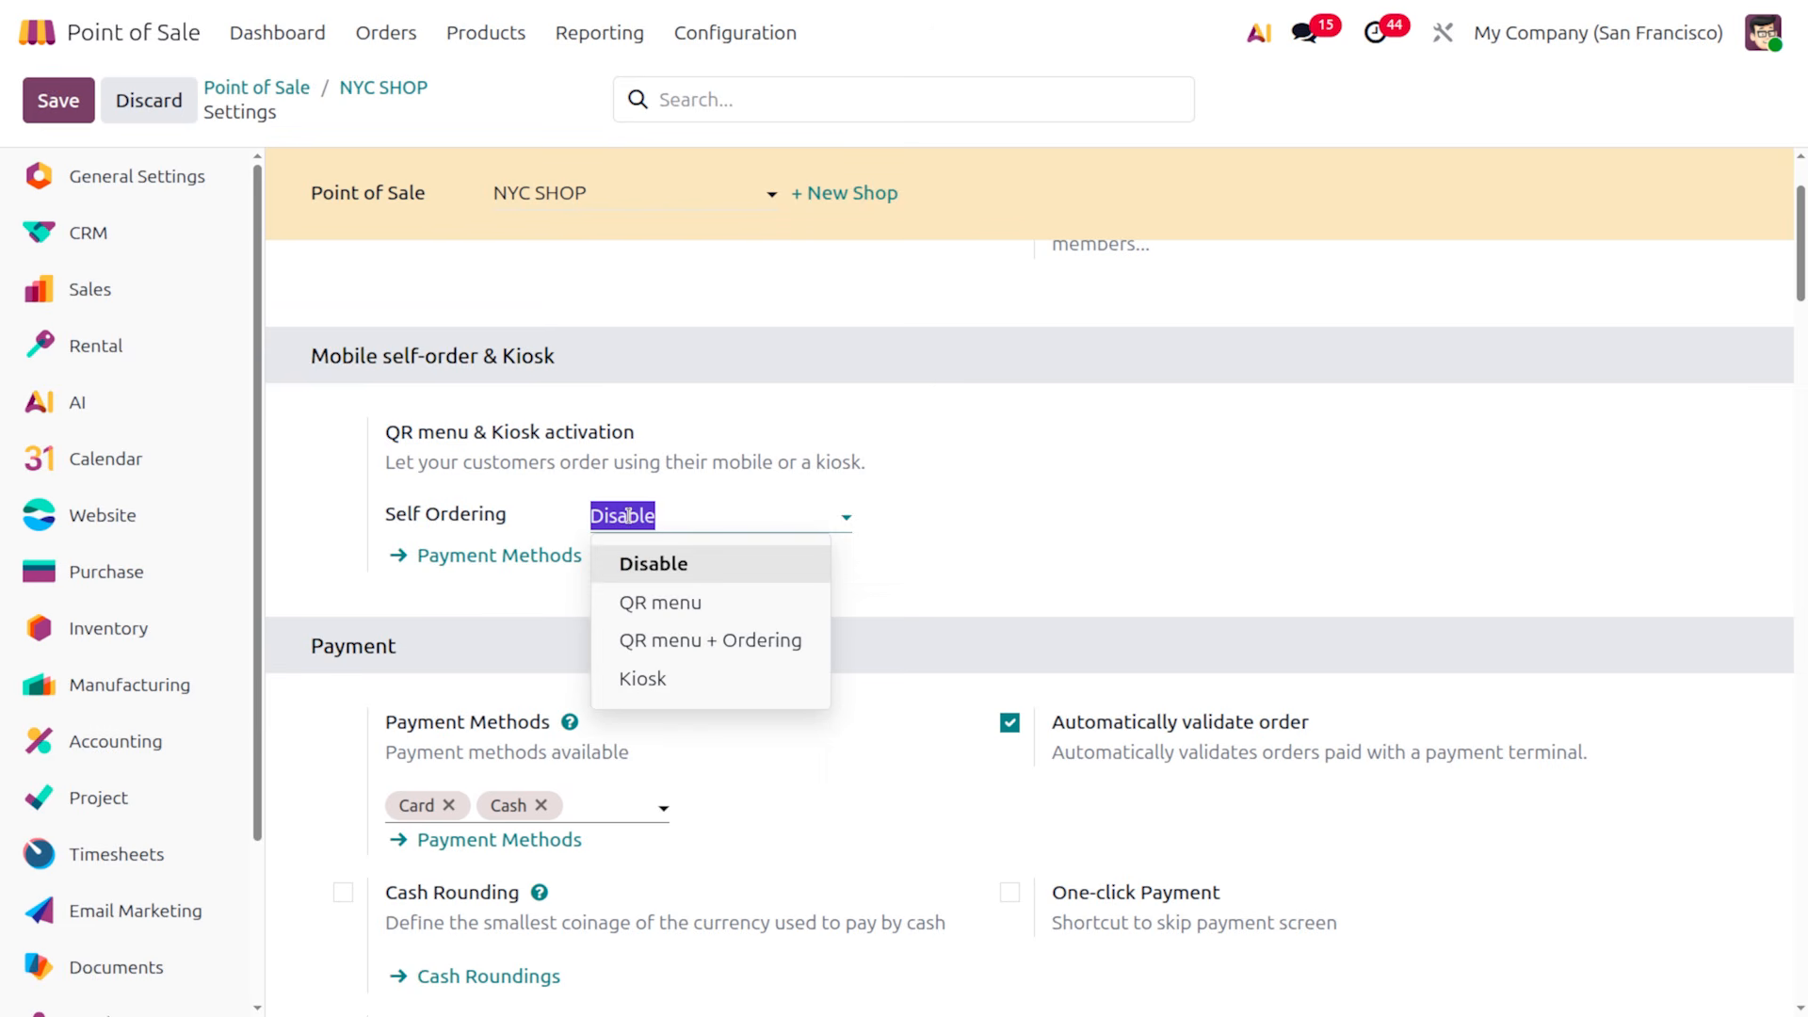
pyautogui.click(658, 678)
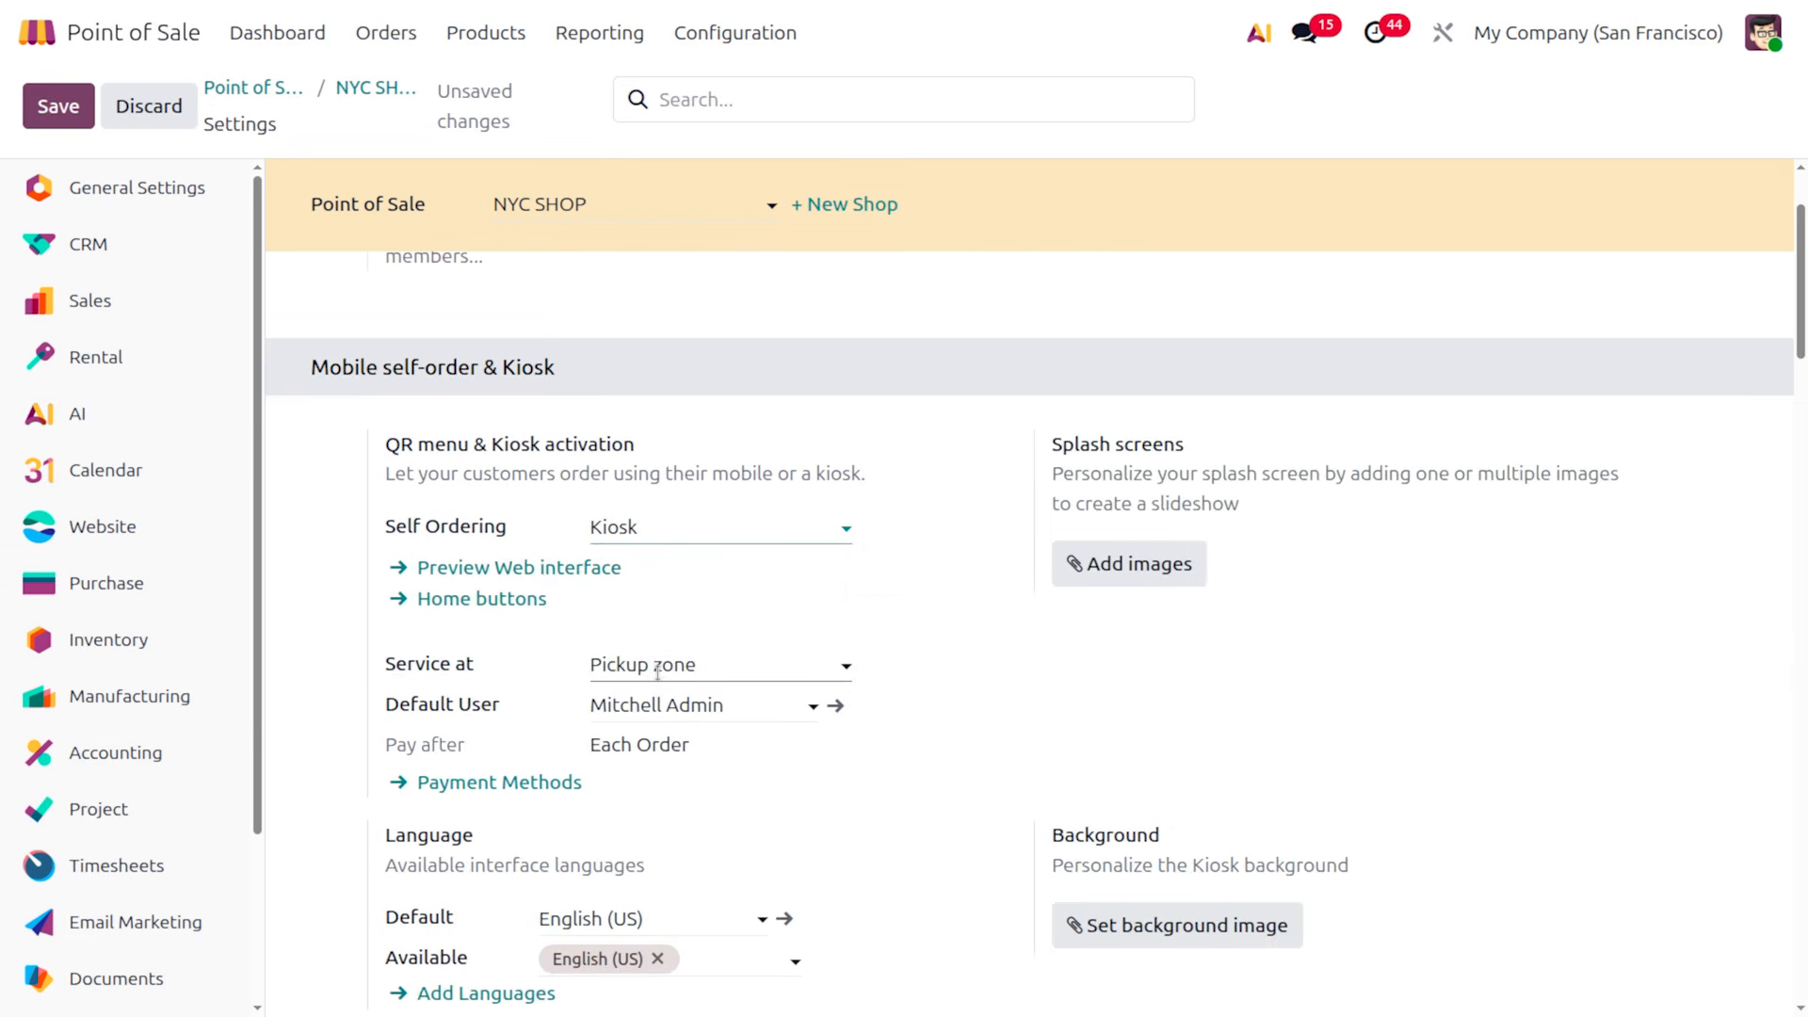
pyautogui.click(509, 568)
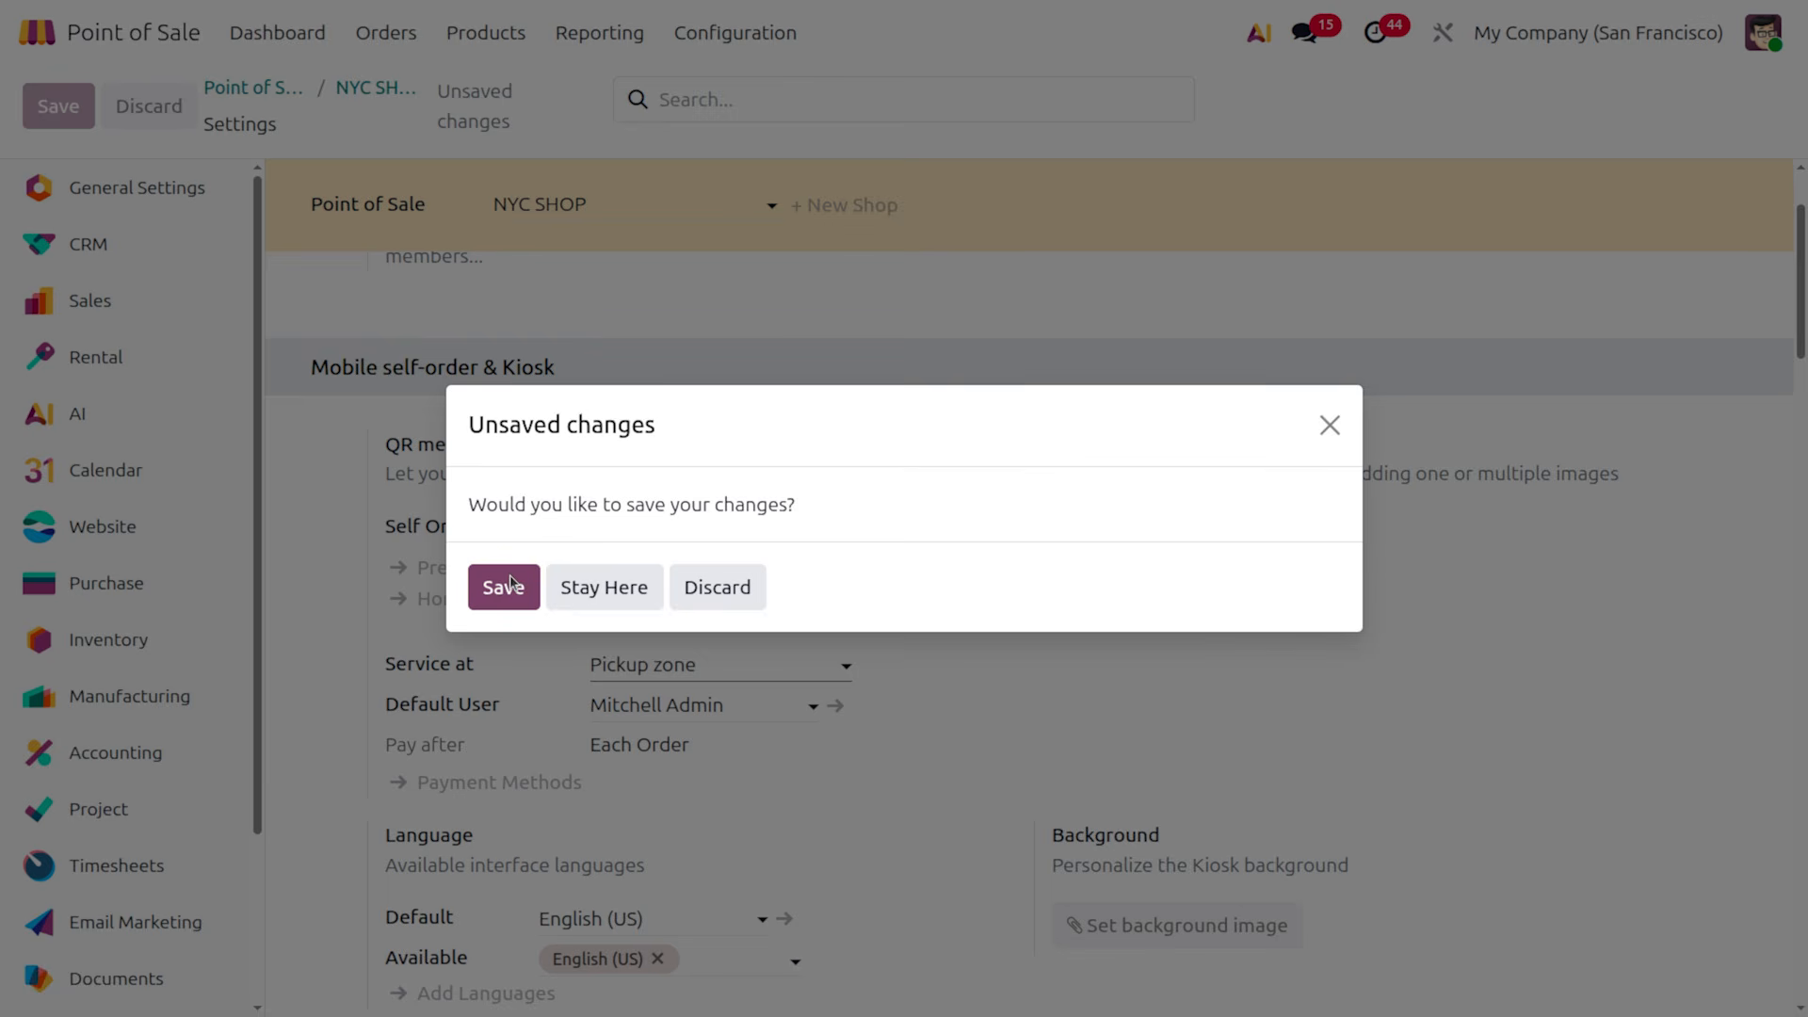
pyautogui.click(517, 592)
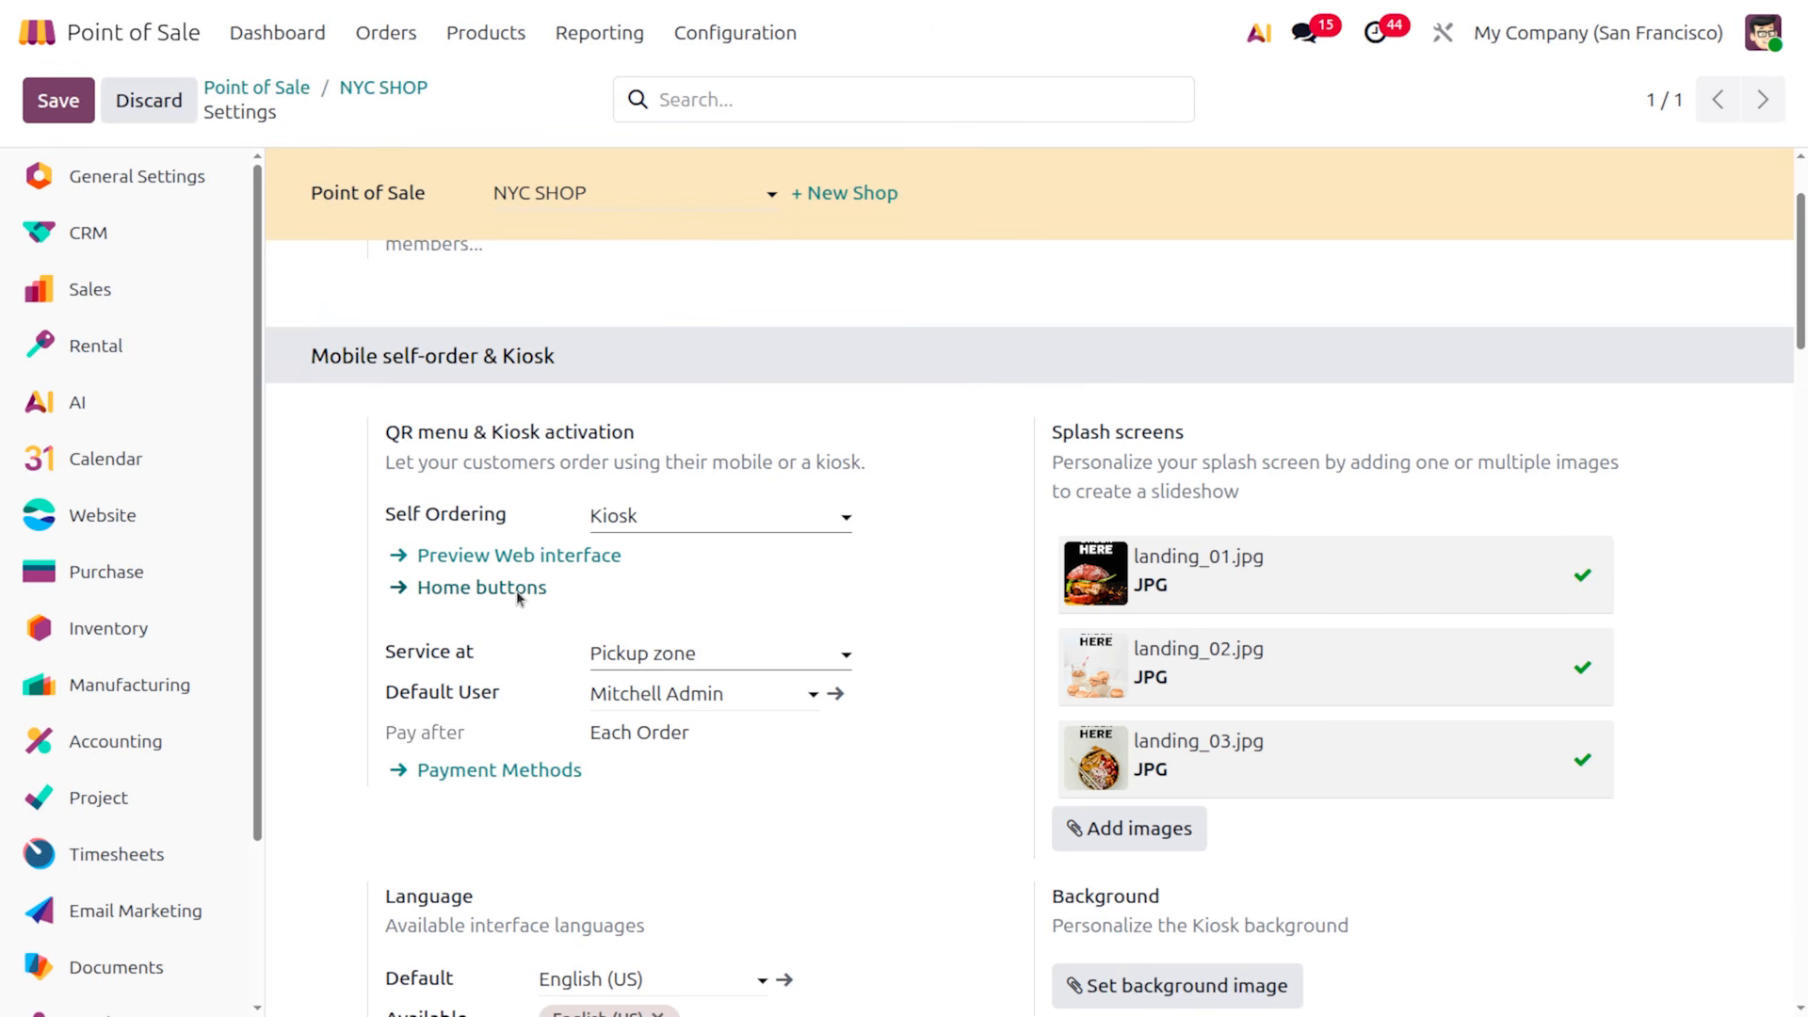
# Review the kiosk home buttons and keep Pickup zone as the service location
pyautogui.click(481, 587)
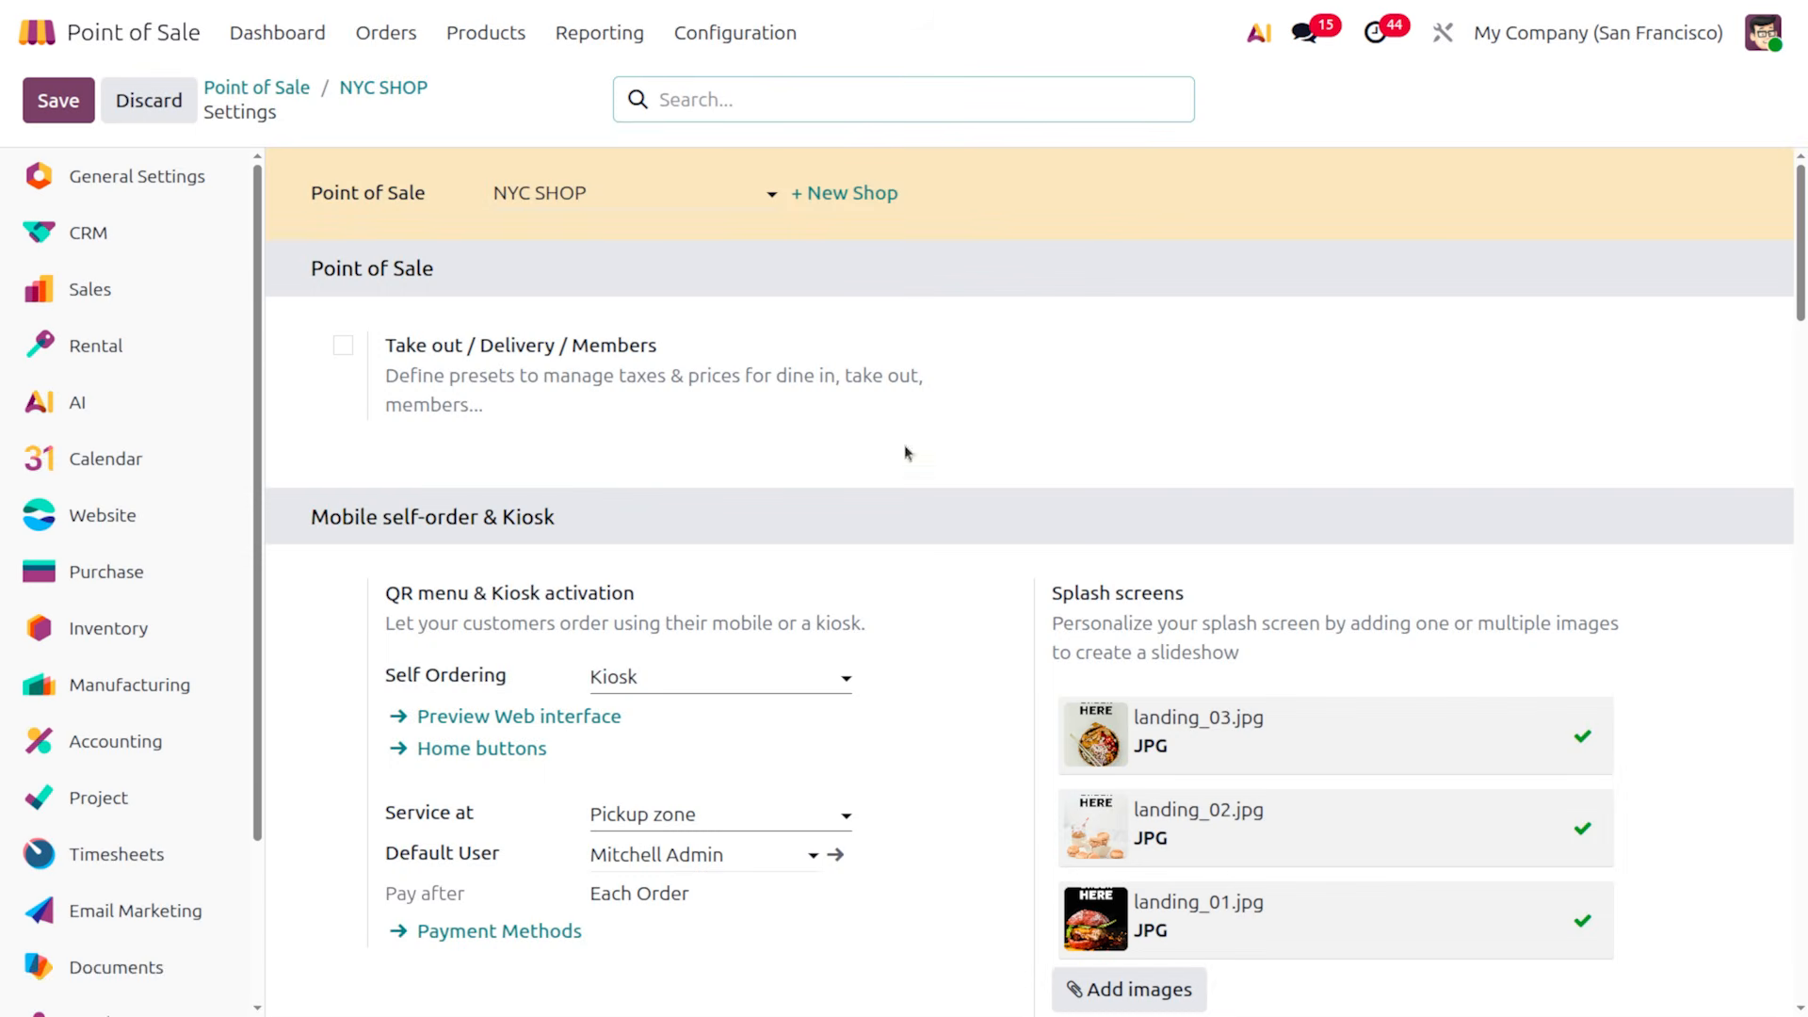
pyautogui.scroll(-2, 651, 659)
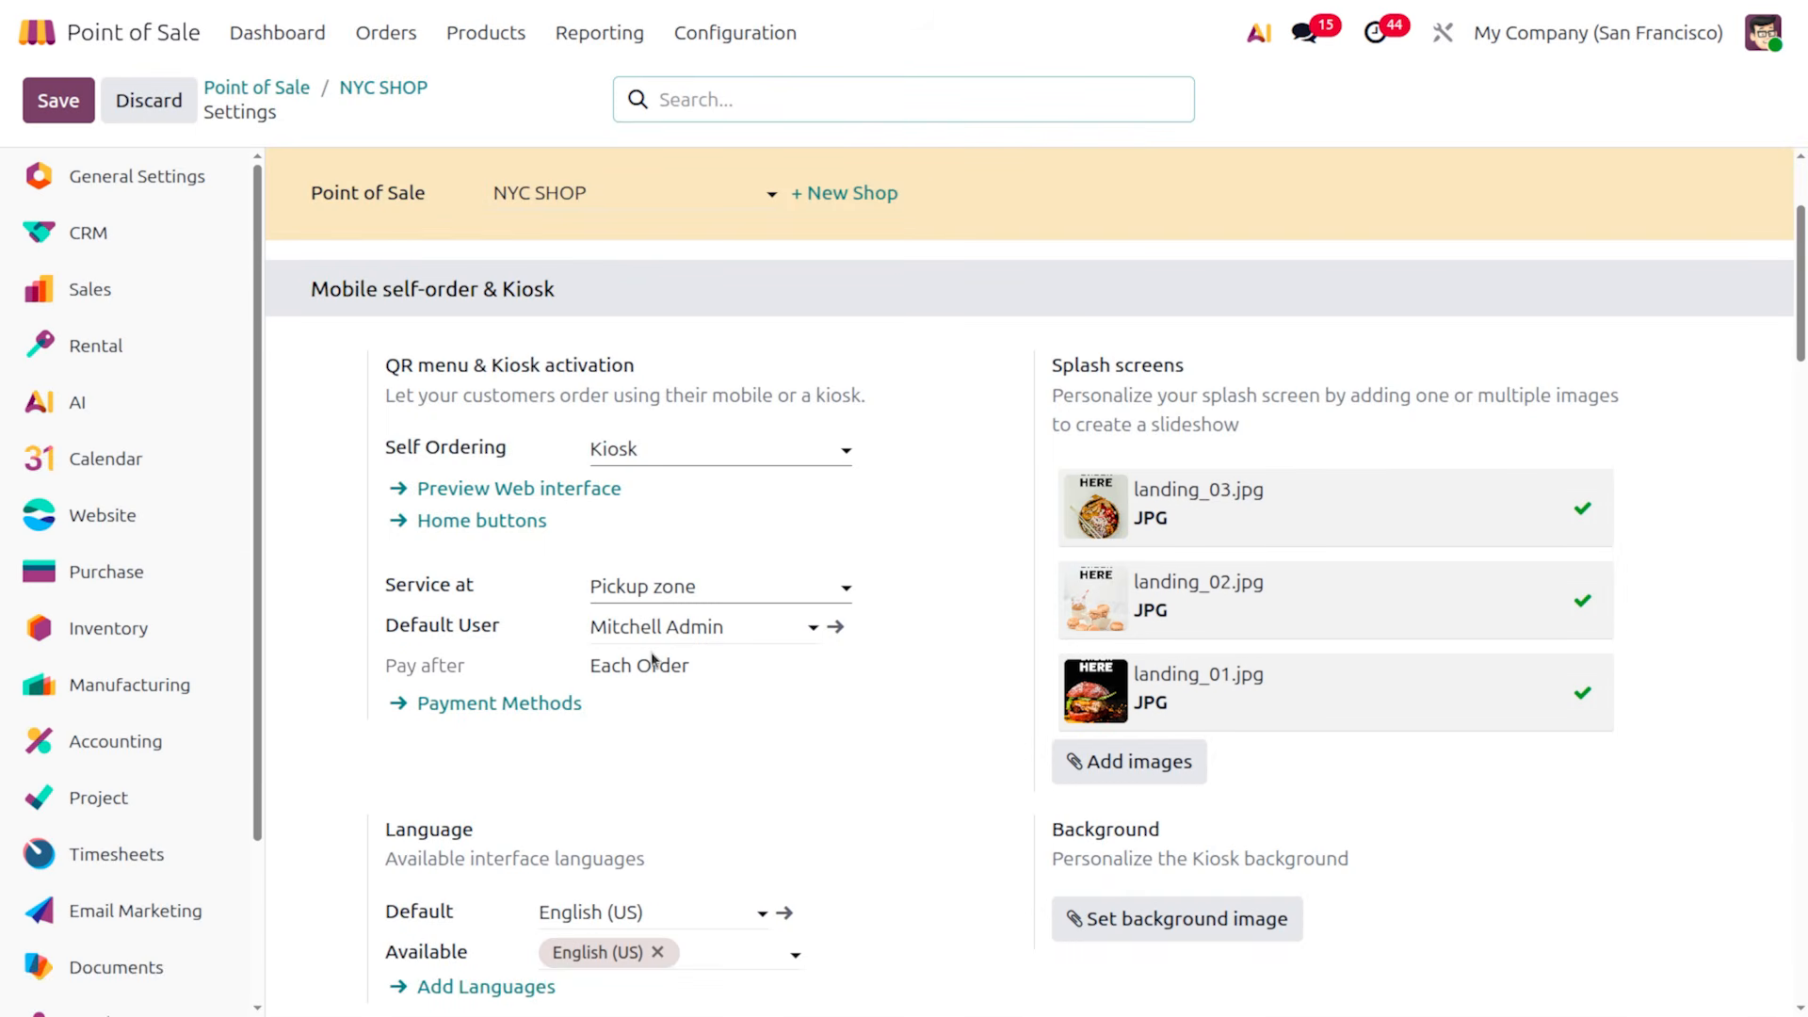
pyautogui.click(764, 586)
pyautogui.click(765, 585)
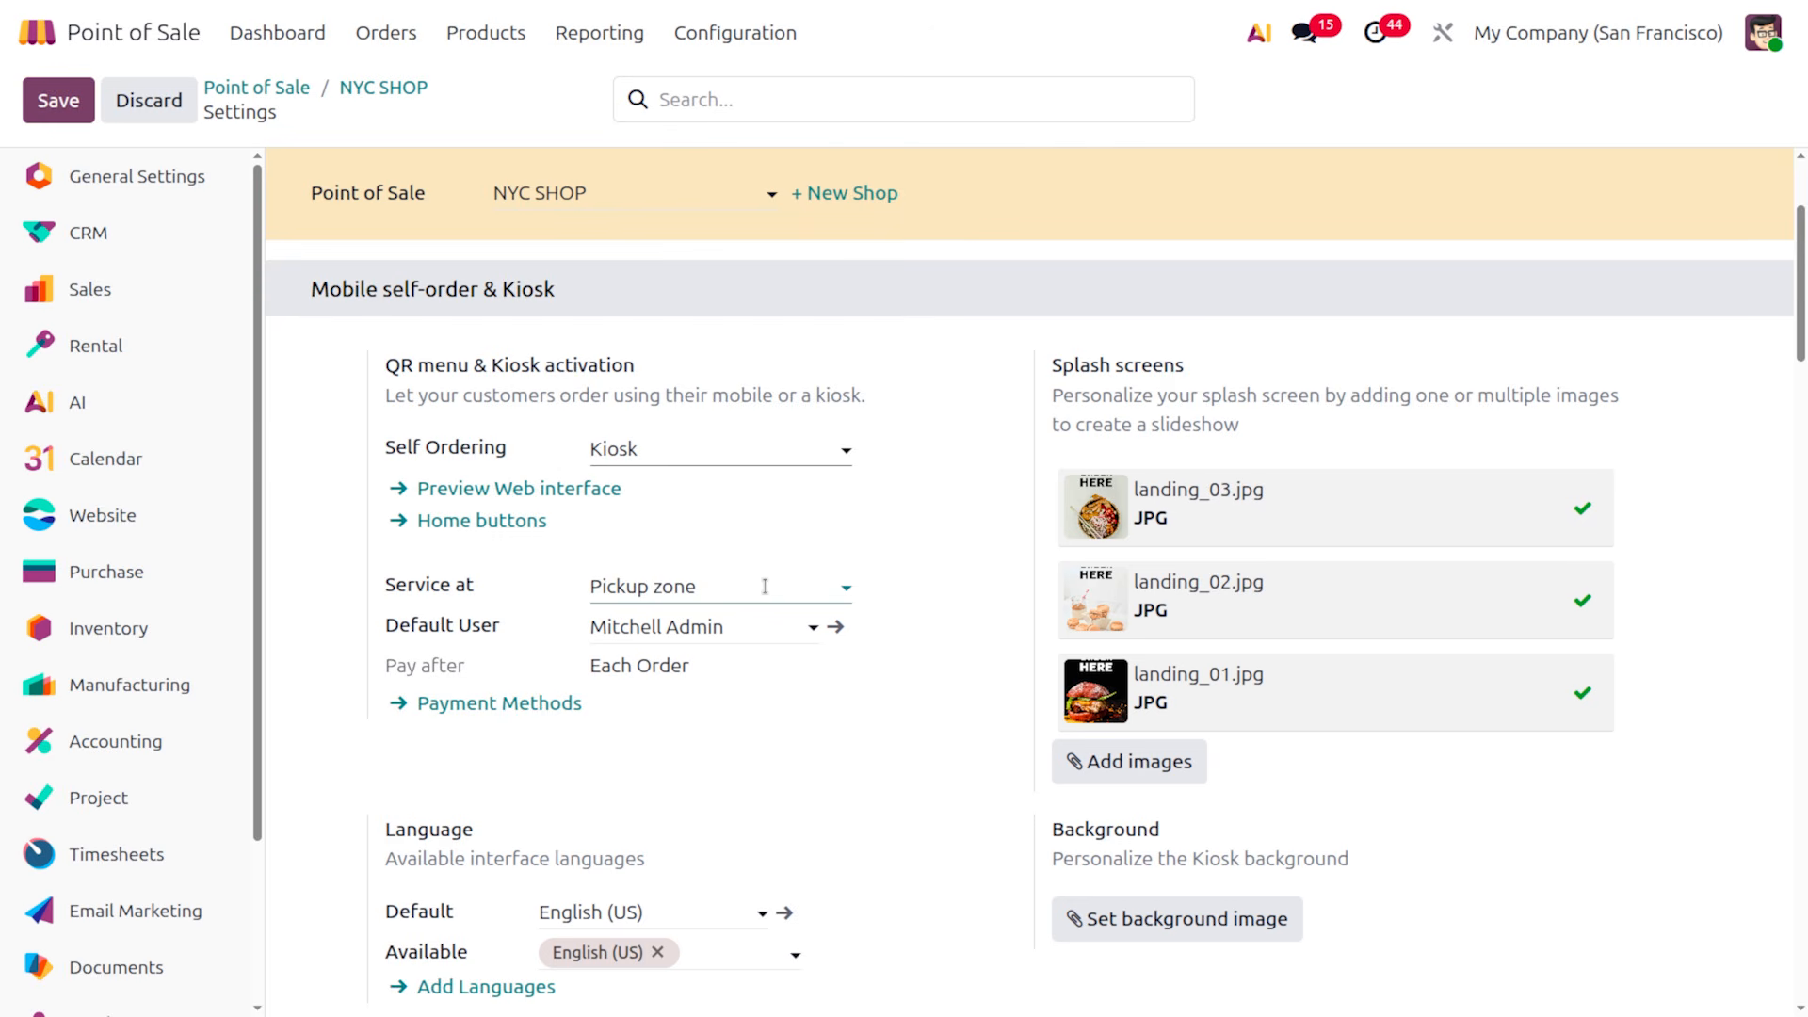
pyautogui.scroll(2, 765, 585)
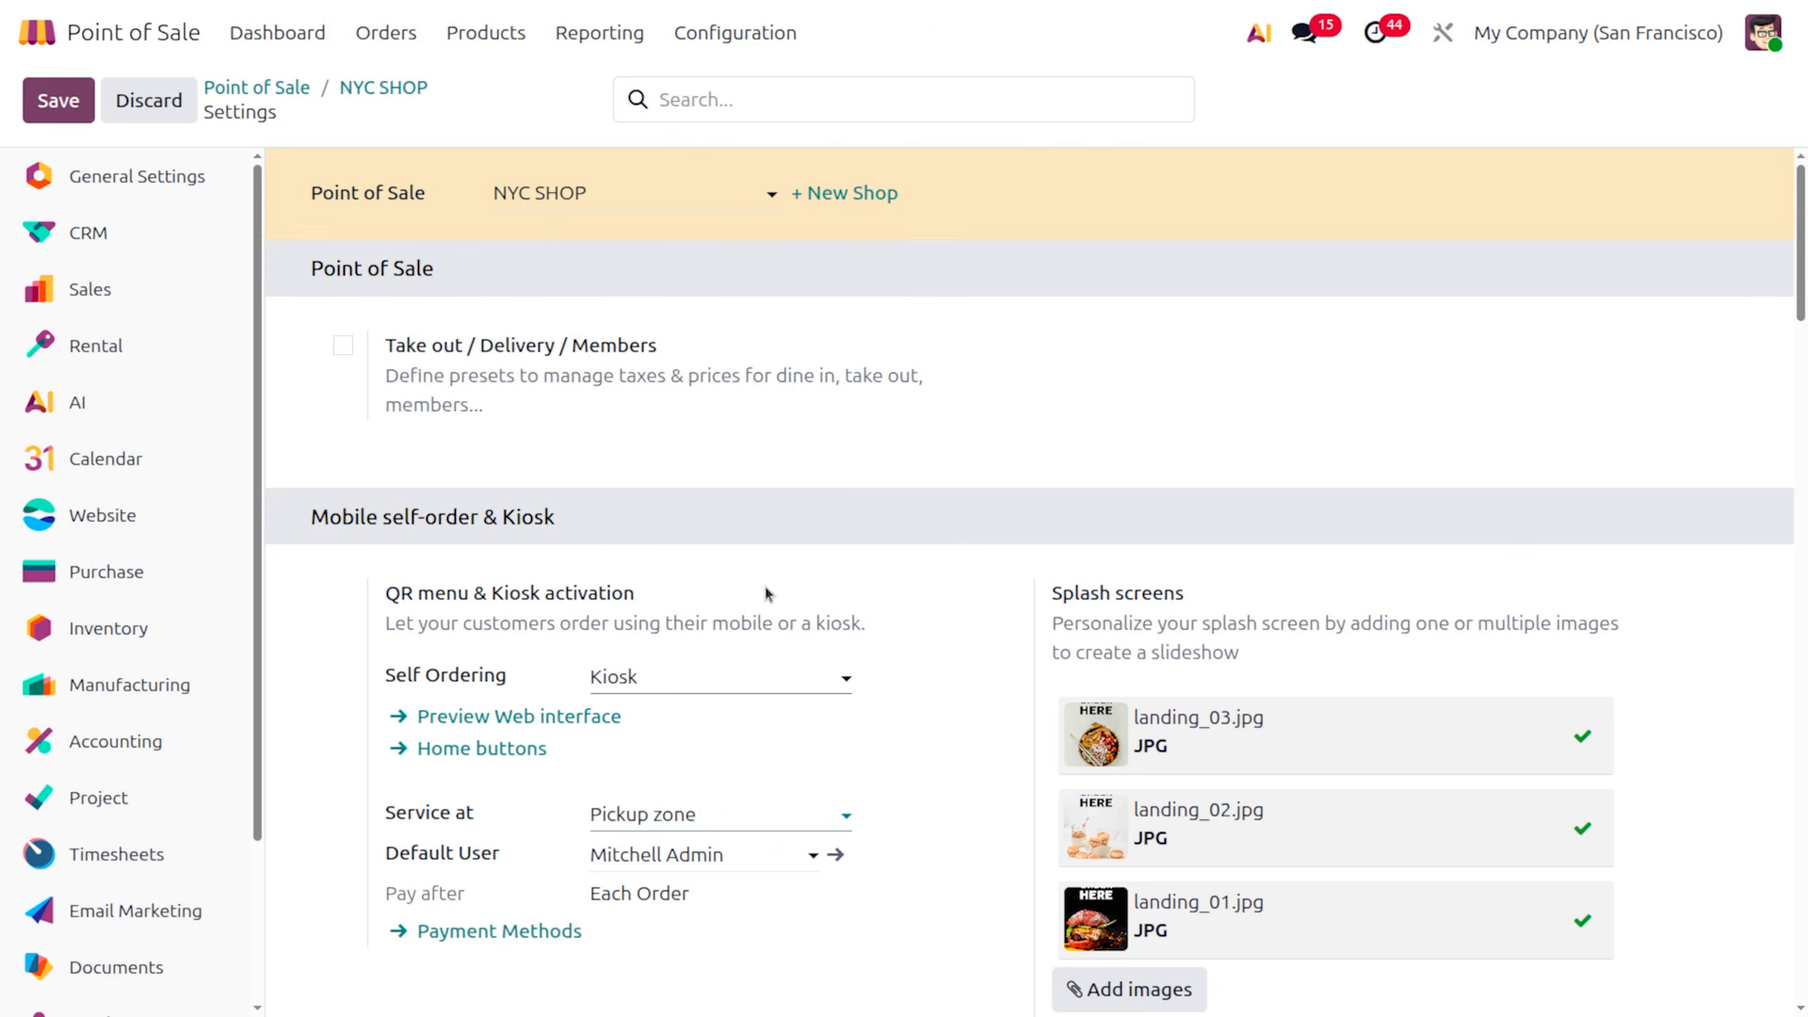
pyautogui.scroll(-1, 764, 588)
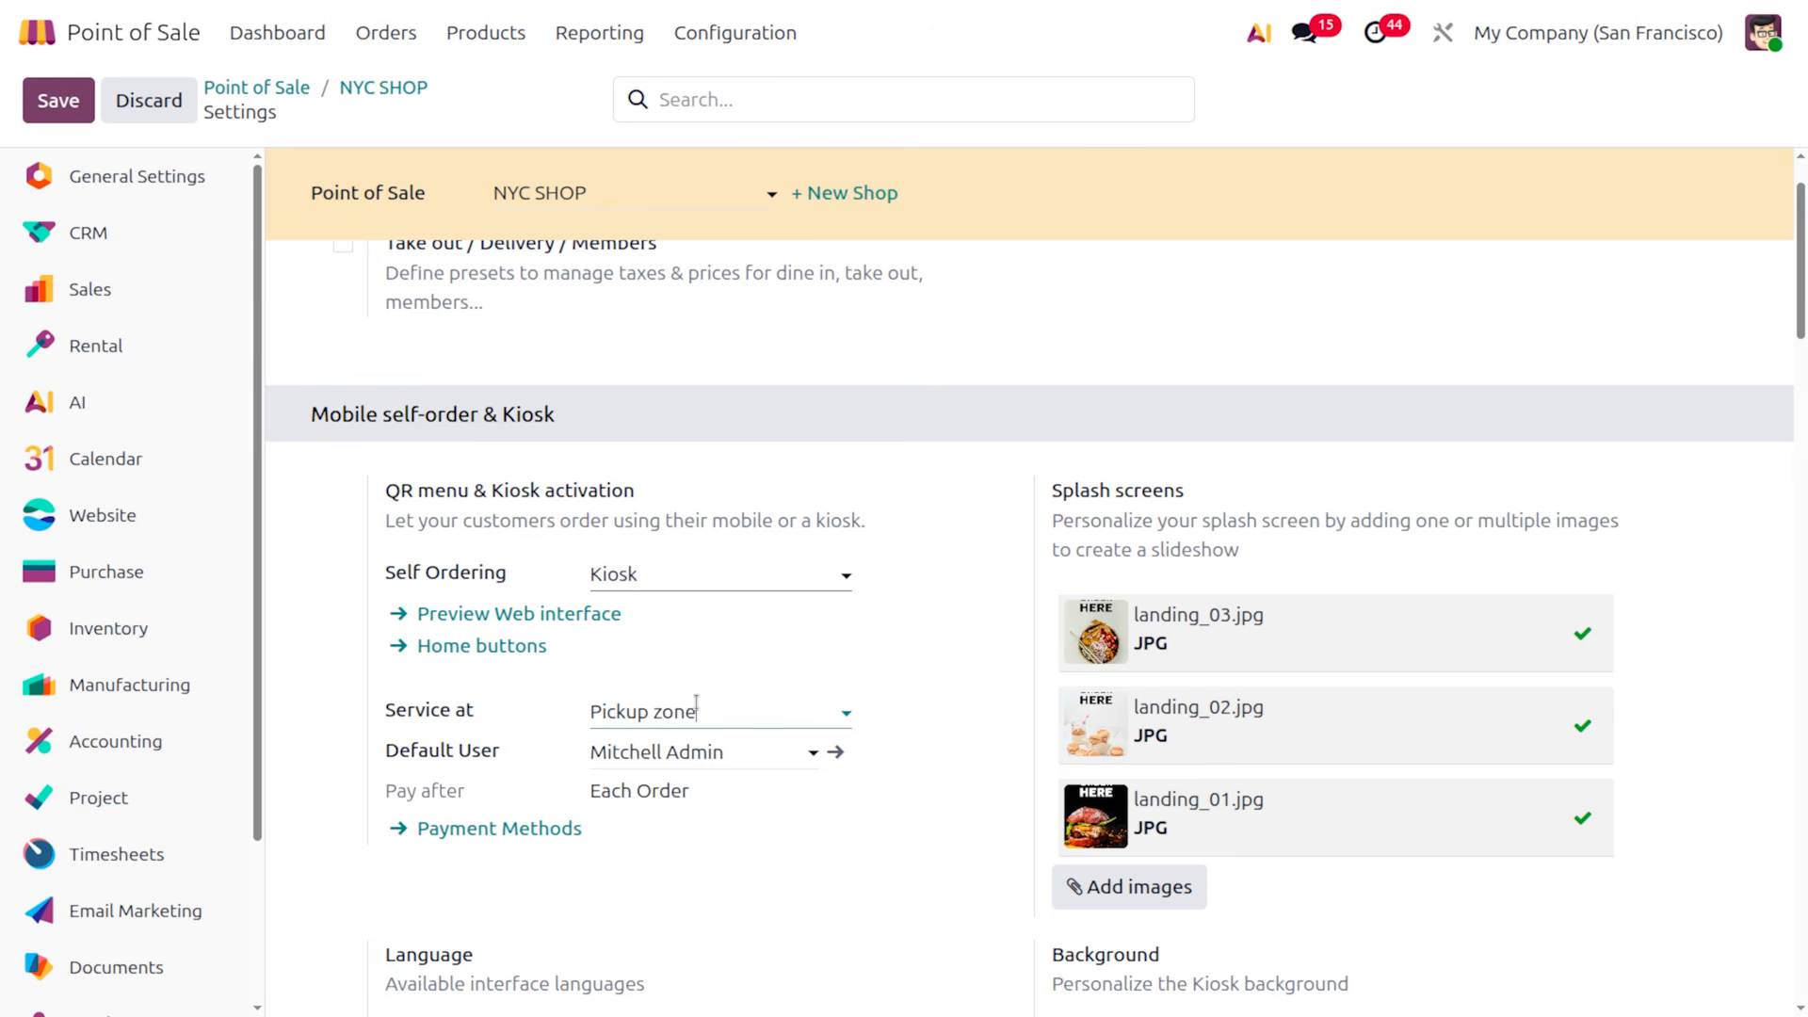
pyautogui.click(714, 697)
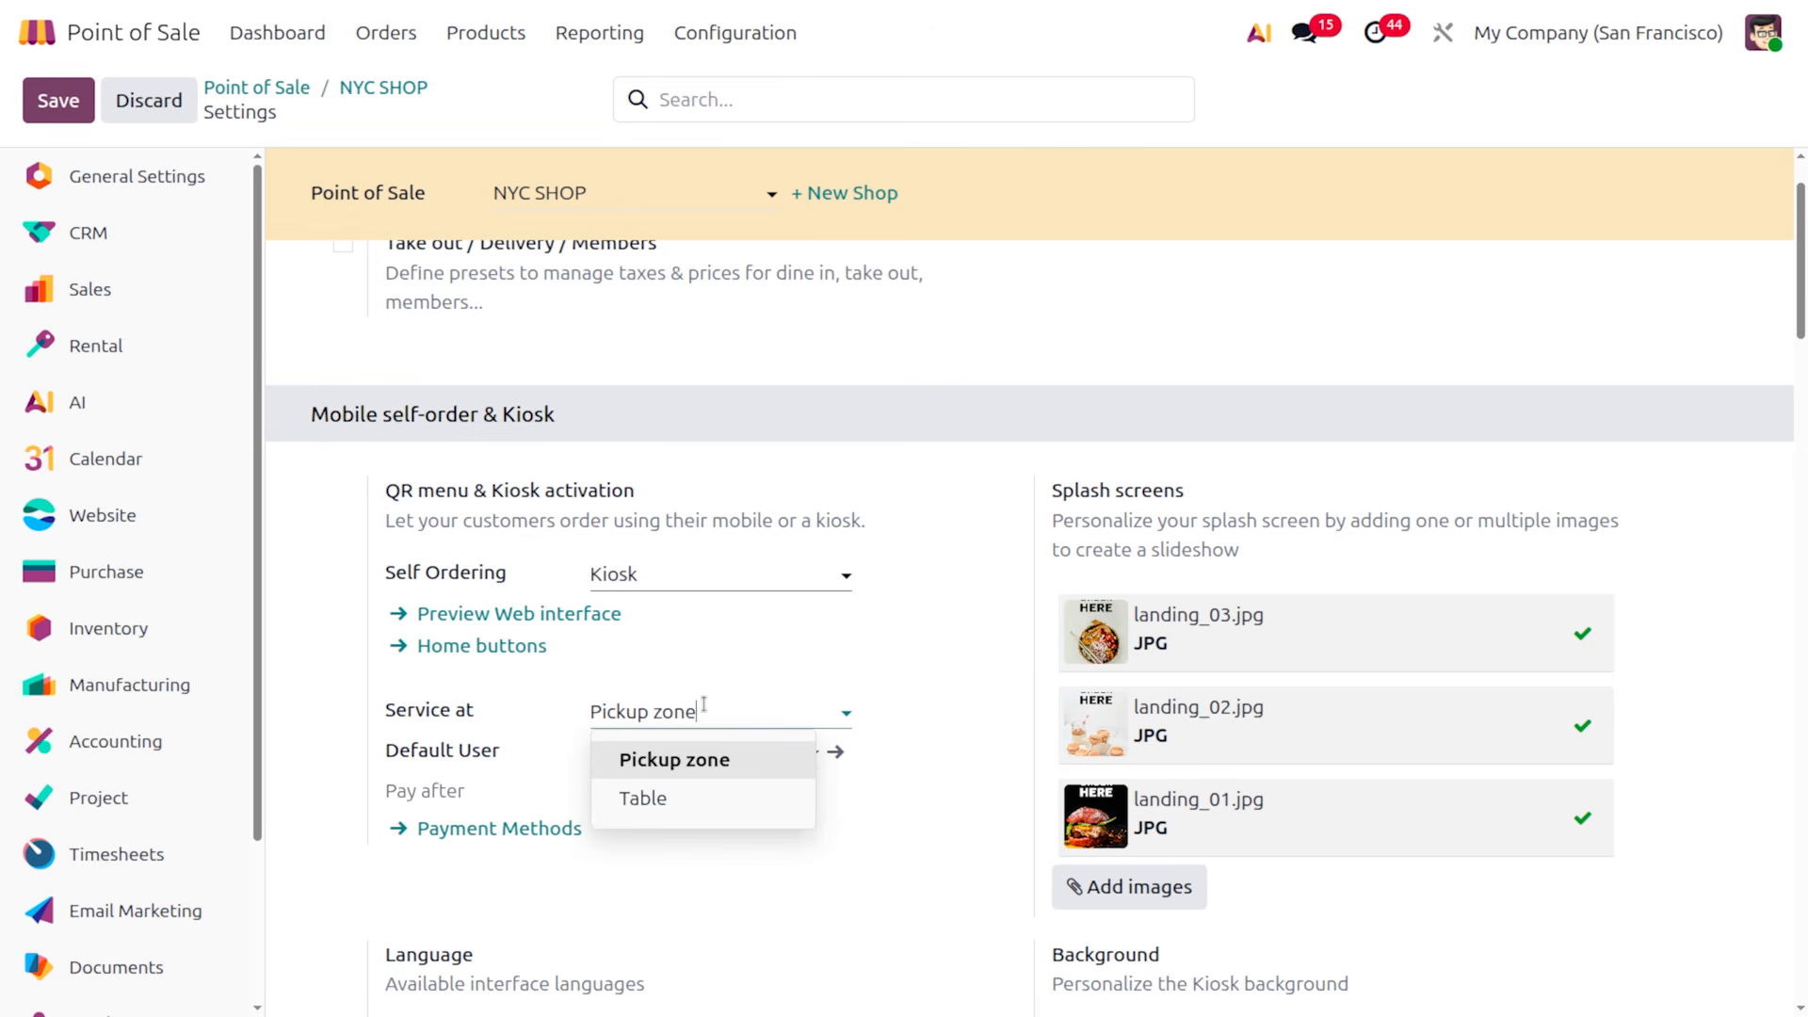
pyautogui.click(987, 691)
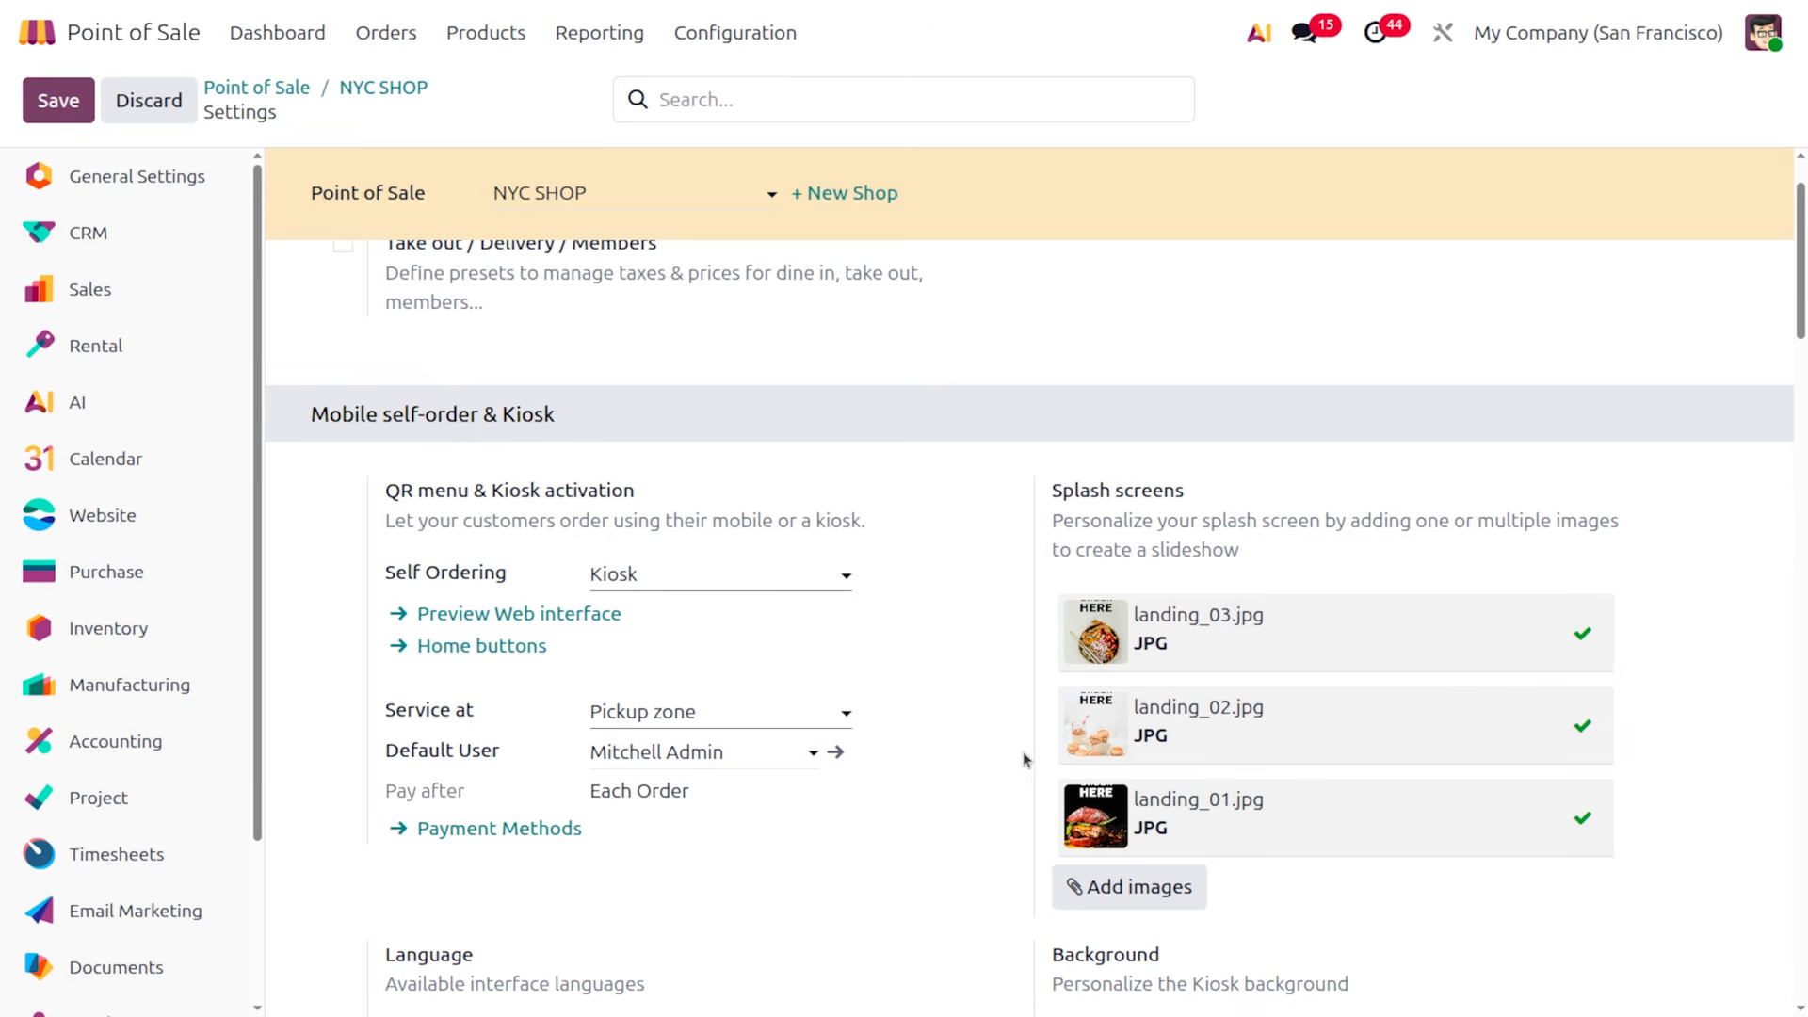
# Look over the splash images and available interface languages without changing them
pyautogui.scroll(-1, 1021, 754)
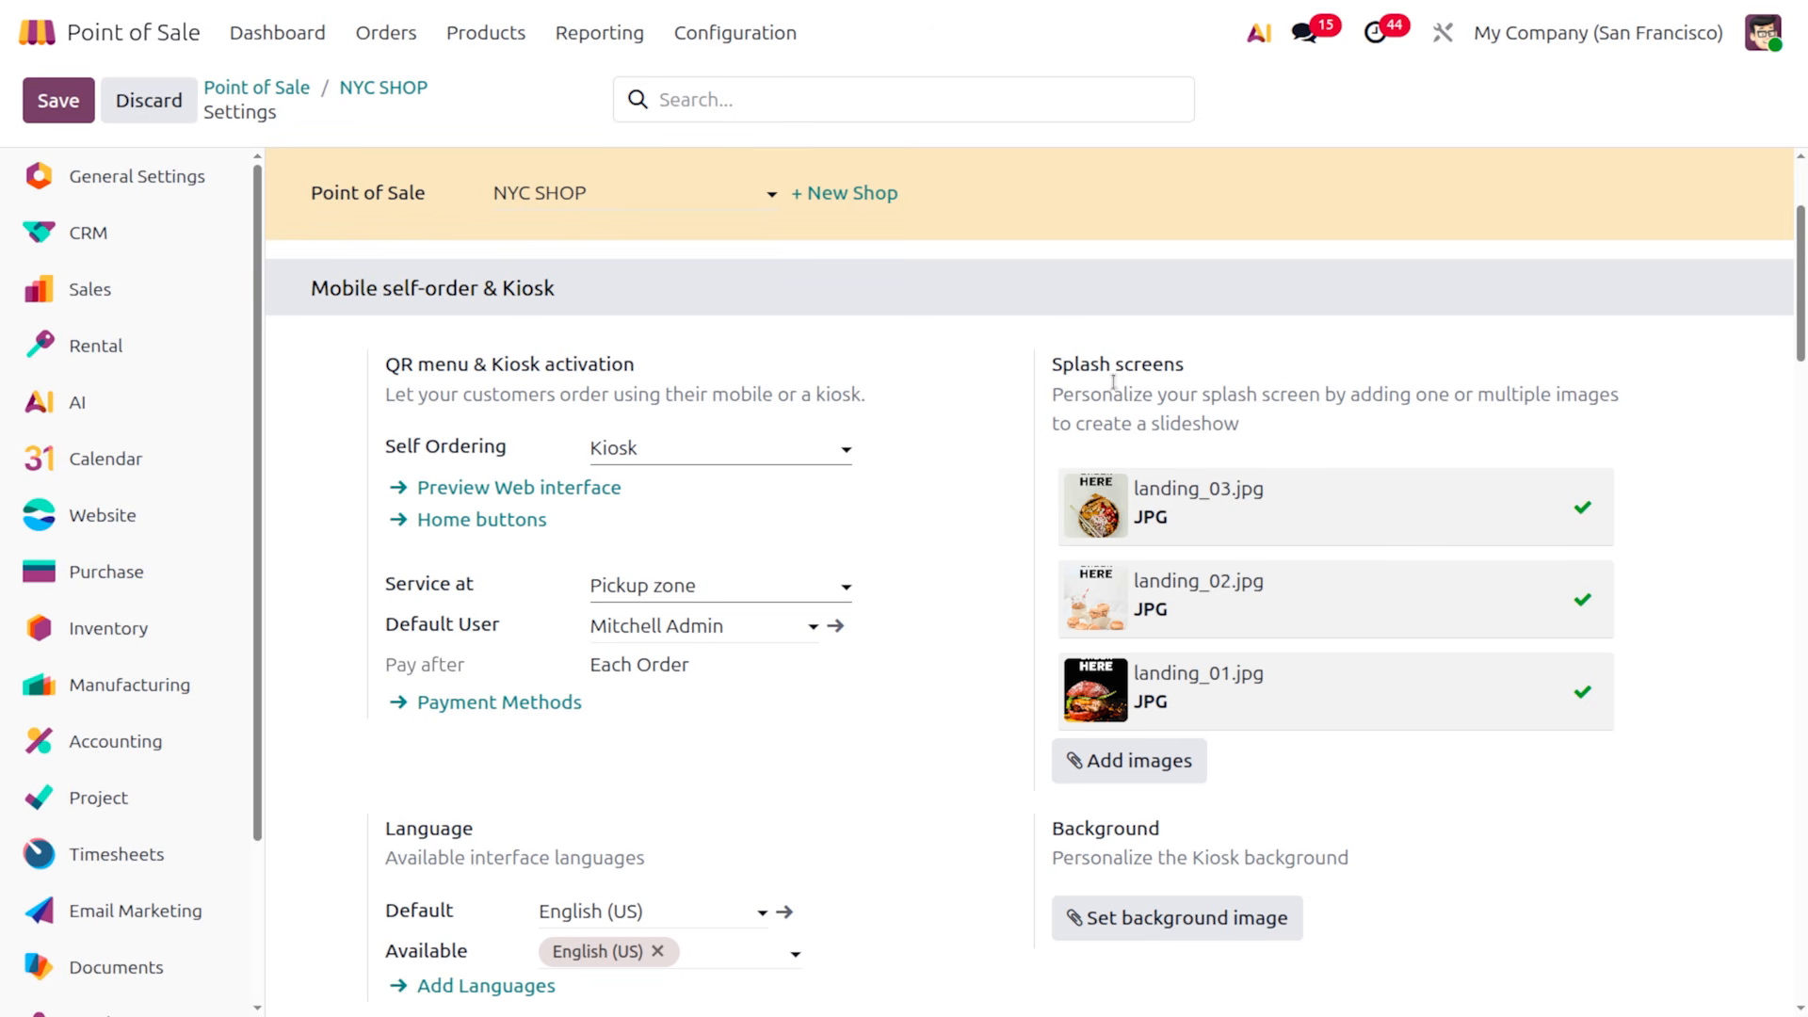
pyautogui.moveTo(1254, 487)
pyautogui.scroll(-1, 1533, 869)
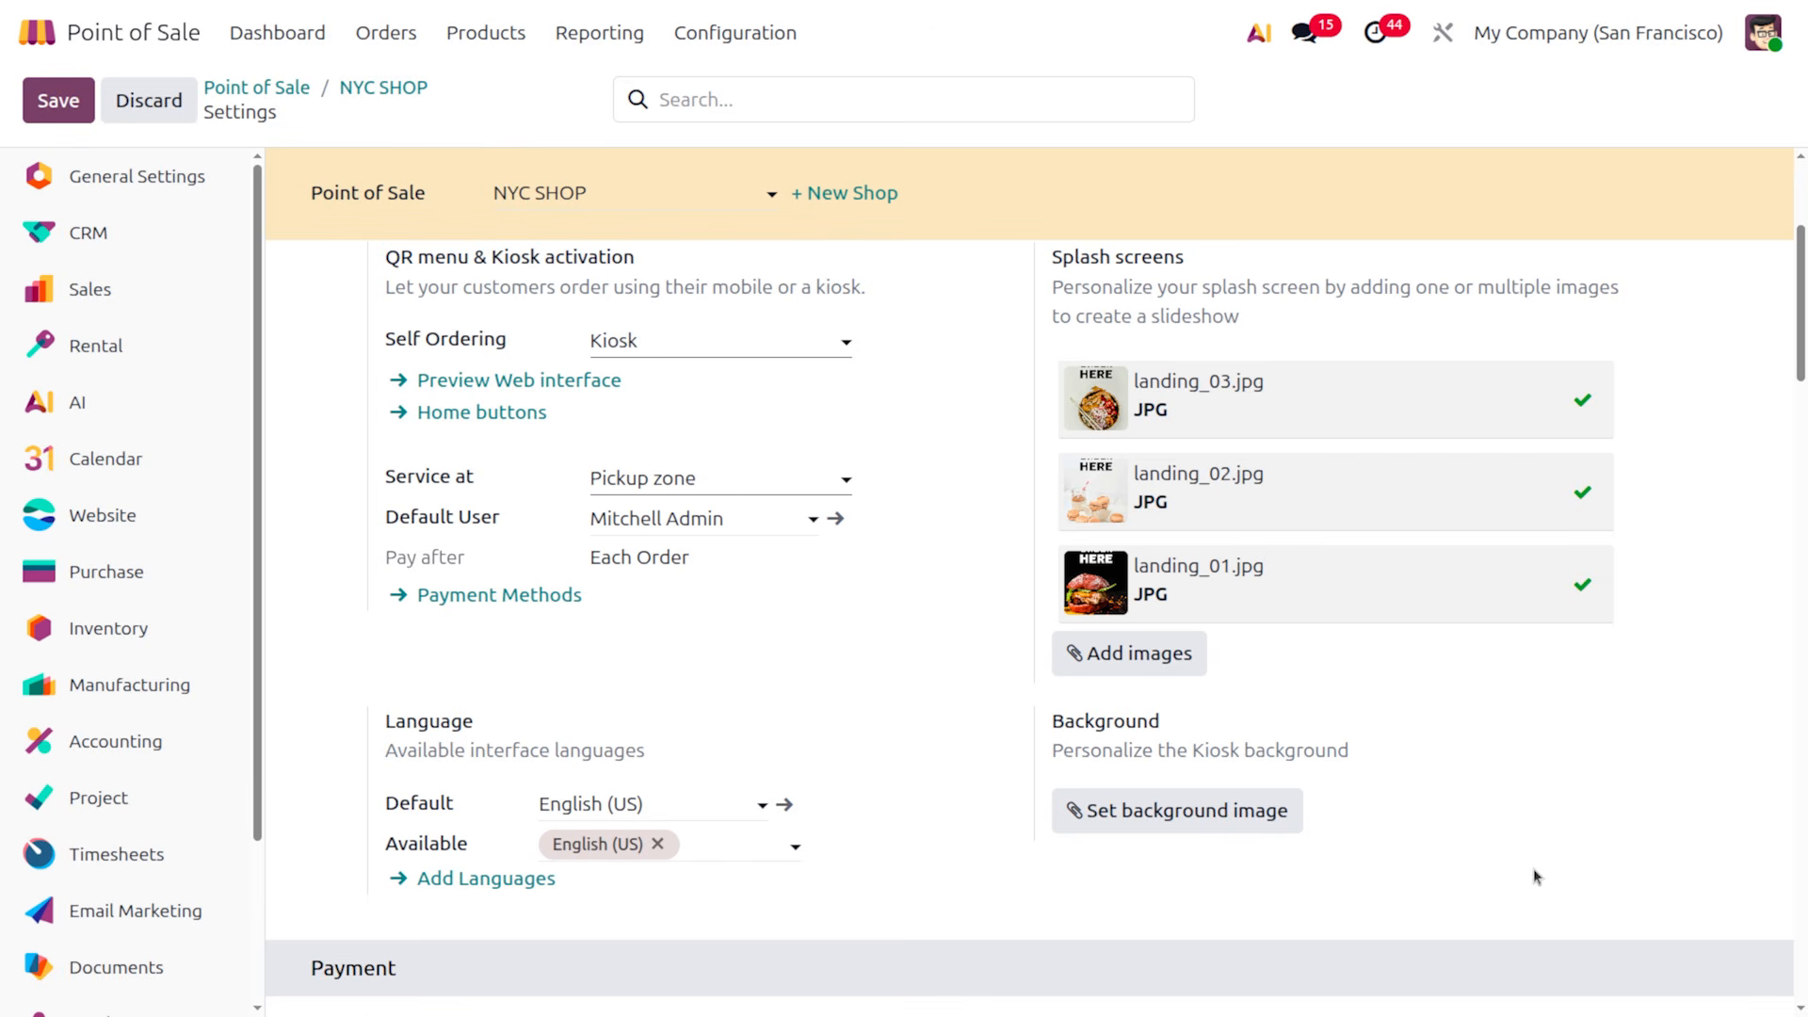
pyautogui.click(702, 846)
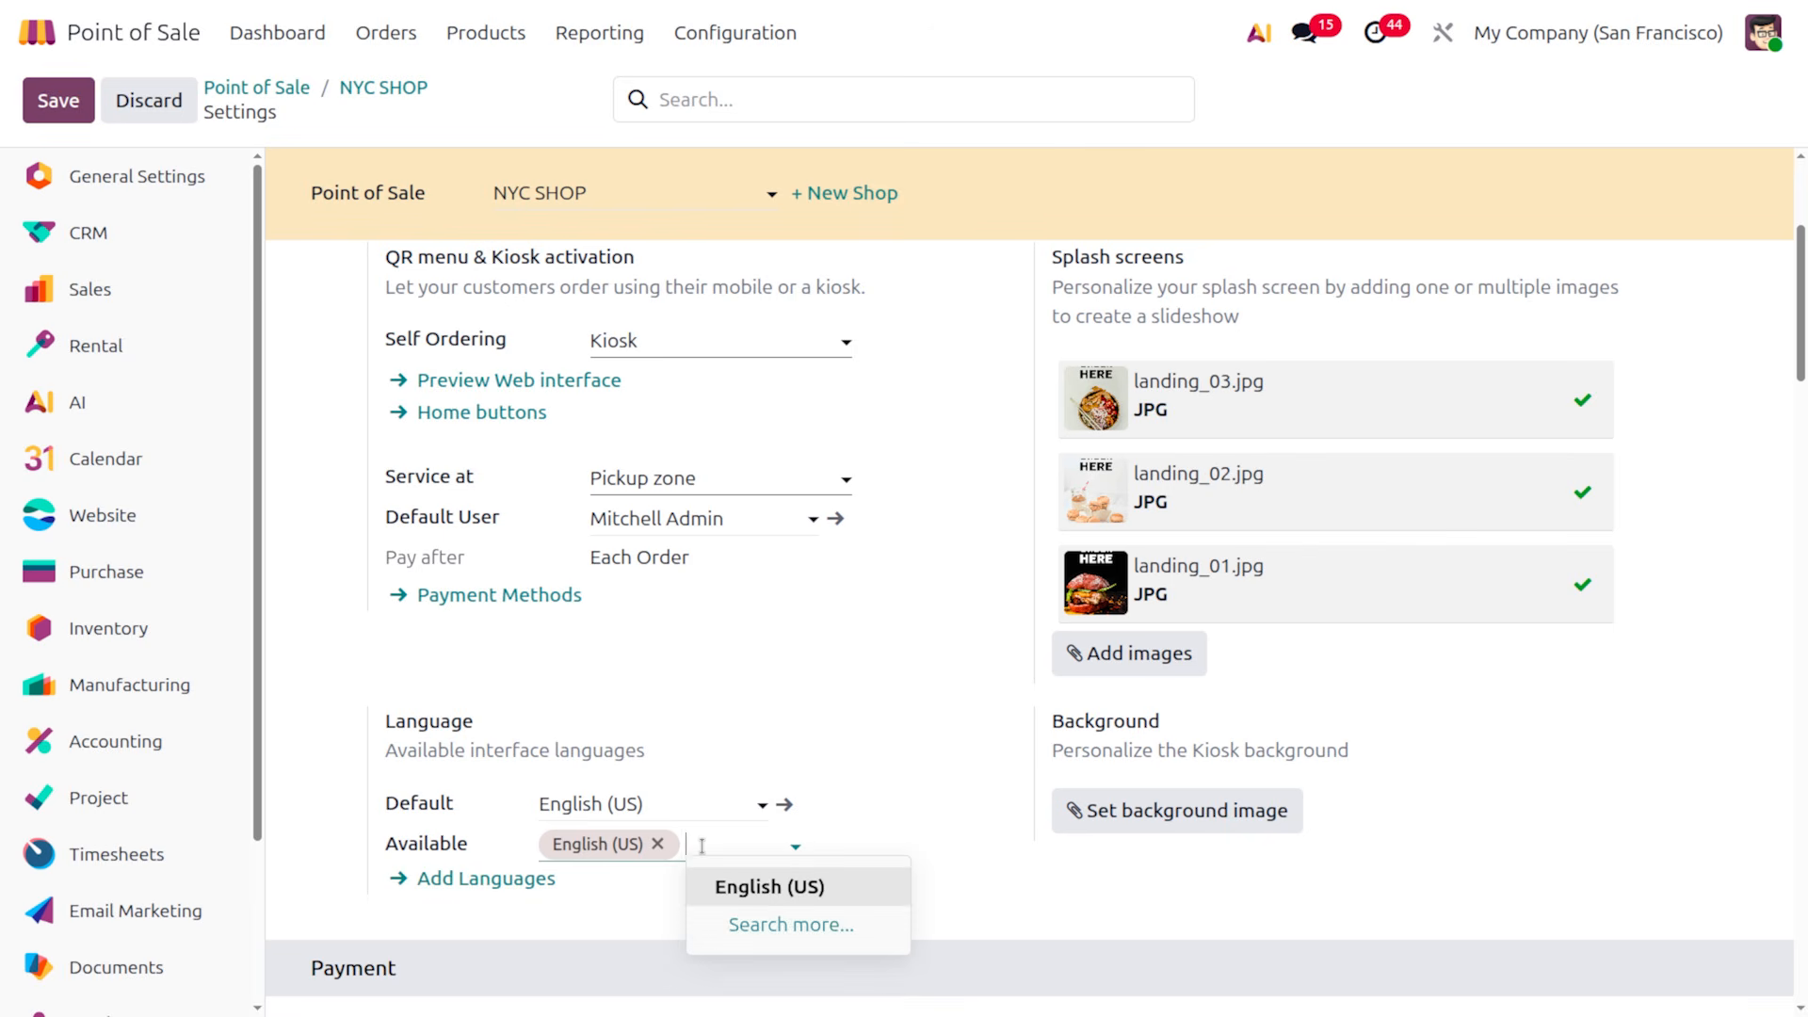
pyautogui.click(946, 772)
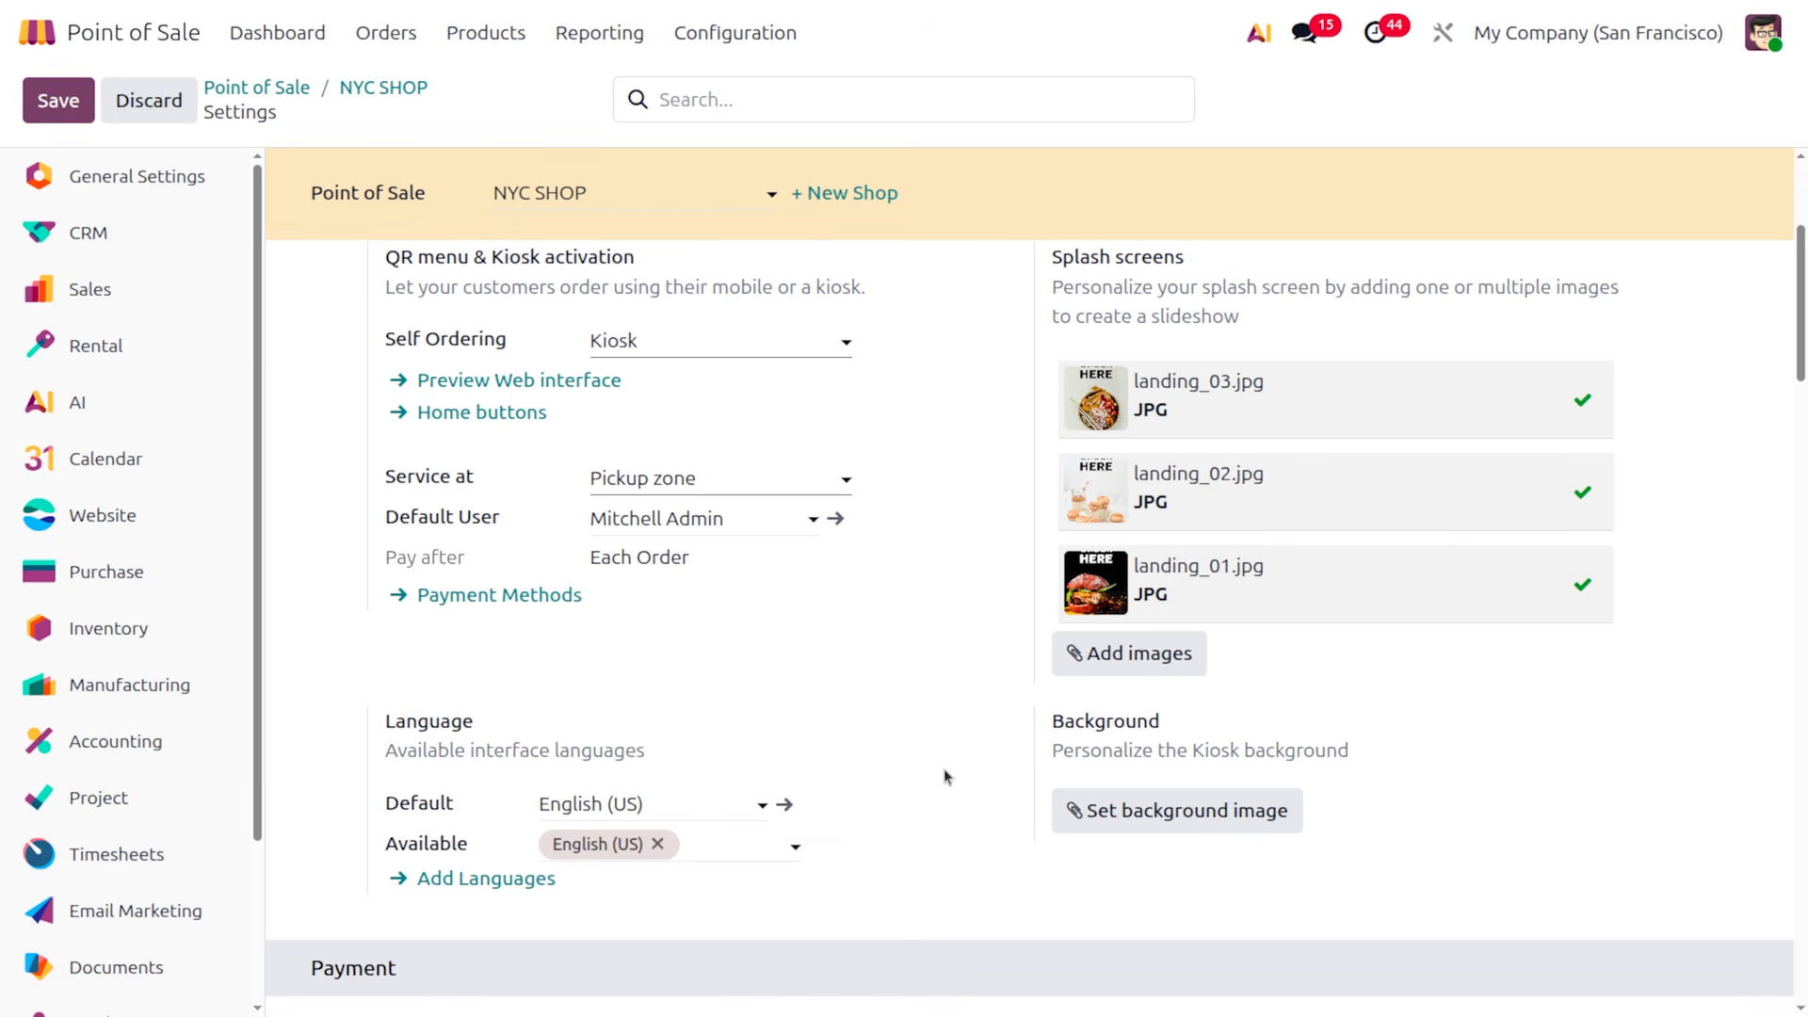
pyautogui.scroll(-2, 944, 772)
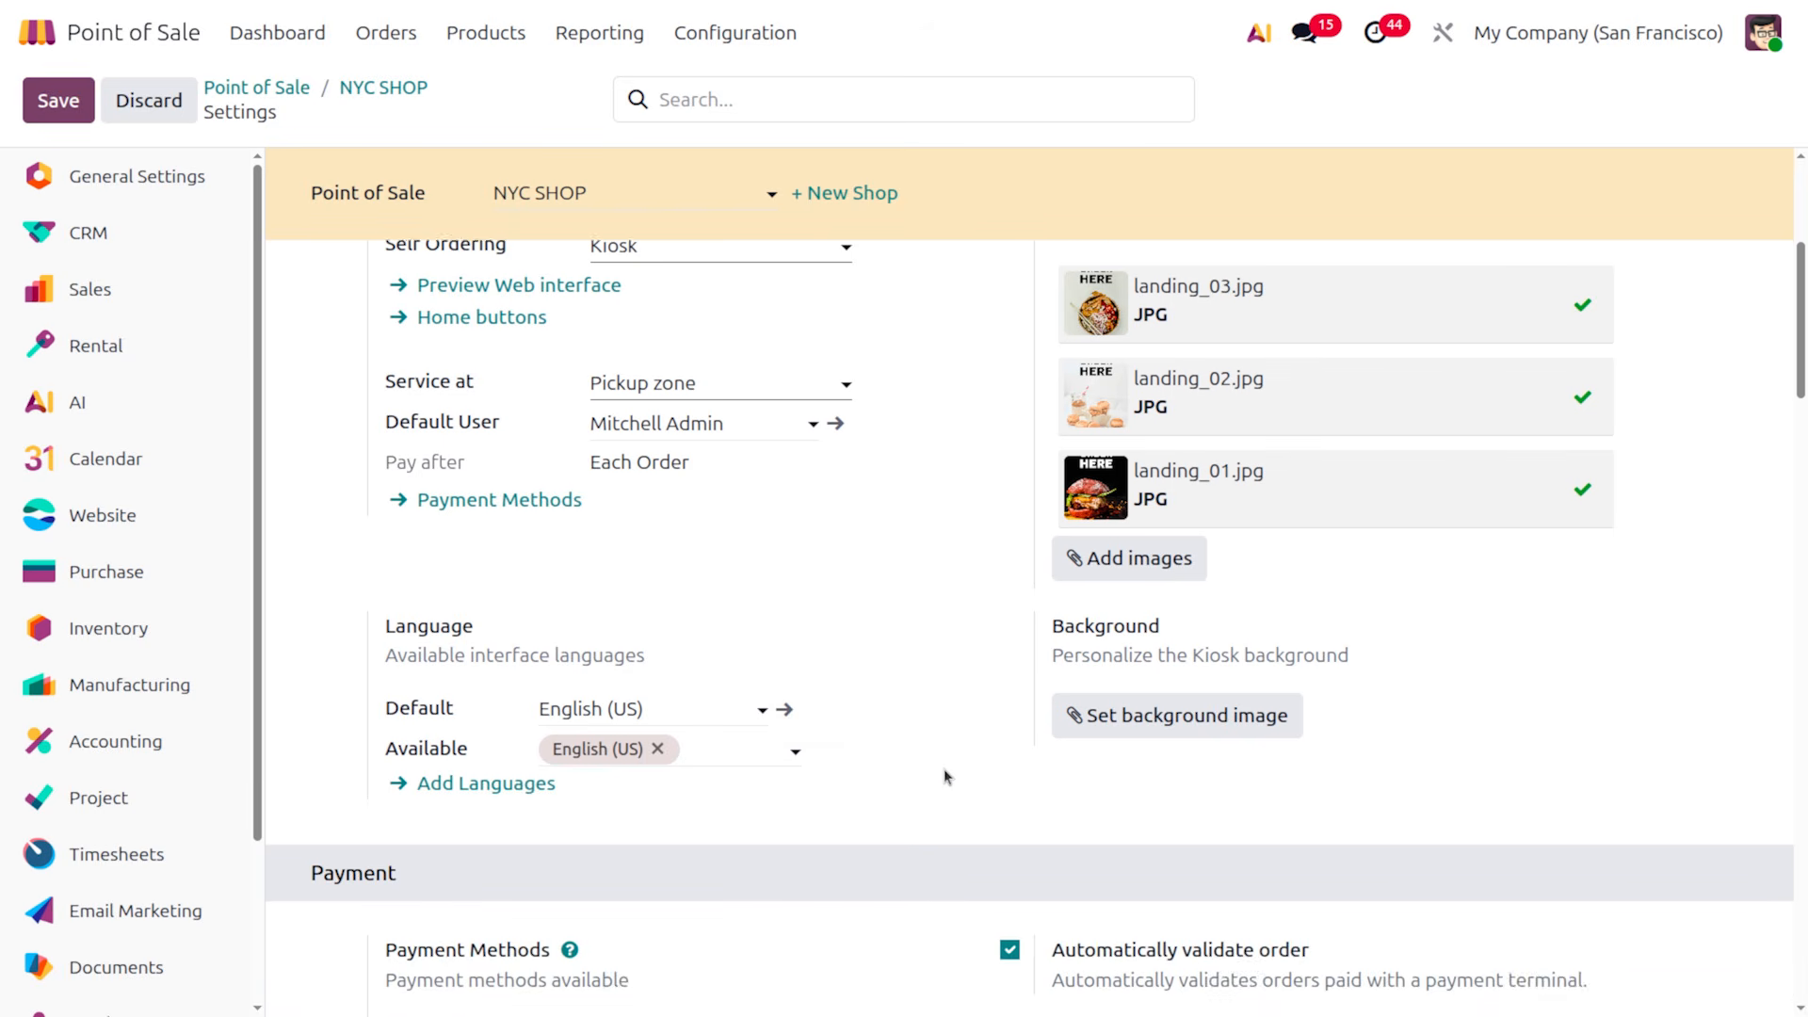
pyautogui.scroll(-4, 638, 766)
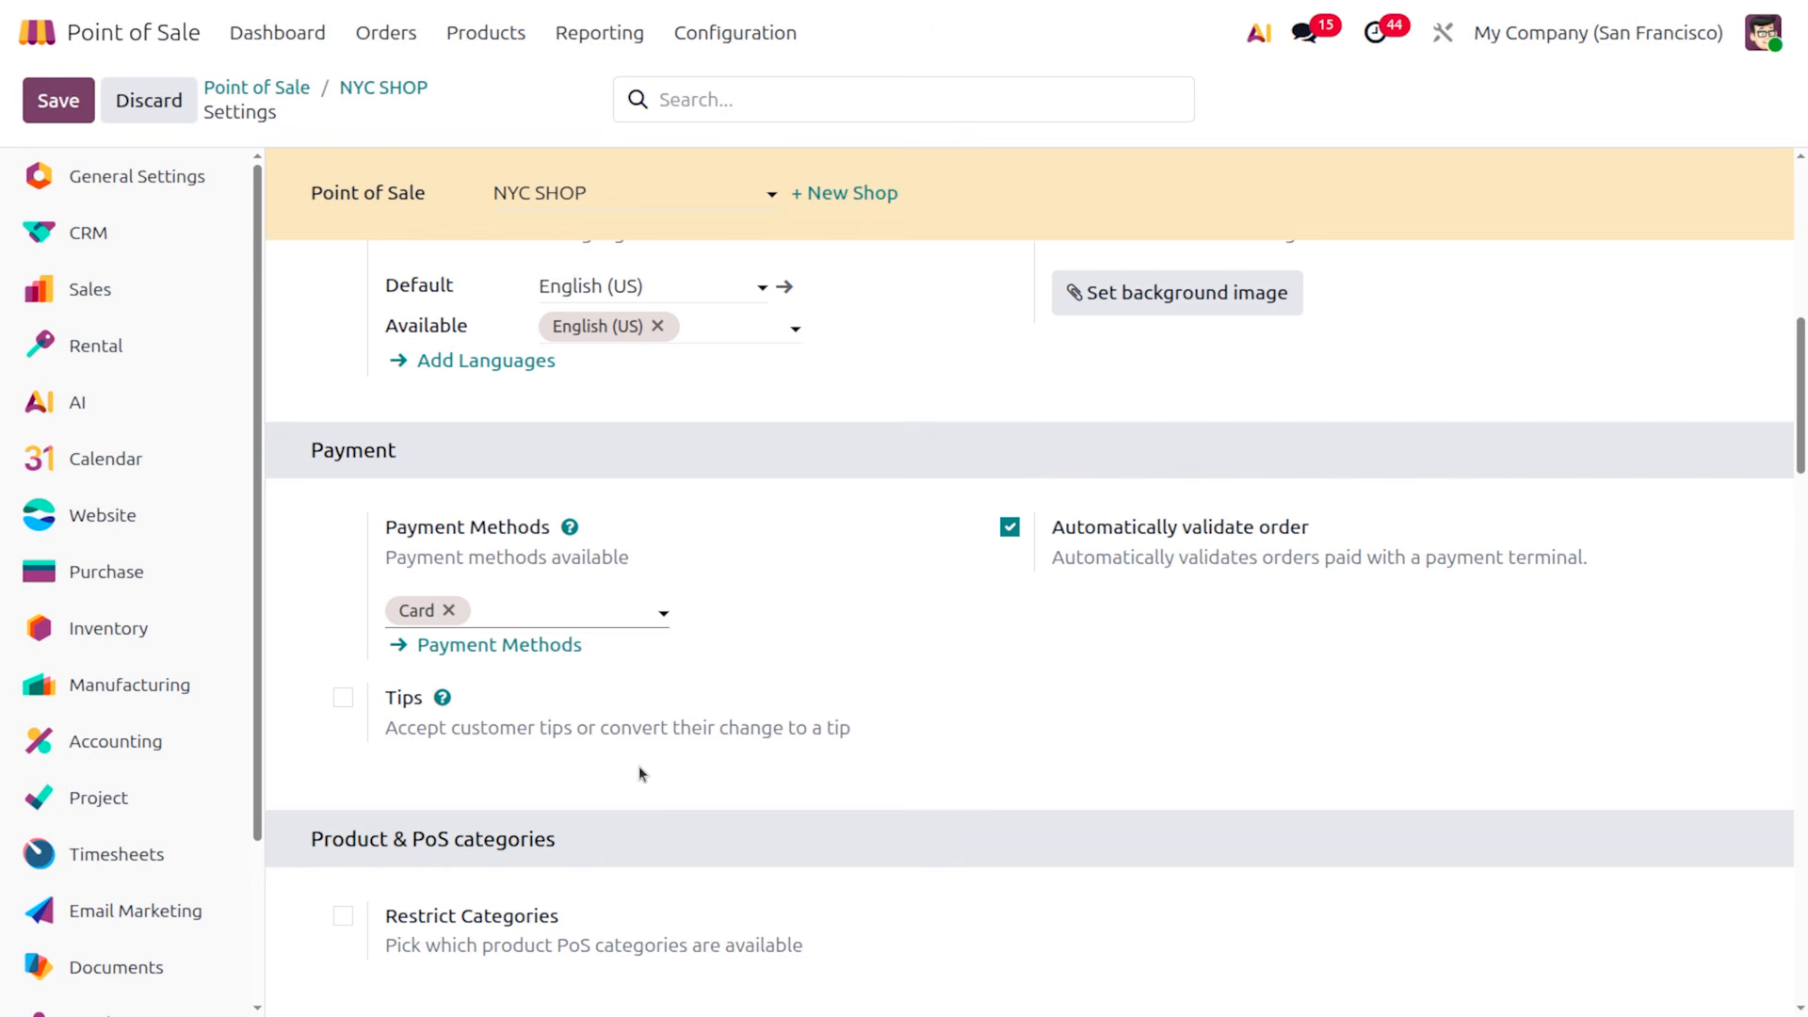
# Add Customer Account as a payment method, try adding Cash, and dismiss the kiosk validation error
pyautogui.click(546, 614)
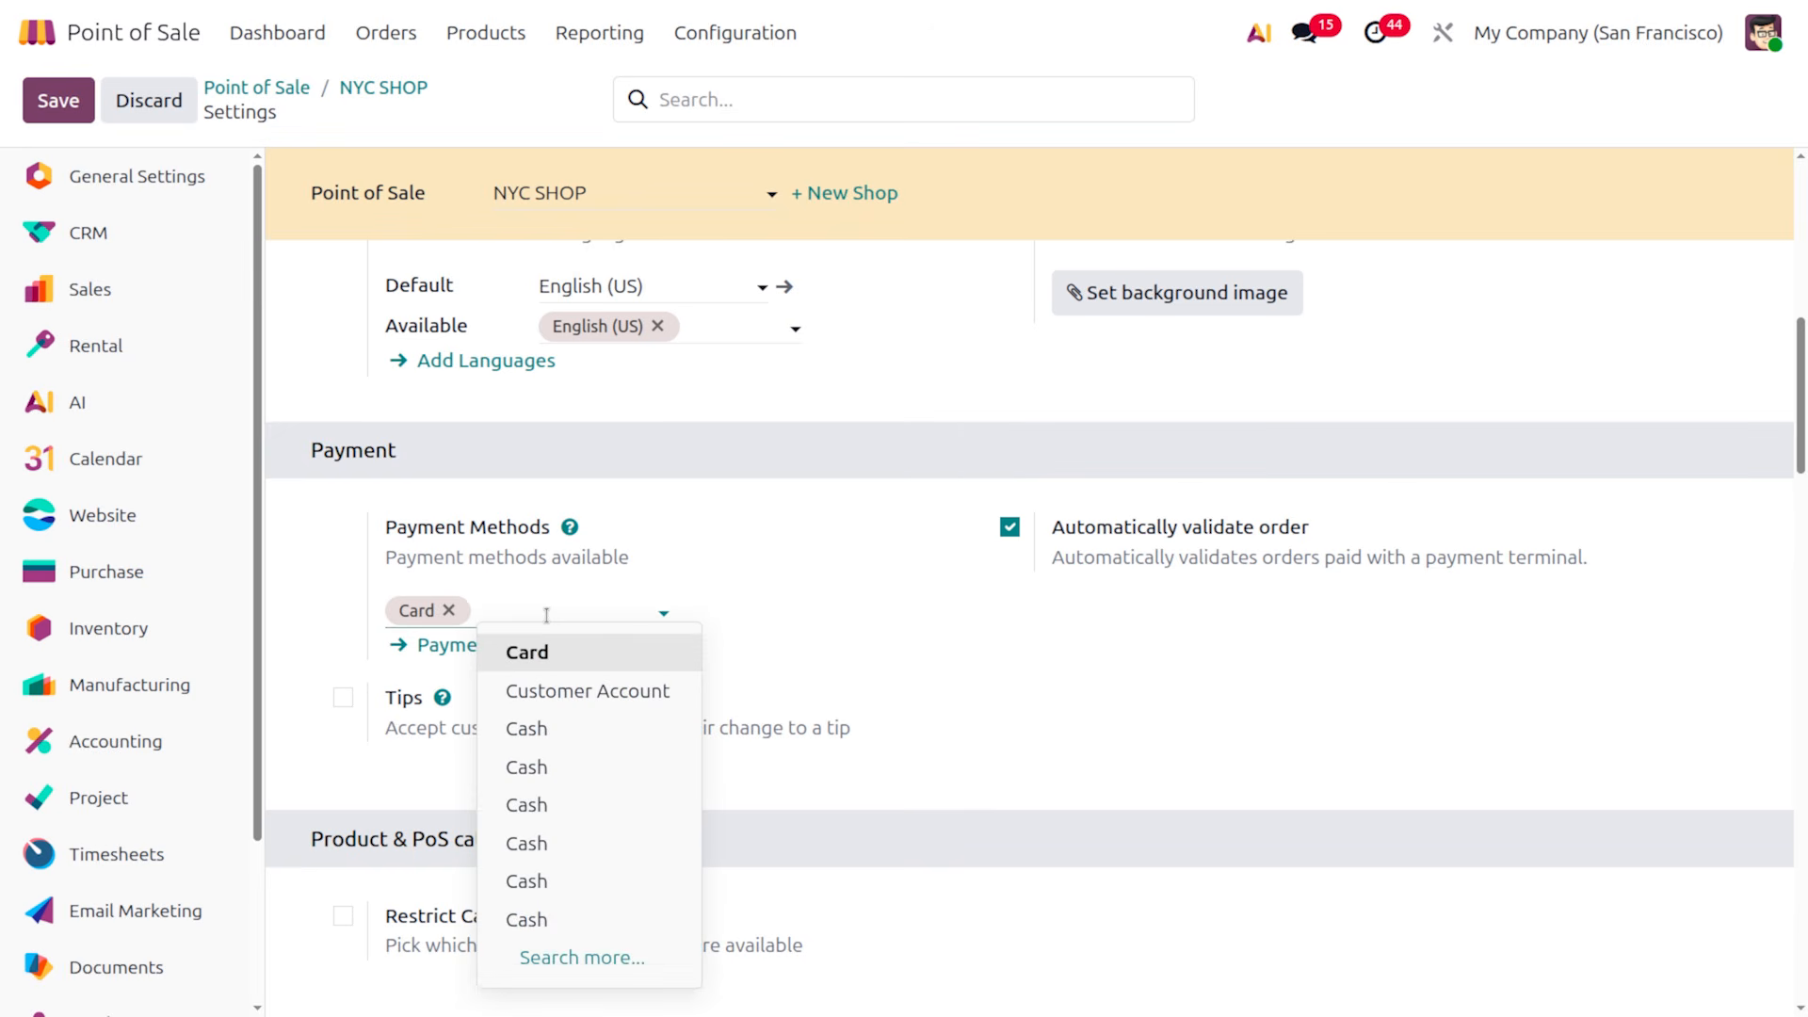
pyautogui.click(602, 688)
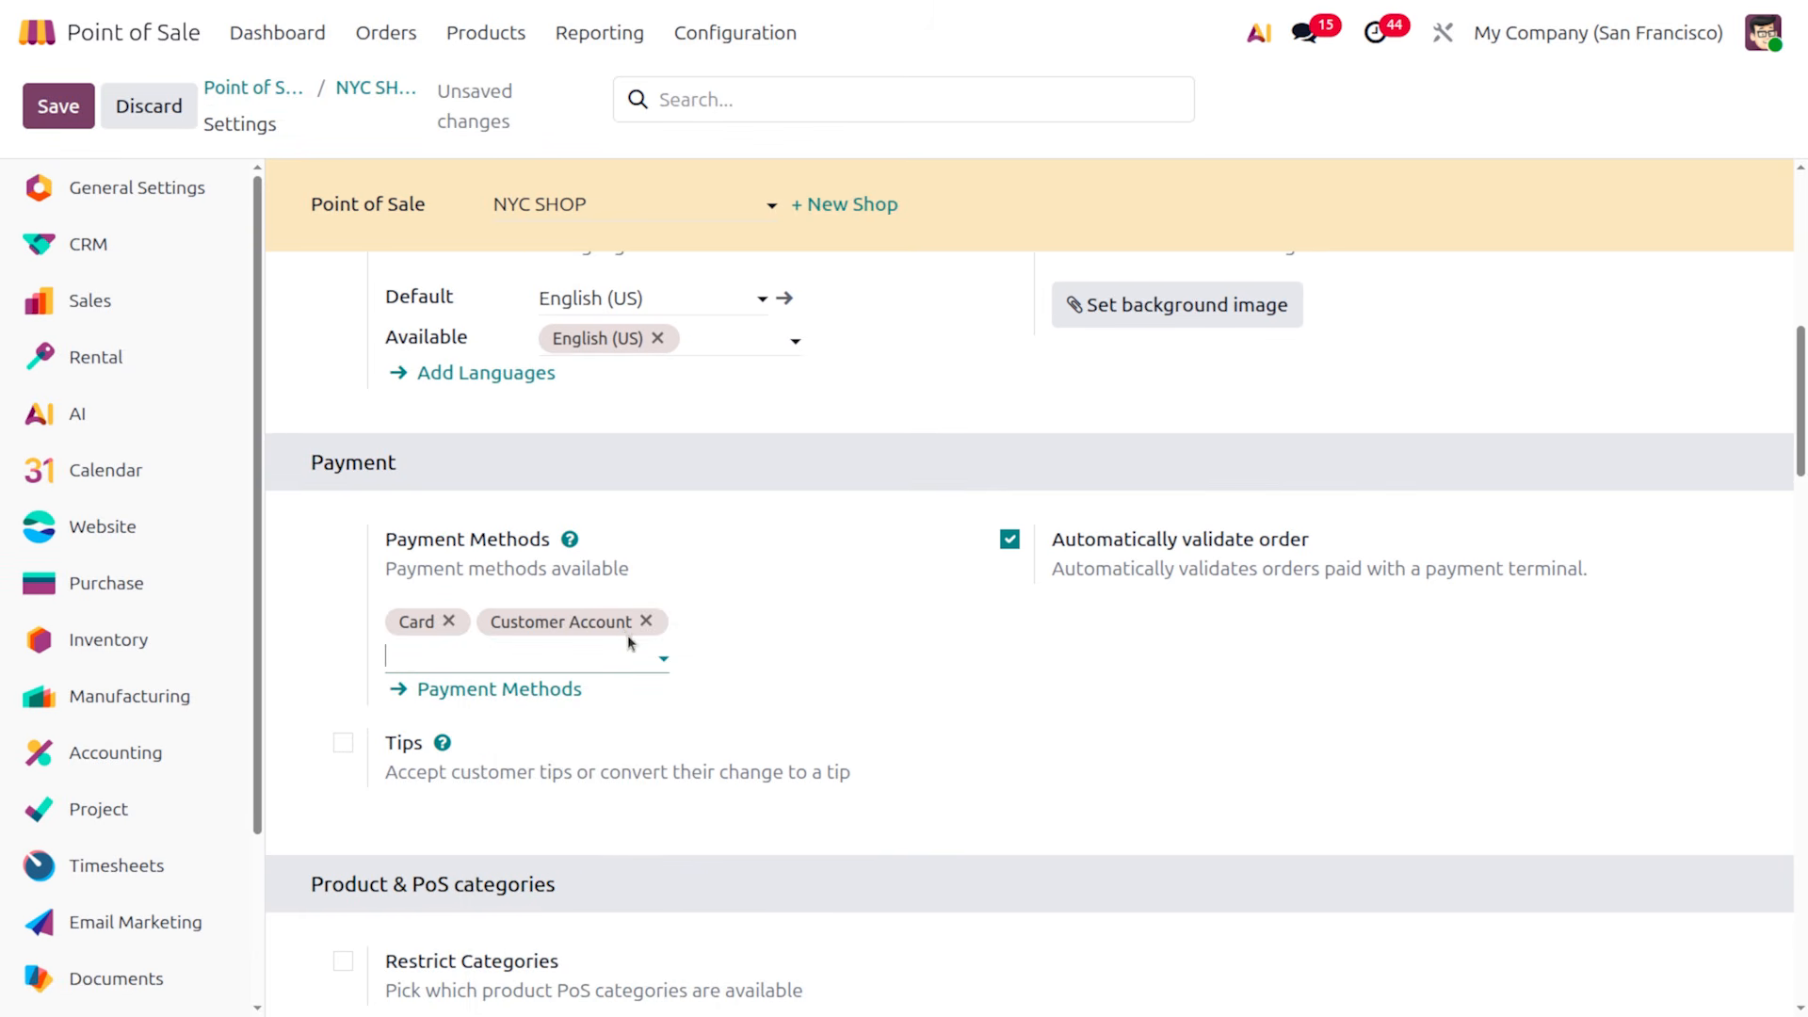
pyautogui.click(594, 647)
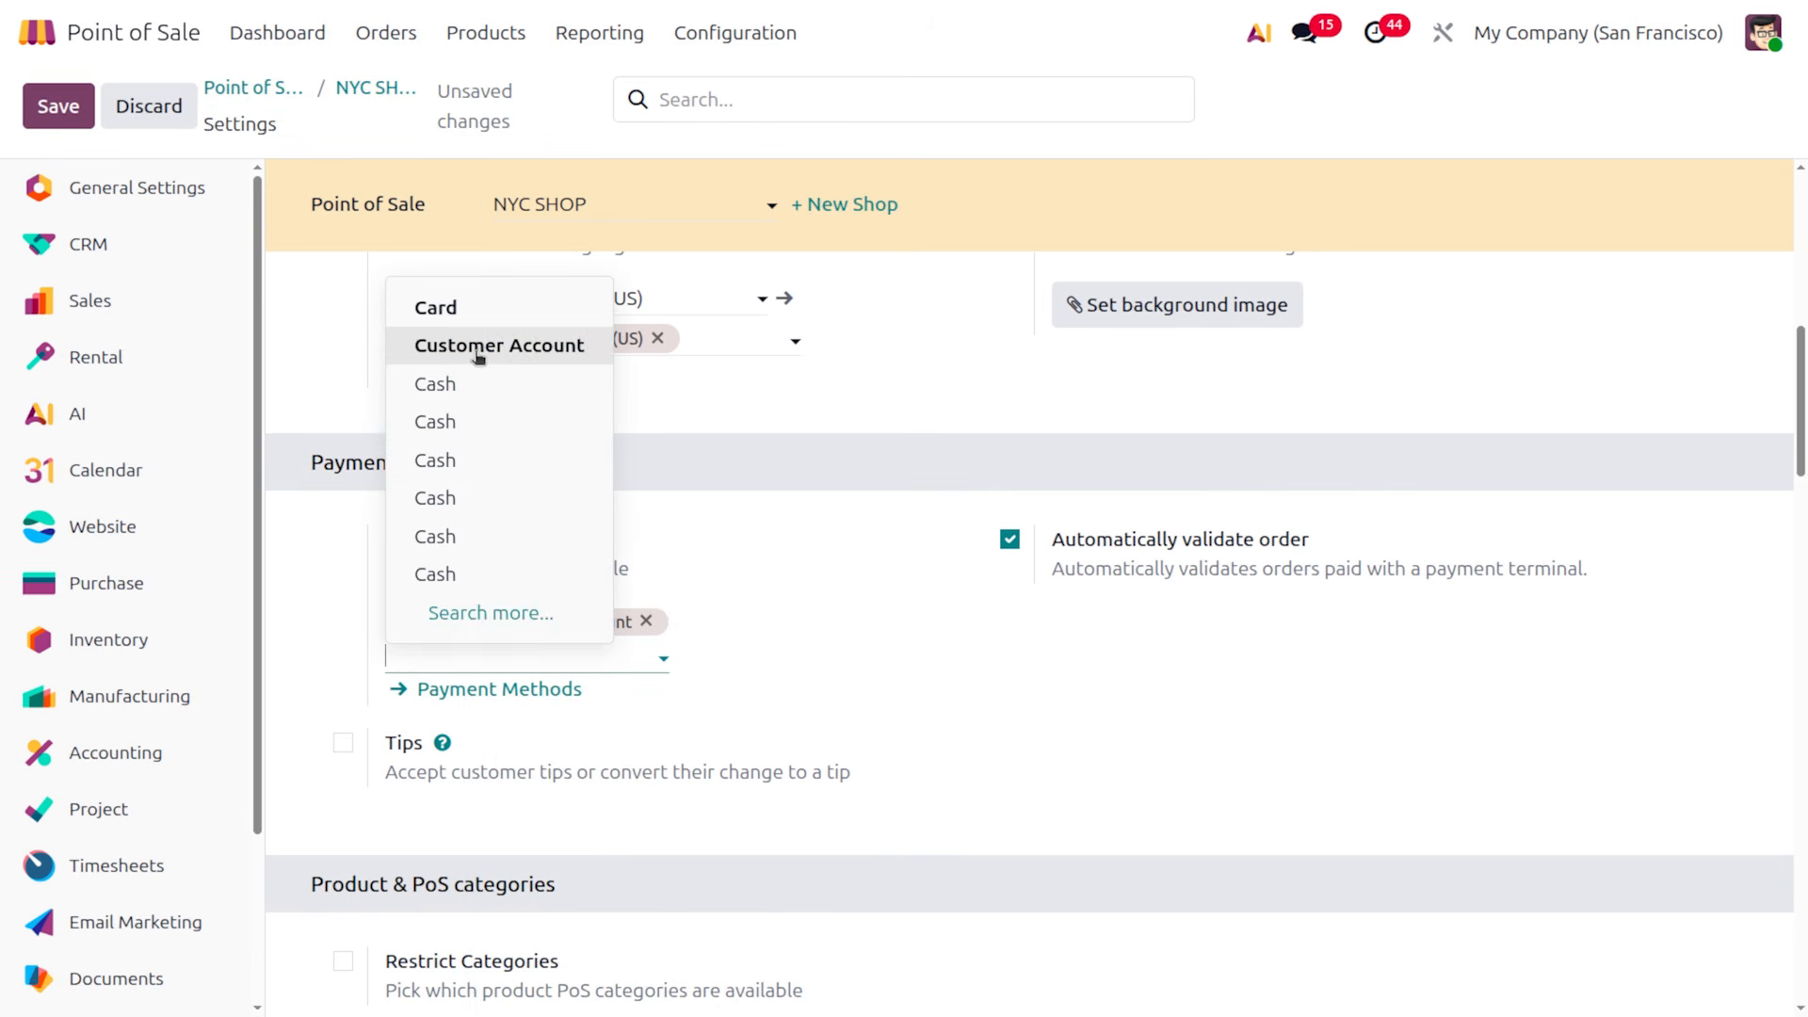
pyautogui.click(464, 386)
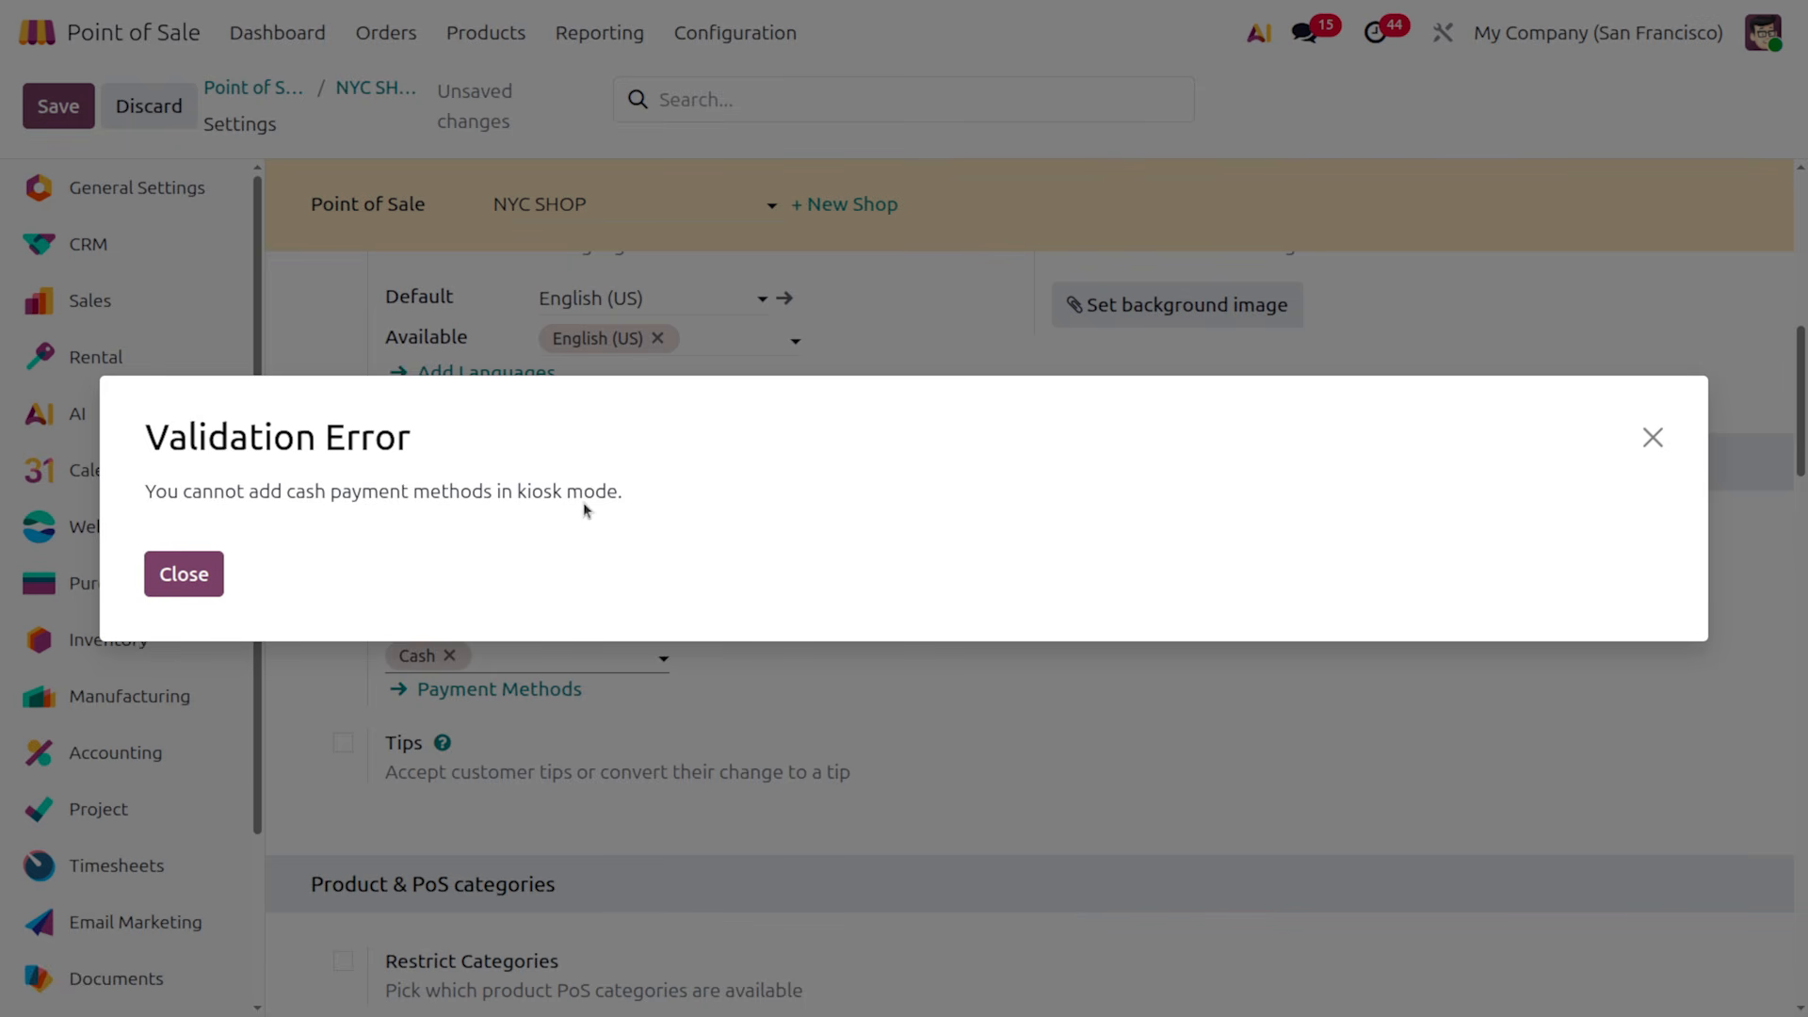
pyautogui.click(193, 572)
# Remove Cash from the payment methods, leaving Card and Customer Account
pyautogui.scroll(3, 754, 462)
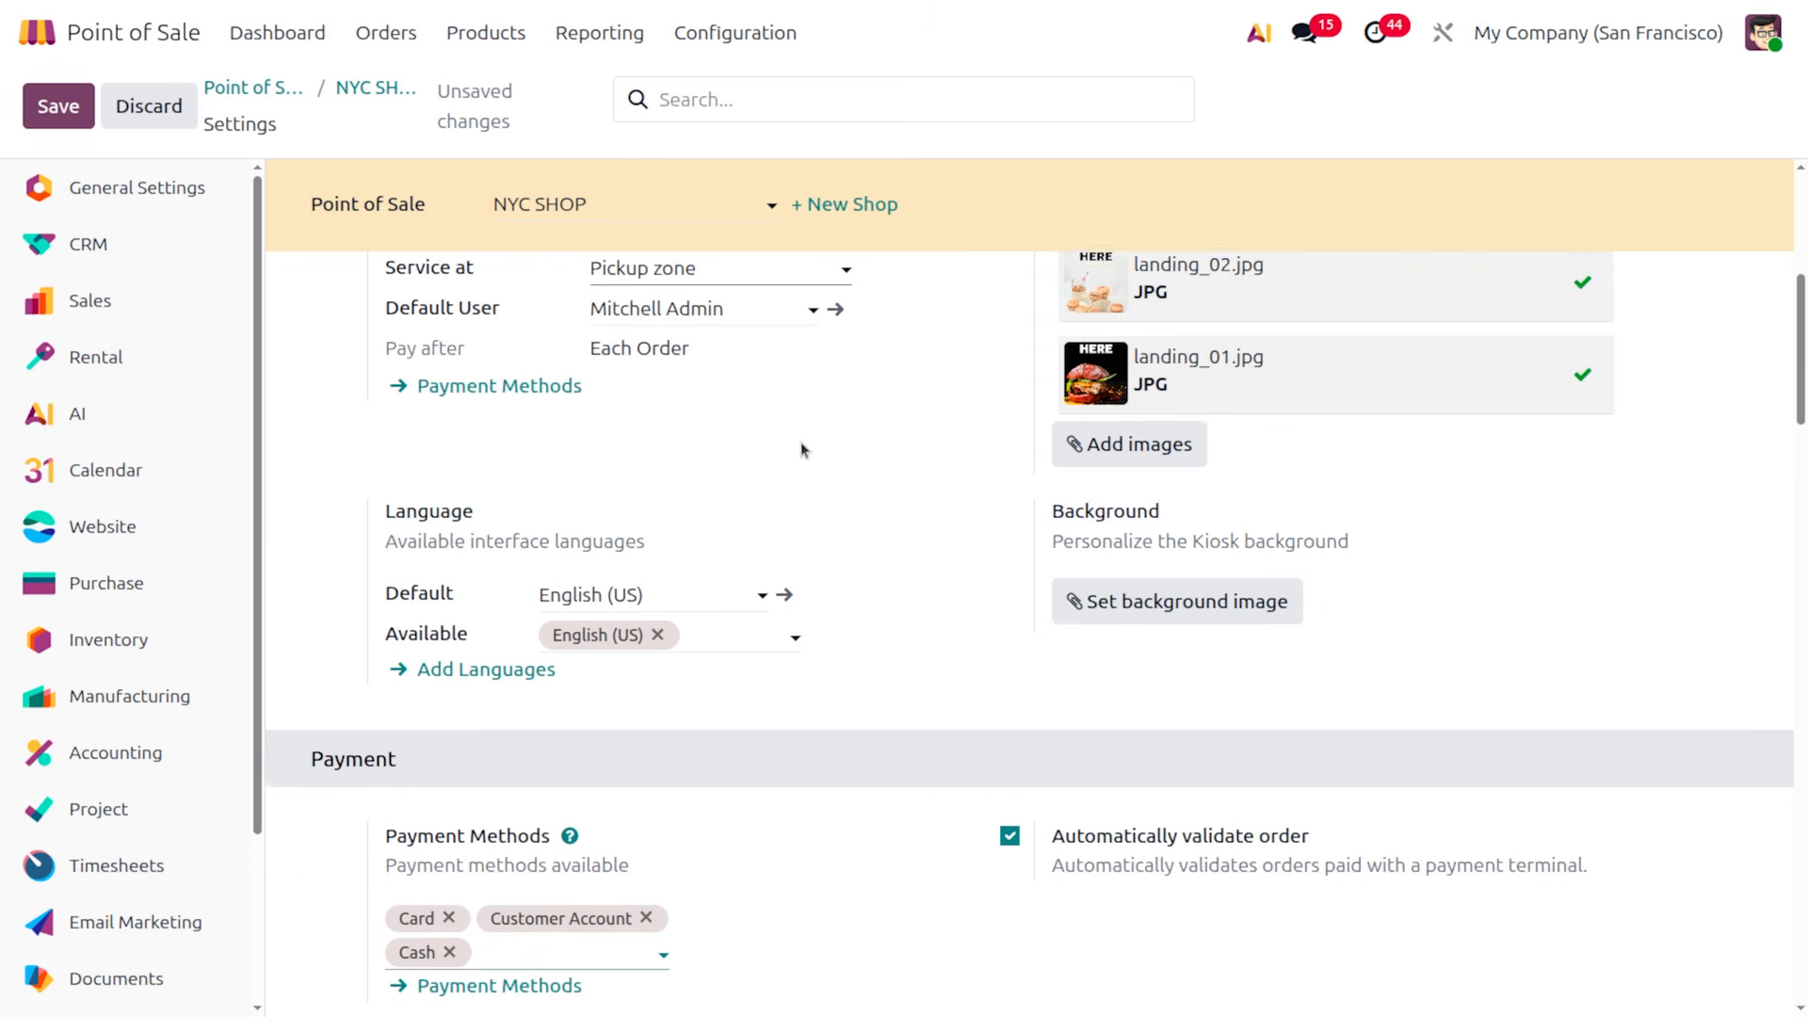
pyautogui.scroll(-4, 799, 450)
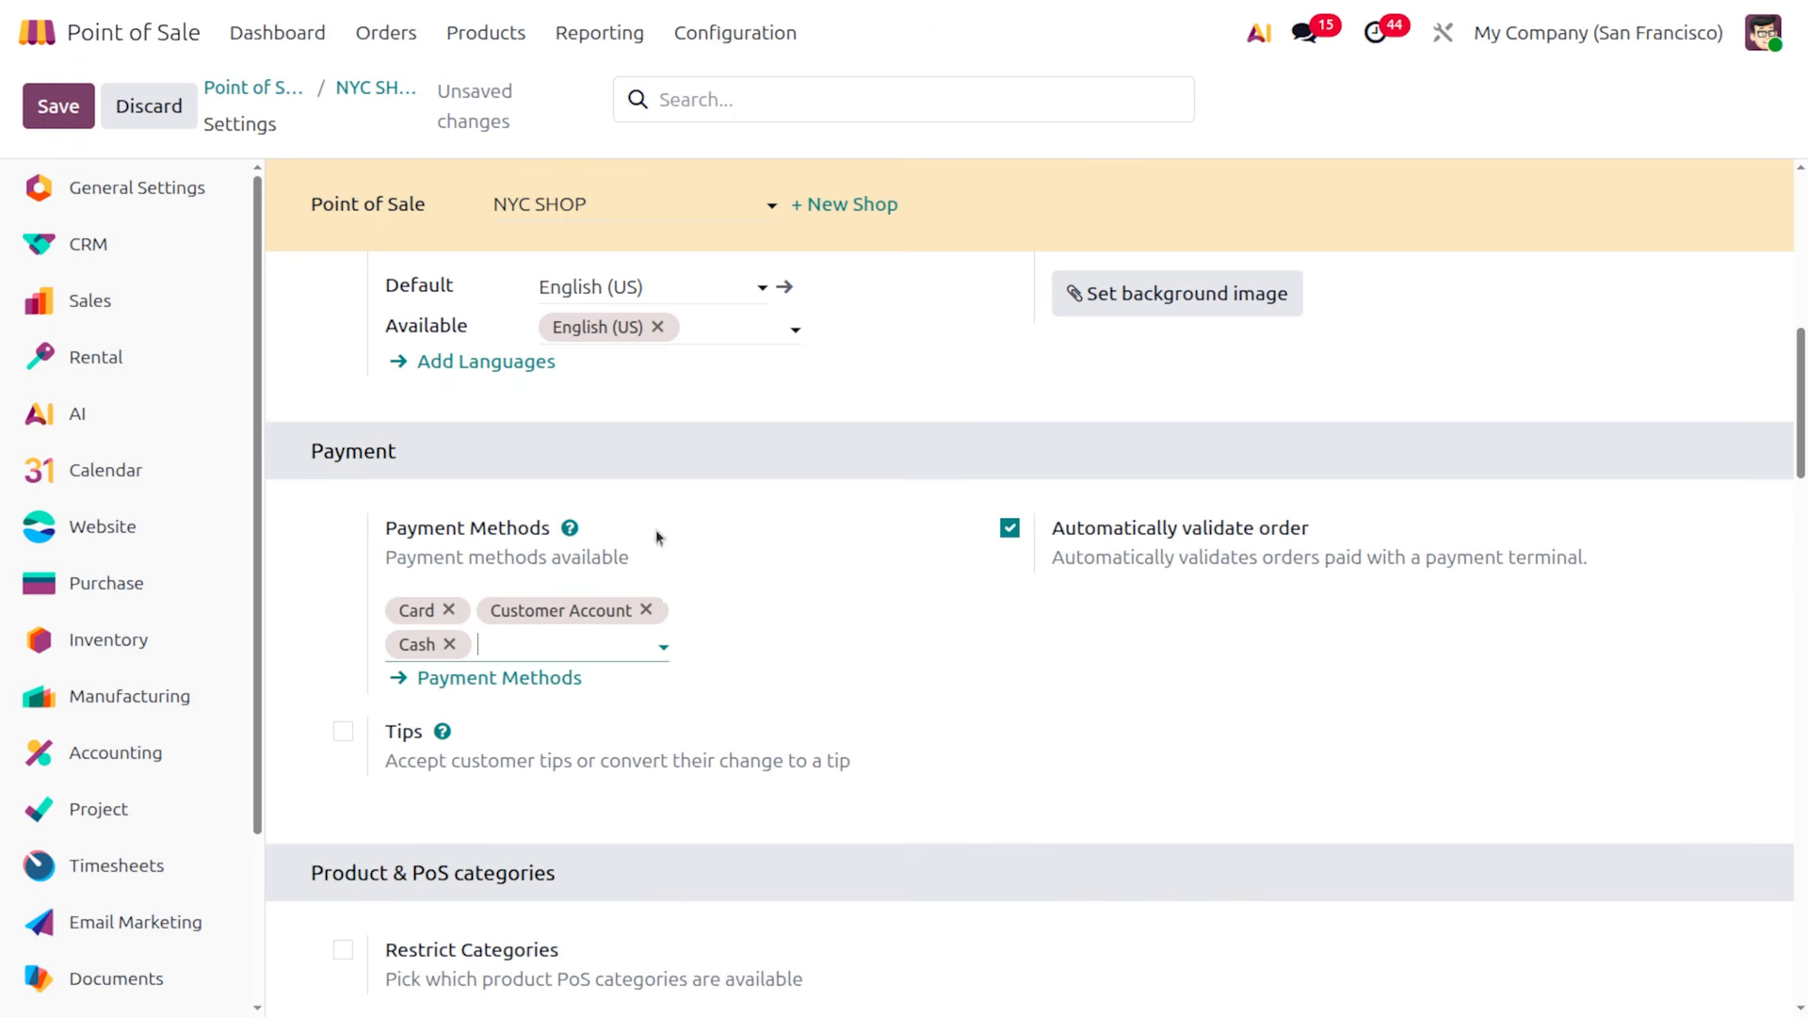
pyautogui.click(449, 644)
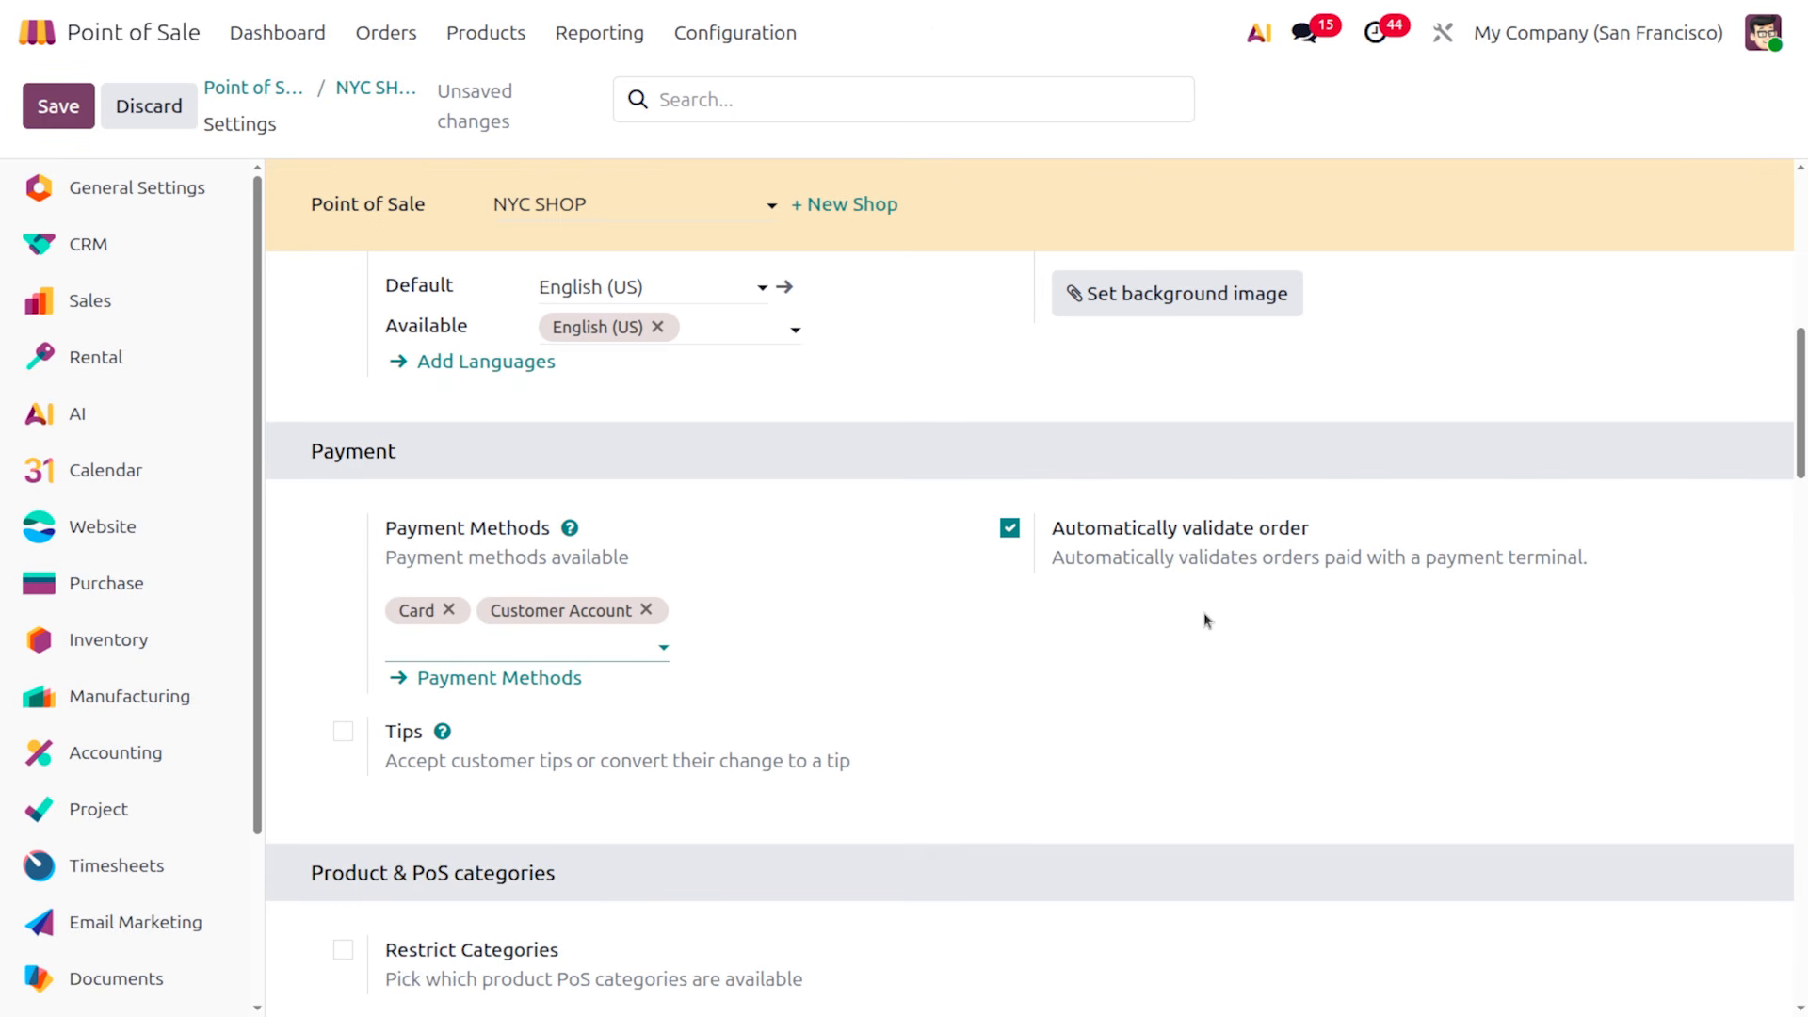
pyautogui.scroll(-10, 968, 712)
pyautogui.scroll(-10, 968, 712)
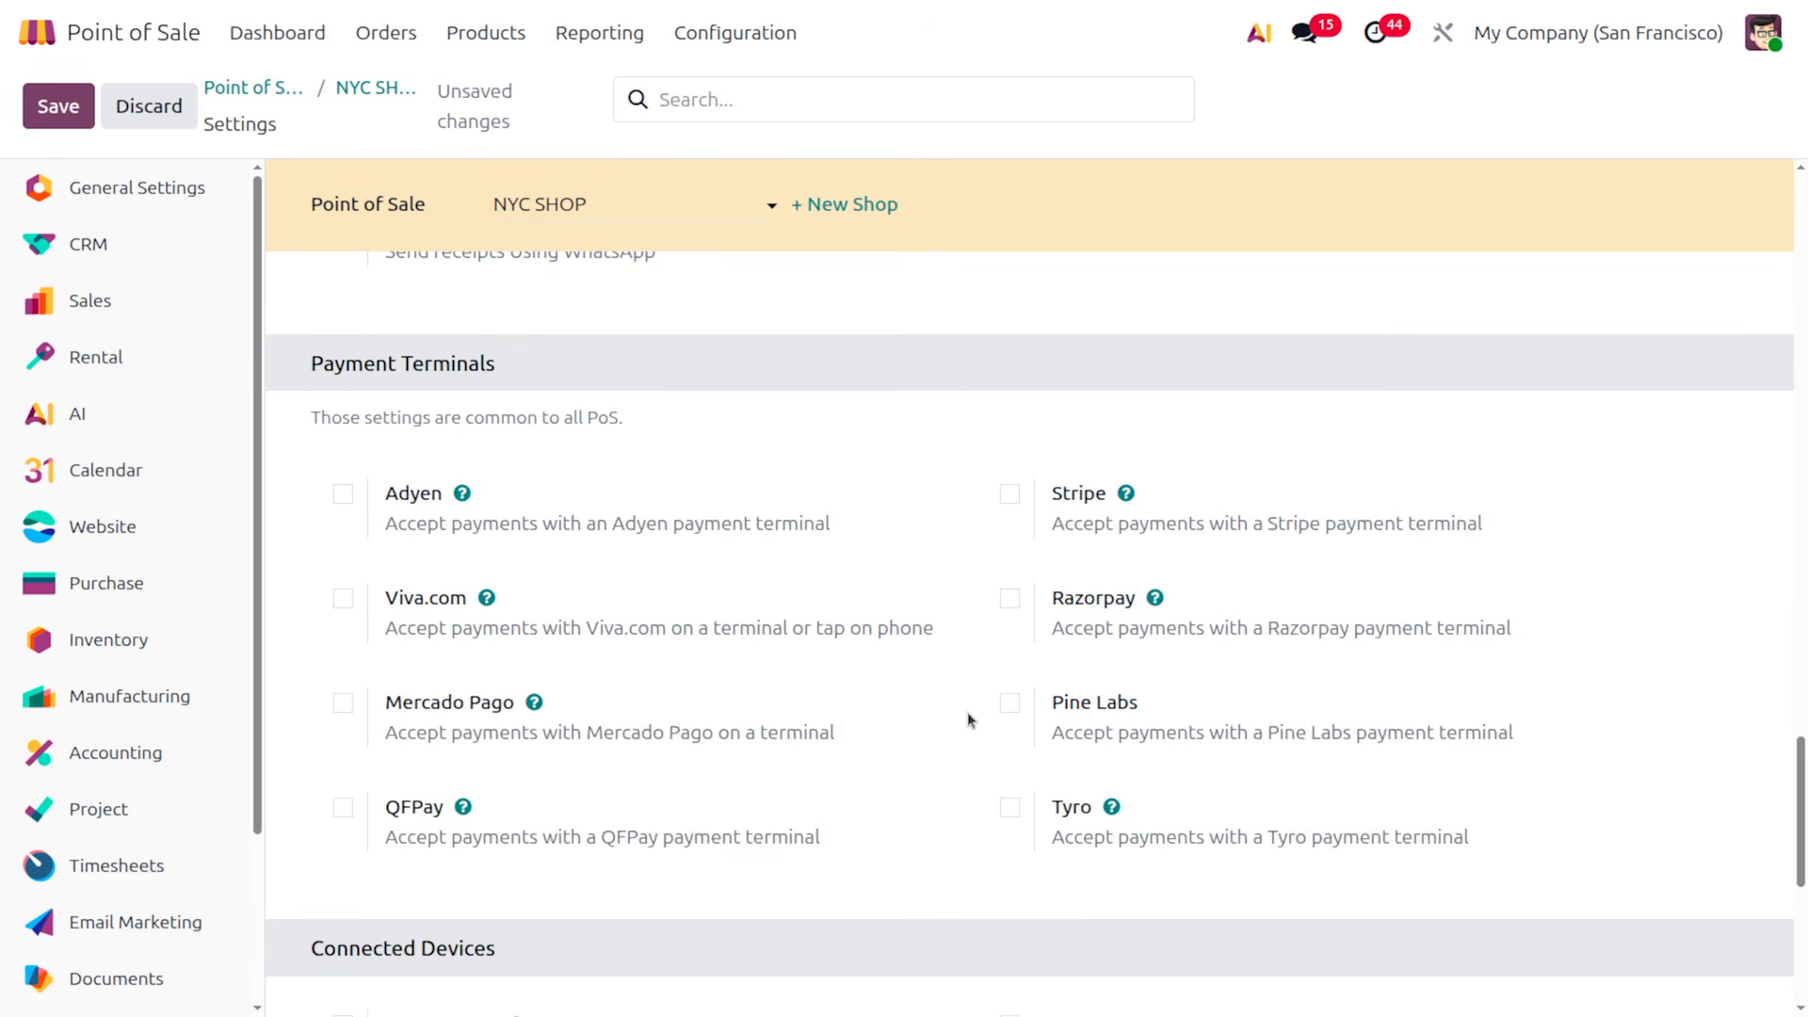
pyautogui.scroll(-5, 968, 714)
pyautogui.scroll(20, 968, 714)
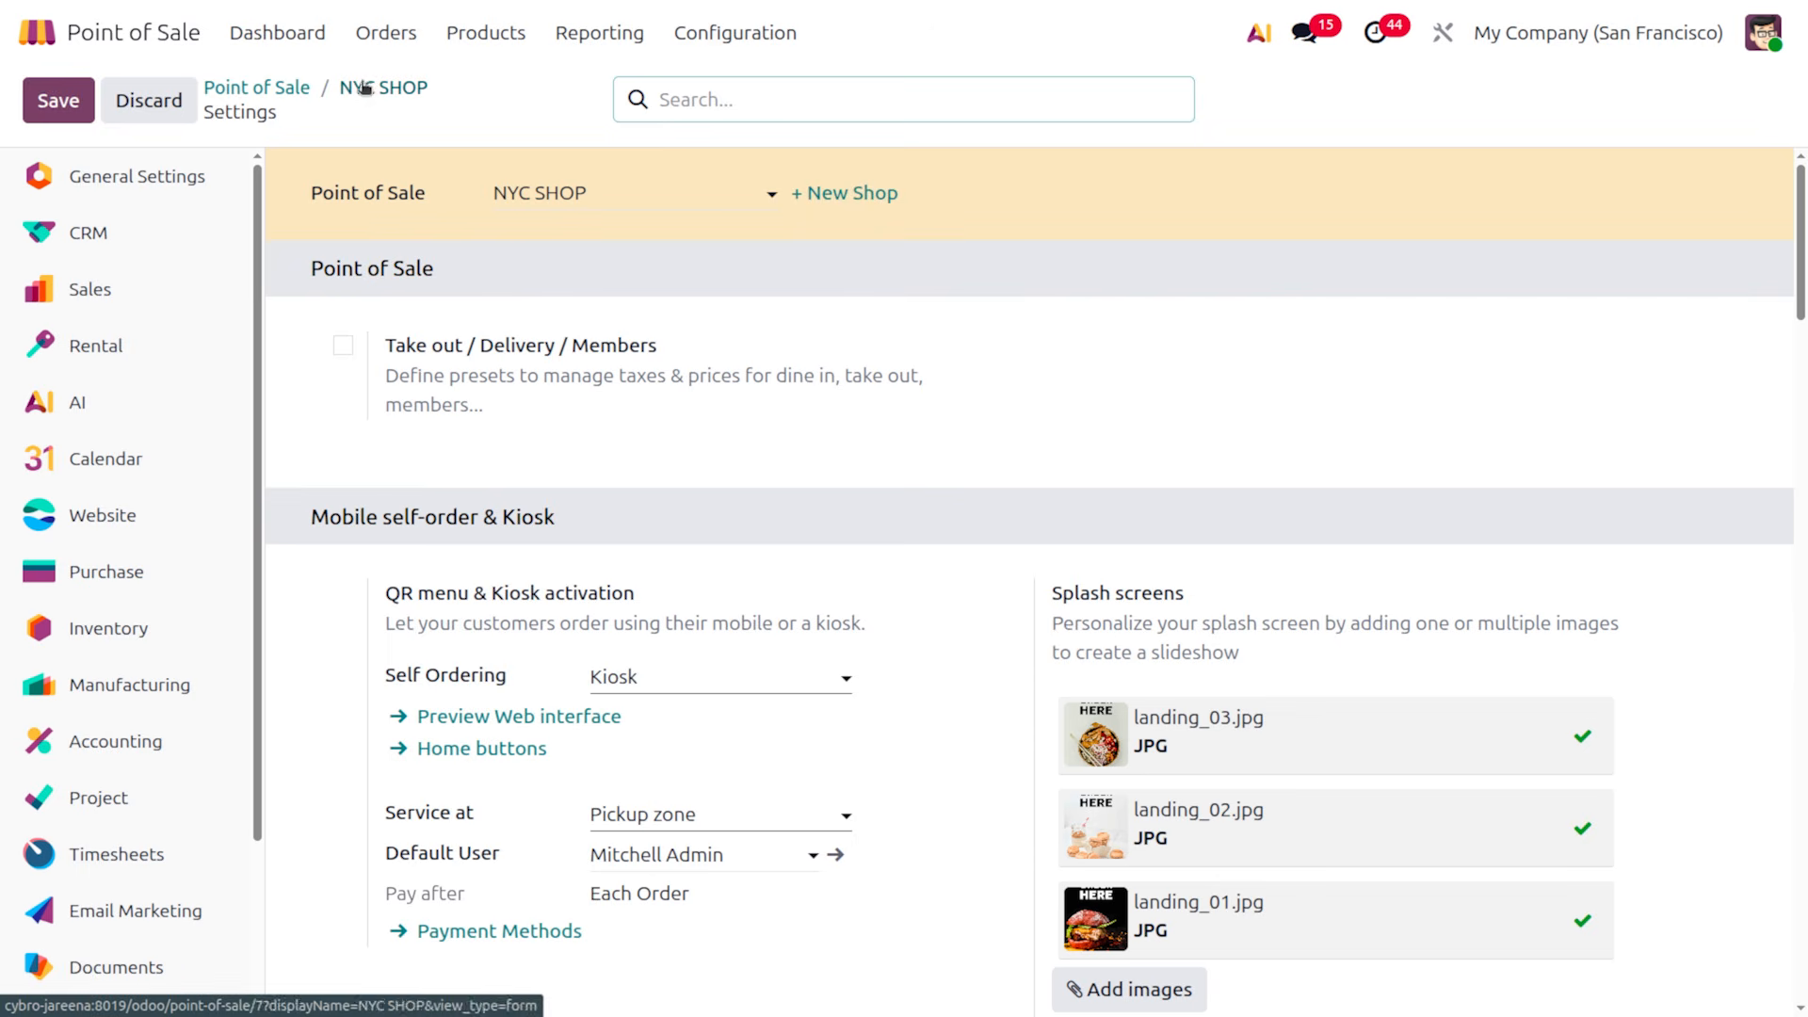
pyautogui.click(263, 90)
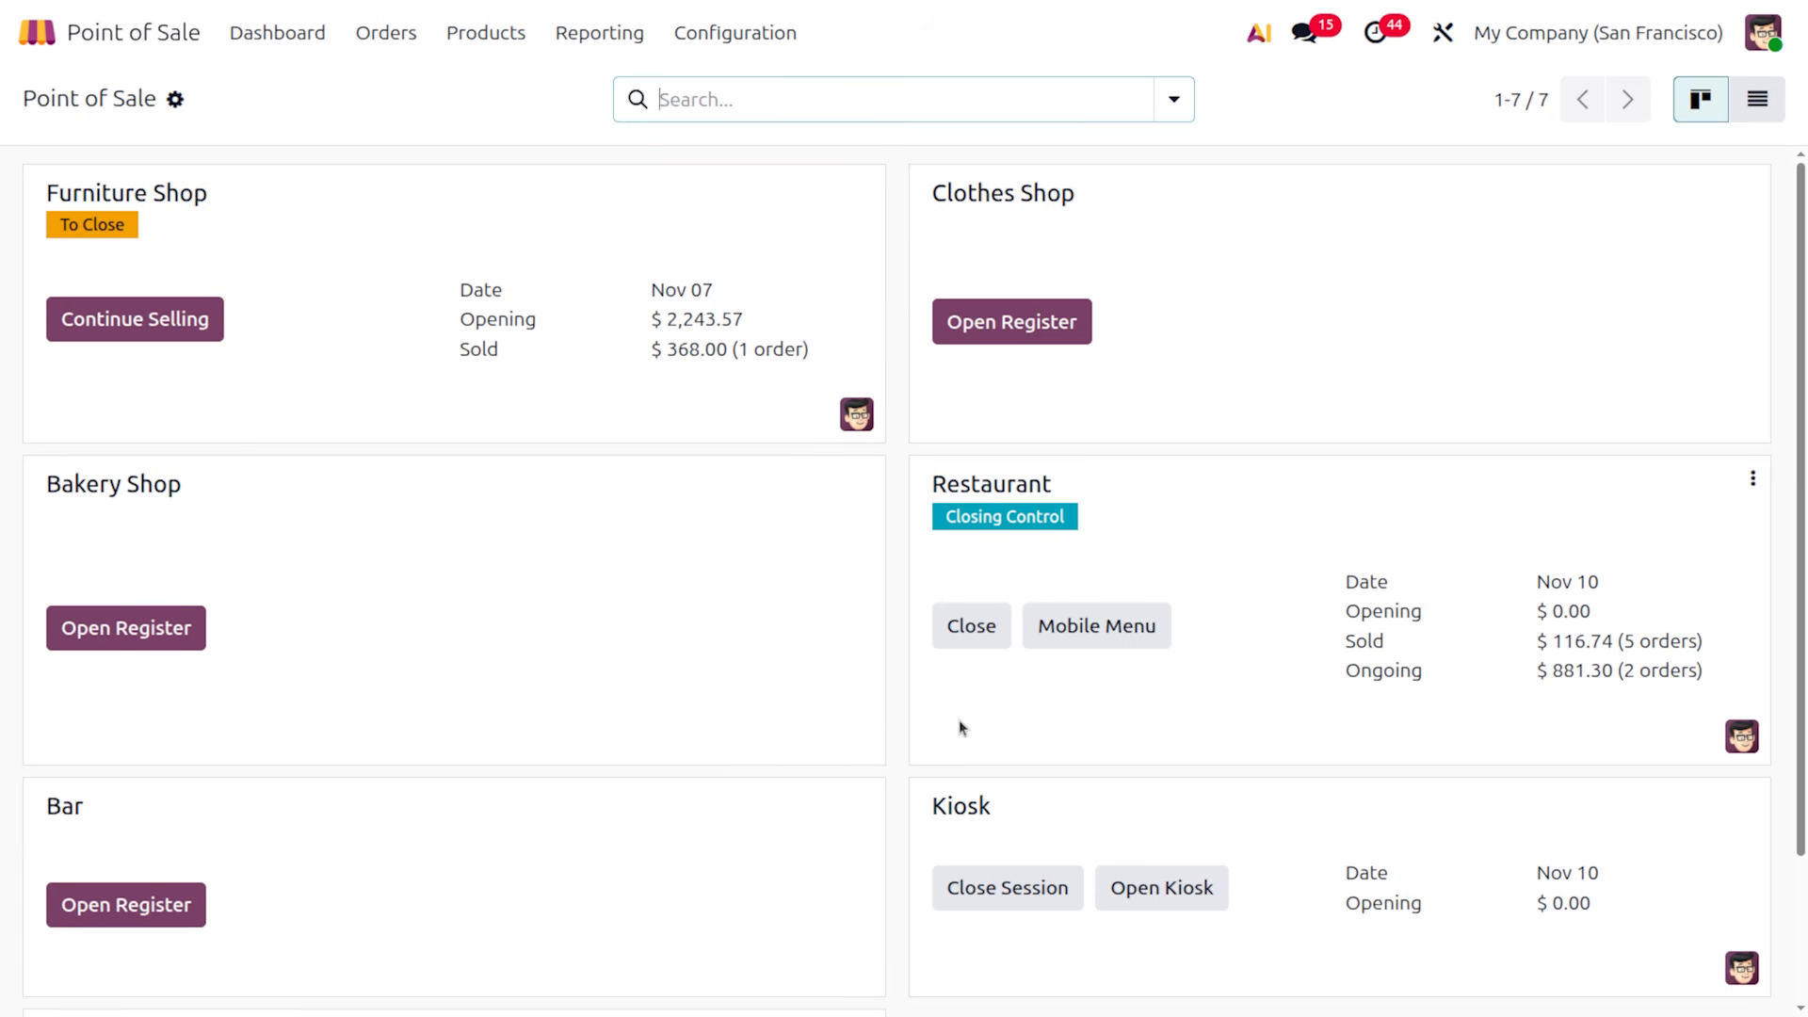
pyautogui.scroll(-2, 961, 727)
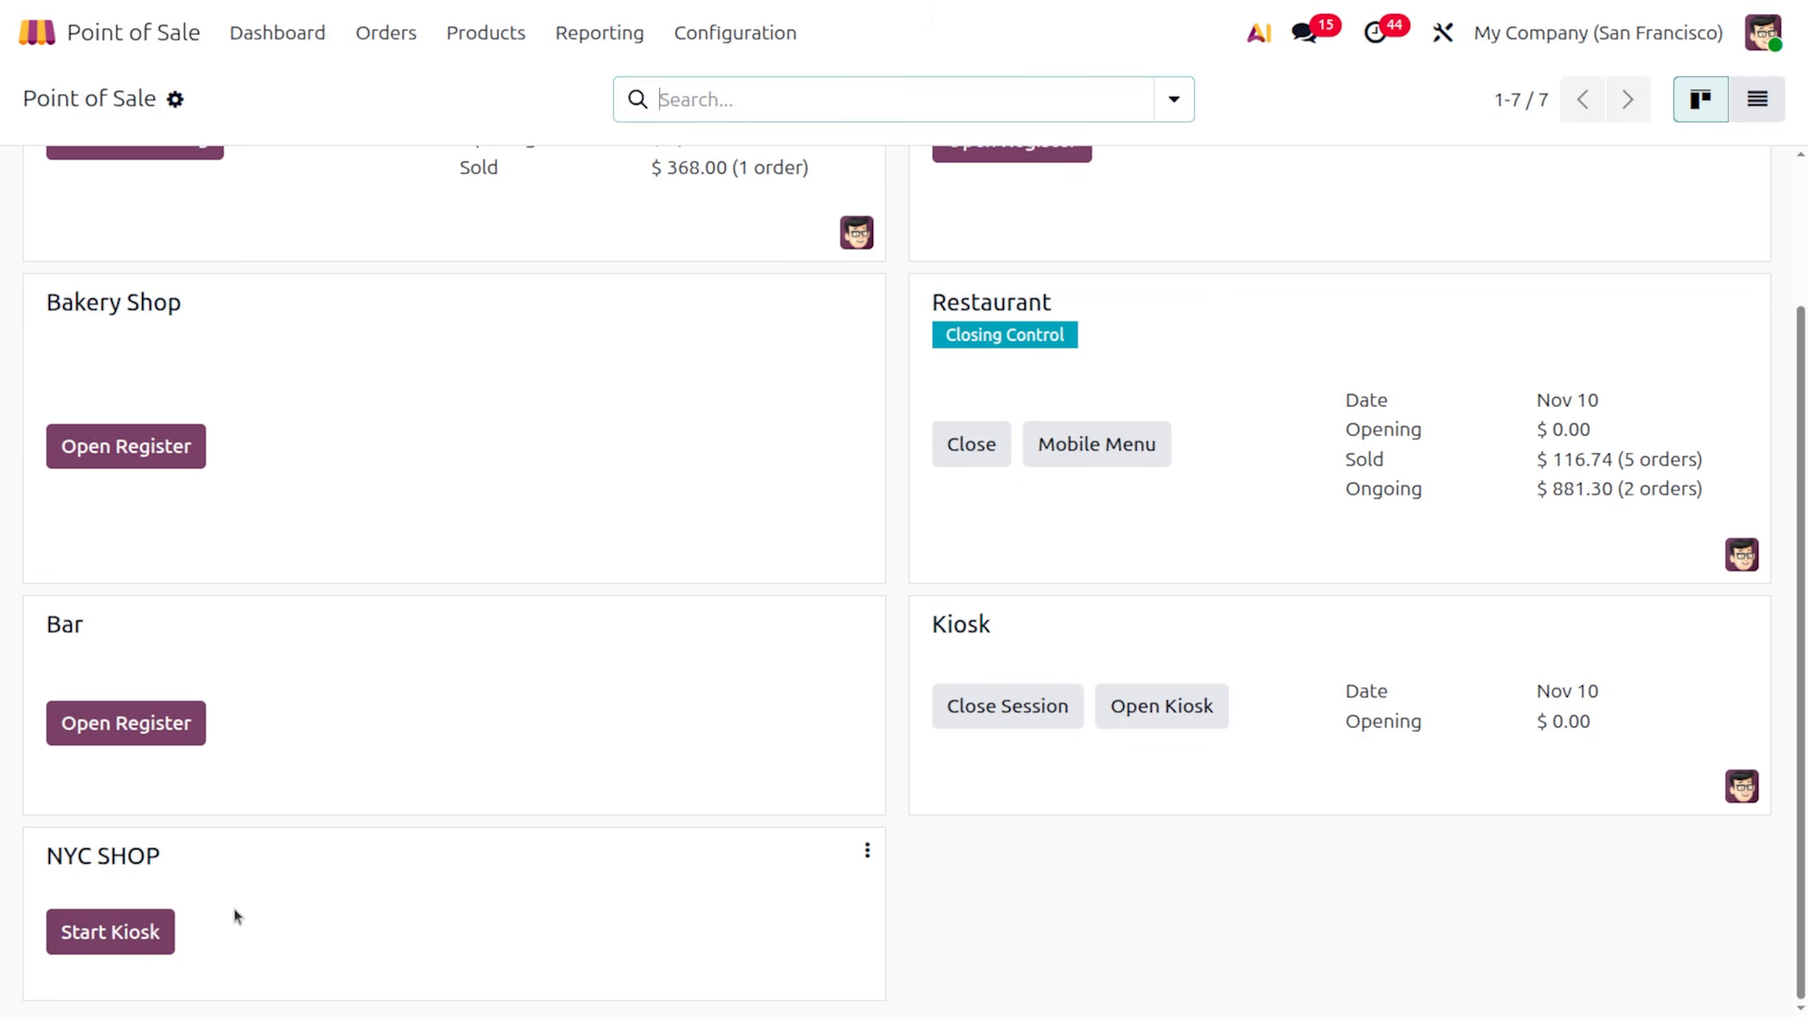
pyautogui.scroll(2, 234, 911)
pyautogui.scroll(-2, 235, 911)
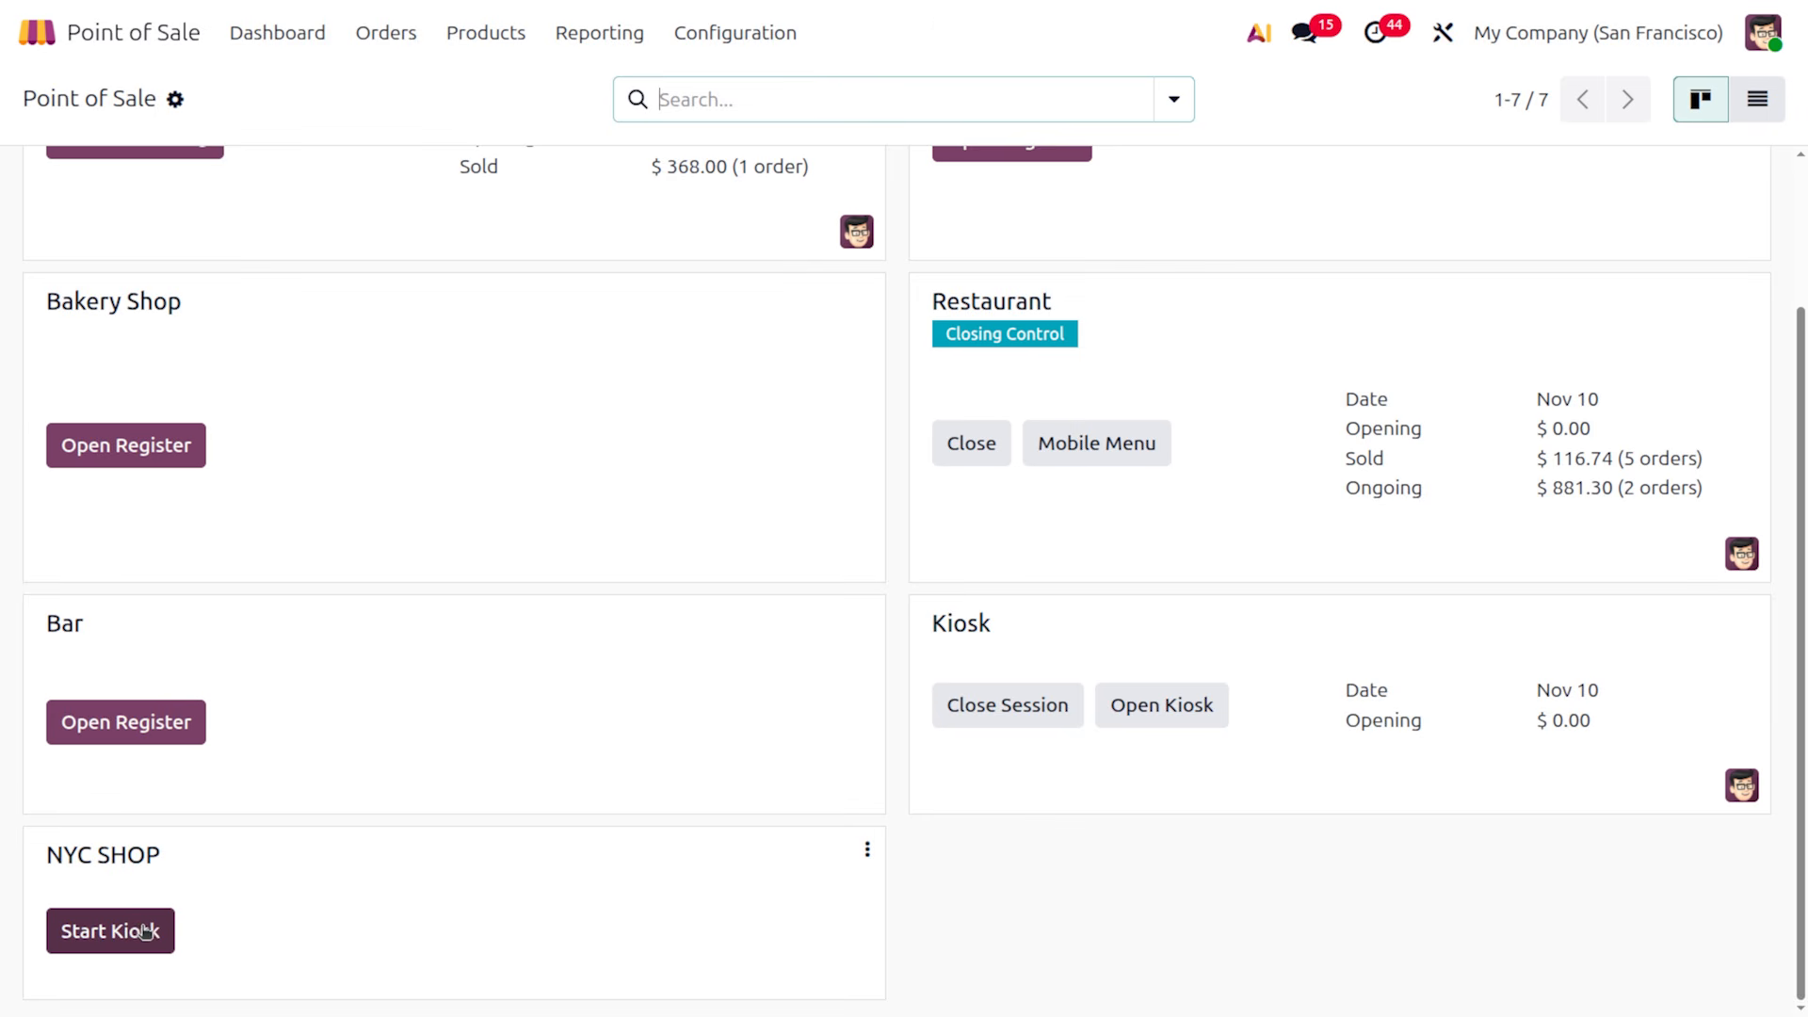
pyautogui.scroll(2, 461, 847)
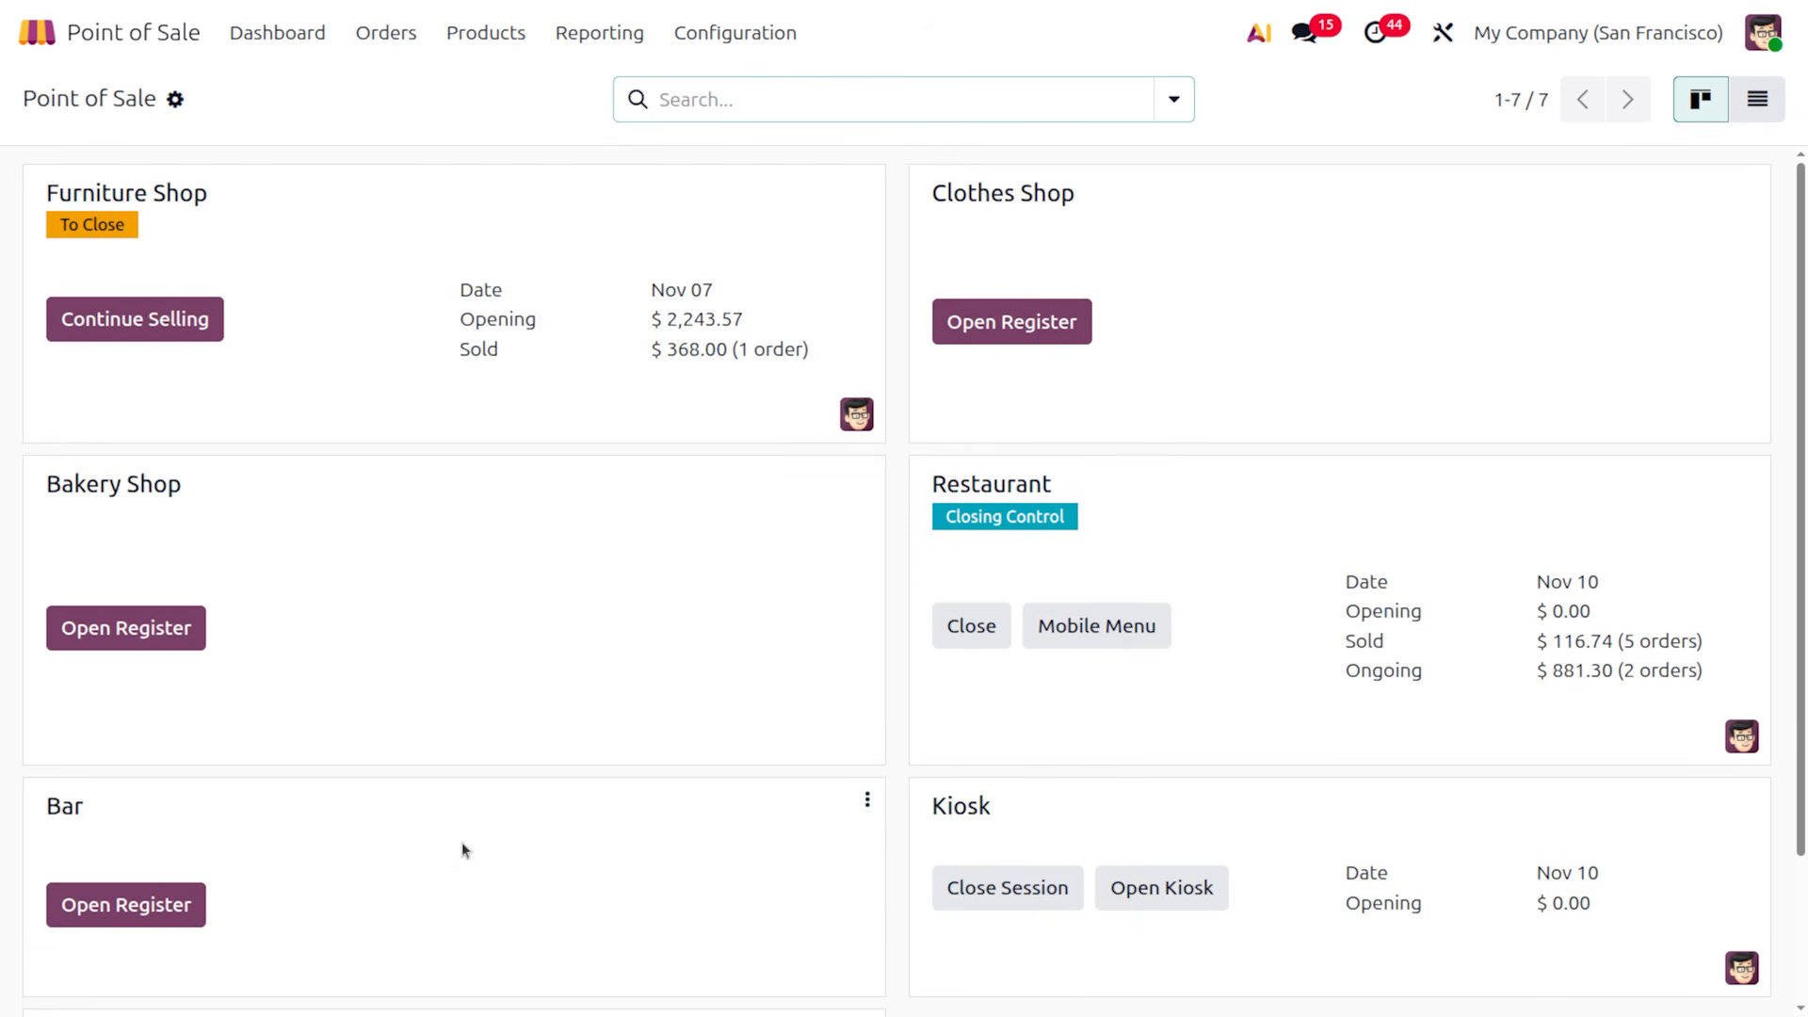
# Open the Clothes Shop register with an opening cash amount of 1000
pyautogui.click(1022, 323)
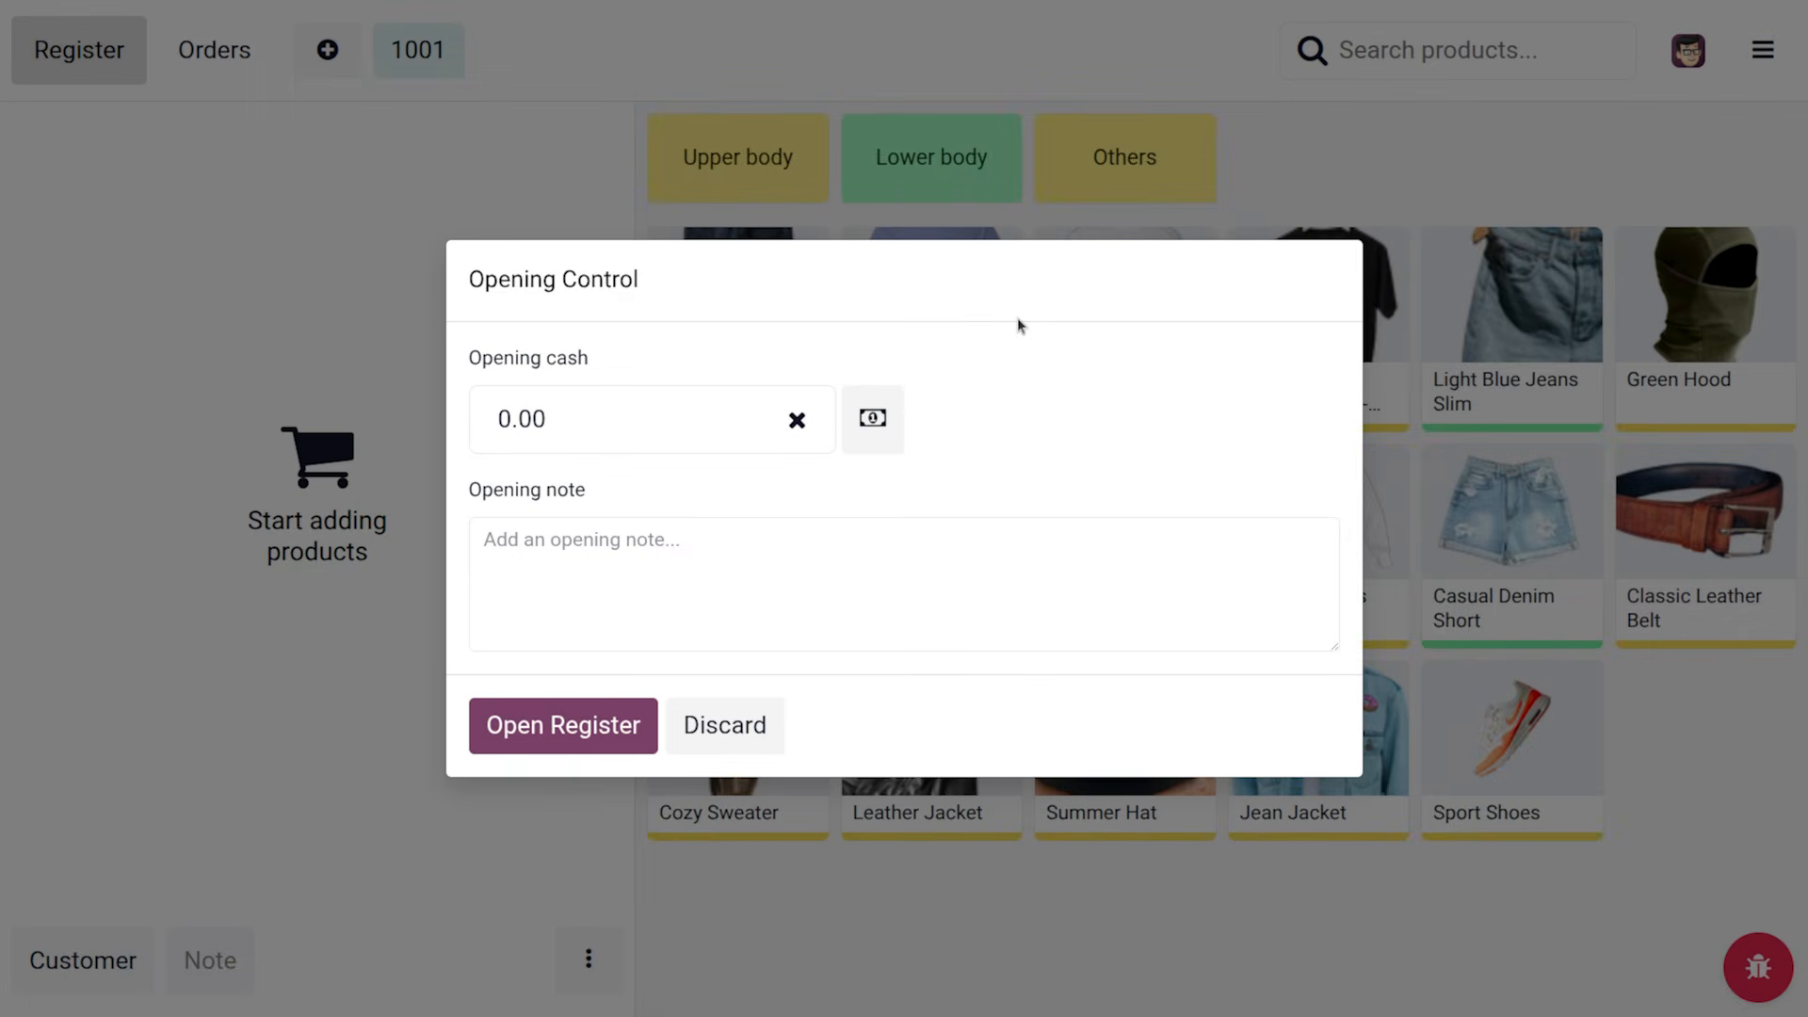
pyautogui.press('BackSpace')
pyautogui.press('BackSpace')
pyautogui.press('BackSpace')
pyautogui.write('1000')
pyautogui.click(591, 730)
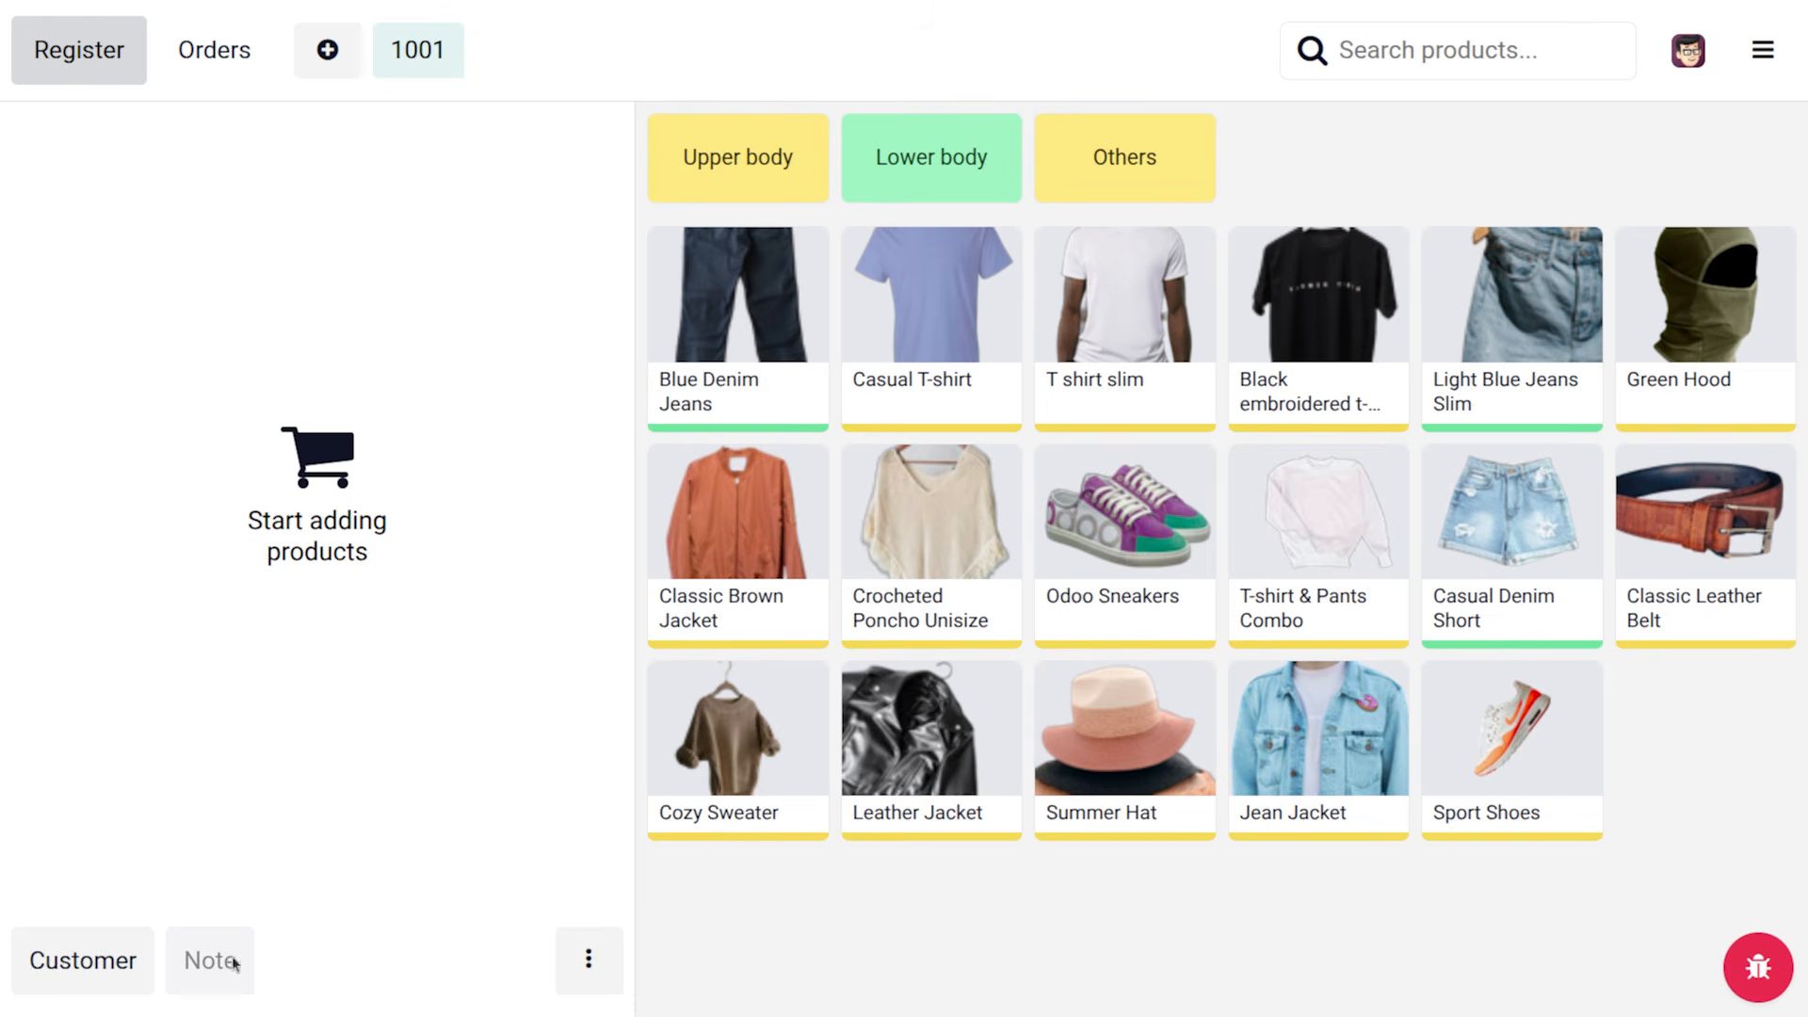
# Browse the Upper body, Lower body and Others categories, then choose the Casual T-shirt
pyautogui.click(590, 976)
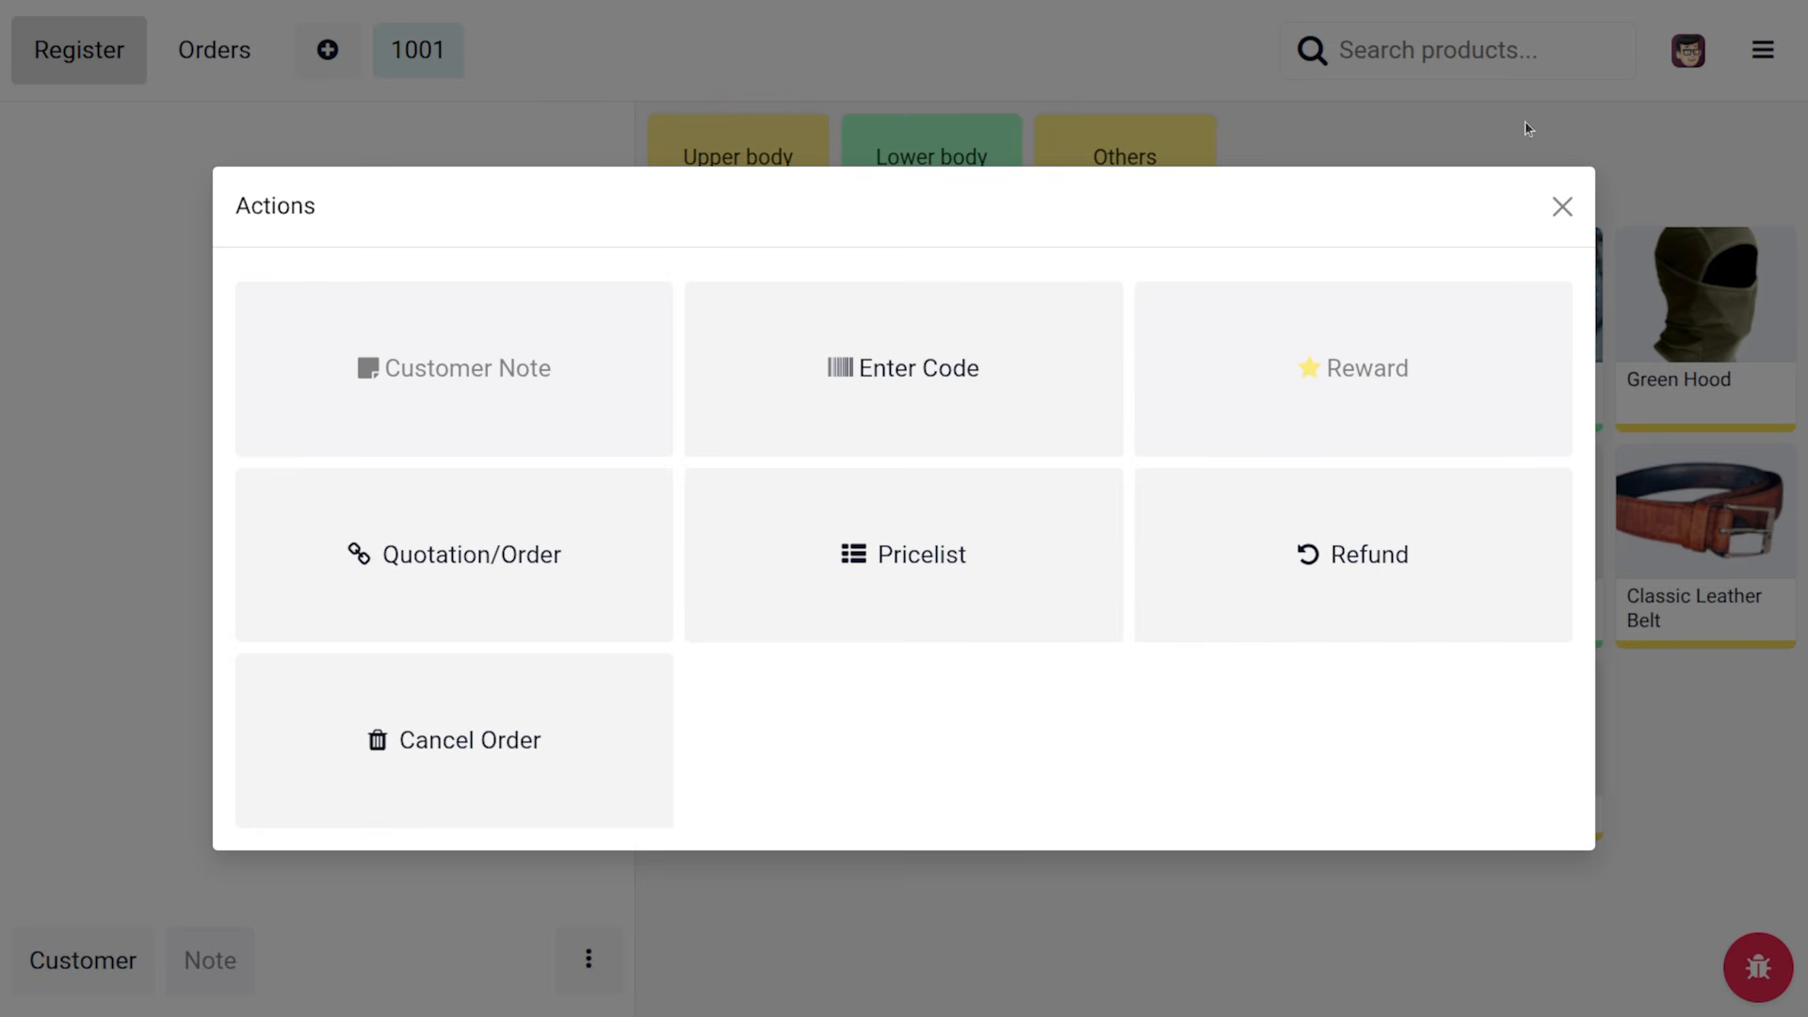
pyautogui.click(1562, 207)
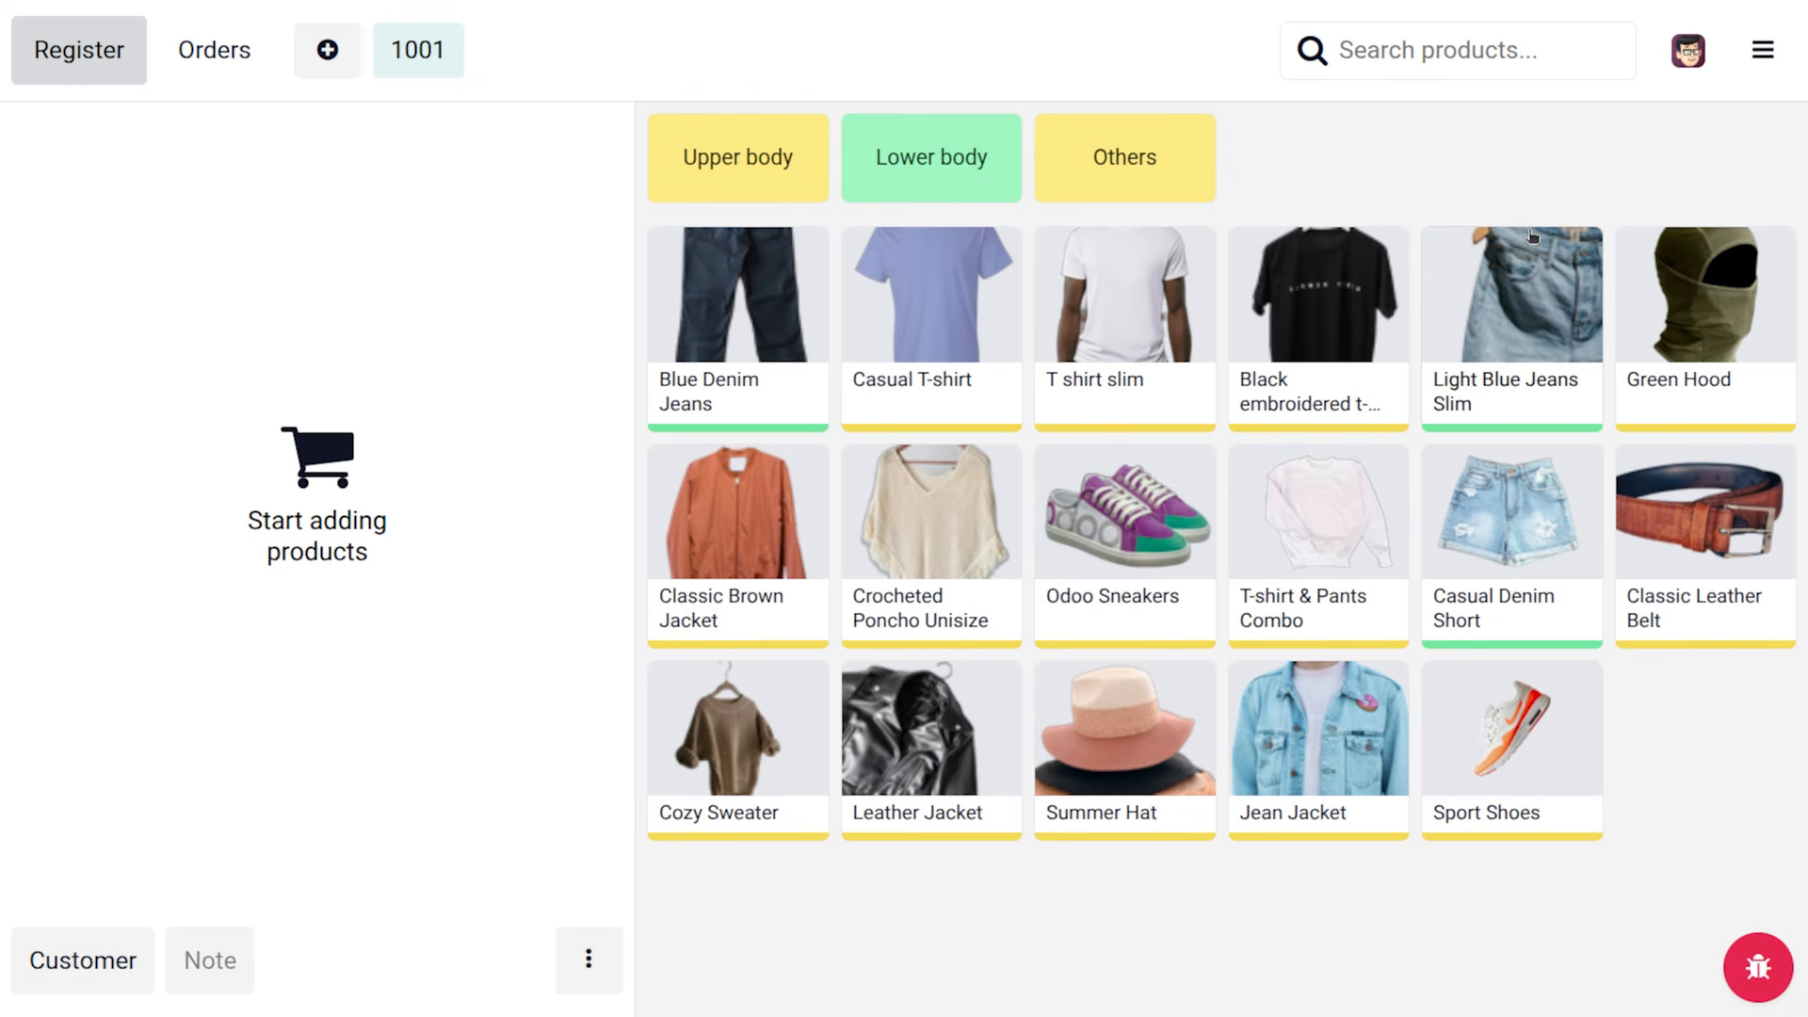
pyautogui.click(702, 169)
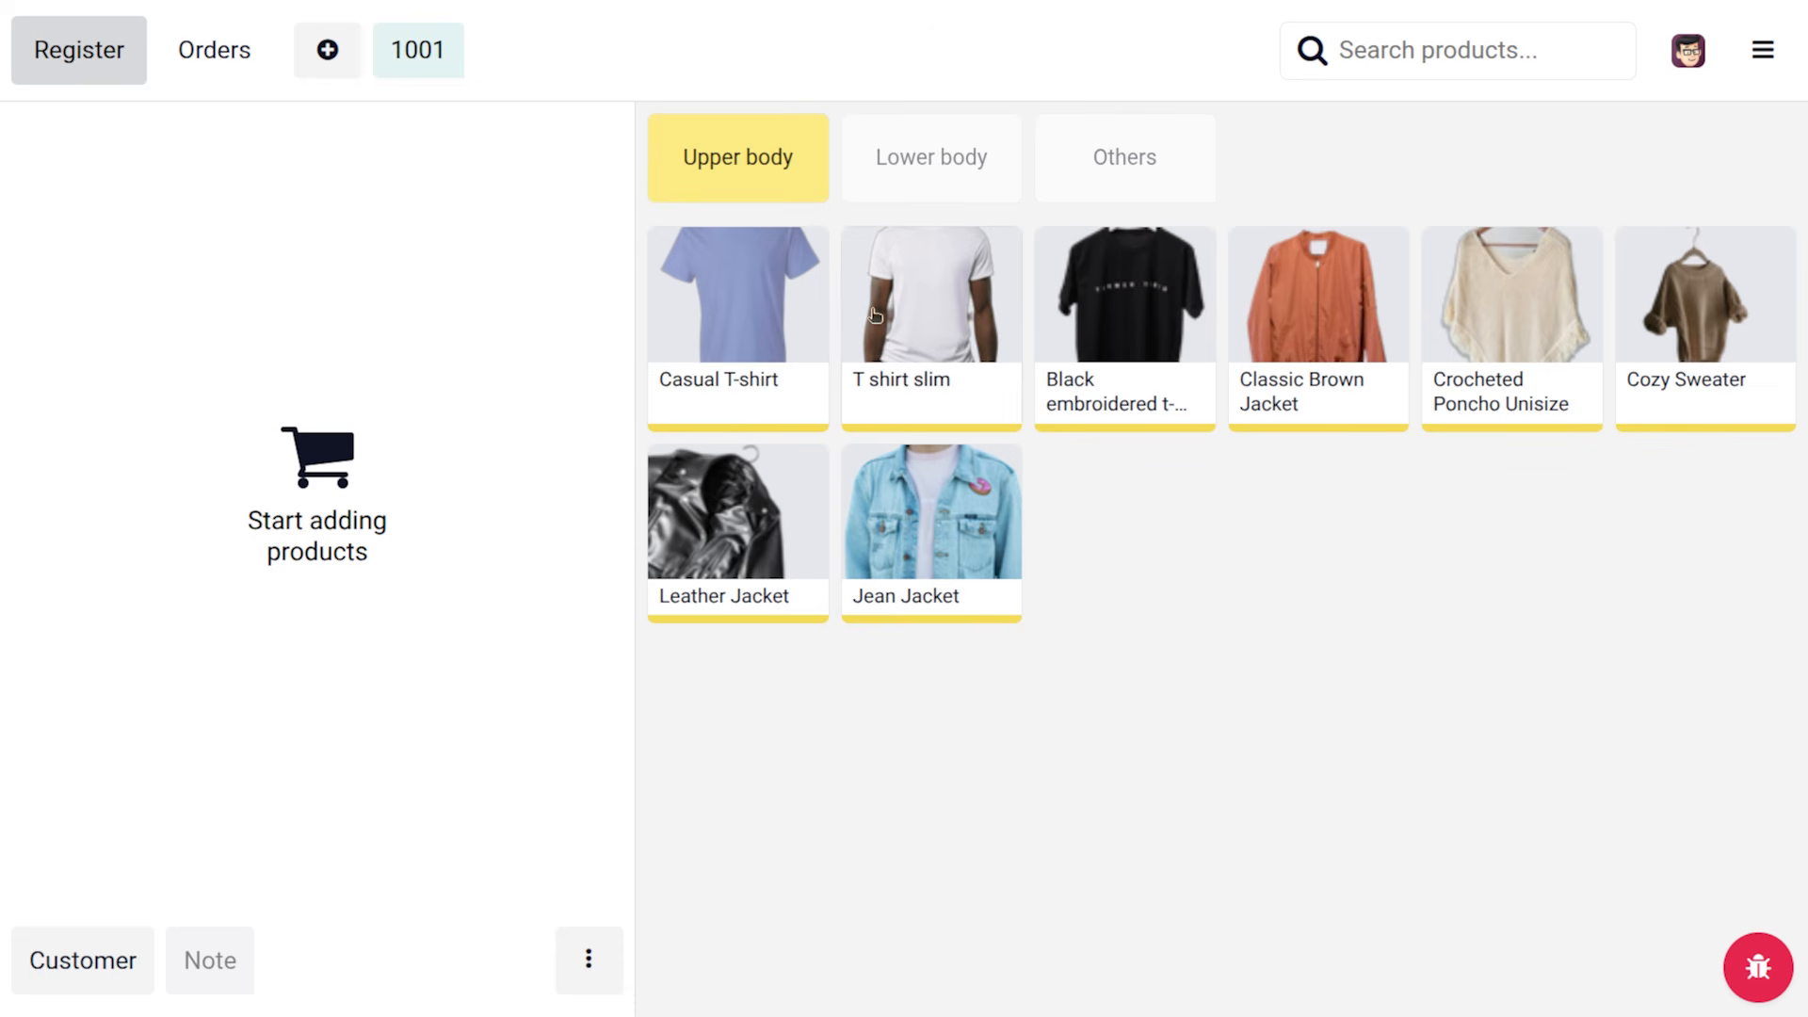
pyautogui.click(910, 171)
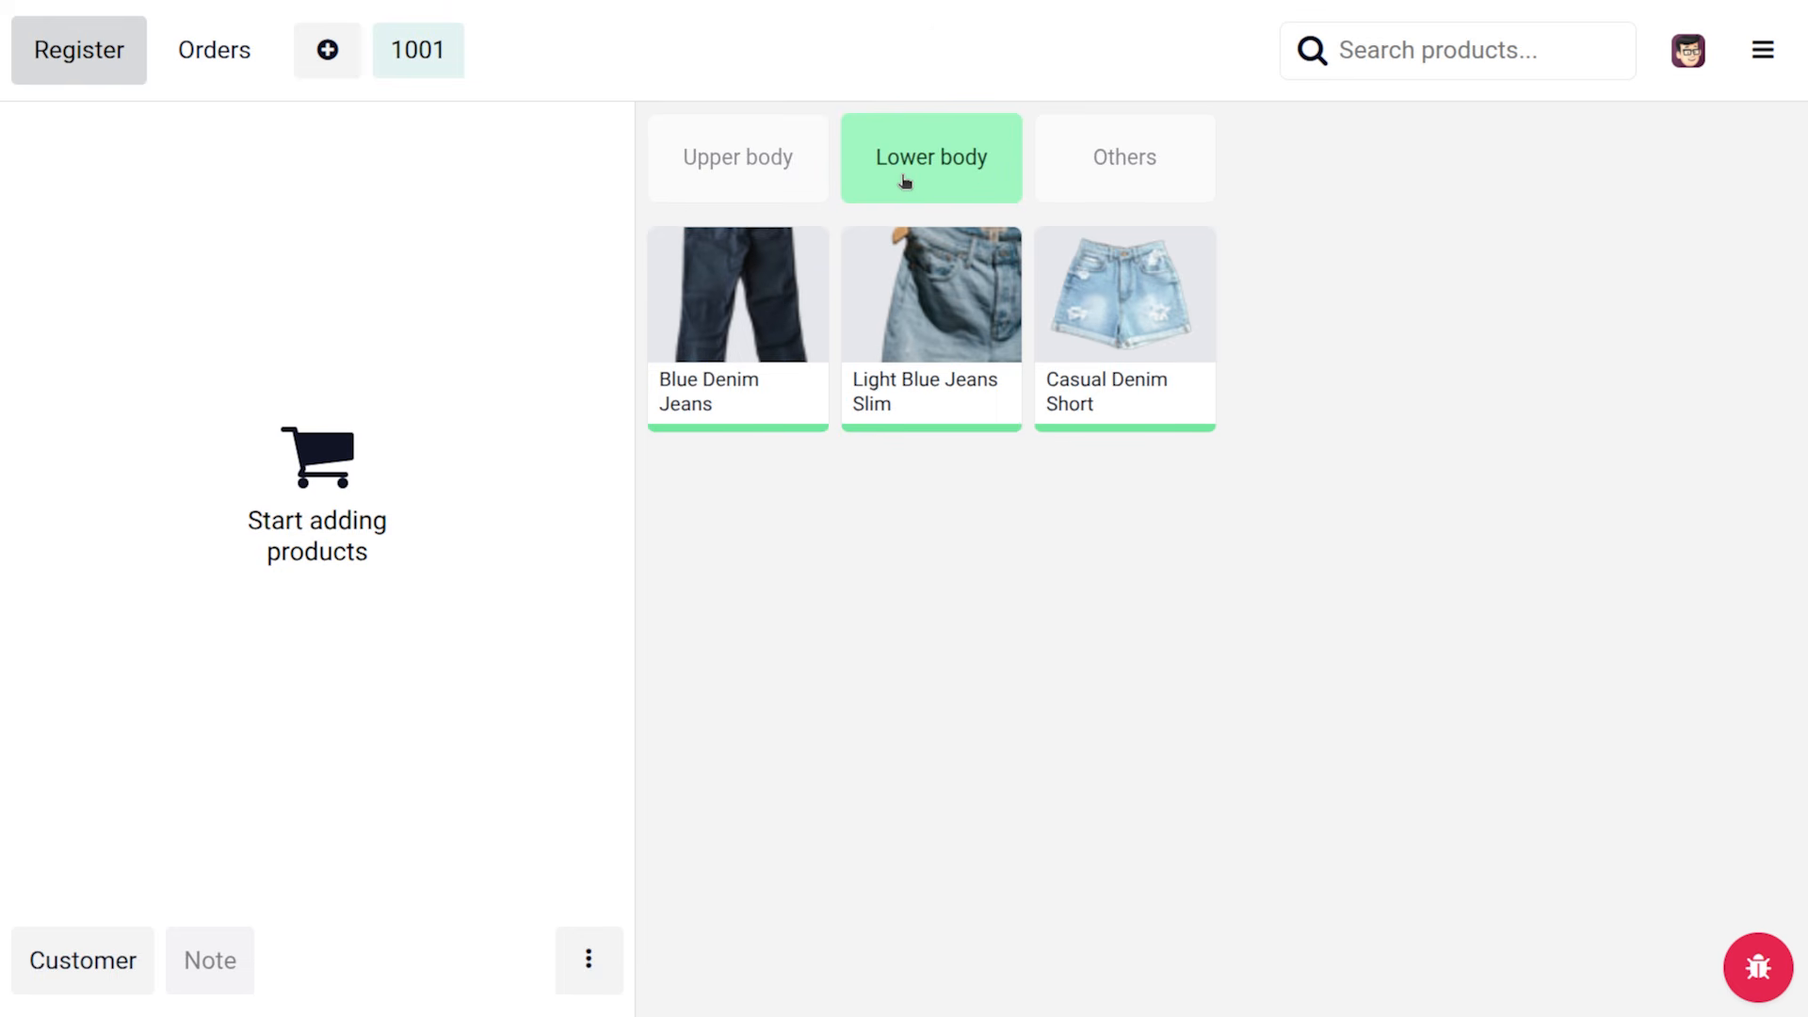
pyautogui.click(1141, 153)
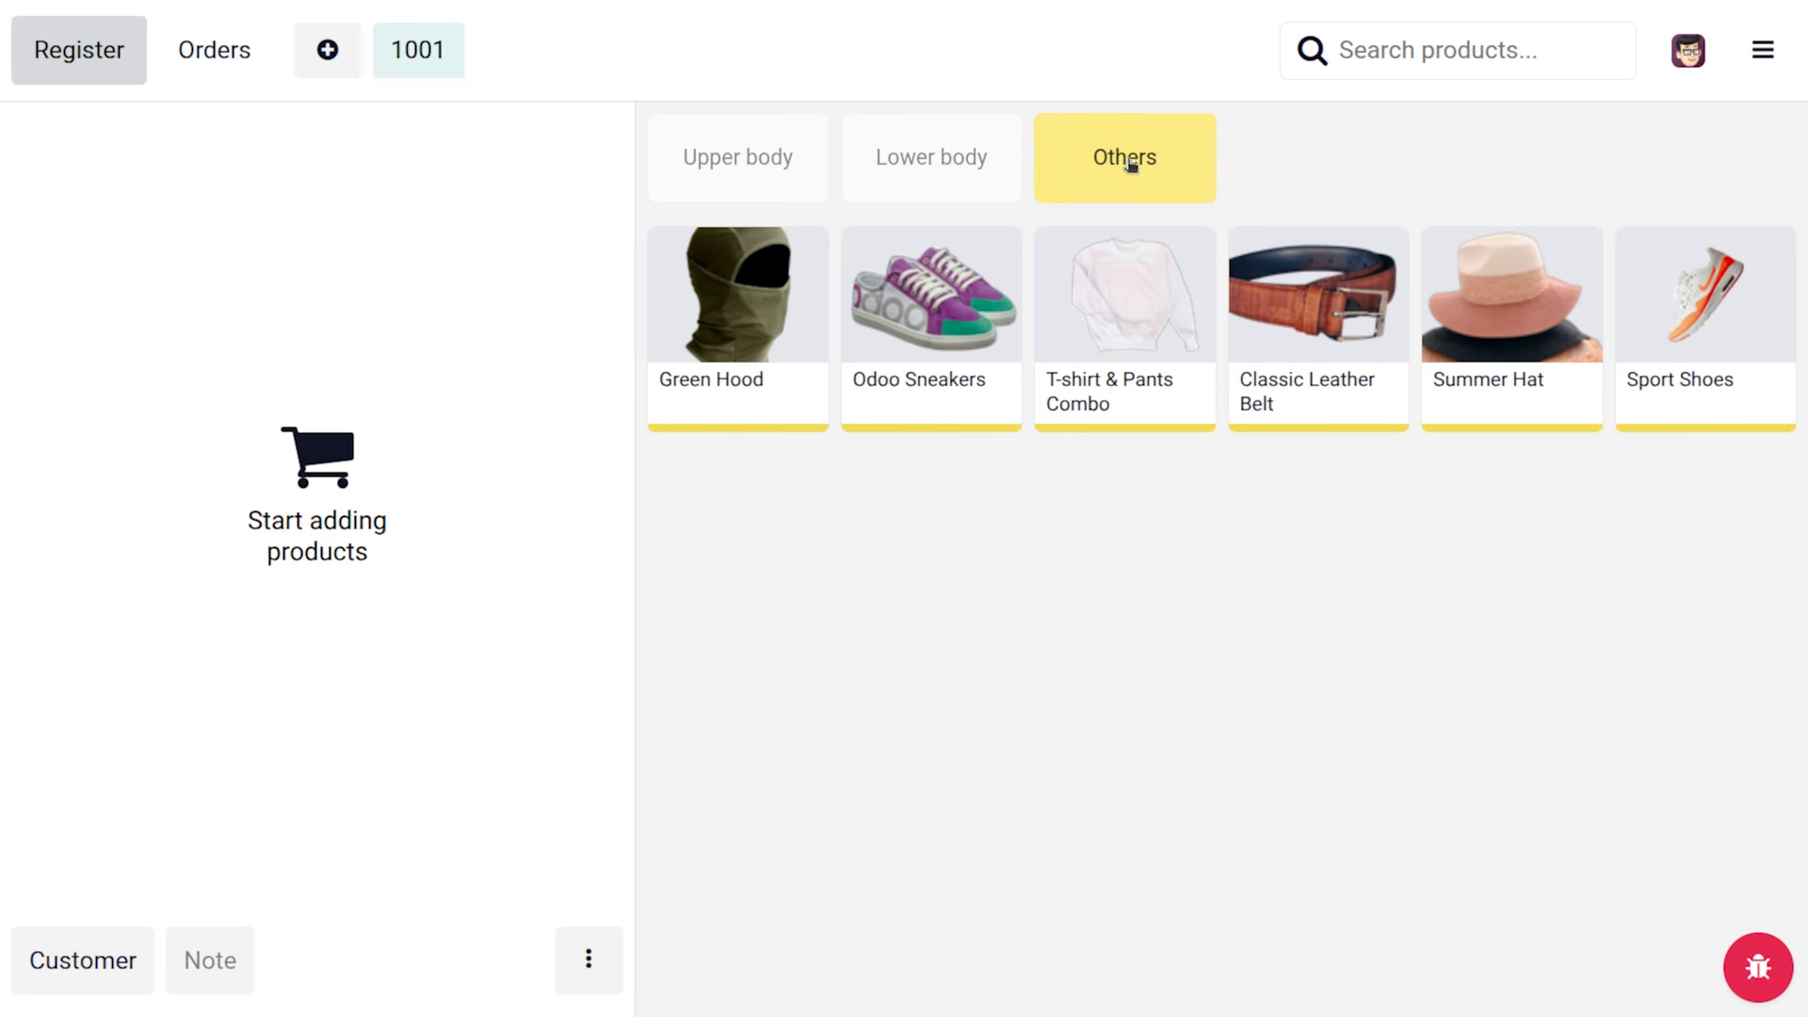
pyautogui.click(772, 181)
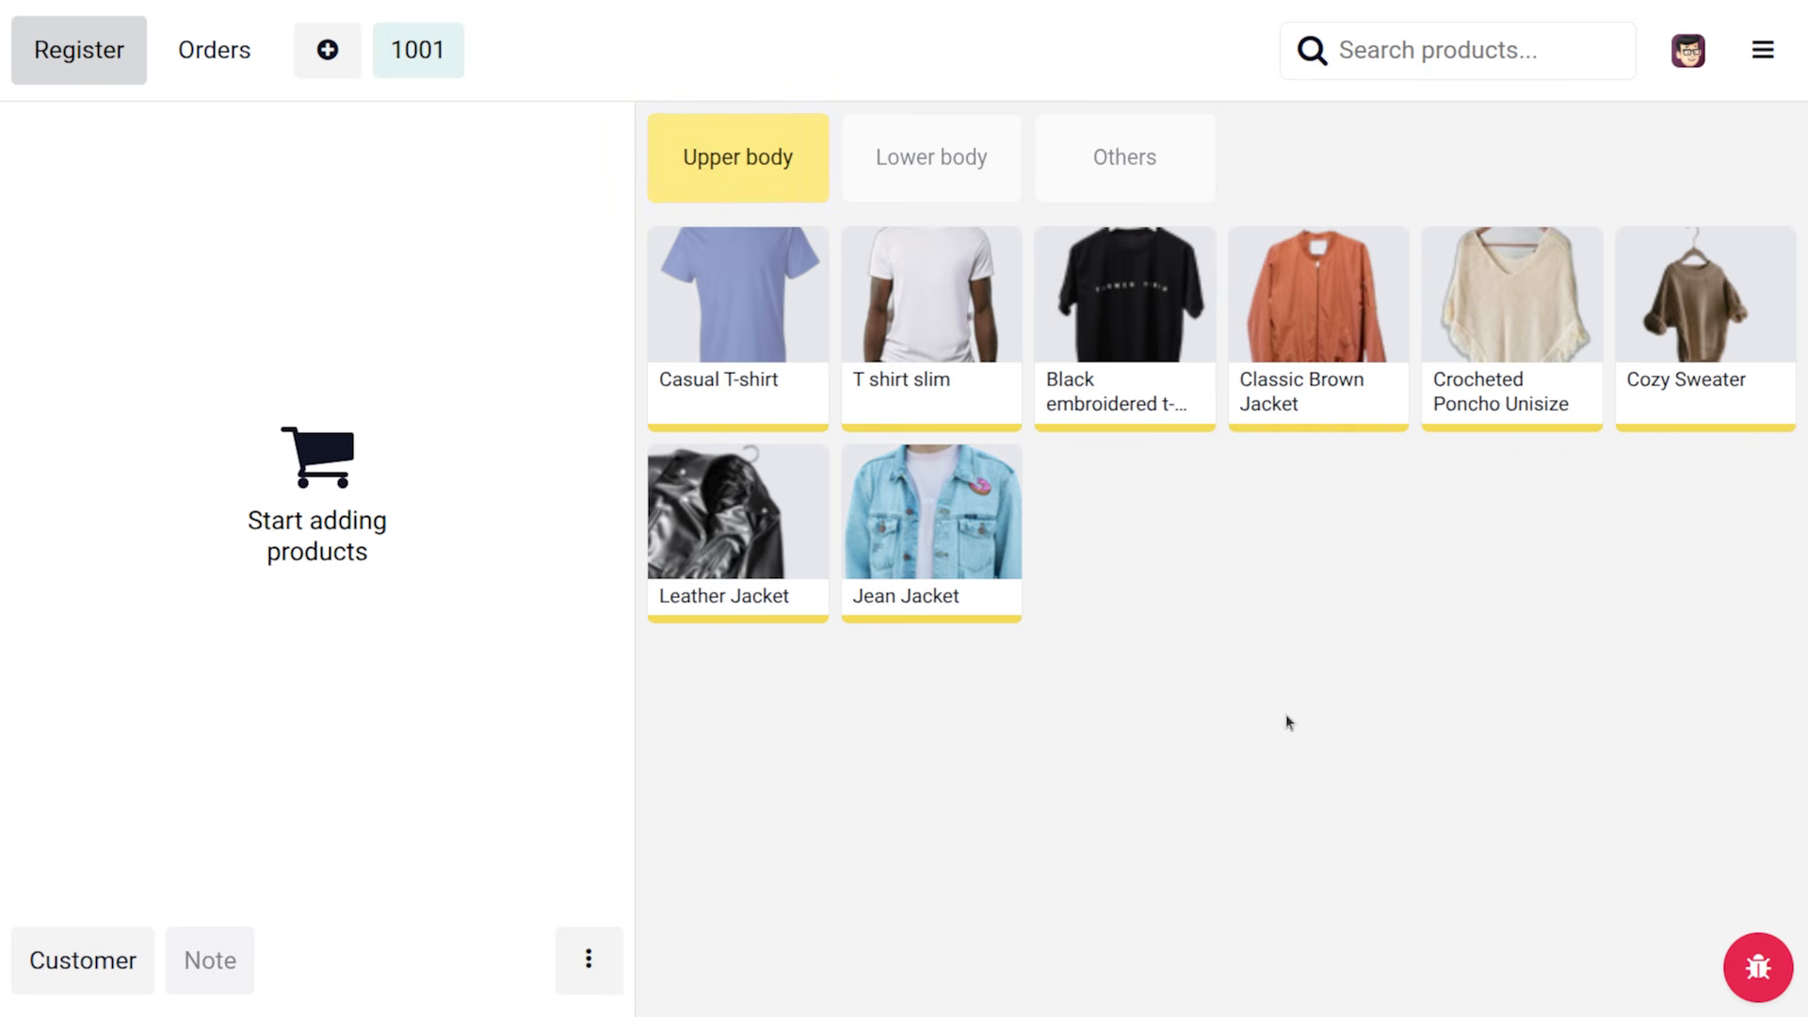
pyautogui.click(742, 311)
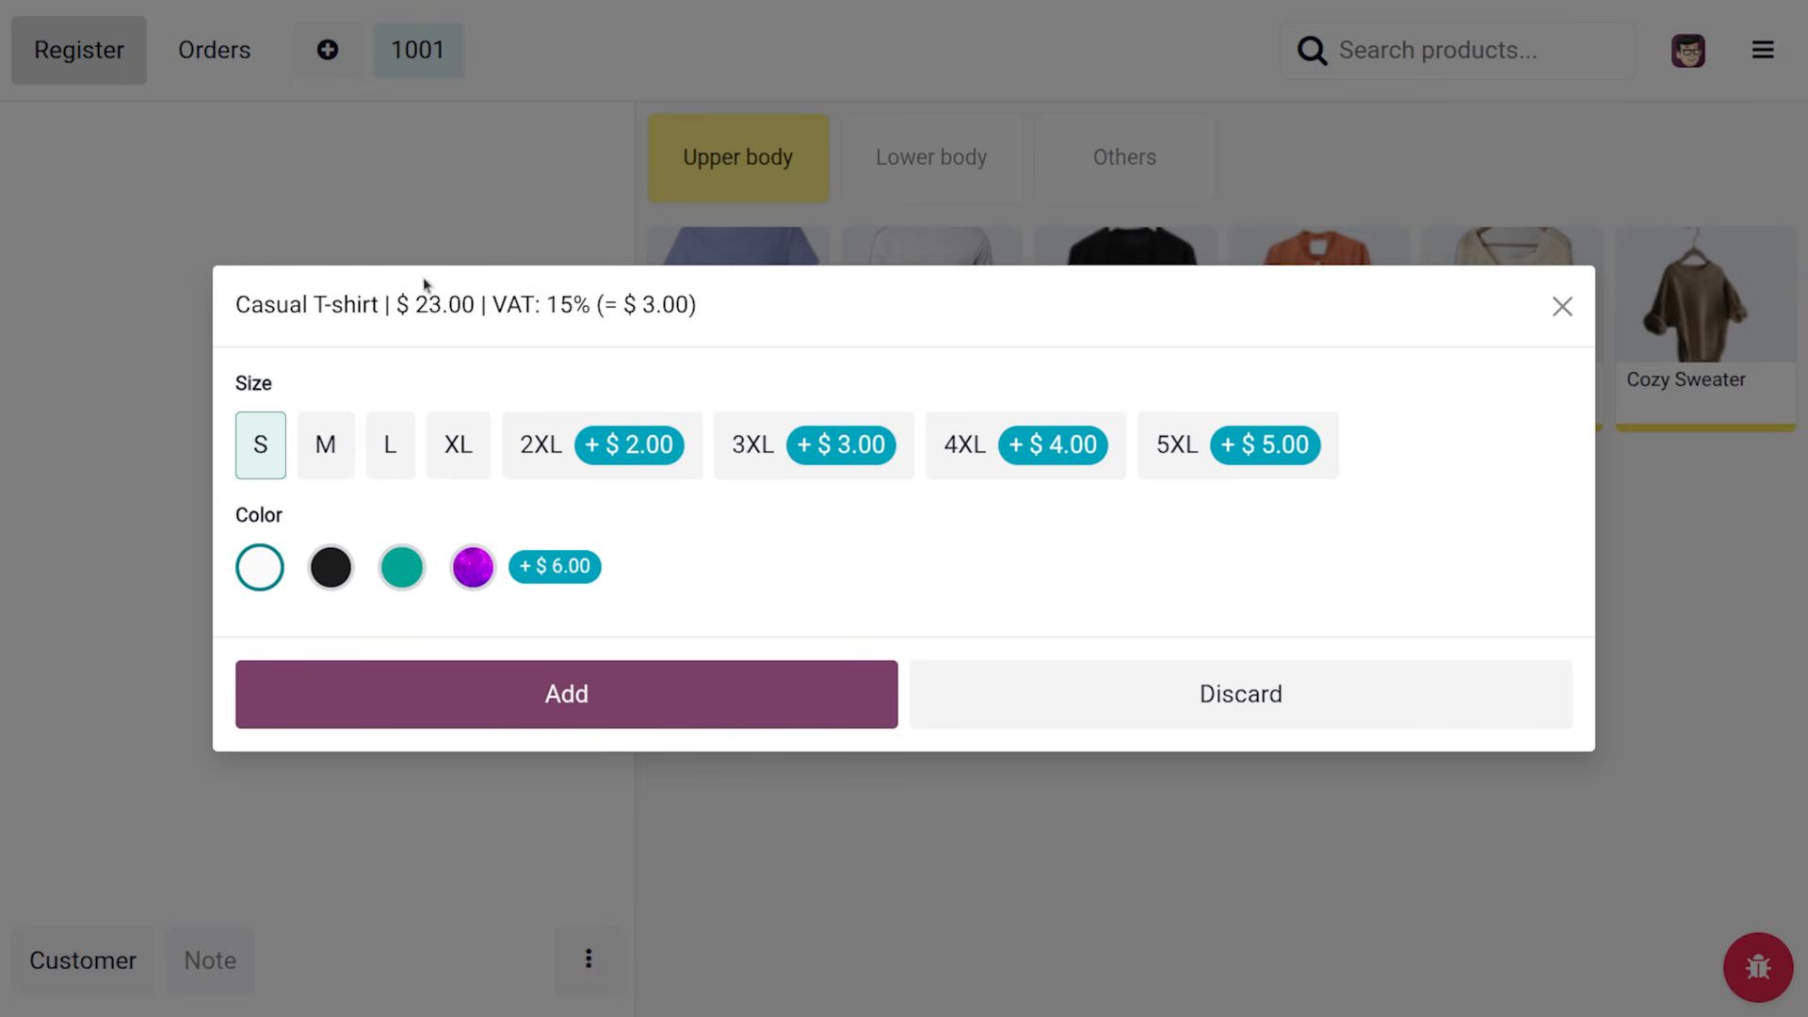
# Add a size M, black Casual T-shirt to the order
pyautogui.click(321, 469)
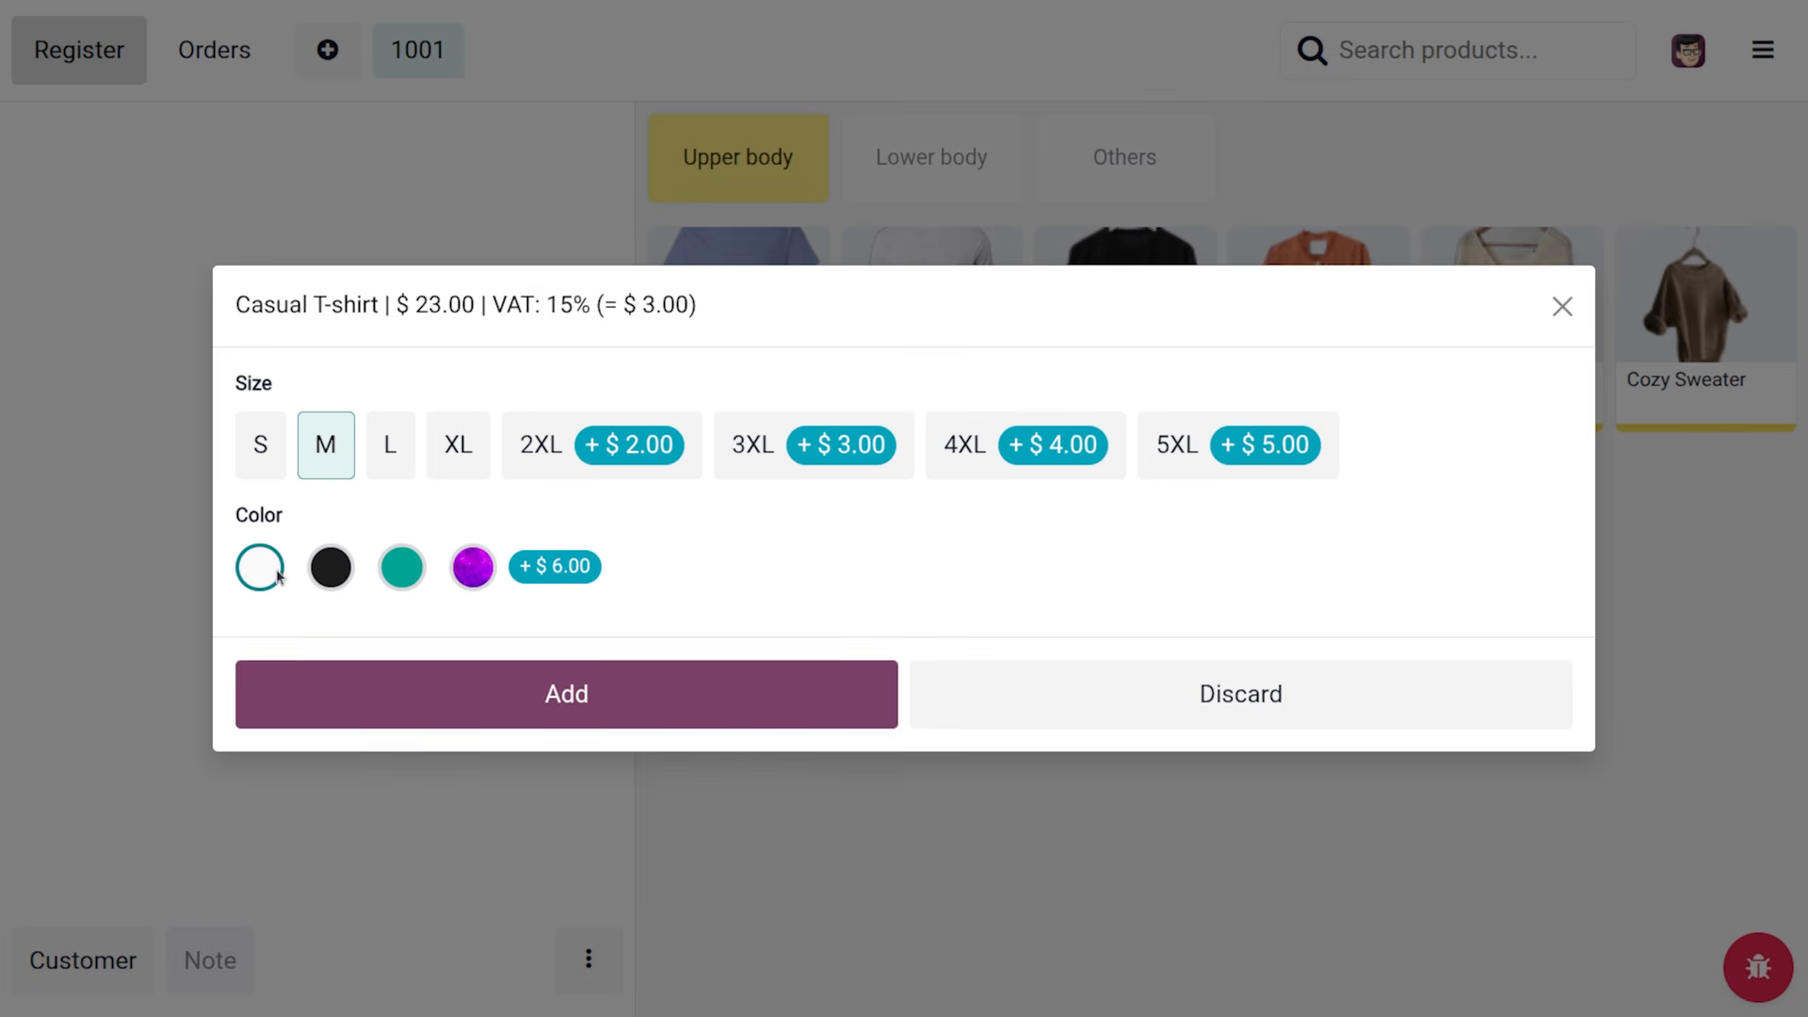
pyautogui.click(344, 580)
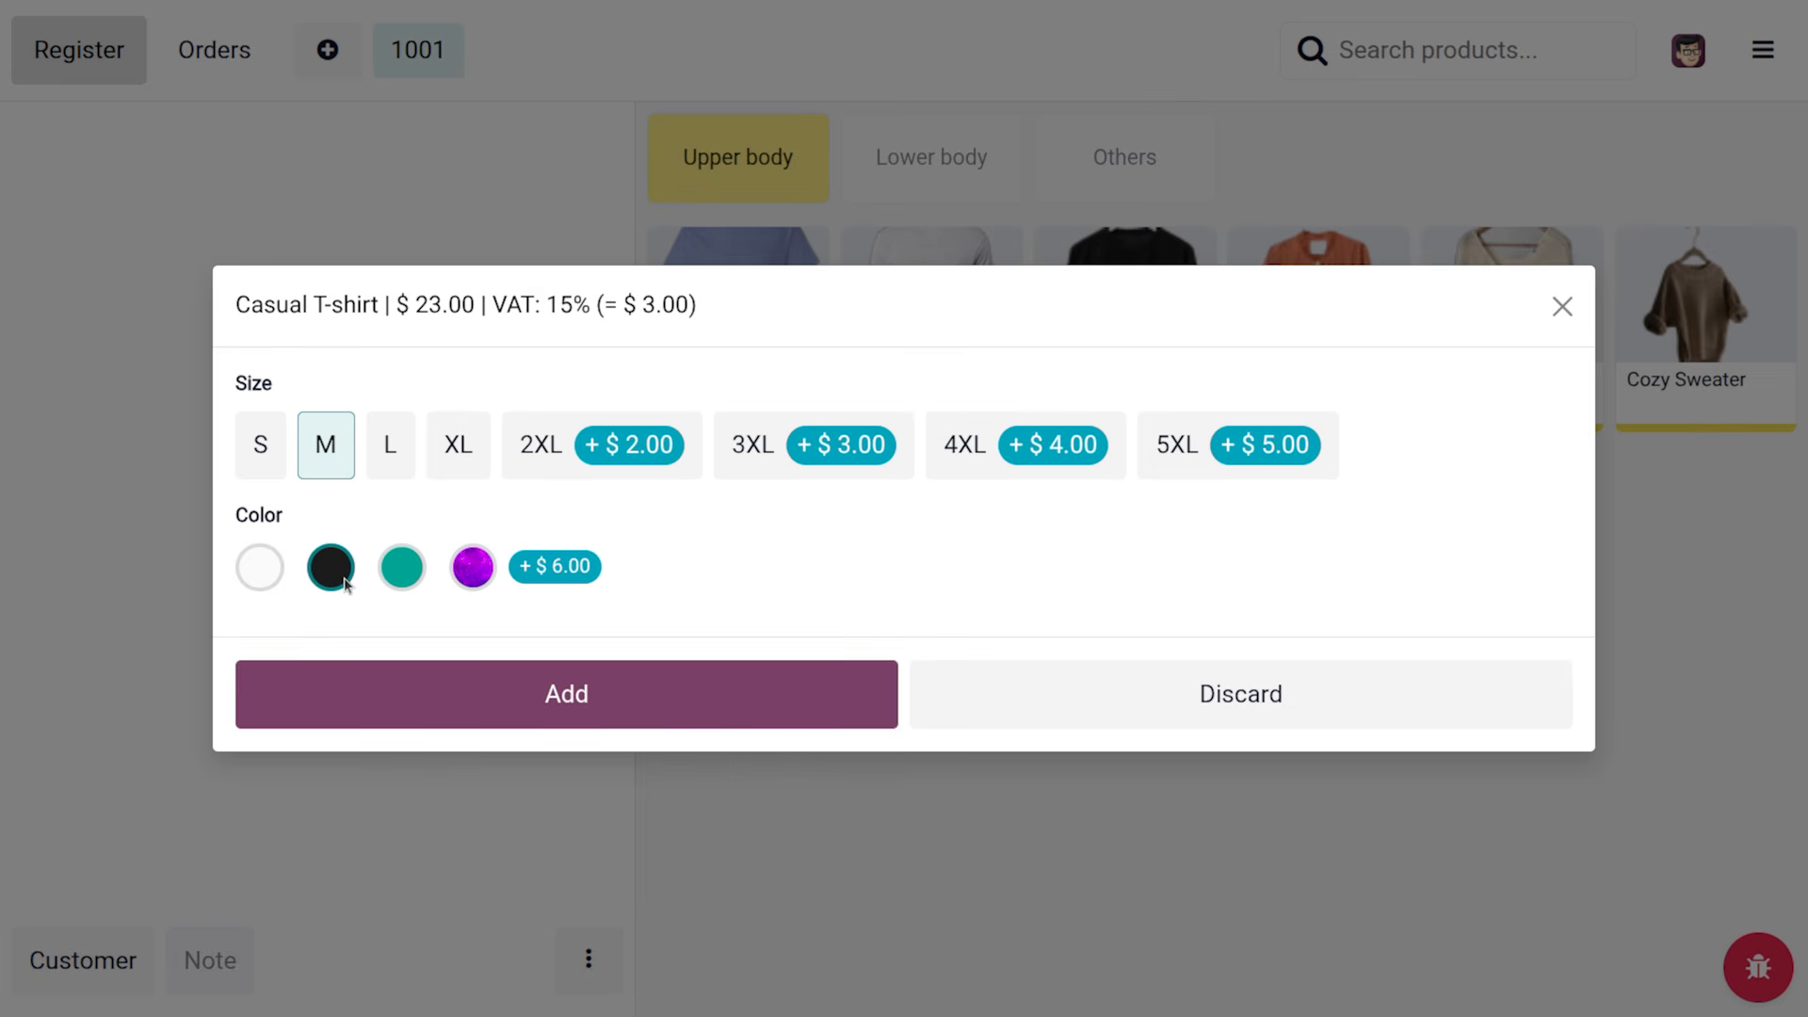
pyautogui.click(600, 690)
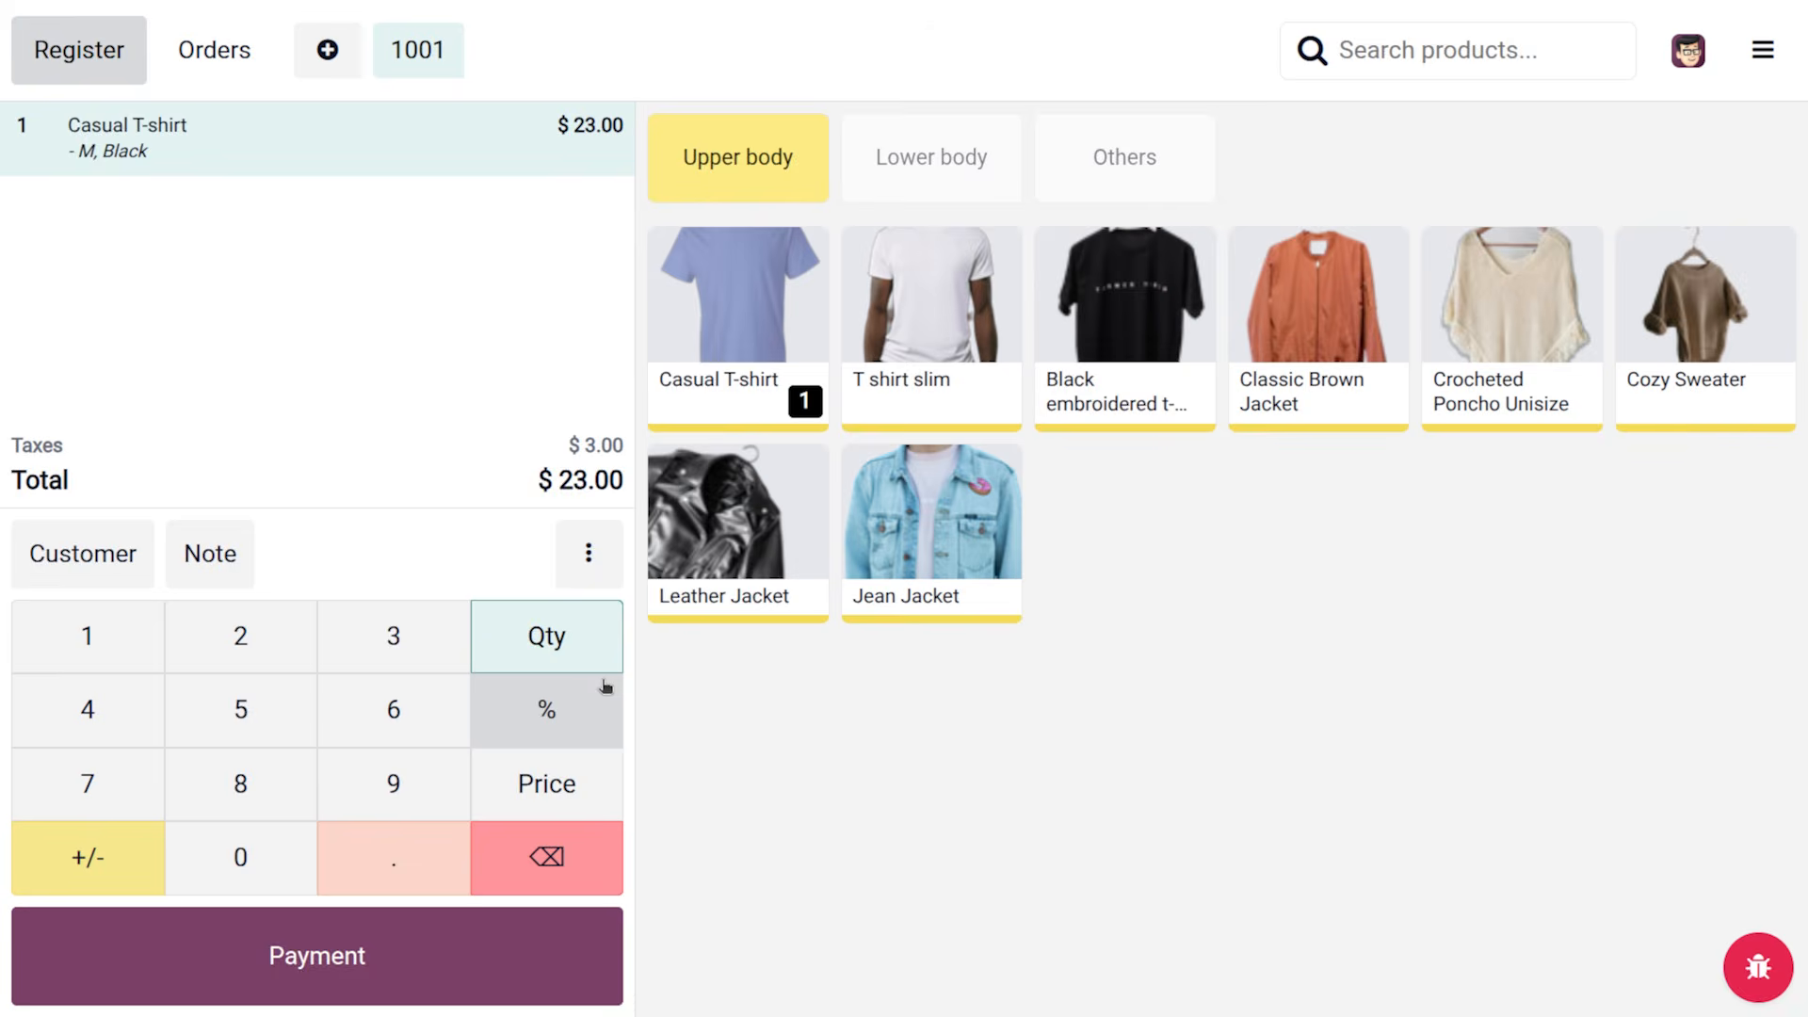
# View the Casual T-shirt's product information, then add a second one in S White
pyautogui.rightClick(812, 313)
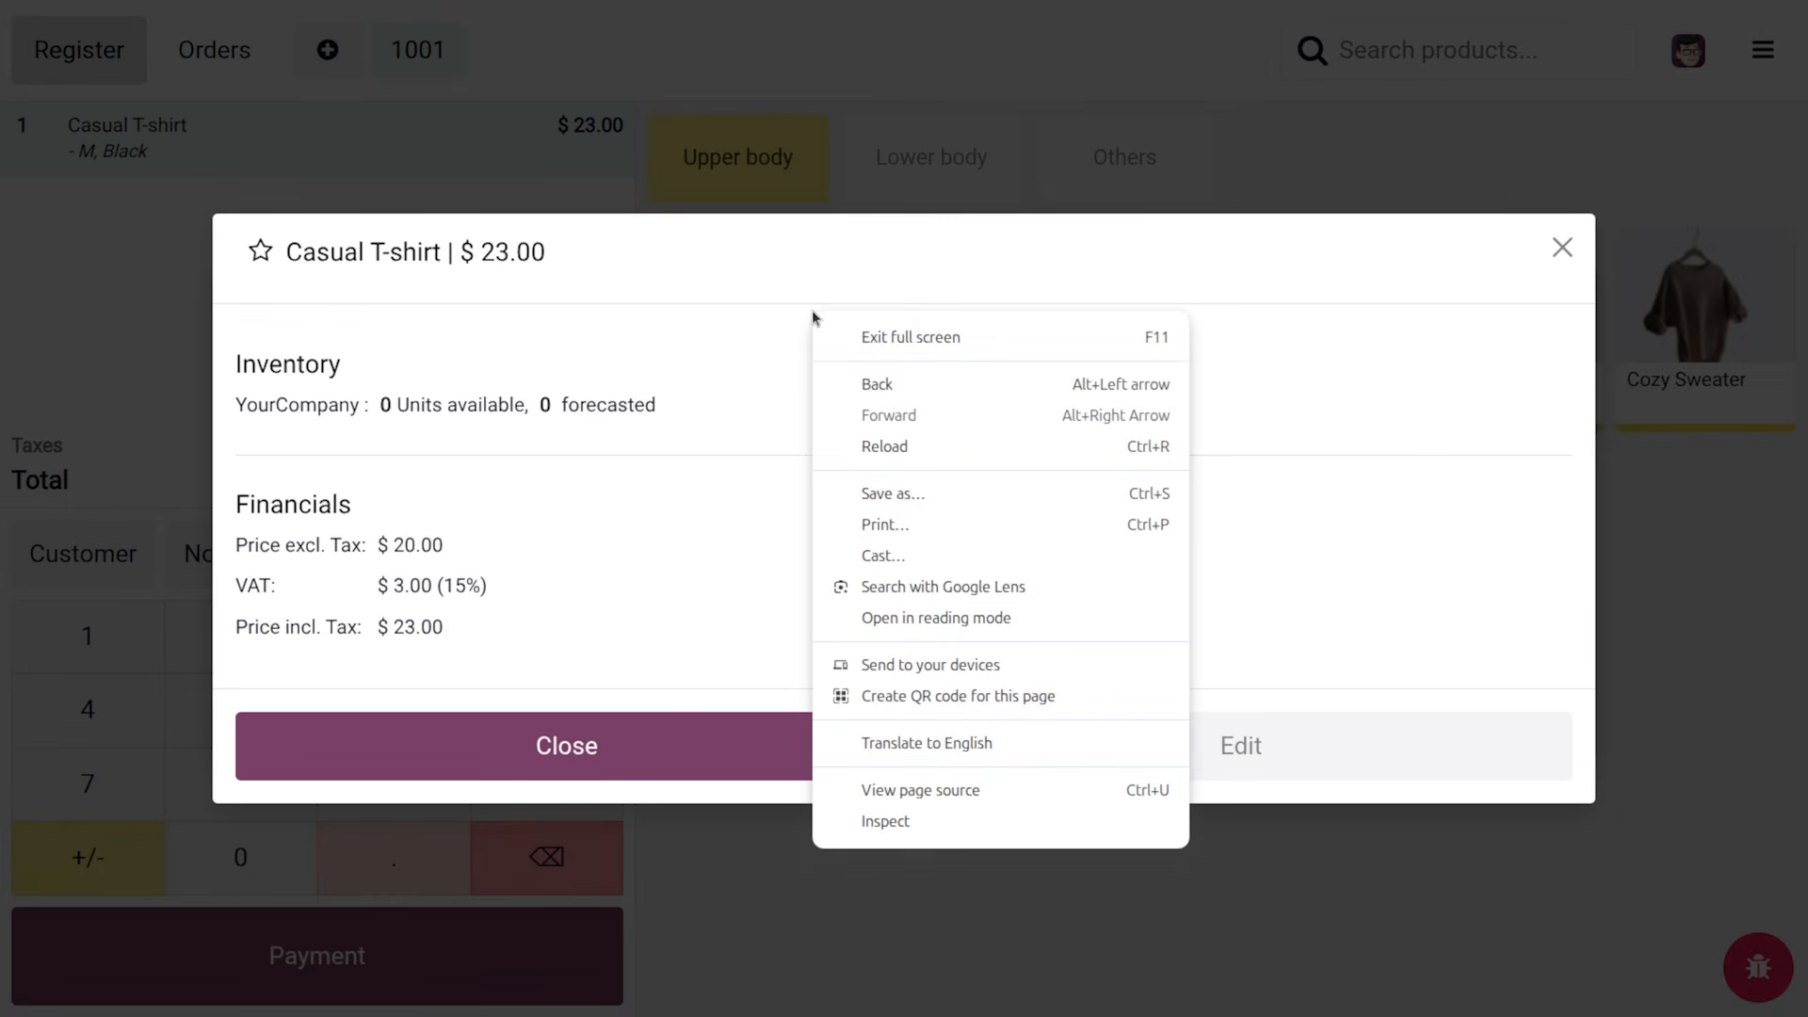
pyautogui.click(692, 268)
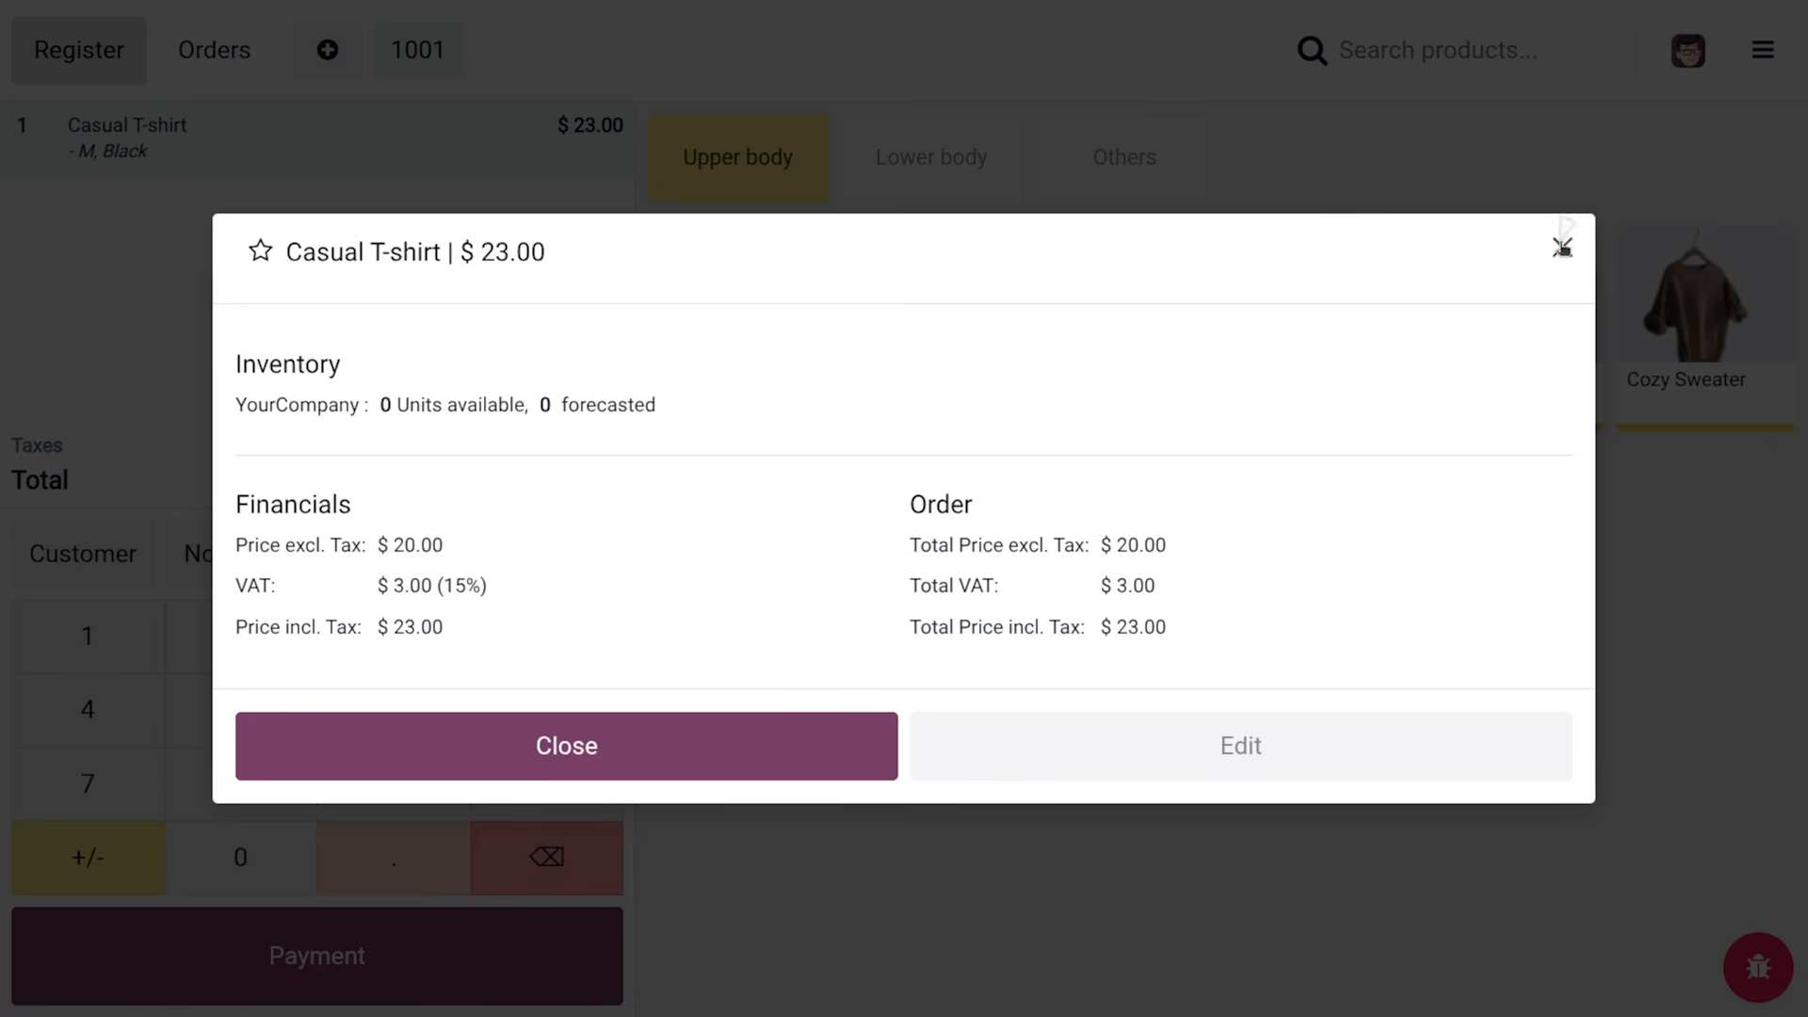
pyautogui.click(1563, 248)
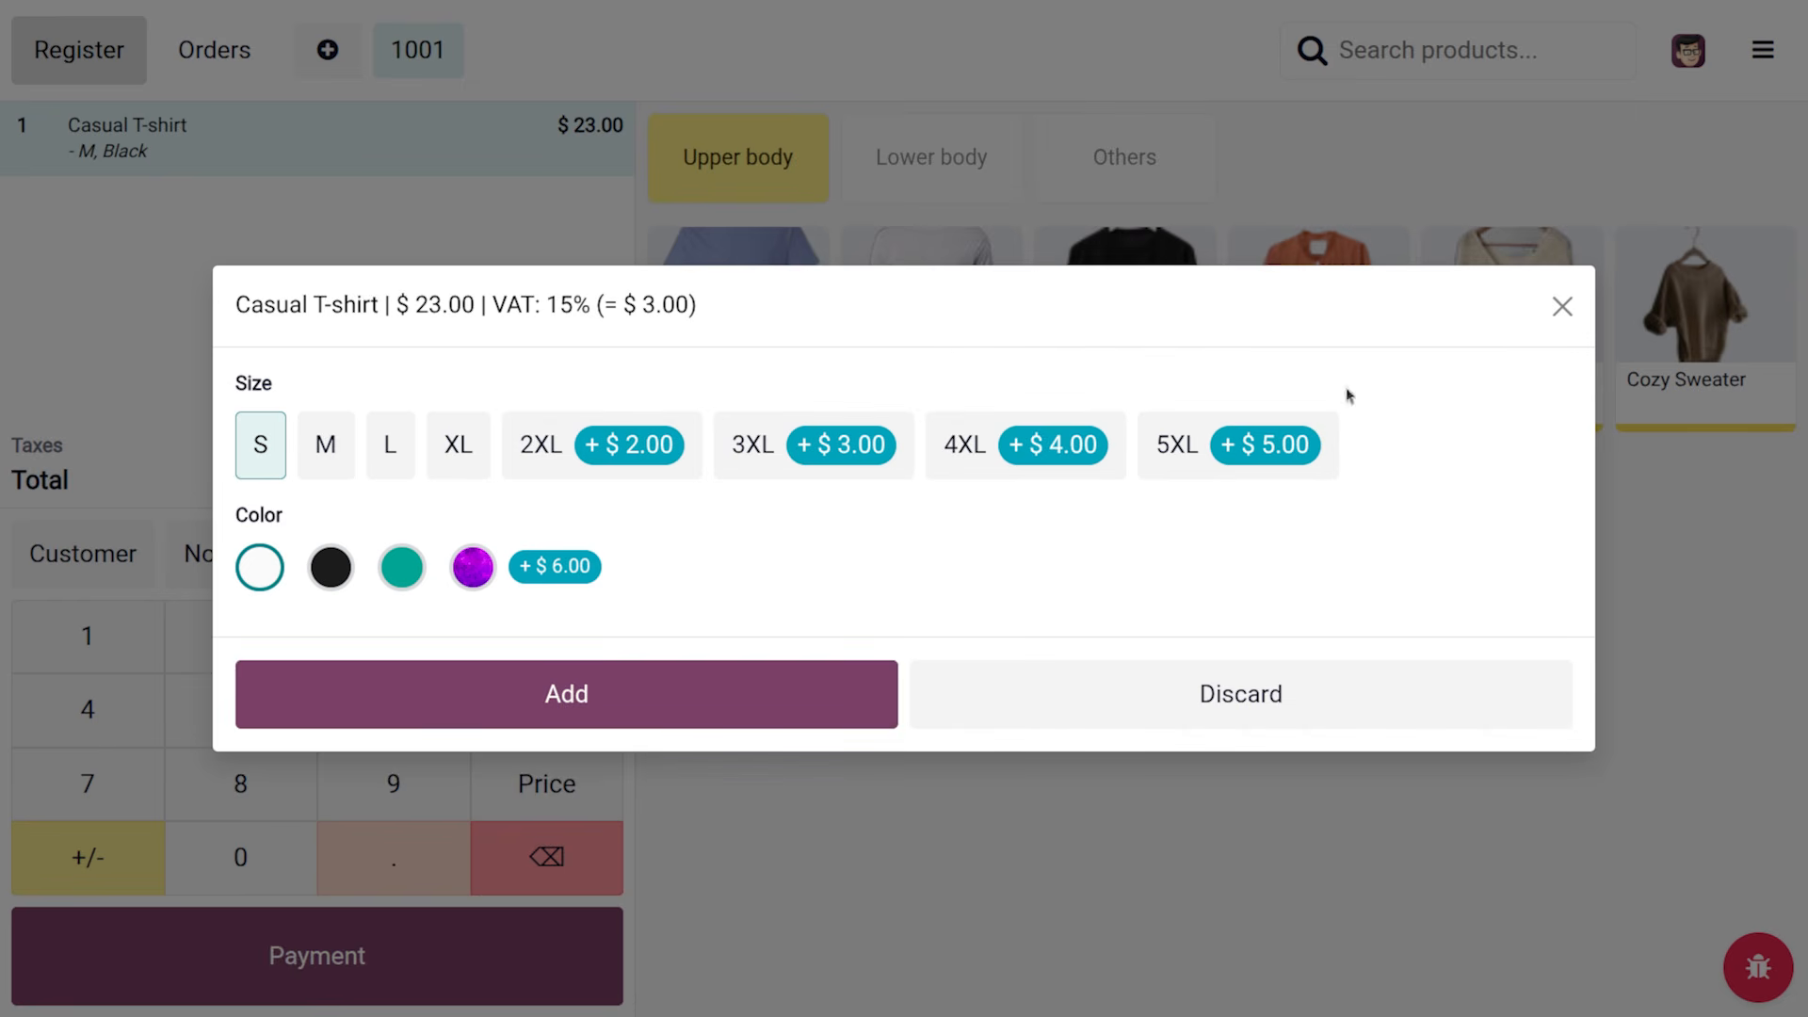
pyautogui.click(566, 694)
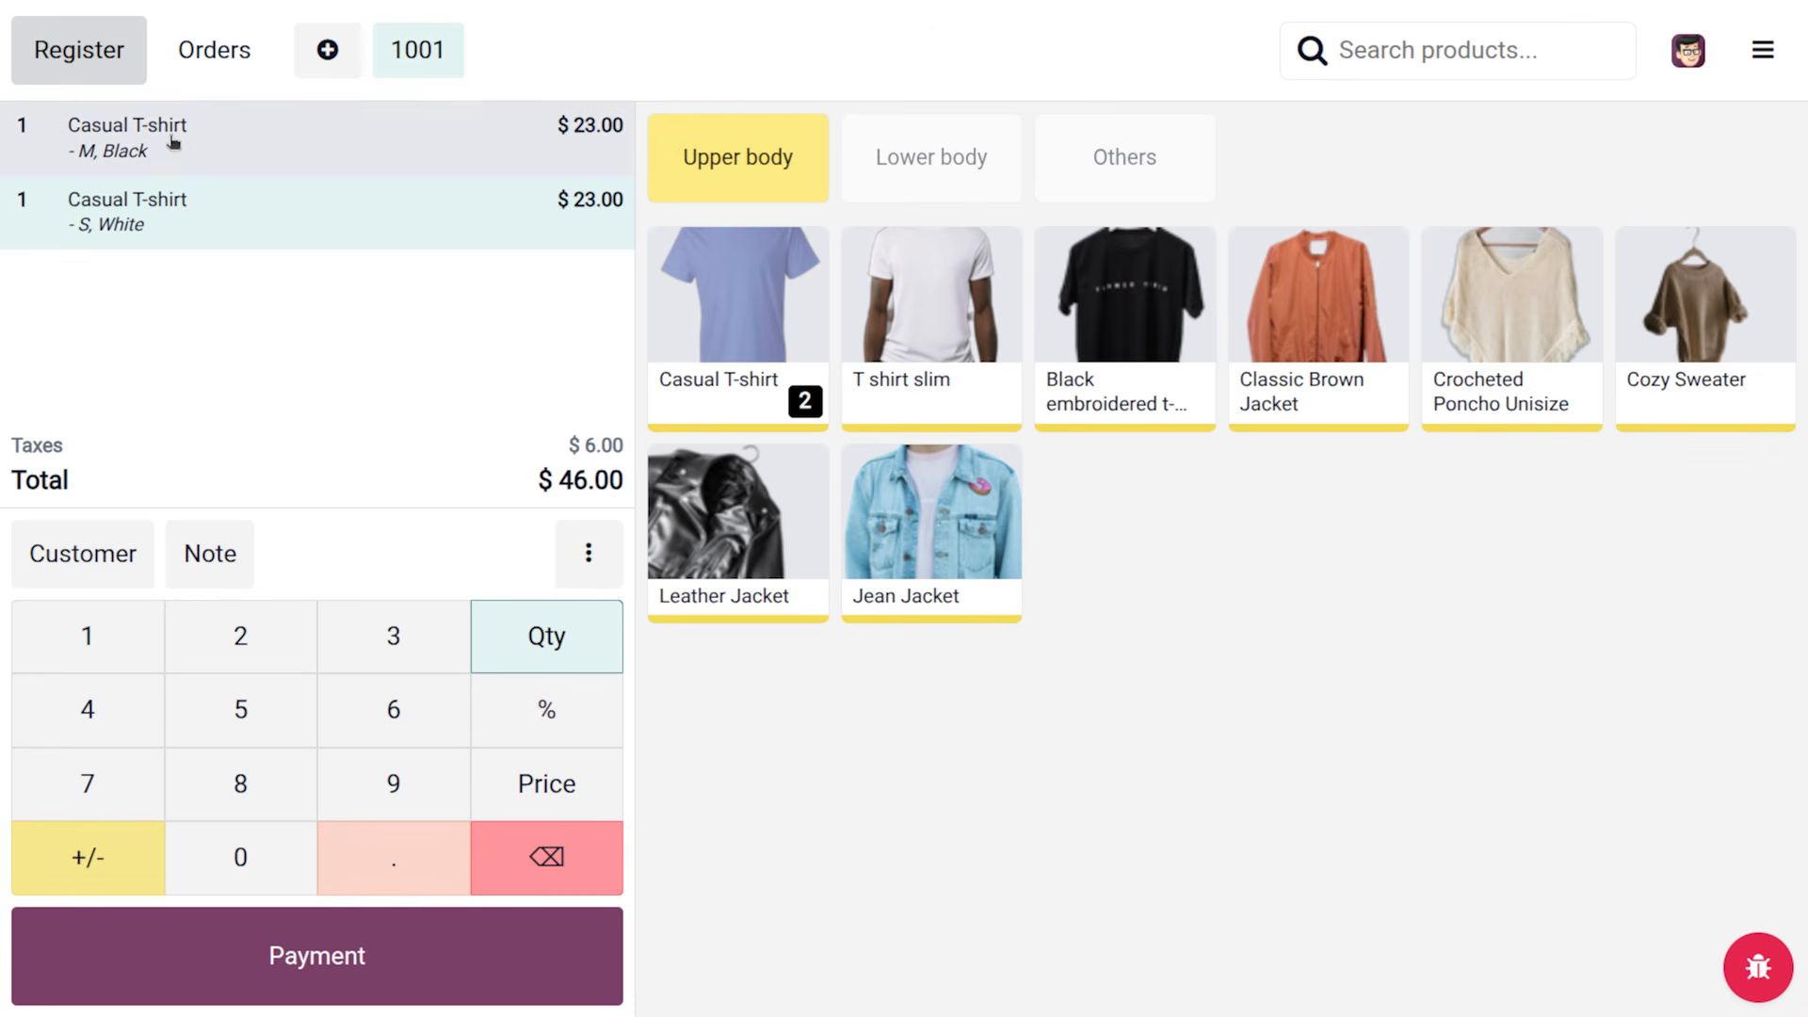
# Add an Emergency note to the S White T-shirt line
pyautogui.click(201, 565)
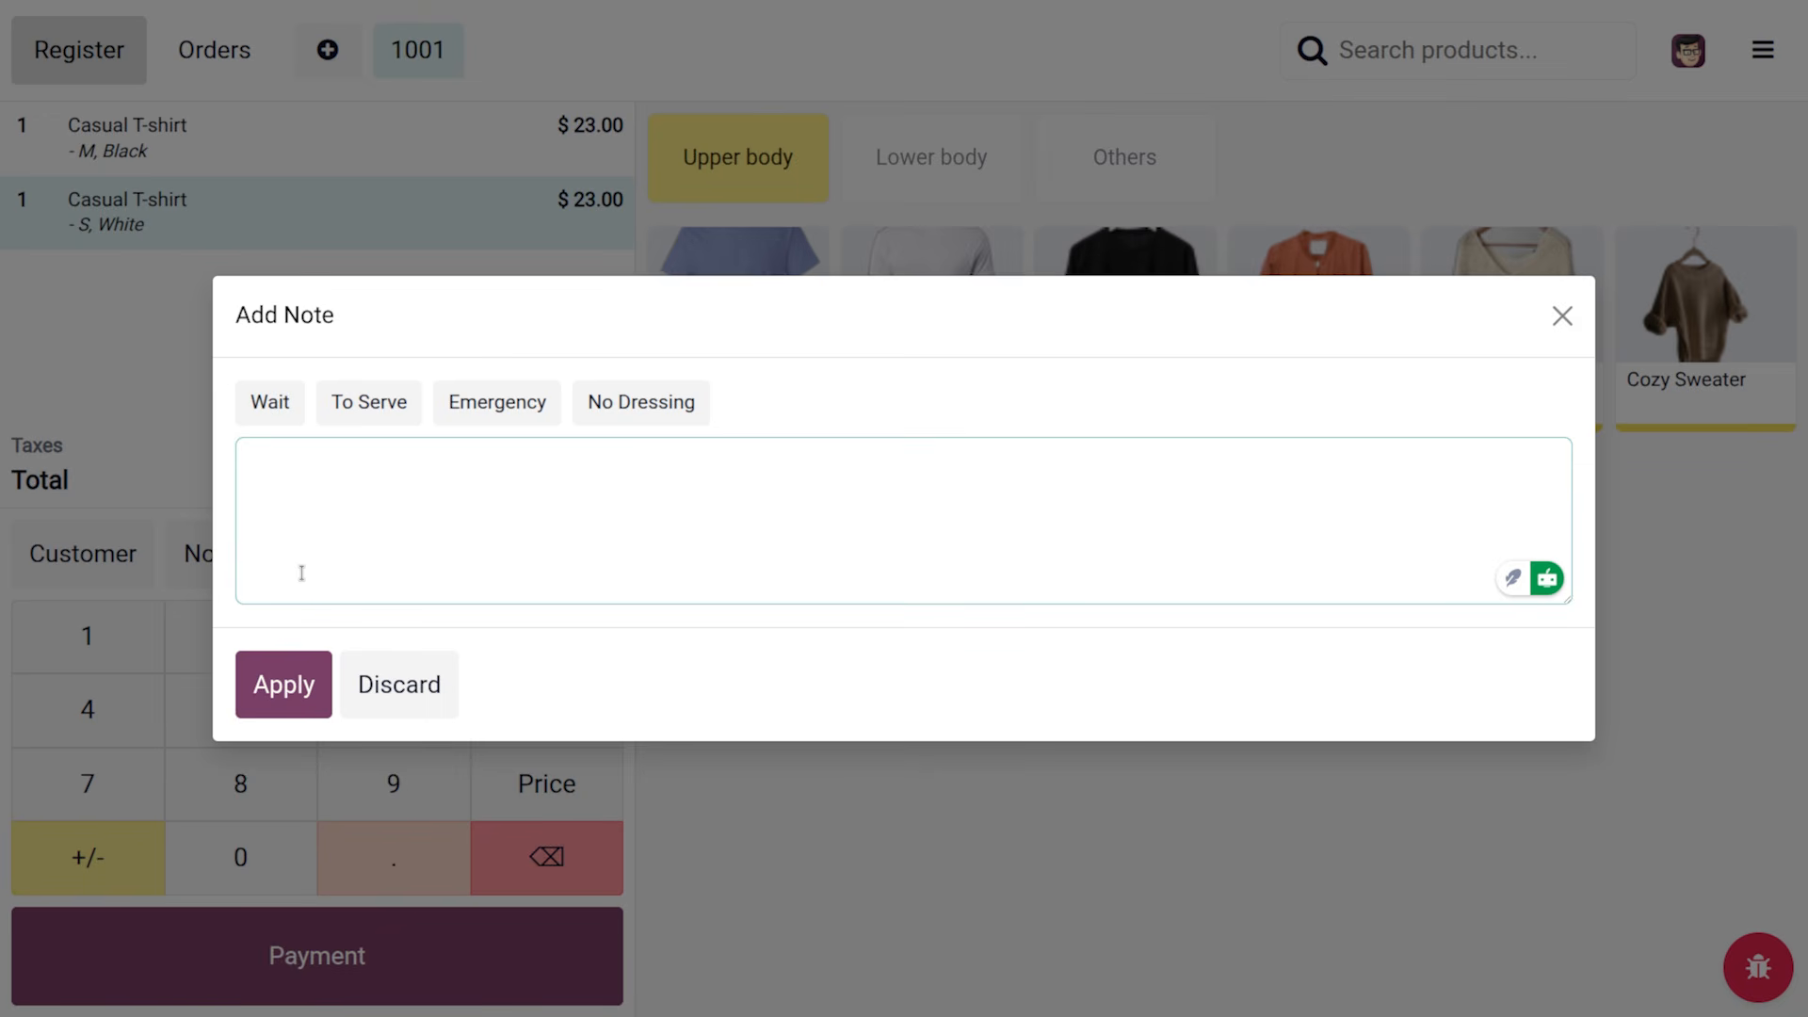
pyautogui.click(491, 402)
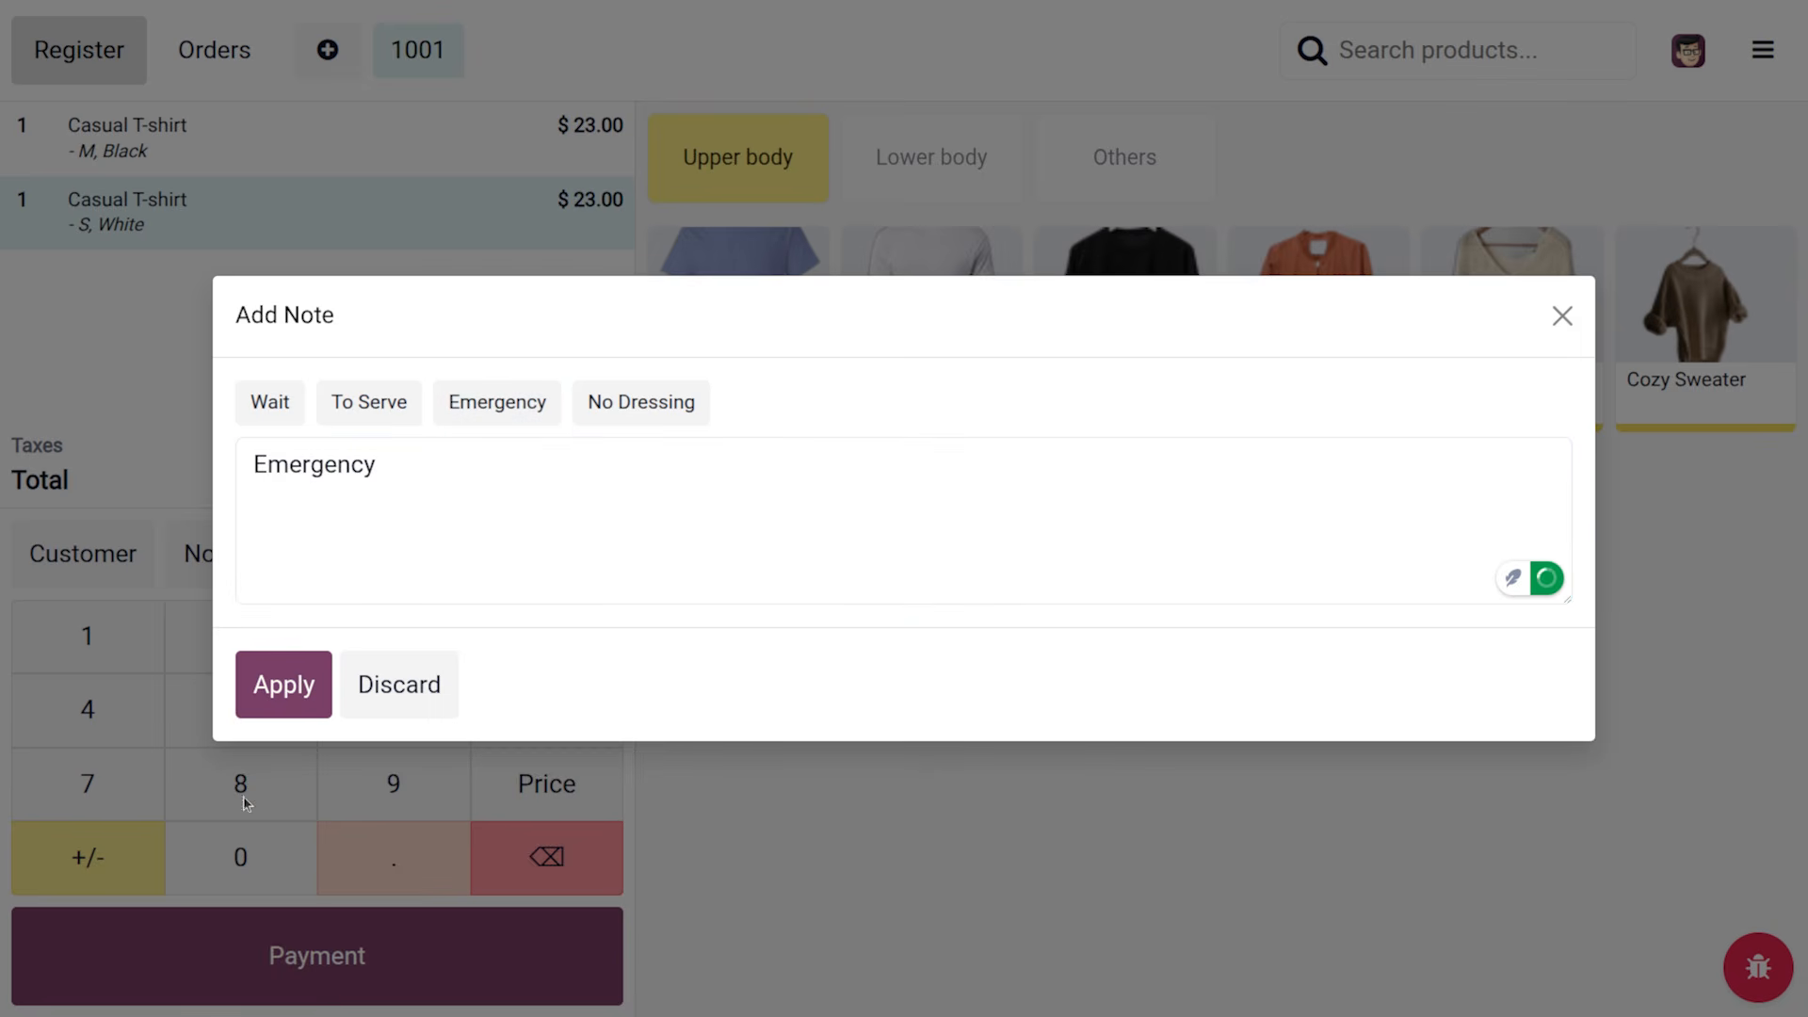
pyautogui.click(269, 709)
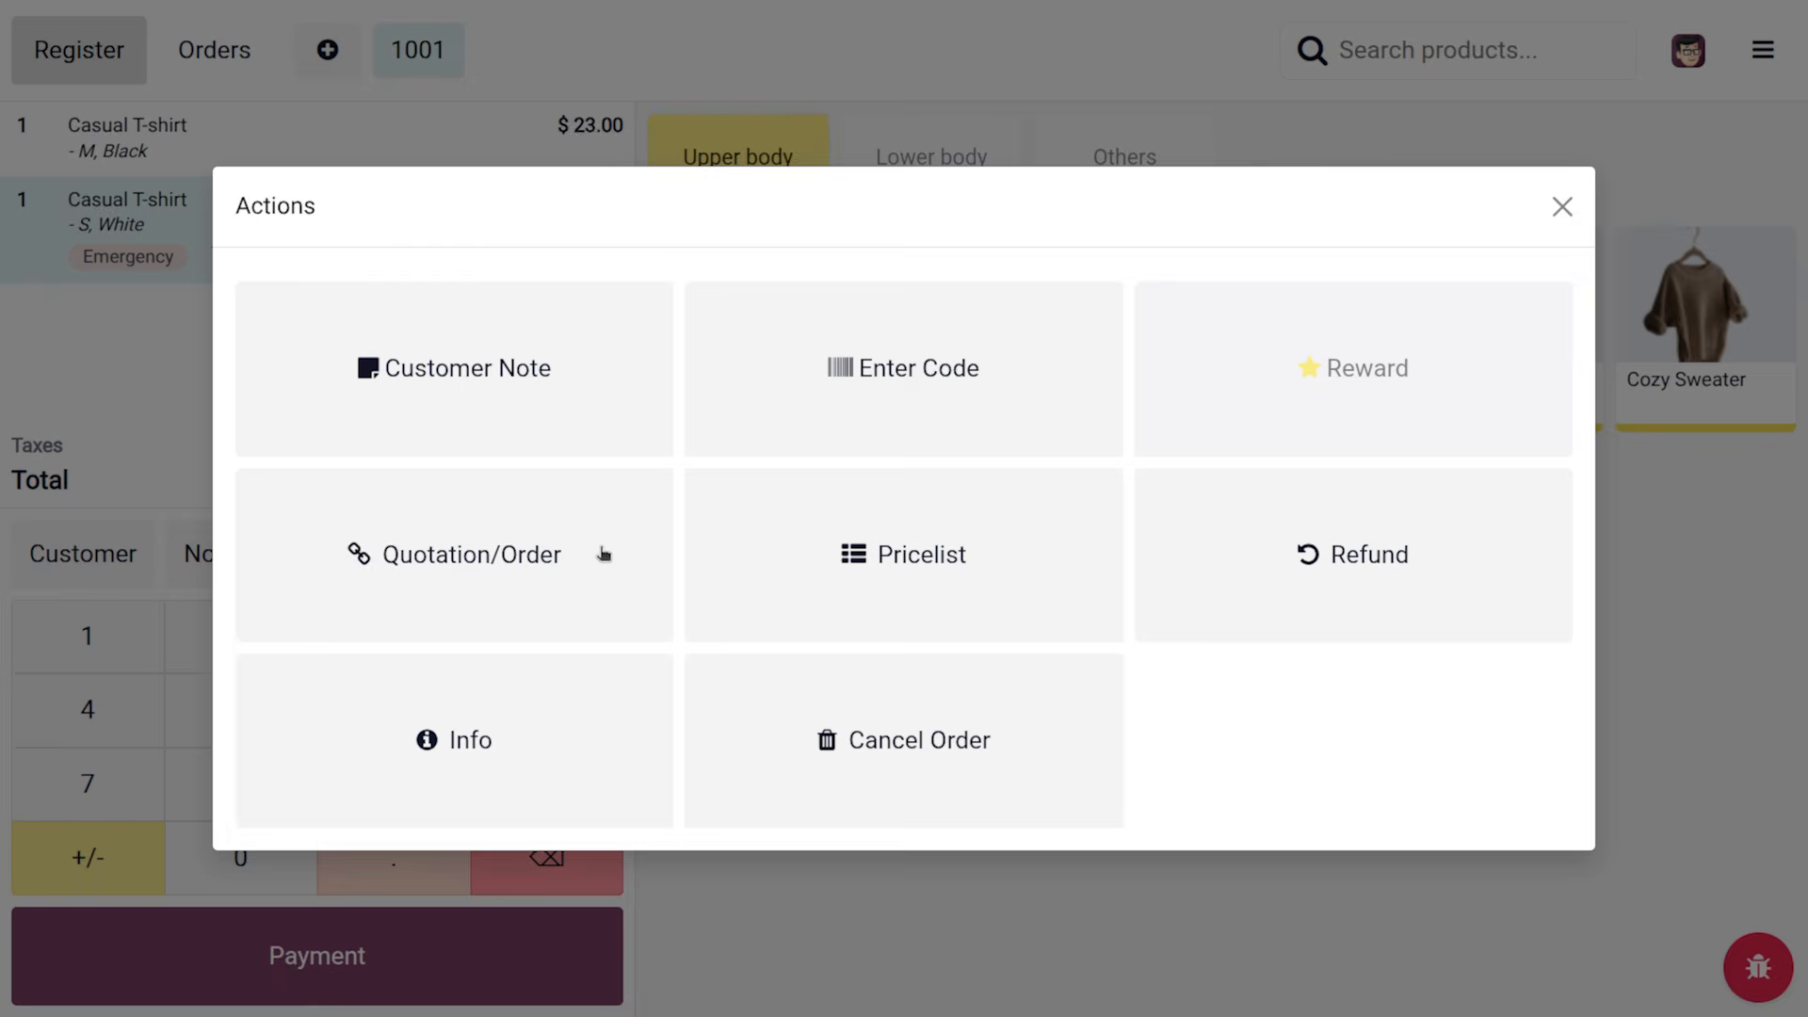
# Give the line the customer note 'Plain tshirt'
pyautogui.click(527, 348)
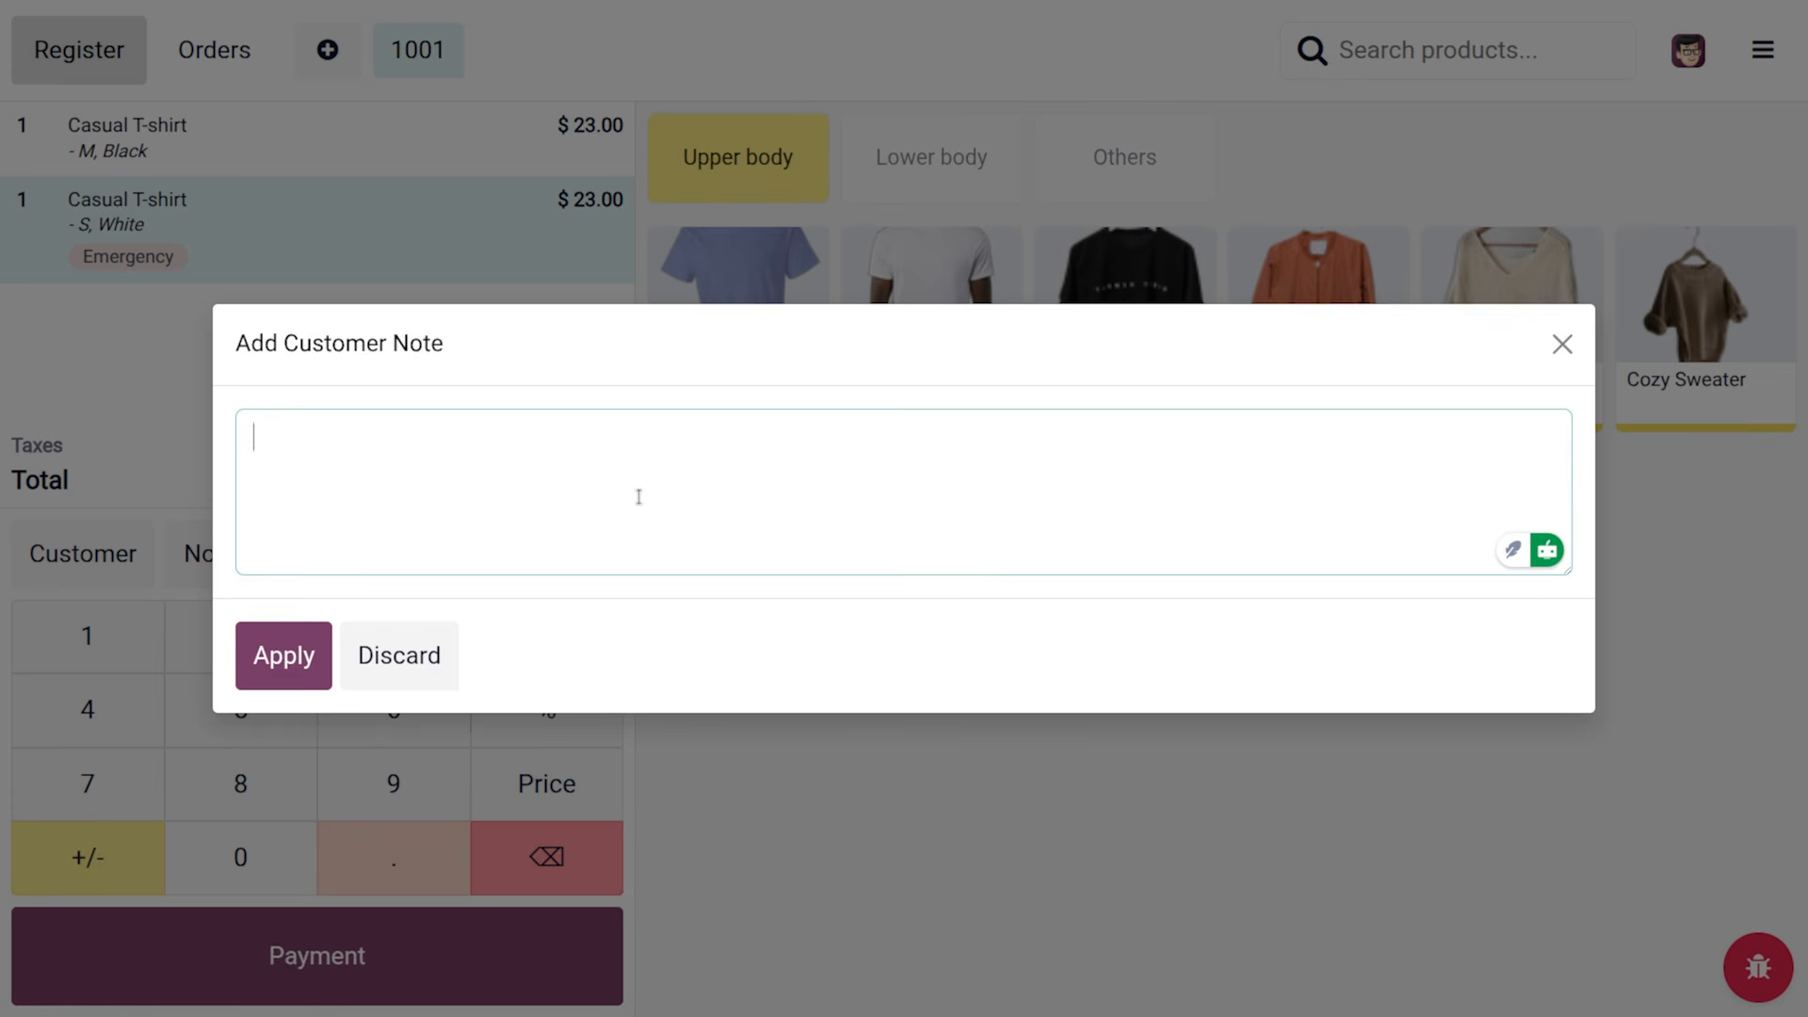
pyautogui.write('PLAI')
pyautogui.press('BackSpace')
pyautogui.press('BackSpace')
pyautogui.press('BackSpace')
pyautogui.write('lani')
pyautogui.press('BackSpace')
pyautogui.press('BackSpace')
pyautogui.write('in tshirt')
pyautogui.click(325, 680)
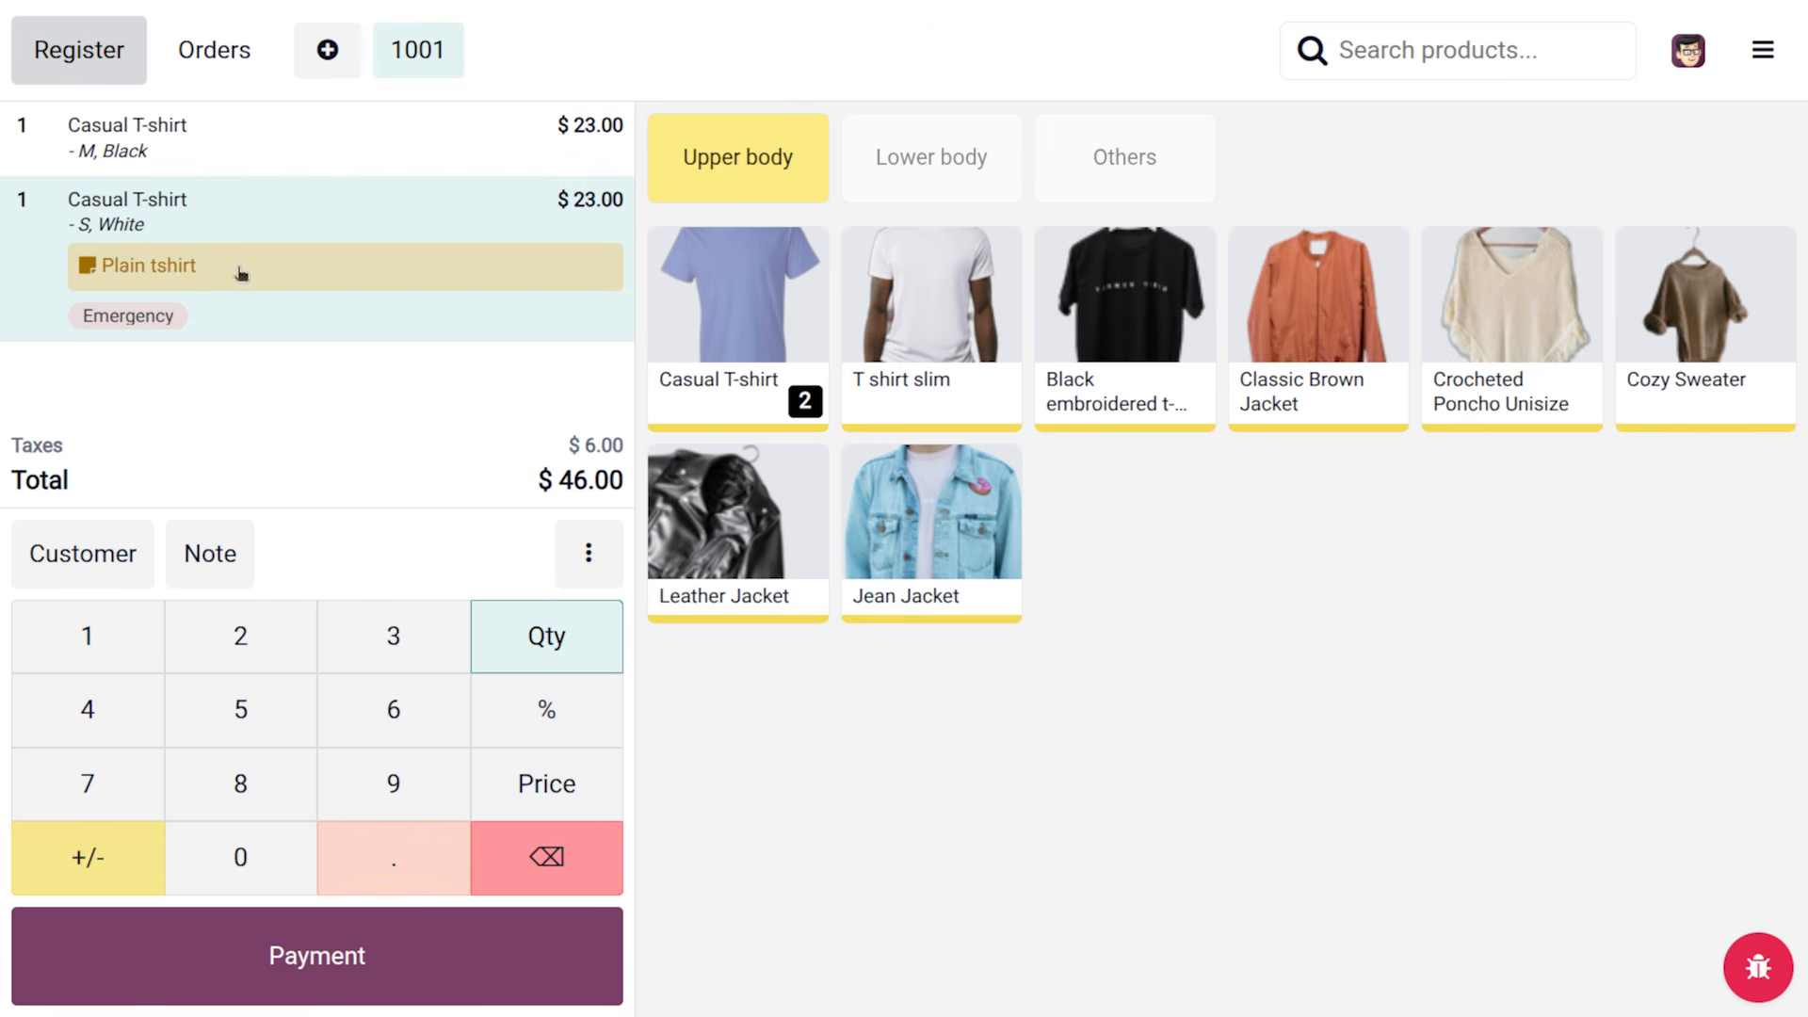
pyautogui.click(93, 560)
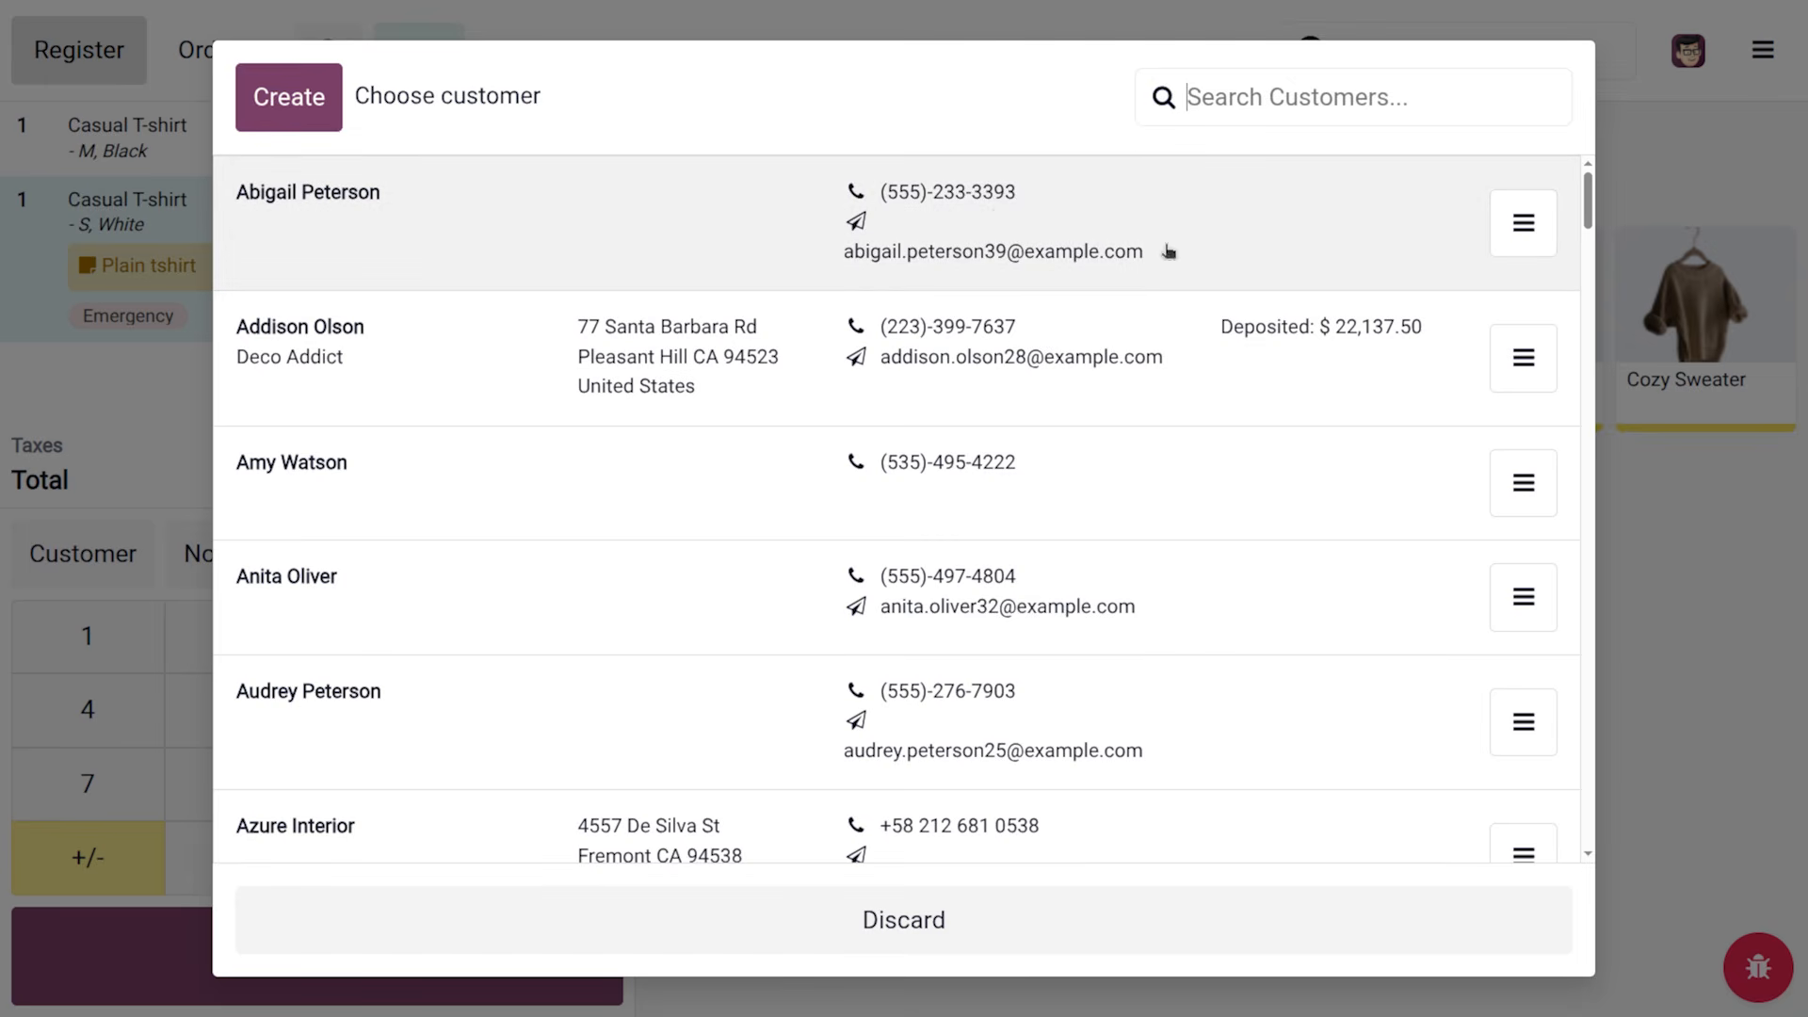
# Assign the first listed customer to order 1001 and go to payment for $46.00
pyautogui.click(813, 275)
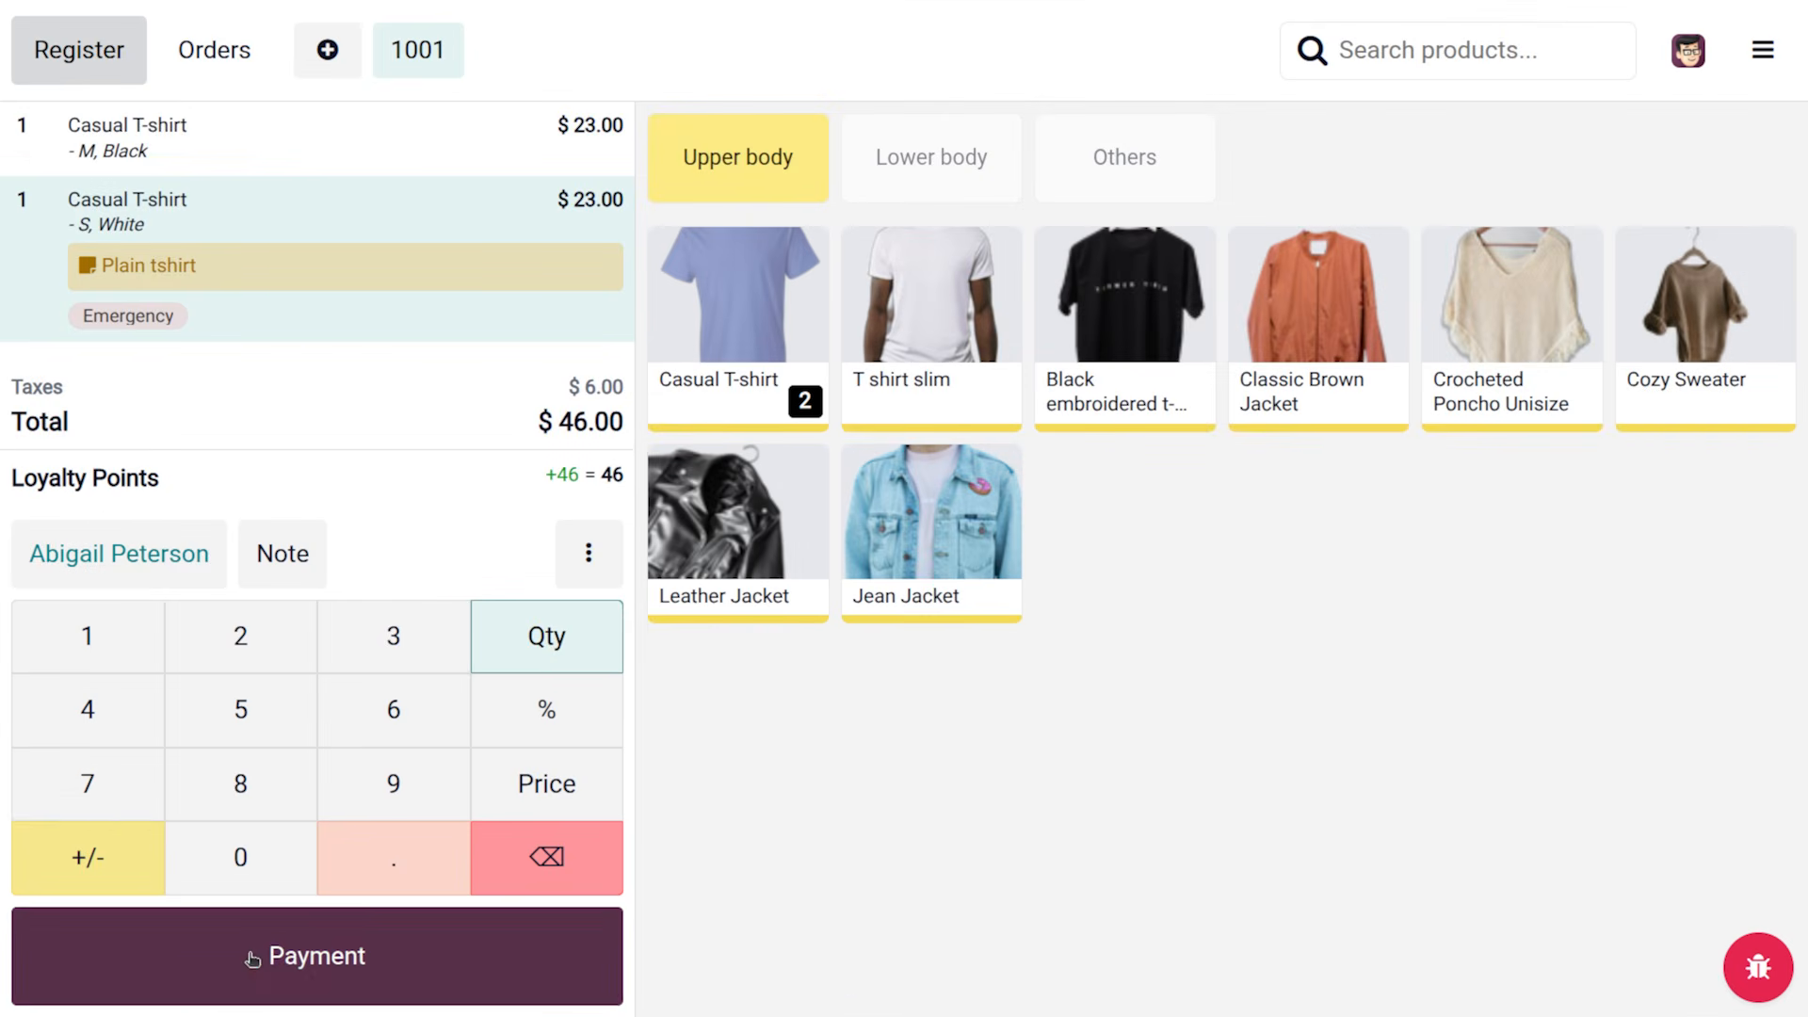
pyautogui.click(214, 980)
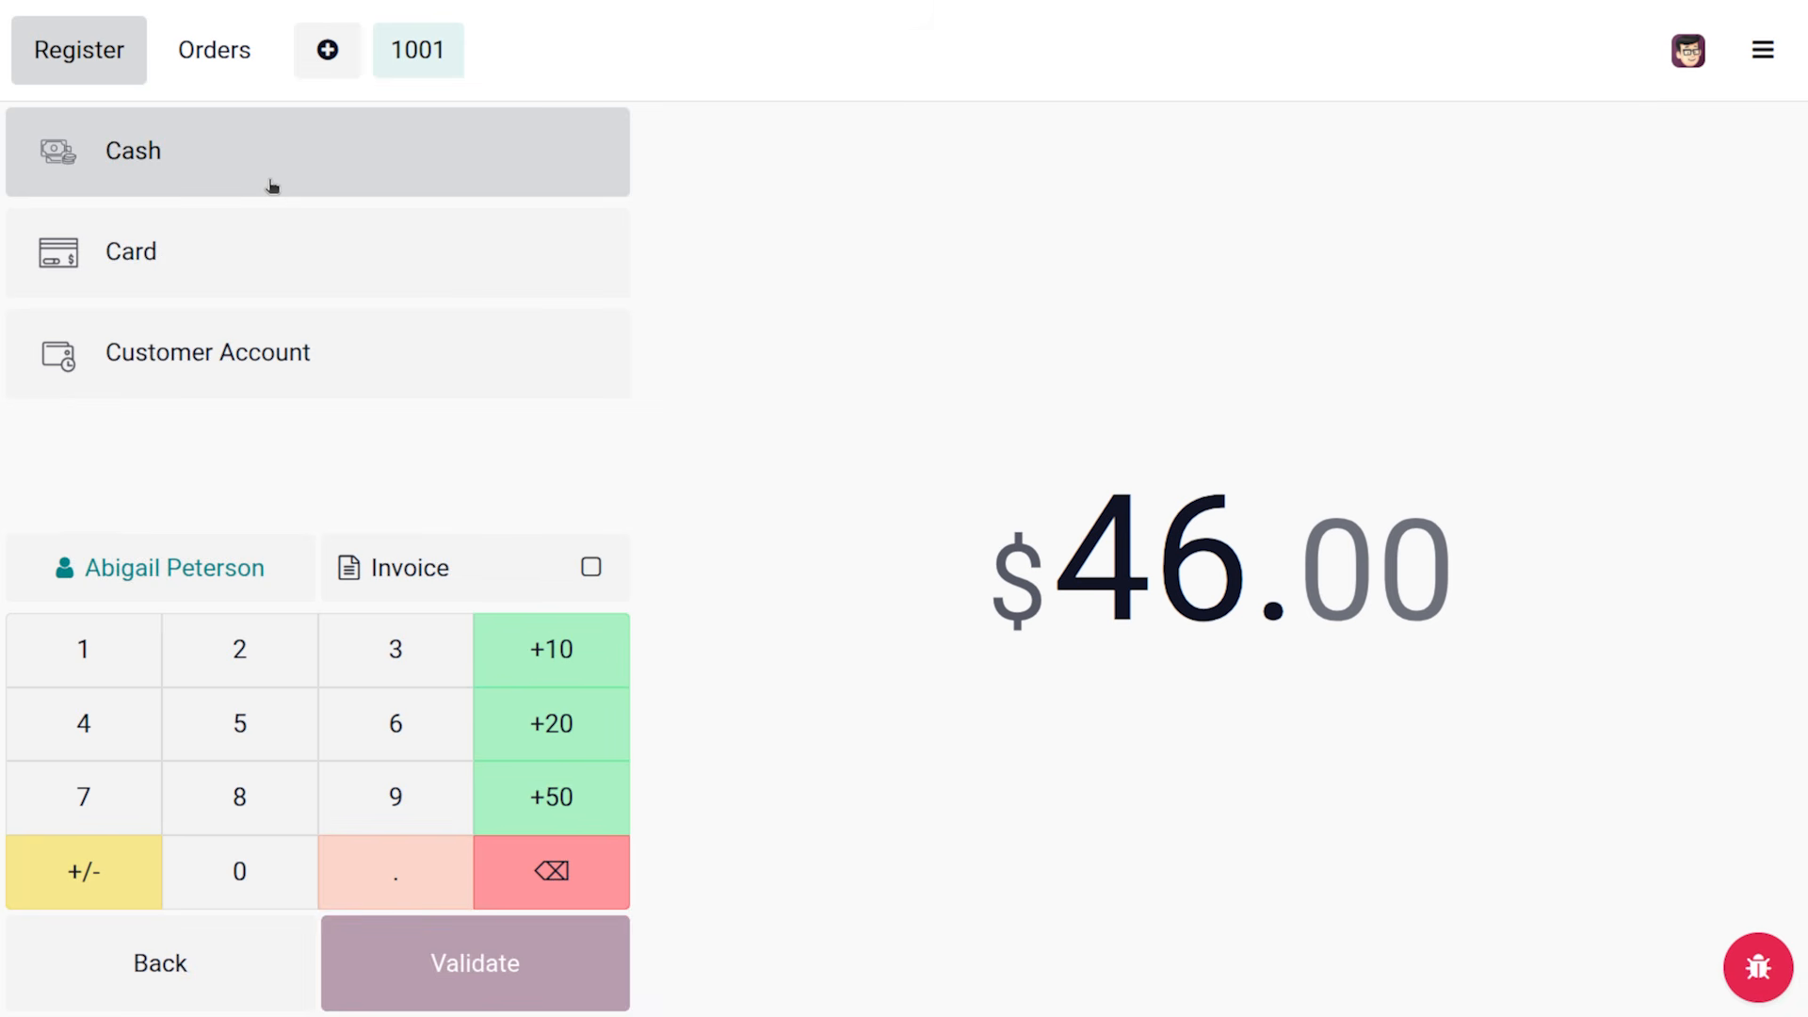
# Pay the full $46.00 by Card, tick Invoice, and validate the sale
pyautogui.click(235, 249)
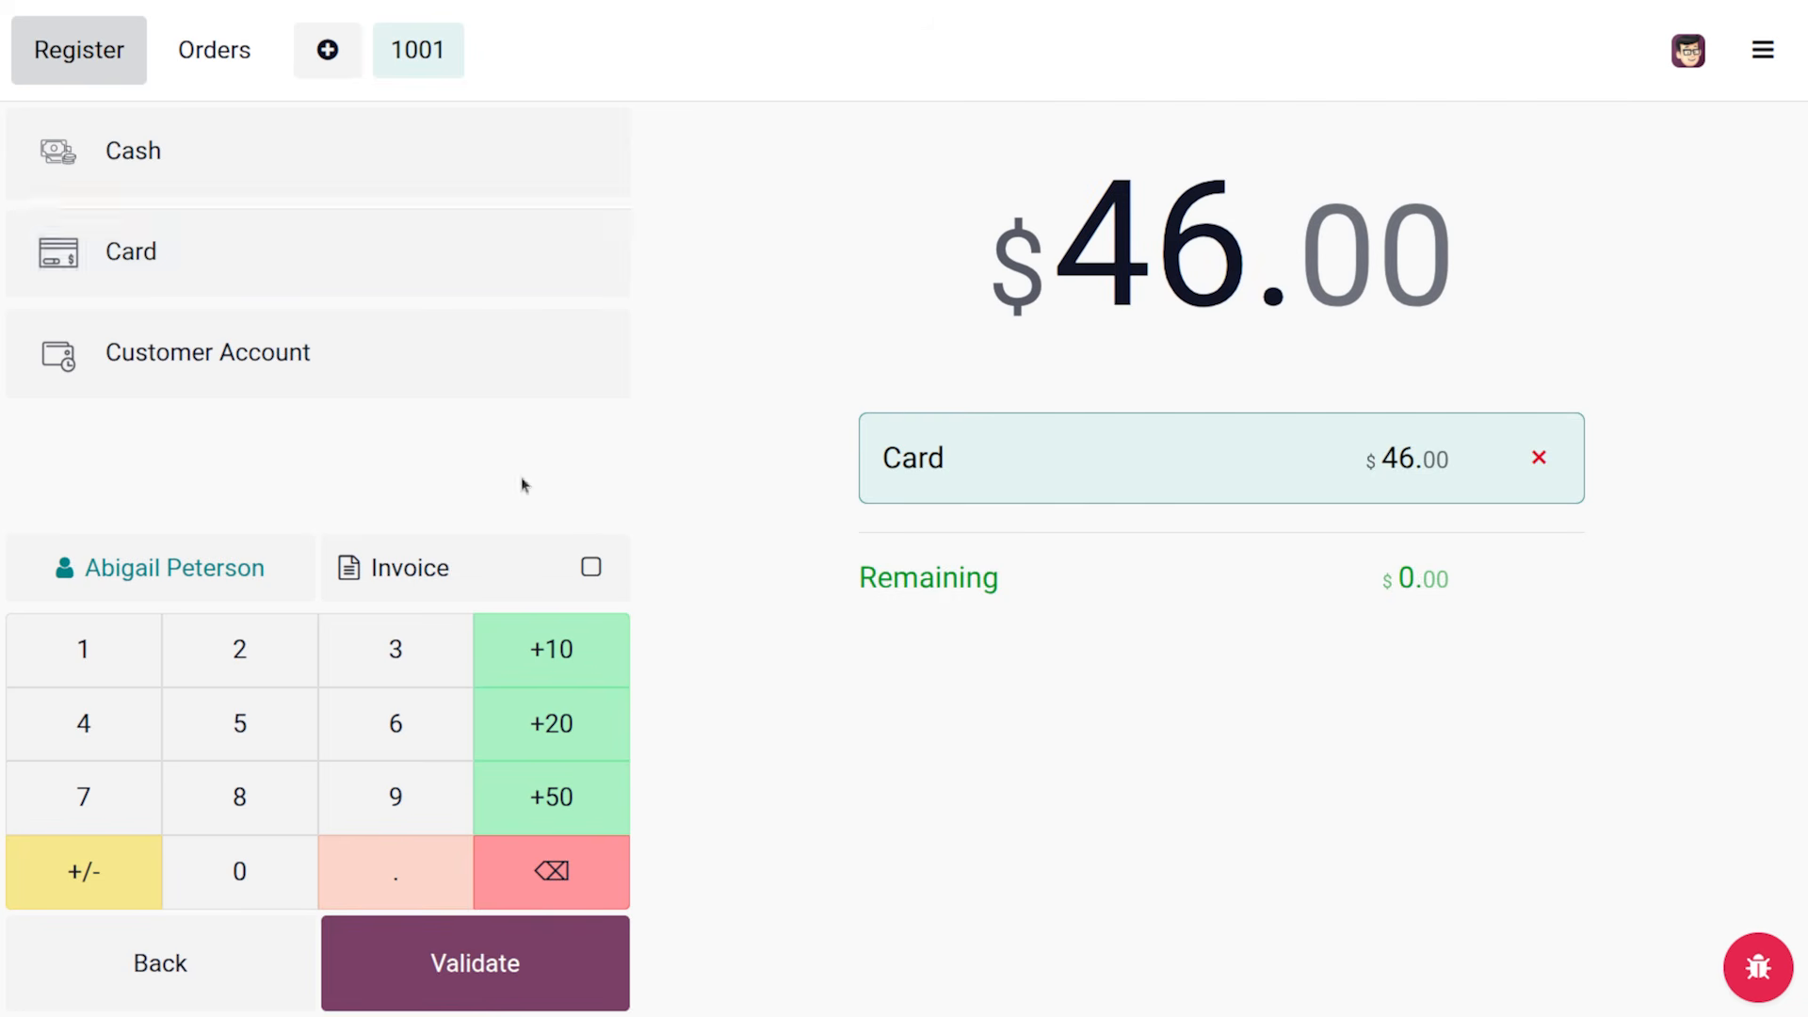
pyautogui.click(589, 568)
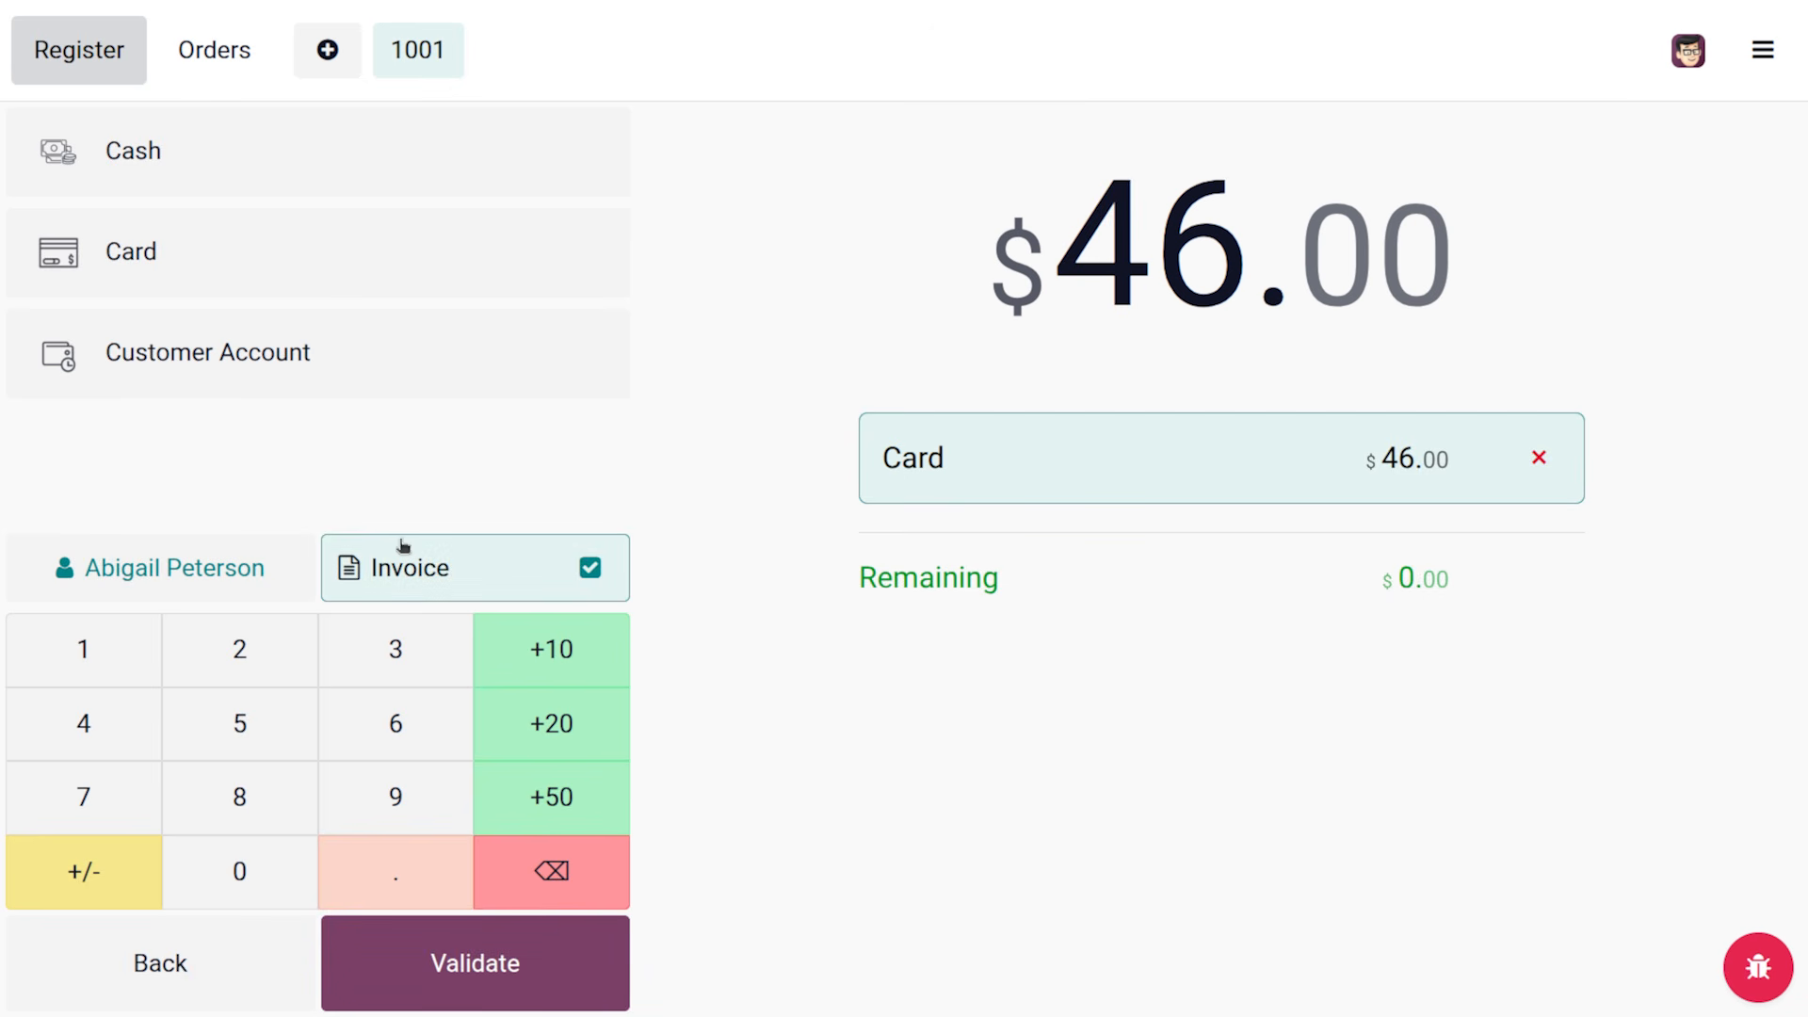
pyautogui.click(471, 965)
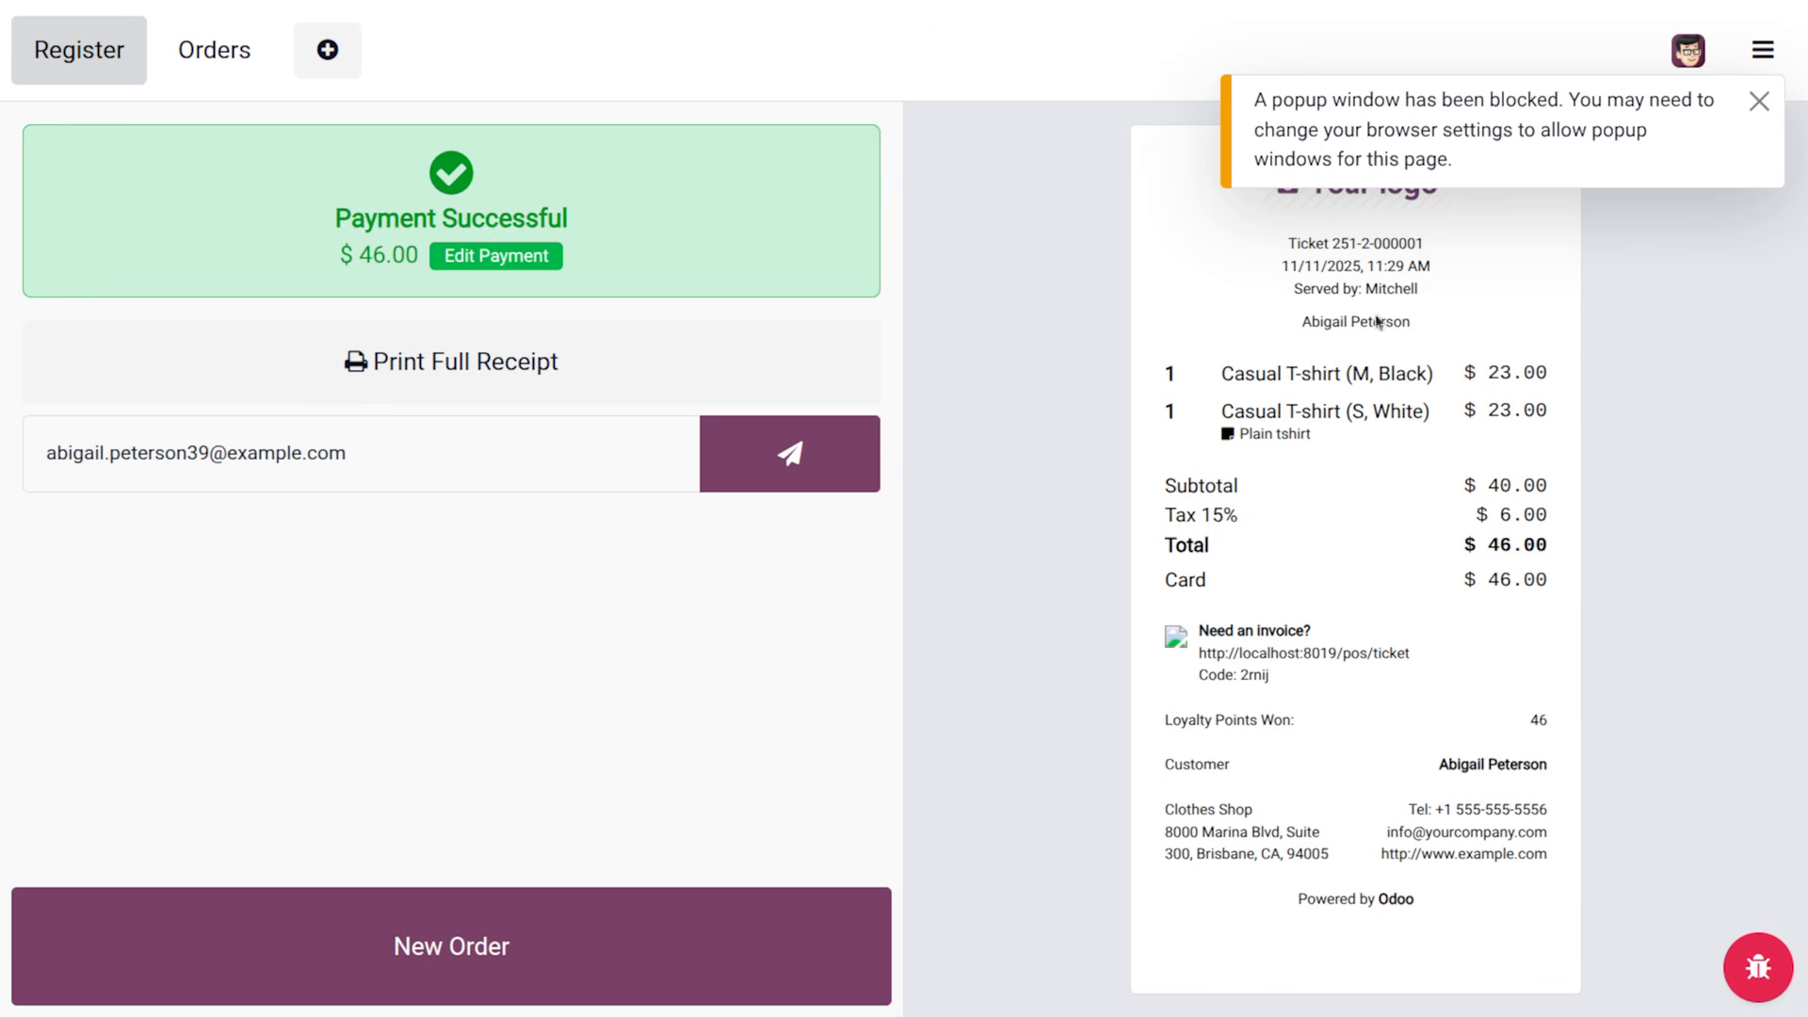
# Dismiss the blocked-popup warning and leave the register for the Point of Sale backend
pyautogui.click(1759, 101)
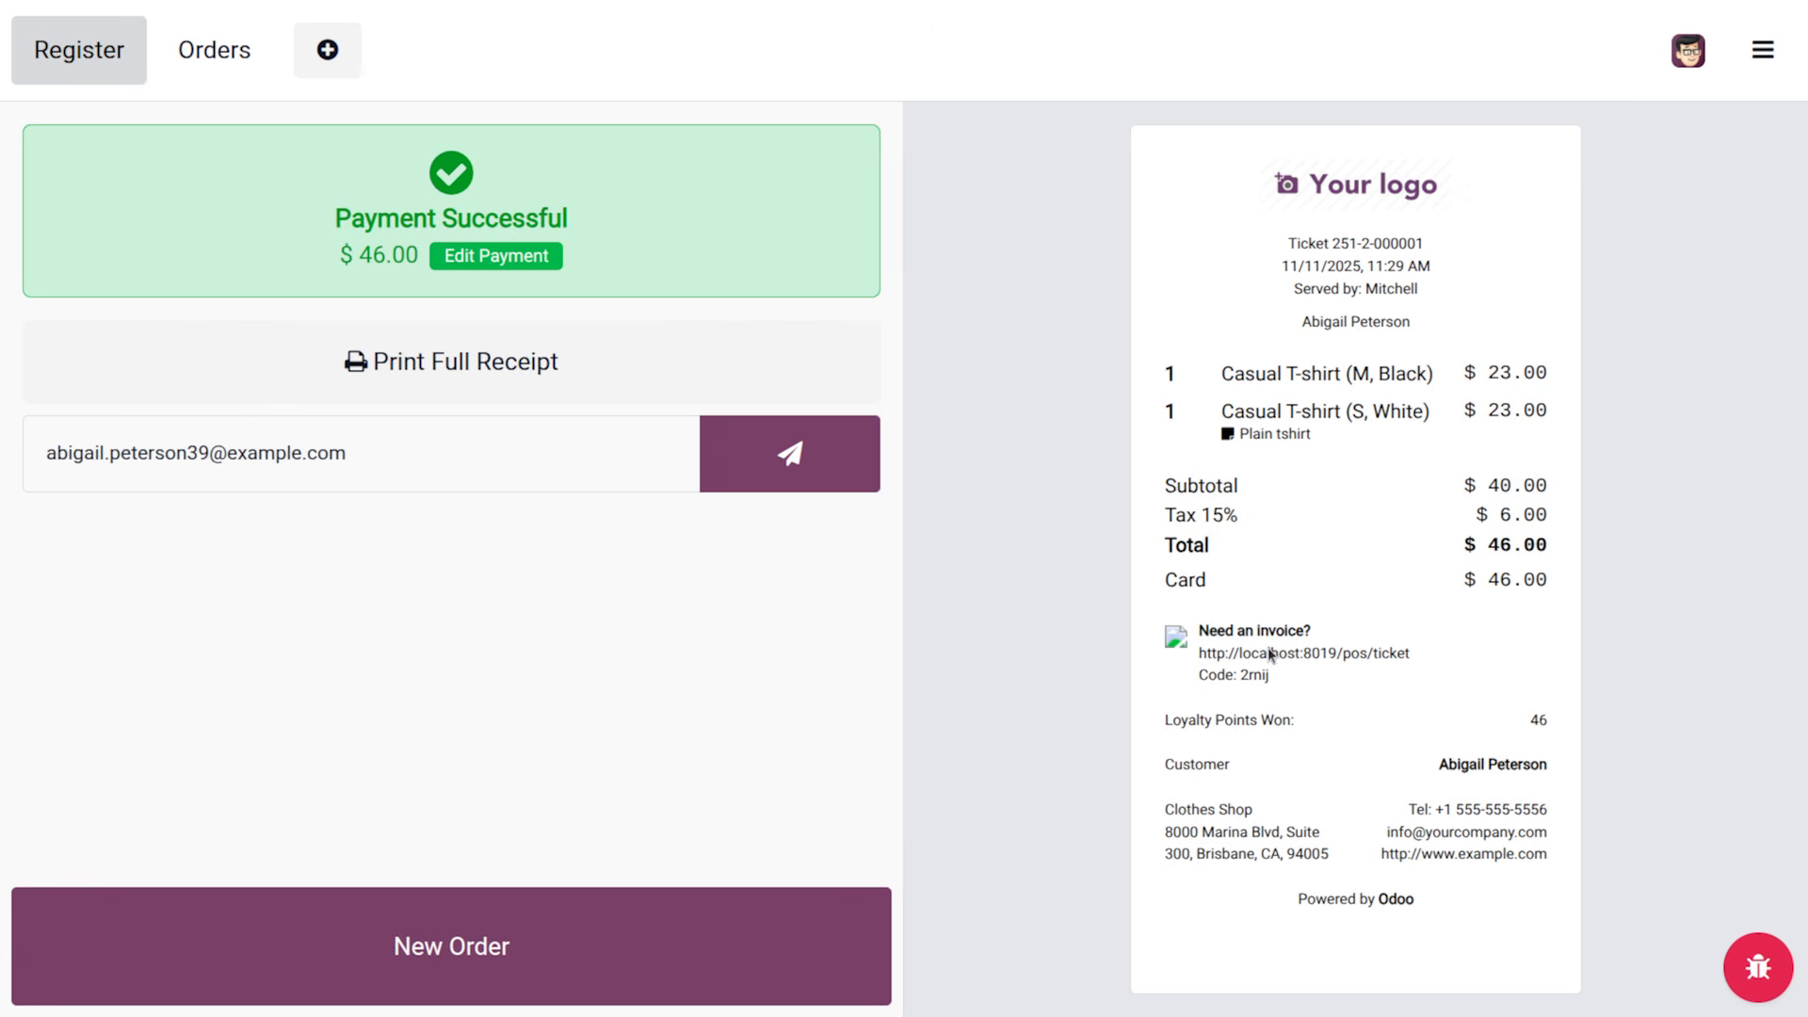
pyautogui.click(1776, 70)
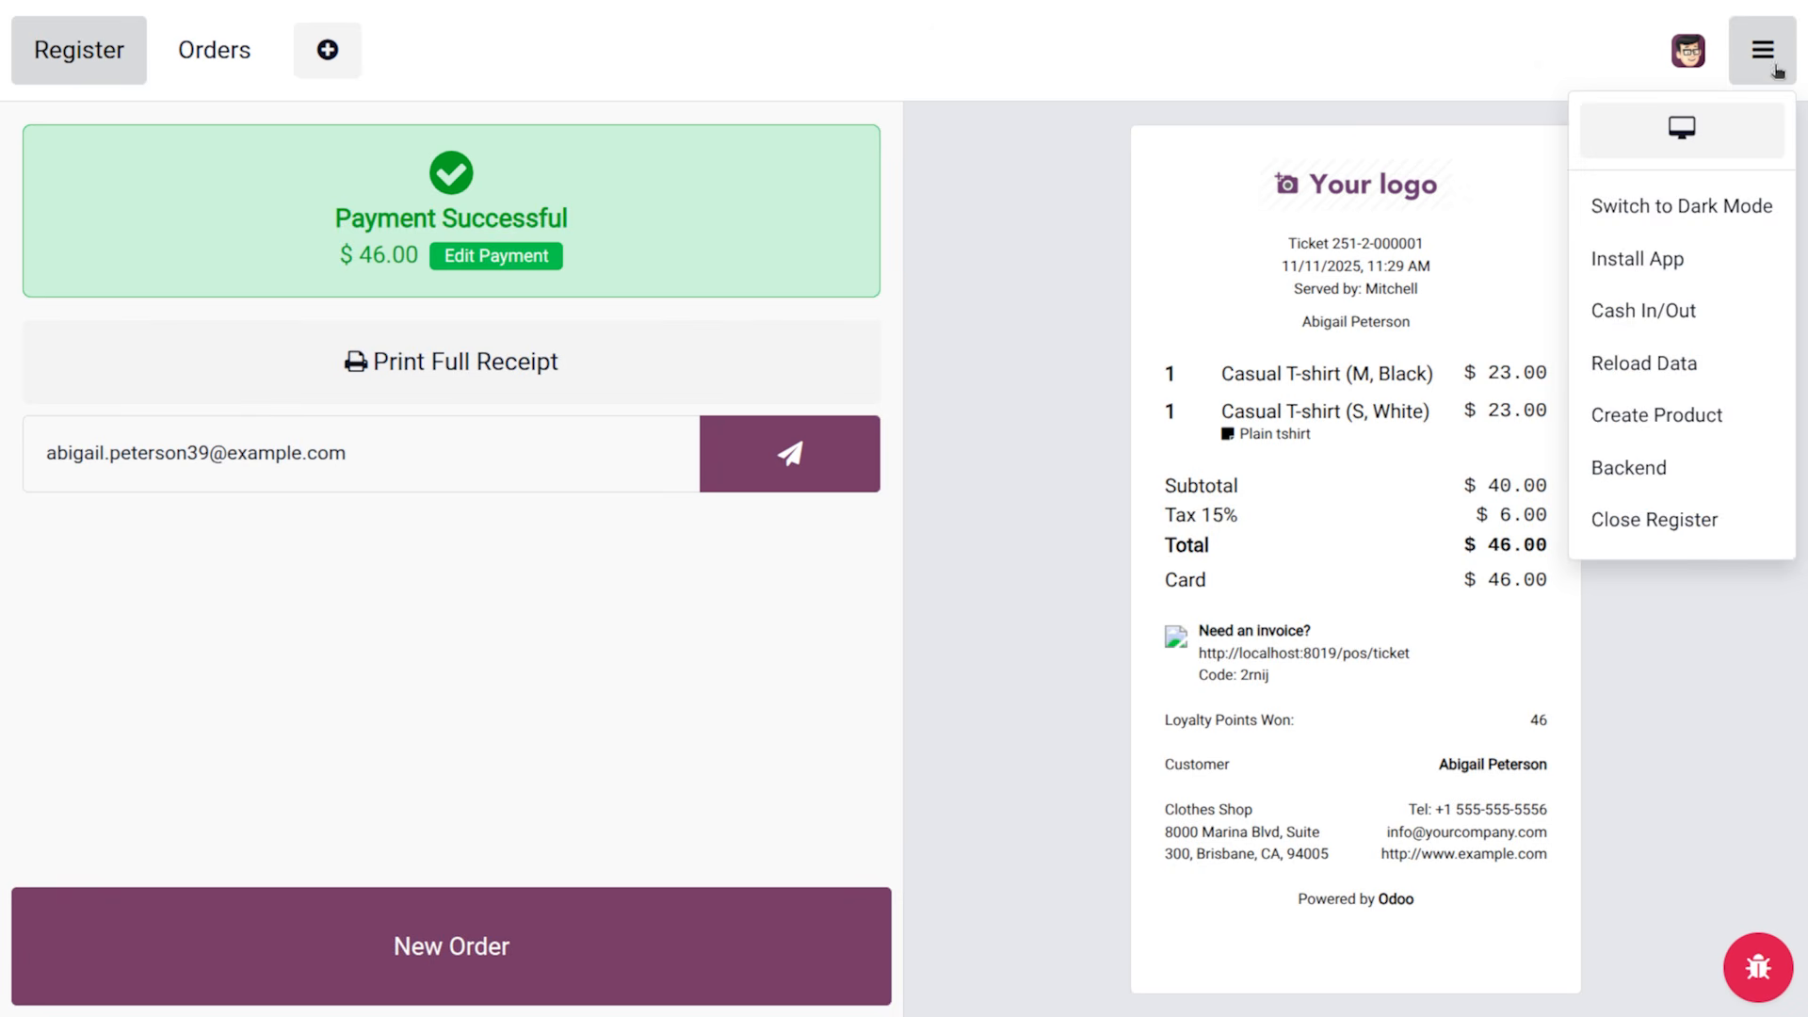
pyautogui.click(1682, 474)
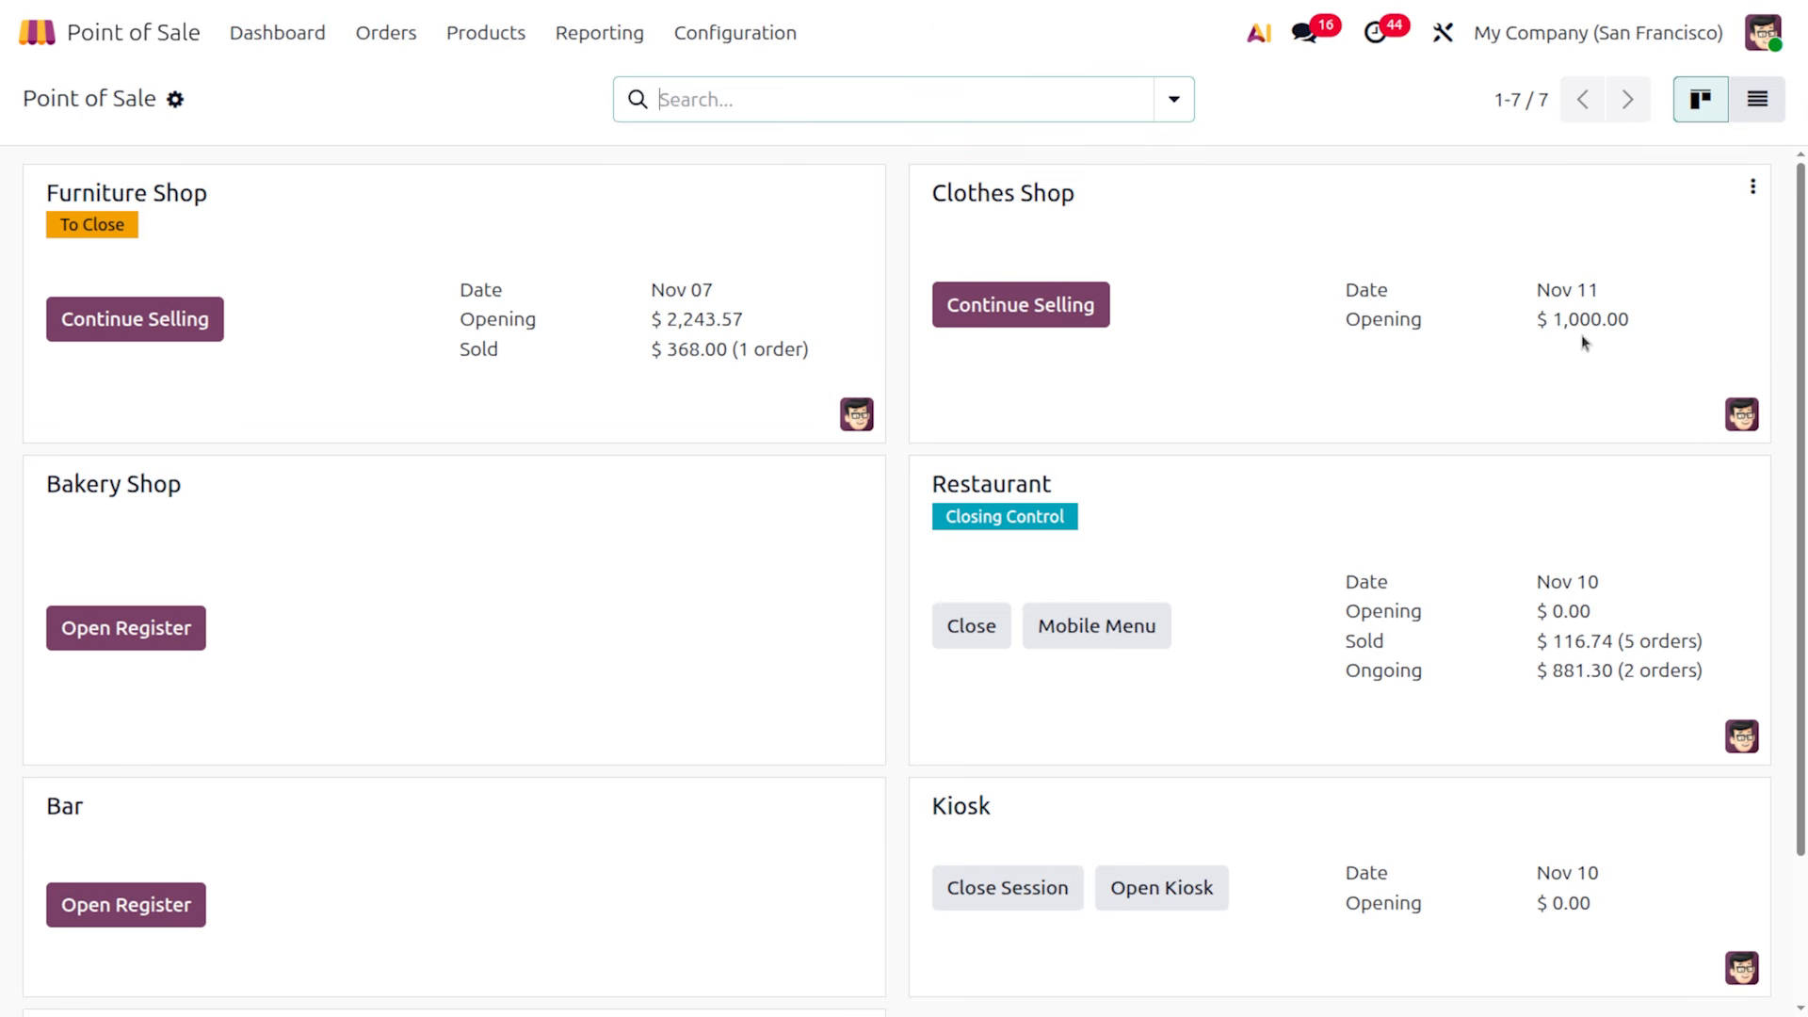
# Edit the Clothes Shop from its ⋮ menu and go to its full Point of Sale settings page
pyautogui.click(1753, 190)
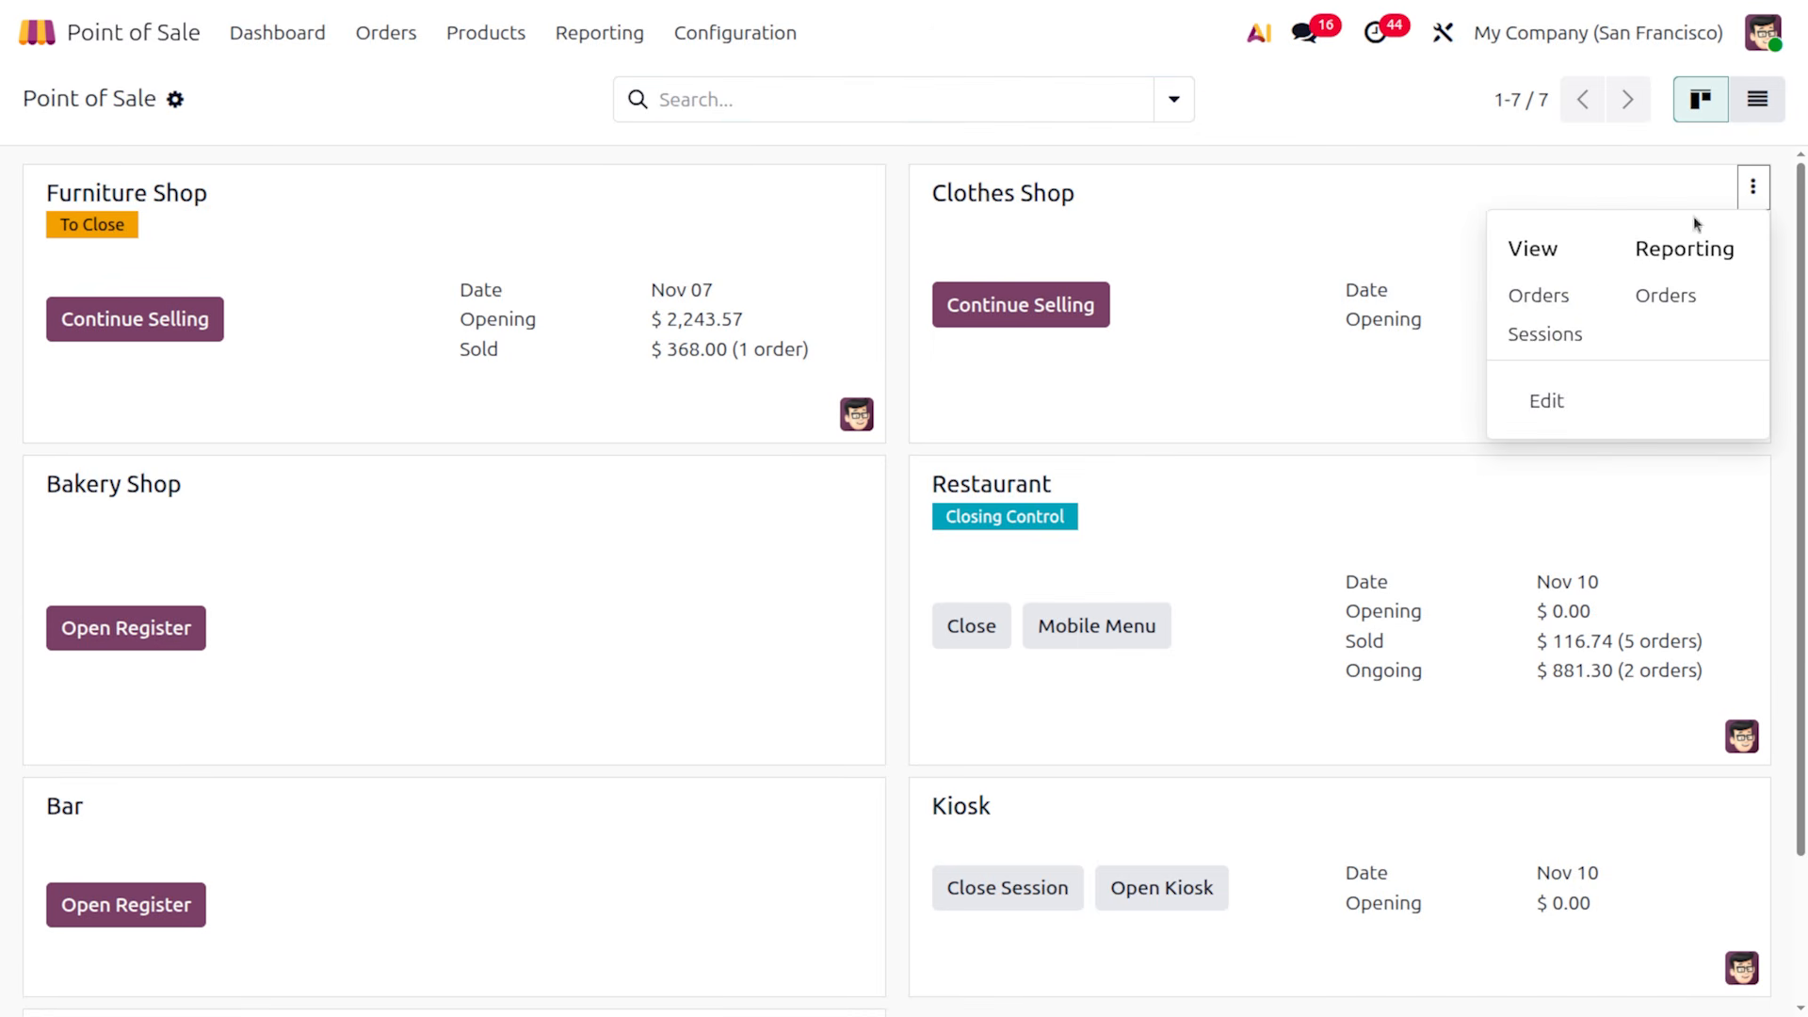
pyautogui.click(1571, 402)
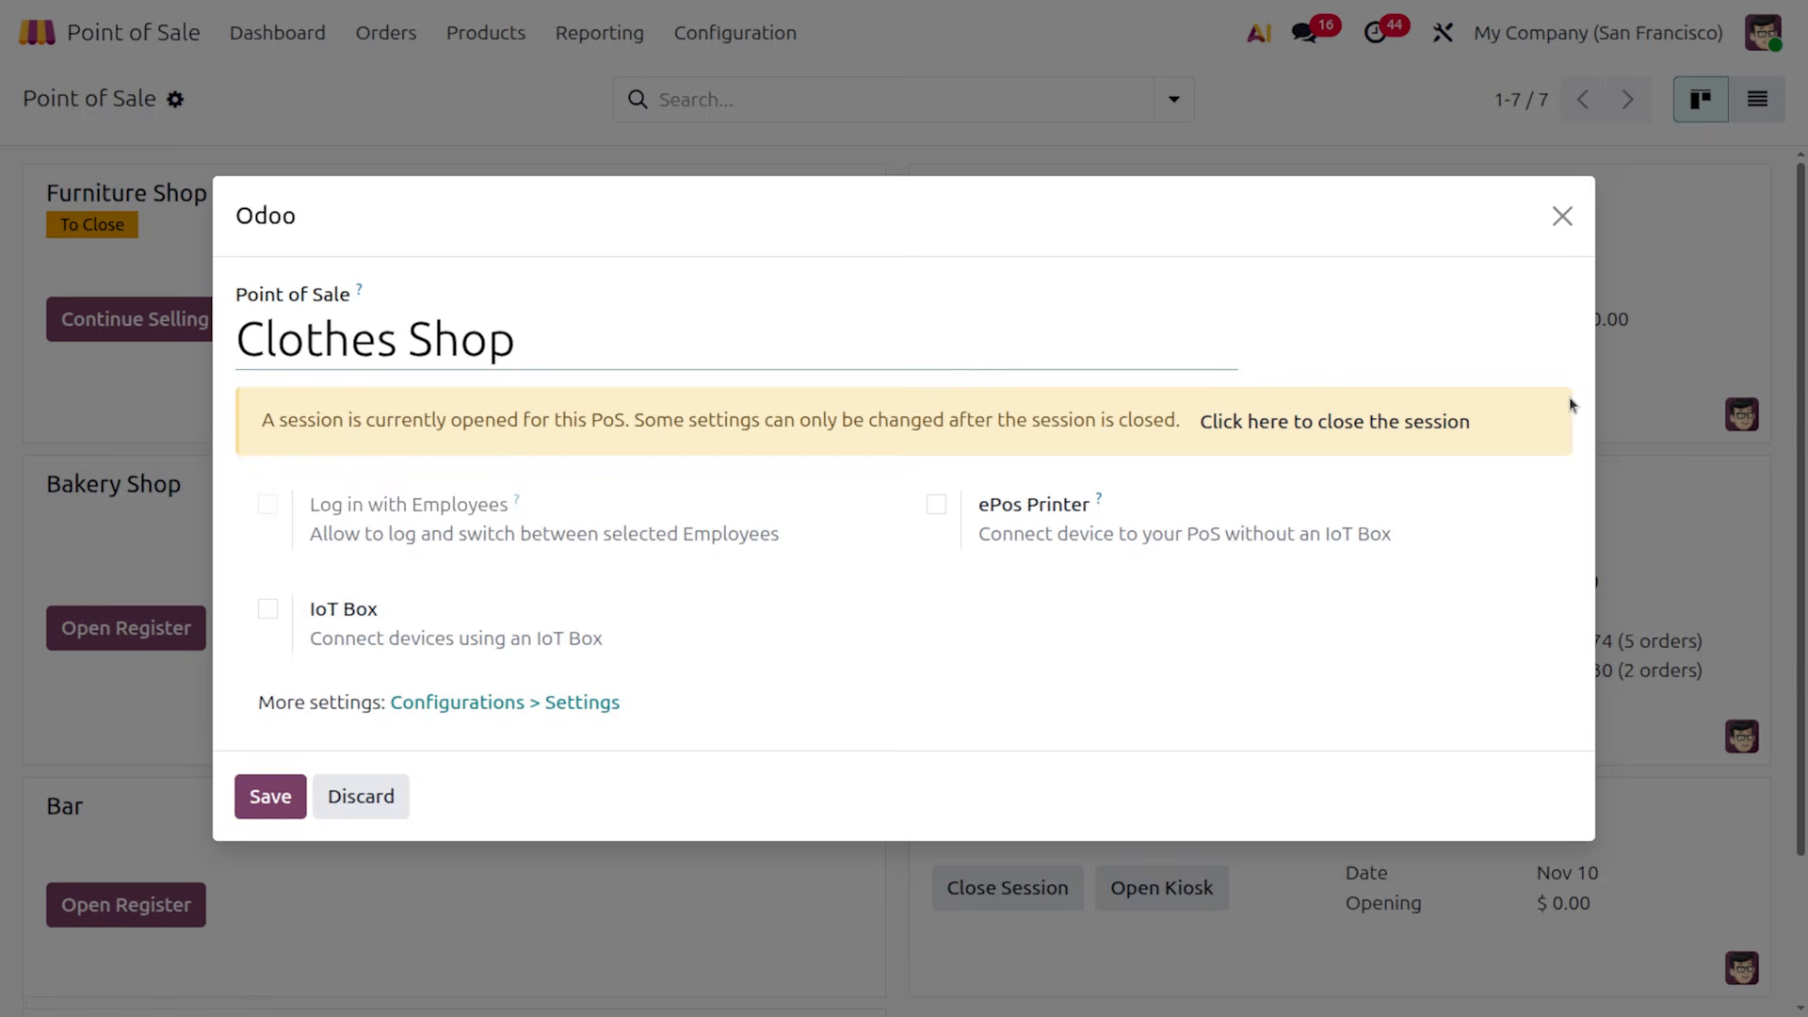
pyautogui.click(269, 506)
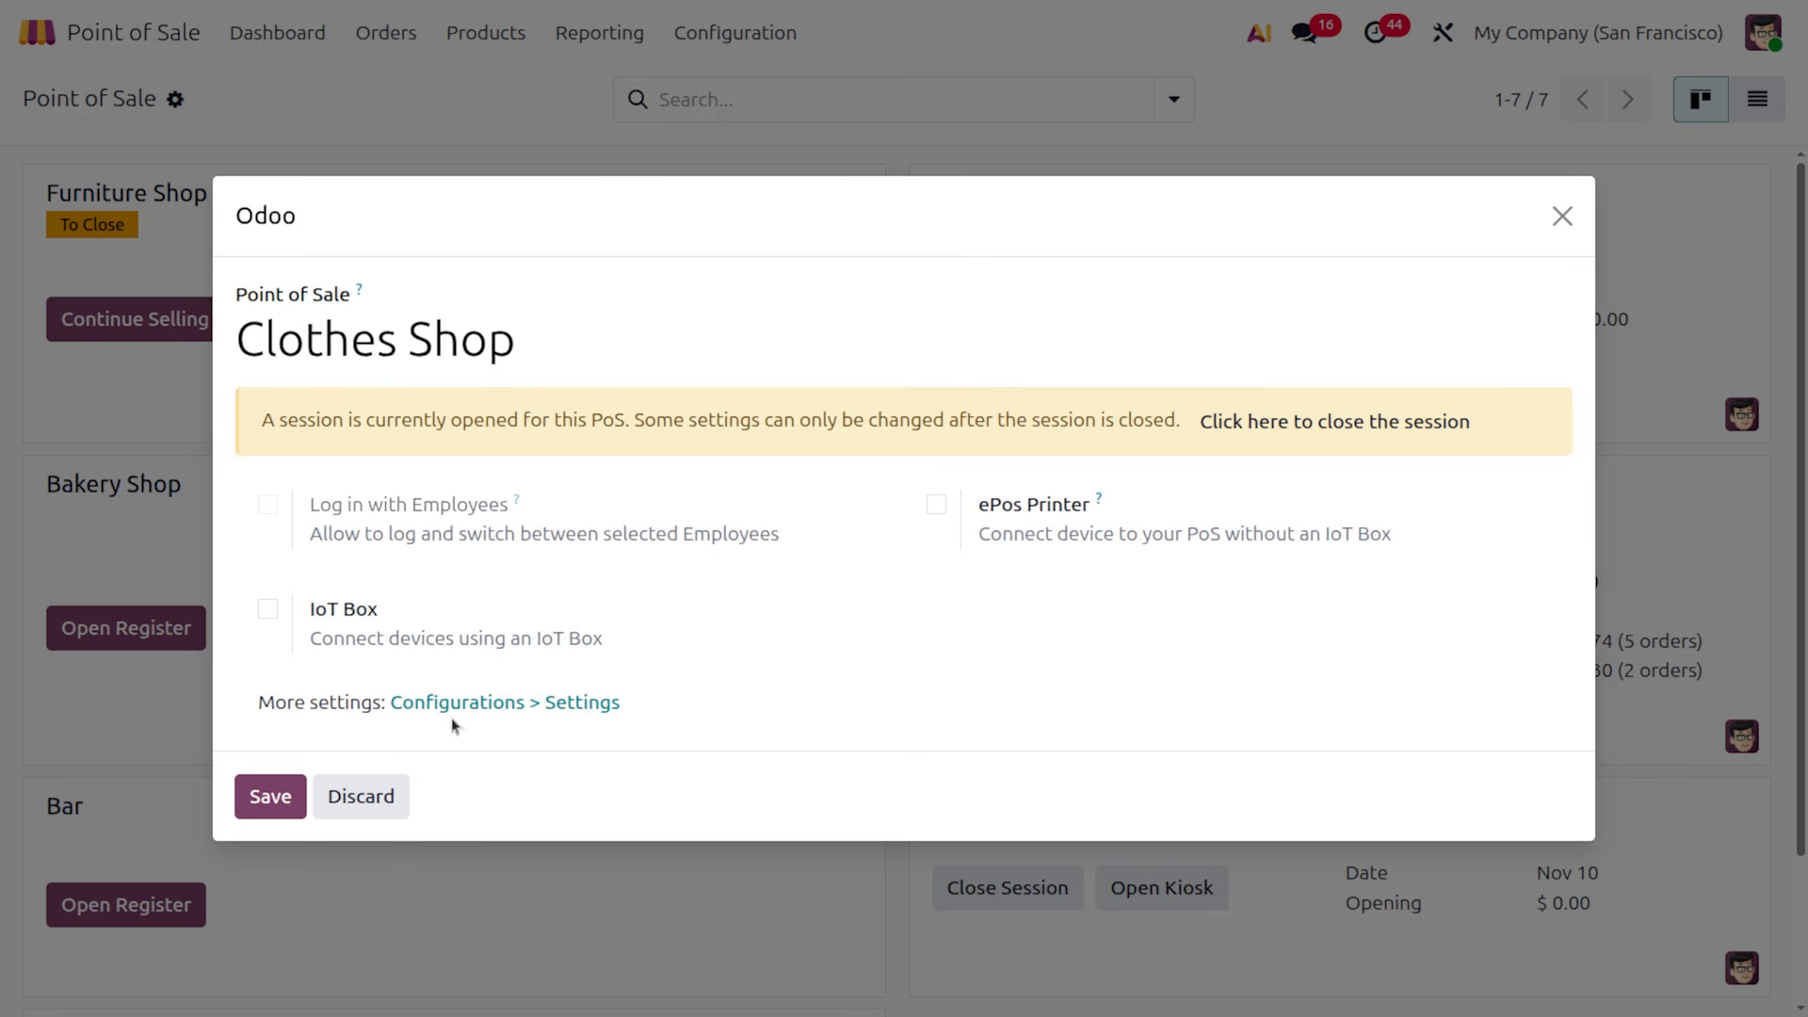
pyautogui.click(572, 703)
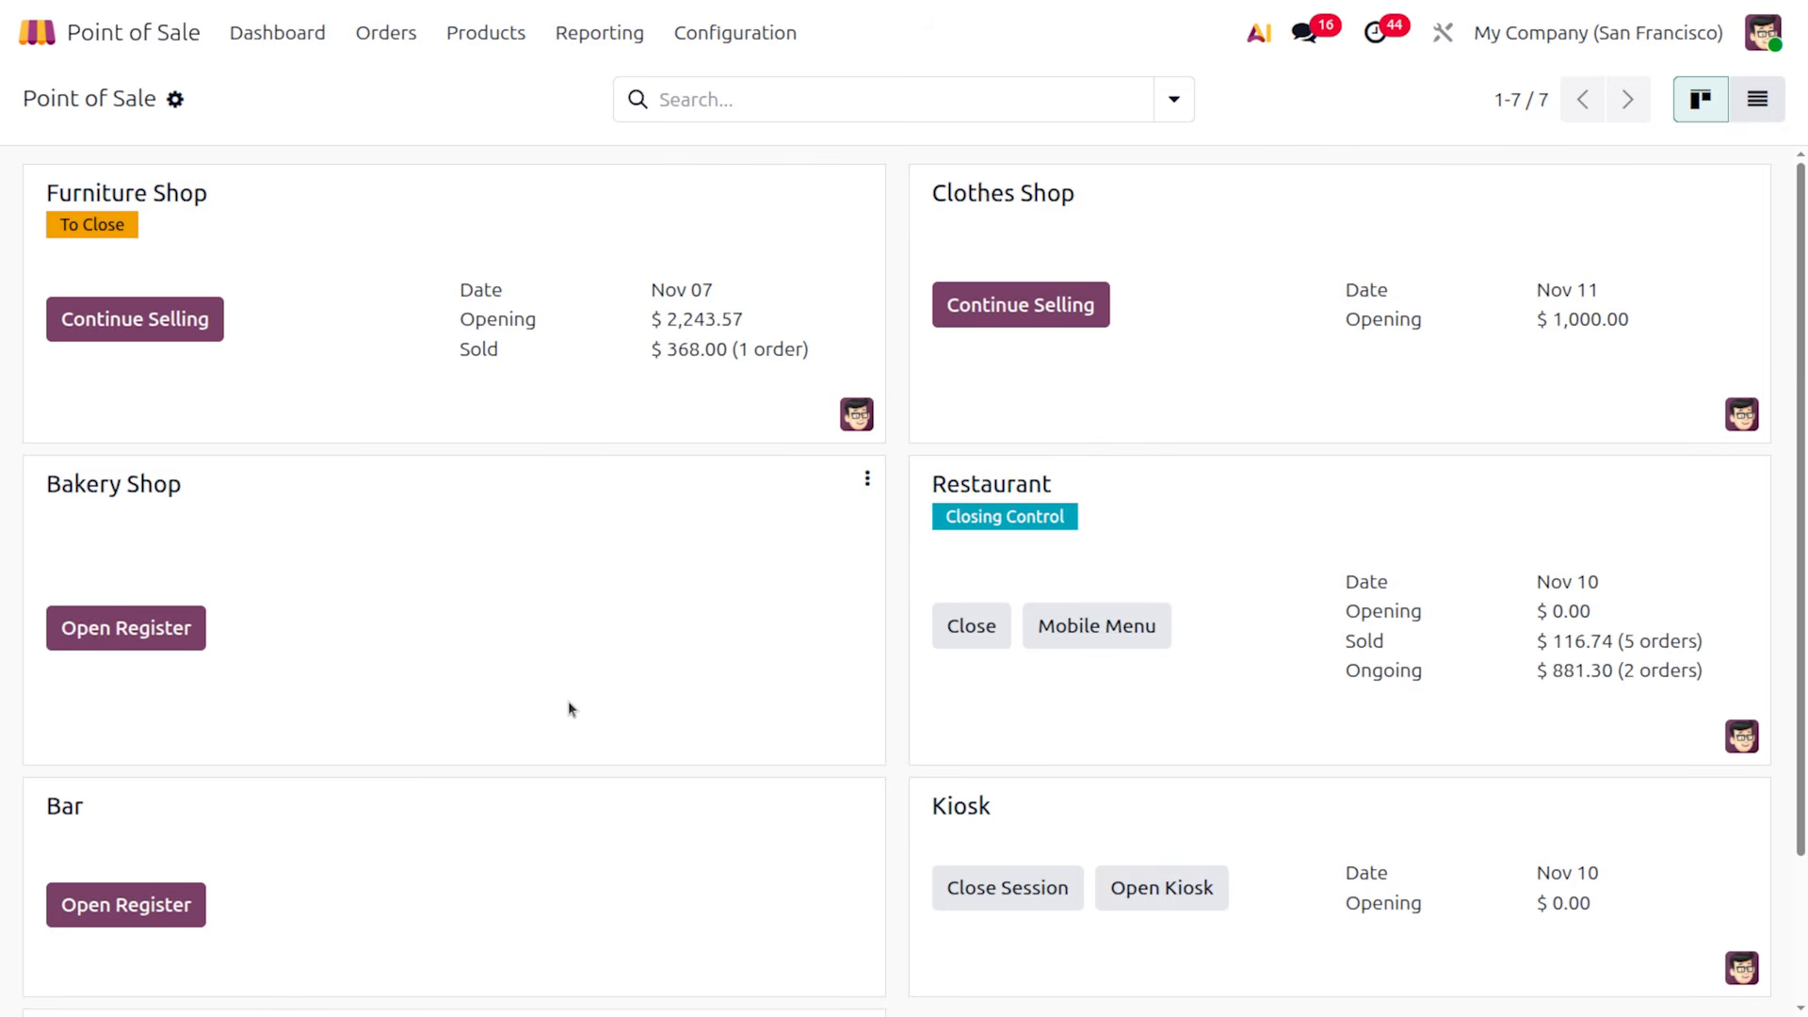
pyautogui.scroll(-5, 774, 709)
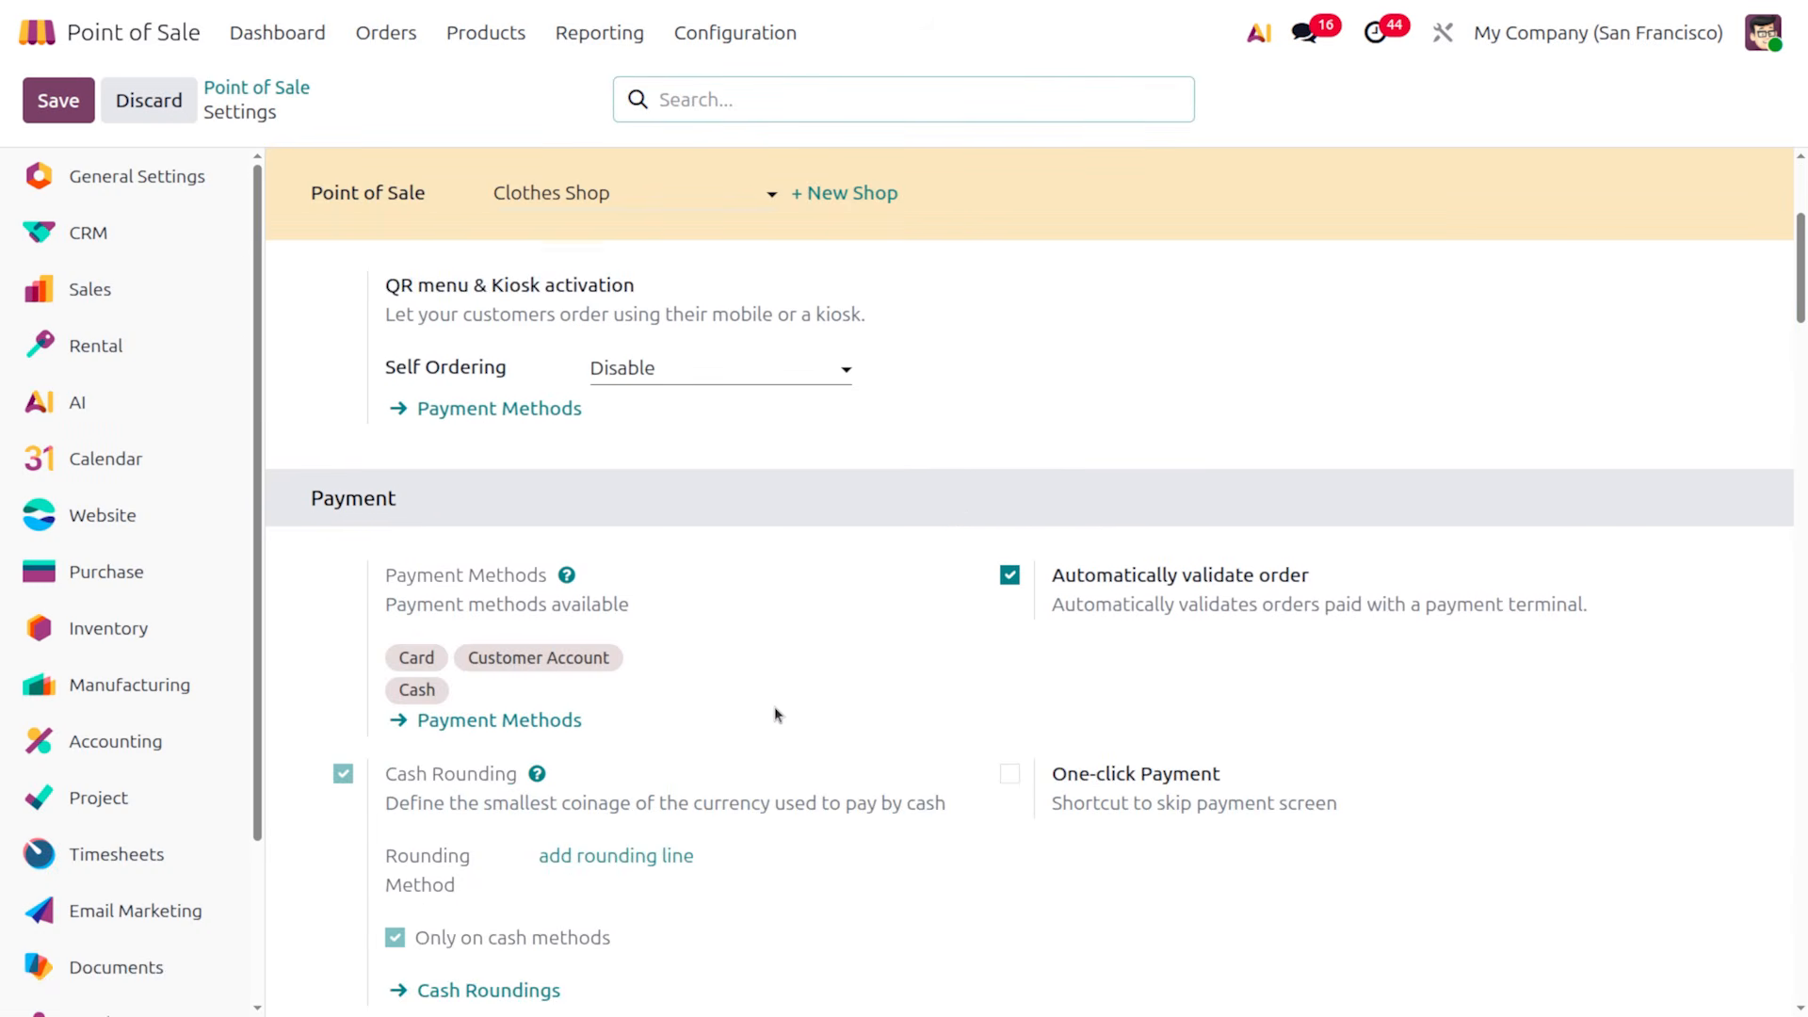
pyautogui.scroll(5, 774, 708)
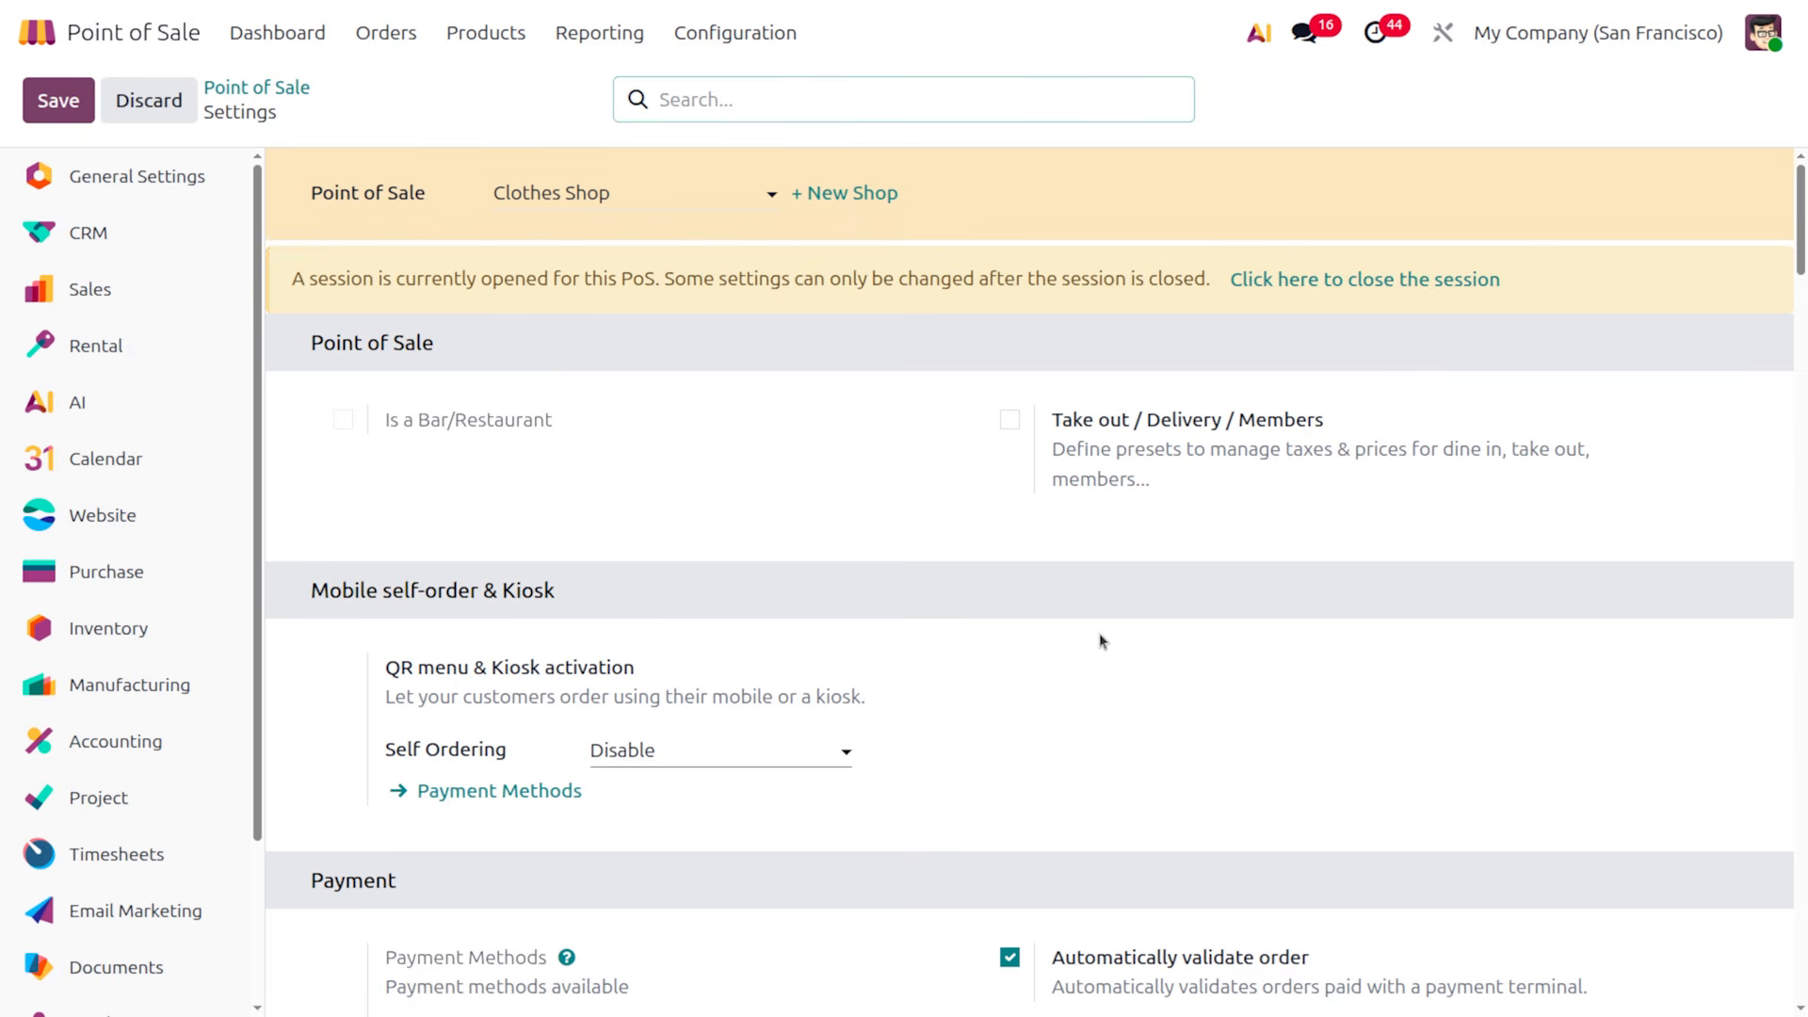
# Begin closing the Clothes Shop session and choose Close Register from the POS menu
pyautogui.click(1405, 284)
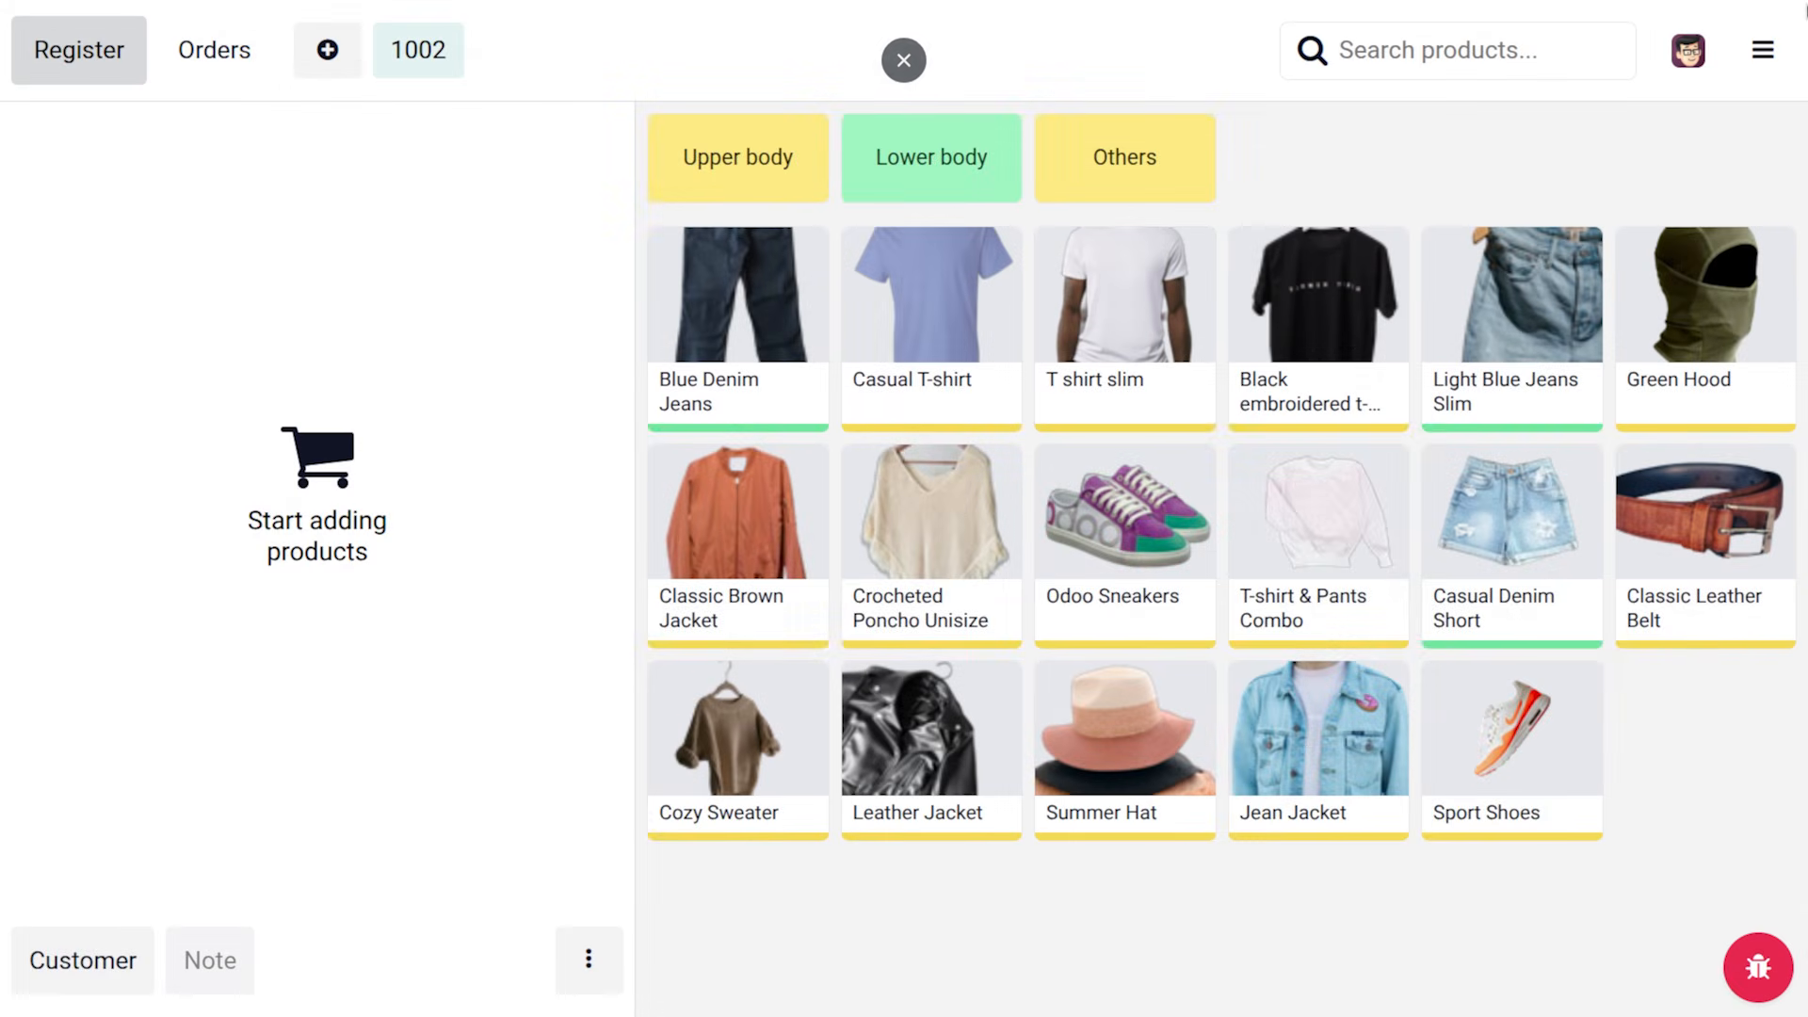
pyautogui.click(1760, 77)
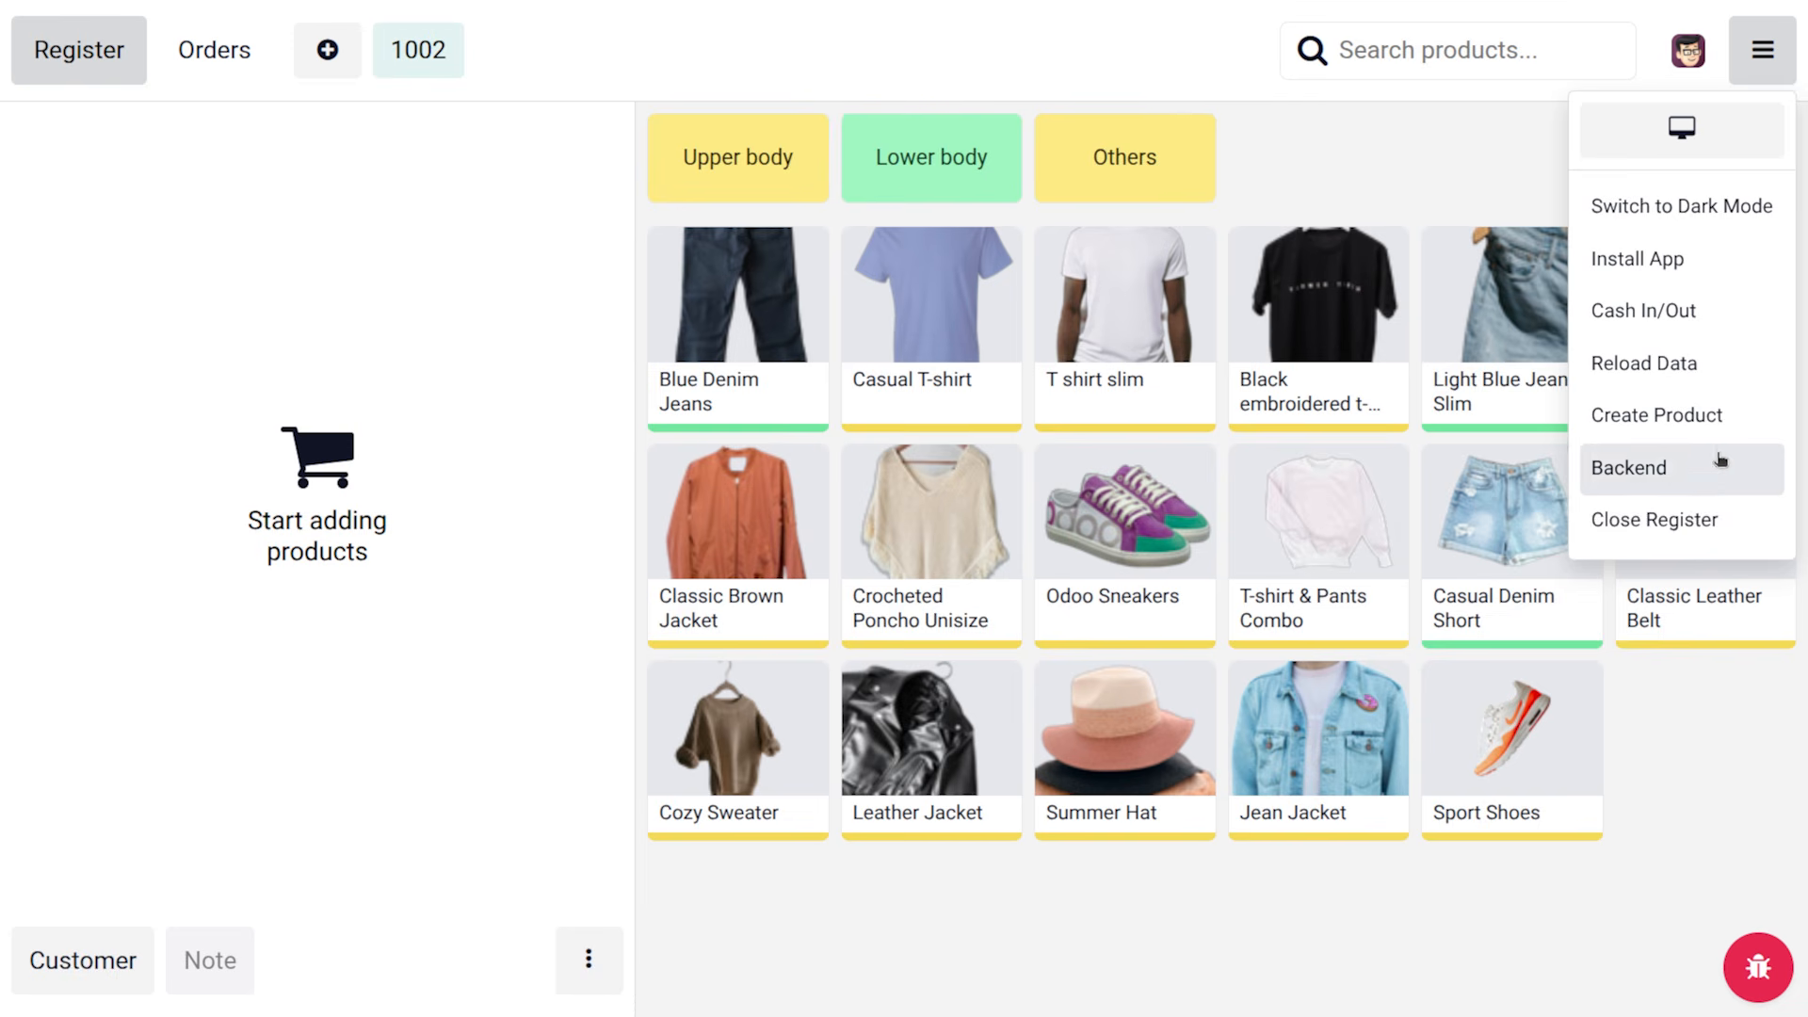
pyautogui.click(1727, 521)
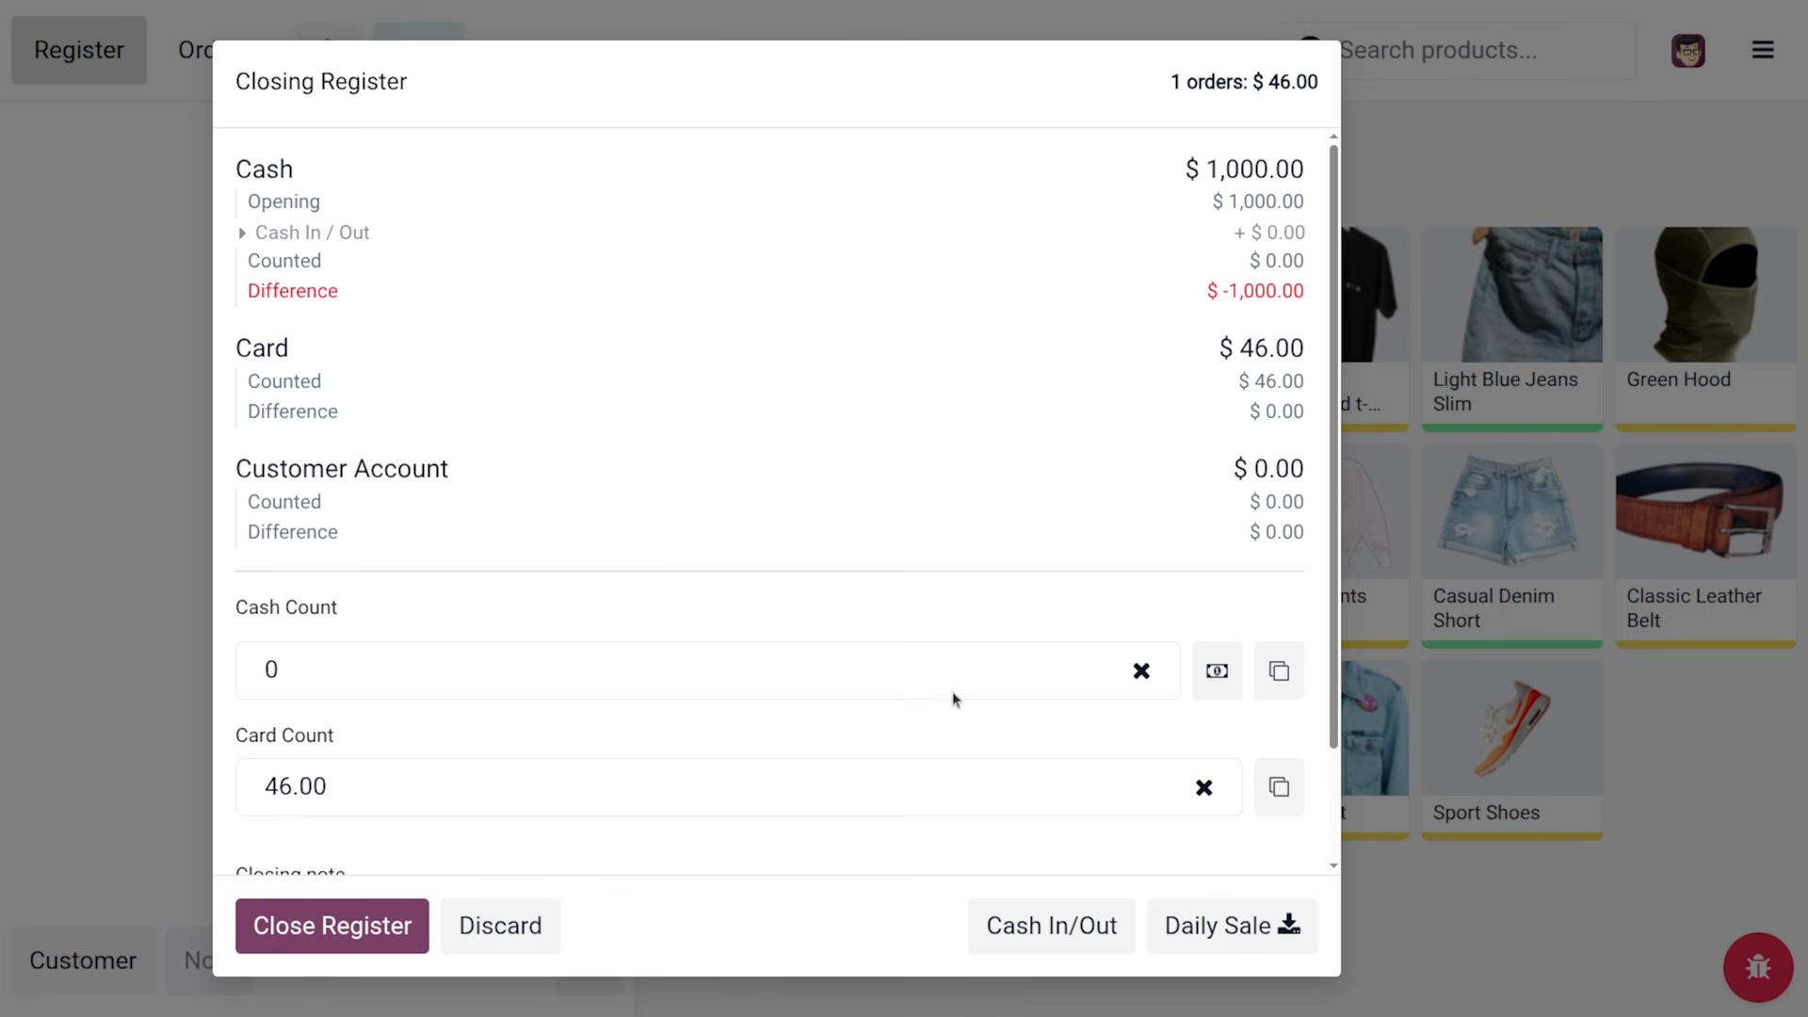
# Add a Cash In entry of 46 with a reason naming the customer's $46 order
pyautogui.scroll(-2, 844, 744)
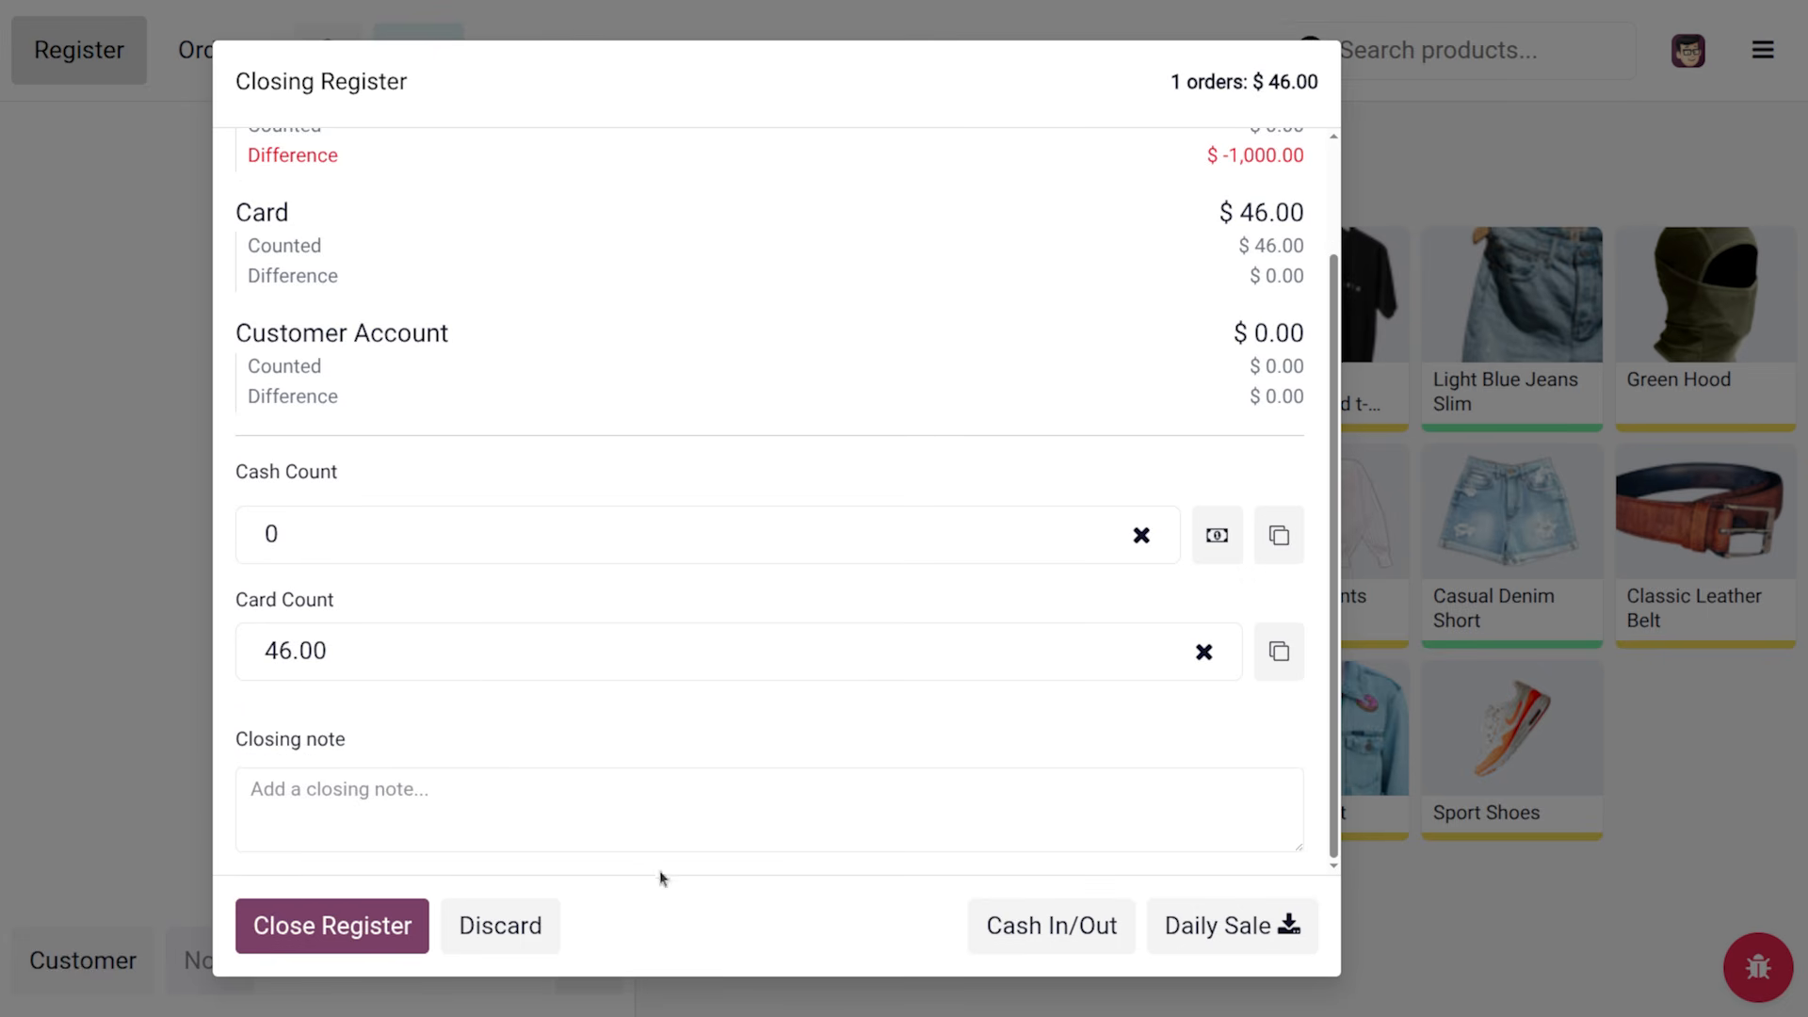
pyautogui.click(1057, 916)
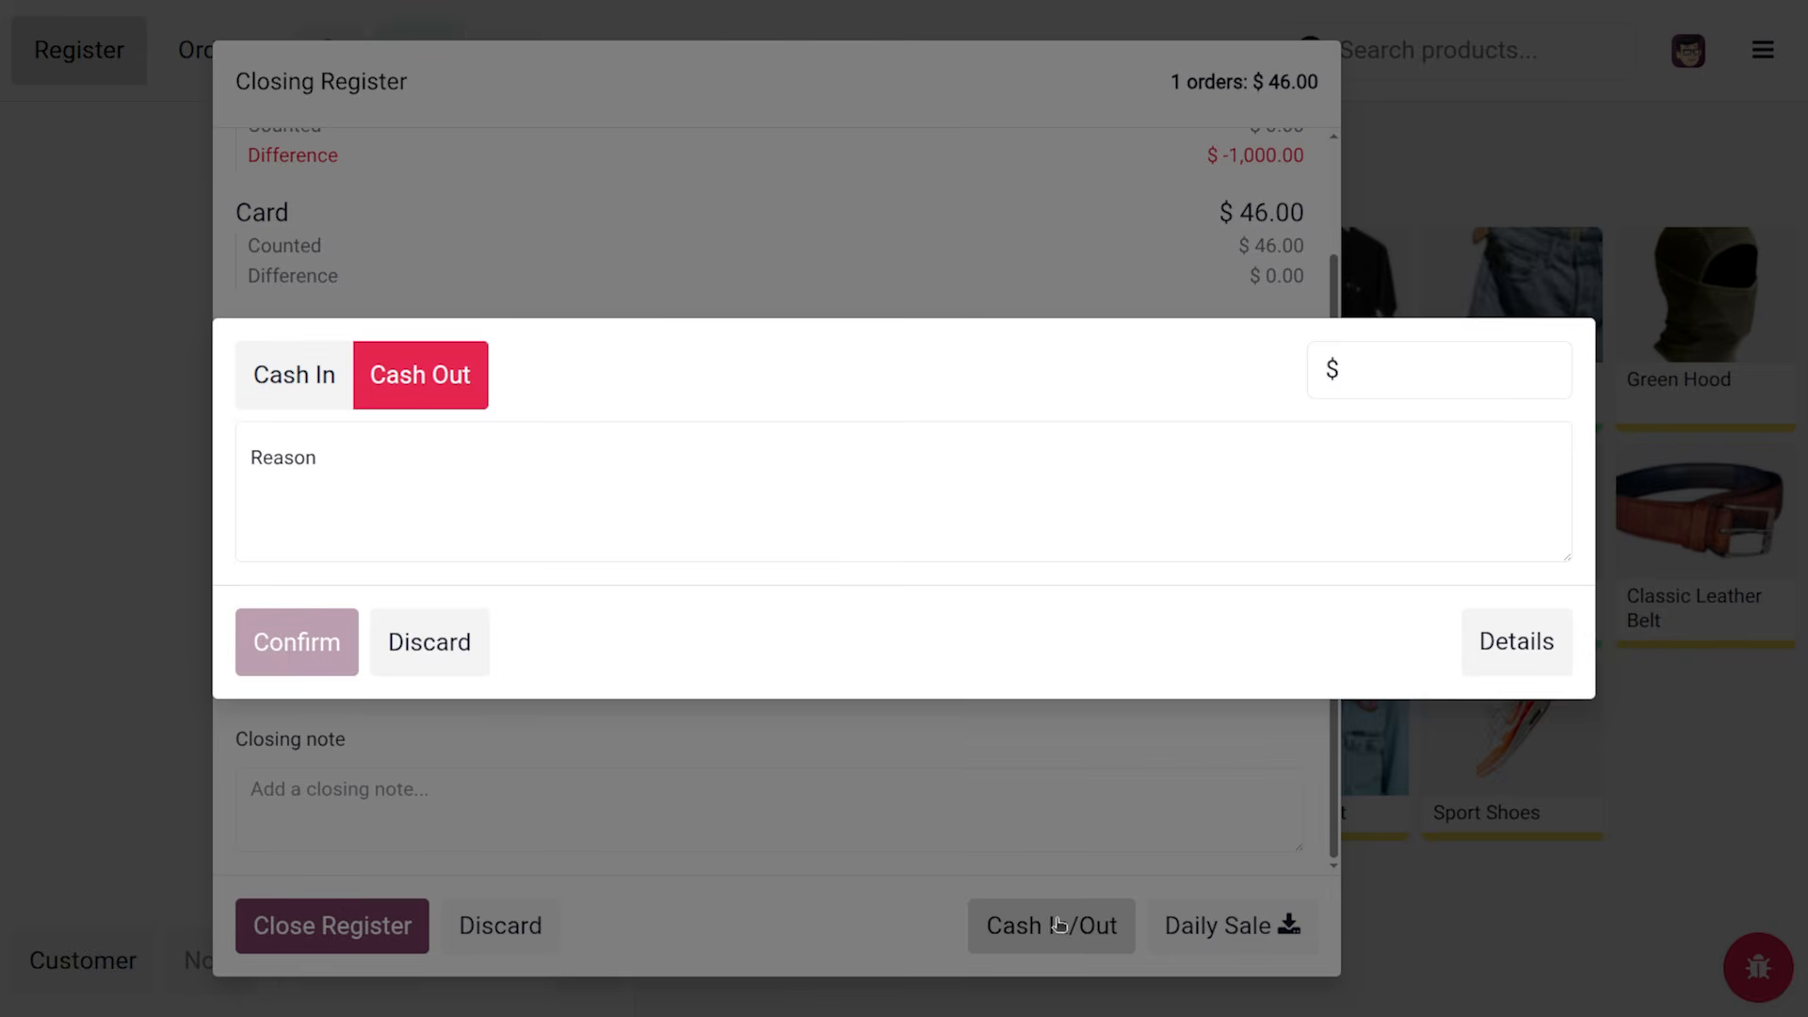
pyautogui.click(313, 458)
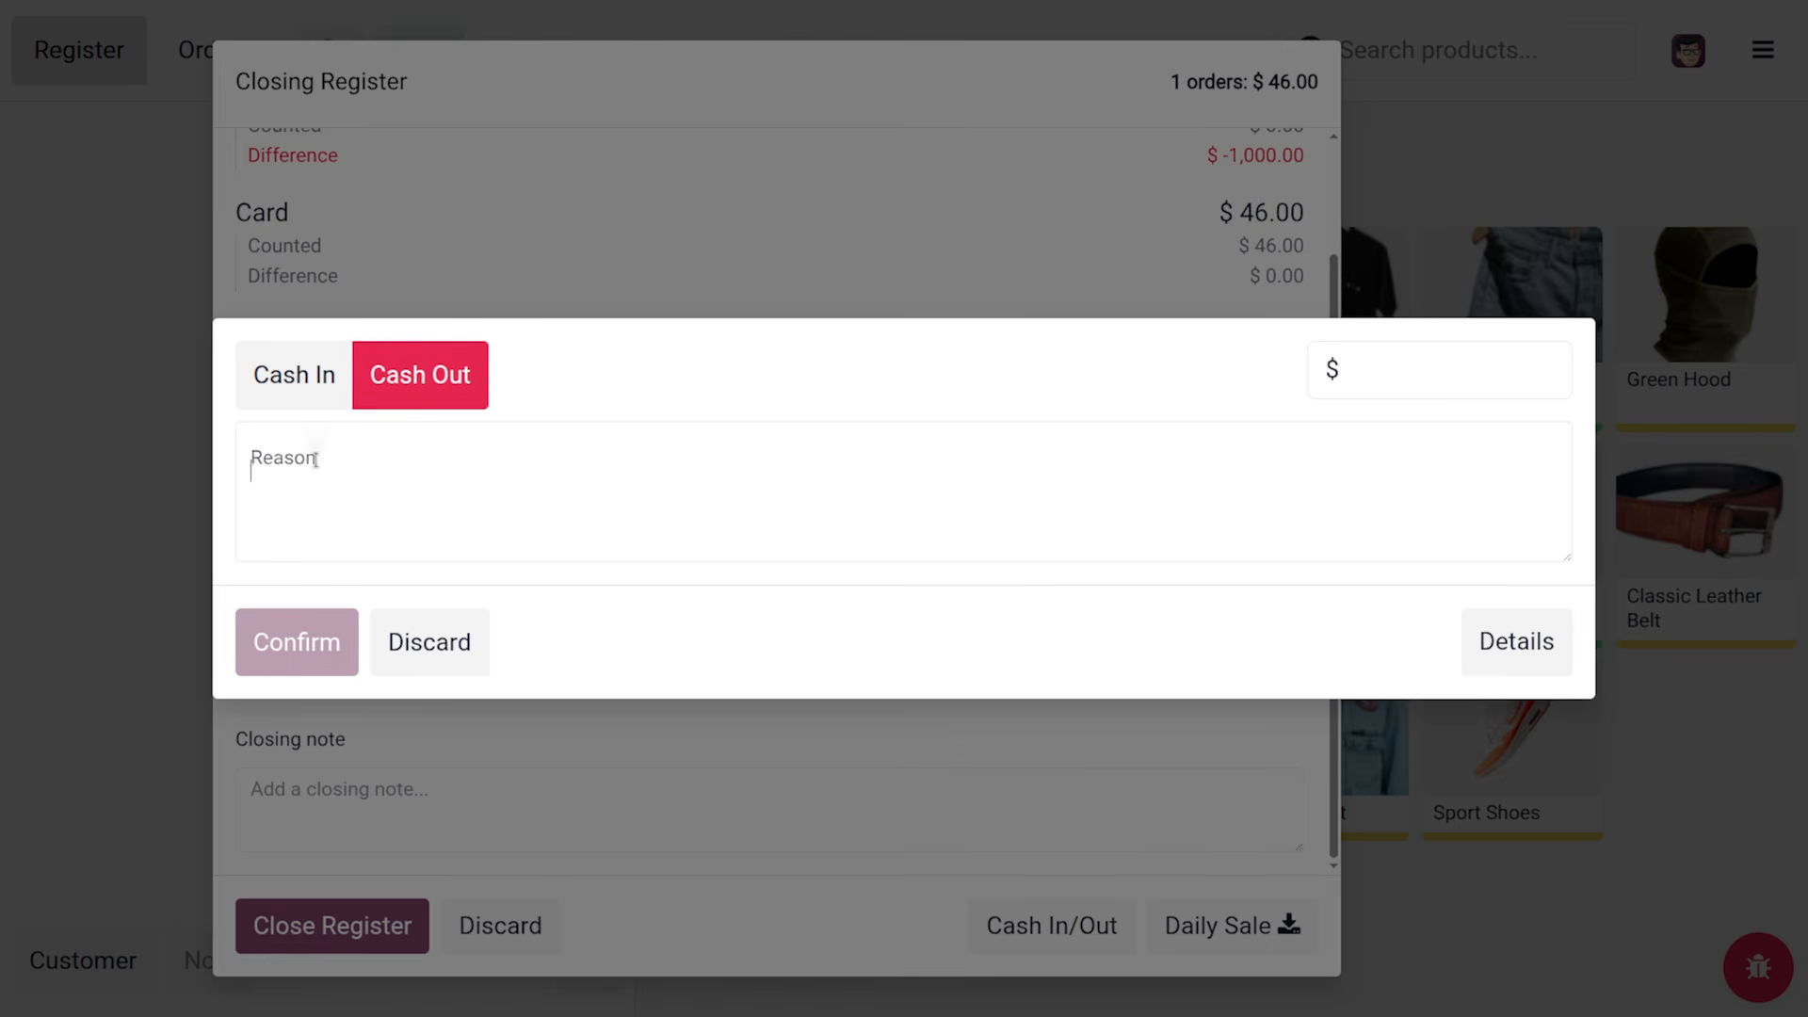
pyautogui.click(311, 384)
pyautogui.click(374, 456)
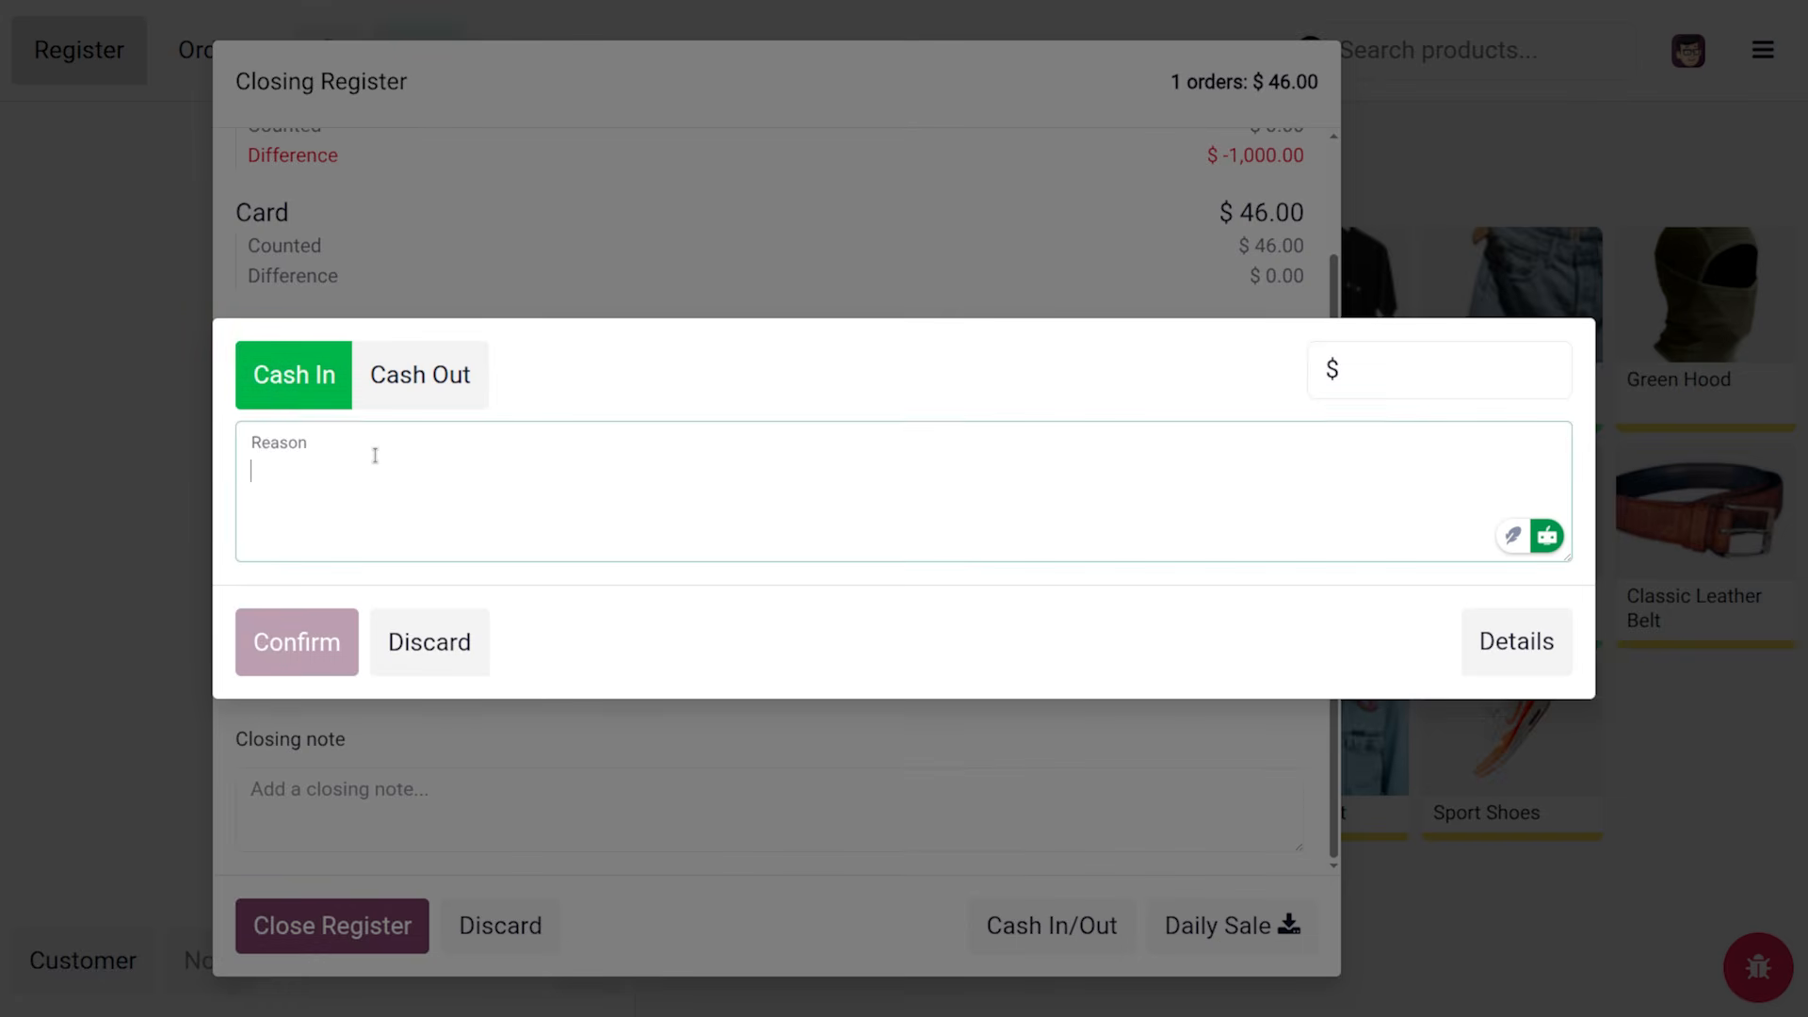
pyautogui.click(1383, 368)
pyautogui.write('46')
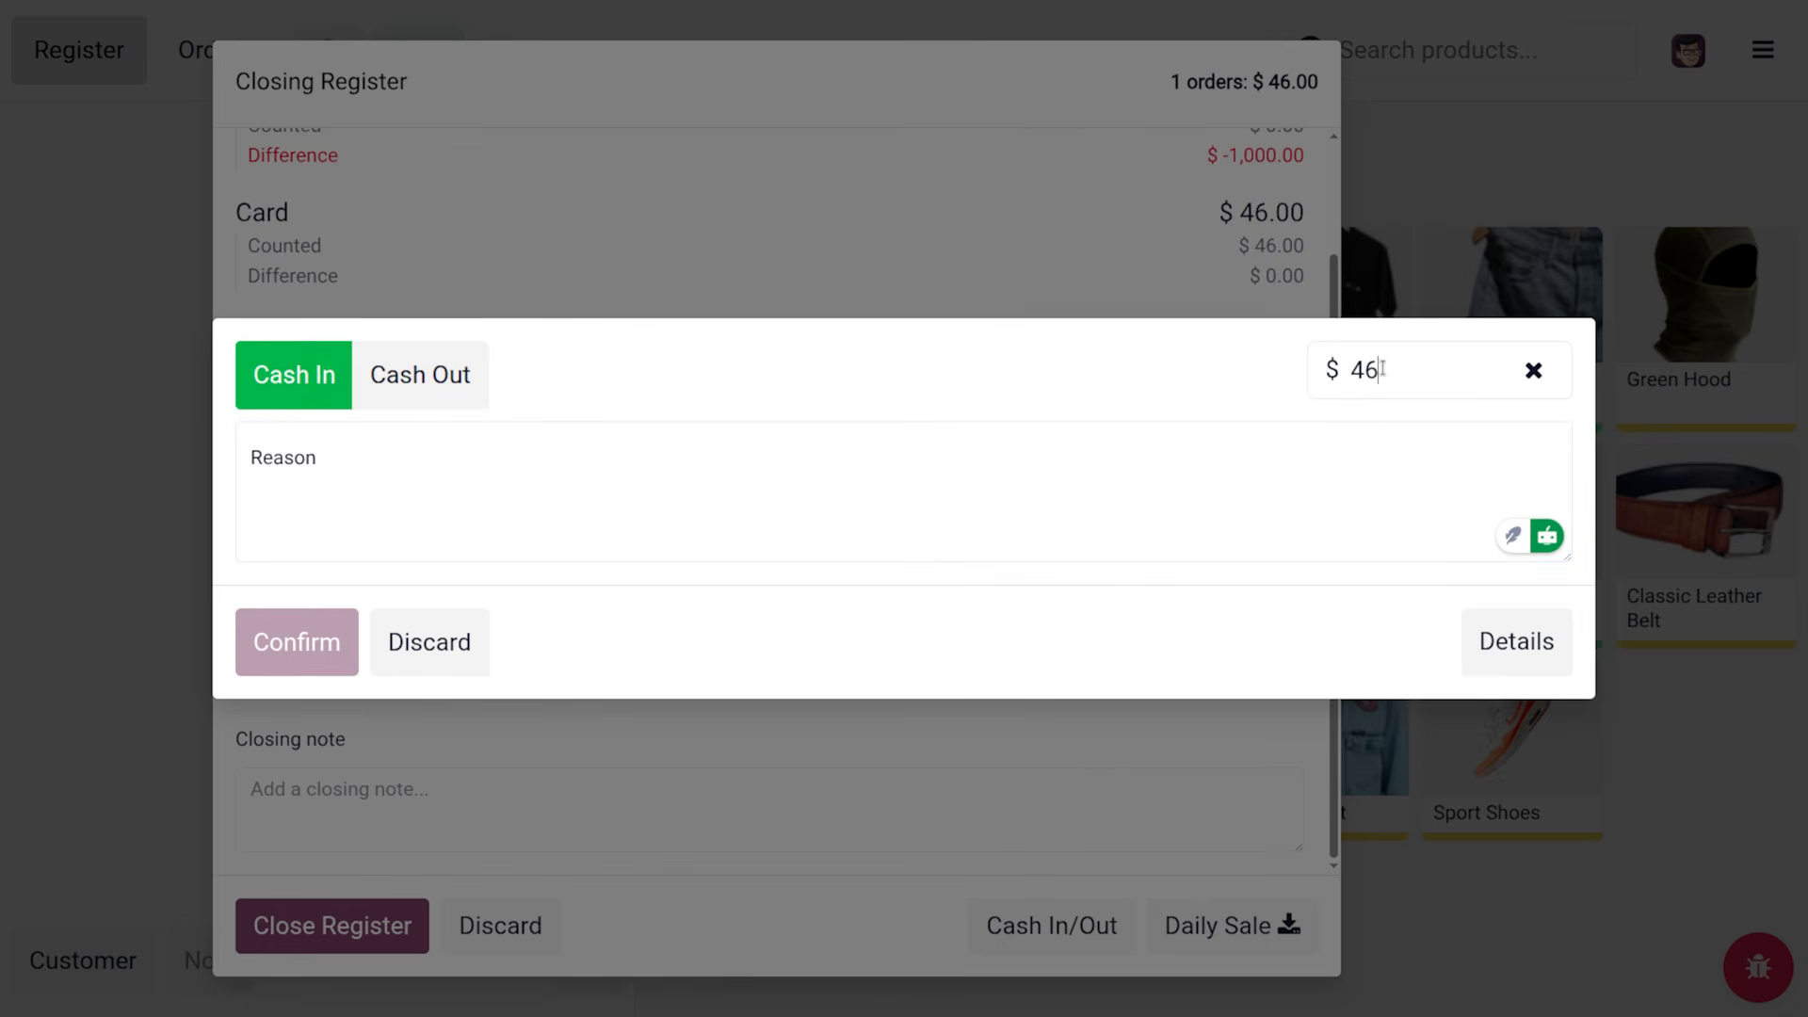
pyautogui.click(936, 500)
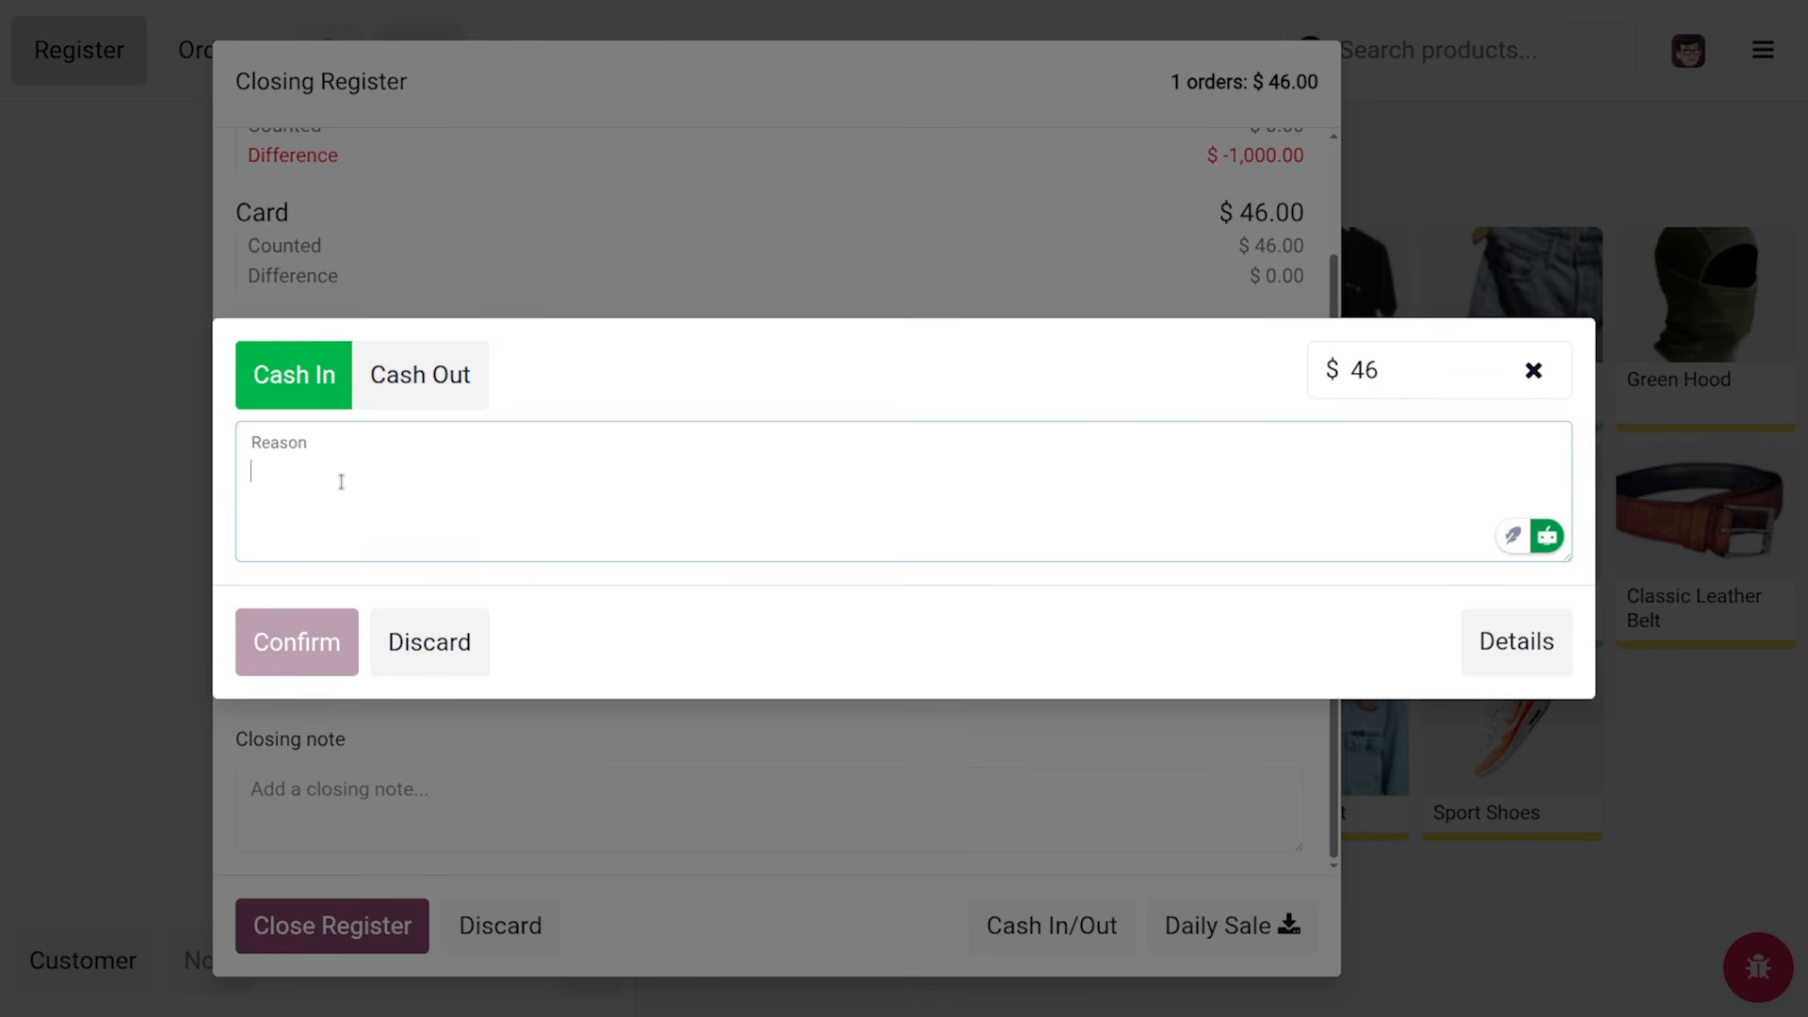
pyautogui.write('46')
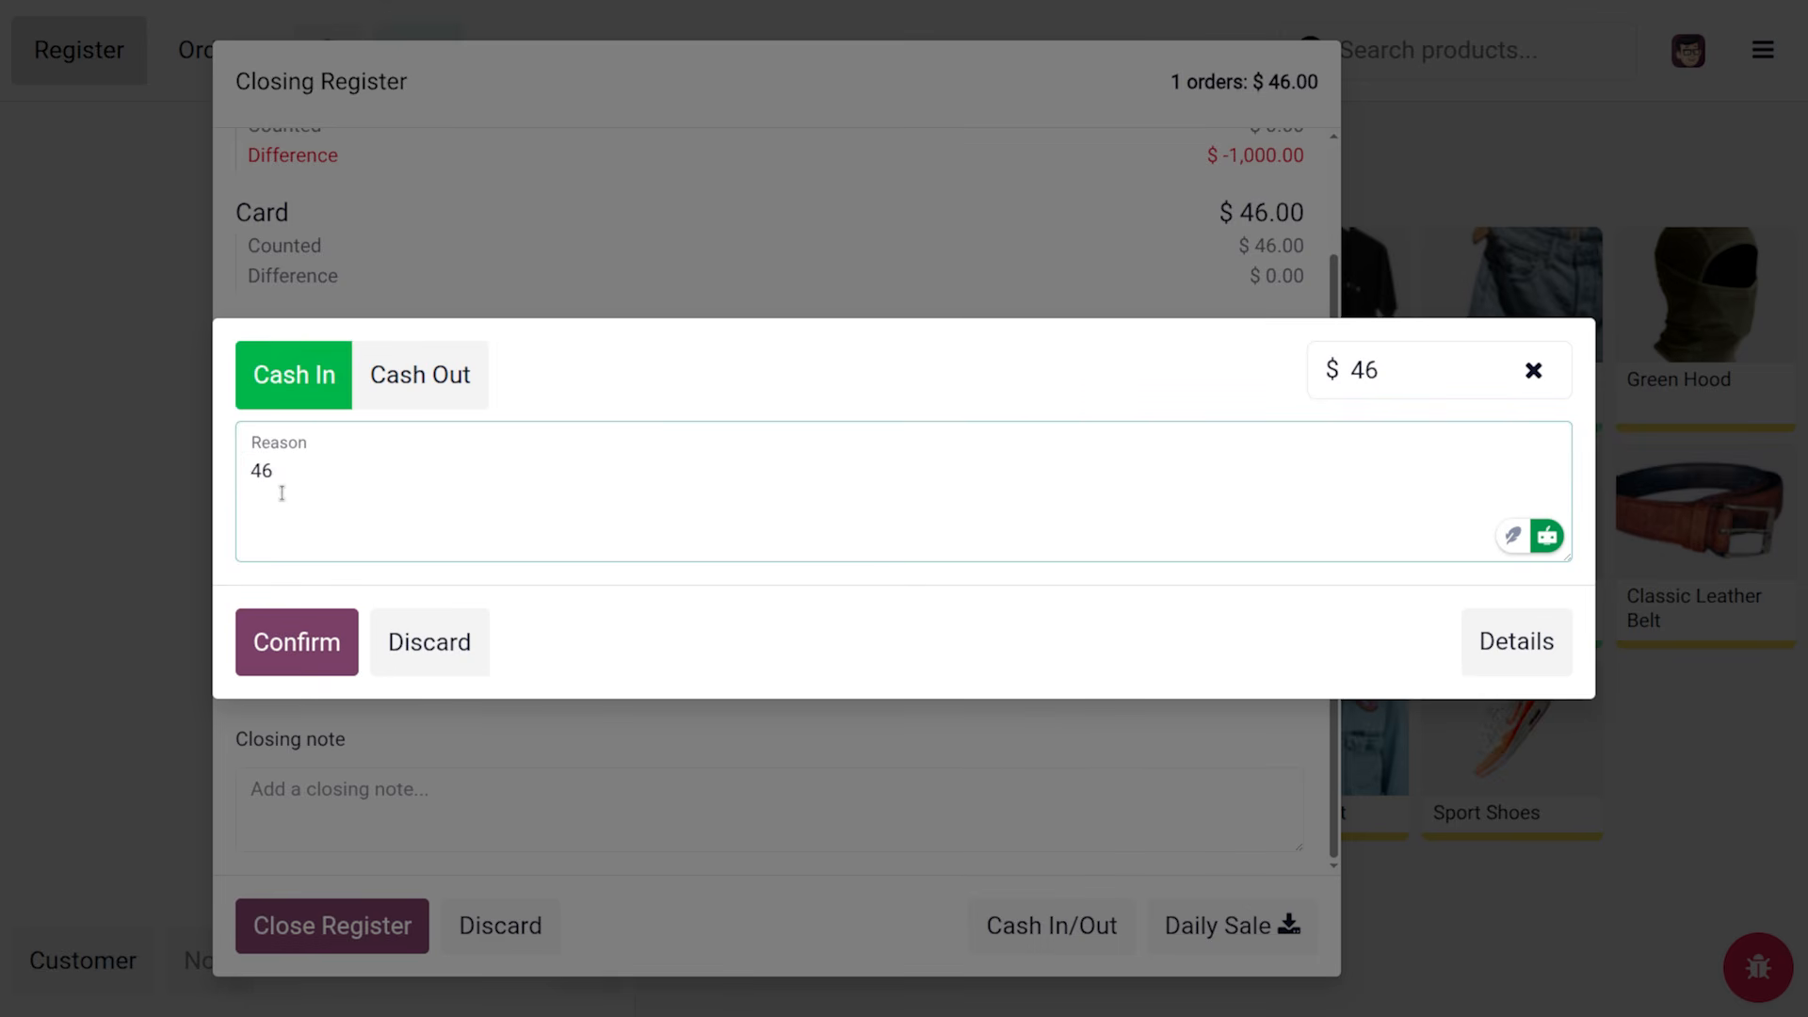
pyautogui.write(' order from abig')
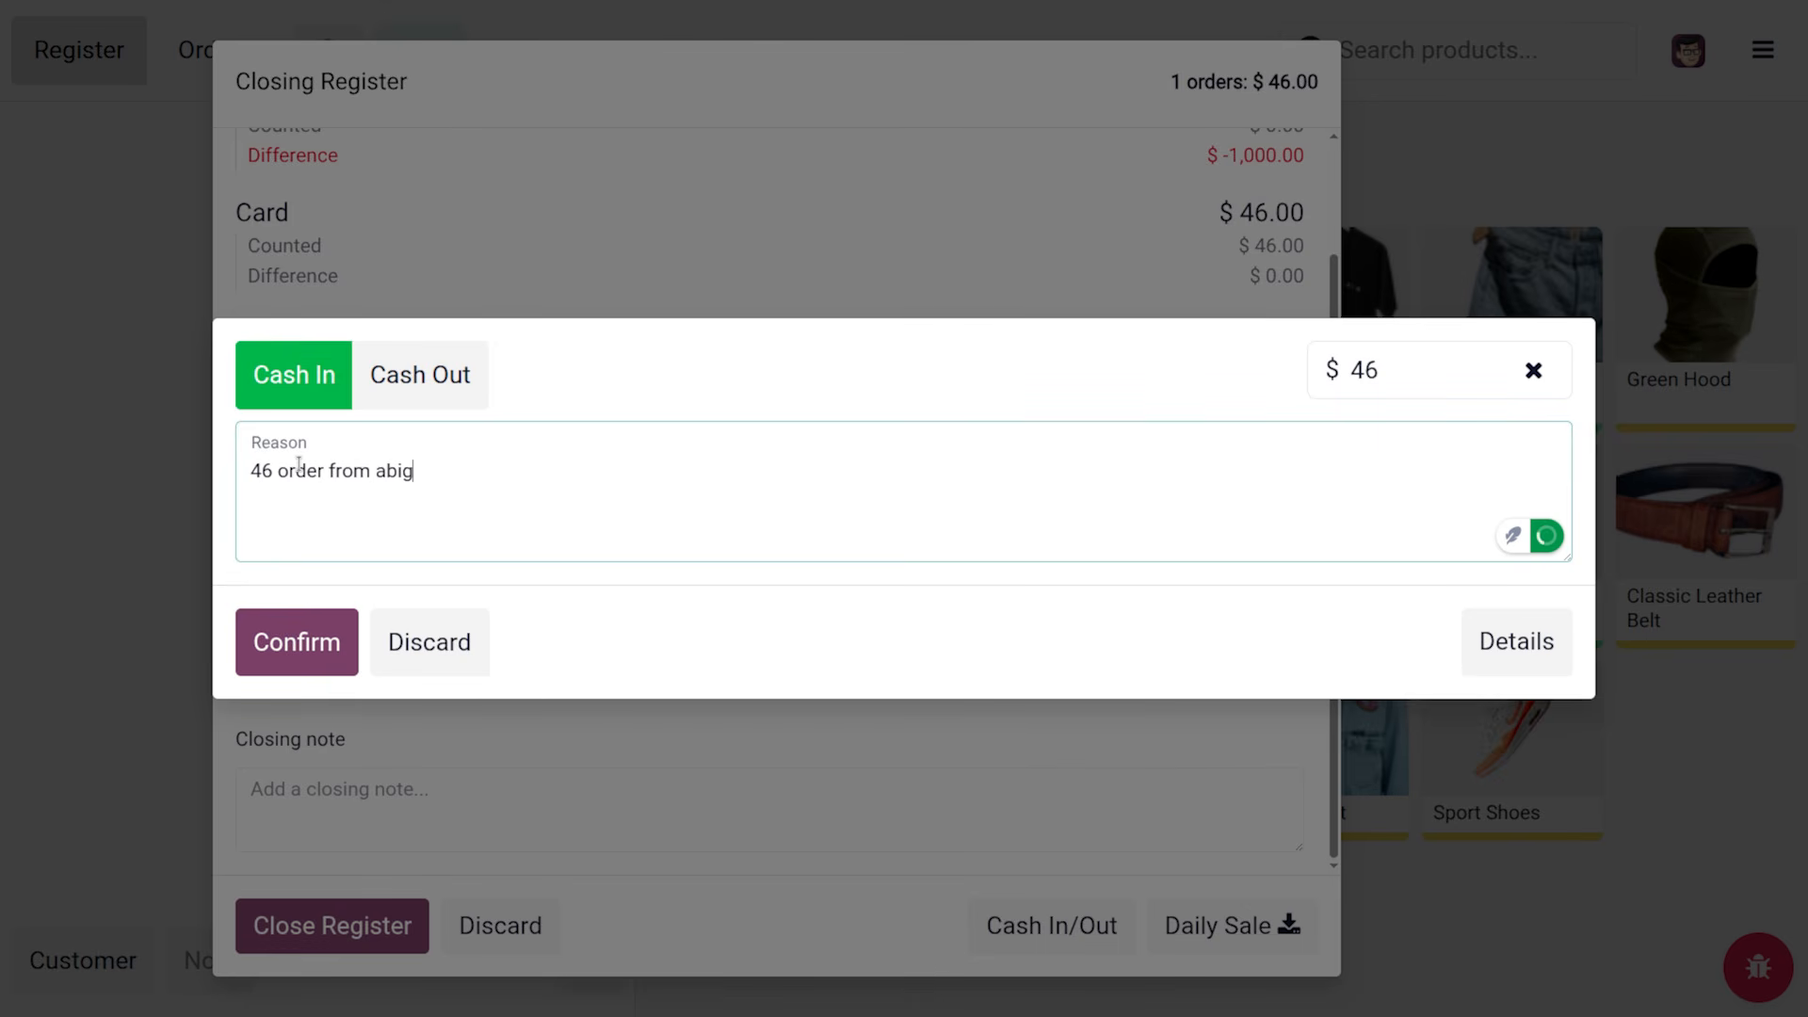
pyautogui.write('ail petersion')
pyautogui.click(284, 643)
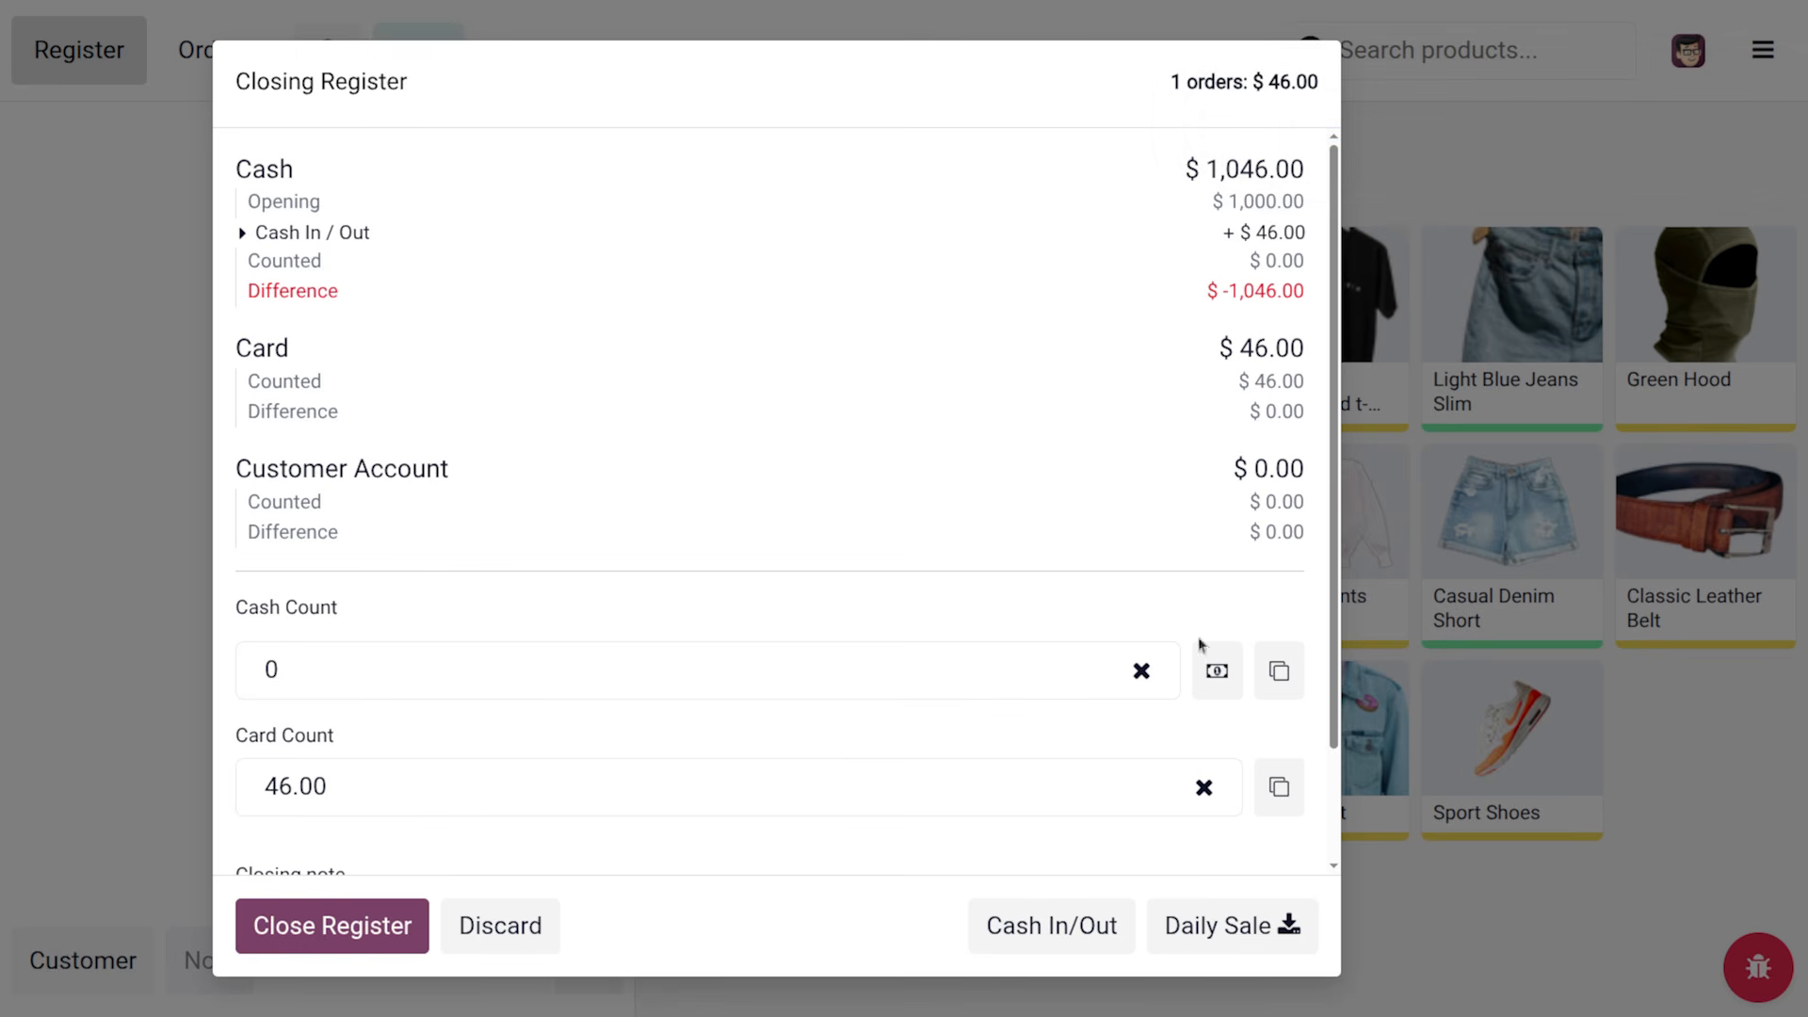
# Enter 1500 as the cash count and close the register, proceeding despite the $454.00 difference
pyautogui.click(296, 661)
pyautogui.write('1500')
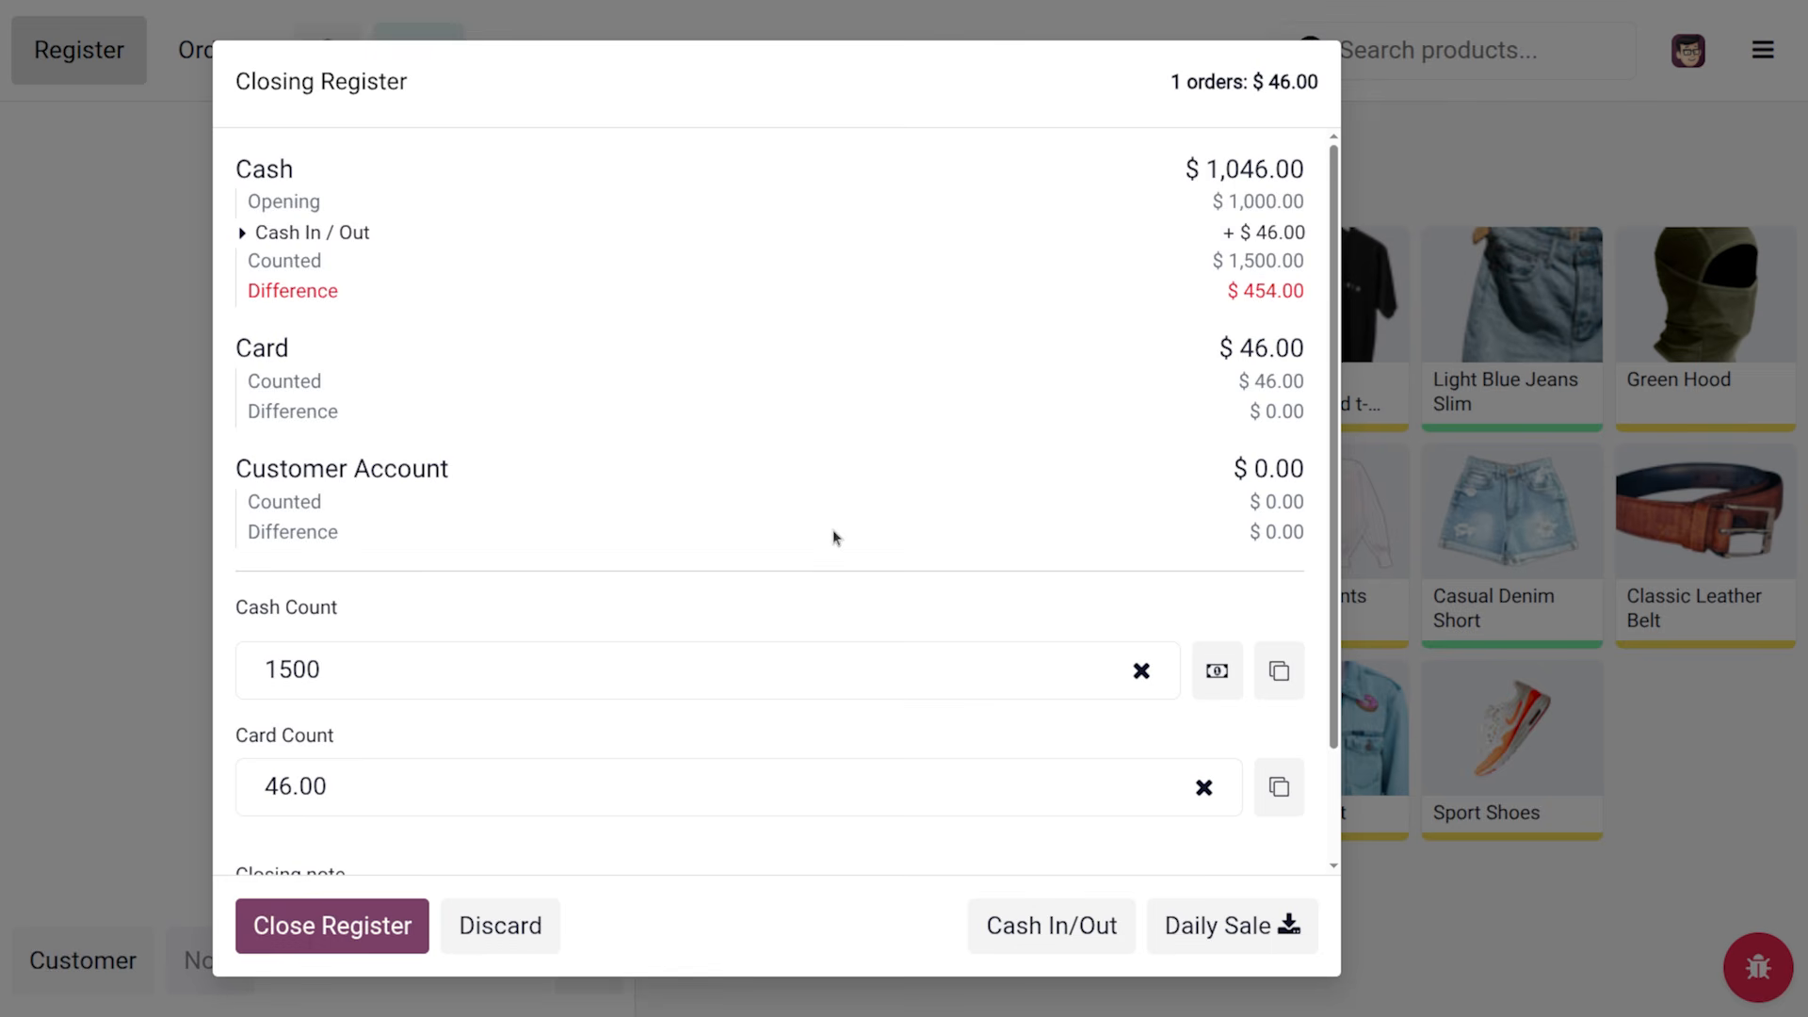
pyautogui.scroll(-2, 495, 839)
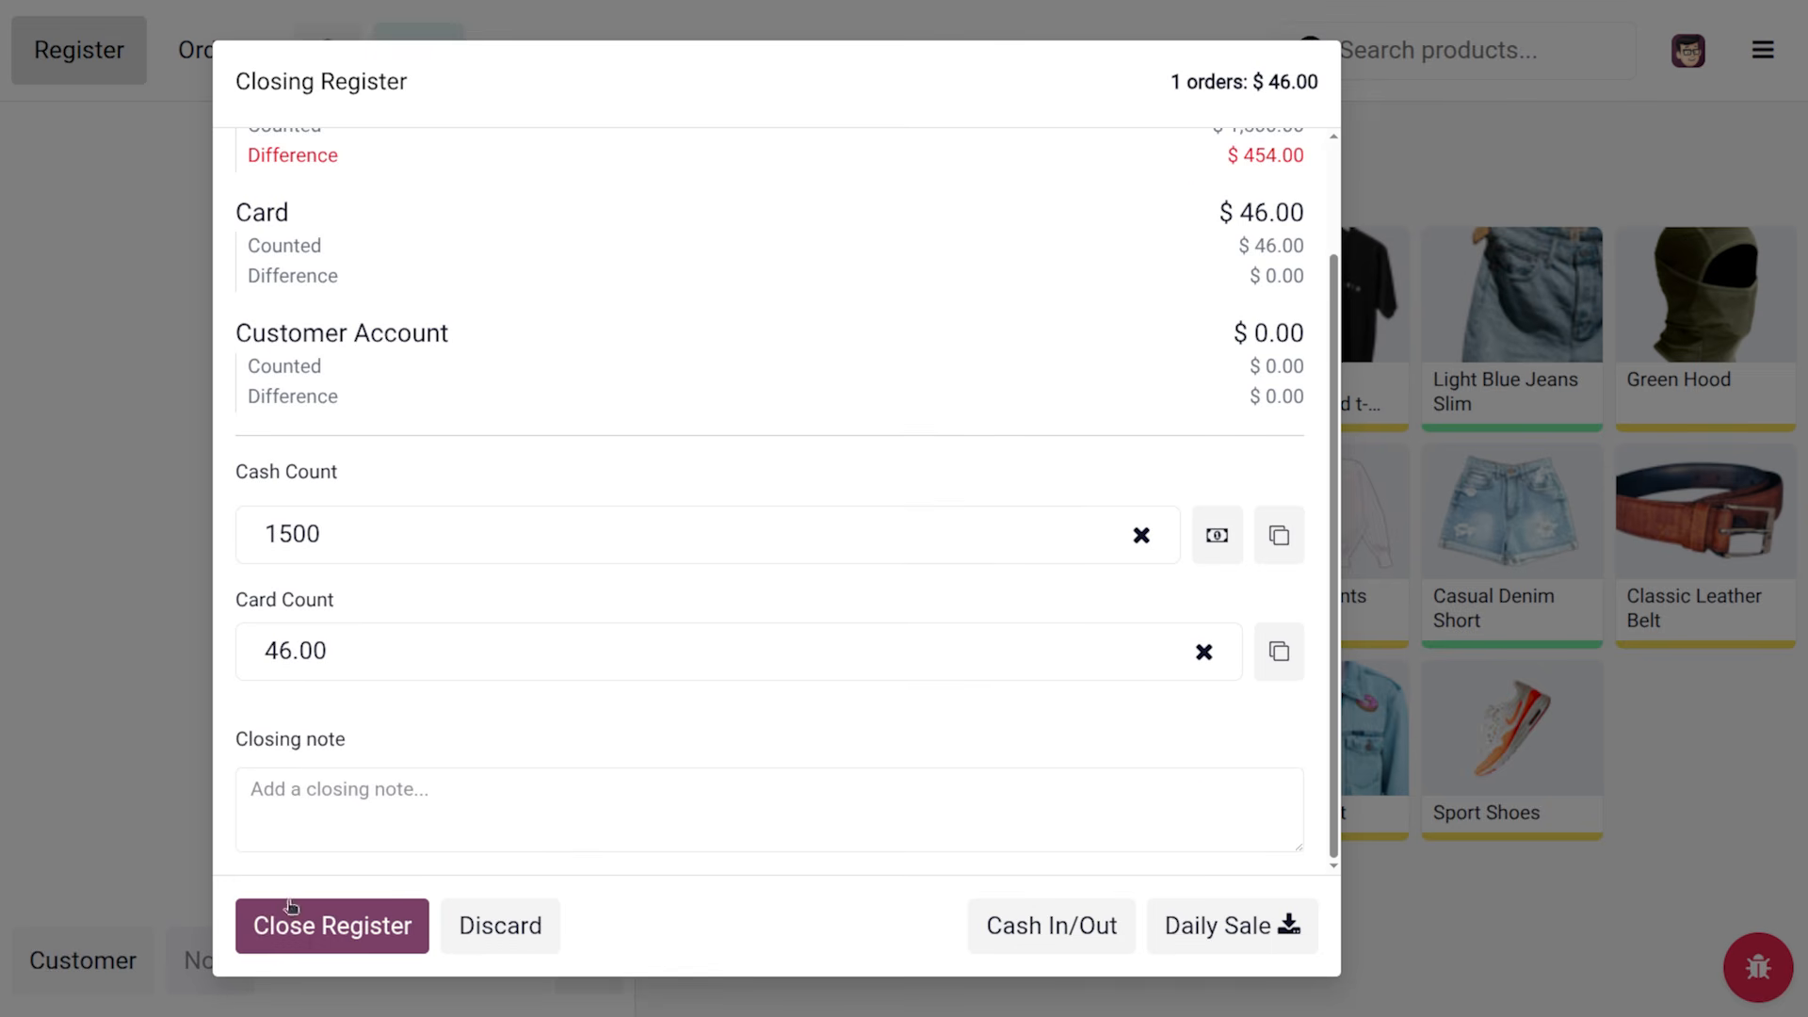
pyautogui.click(317, 928)
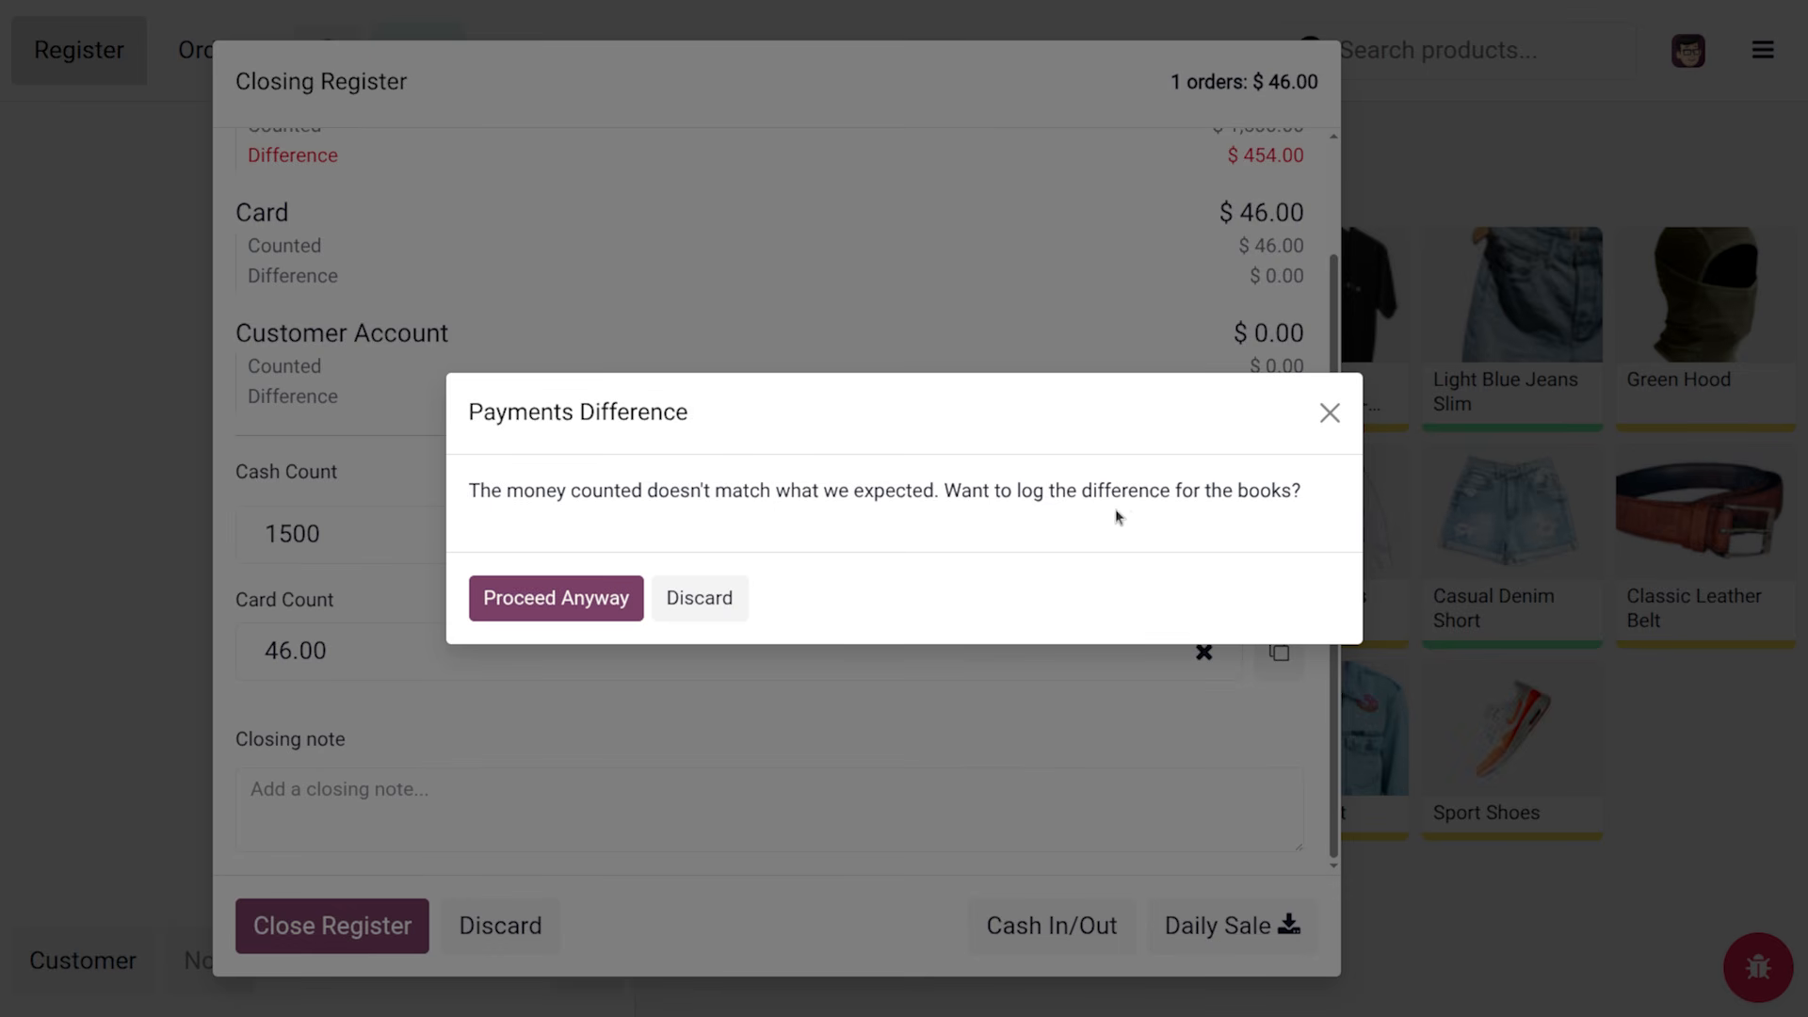
pyautogui.click(591, 601)
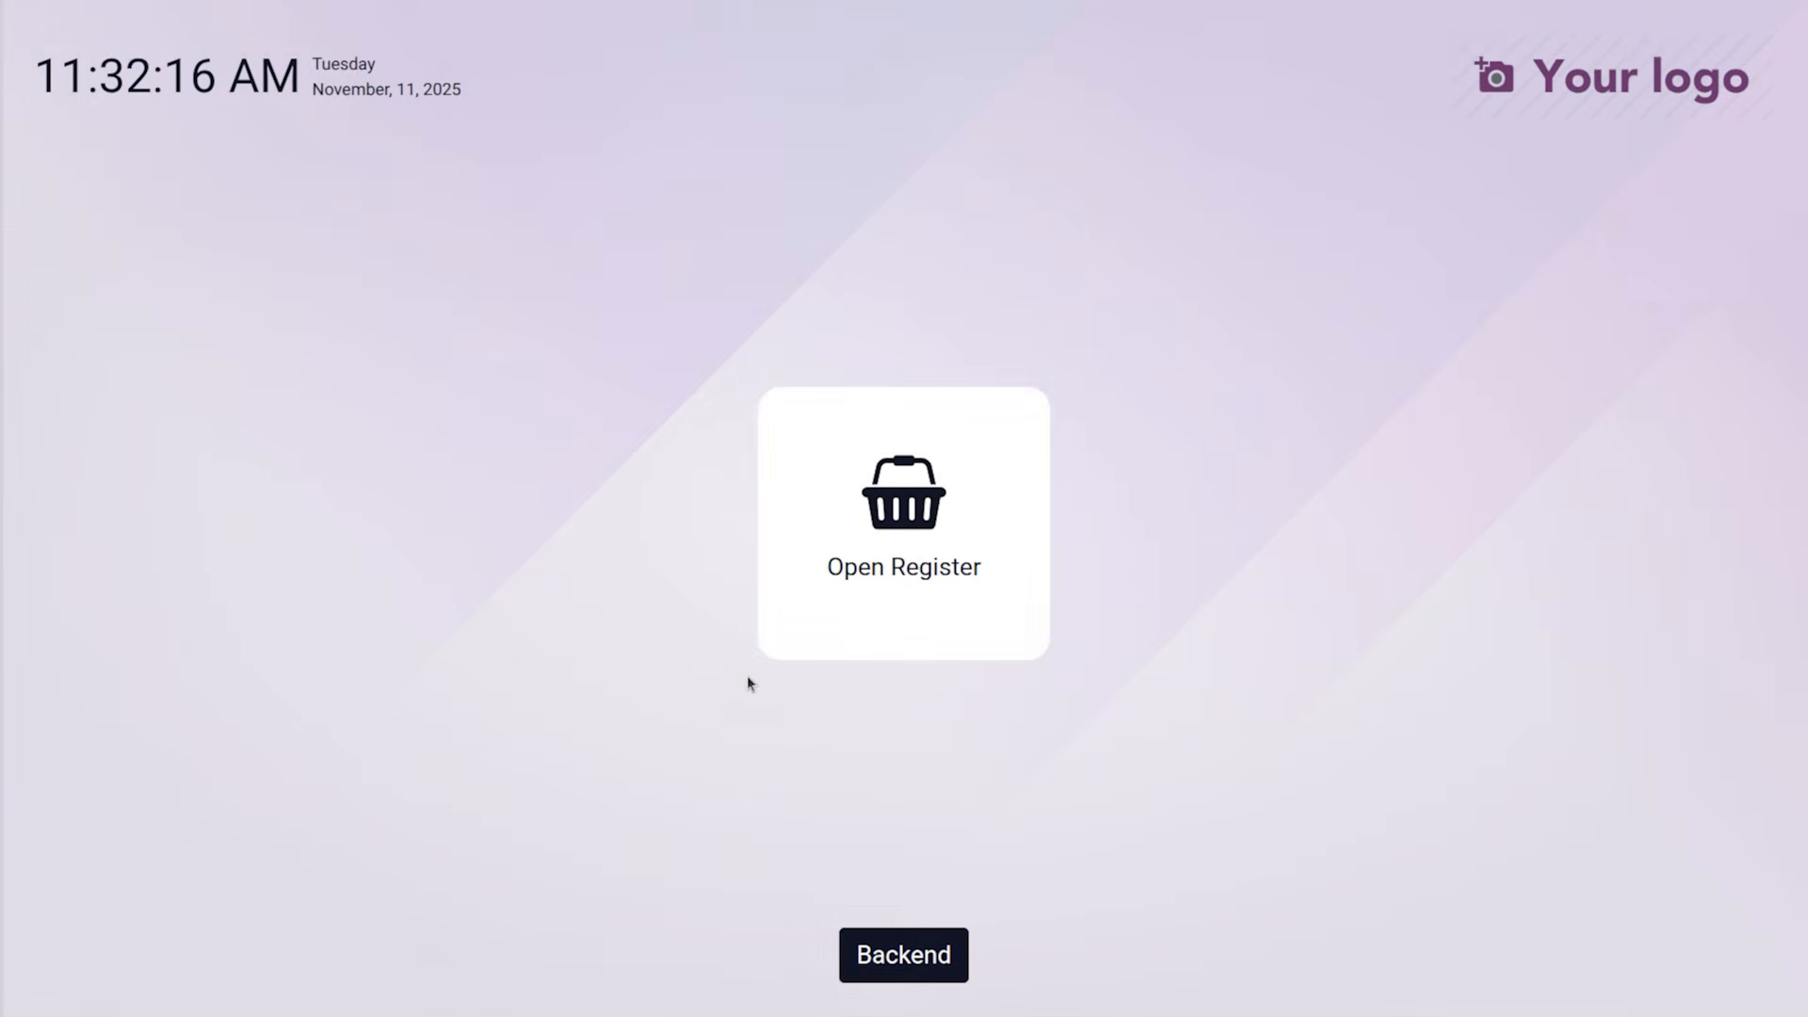
# Return to the backend and open the Clothes Shop's Edit dialog from its ⋮ menu
pyautogui.click(940, 955)
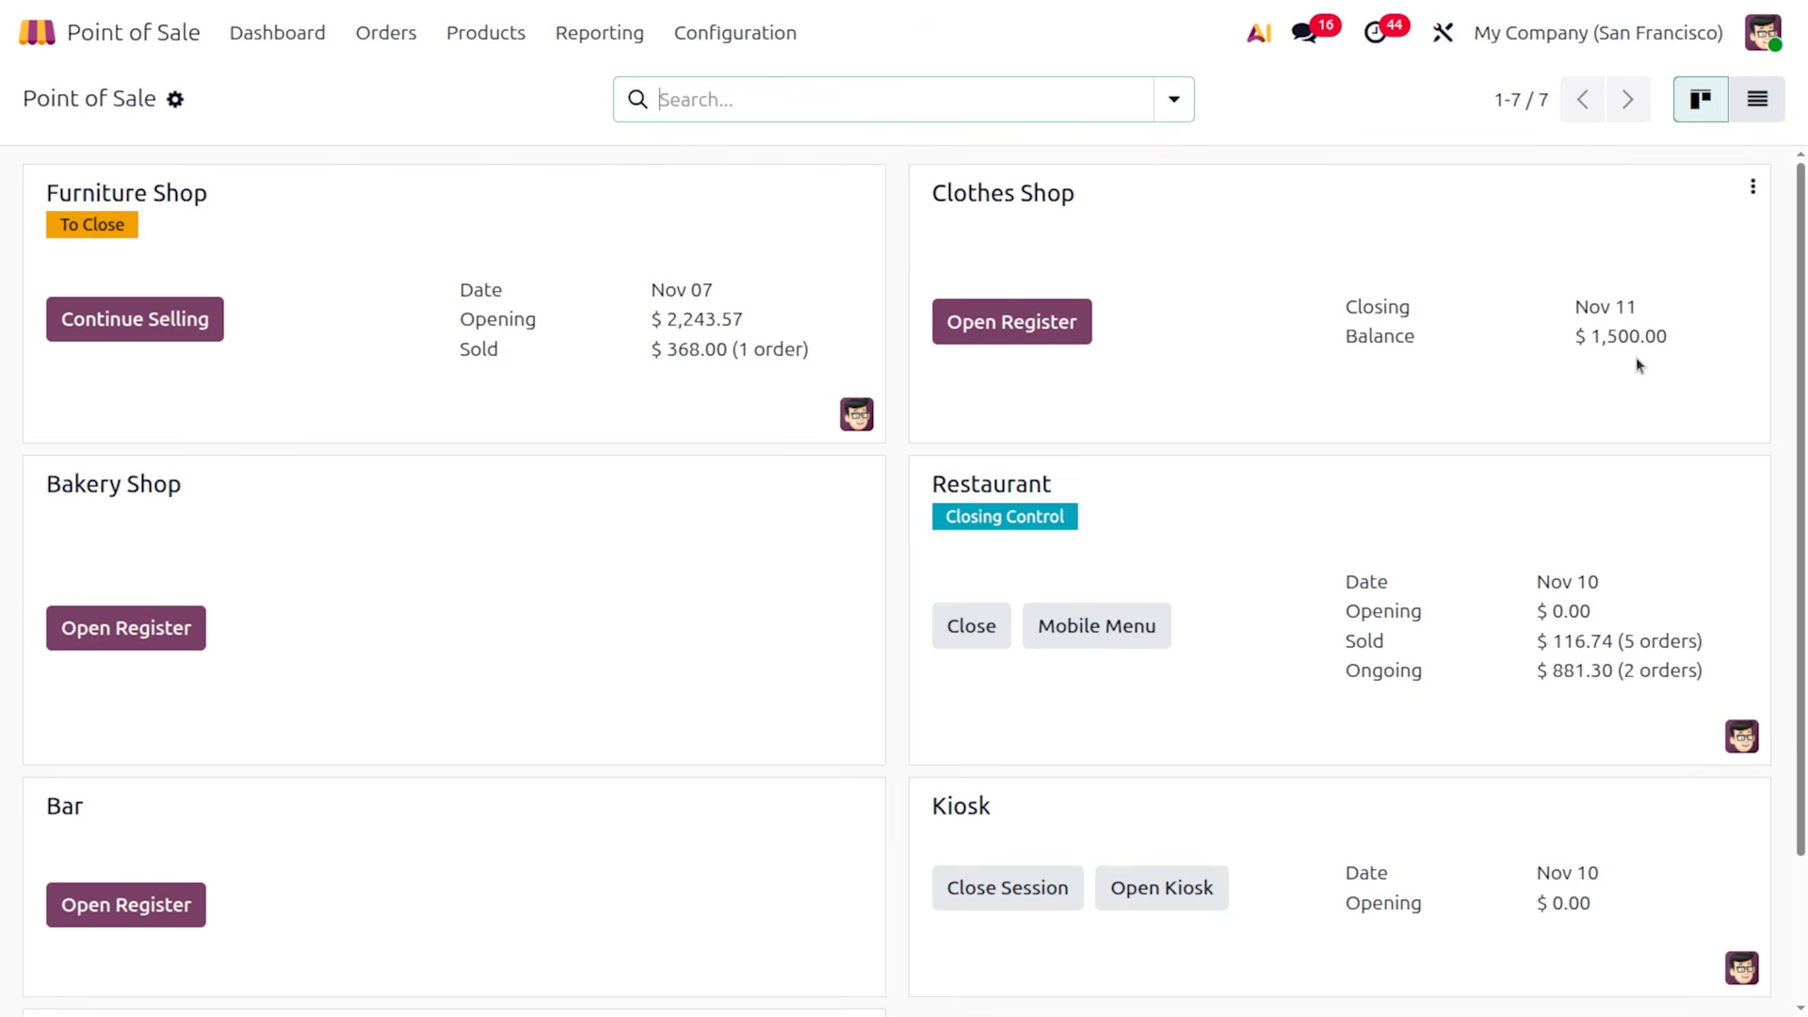
pyautogui.click(1752, 186)
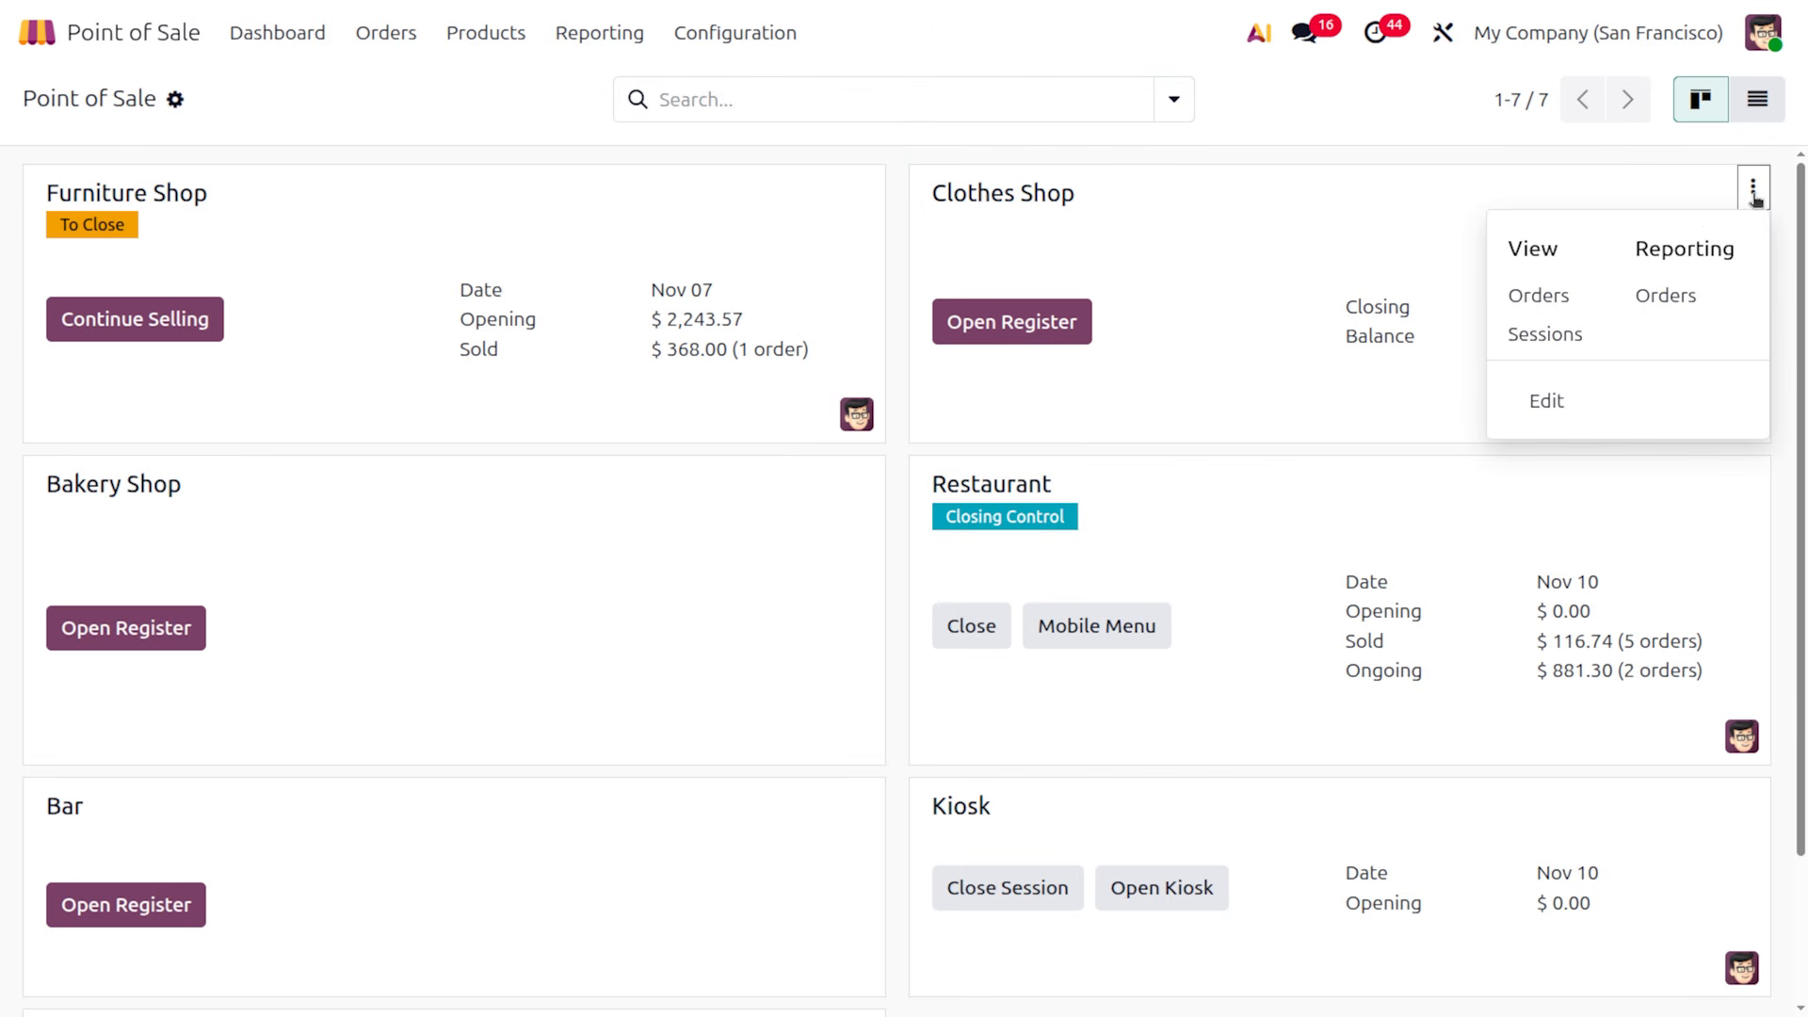
pyautogui.click(1580, 403)
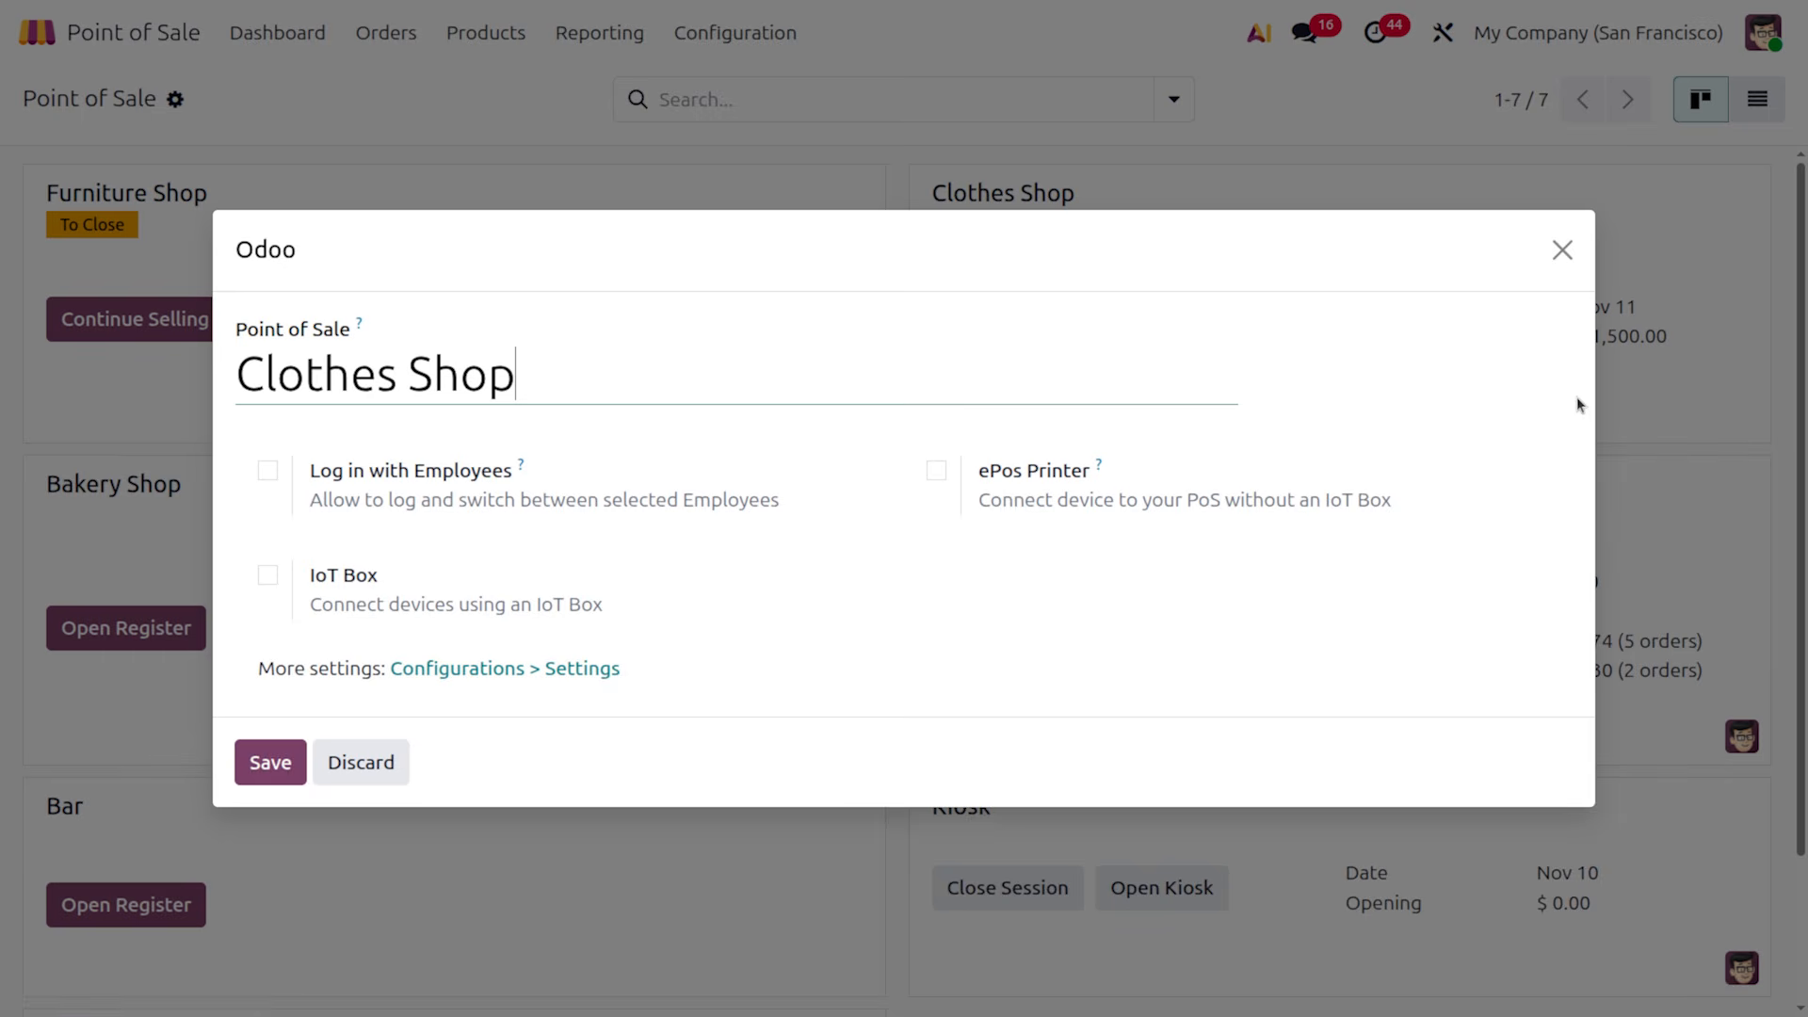
# Enable employee login, add employees to basic and minimal rights, and save the Clothes Shop settings
pyautogui.click(268, 472)
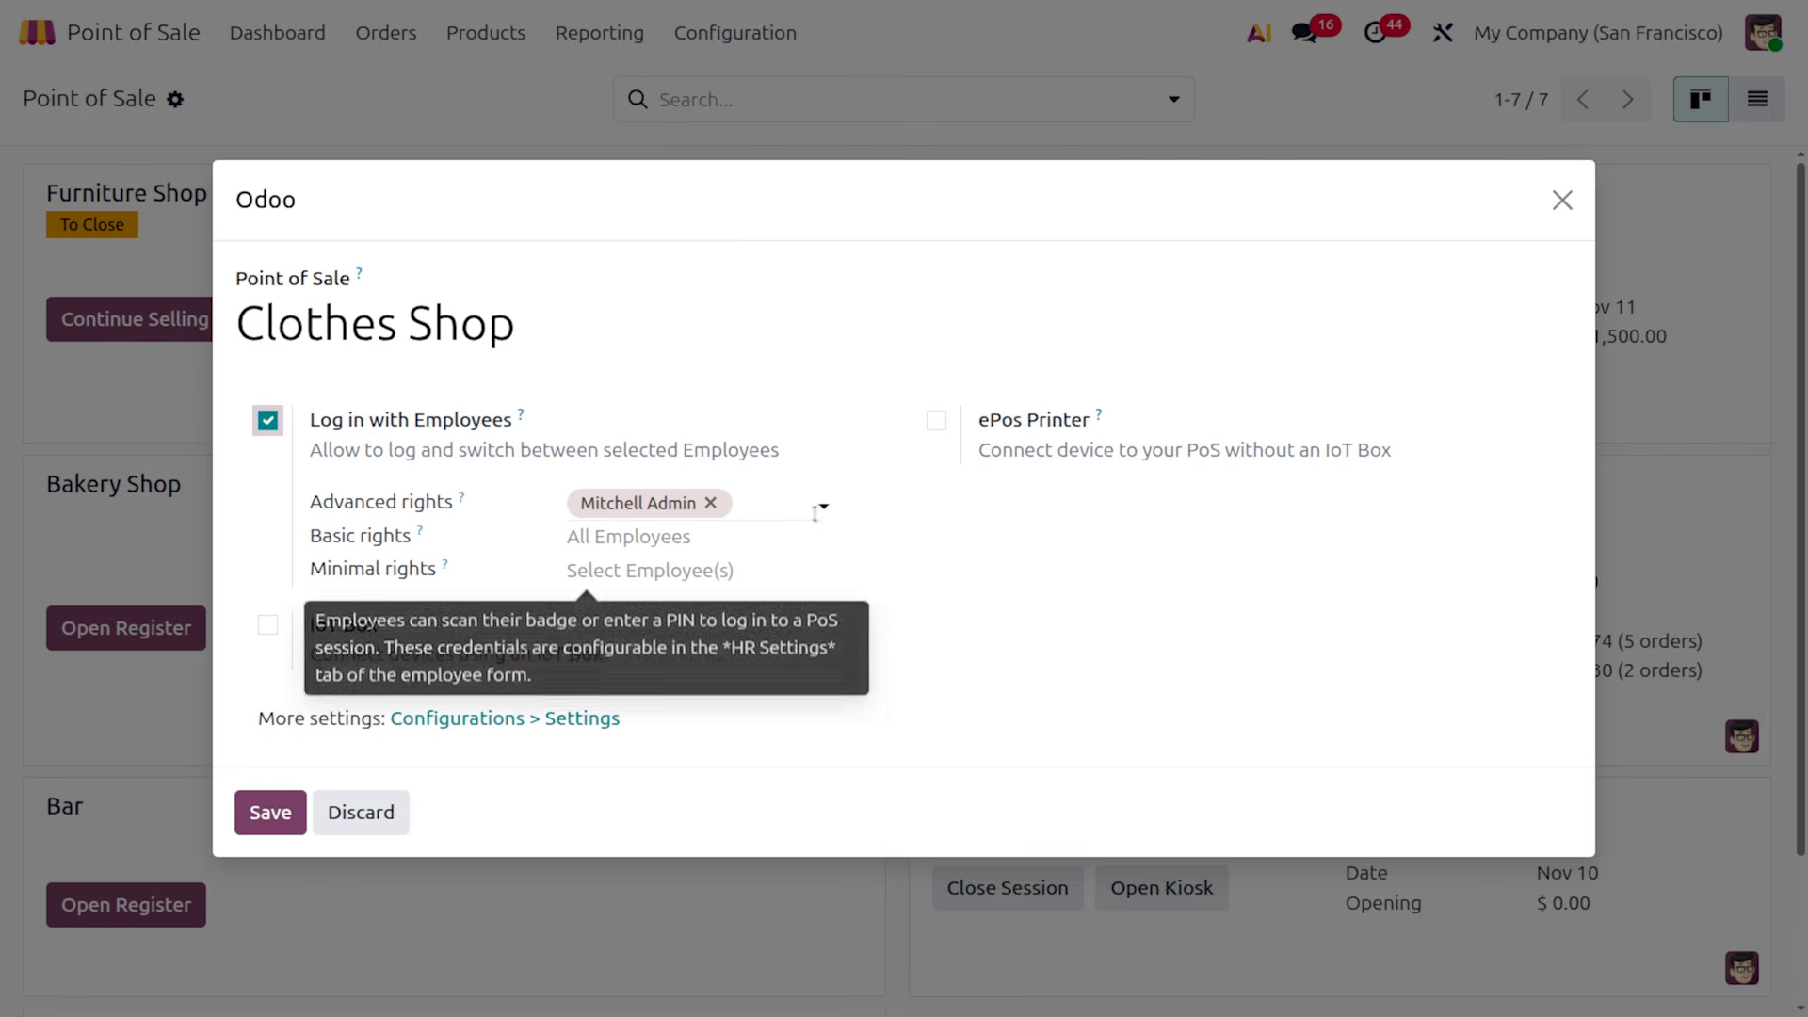
pyautogui.click(646, 537)
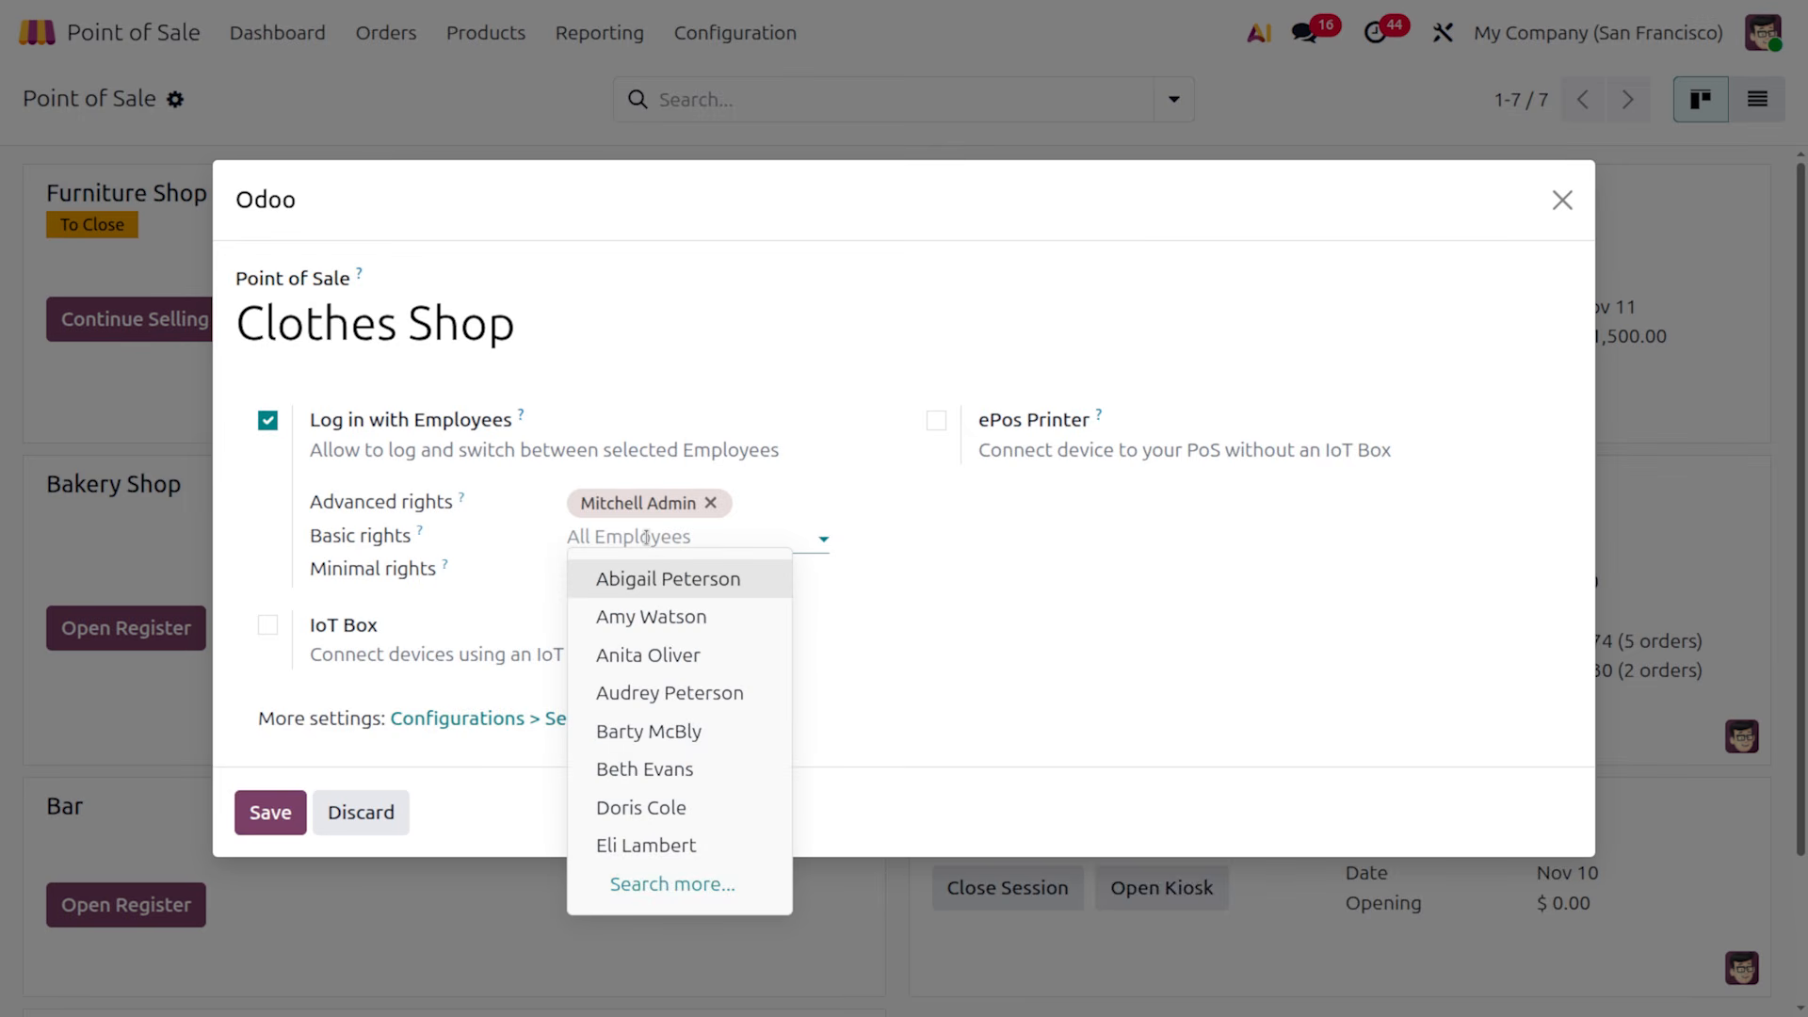
pyautogui.click(694, 578)
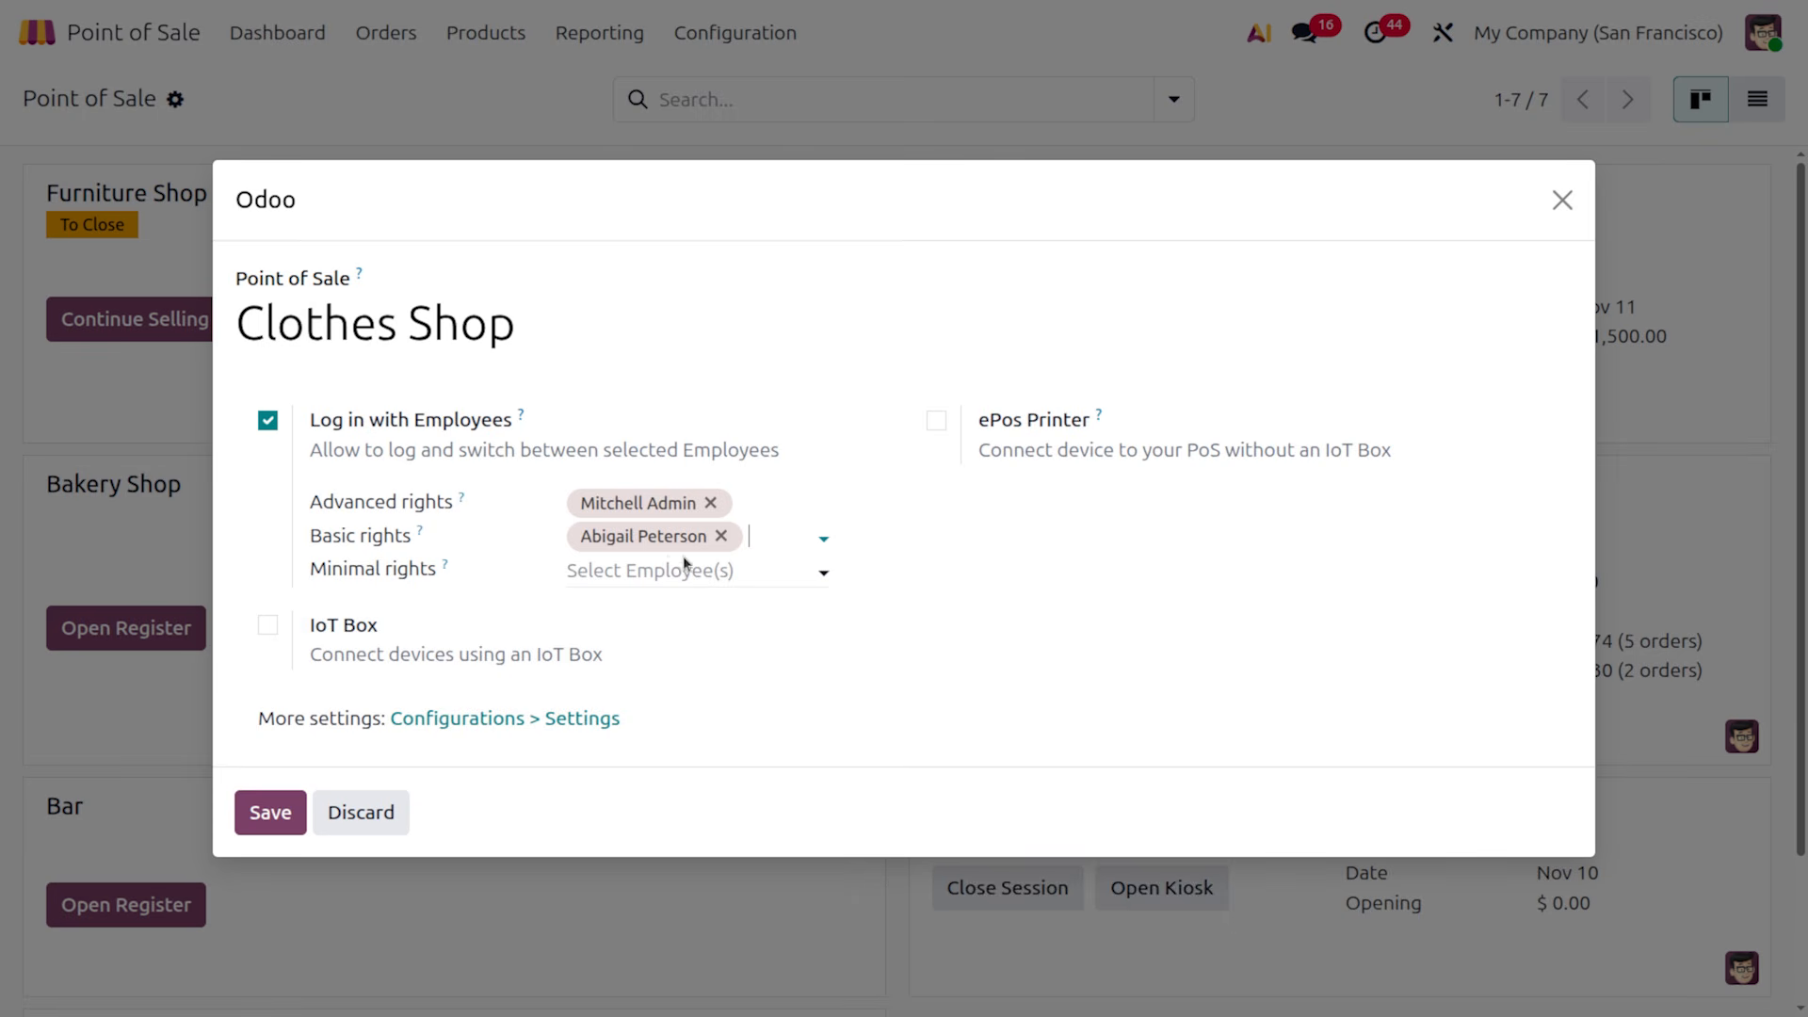
pyautogui.click(723, 572)
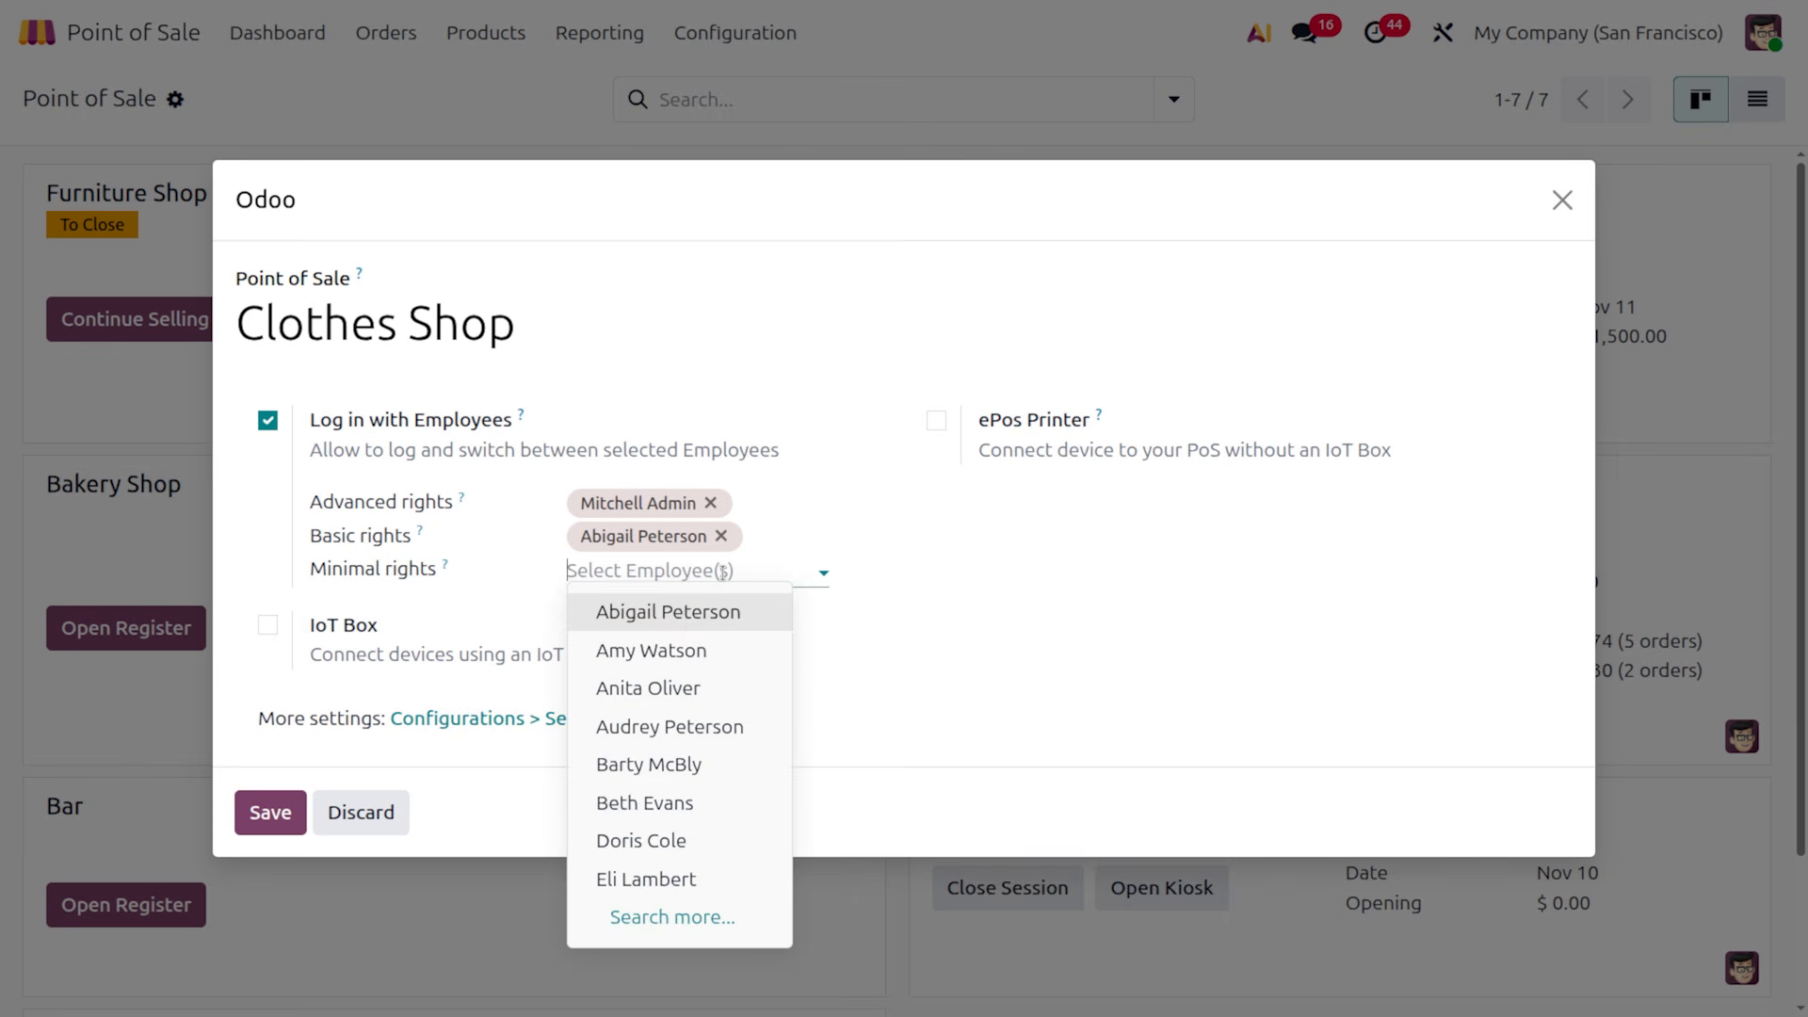
pyautogui.click(723, 651)
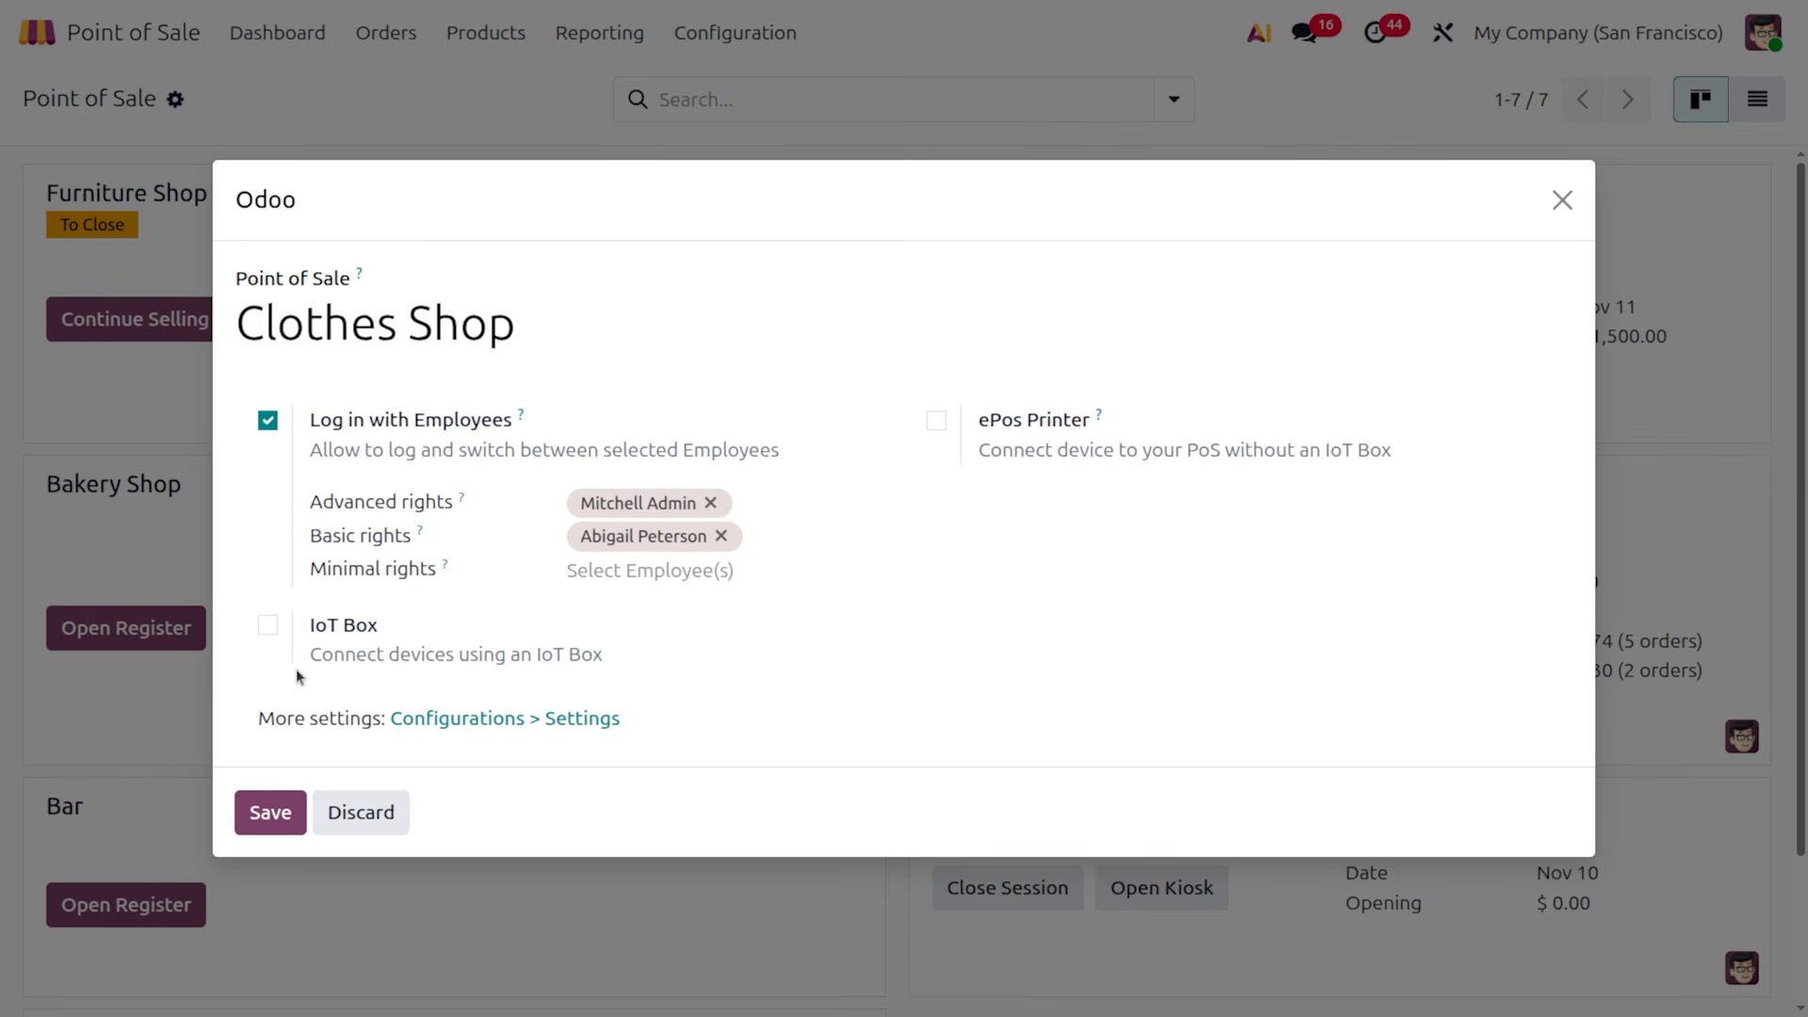
pyautogui.click(623, 571)
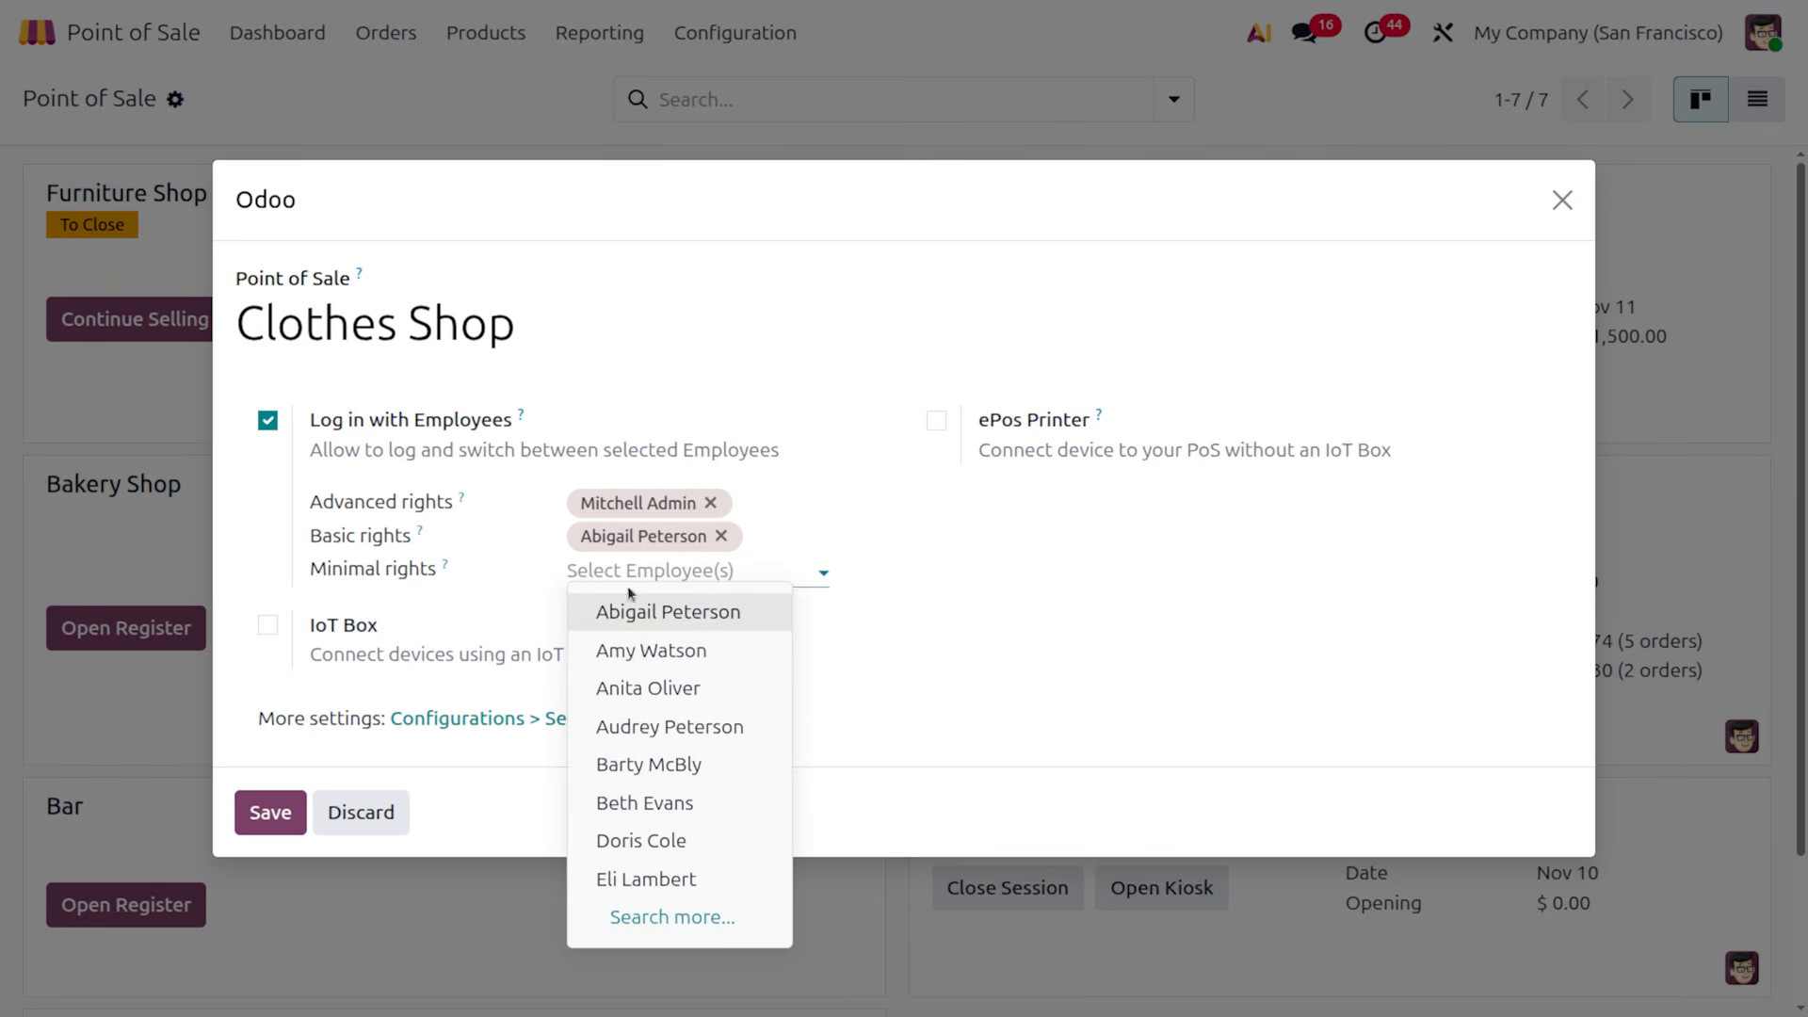
pyautogui.click(645, 648)
pyautogui.click(297, 813)
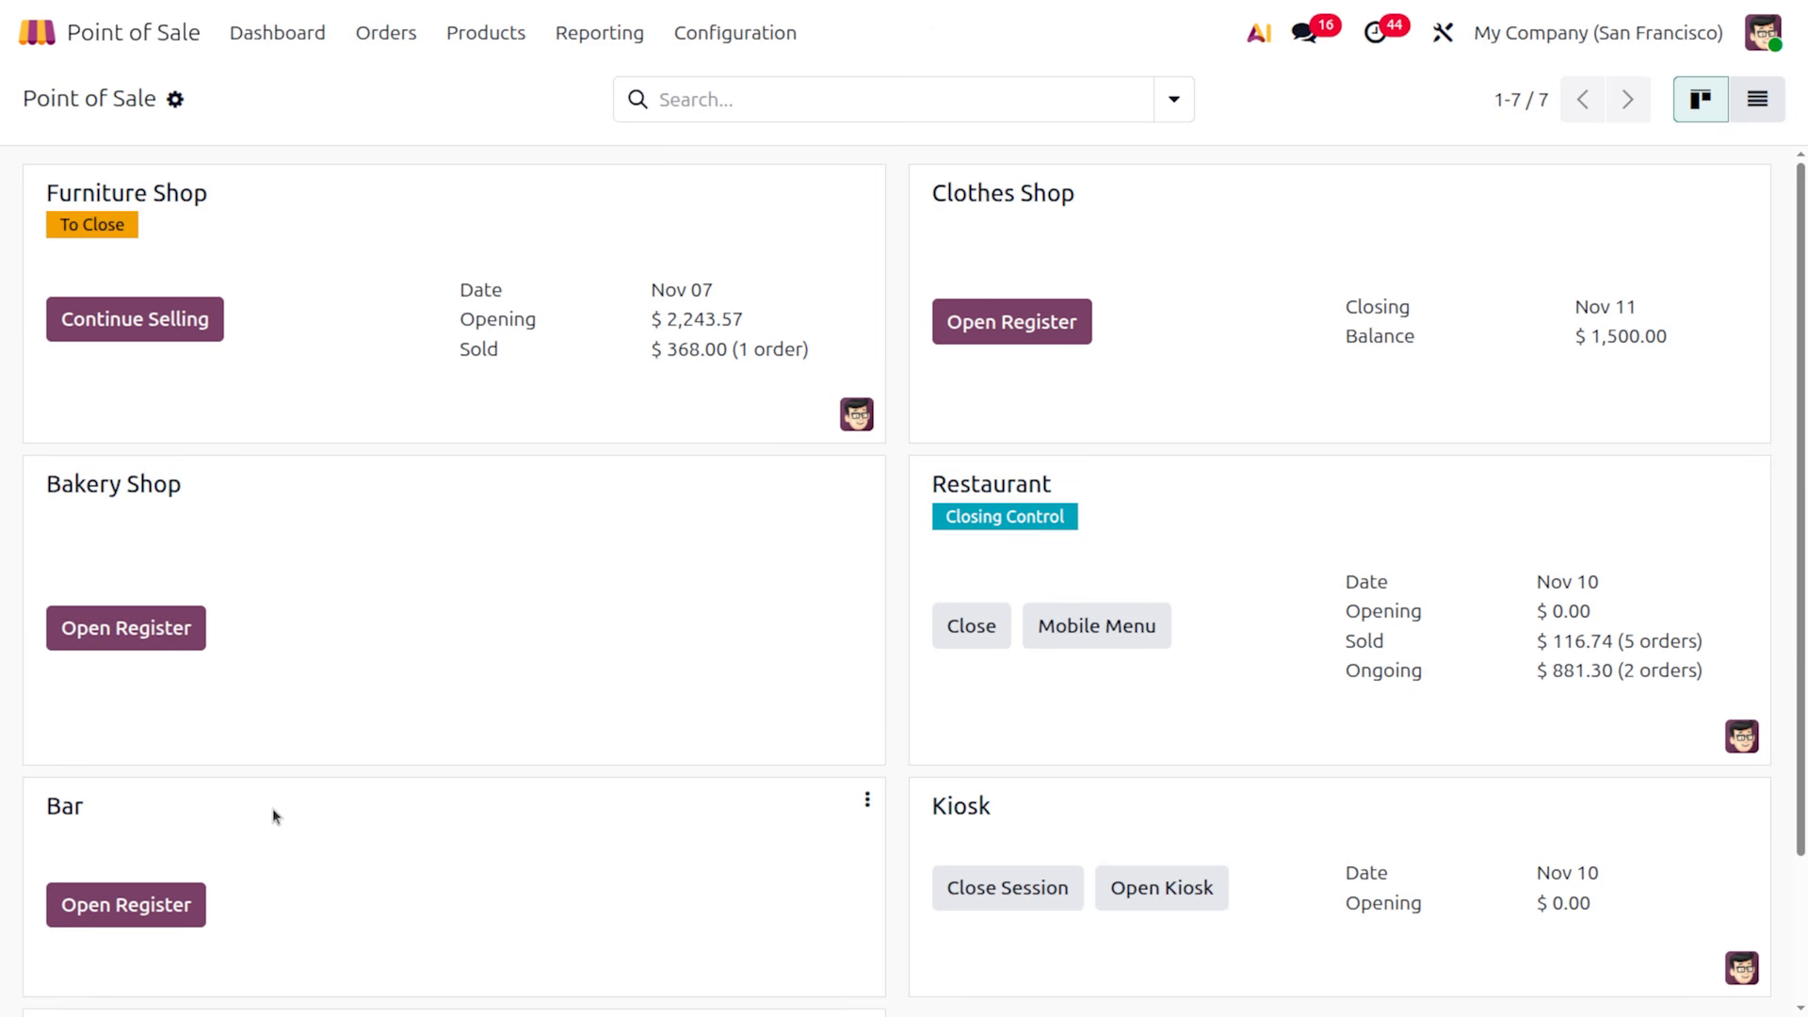
# Open the Clothes Shop register and log in as a cashier with their PIN
pyautogui.click(1078, 324)
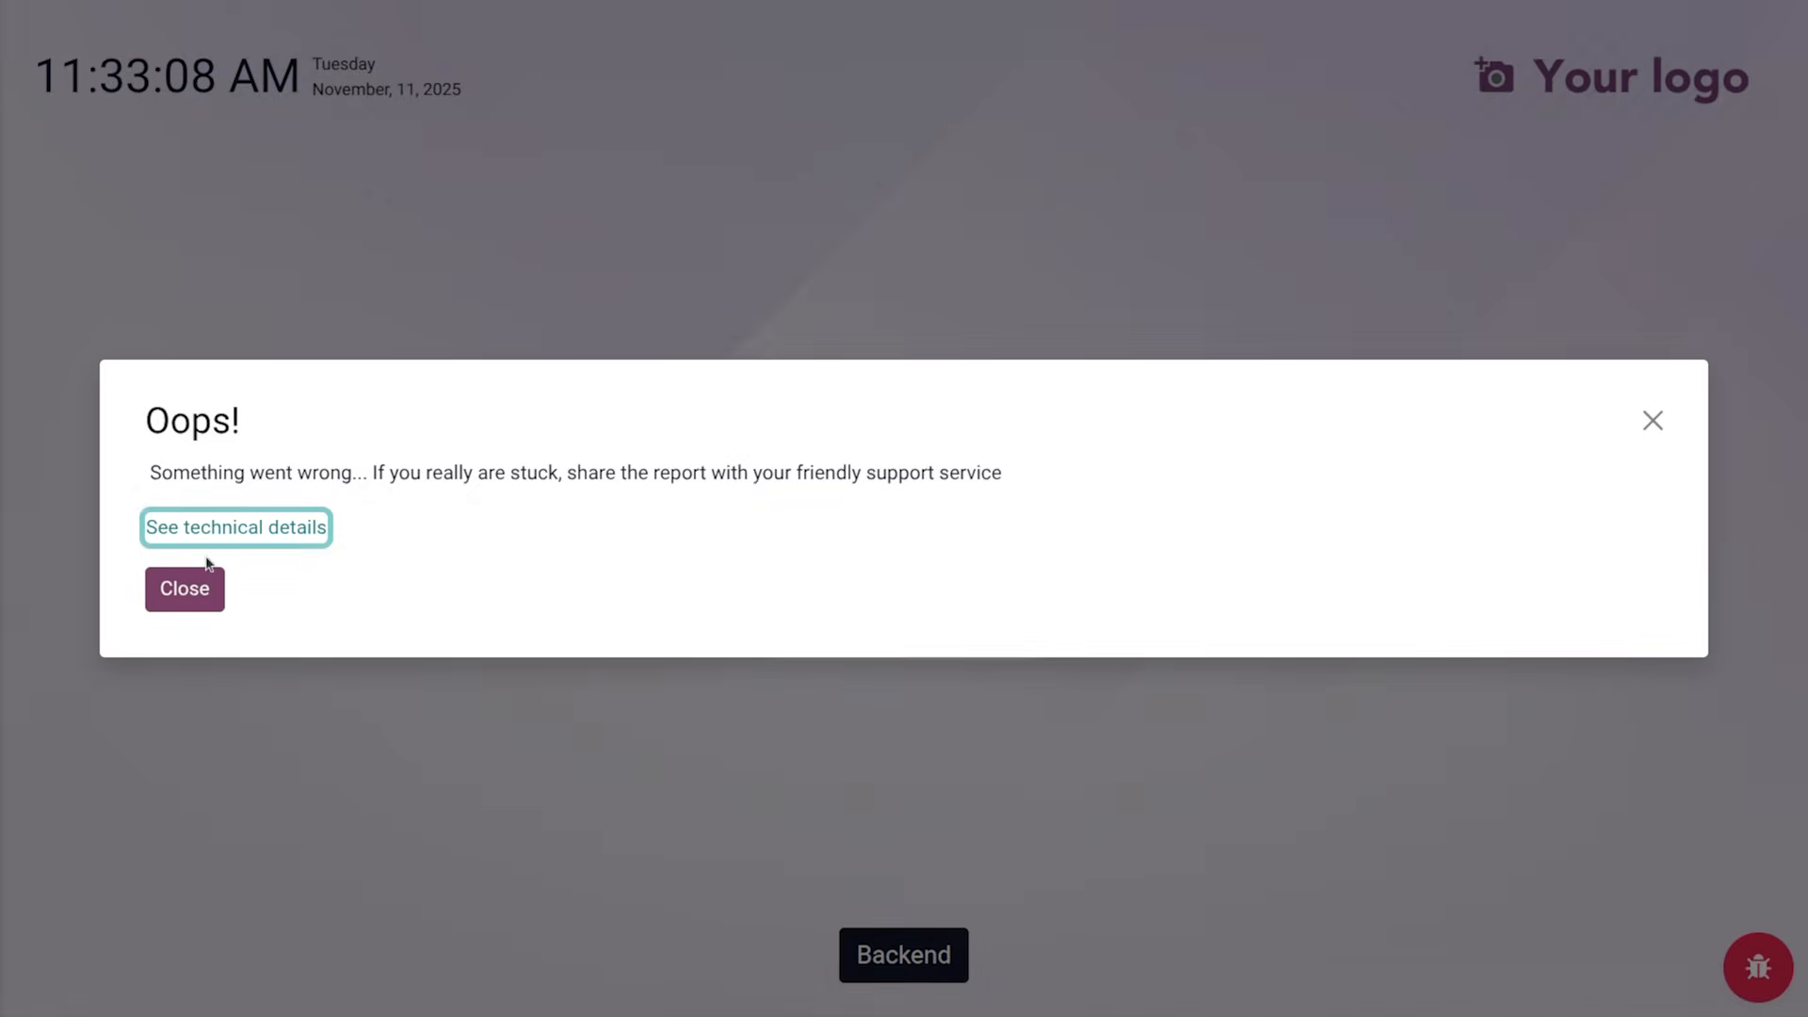
pyautogui.click(200, 590)
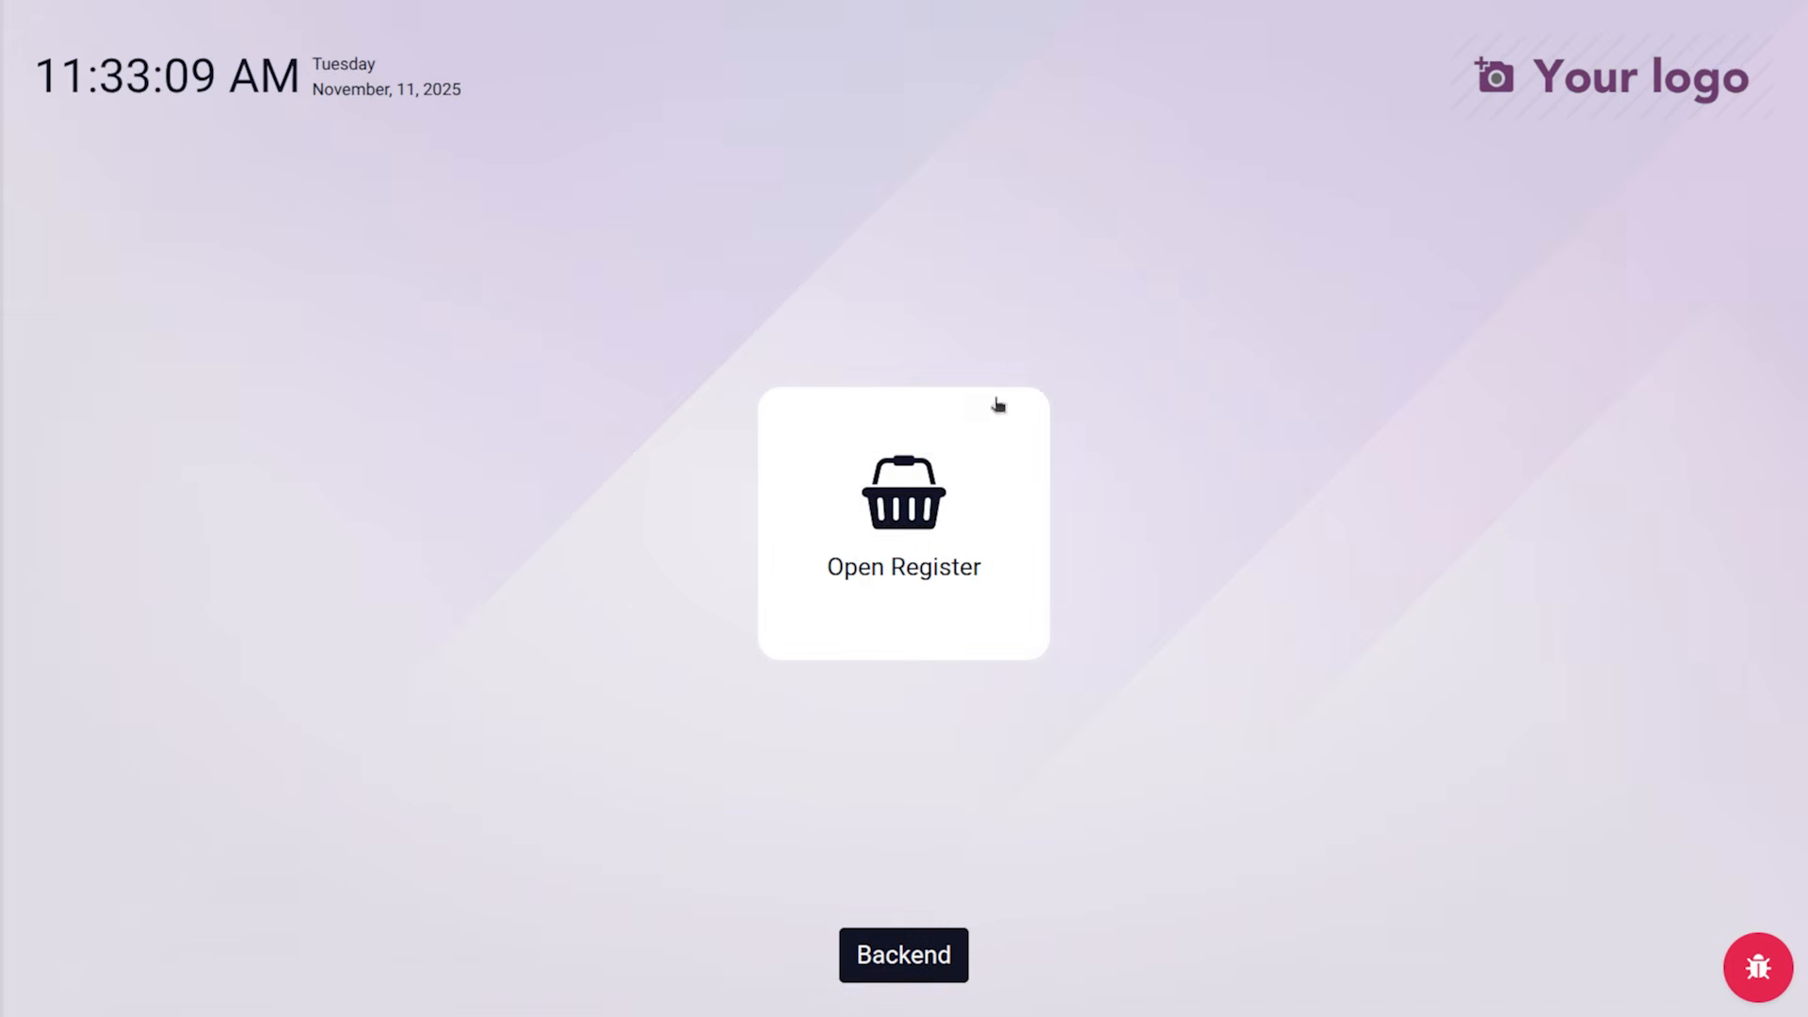
pyautogui.click(941, 553)
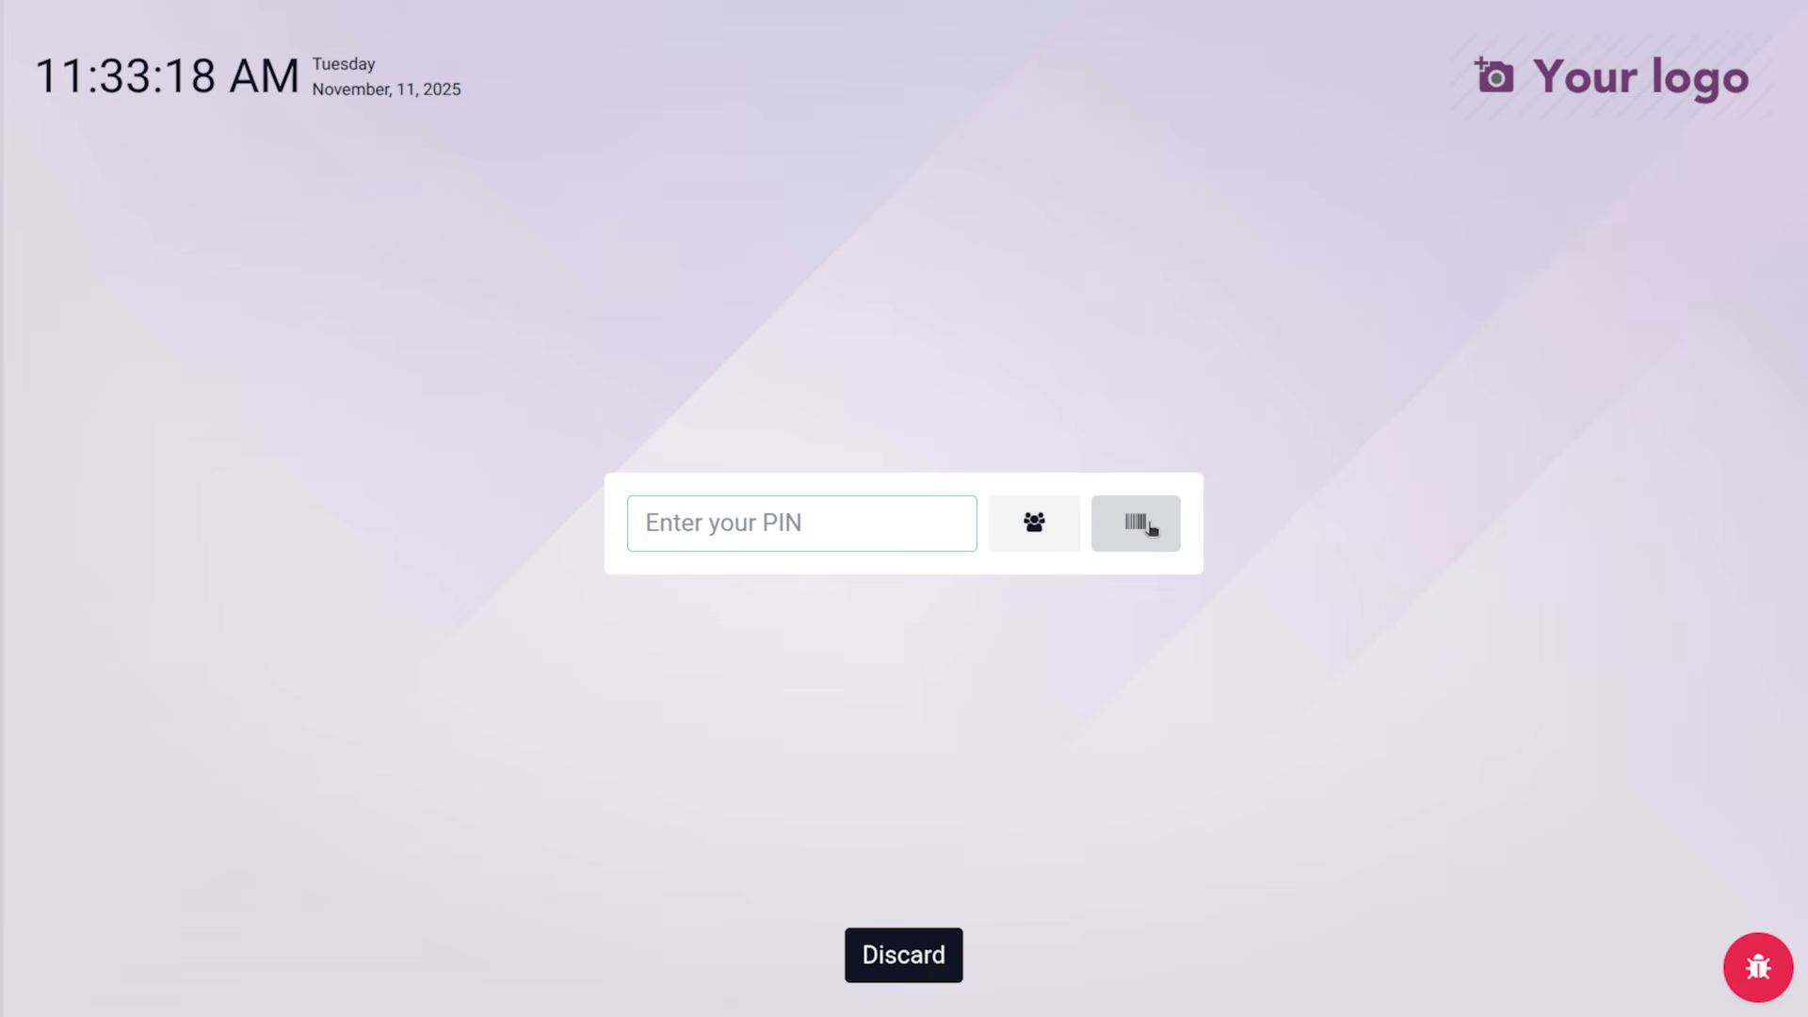
pyautogui.click(1016, 518)
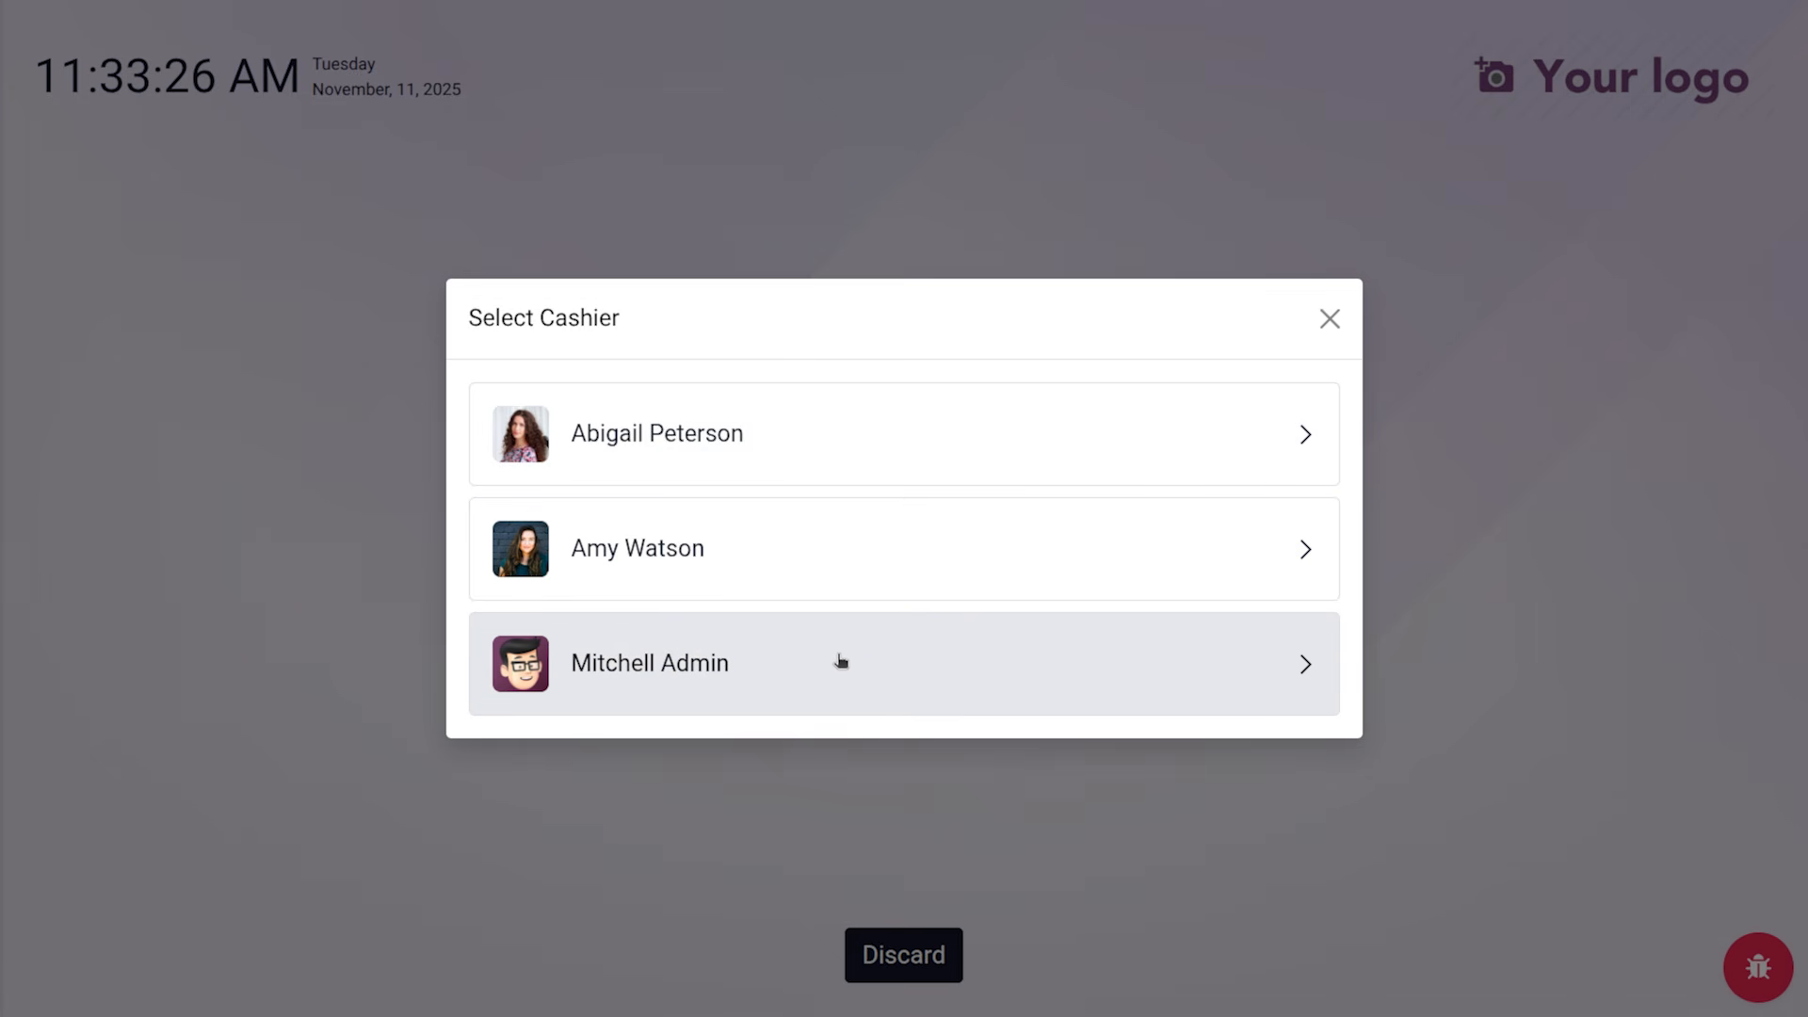
pyautogui.click(714, 450)
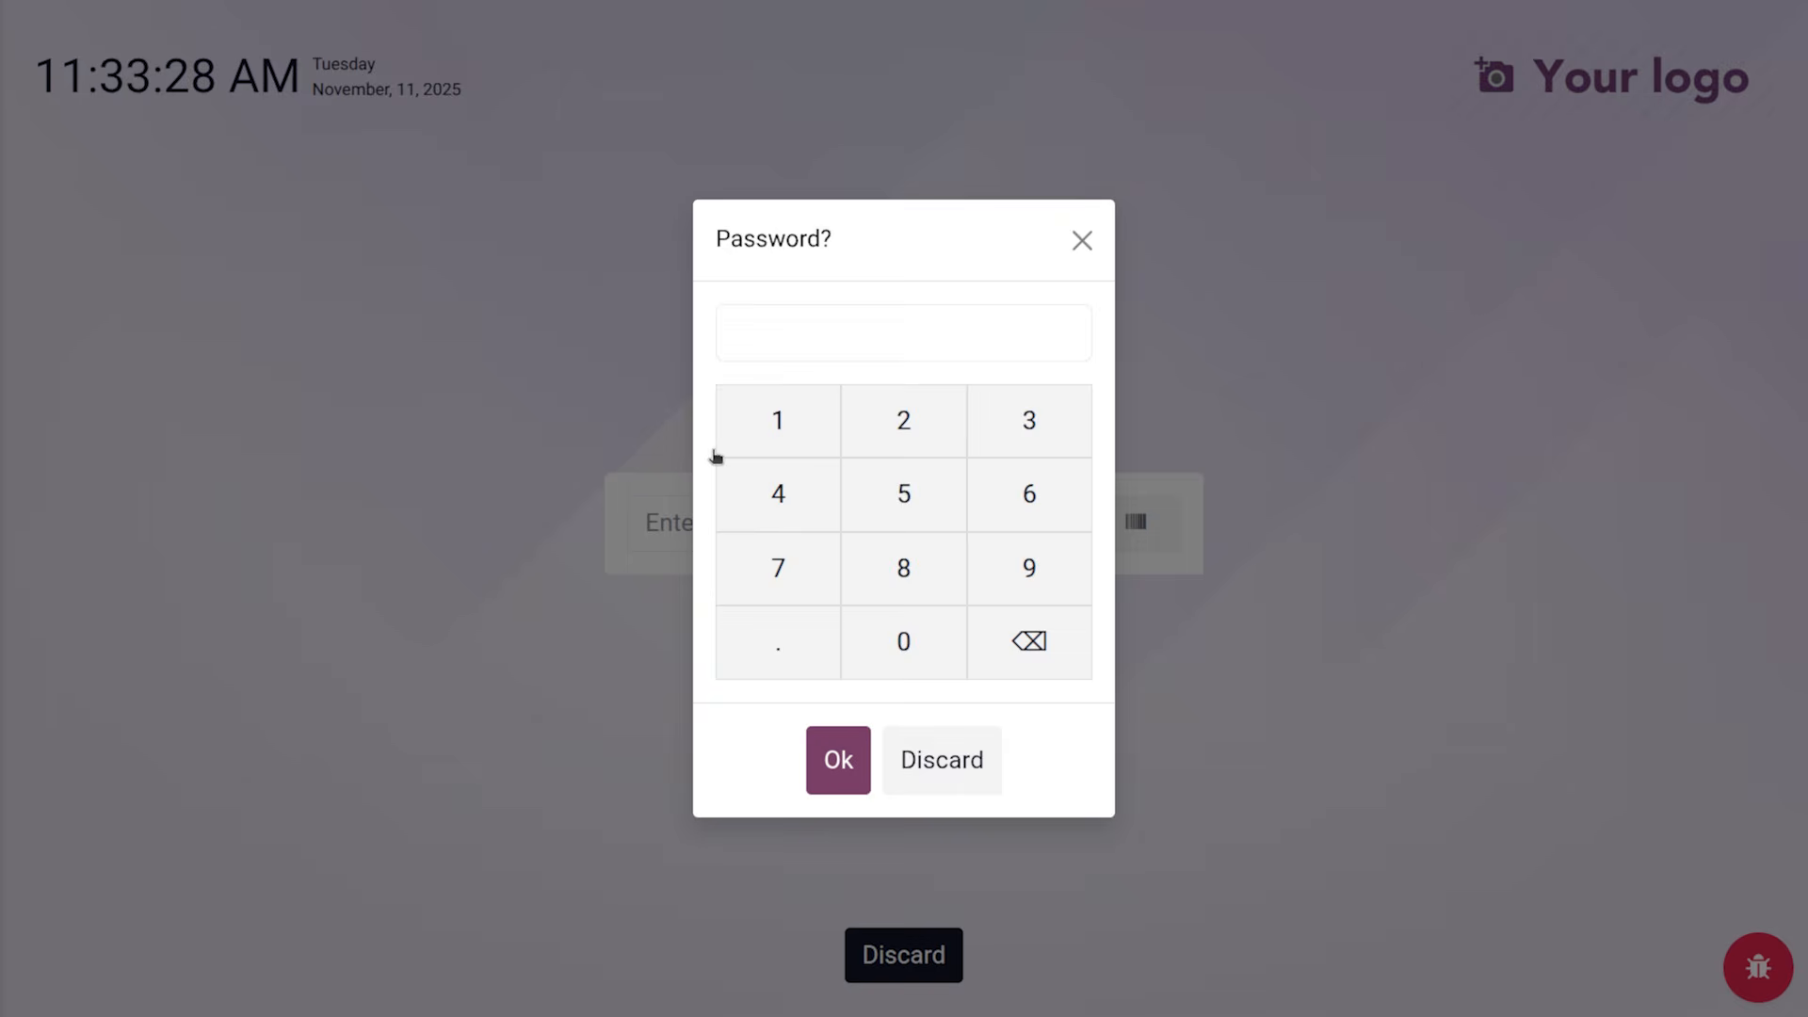
pyautogui.click(813, 411)
pyautogui.click(936, 433)
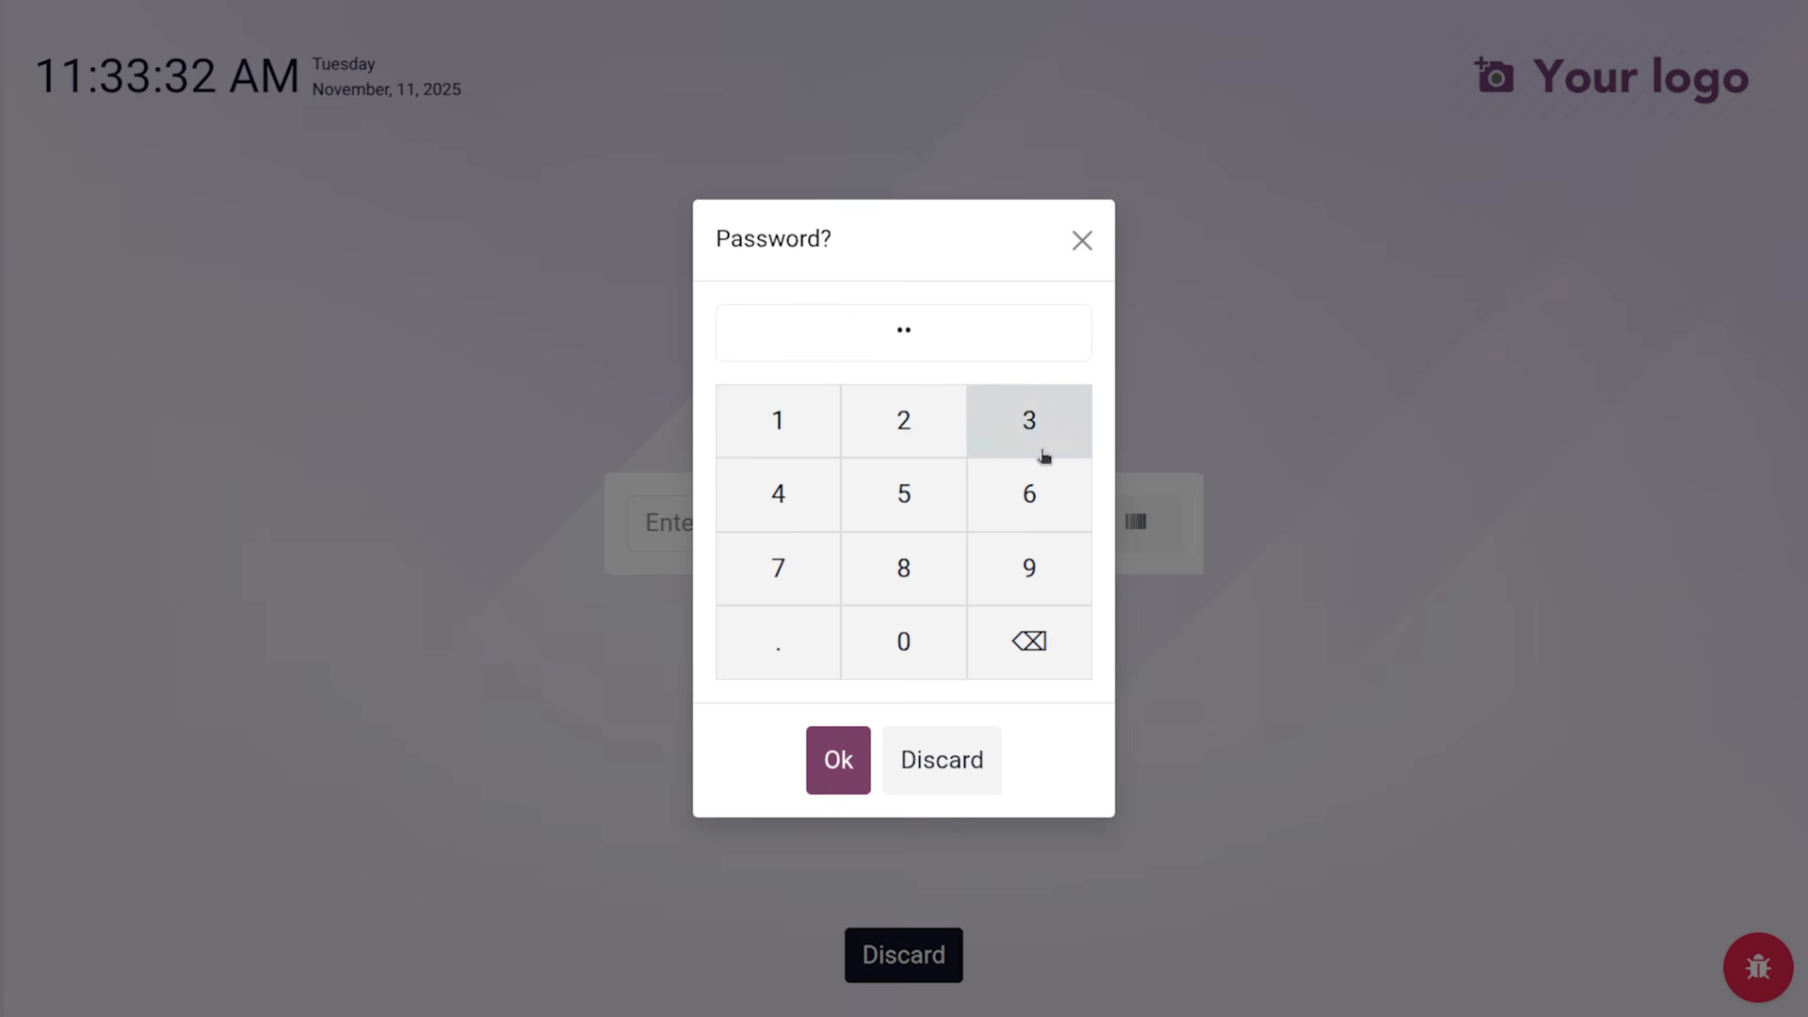
pyautogui.click(819, 493)
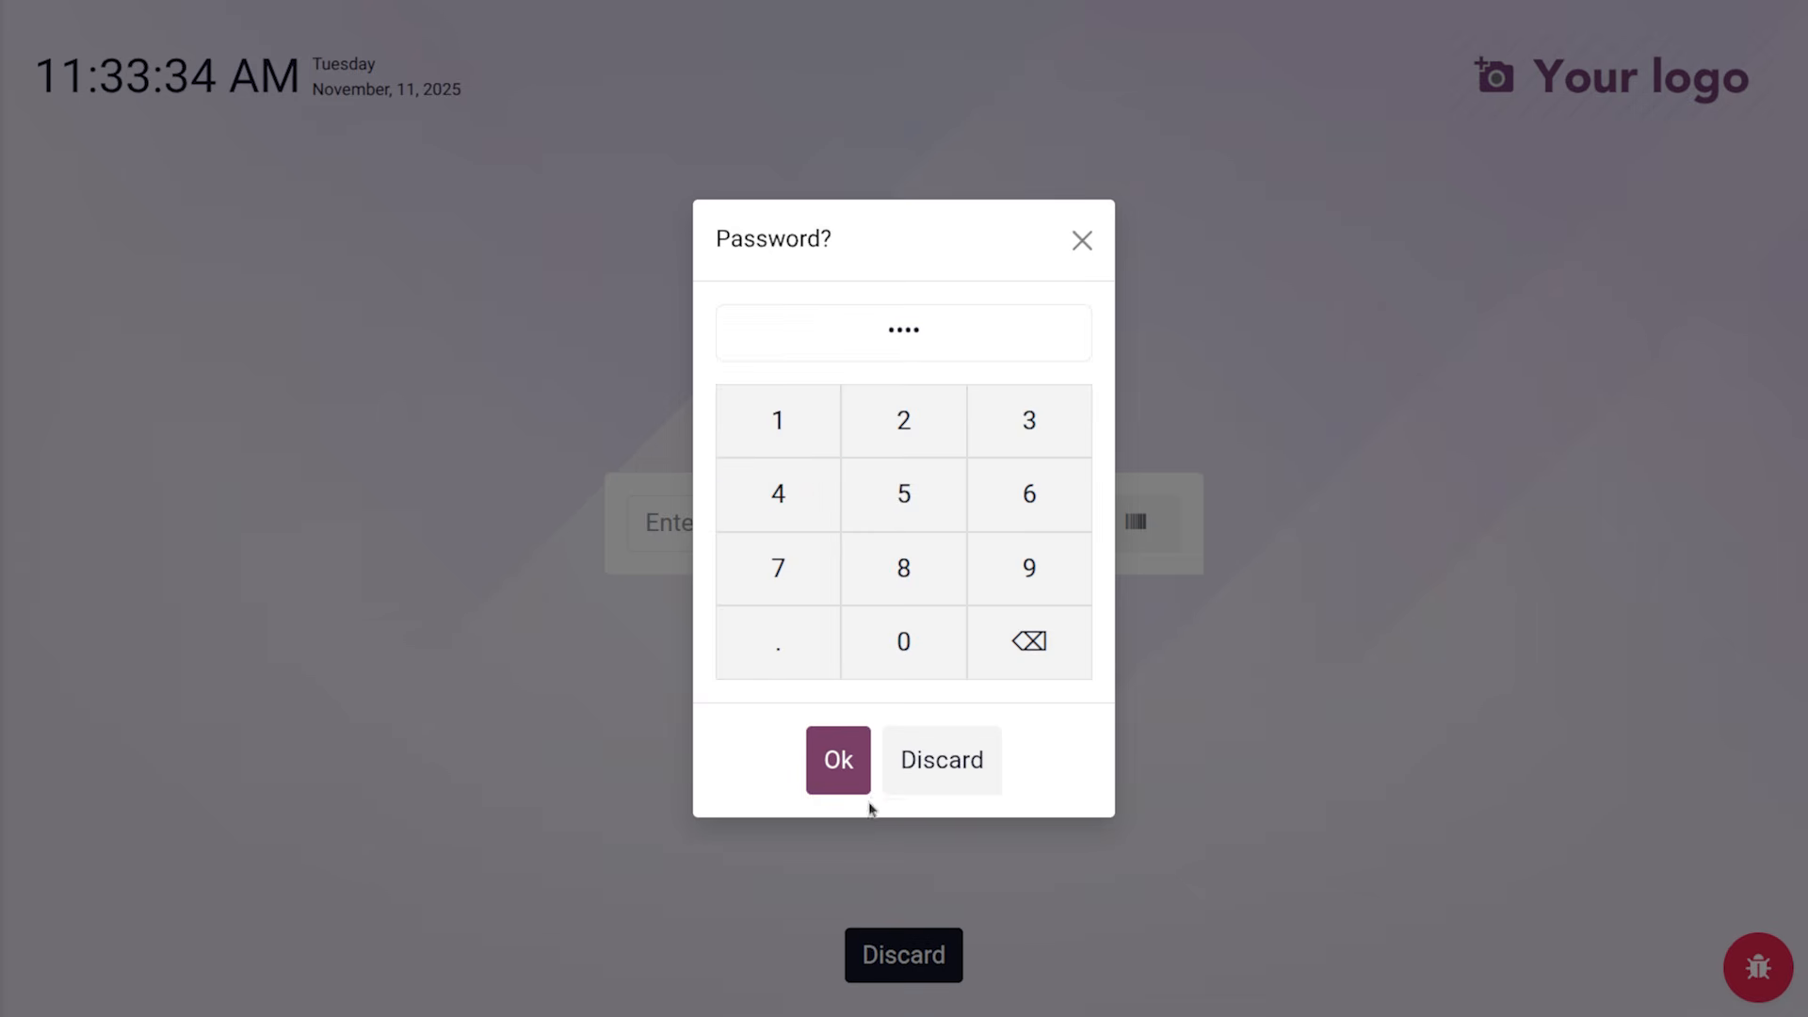
pyautogui.click(838, 761)
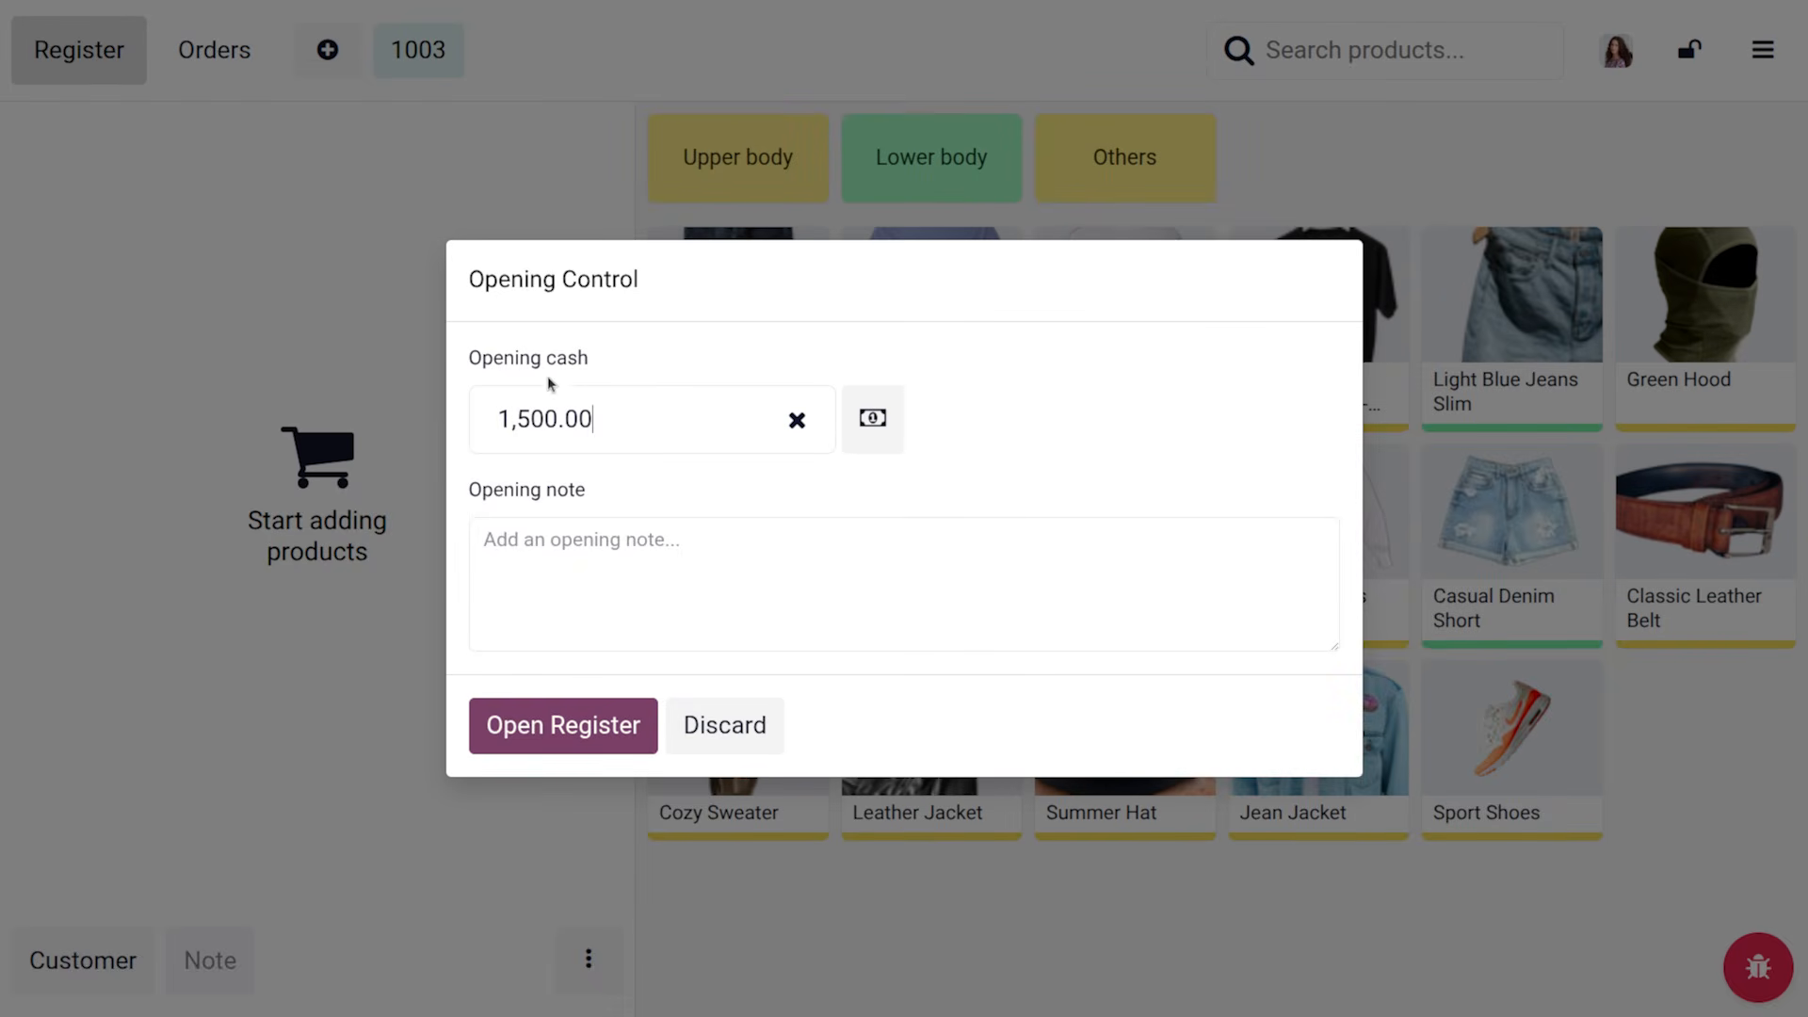
# Open the session with 1,500.00 opening cash and switch the register to dark mode
pyautogui.click(598, 733)
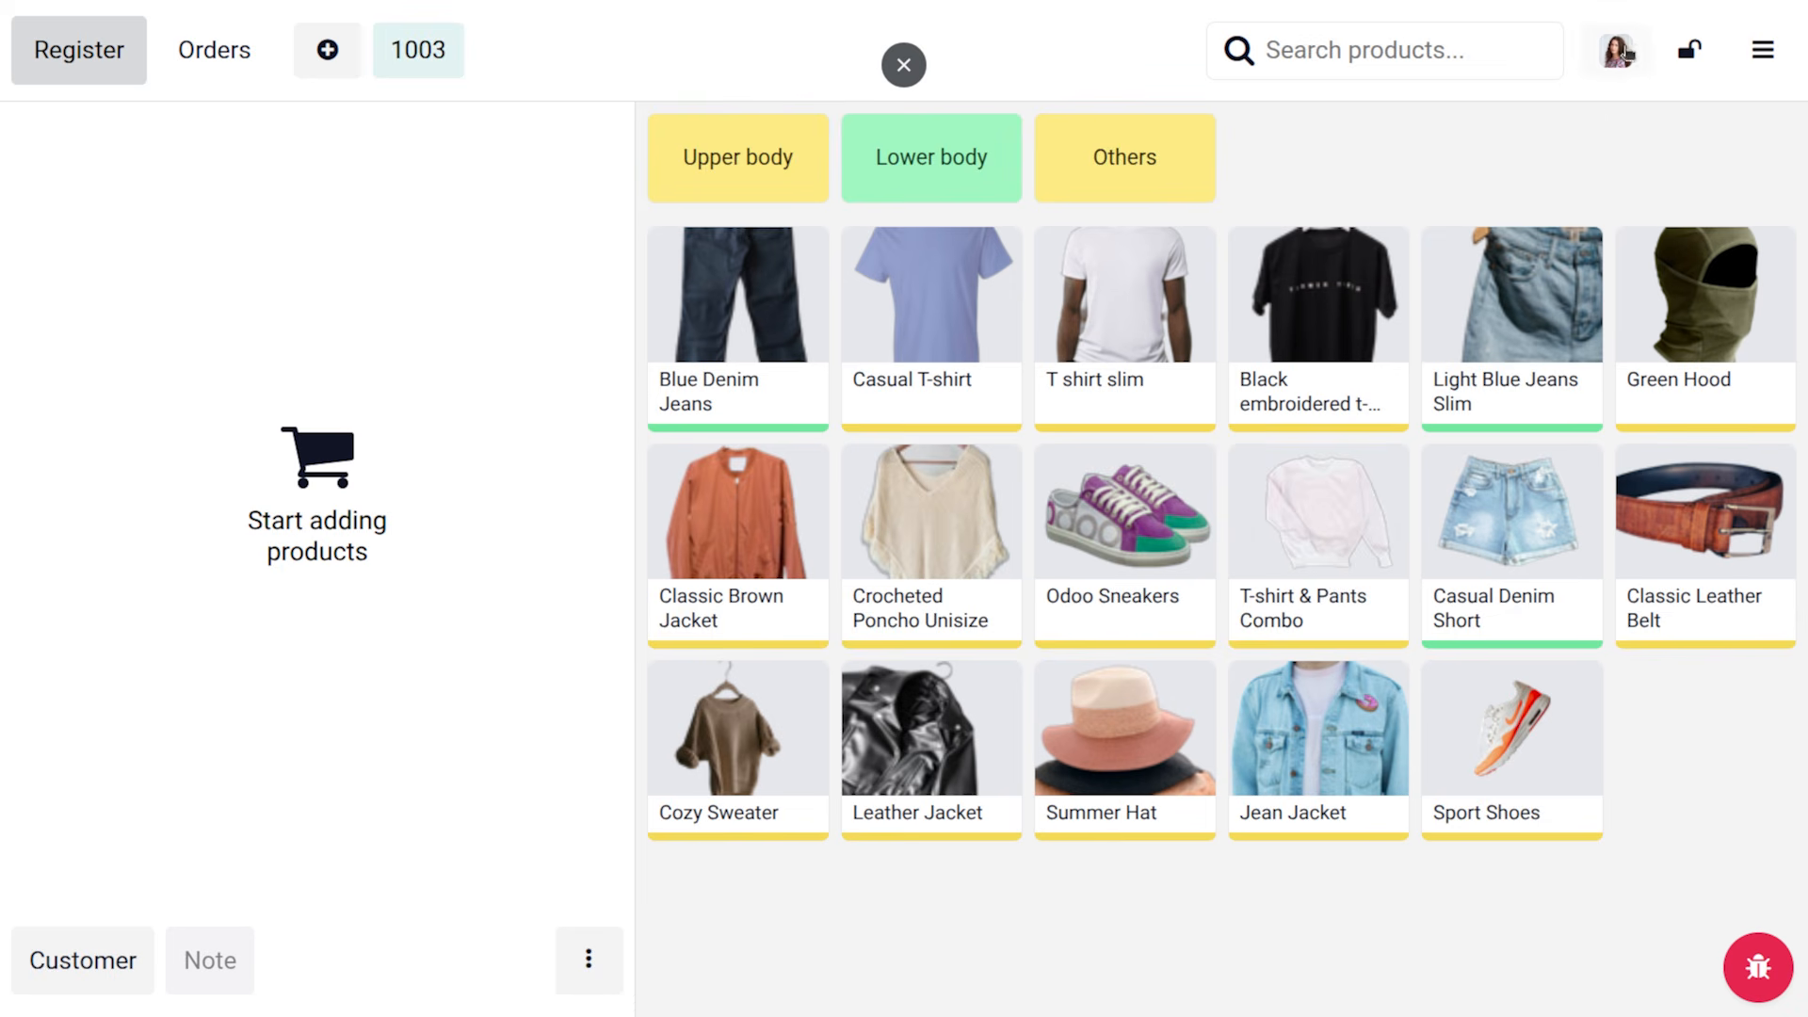
pyautogui.click(1777, 50)
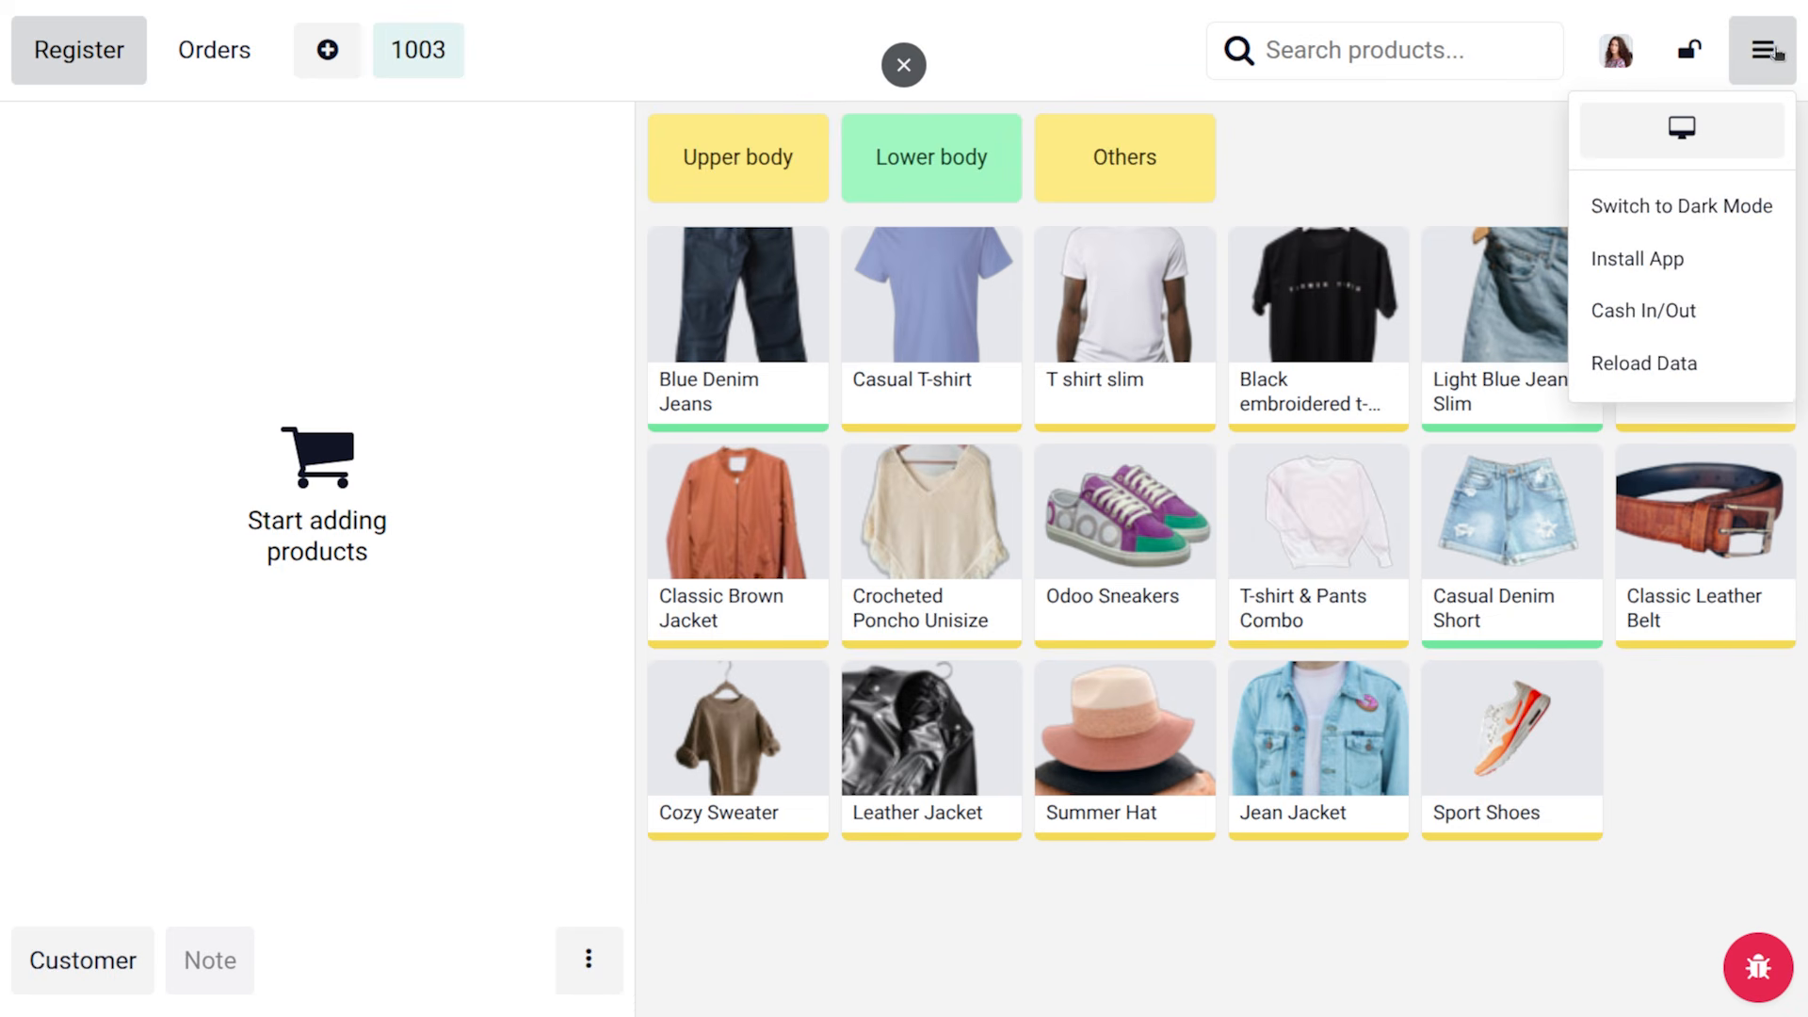
pyautogui.click(1653, 212)
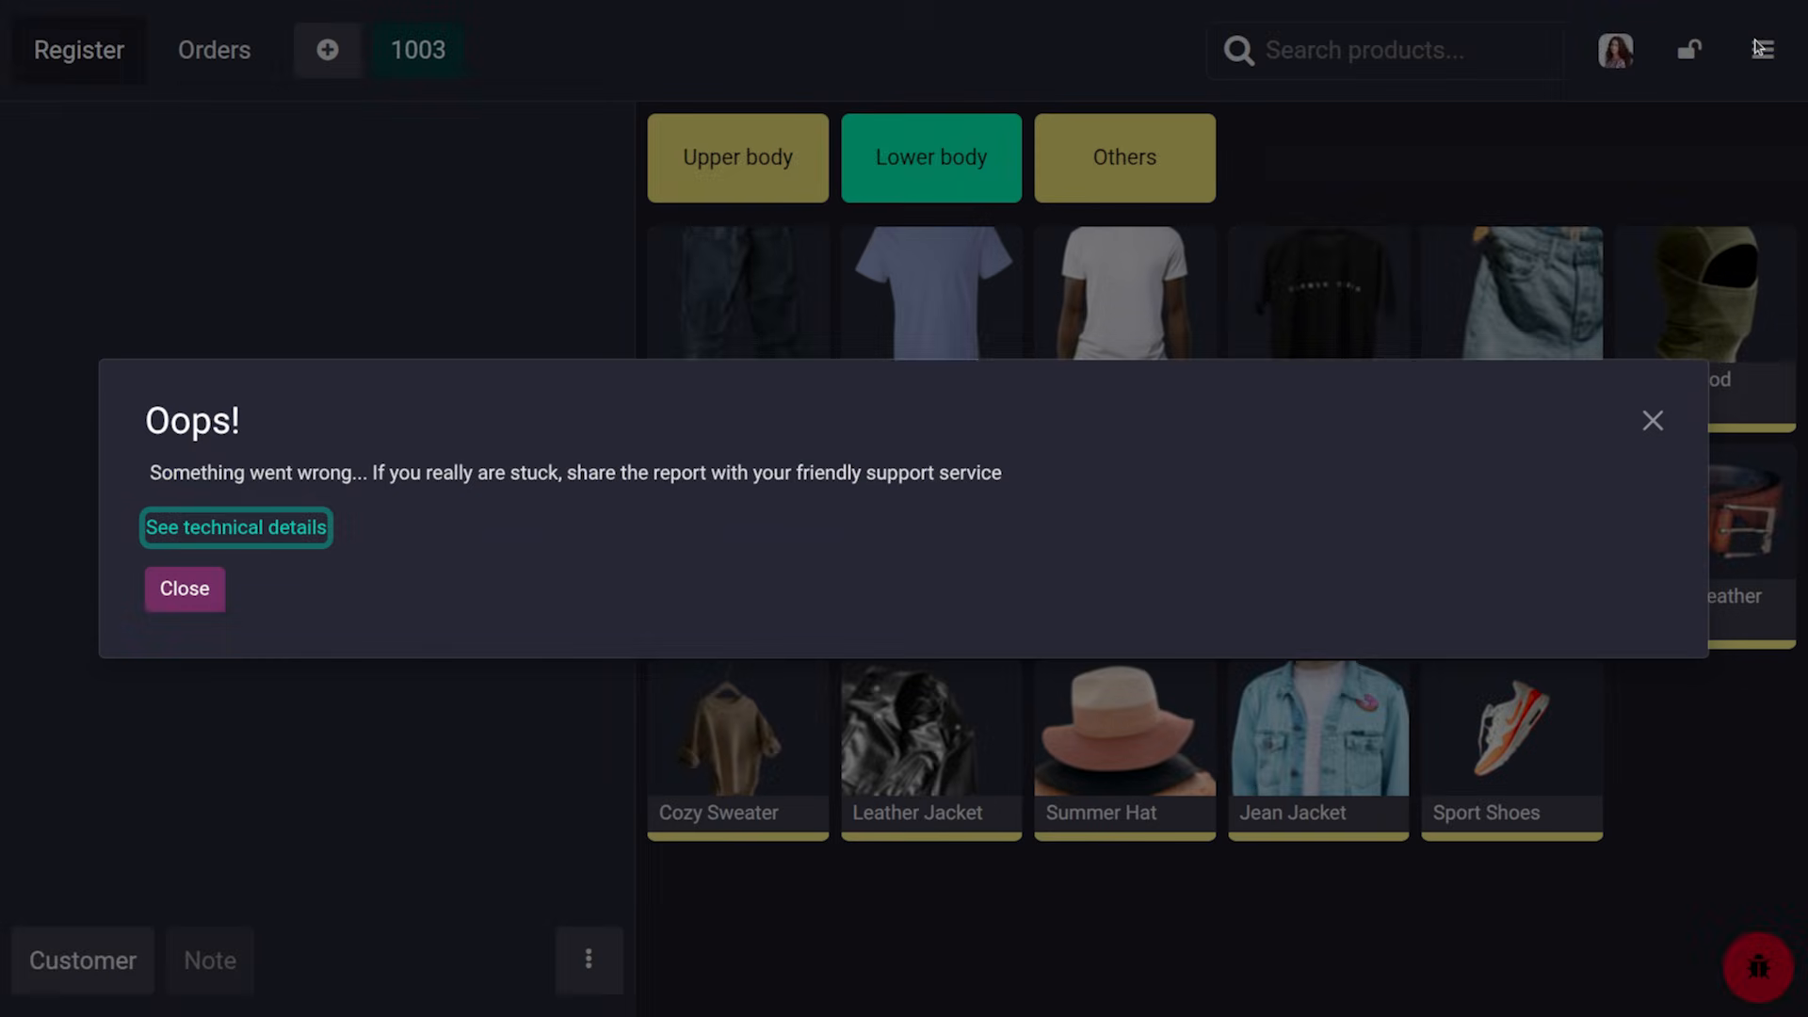
pyautogui.click(1652, 416)
# Reload the register's data with a full synchronization
pyautogui.click(1763, 50)
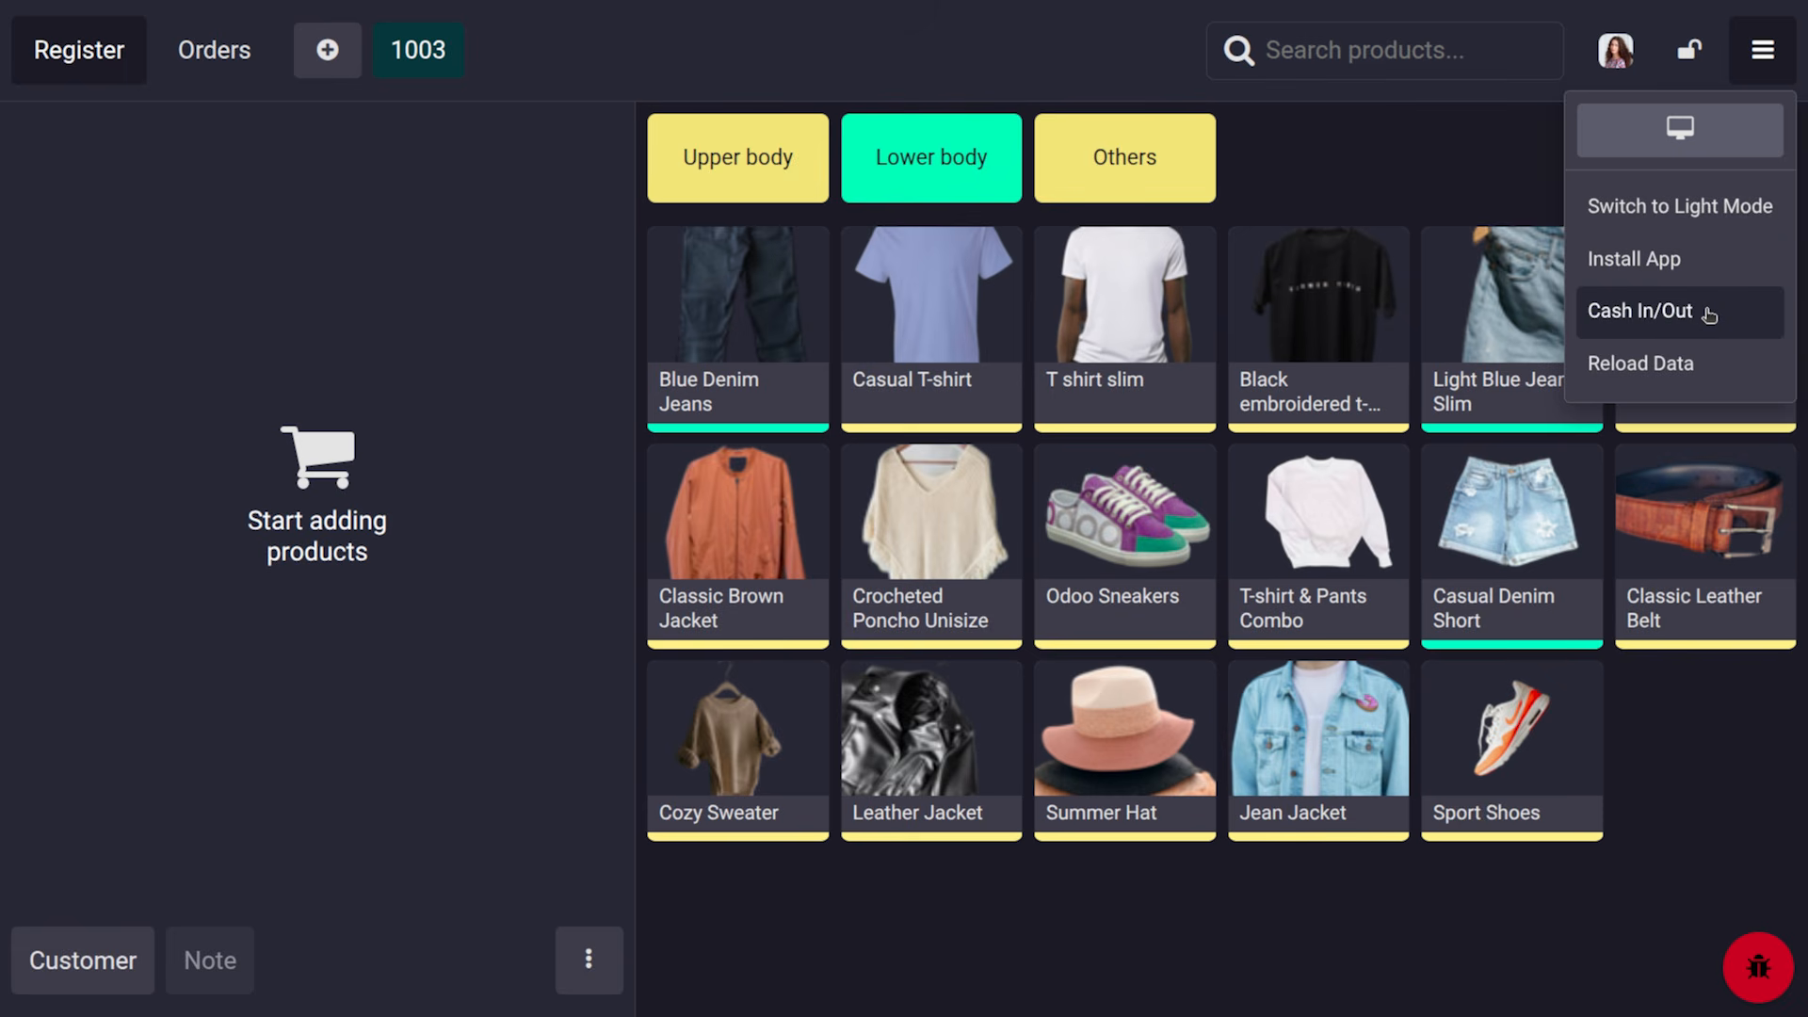
pyautogui.click(1717, 371)
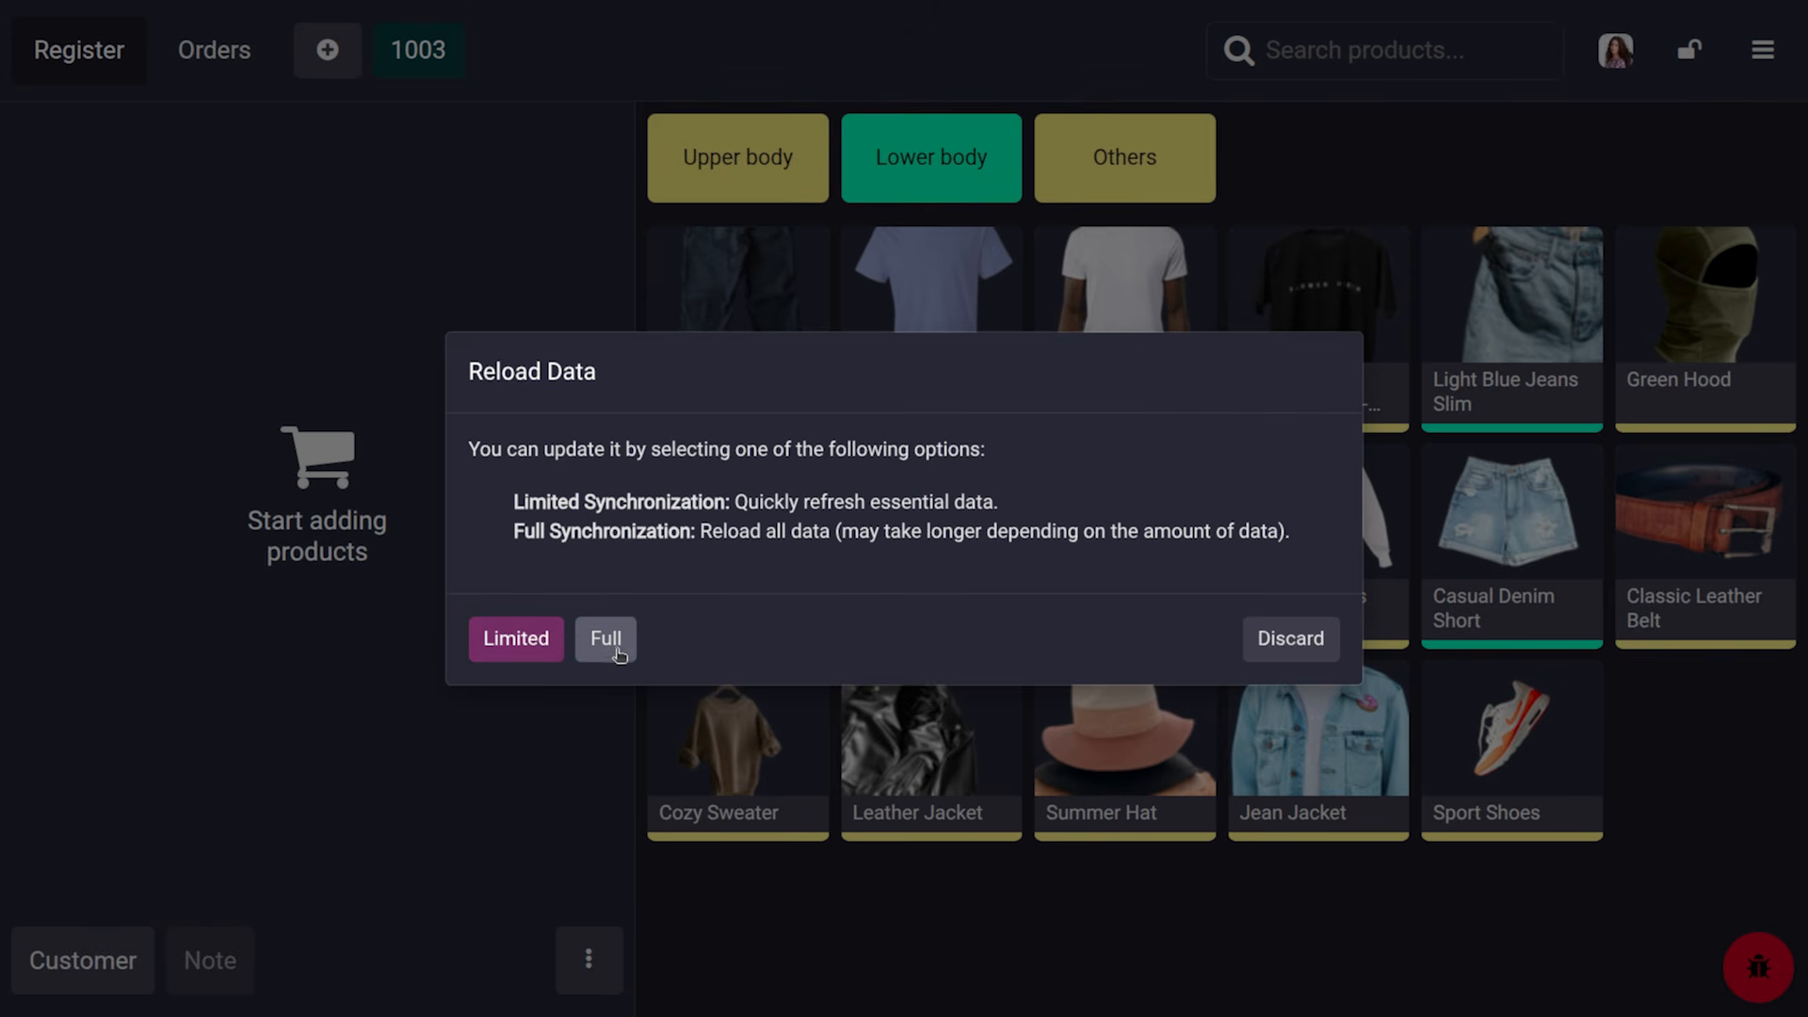
pyautogui.click(544, 648)
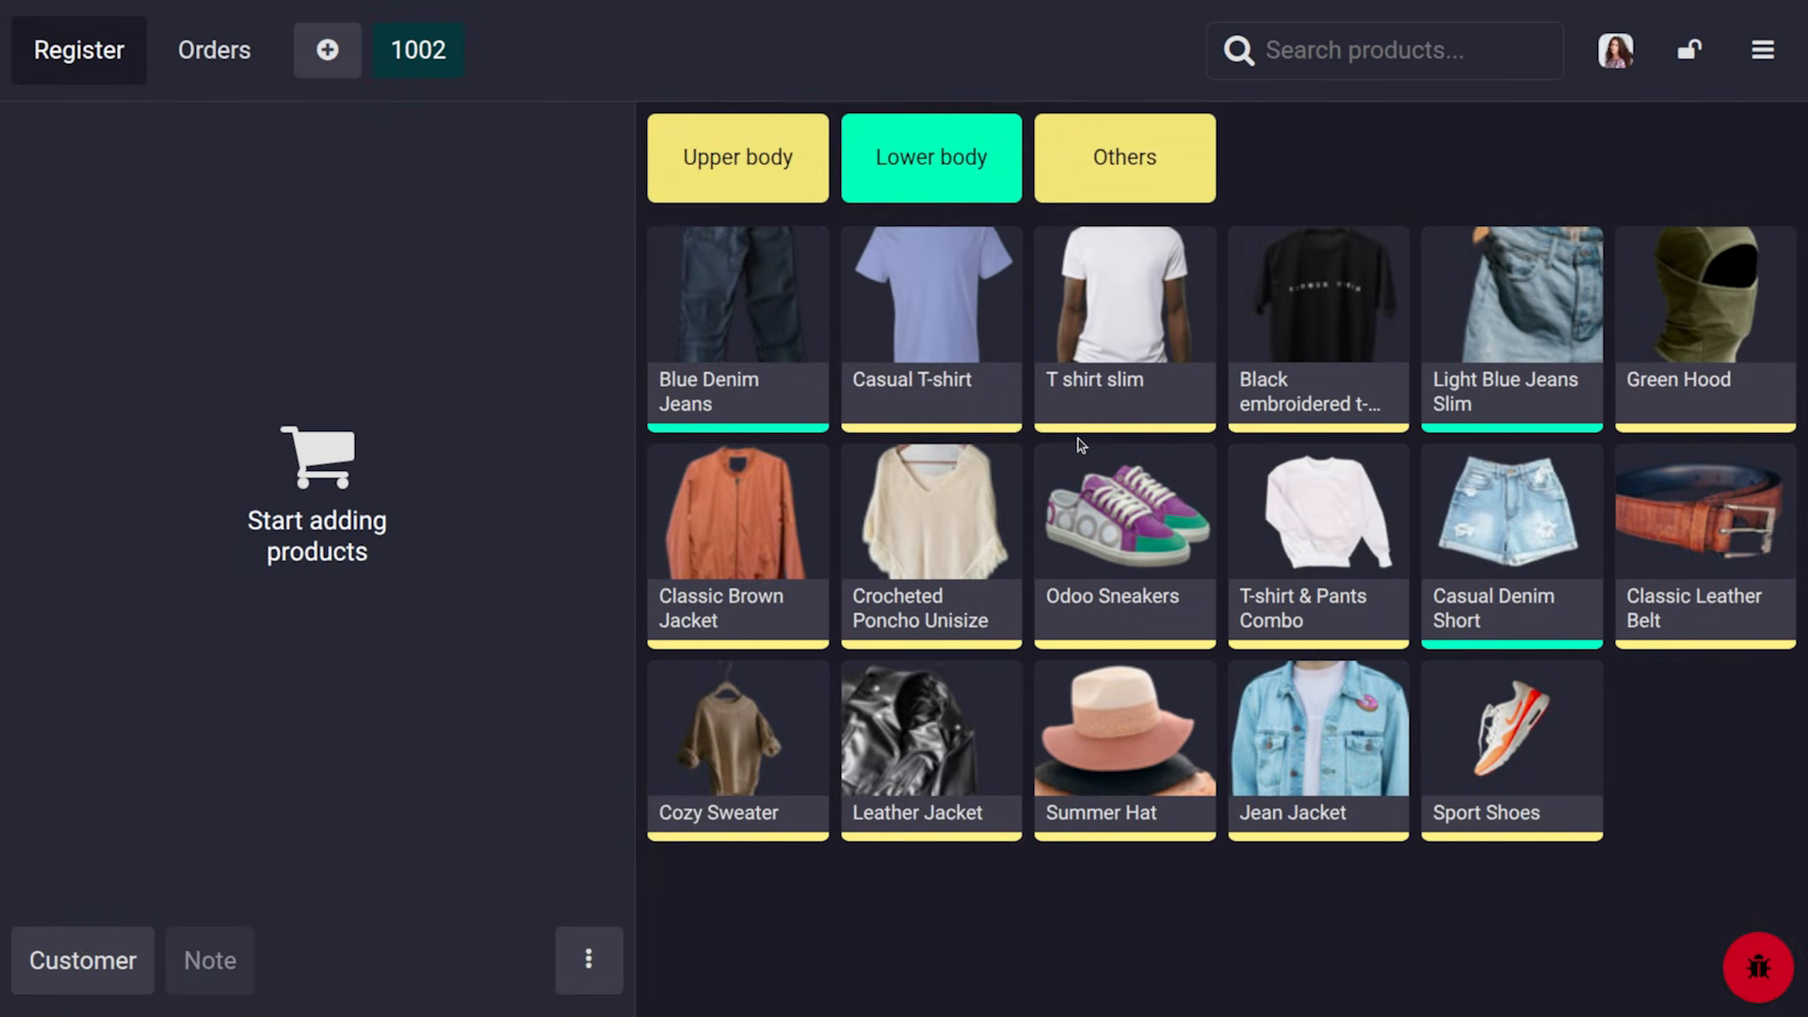
# Add one size-S Blue Denim Jeans and a size-S white Casual T-shirt to order 1002
pyautogui.click(715, 328)
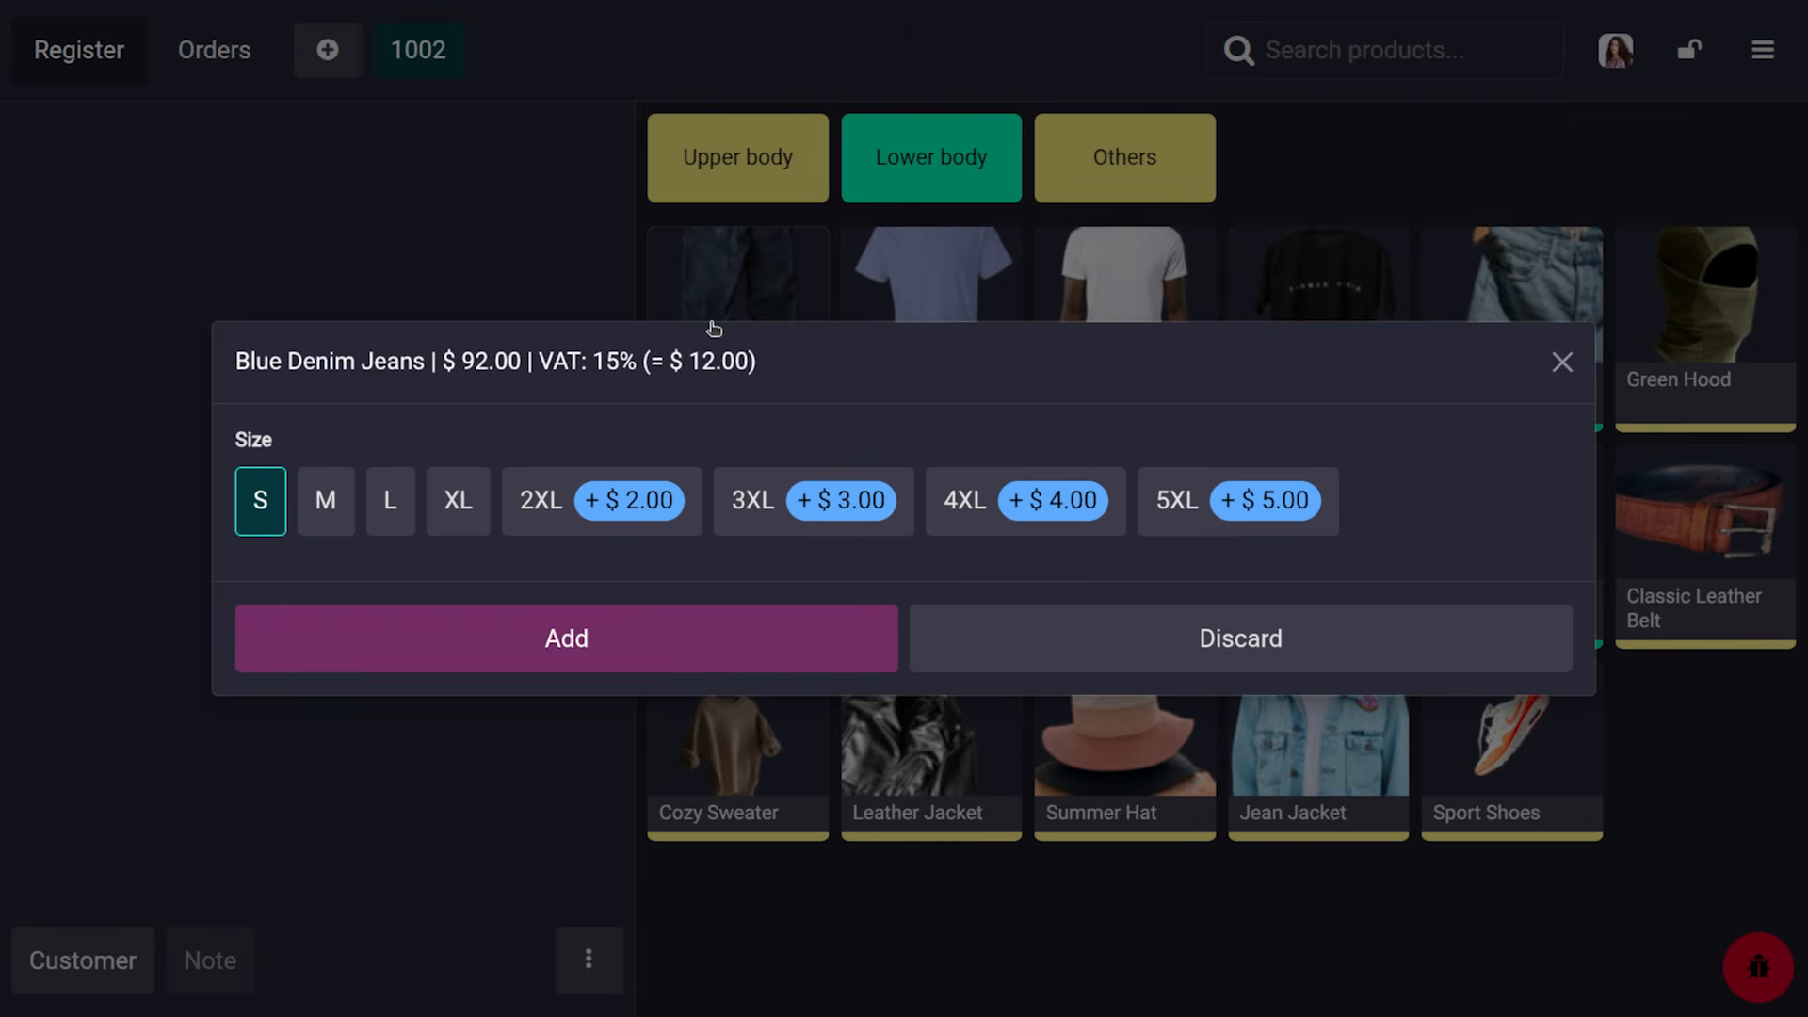
pyautogui.click(572, 638)
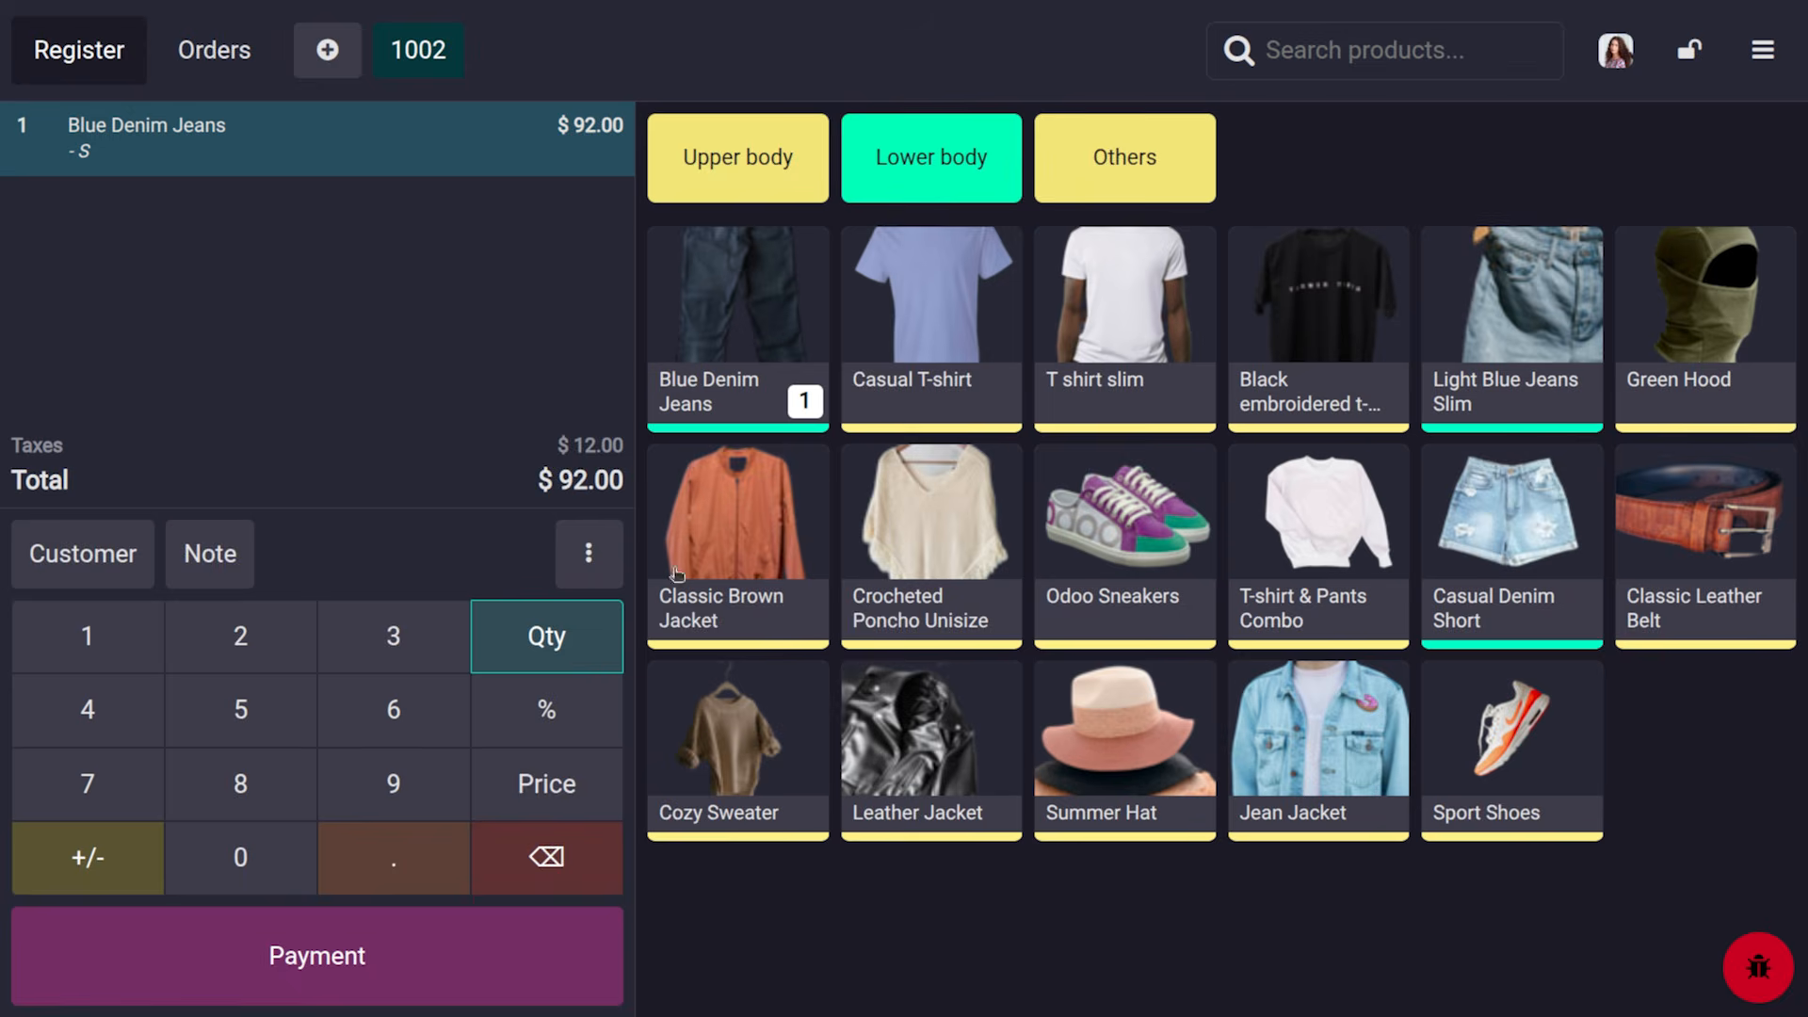
pyautogui.click(925, 389)
pyautogui.click(508, 690)
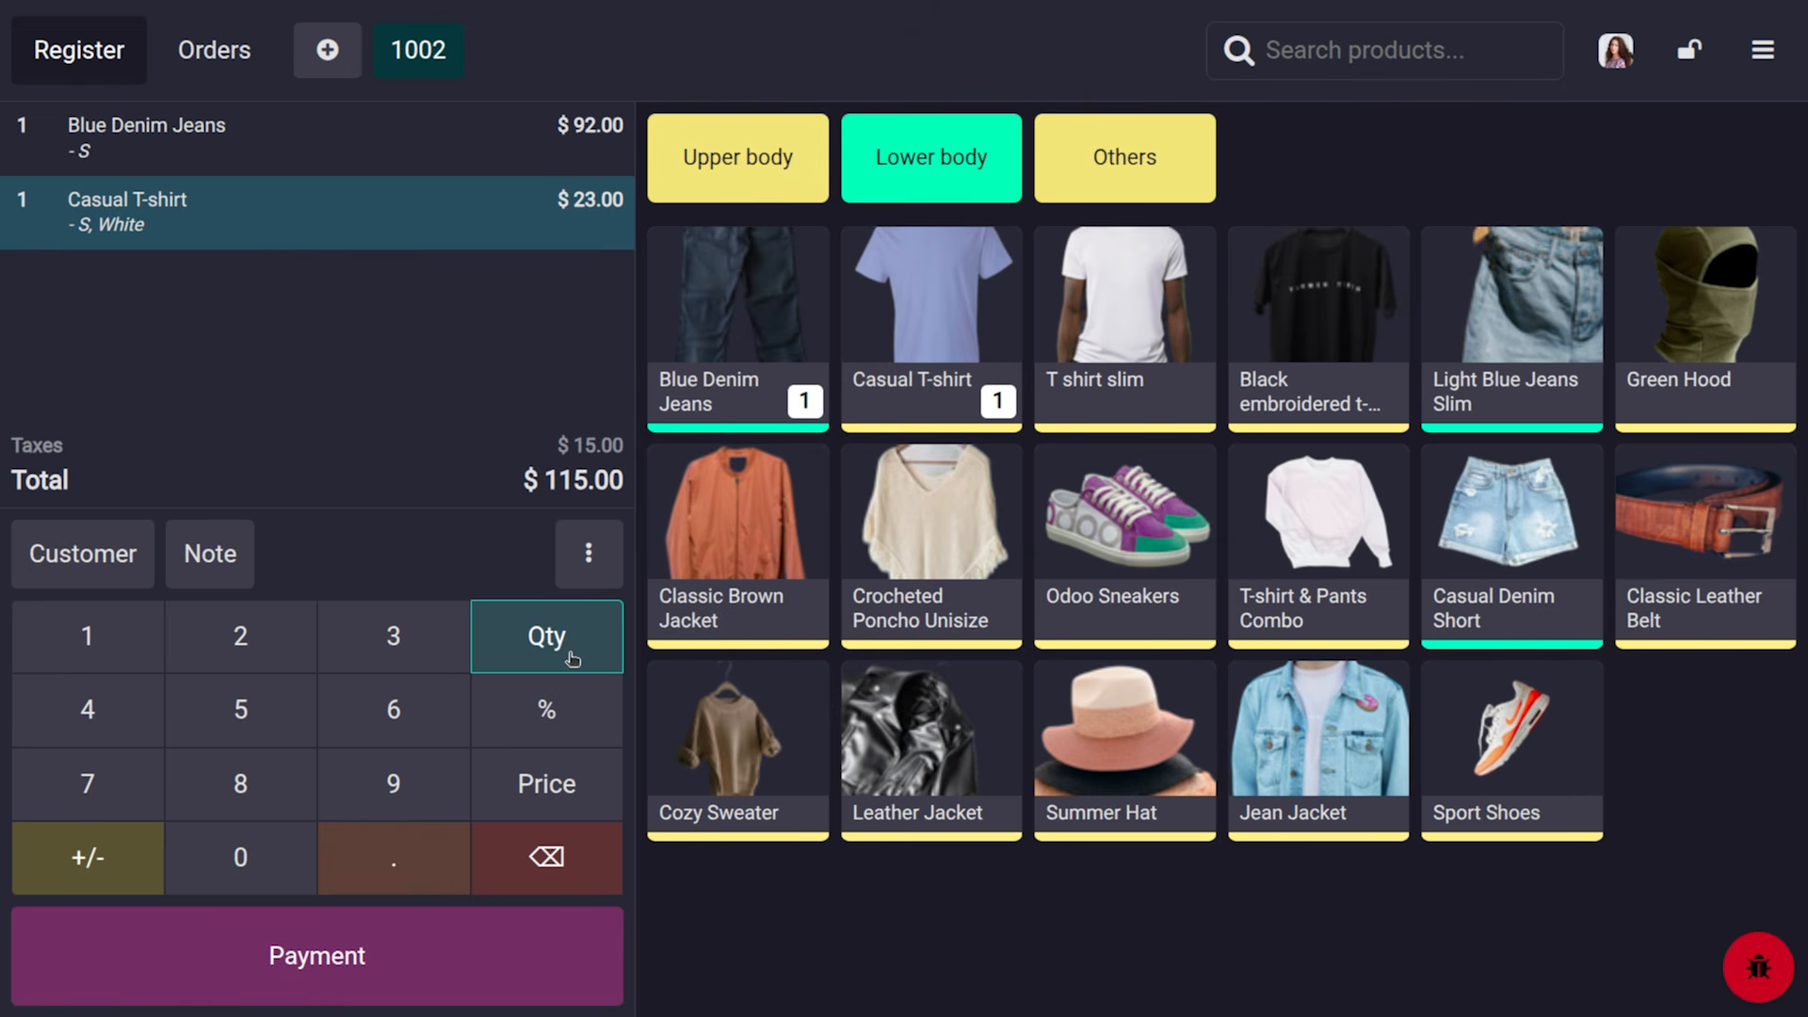
# Set the Casual T-shirt line to quantity 5, 10% discount, and note 'plain tshirt'
pyautogui.click(263, 704)
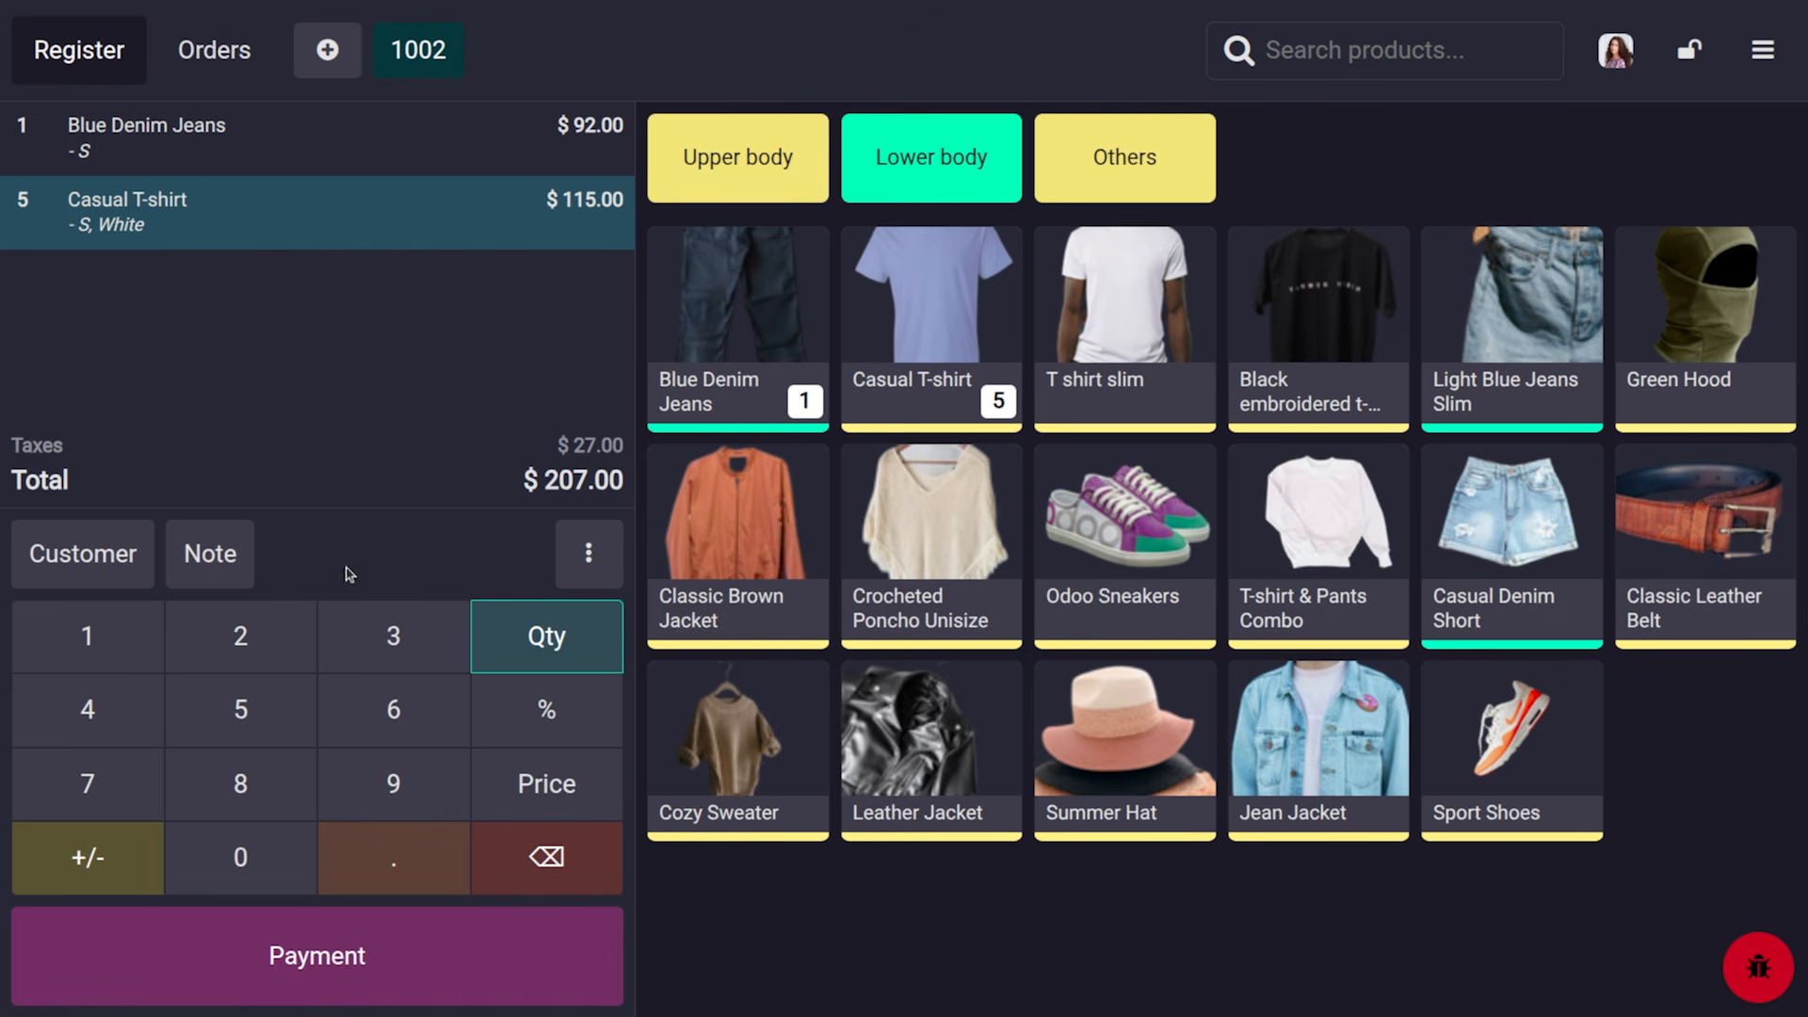
pyautogui.click(486, 713)
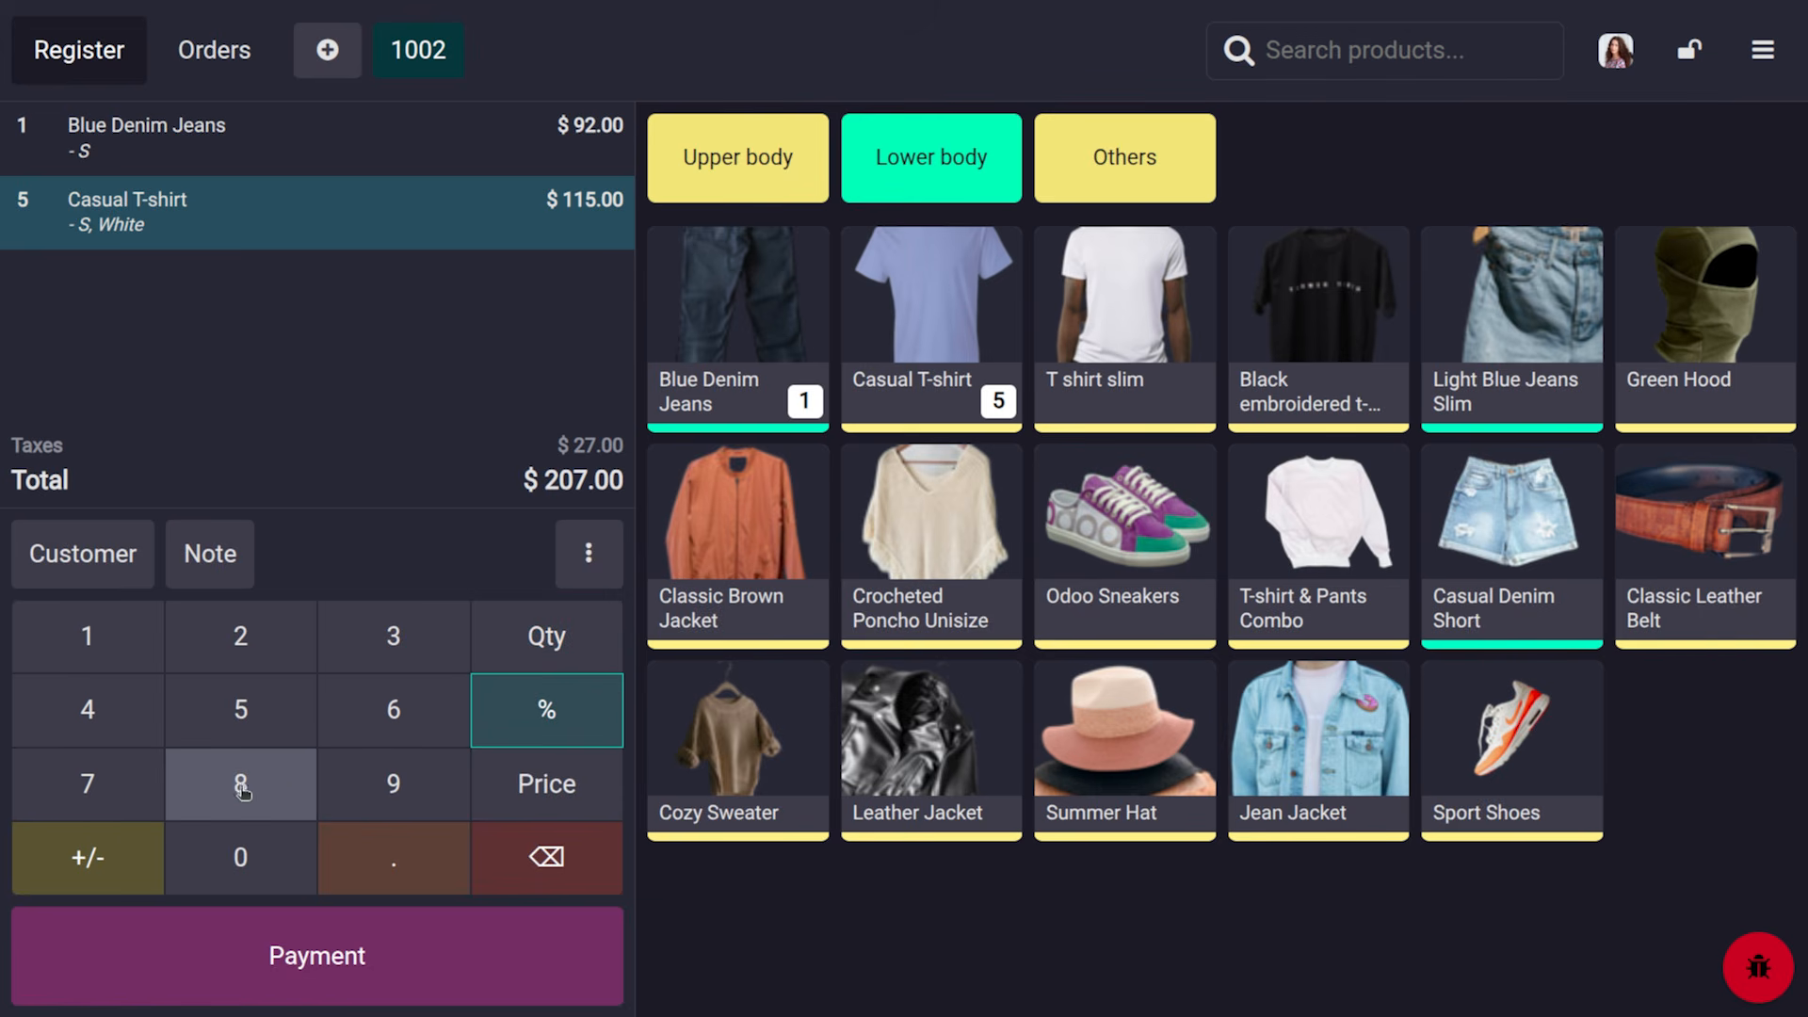
pyautogui.click(105, 652)
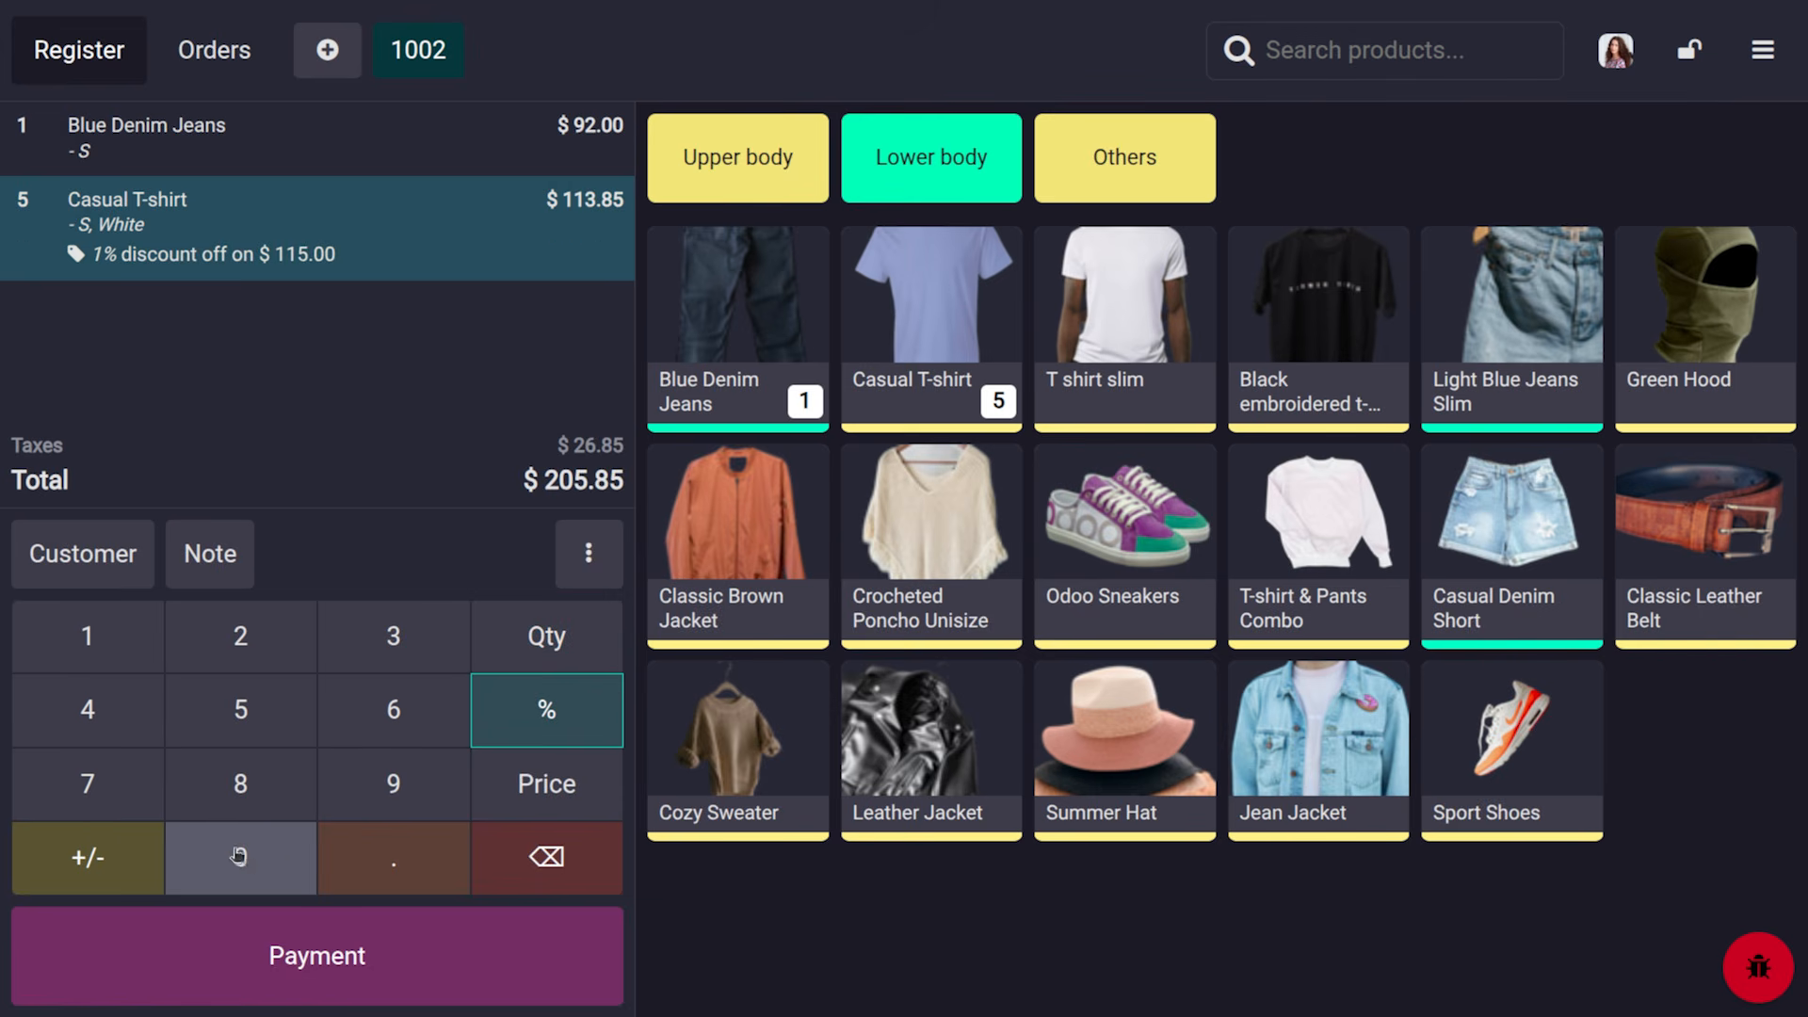
pyautogui.click(247, 861)
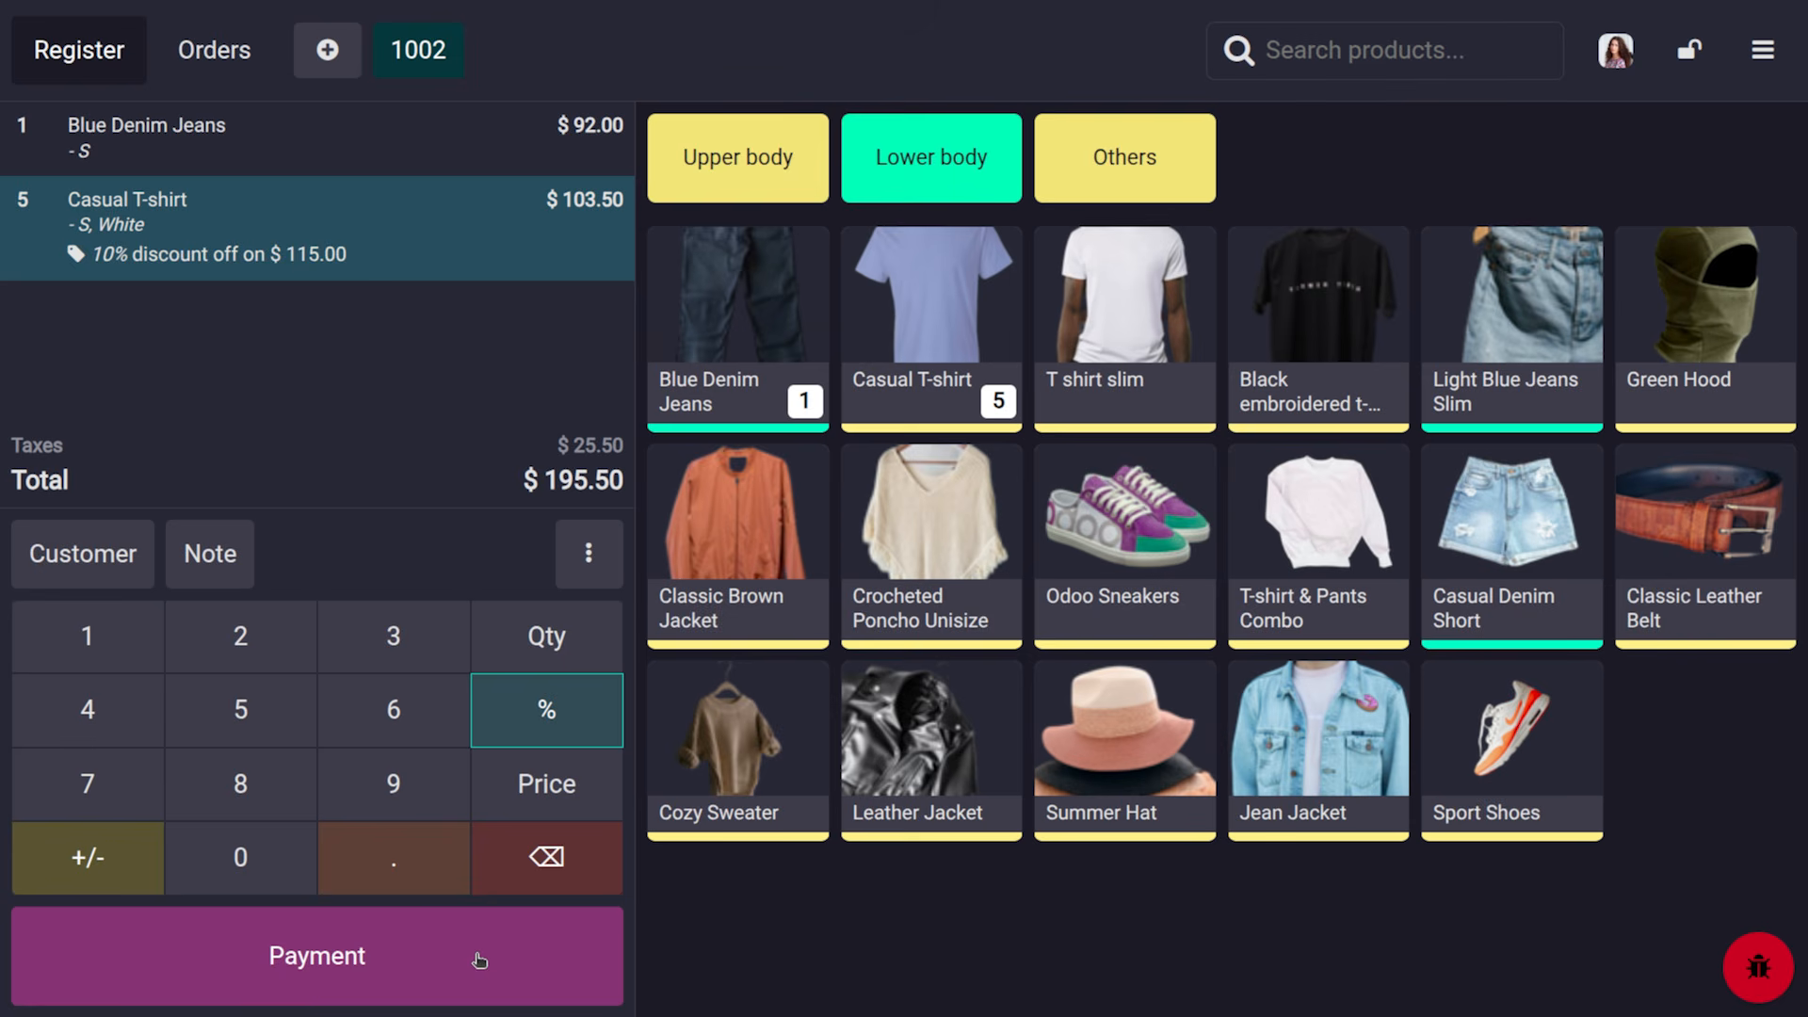
pyautogui.click(200, 561)
pyautogui.write('pla')
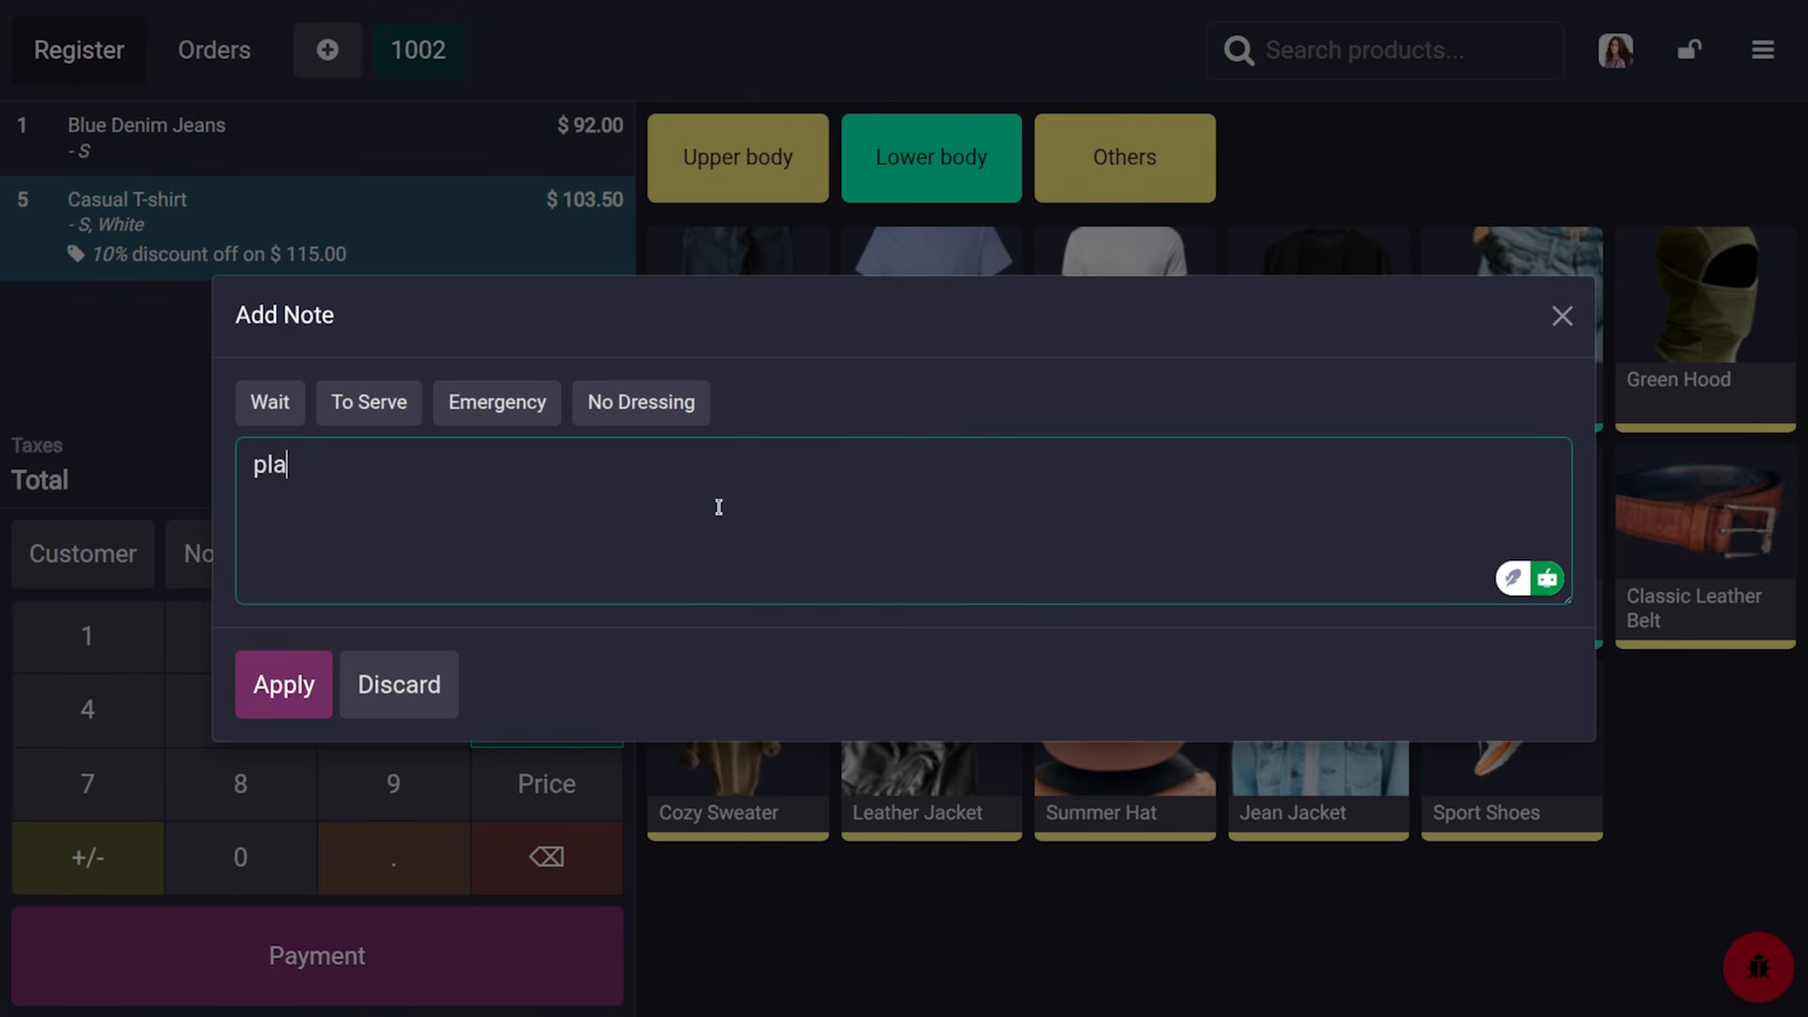
pyautogui.write('in tshirt')
pyautogui.click(304, 685)
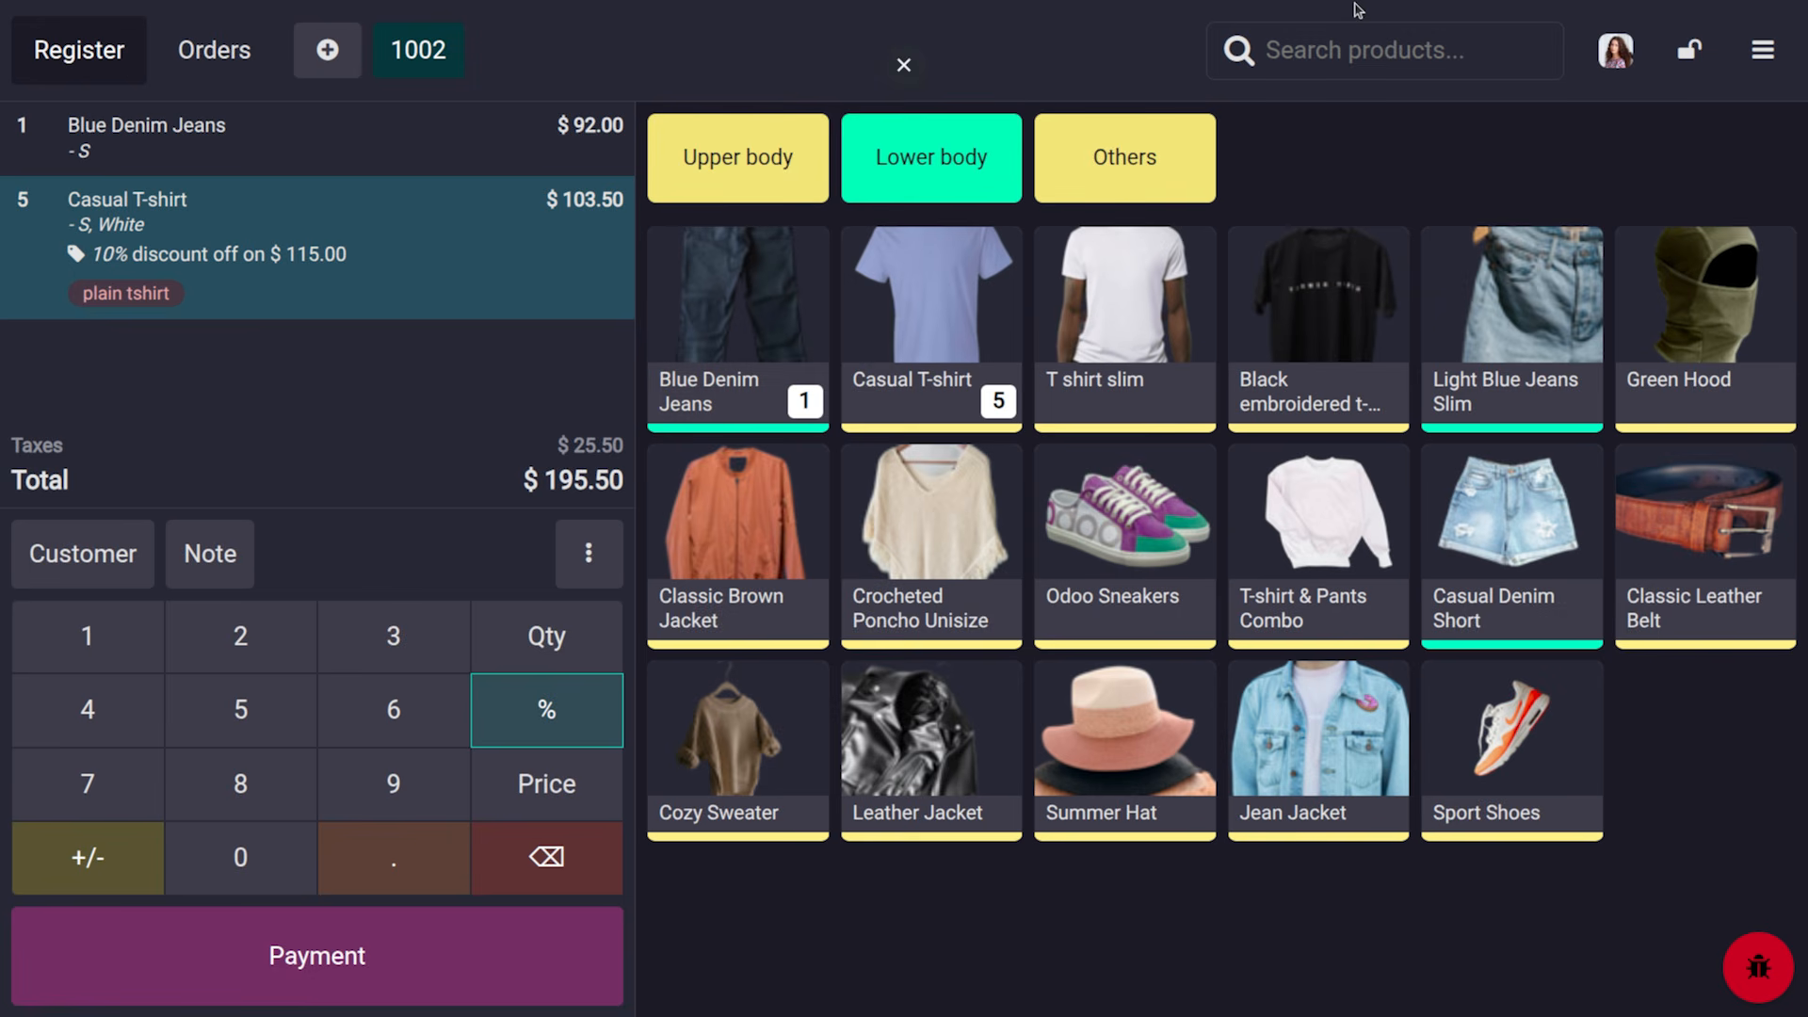
pyautogui.click(1777, 59)
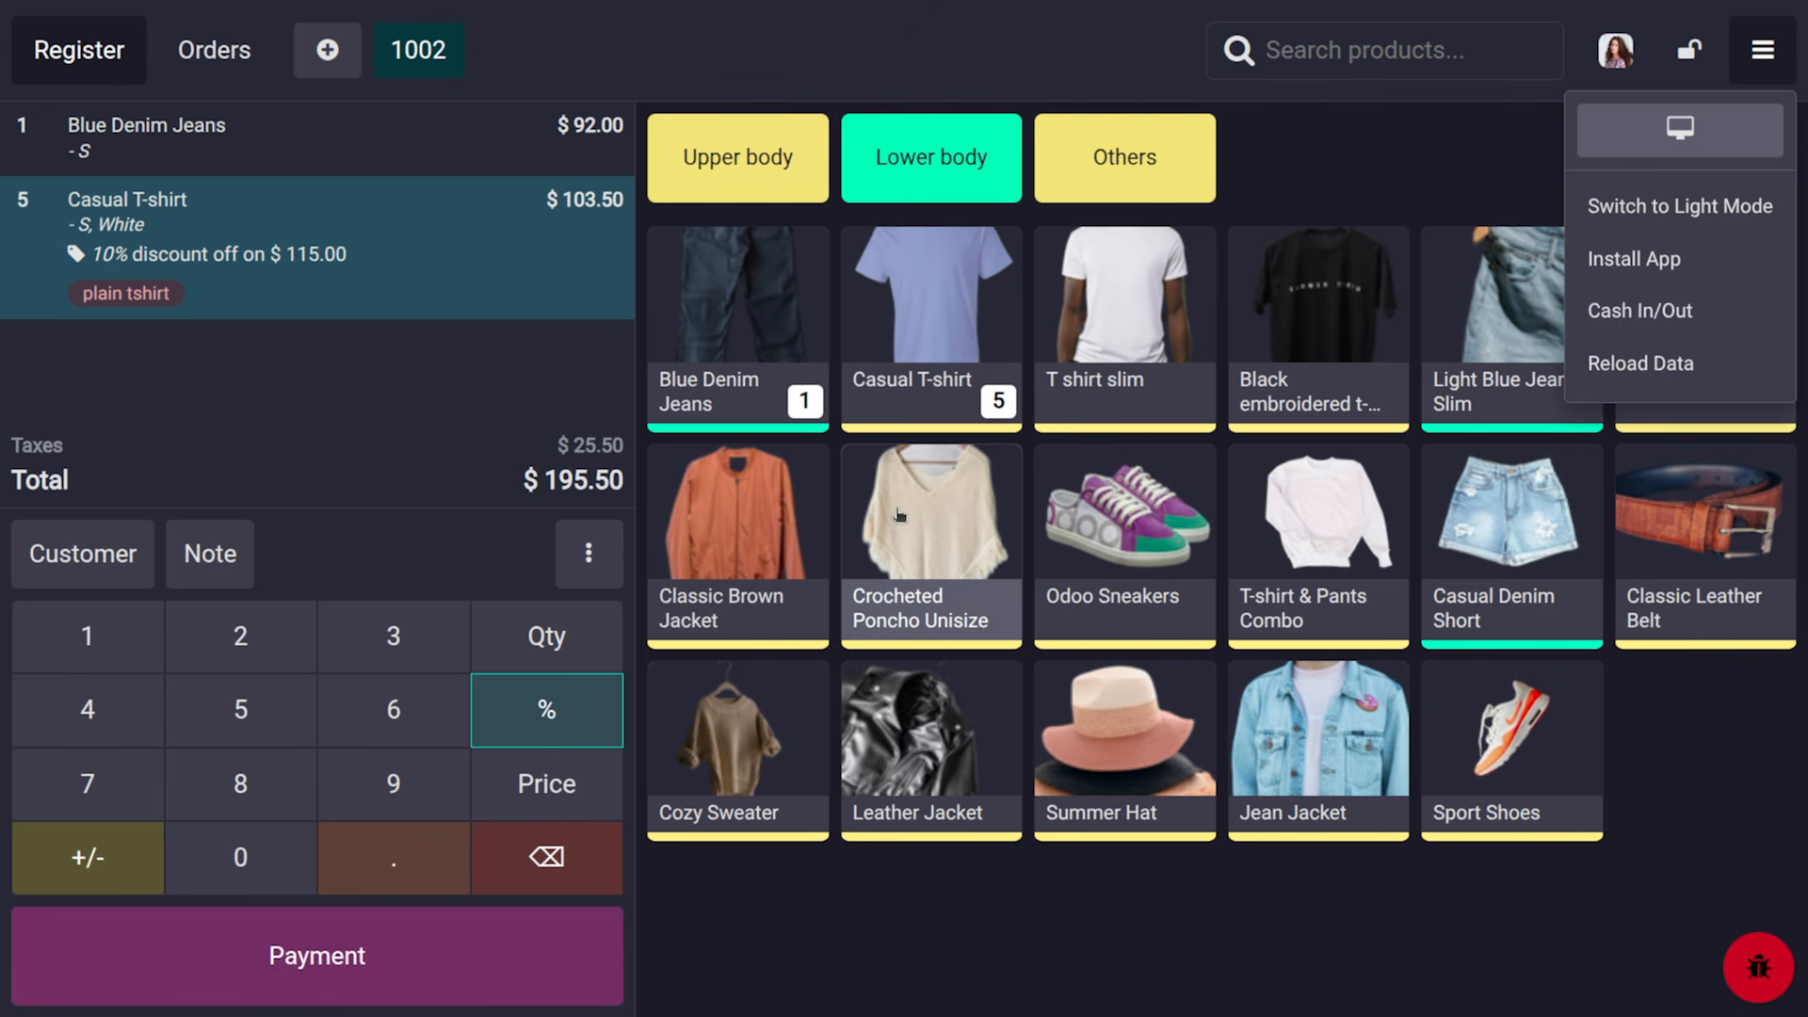
# Pay order 1002's $195.50 in full by card with a customer attached
pyautogui.click(957, 44)
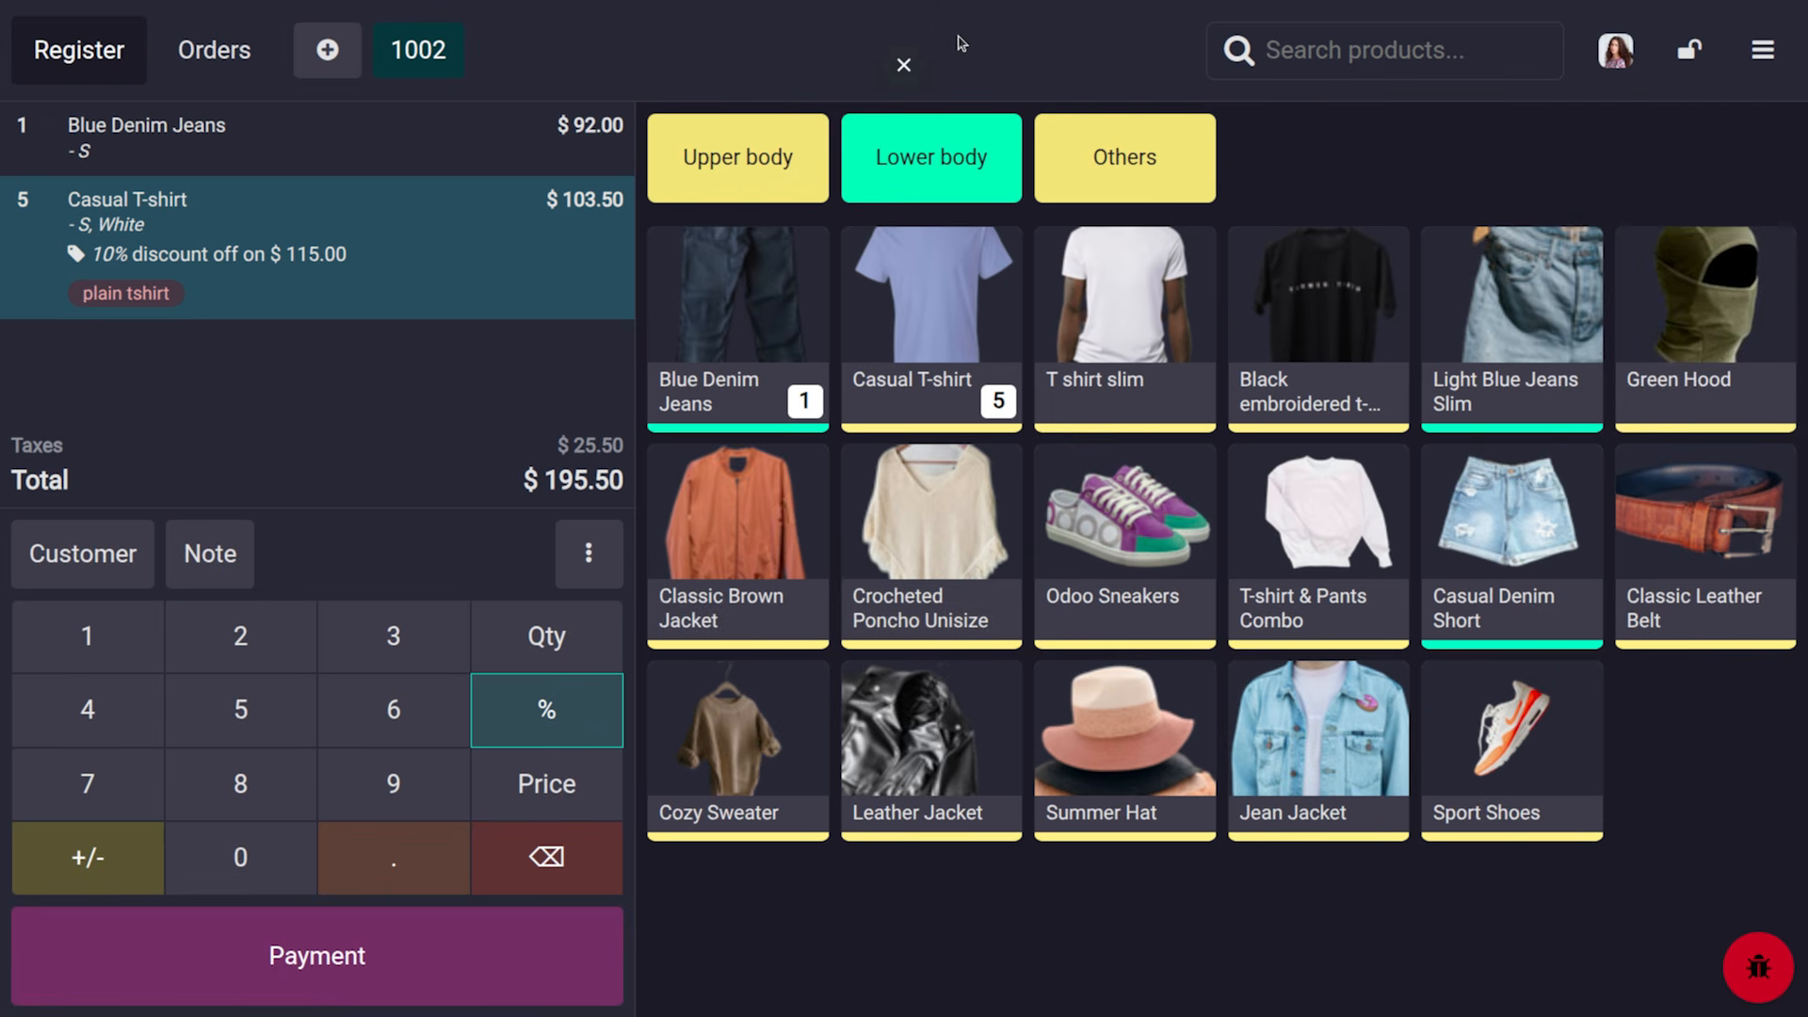
pyautogui.click(232, 933)
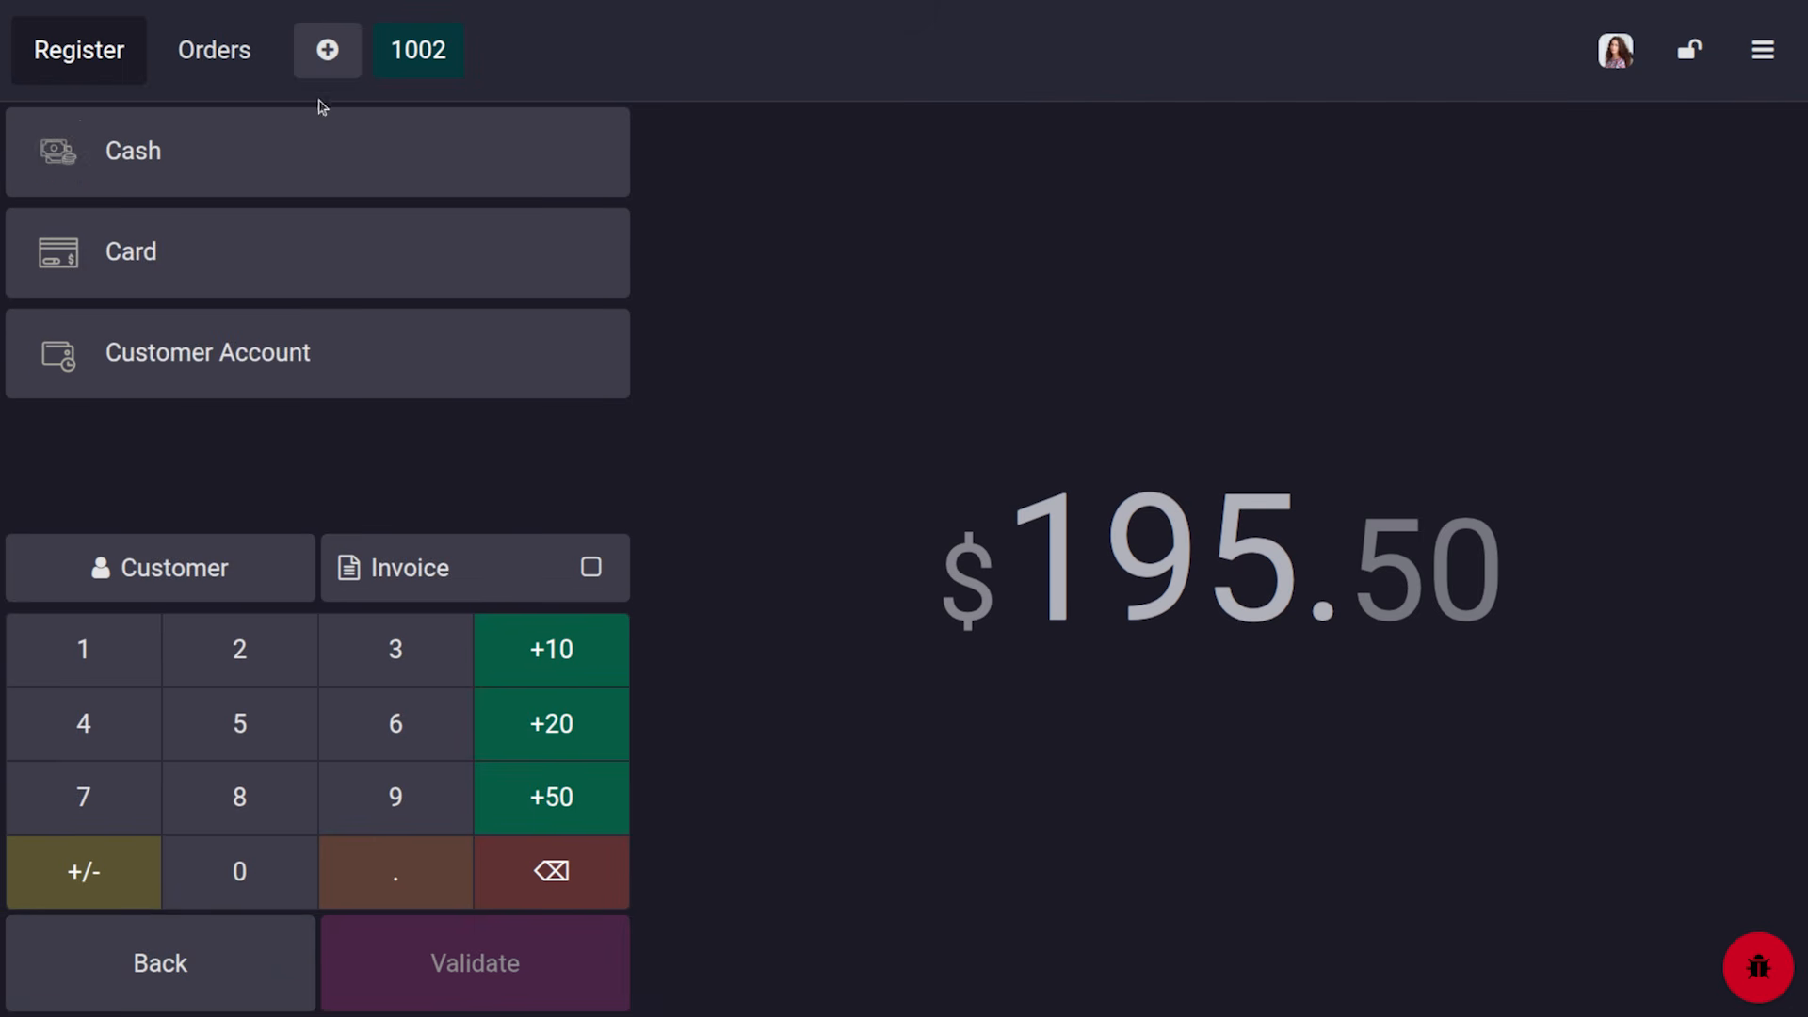
pyautogui.click(192, 246)
pyautogui.click(189, 572)
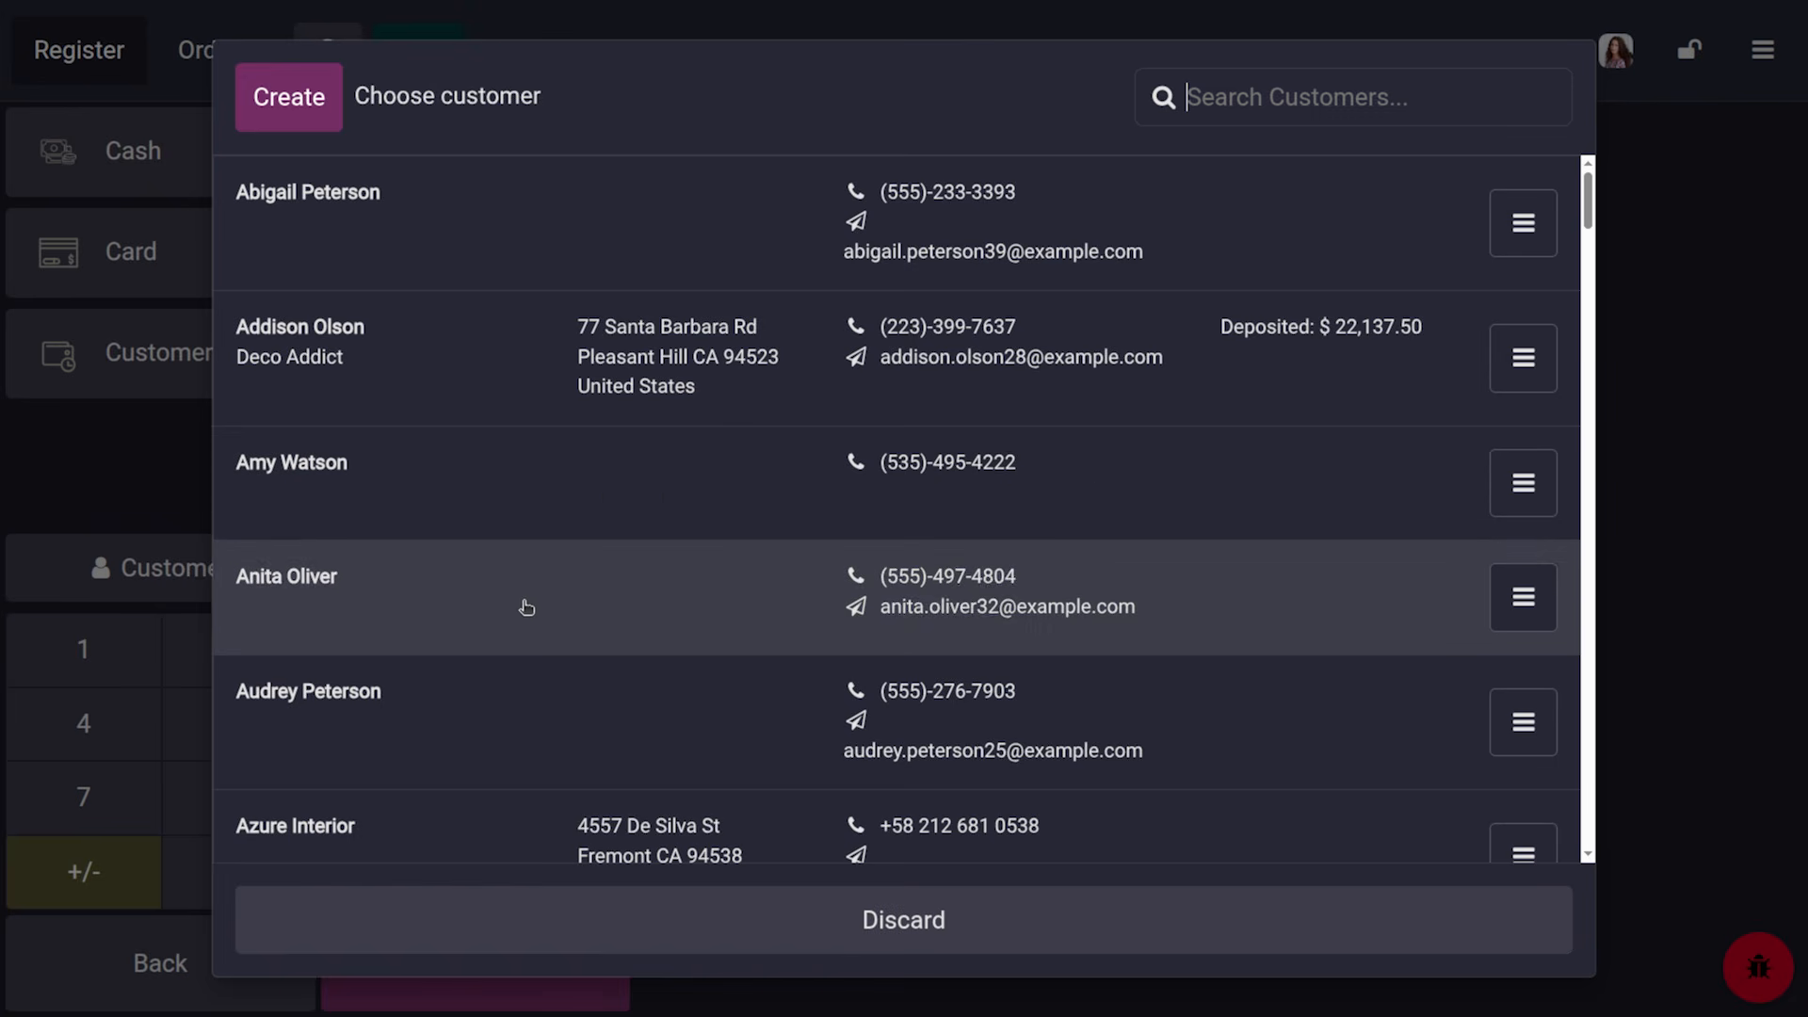
pyautogui.click(574, 741)
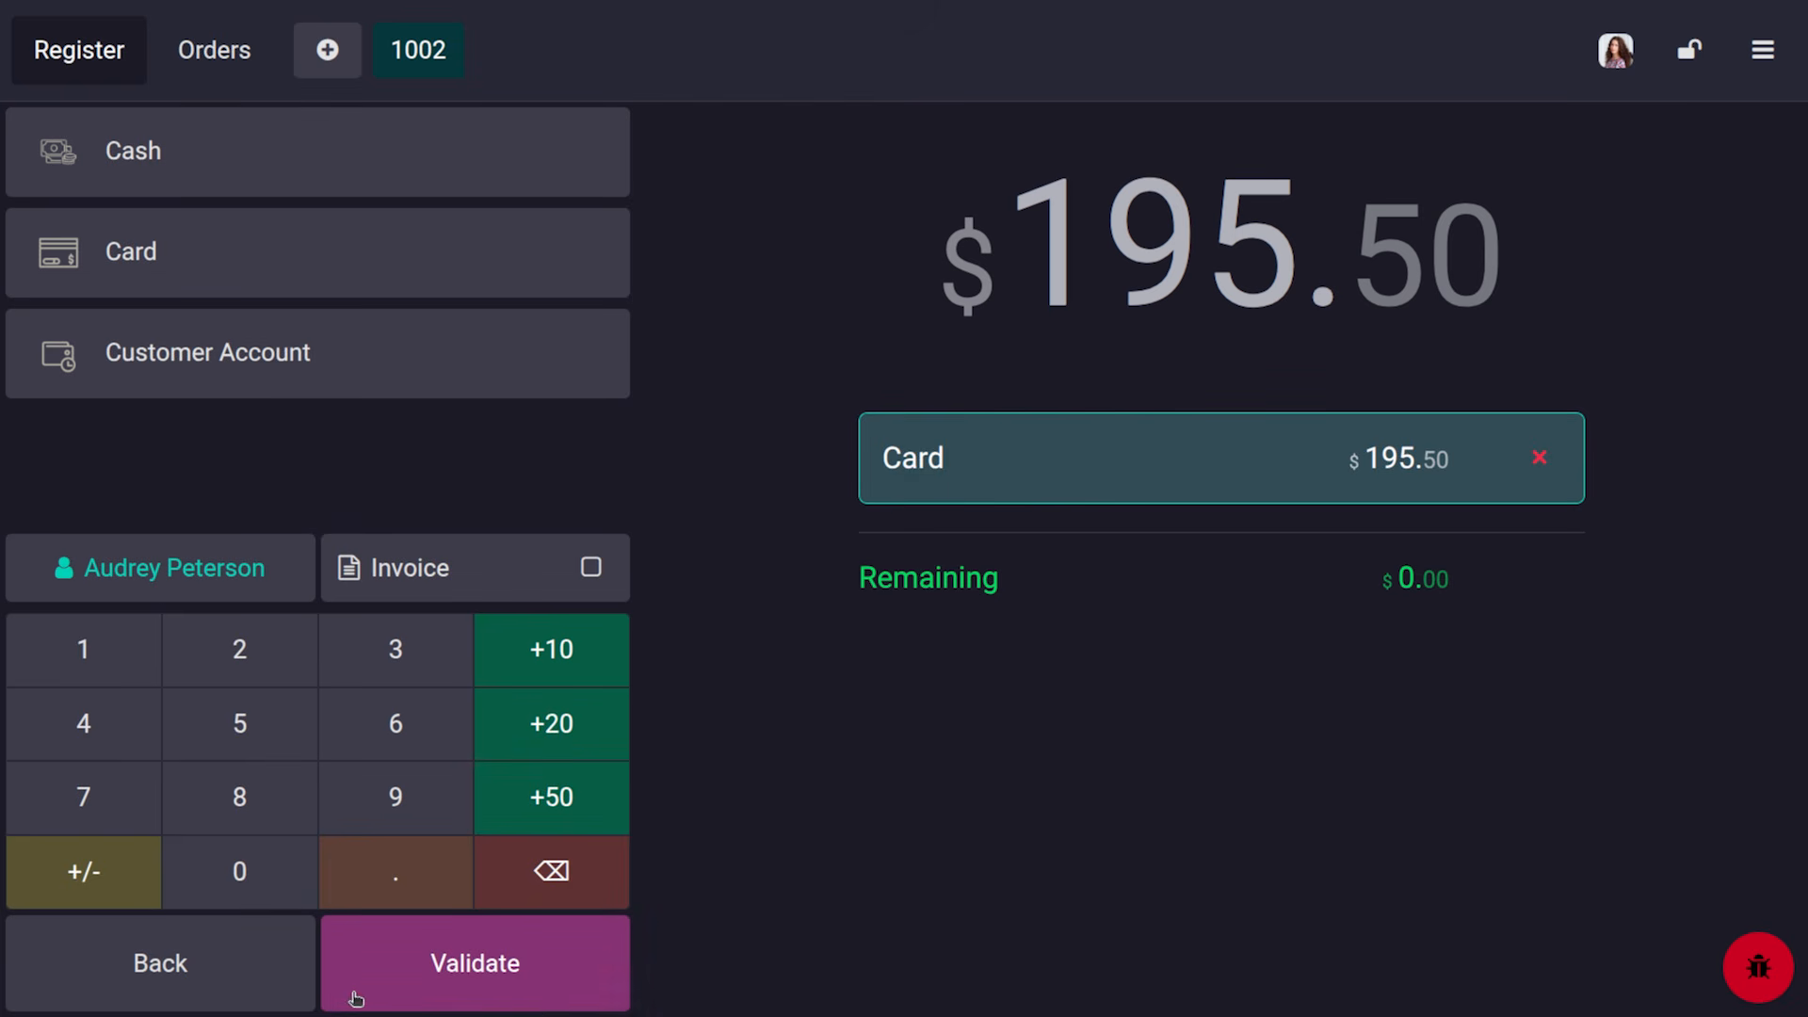
pyautogui.click(538, 971)
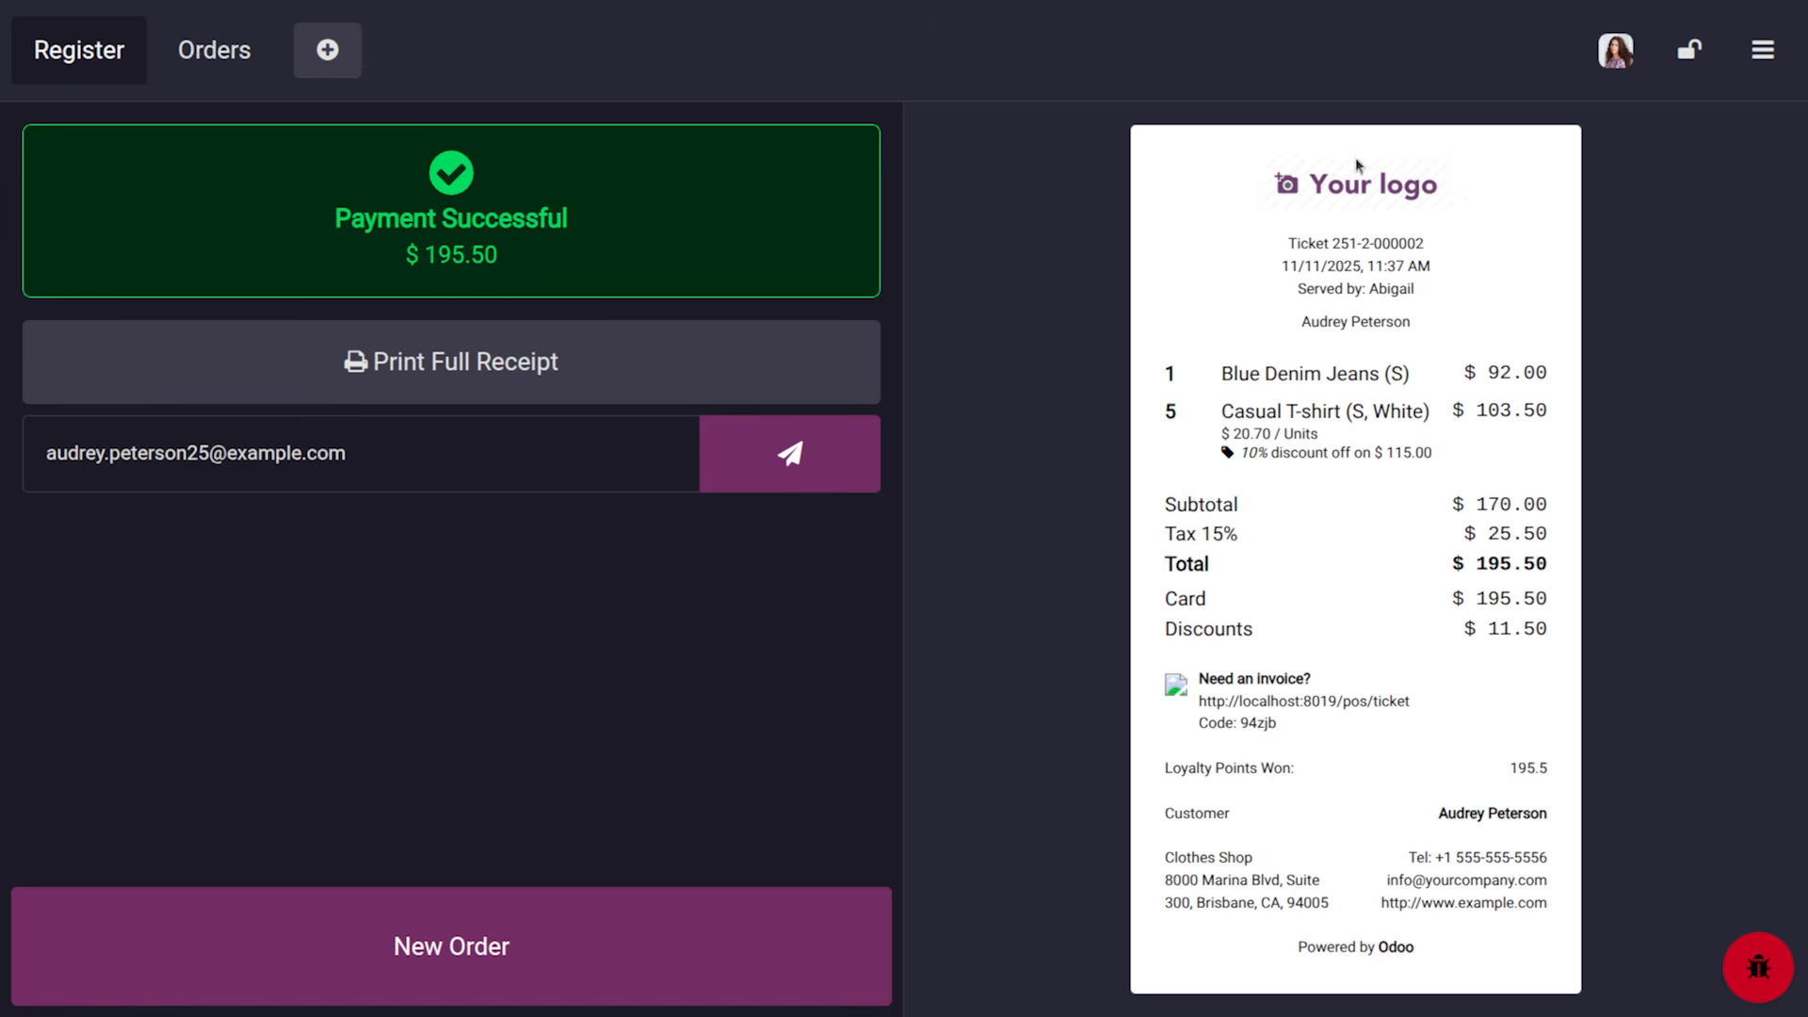
pyautogui.click(1607, 62)
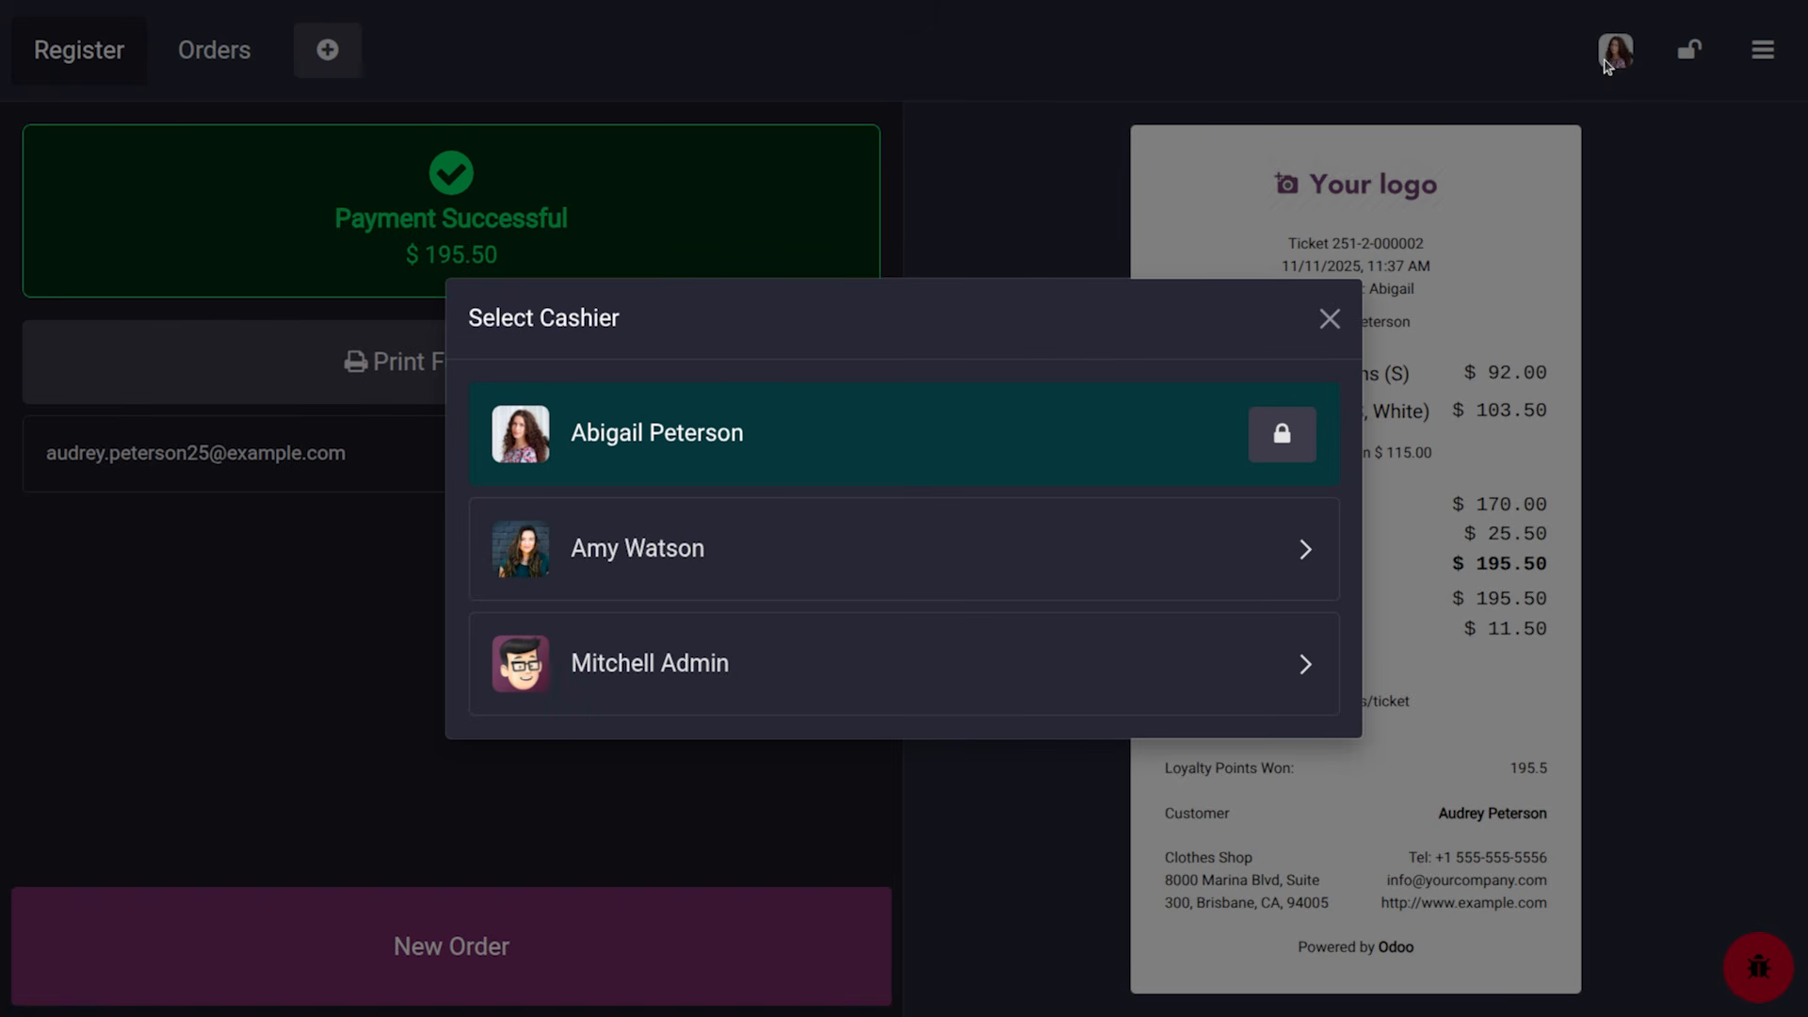
# Switch to a different cashier and log in with their PIN
pyautogui.click(695, 596)
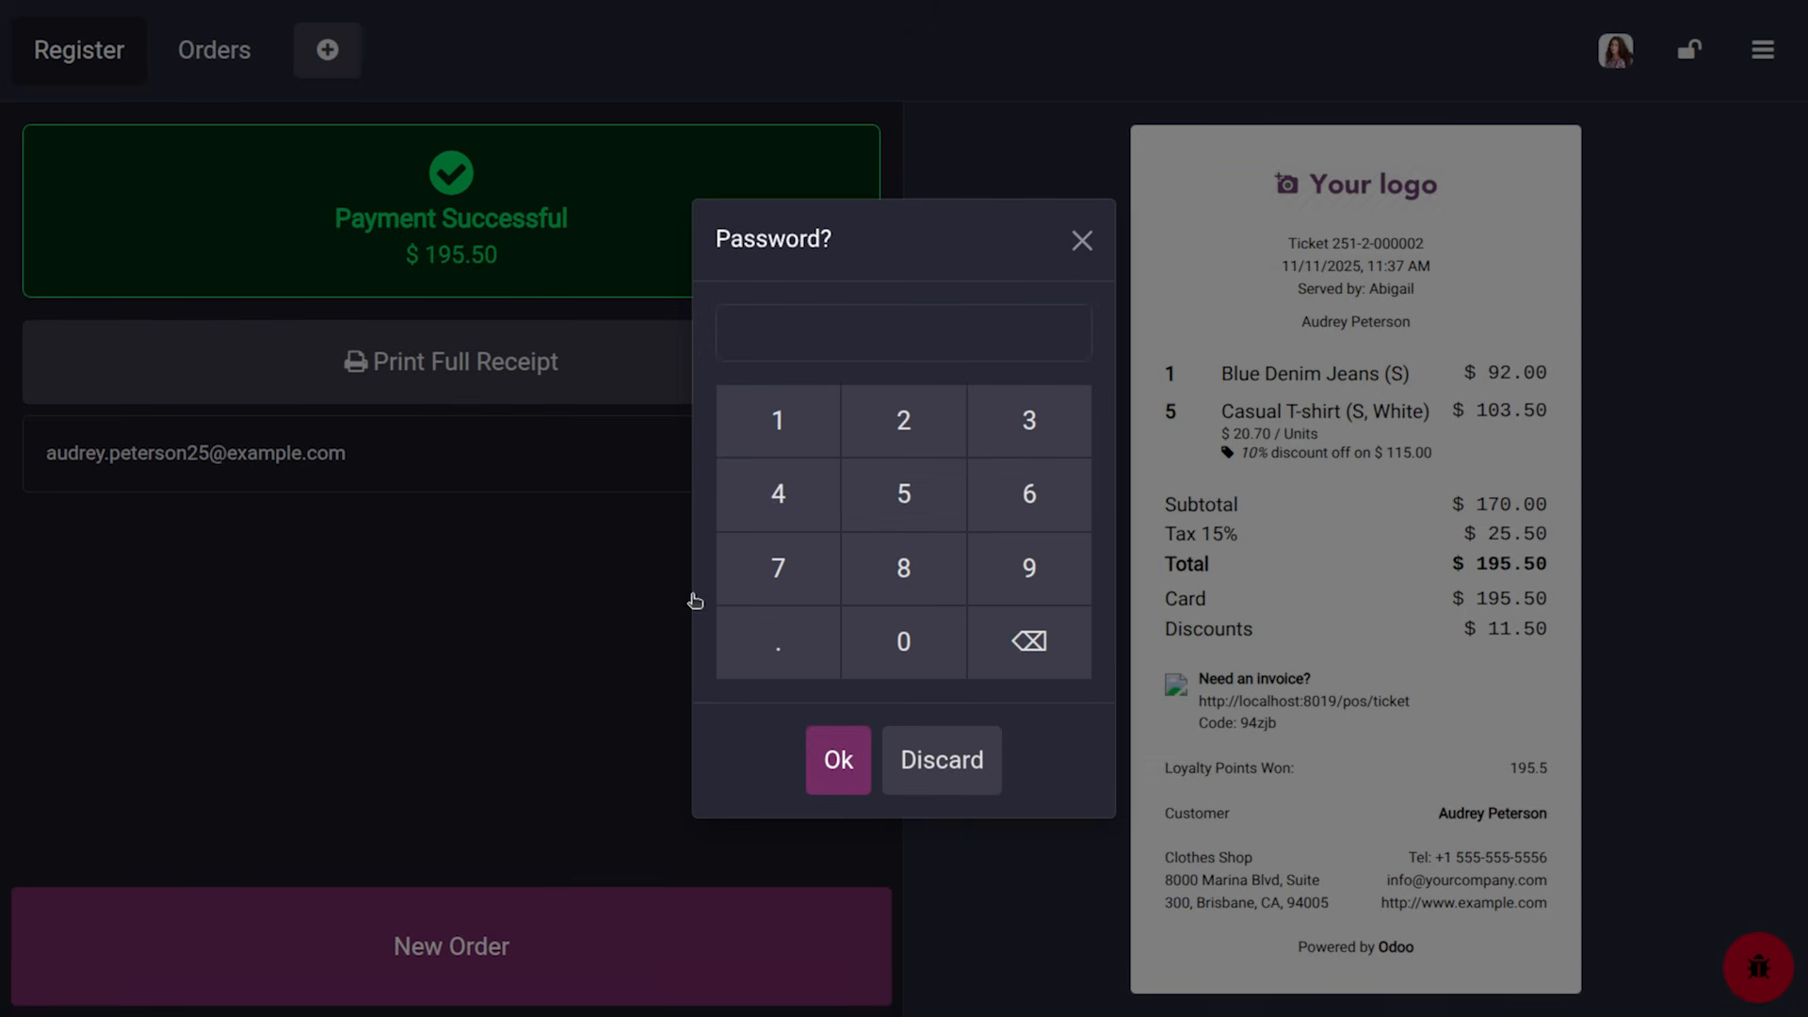
pyautogui.click(799, 427)
pyautogui.click(927, 424)
pyautogui.click(1033, 419)
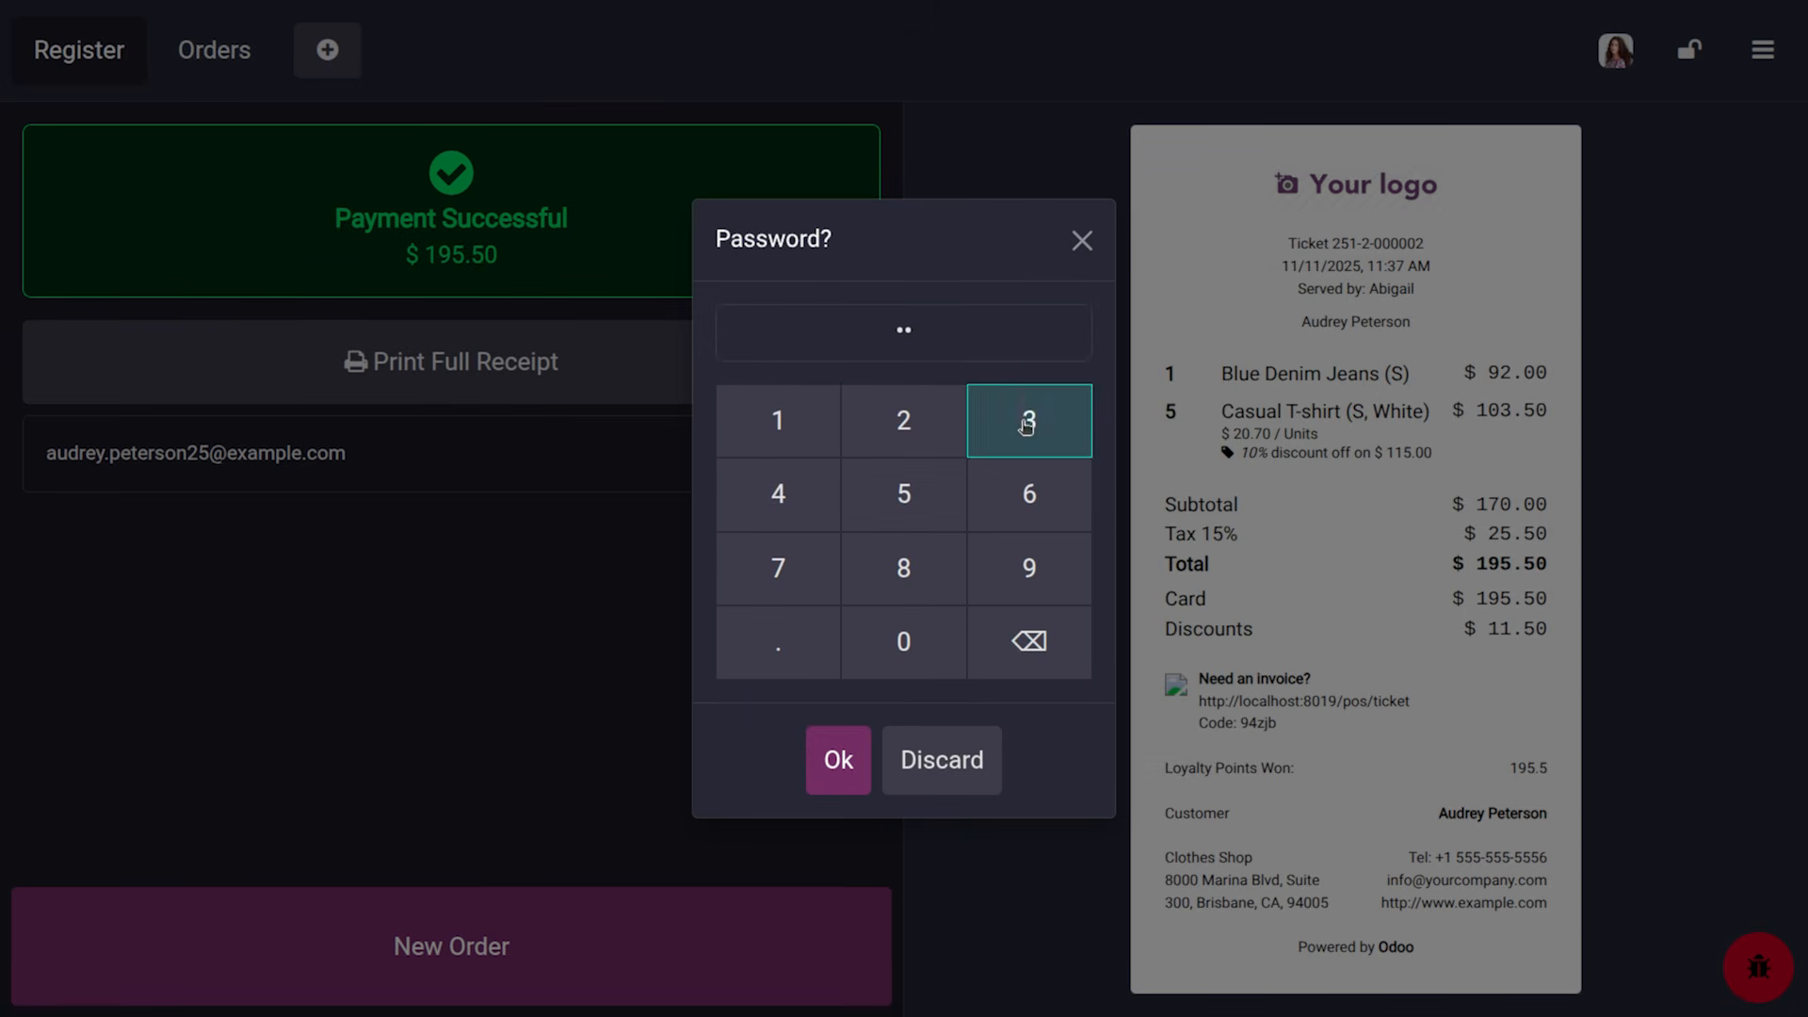
pyautogui.click(778, 514)
pyautogui.click(834, 759)
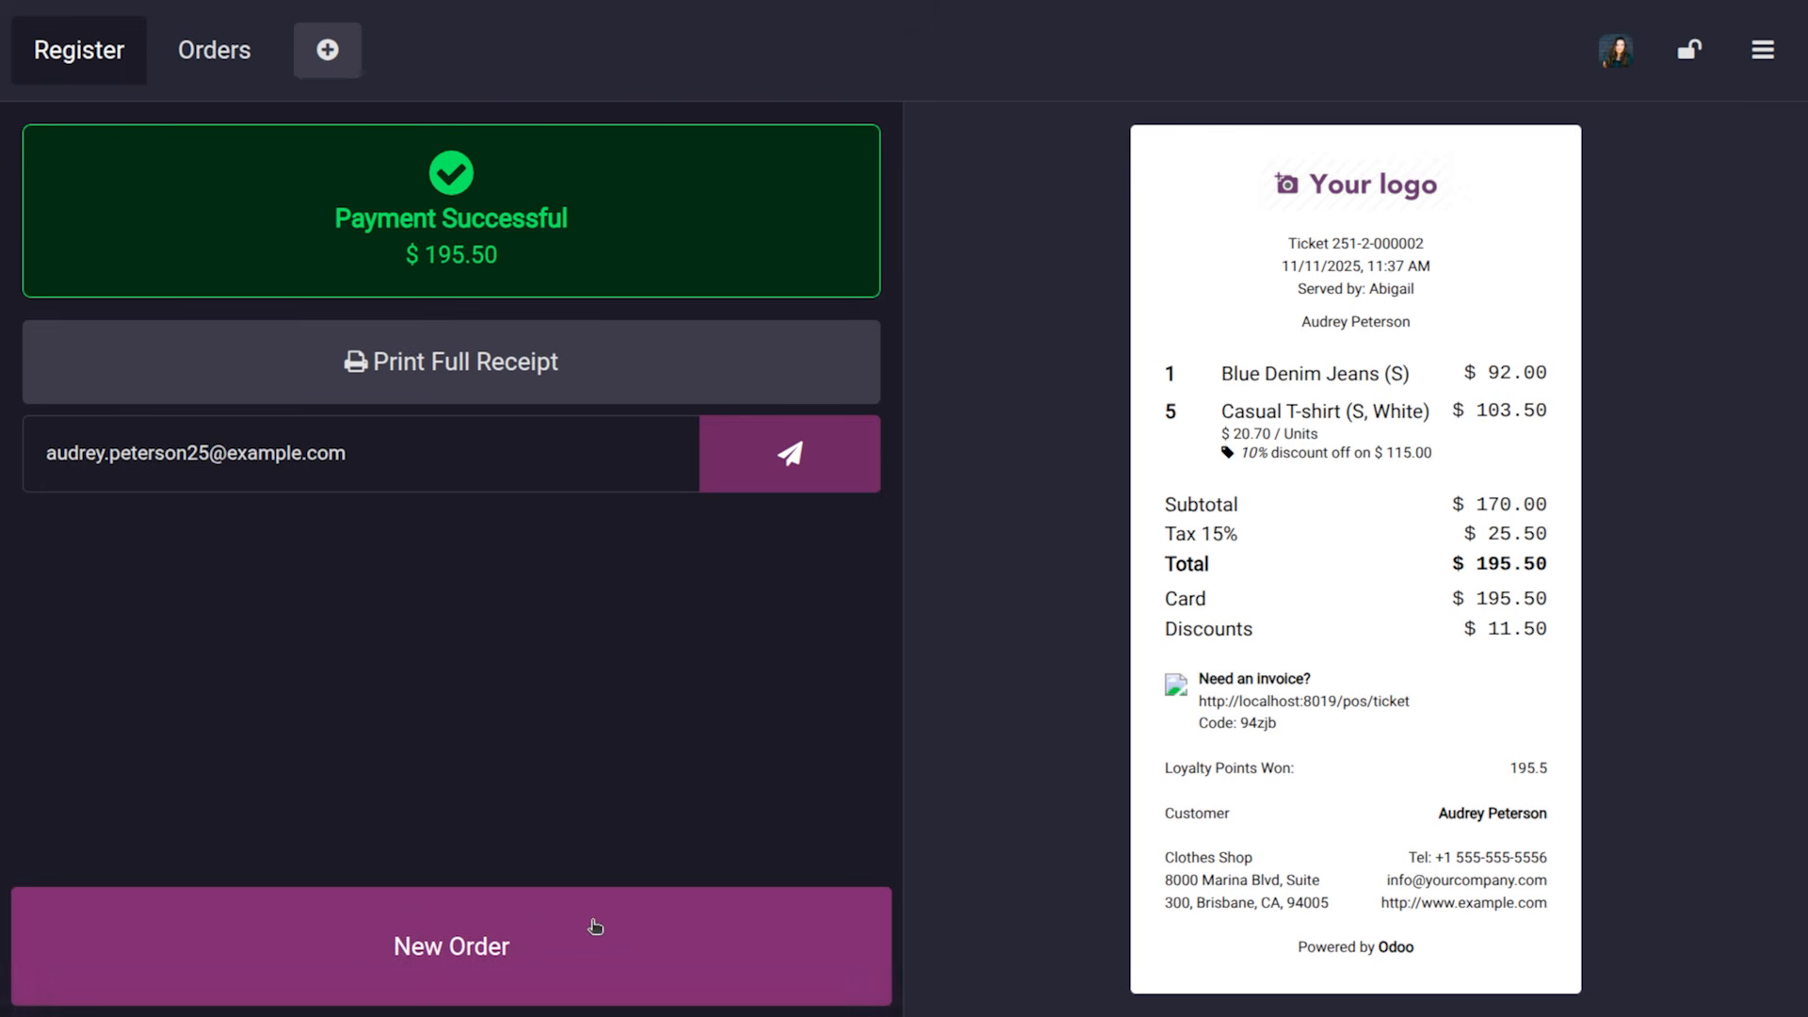
# Start new order 1003 with 88 size-S T shirt slim, totalling $1,518.00
pyautogui.click(593, 956)
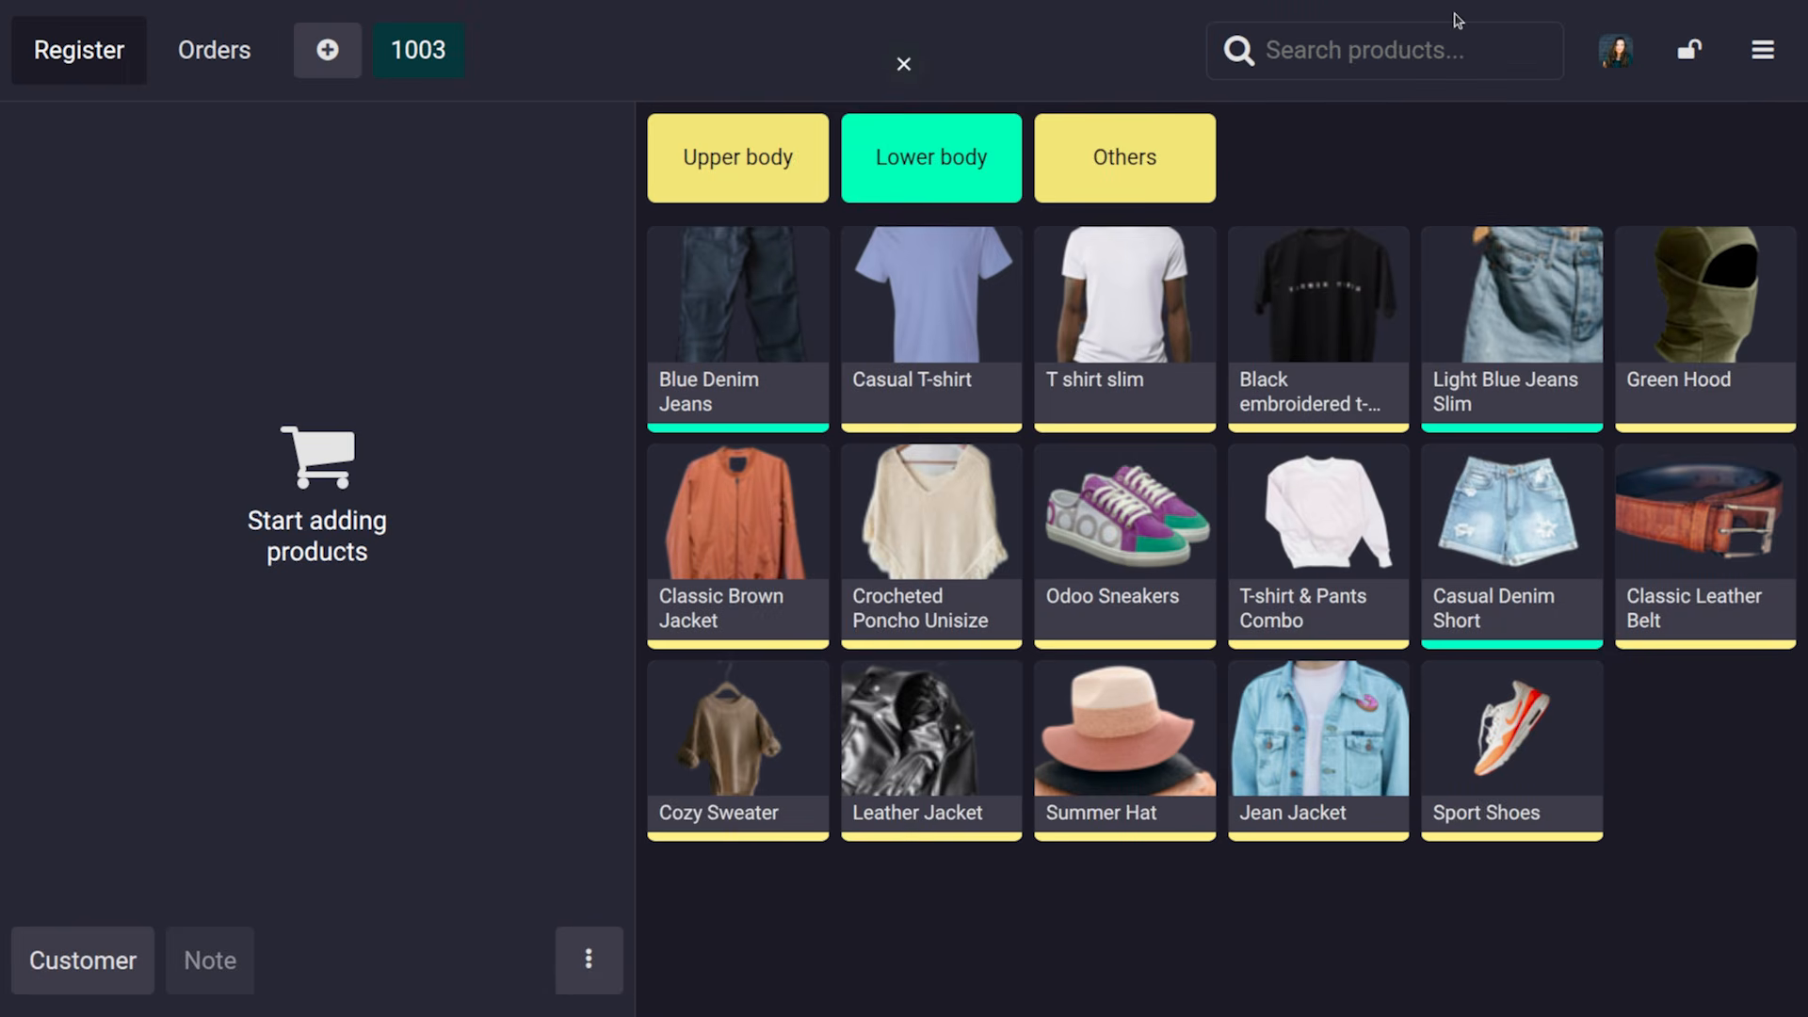
pyautogui.click(1764, 53)
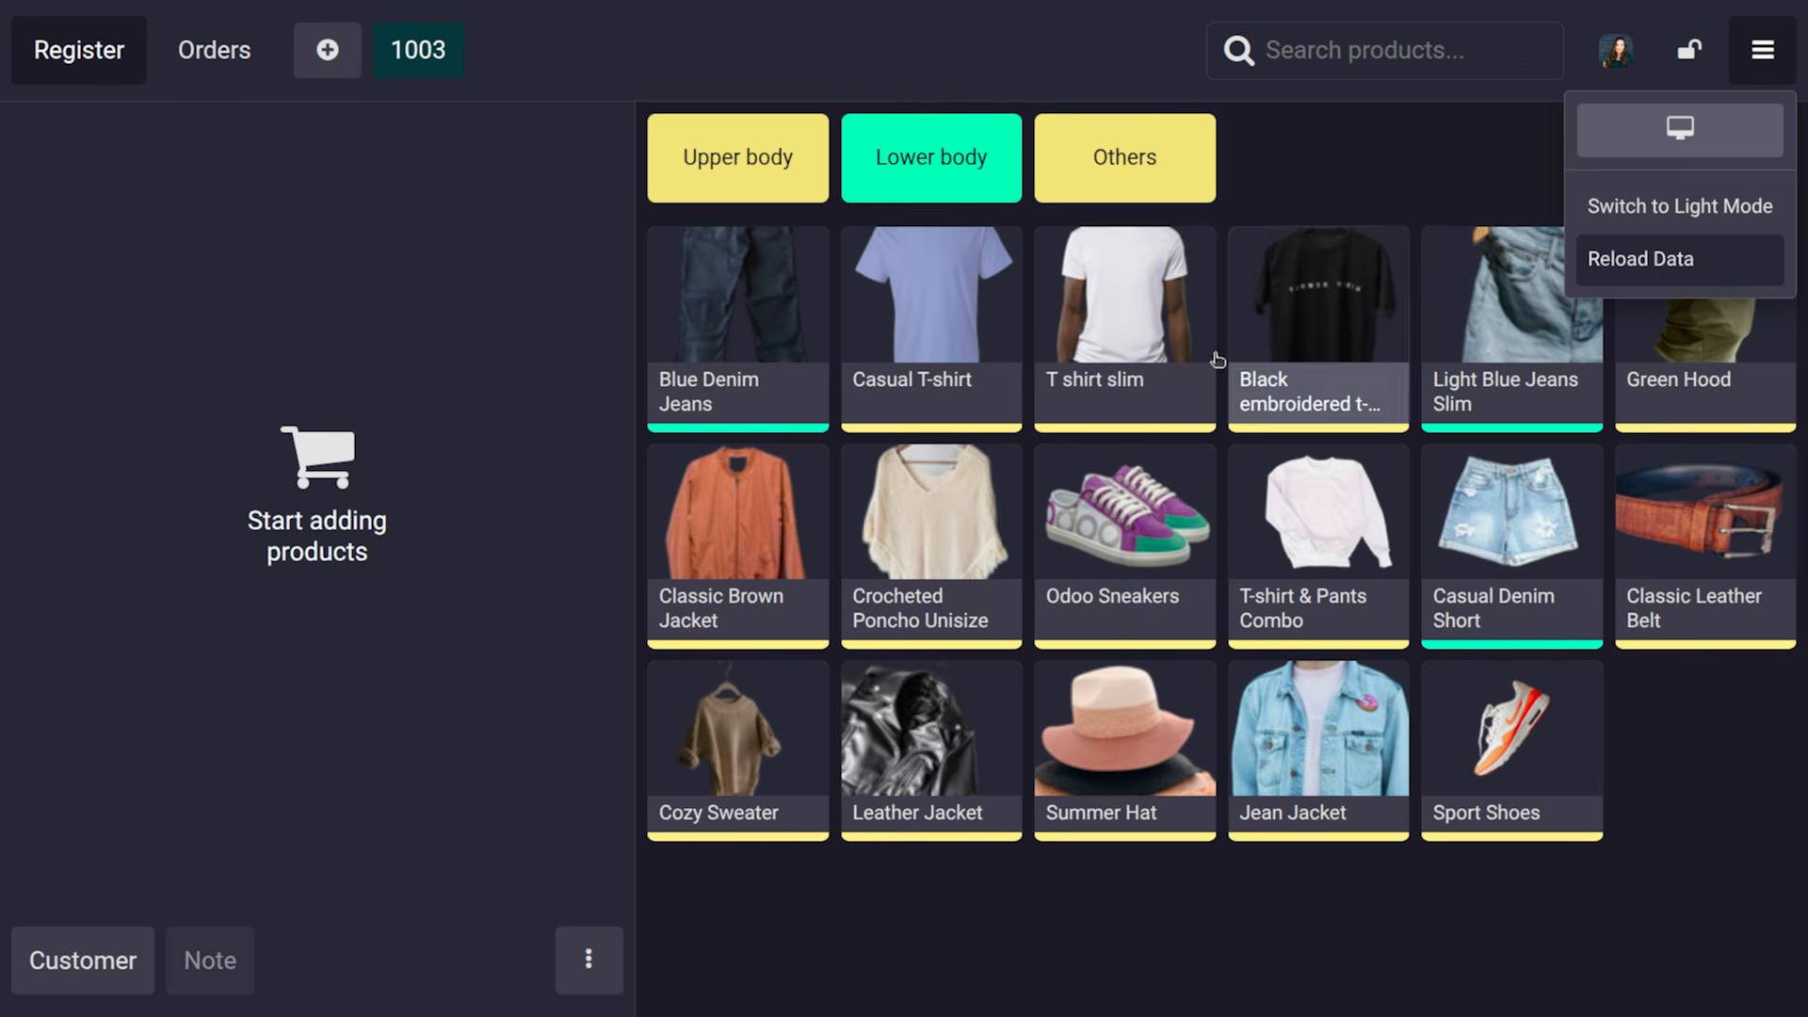
pyautogui.click(1146, 341)
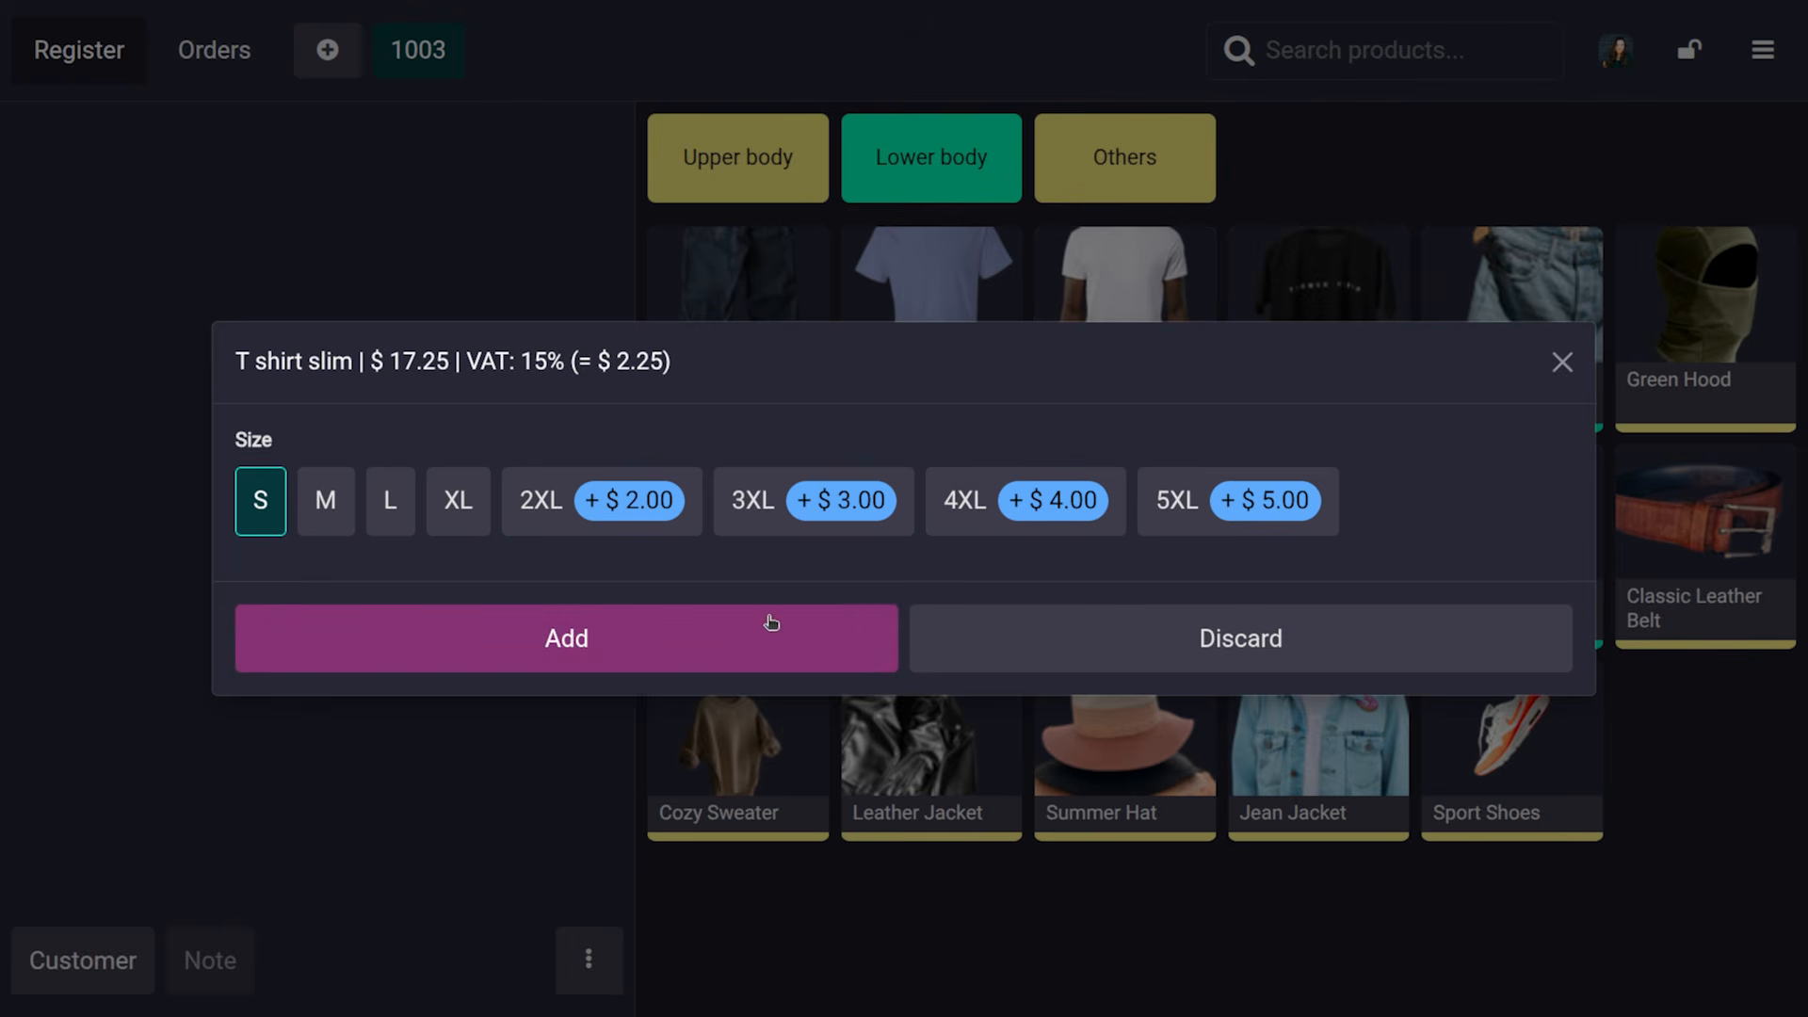
pyautogui.click(755, 630)
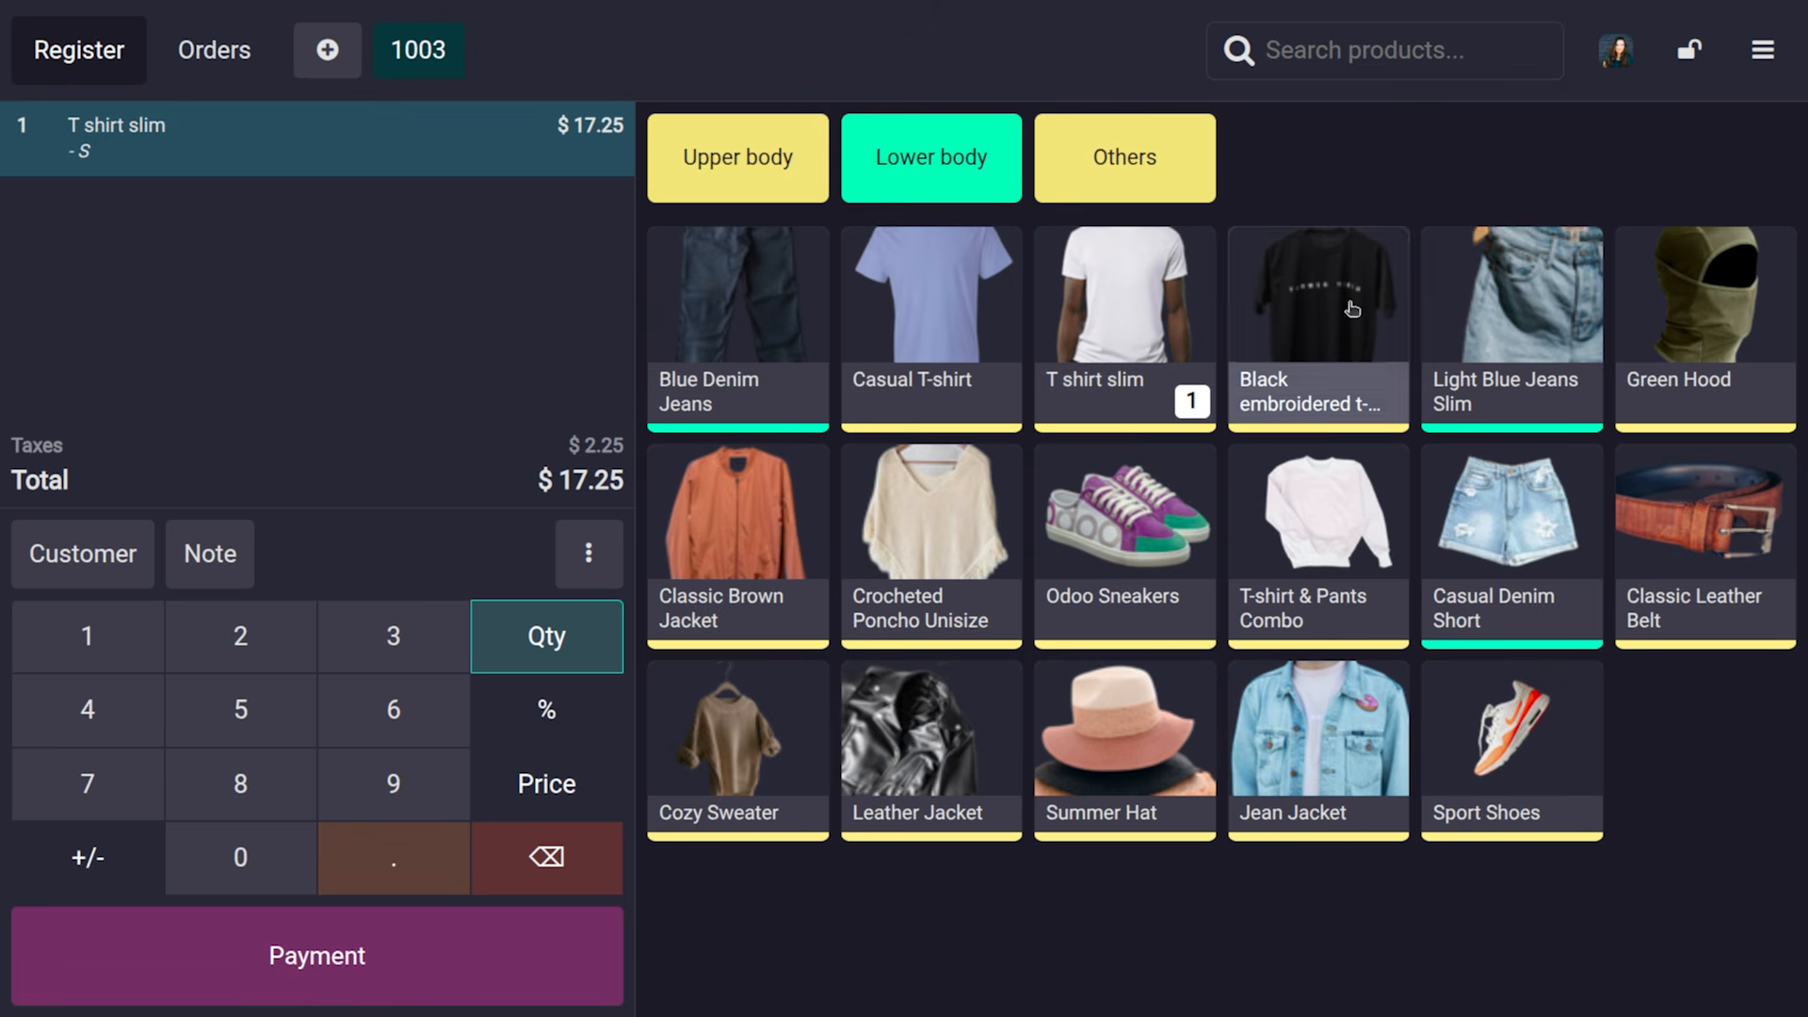
pyautogui.click(1153, 292)
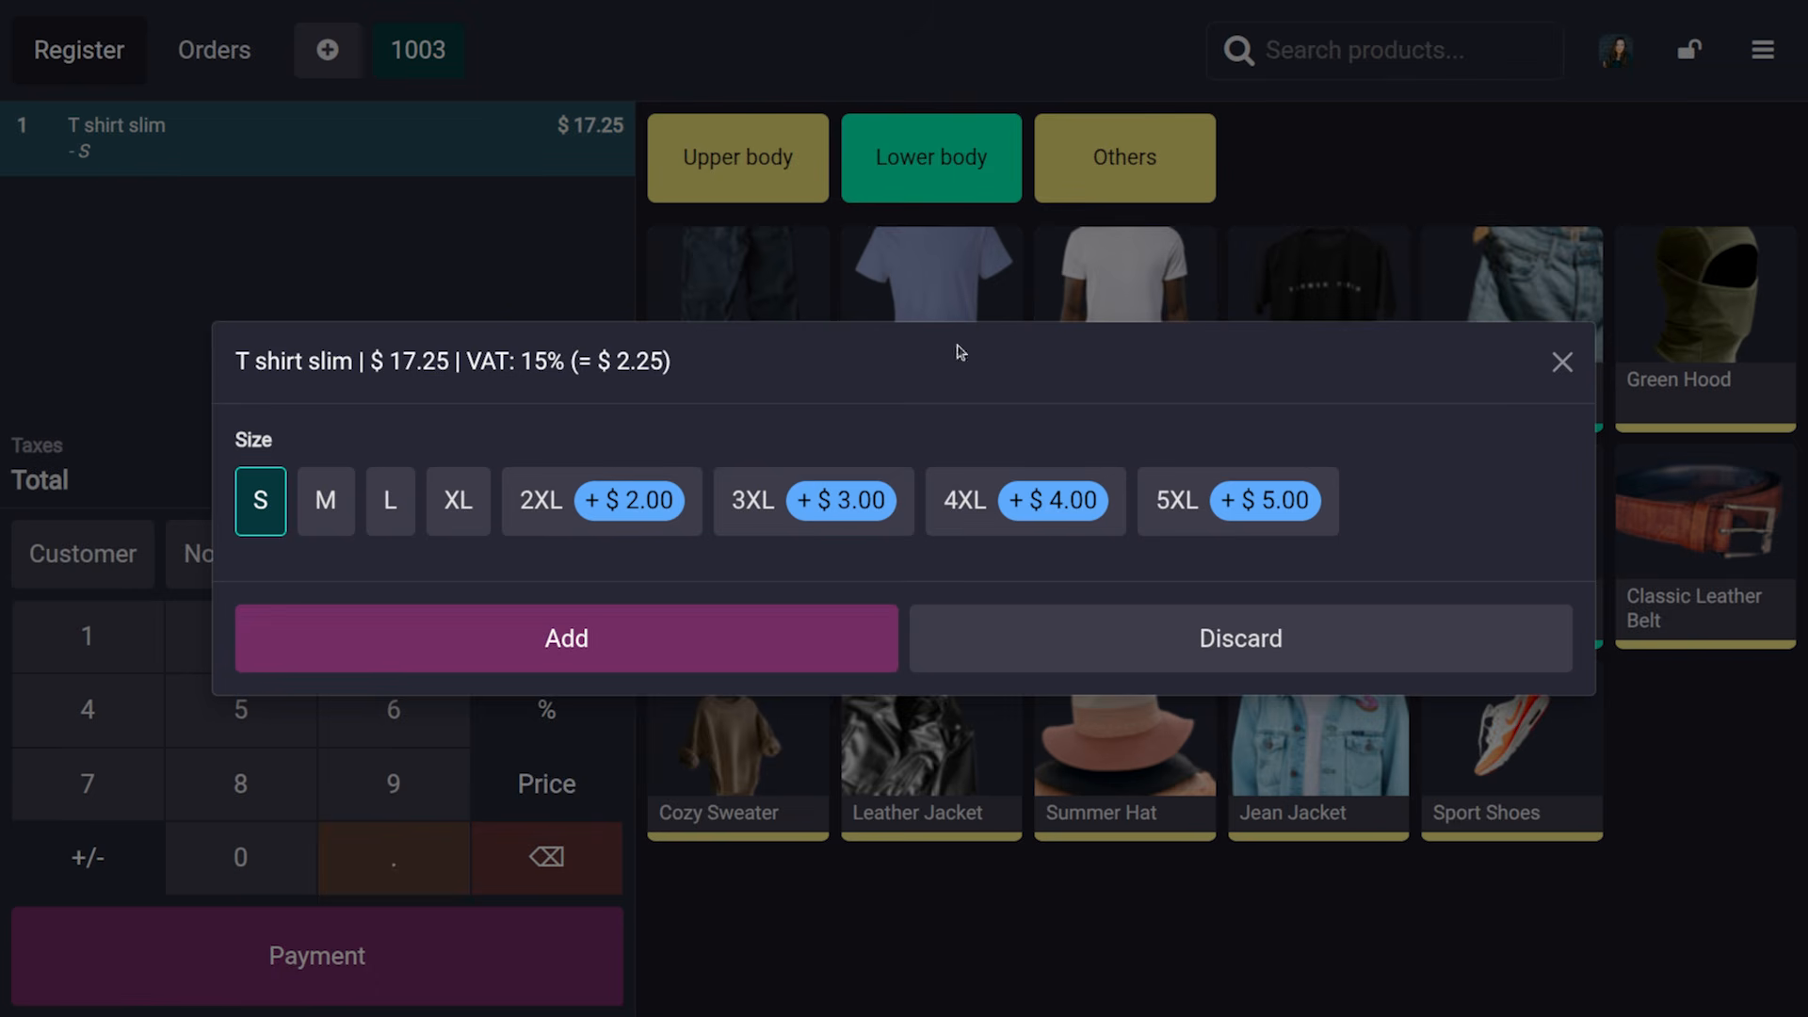
pyautogui.click(605, 643)
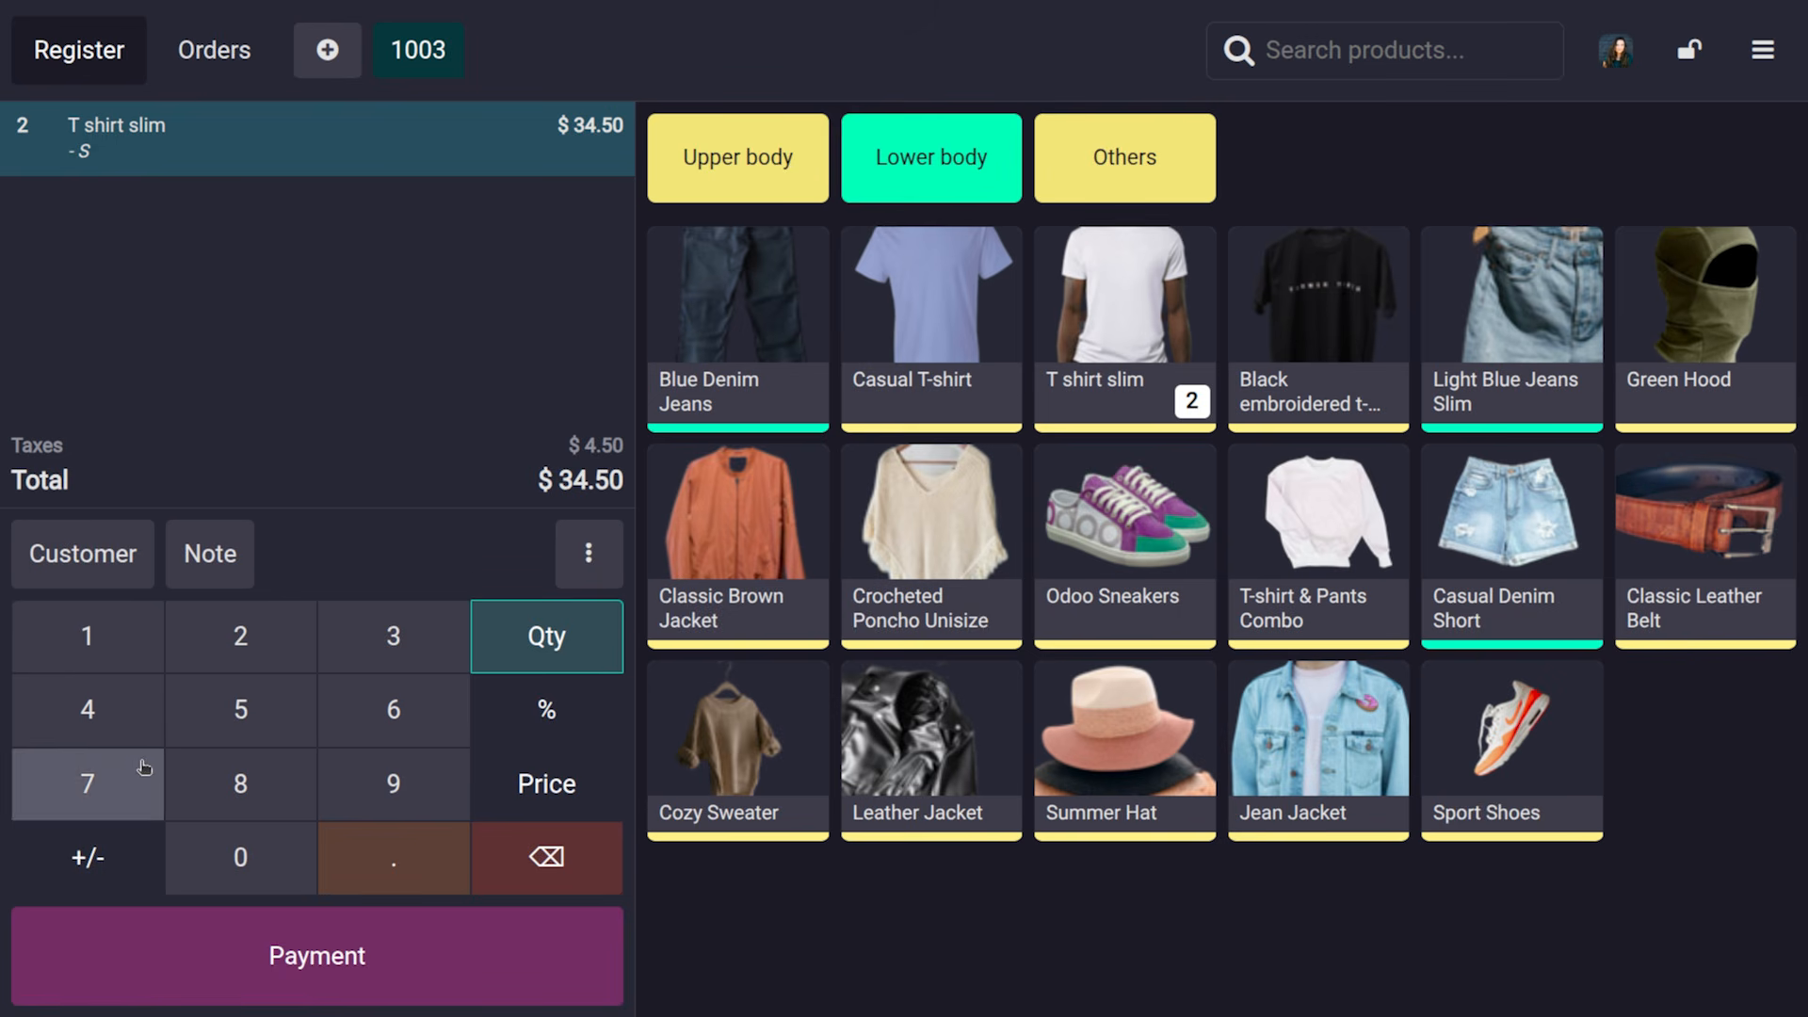
pyautogui.click(209, 781)
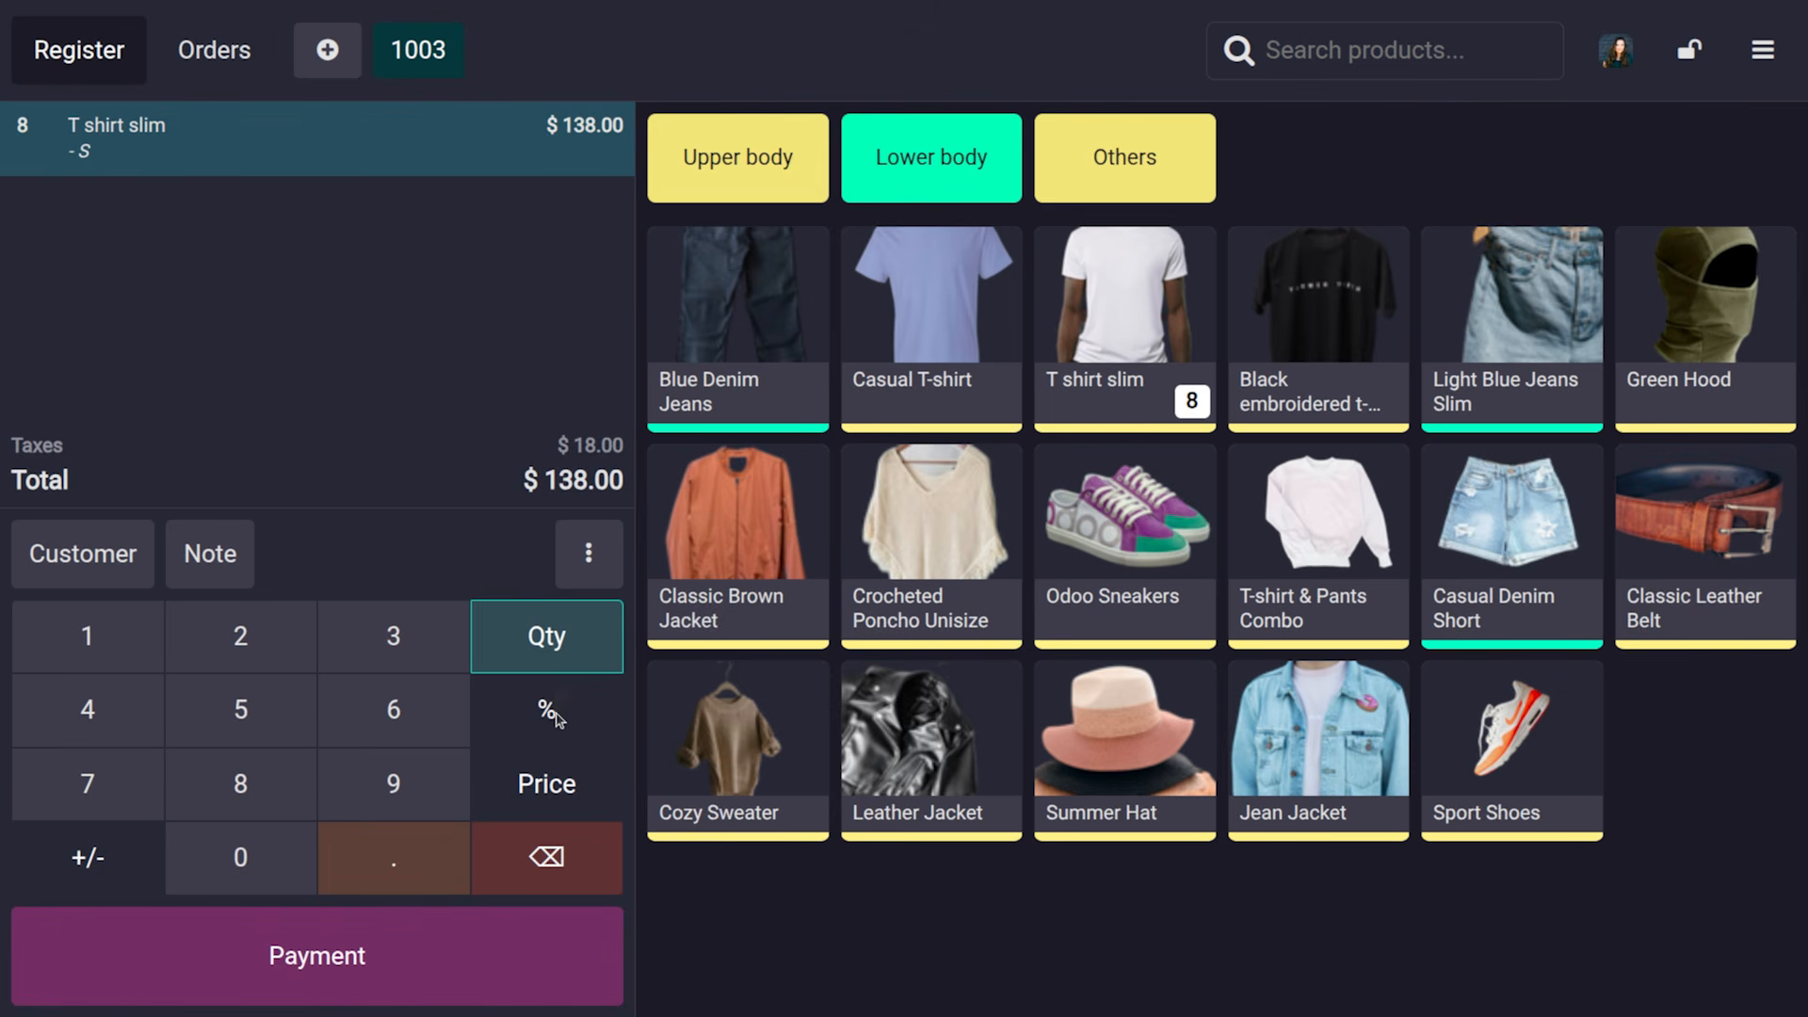
pyautogui.click(274, 783)
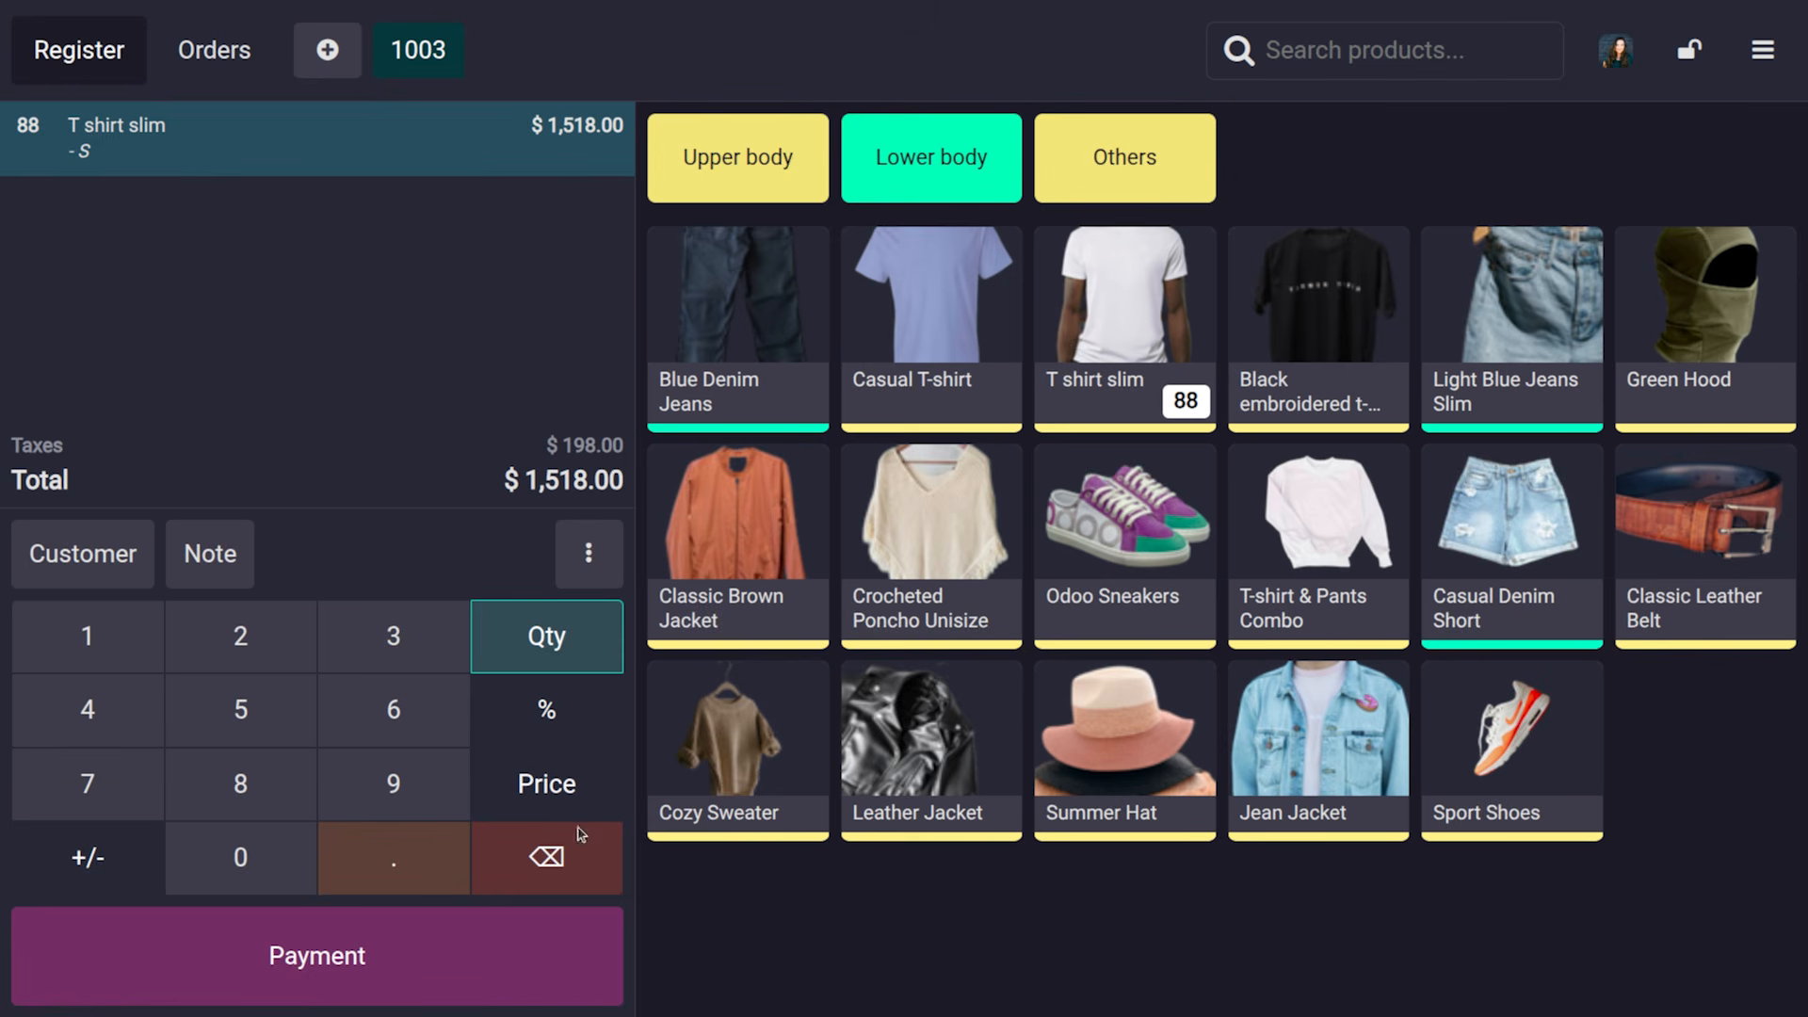
# Pay order 1003's $1,518.00 fully in cash with a customer attached
pyautogui.click(348, 975)
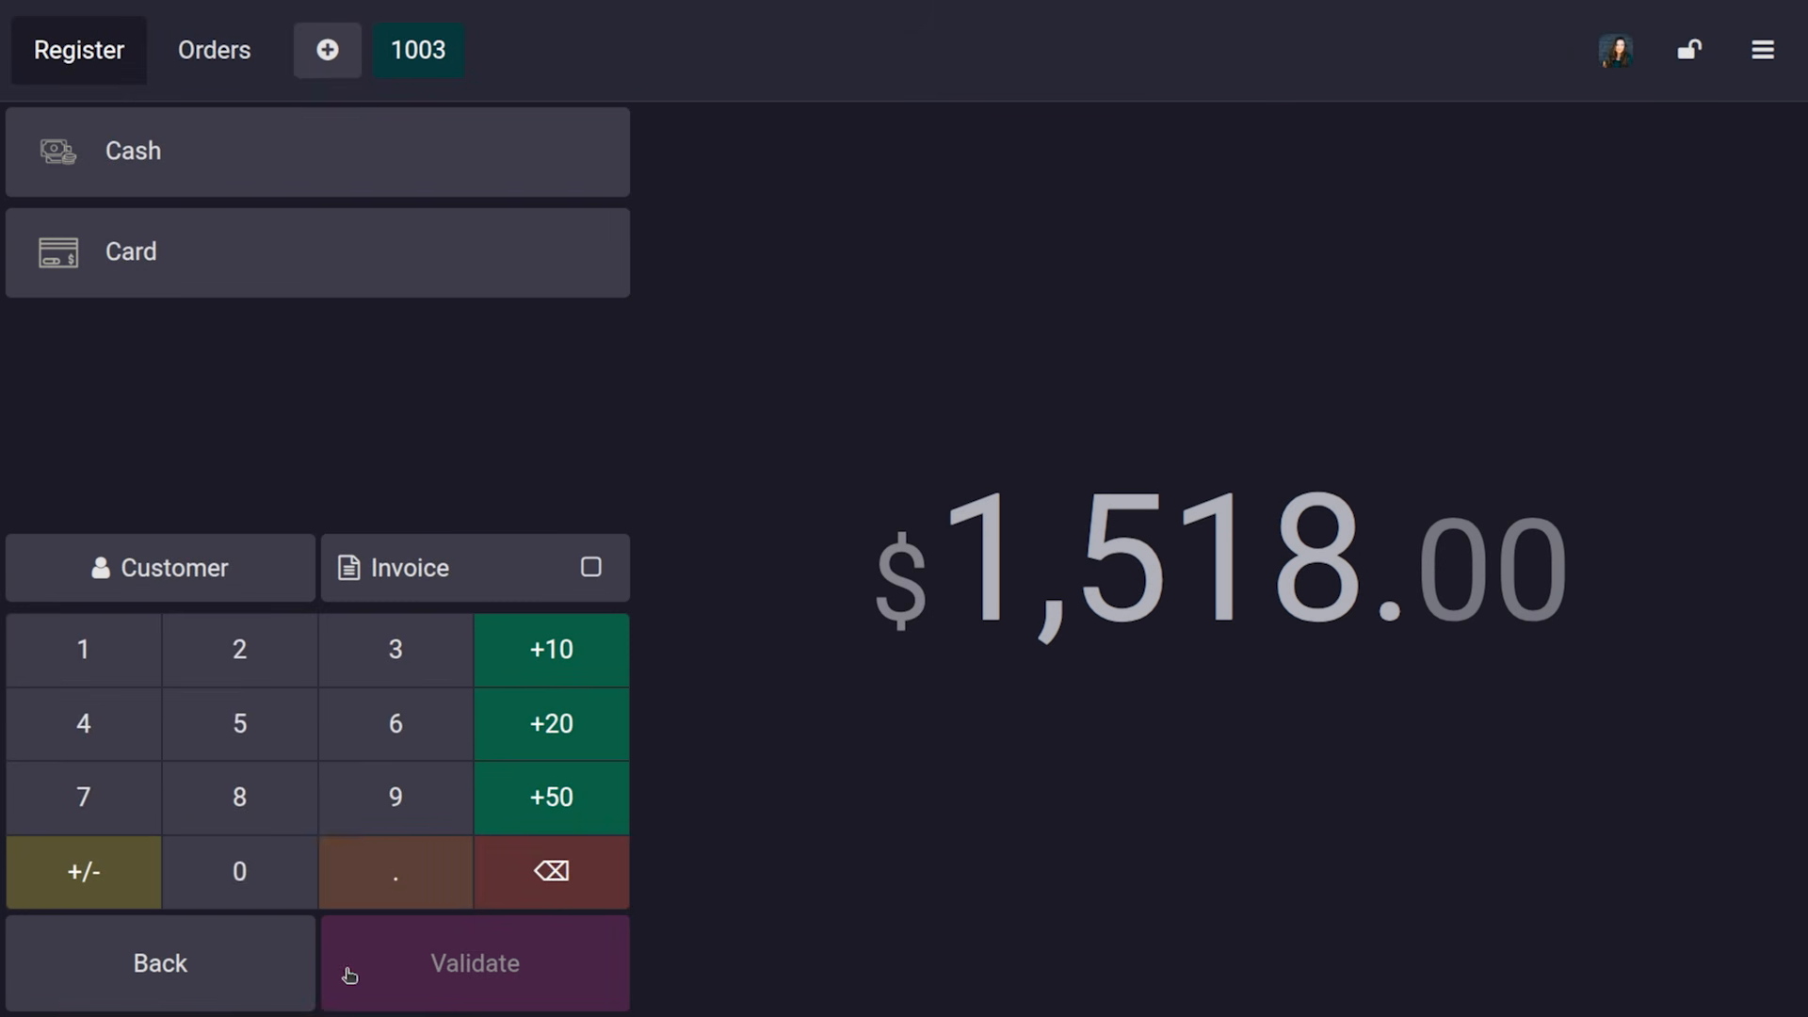
pyautogui.click(225, 143)
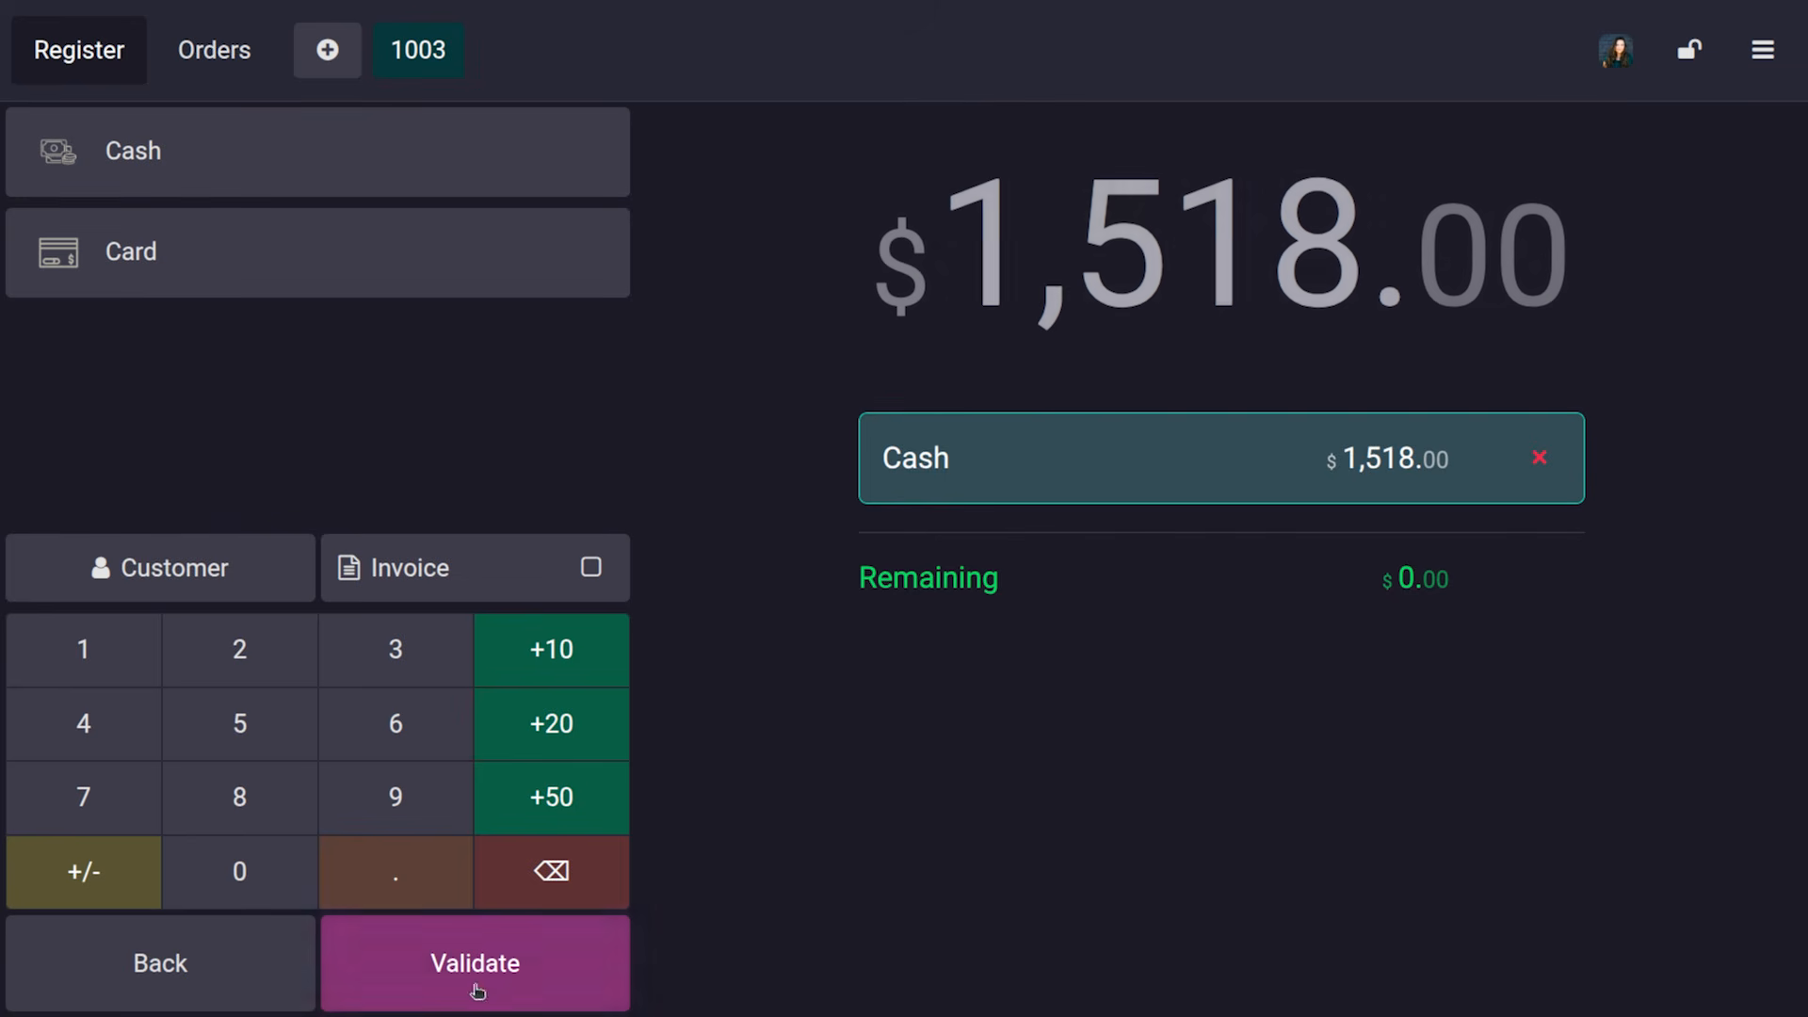
pyautogui.click(223, 569)
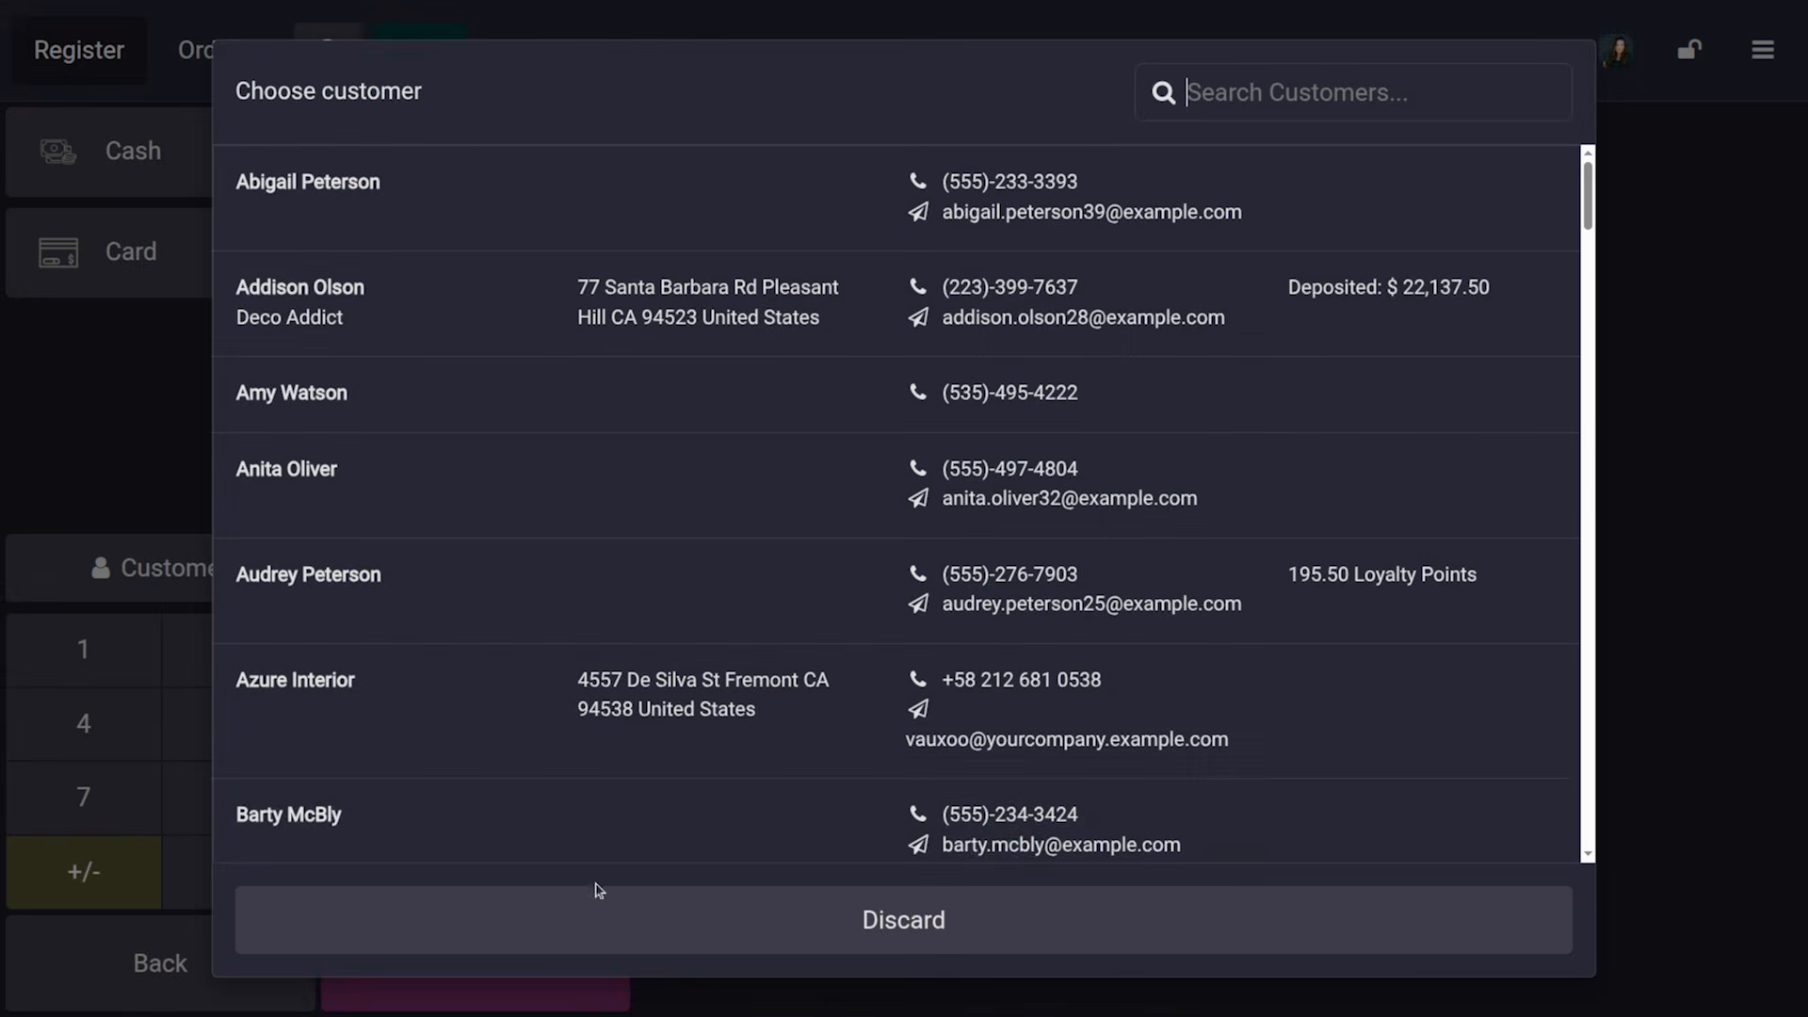
pyautogui.click(597, 839)
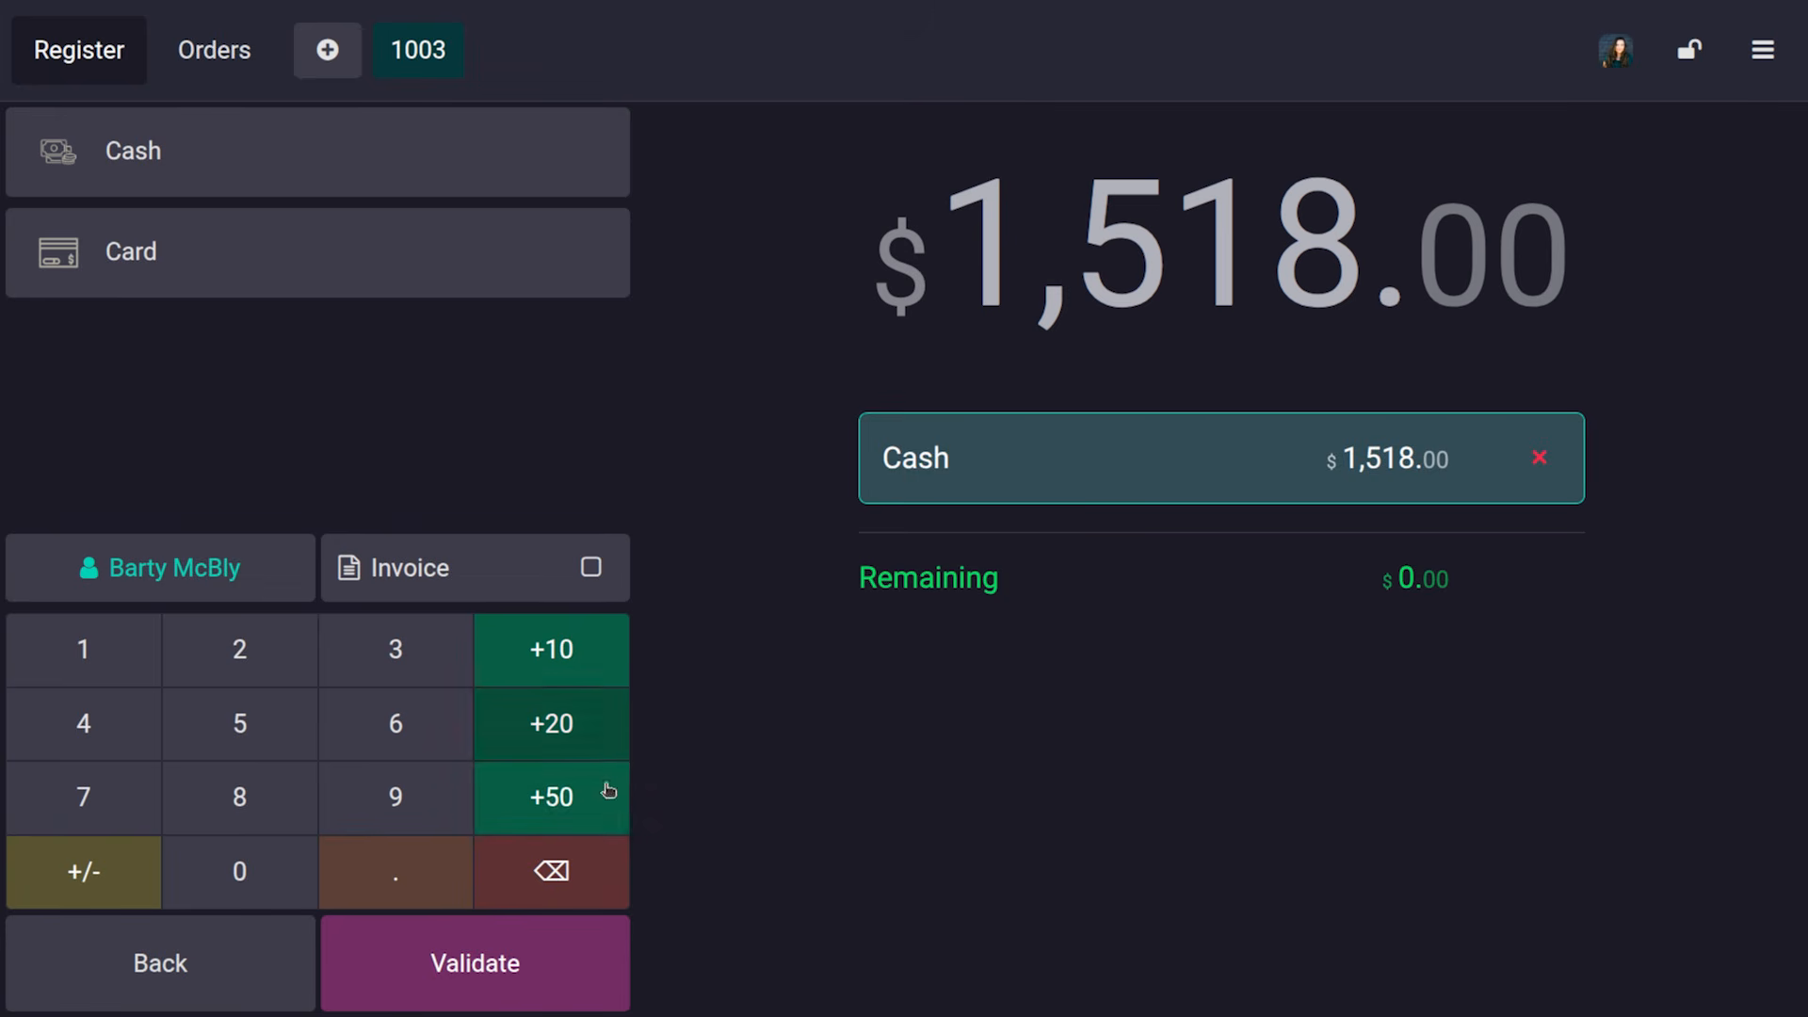
pyautogui.click(560, 973)
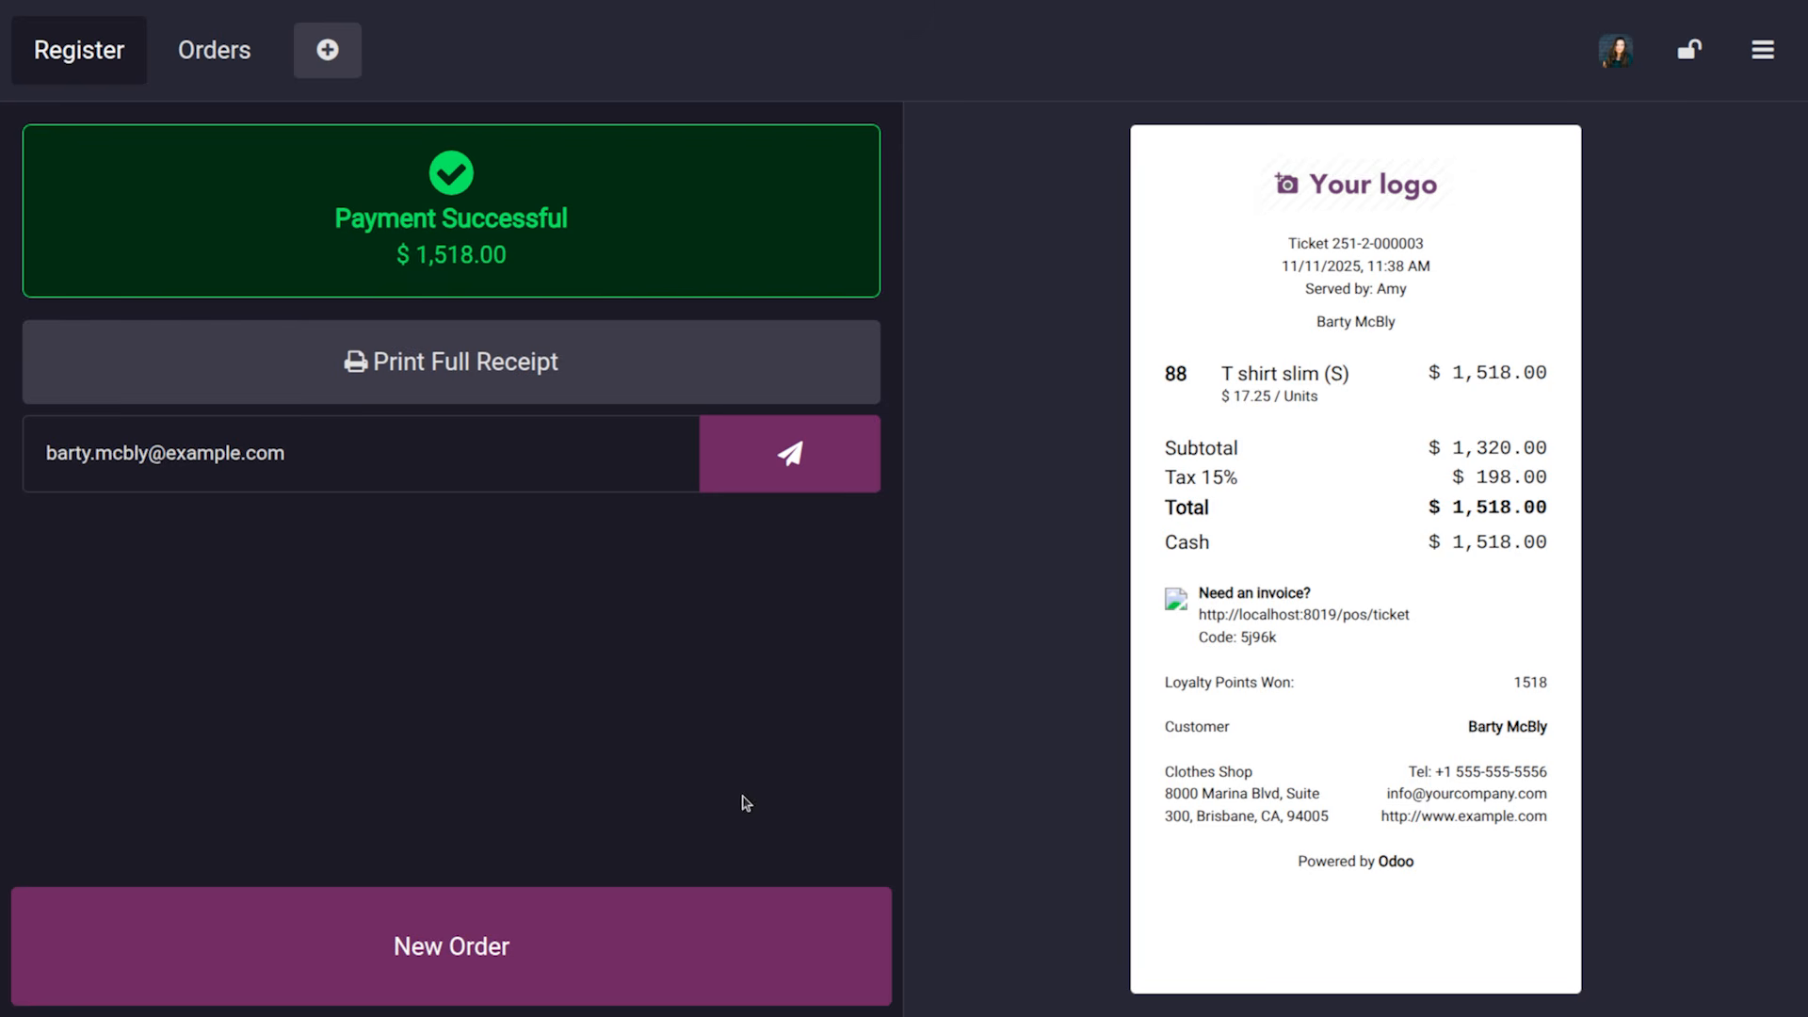
# Switch the register's active cashier to the administrator account
pyautogui.click(1620, 55)
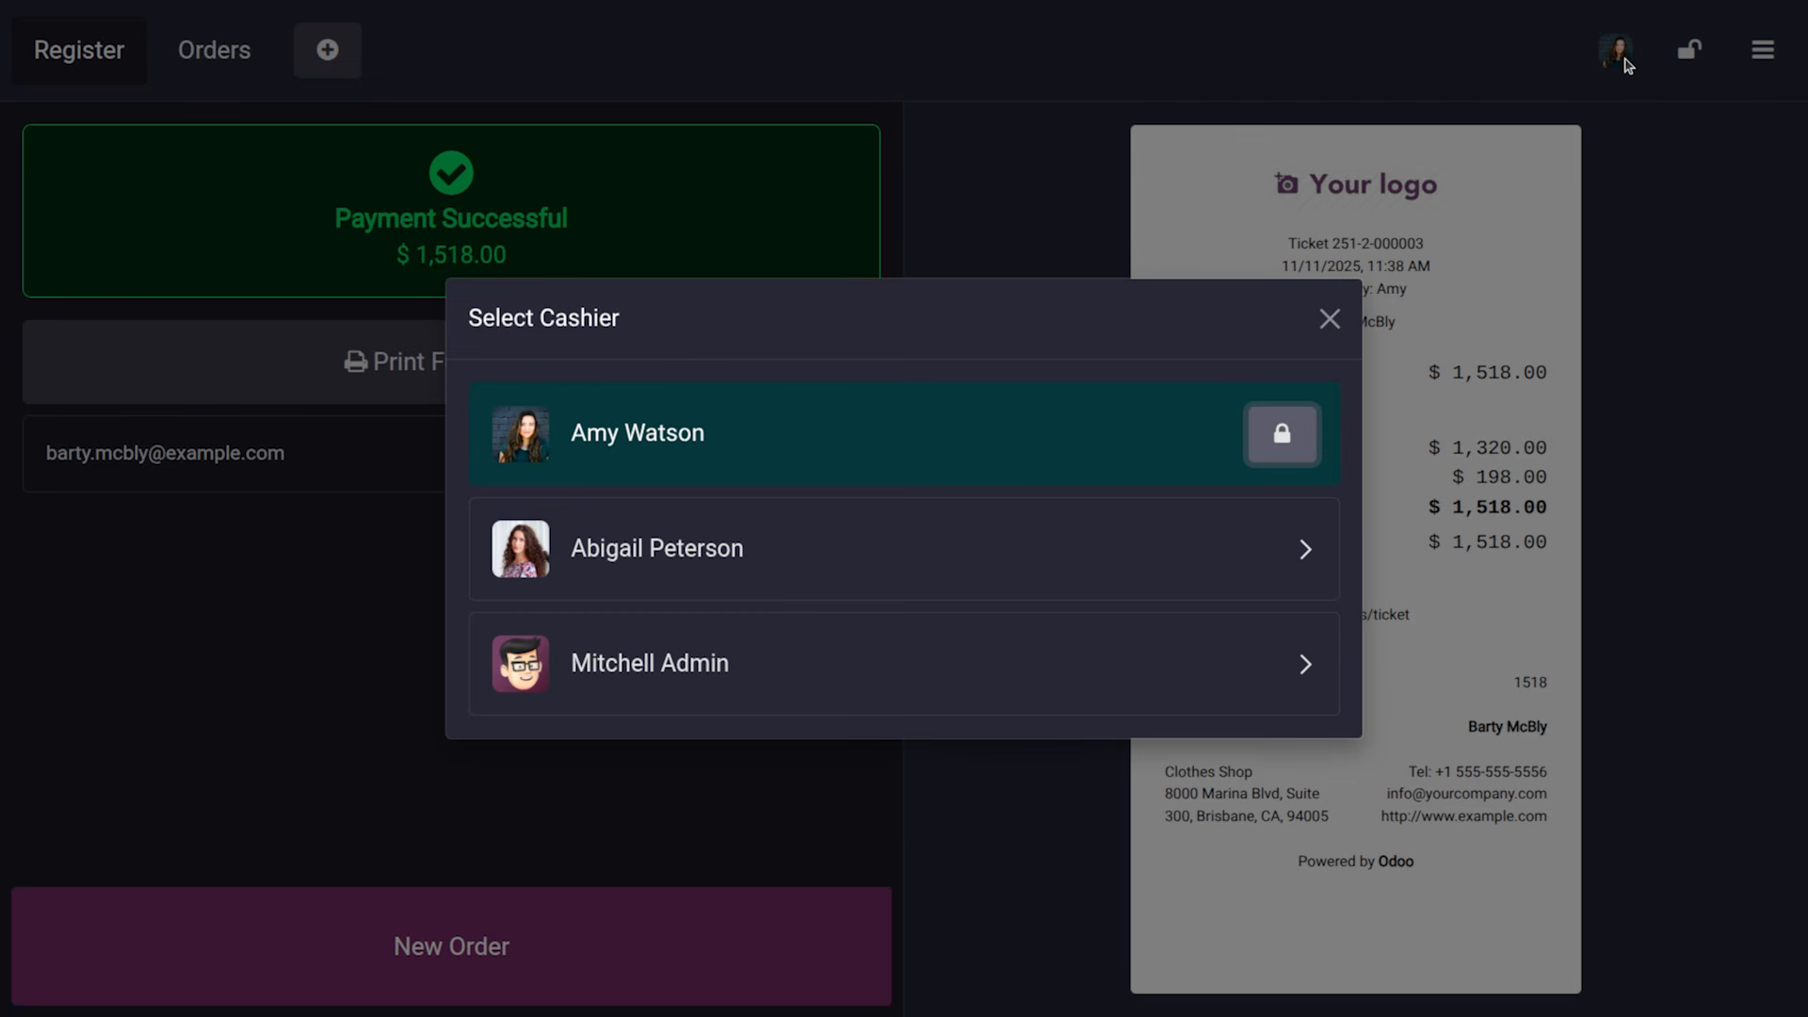
pyautogui.click(882, 680)
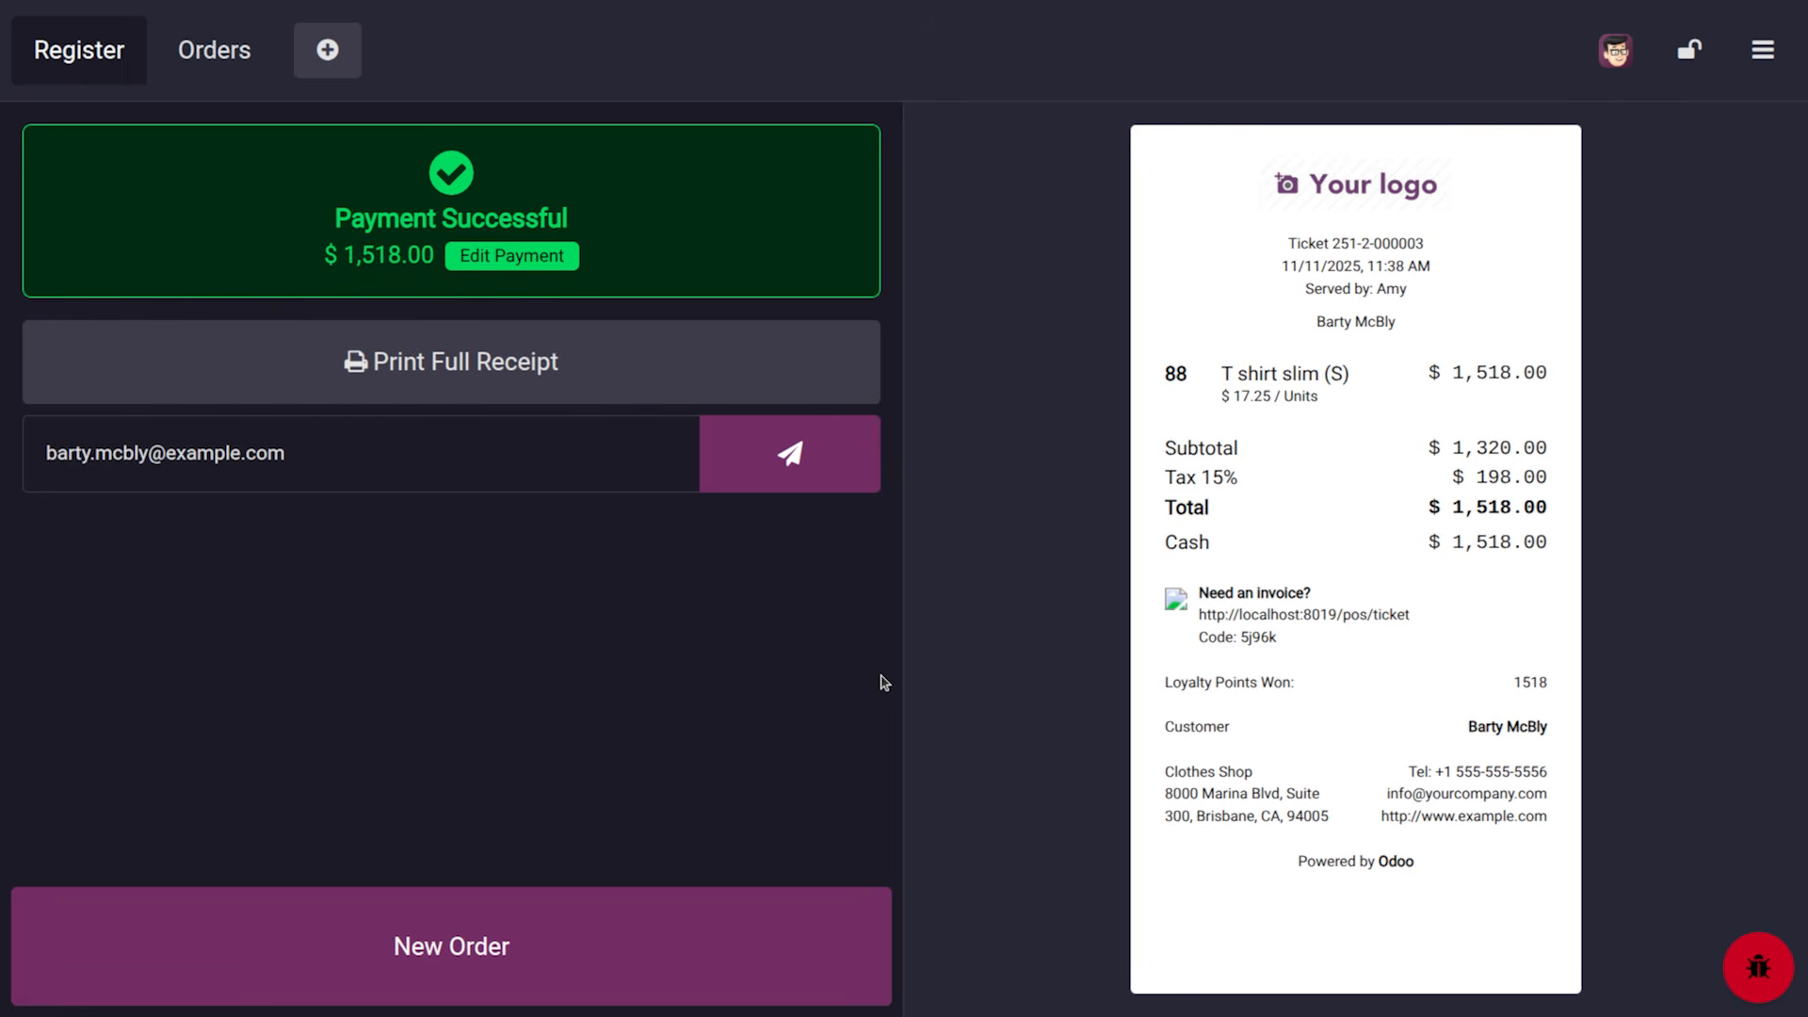
pyautogui.click(1615, 53)
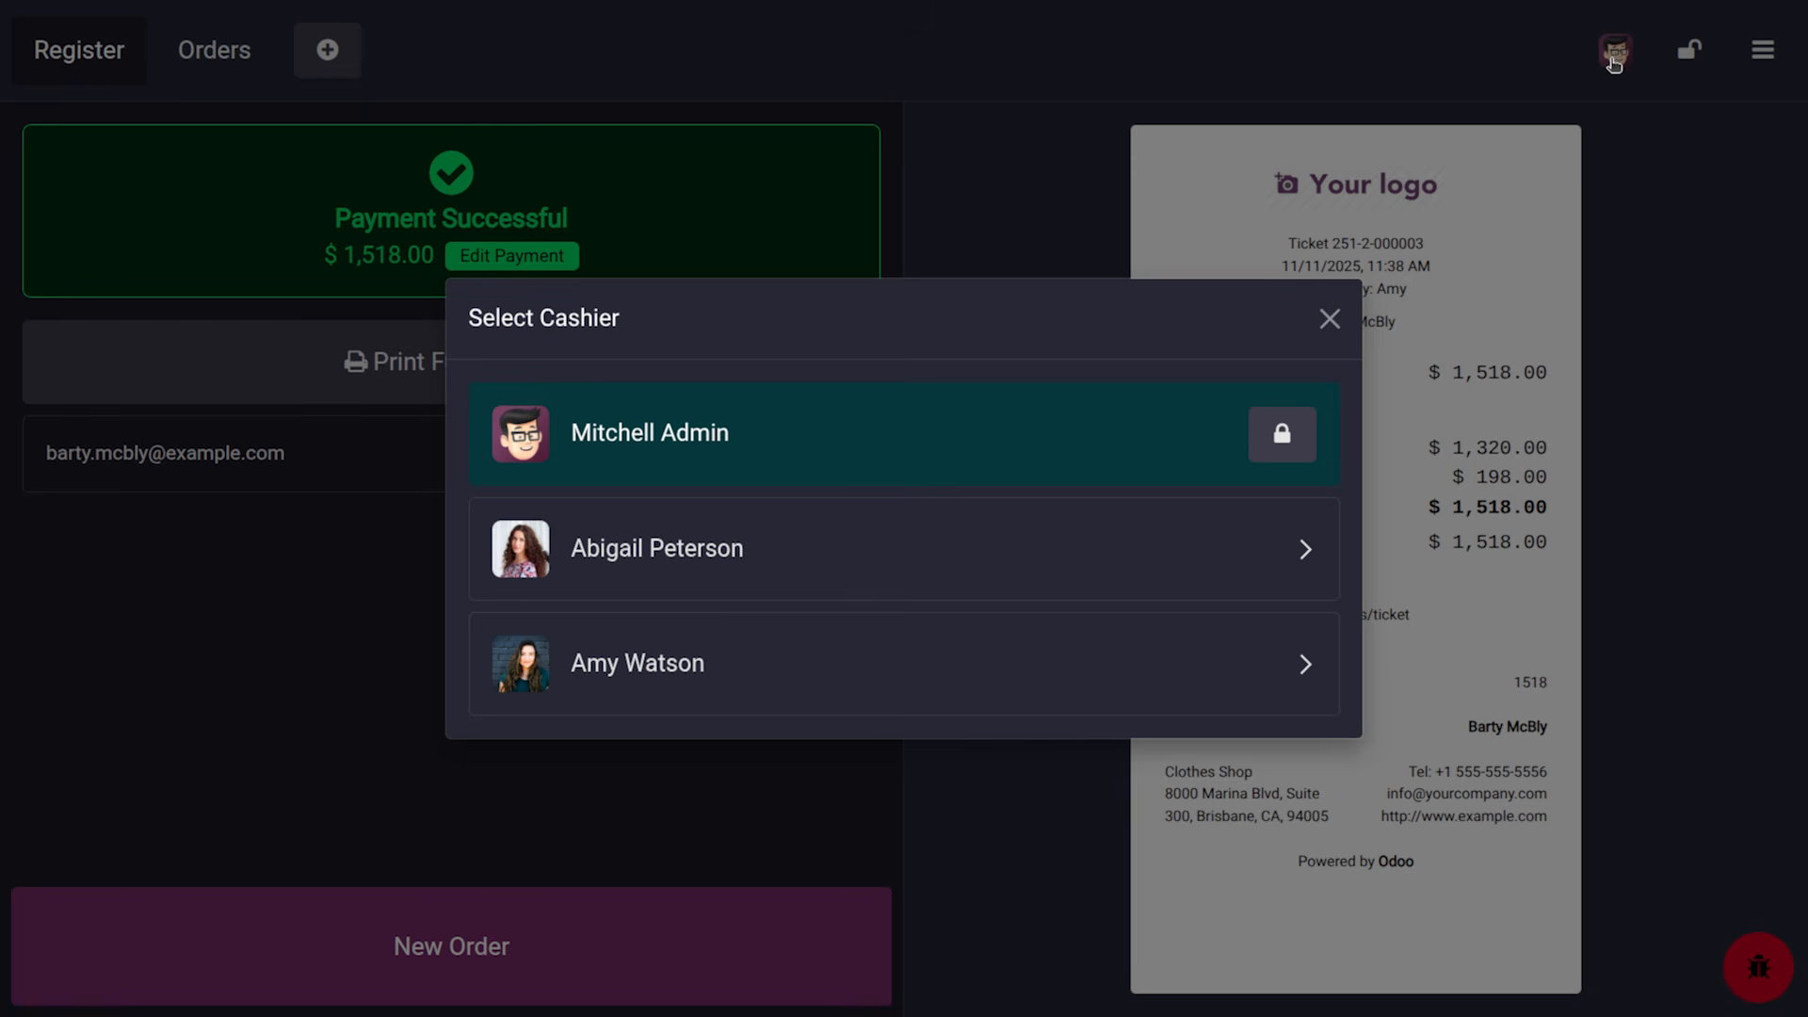
pyautogui.click(1329, 318)
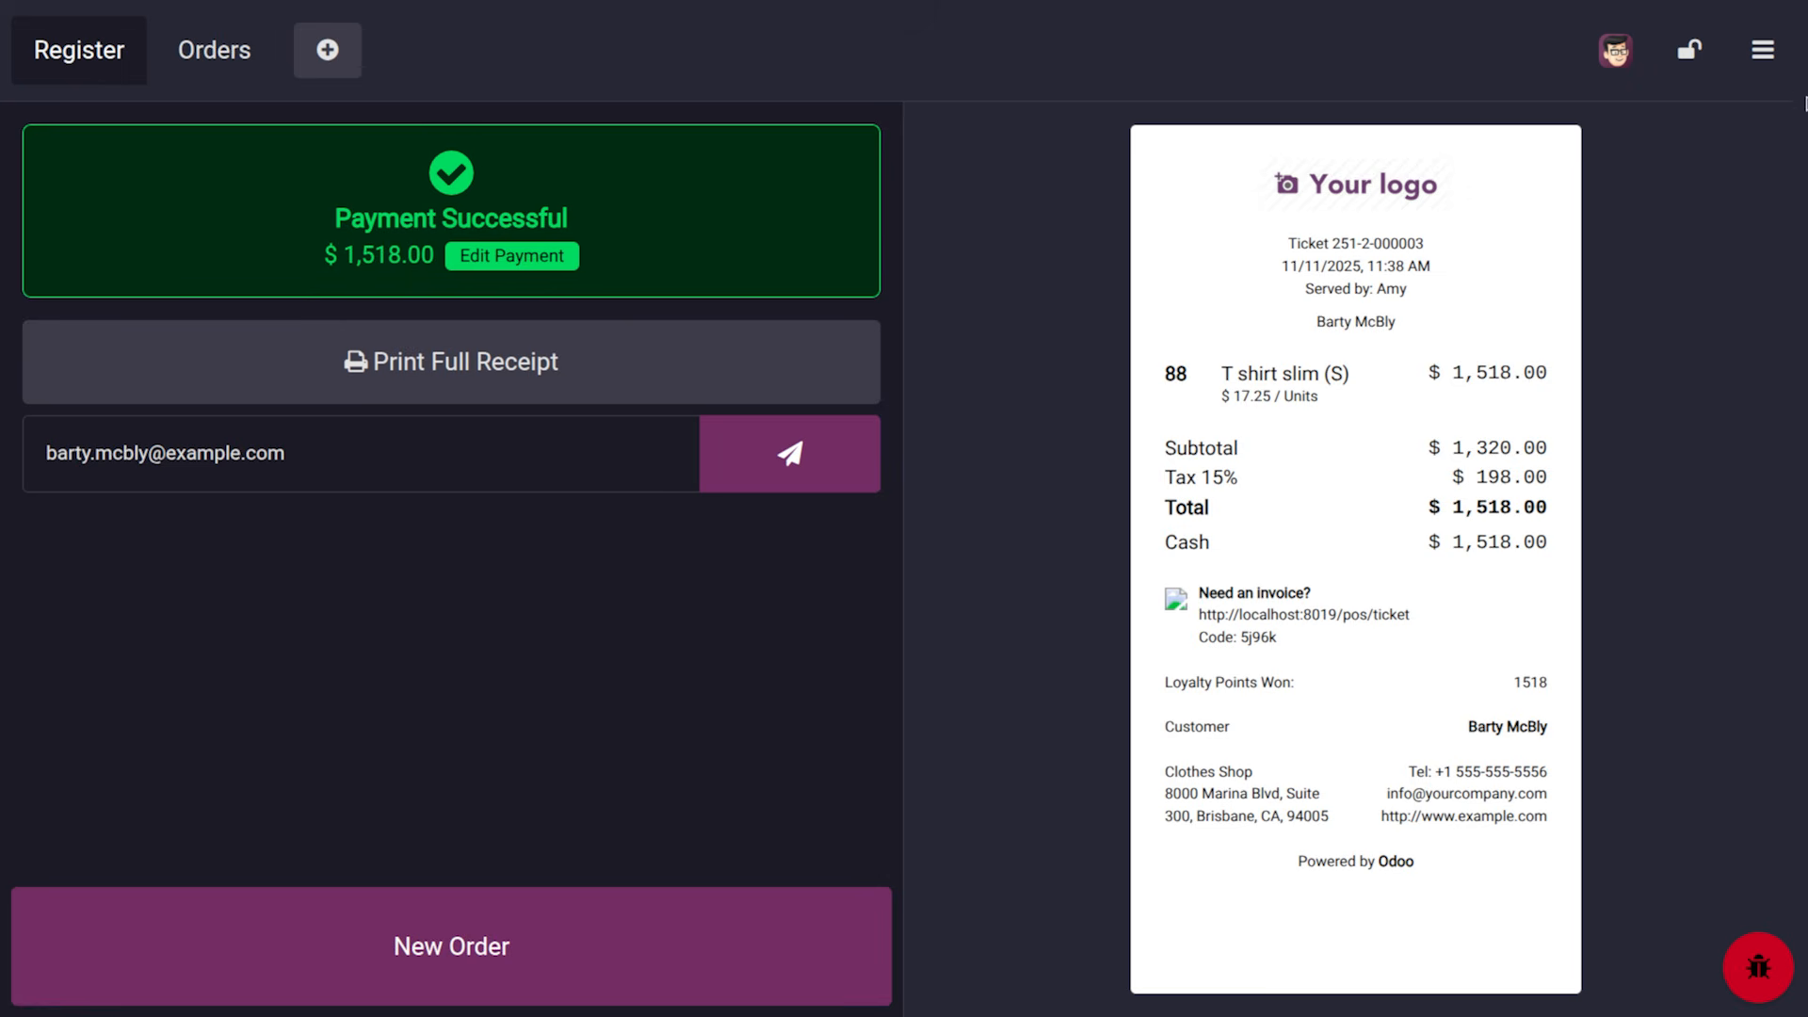
pyautogui.click(1767, 62)
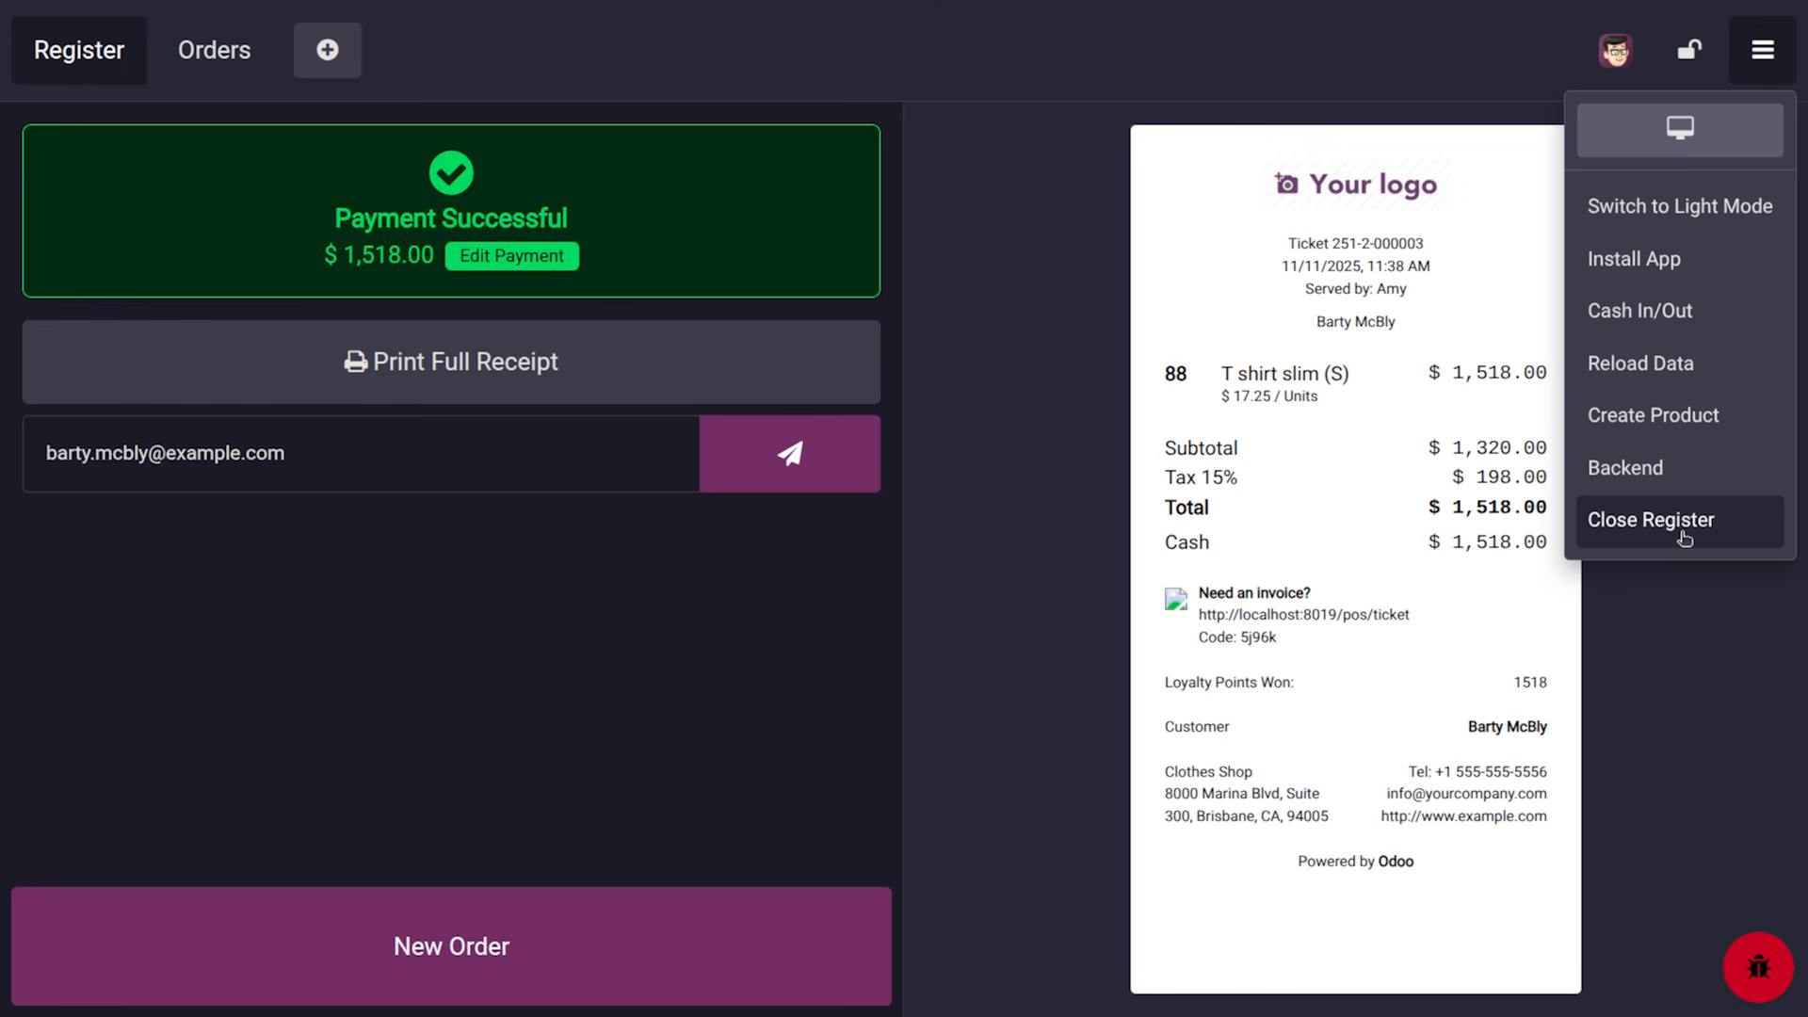
# Close the Clothes Shop register, accepting the cash difference, and enter the backend as administrator
pyautogui.click(551, 934)
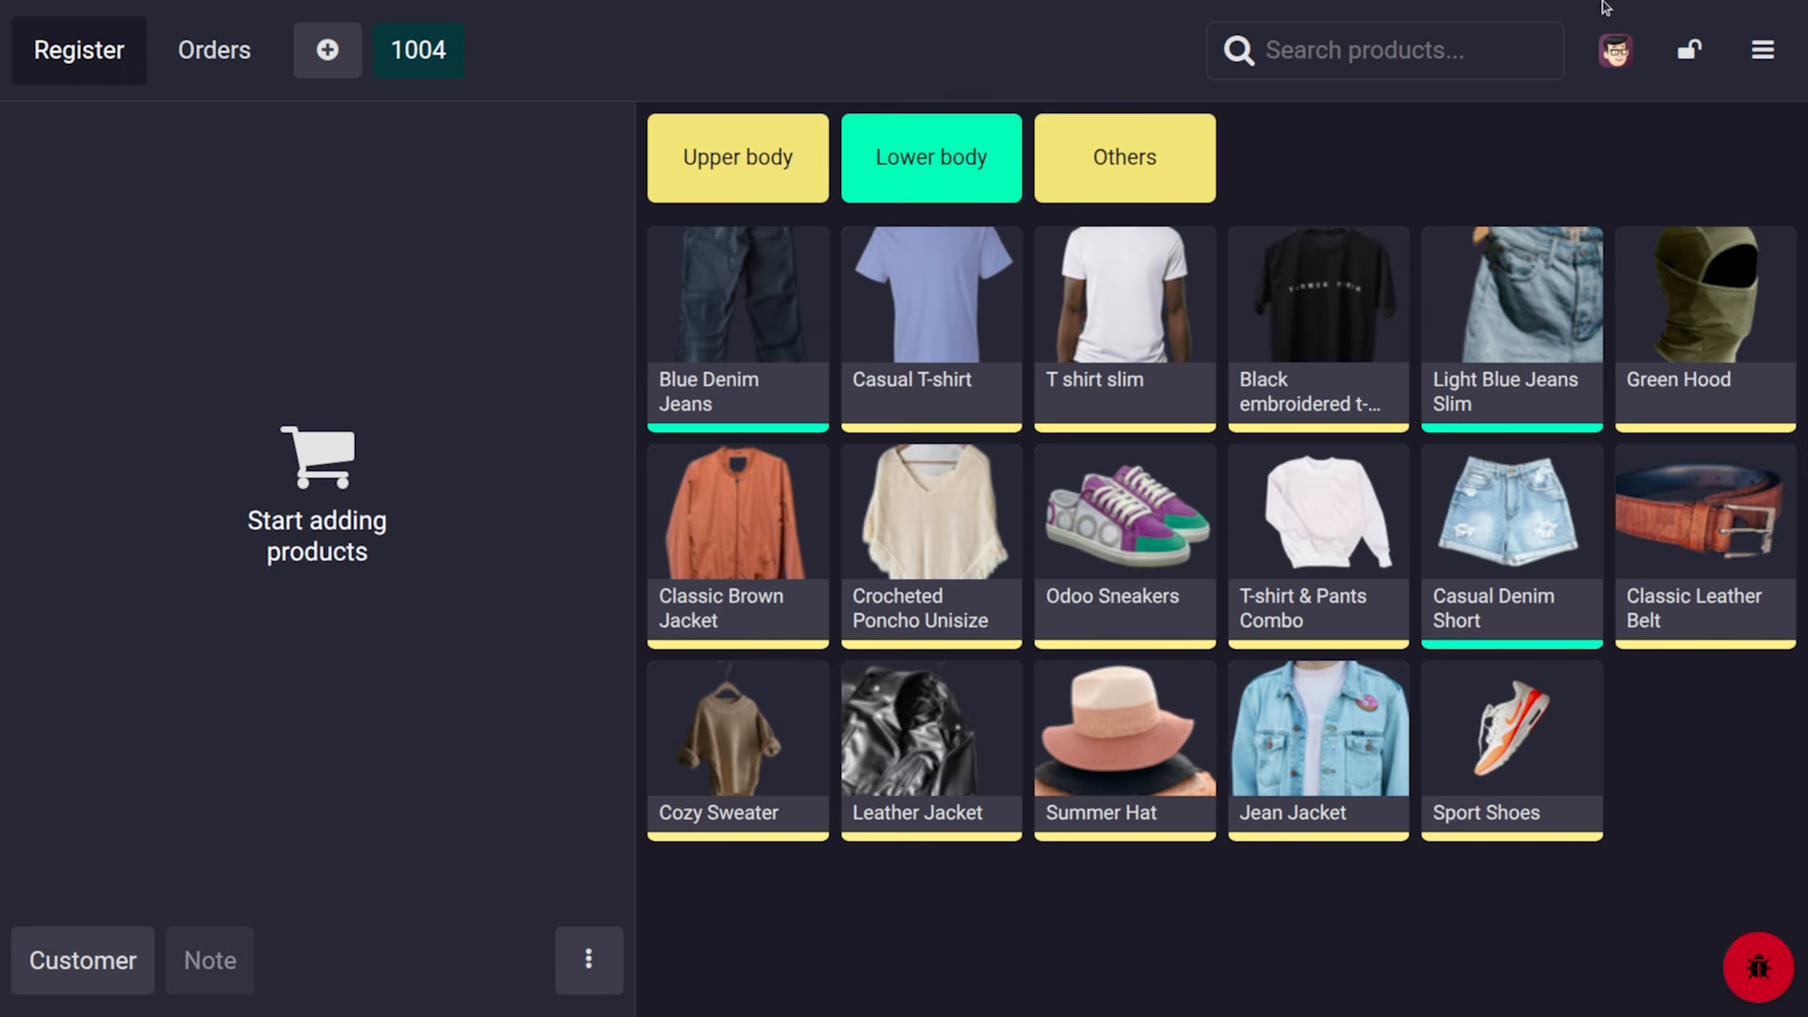
pyautogui.click(1774, 64)
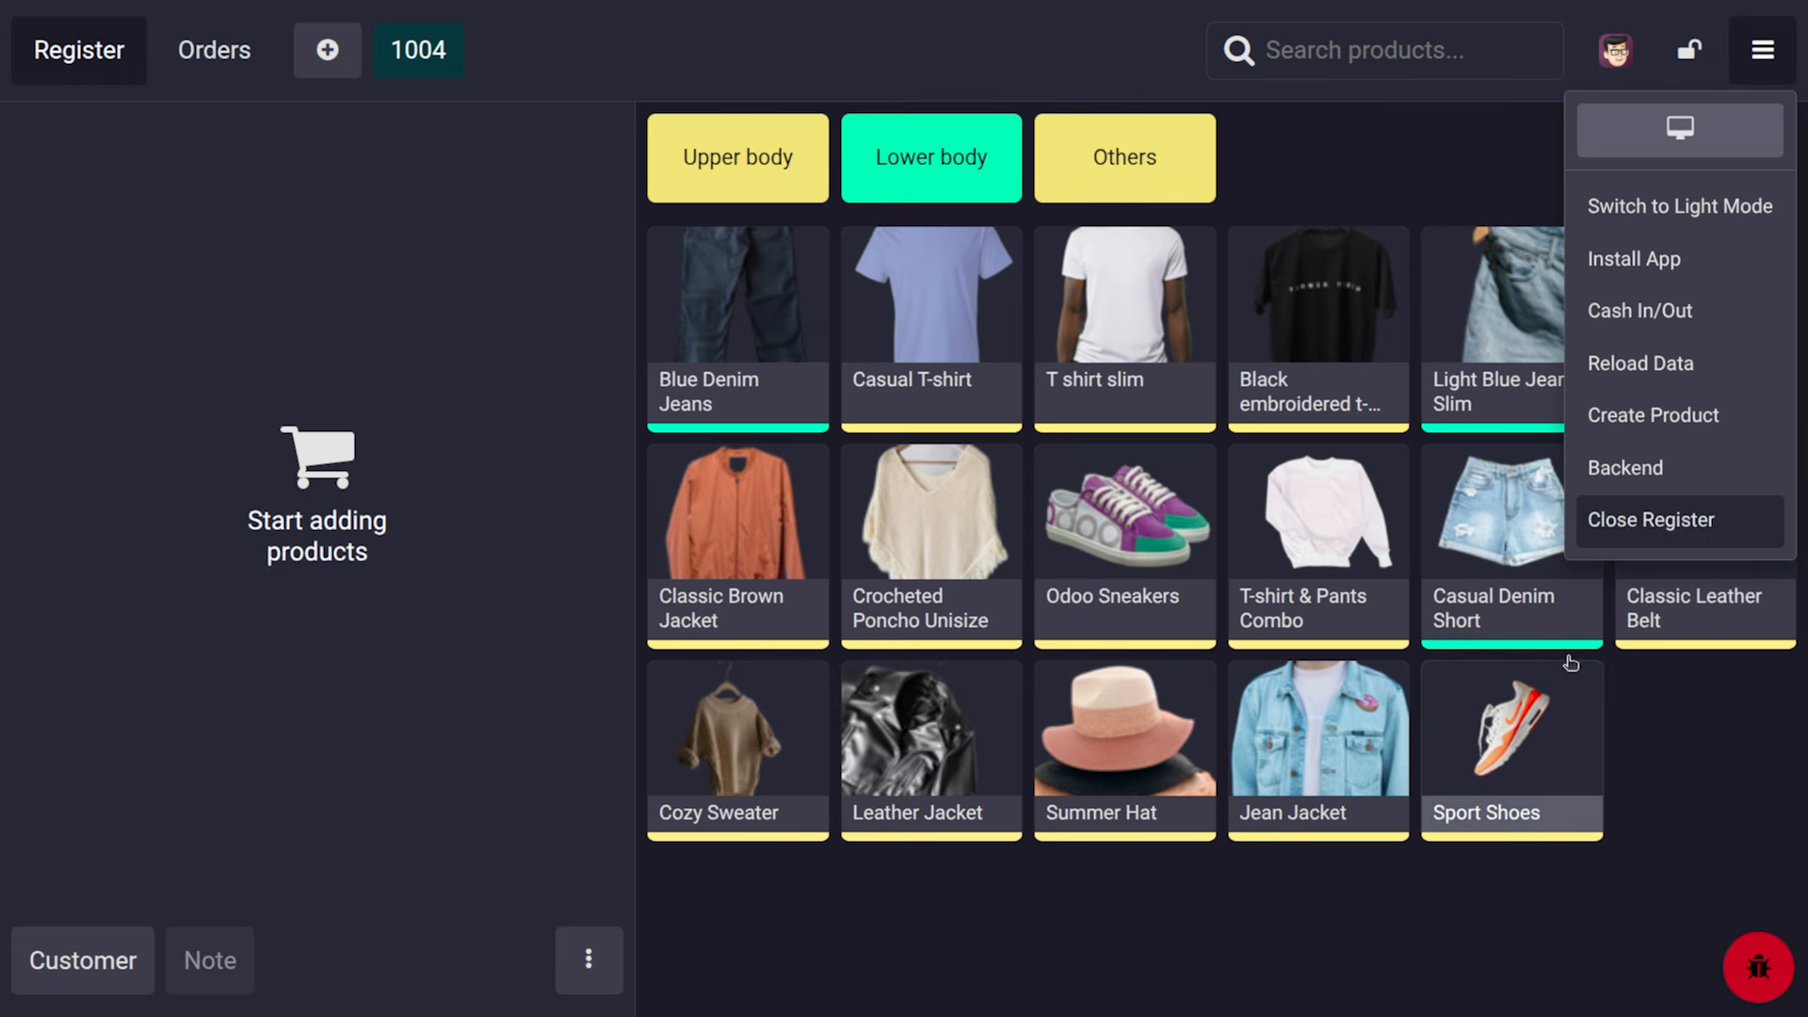
pyautogui.click(1676, 521)
pyautogui.click(341, 926)
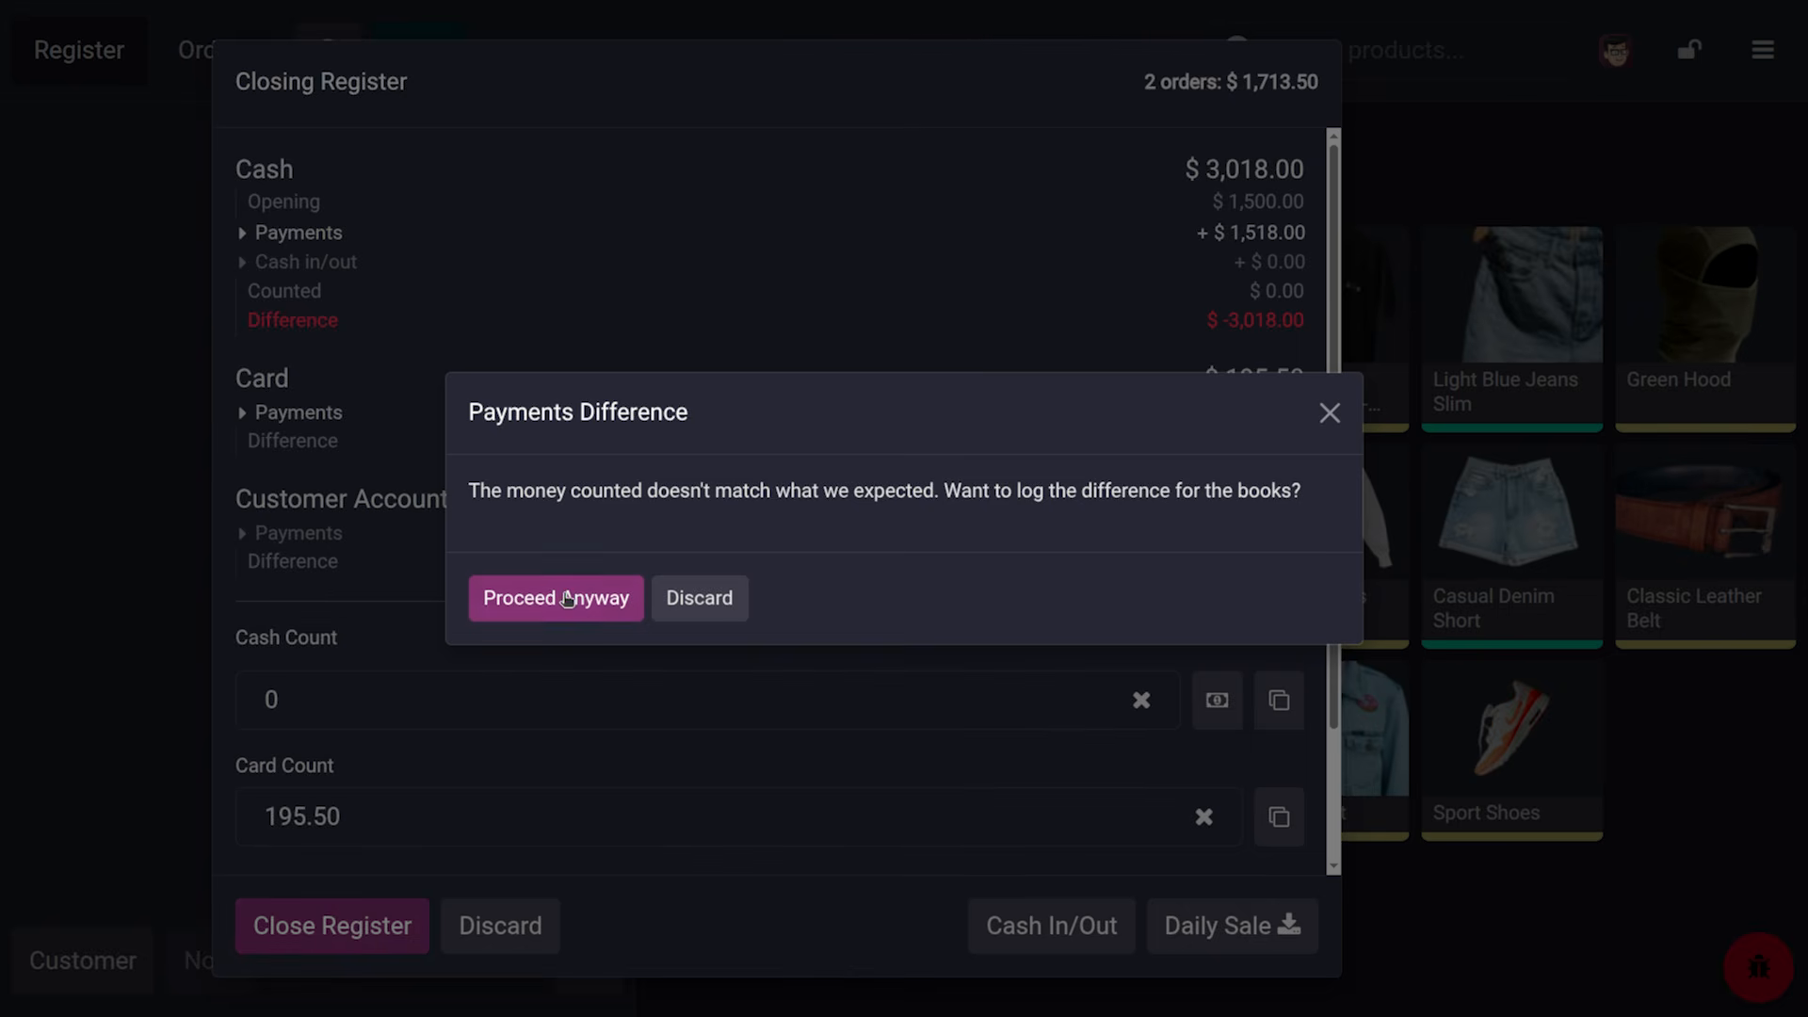
pyautogui.click(567, 599)
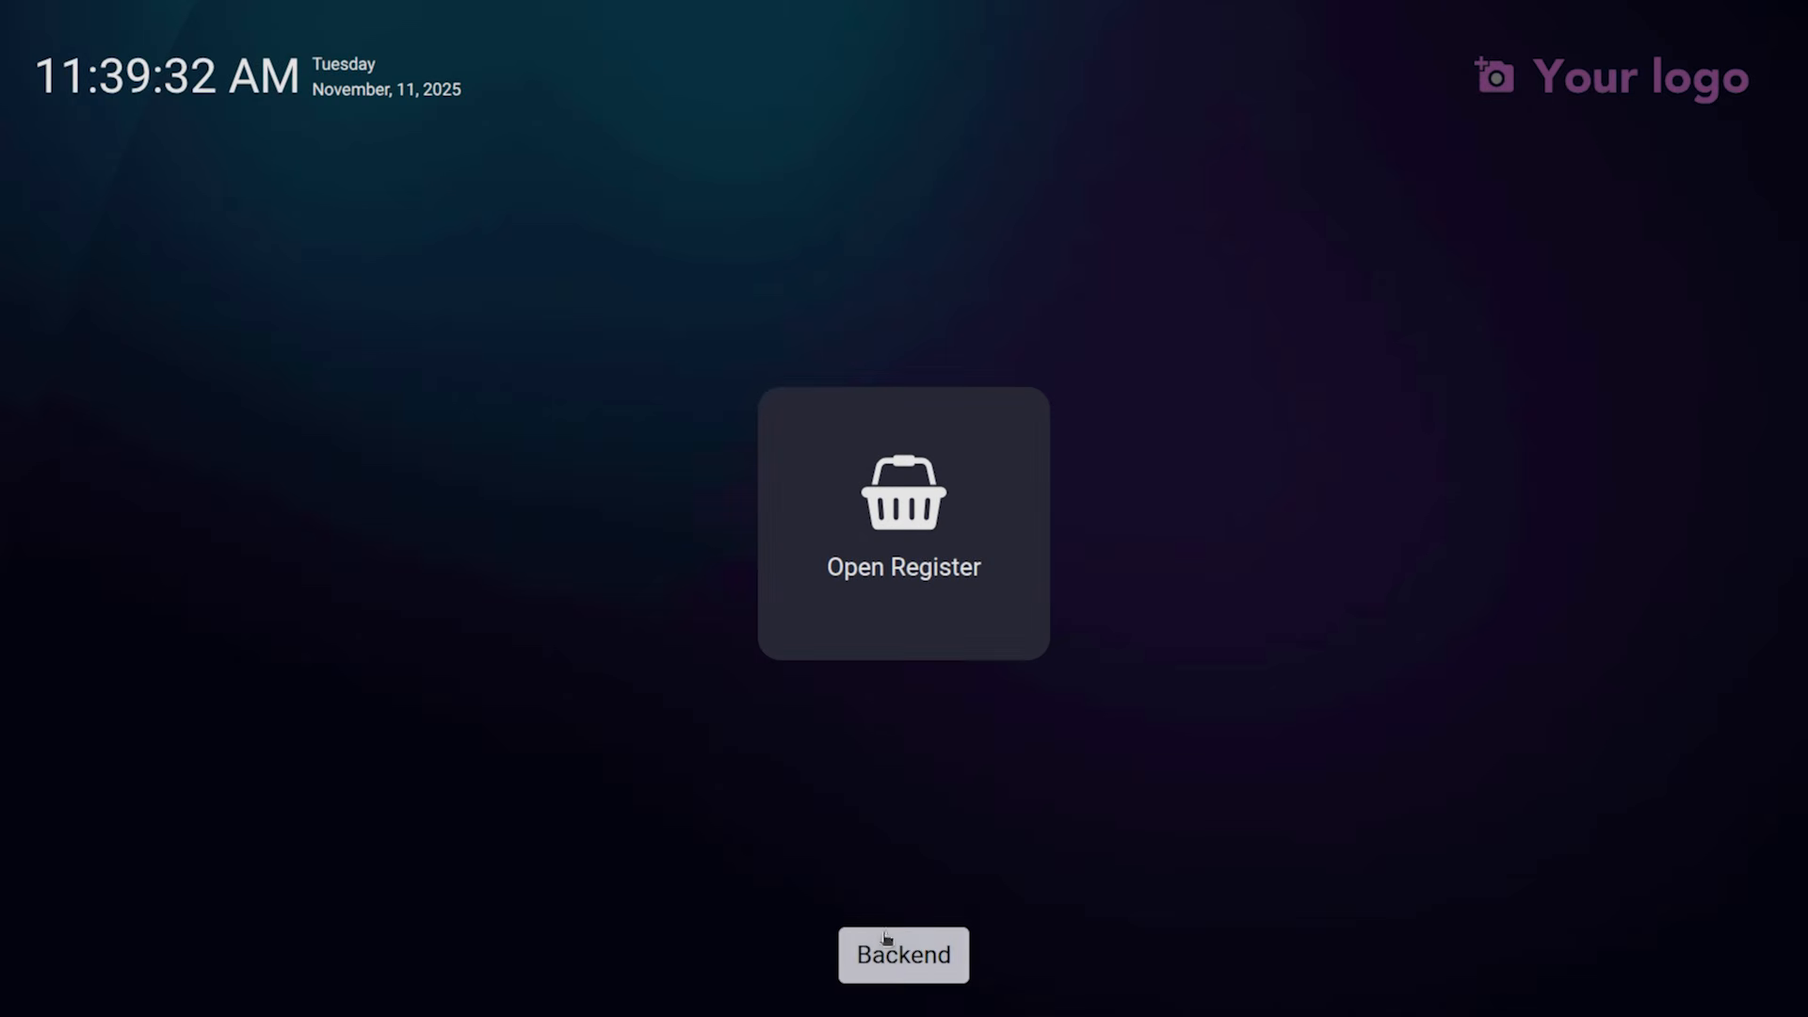
pyautogui.click(899, 956)
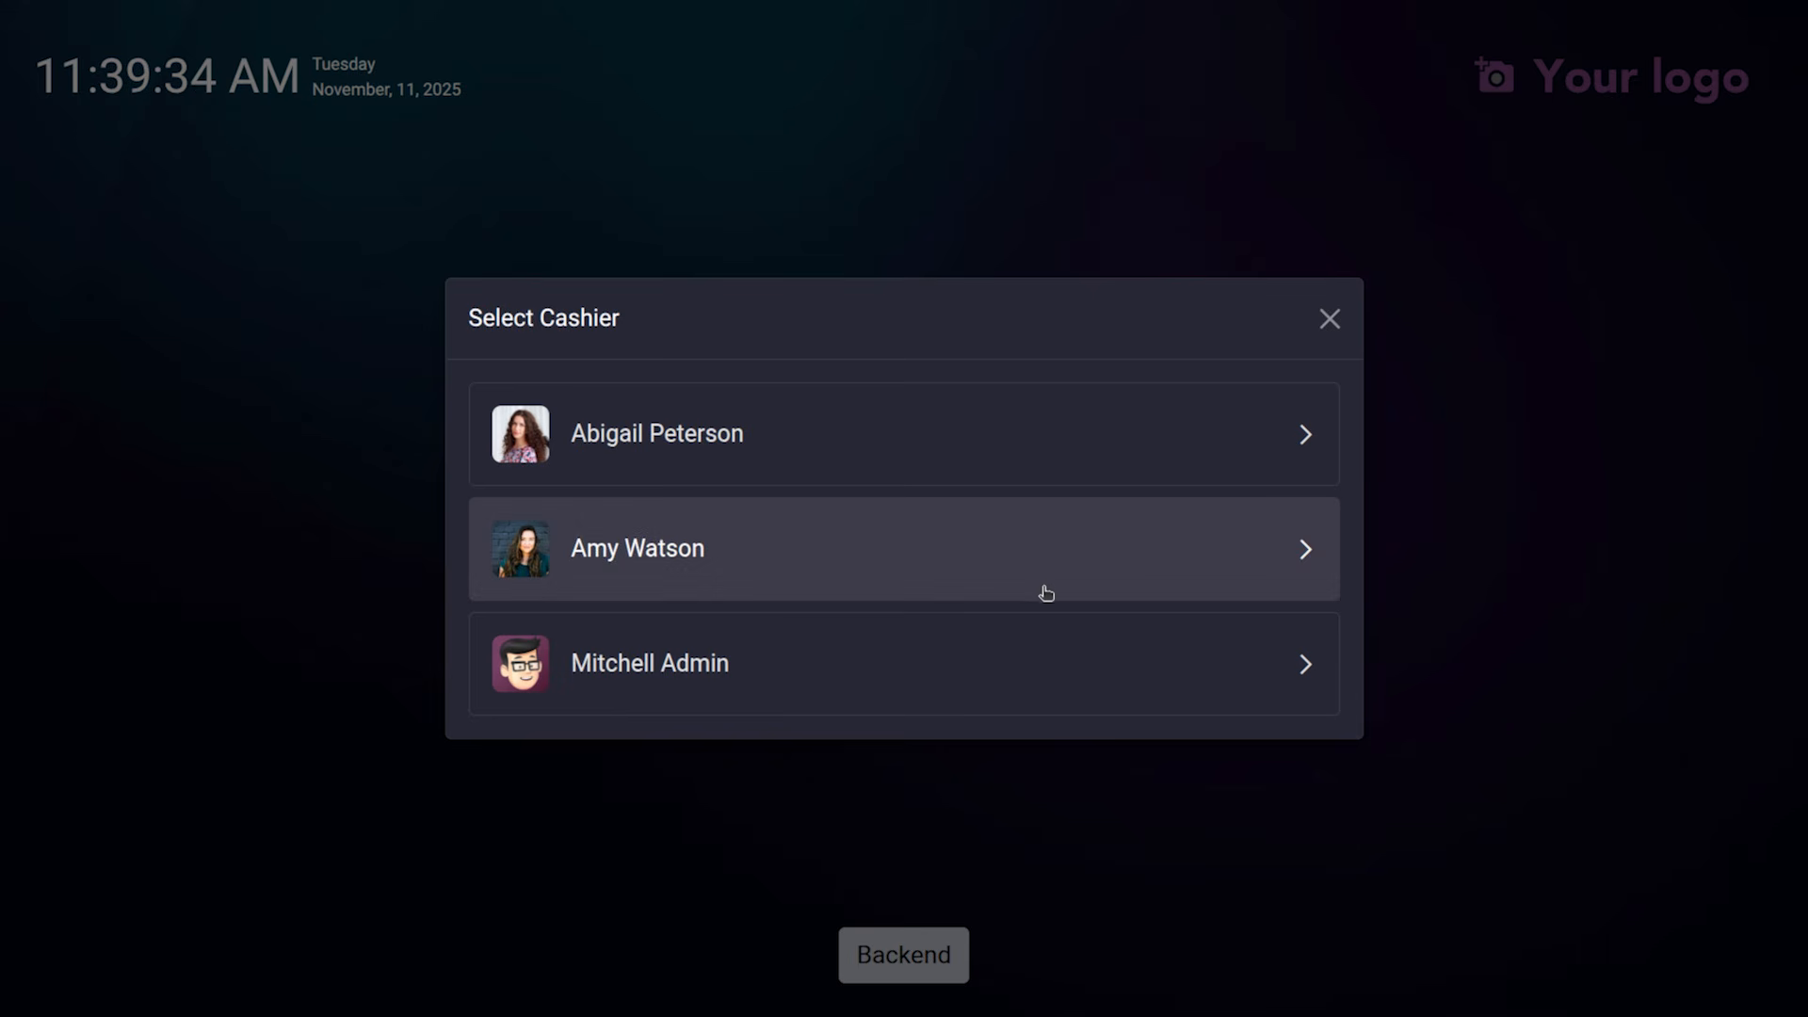
pyautogui.click(1003, 660)
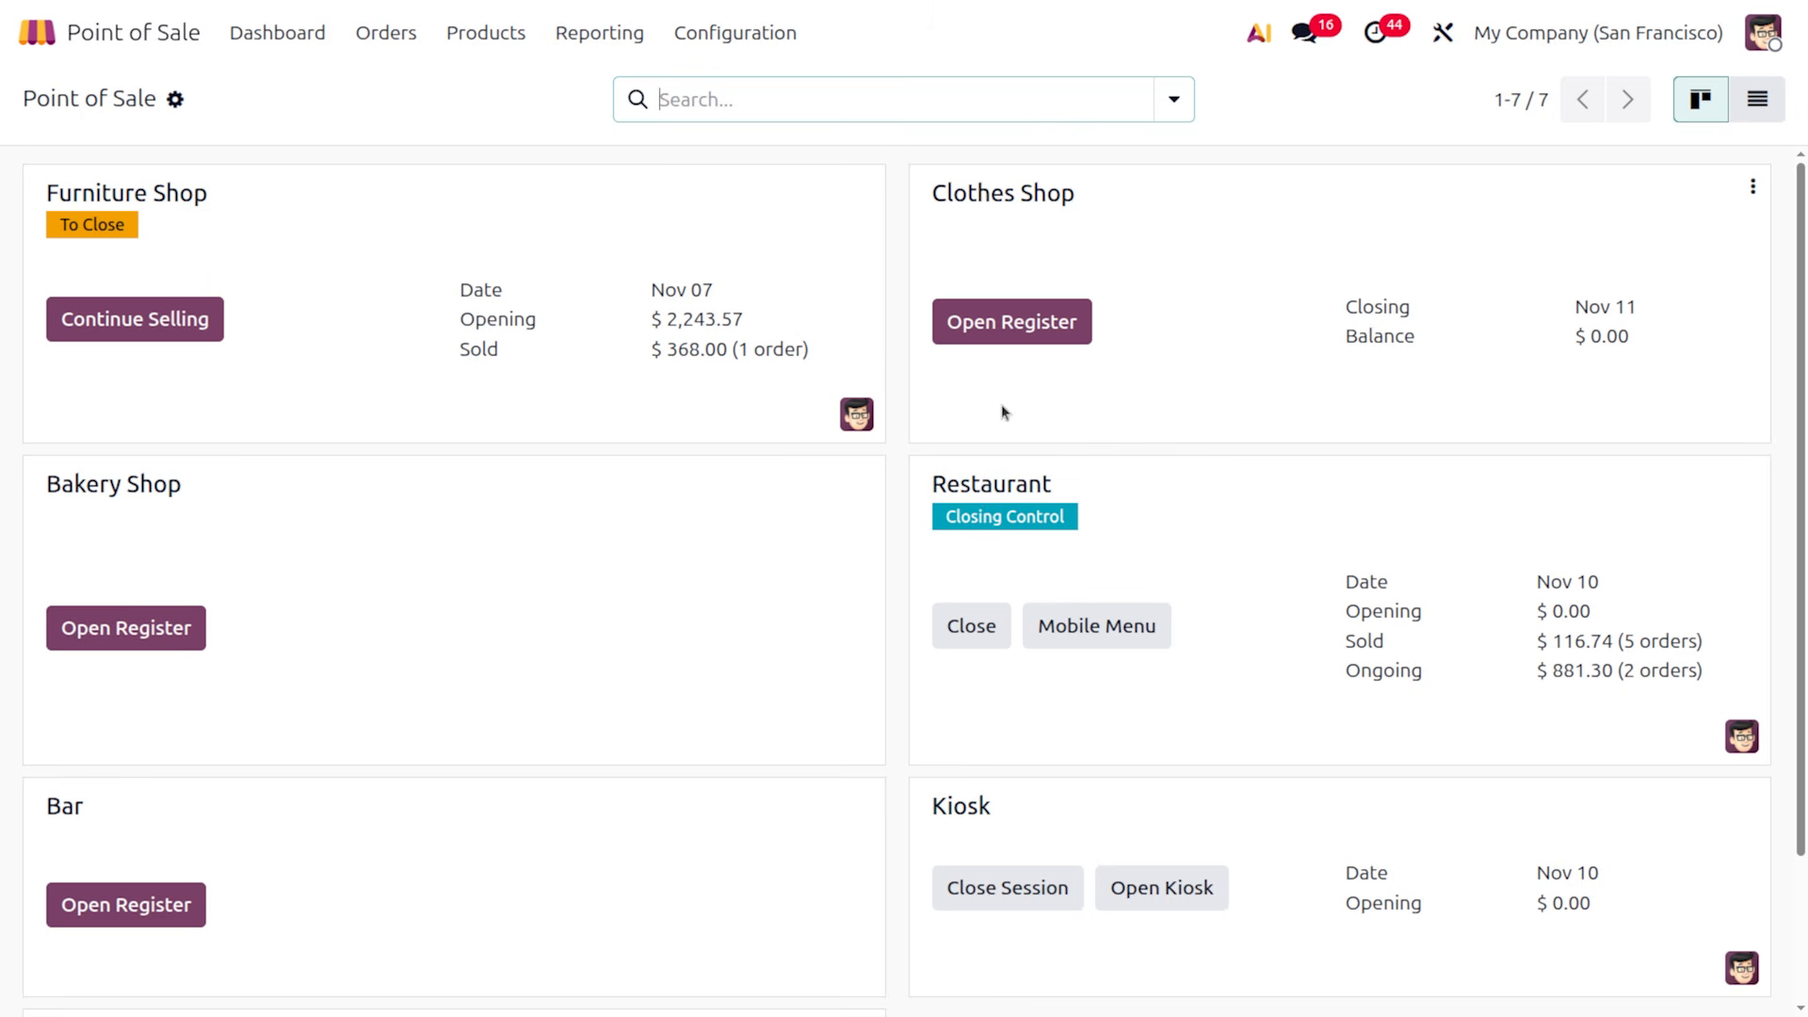
# Edit the Clothes Shop configuration and view its Point of Sale payment settings
pyautogui.click(1753, 187)
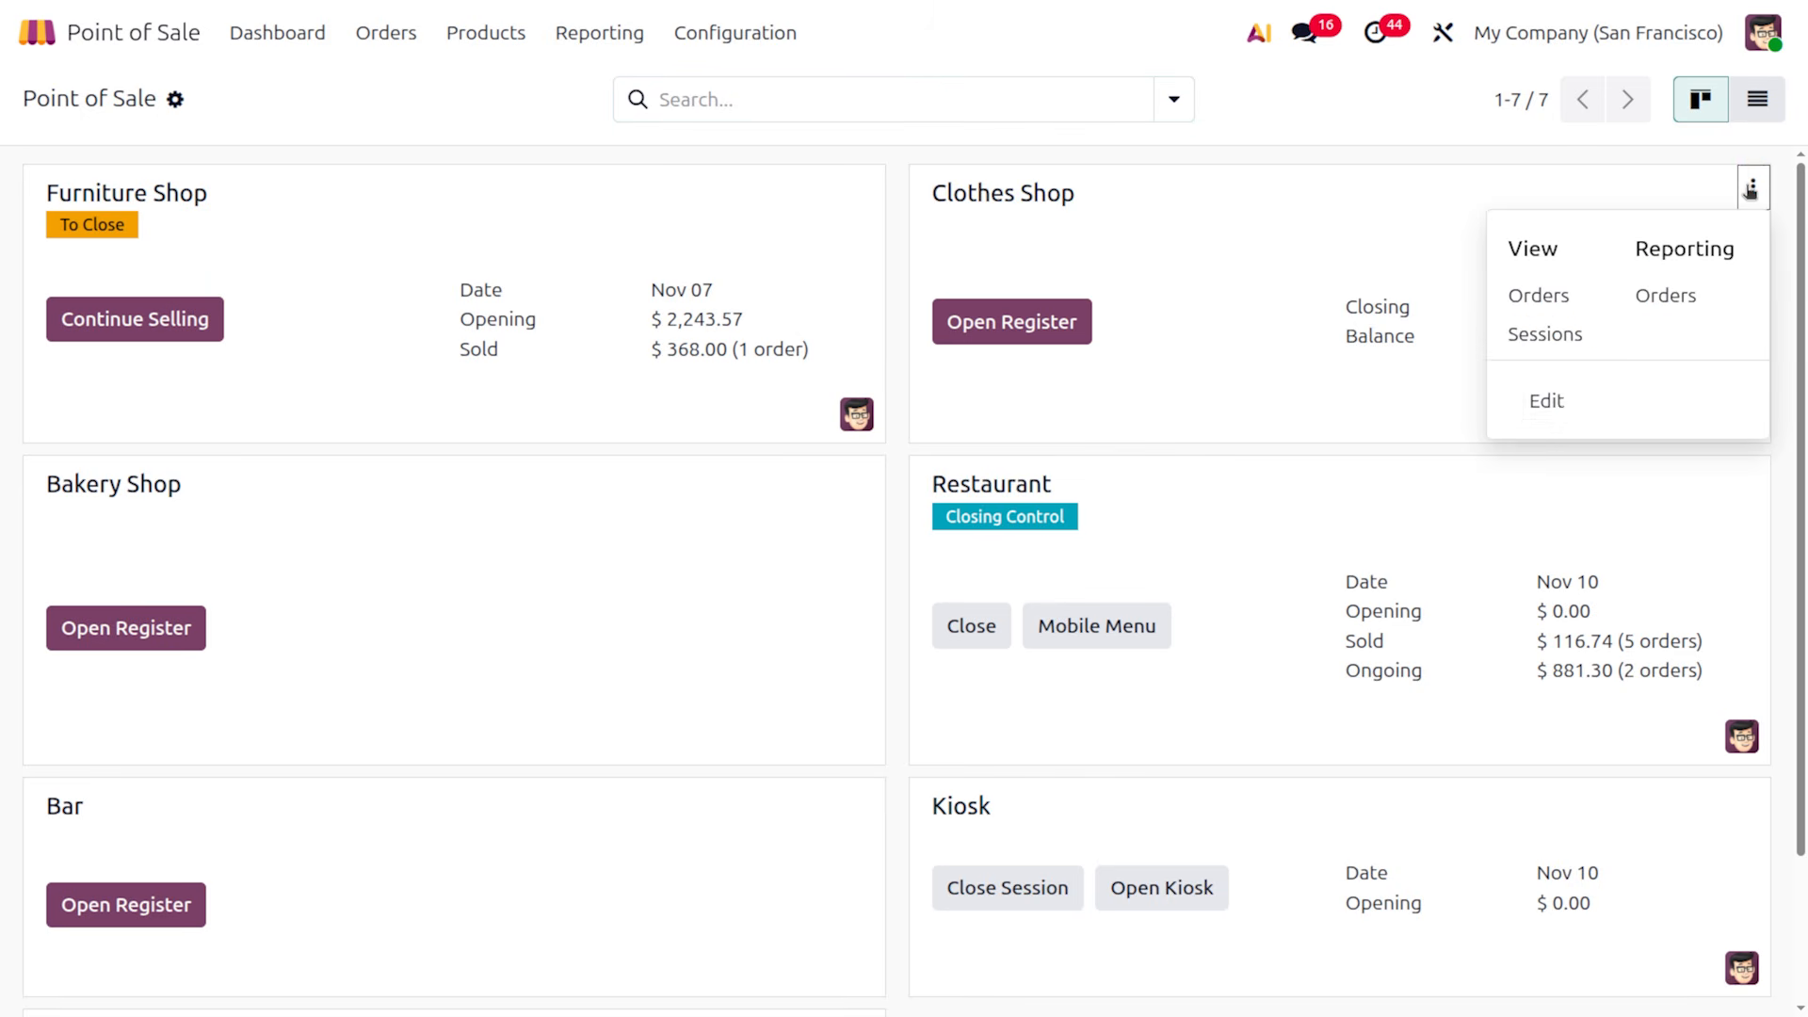
pyautogui.click(1563, 403)
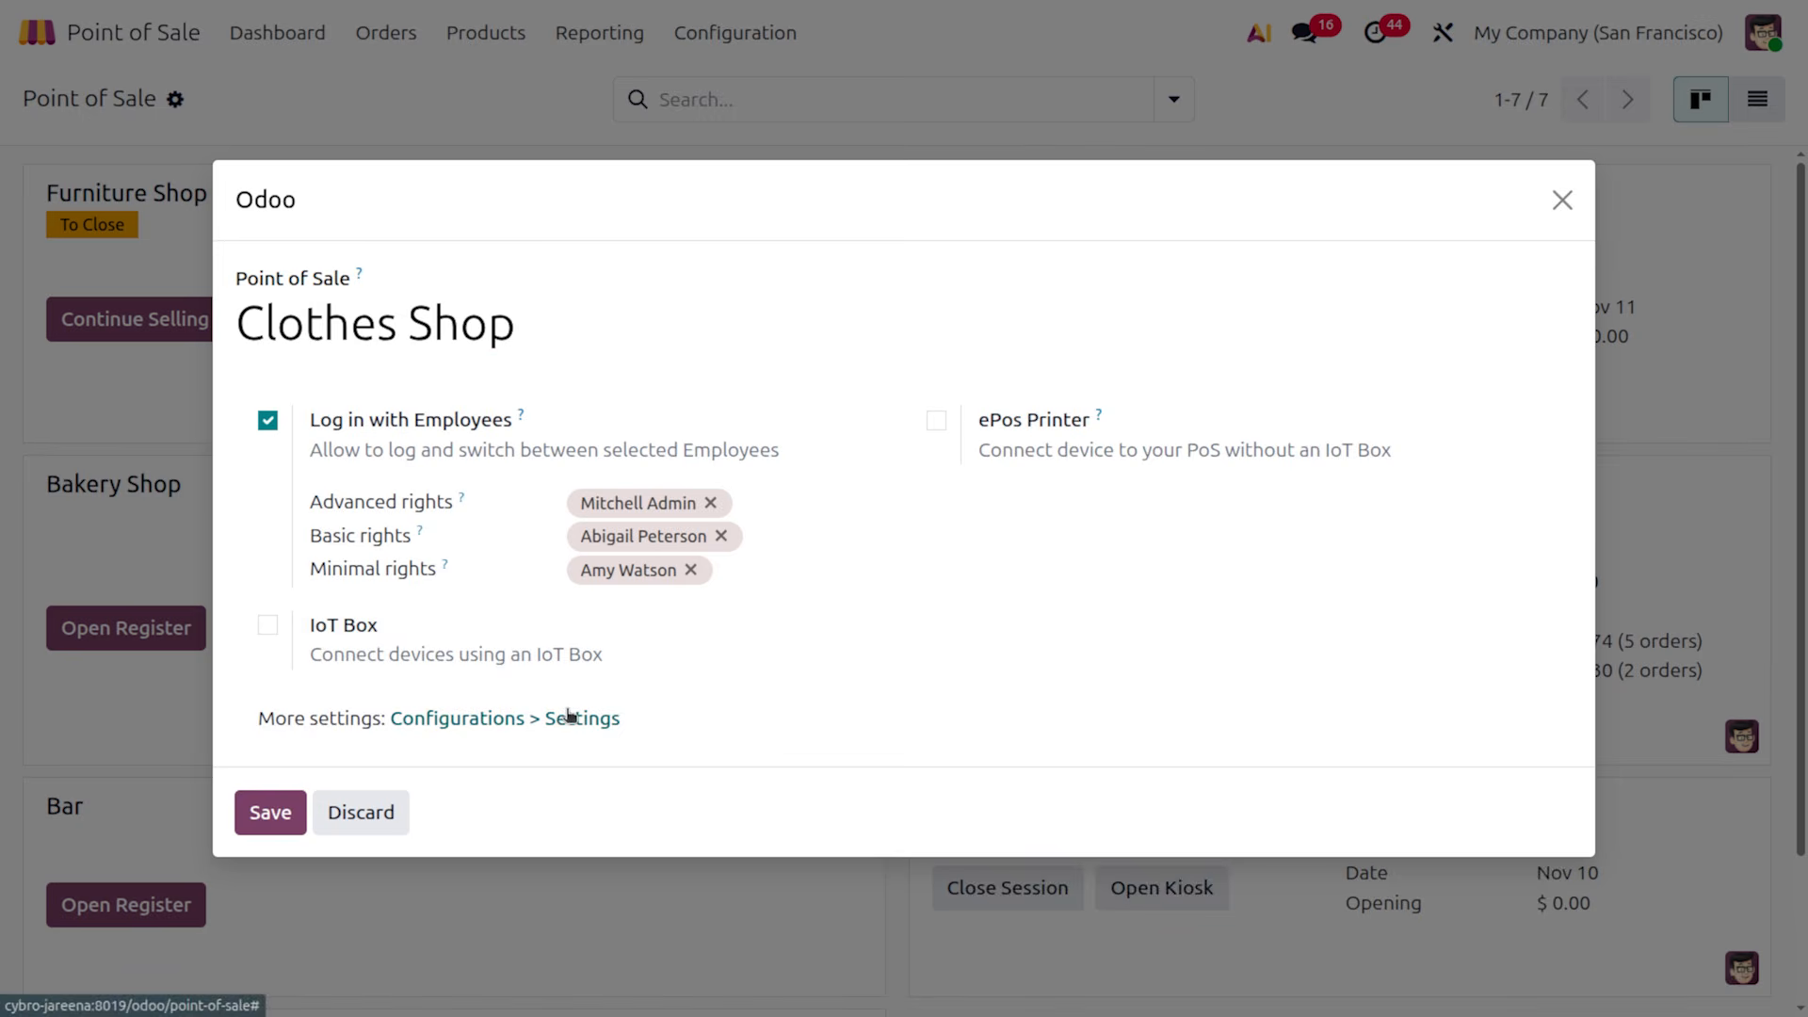
pyautogui.click(569, 717)
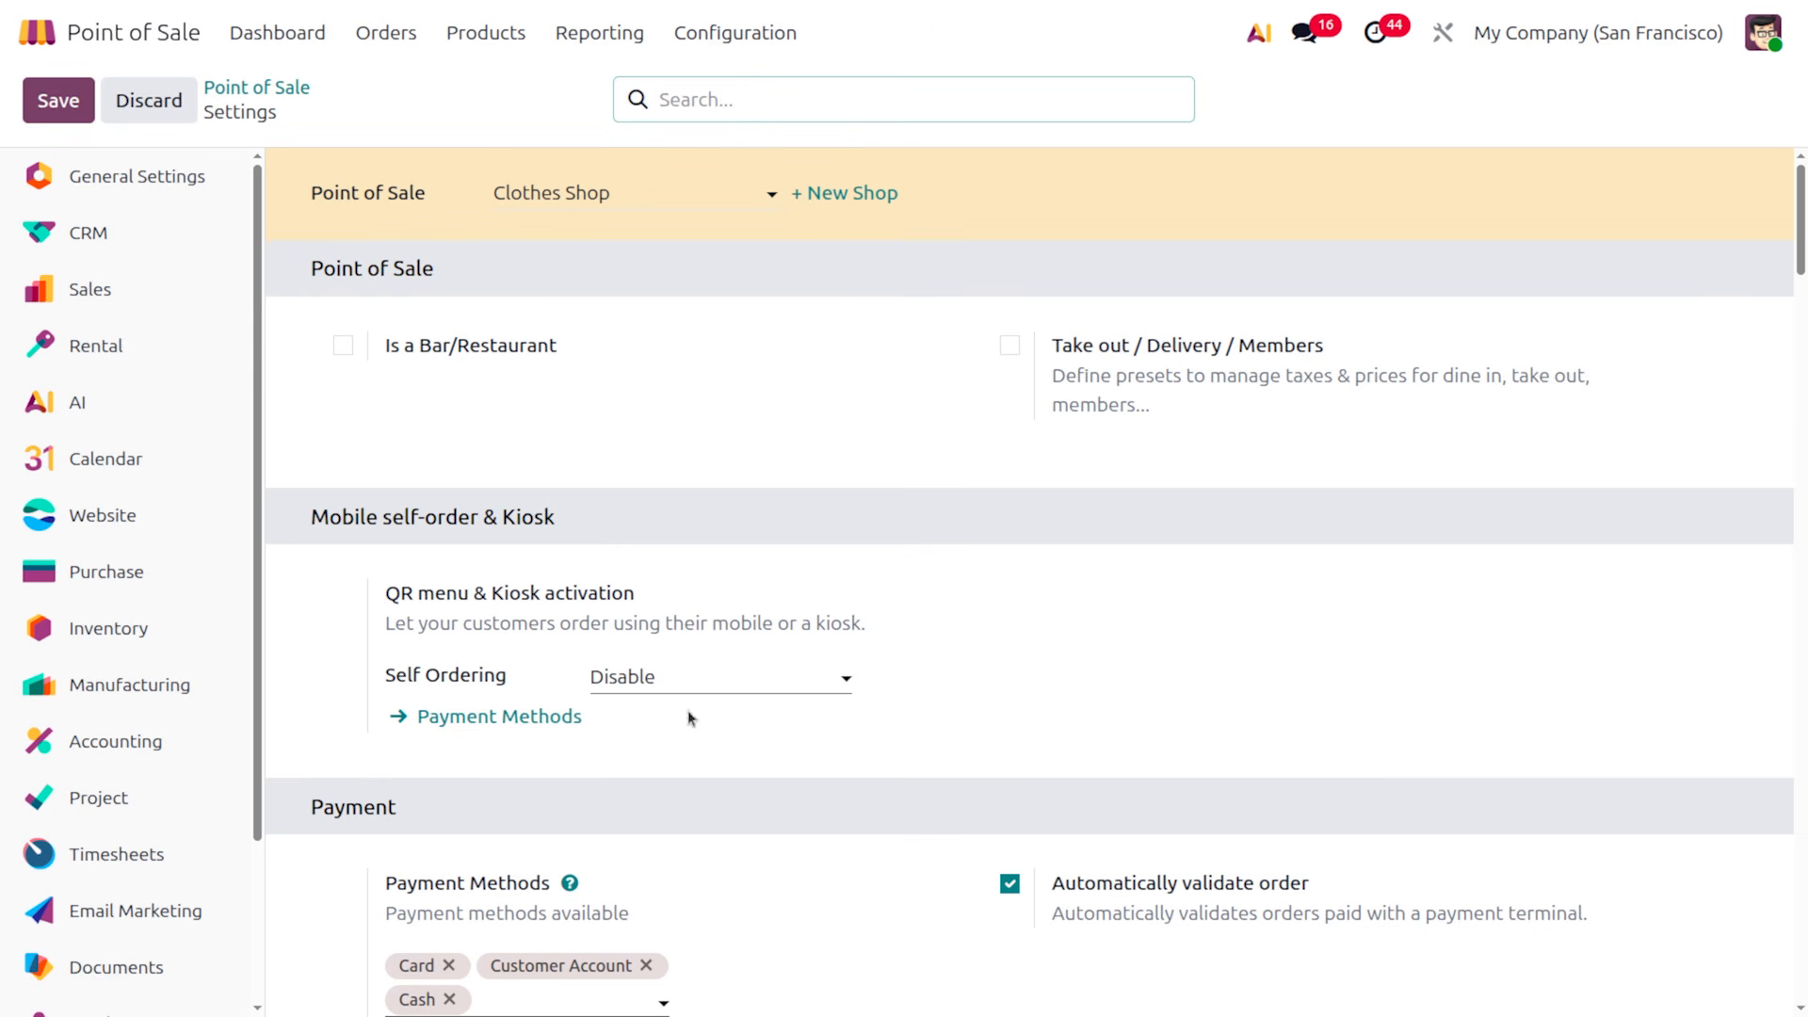
pyautogui.scroll(-3, 686, 718)
pyautogui.scroll(1, 621, 556)
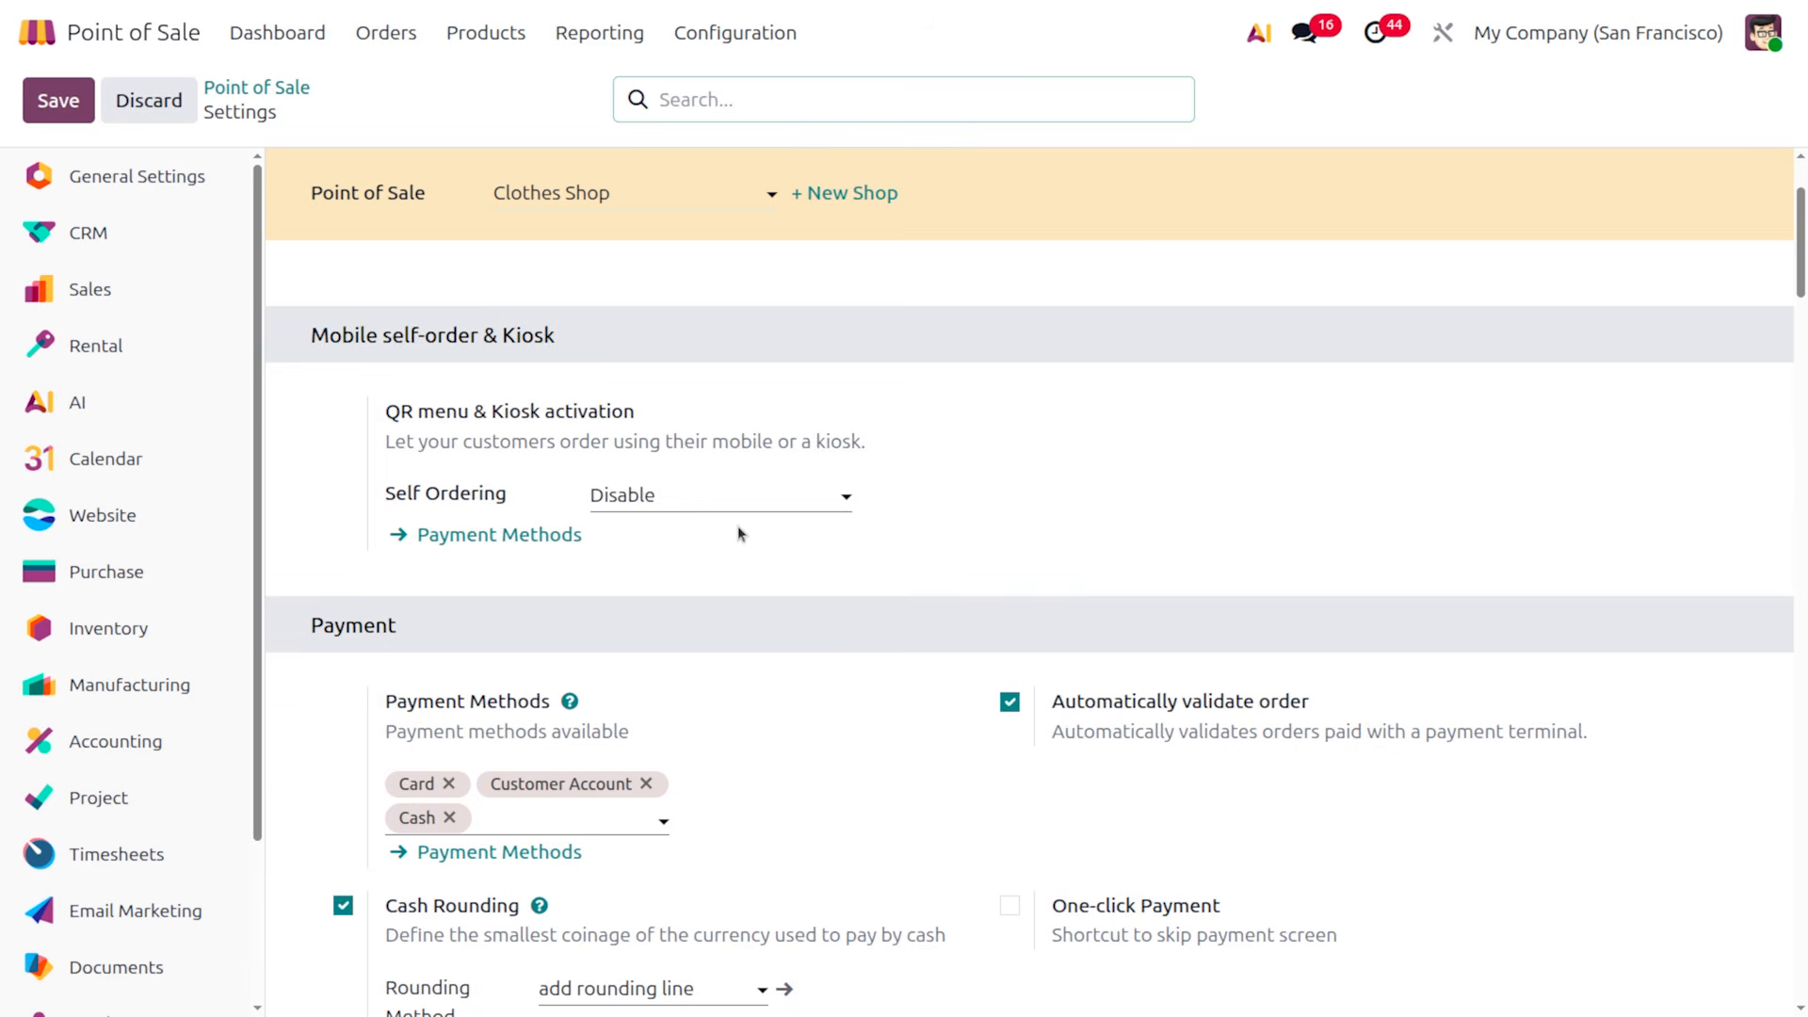
pyautogui.scroll(-5, 739, 533)
pyautogui.scroll(1, 738, 533)
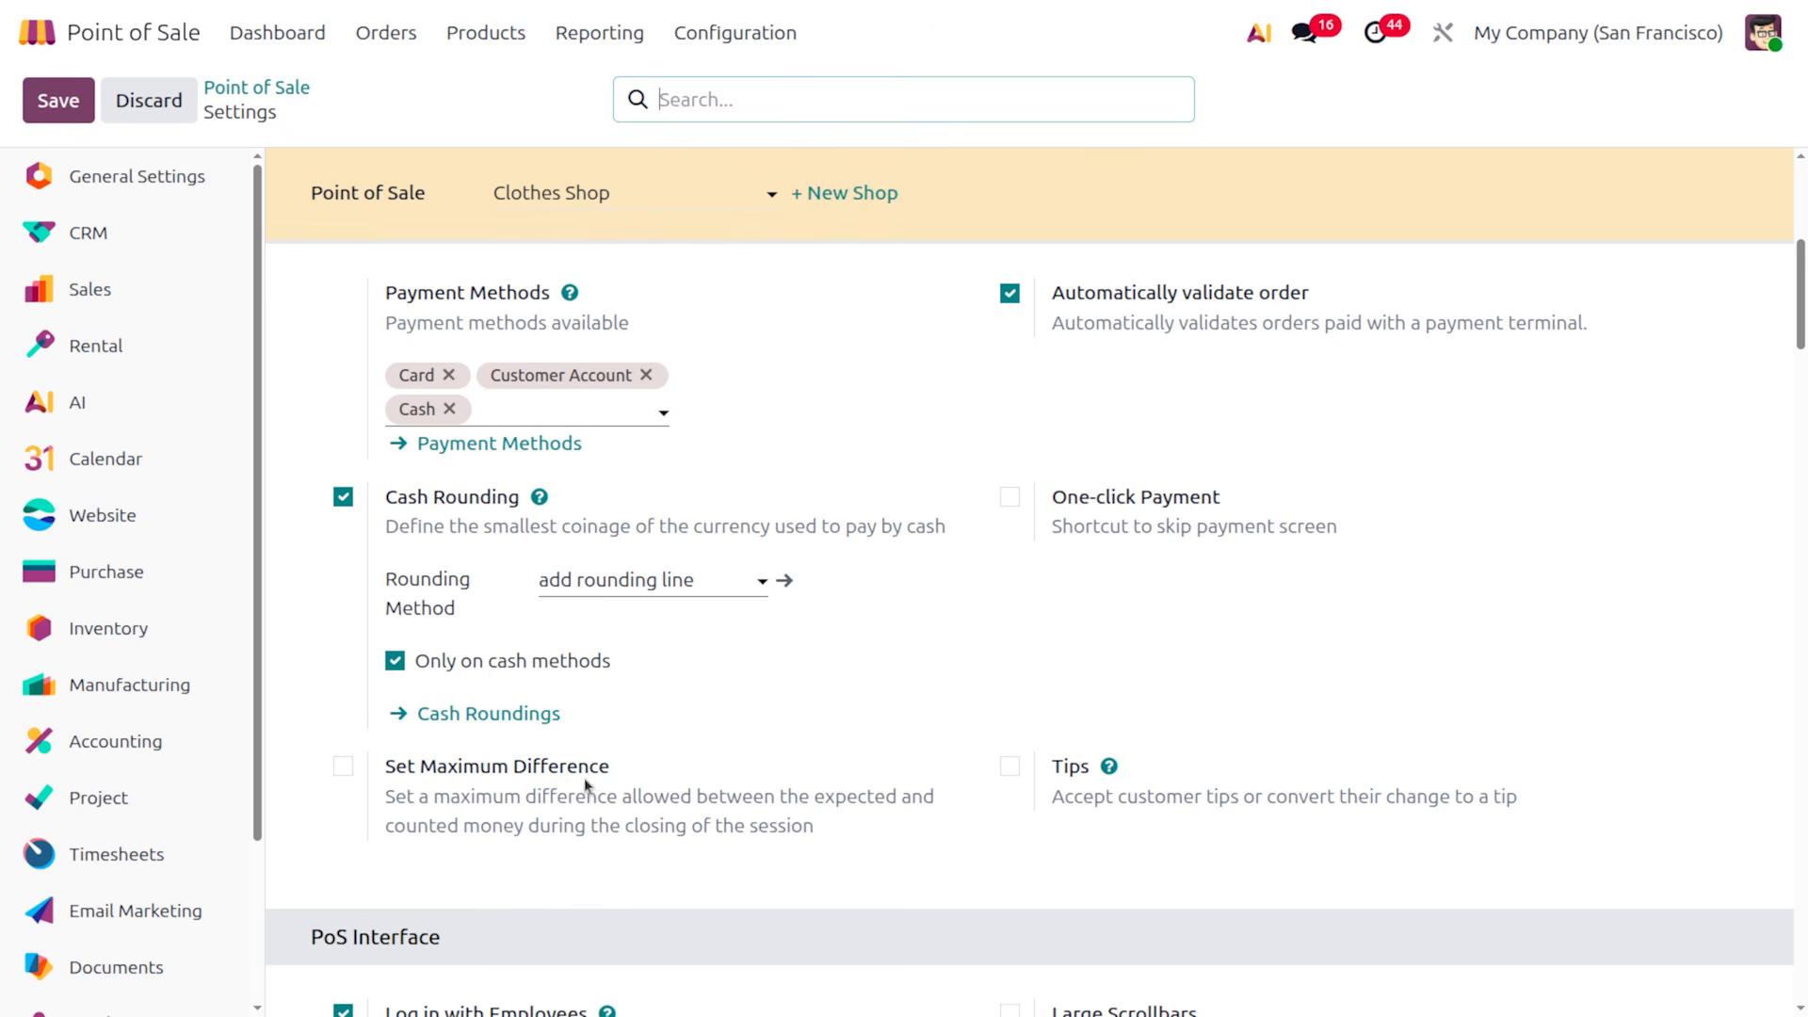
# Enable one-click payment with Card and Cash as its methods
pyautogui.click(1009, 505)
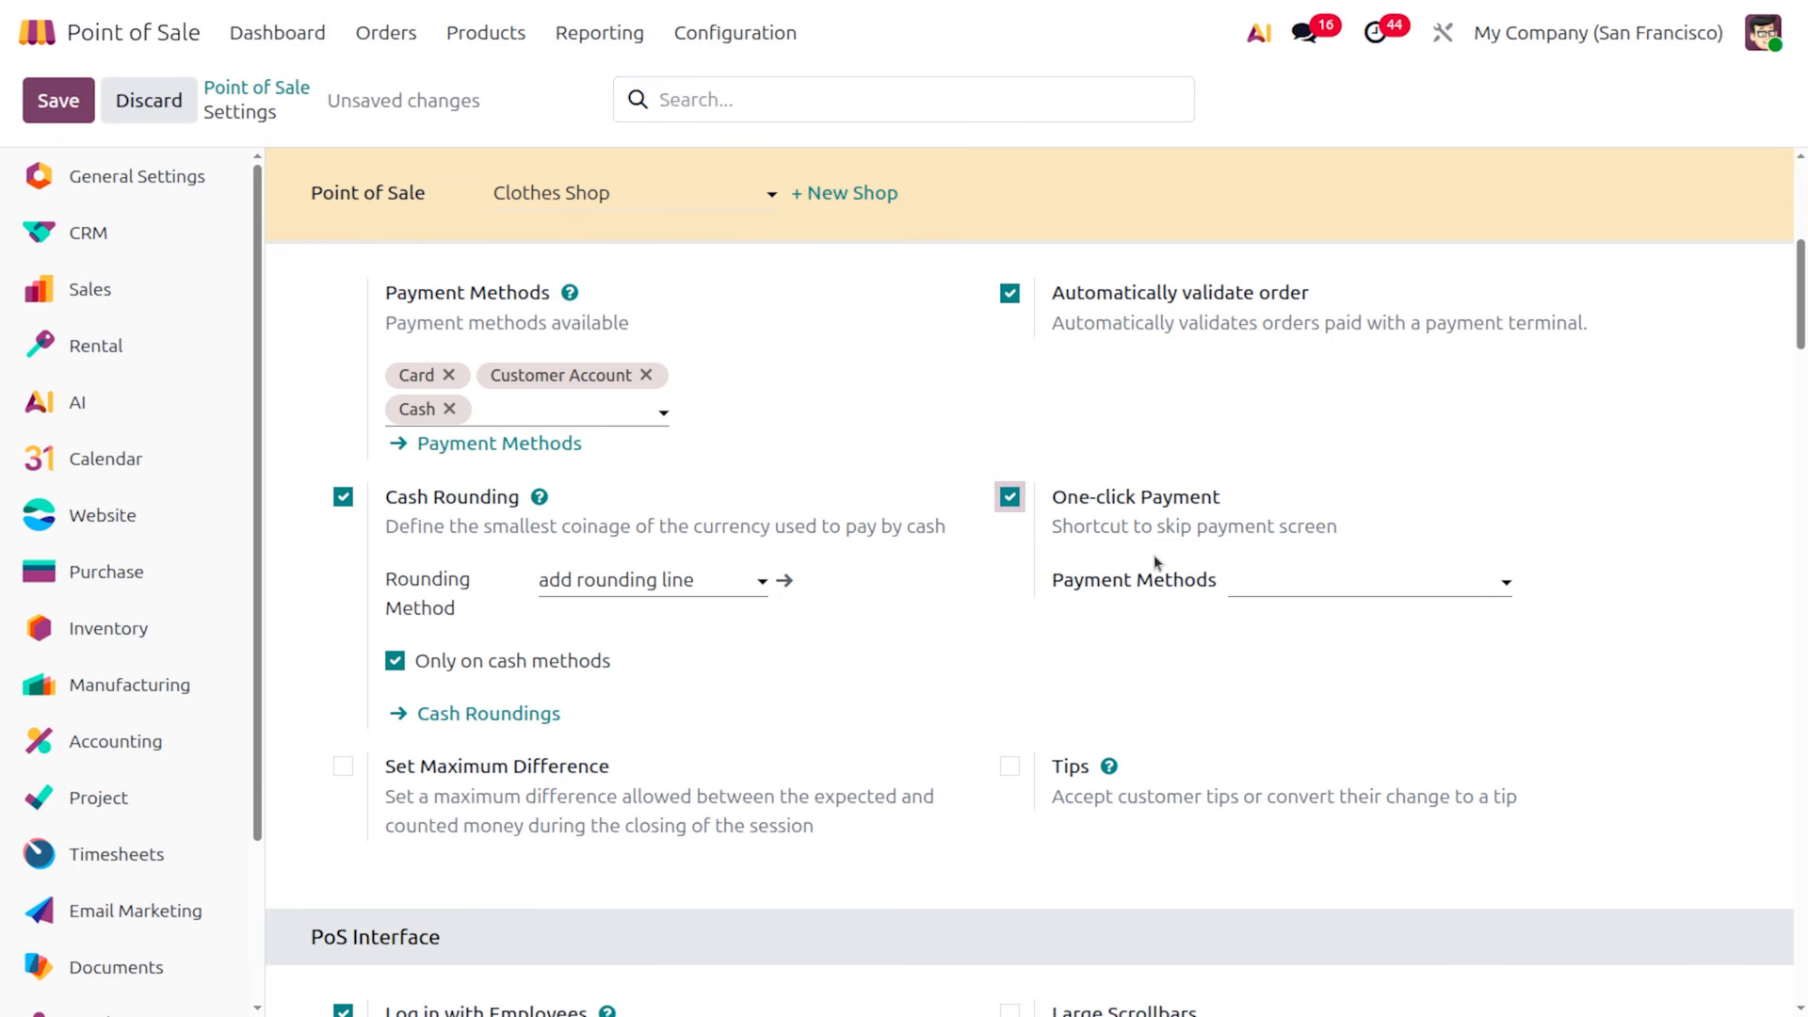
pyautogui.click(1364, 580)
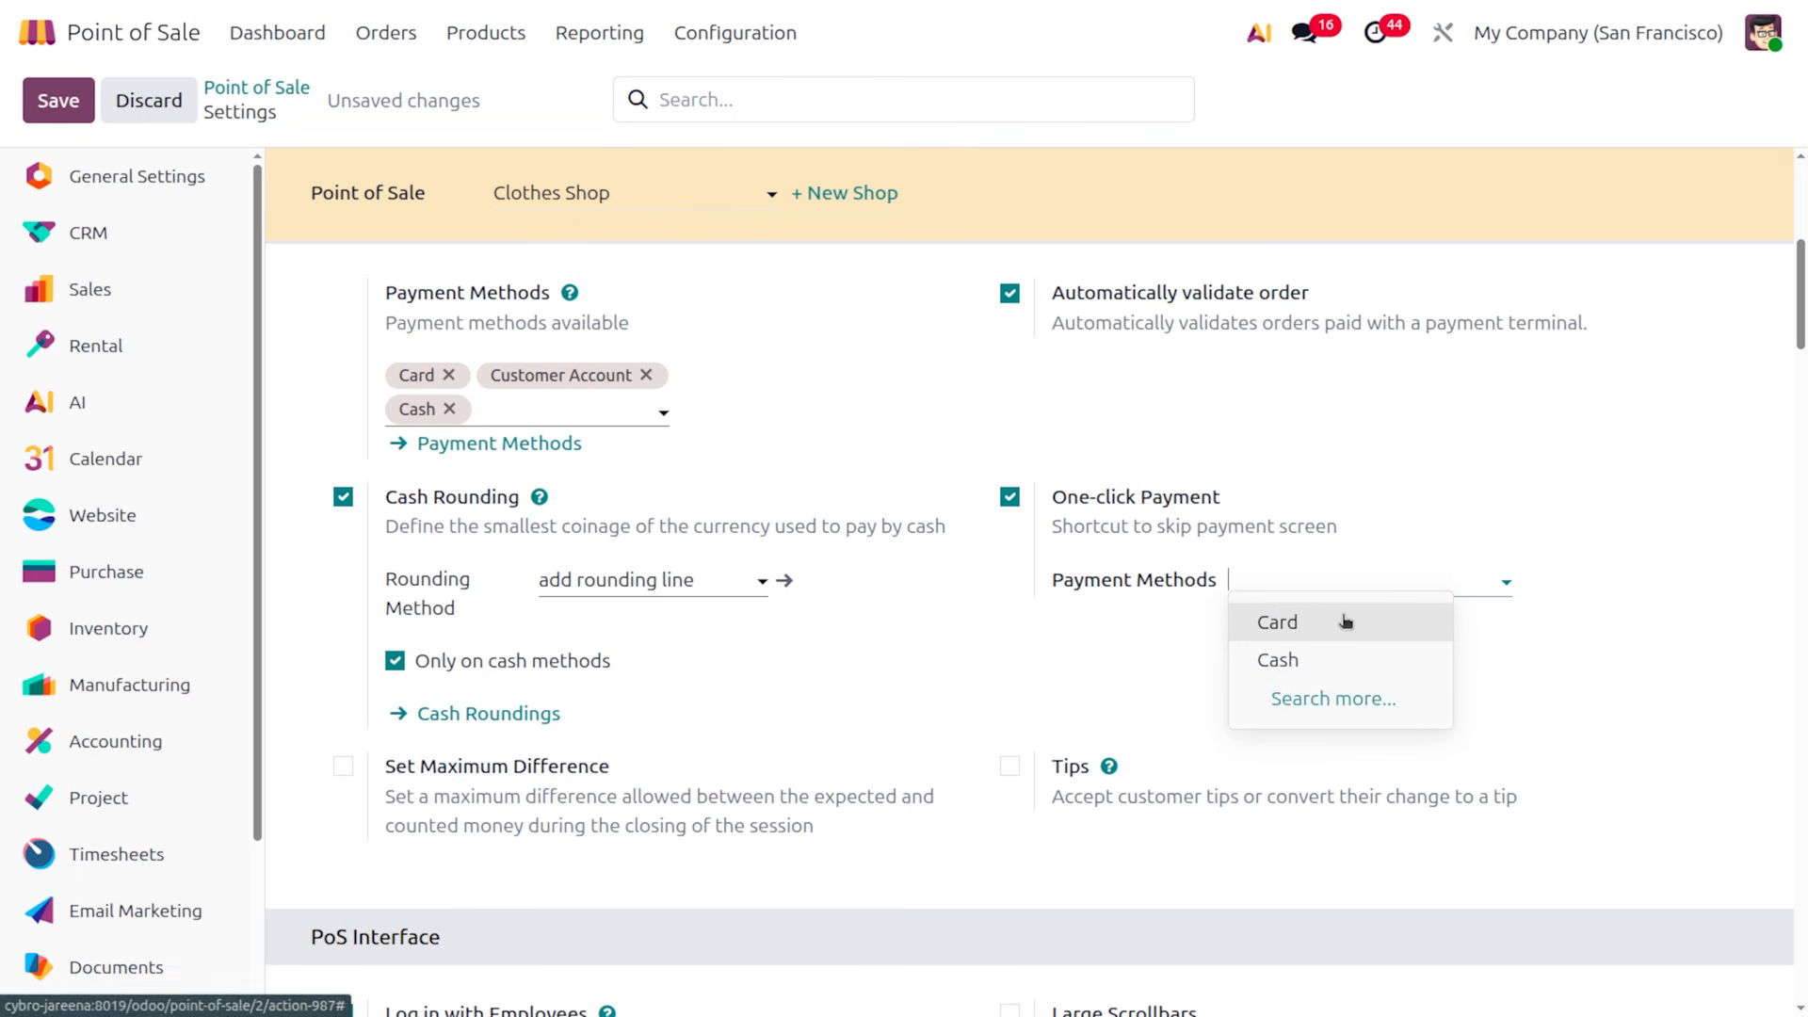
pyautogui.click(1345, 620)
pyautogui.click(1414, 580)
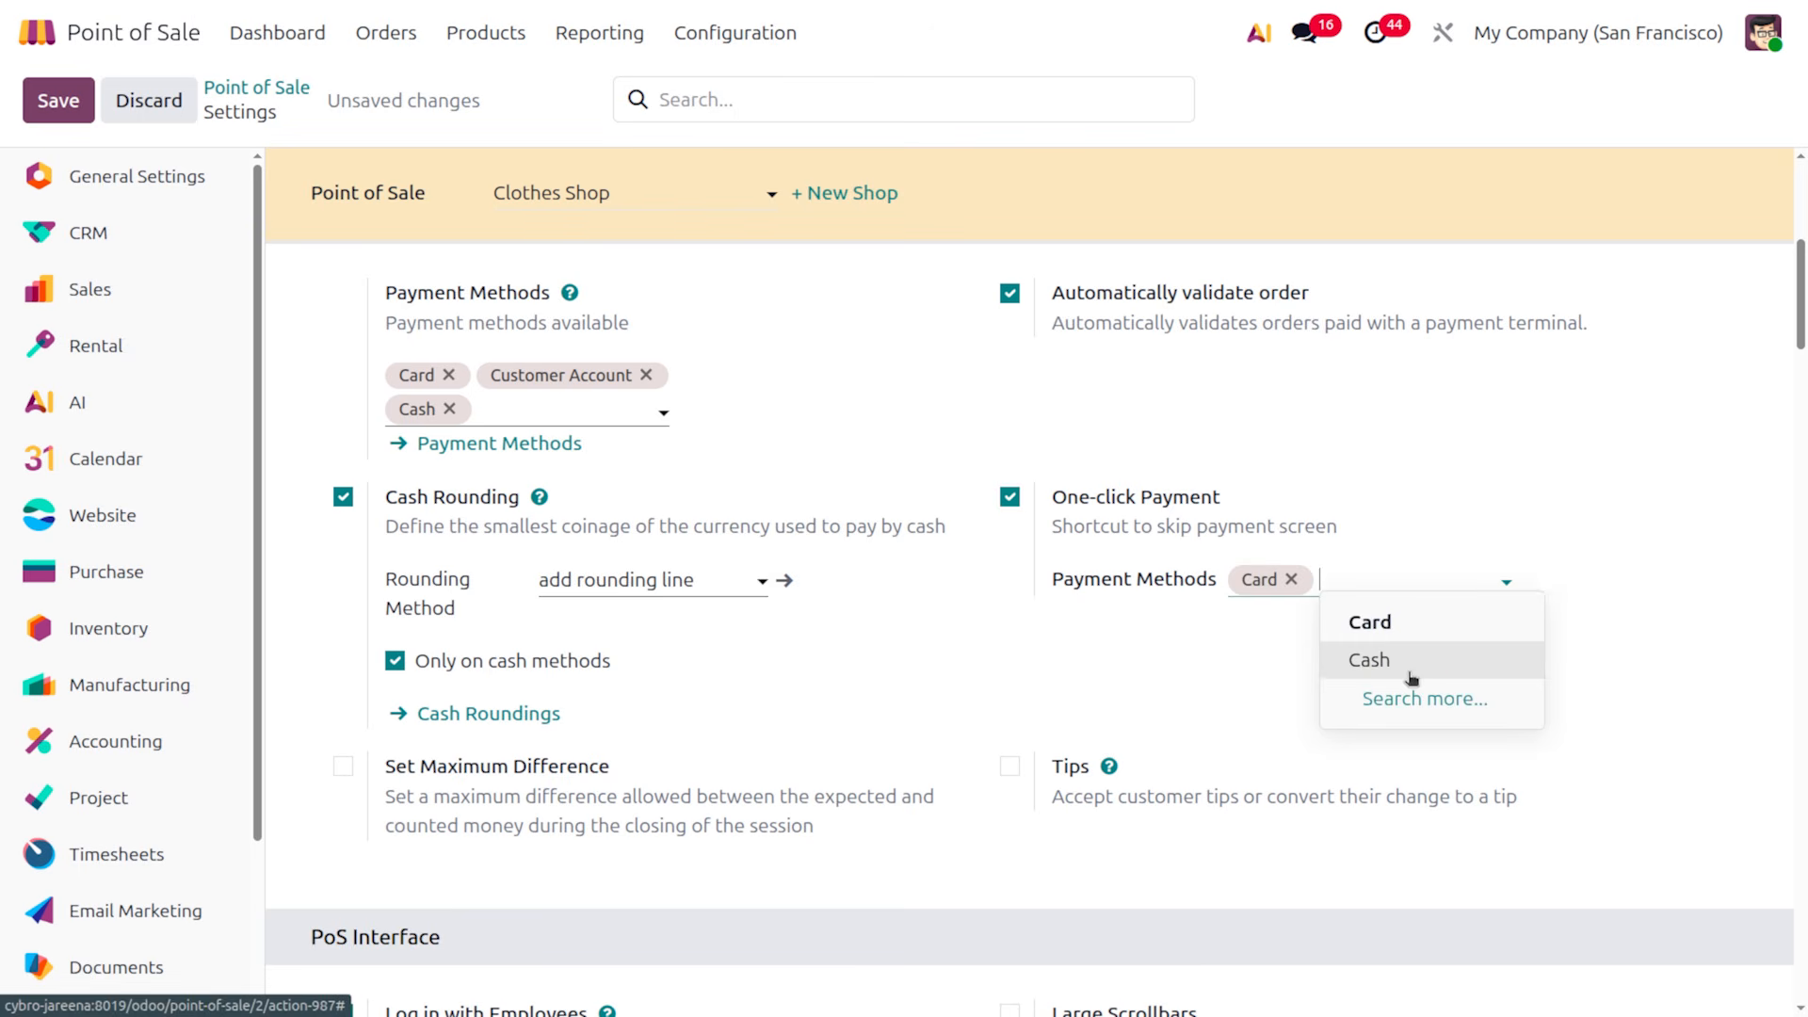
pyautogui.click(1411, 671)
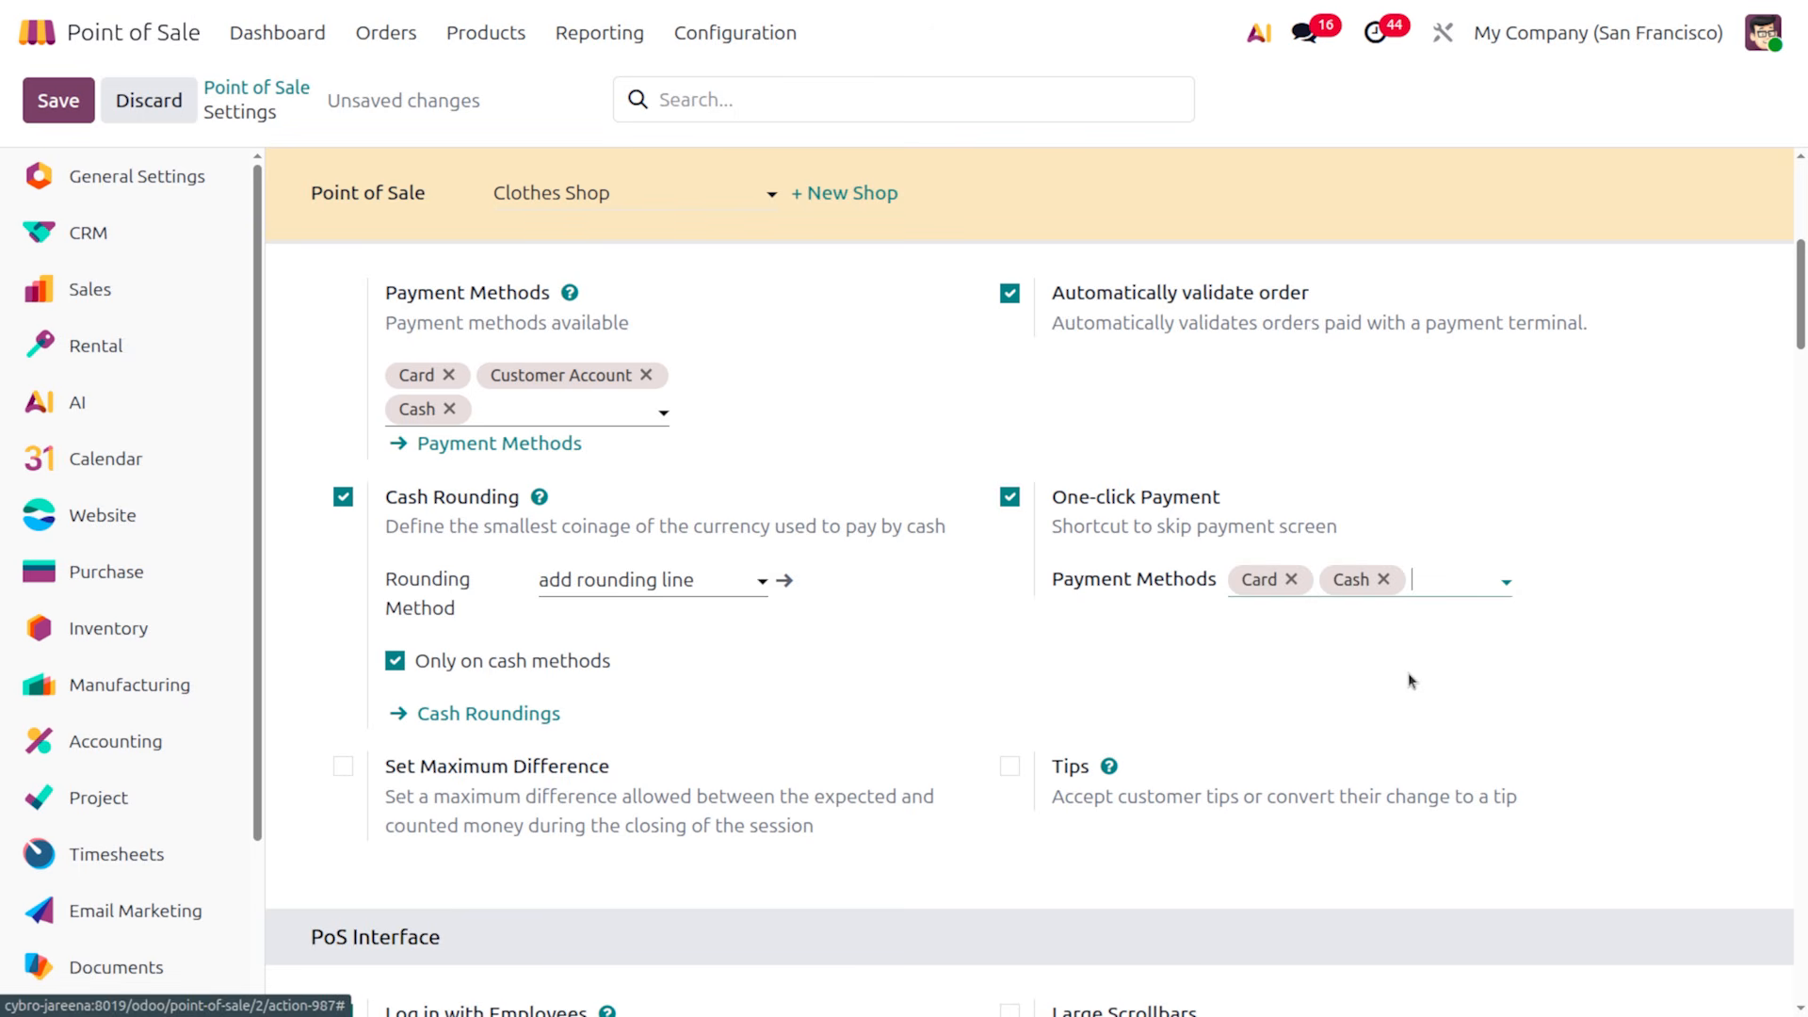
# Enable tips using the [TIPS] Tips product
pyautogui.click(1008, 767)
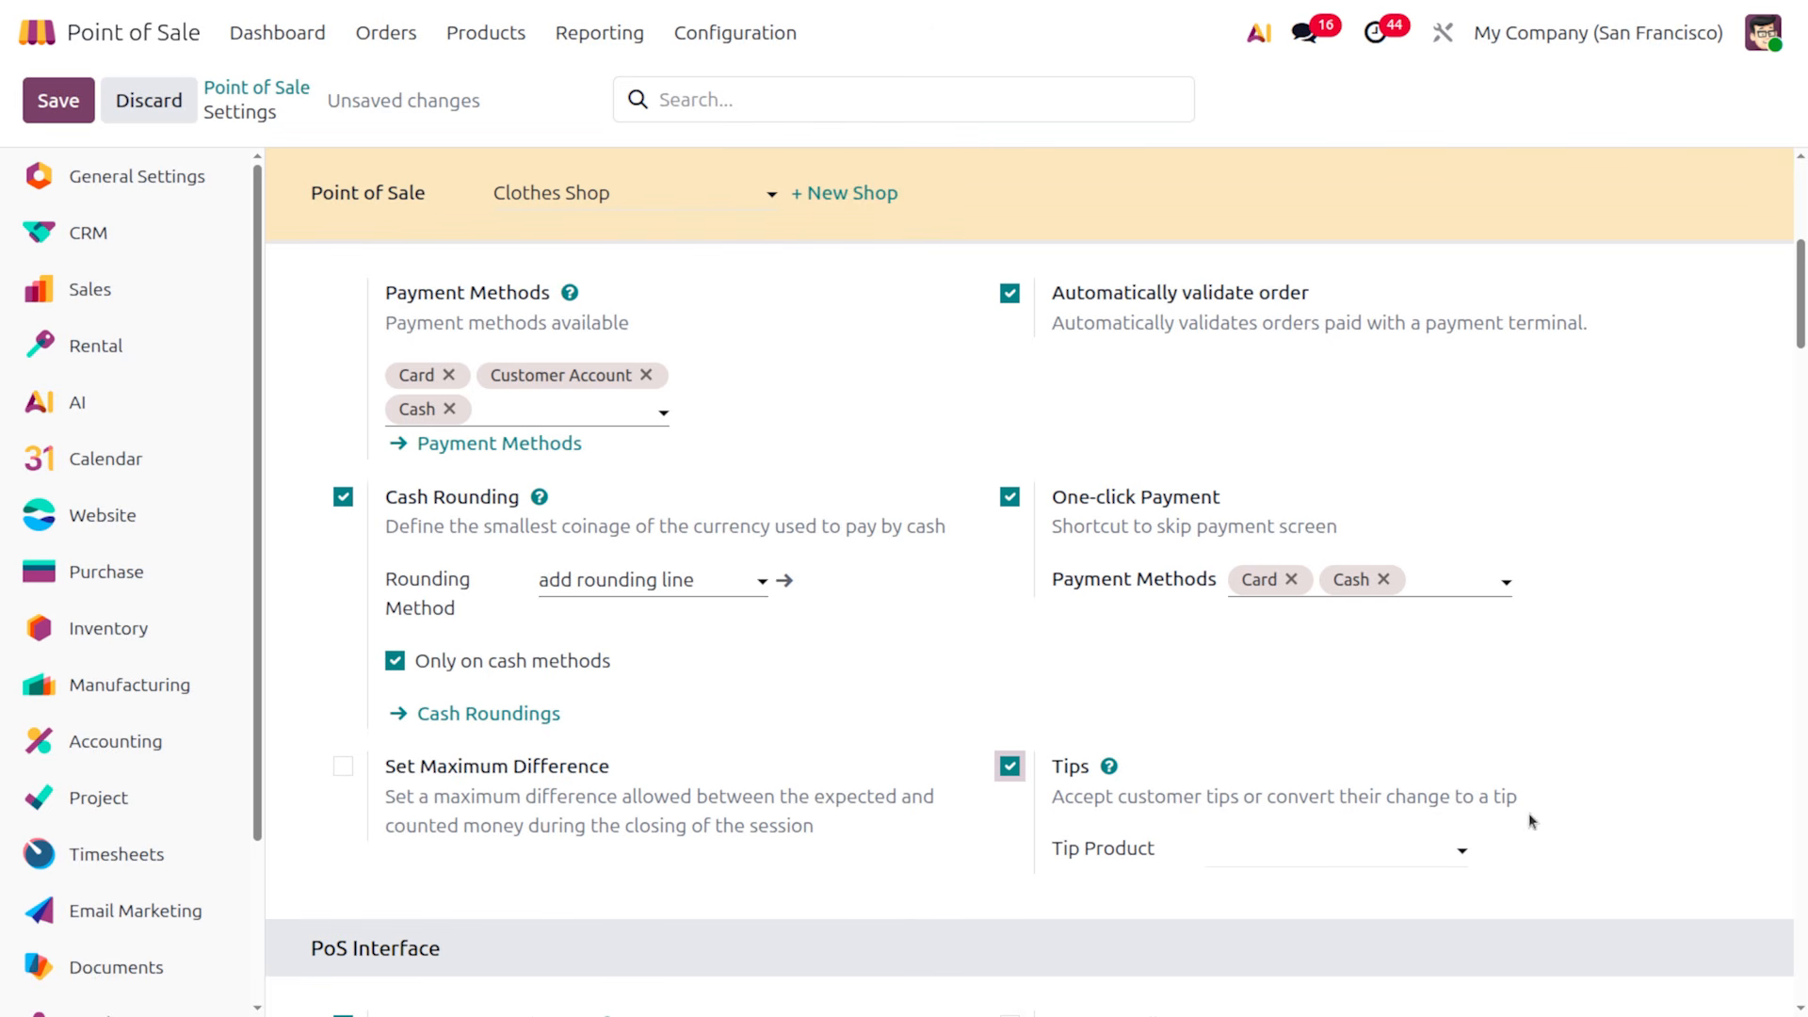
pyautogui.click(1303, 843)
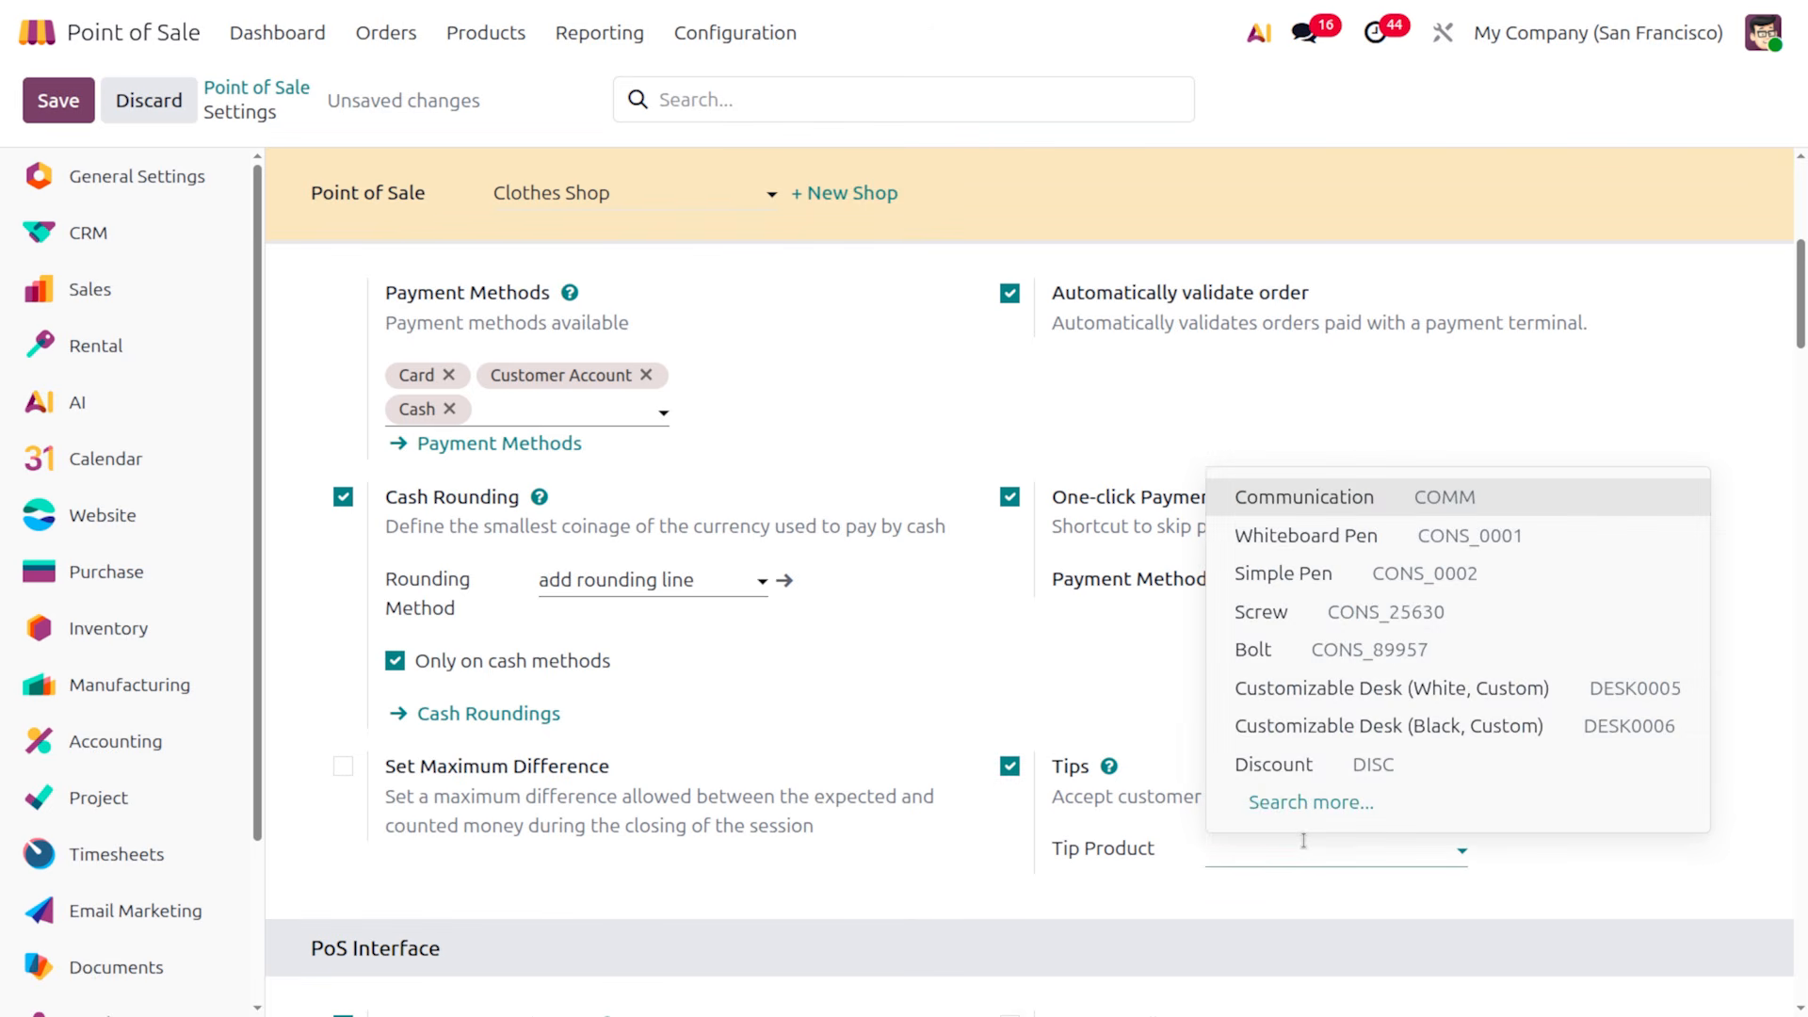
pyautogui.write('tip')
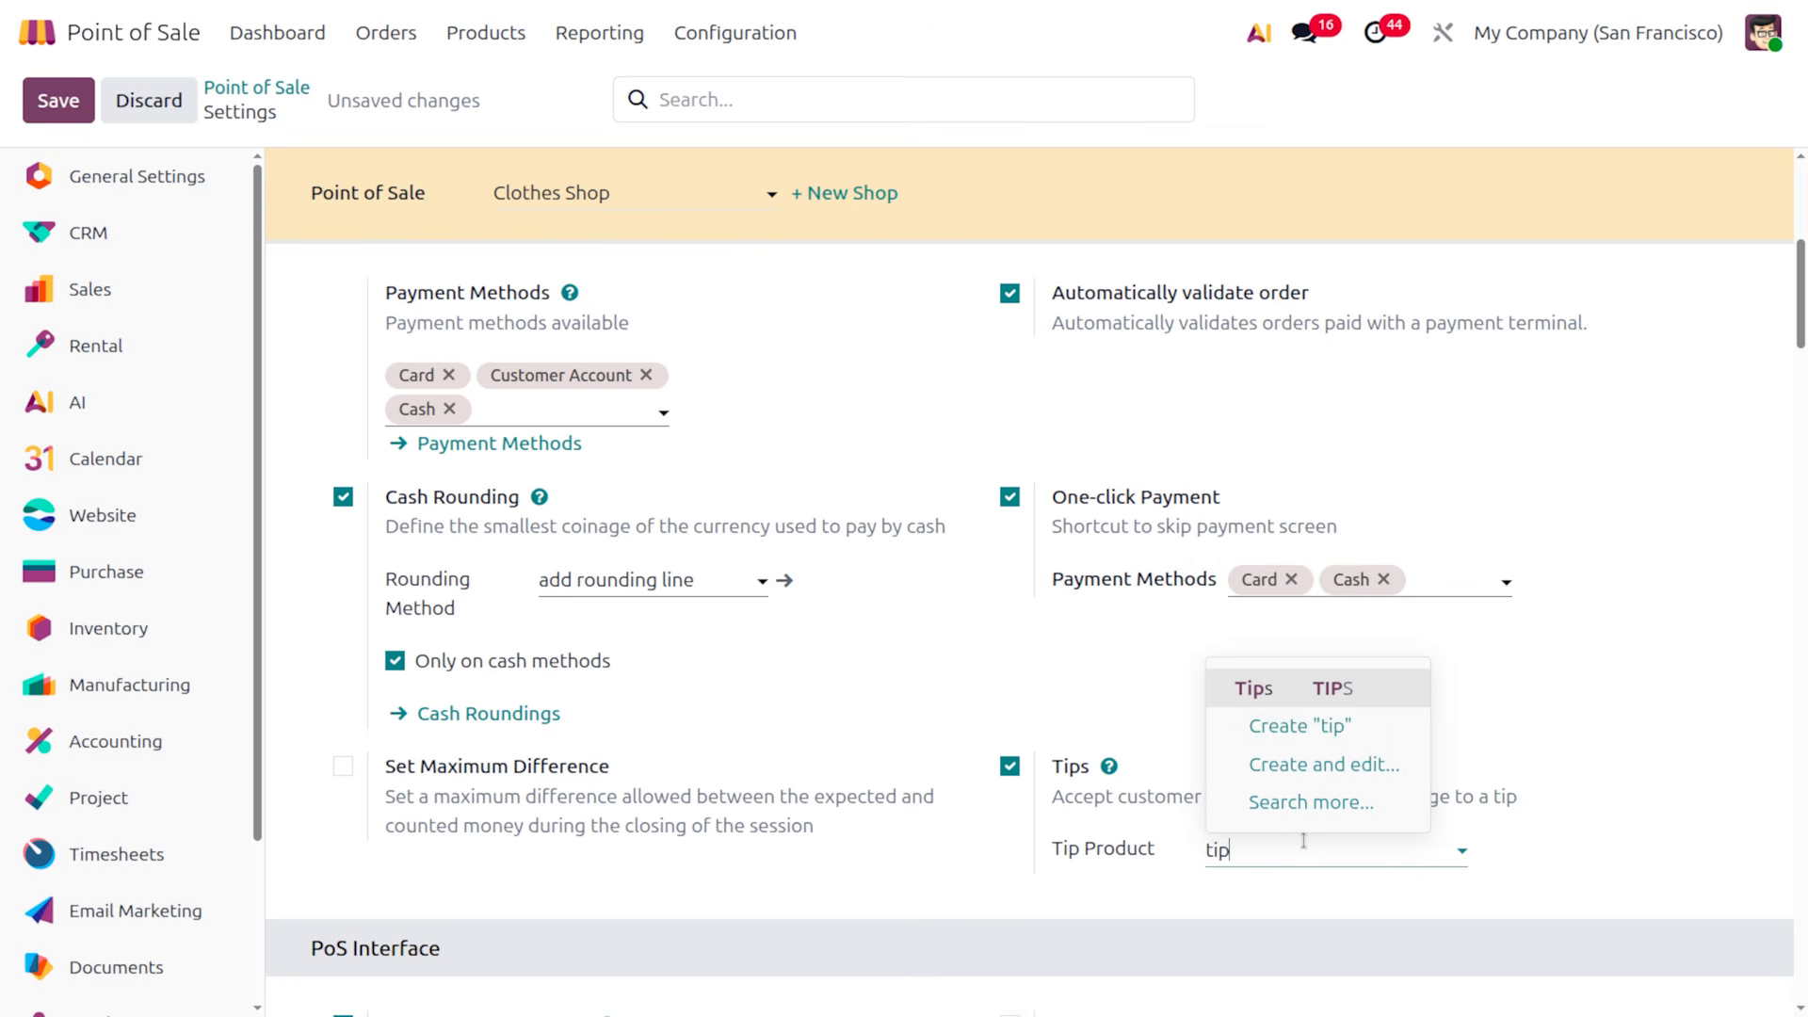
pyautogui.press('Return')
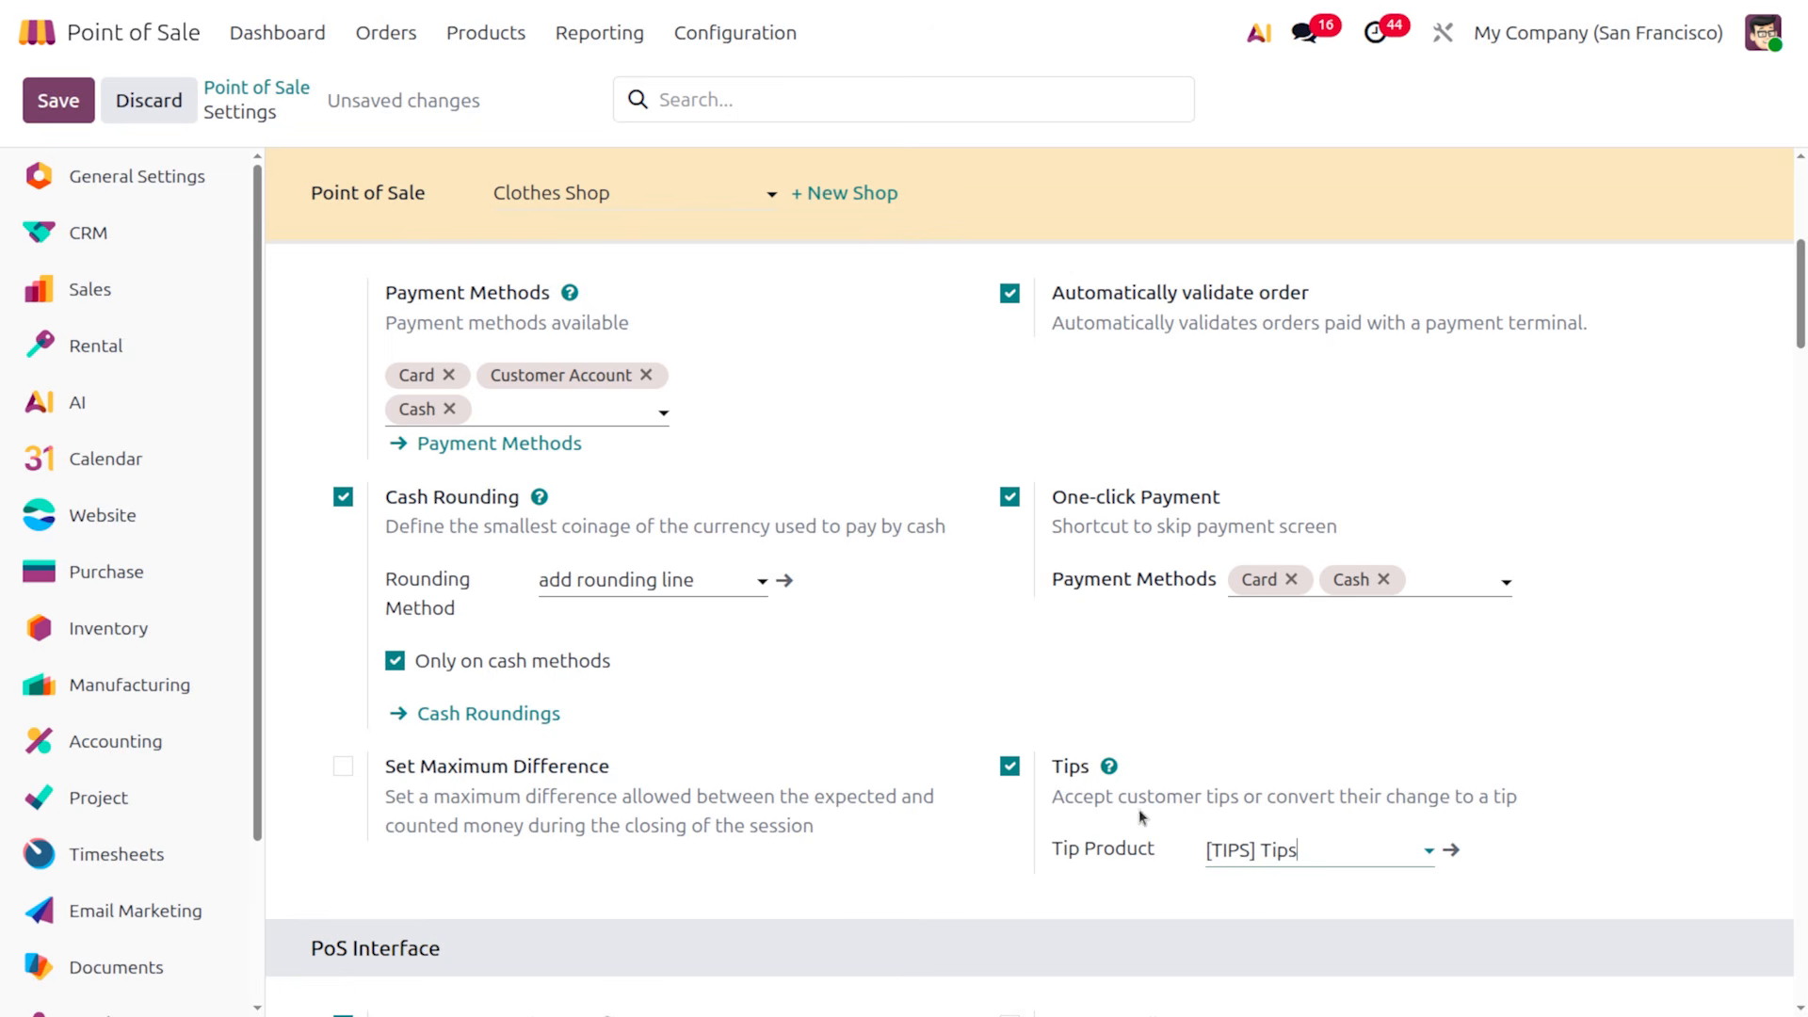
# Enable Set Maximum Difference with an authorized difference of 100, then save
pyautogui.click(341, 768)
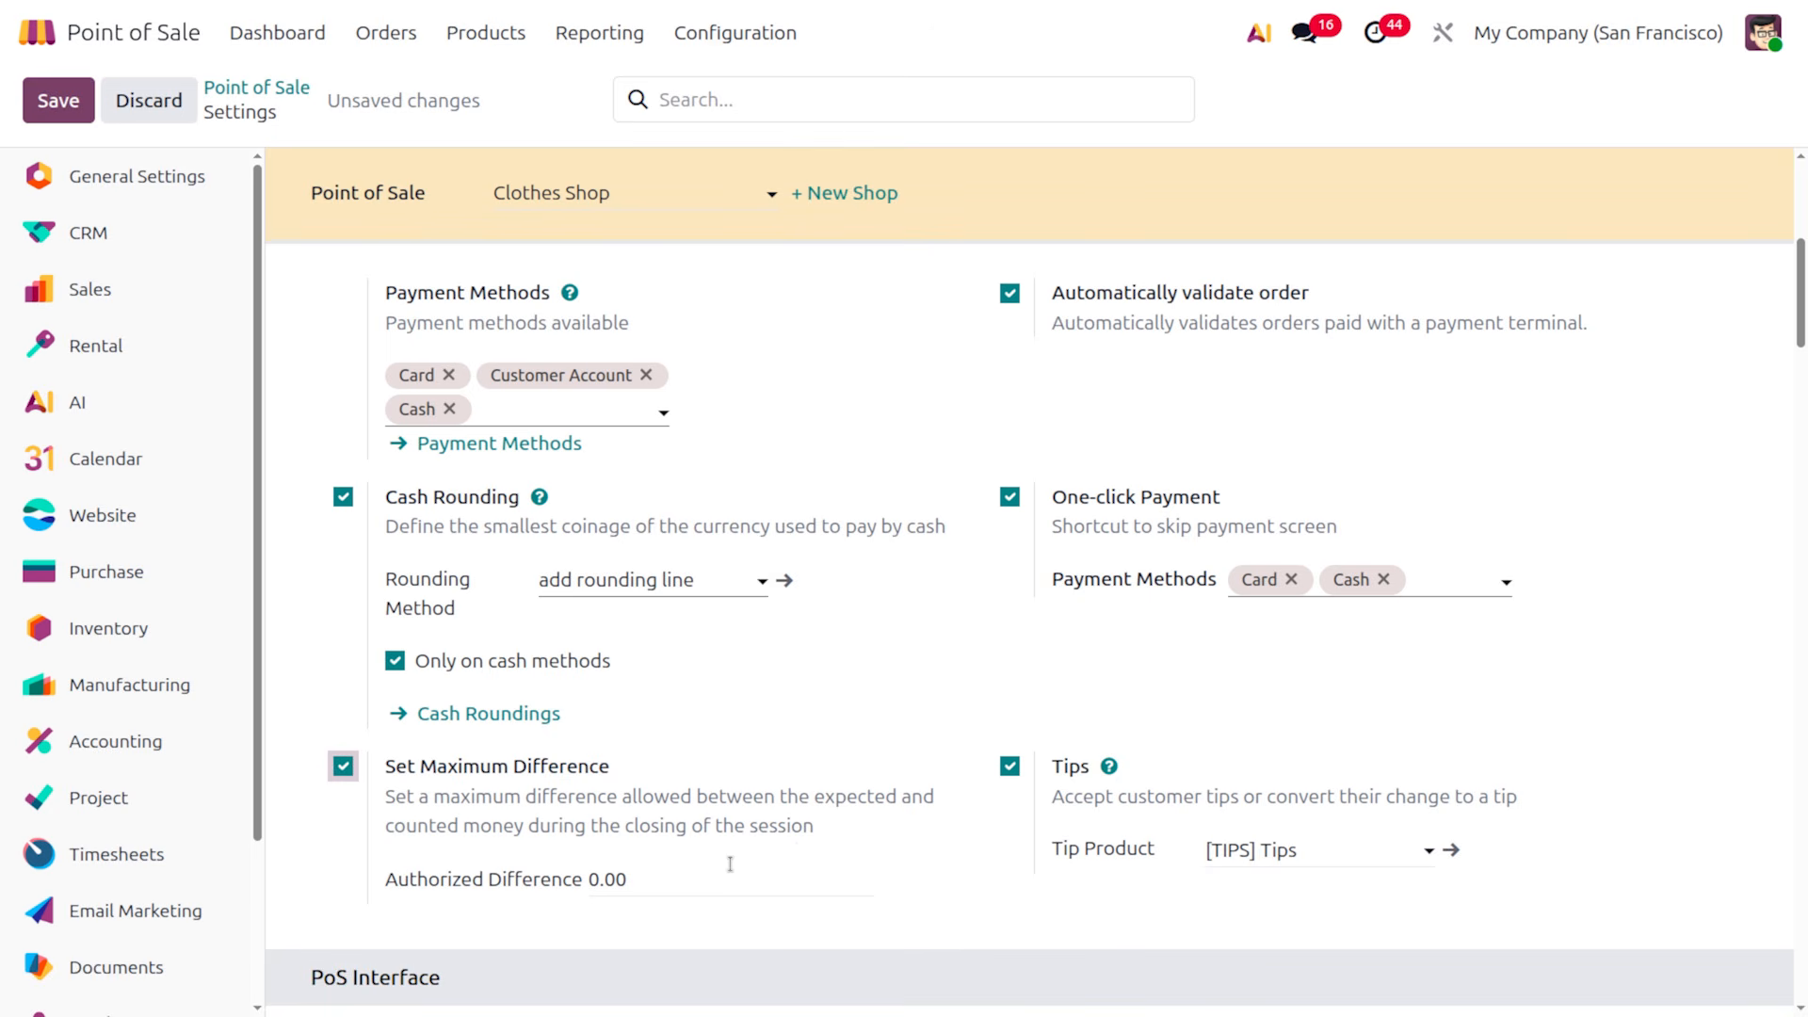
pyautogui.click(670, 872)
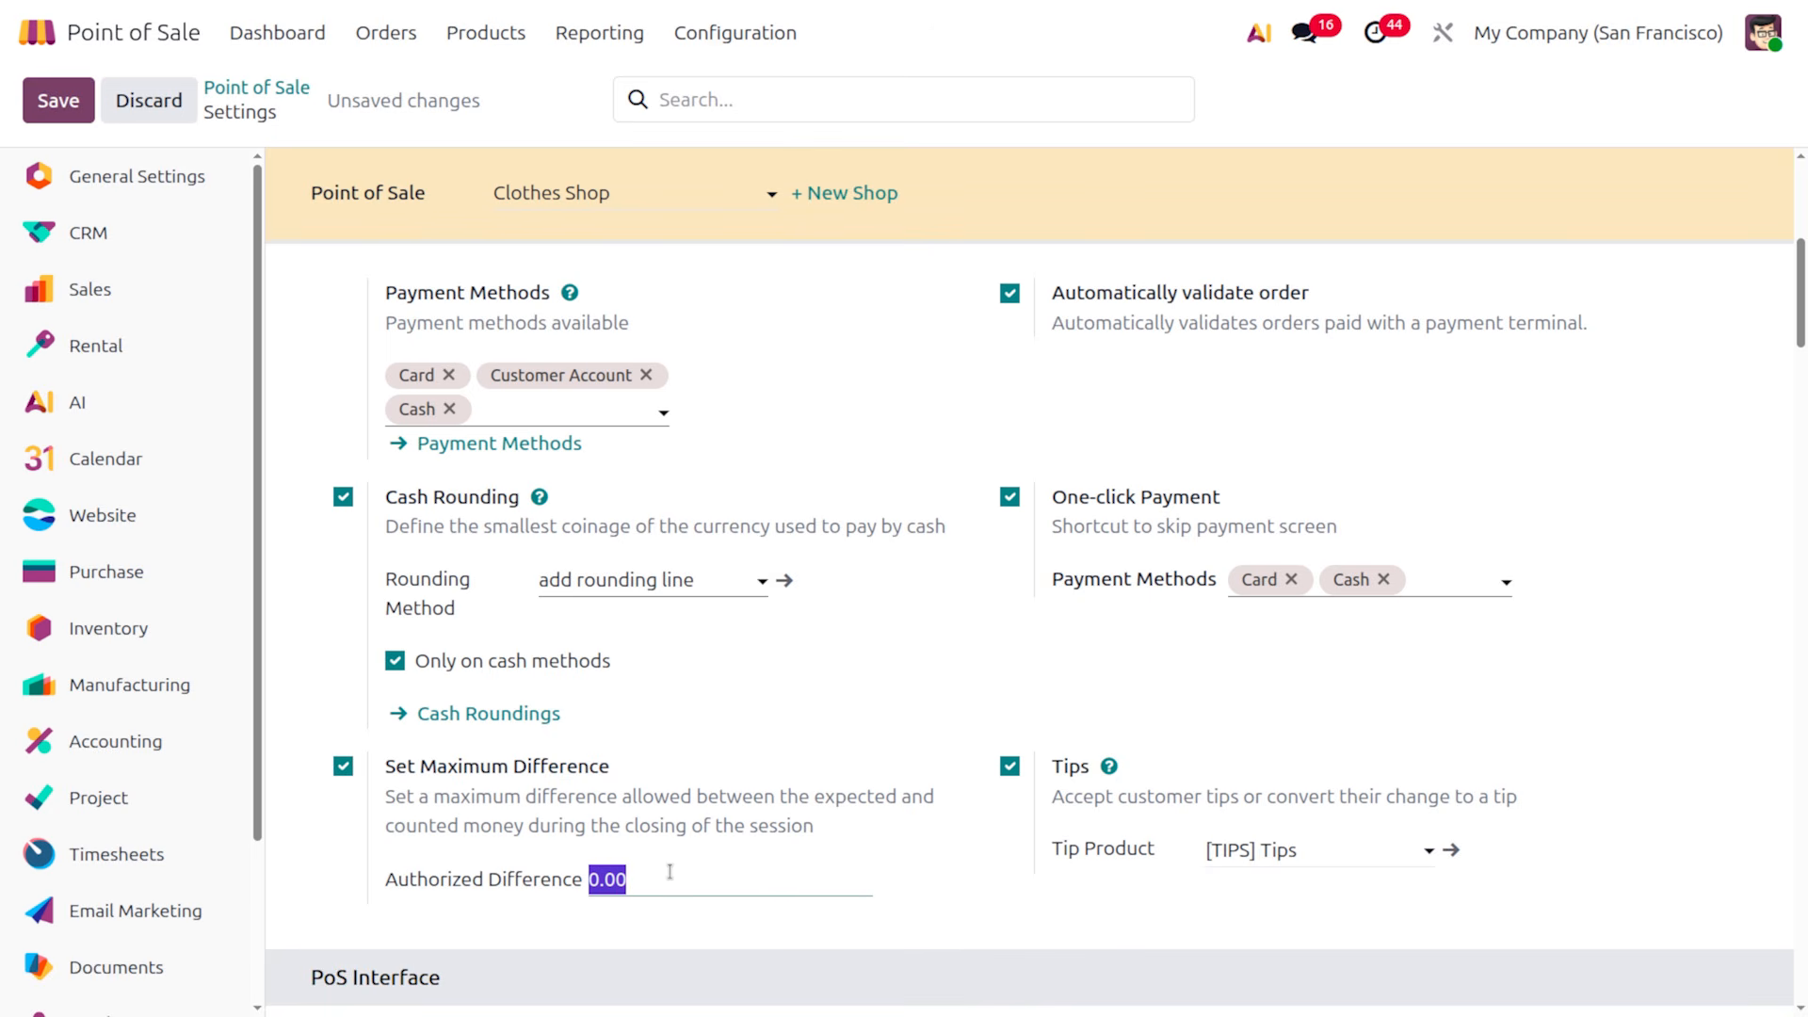
pyautogui.write('100')
pyautogui.click(76, 111)
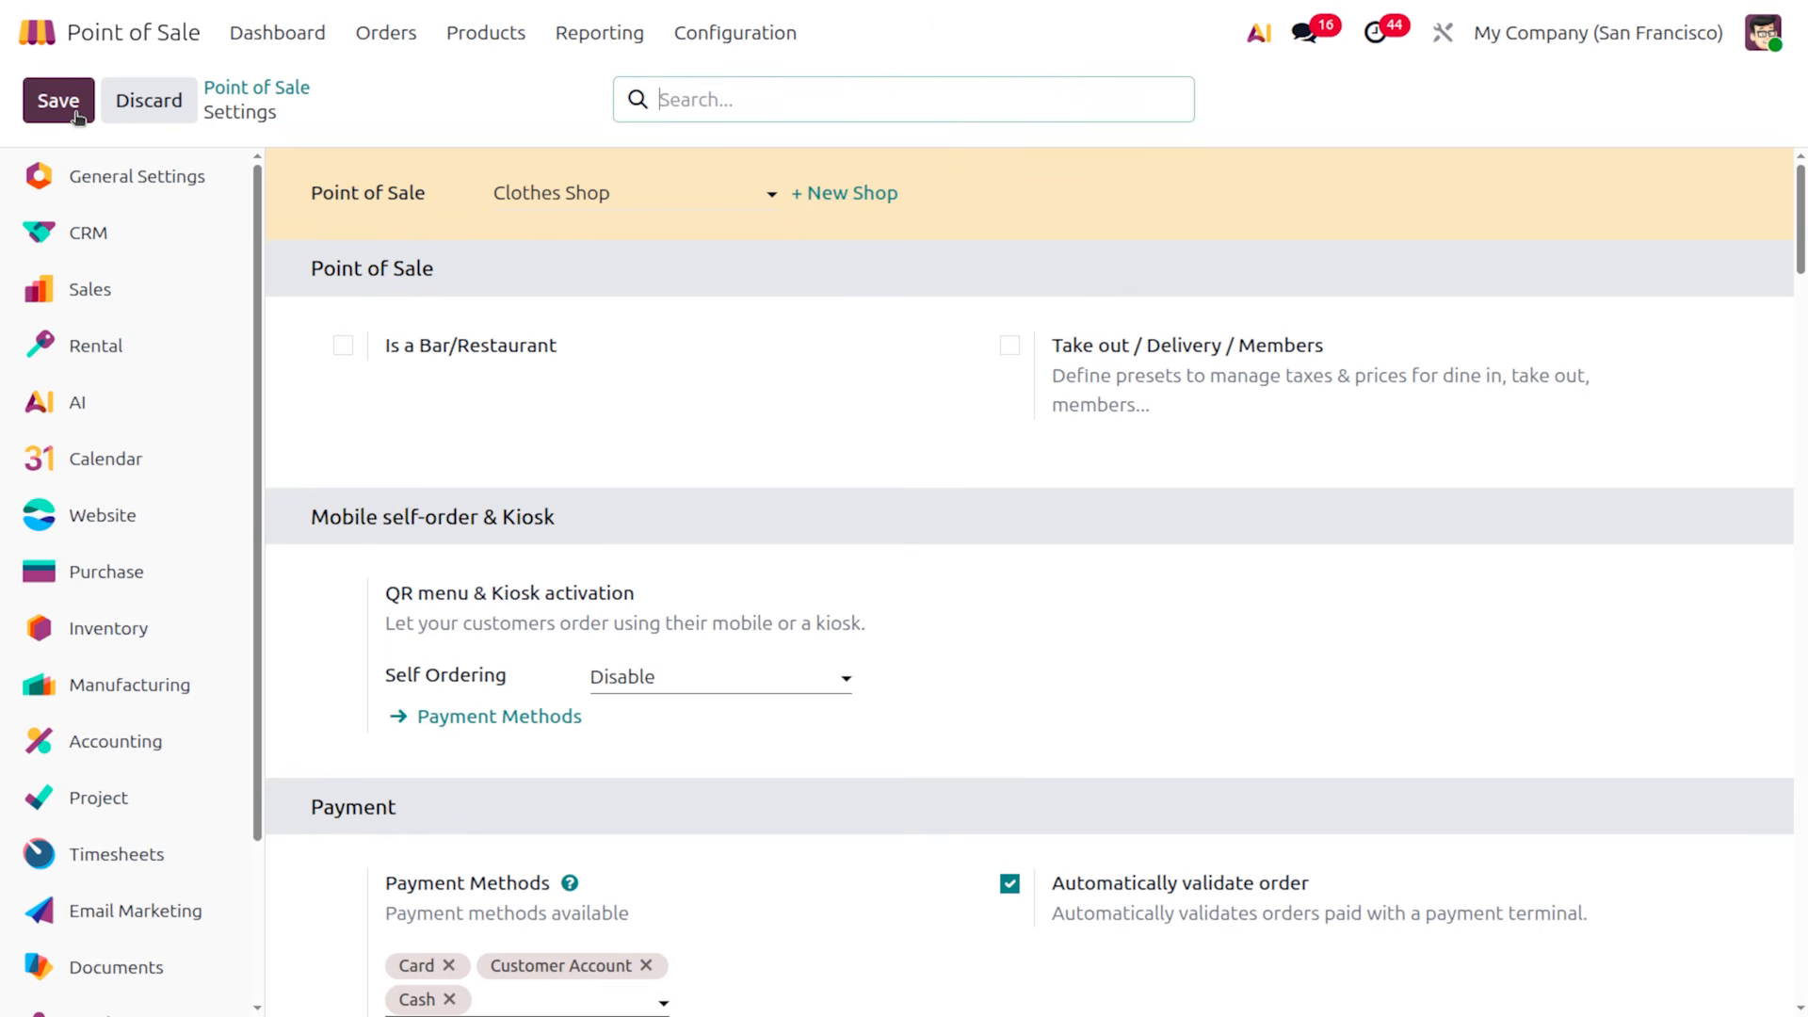
# Open the Clothes Shop register and sell size-S T shirt slim and Black embroidered t-shirt for $46.00 cash
pyautogui.click(253, 36)
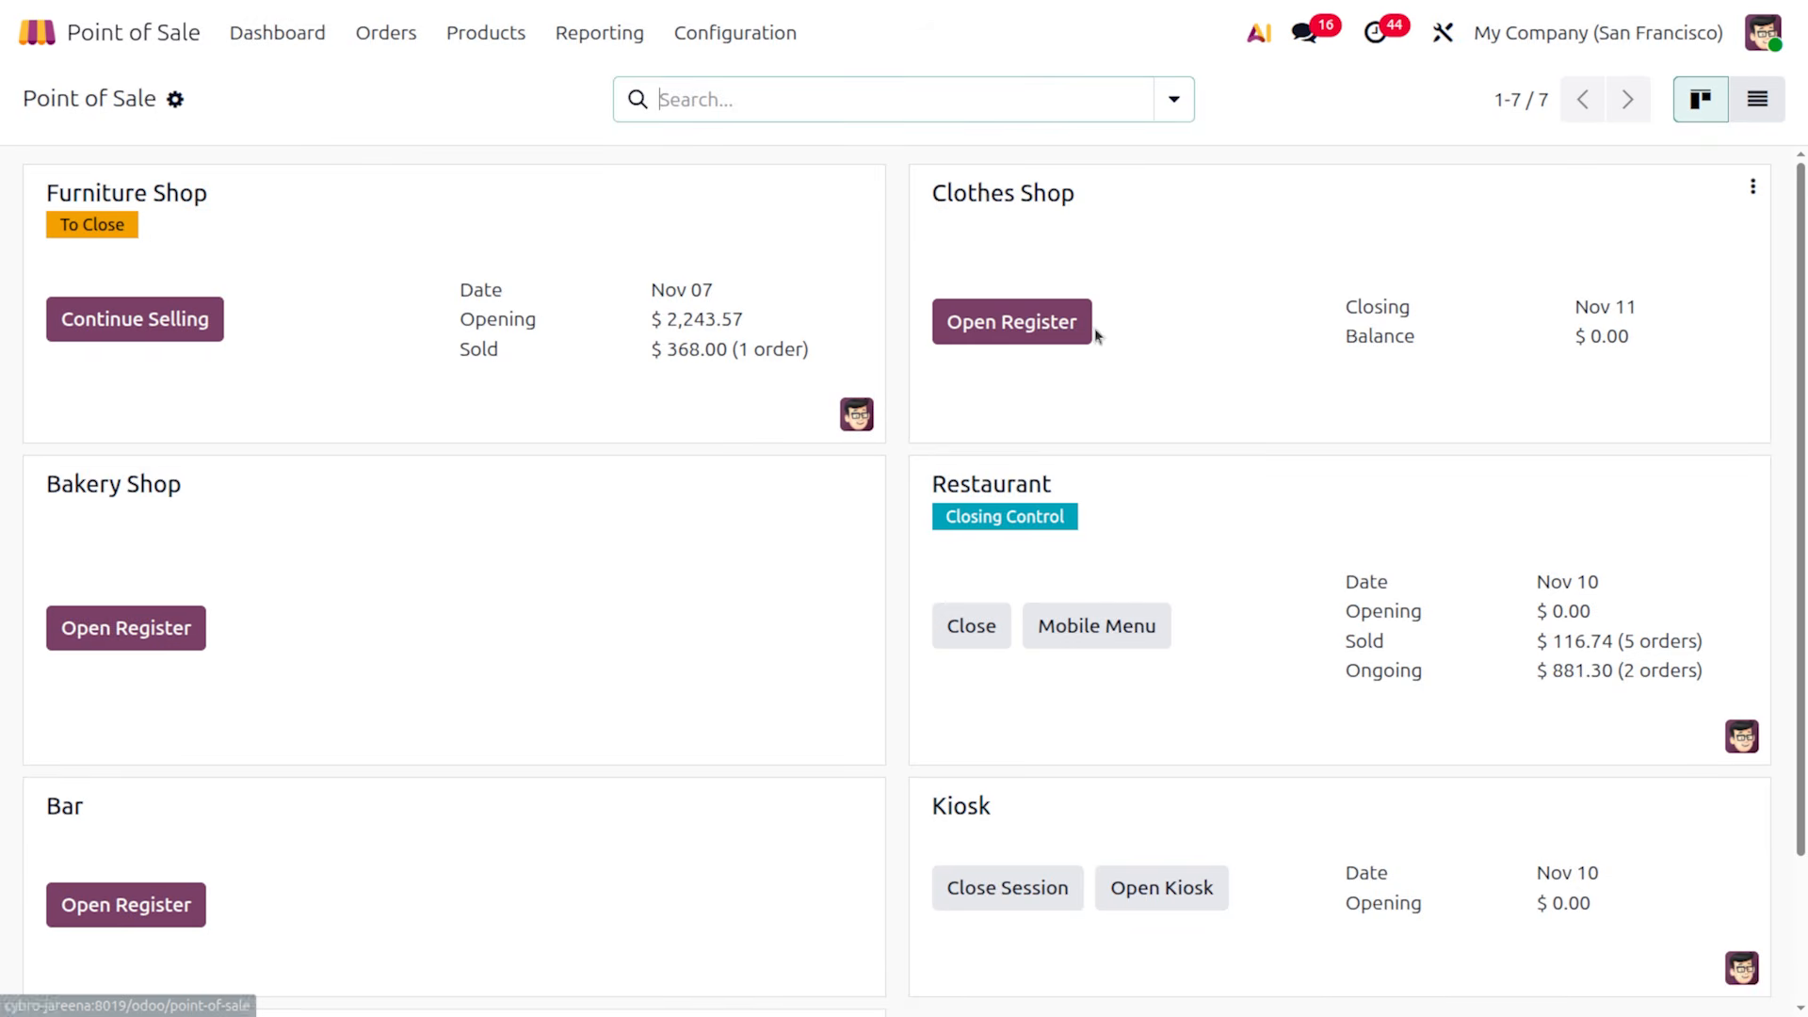
pyautogui.click(957, 325)
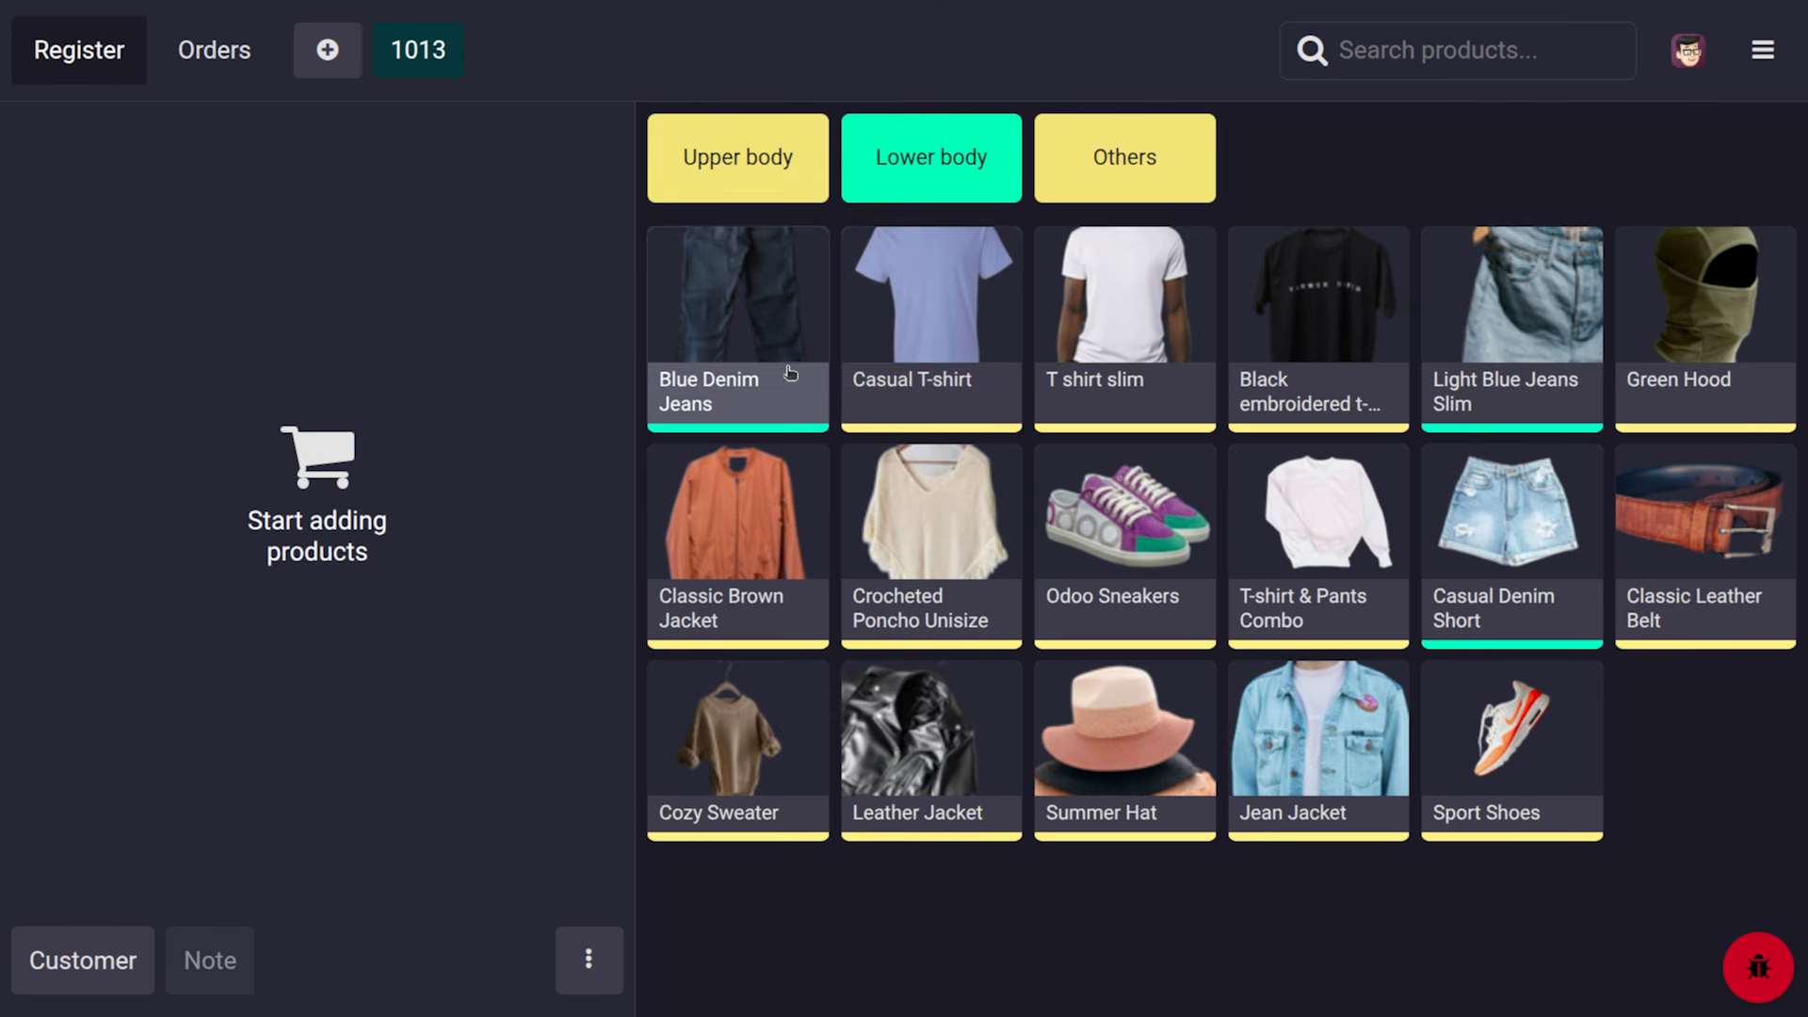
pyautogui.click(1112, 386)
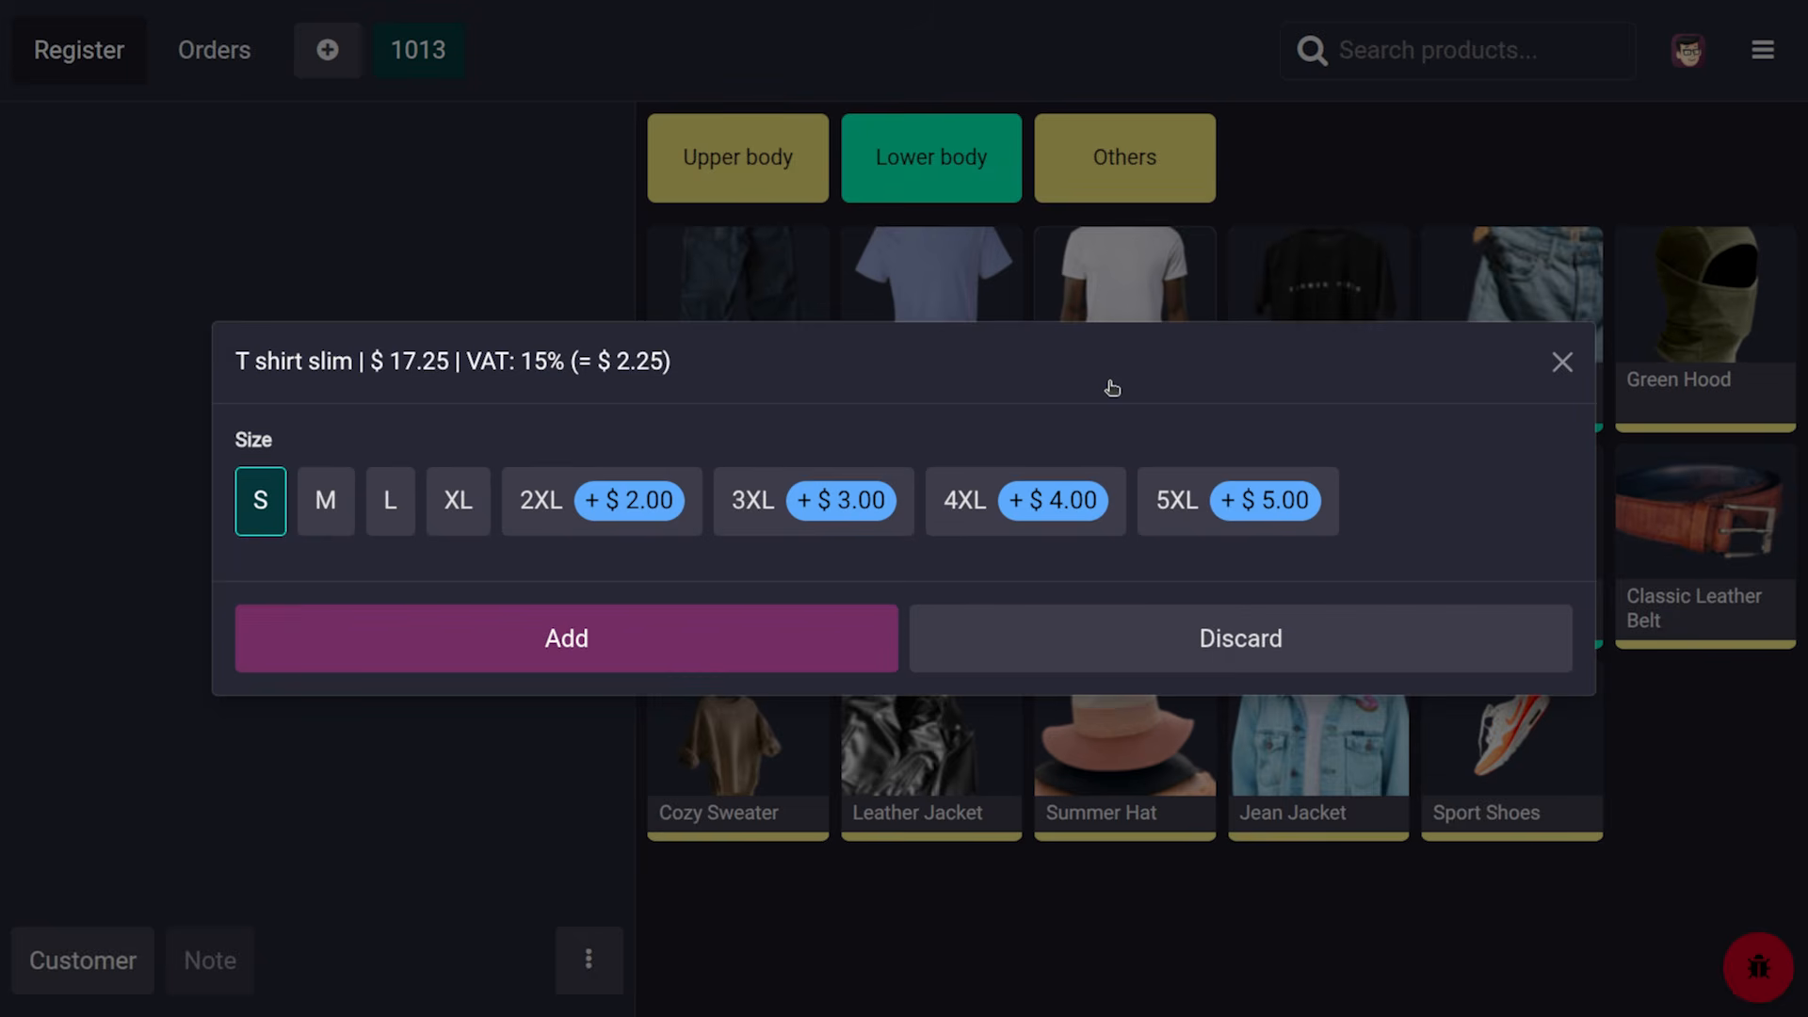
pyautogui.click(625, 650)
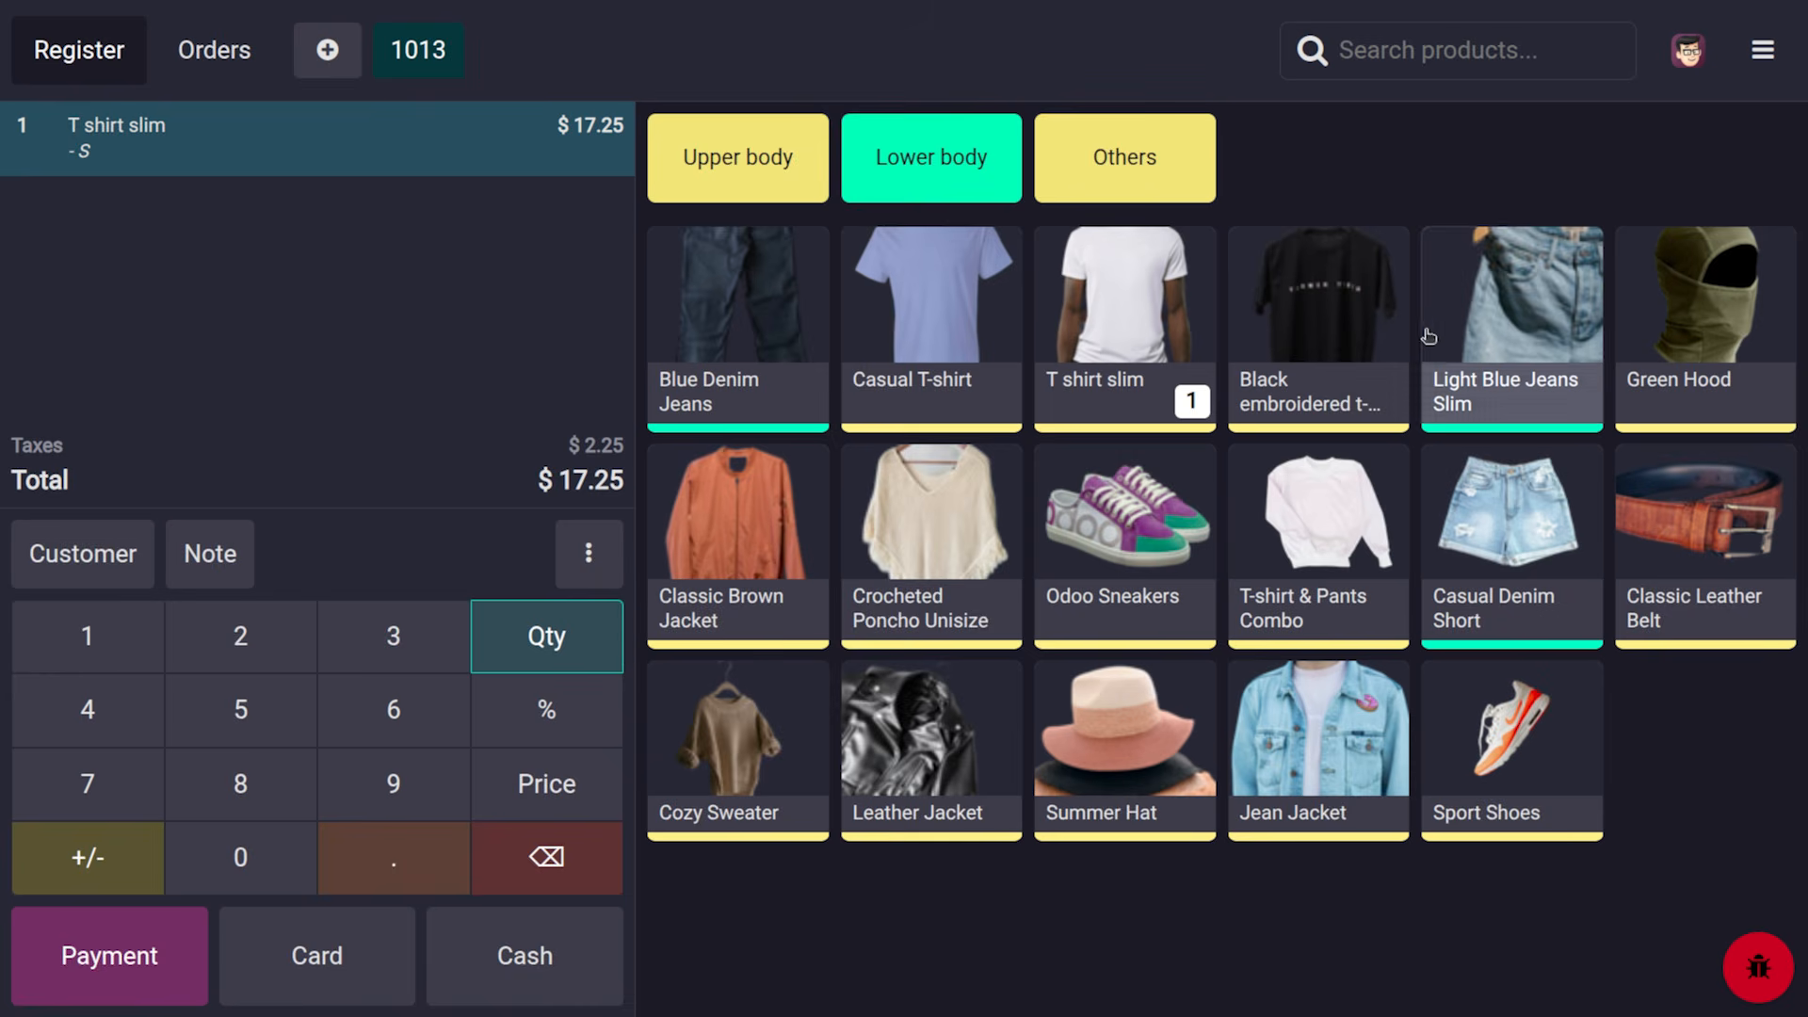
pyautogui.click(1316, 347)
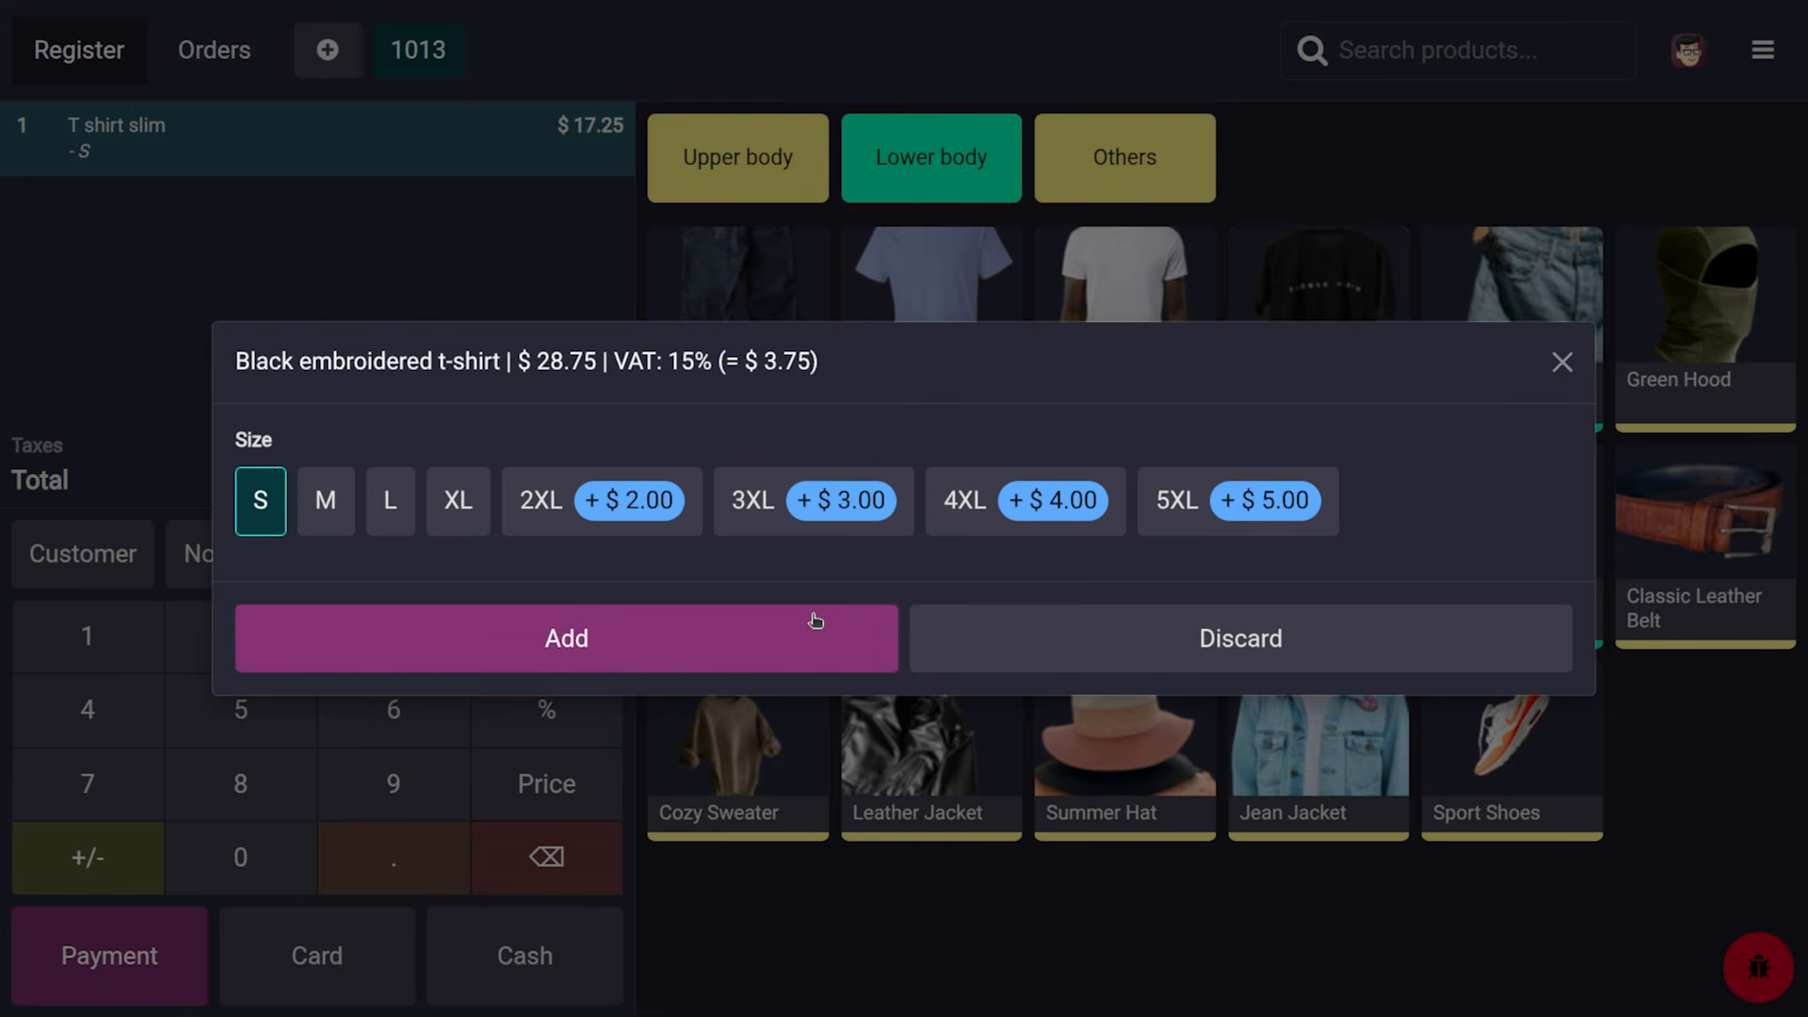
pyautogui.click(623, 652)
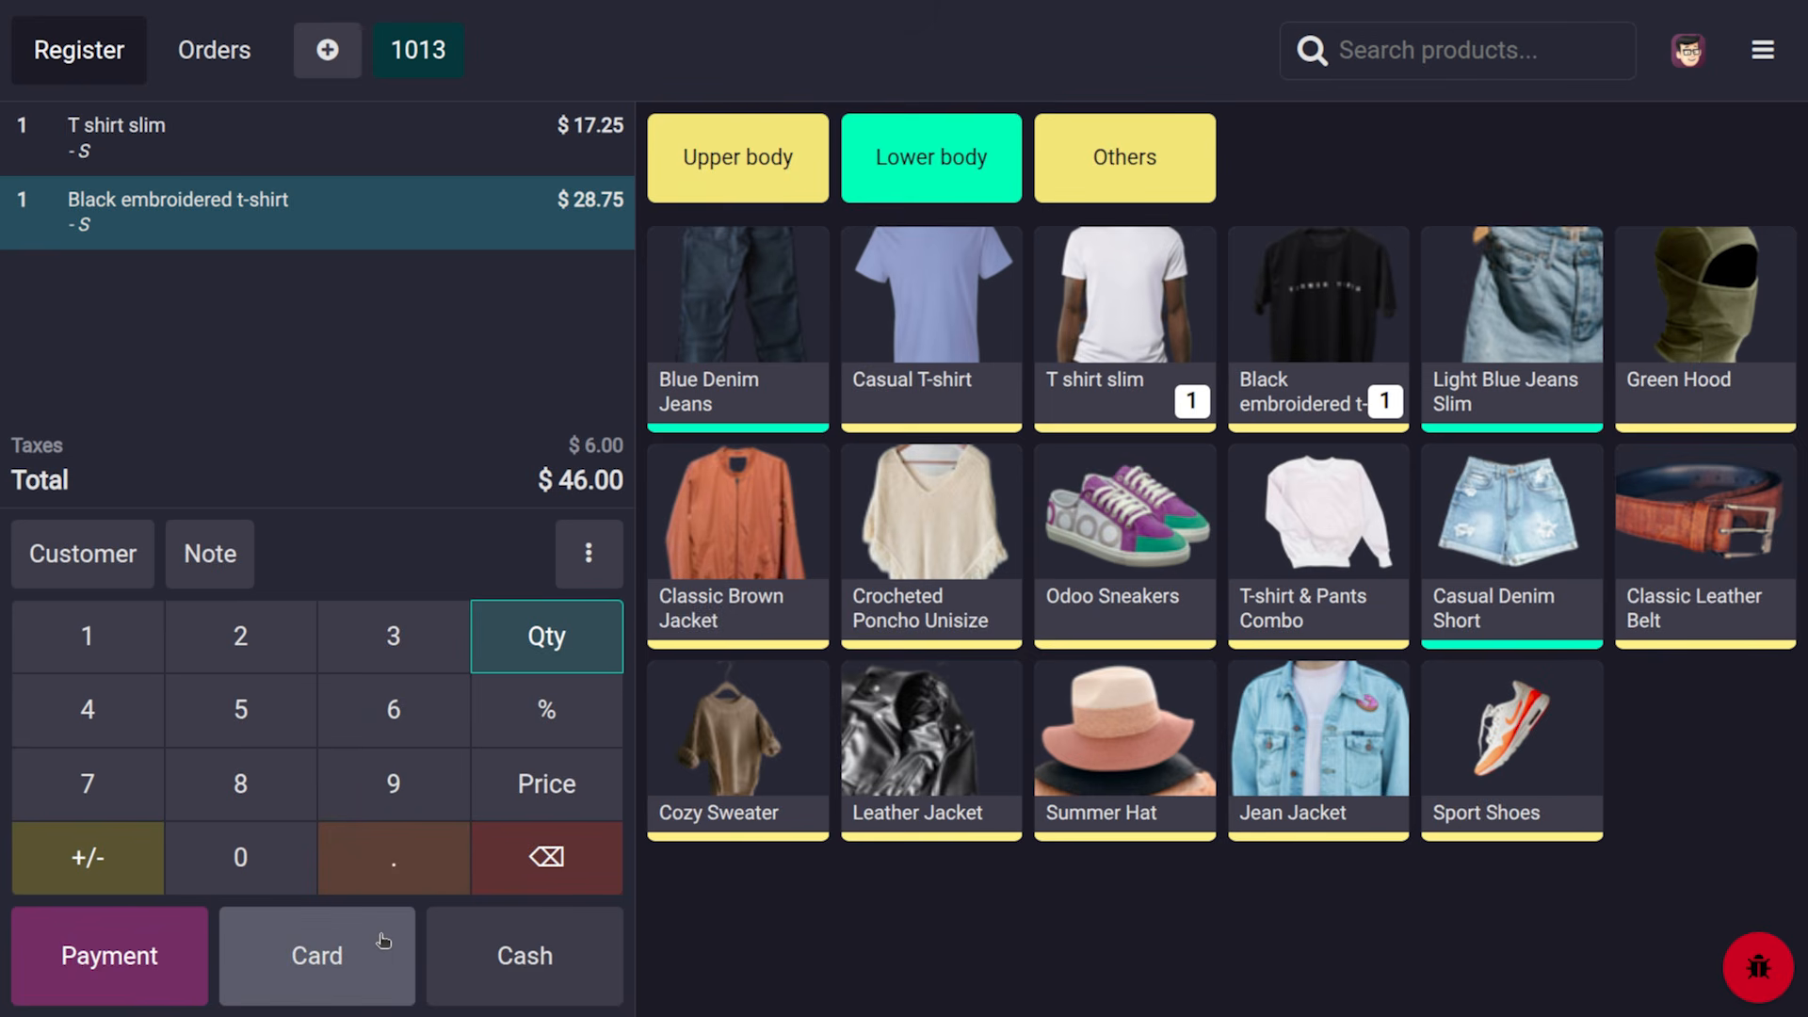
pyautogui.click(539, 954)
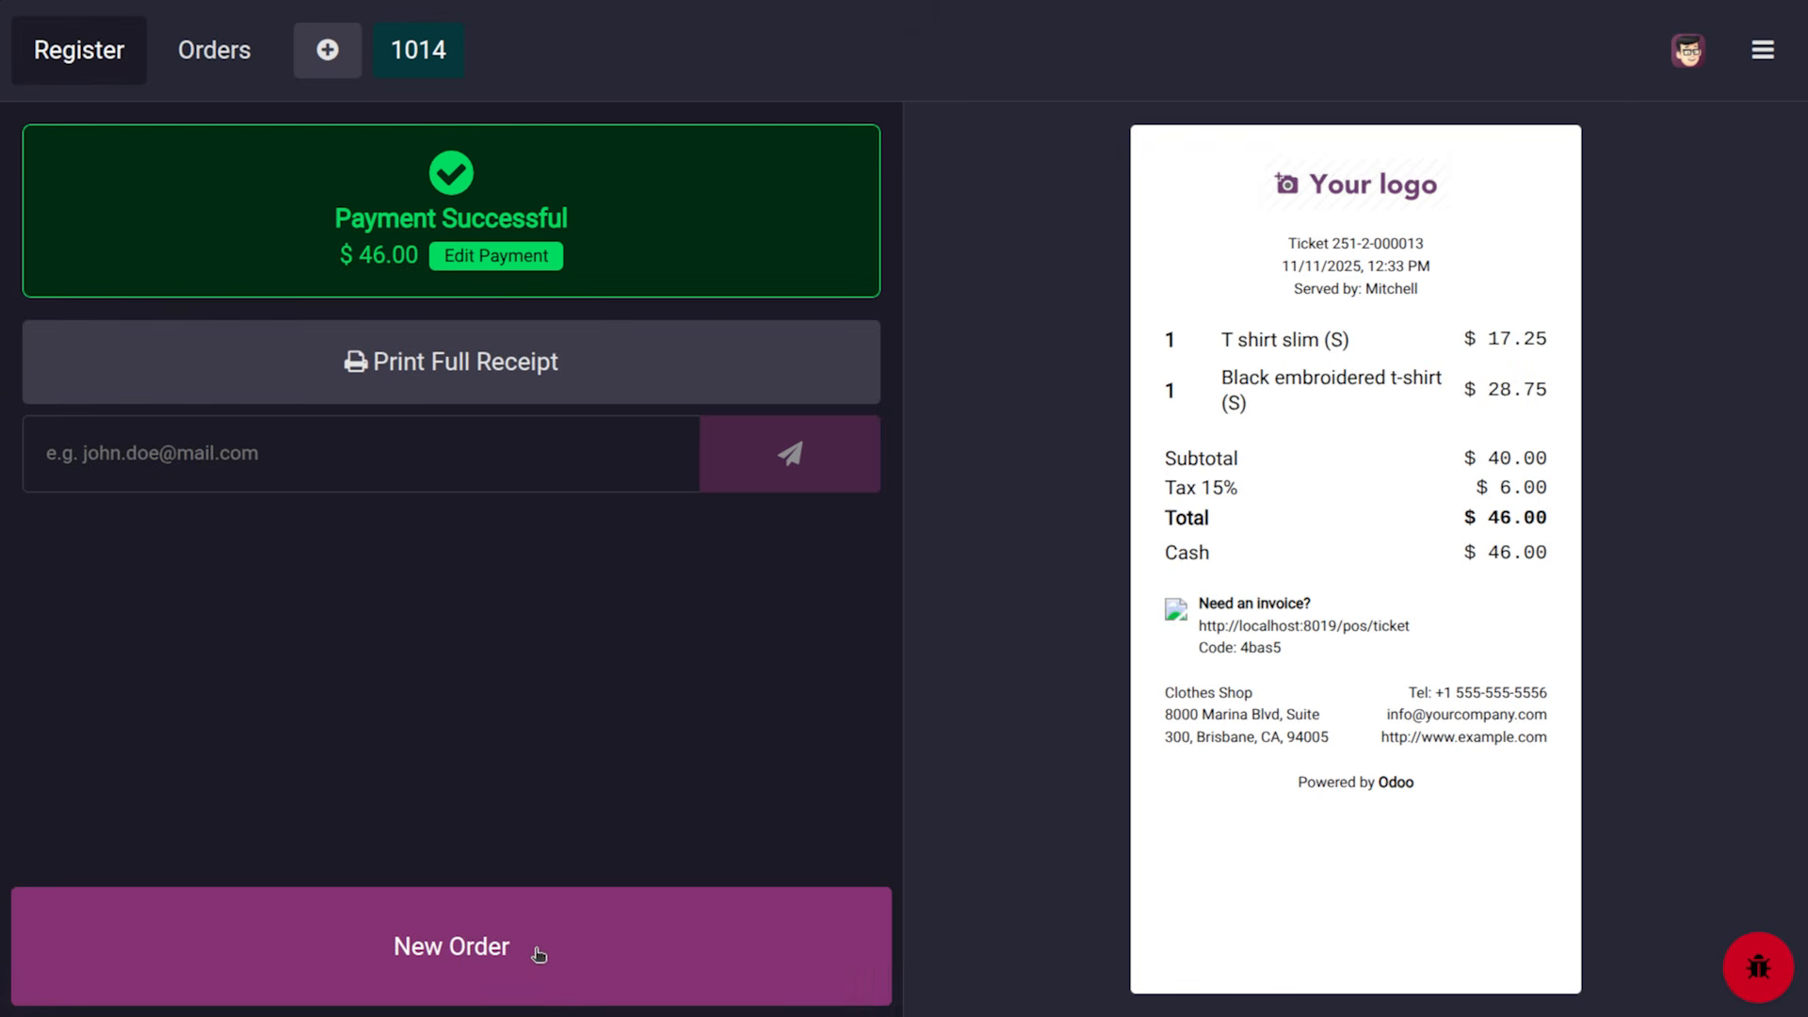
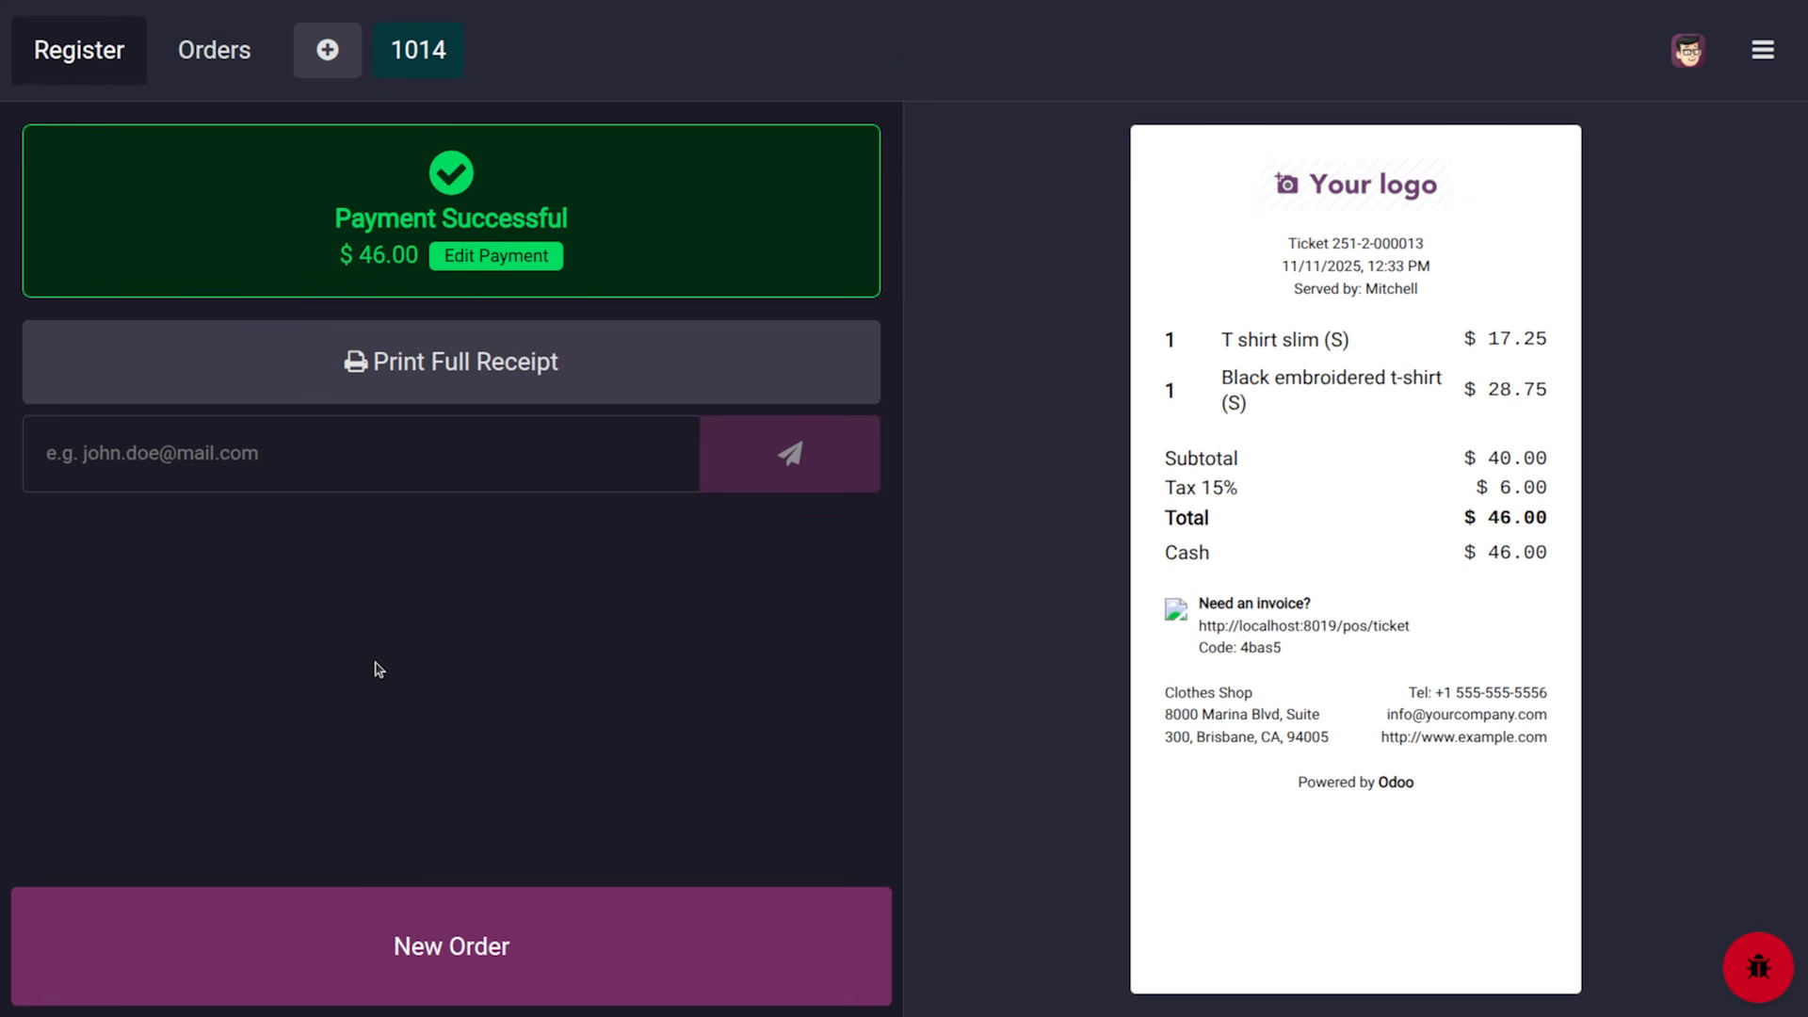
# Switch from the receipt to the Orders list, showing active orders 1009 and 1014
pyautogui.click(216, 67)
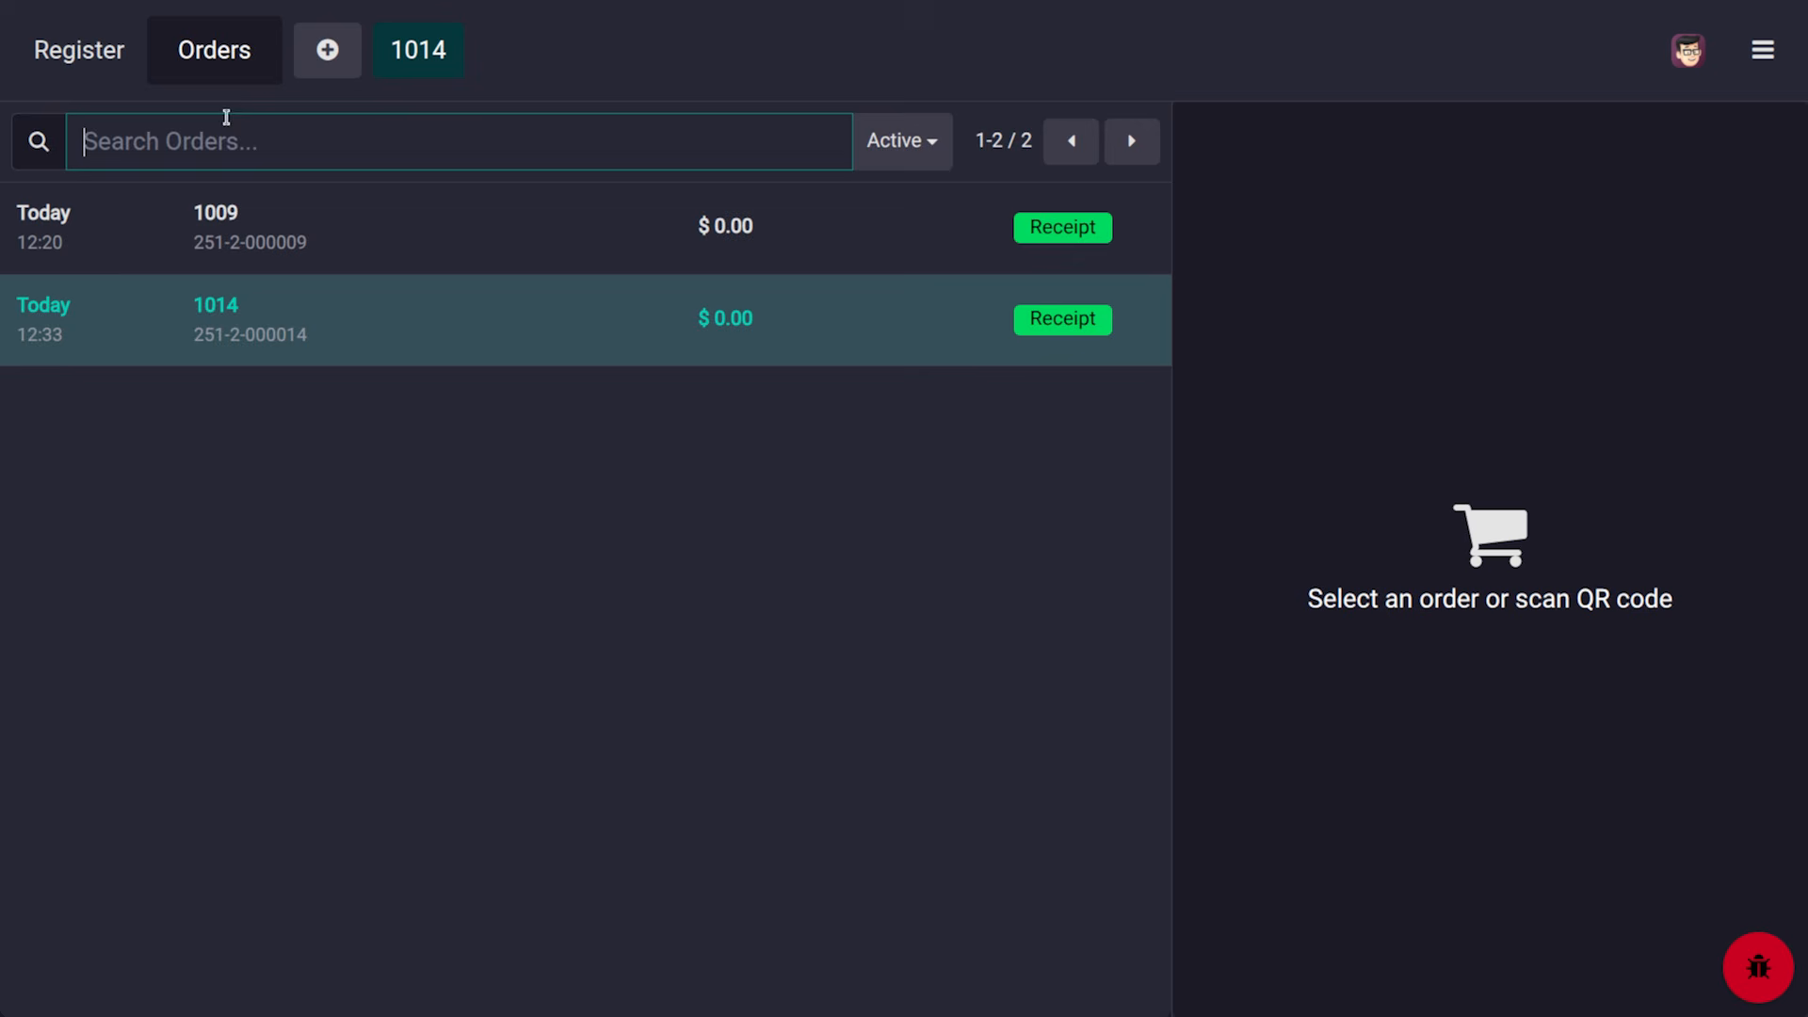
# Close the Clothes Shop register session ($214.25 over four orders), proceeding despite the cash difference
pyautogui.click(1764, 56)
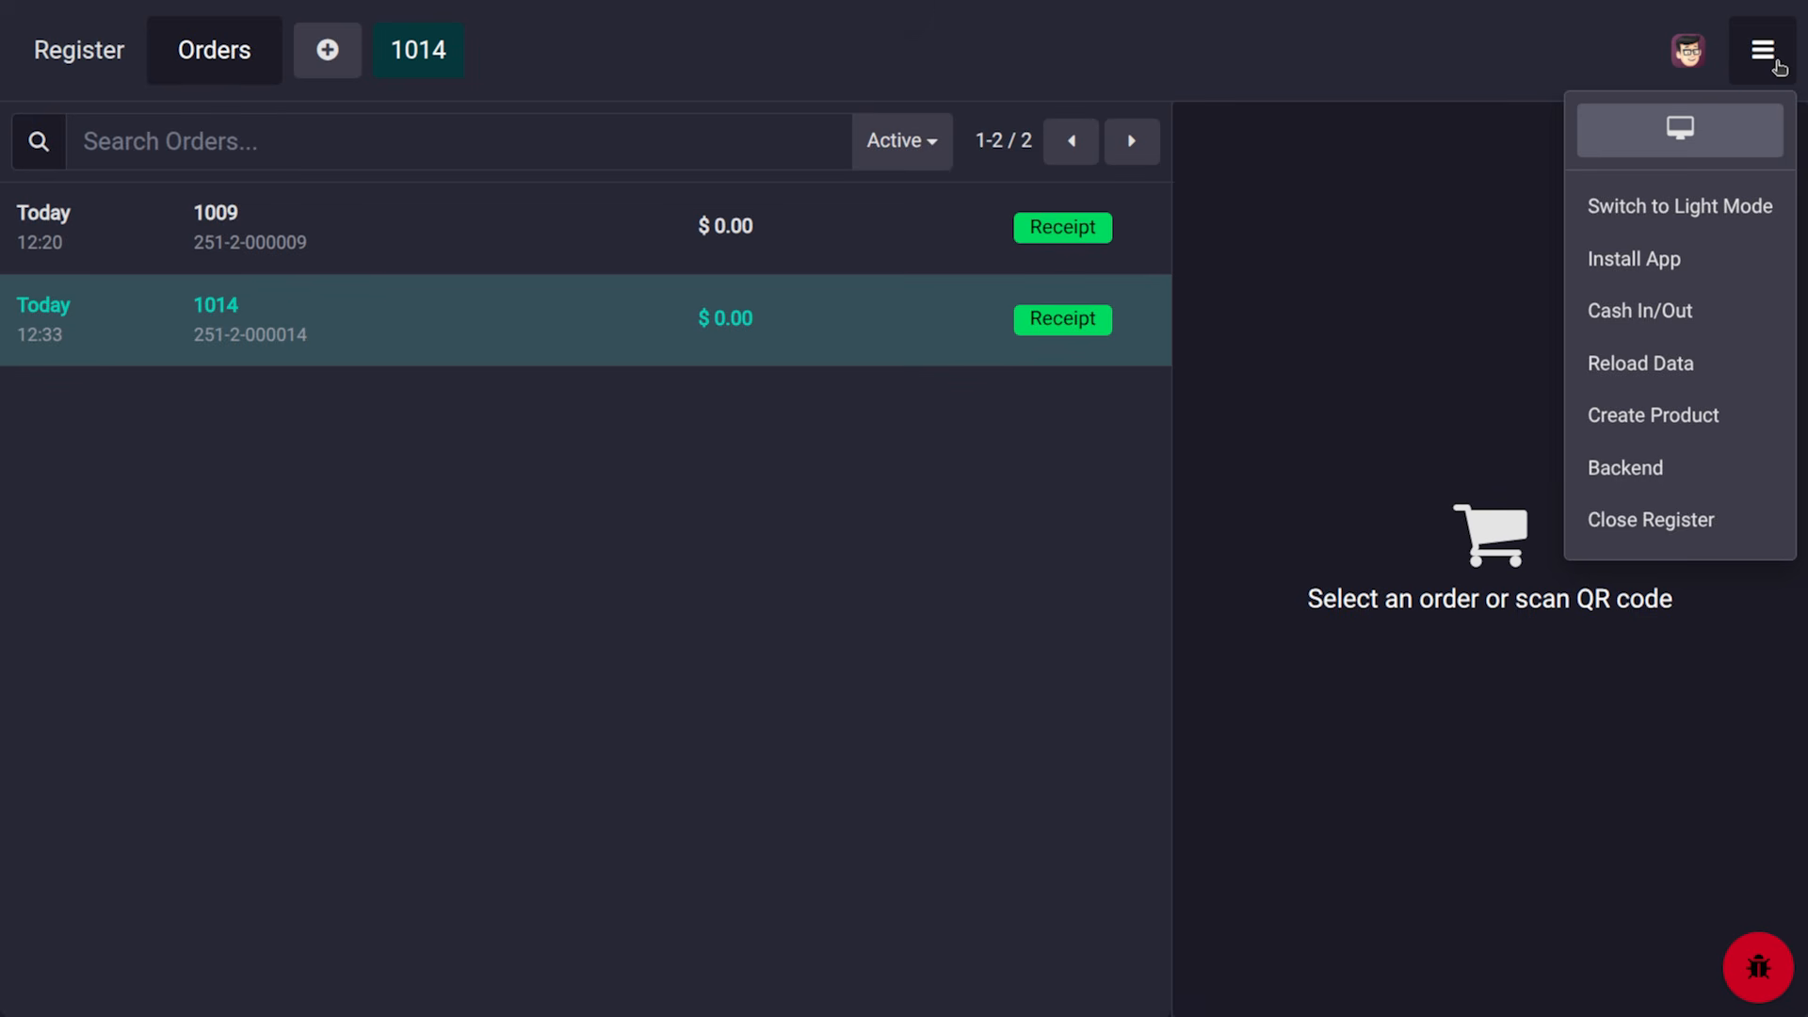
pyautogui.click(1695, 524)
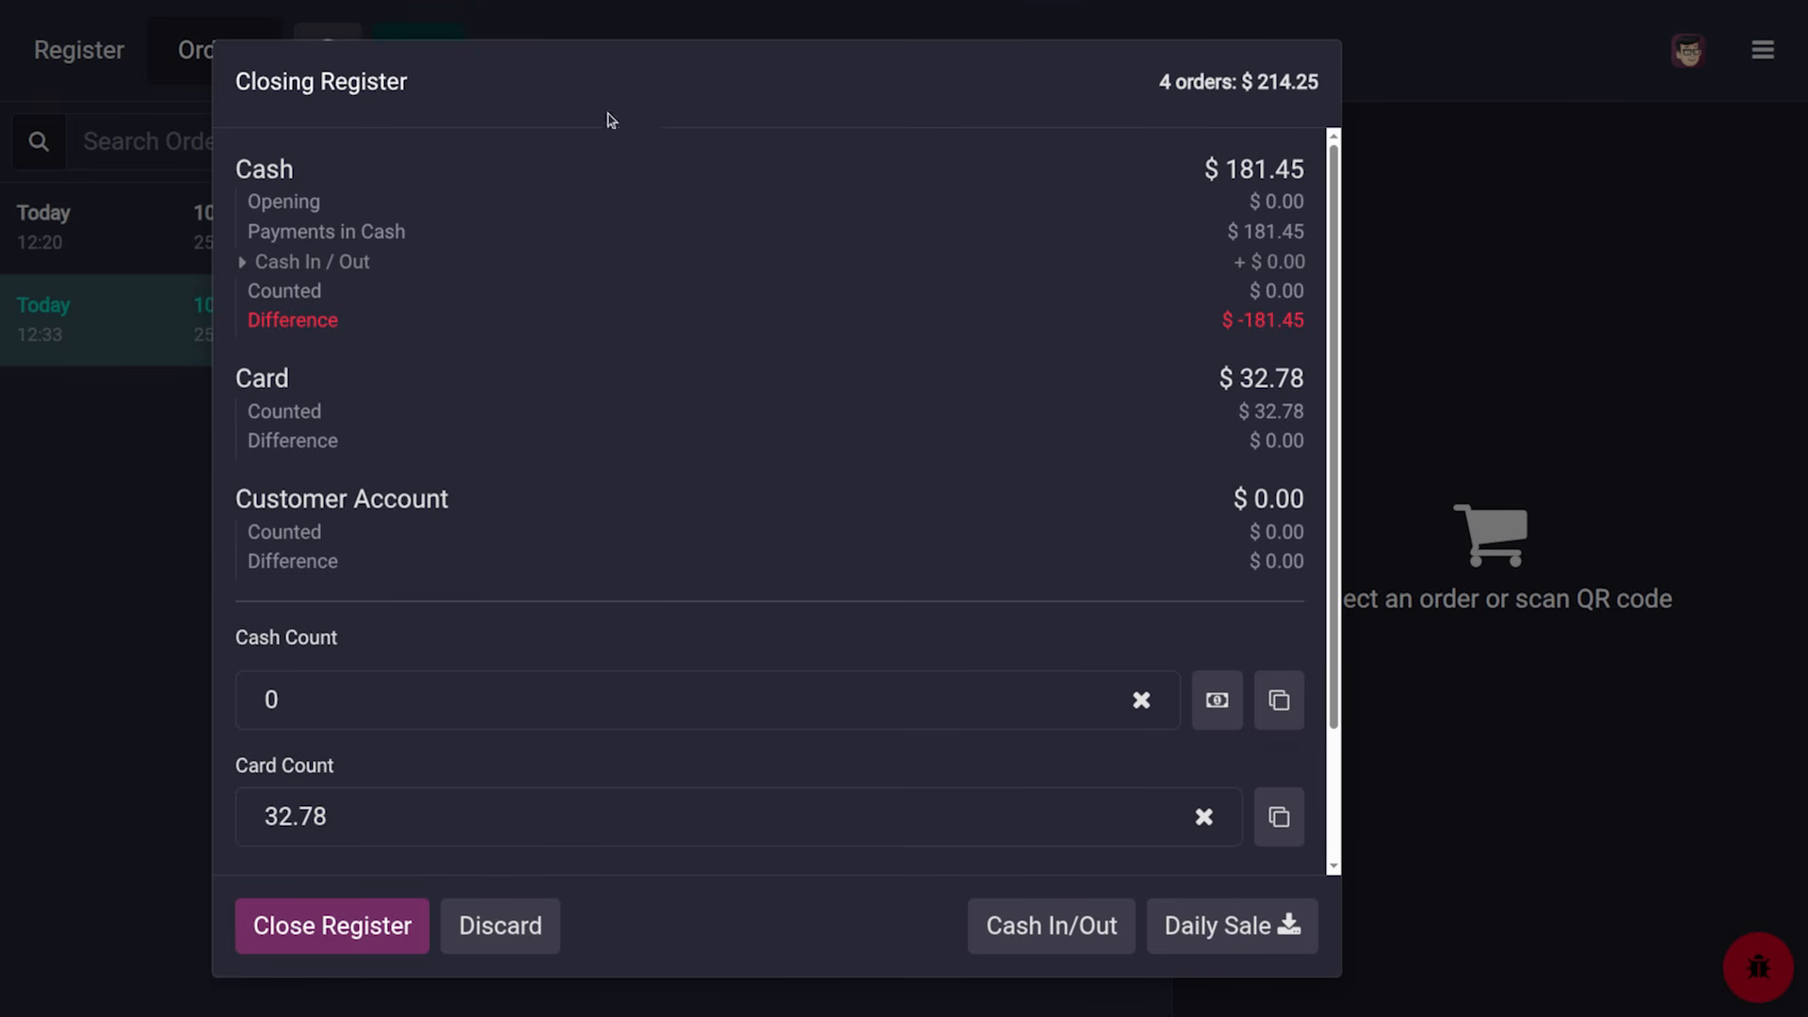
pyautogui.scroll(-3, 497, 734)
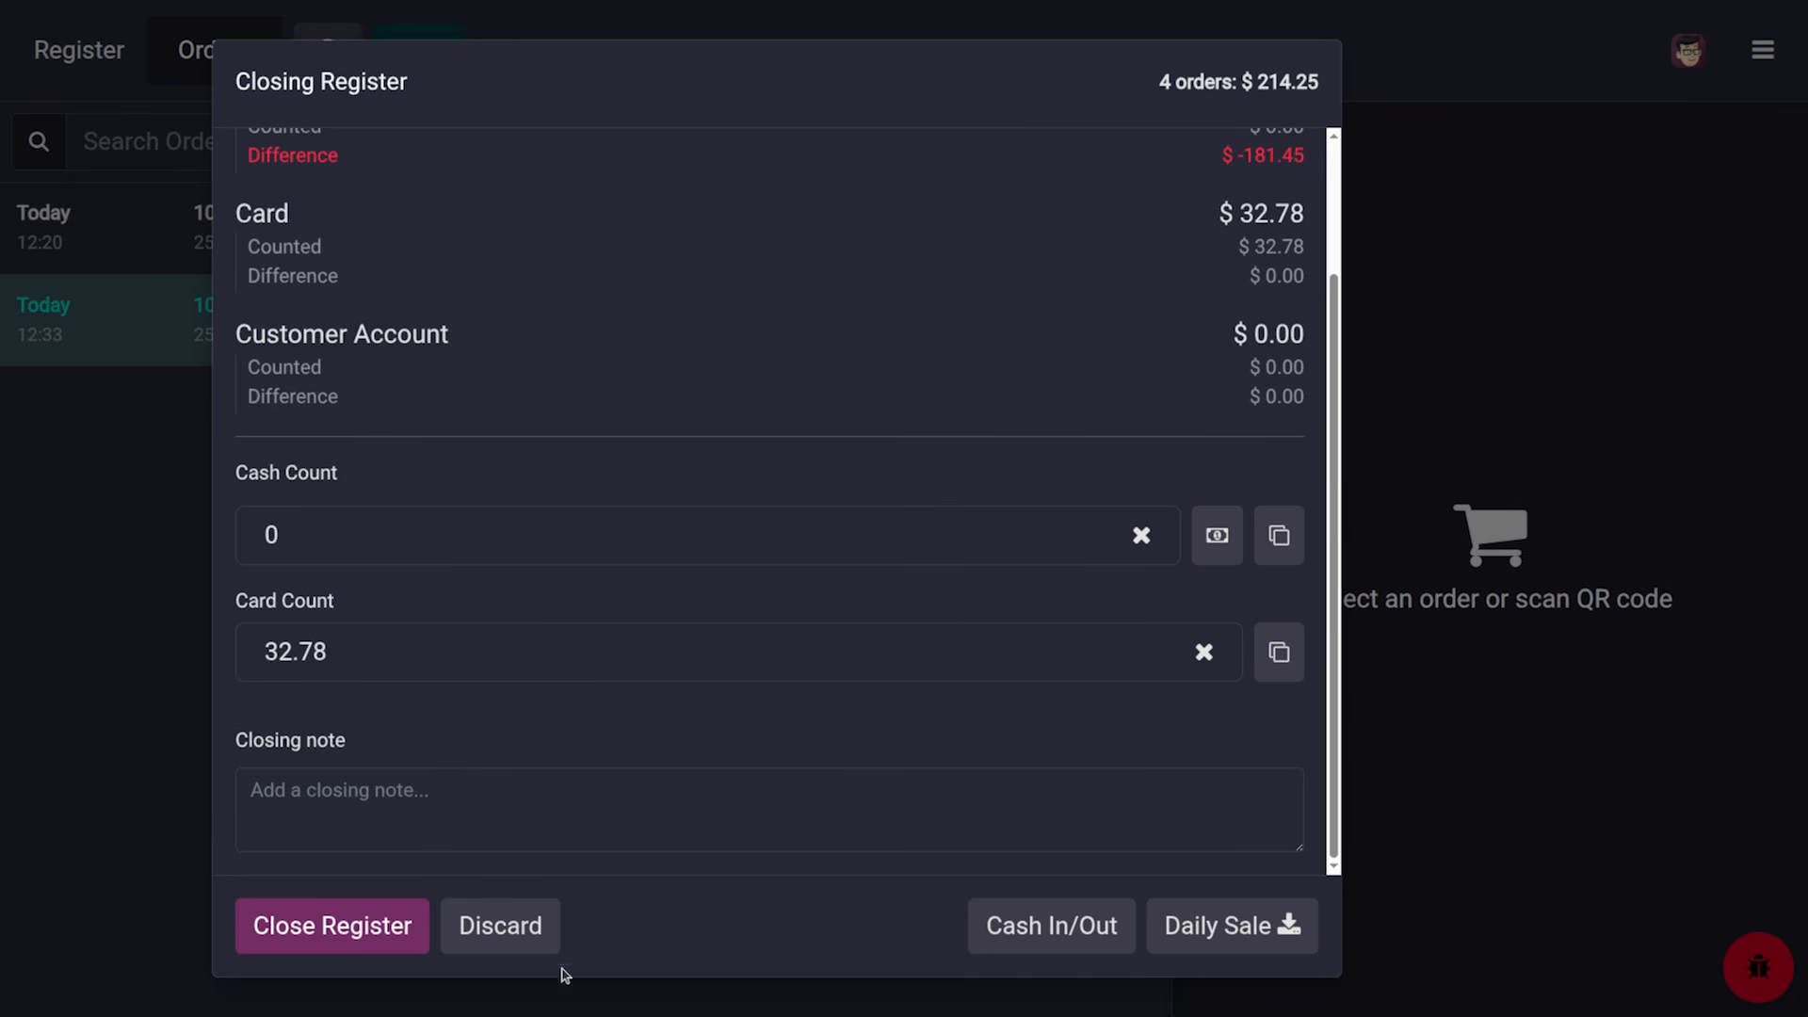
pyautogui.click(514, 930)
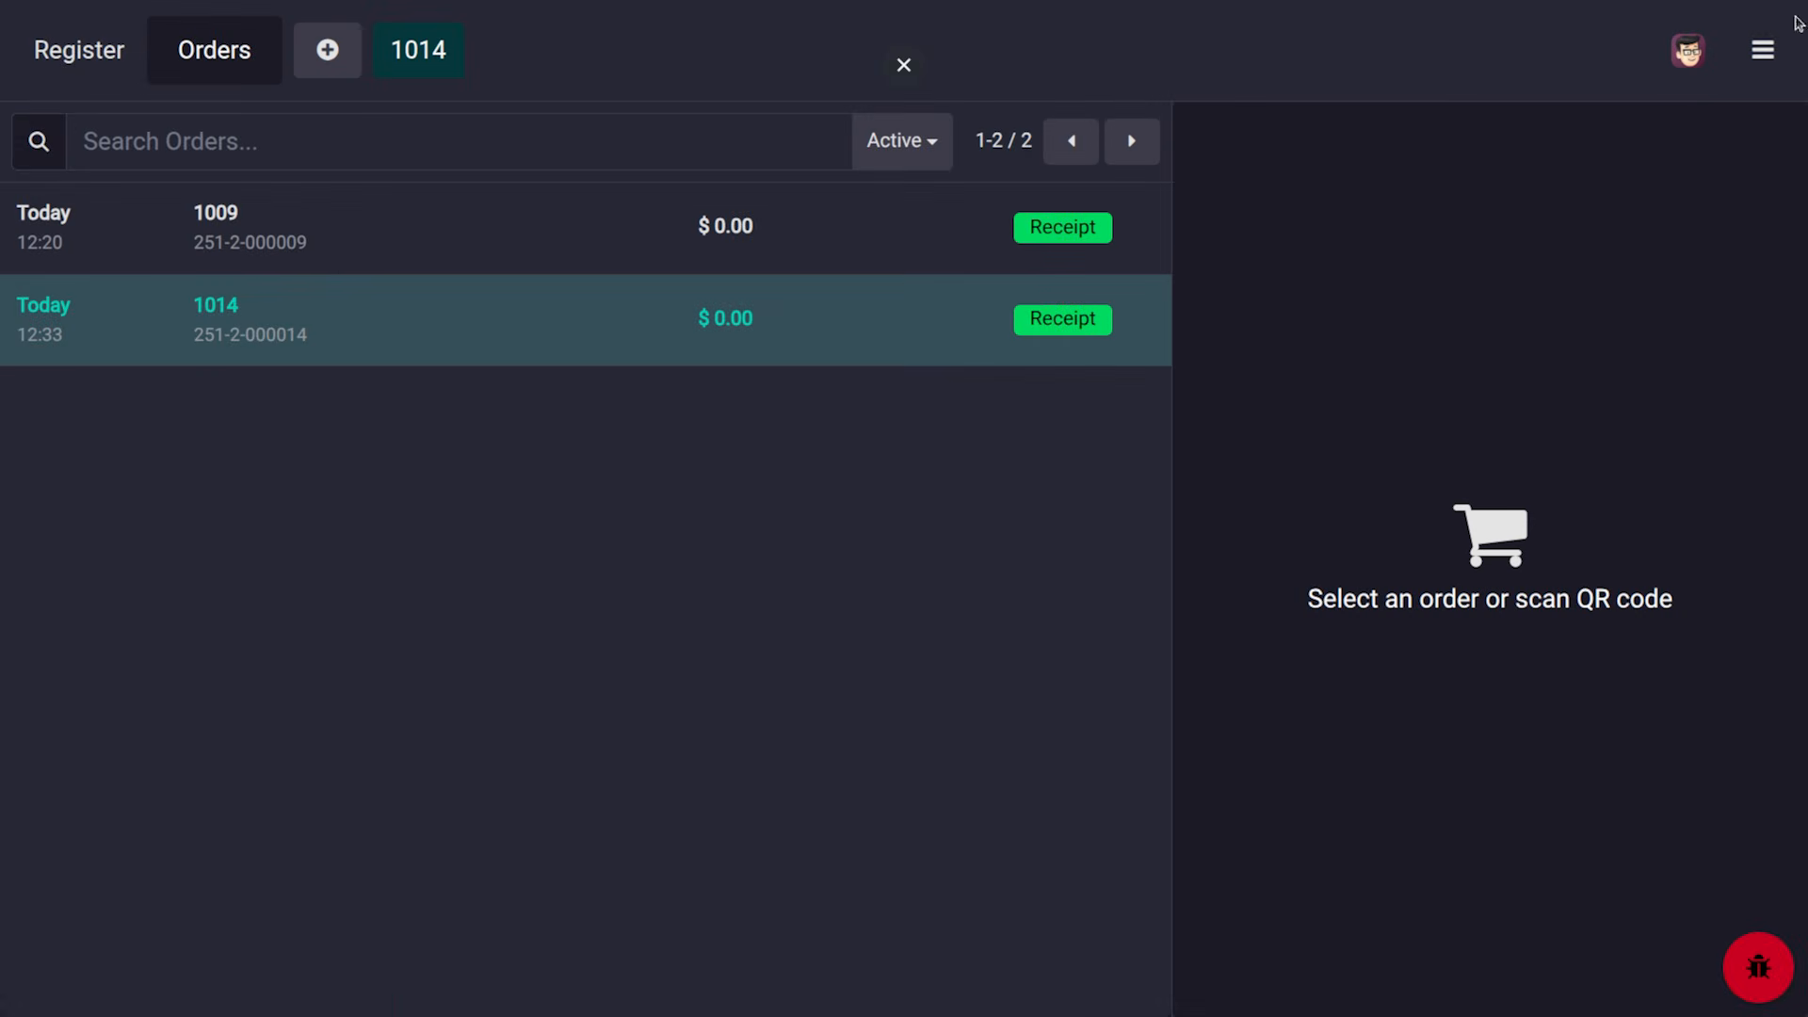
pyautogui.click(1785, 54)
pyautogui.click(1698, 516)
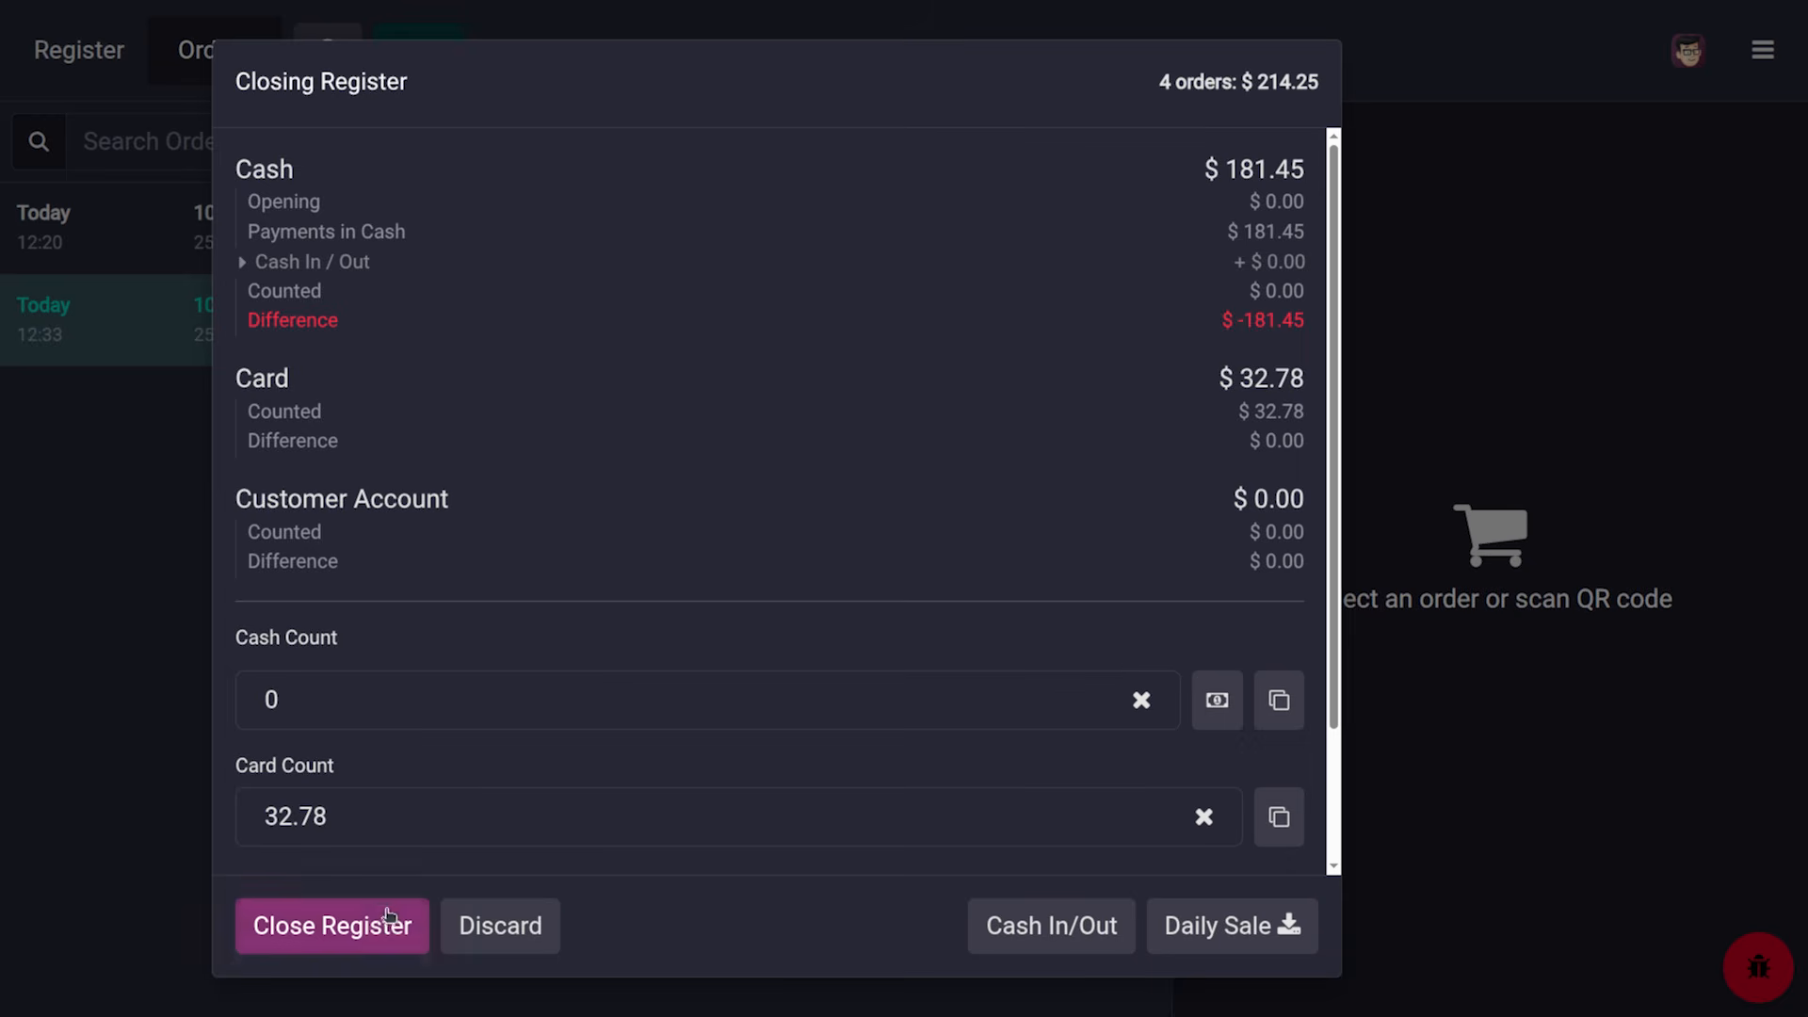
pyautogui.click(389, 918)
pyautogui.click(578, 606)
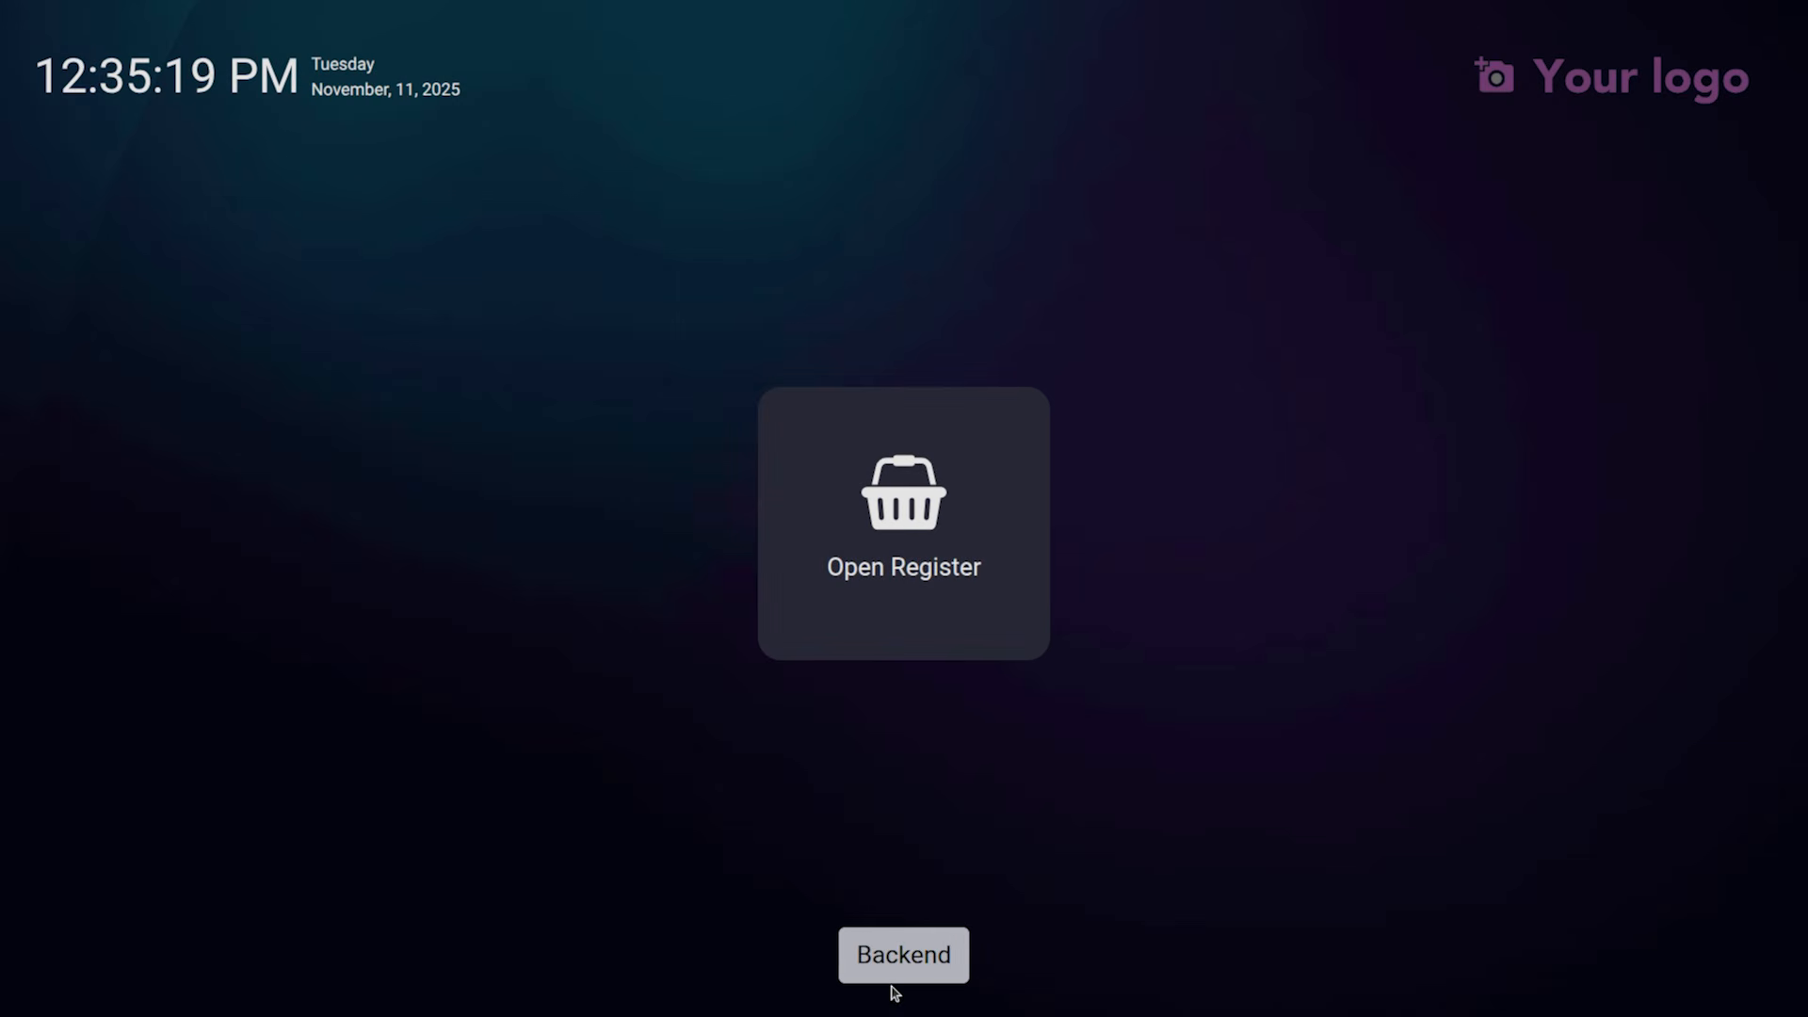
# Go to the backend and open the Clothes Shop's full Point of Sale settings
pyautogui.click(904, 953)
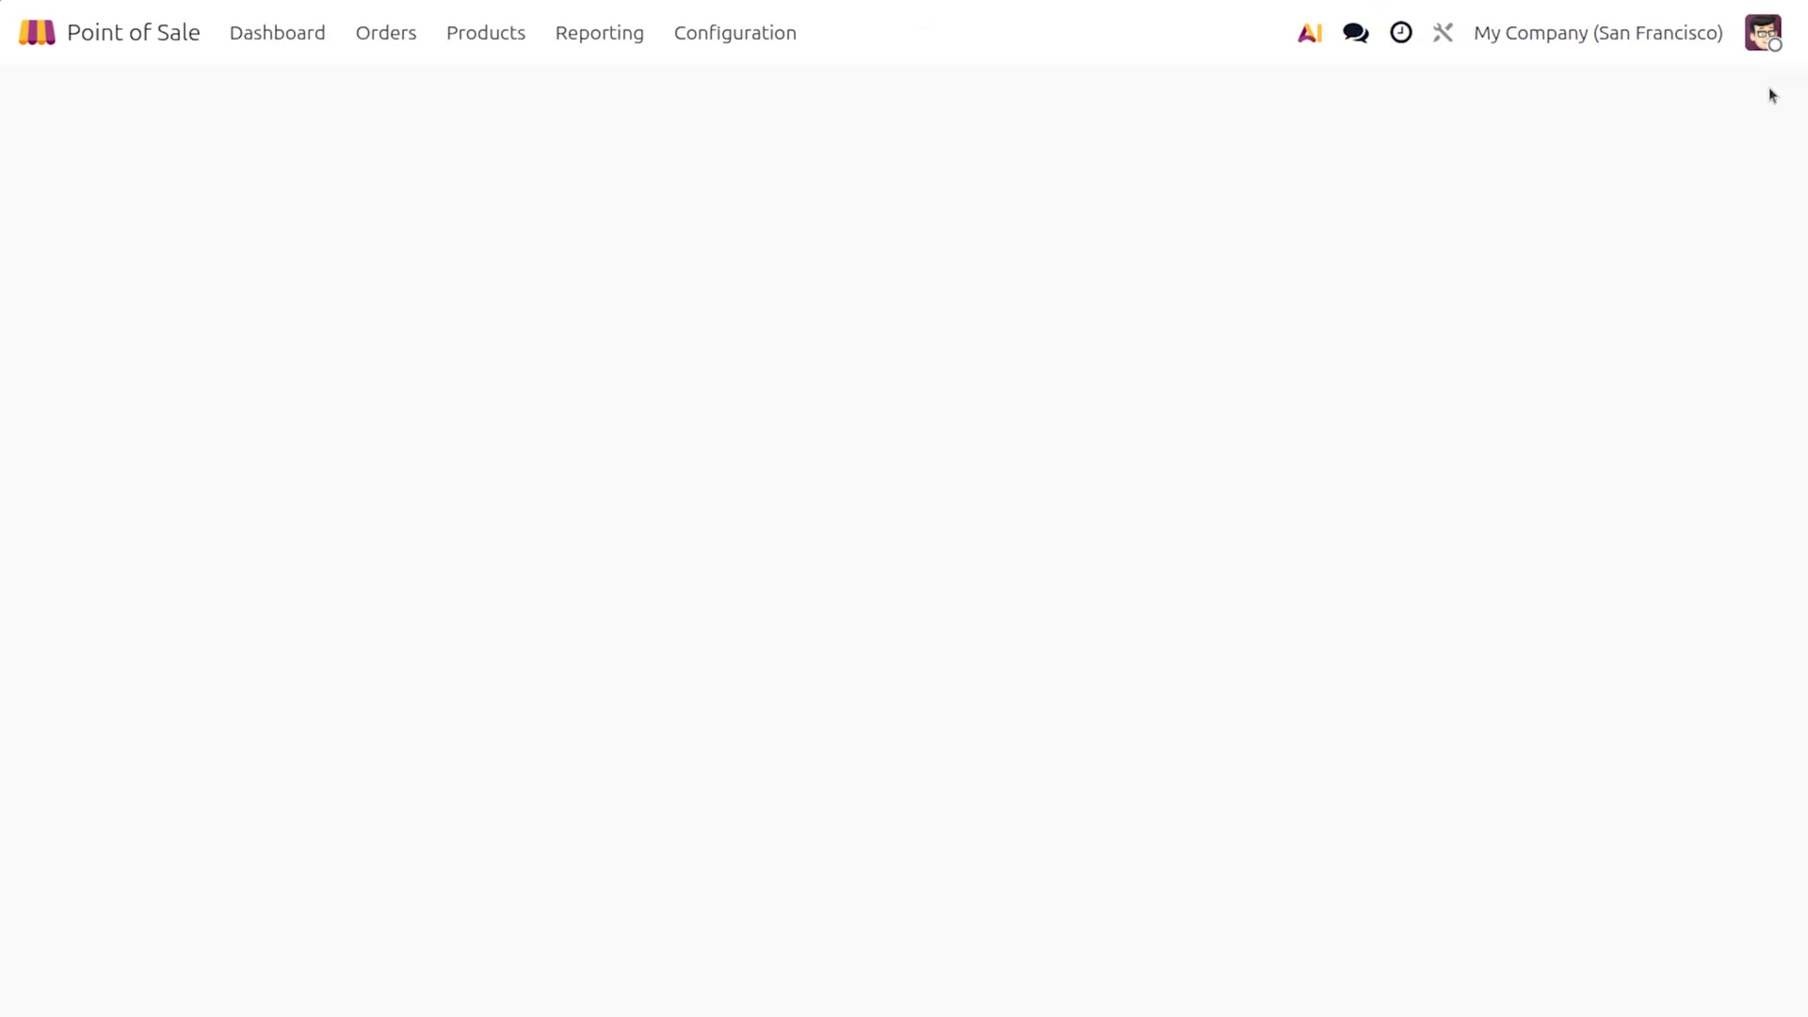
pyautogui.click(1763, 32)
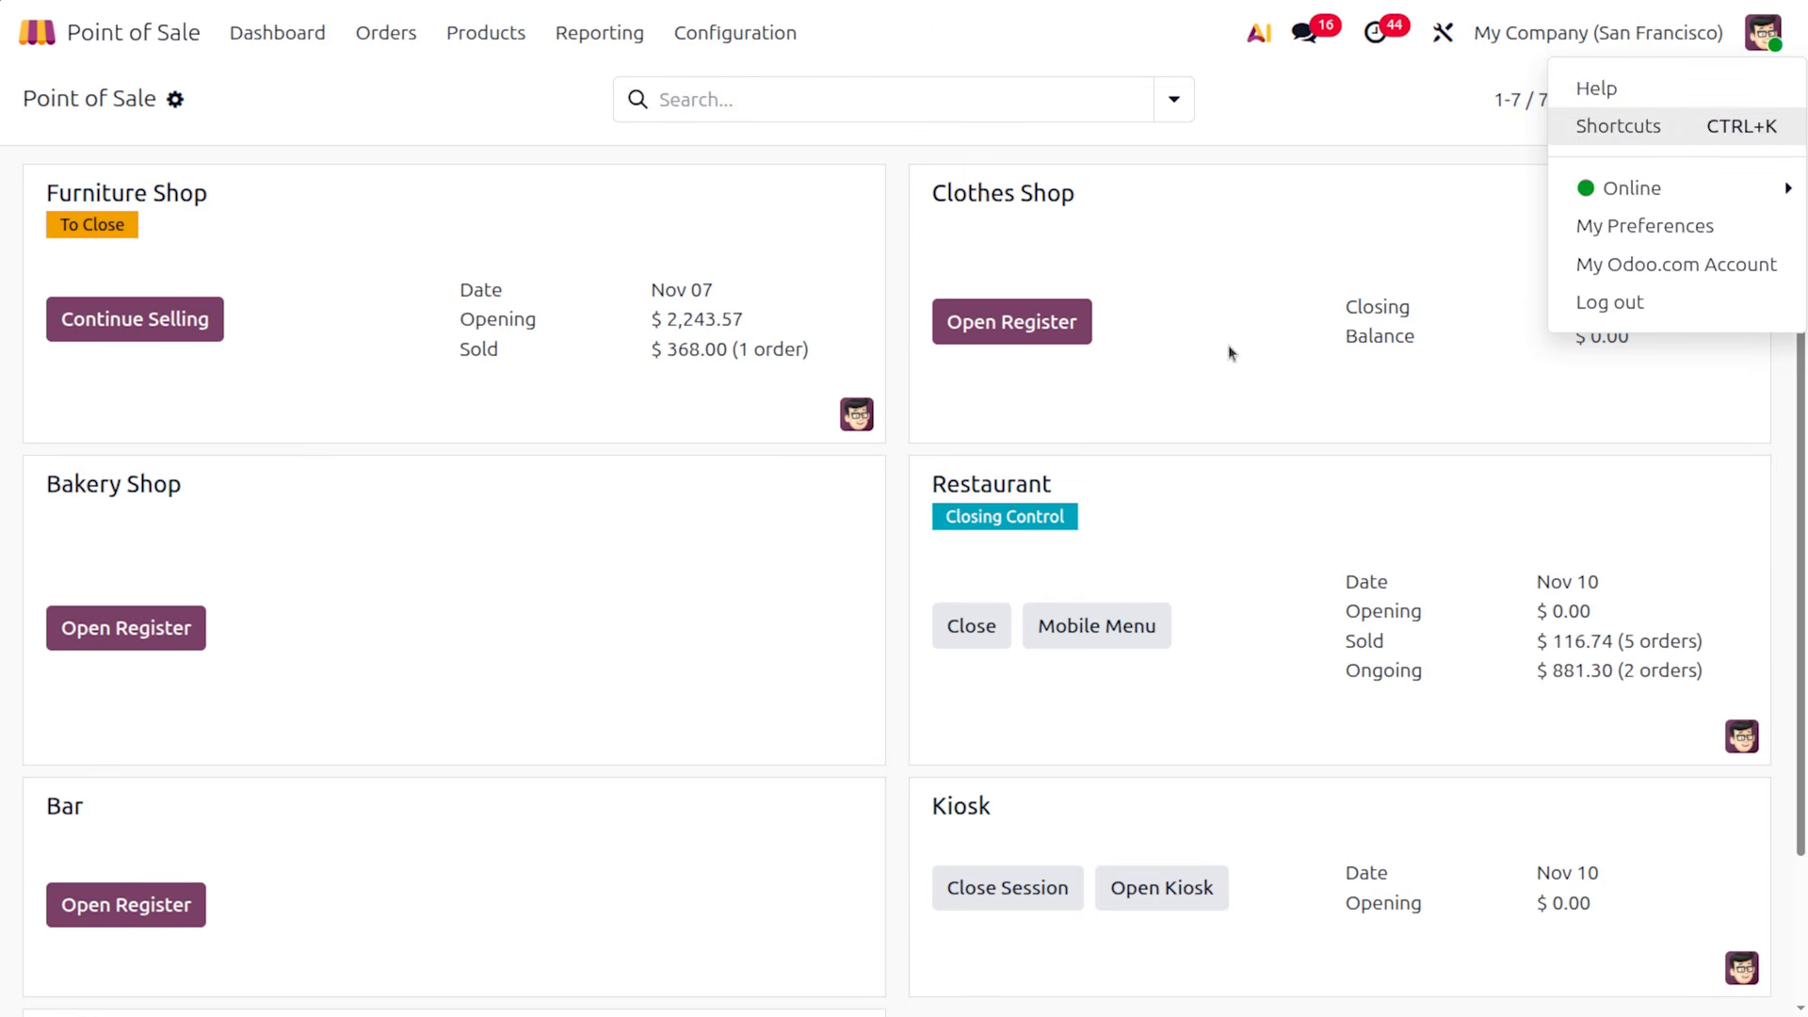
pyautogui.click(1233, 353)
pyautogui.click(1753, 191)
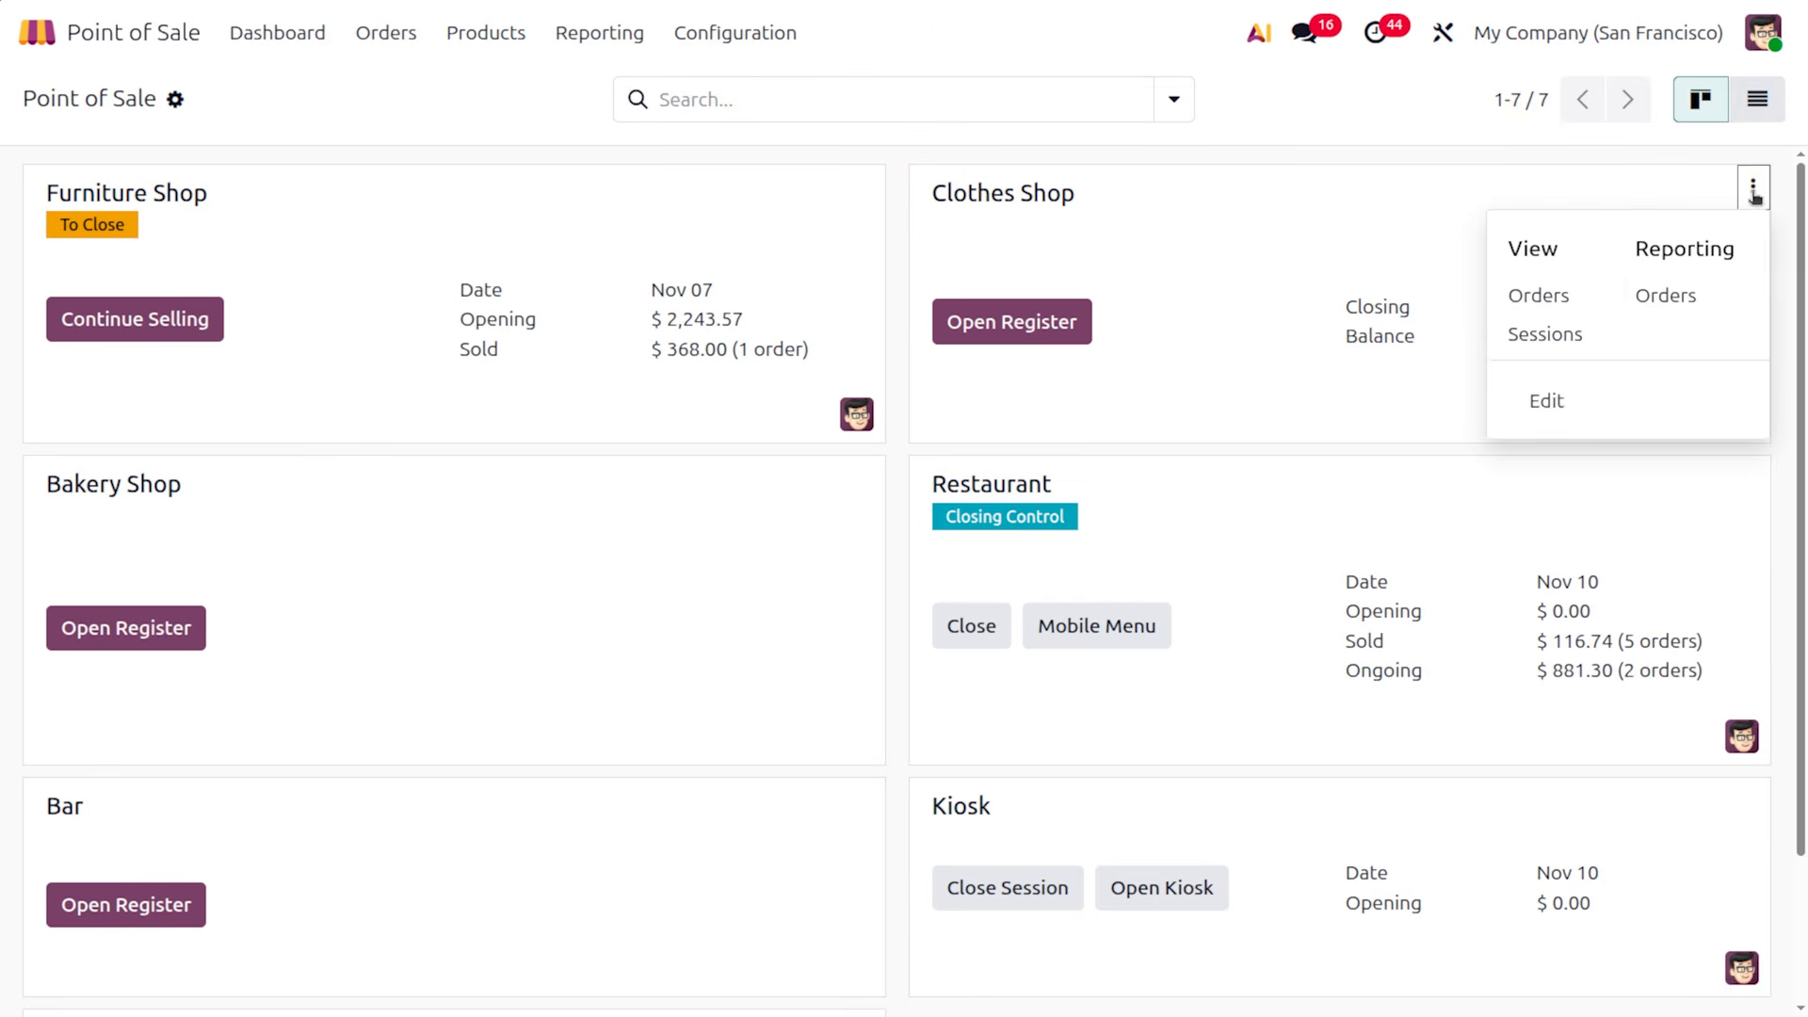
pyautogui.click(1558, 400)
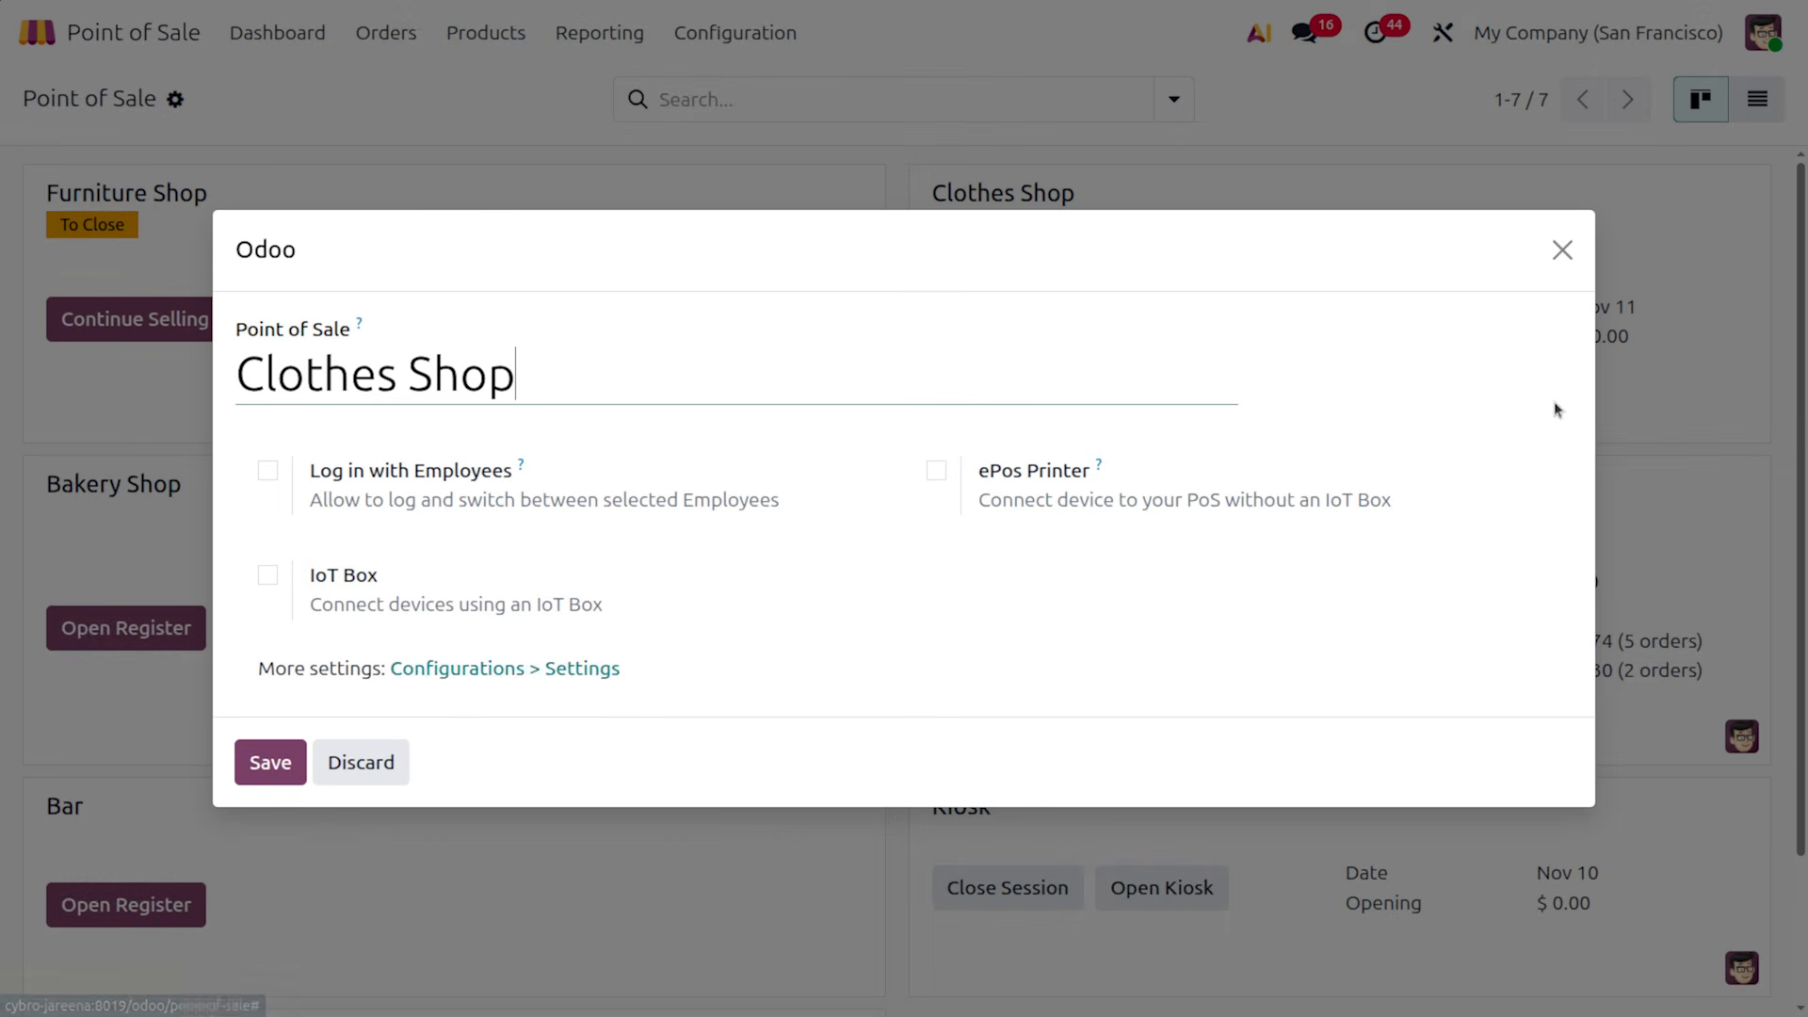
pyautogui.click(584, 670)
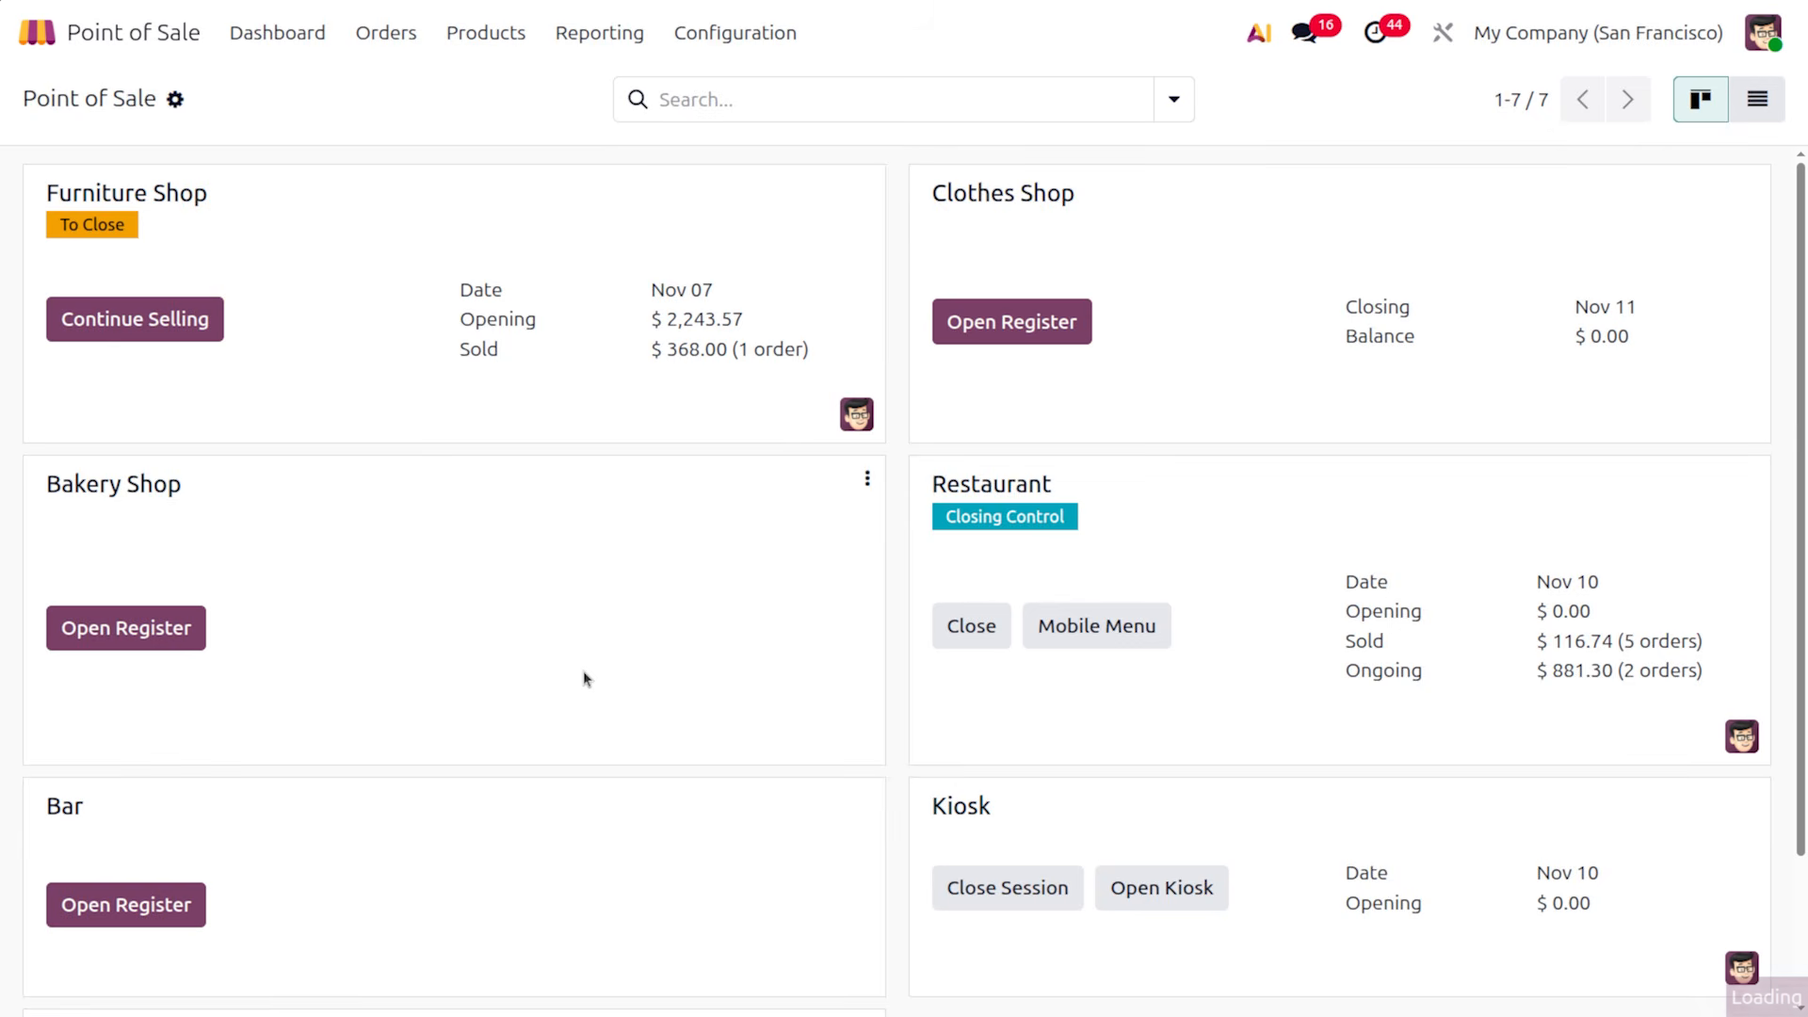
# Enable Booking and Large Scrollbars, leaving trusted POS and appointment types unchanged
pyautogui.scroll(-5, 659, 820)
pyautogui.scroll(-5, 690, 859)
pyautogui.scroll(-2, 690, 851)
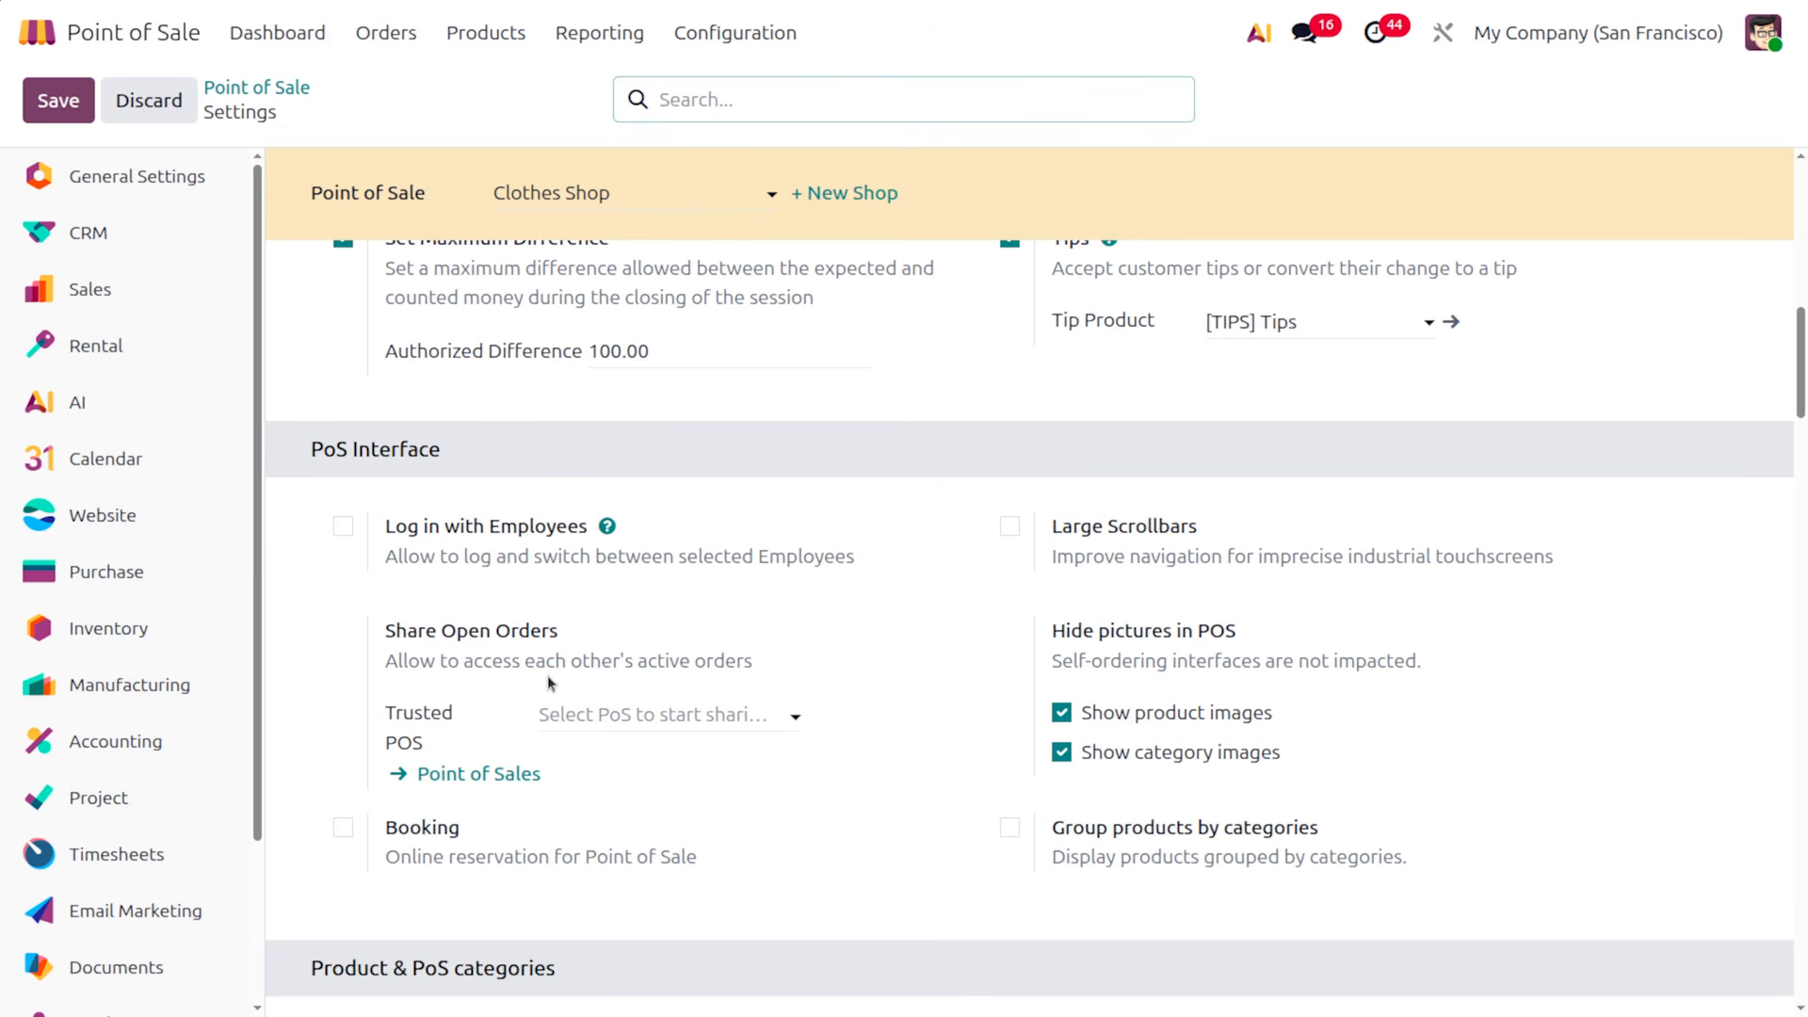
pyautogui.click(704, 713)
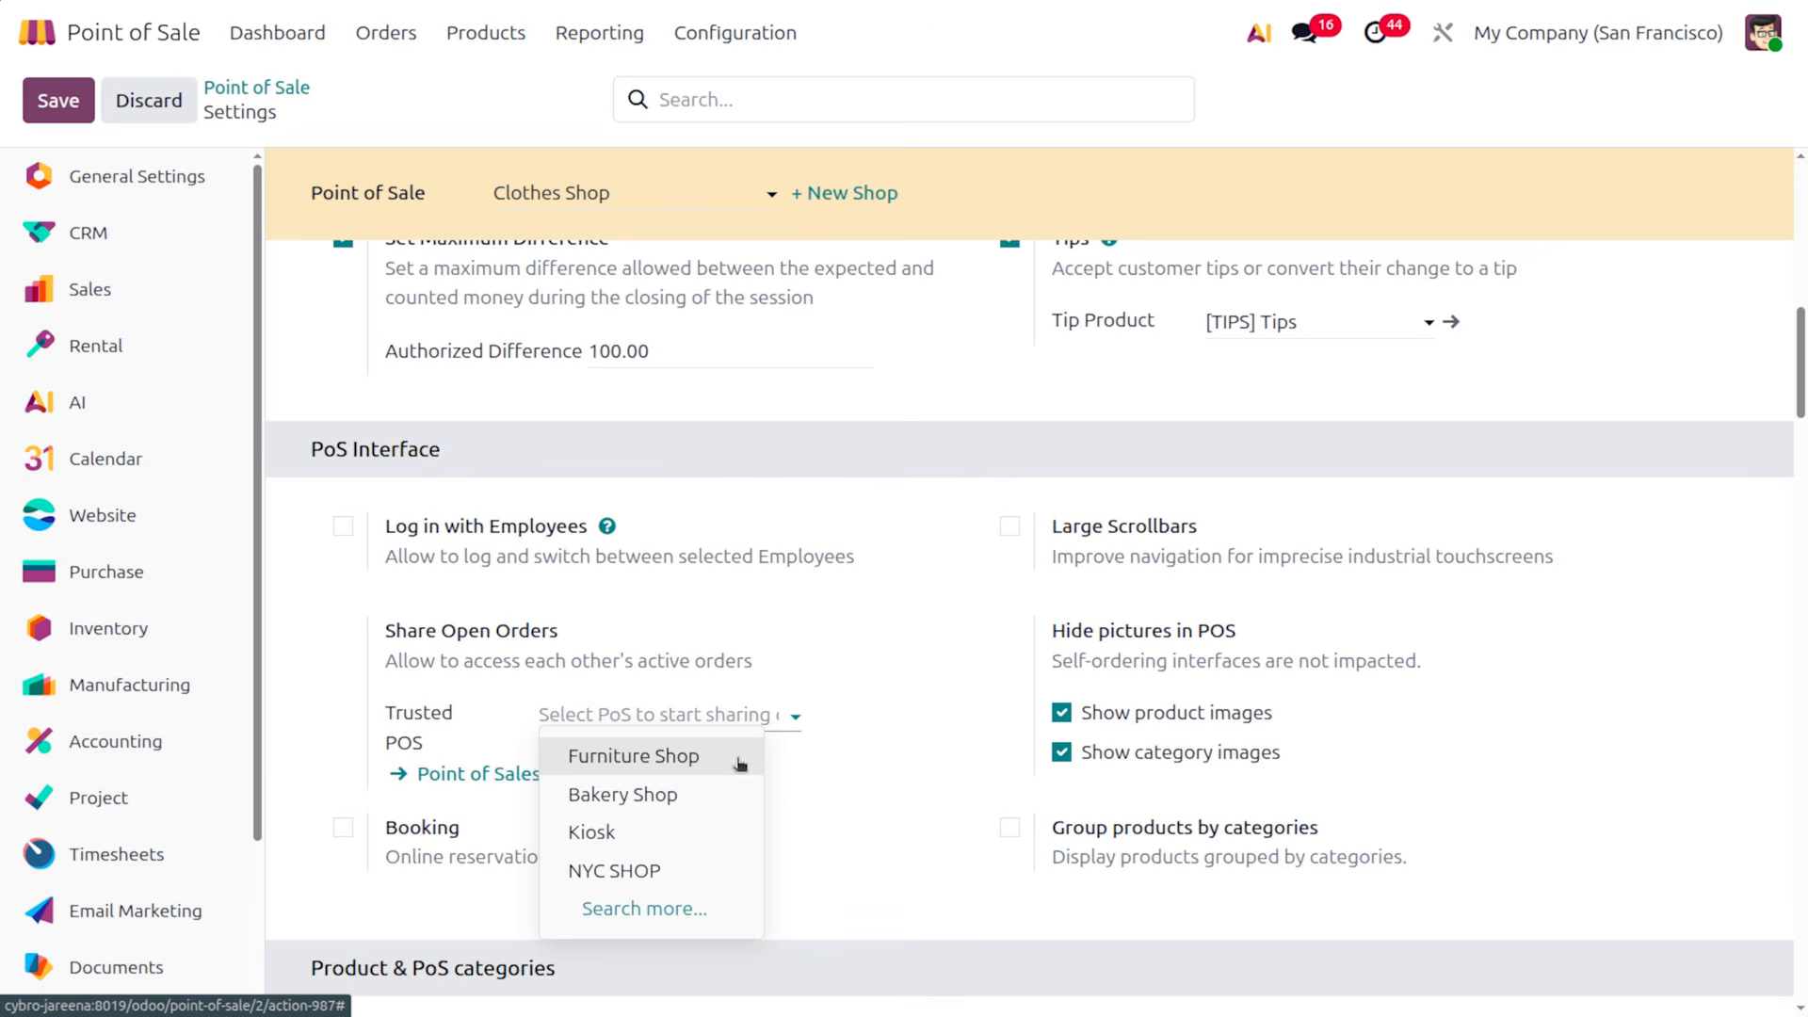
pyautogui.click(812, 829)
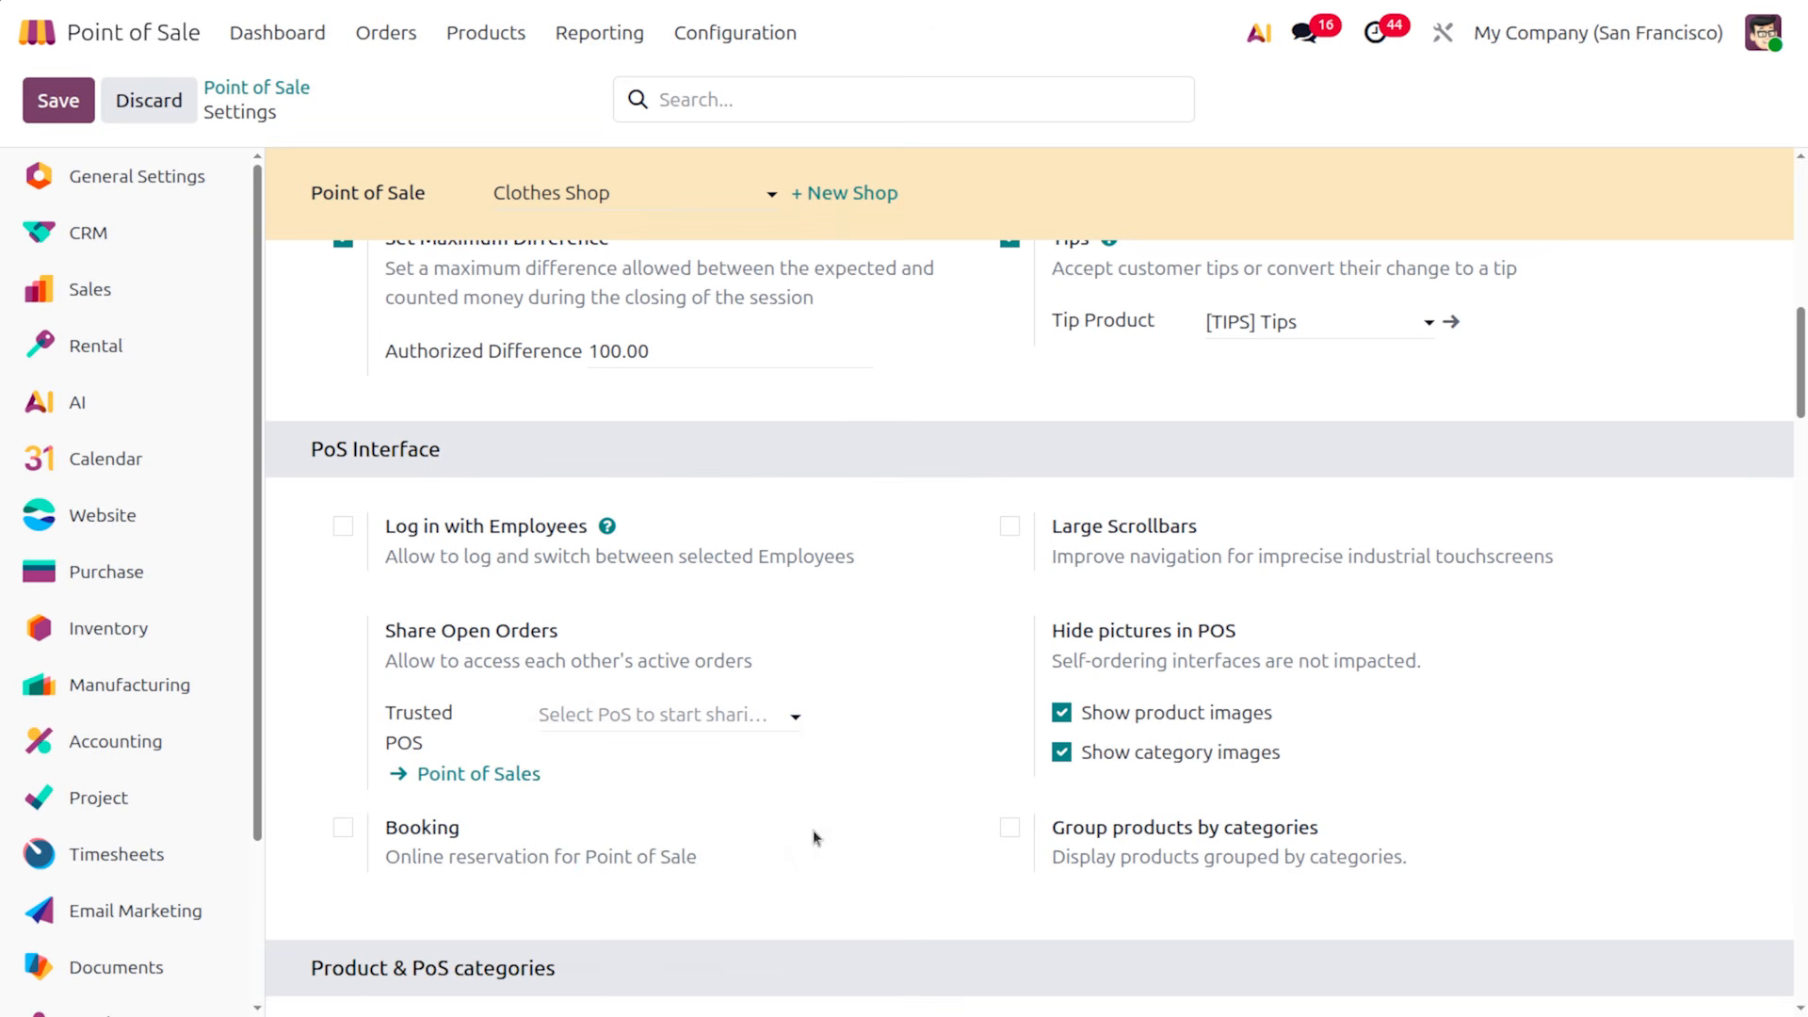
pyautogui.click(344, 829)
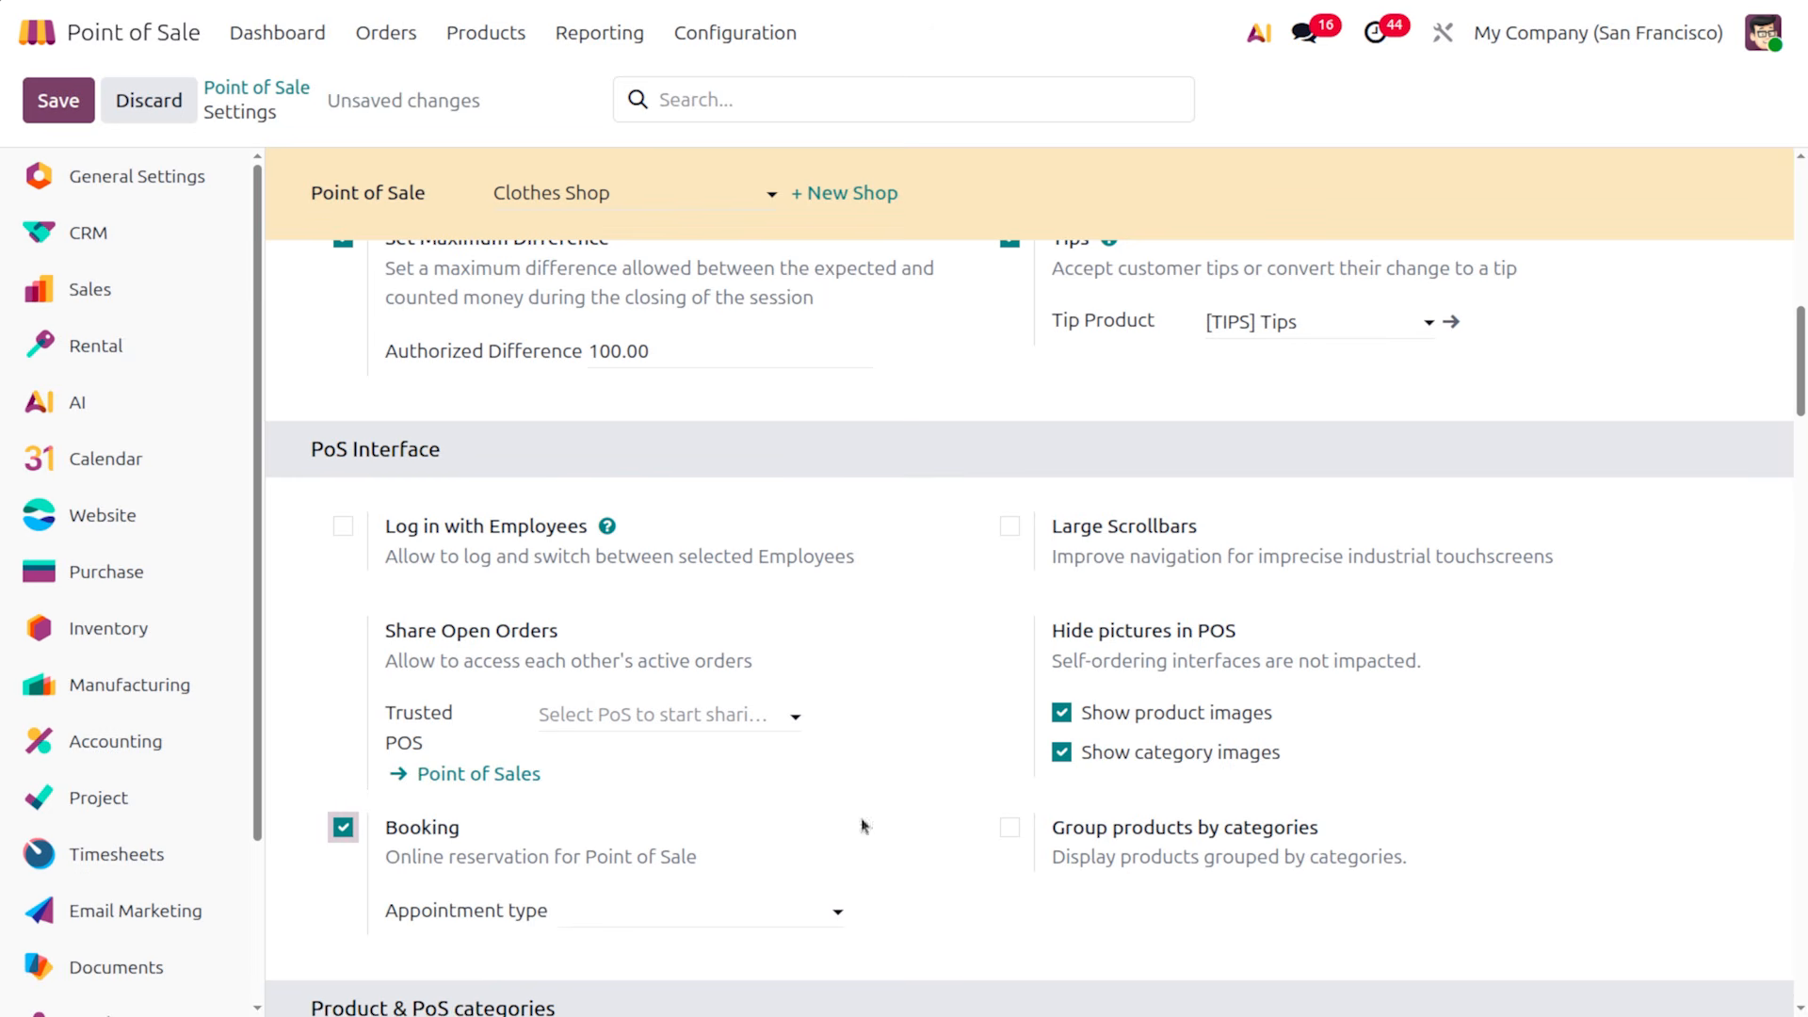
pyautogui.click(652, 918)
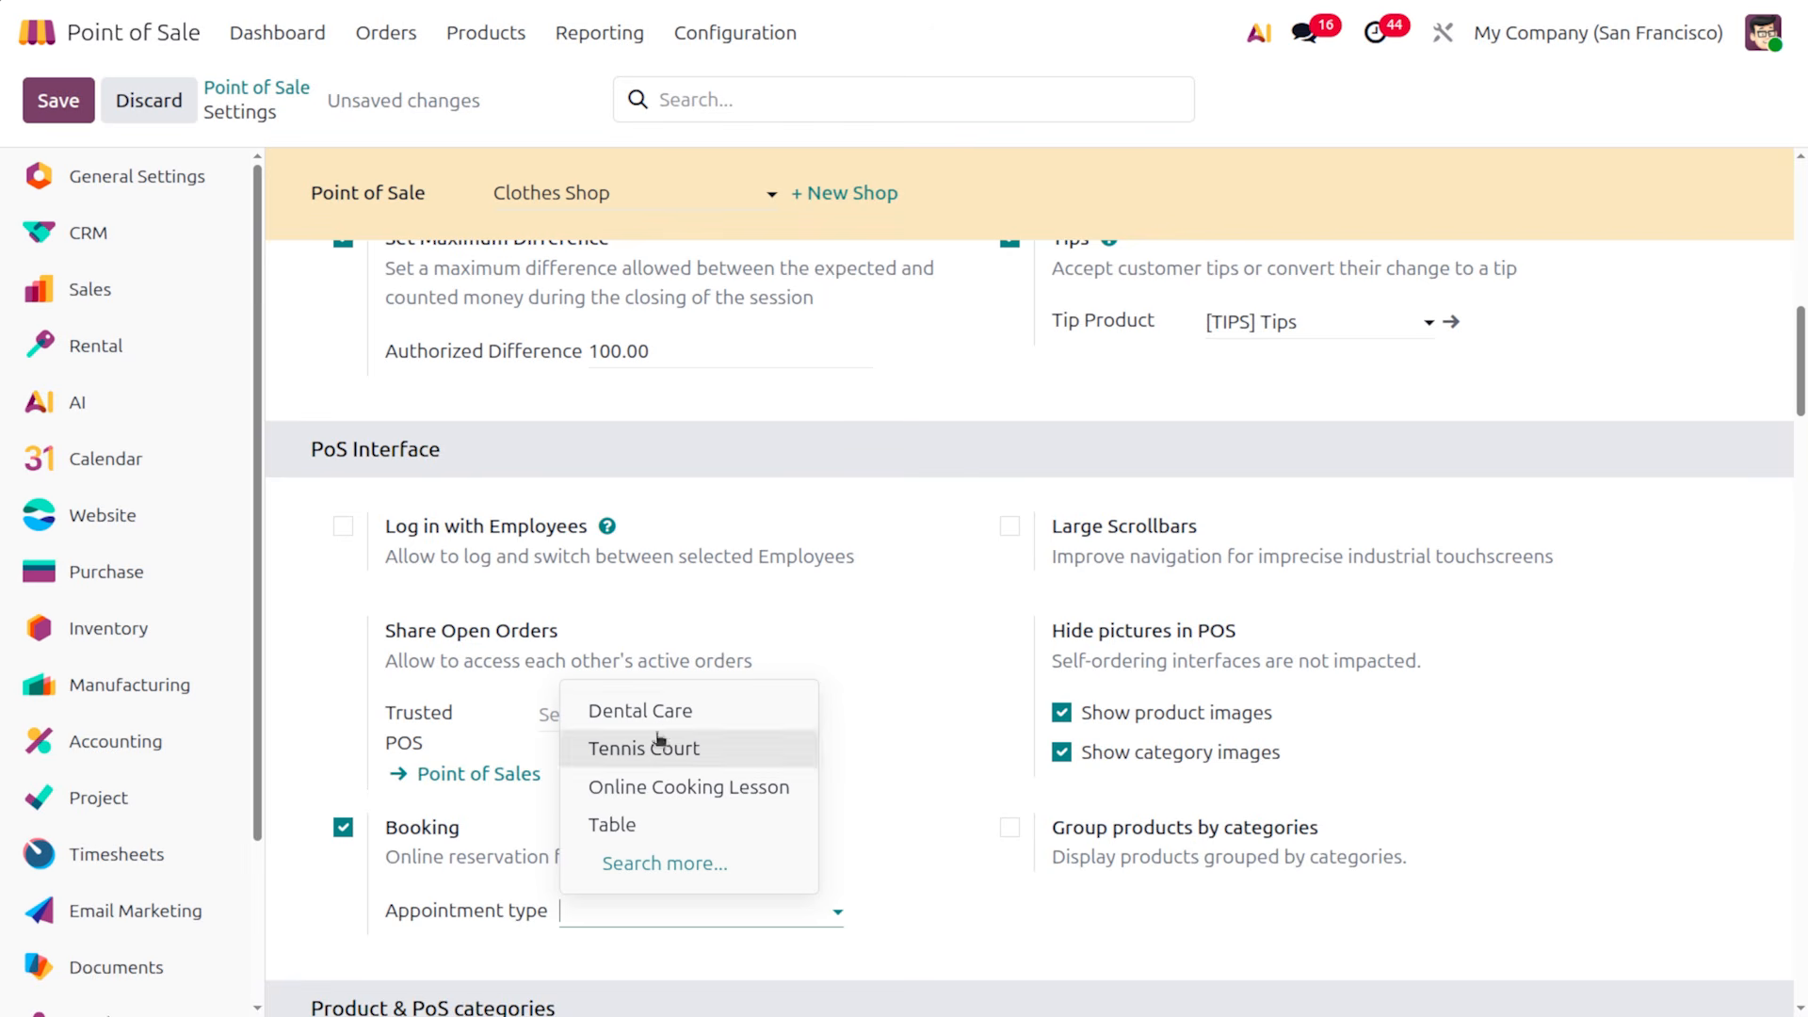
pyautogui.click(1050, 488)
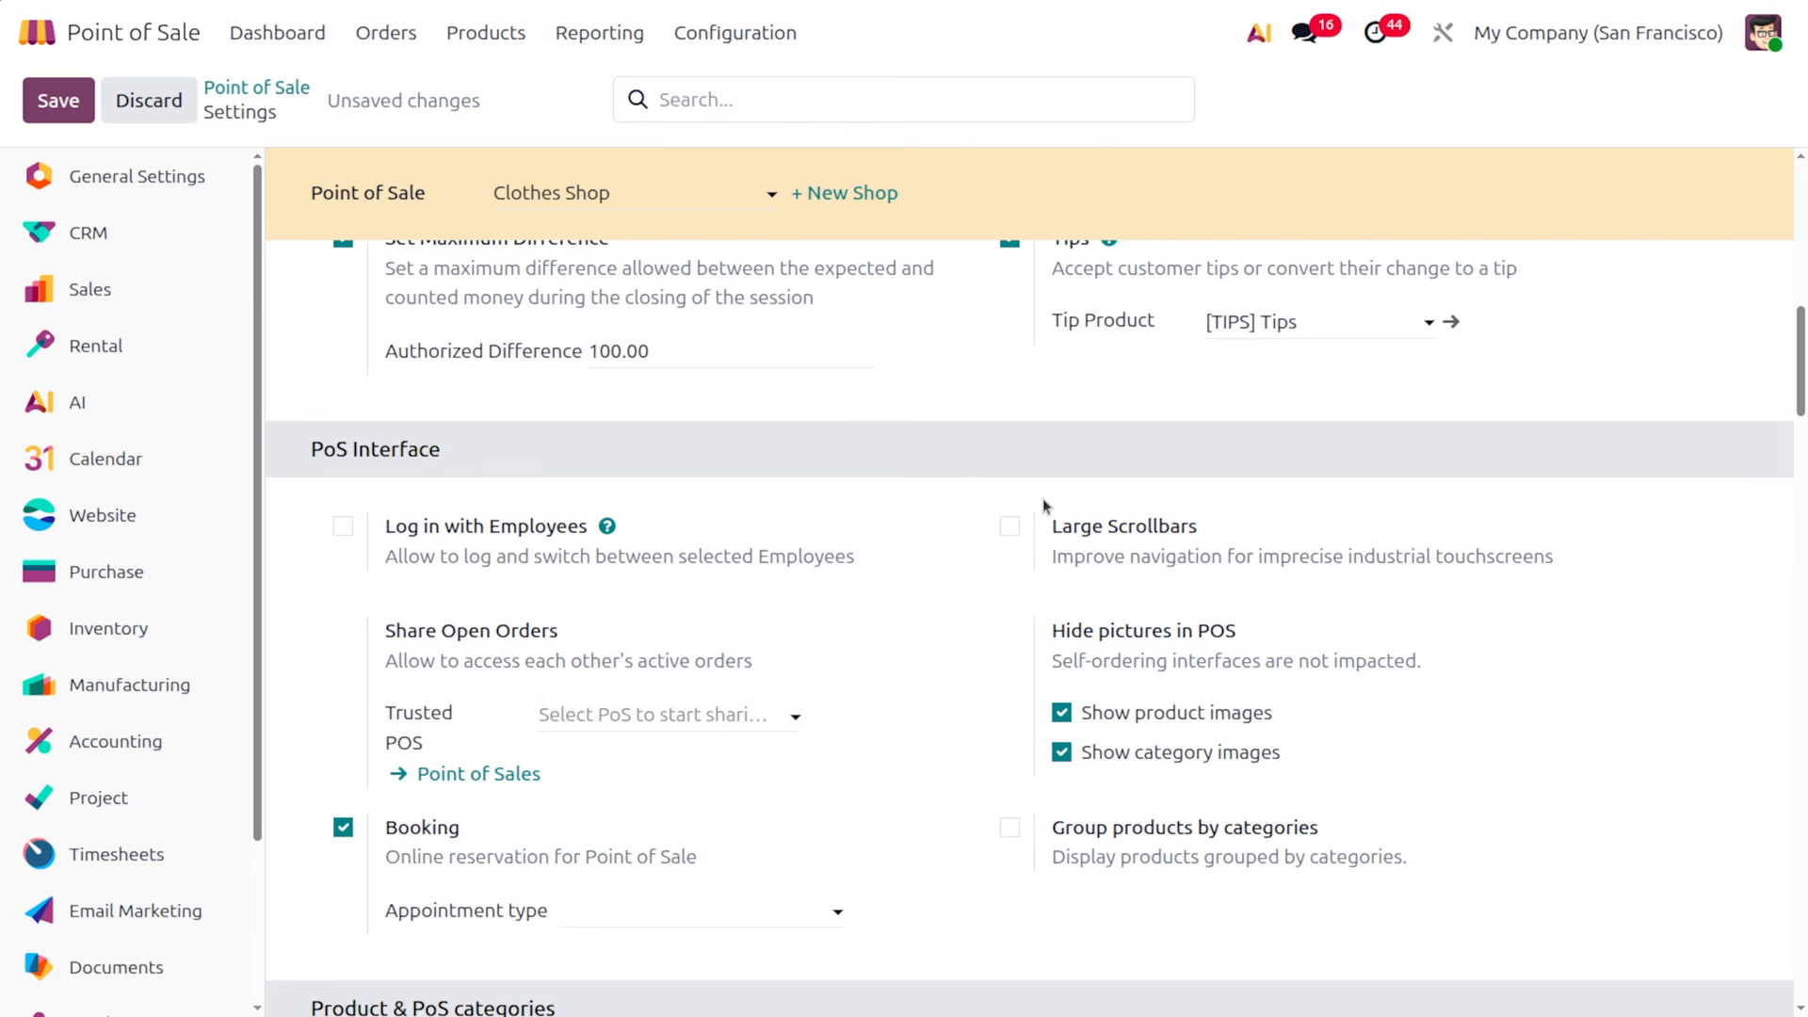
pyautogui.click(1014, 529)
# Enable Group products by categories and Show margins & costs, then save the settings
pyautogui.click(1010, 827)
pyautogui.scroll(-3, 494, 494)
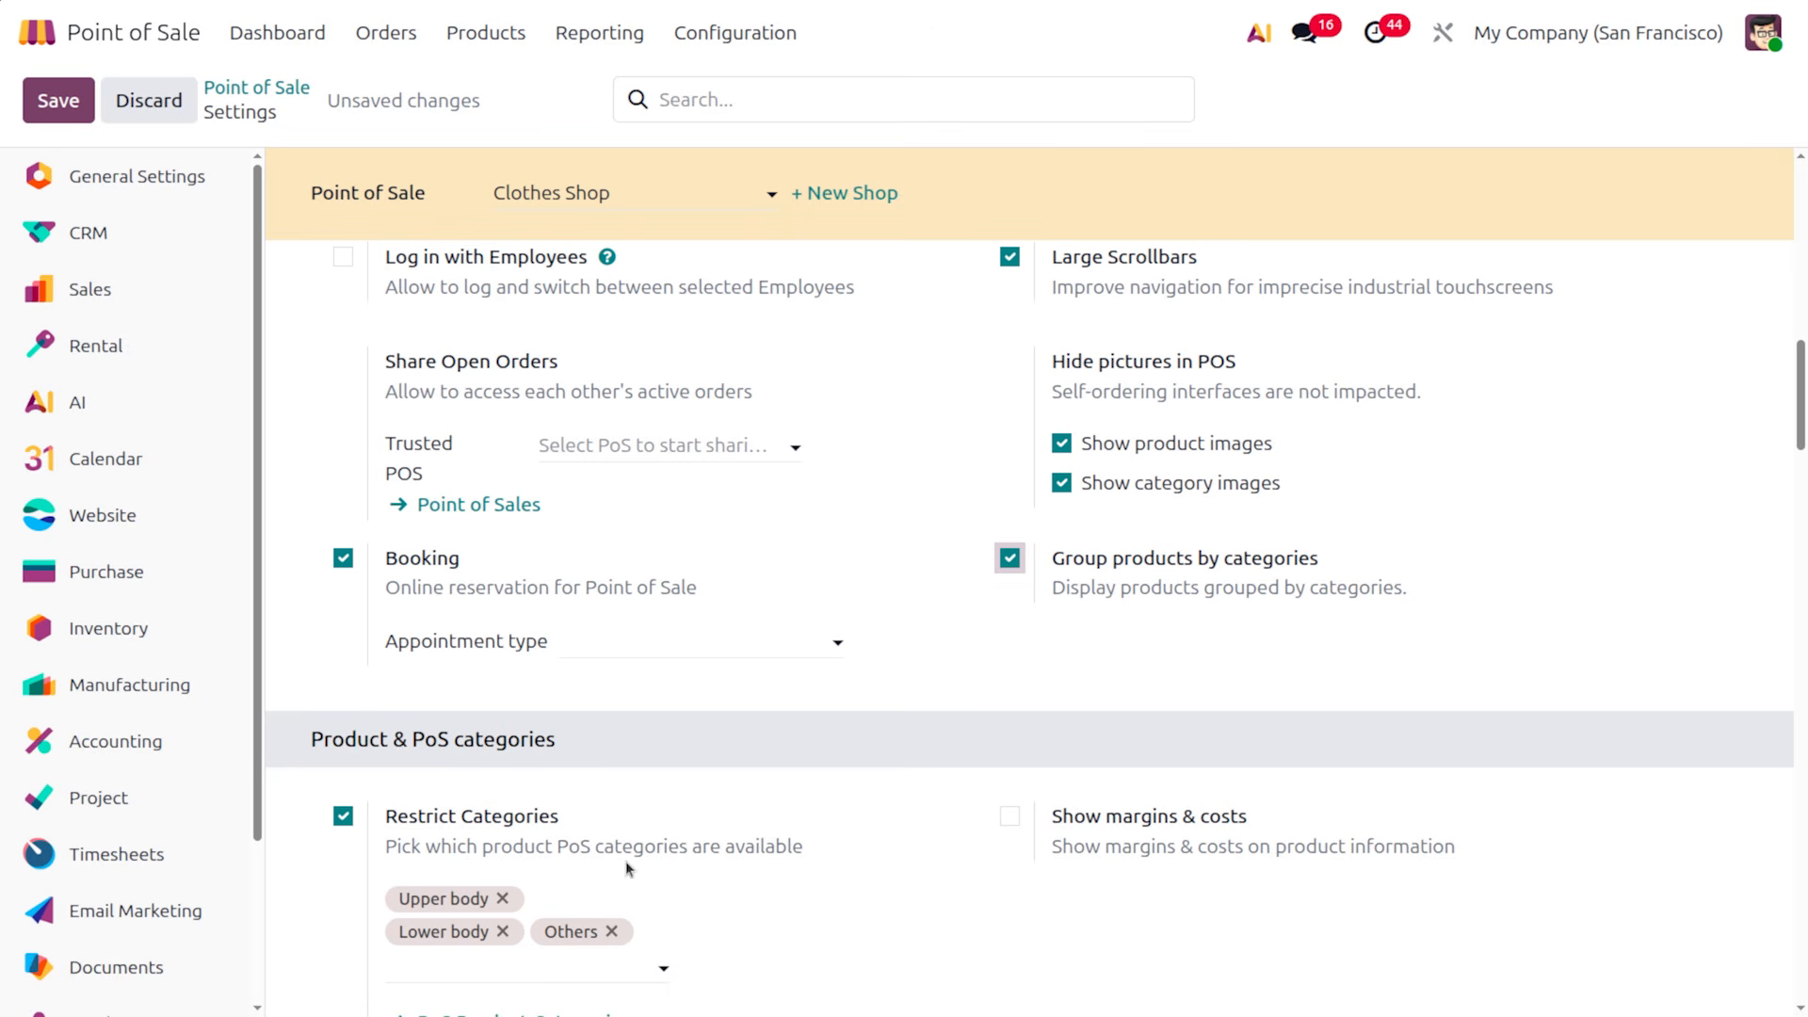
pyautogui.click(1008, 815)
pyautogui.scroll(-3, 1279, 860)
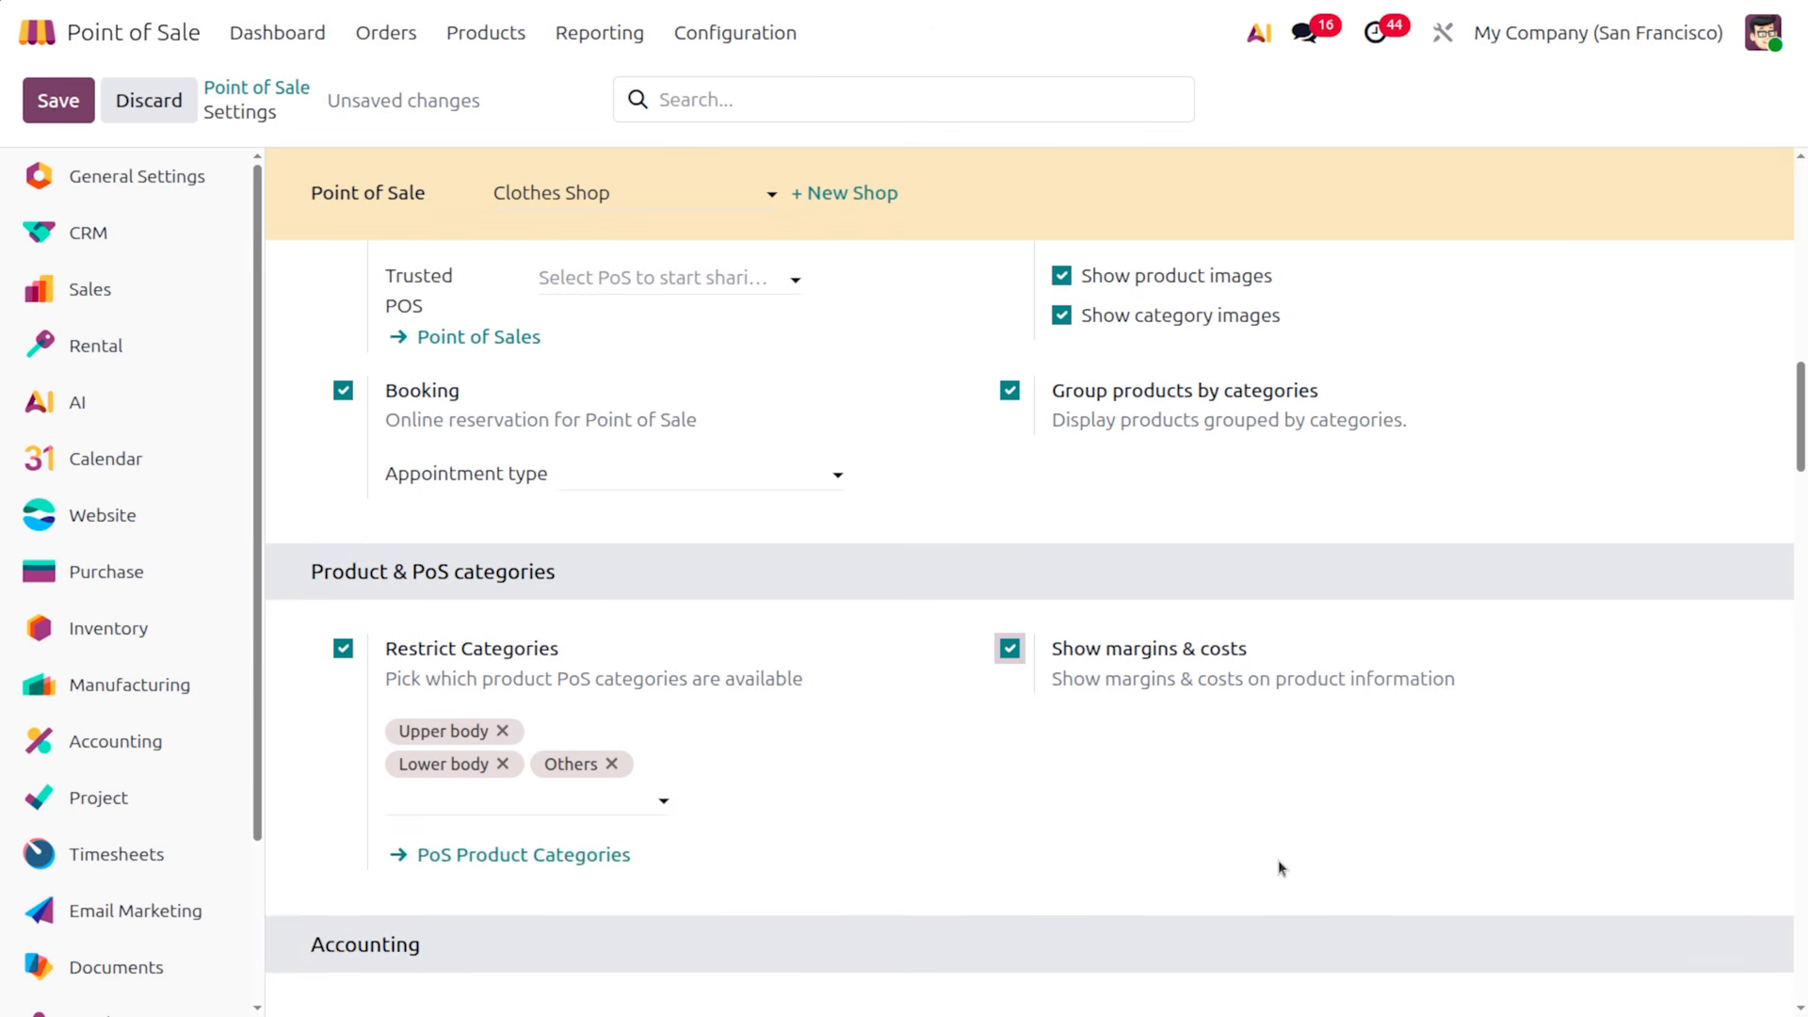
pyautogui.click(60, 100)
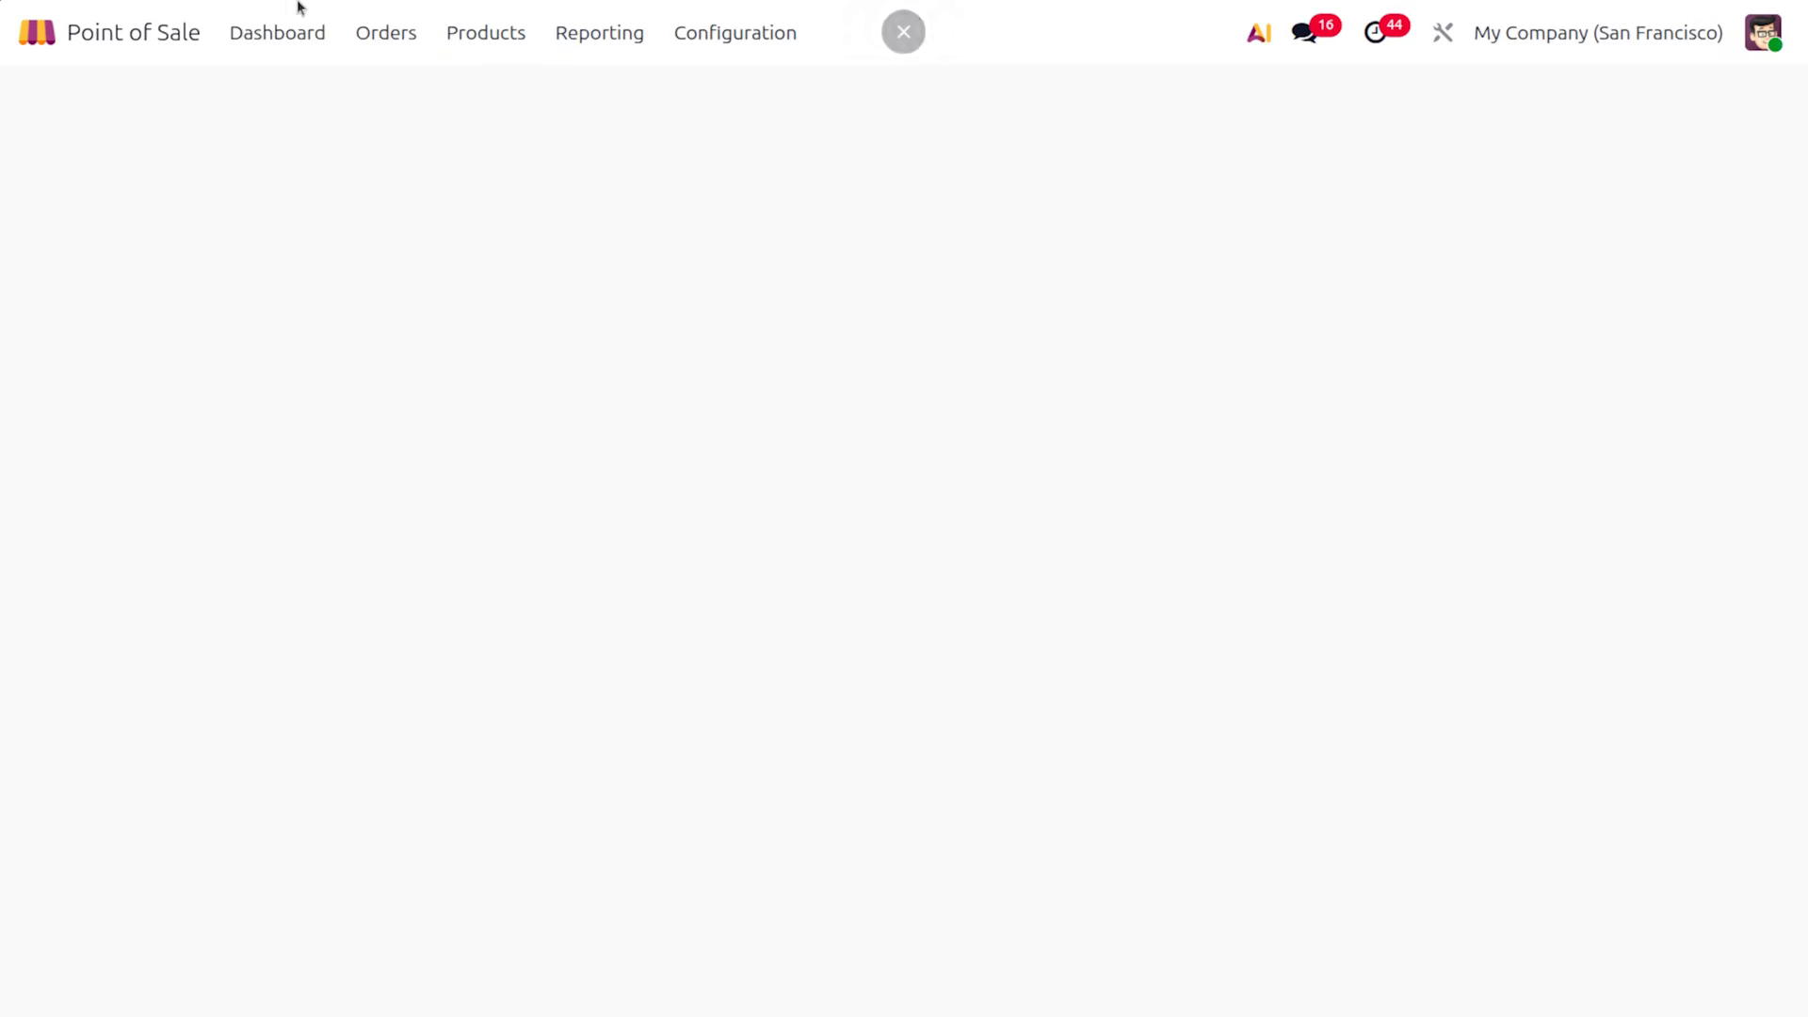
# Open a new Clothes Shop register session with 0.00 opening cash
pyautogui.click(292, 34)
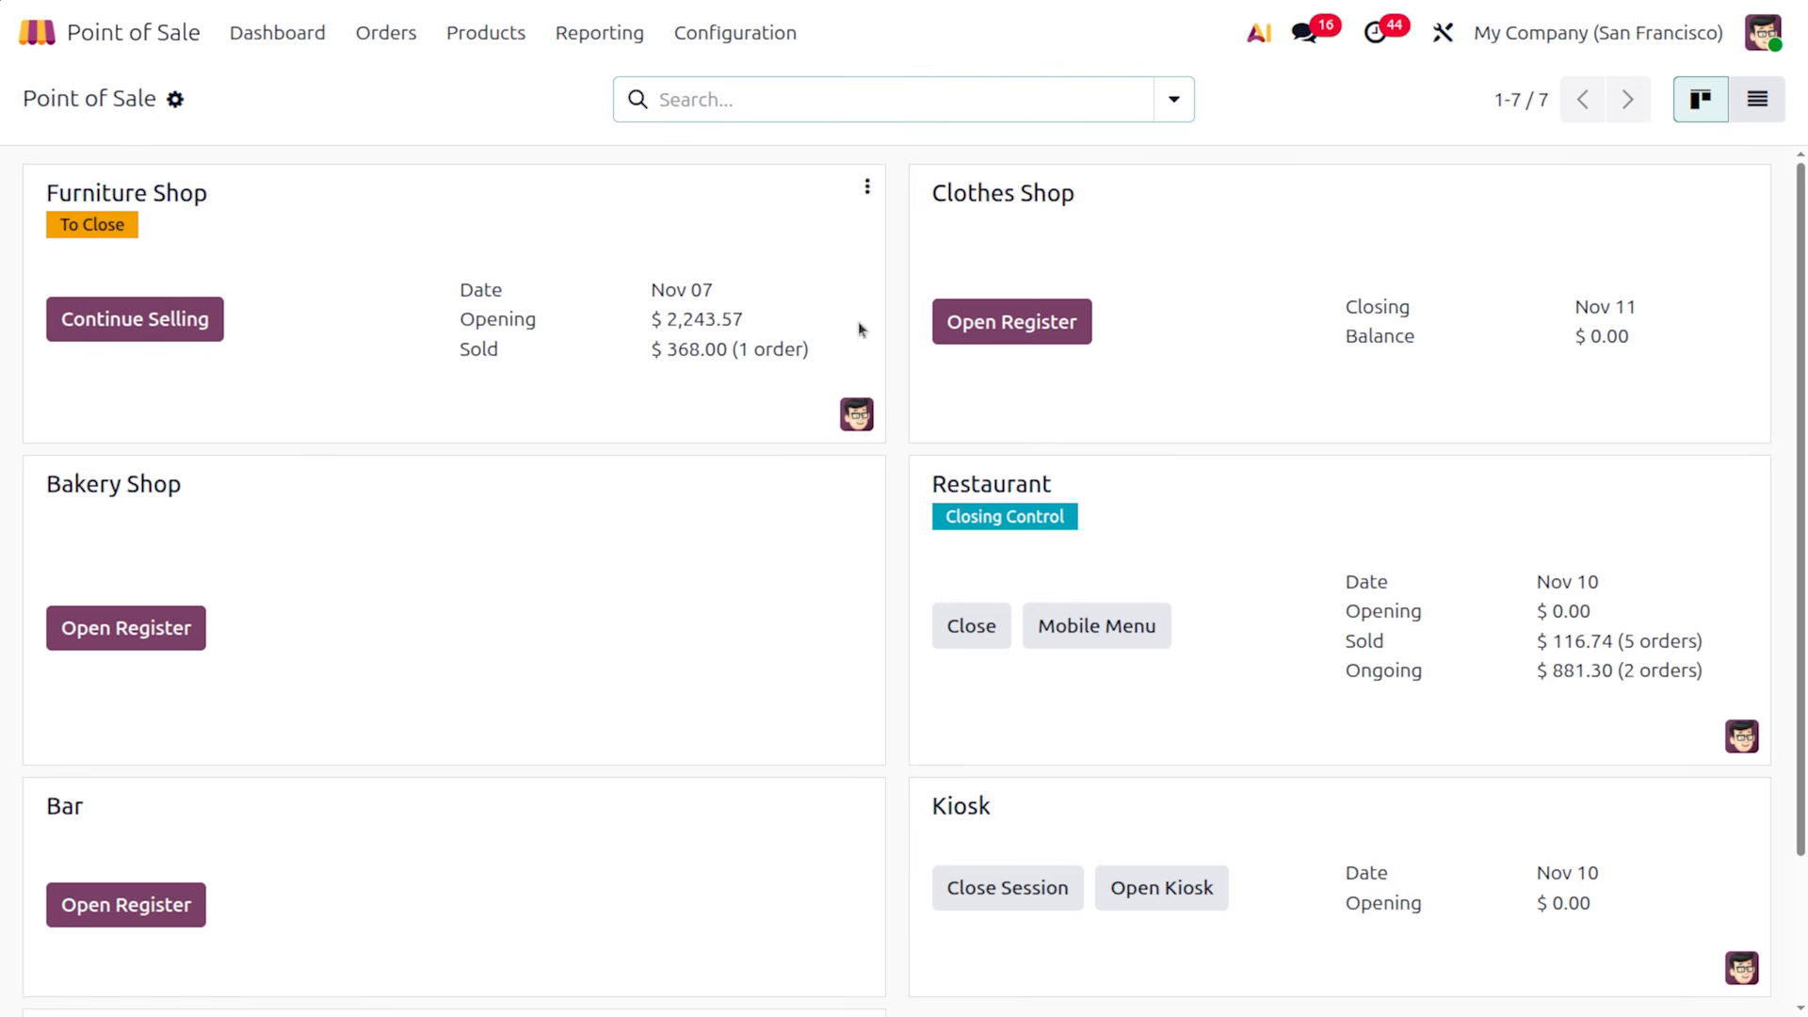
pyautogui.click(1026, 320)
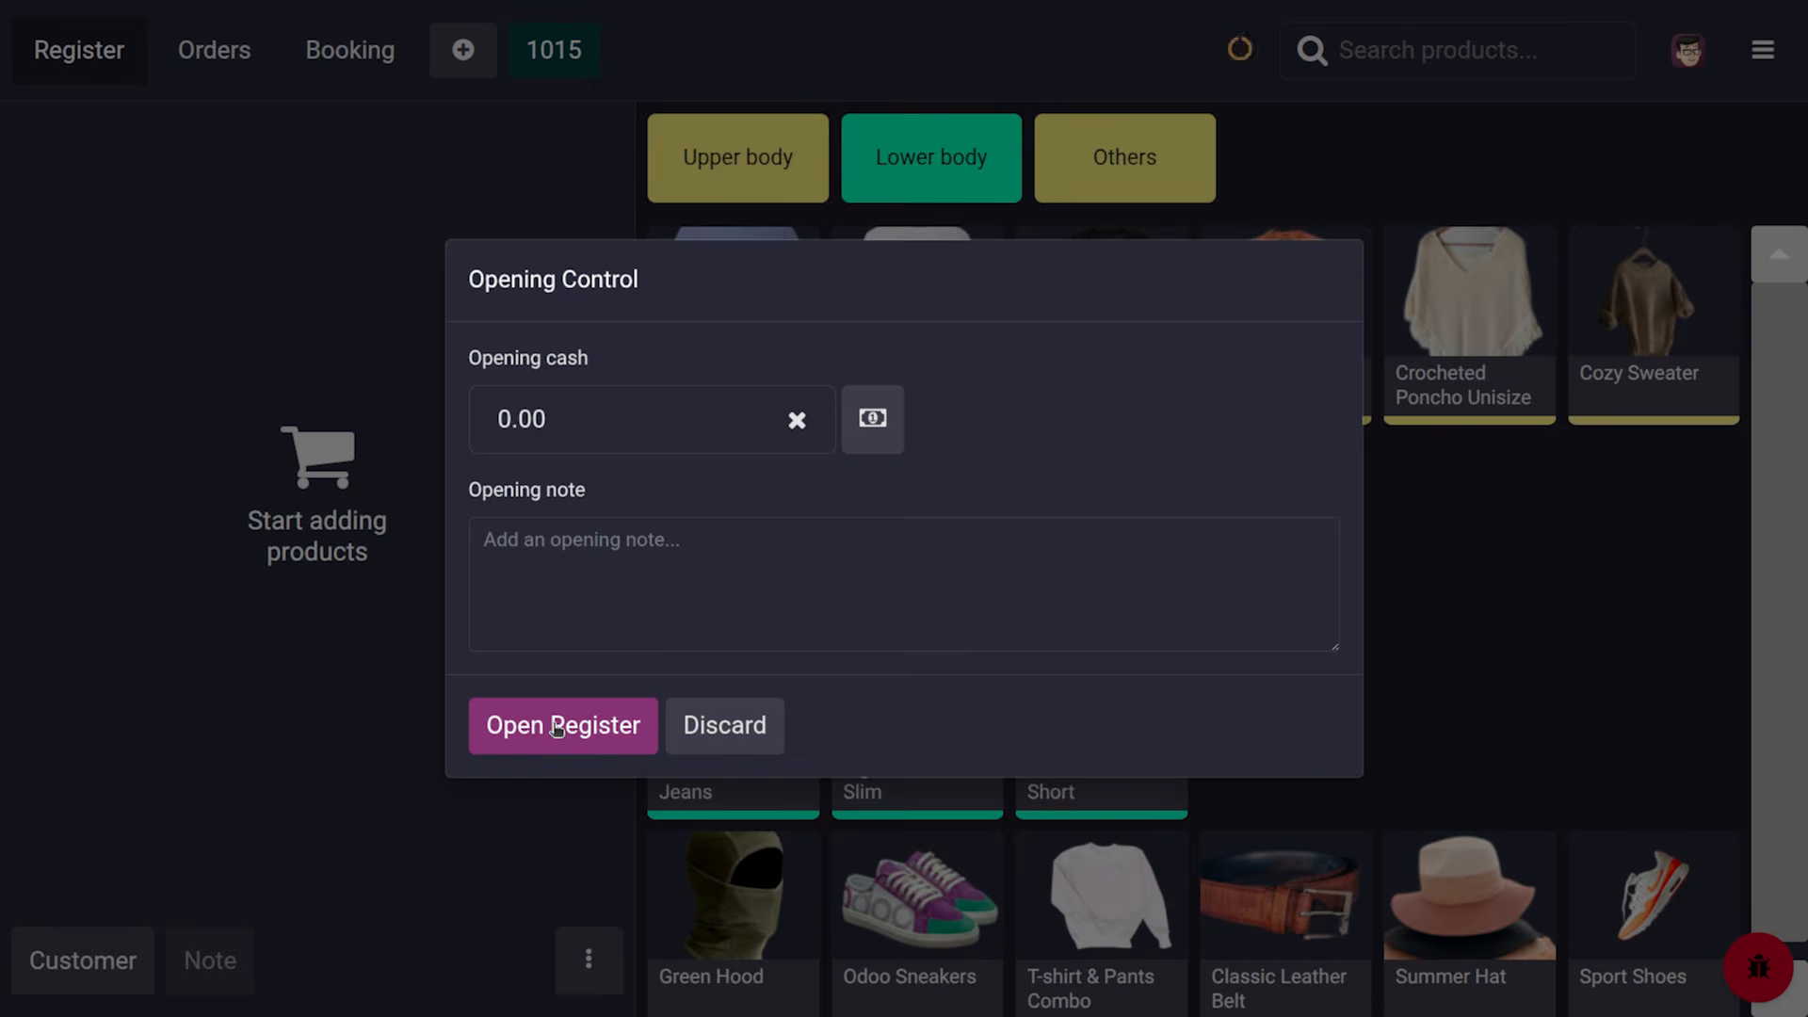
pyautogui.click(549, 729)
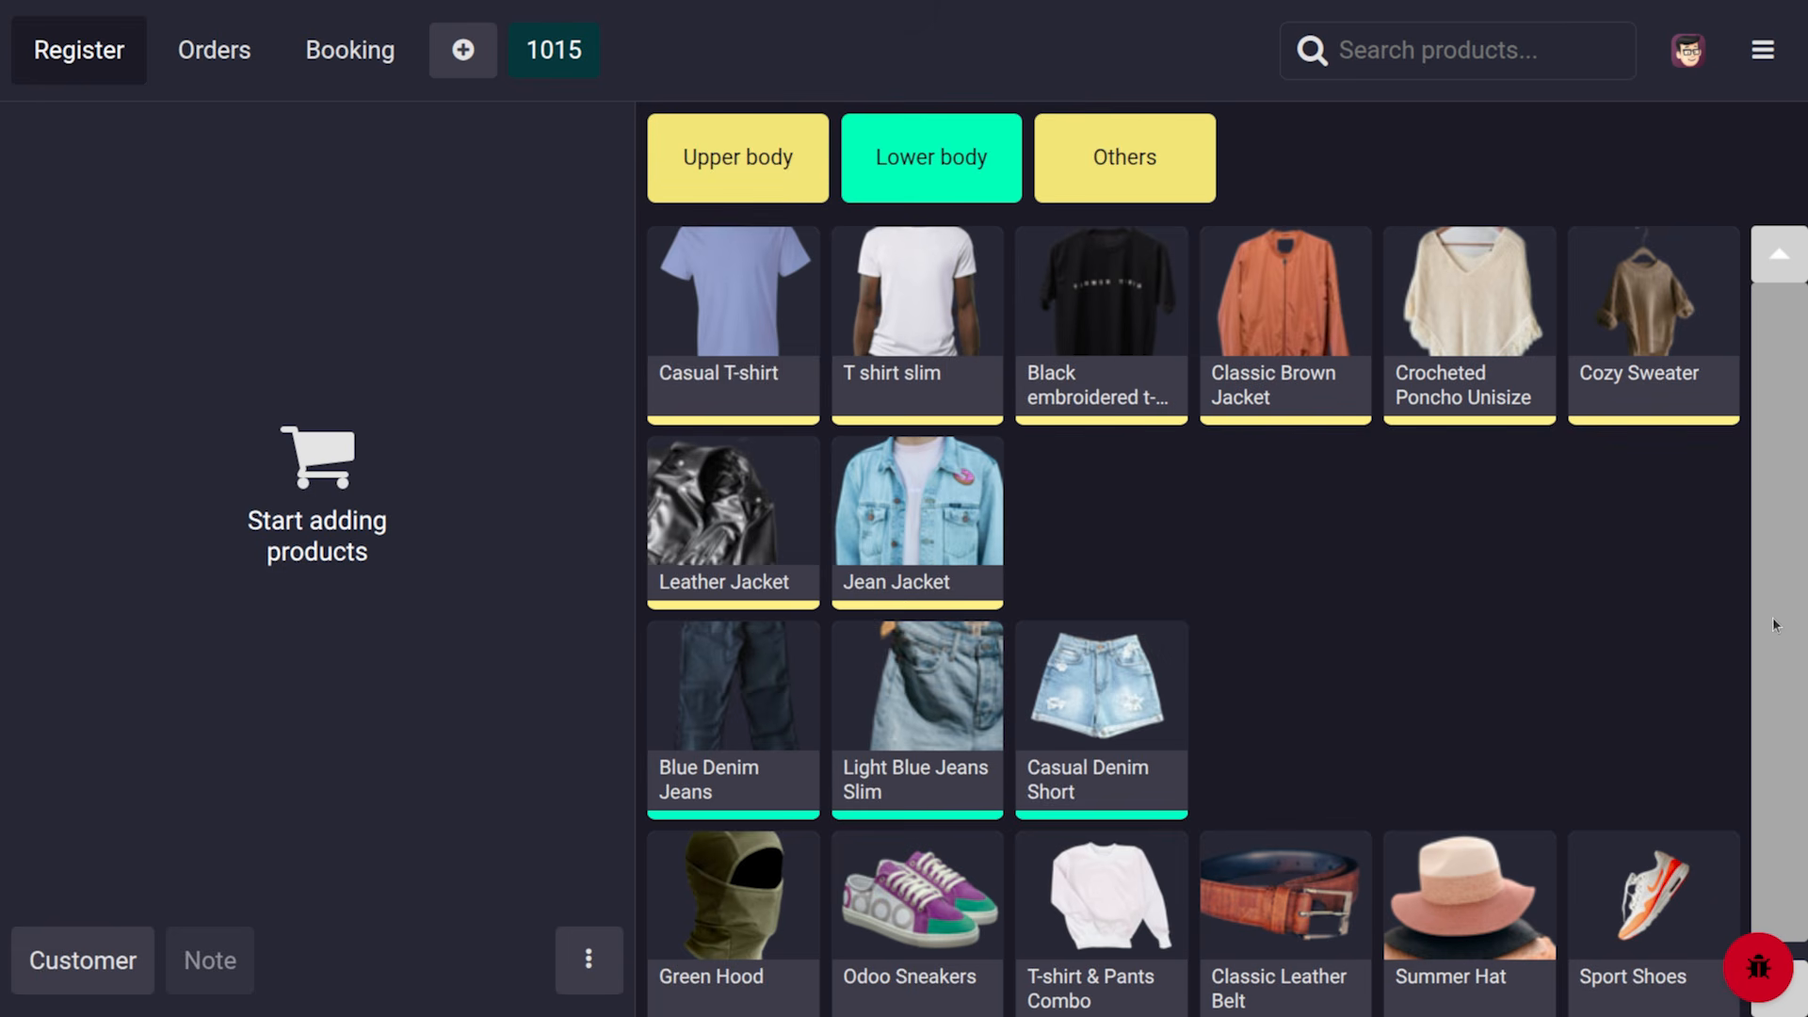
# Add one size S Black embroidered t-shirt to the order, totalling $28.75
pyautogui.scroll(-1, 1774, 624)
pyautogui.scroll(1, 1774, 624)
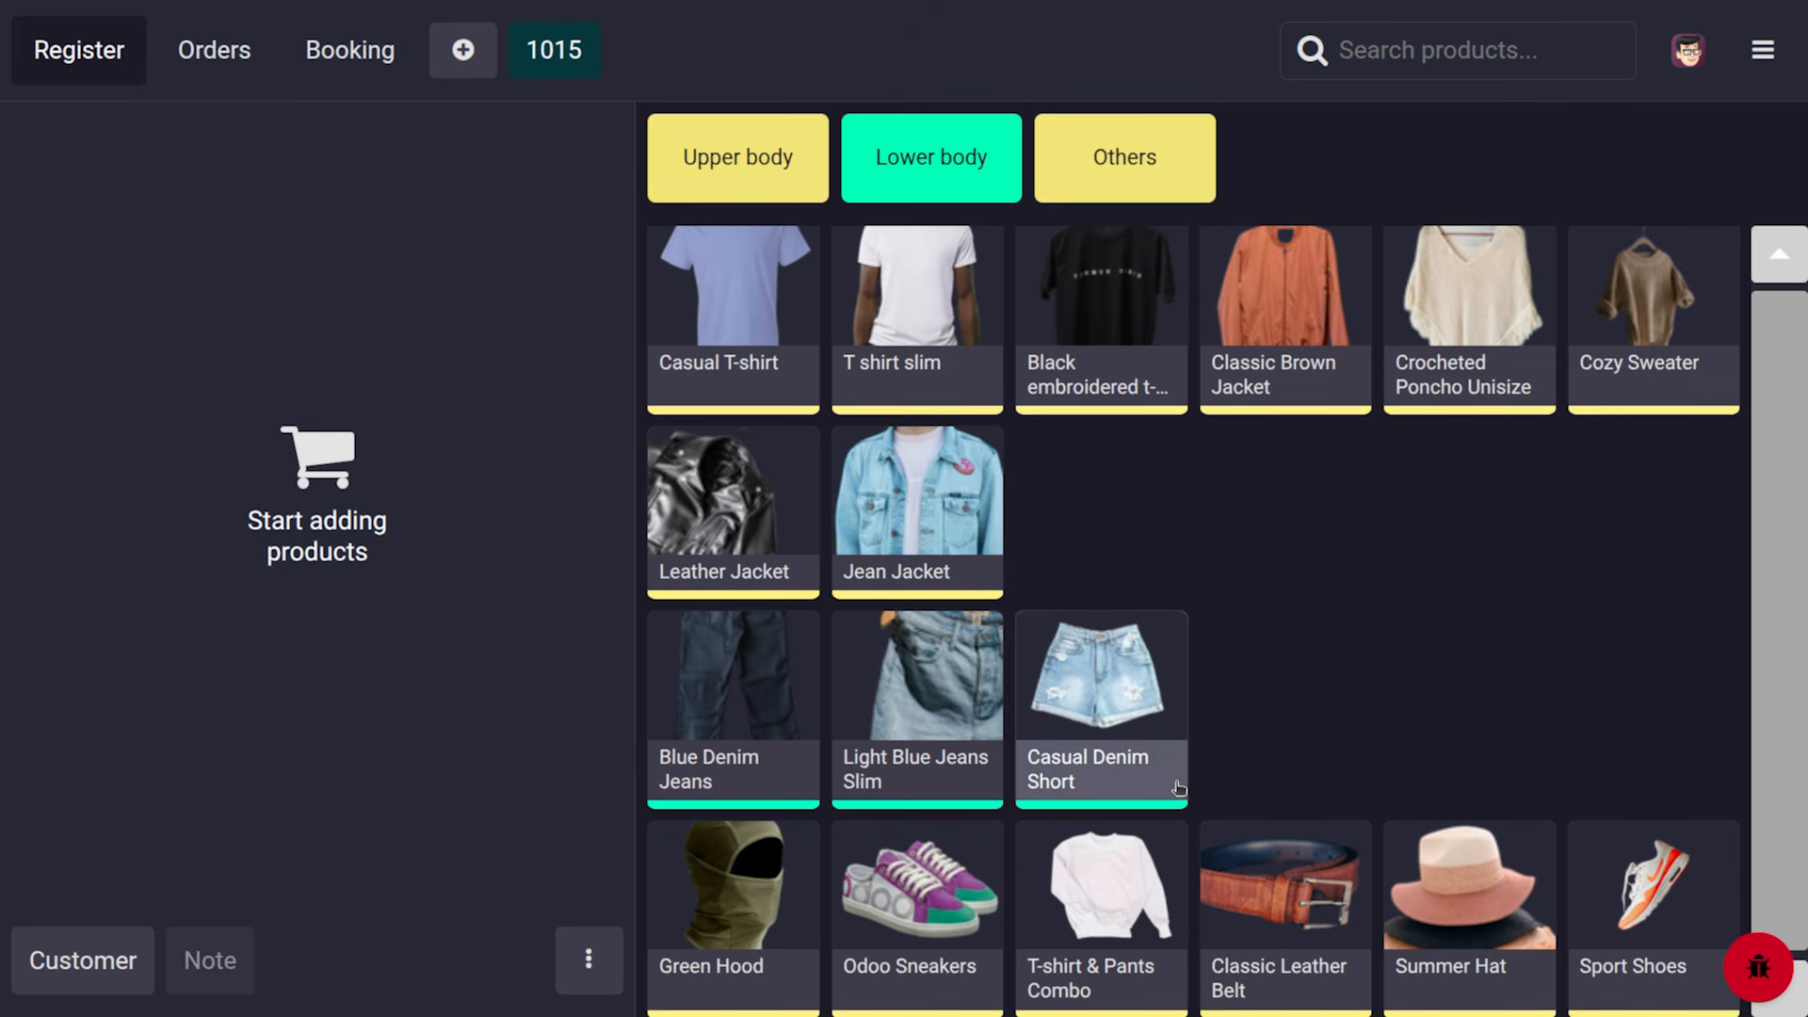
pyautogui.scroll(1, 1178, 787)
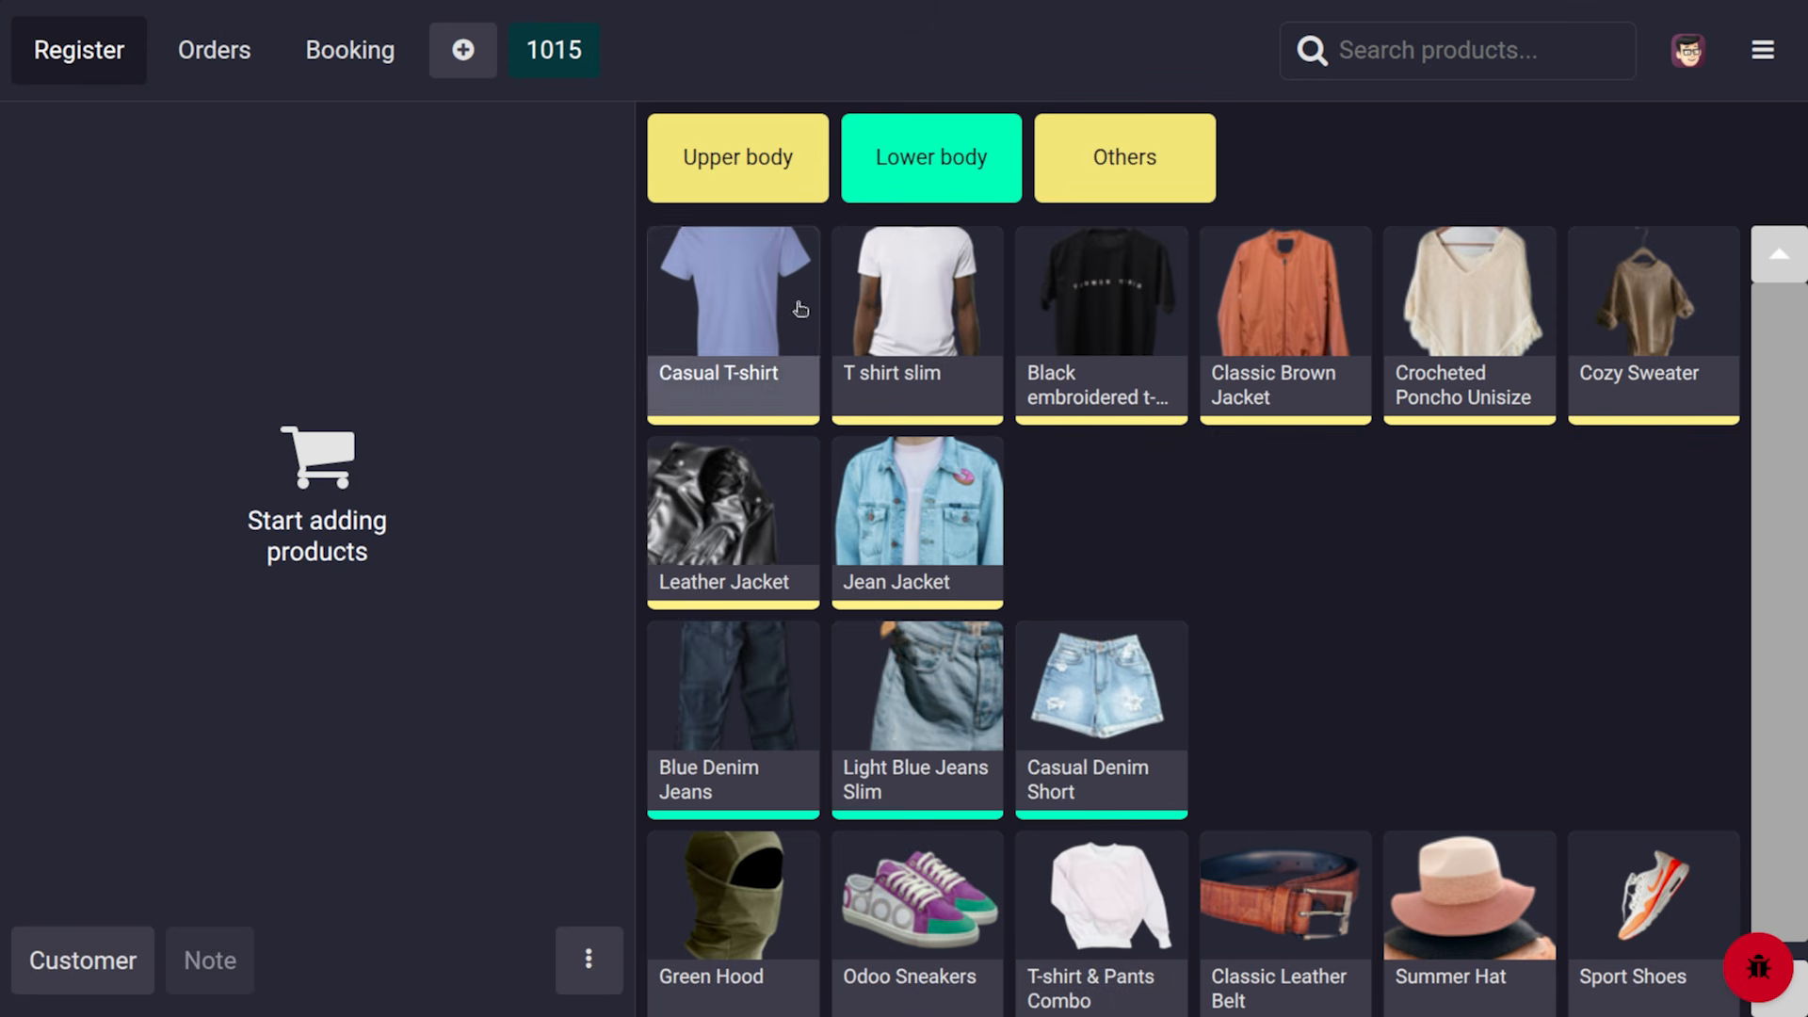
pyautogui.click(1111, 330)
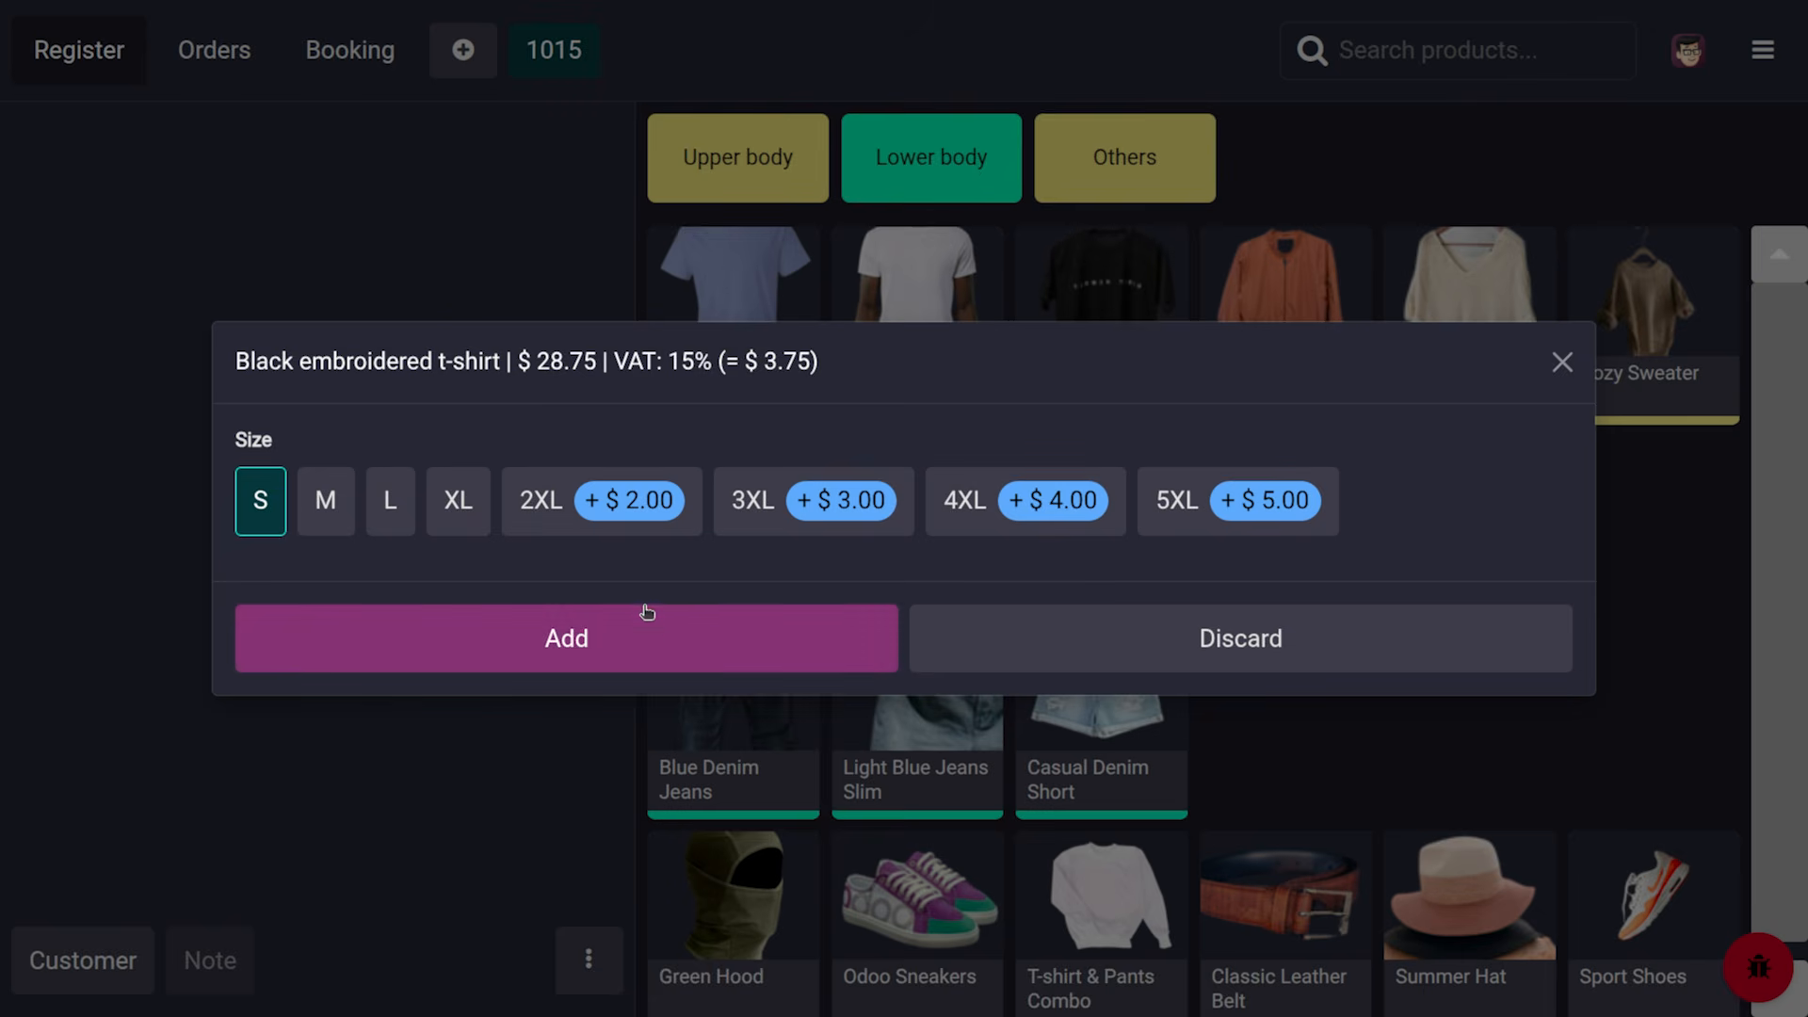
pyautogui.click(665, 631)
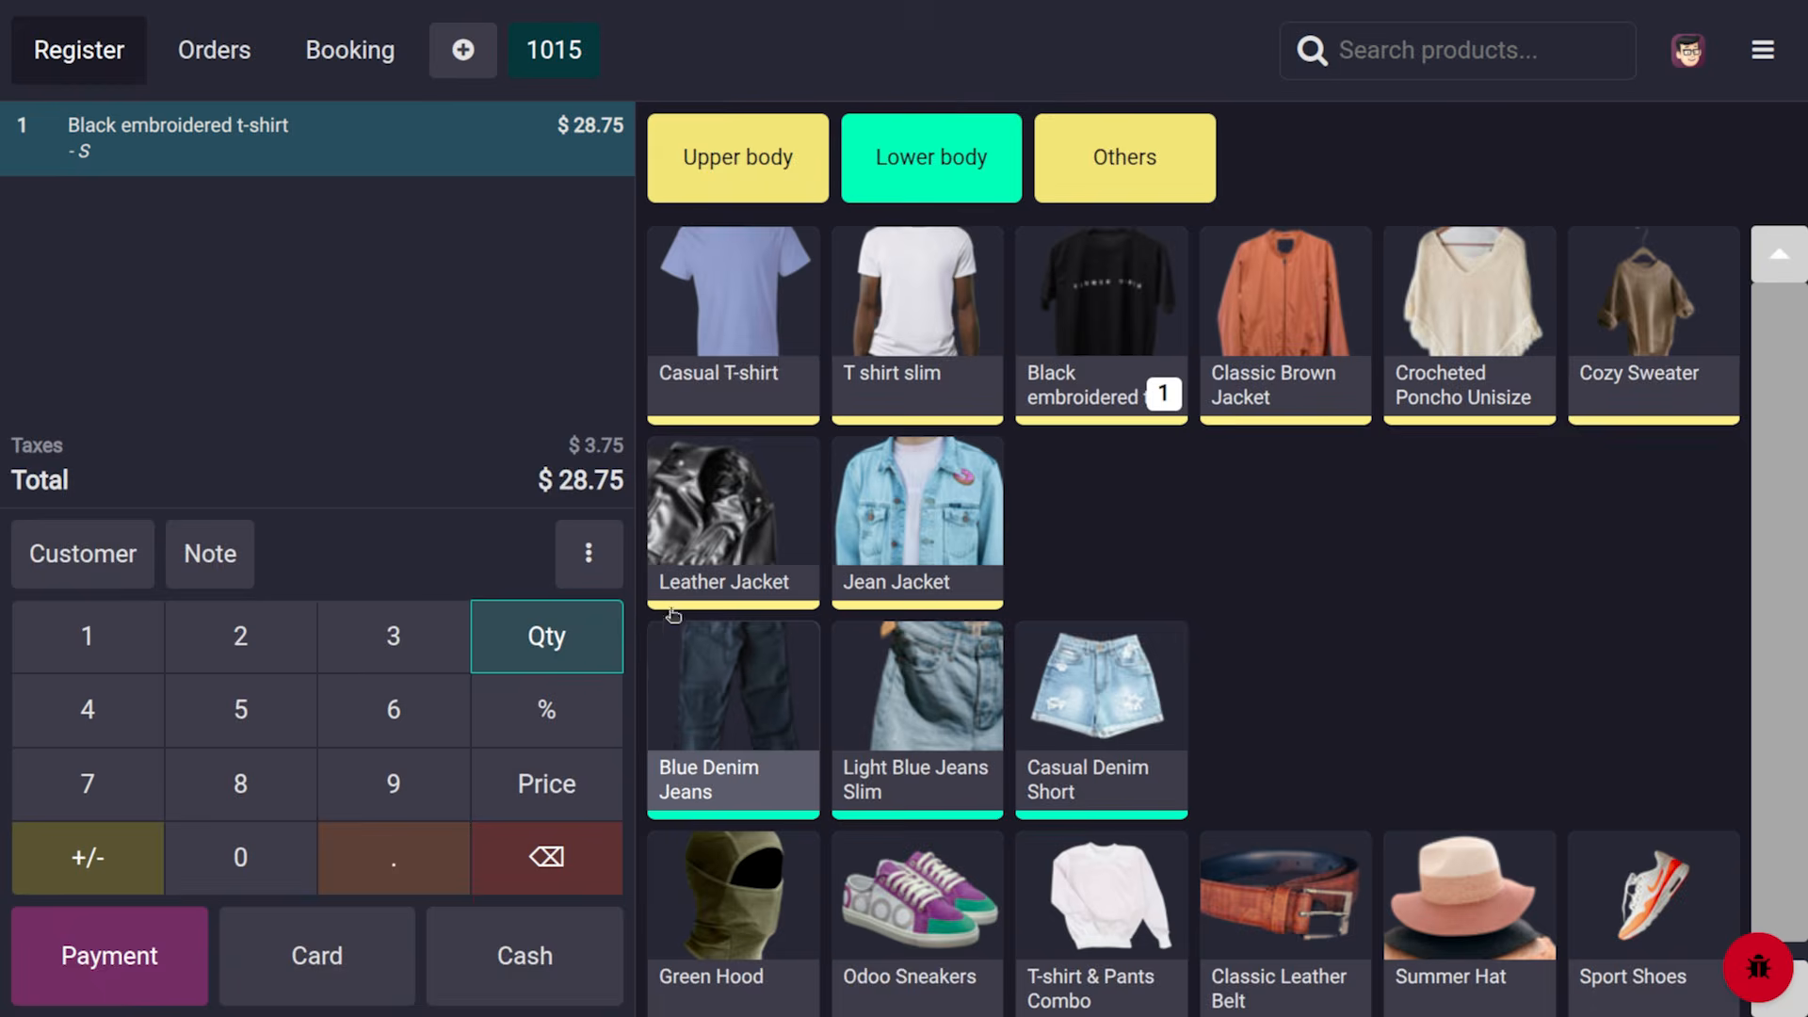
# View the Black embroidered t-shirt's product details, then close them
pyautogui.click(1140, 291)
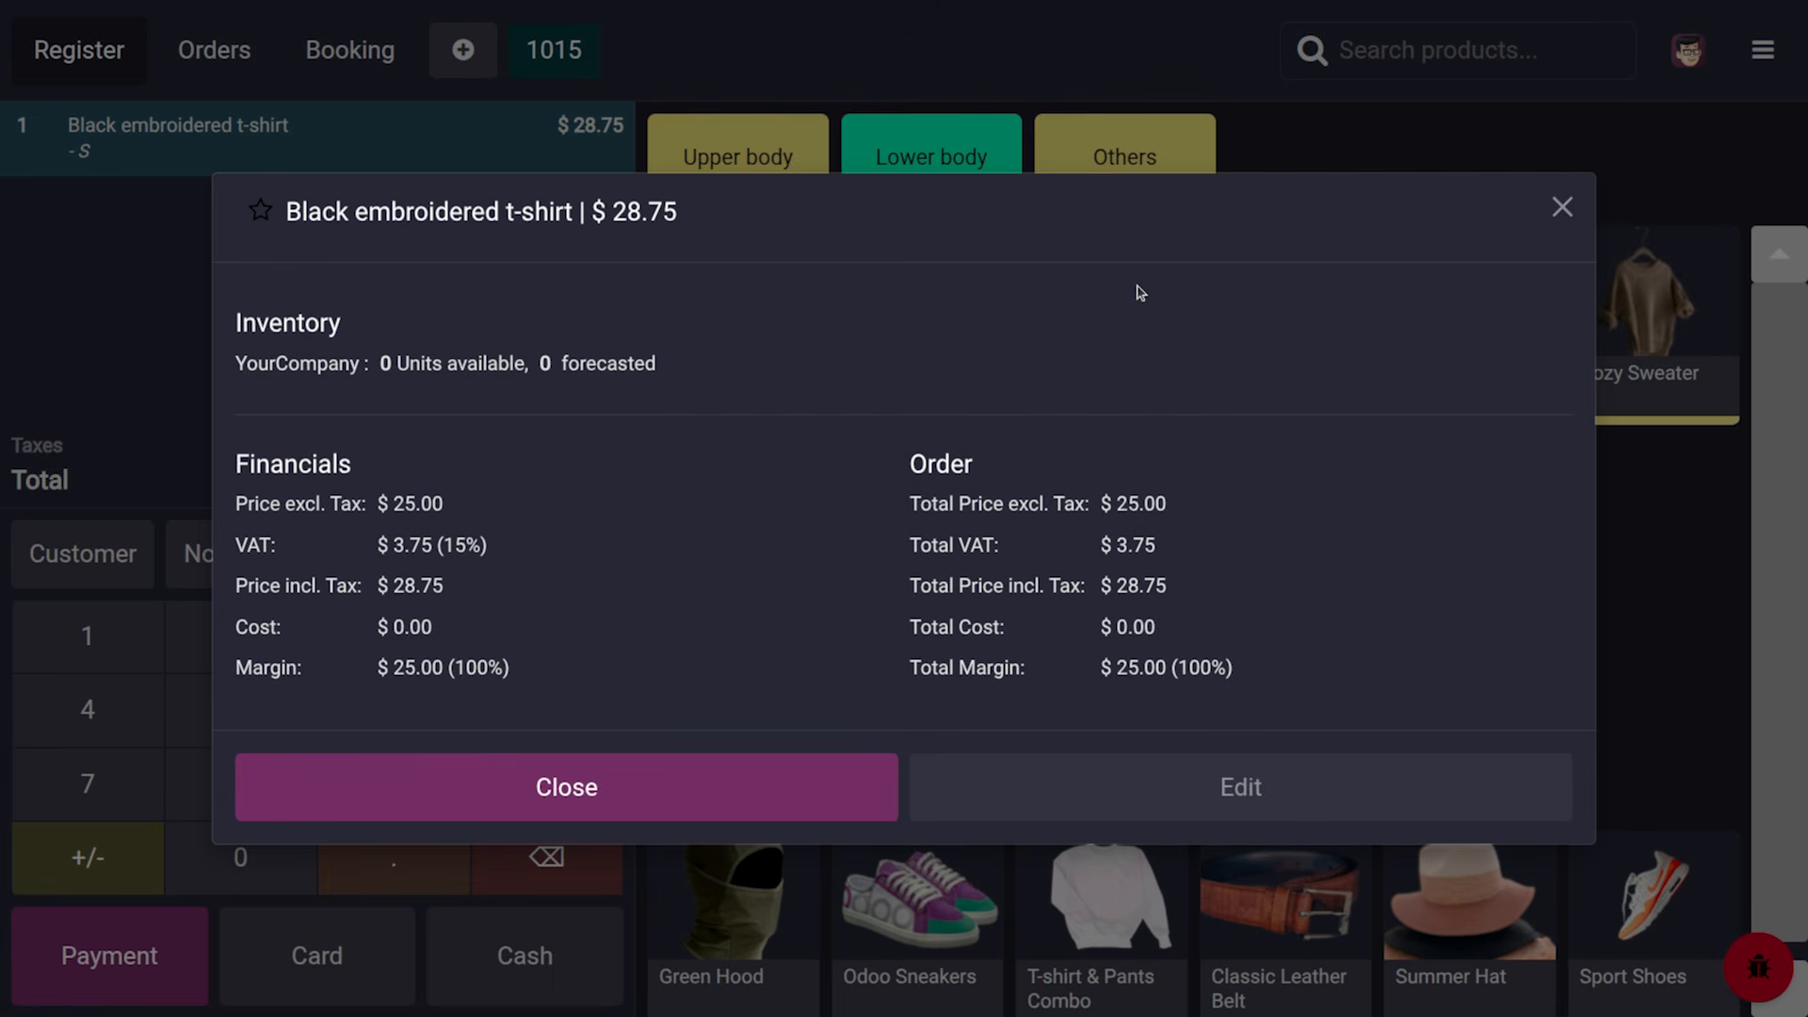
pyautogui.rightClick(1140, 293)
pyautogui.click(980, 324)
pyautogui.click(675, 805)
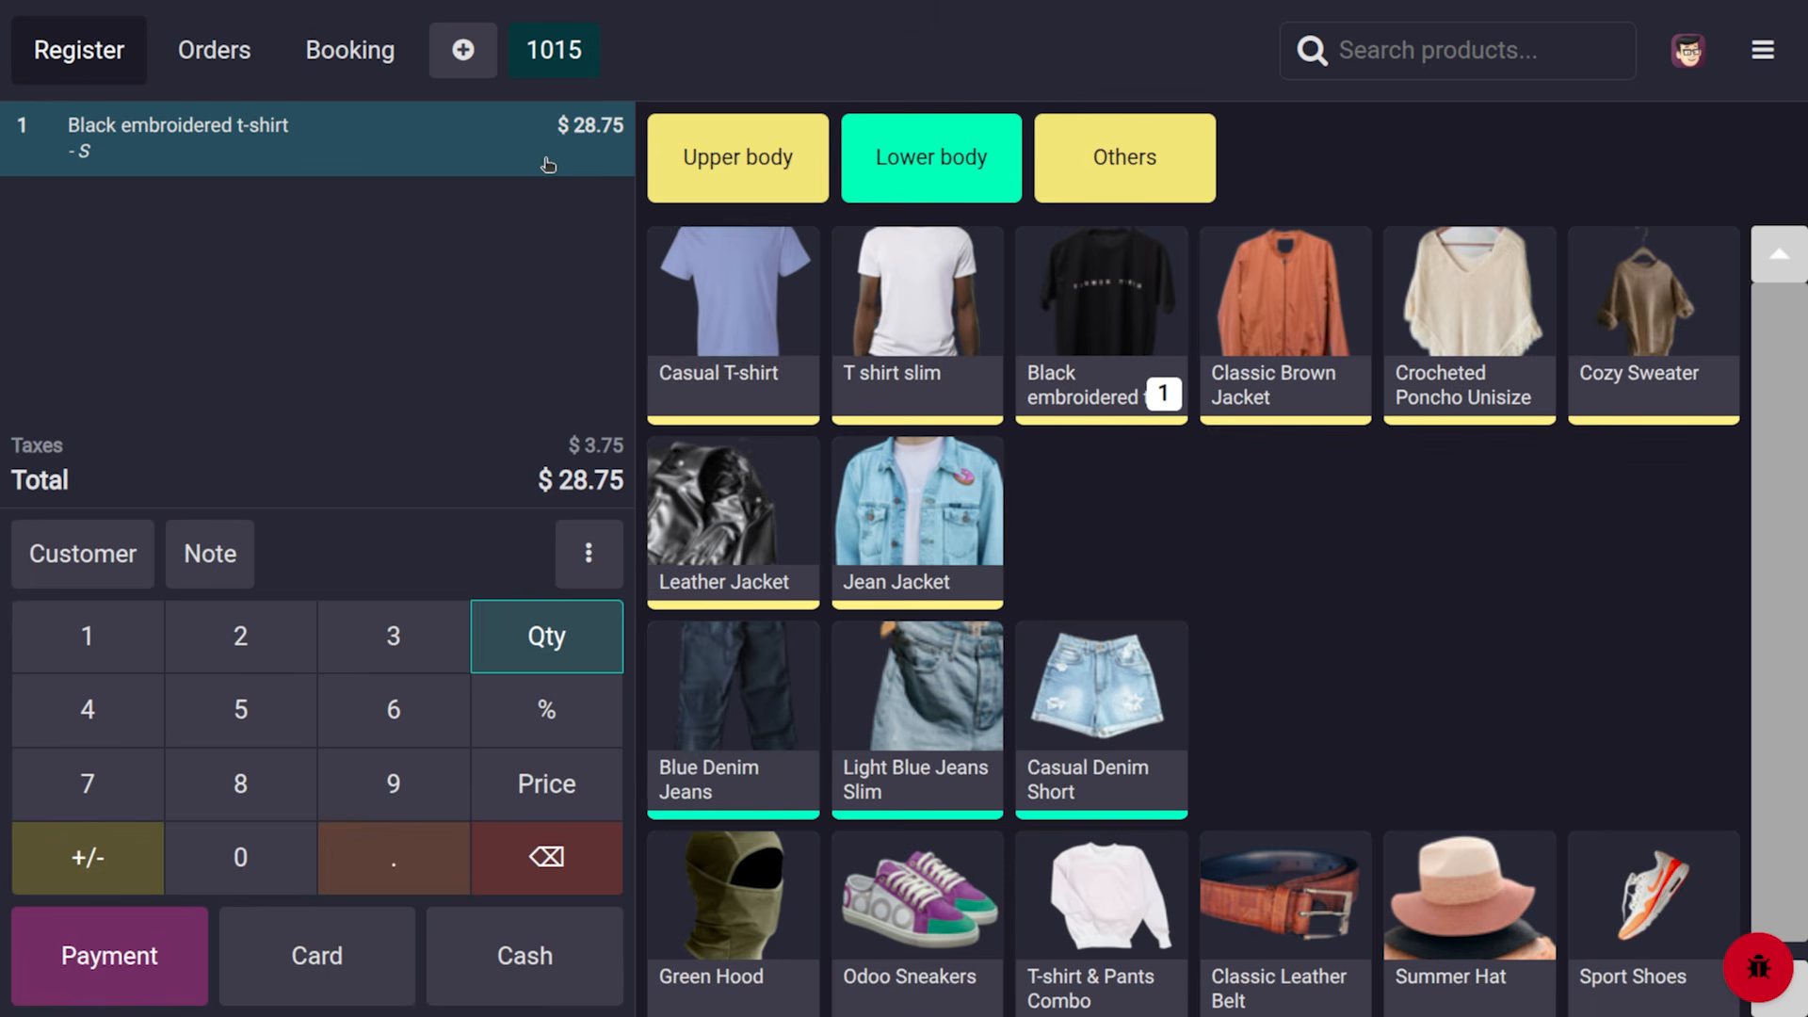
pyautogui.click(1740, 57)
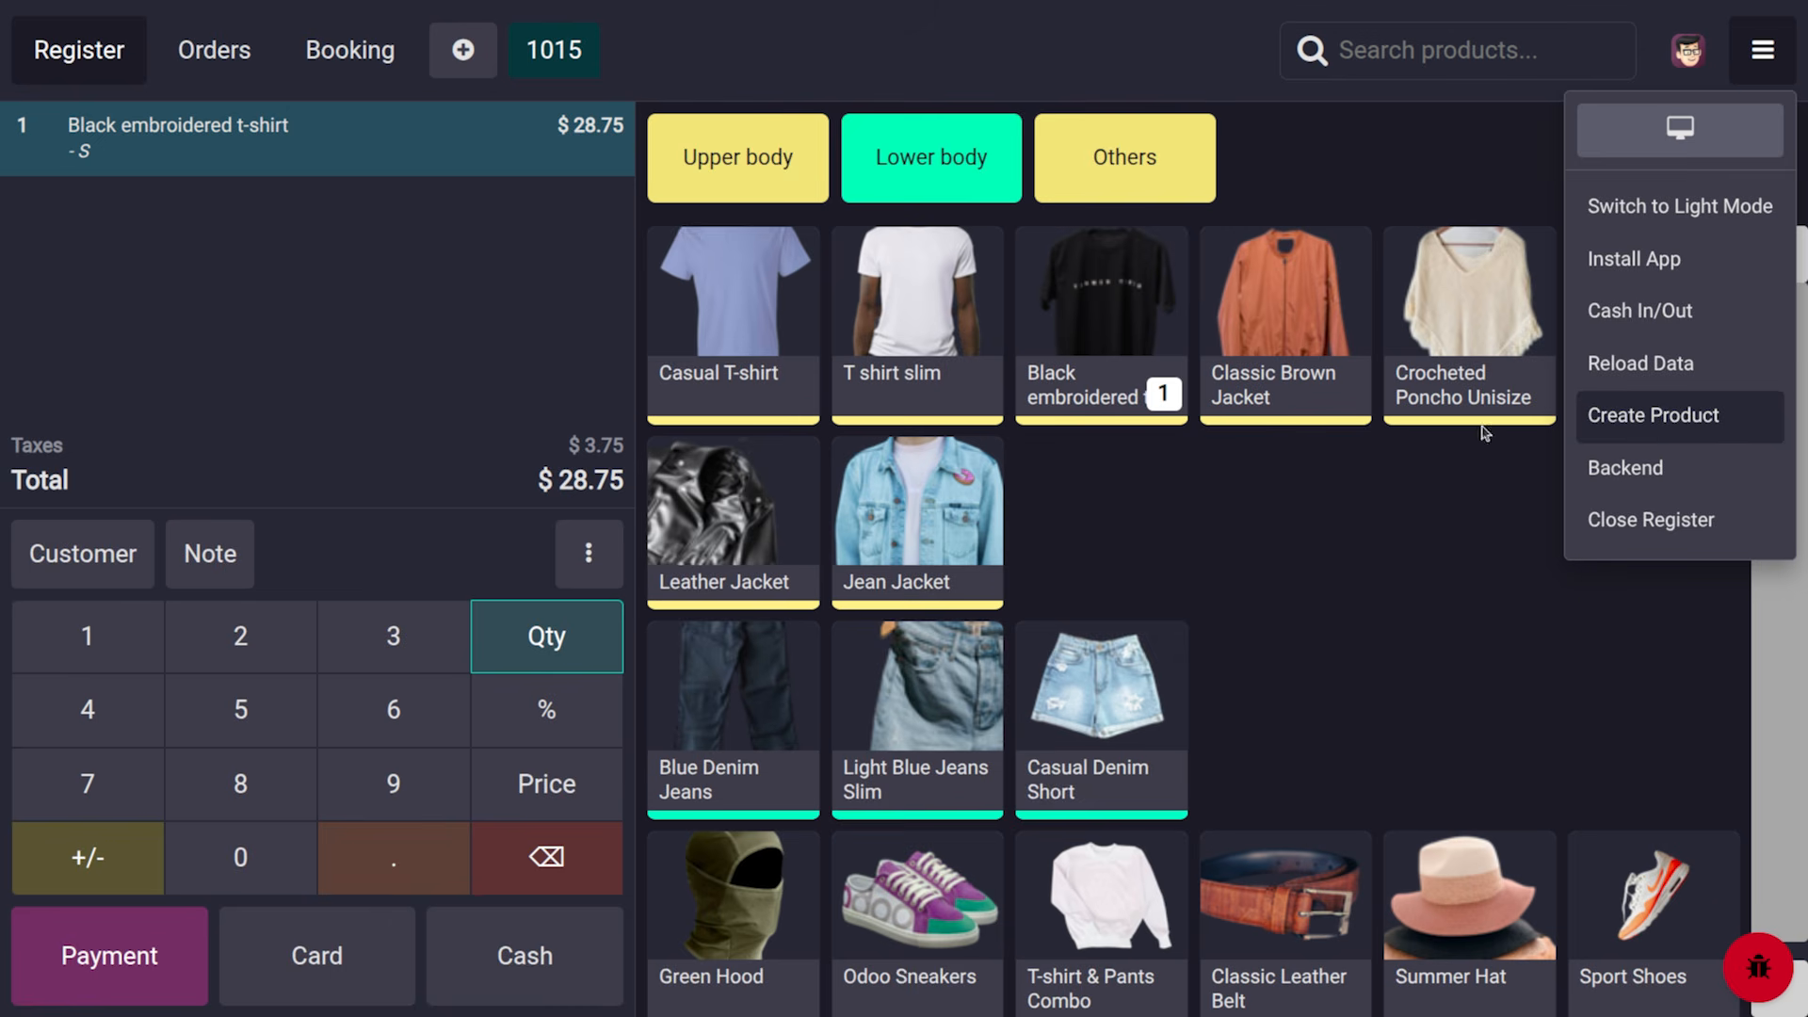
# In the backend products list, star Black embroidered t-shirt and review its product form
pyautogui.click(1656, 468)
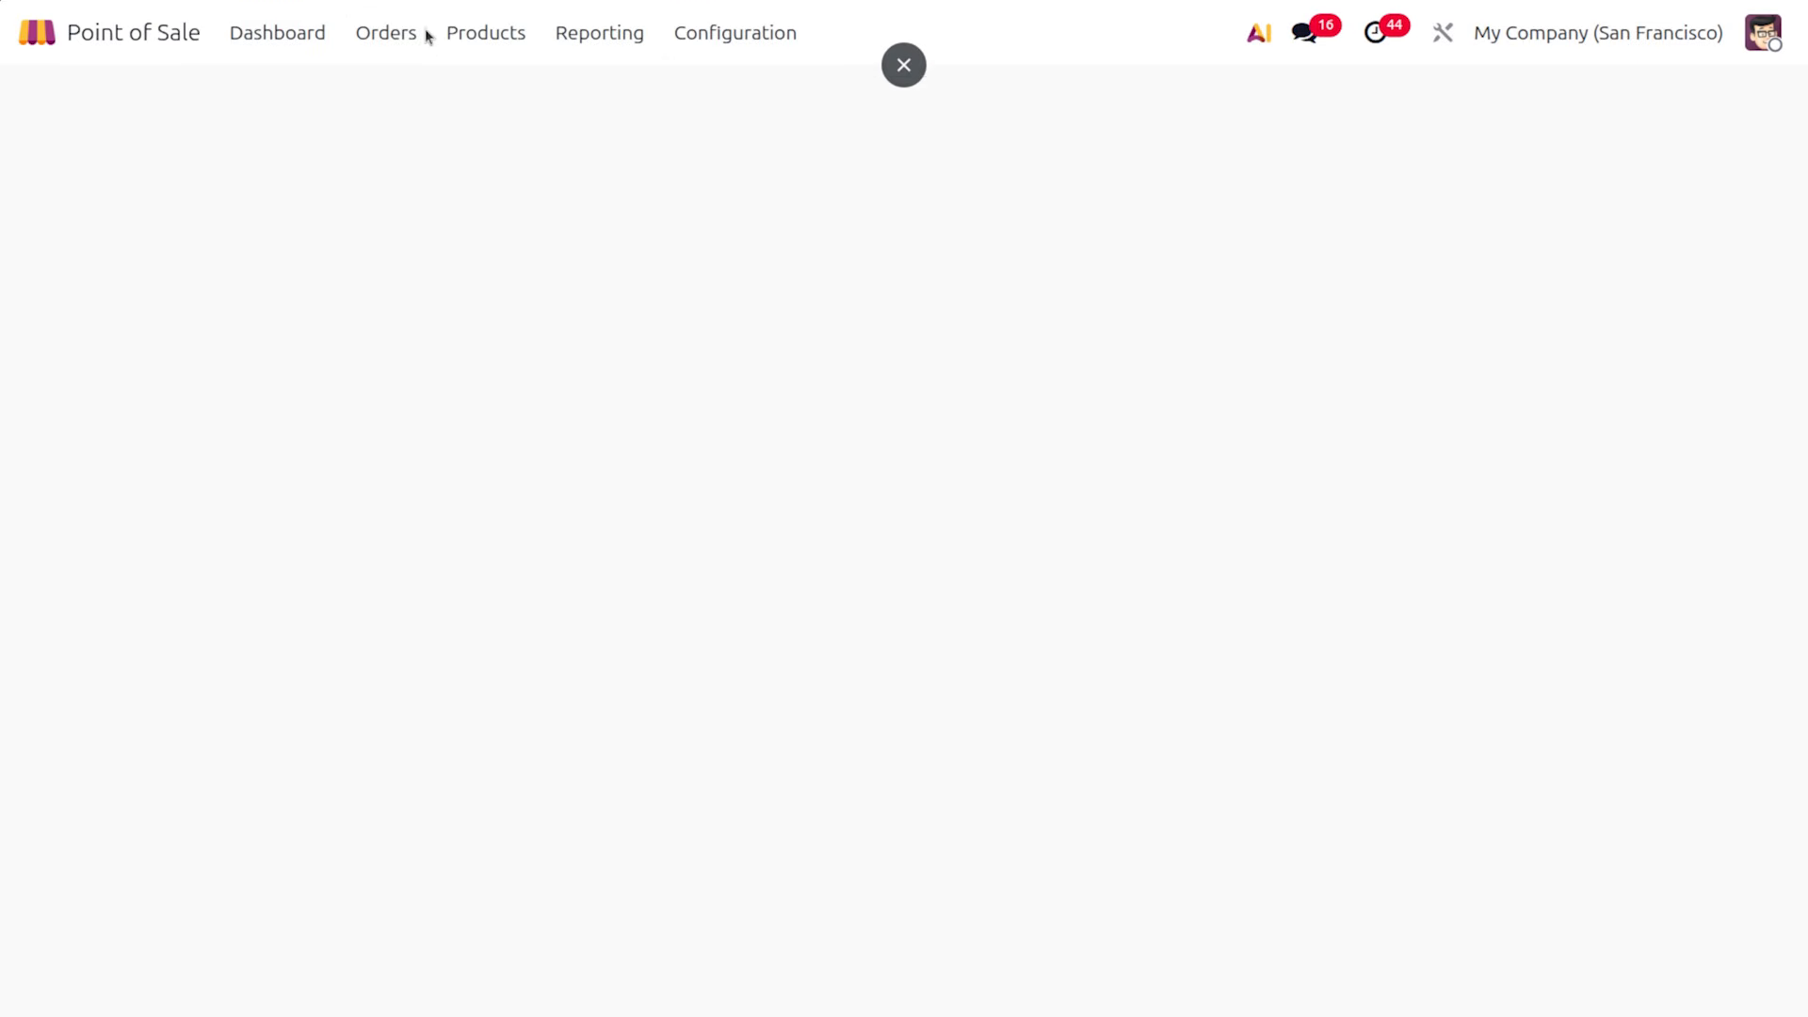
pyautogui.click(455, 38)
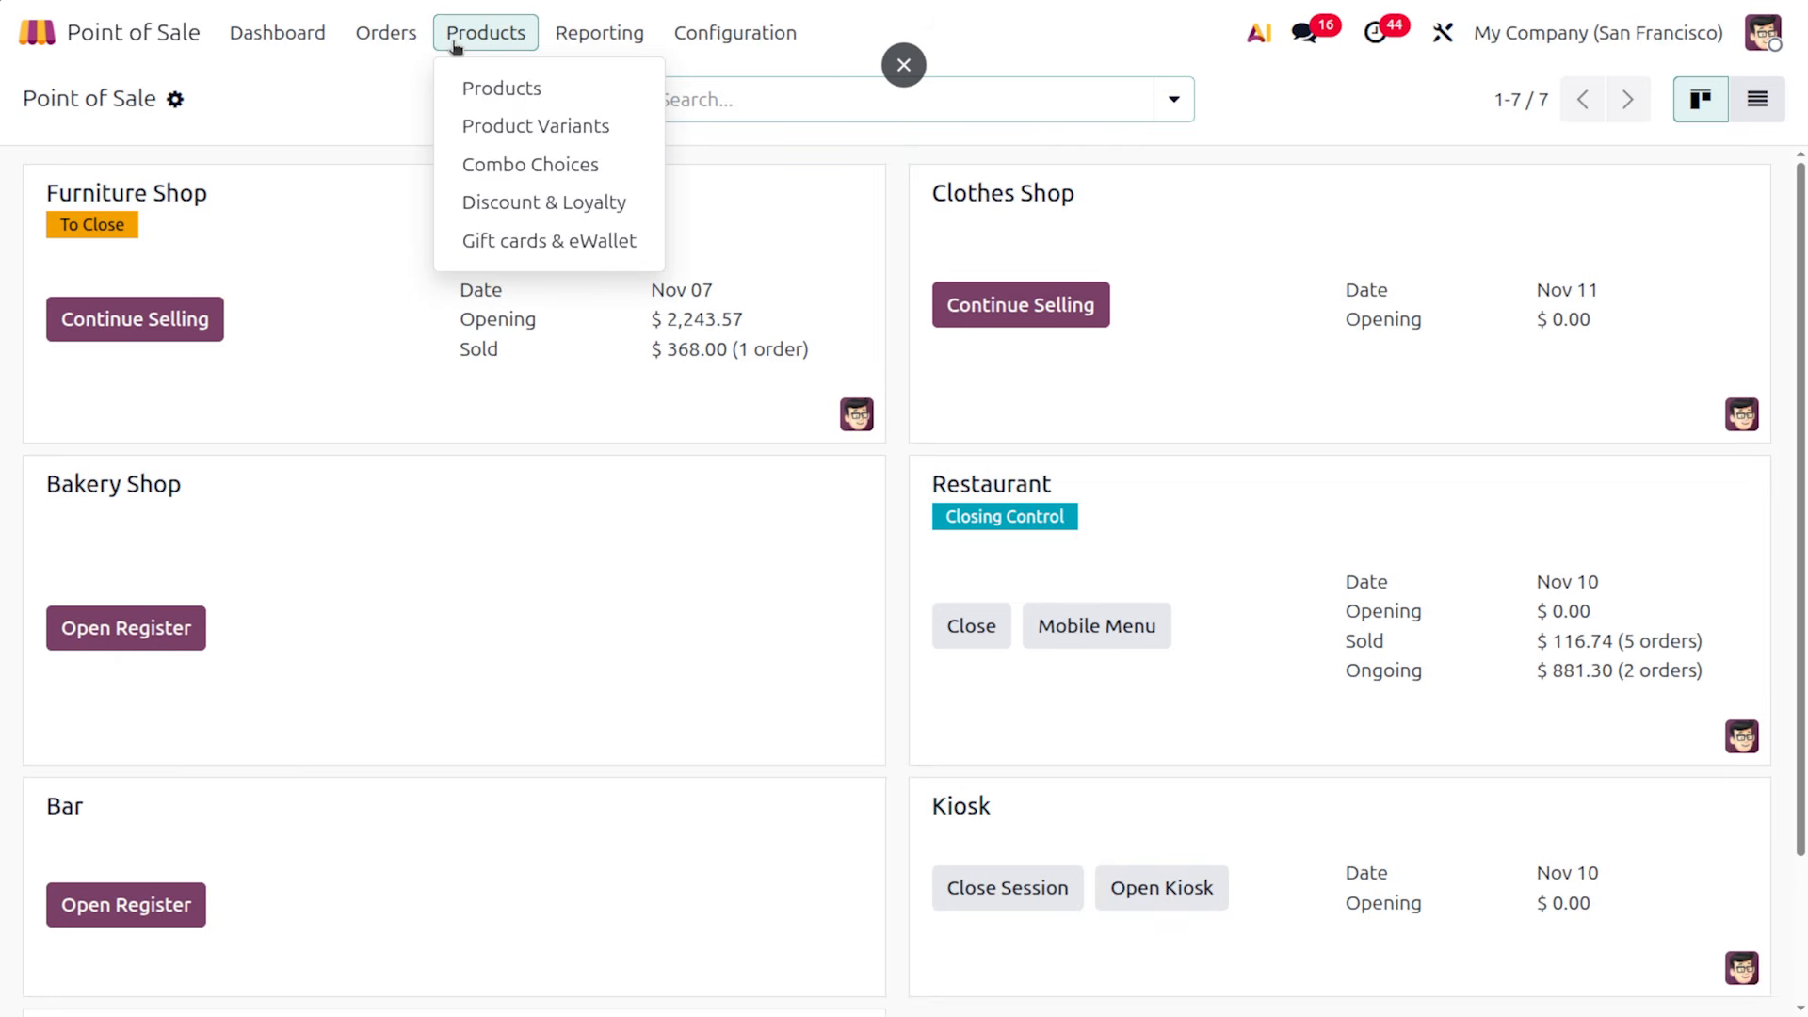
pyautogui.click(499, 91)
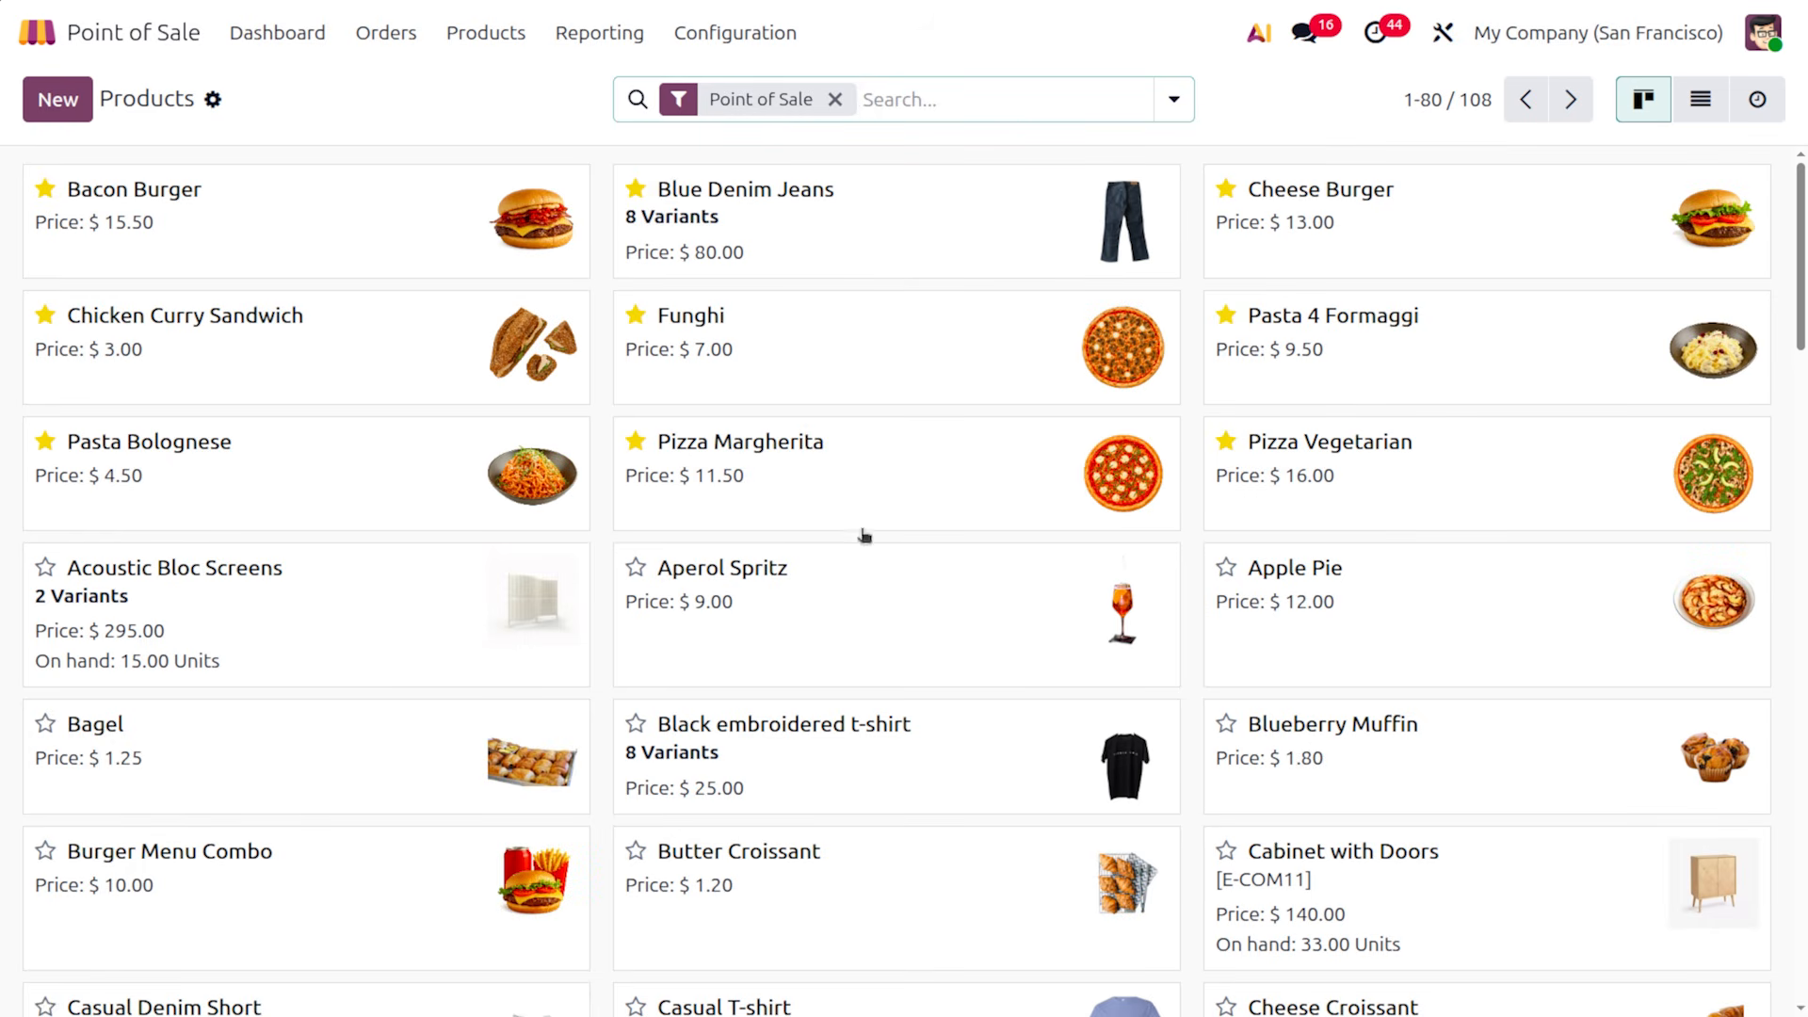
pyautogui.click(636, 723)
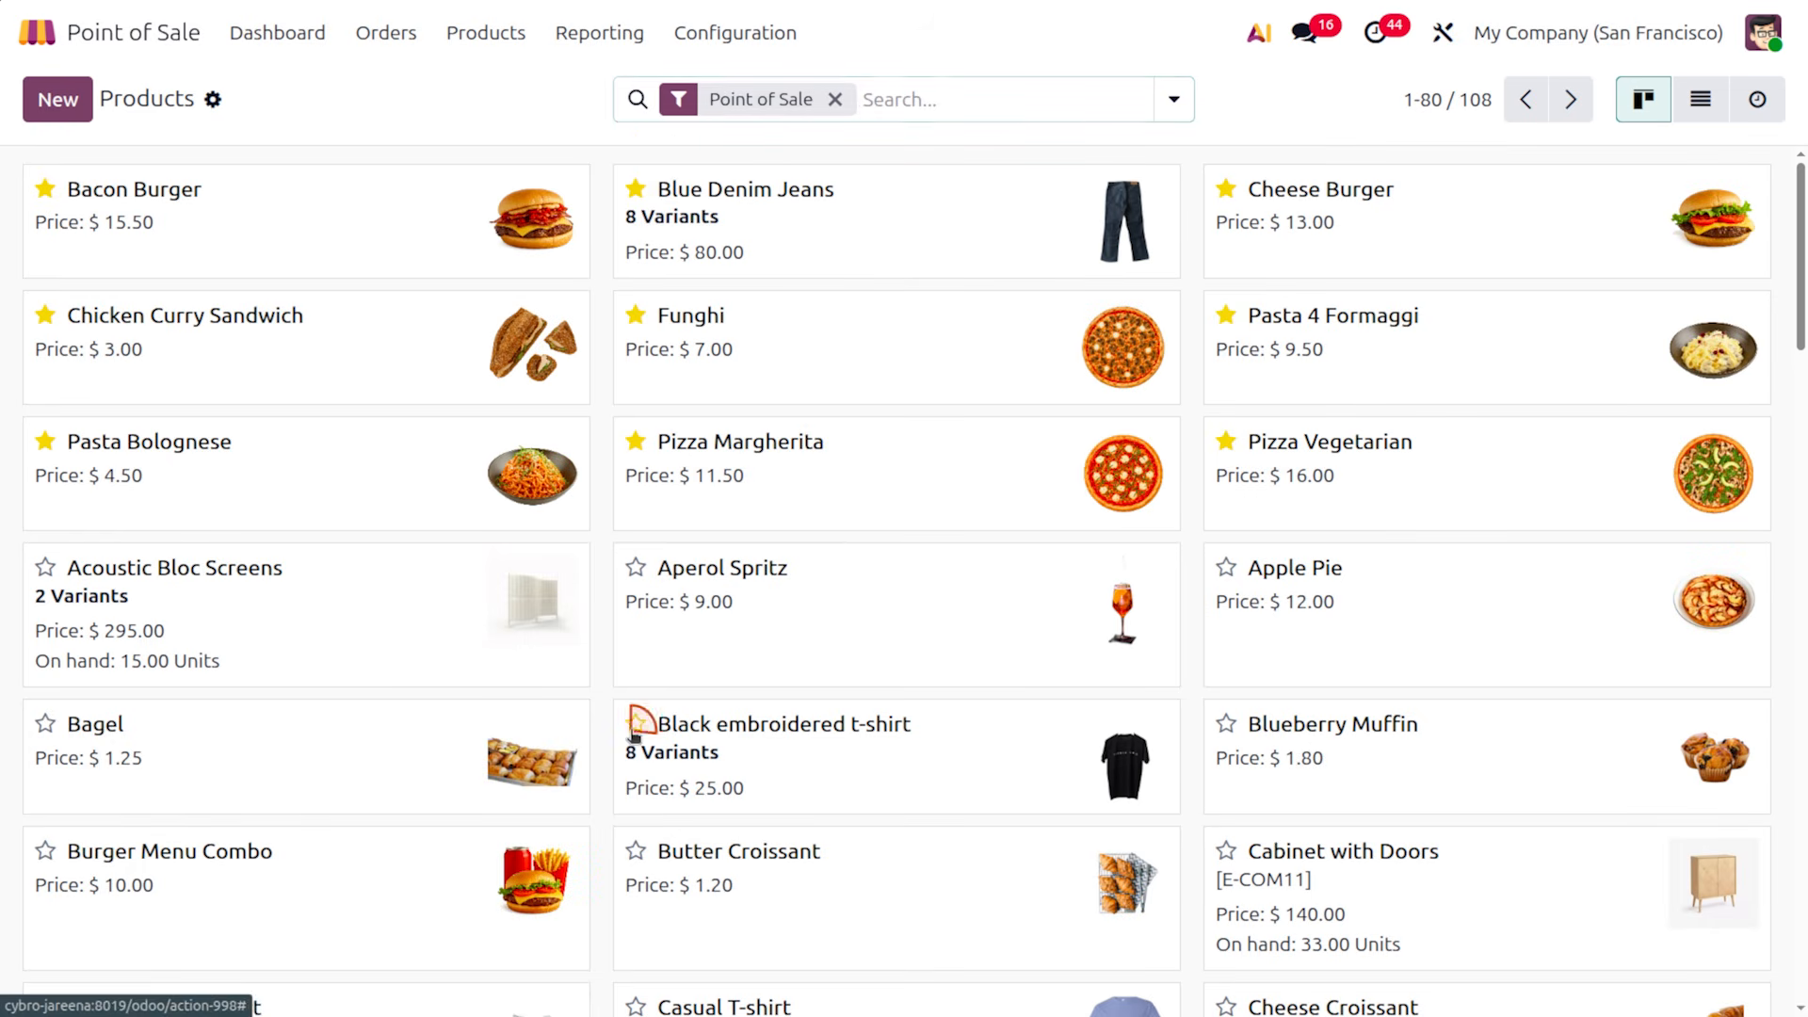
pyautogui.click(782, 787)
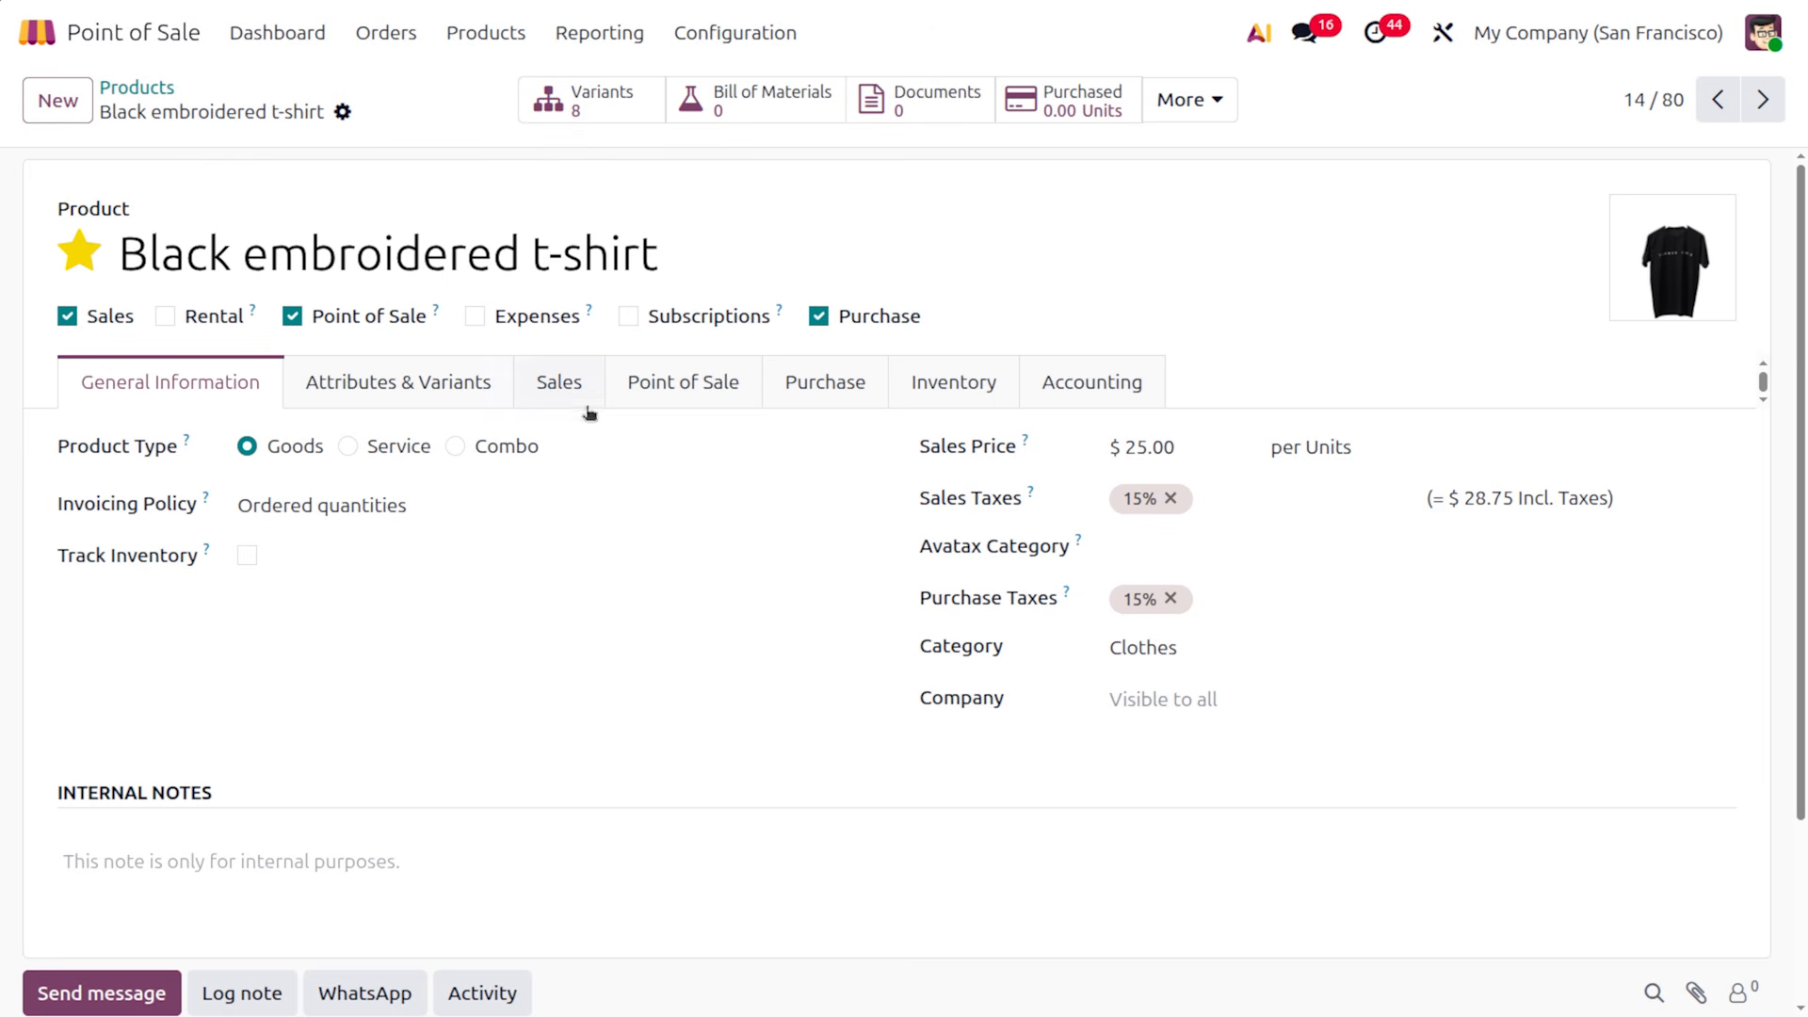
pyautogui.click(838, 399)
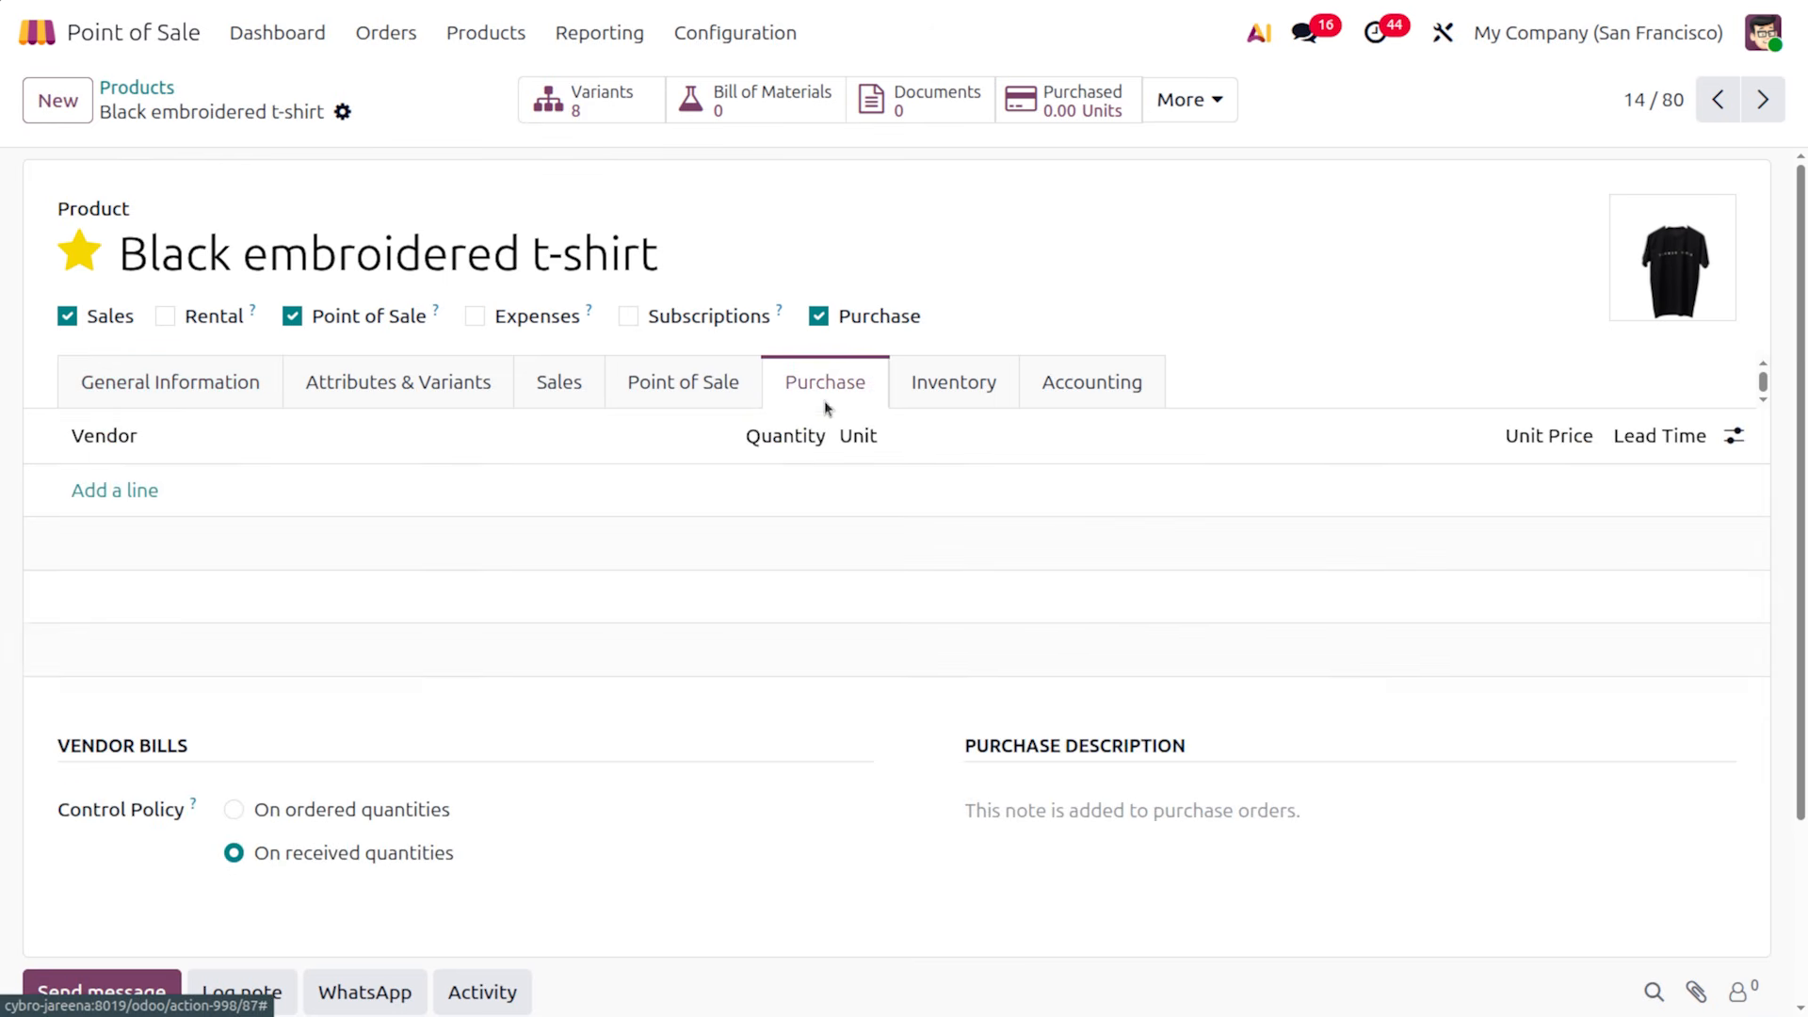
pyautogui.click(199, 385)
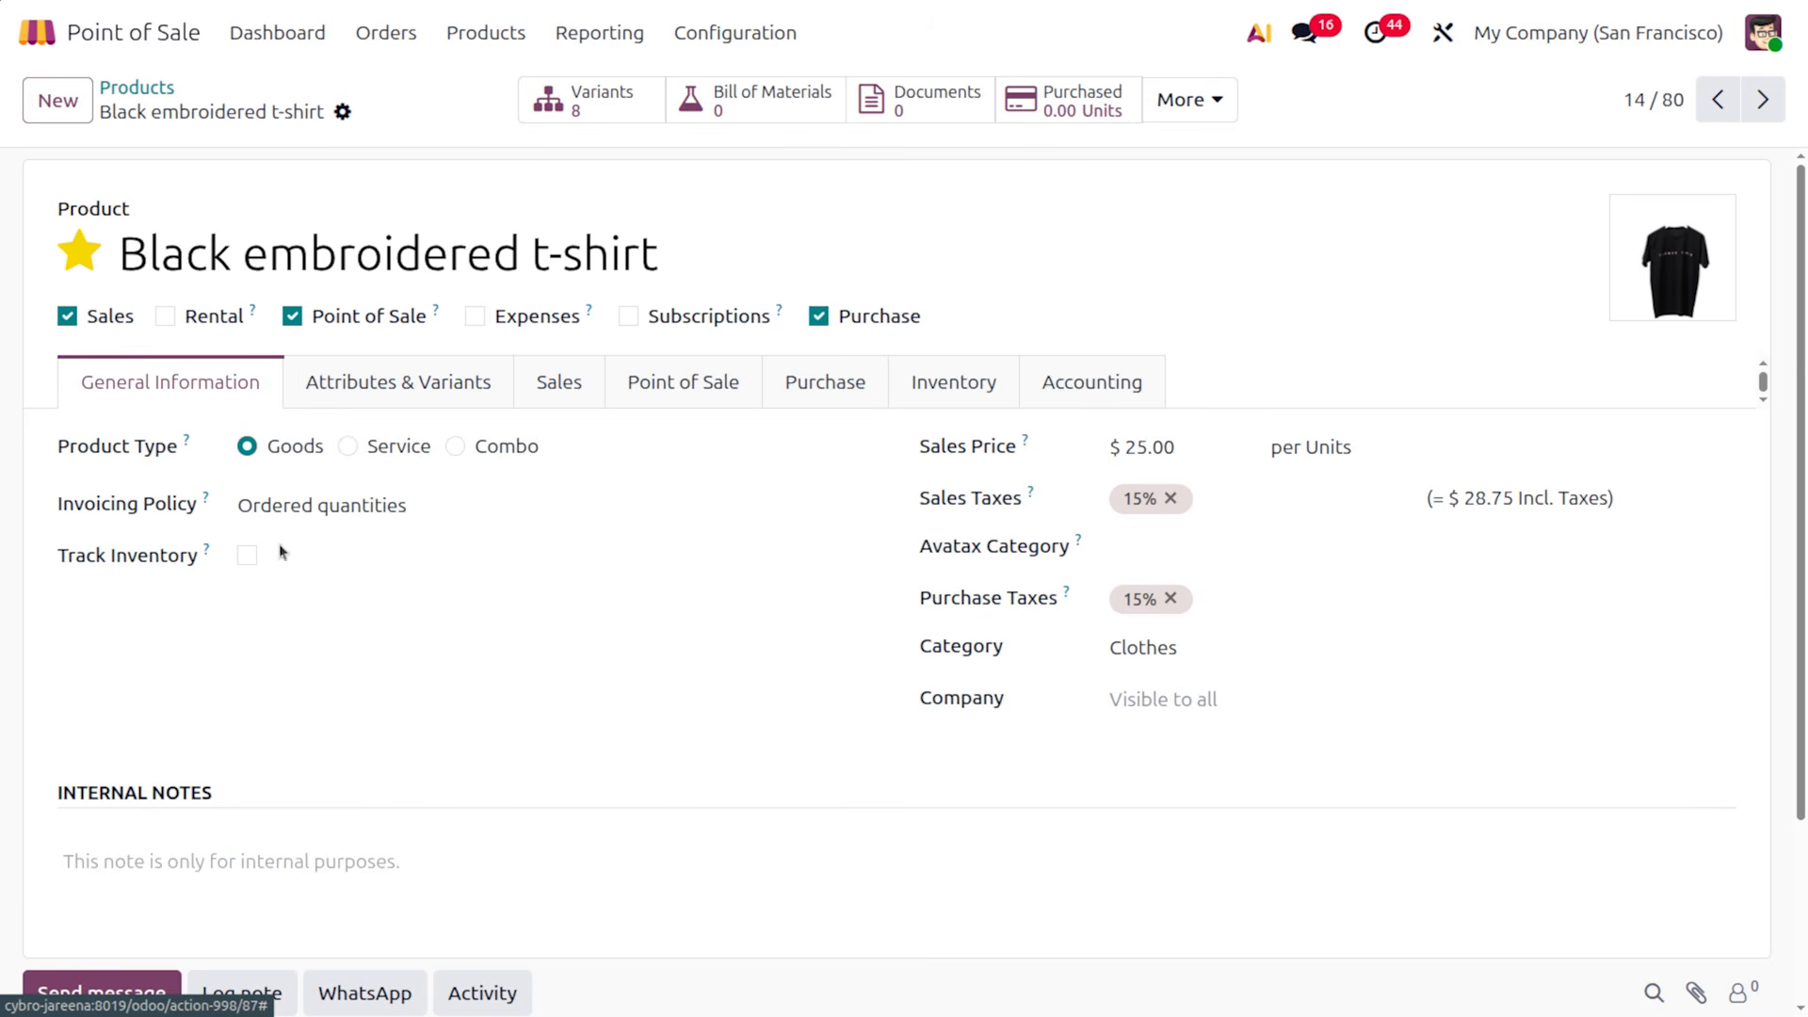
pyautogui.click(156, 88)
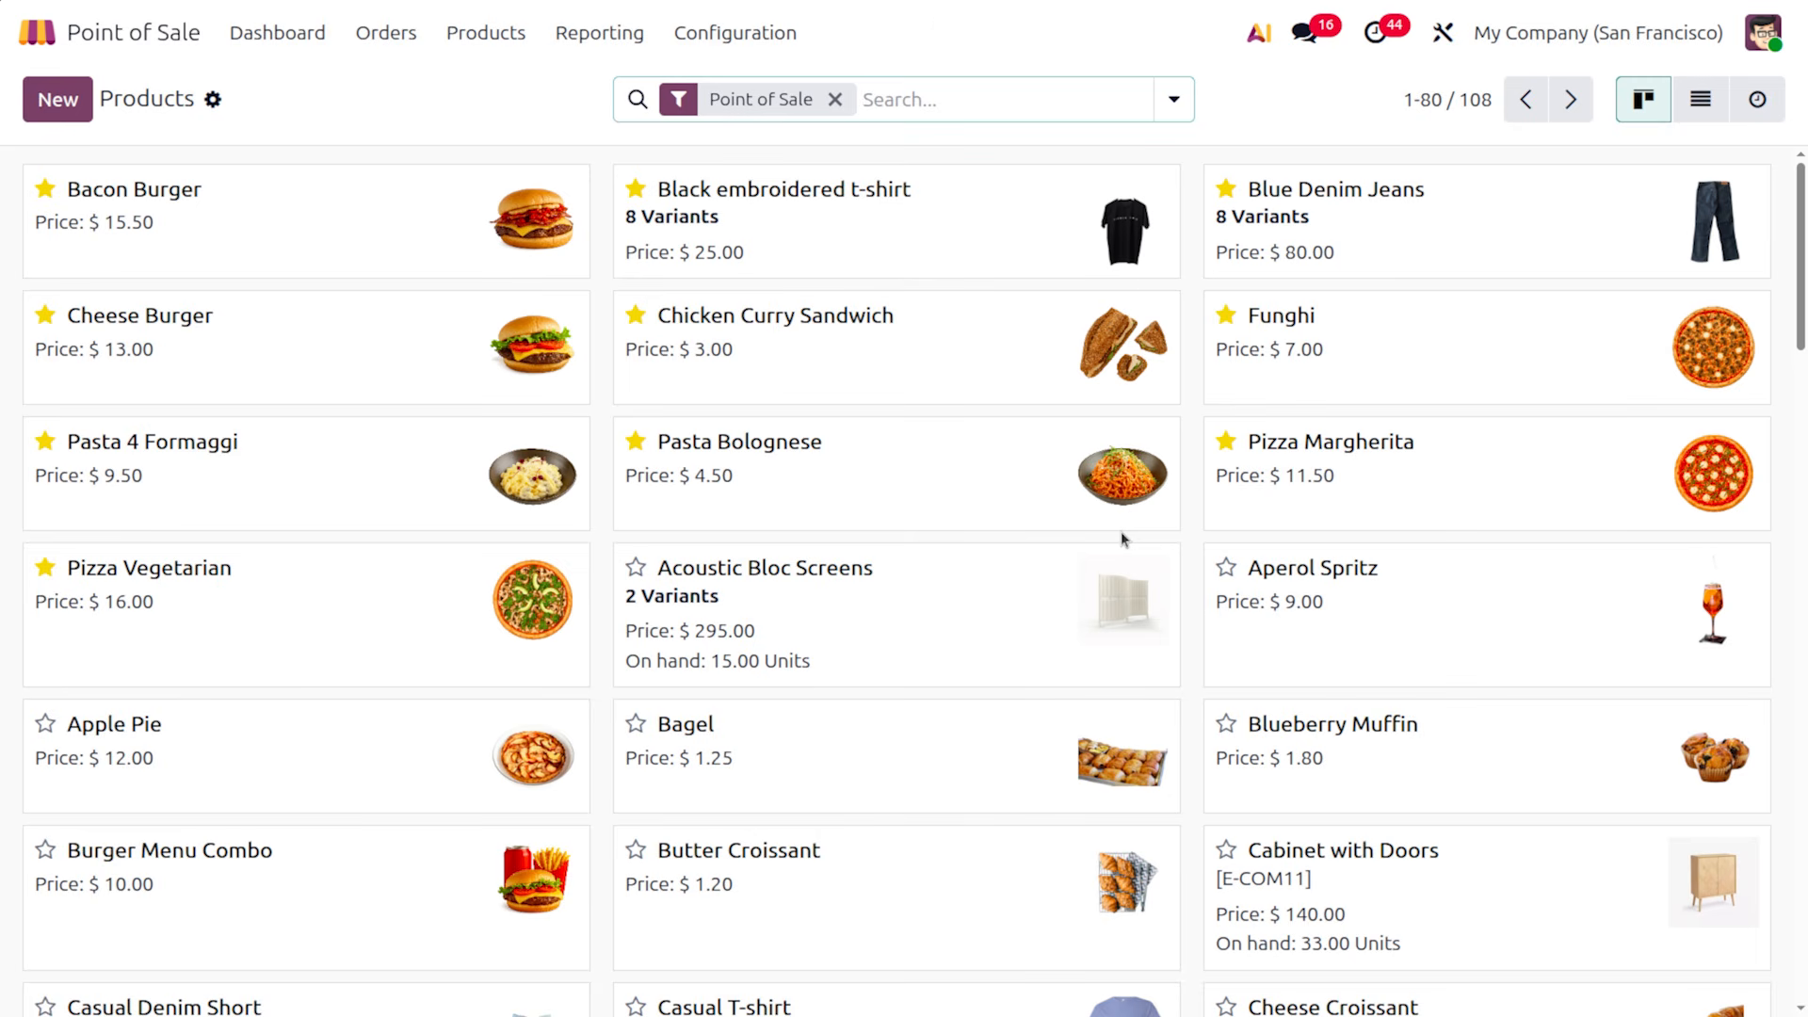
# Star Casual Denim Short, open its form, and return to the Point of Sale dashboard
pyautogui.scroll(-3, 815, 505)
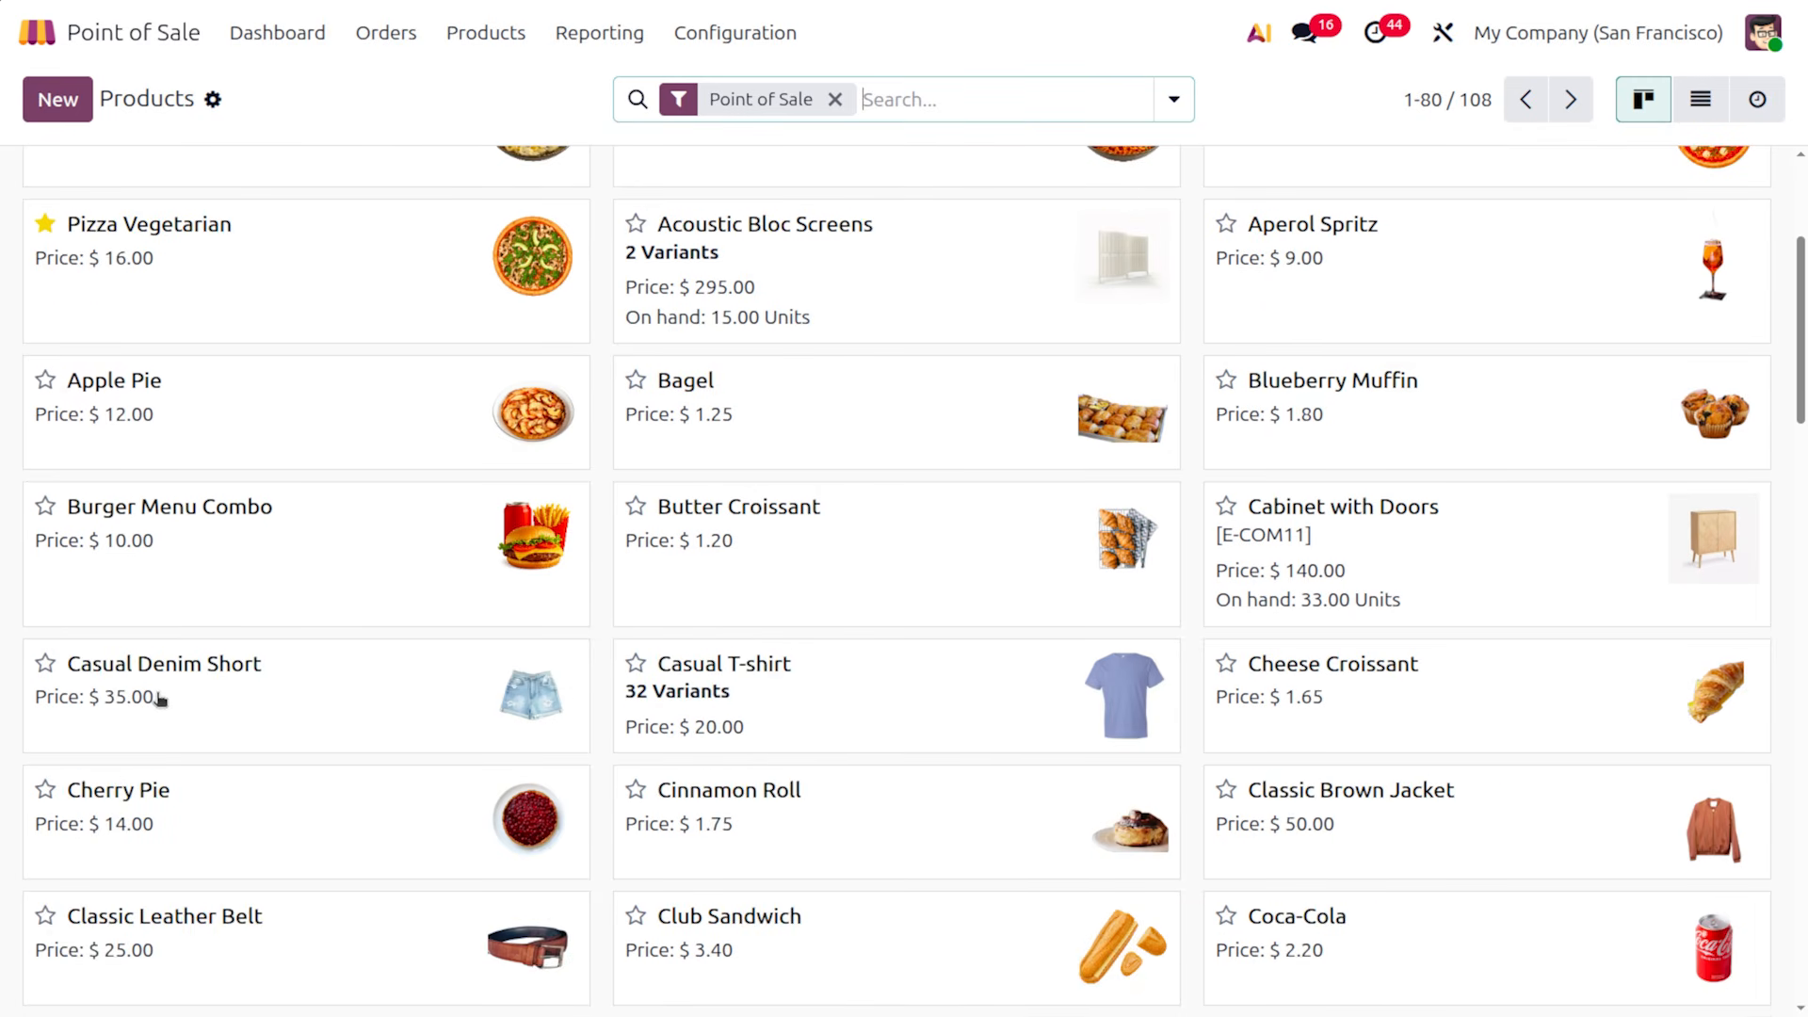
pyautogui.click(44, 665)
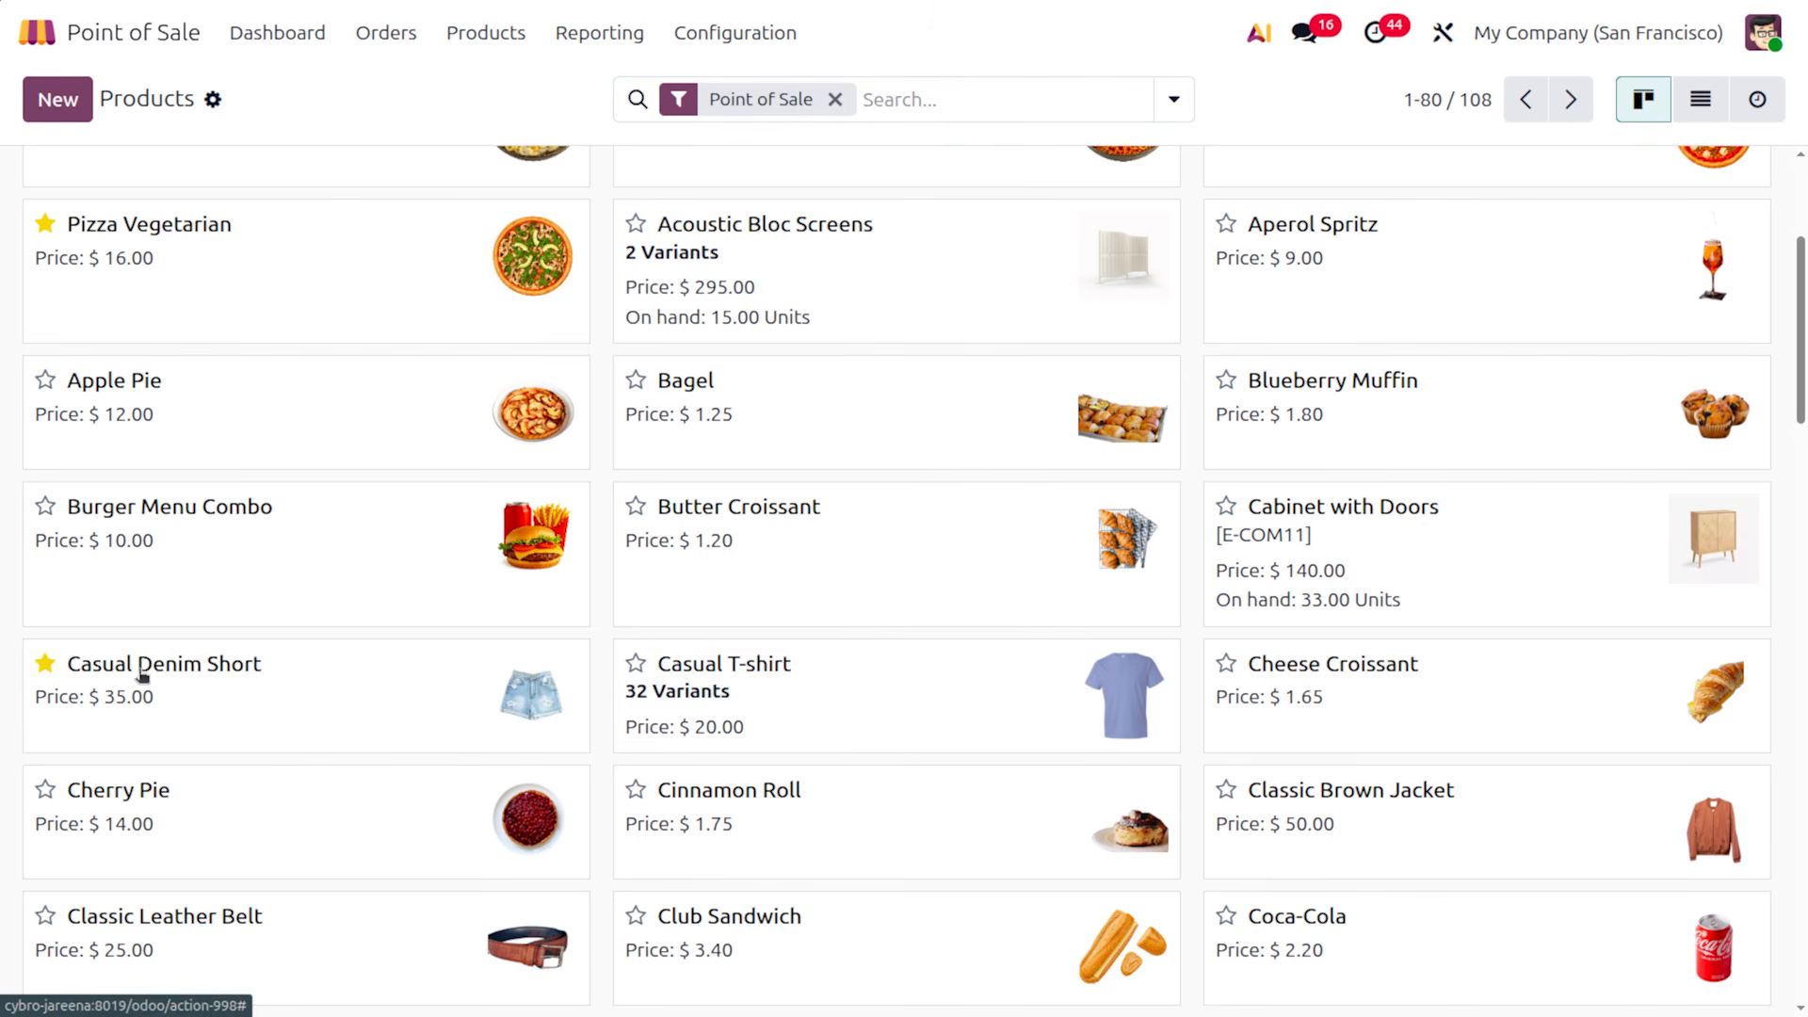
pyautogui.click(221, 687)
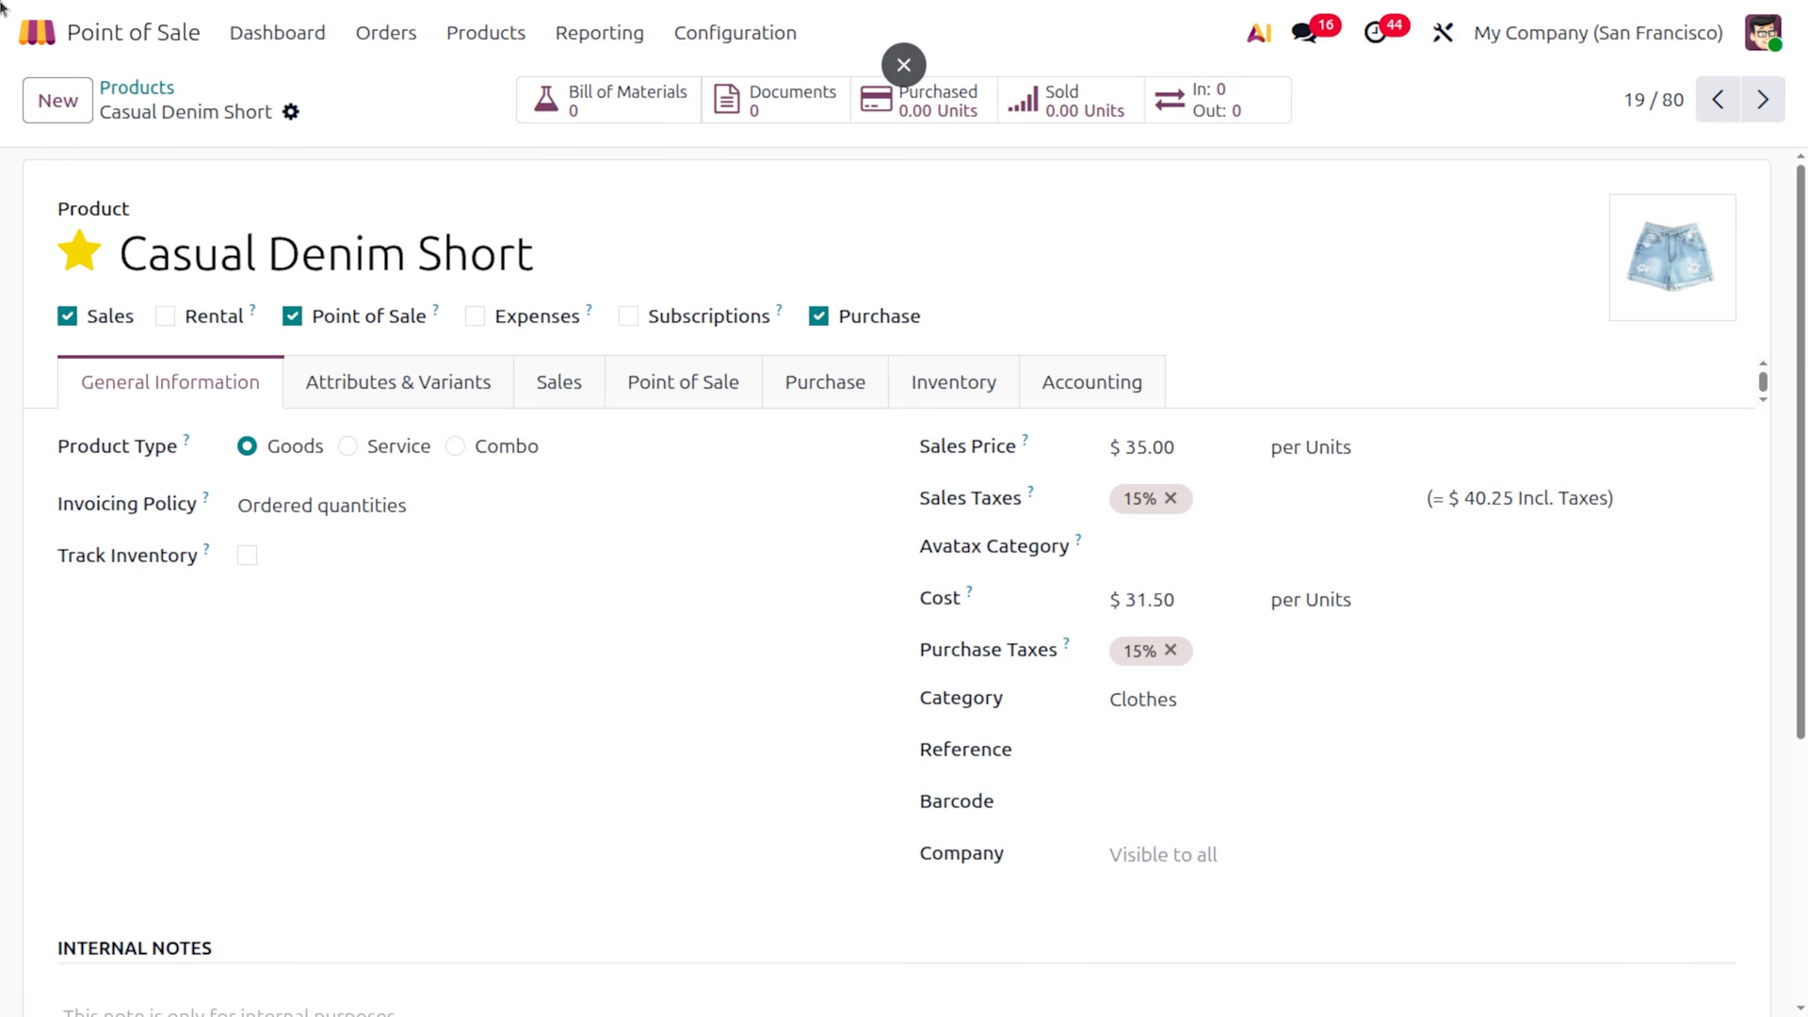
pyautogui.click(288, 32)
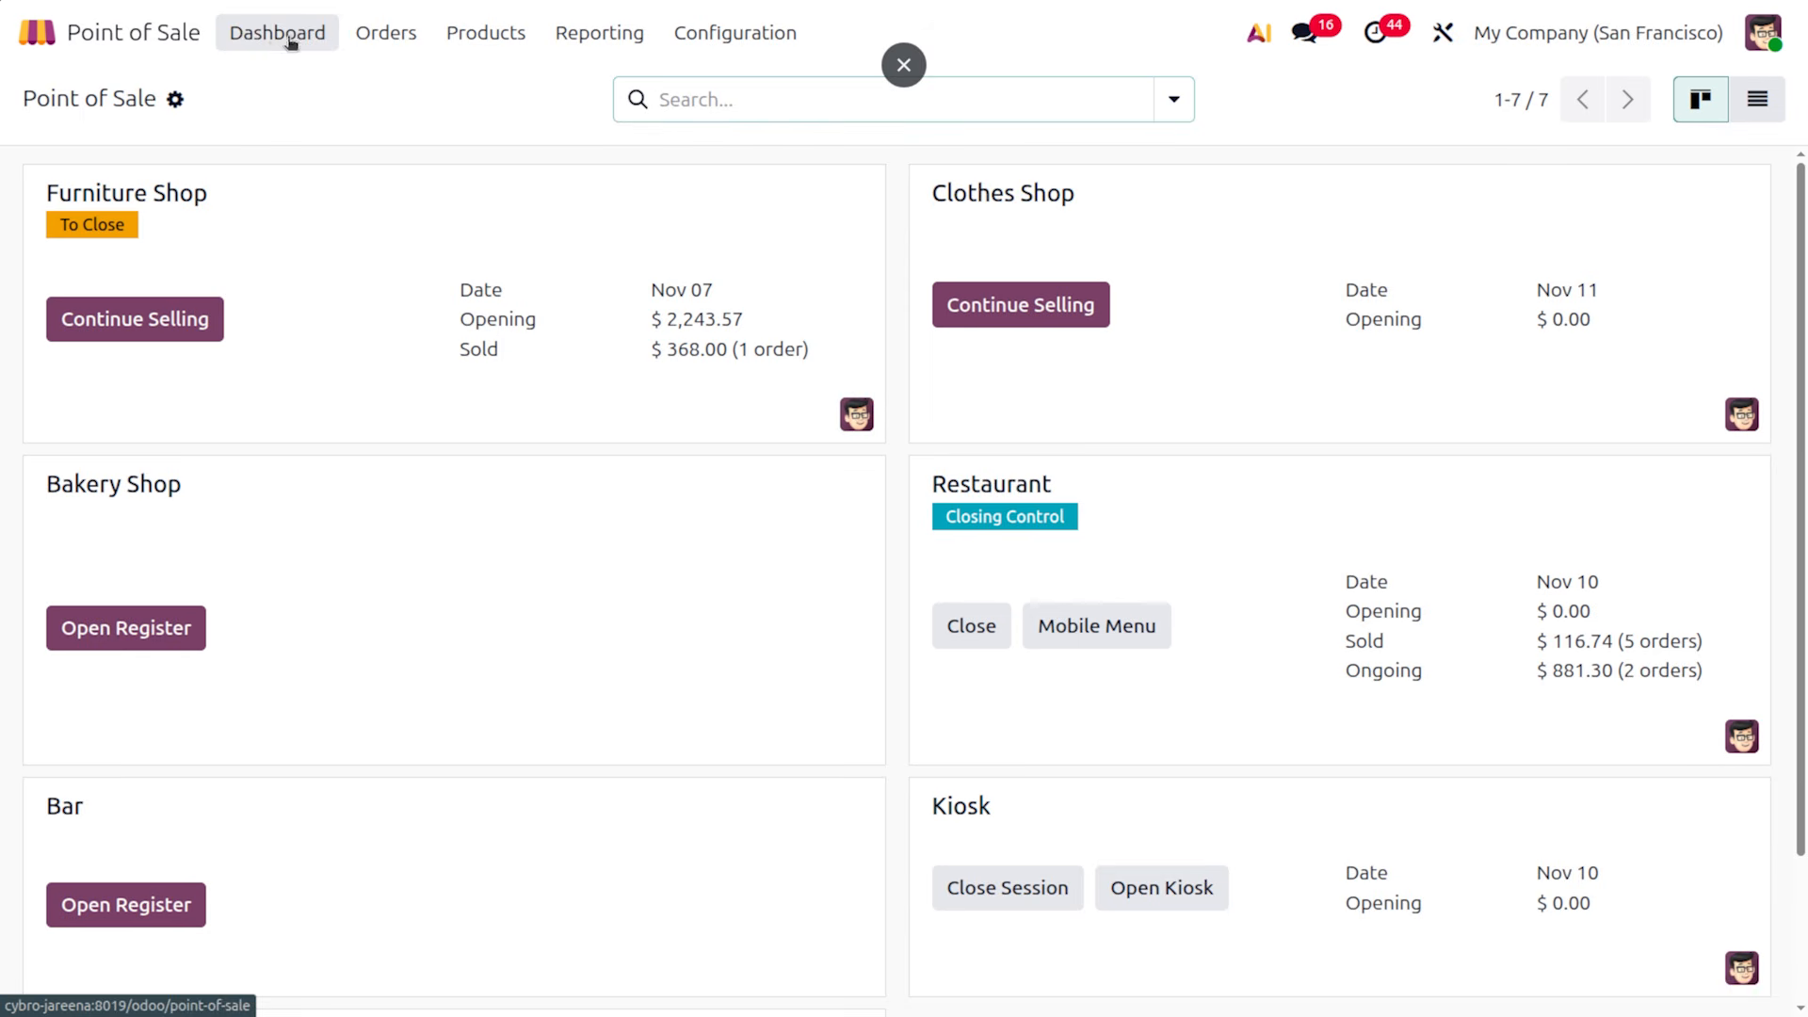
# Resume selling and add one Casual Denim Short ($40.25), checking its product info
pyautogui.click(1051, 321)
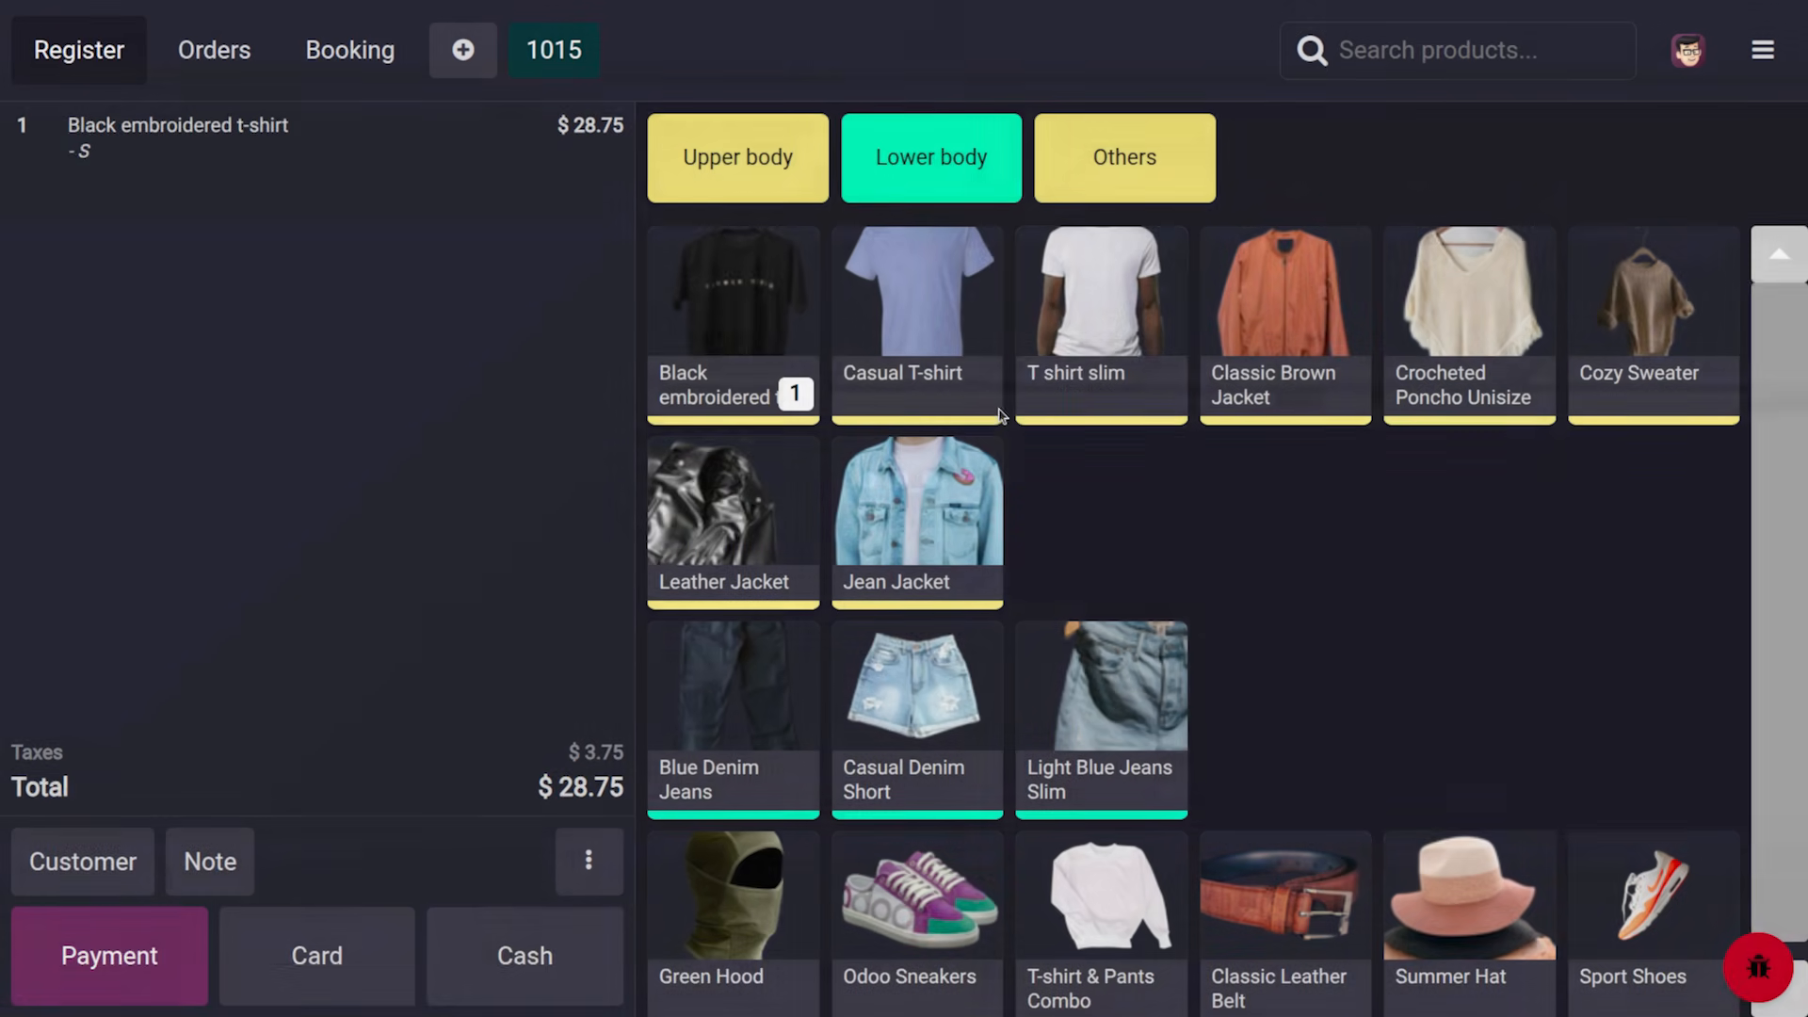
pyautogui.click(956, 699)
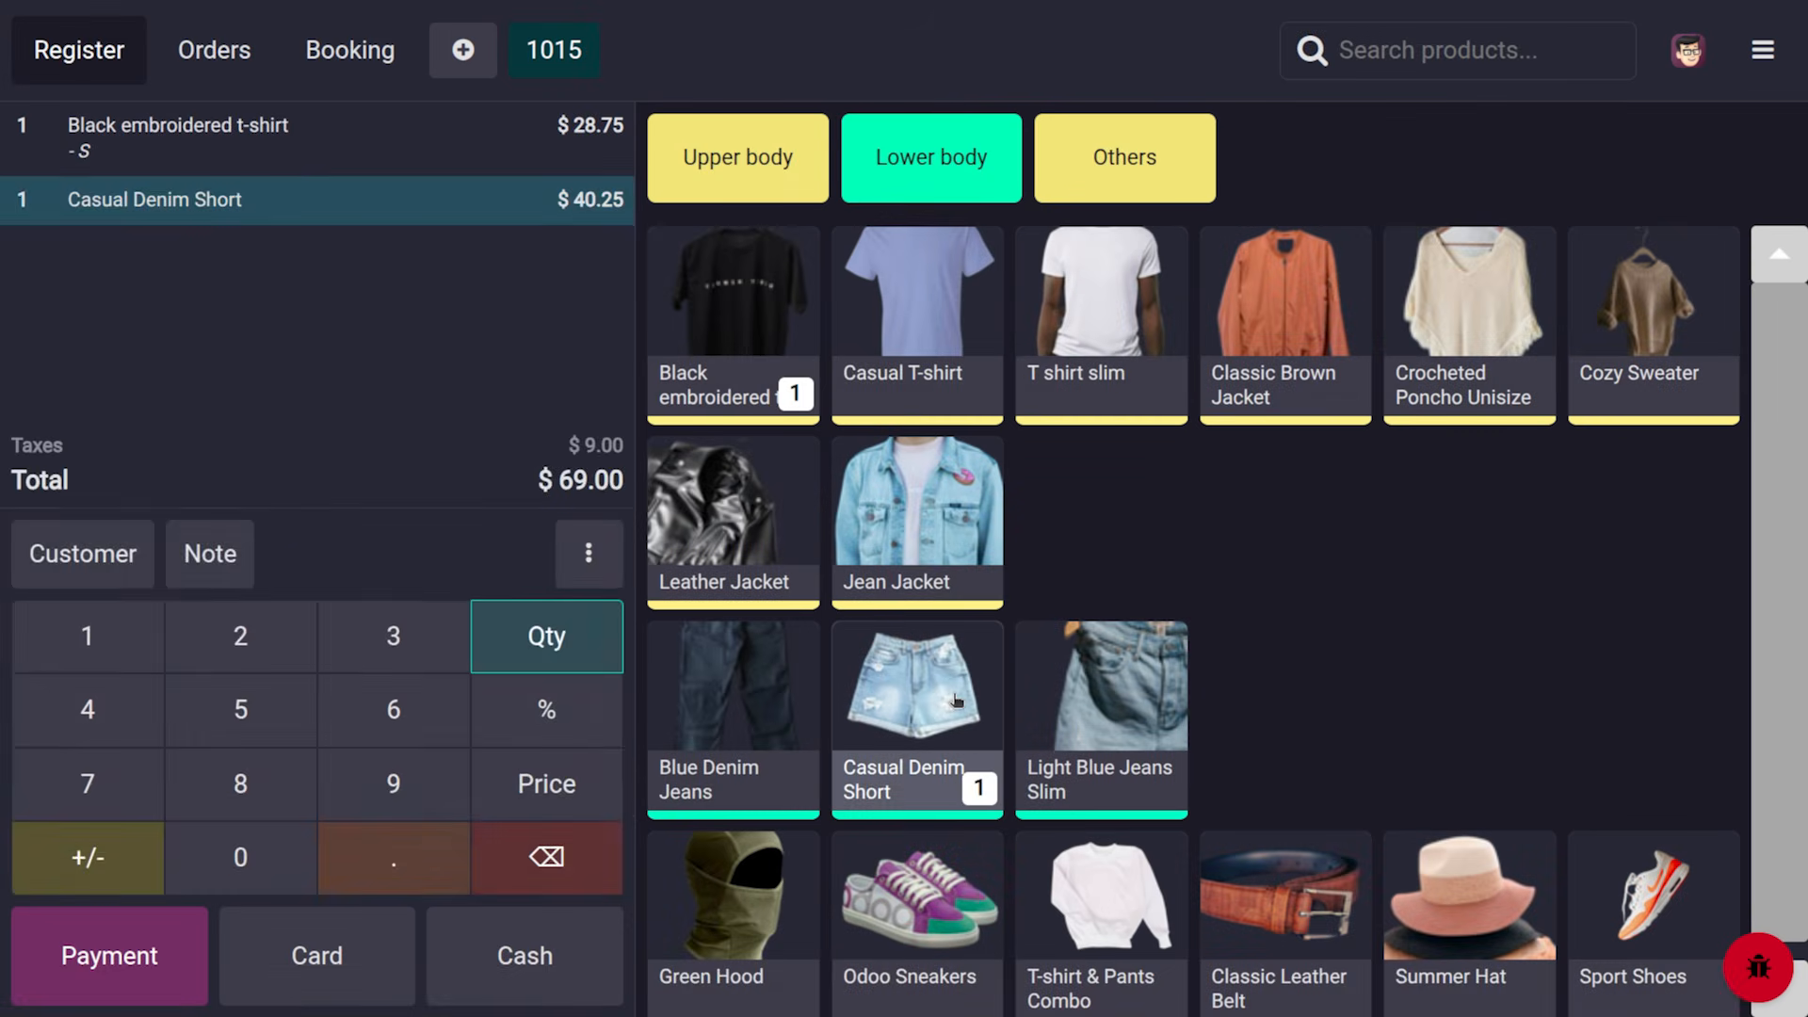
pyautogui.click(588, 551)
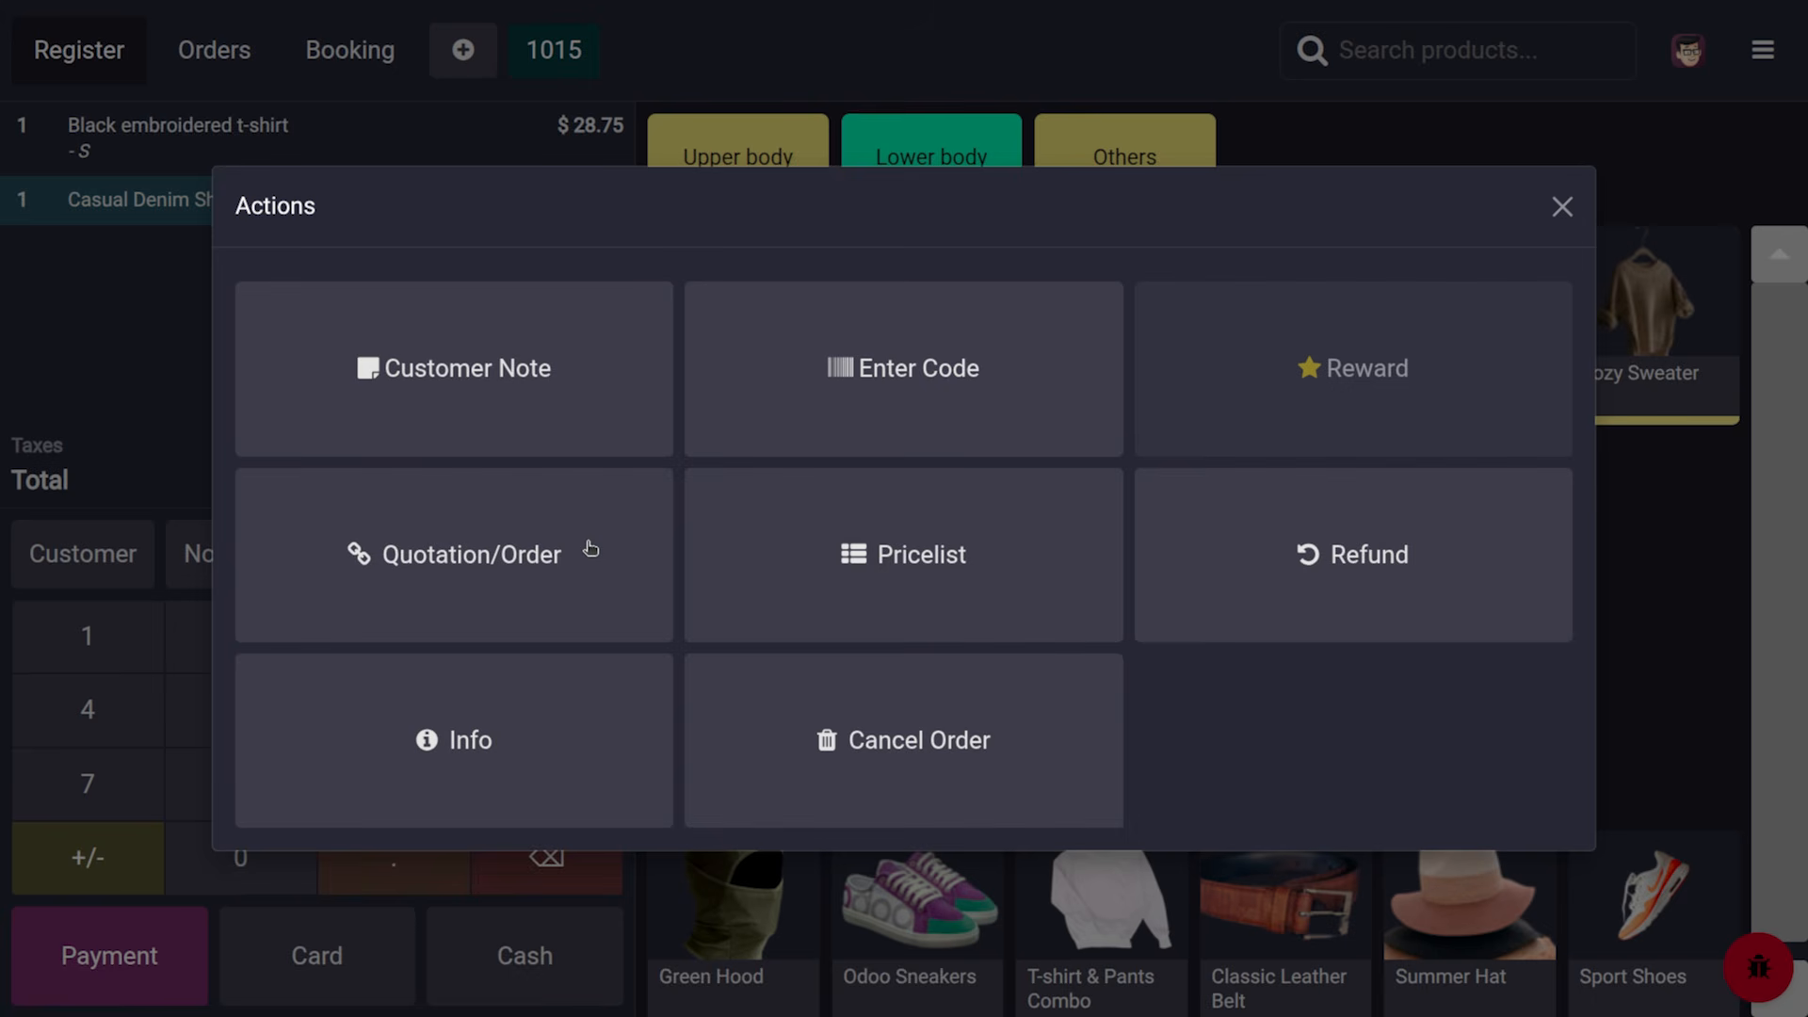
pyautogui.click(555, 750)
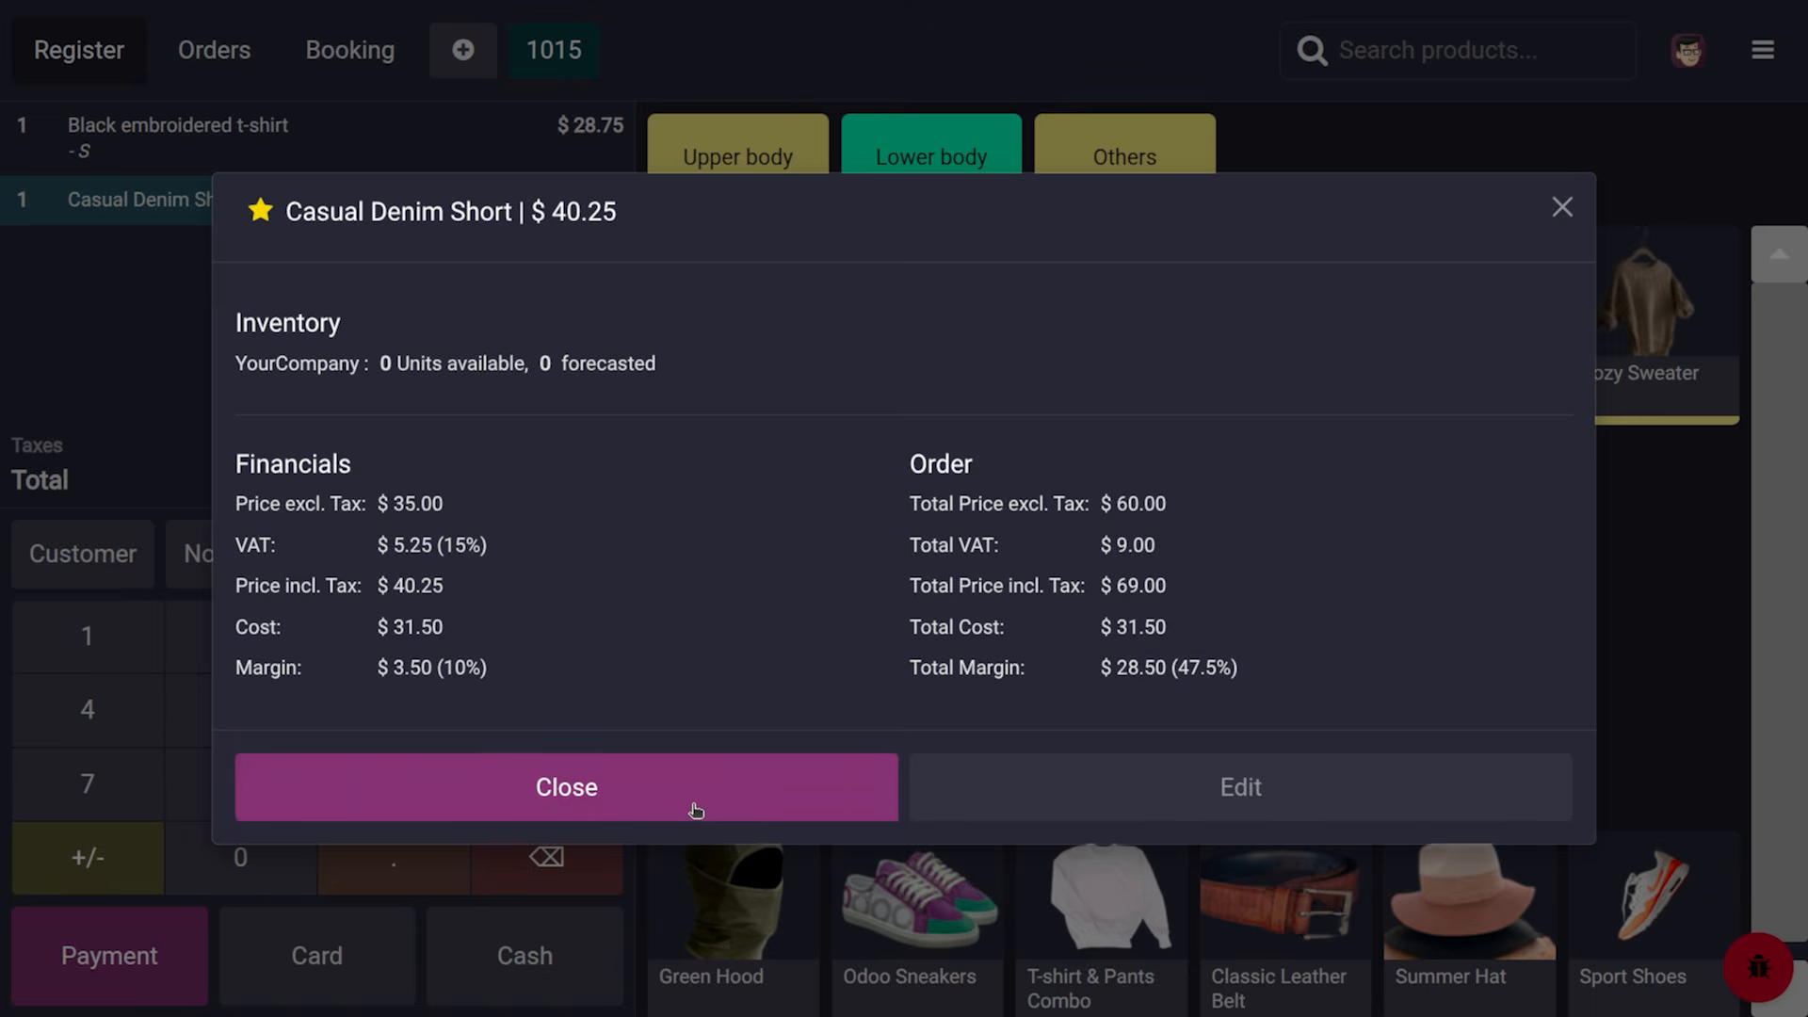
pyautogui.click(694, 808)
pyautogui.click(591, 551)
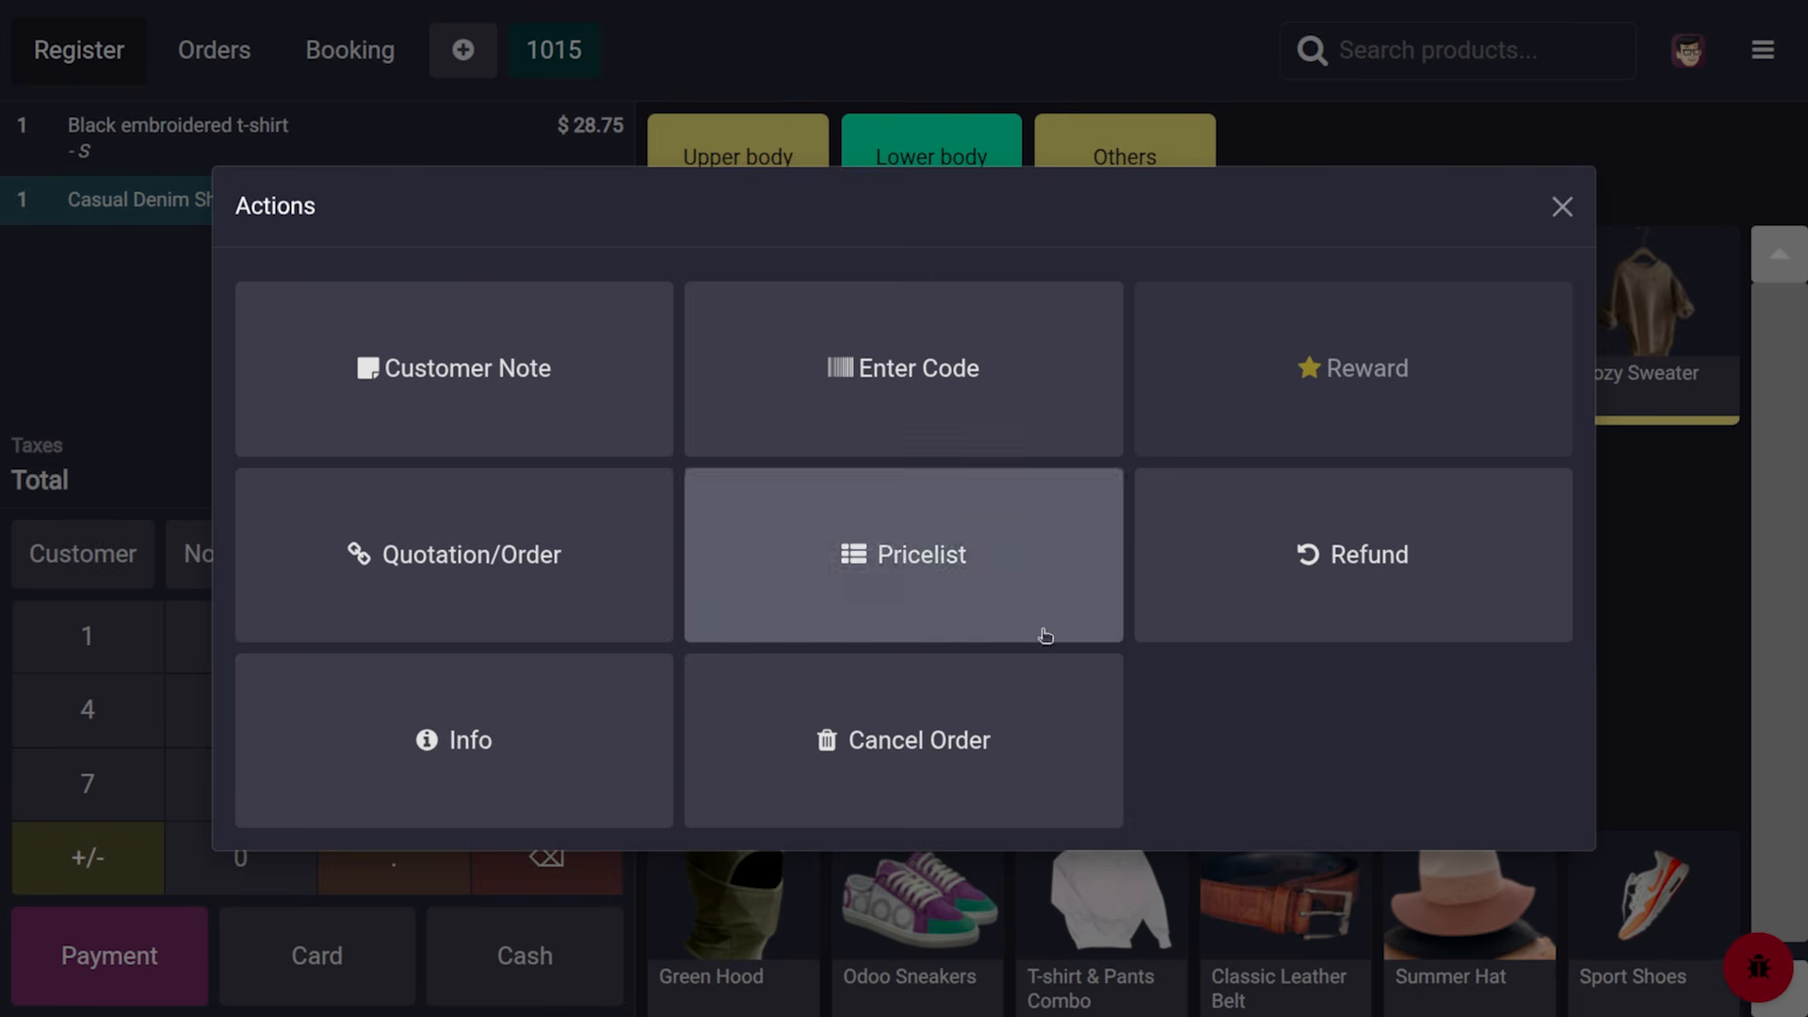
pyautogui.click(1560, 206)
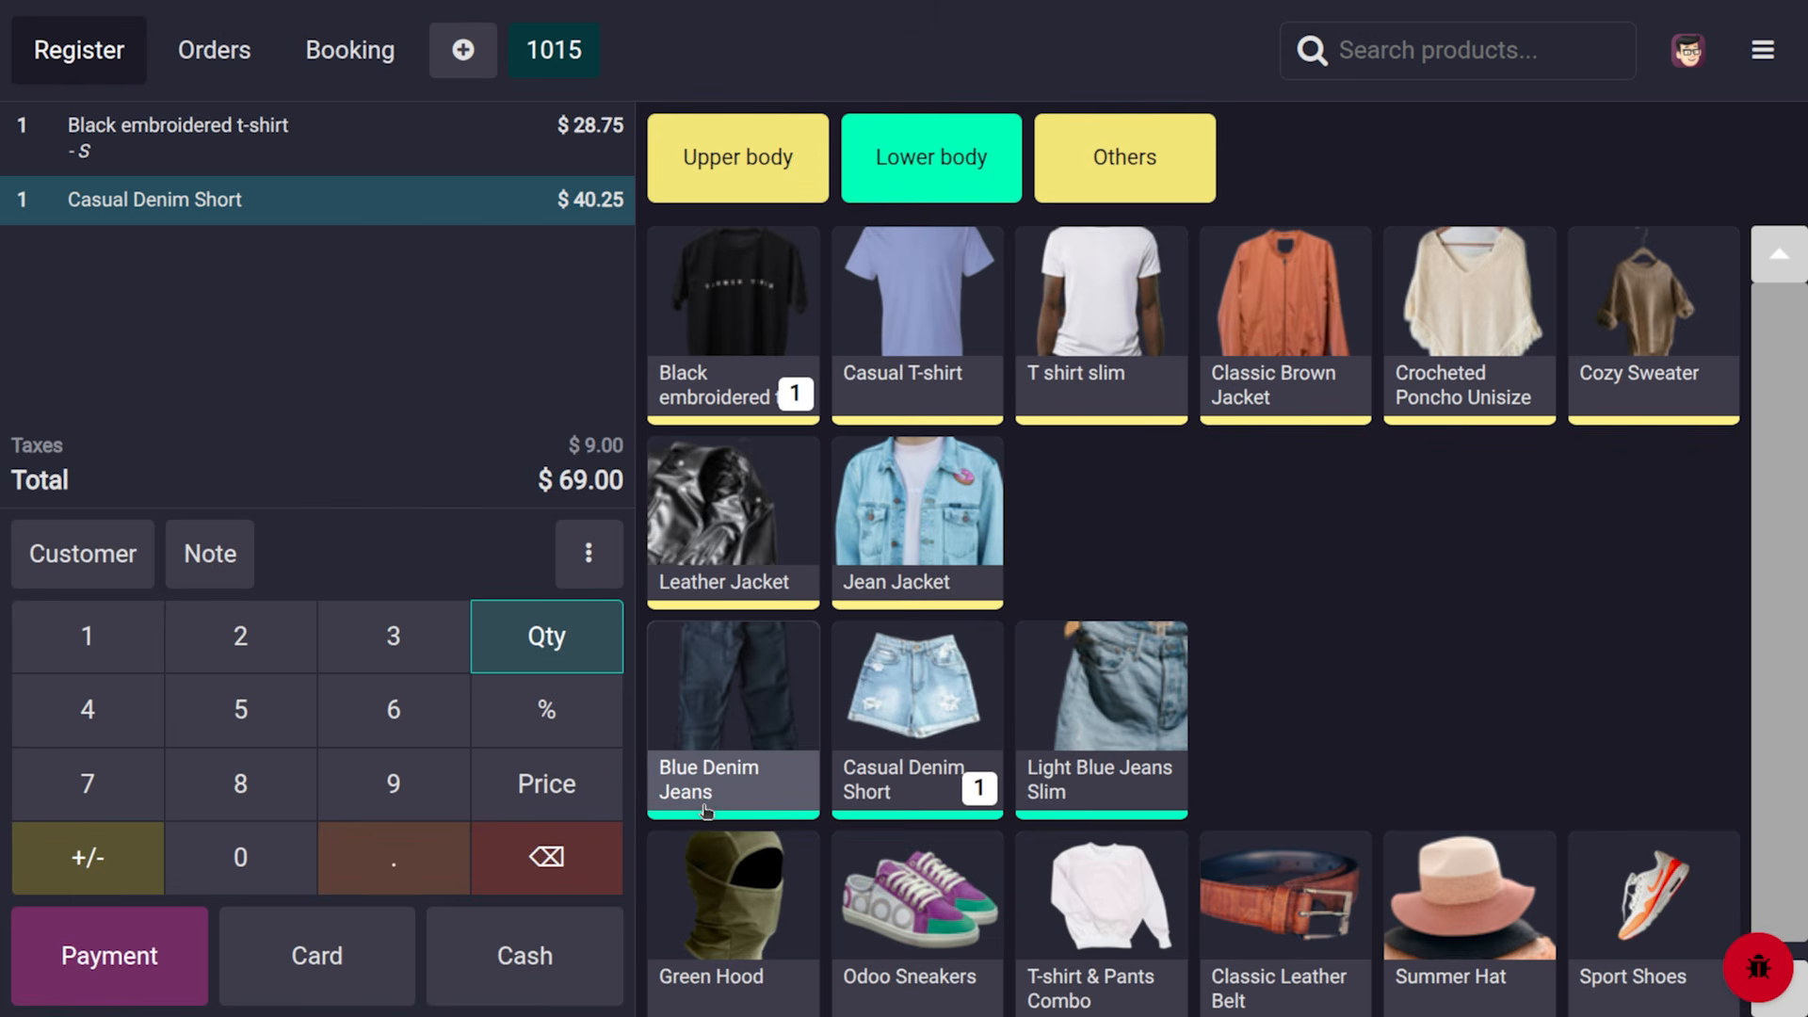
# Set the Casual Denim Short line to $69.00 each, quantity 2, with an 8% discount
pyautogui.click(570, 787)
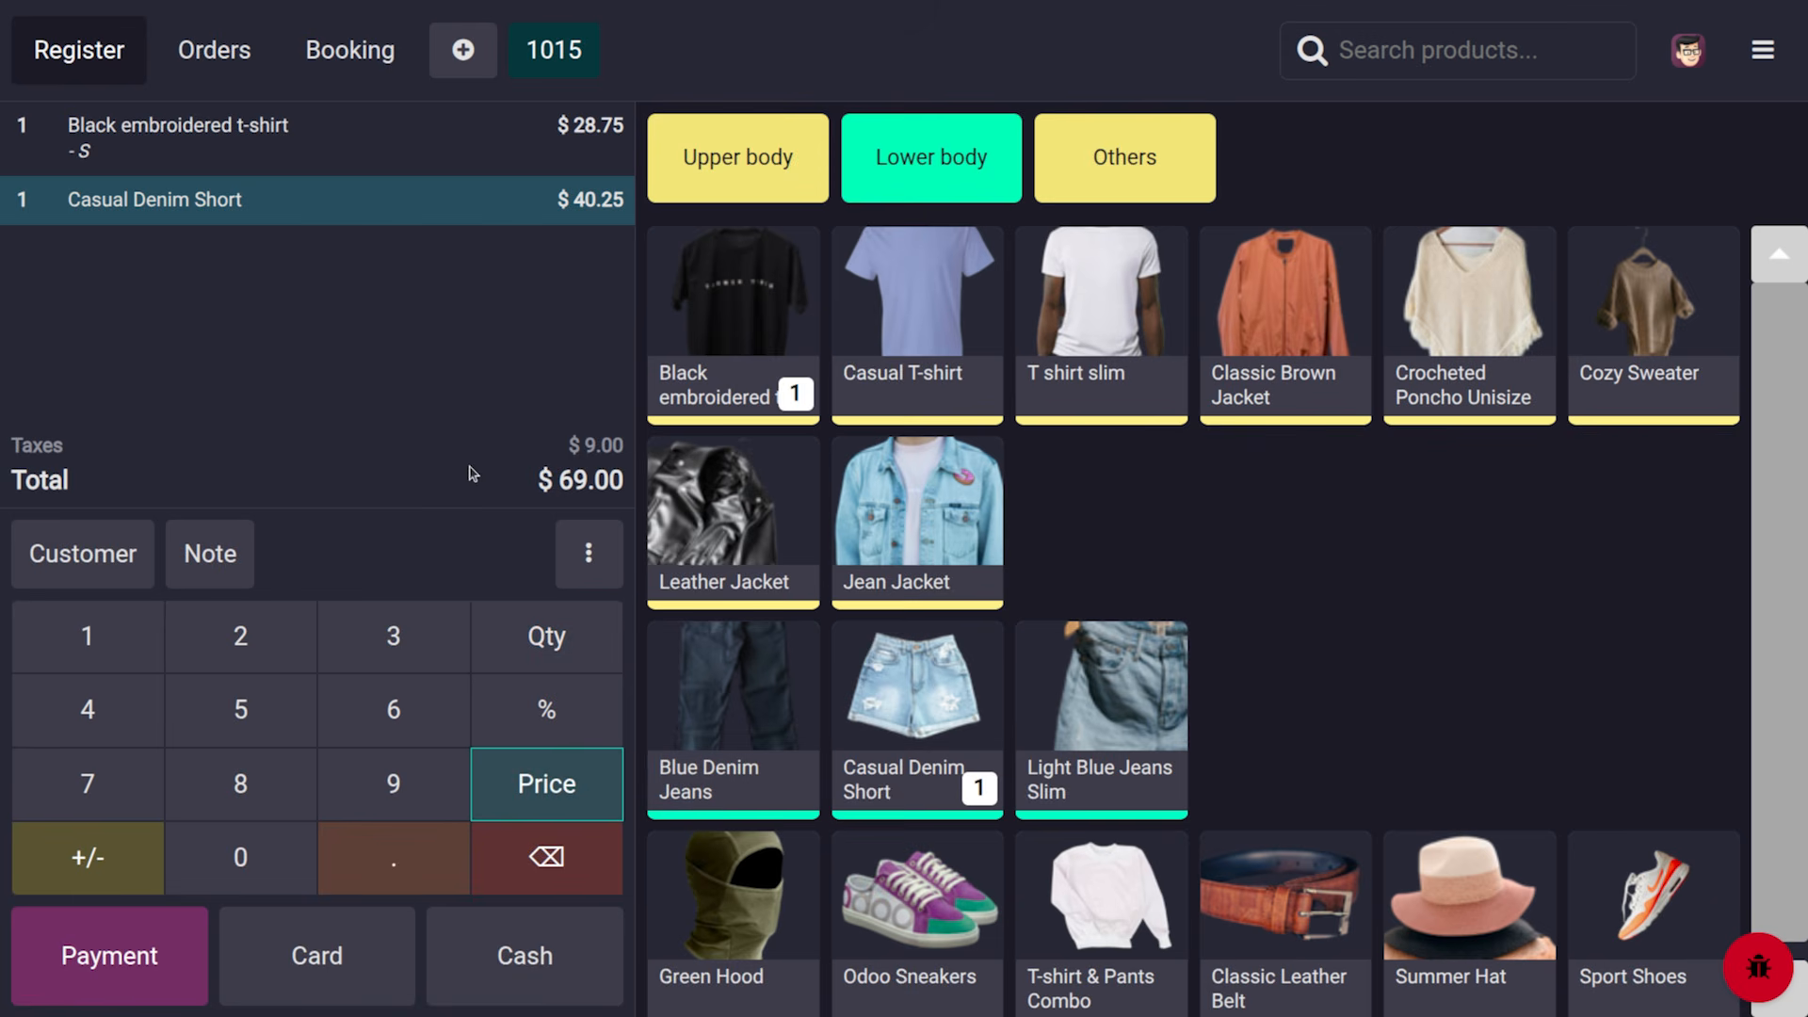
pyautogui.click(408, 706)
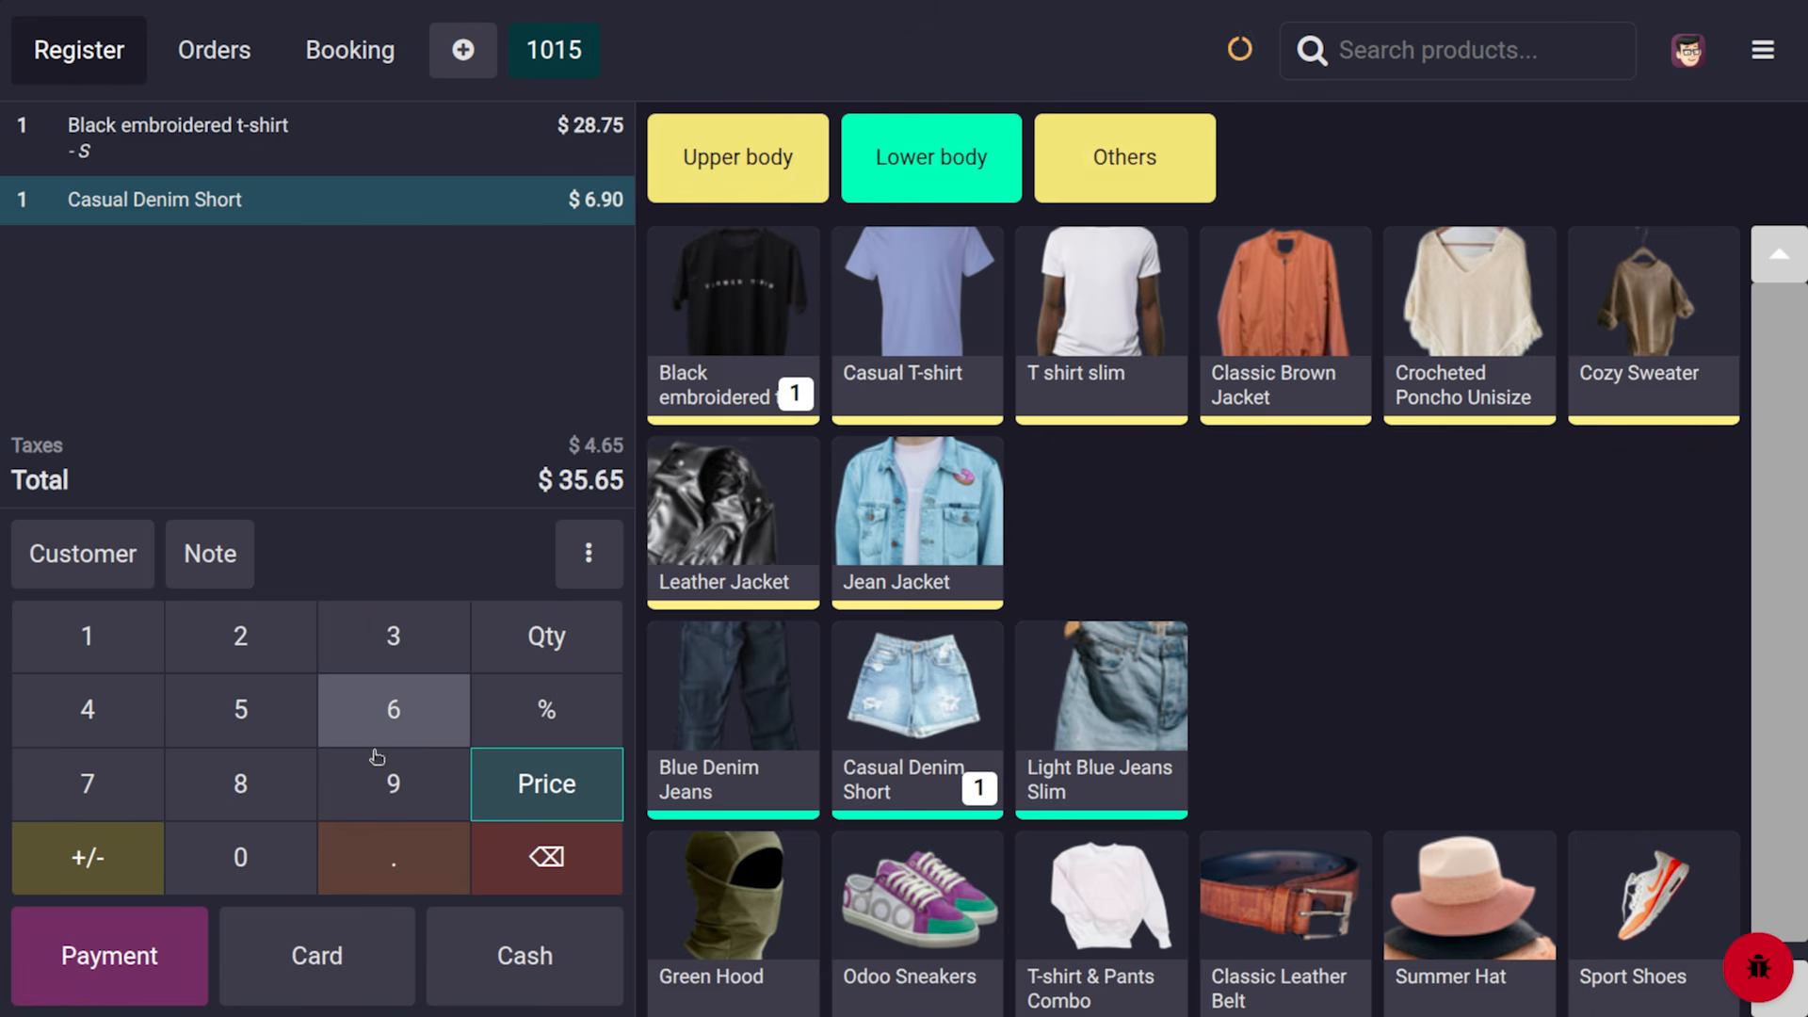
pyautogui.click(256, 855)
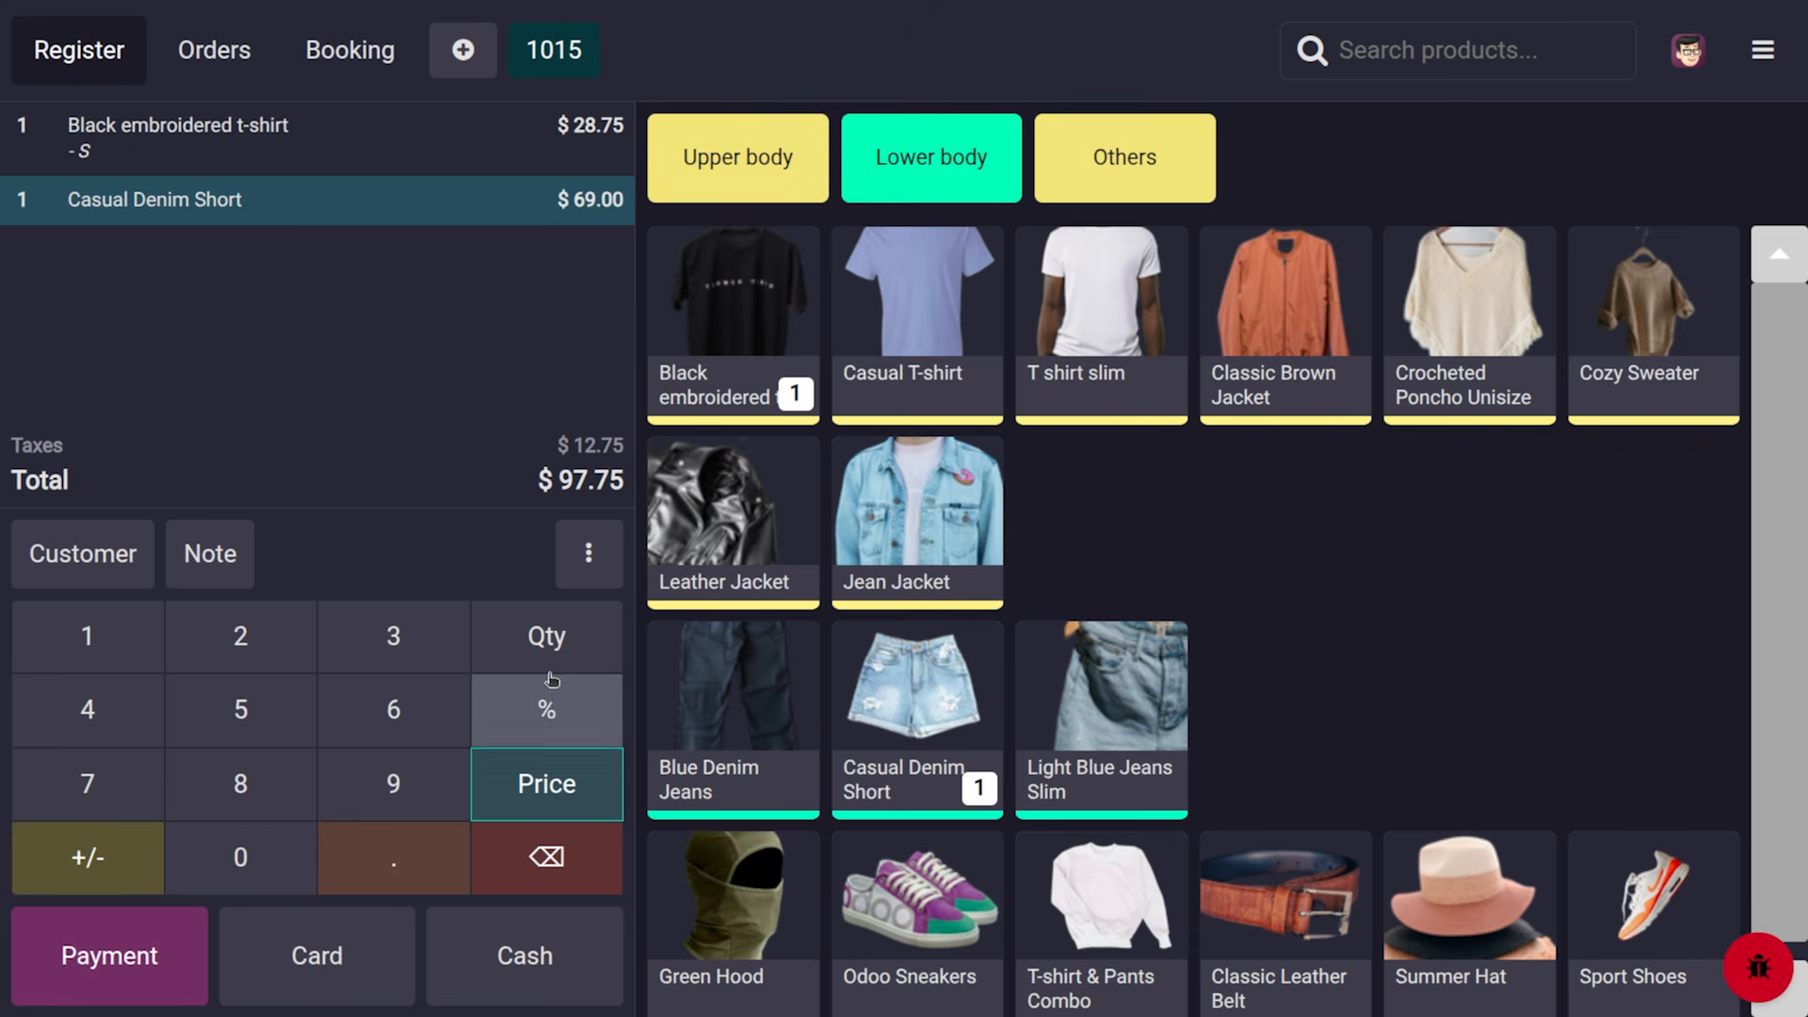
pyautogui.click(556, 621)
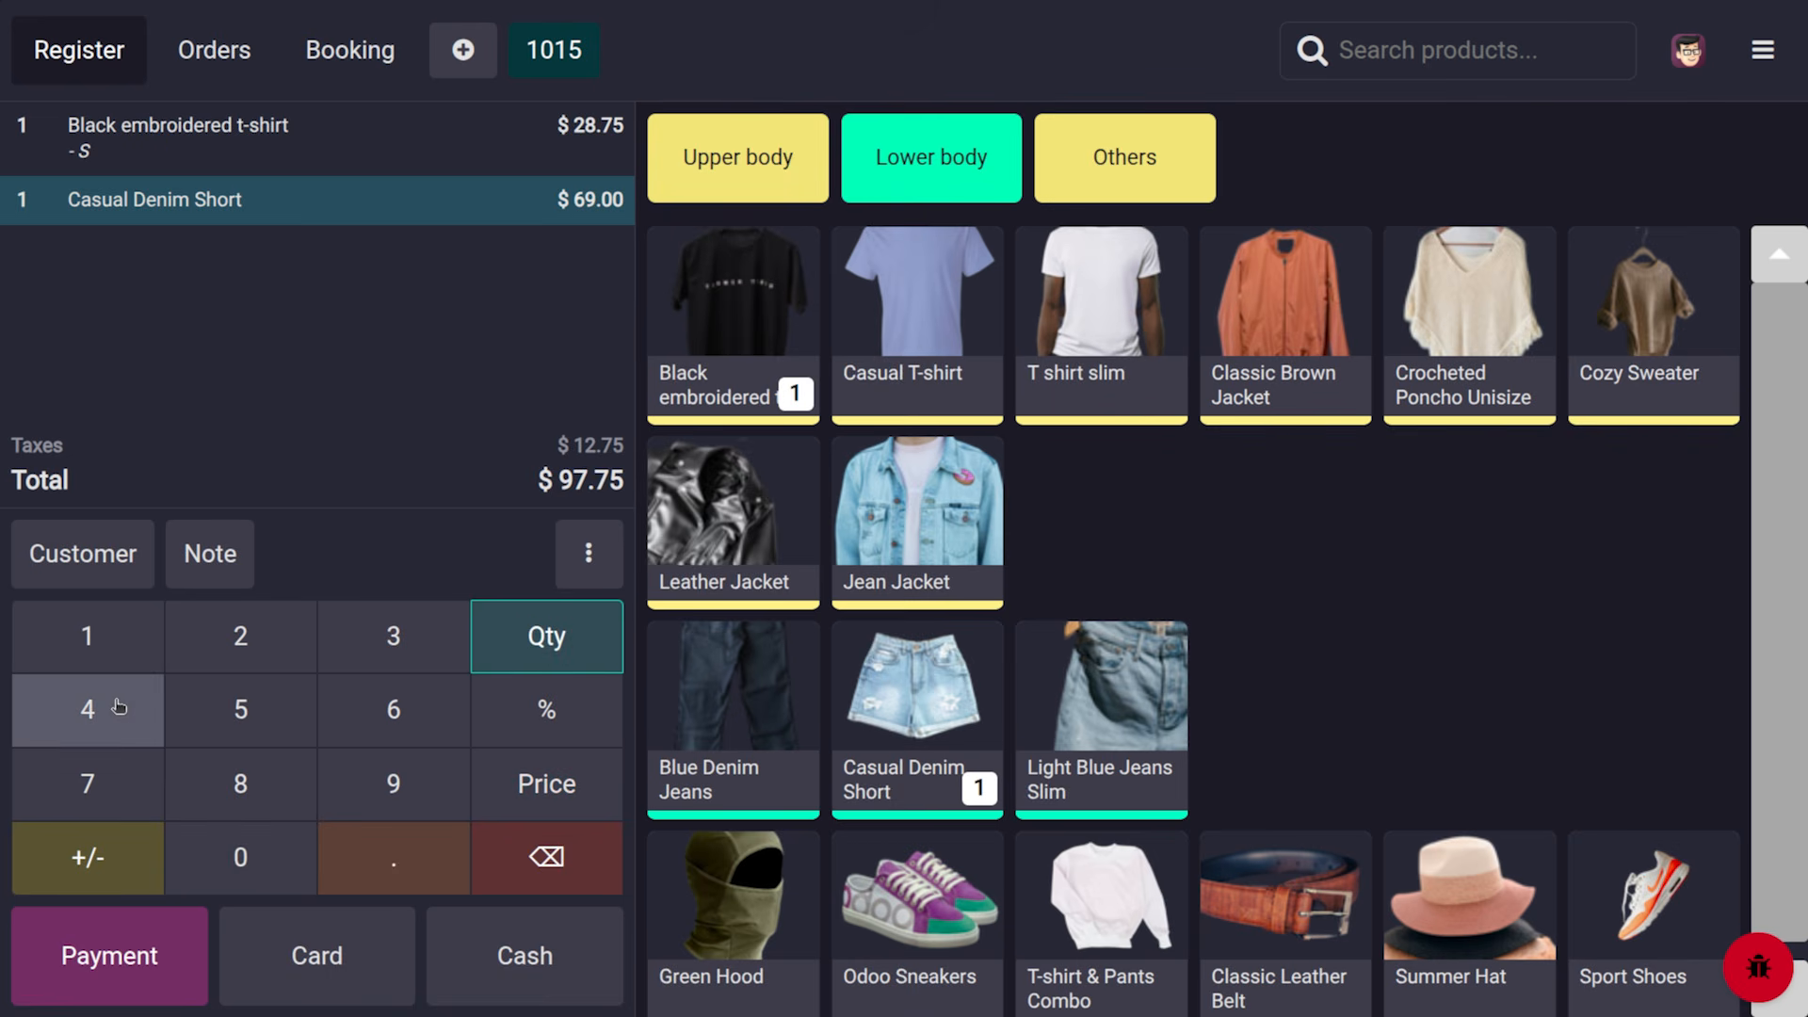
pyautogui.click(191, 632)
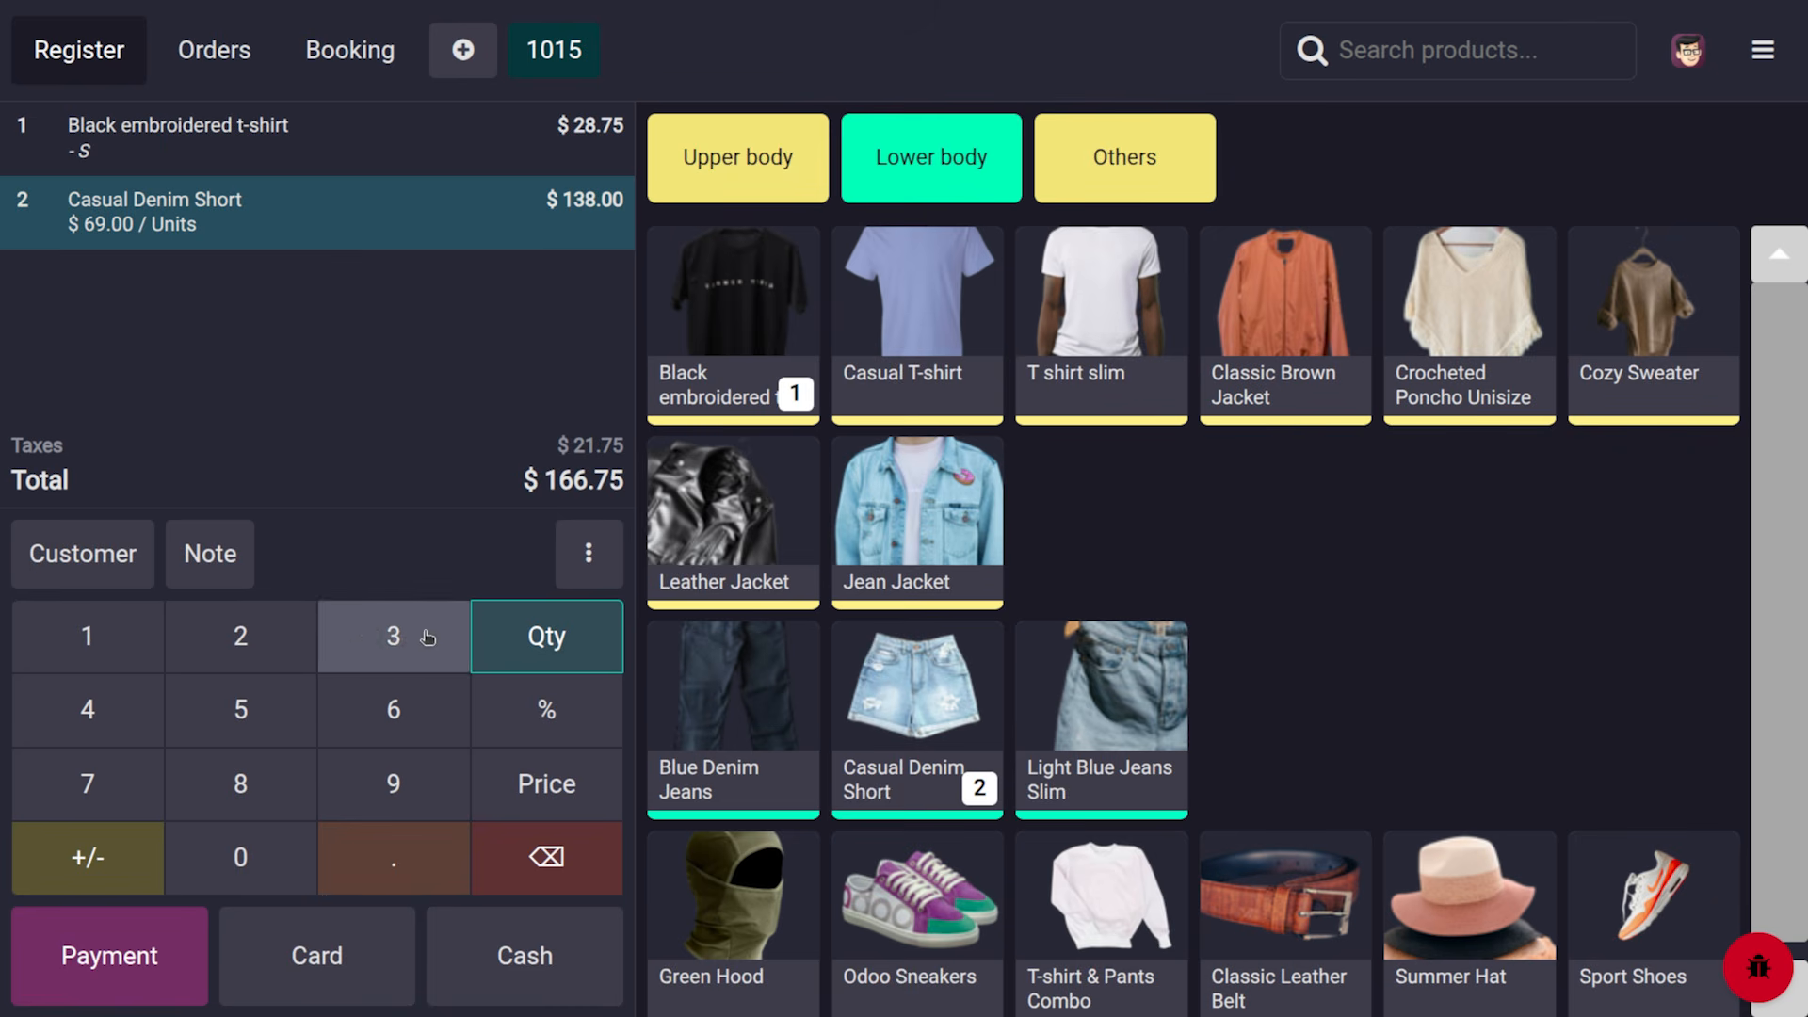
pyautogui.click(546, 713)
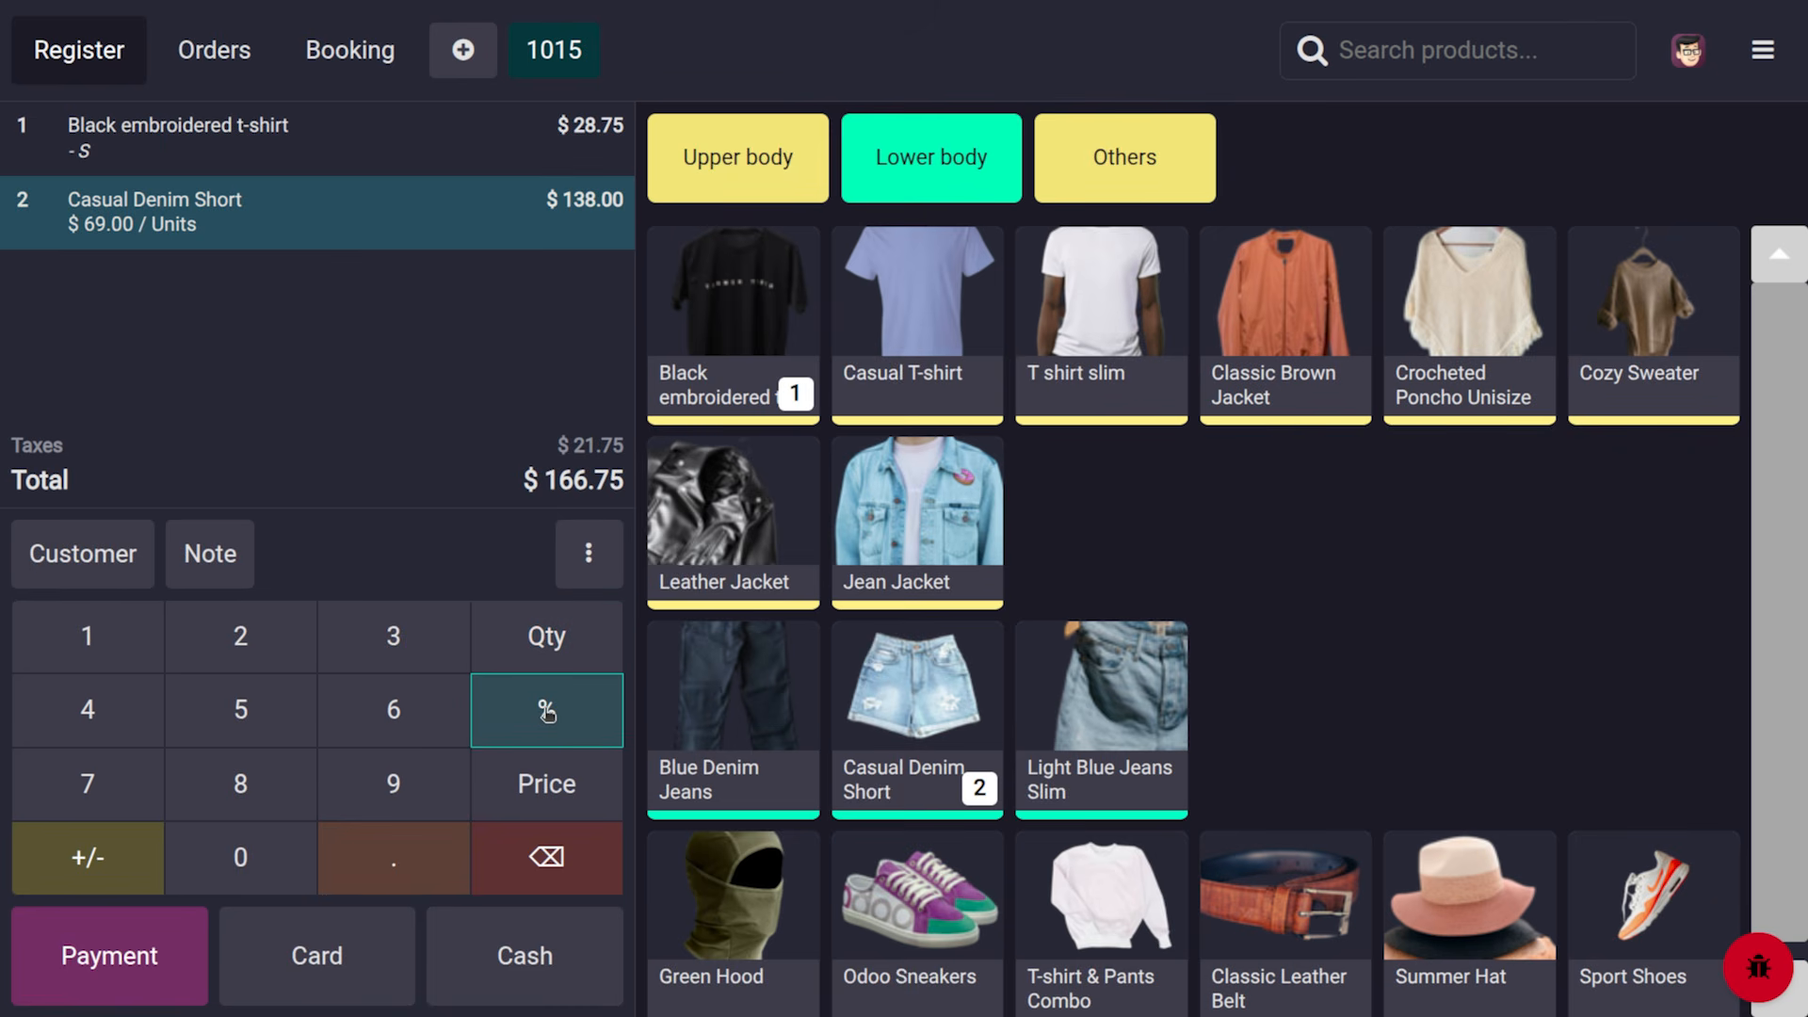
pyautogui.click(243, 783)
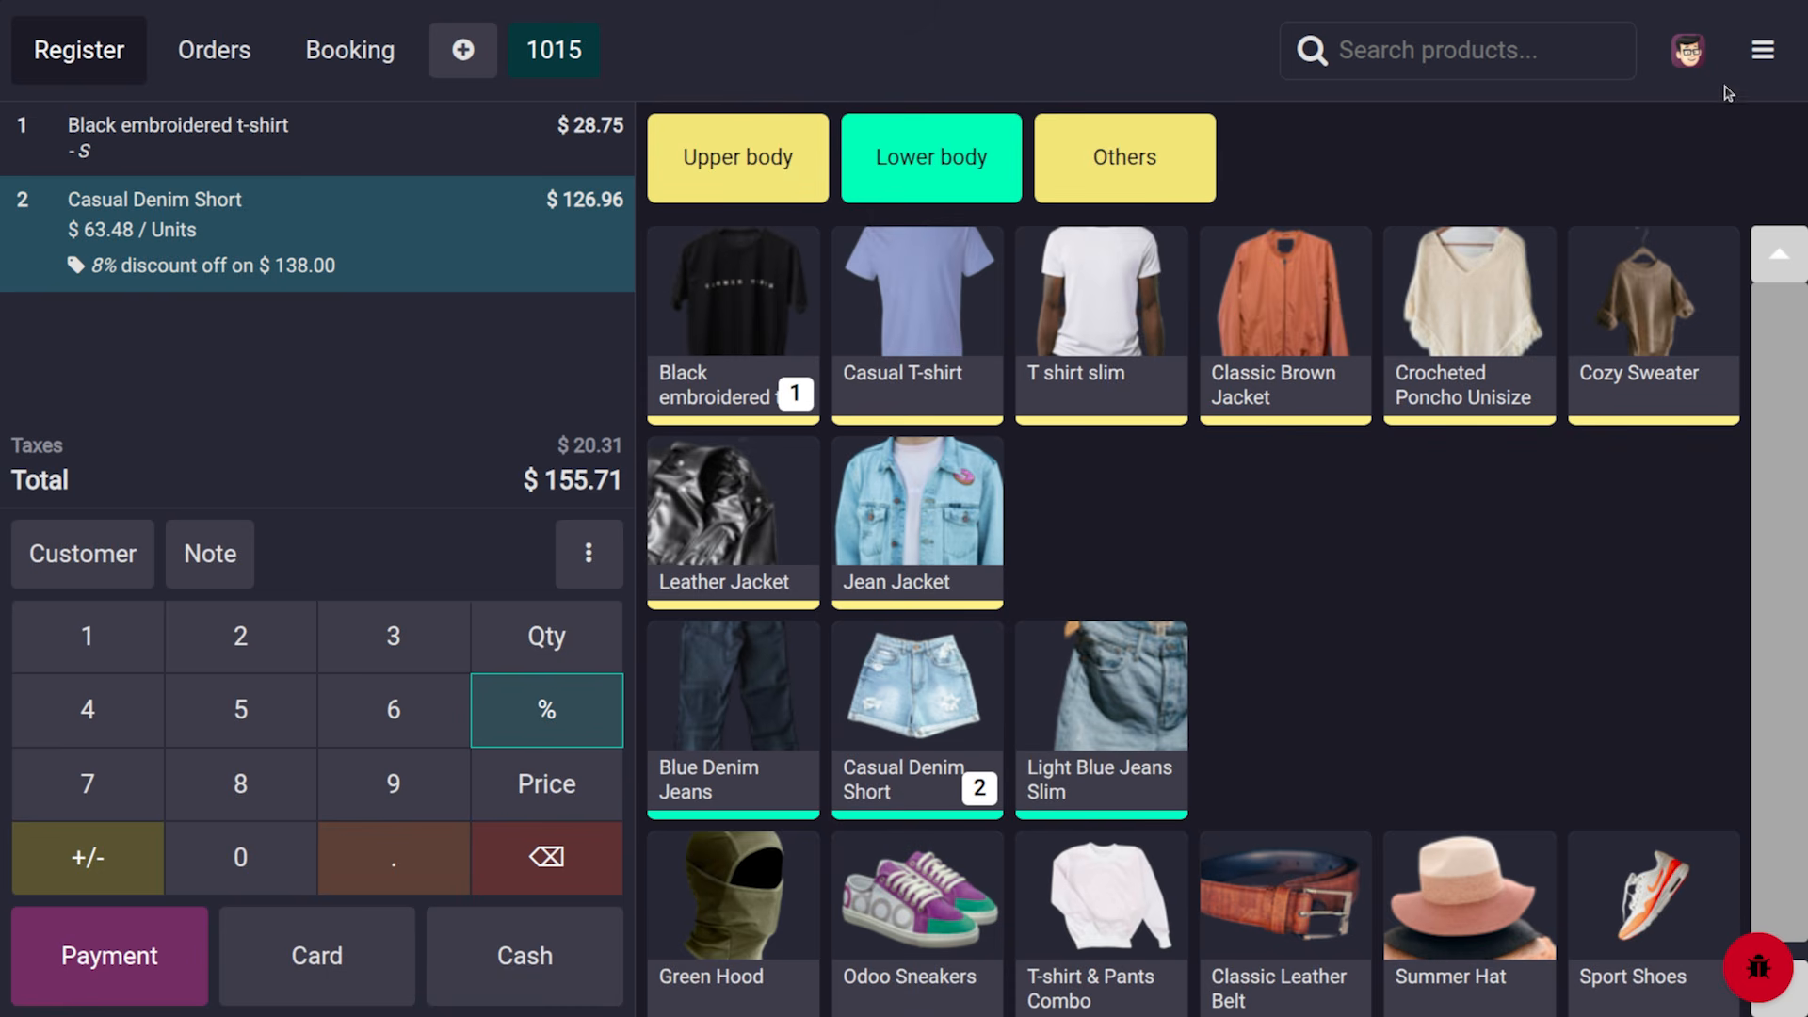
pyautogui.click(1759, 59)
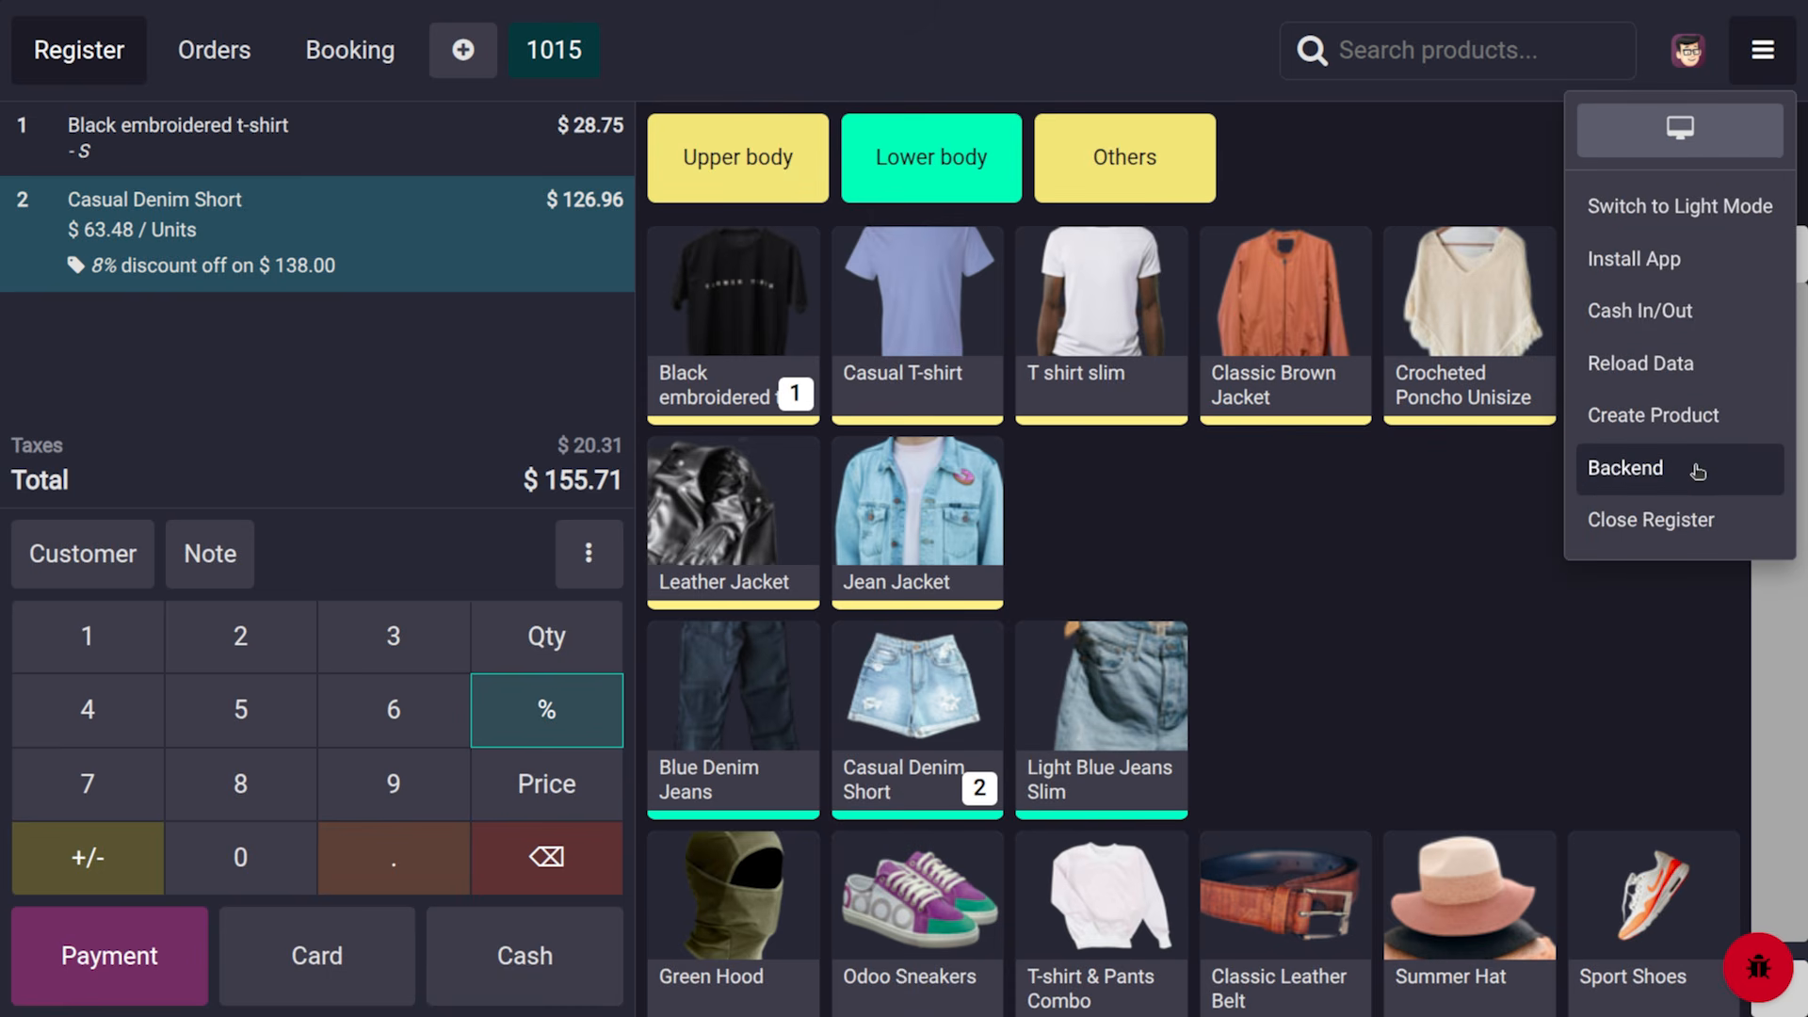
# Close the register session and open the Clothes Shop's Point of Sale settings from the backend
pyautogui.click(1729, 520)
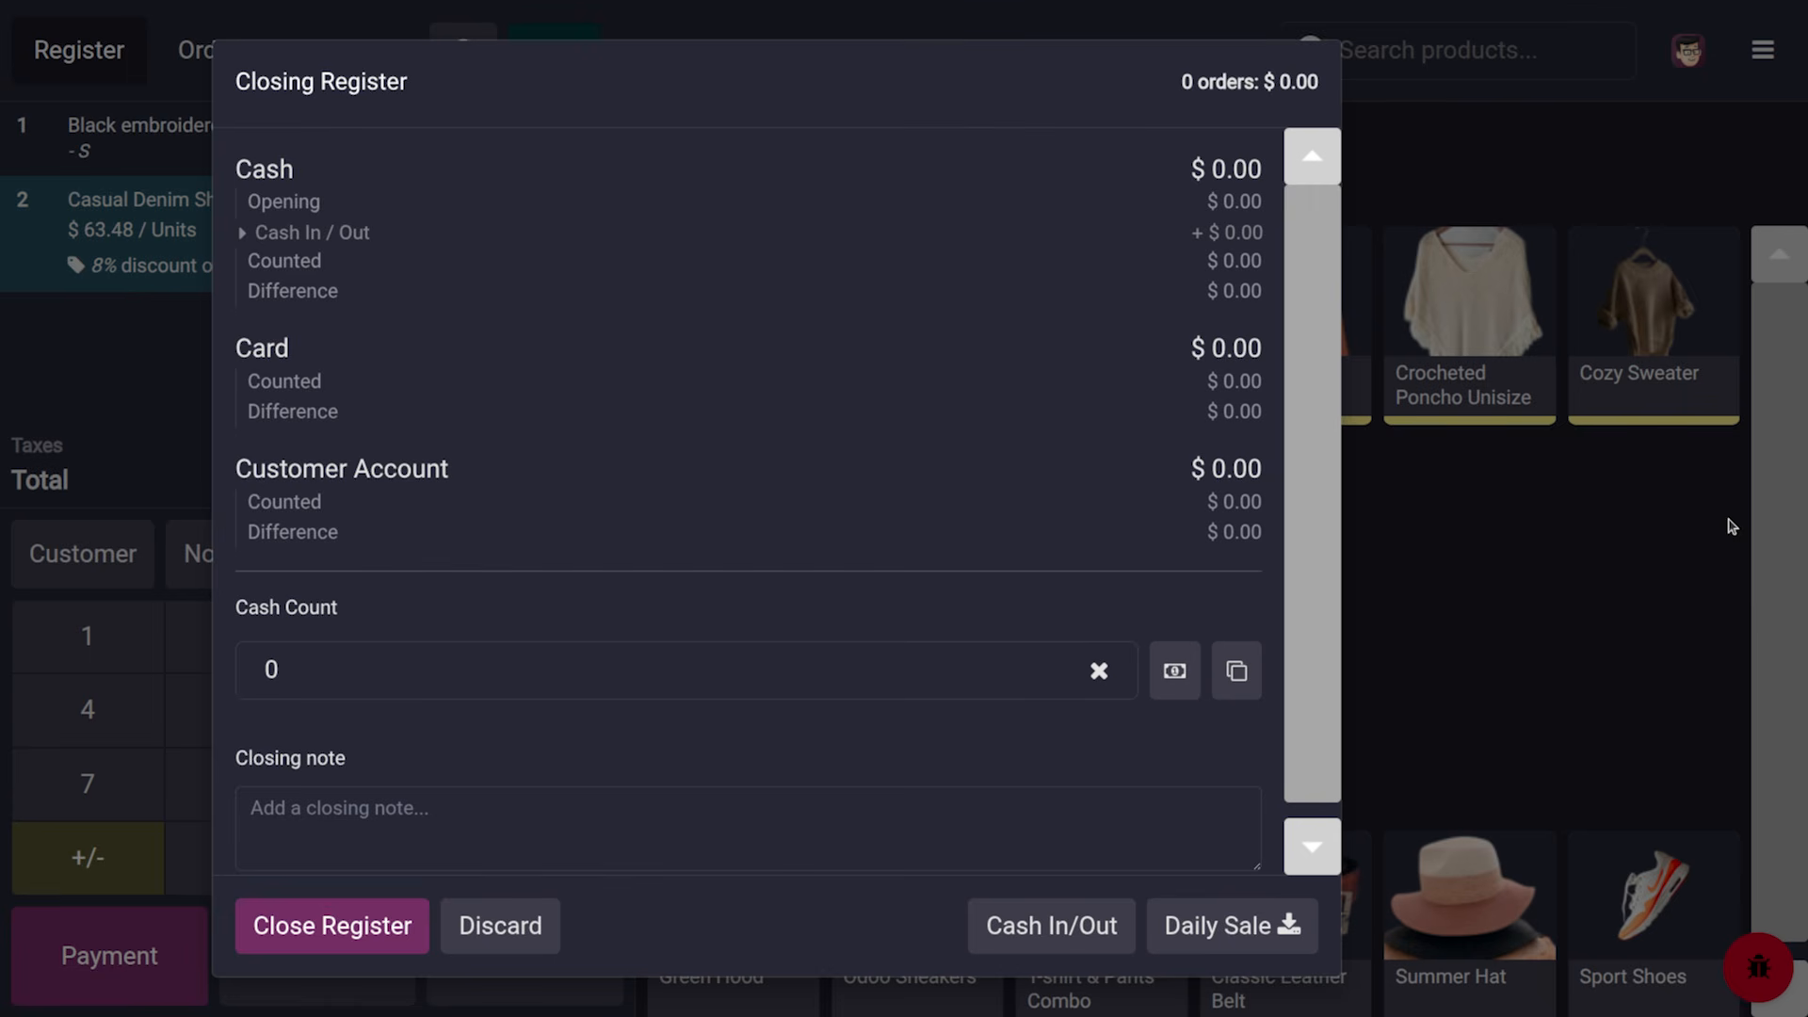
pyautogui.click(382, 930)
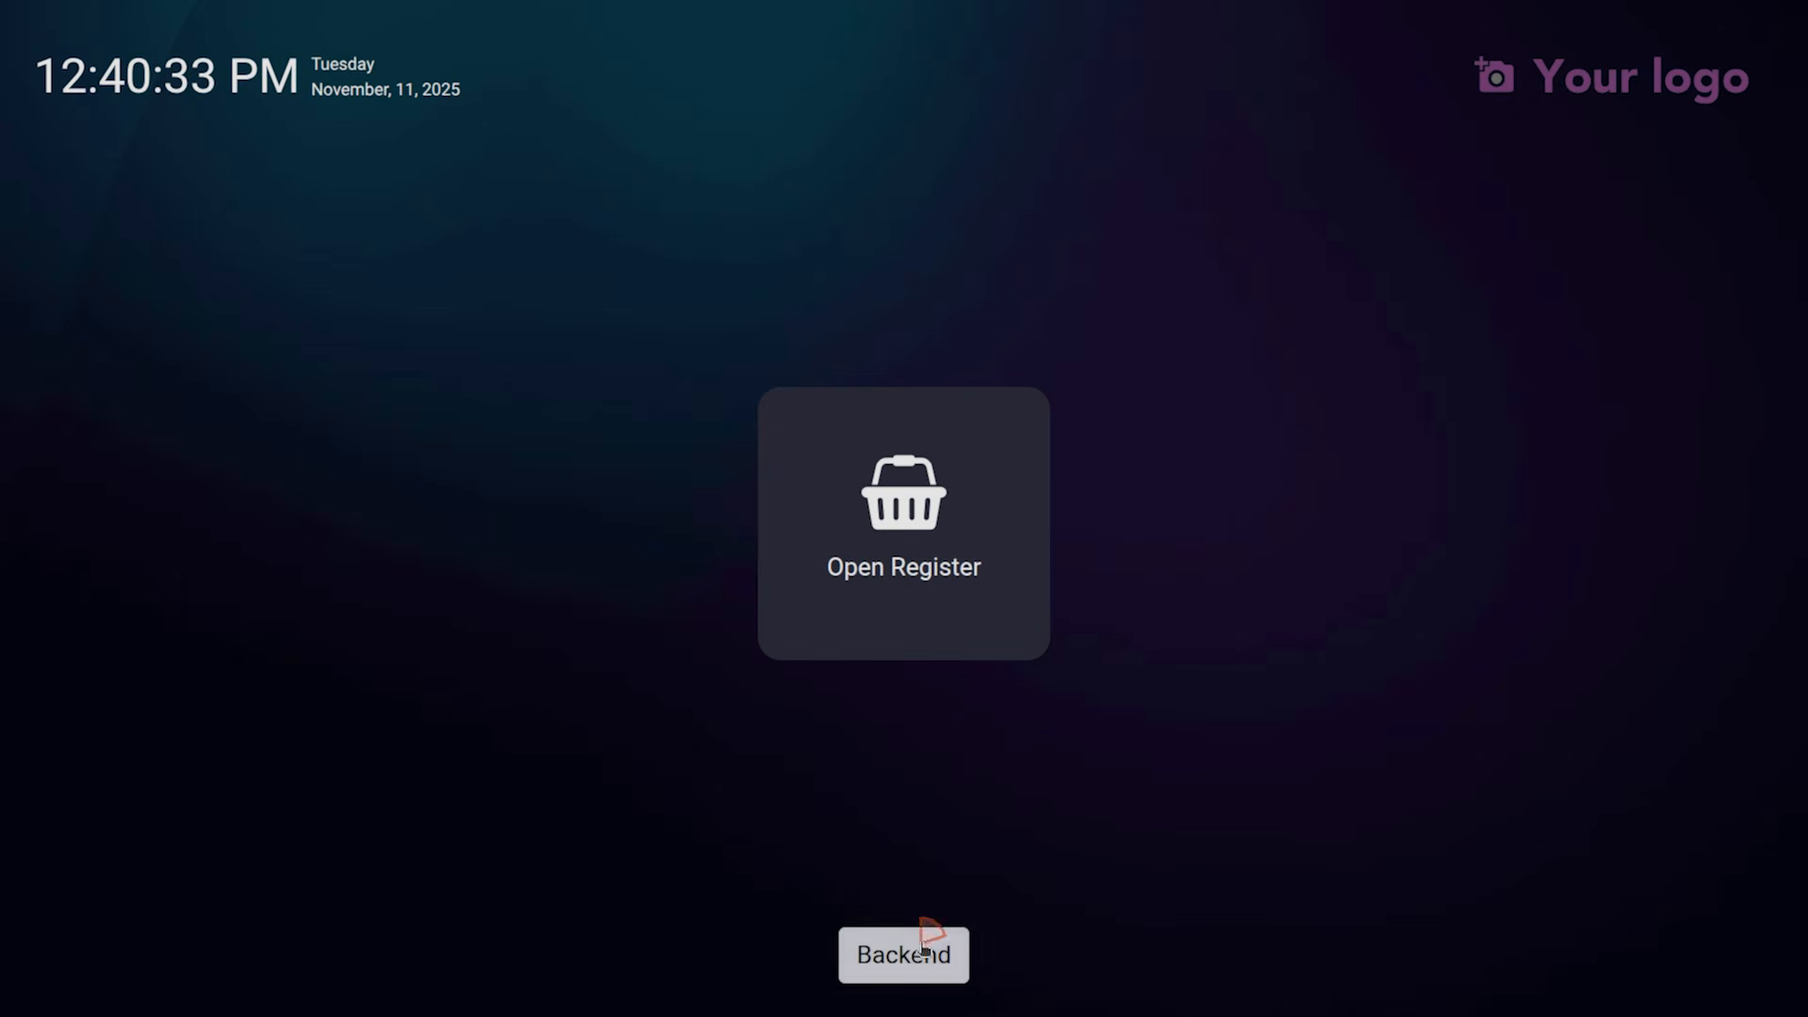
pyautogui.click(921, 946)
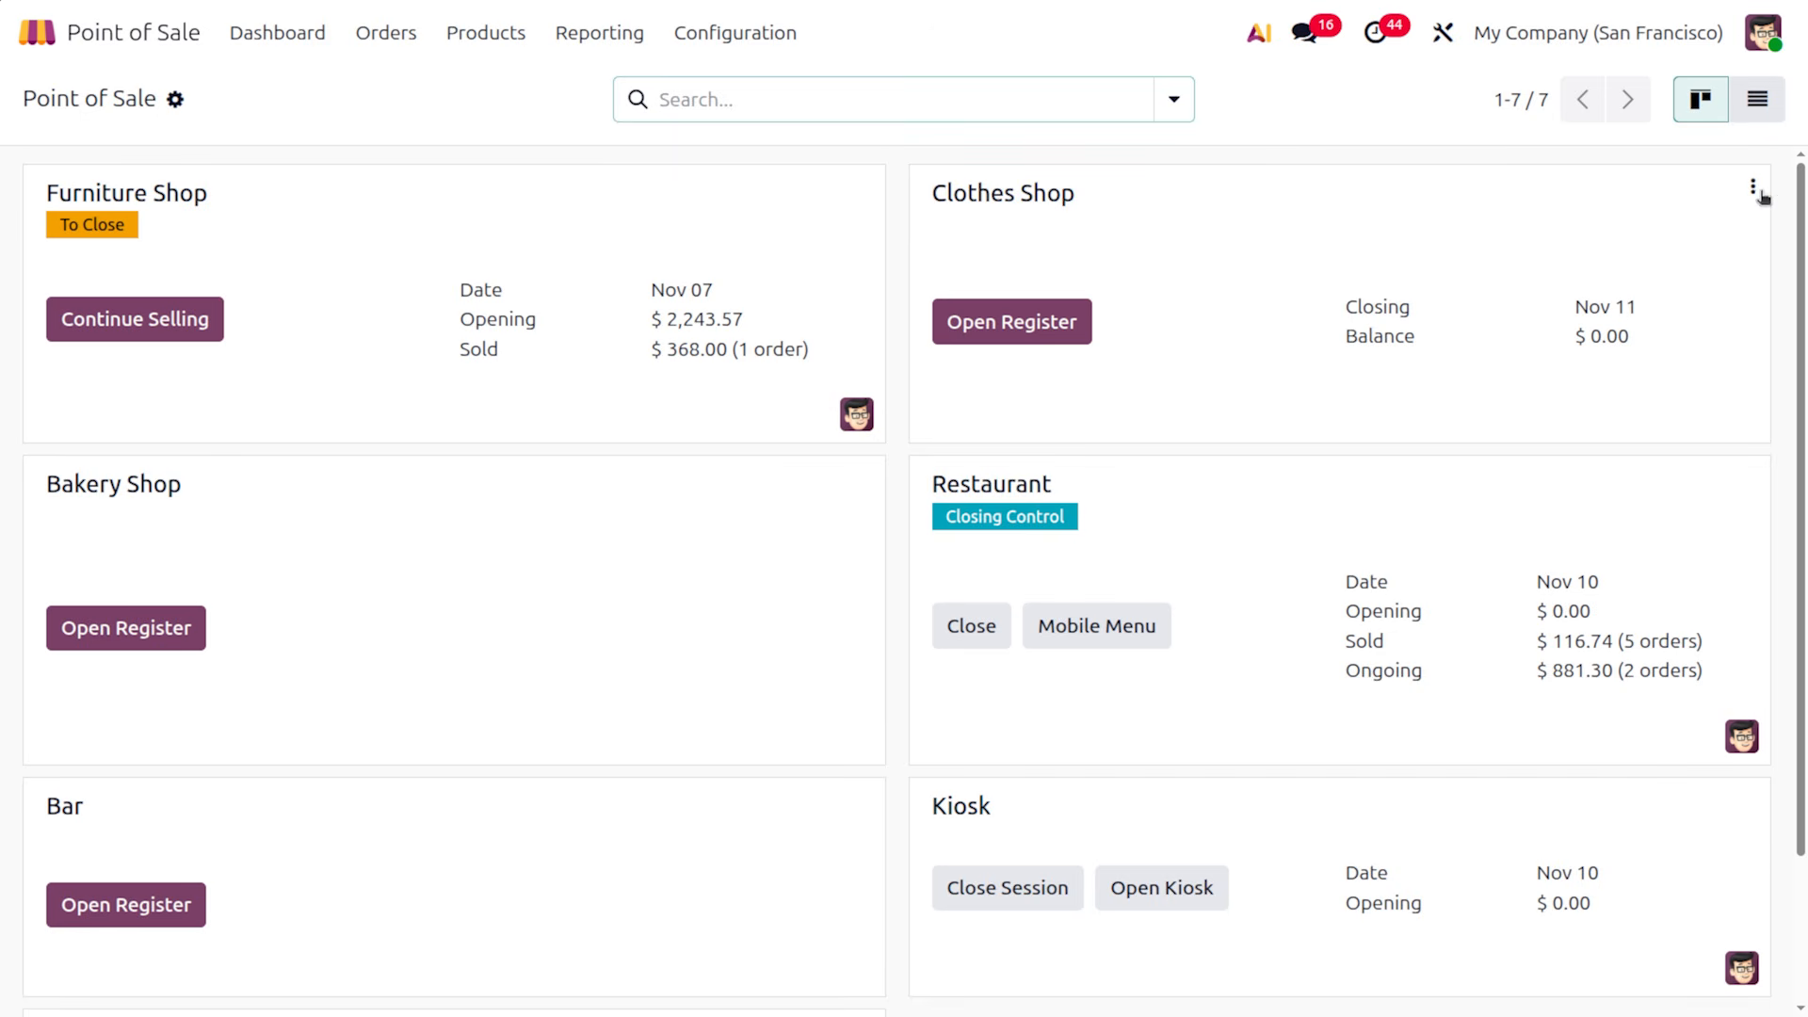
pyautogui.click(1753, 188)
pyautogui.click(1562, 395)
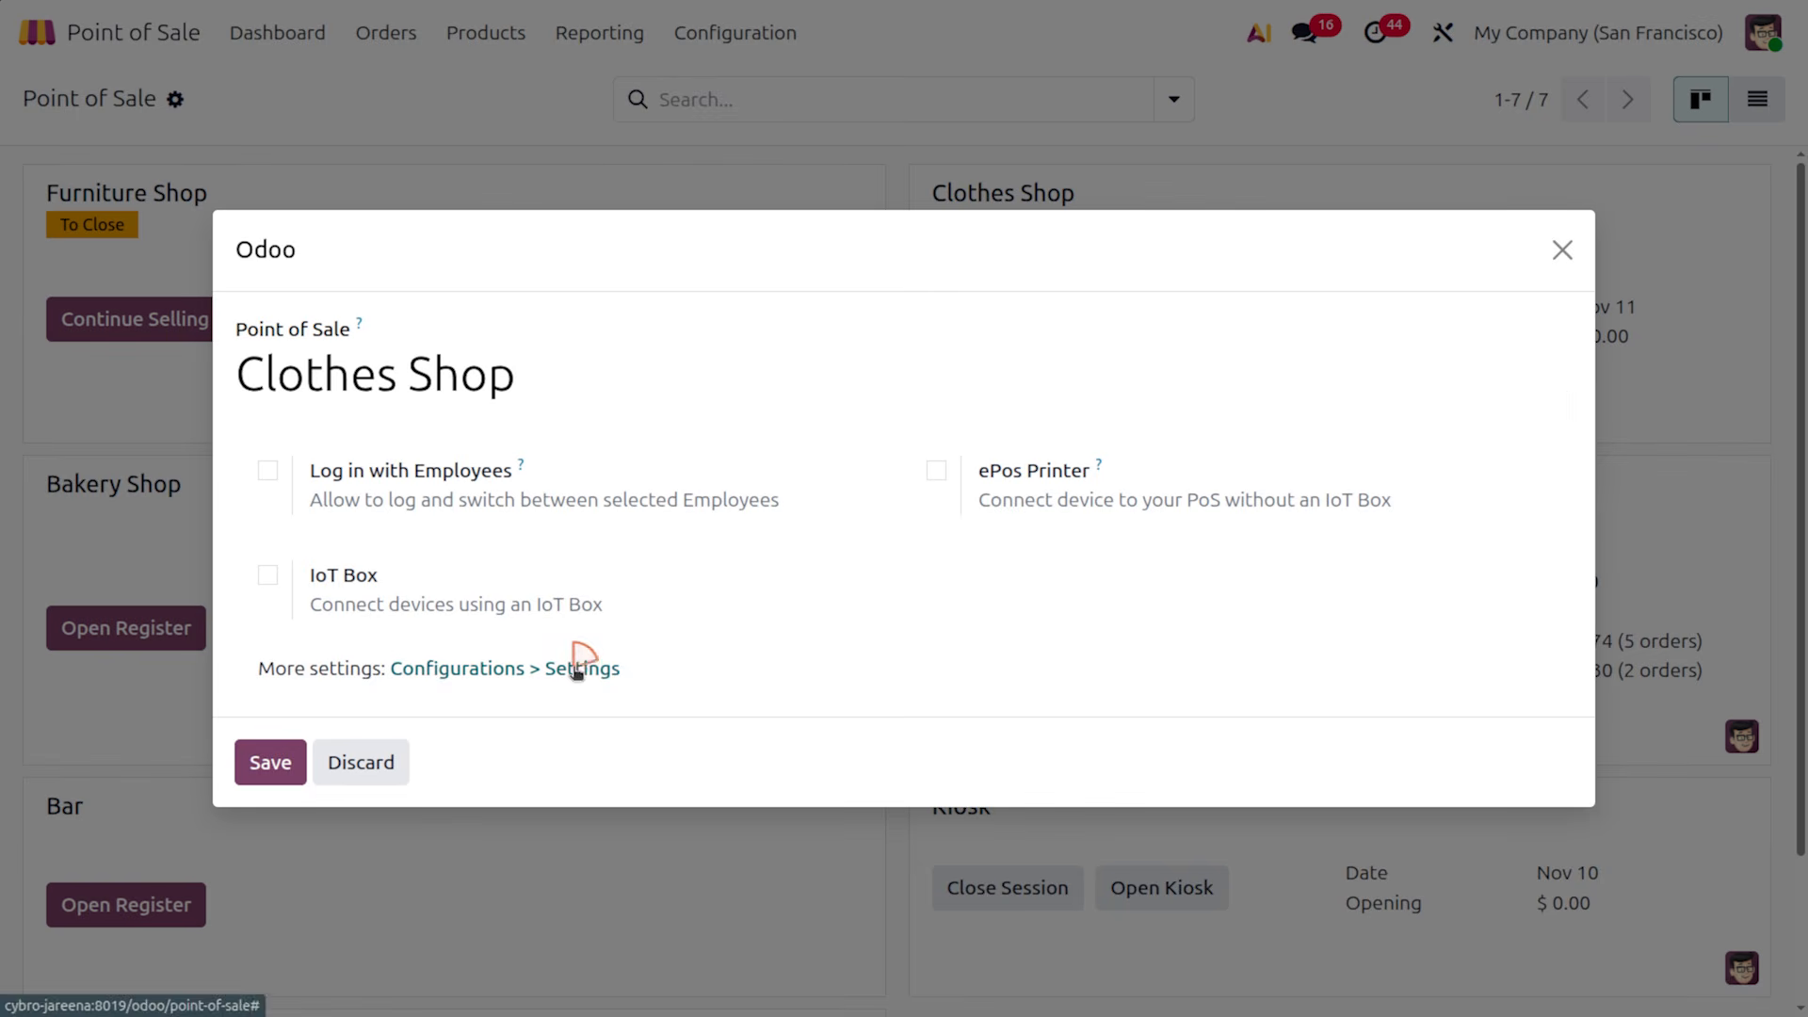
pyautogui.click(576, 667)
pyautogui.scroll(-10, 969, 881)
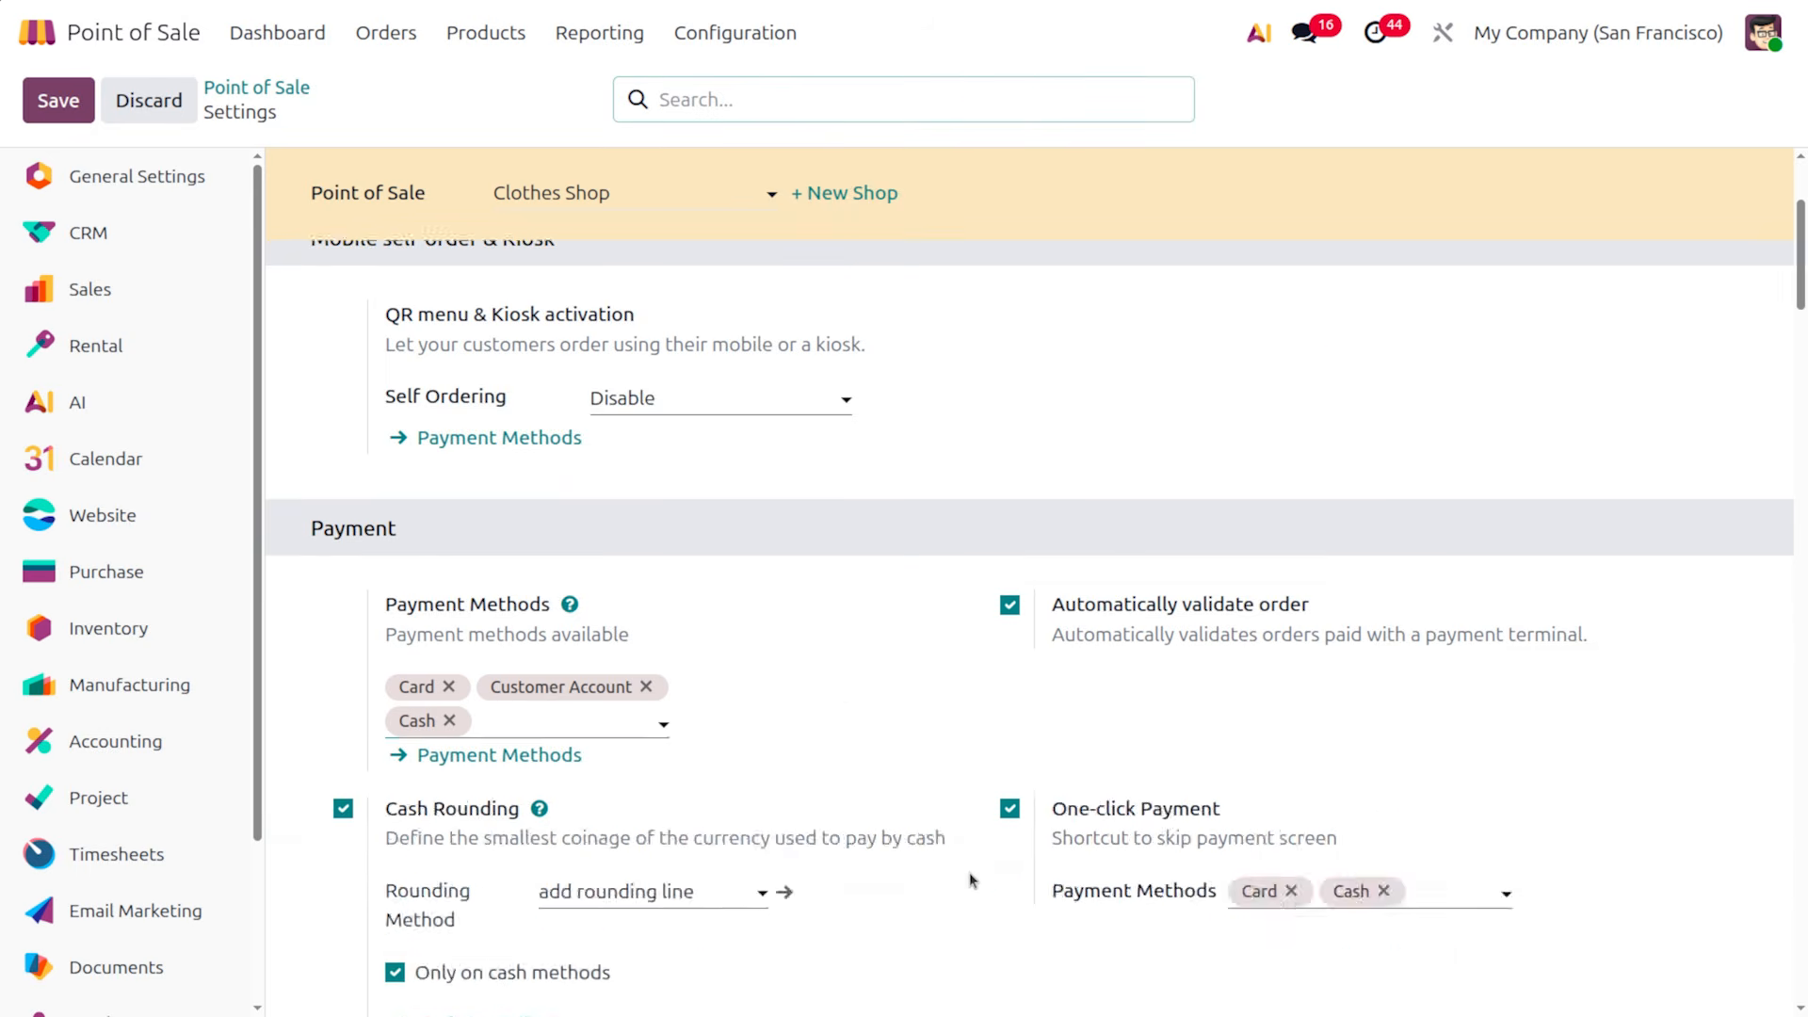
pyautogui.scroll(-6, 969, 874)
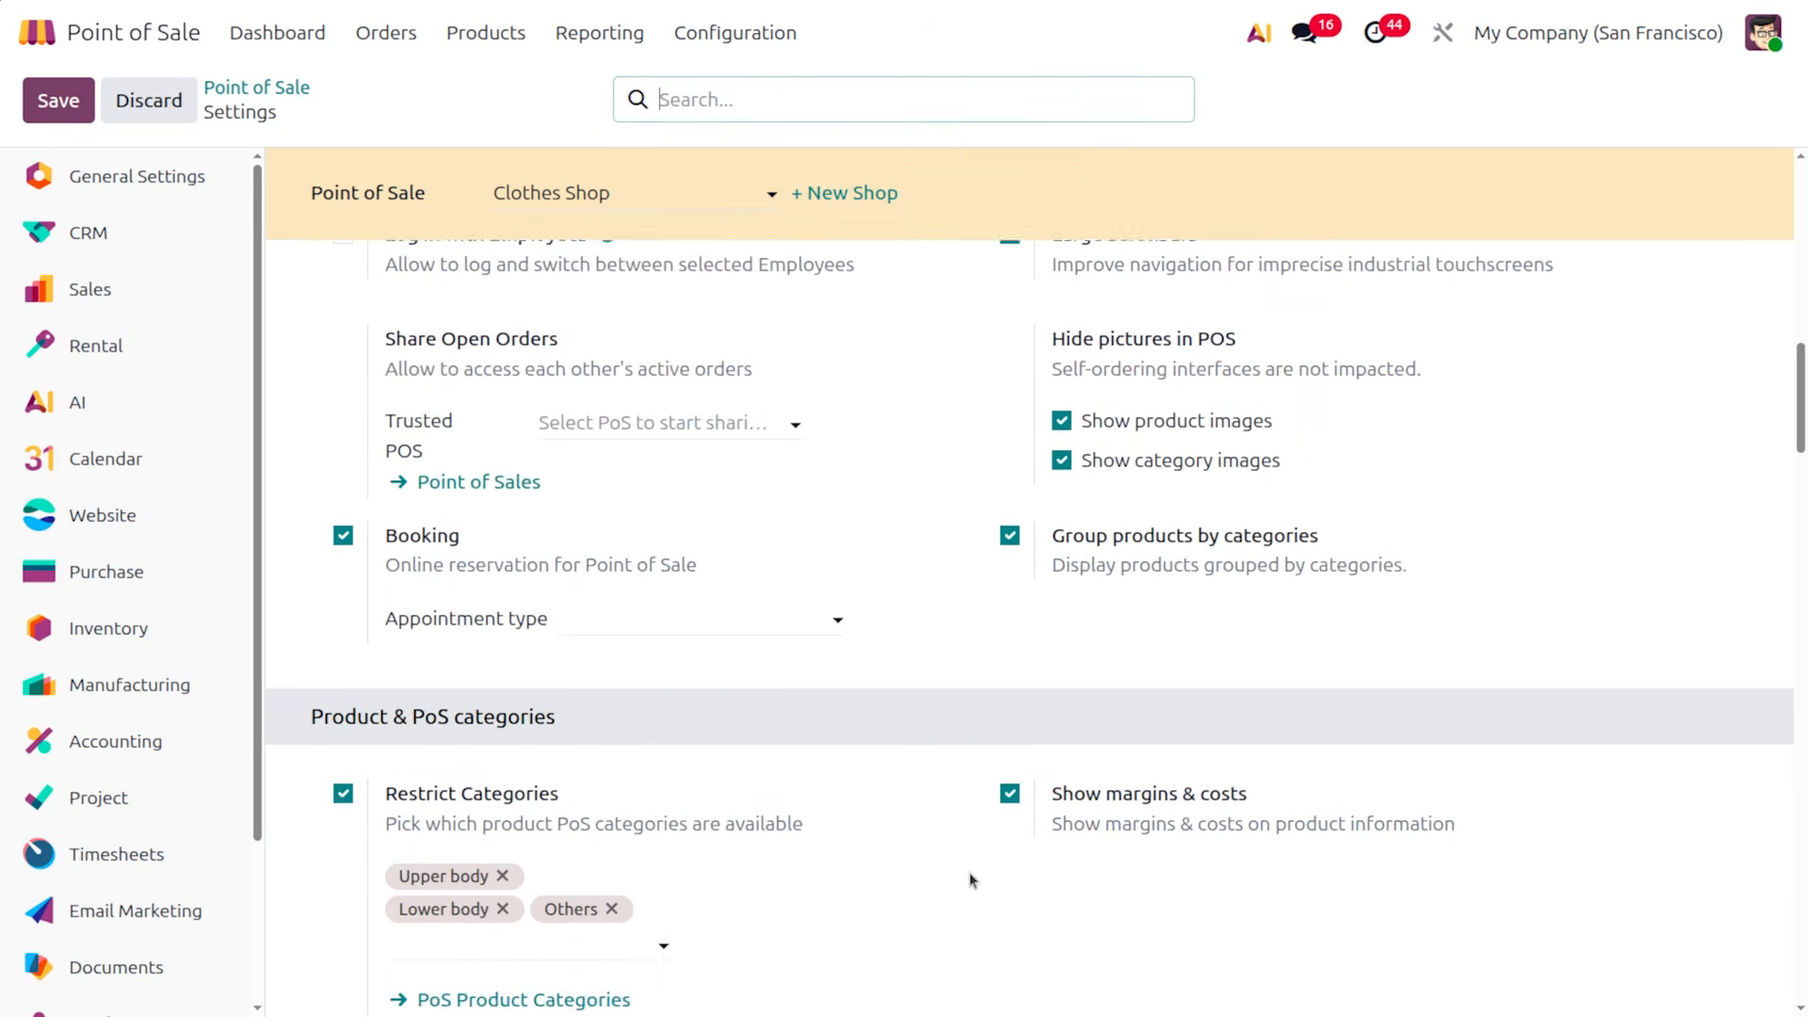
pyautogui.scroll(-3, 969, 872)
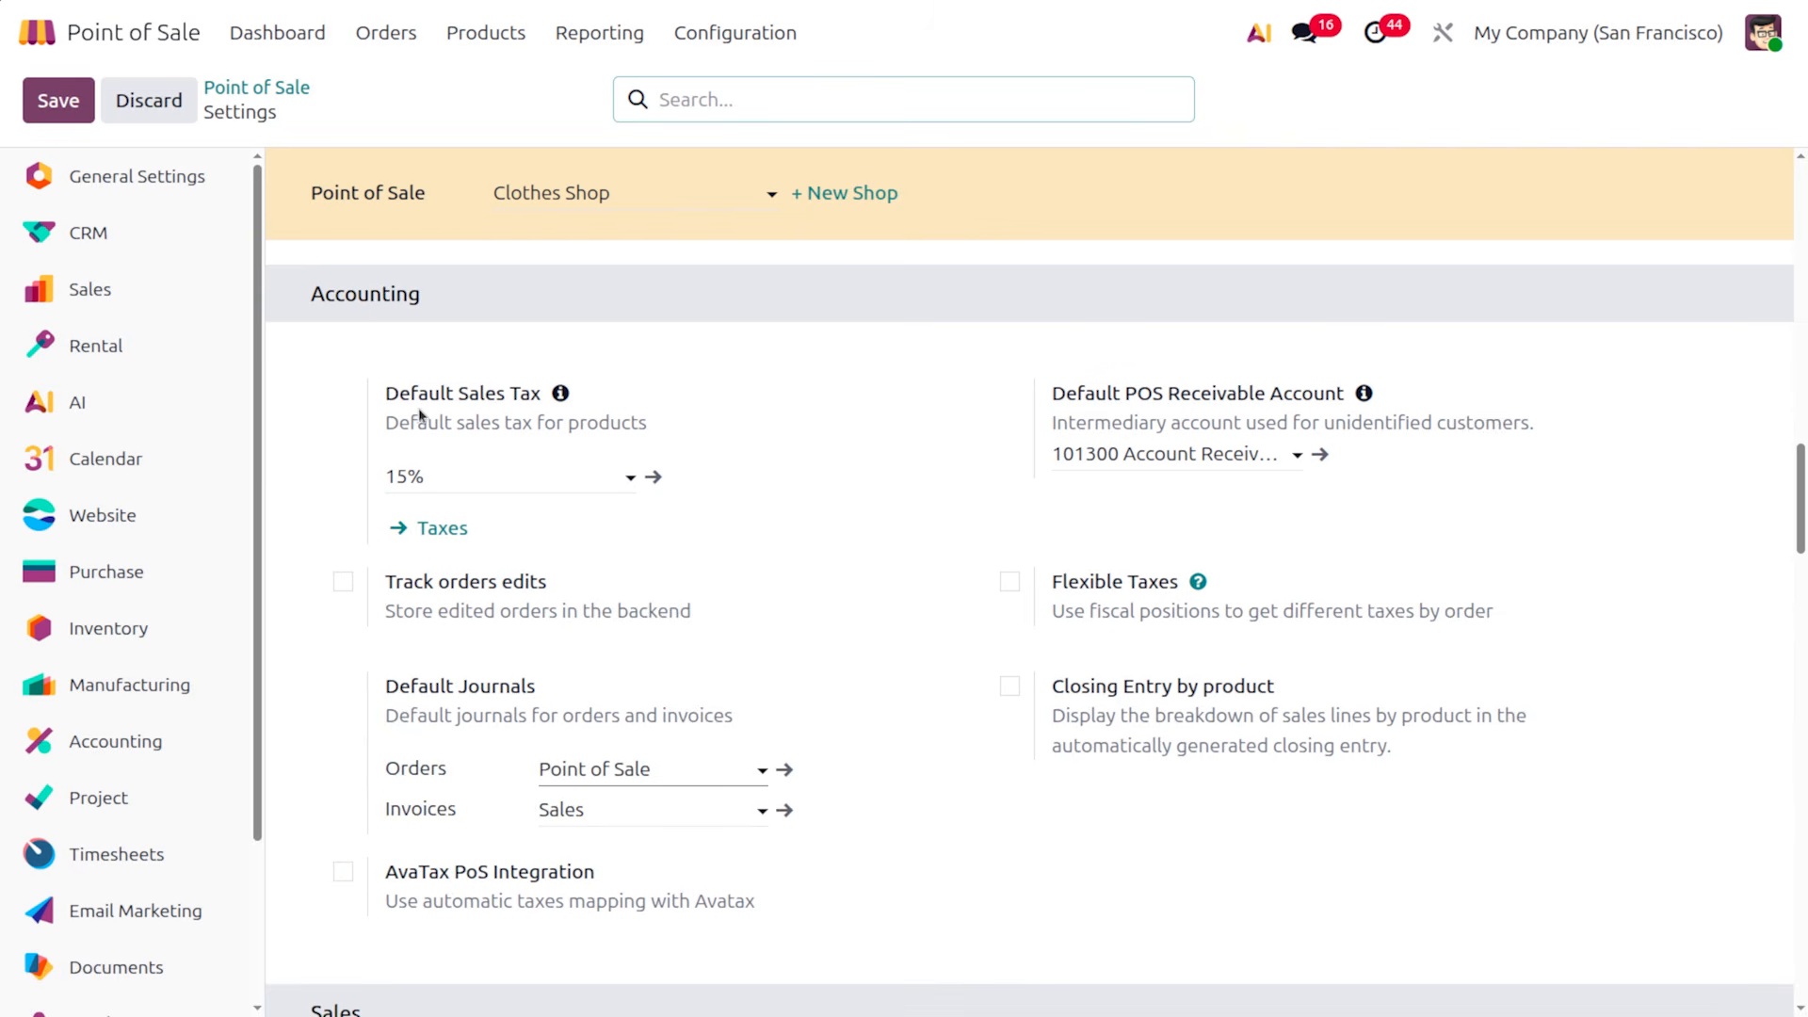
pyautogui.click(466, 463)
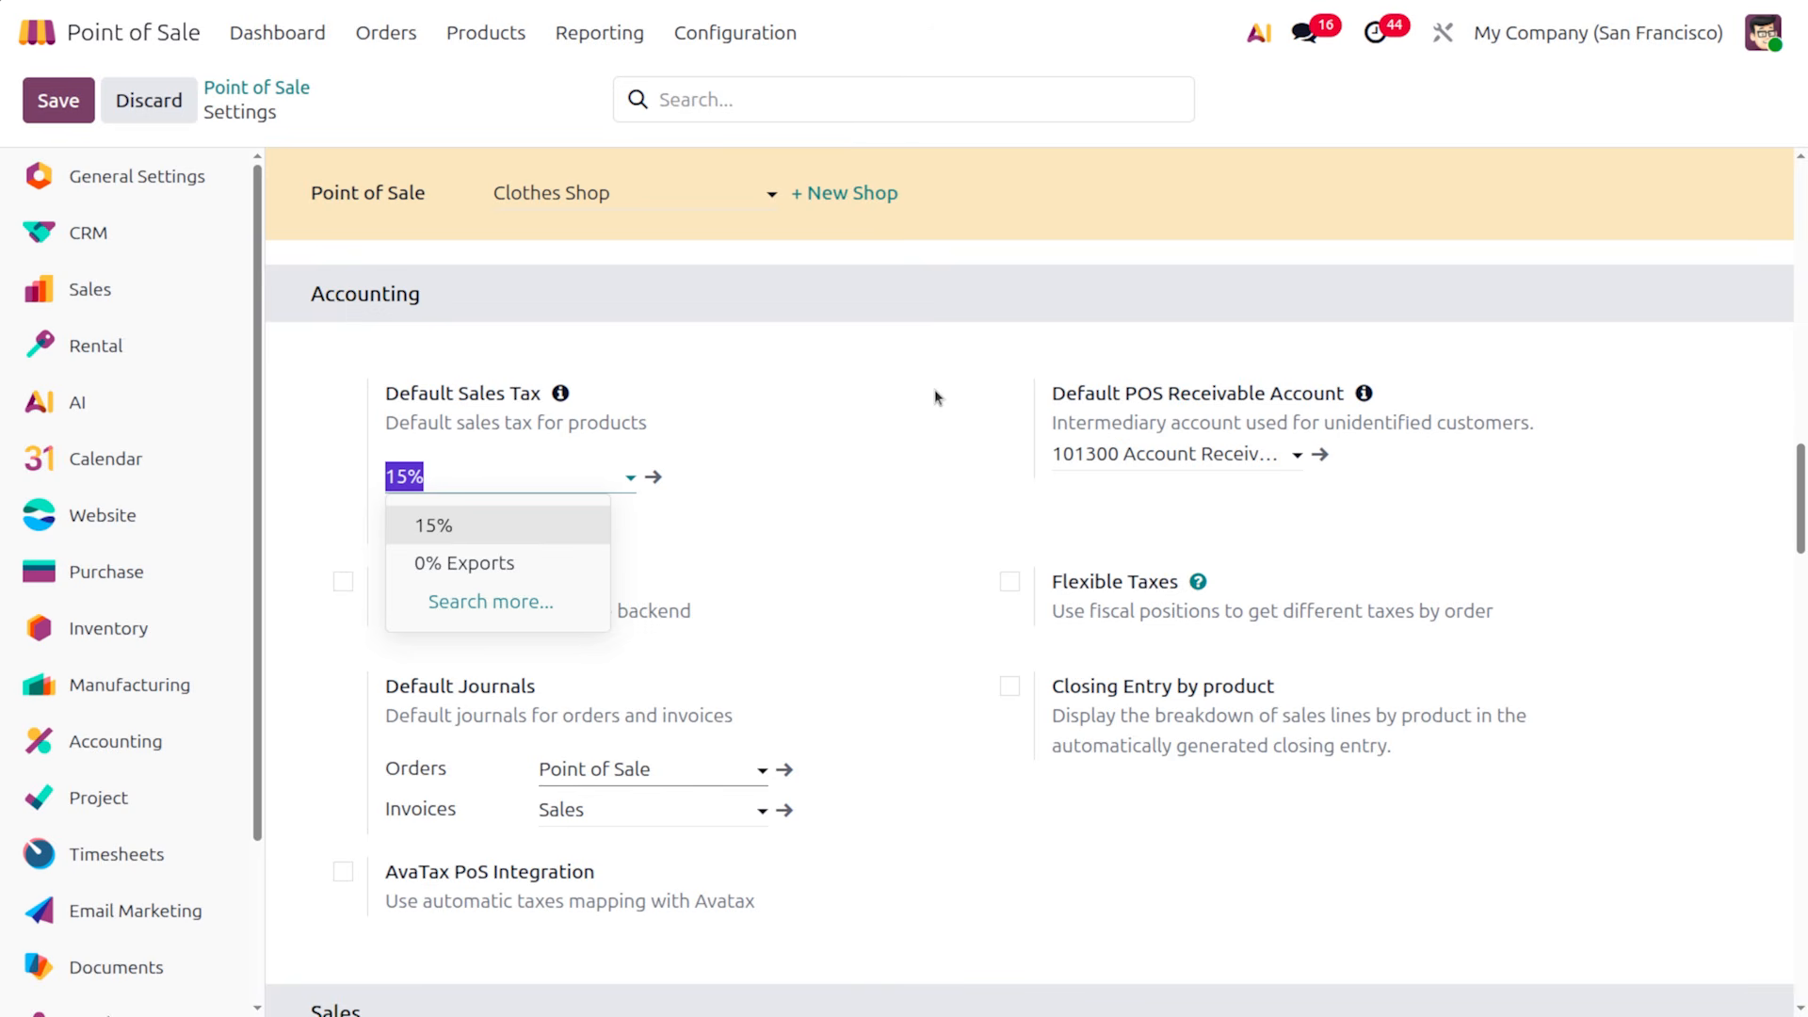
pyautogui.click(985, 388)
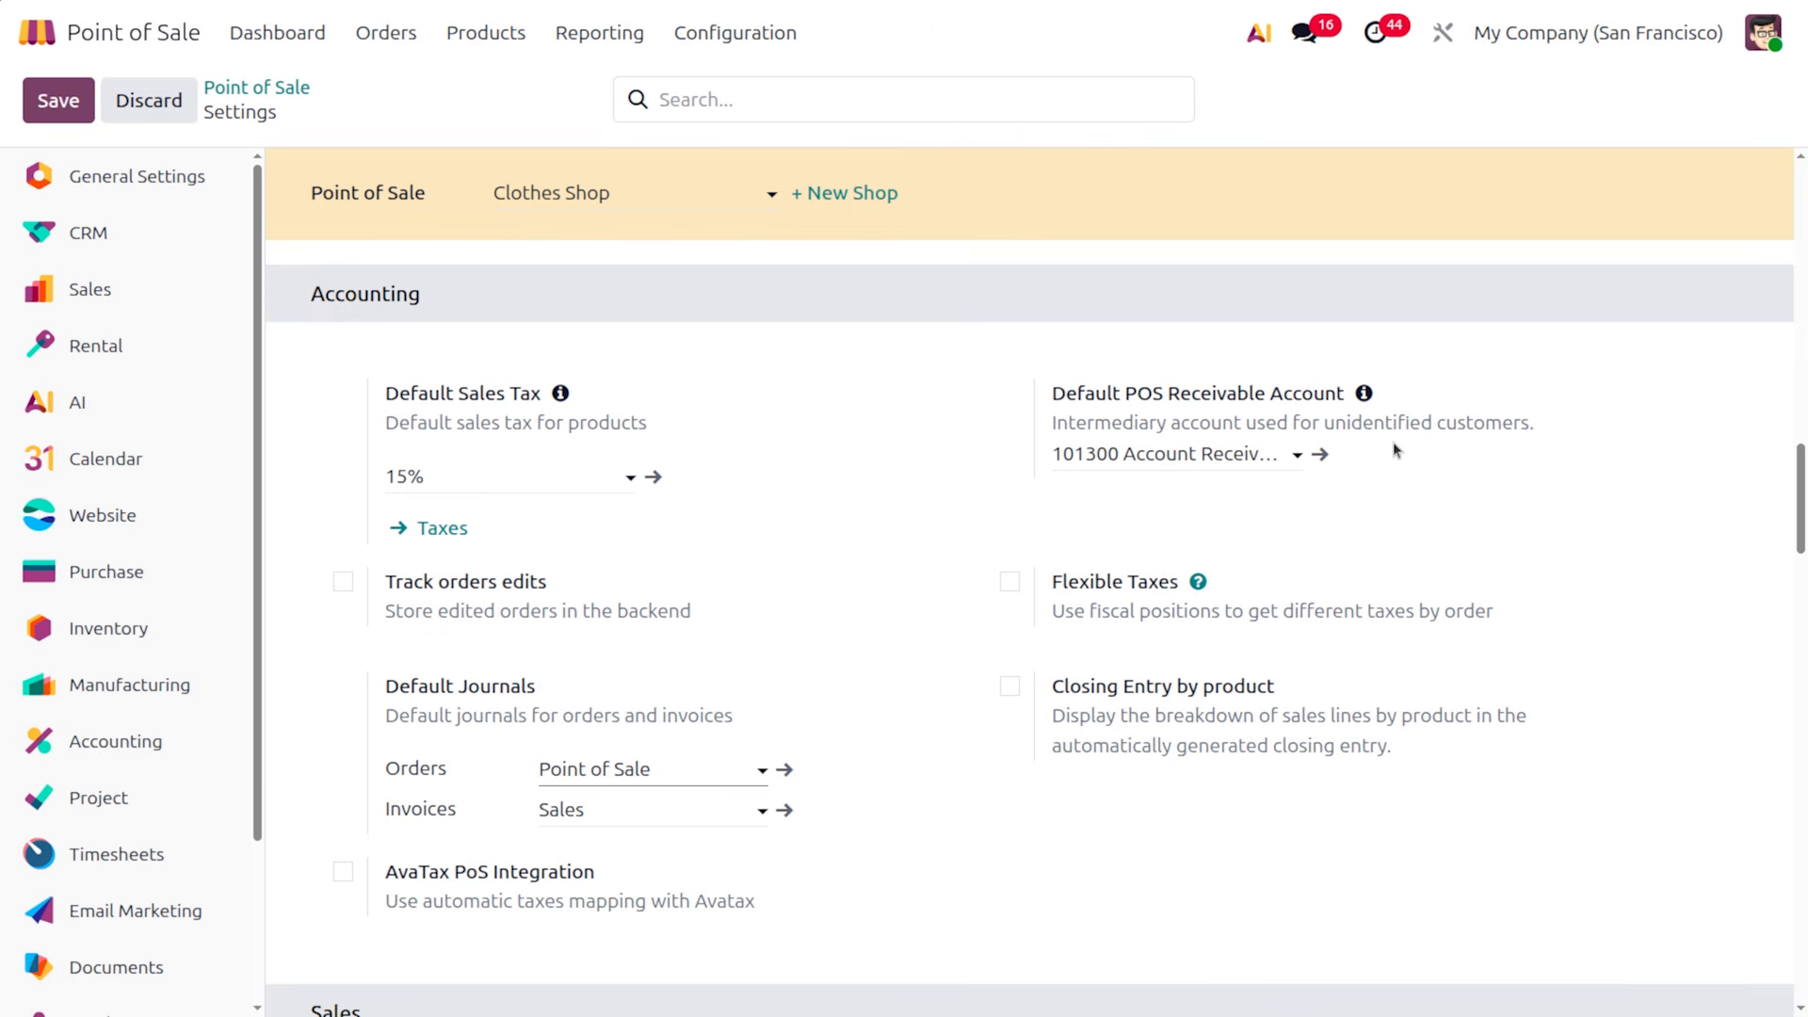
pyautogui.click(1323, 456)
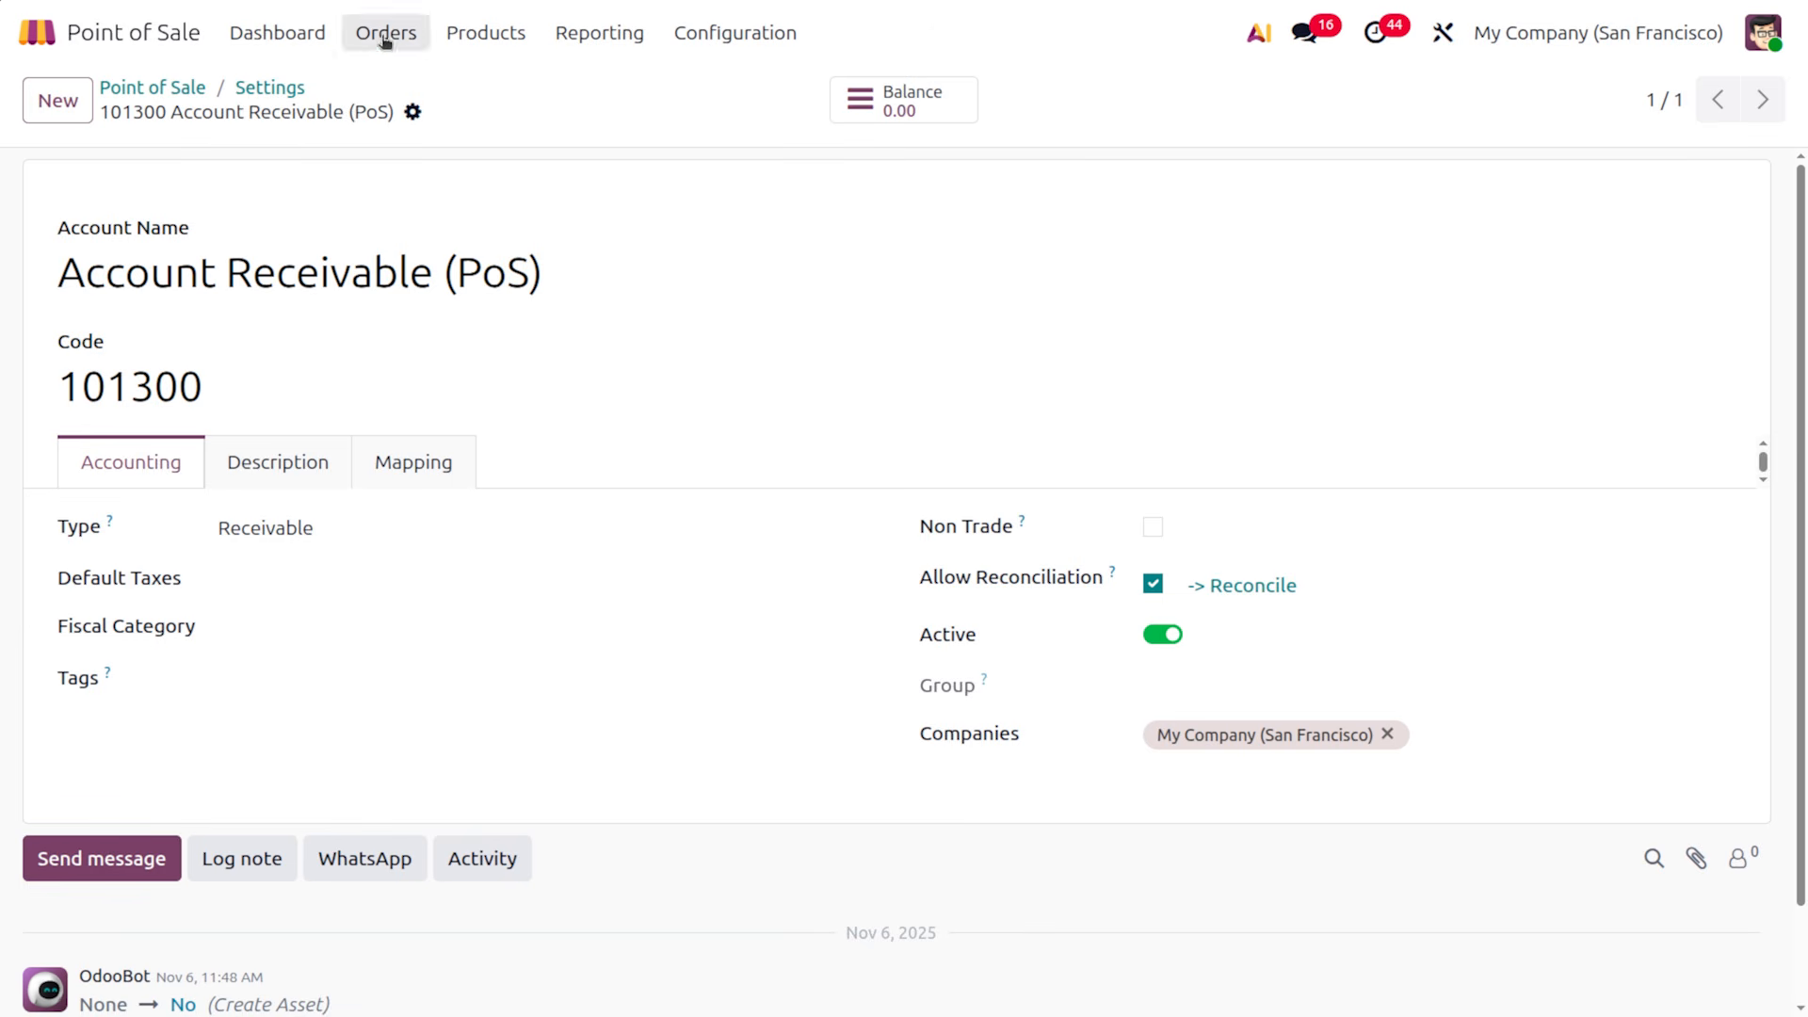
pyautogui.click(270, 94)
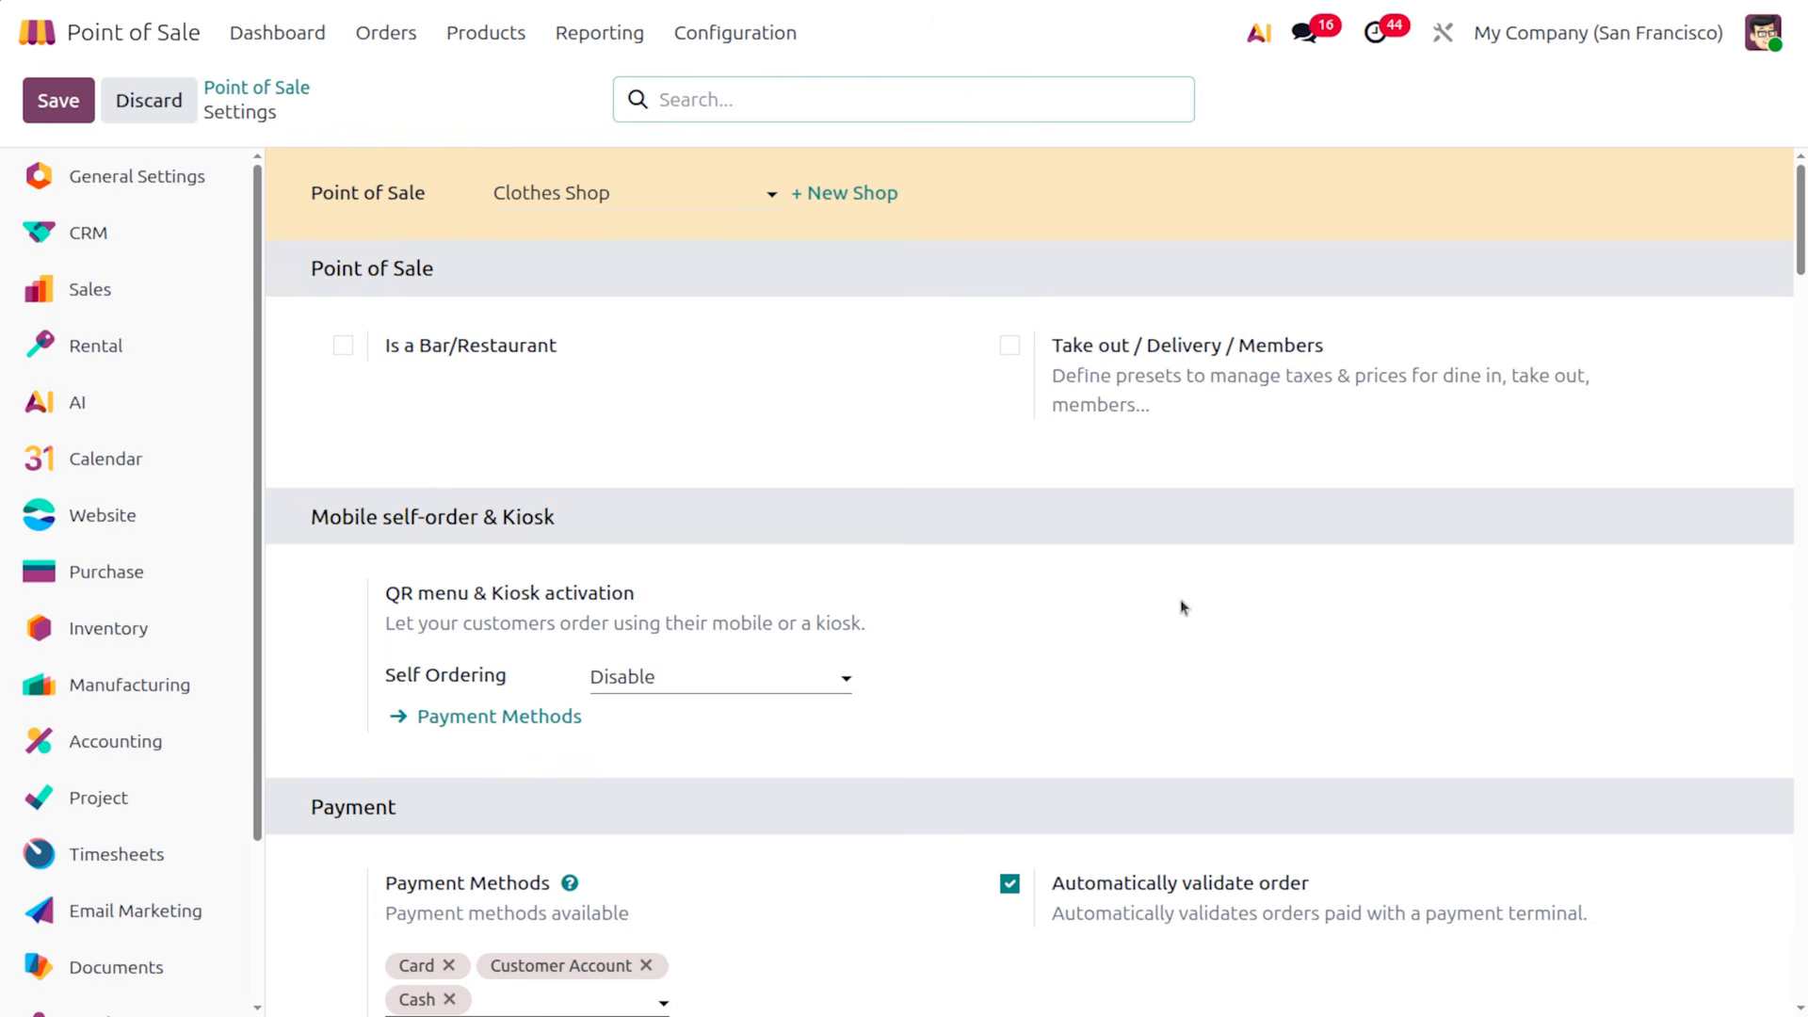
pyautogui.scroll(-1, 1290, 771)
pyautogui.scroll(-10, 1290, 771)
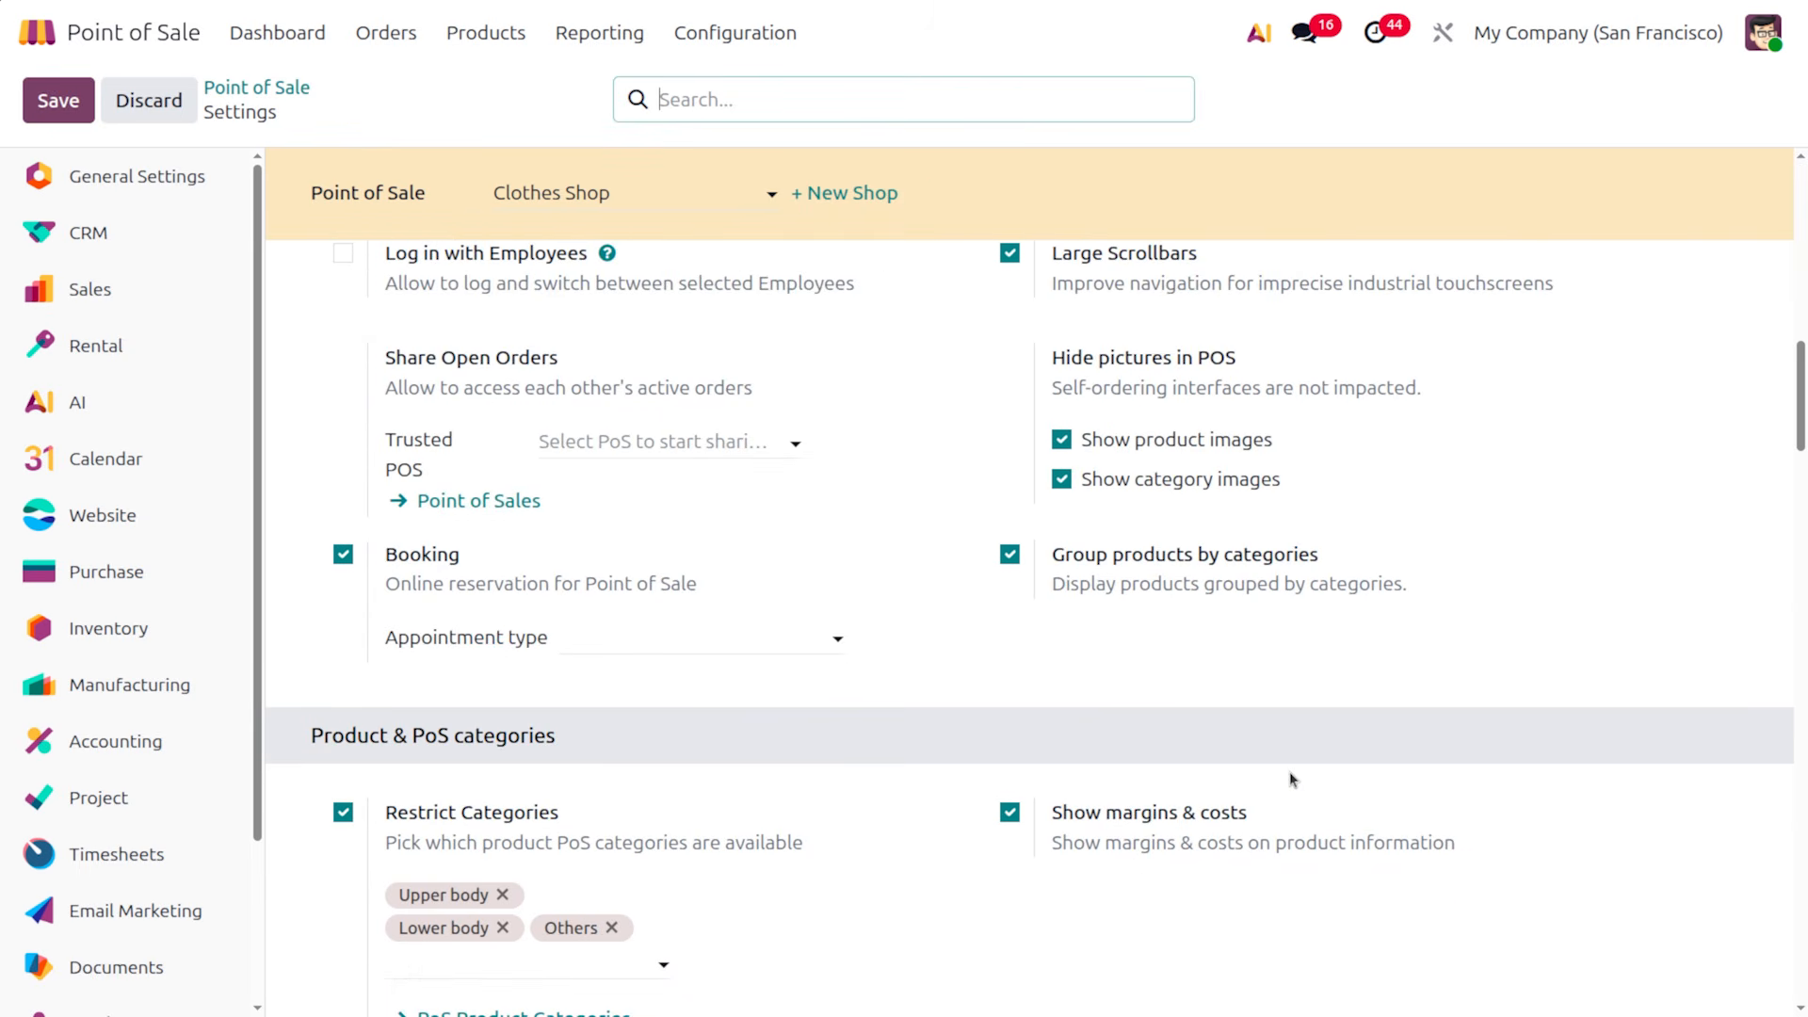
pyautogui.scroll(-6, 1290, 778)
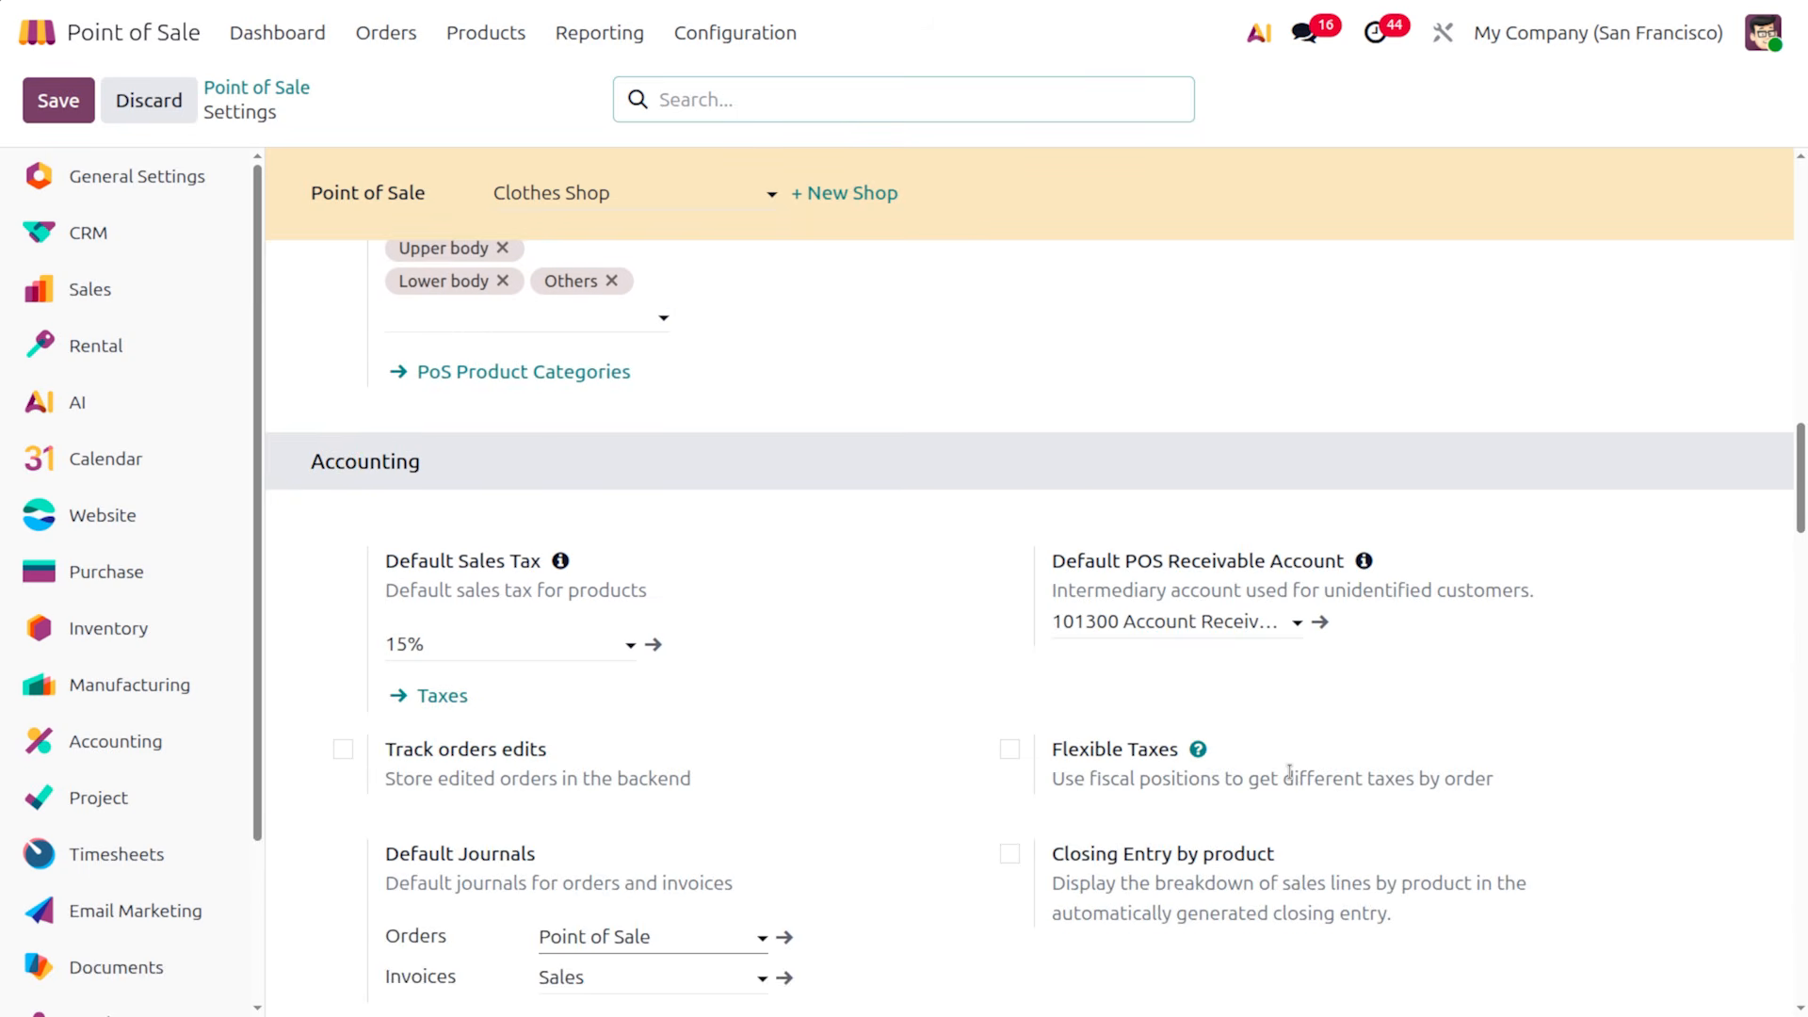
pyautogui.scroll(-3, 1290, 771)
# Enable Flexible Taxes with Domestic as default, allow Domestic and Foreign Trade, and tick Track orders edits
pyautogui.click(1010, 492)
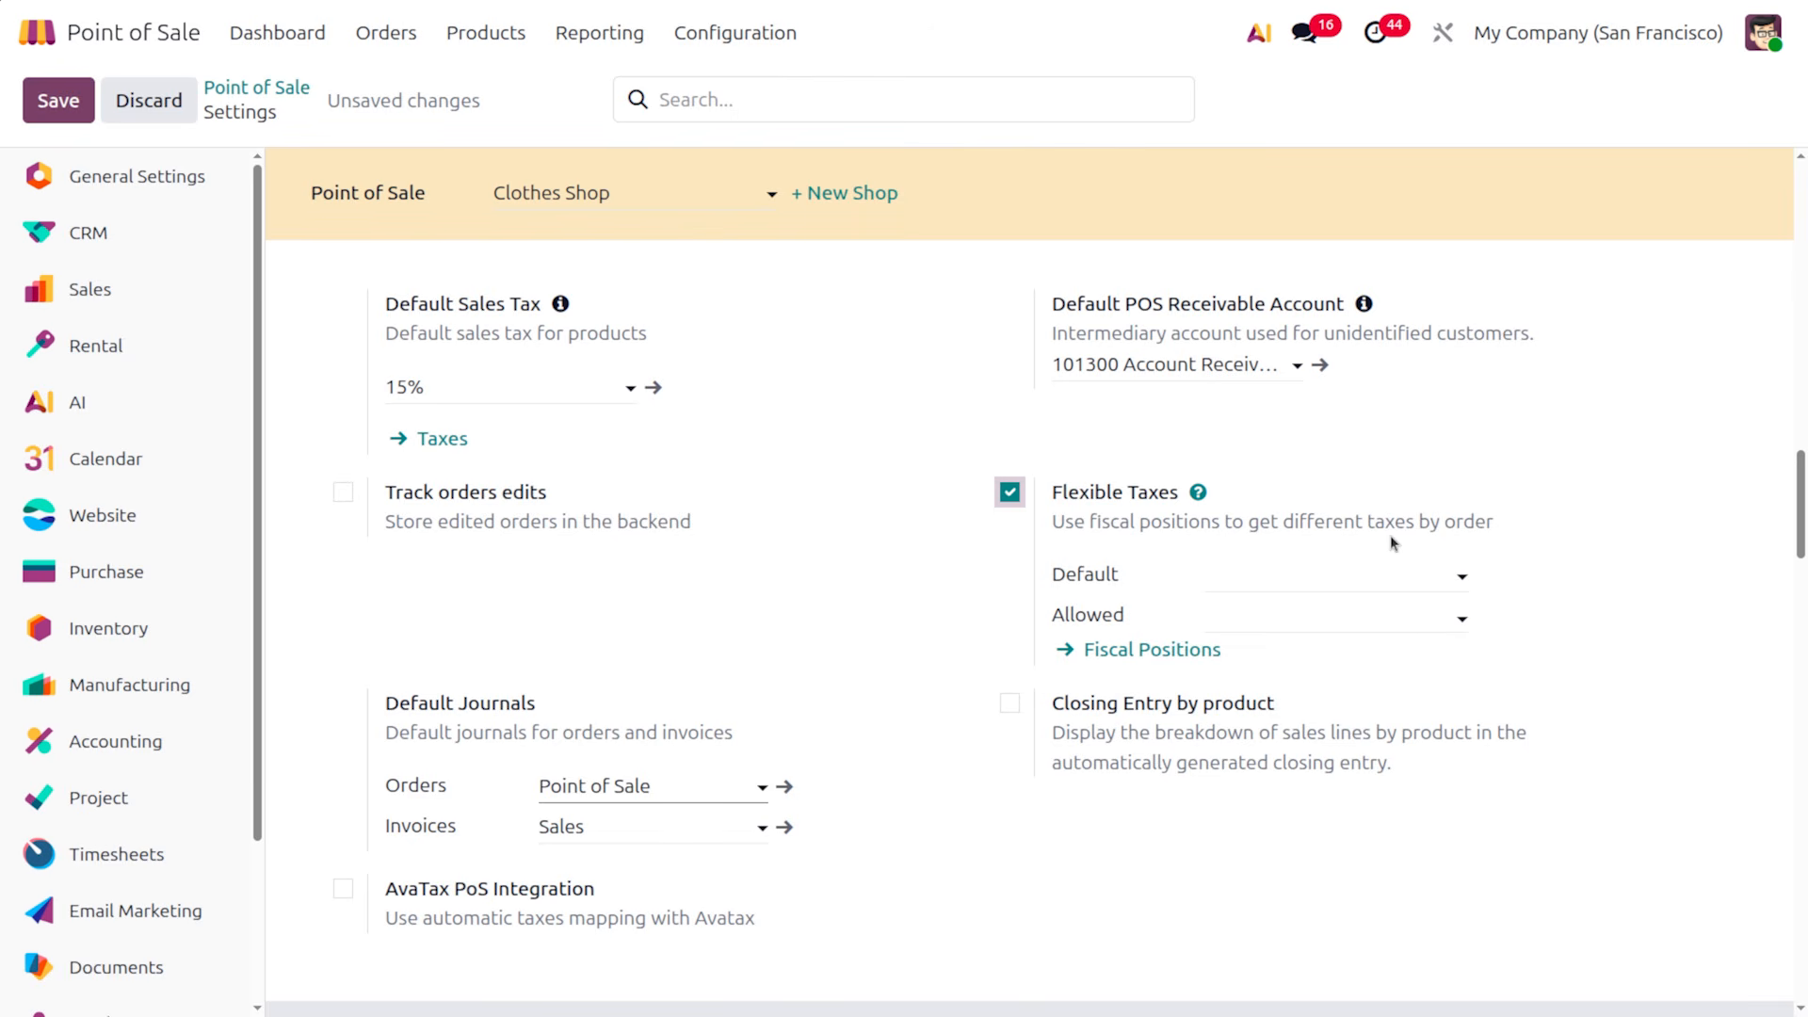
pyautogui.click(1381, 573)
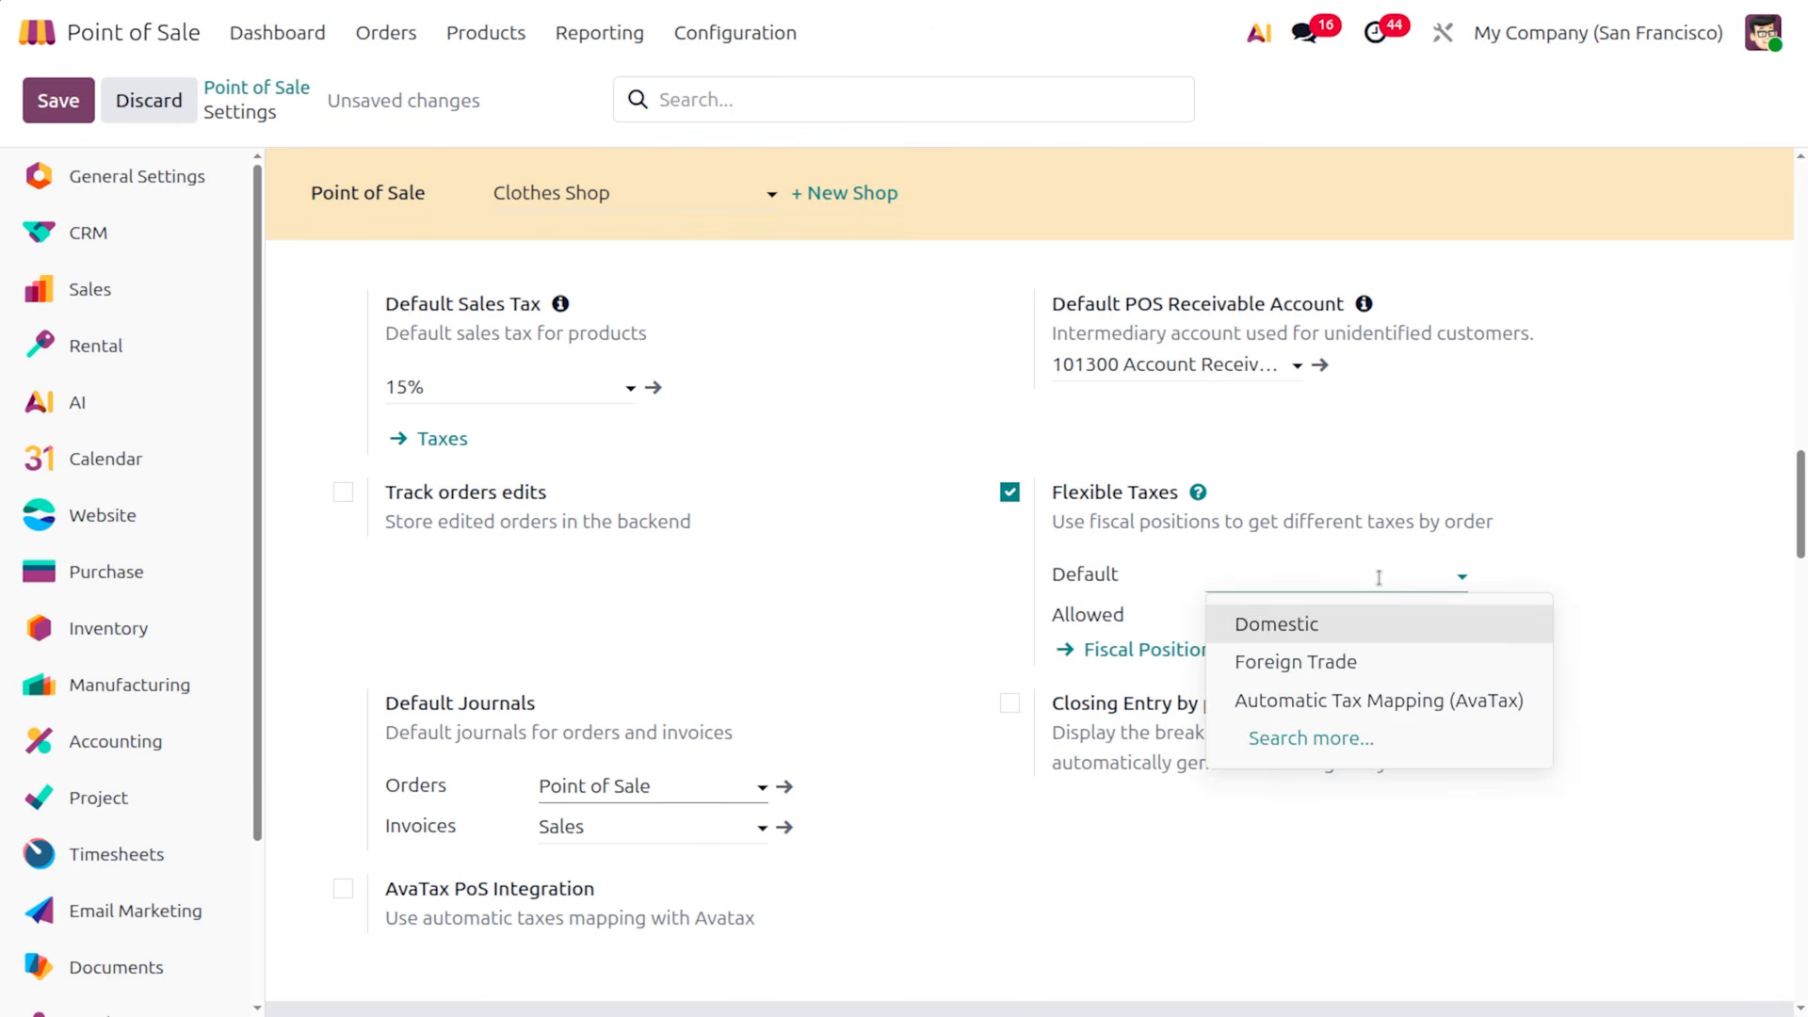
pyautogui.click(1299, 625)
pyautogui.click(1288, 610)
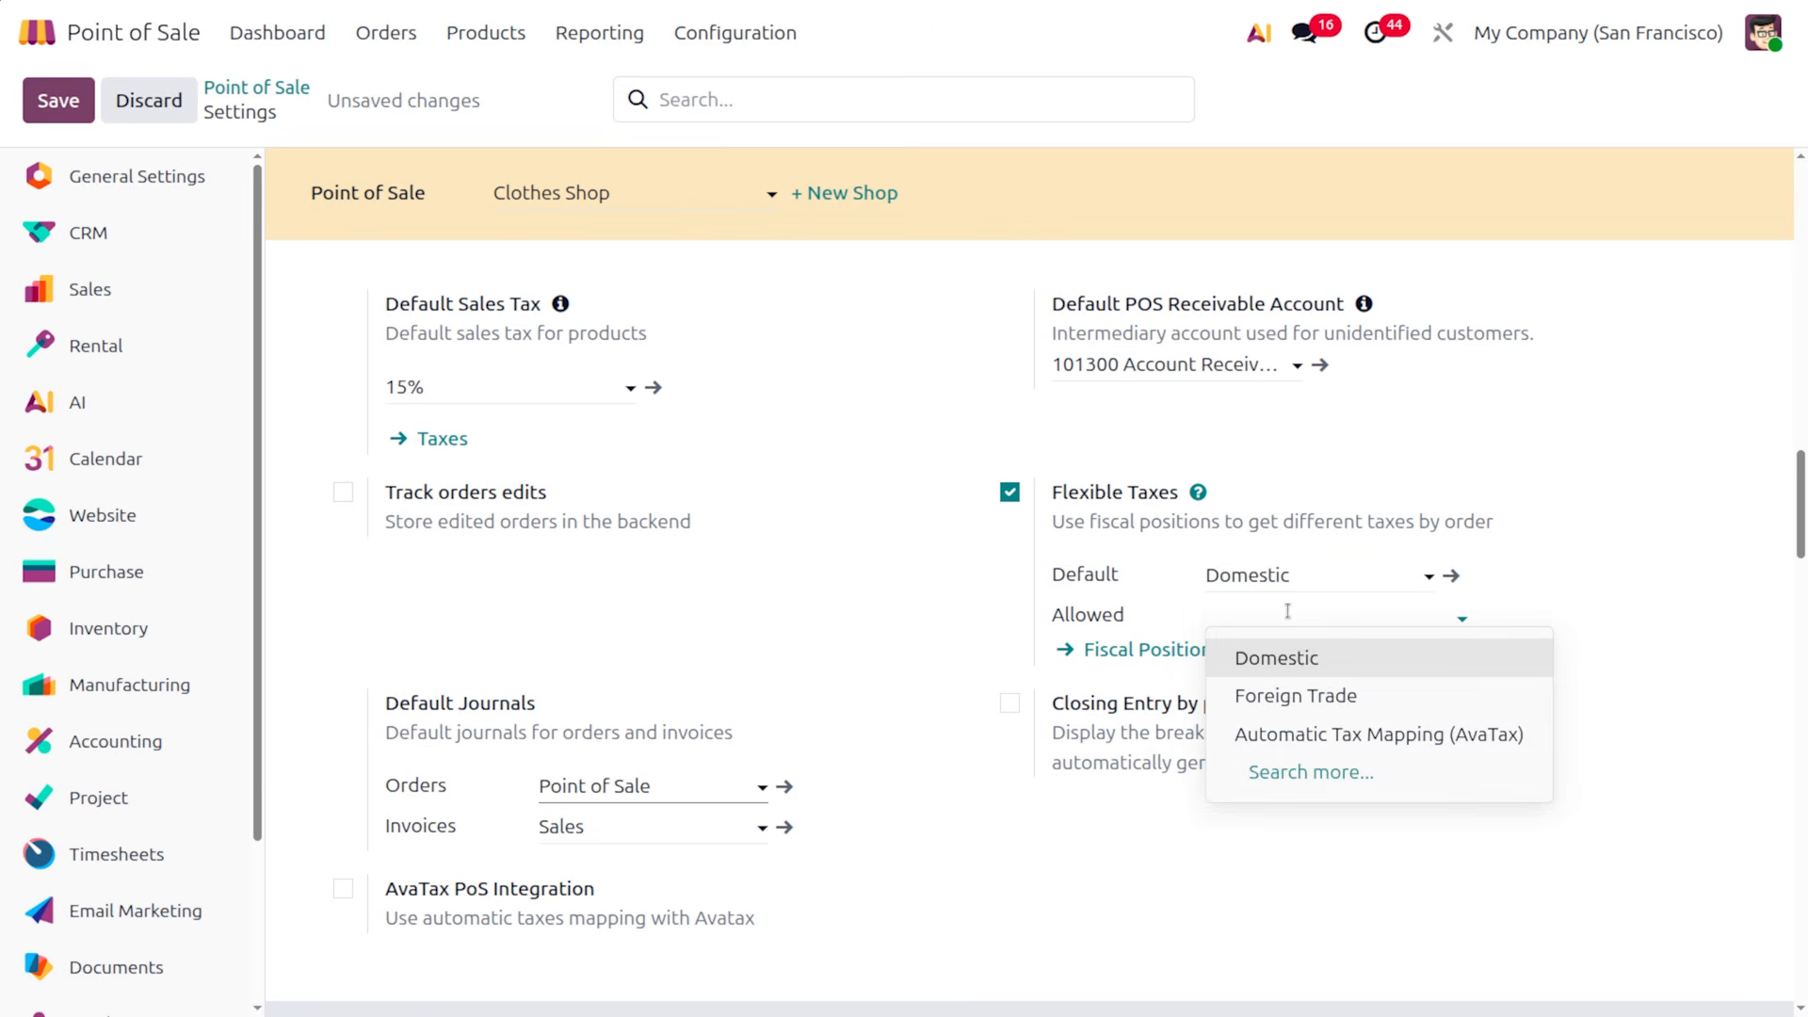
pyautogui.click(1308, 656)
pyautogui.click(1406, 613)
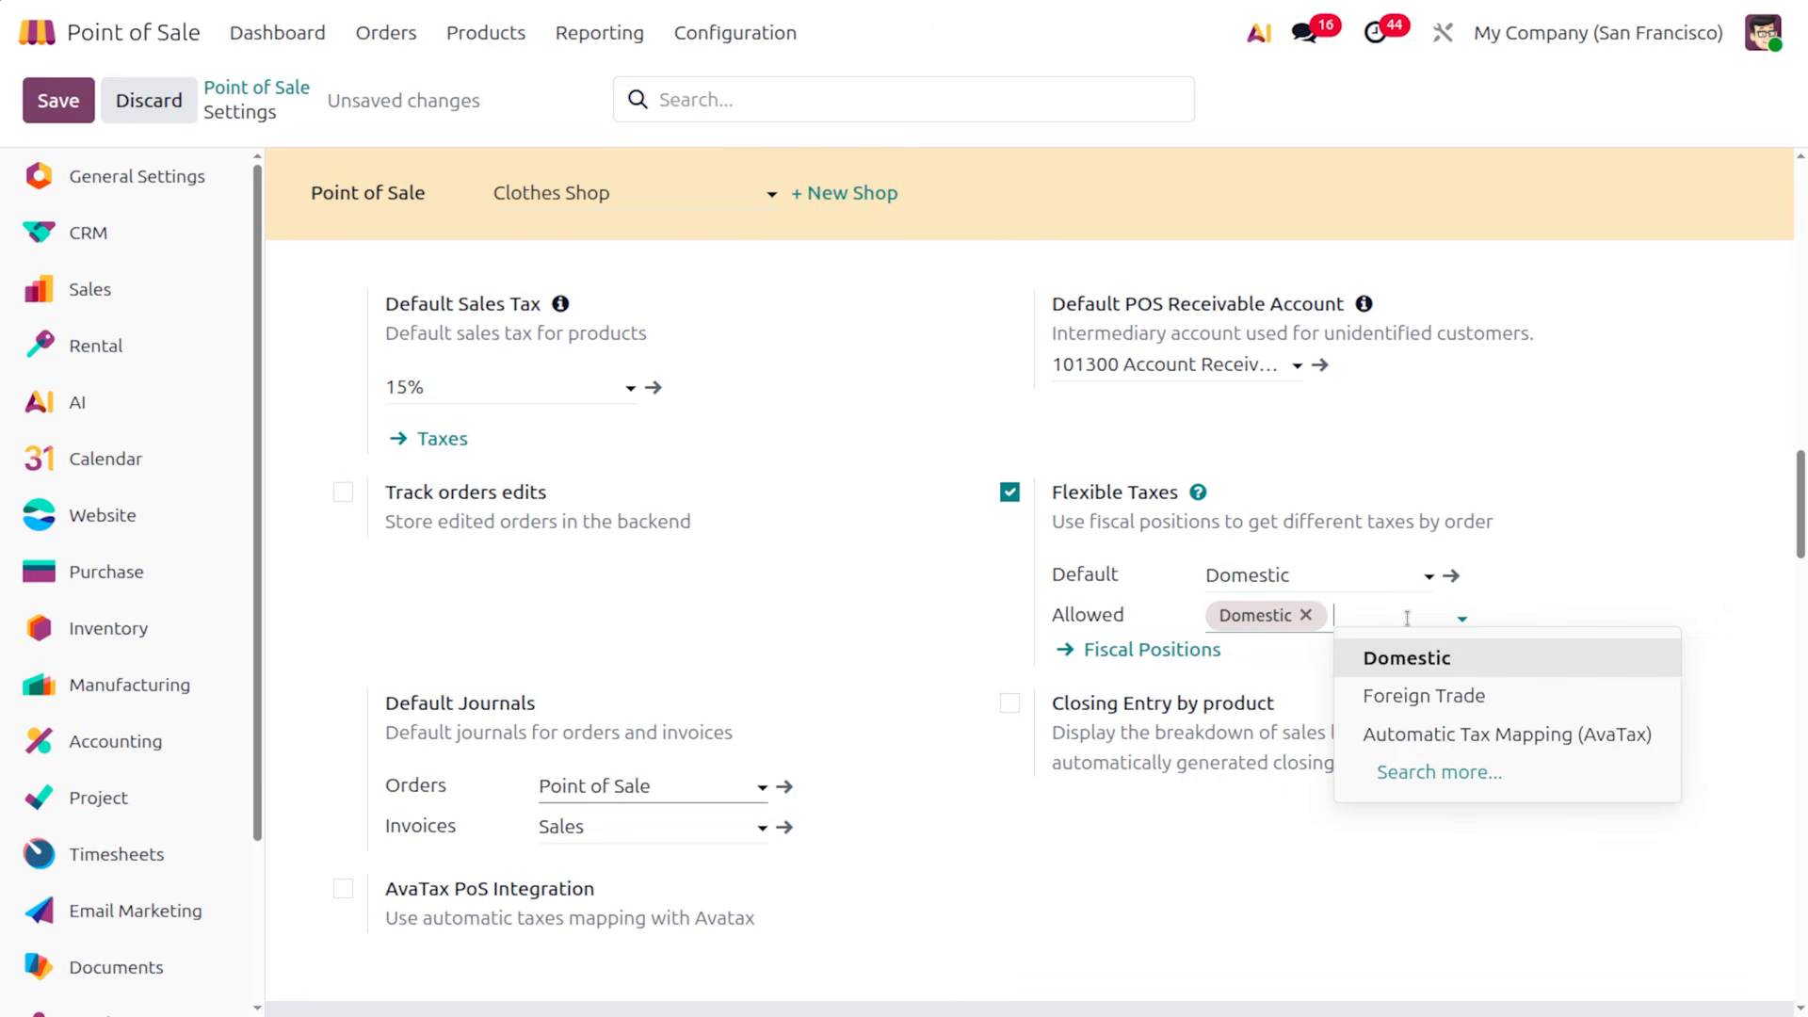
pyautogui.click(1462, 697)
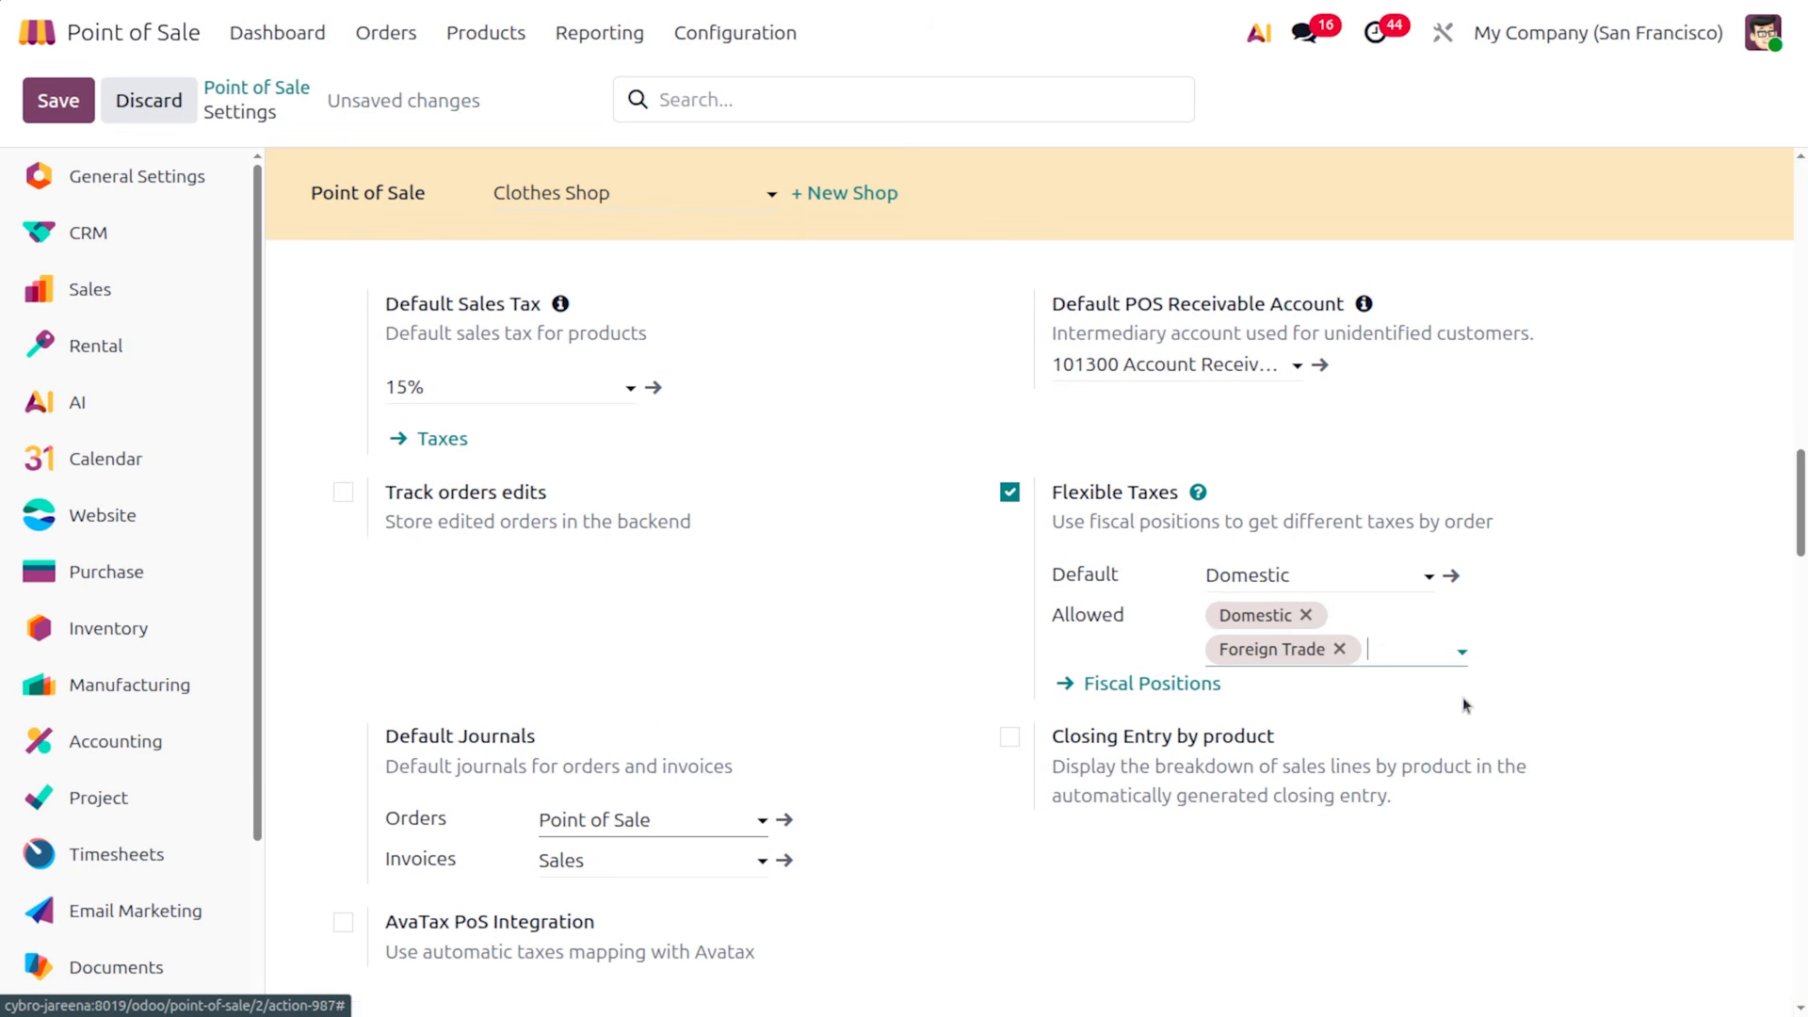
pyautogui.click(343, 493)
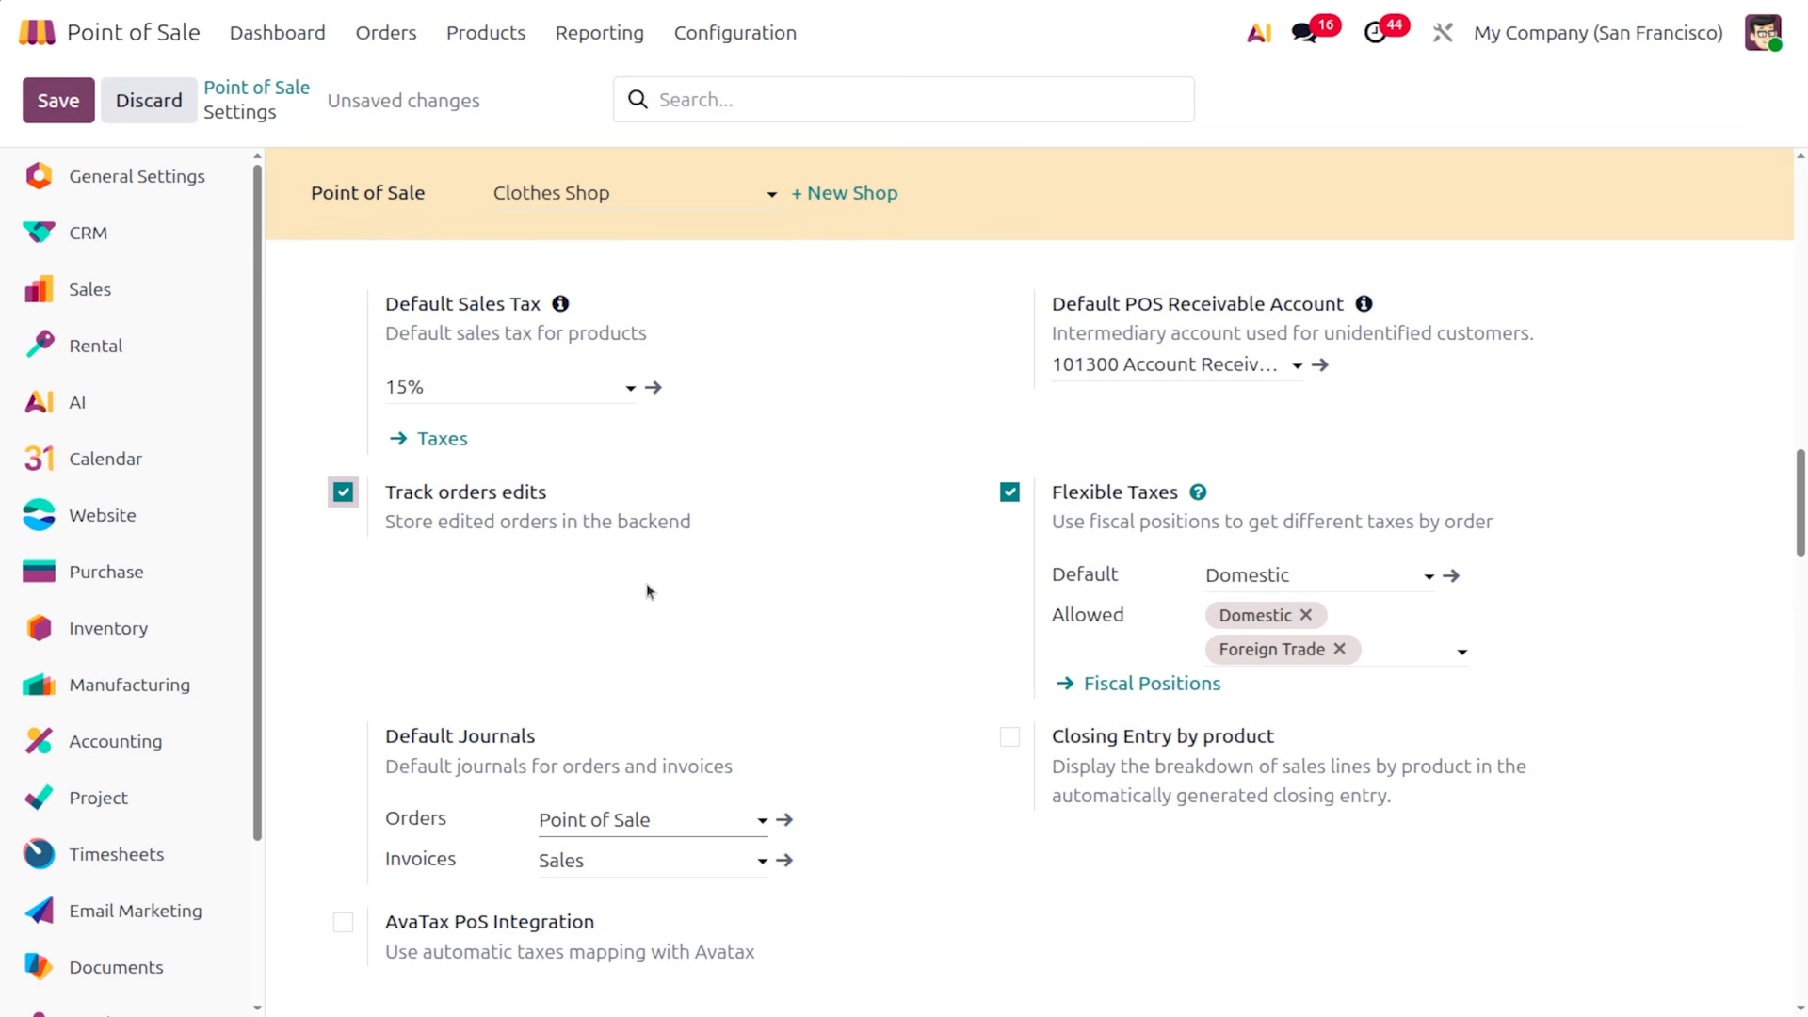
# Enable Closing Entry by product and assign the Sales team to the shop
pyautogui.scroll(-2, 804, 727)
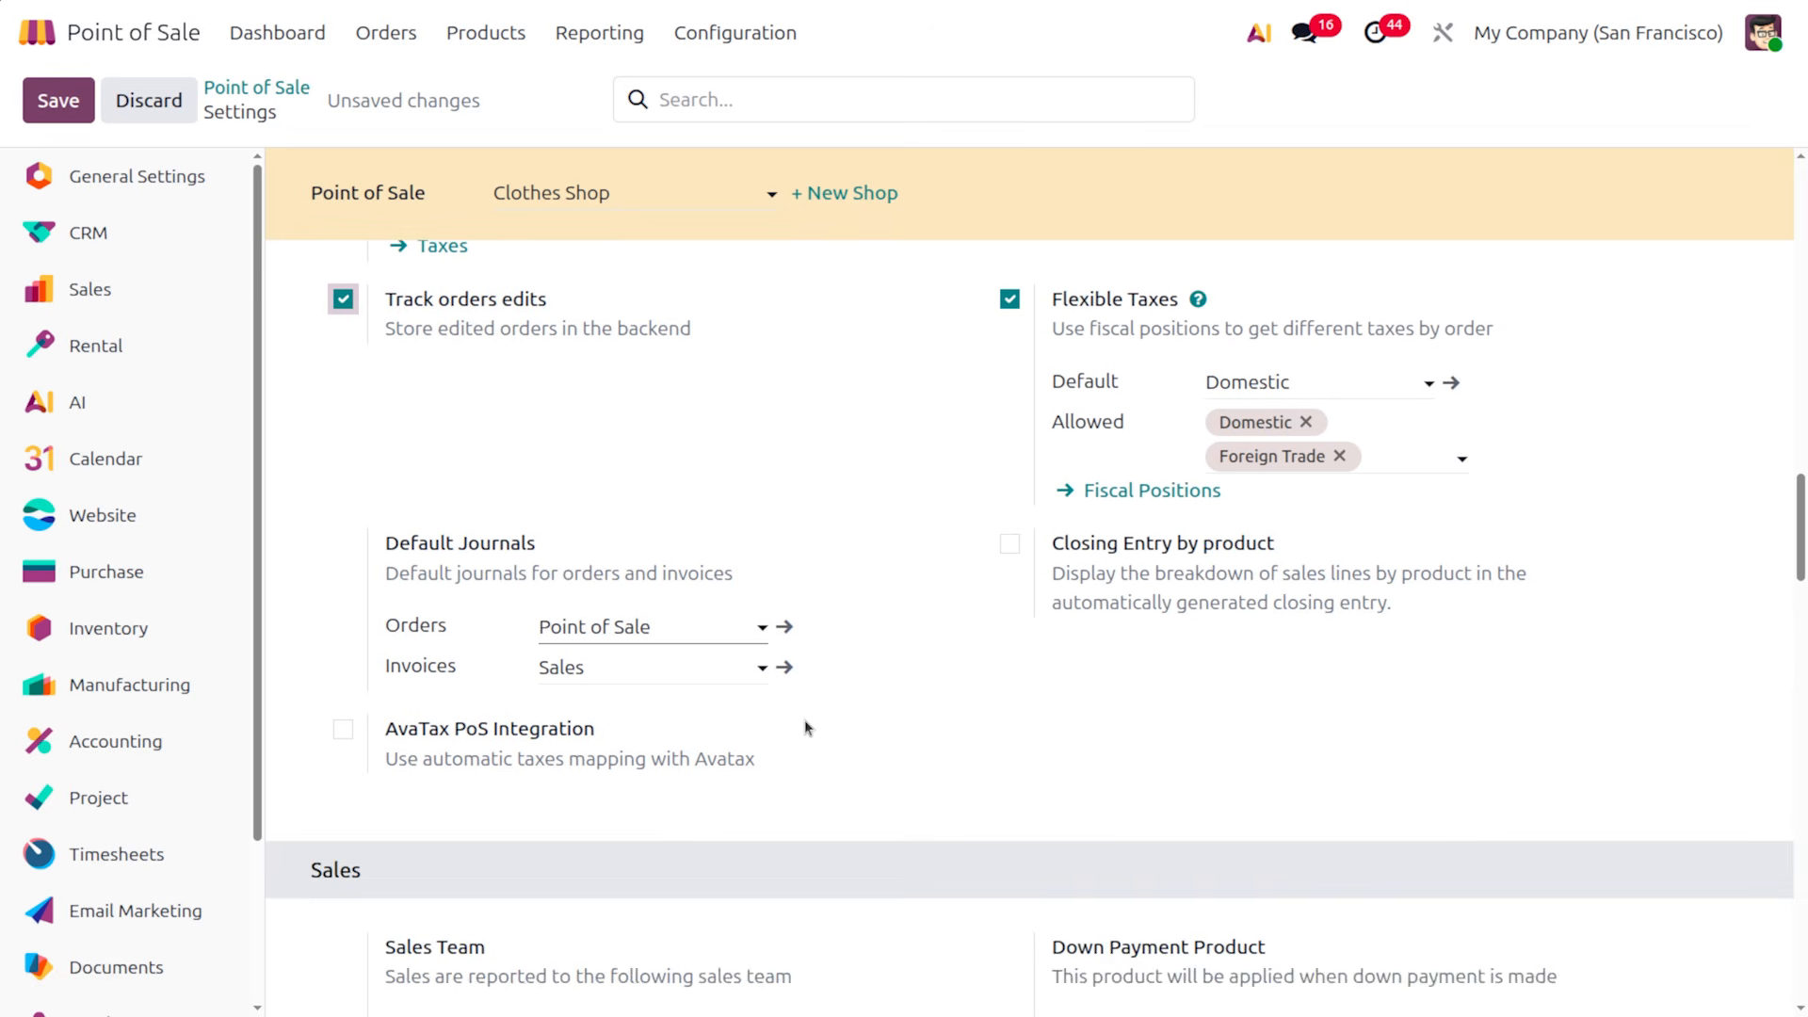
pyautogui.scroll(1, 805, 727)
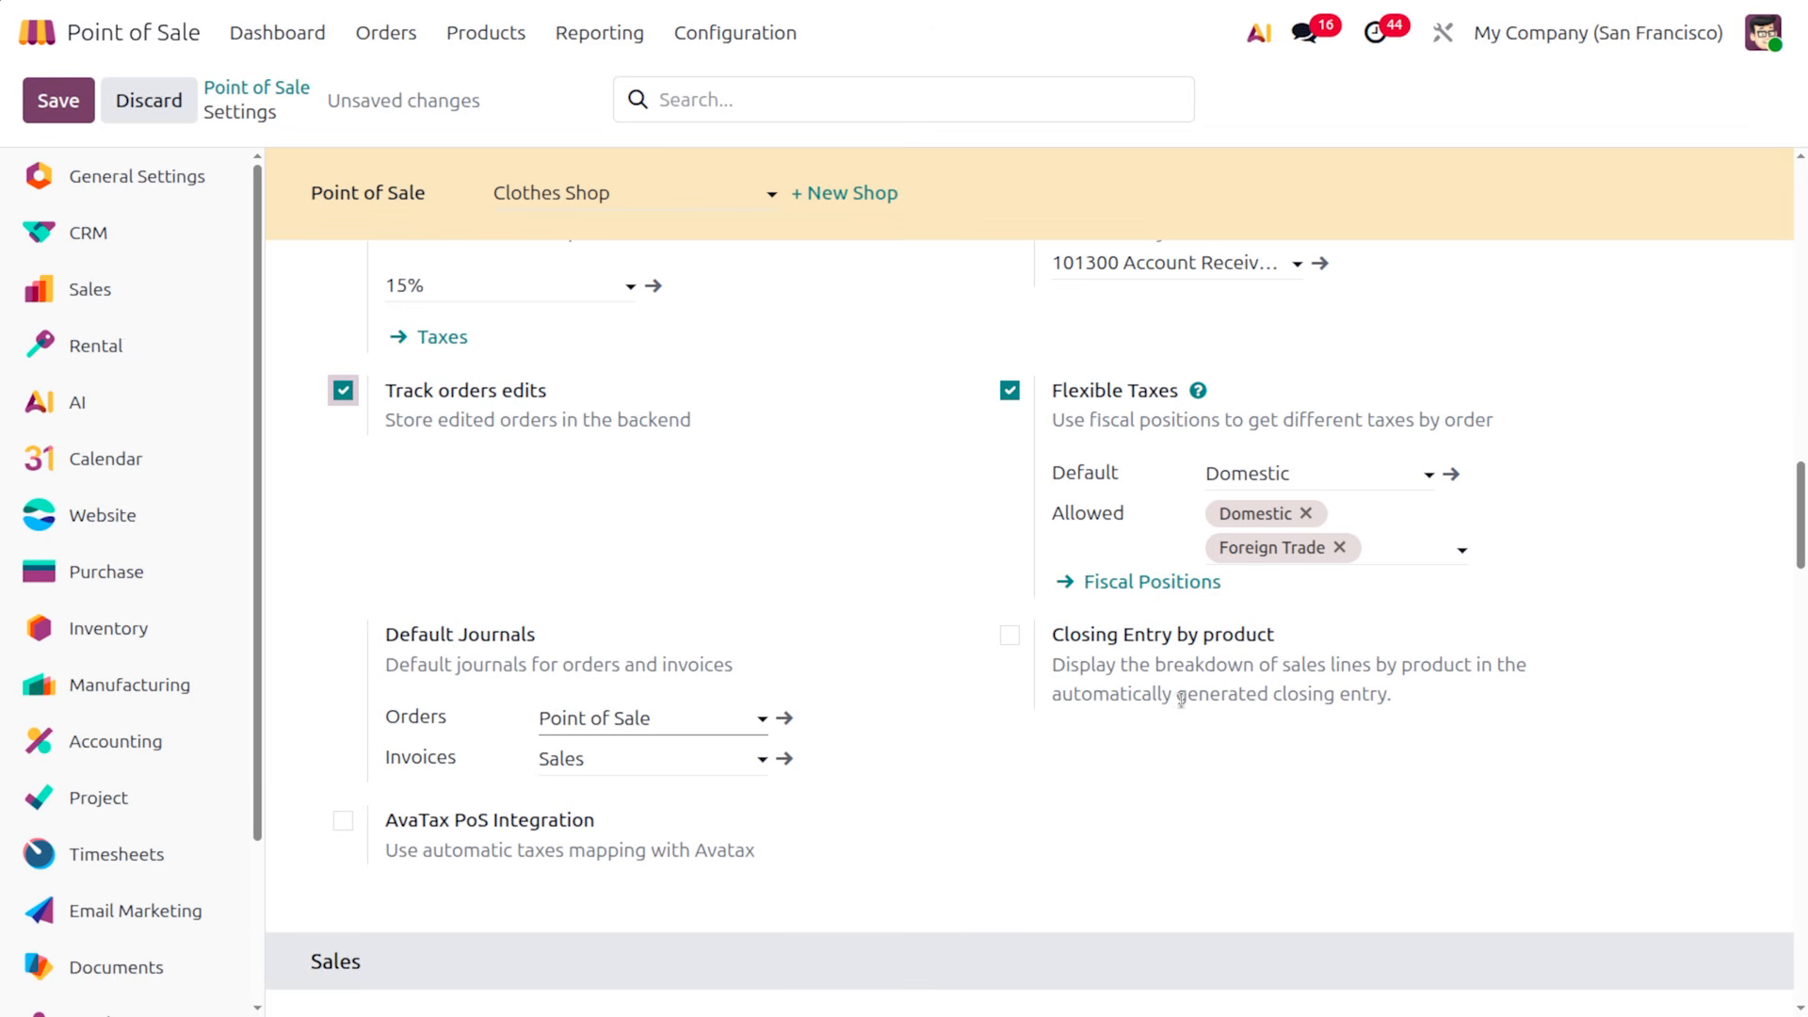
pyautogui.click(1010, 636)
pyautogui.scroll(-3, 872, 771)
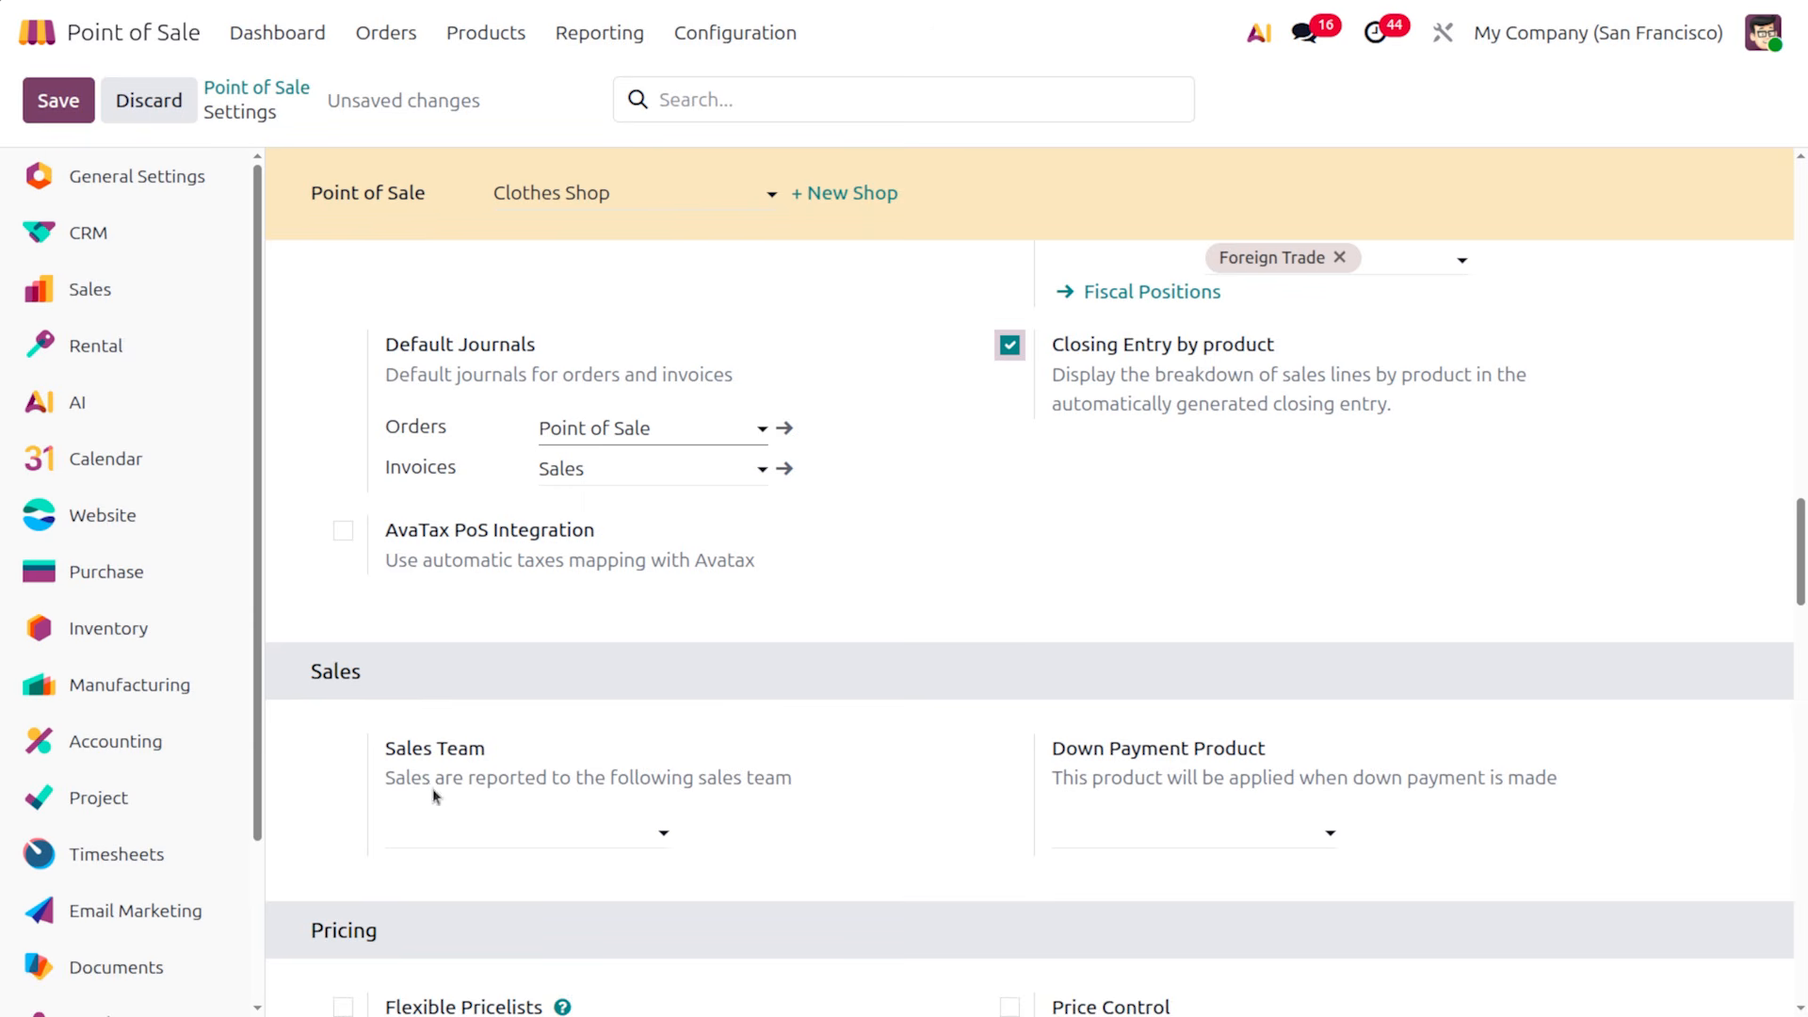
pyautogui.click(524, 816)
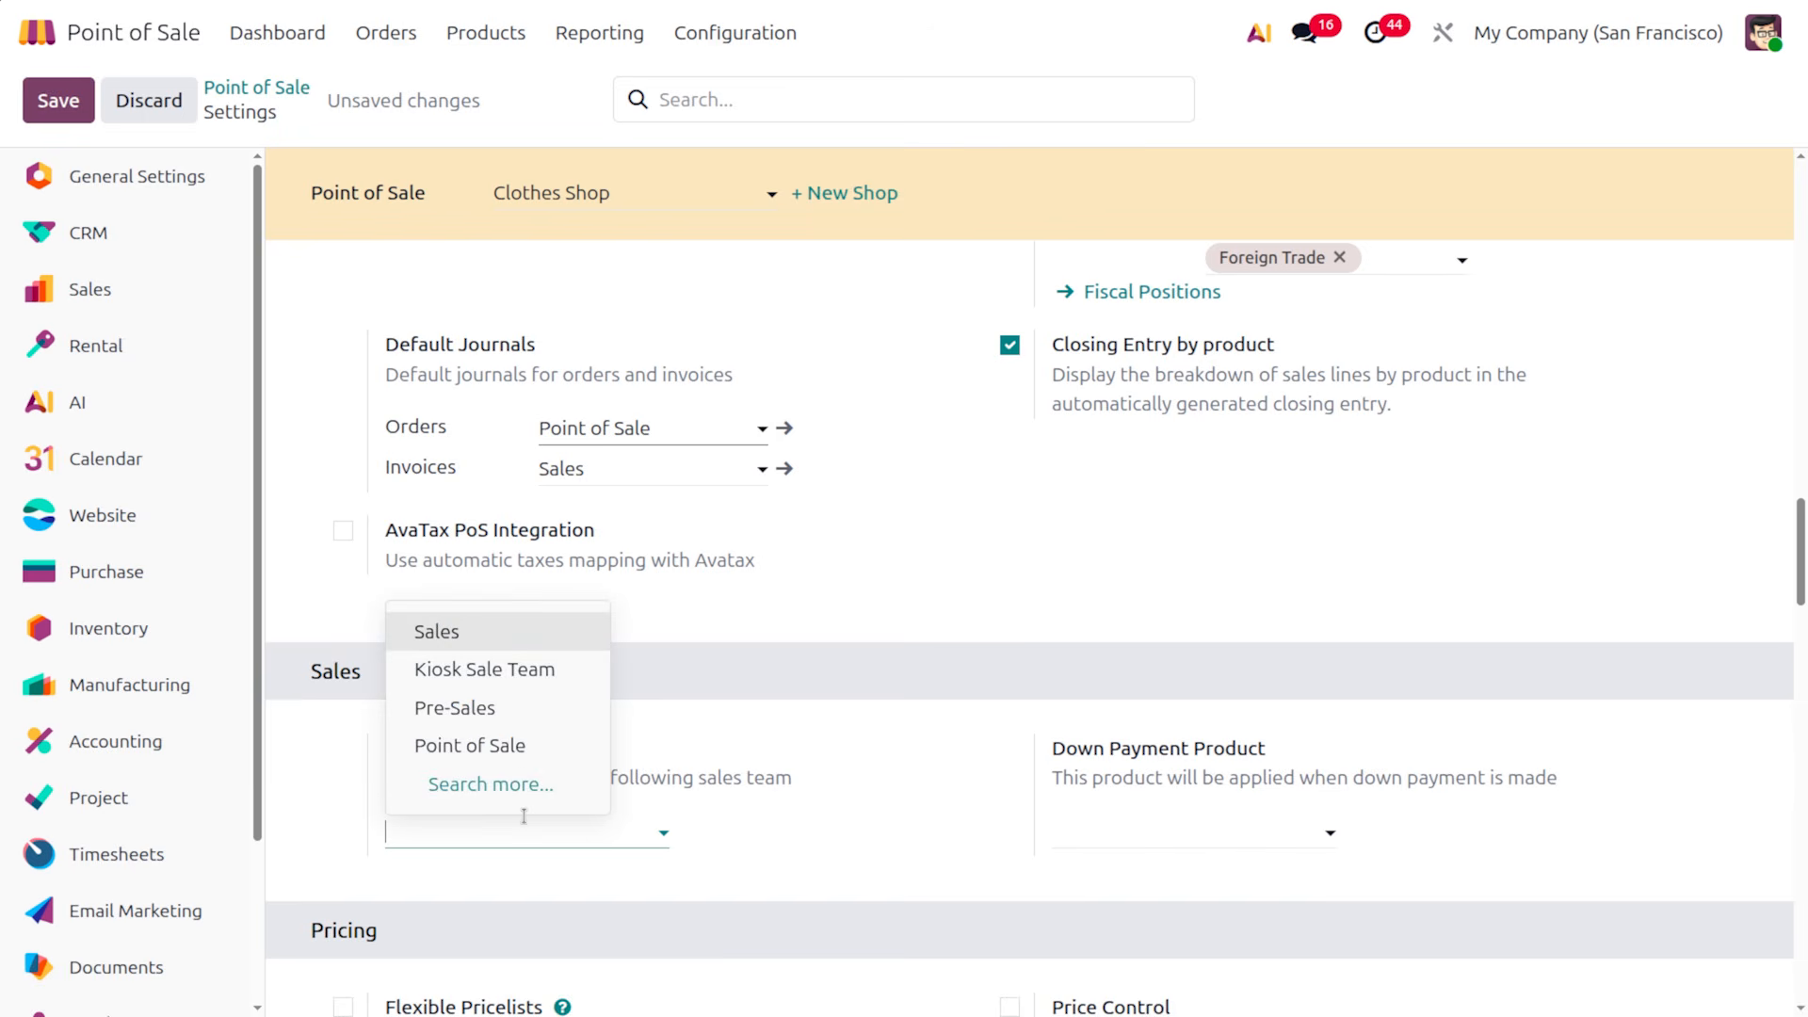
pyautogui.click(459, 631)
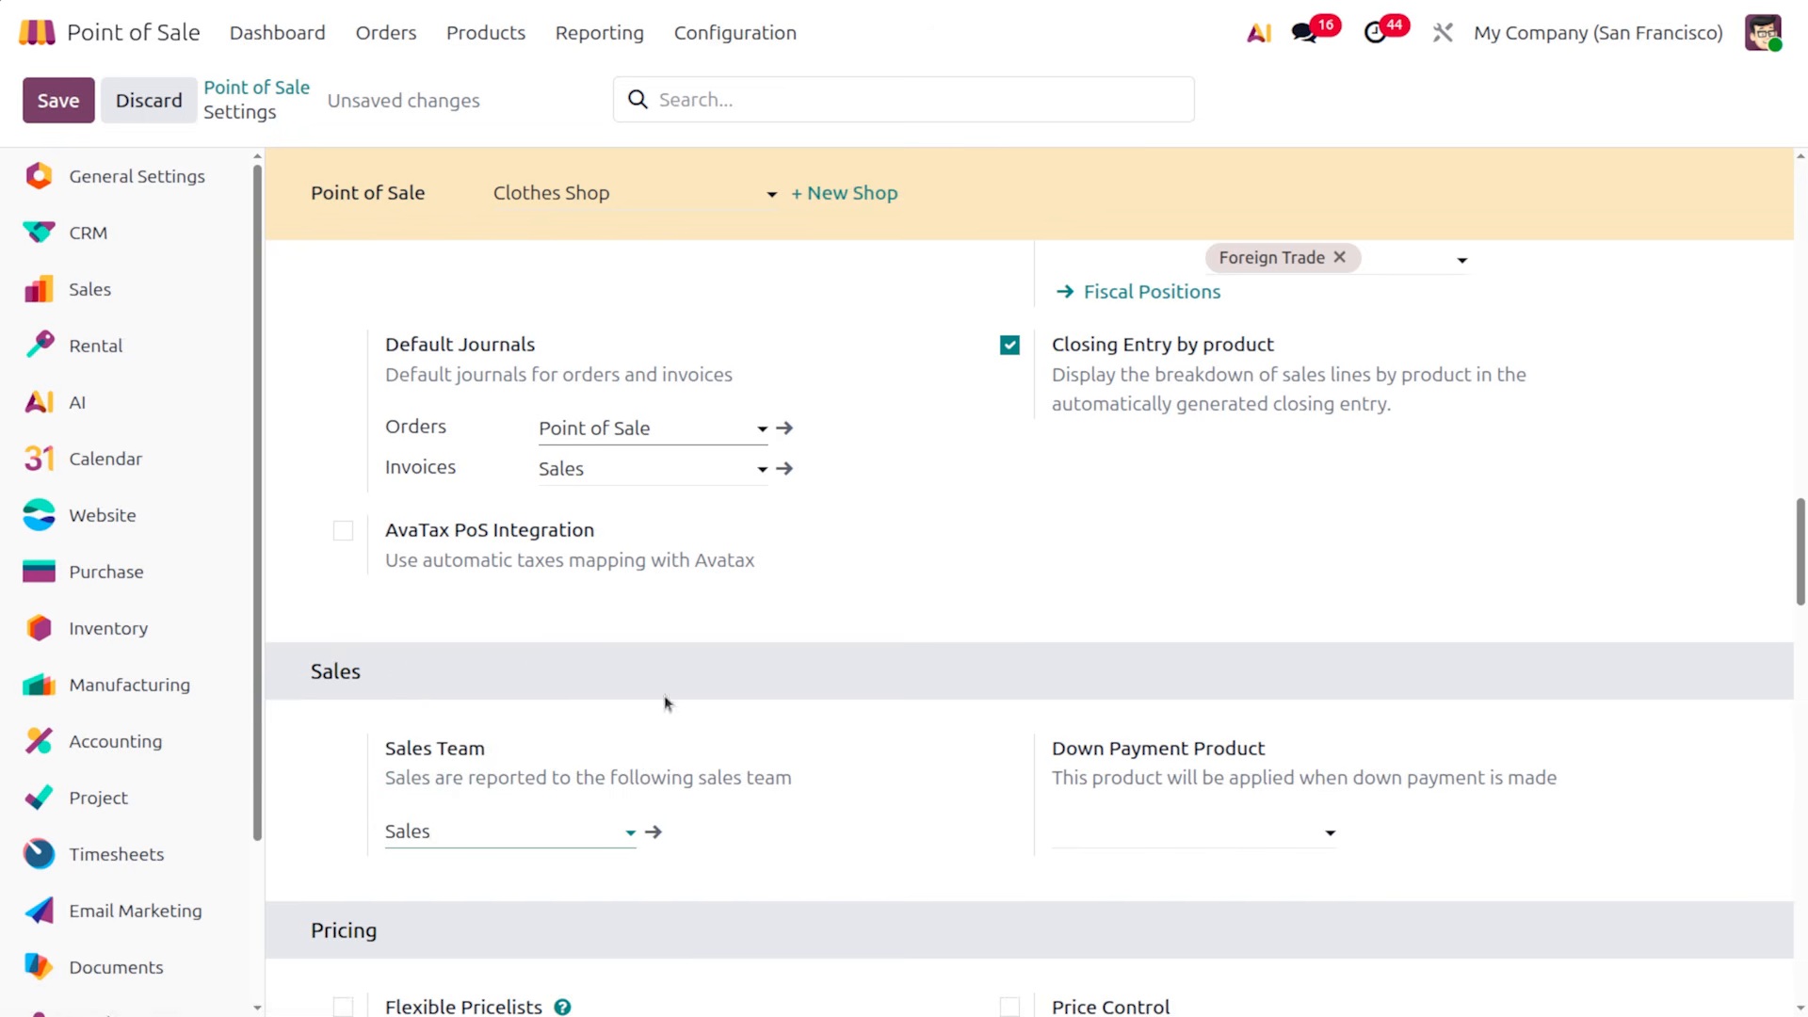
# Set Down Payment (POS) as the down payment product
pyautogui.click(1206, 835)
pyautogui.write('down')
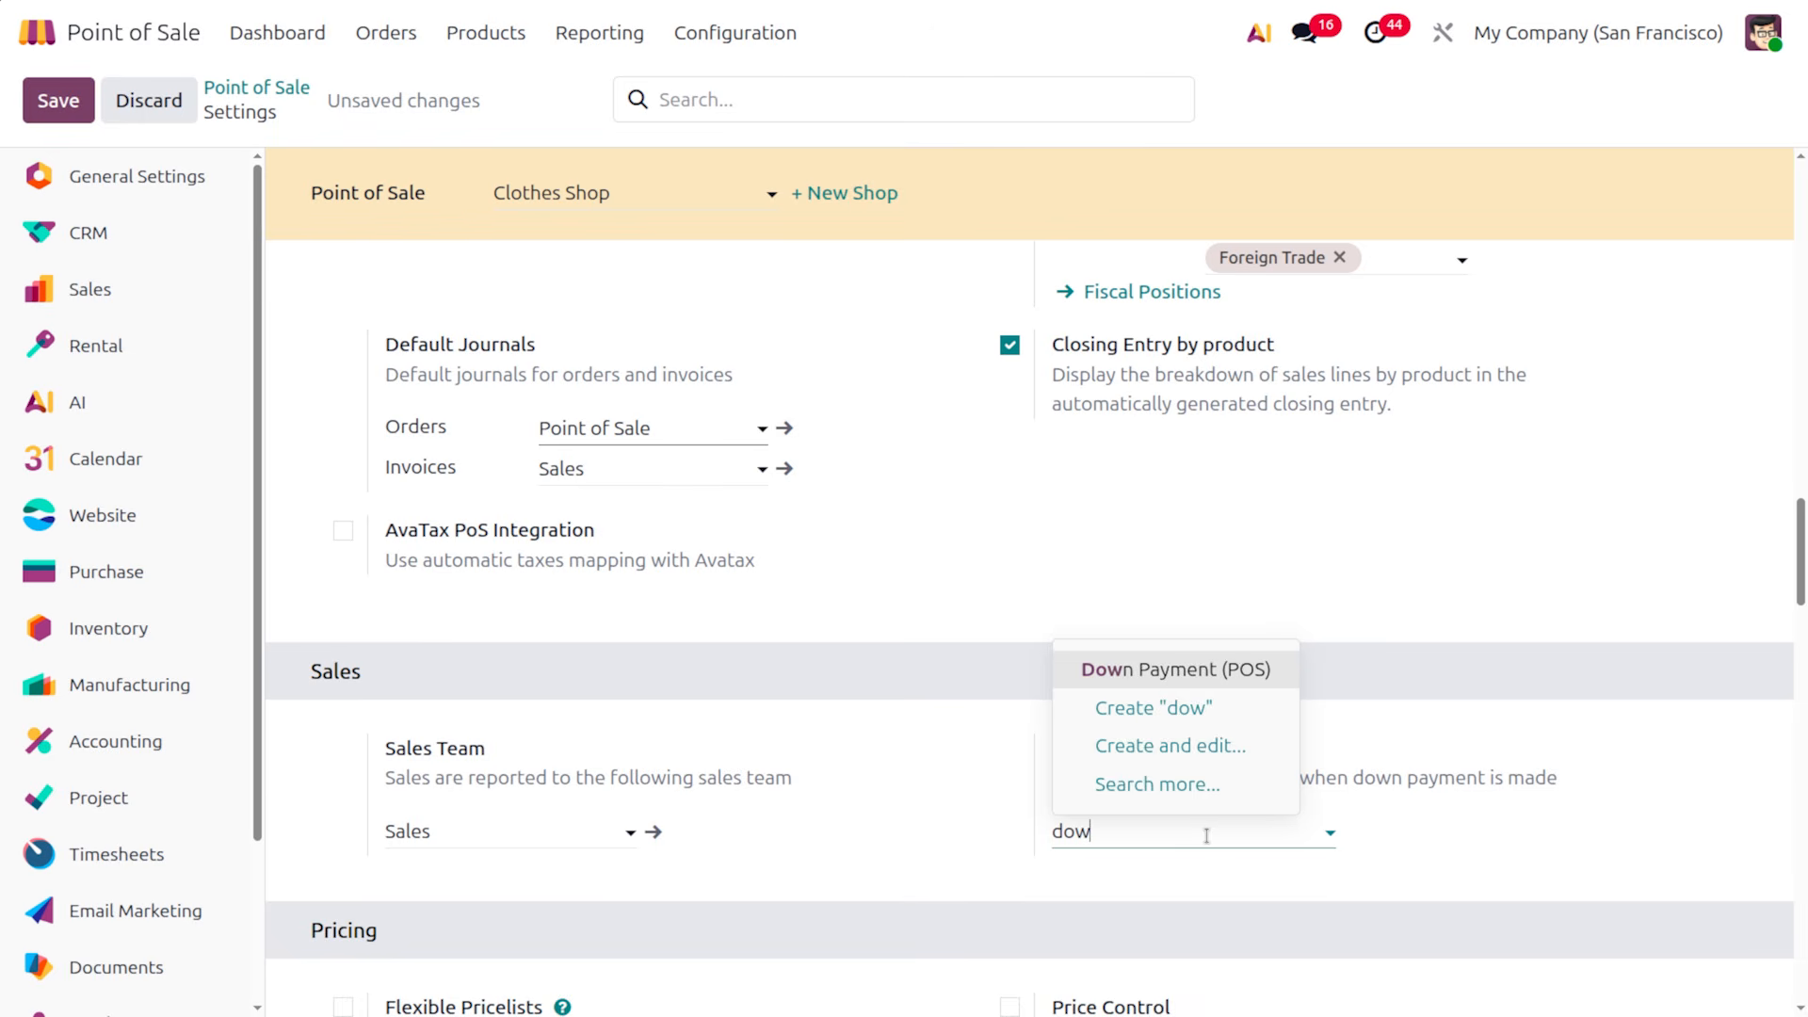
pyautogui.press('Return')
pyautogui.scroll(-3, 1207, 835)
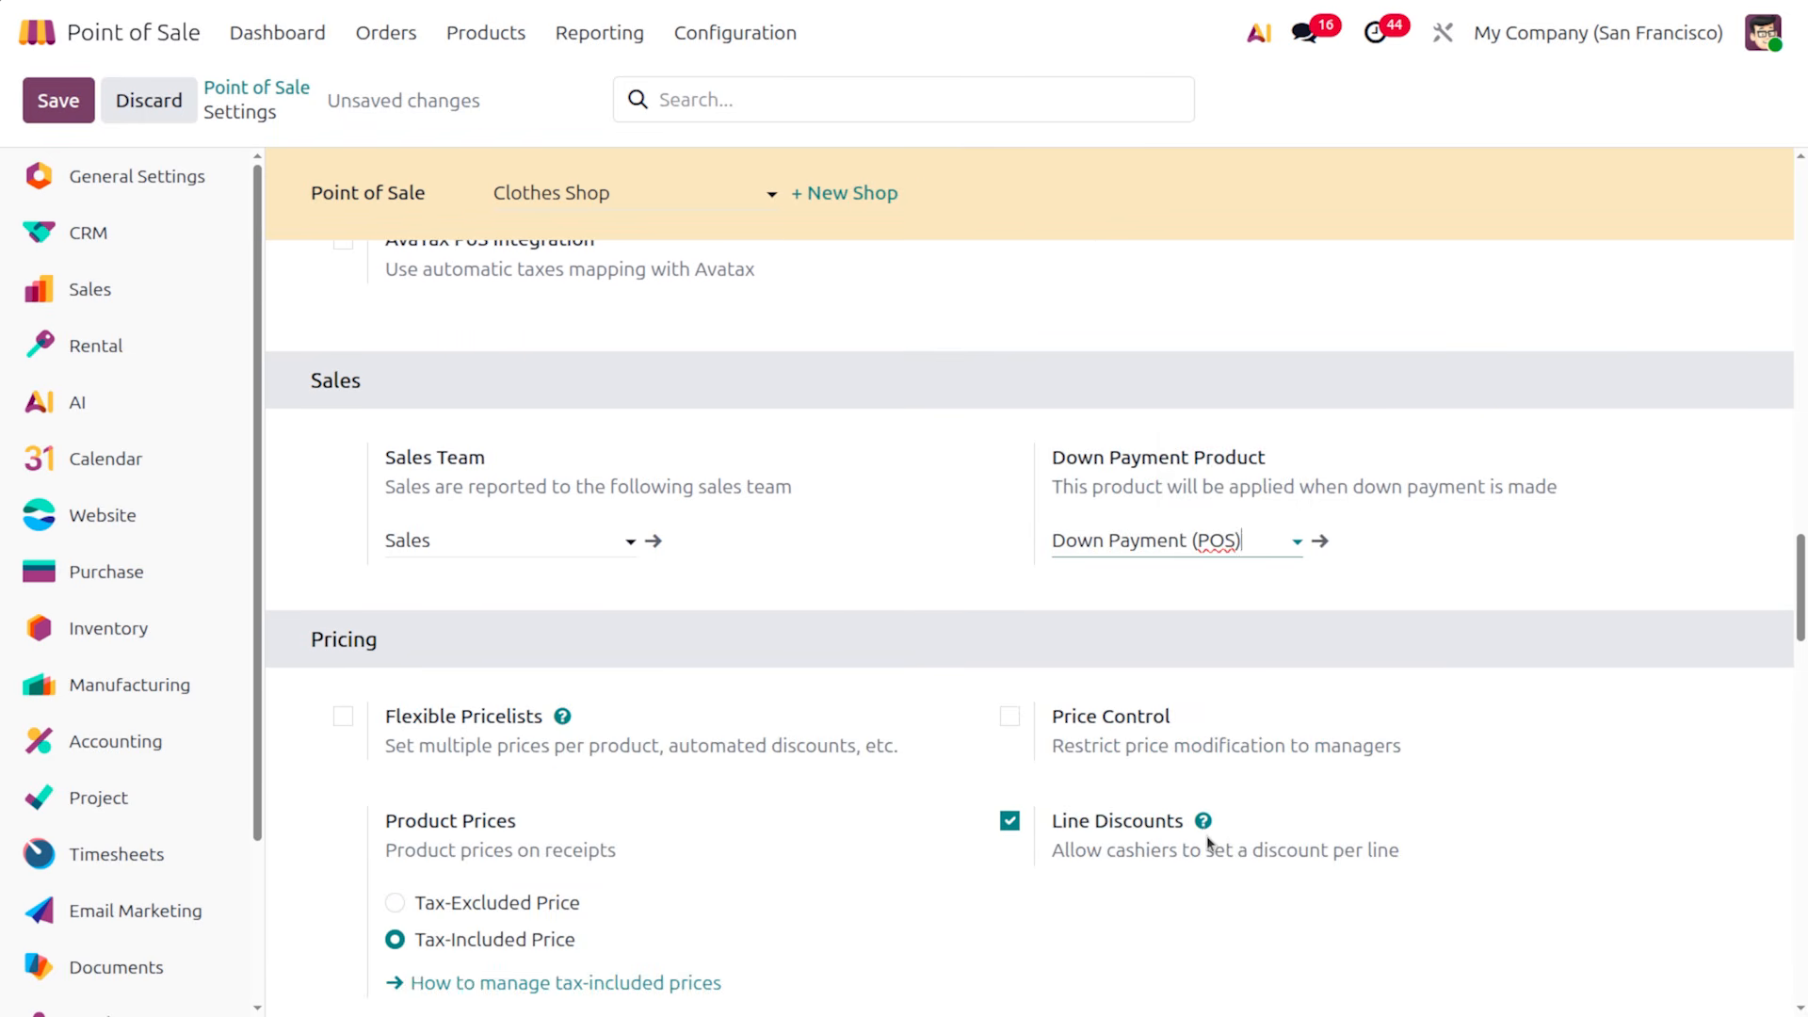
pyautogui.scroll(-2, 1206, 834)
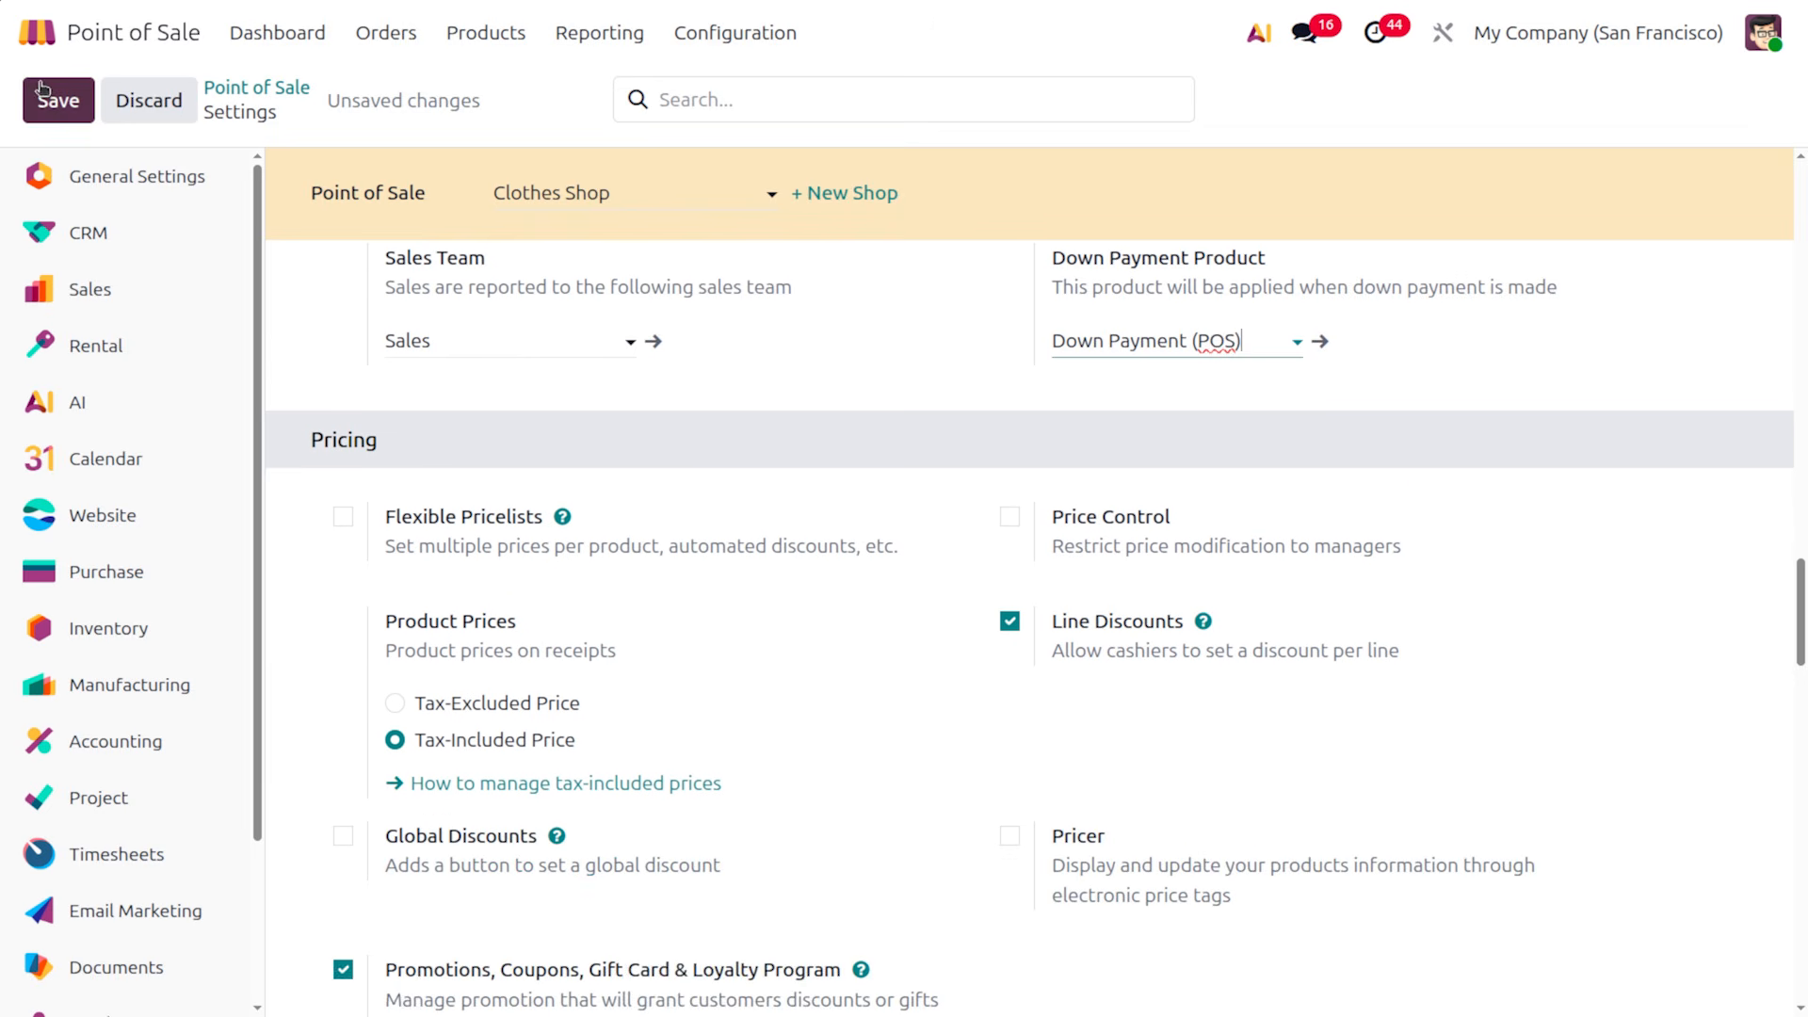
# Save the settings and resume selling in the Clothes Shop register
pyautogui.click(43, 94)
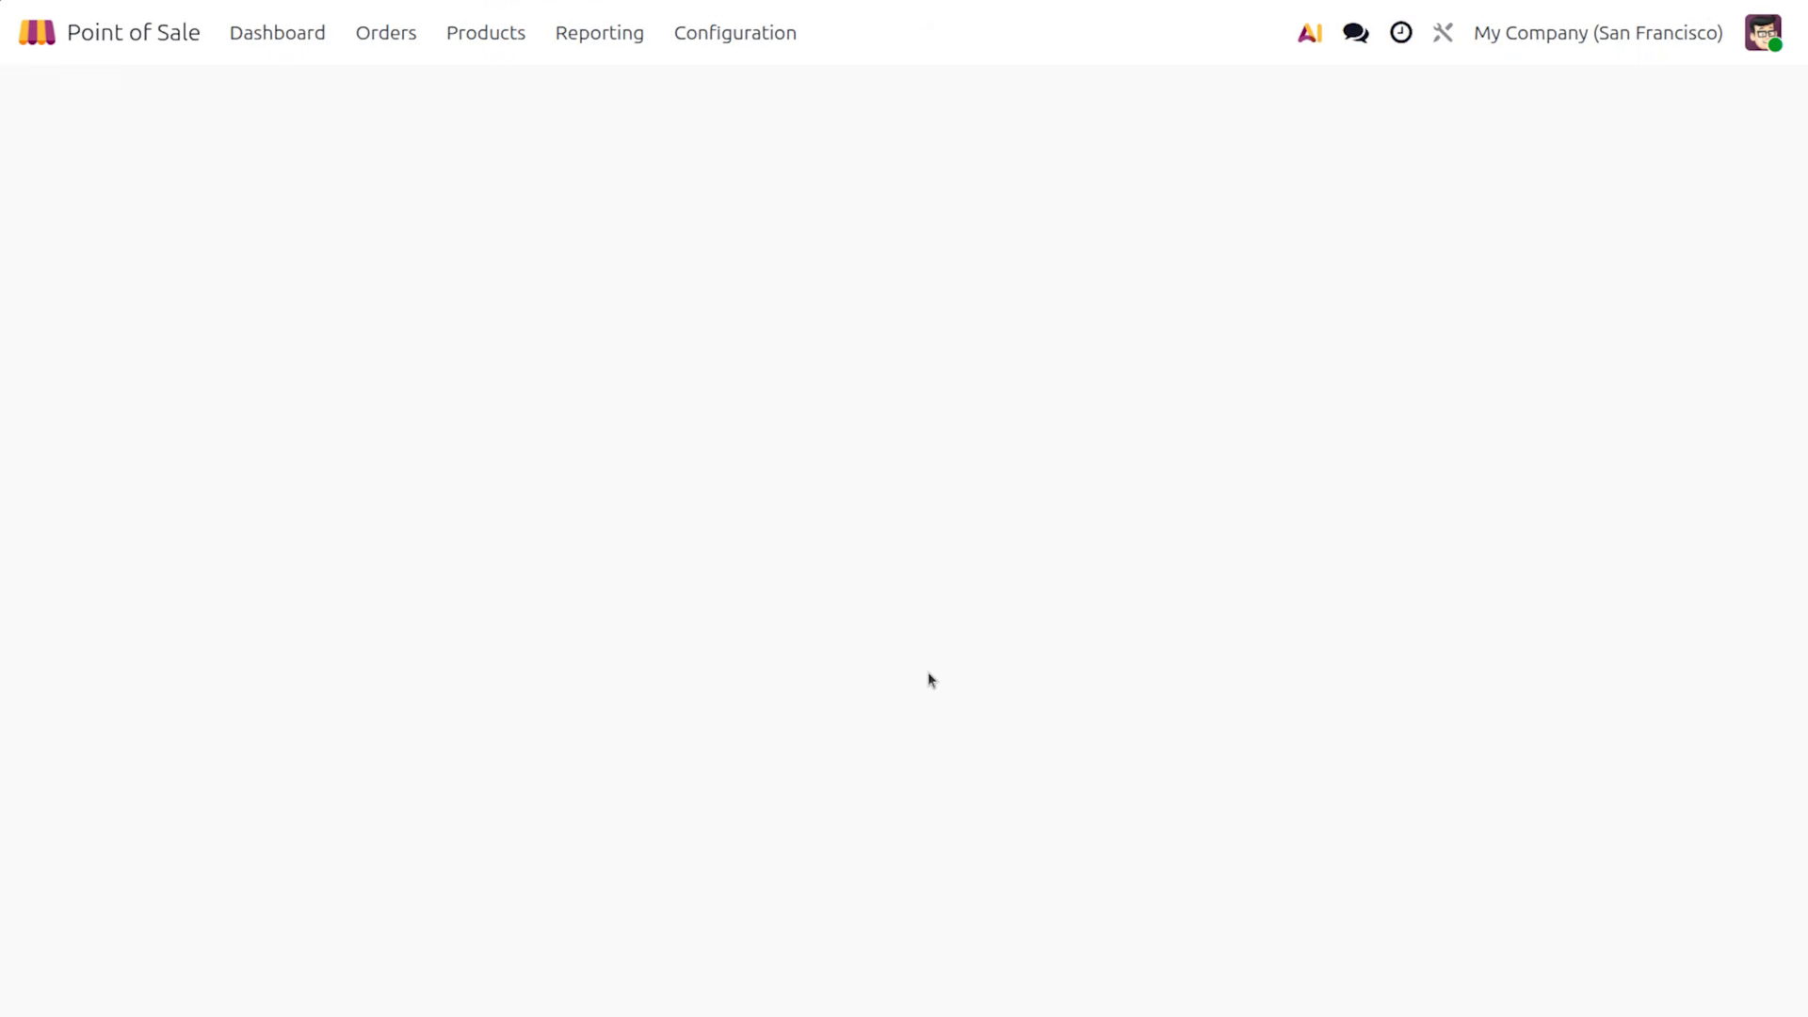
pyautogui.click(246, 32)
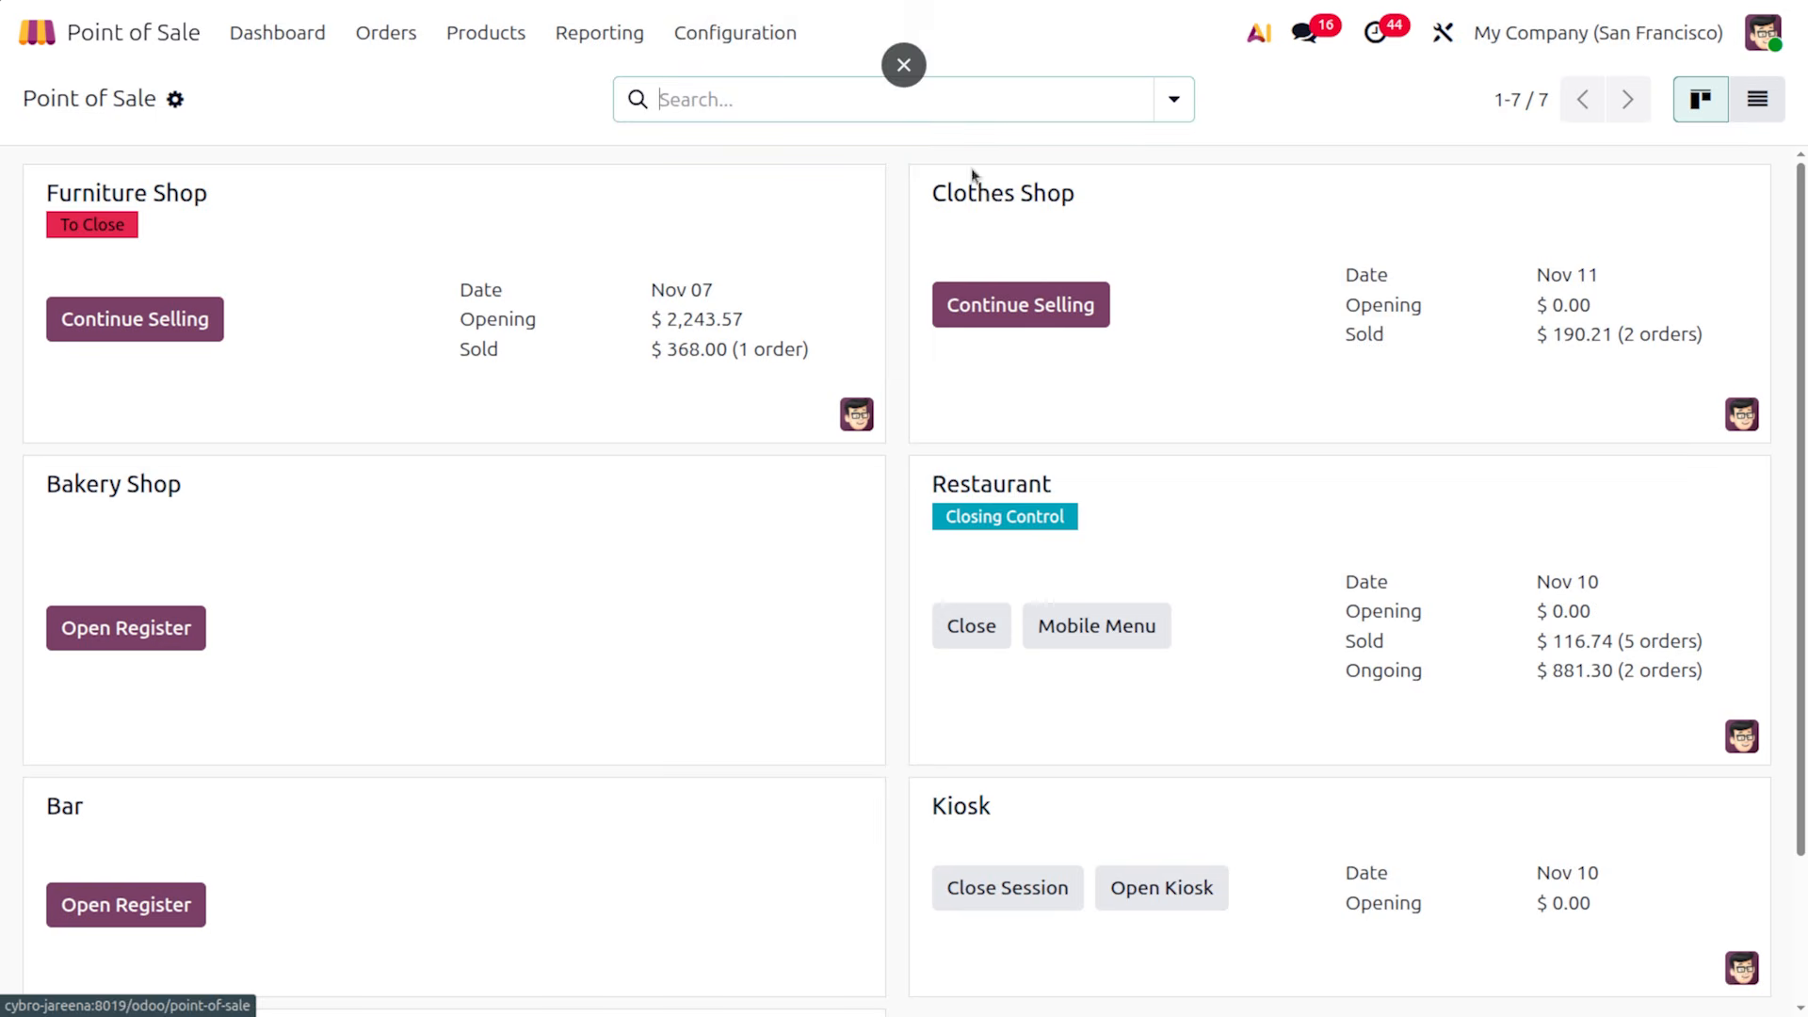
pyautogui.click(1036, 303)
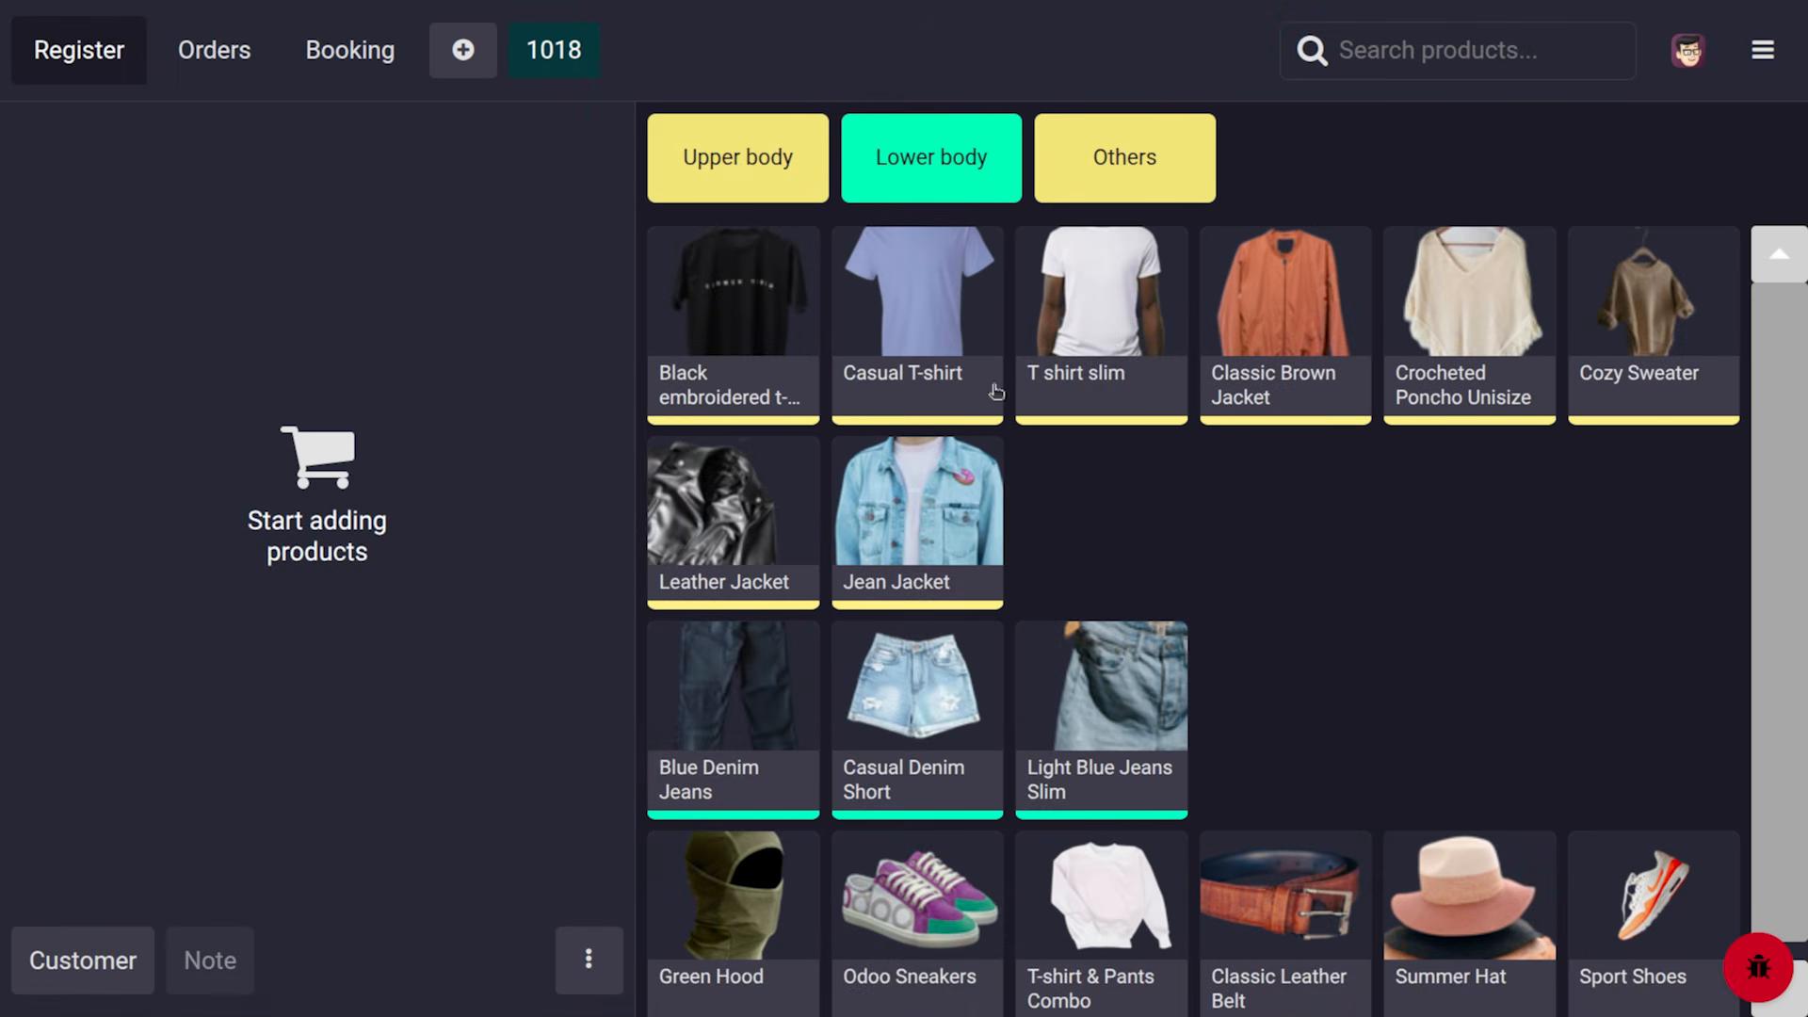
# Add a size S Black embroidered t-shirt and a size S White Casual T-shirt, then view the black shirt's details
pyautogui.click(746, 290)
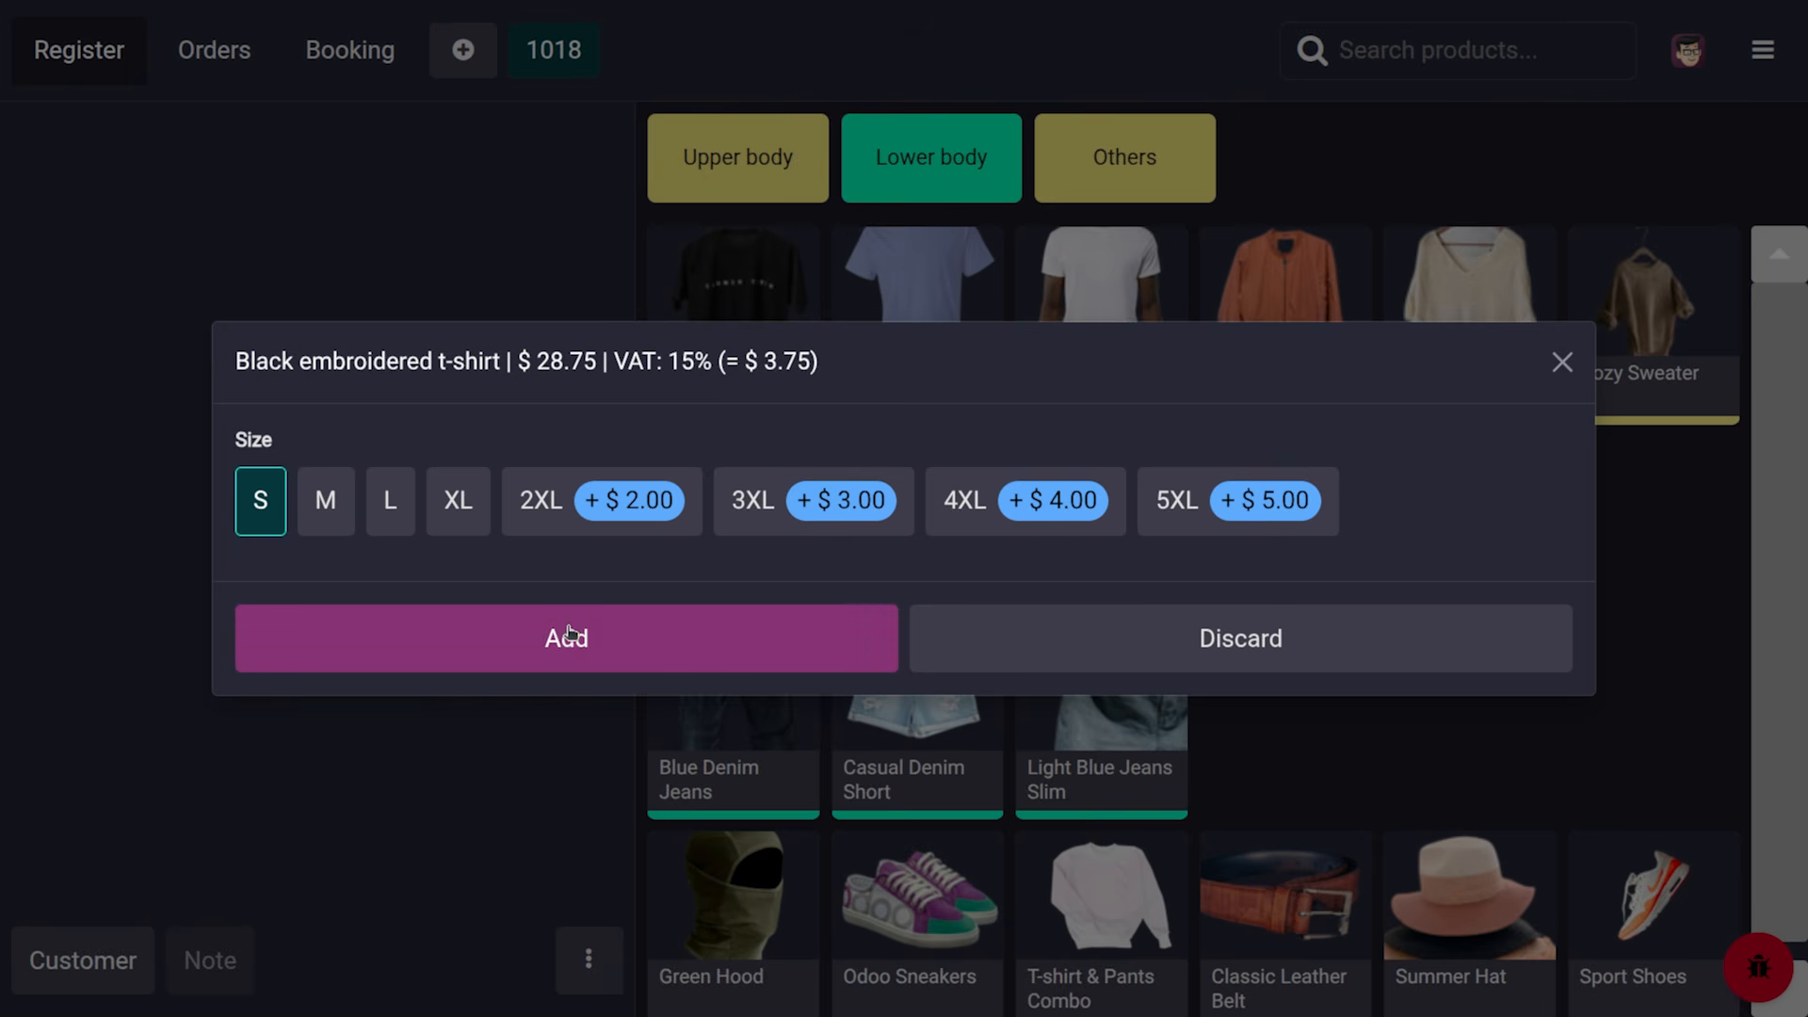
pyautogui.click(569, 633)
pyautogui.click(921, 282)
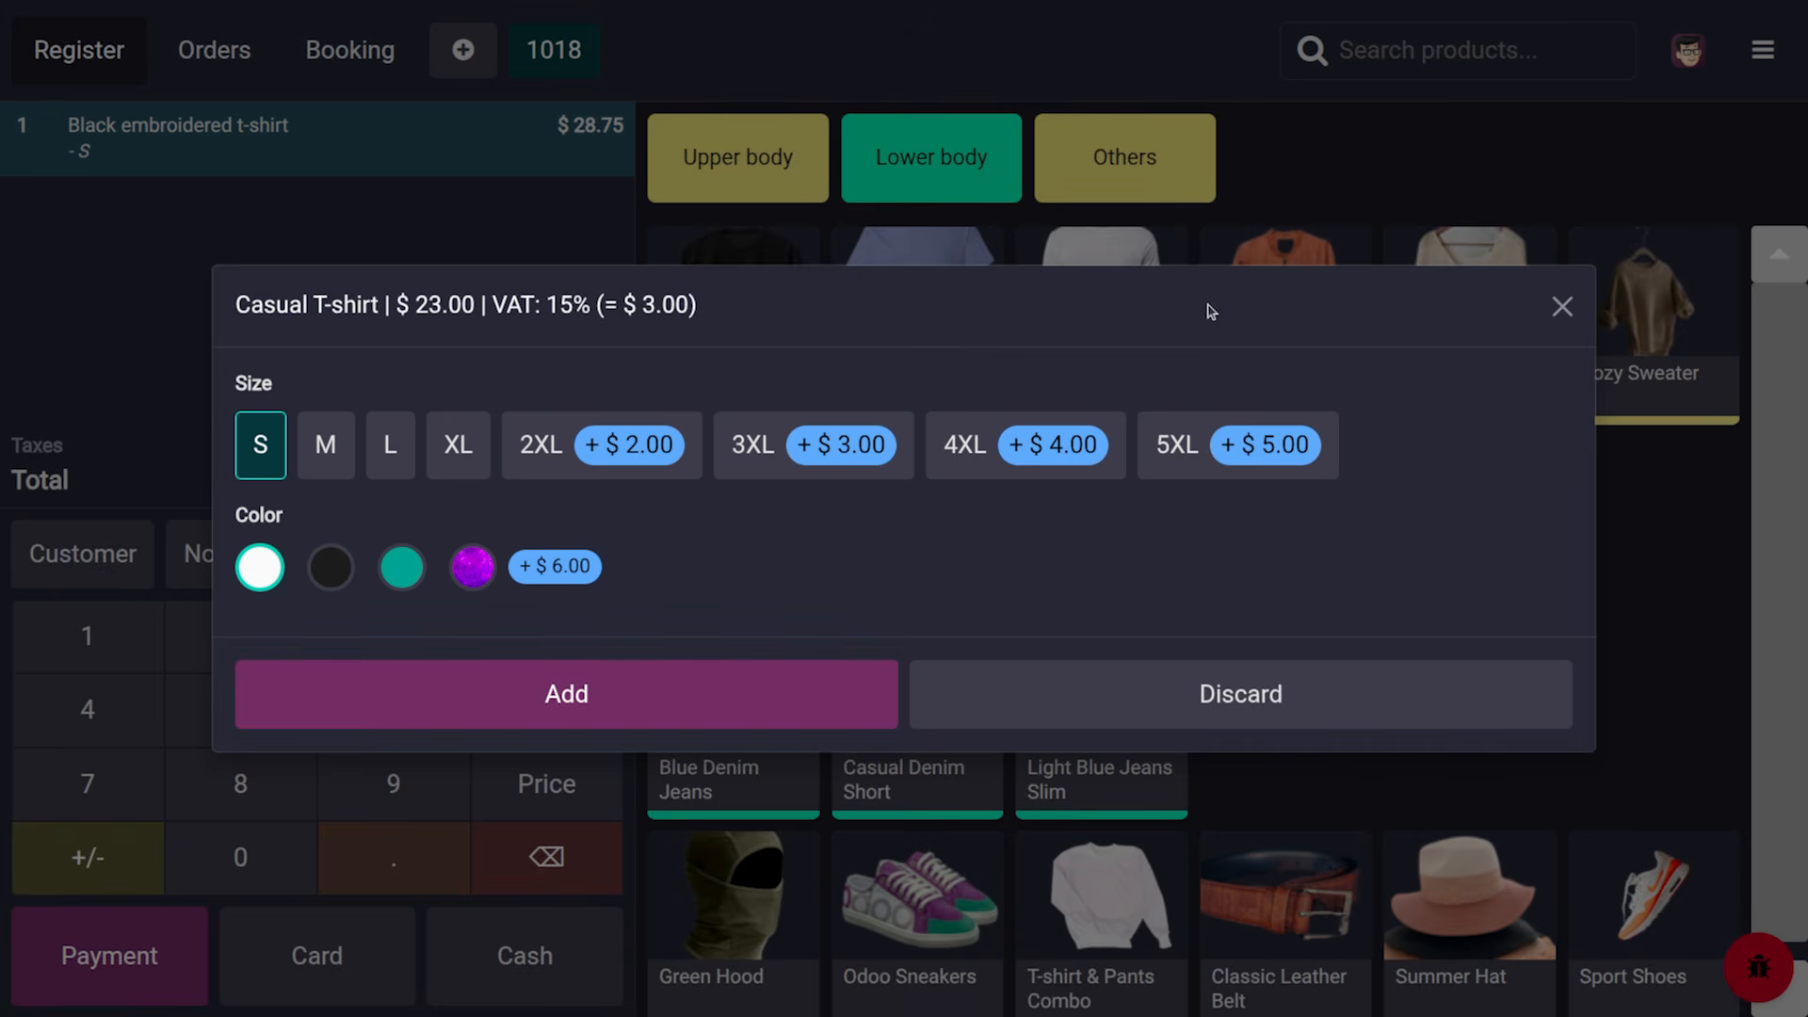
pyautogui.click(550, 694)
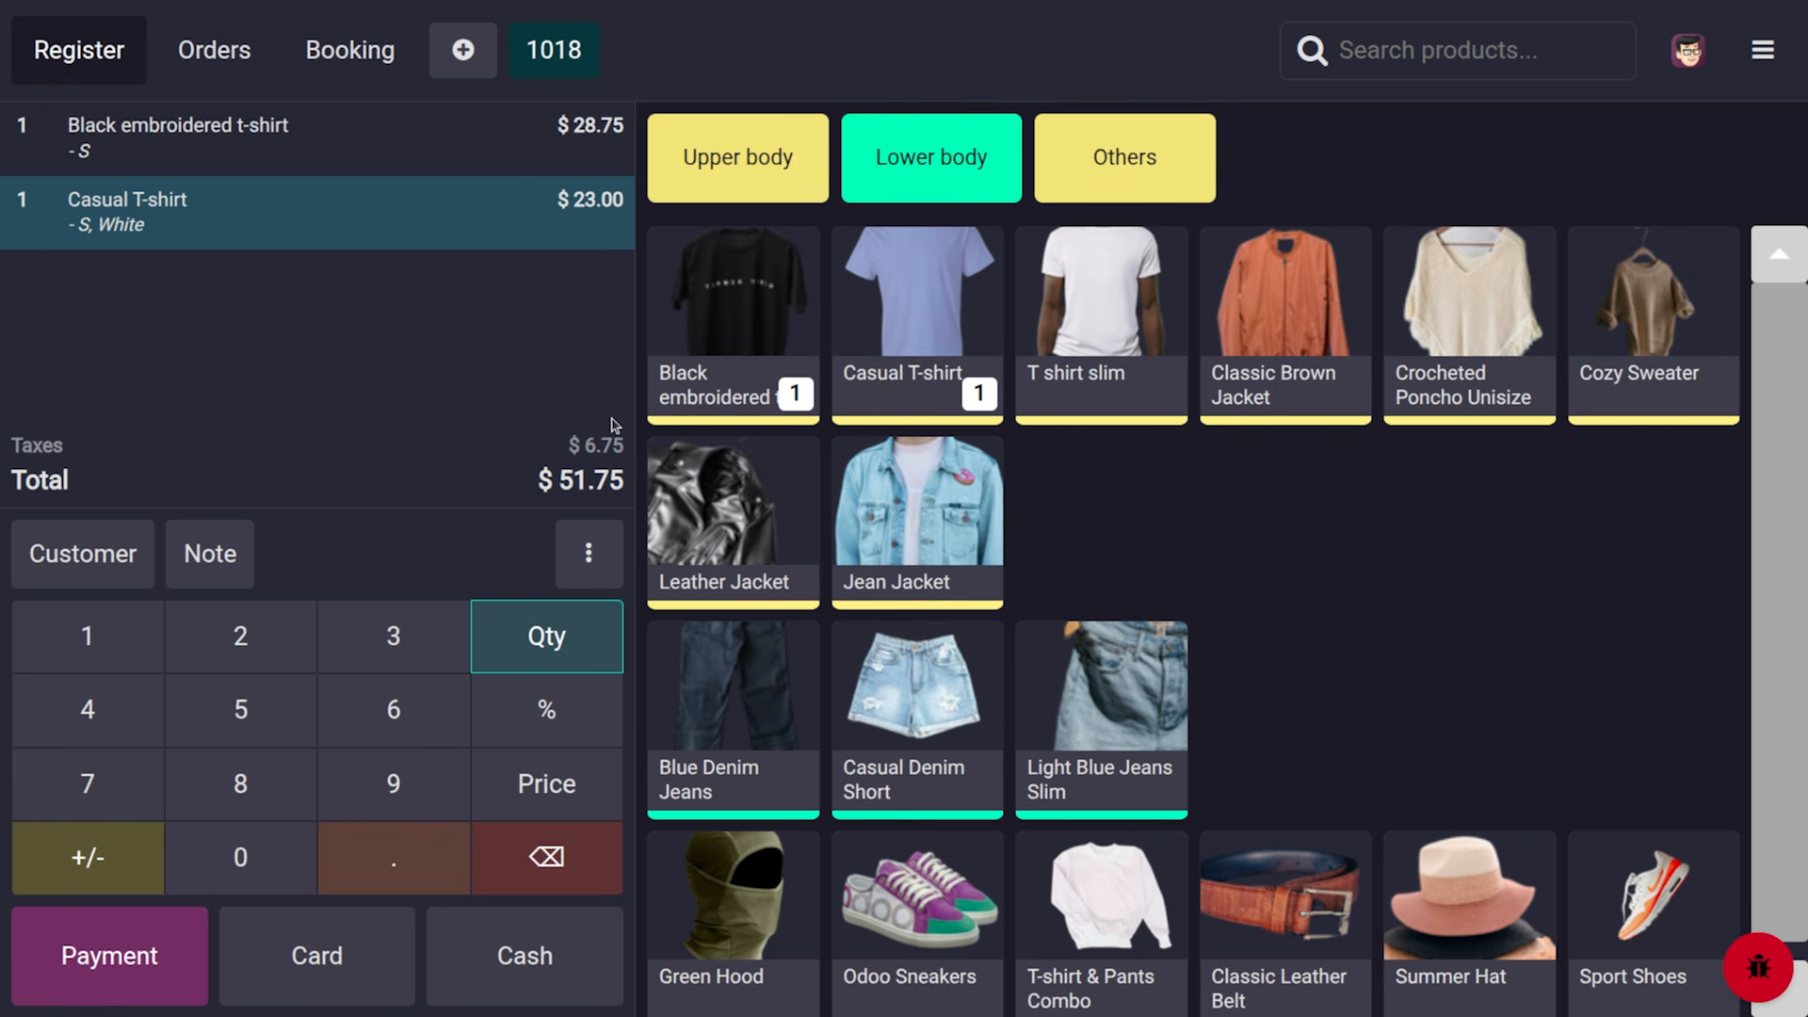
pyautogui.click(708, 318)
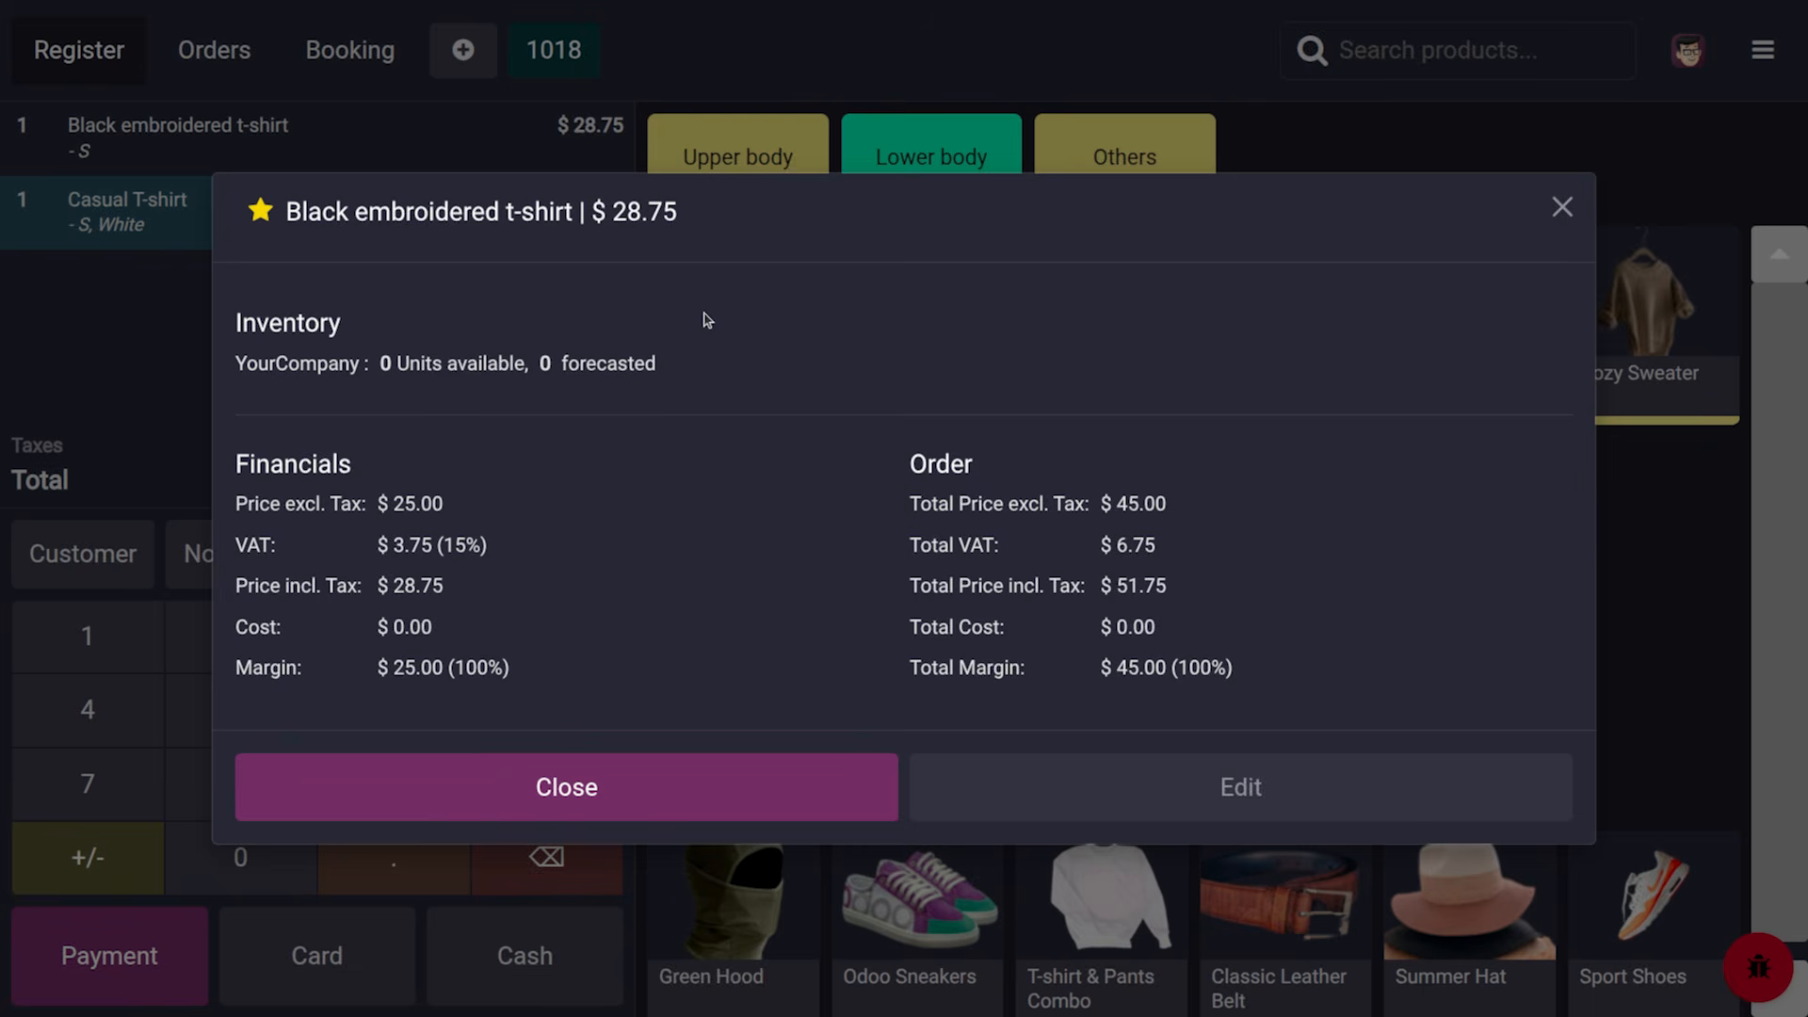
# Dismiss the Black embroidered t-shirt info dialog, returning to the $51.75 order
pyautogui.rightClick(707, 319)
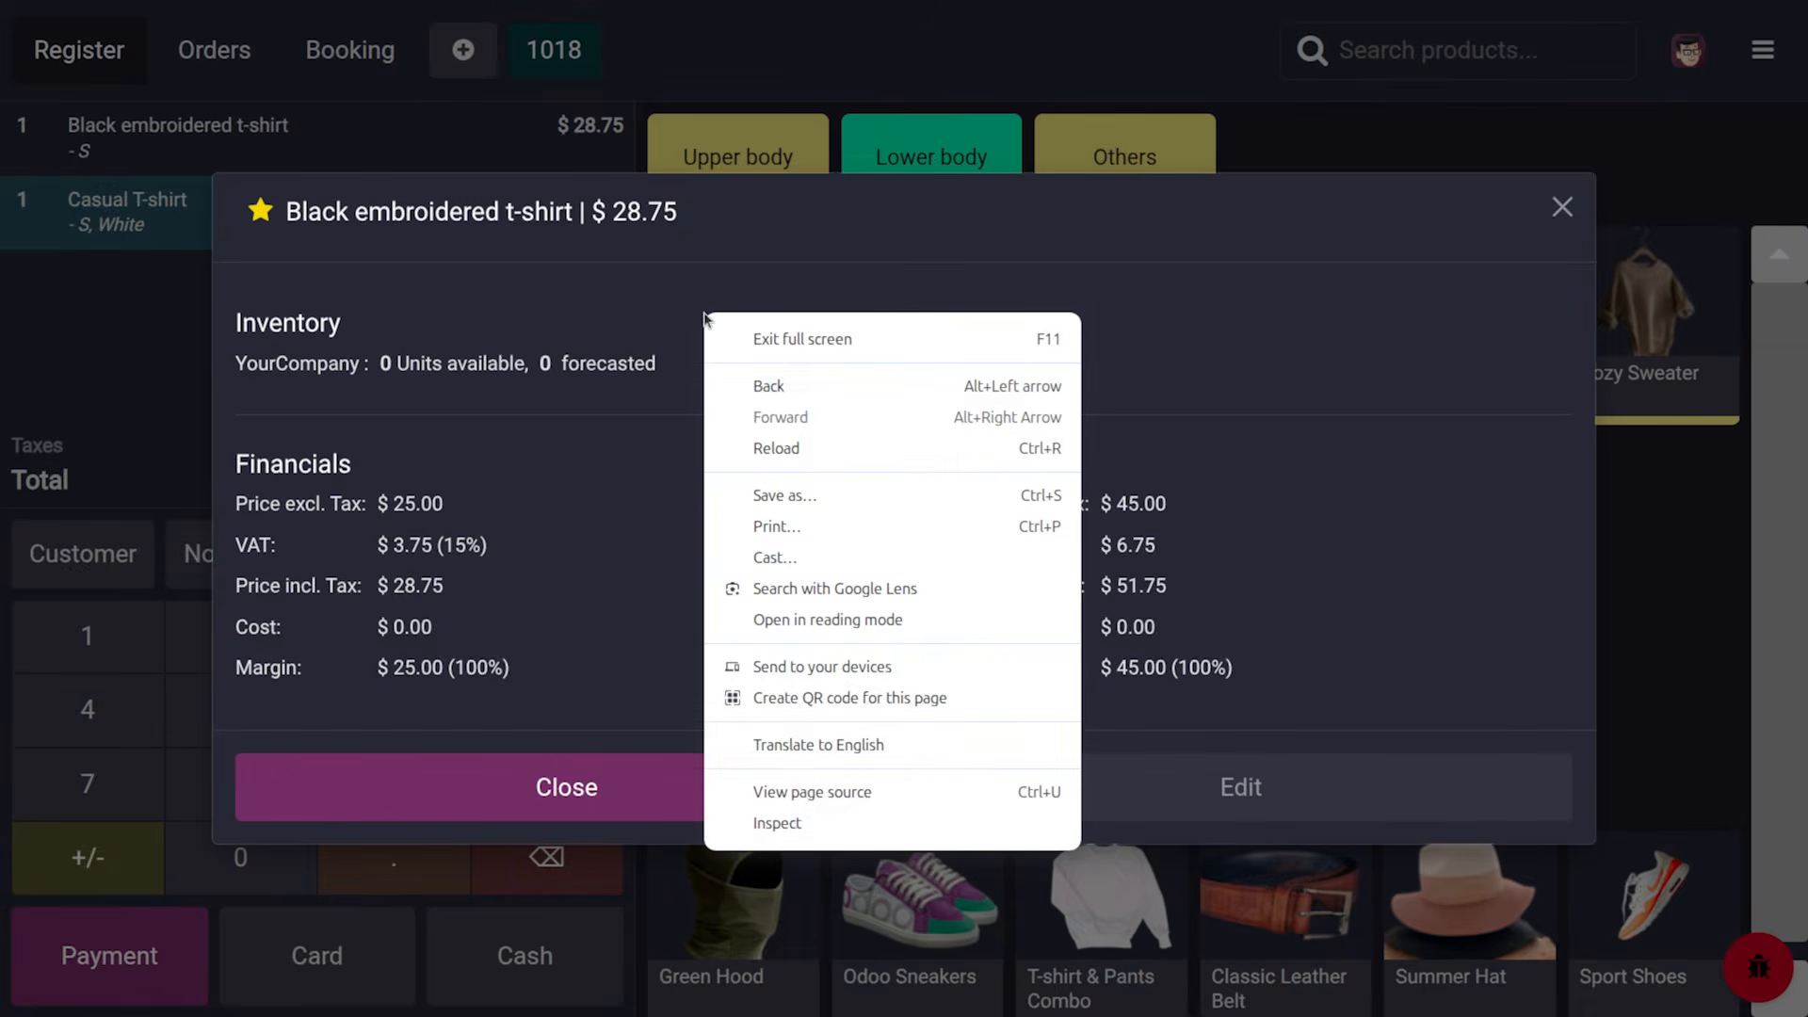
pyautogui.click(571, 322)
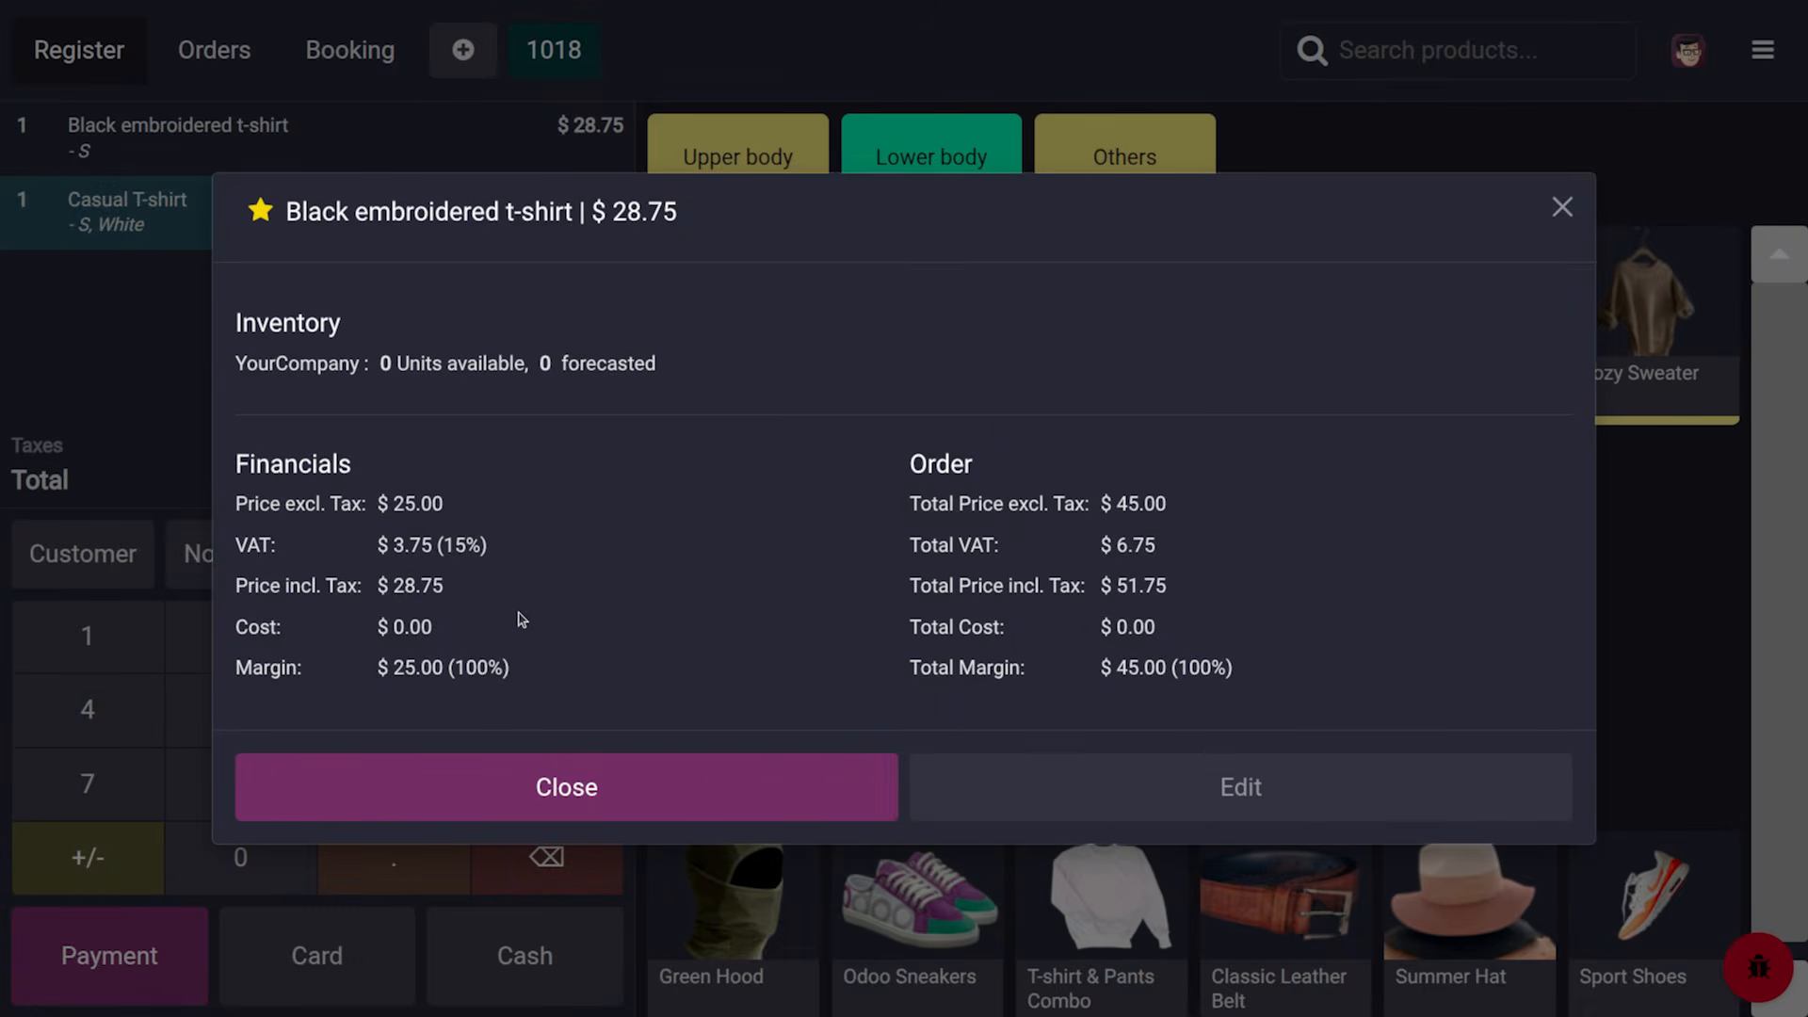
pyautogui.click(1562, 207)
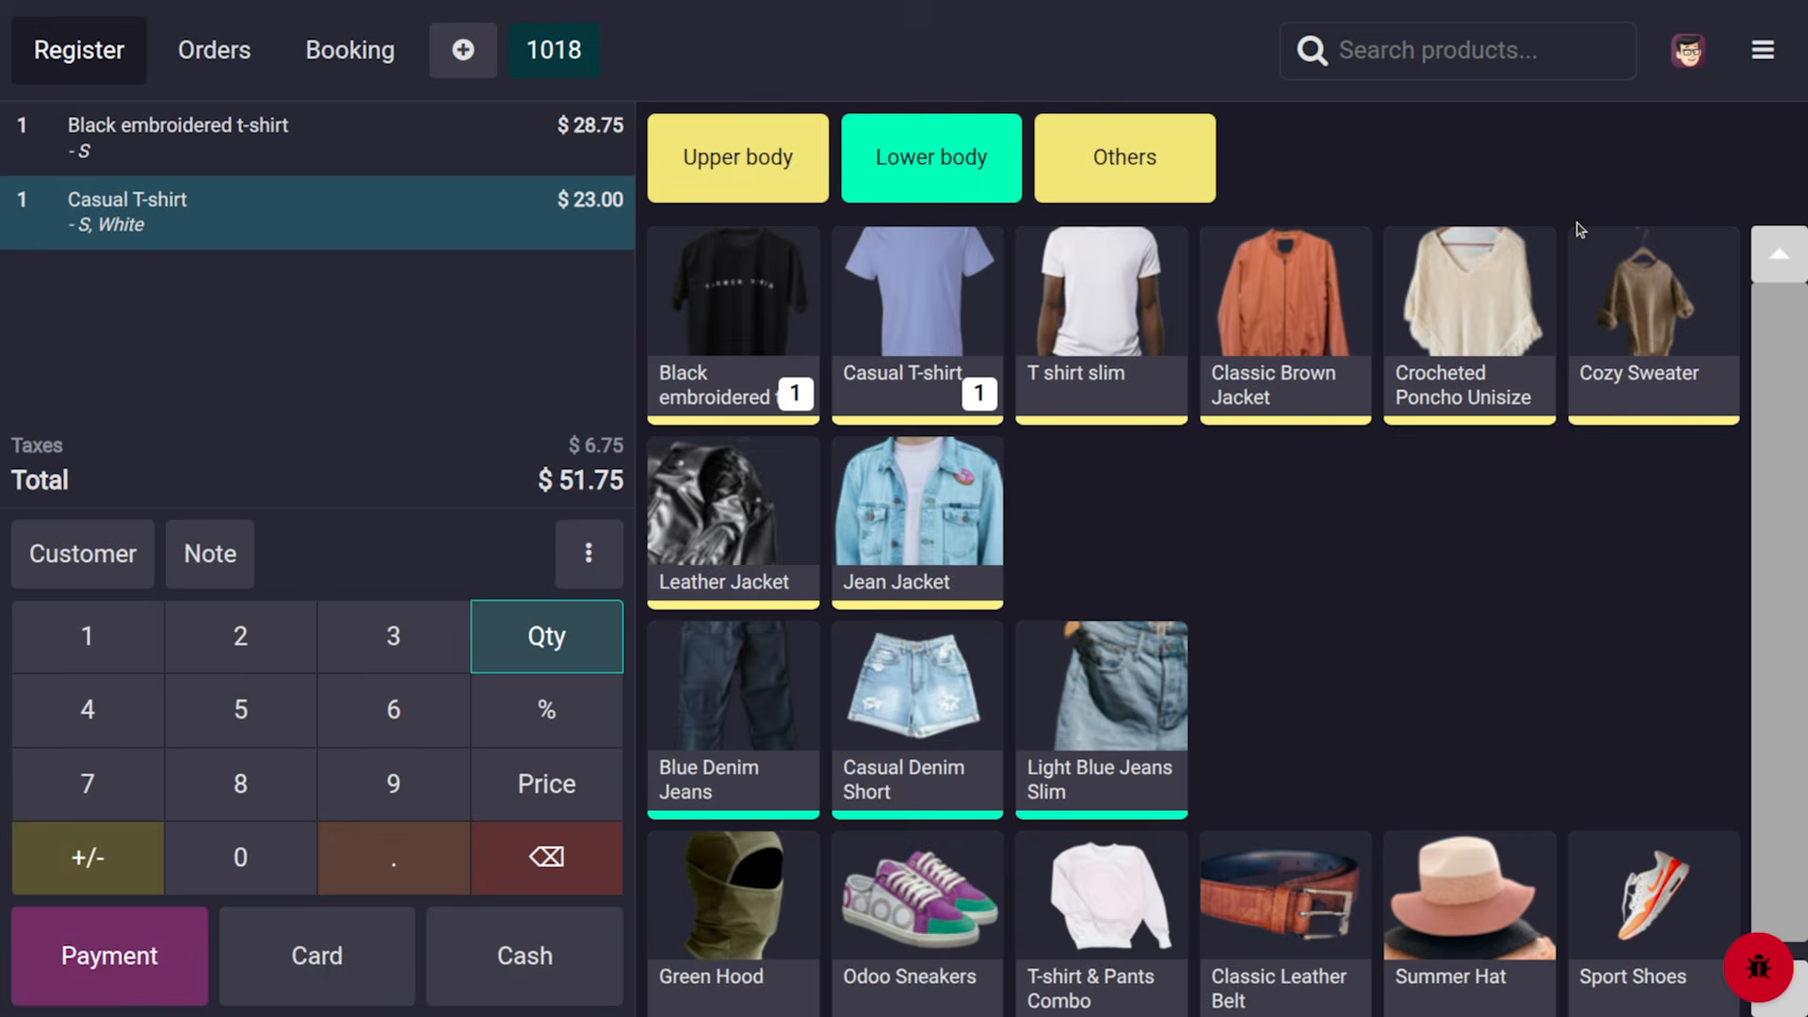
# Add a $10.00 tip and validate payment of the $61.75 total in cash
pyautogui.click(146, 946)
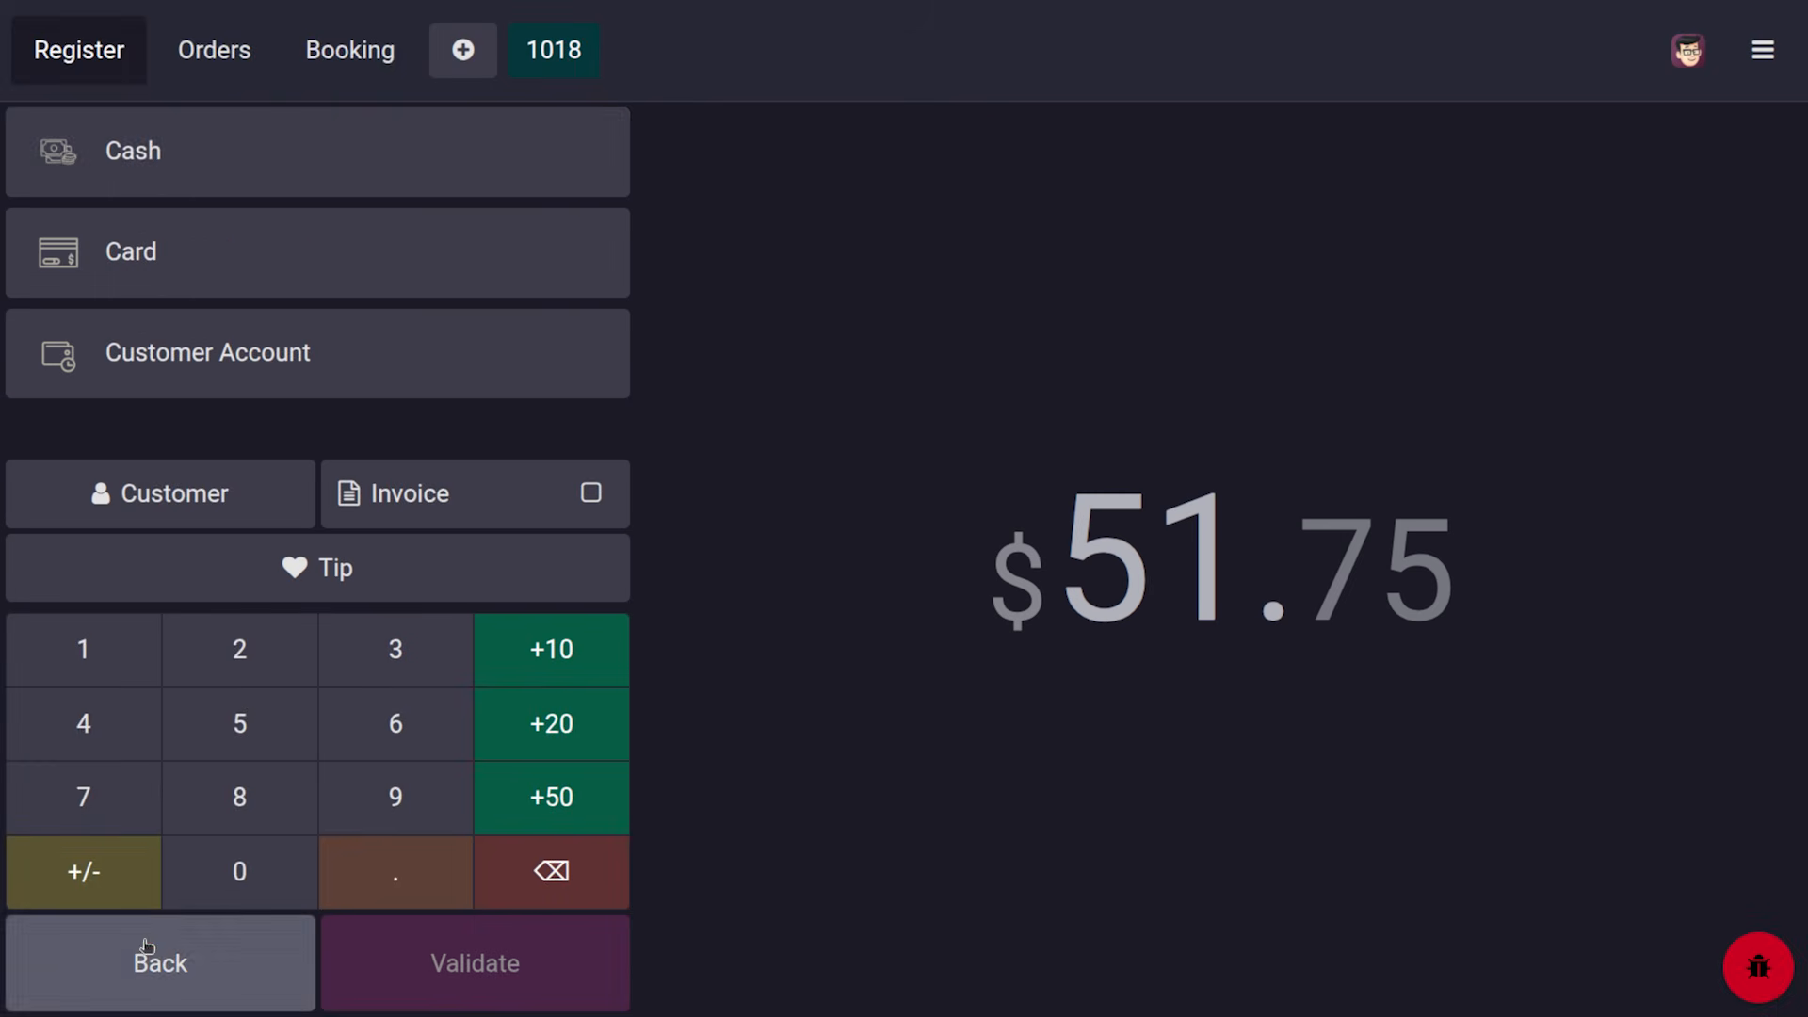
pyautogui.click(334, 569)
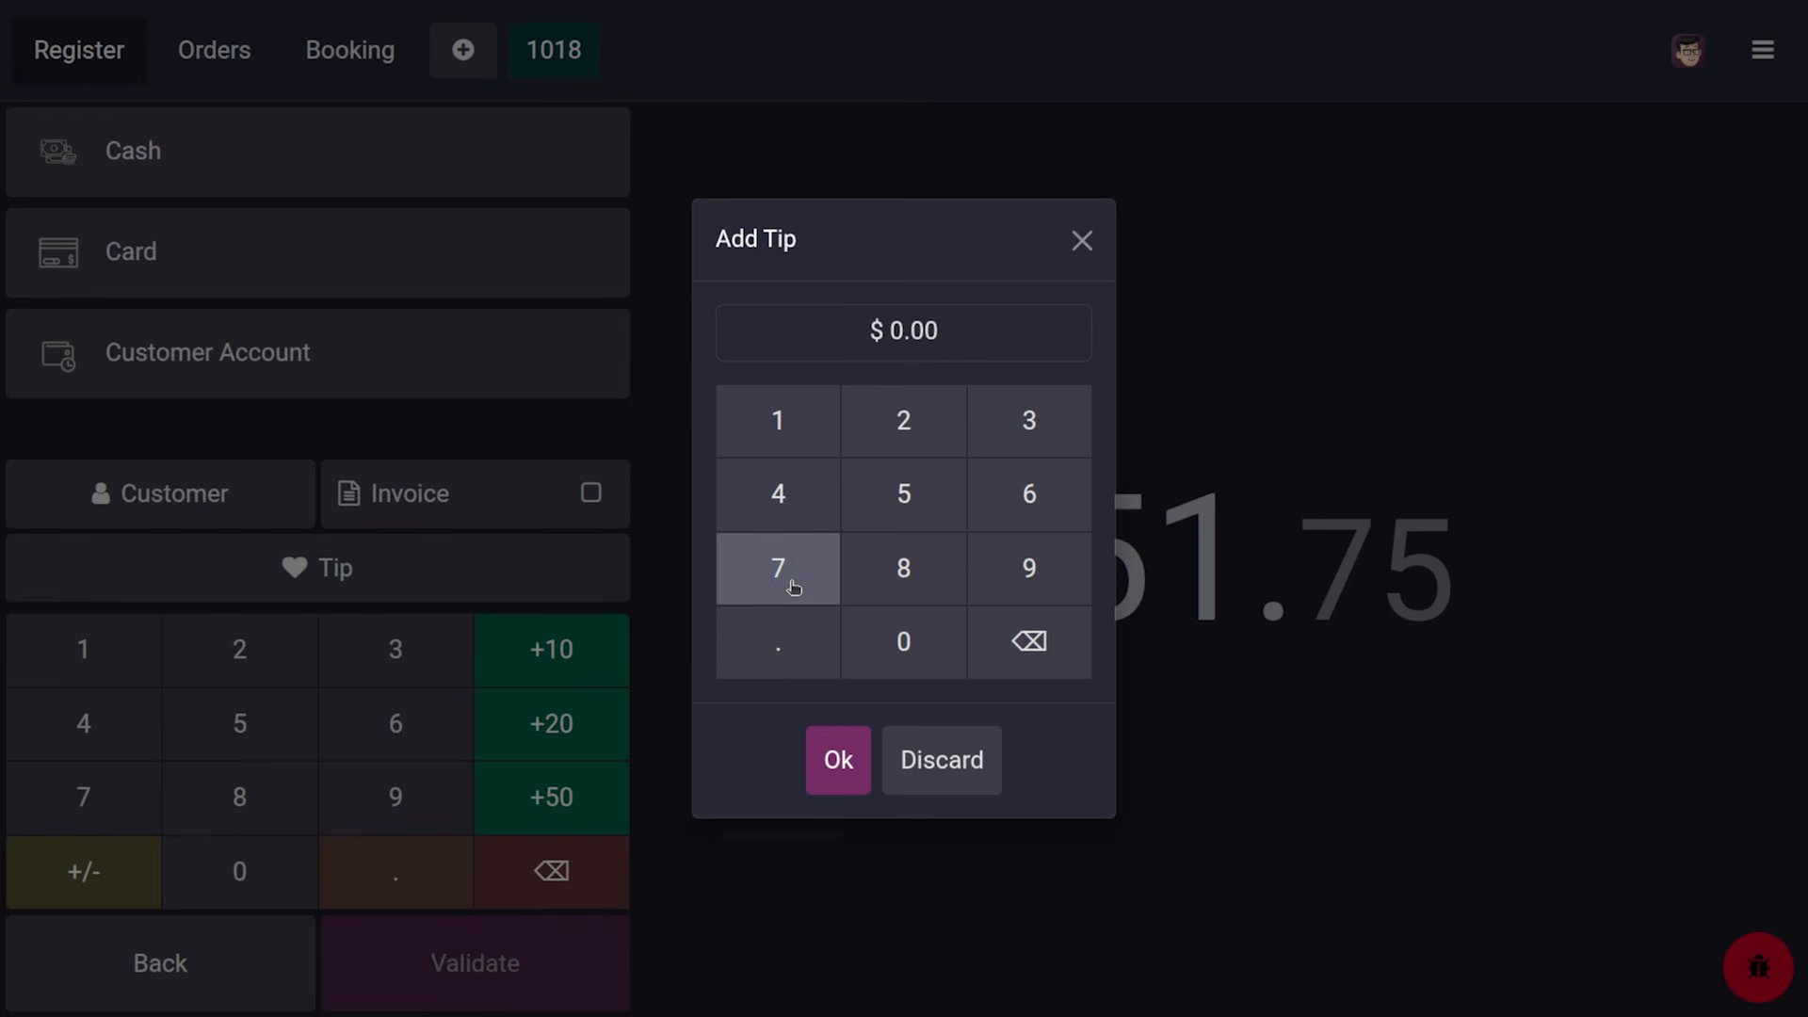
pyautogui.click(779, 412)
pyautogui.click(896, 636)
pyautogui.click(855, 758)
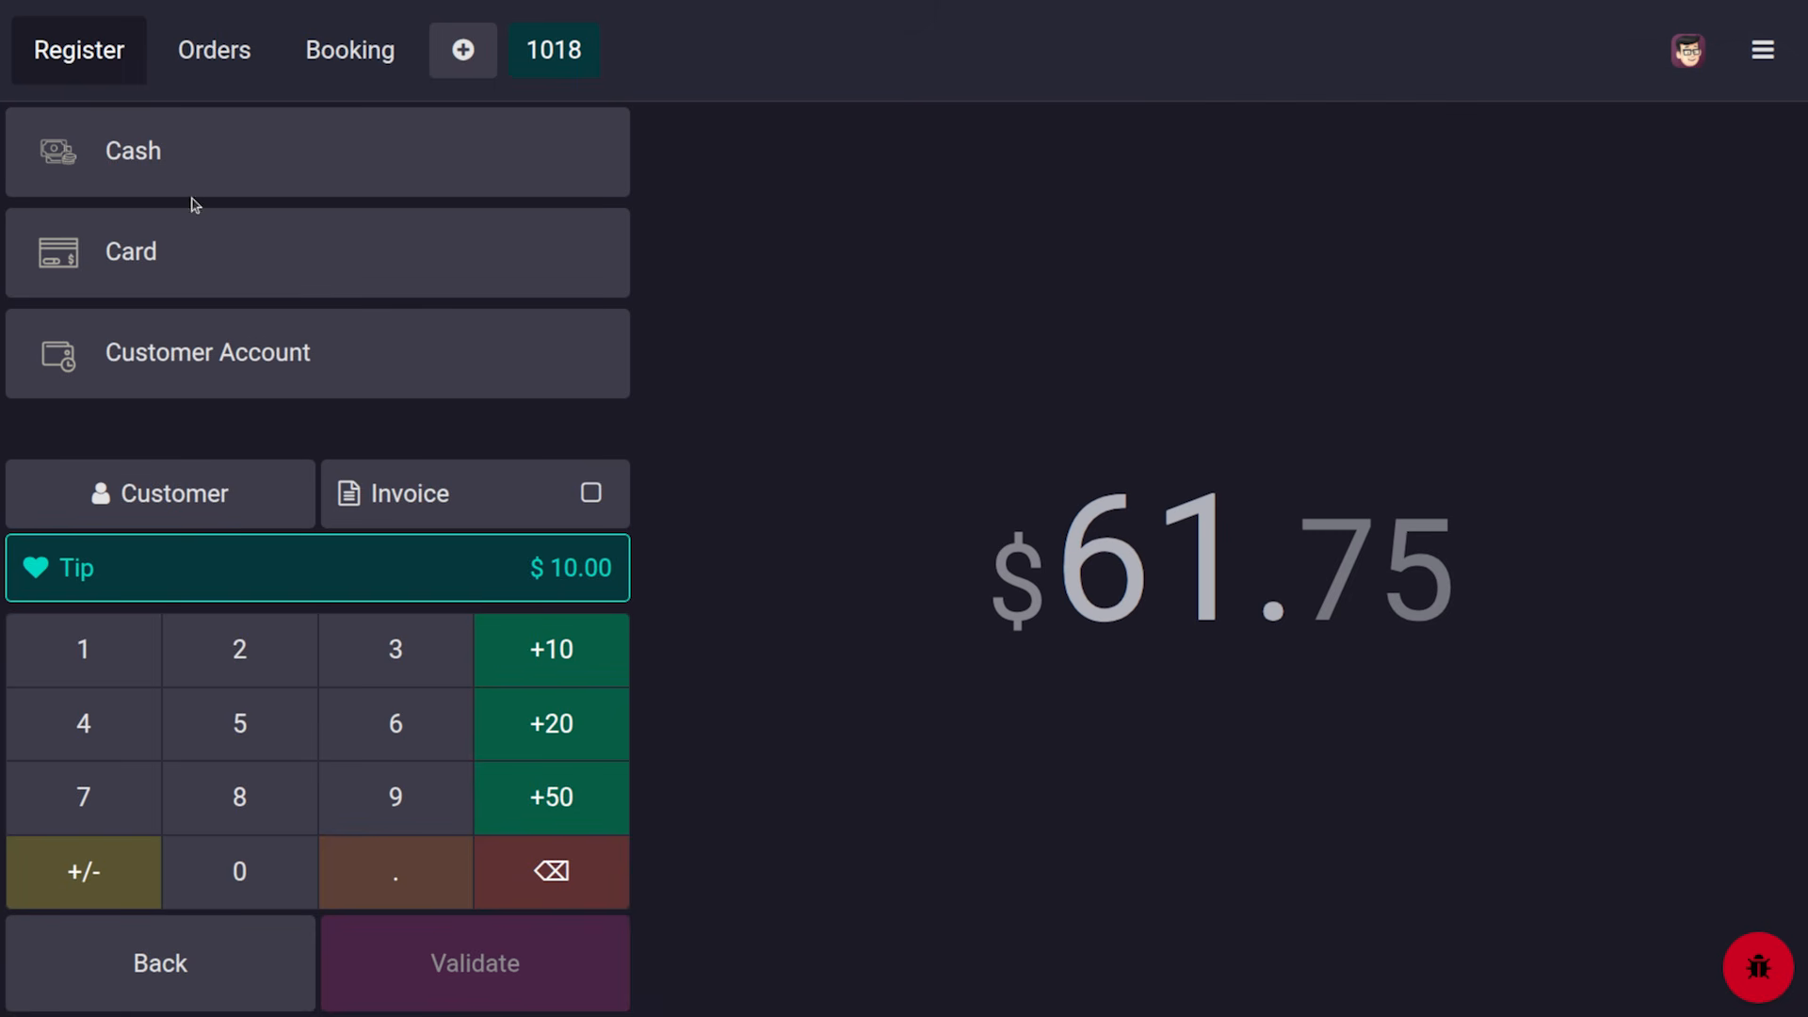
pyautogui.click(172, 156)
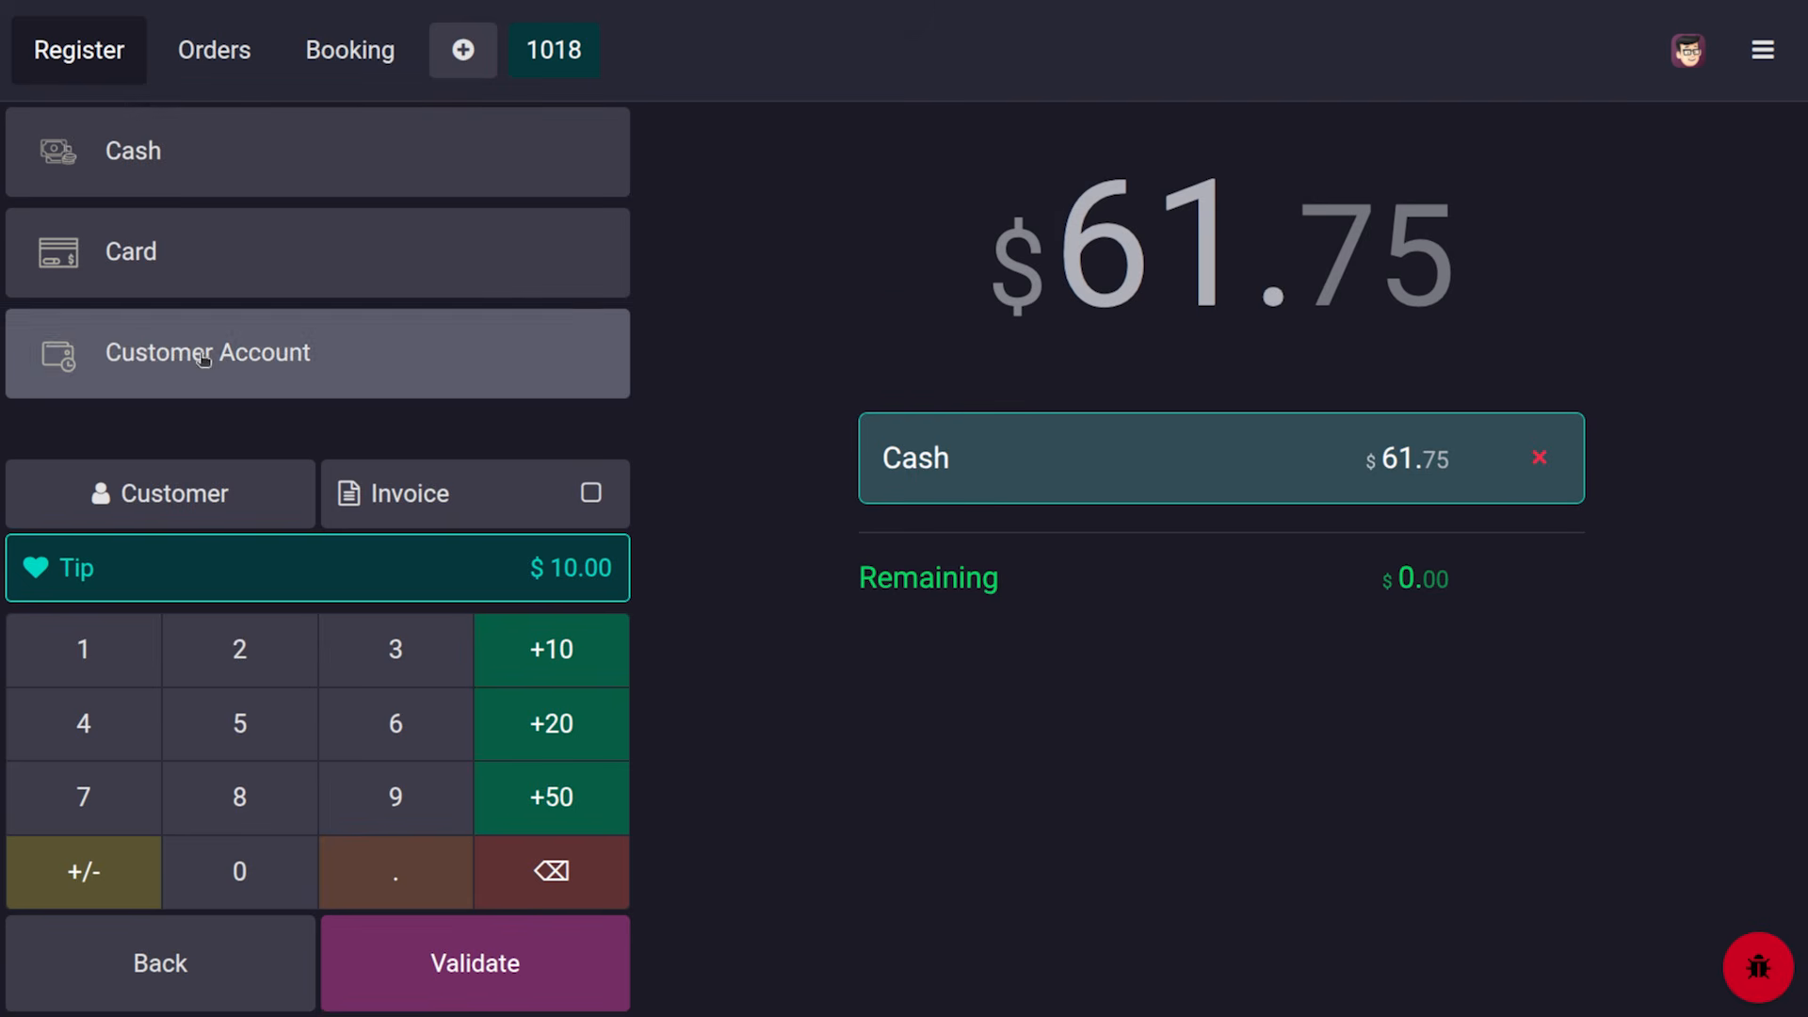
pyautogui.click(493, 970)
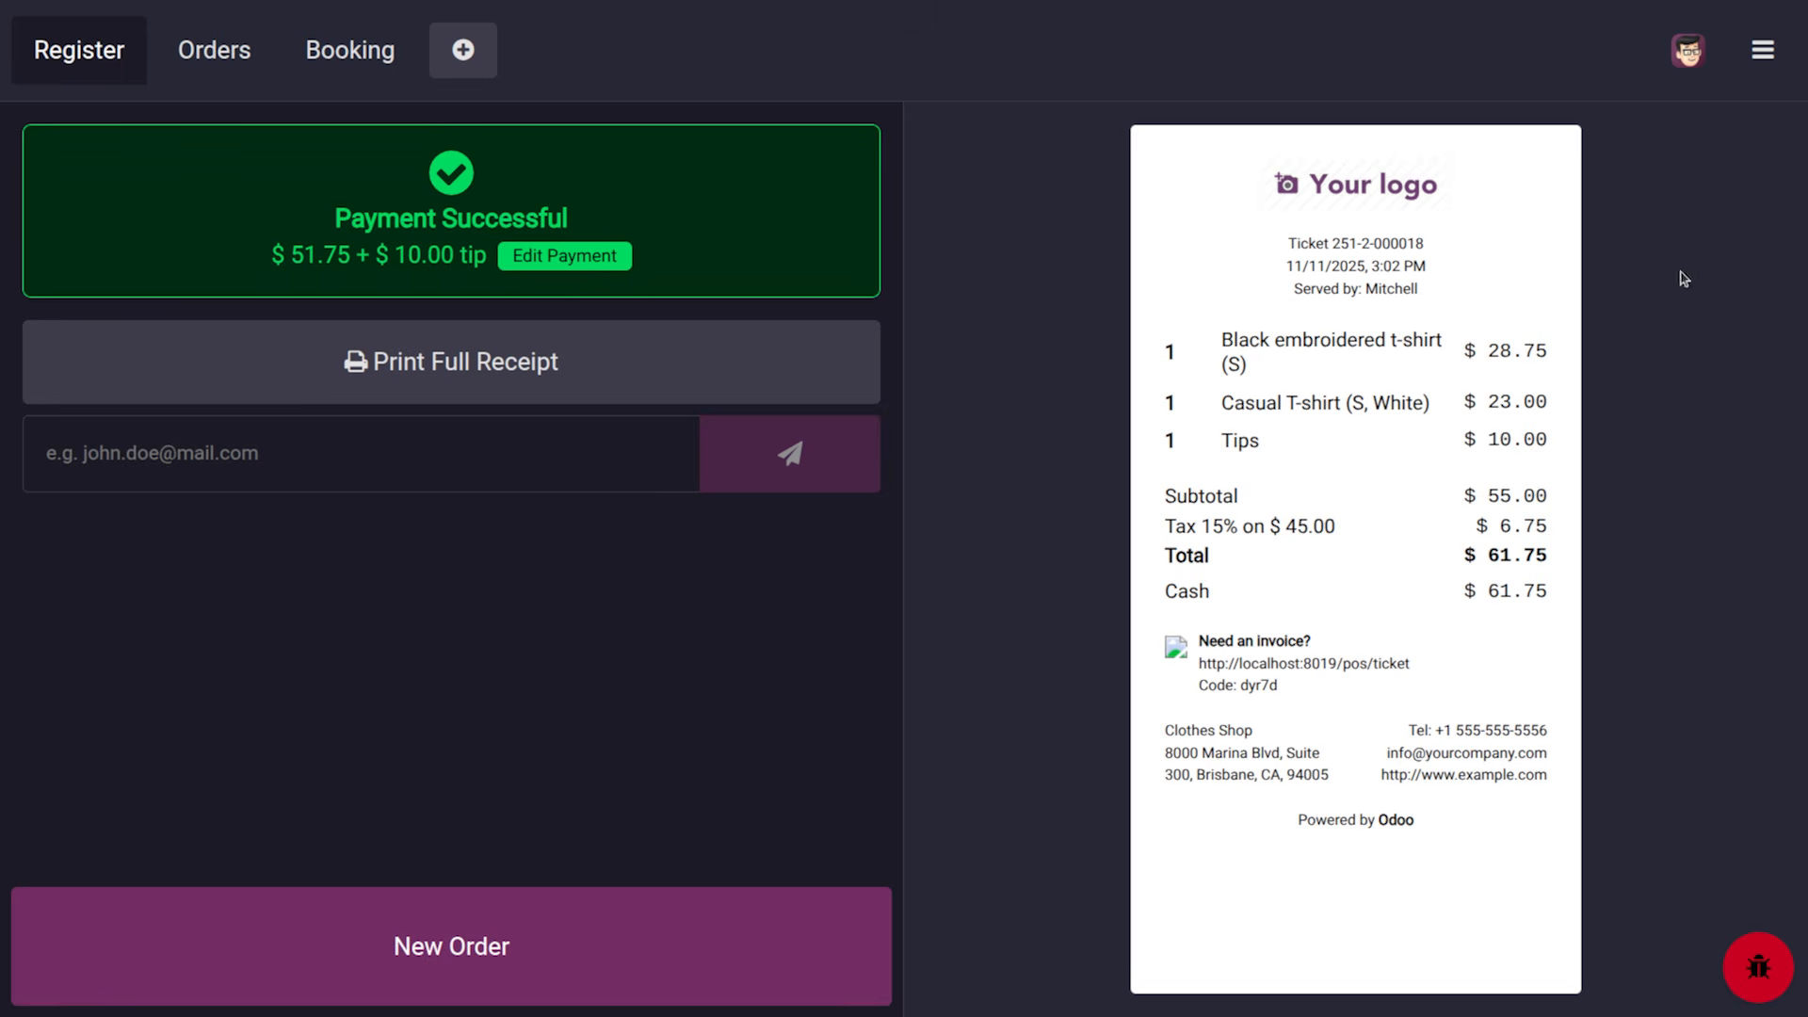
# Close the Clothes Shop register session, proceeding anyway despite the cash difference, then return to Backend
pyautogui.click(1762, 49)
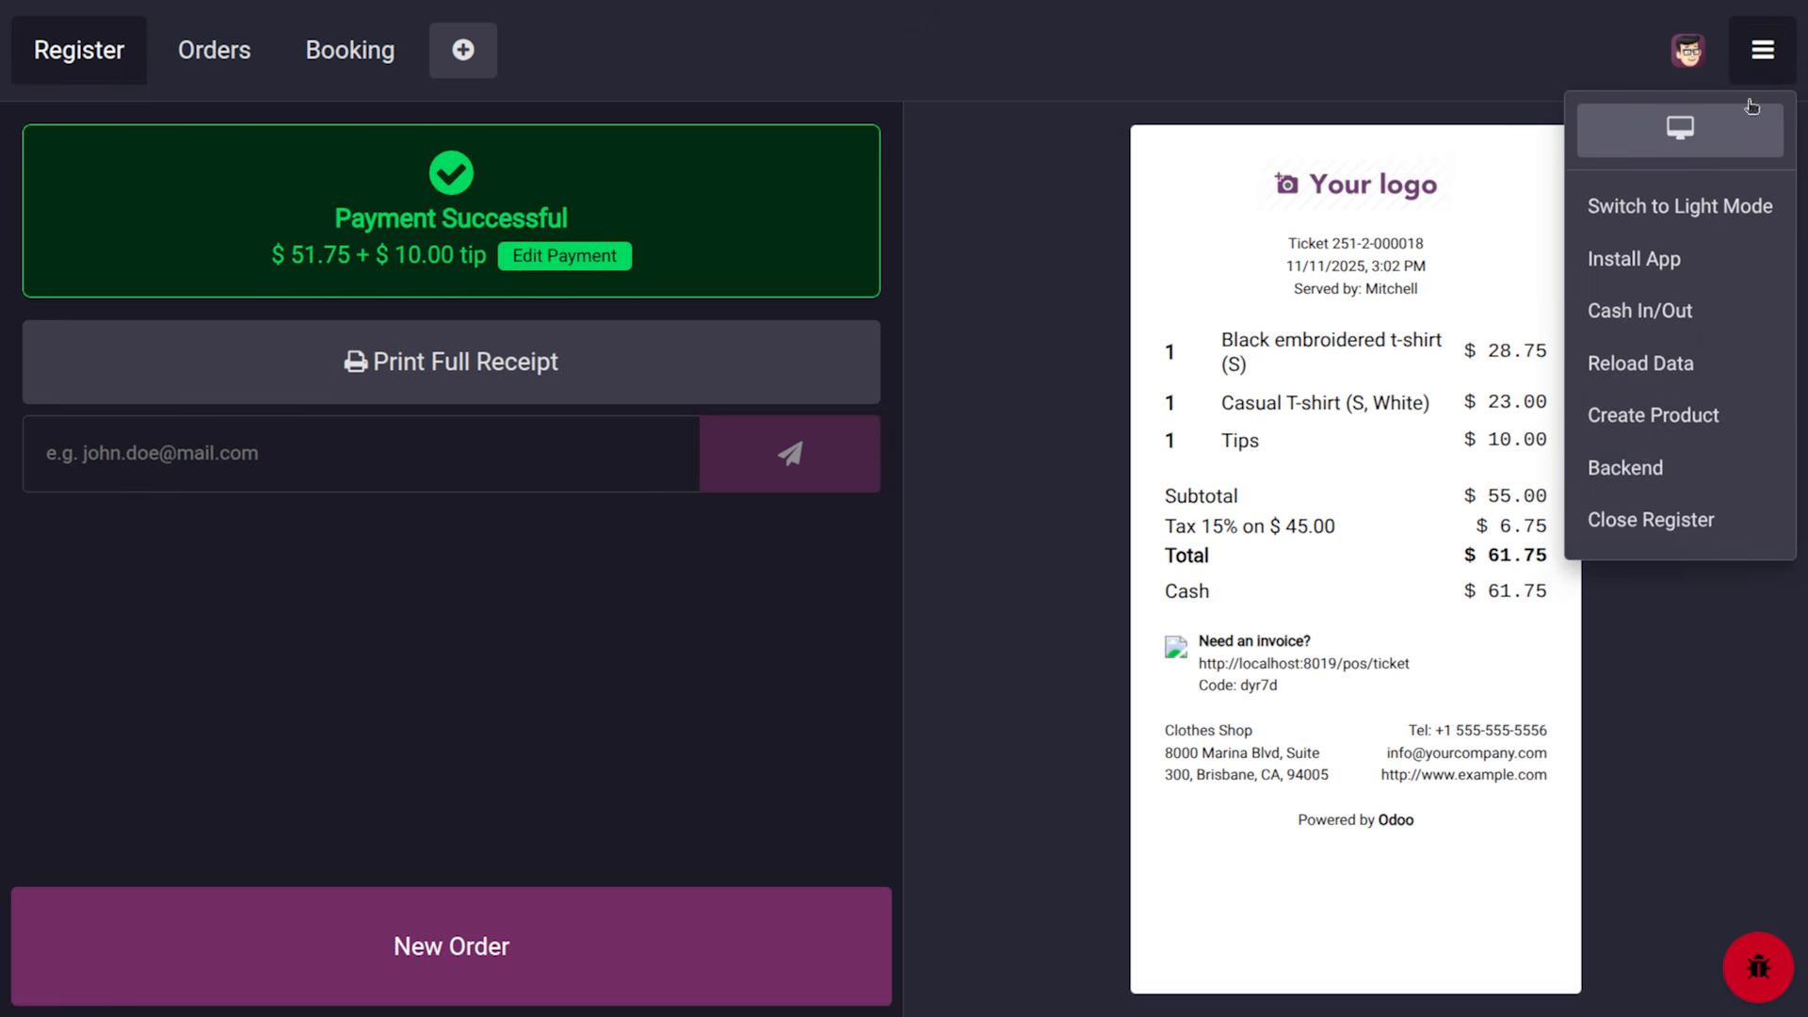
pyautogui.click(1669, 516)
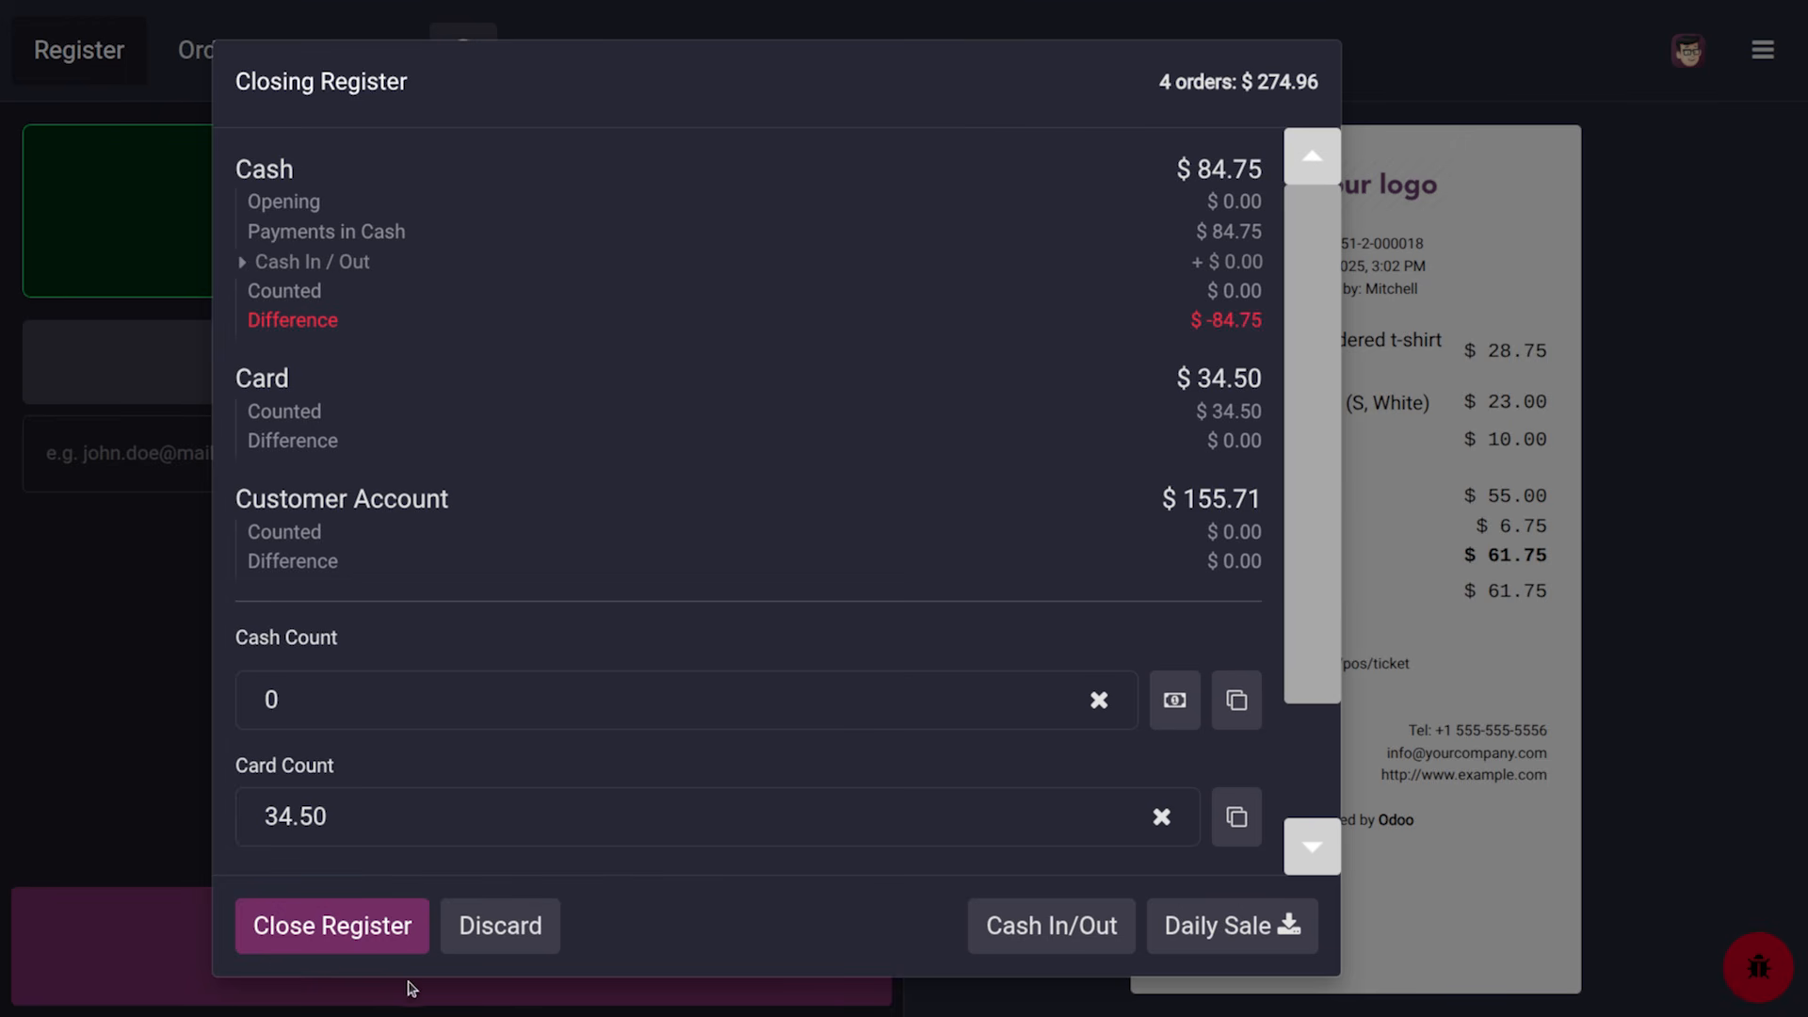
pyautogui.click(314, 946)
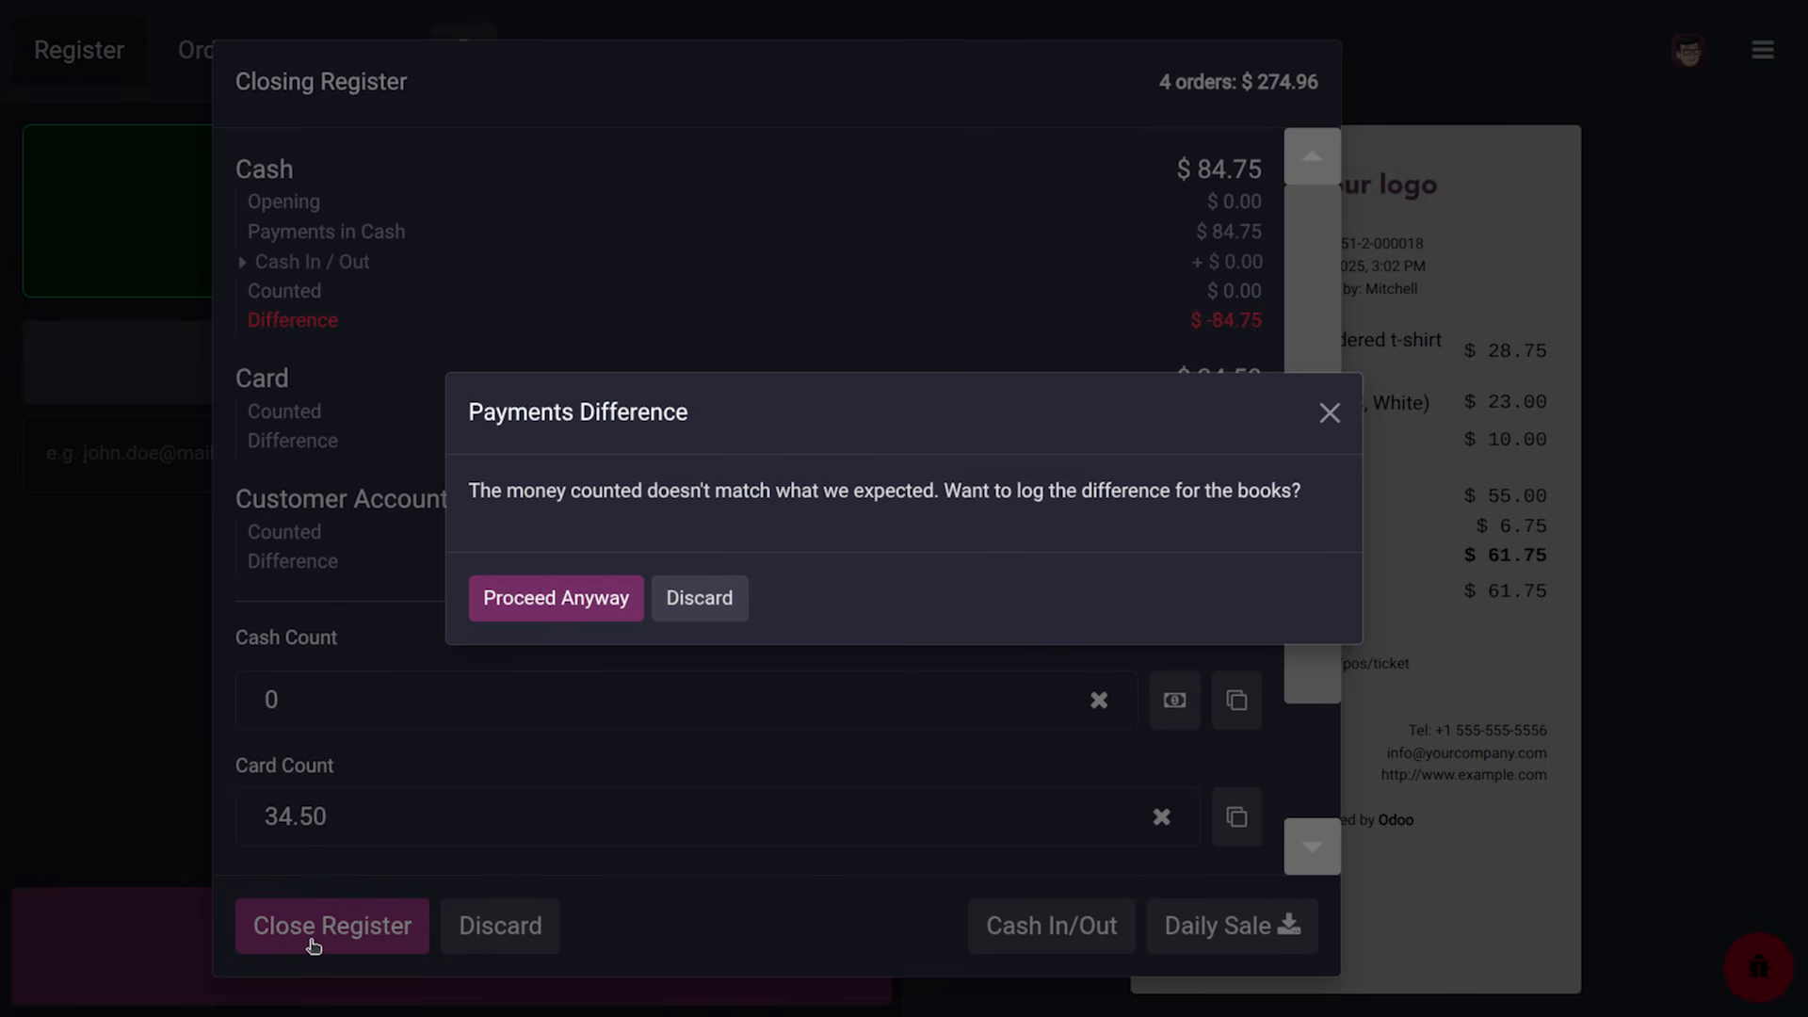
pyautogui.click(603, 604)
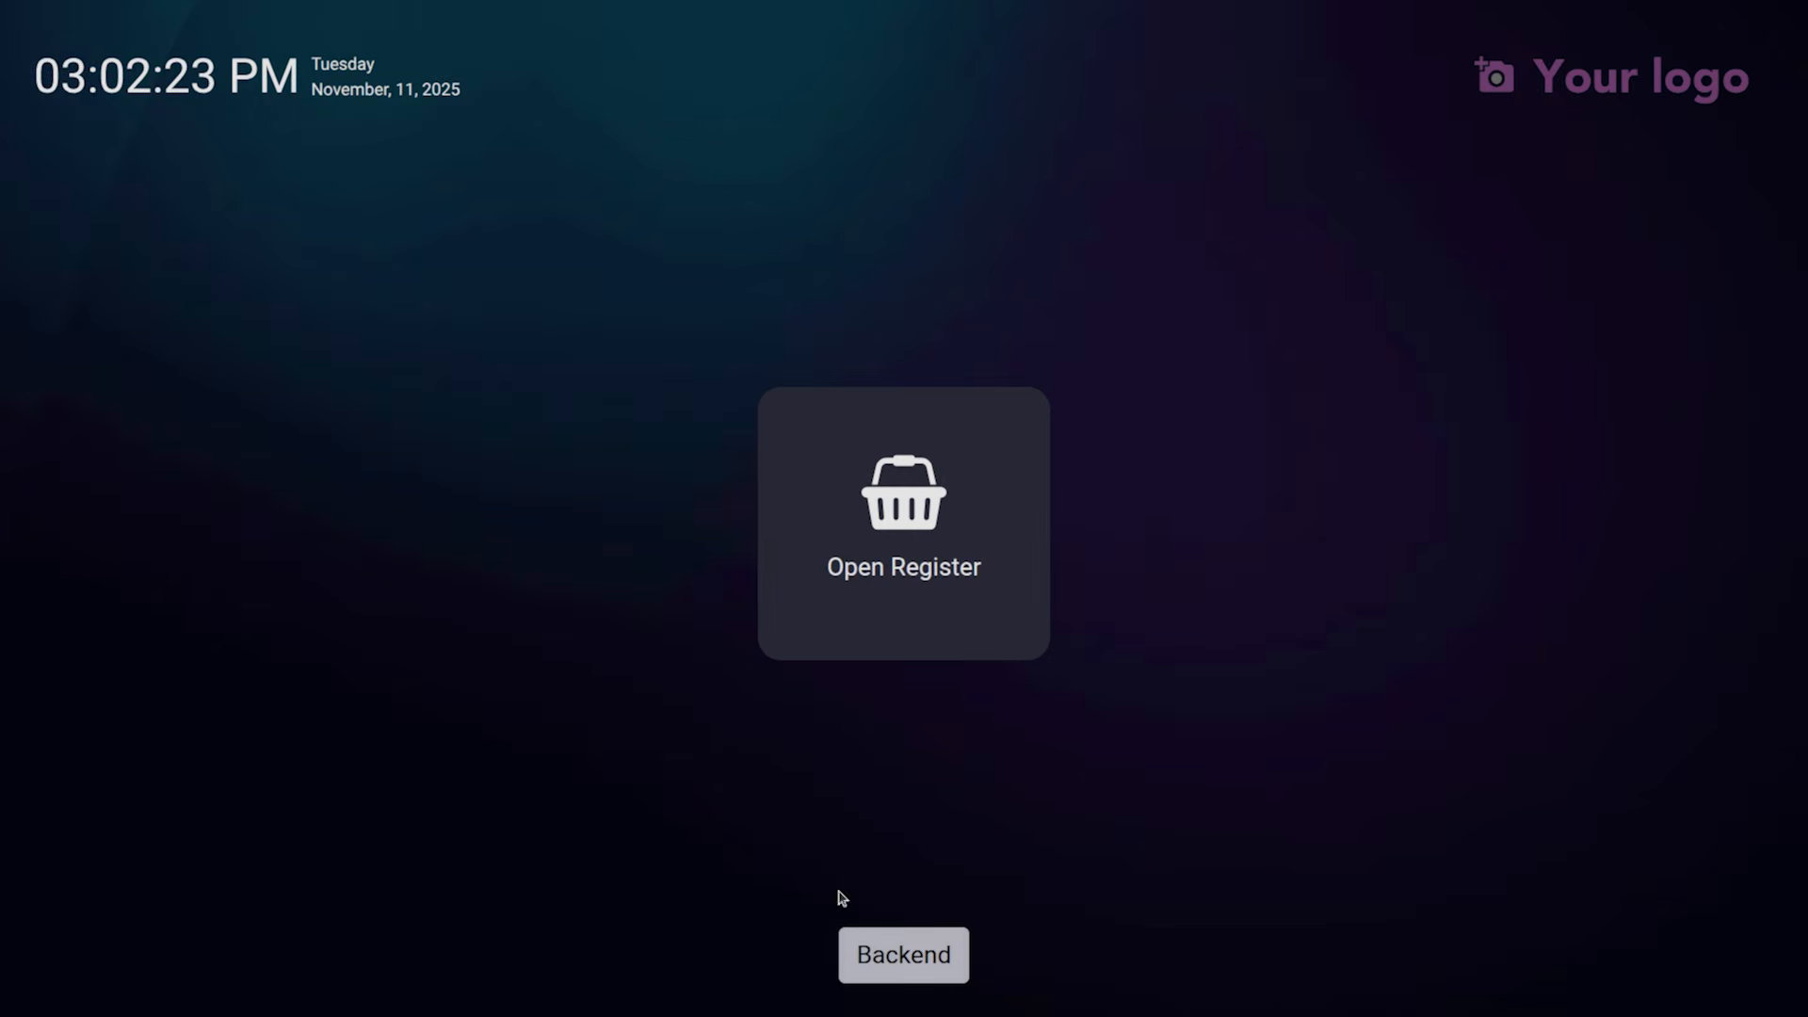
pyautogui.click(885, 957)
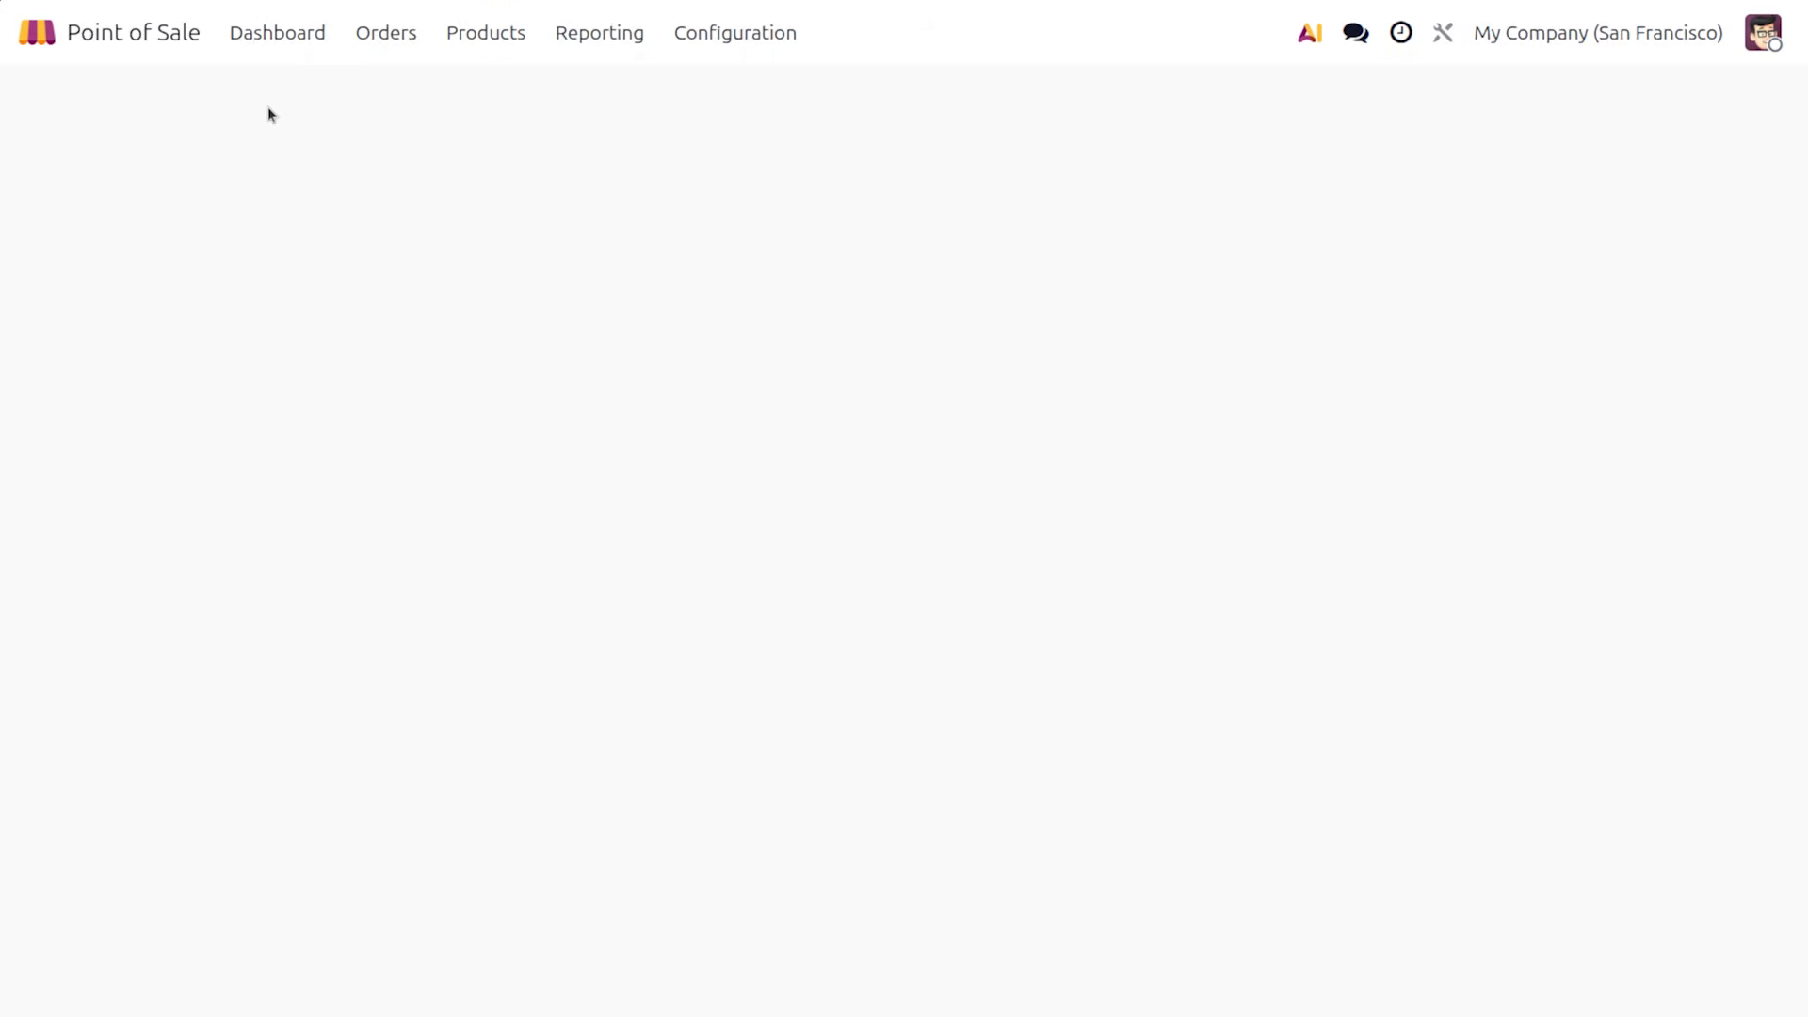
# Open the Journal Entries list in the Accounting app
pyautogui.click(47, 25)
pyautogui.write('acc')
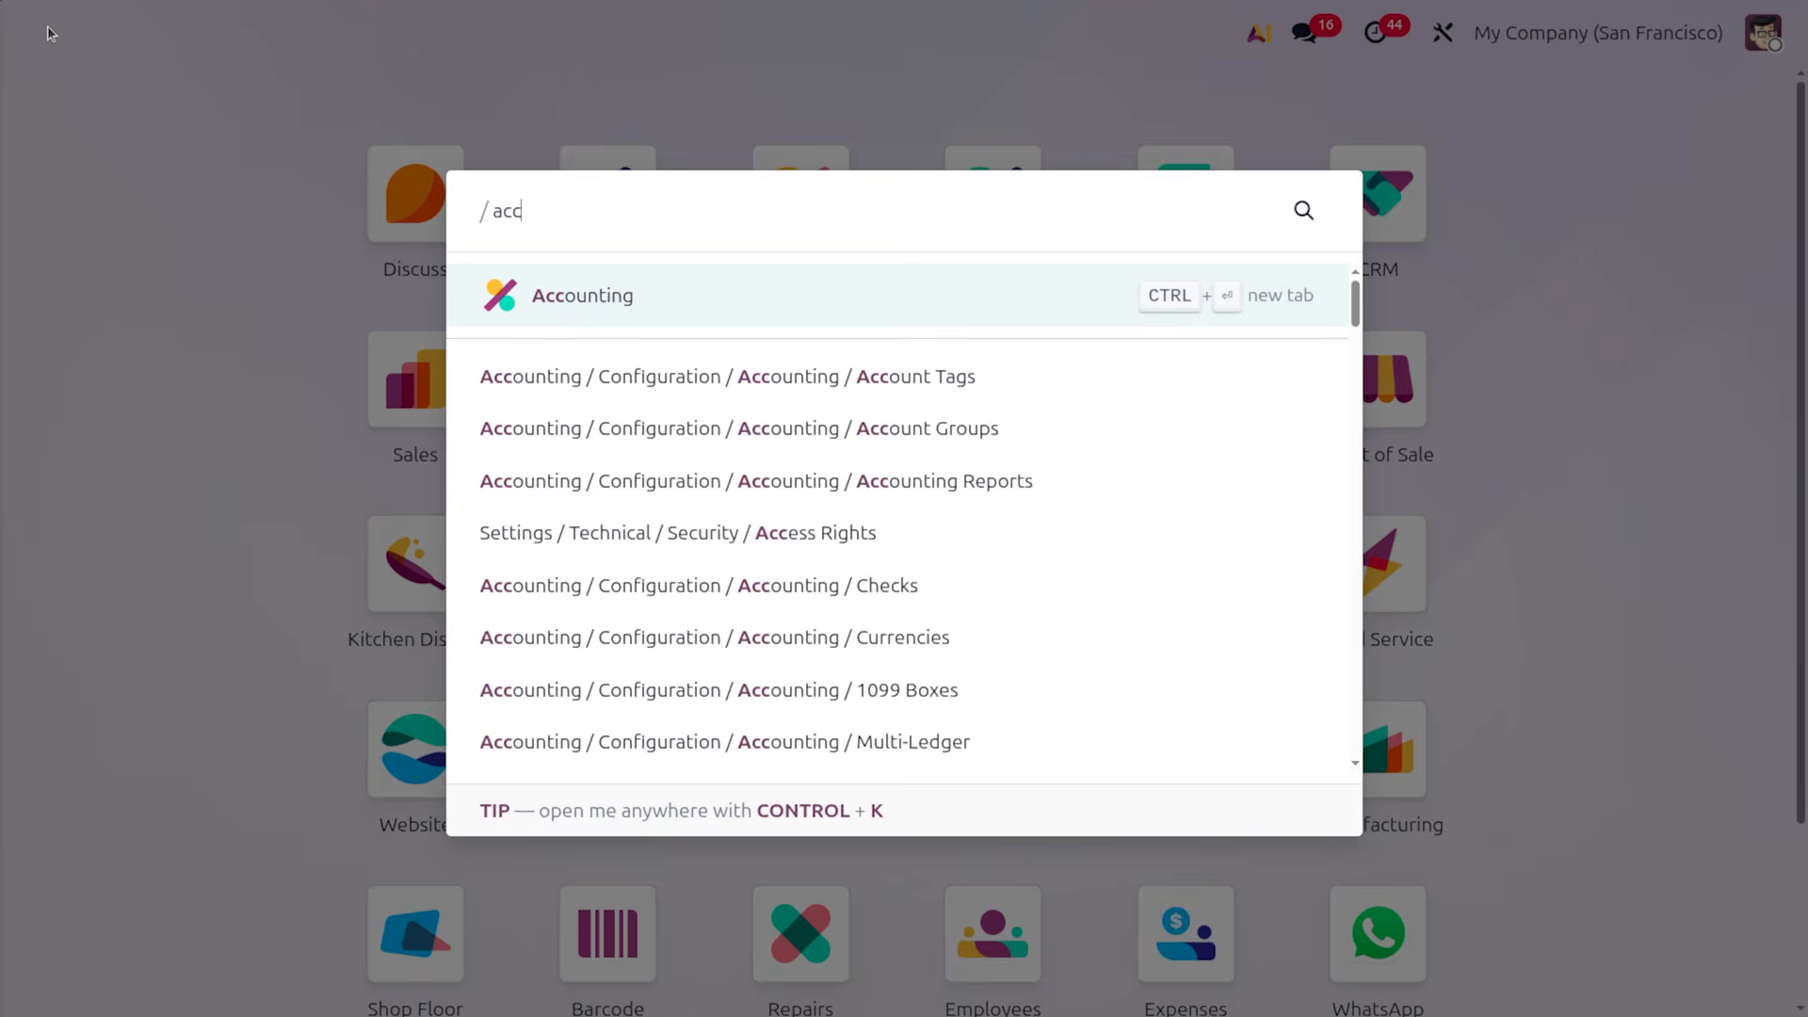
pyautogui.press('Return')
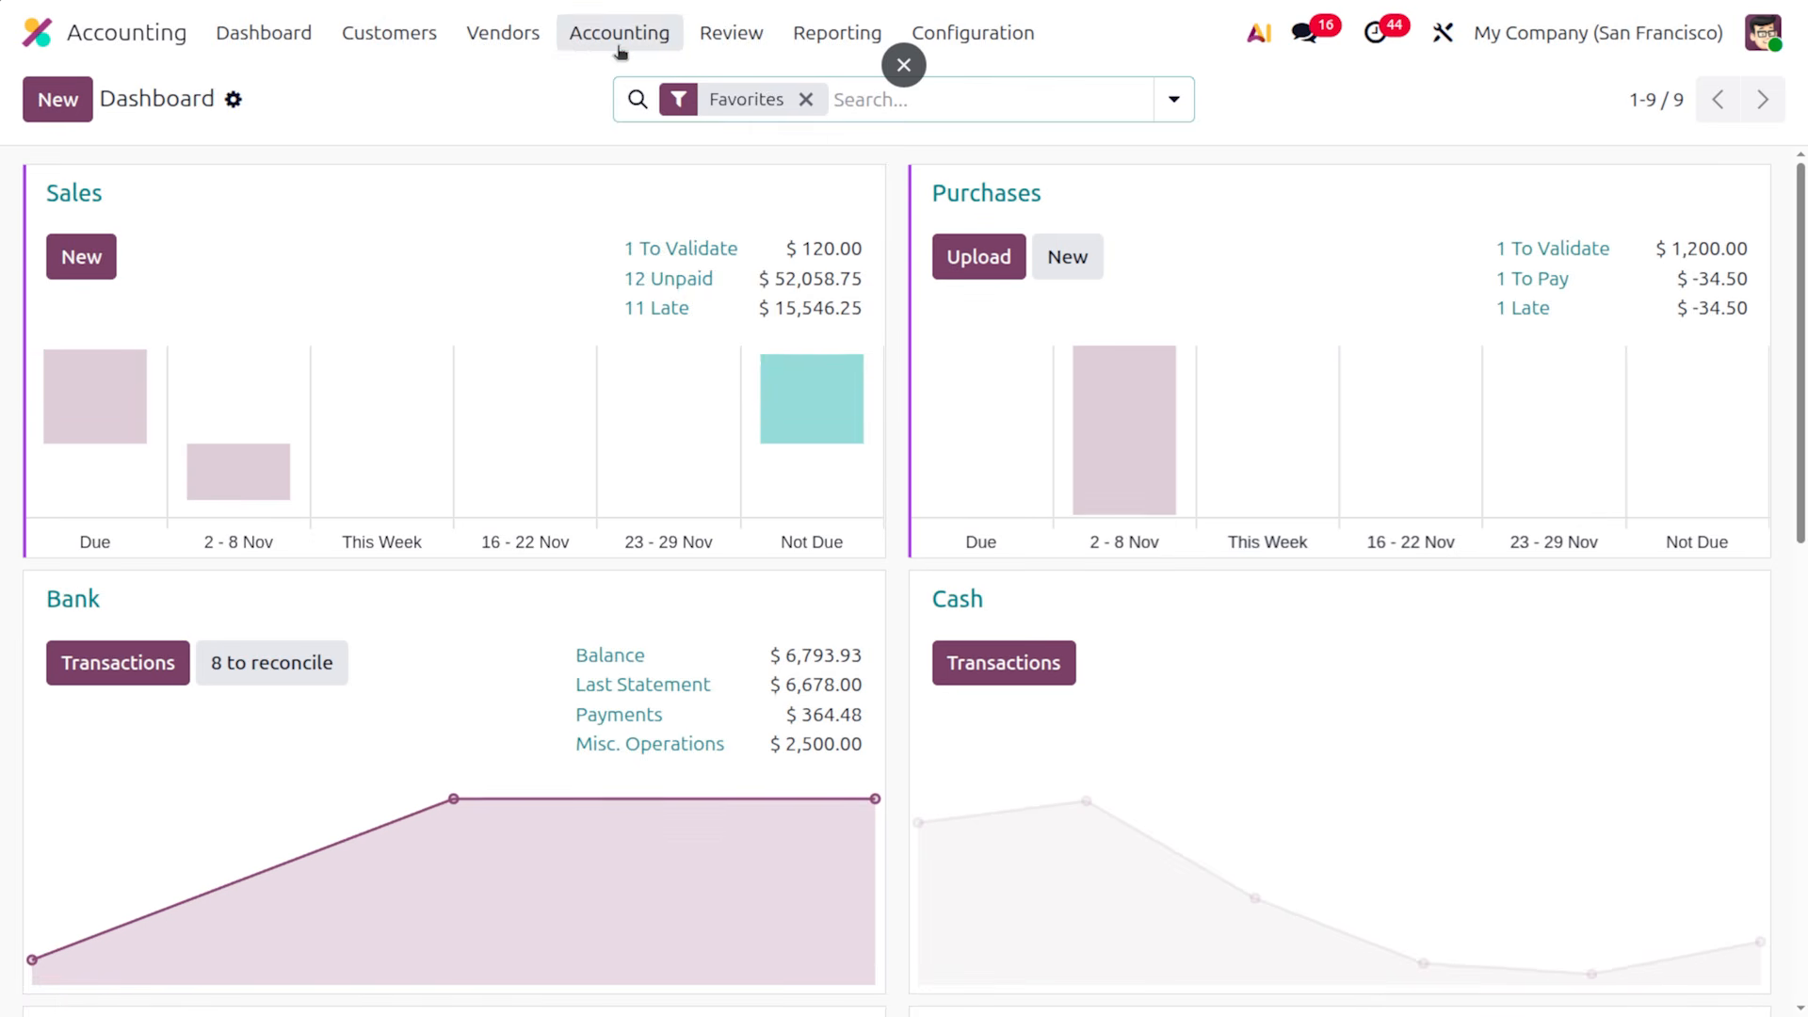
pyautogui.click(619, 33)
pyautogui.click(665, 141)
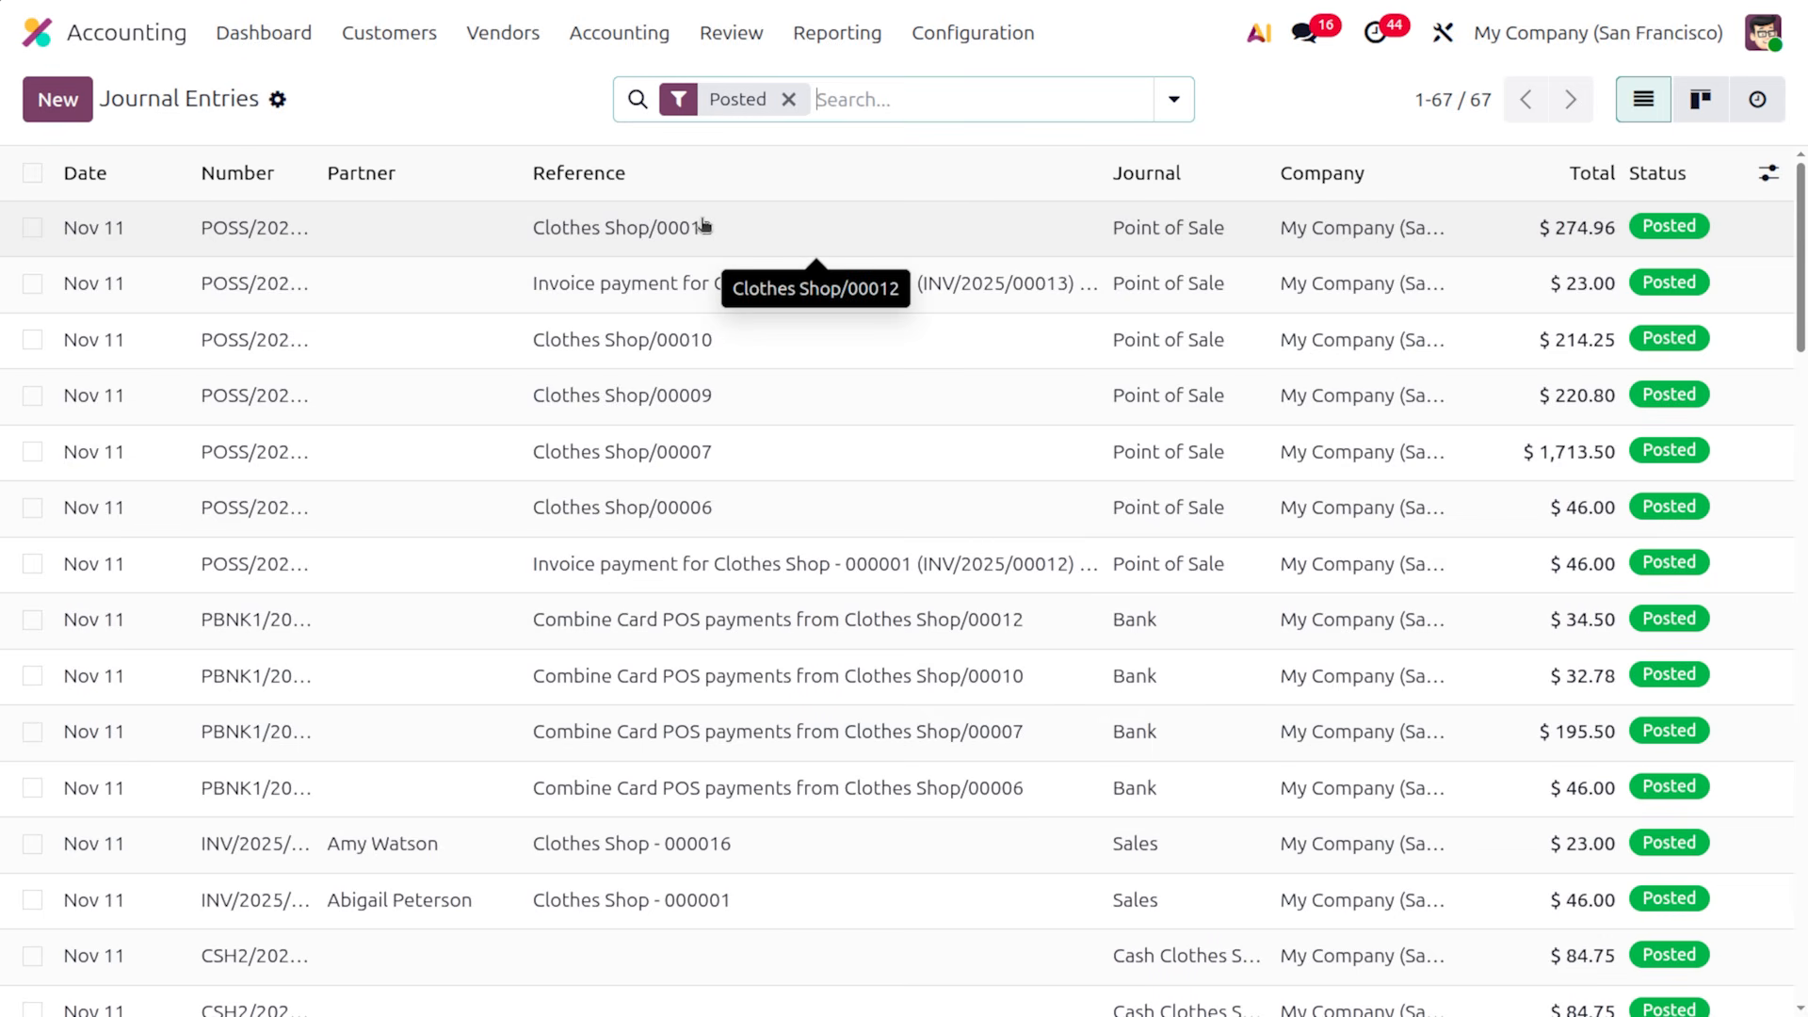
# Review journal entry POSS/2025/11/0012 for Clothes Shop/00012, balancing at $274.96
pyautogui.click(703, 225)
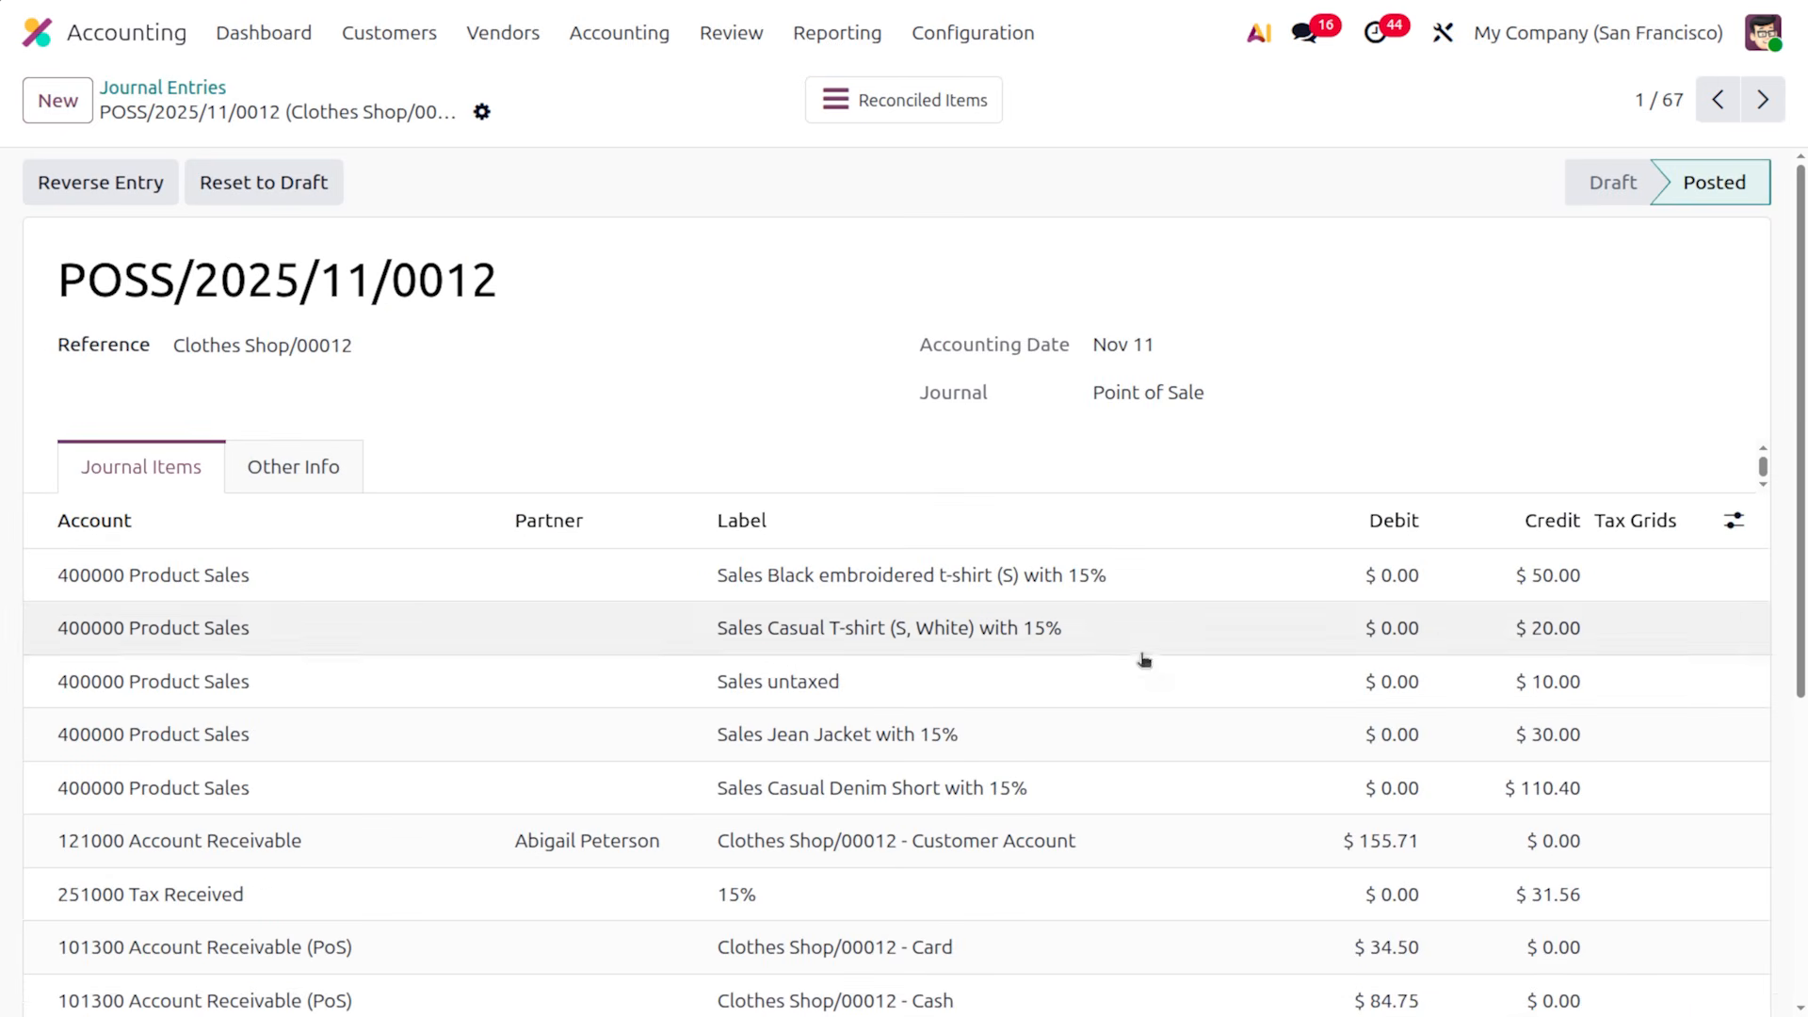
pyautogui.scroll(-2, 989, 652)
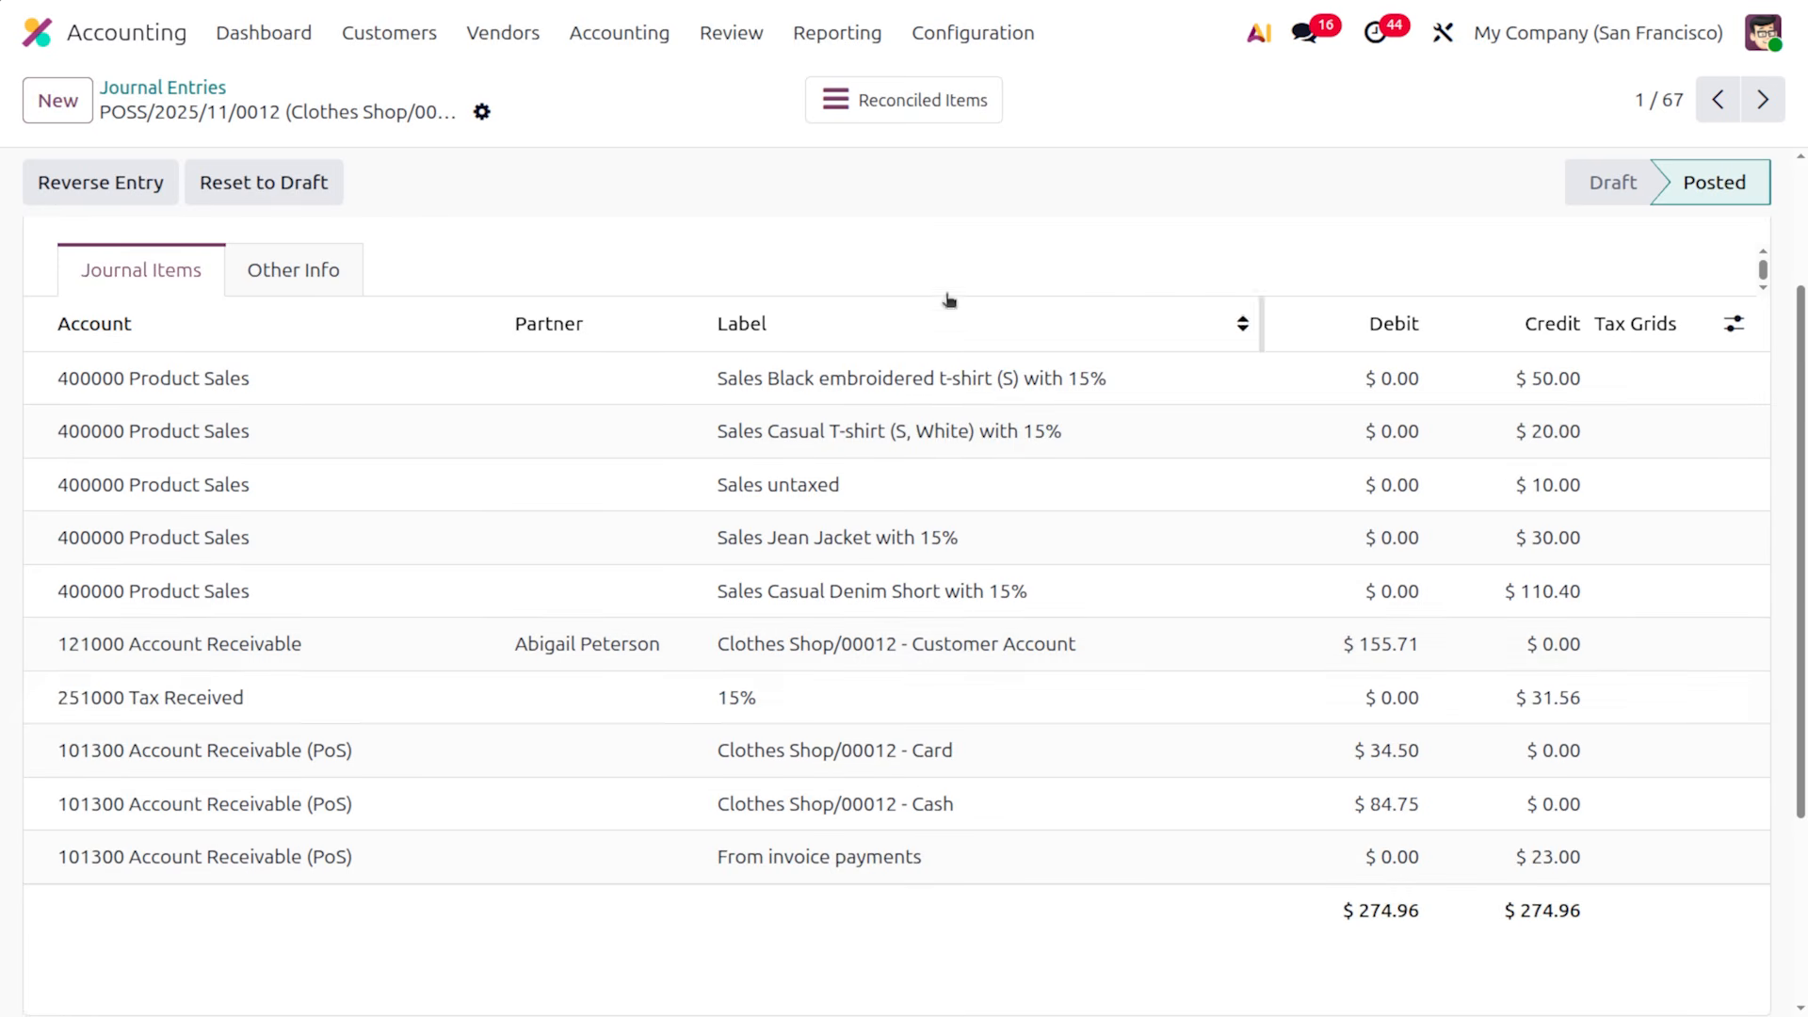
pyautogui.click(17, 21)
# Open the Point of Sale settings via the po alias
pyautogui.write('po')
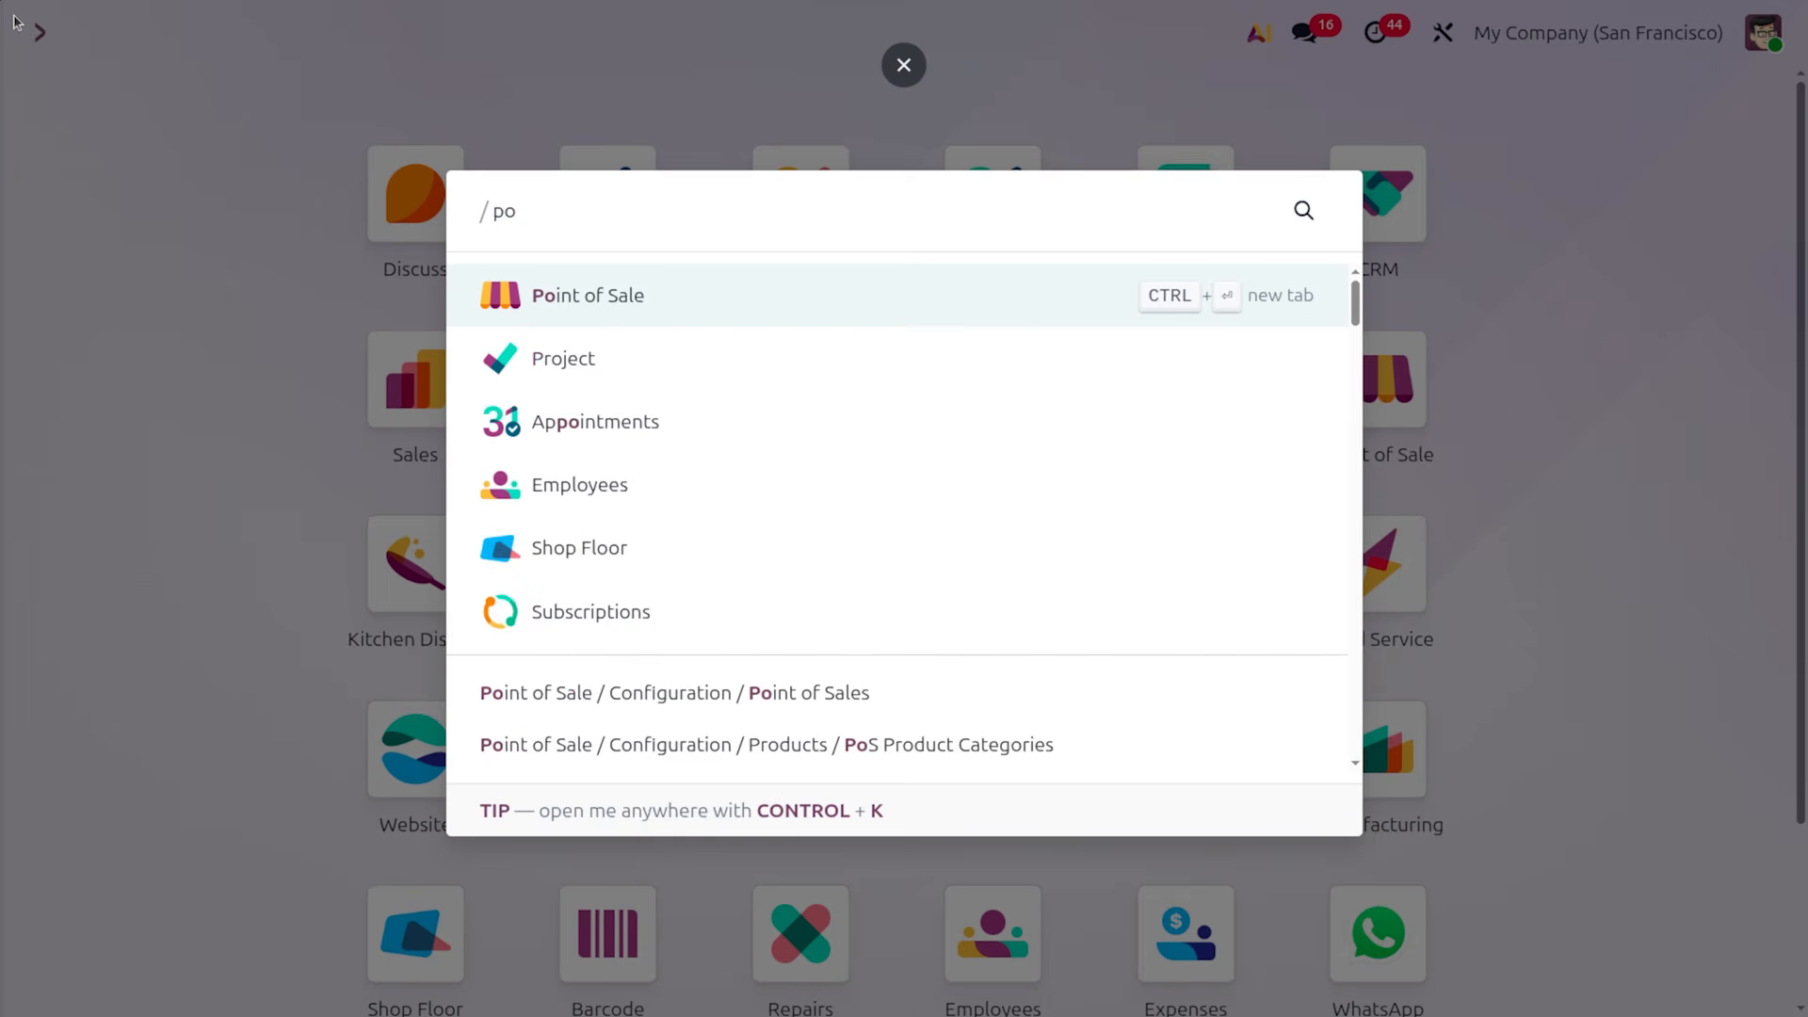
pyautogui.press('Return')
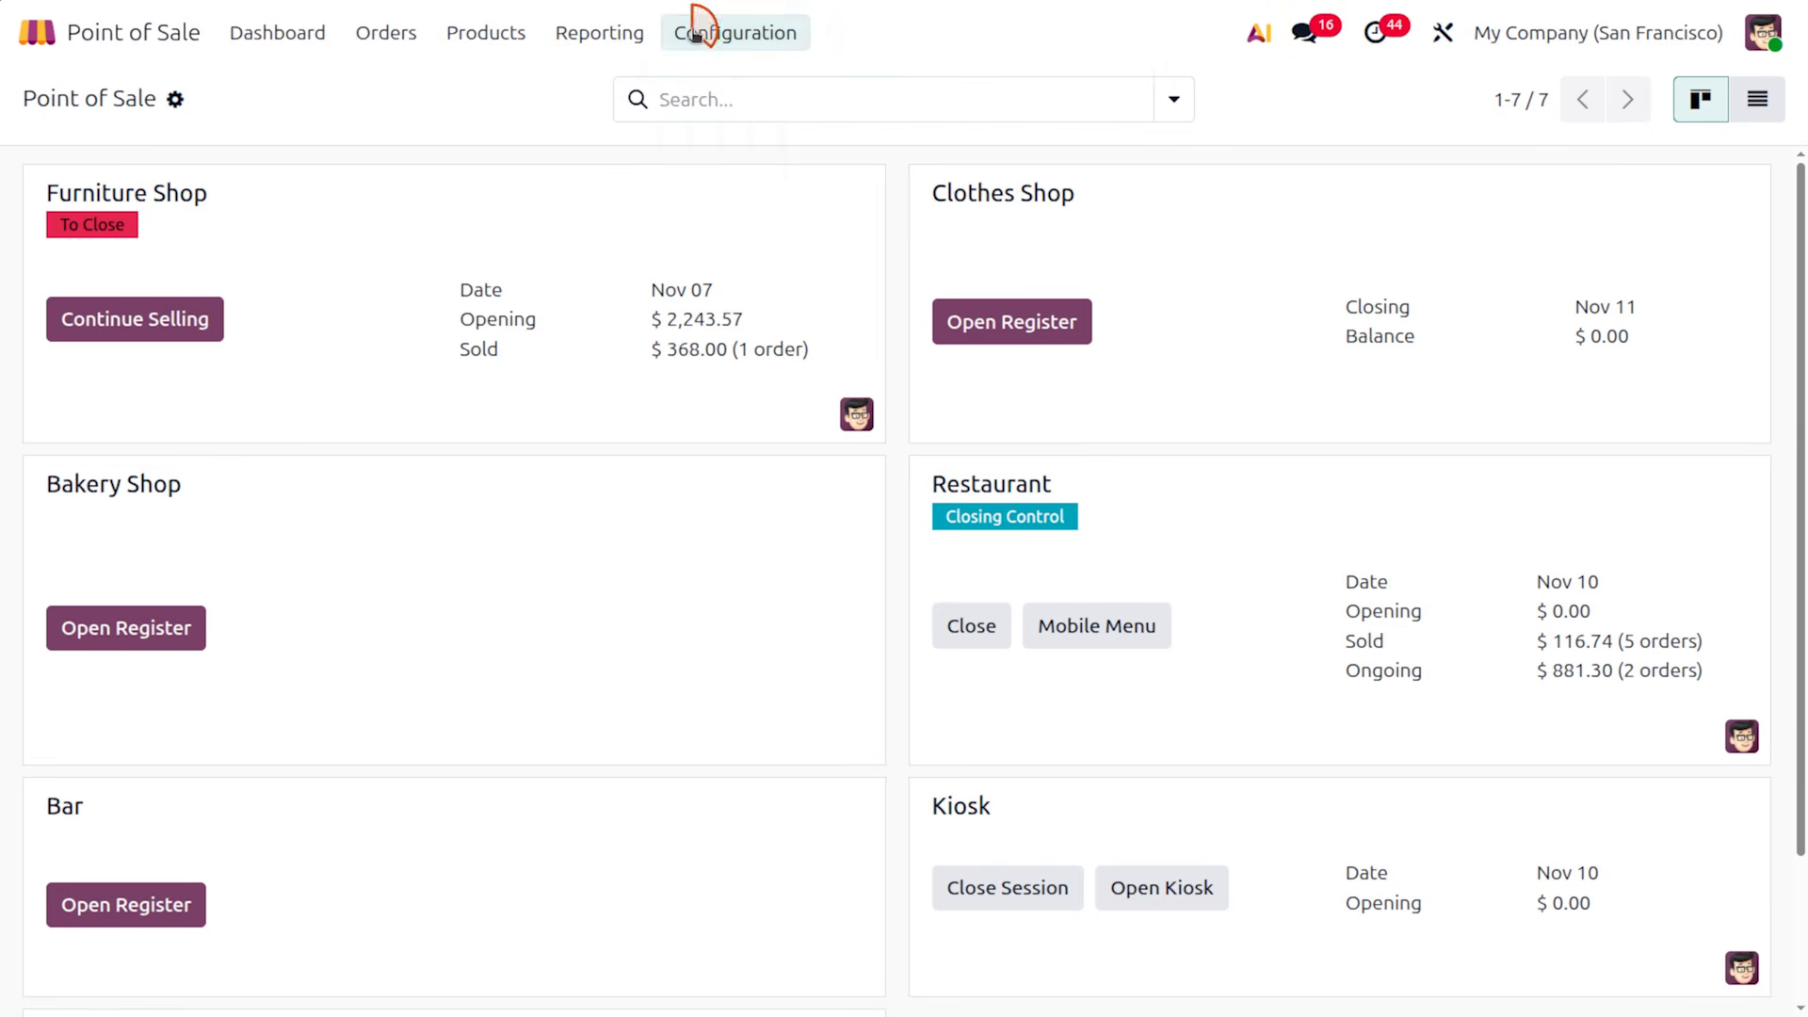
pyautogui.click(697, 28)
pyautogui.click(736, 84)
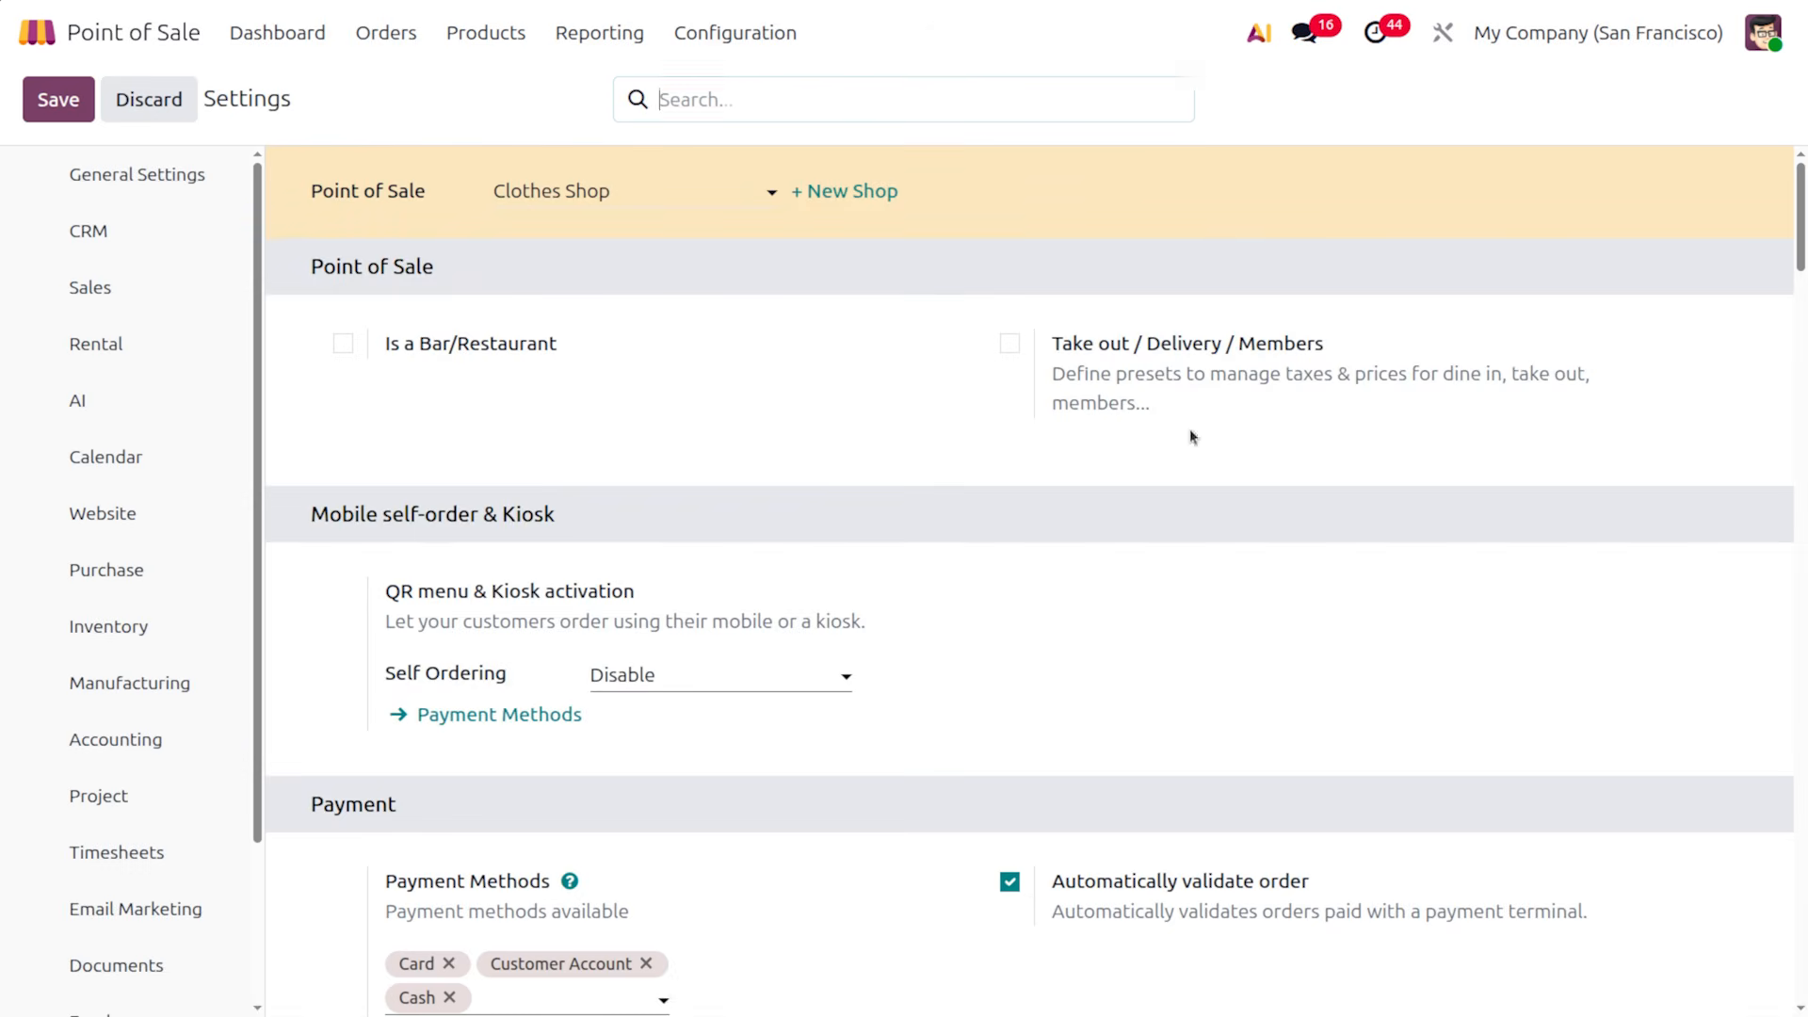
# Untick Closing Entry by product in the Accounting section and save
pyautogui.scroll(-15, 1051, 800)
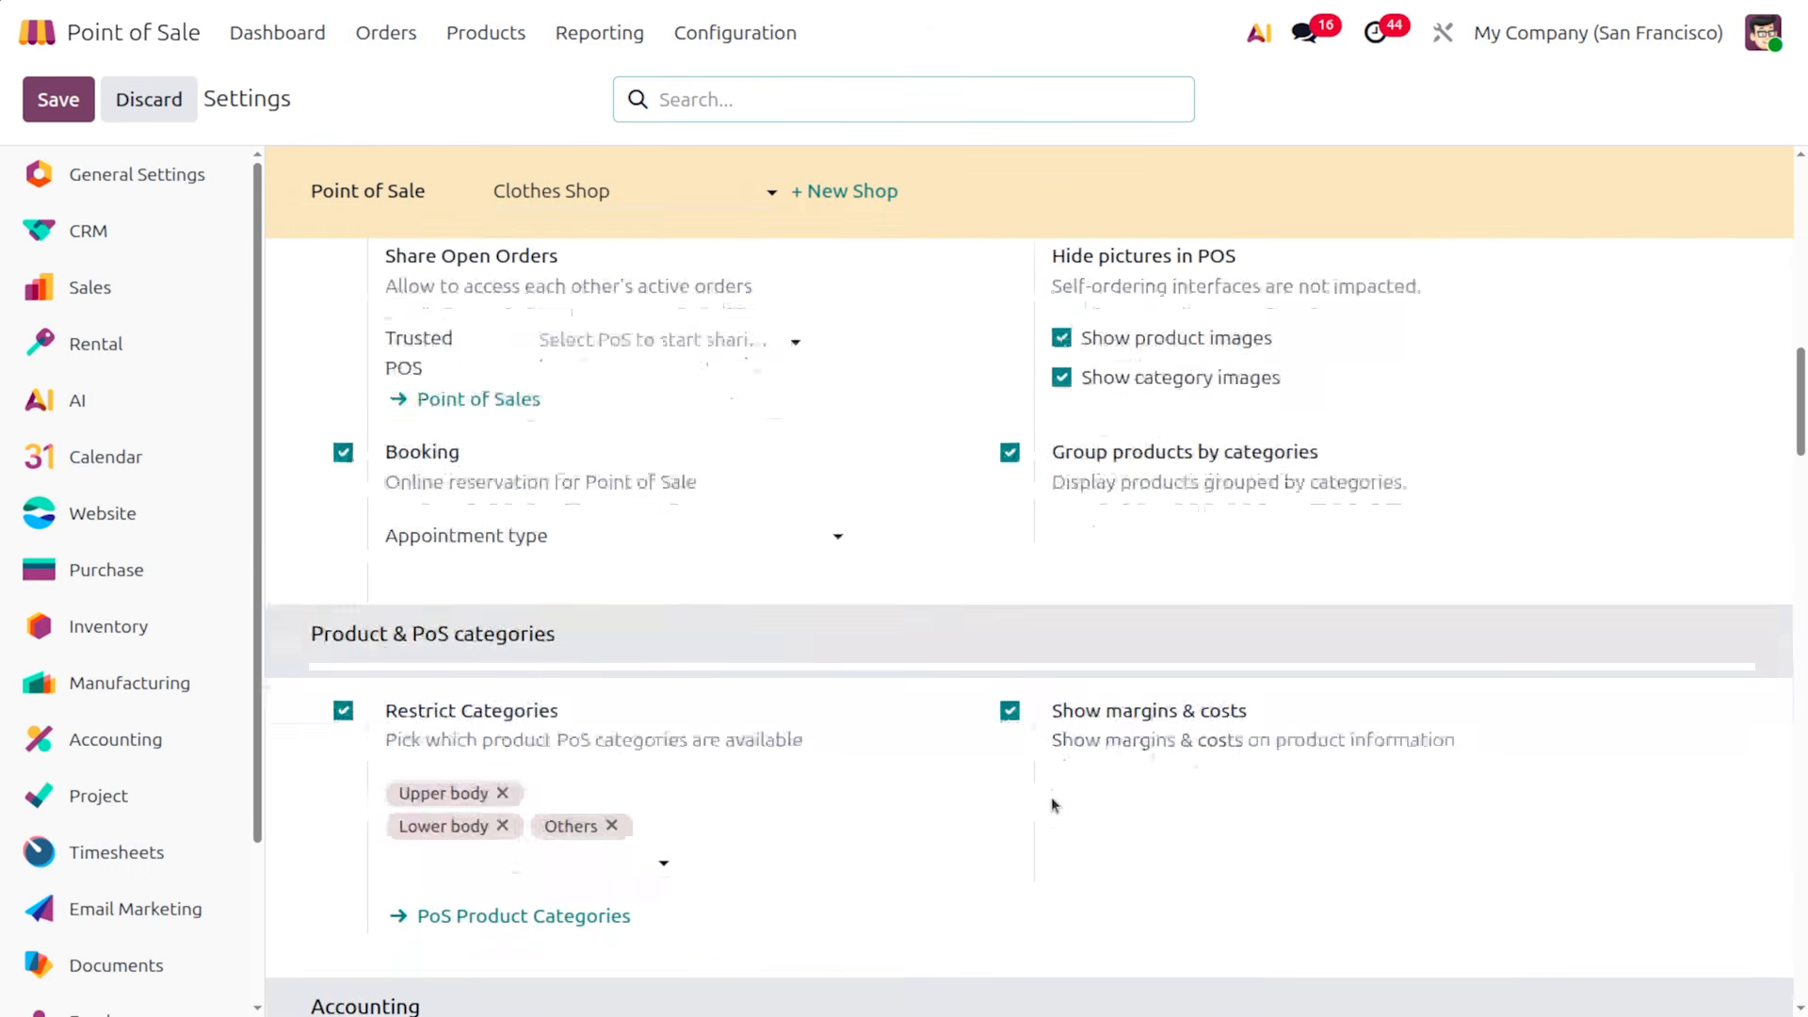
pyautogui.scroll(-4, 1051, 800)
pyautogui.scroll(-5, 1051, 801)
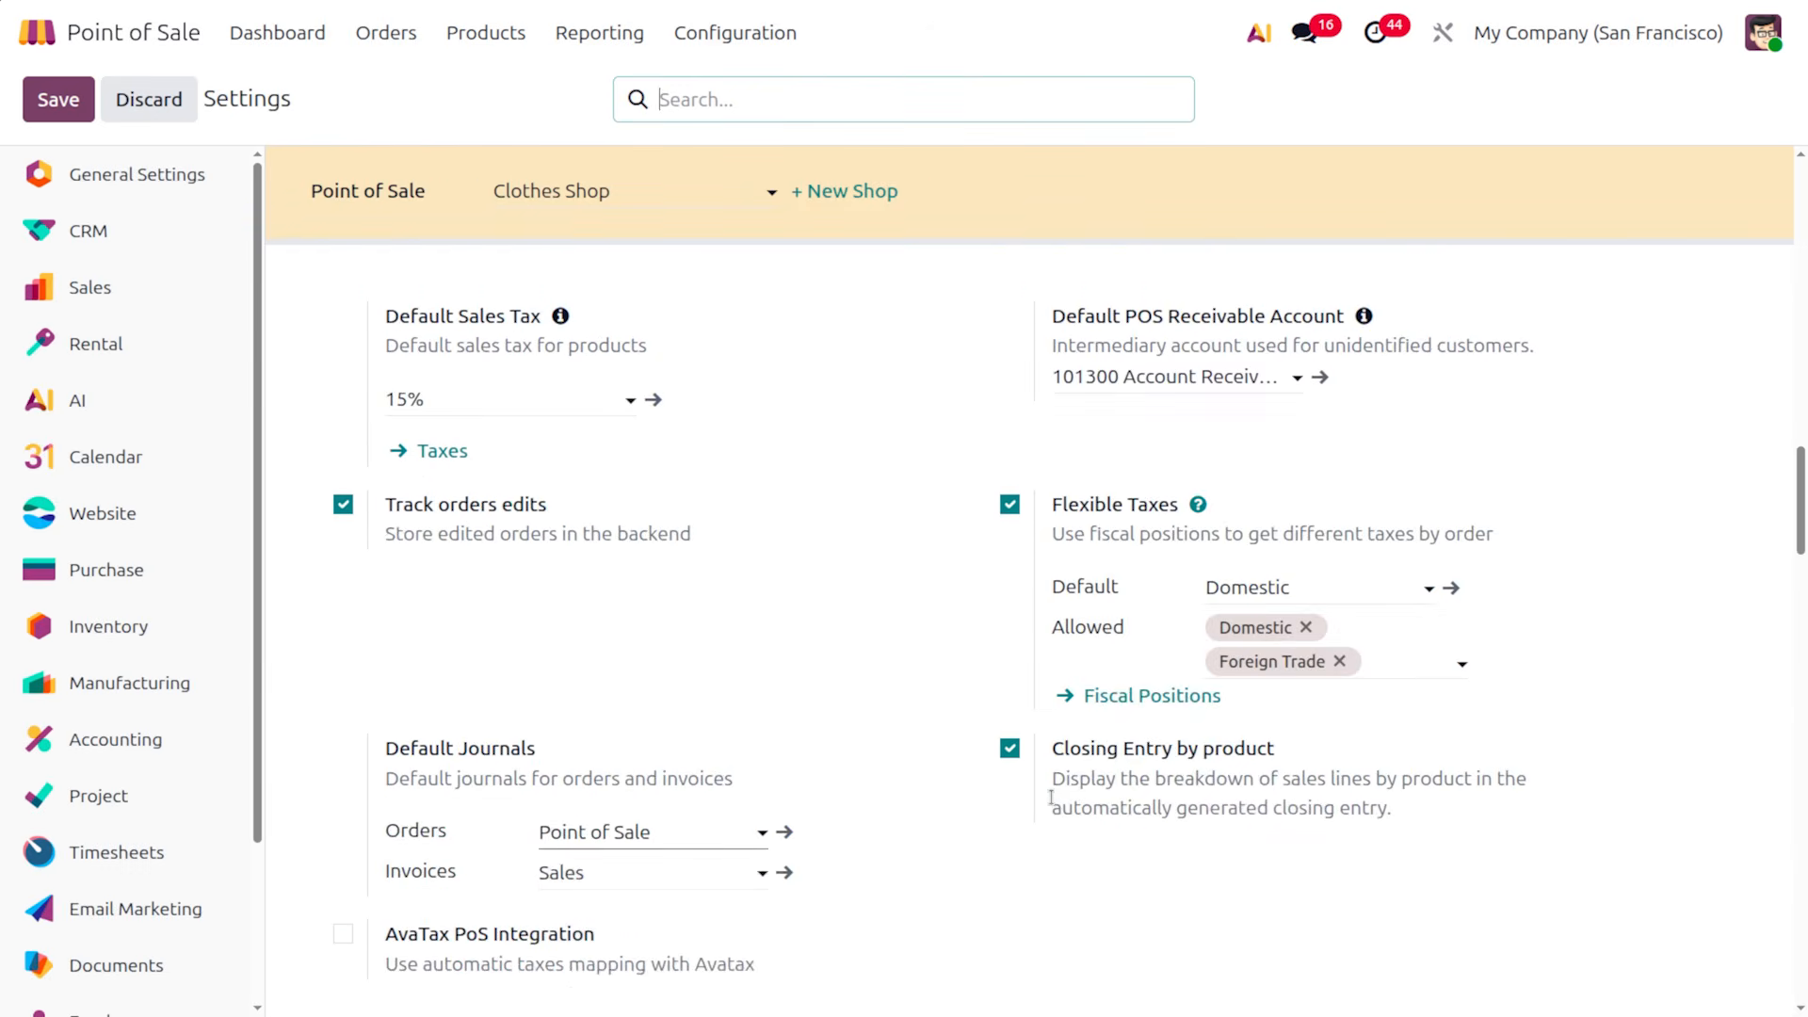
pyautogui.scroll(-3, 1051, 797)
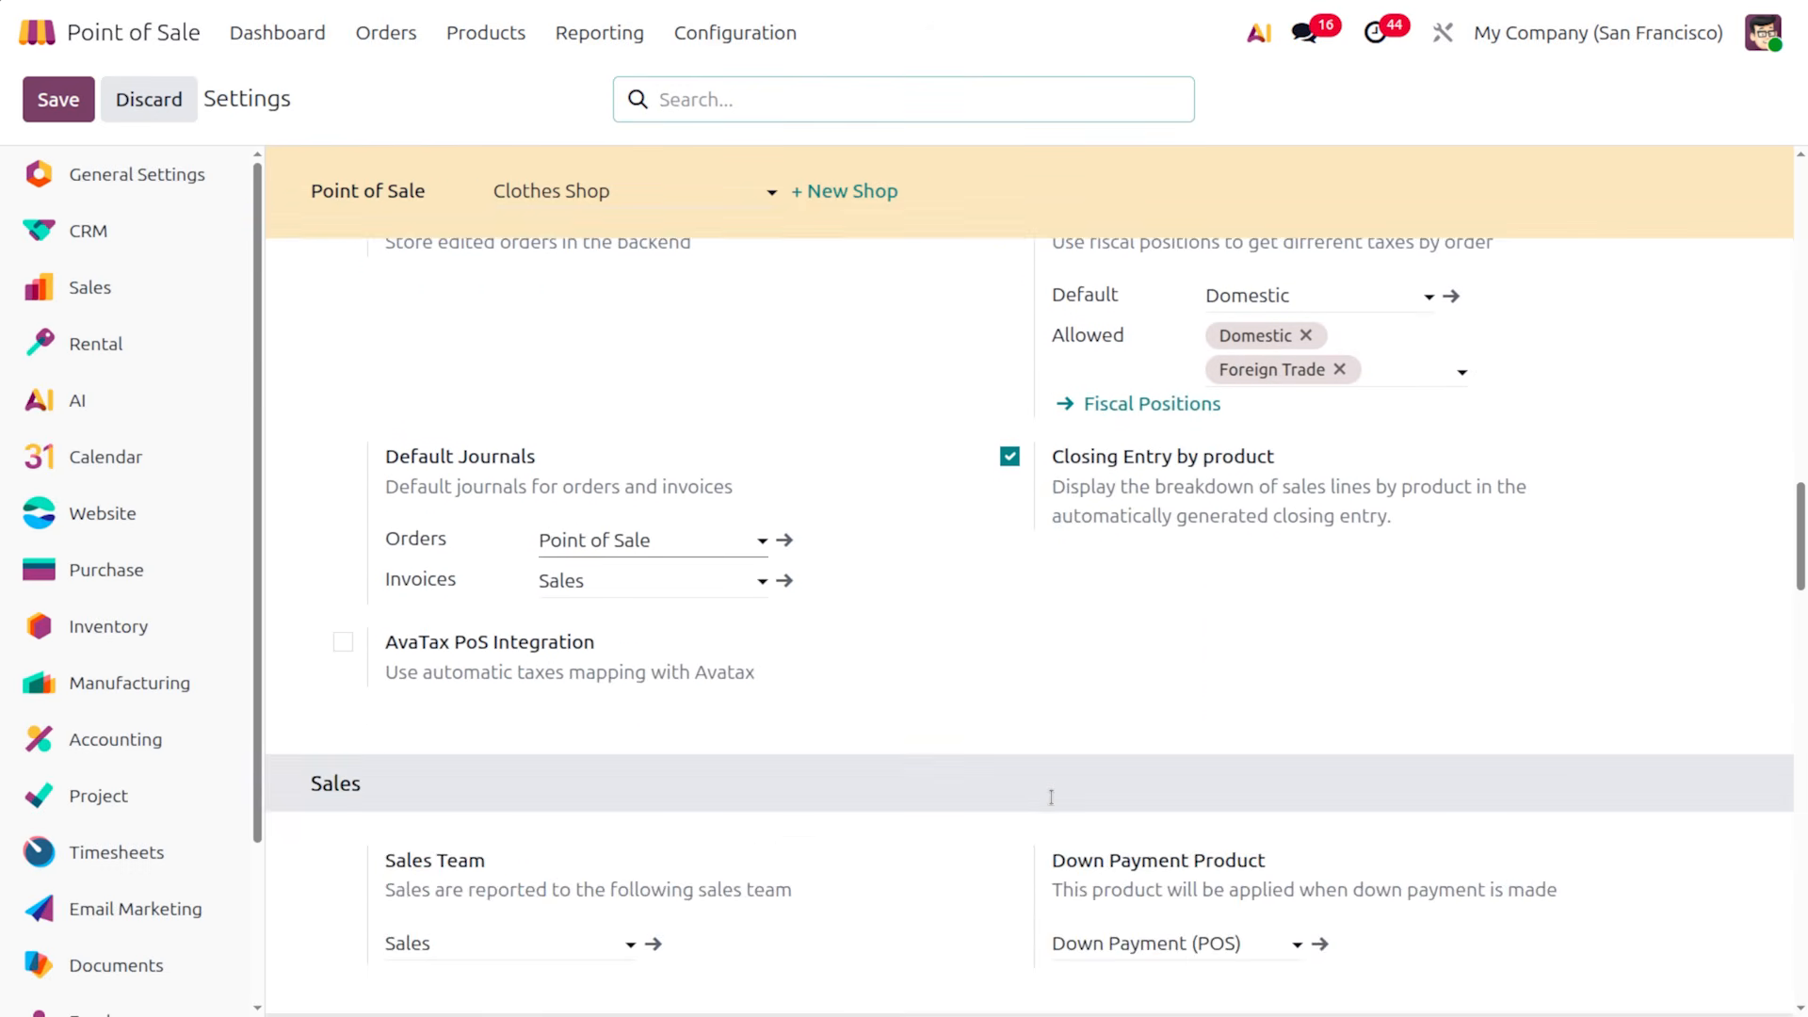
pyautogui.click(1011, 457)
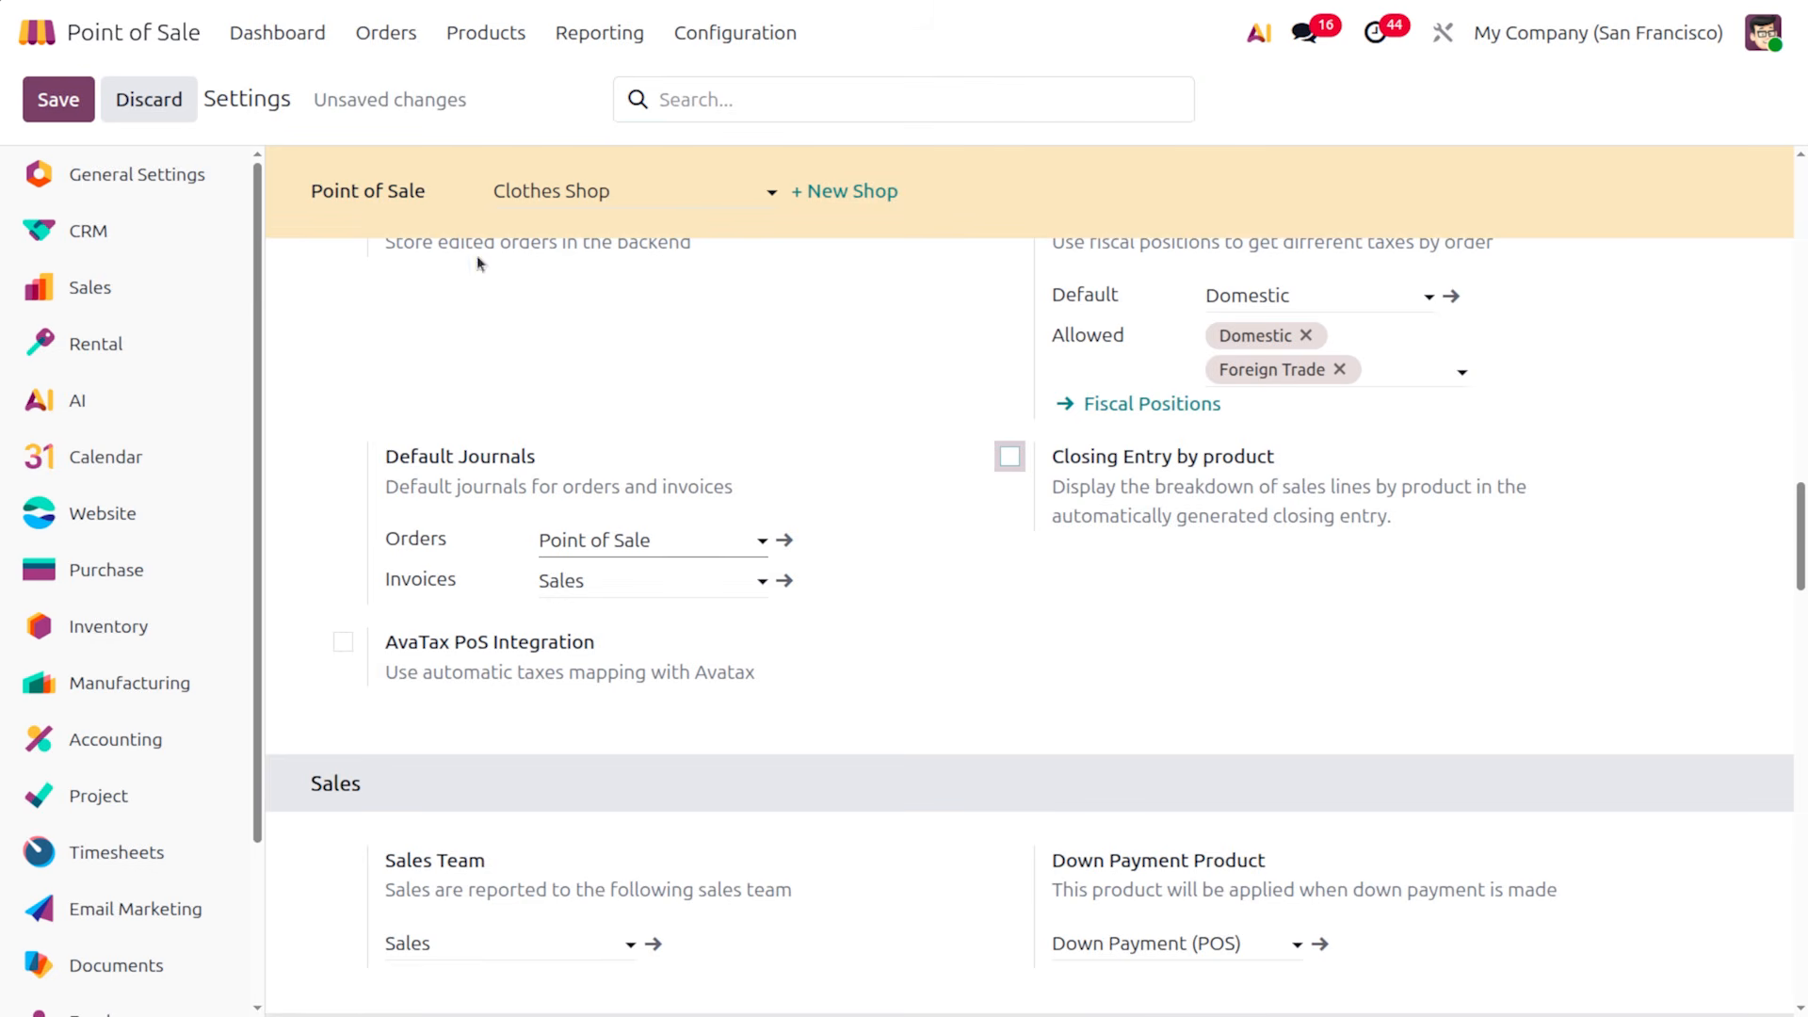
pyautogui.click(58, 99)
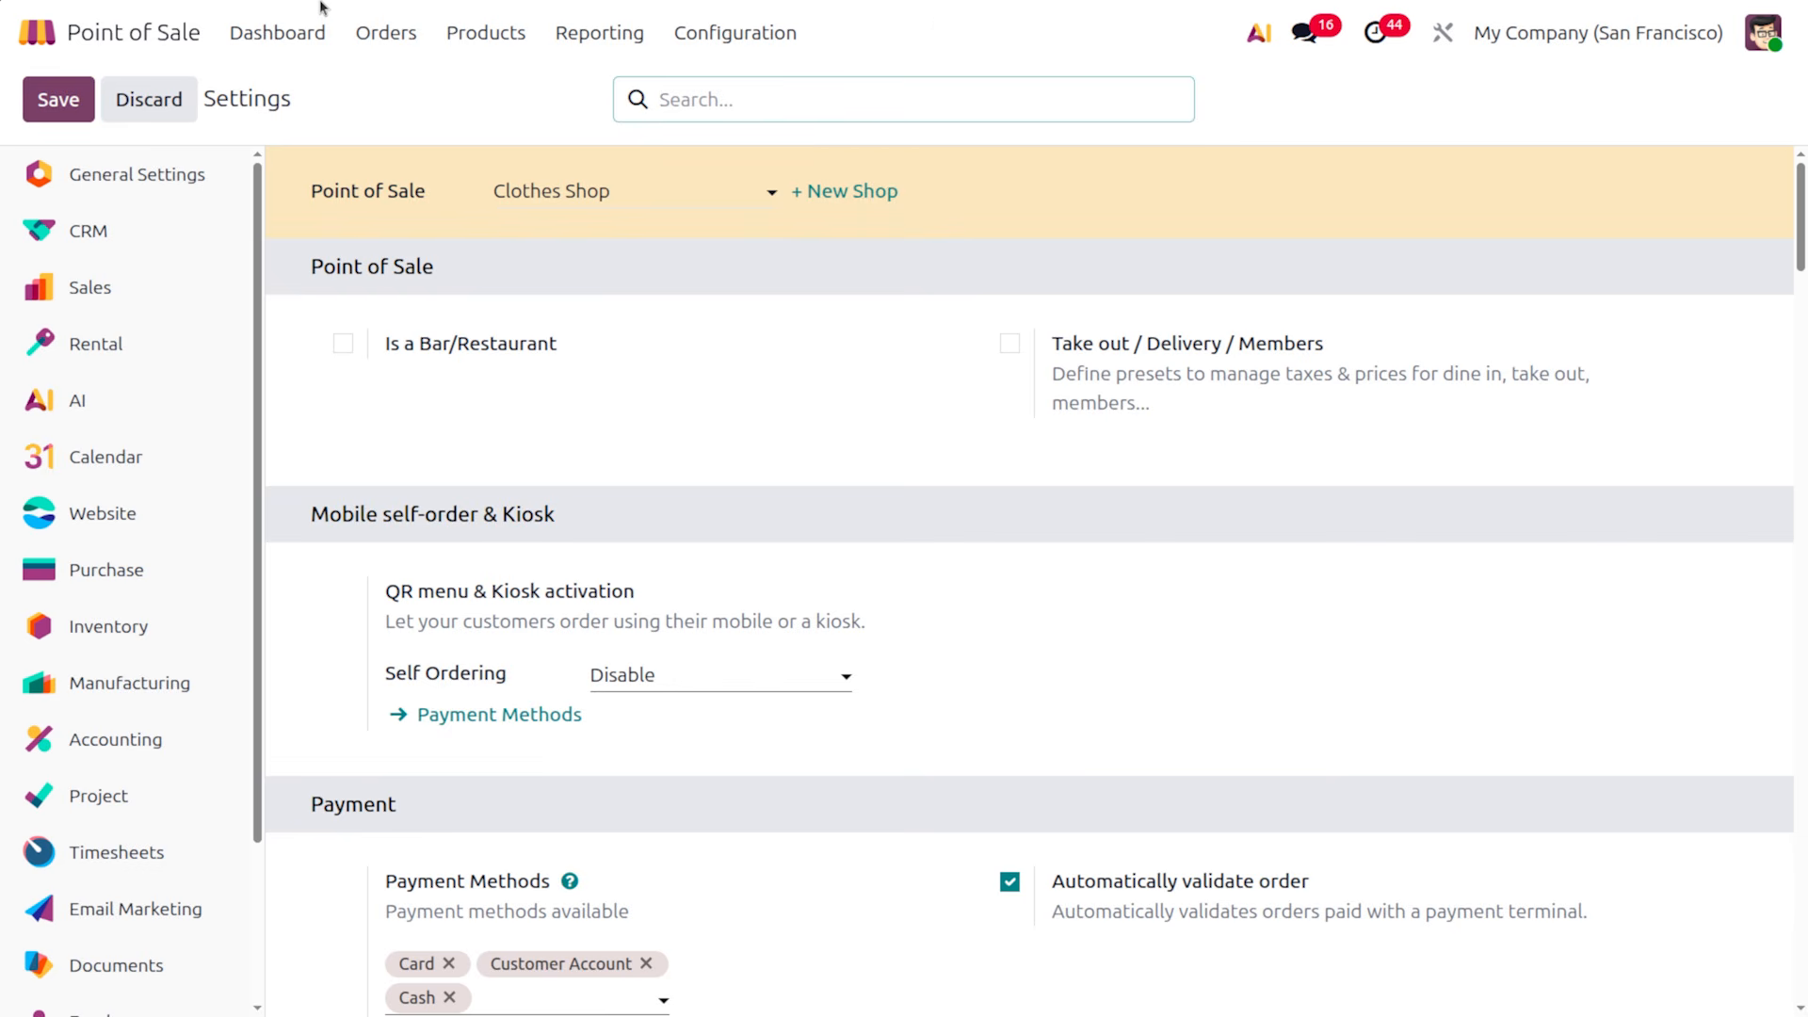
# Enable Flexible Pricelists and Price Control in the Pricing section
pyautogui.scroll(-20, 706, 674)
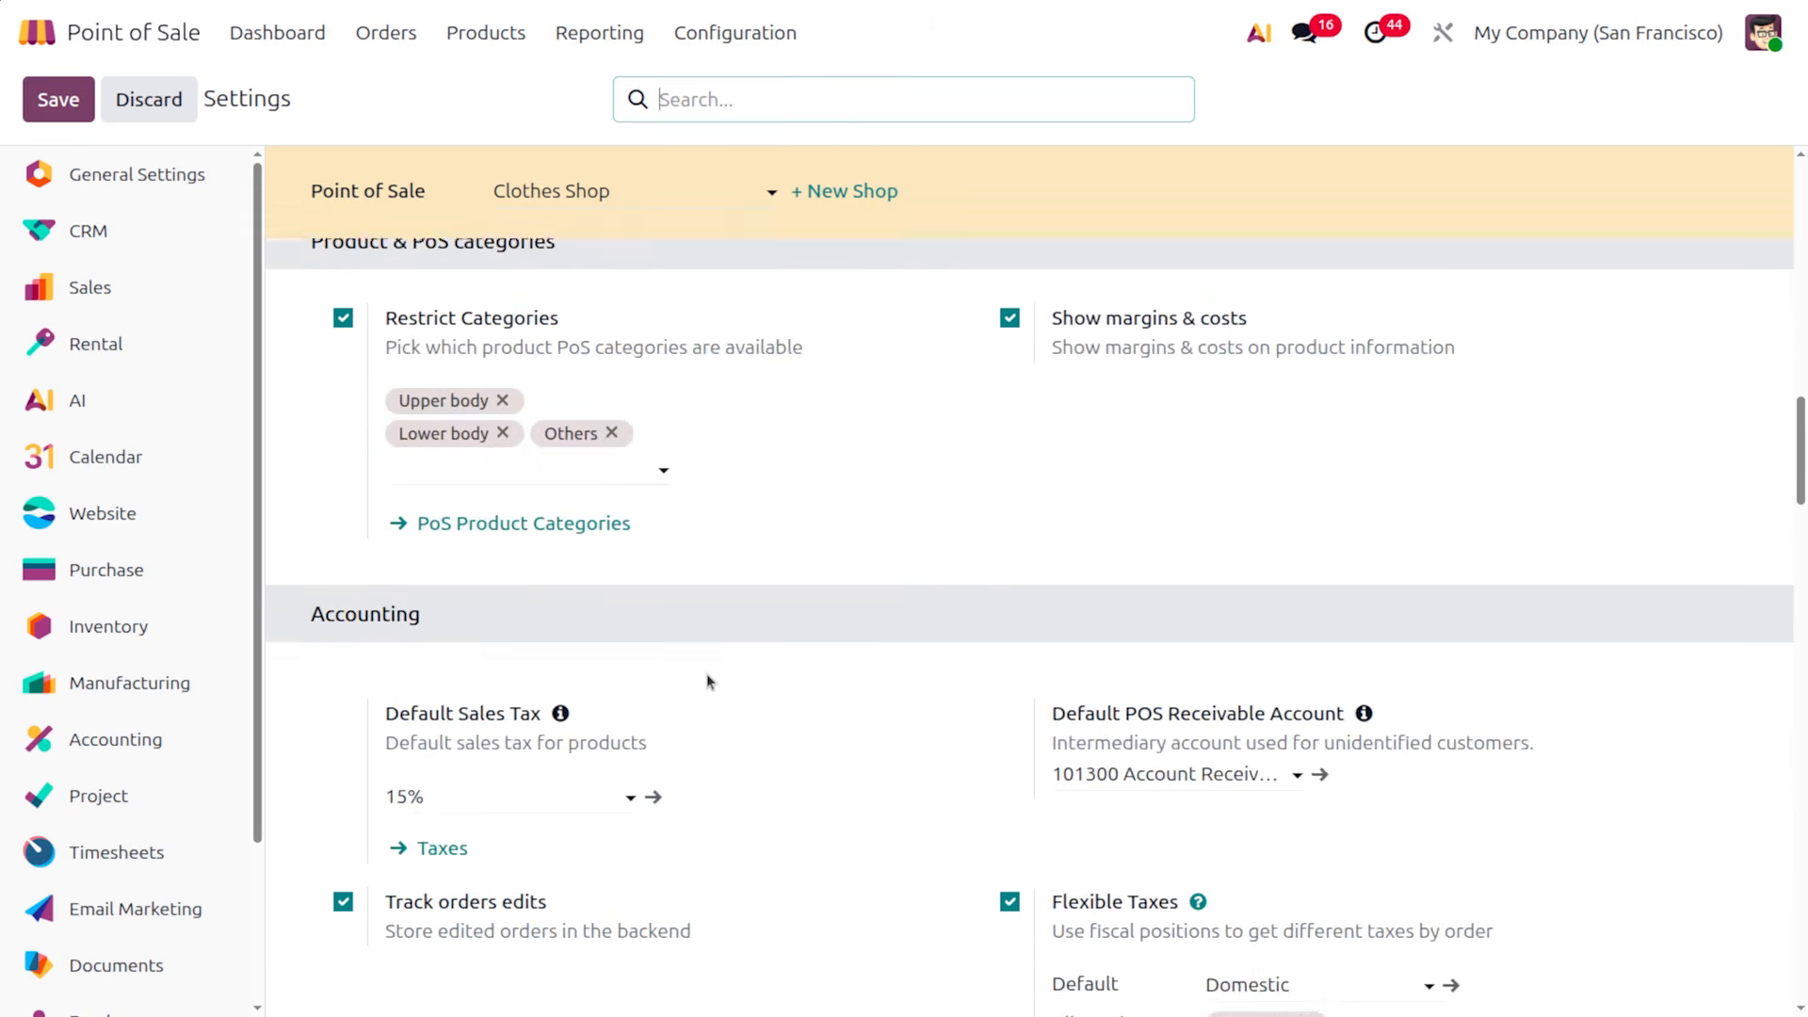
pyautogui.scroll(-5, 707, 677)
pyautogui.scroll(-8, 707, 675)
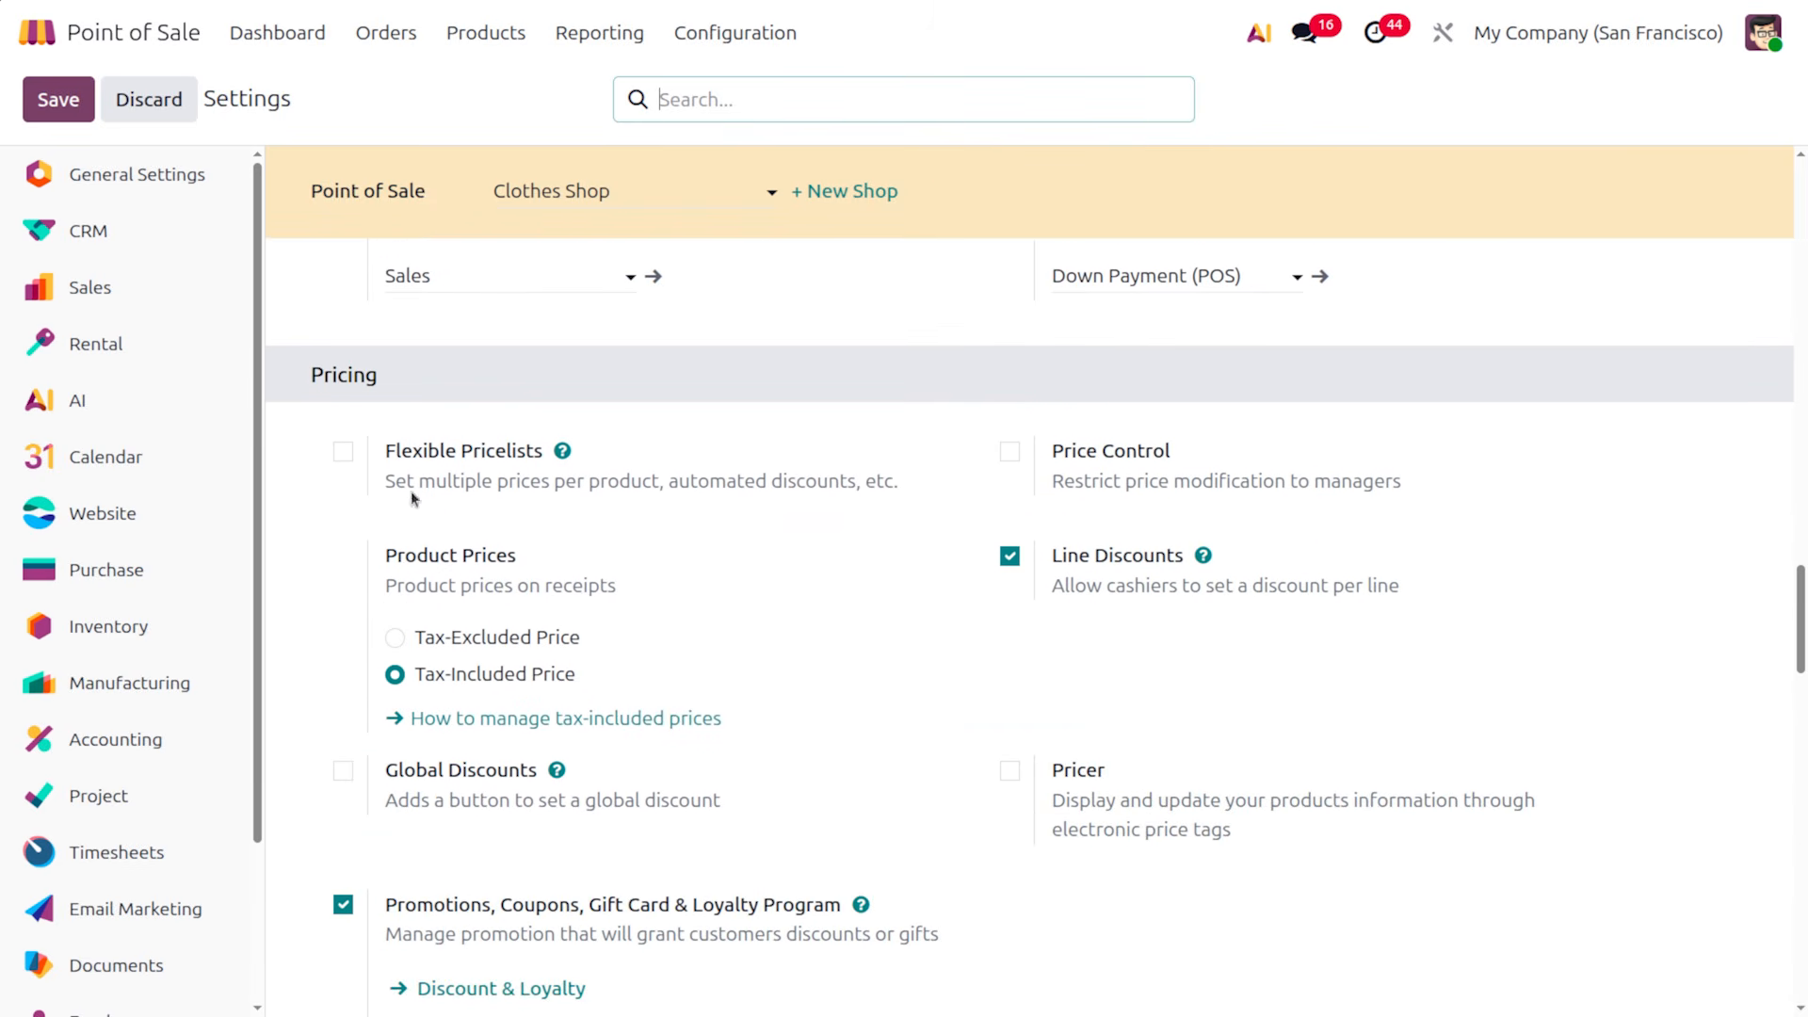
pyautogui.click(343, 451)
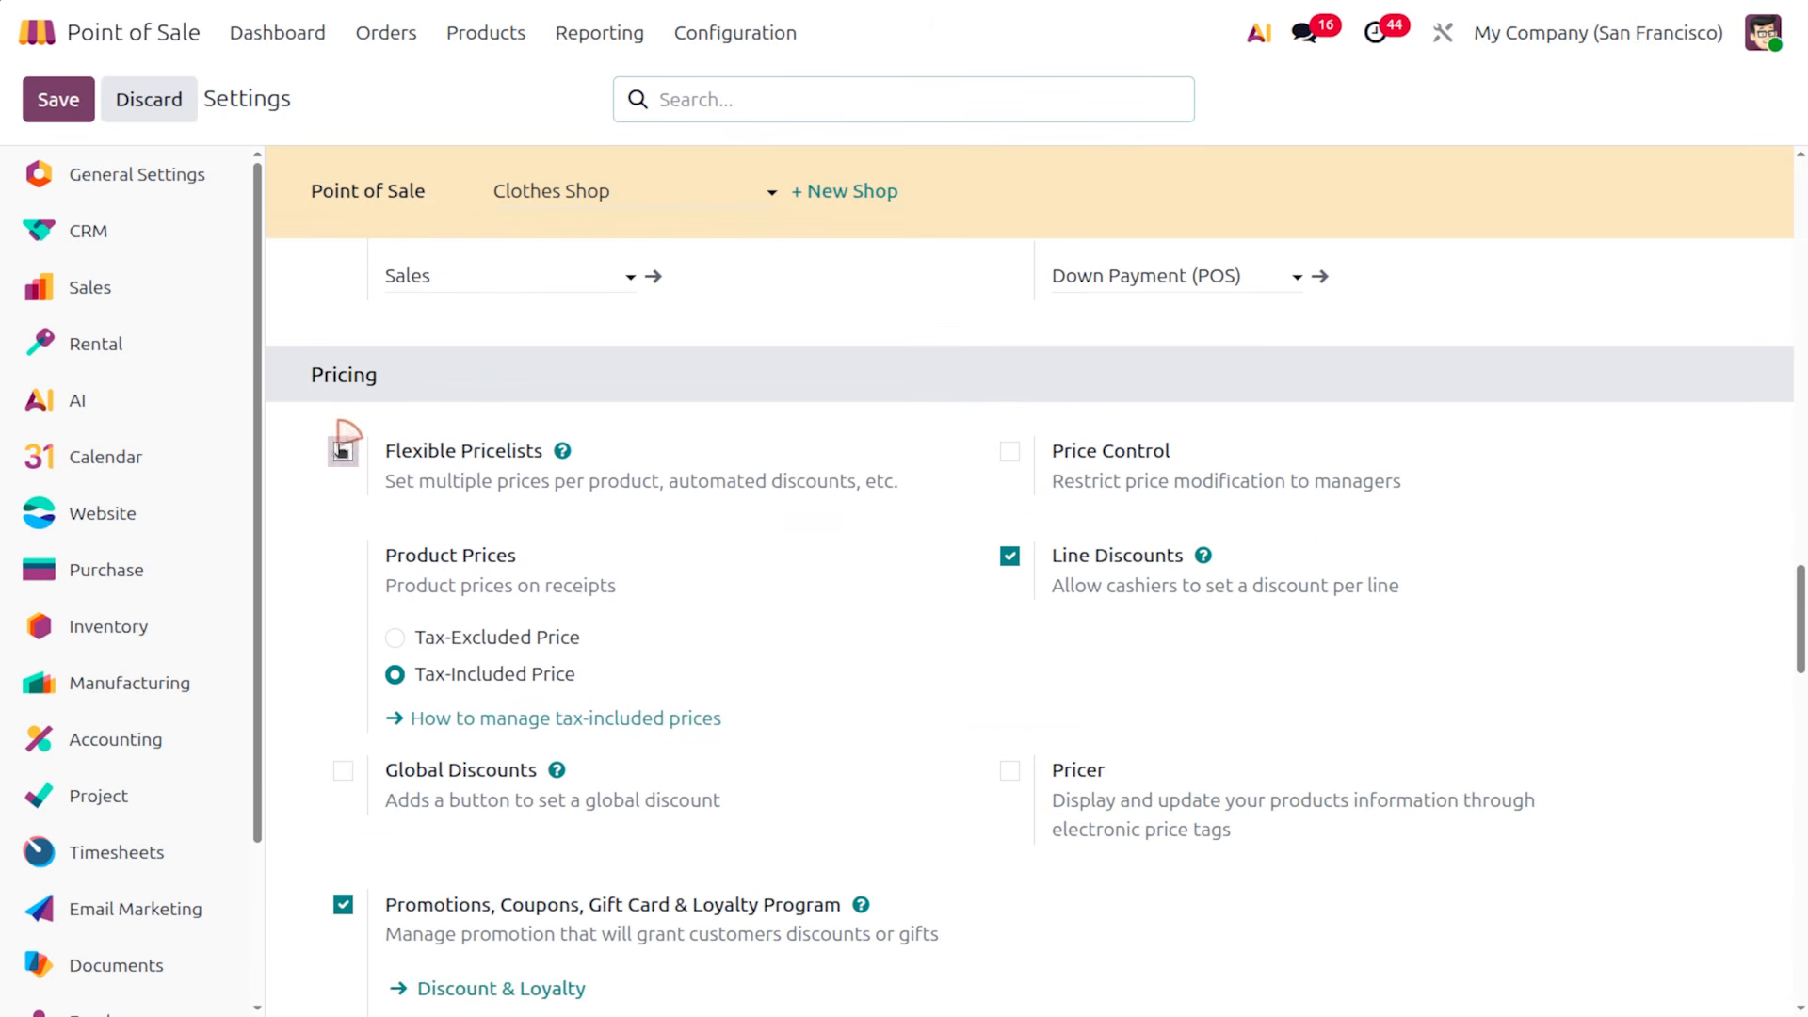
pyautogui.click(1011, 454)
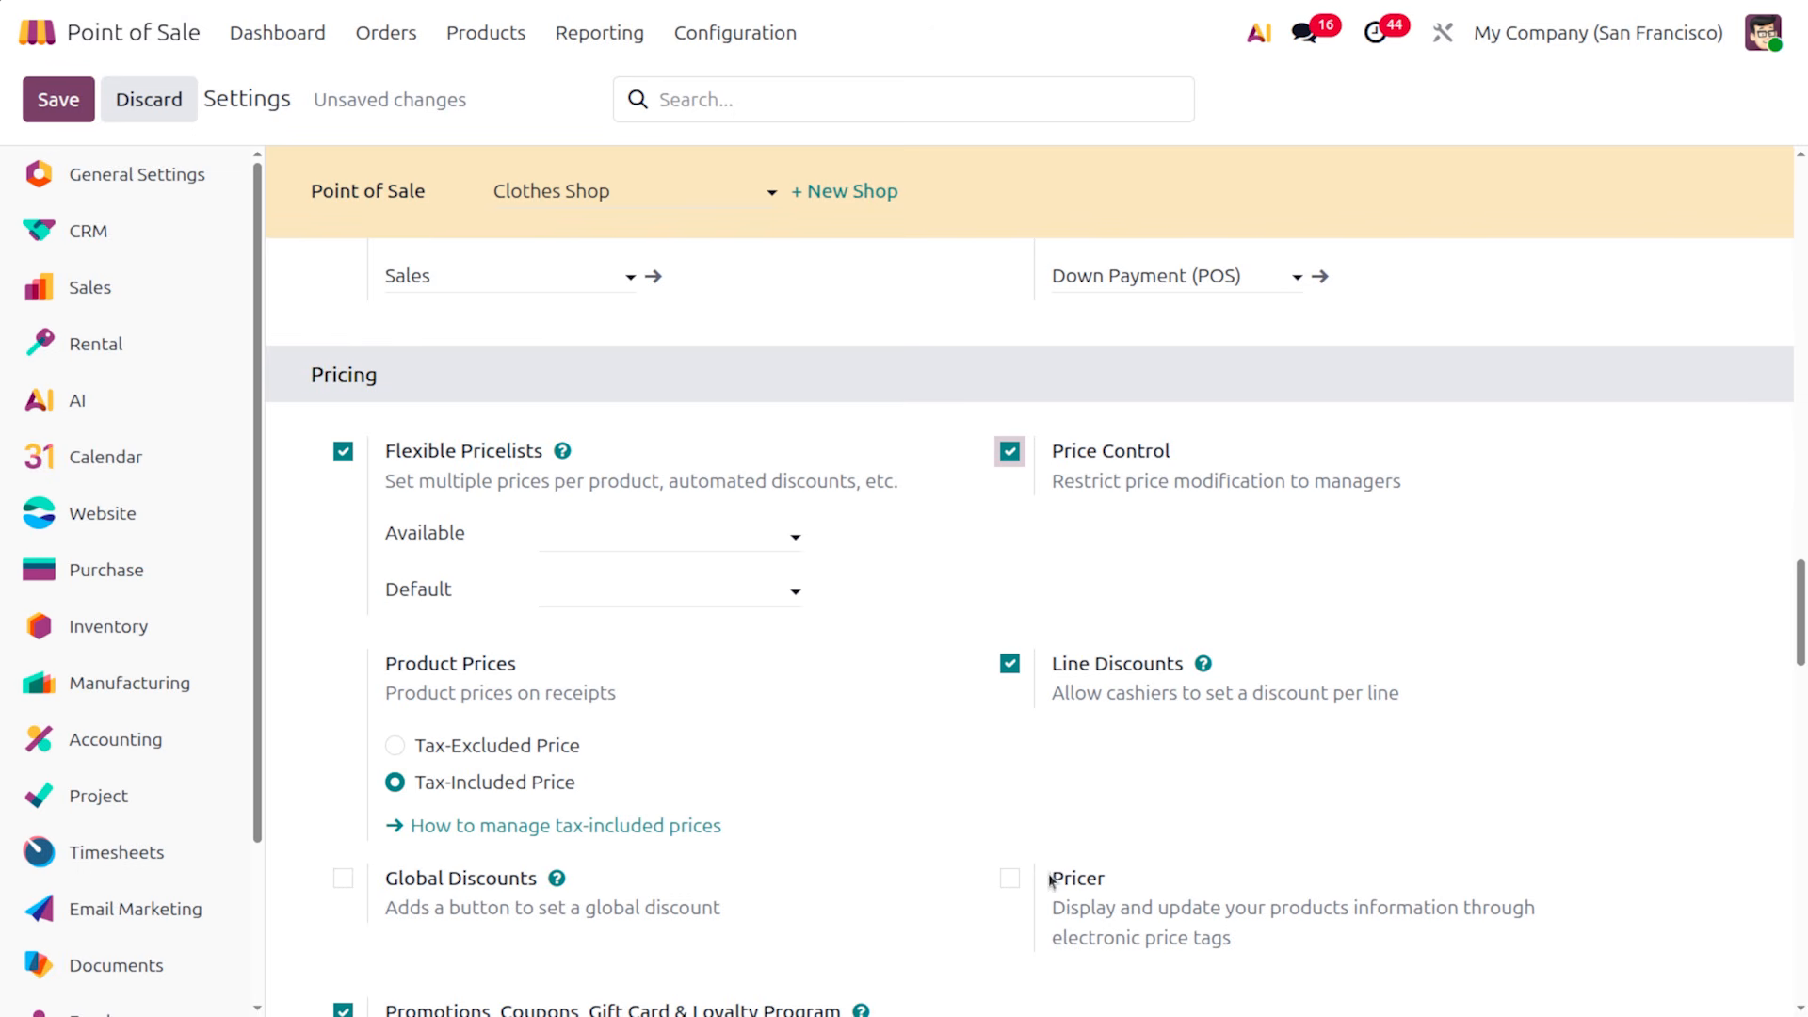
# Browse the Available and Default pricelist choices, with no pricelist set yet
pyautogui.click(604, 539)
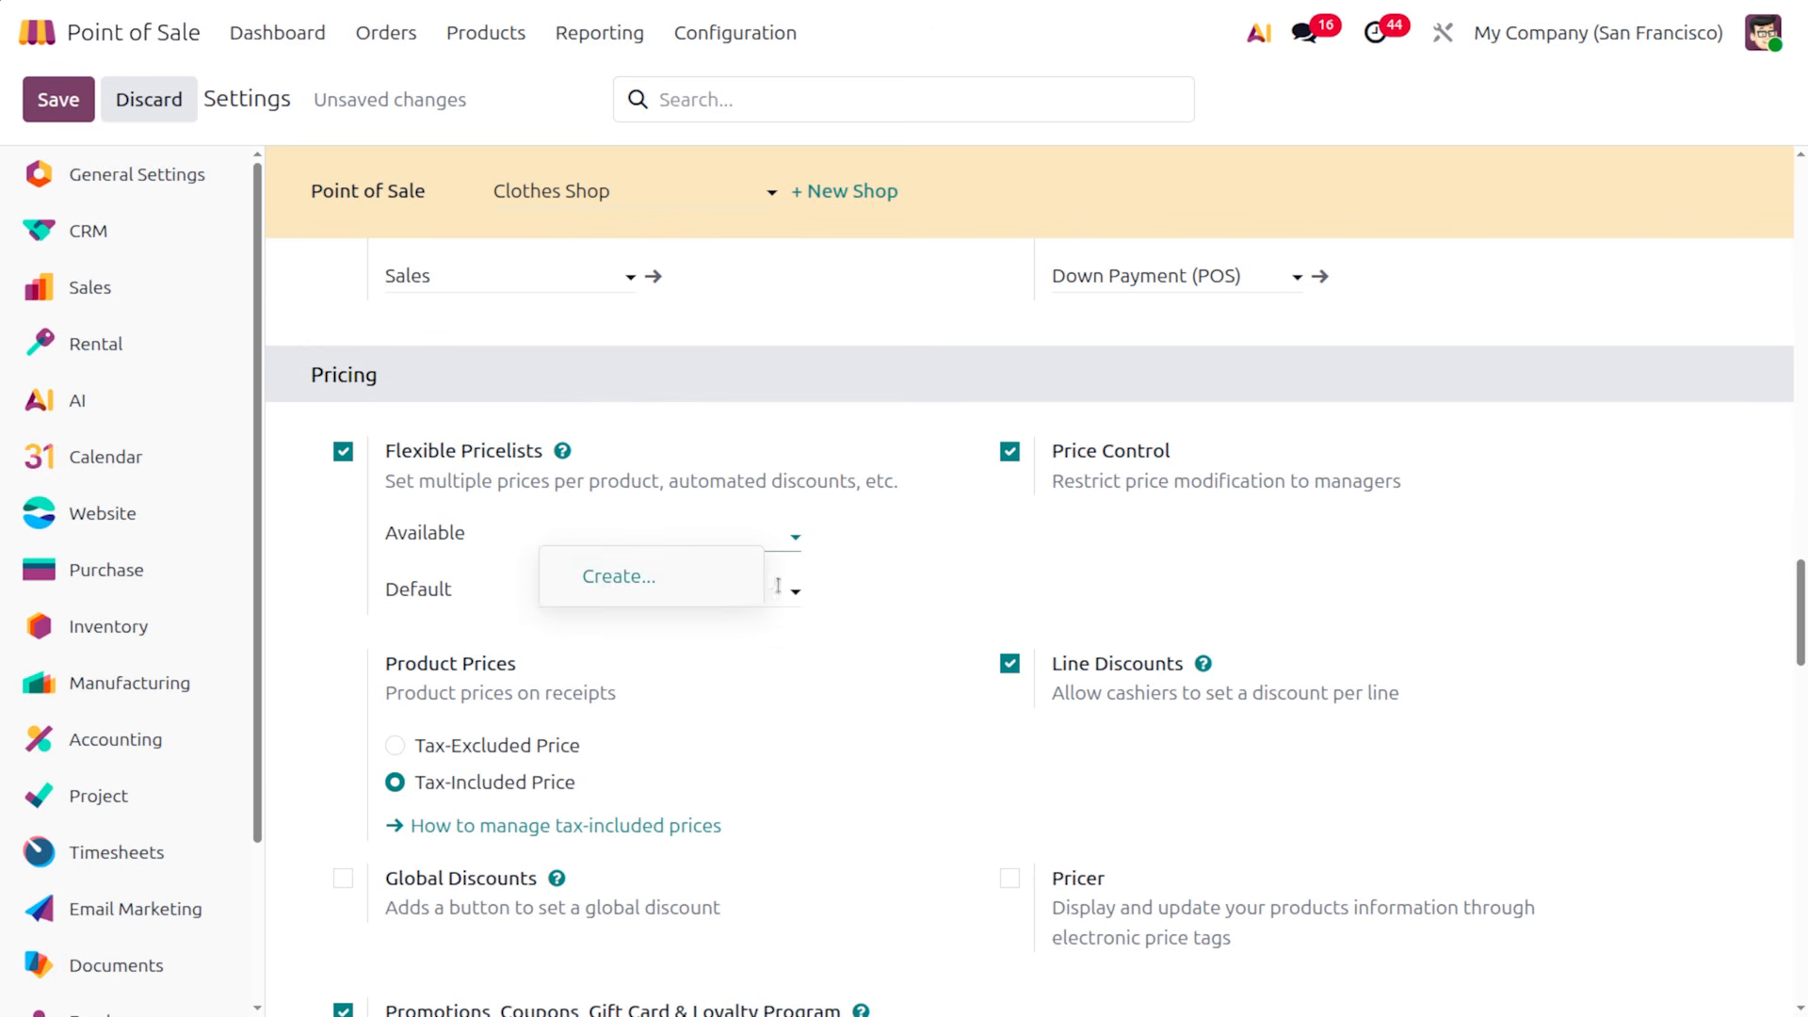
pyautogui.click(834, 581)
pyautogui.click(601, 591)
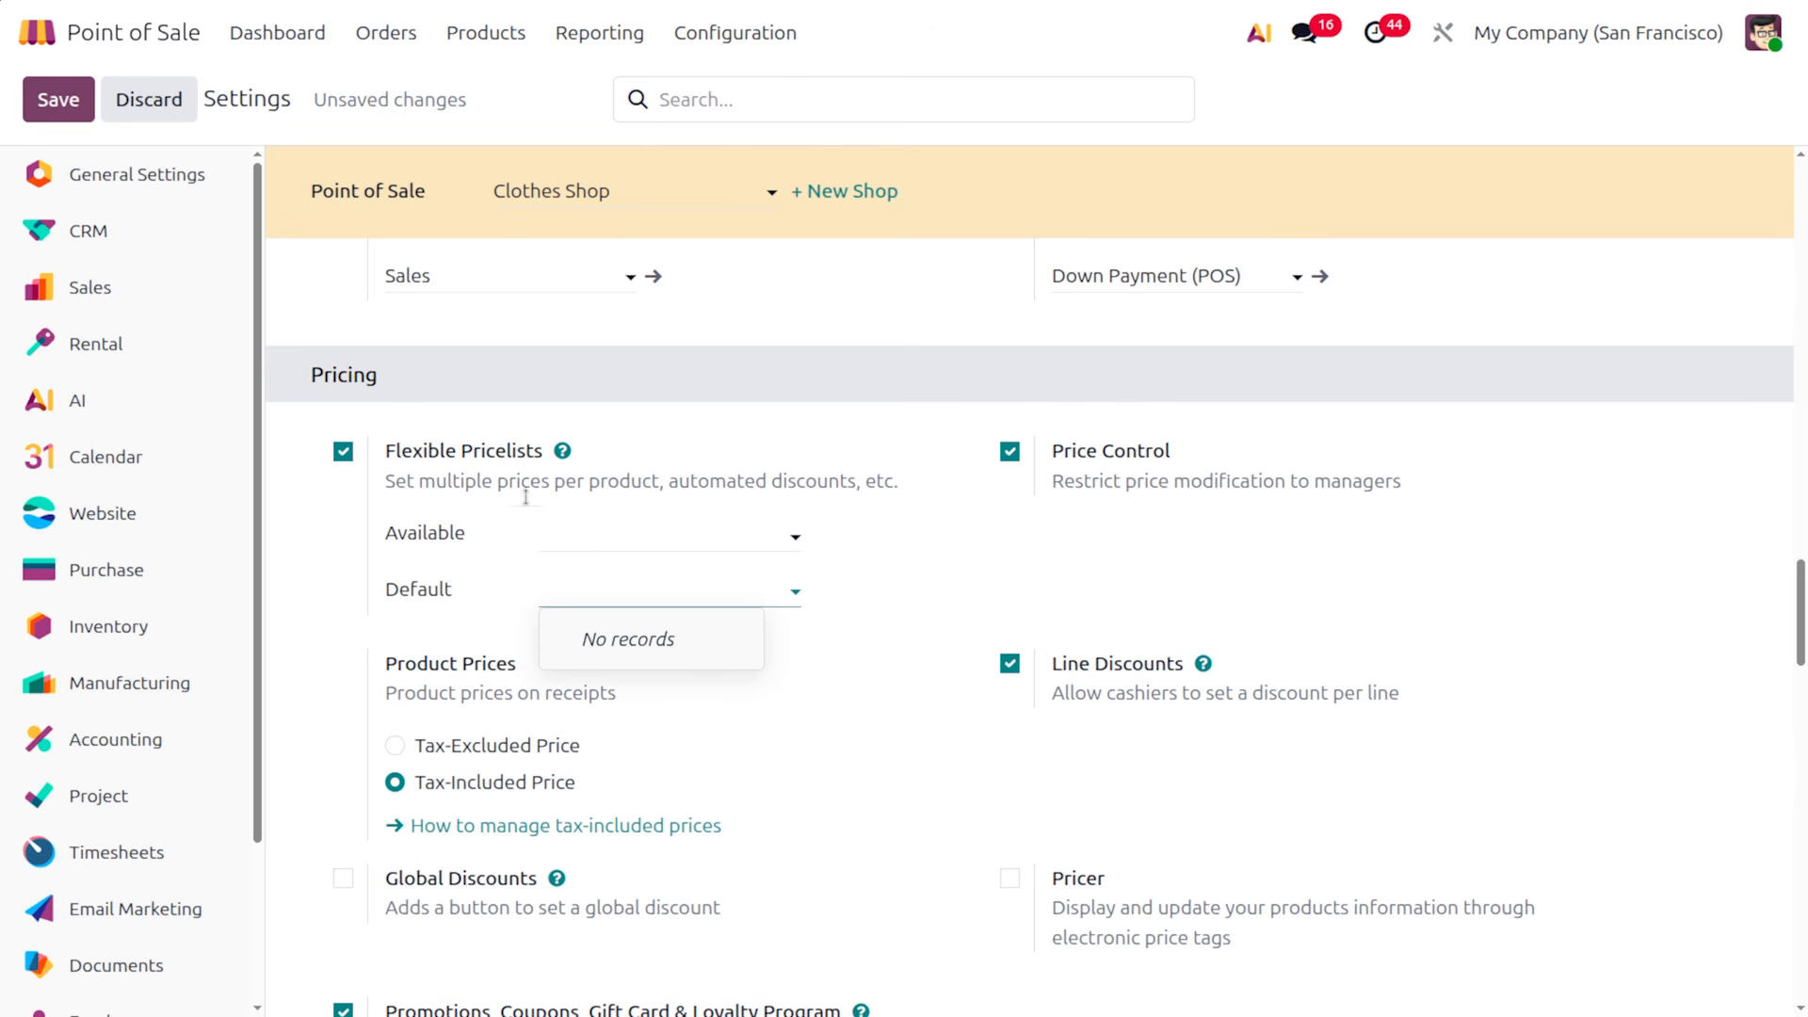
pyautogui.click(600, 541)
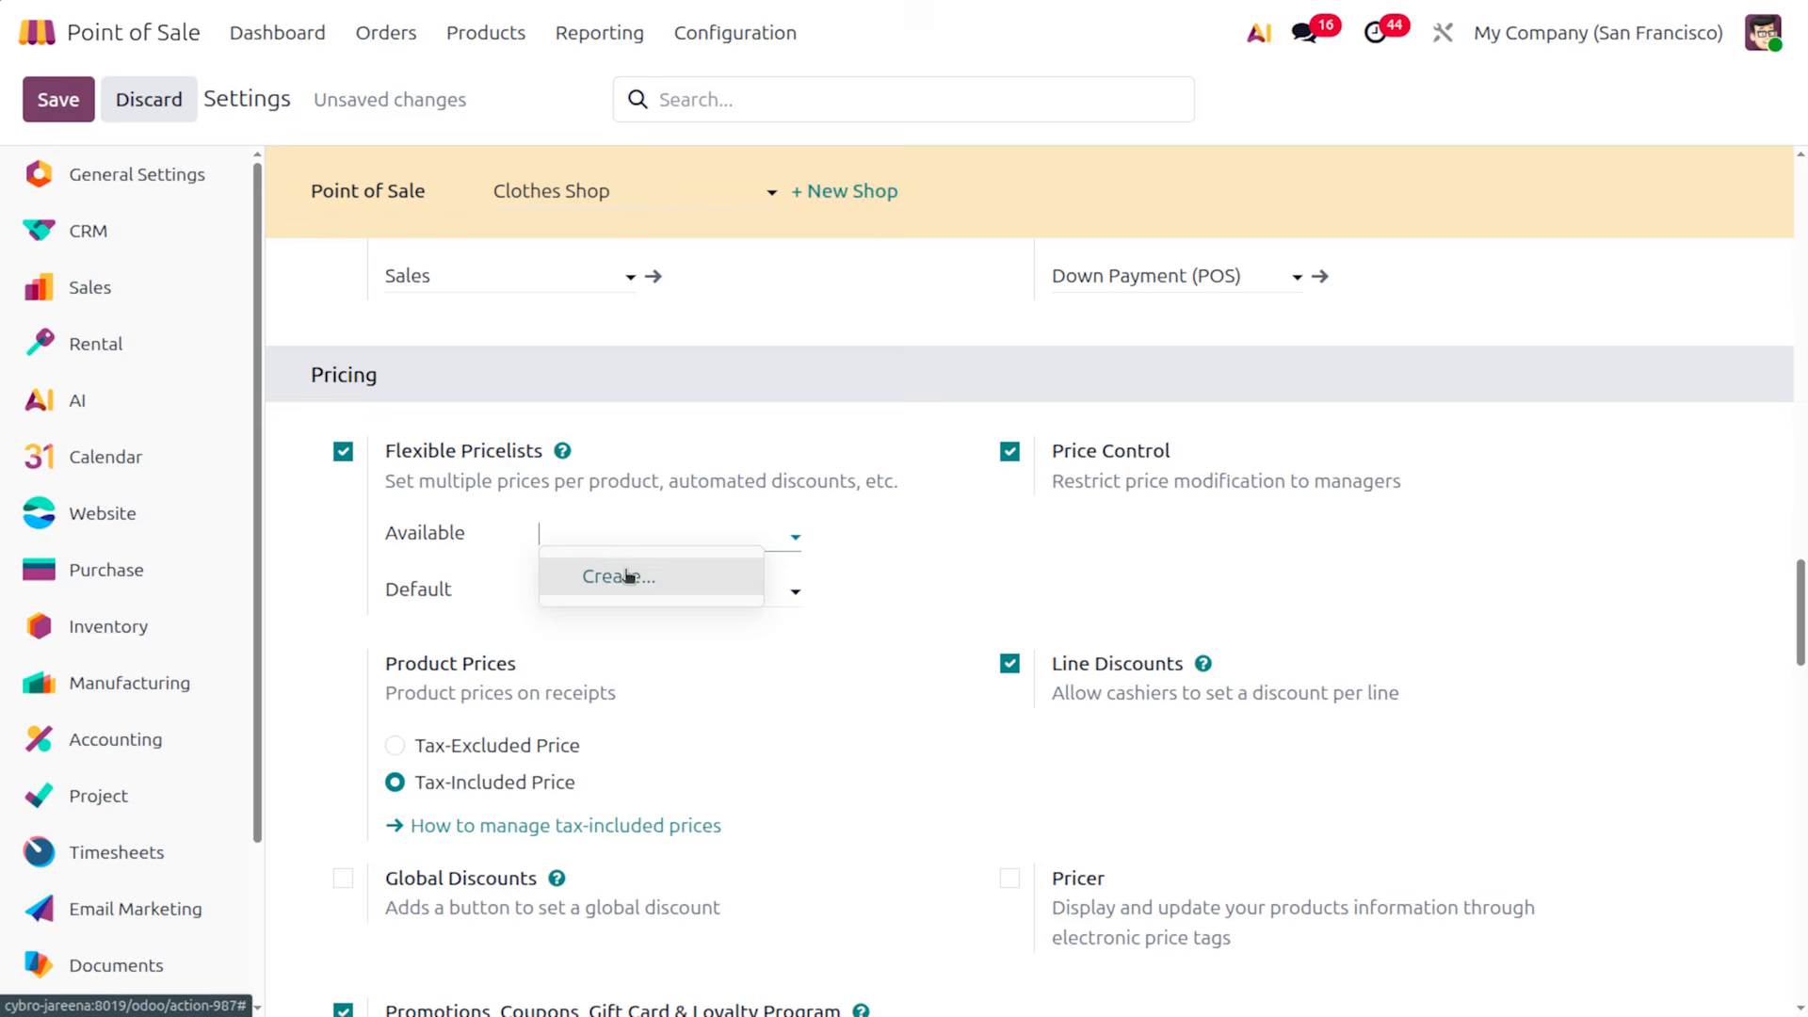
# Create a 'loyal customer' pricelist with a $100 fixed price rule on all products
pyautogui.click(622, 577)
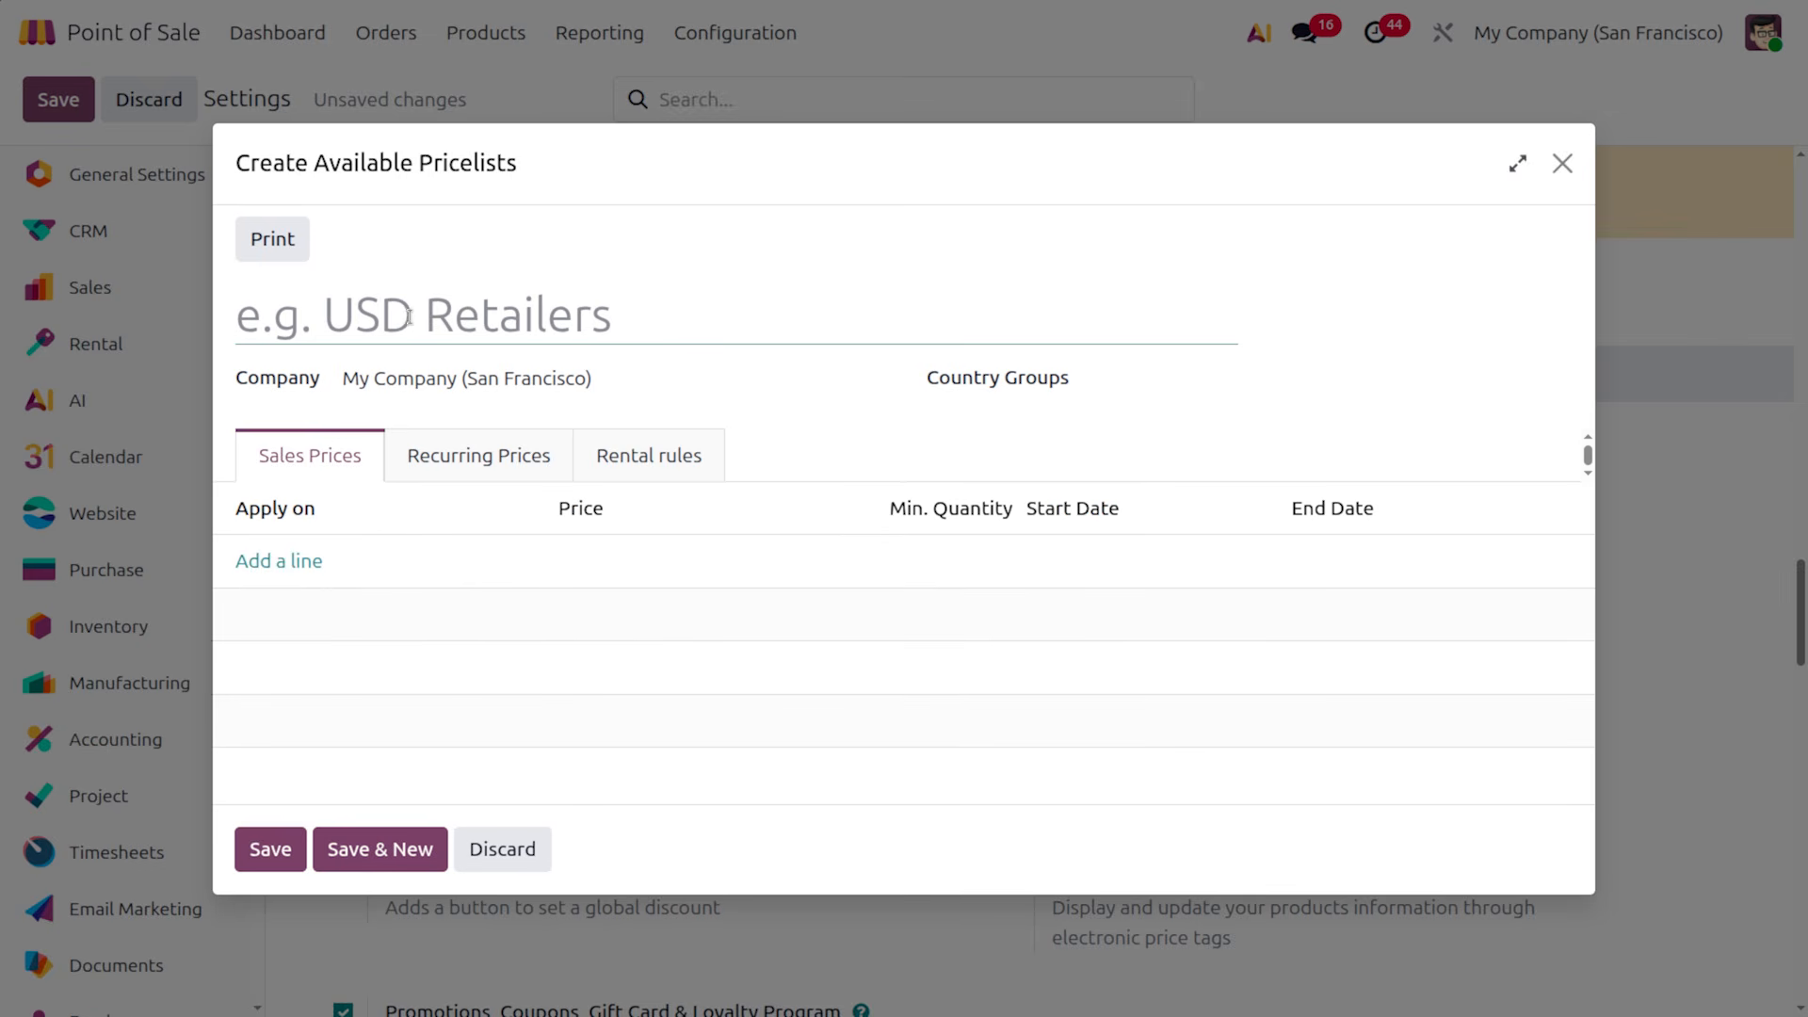
pyautogui.write('loyal')
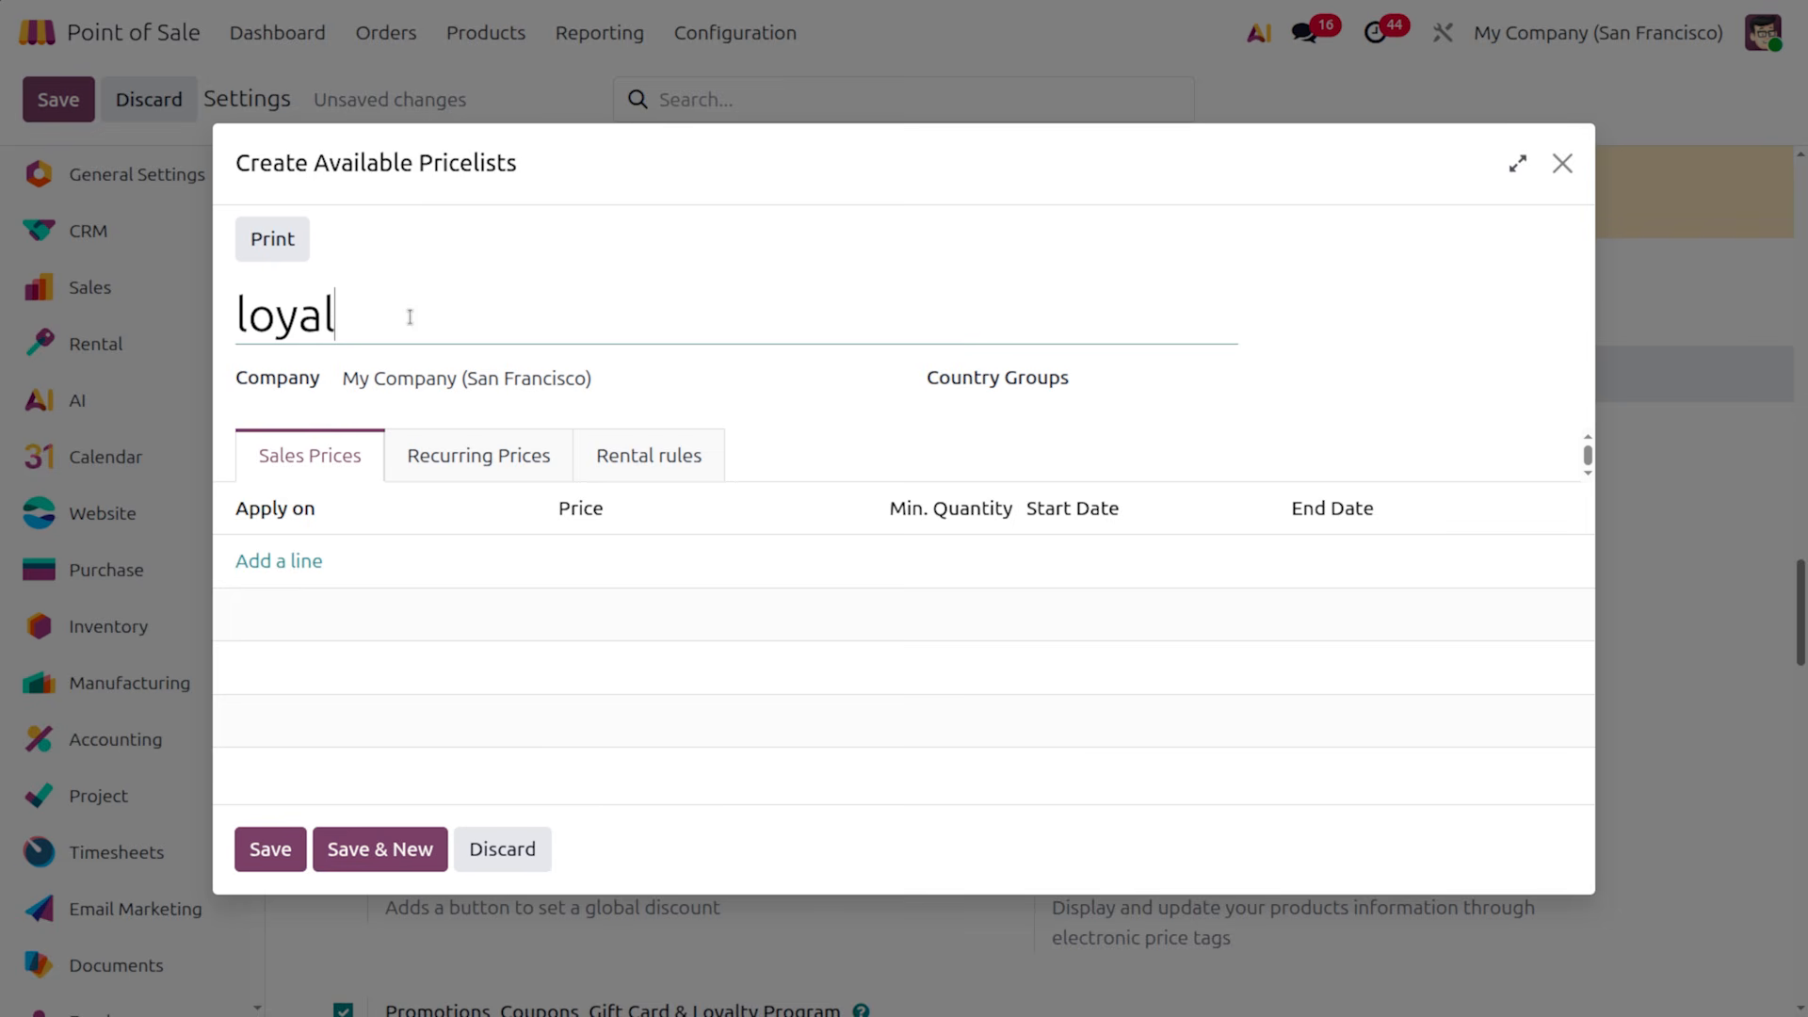
pyautogui.write(' cus')
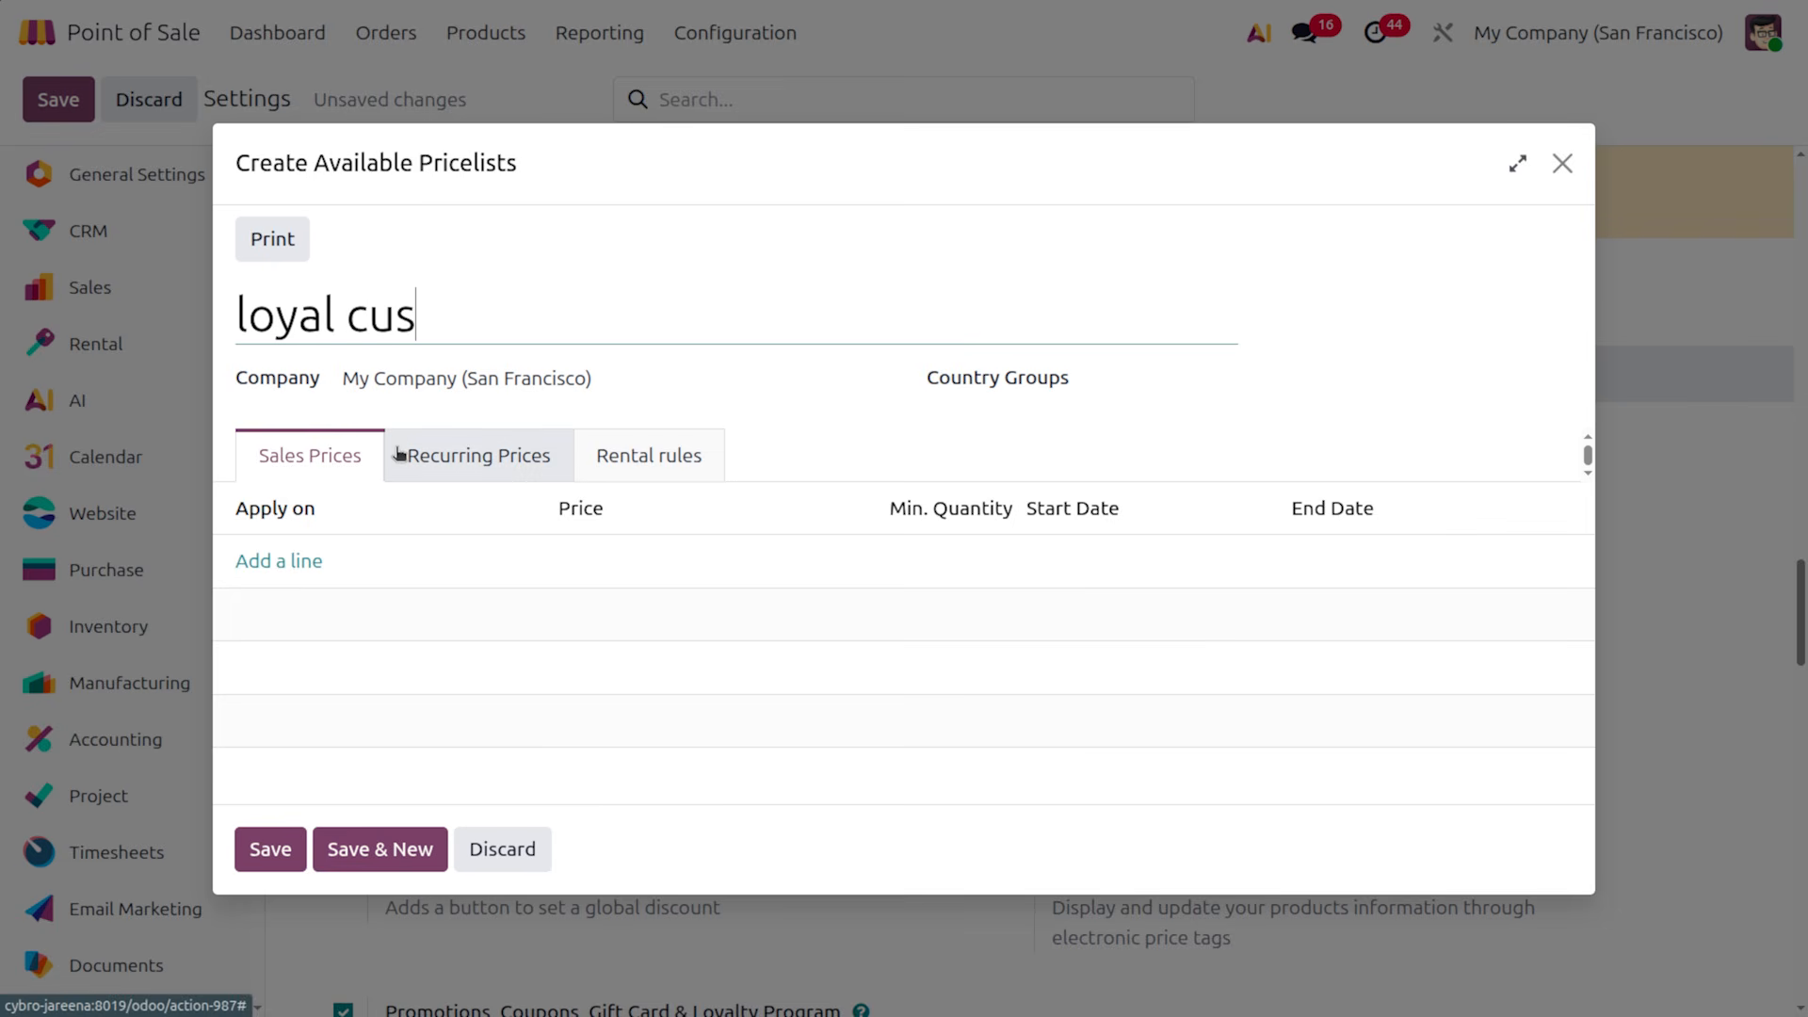
pyautogui.write('tomer')
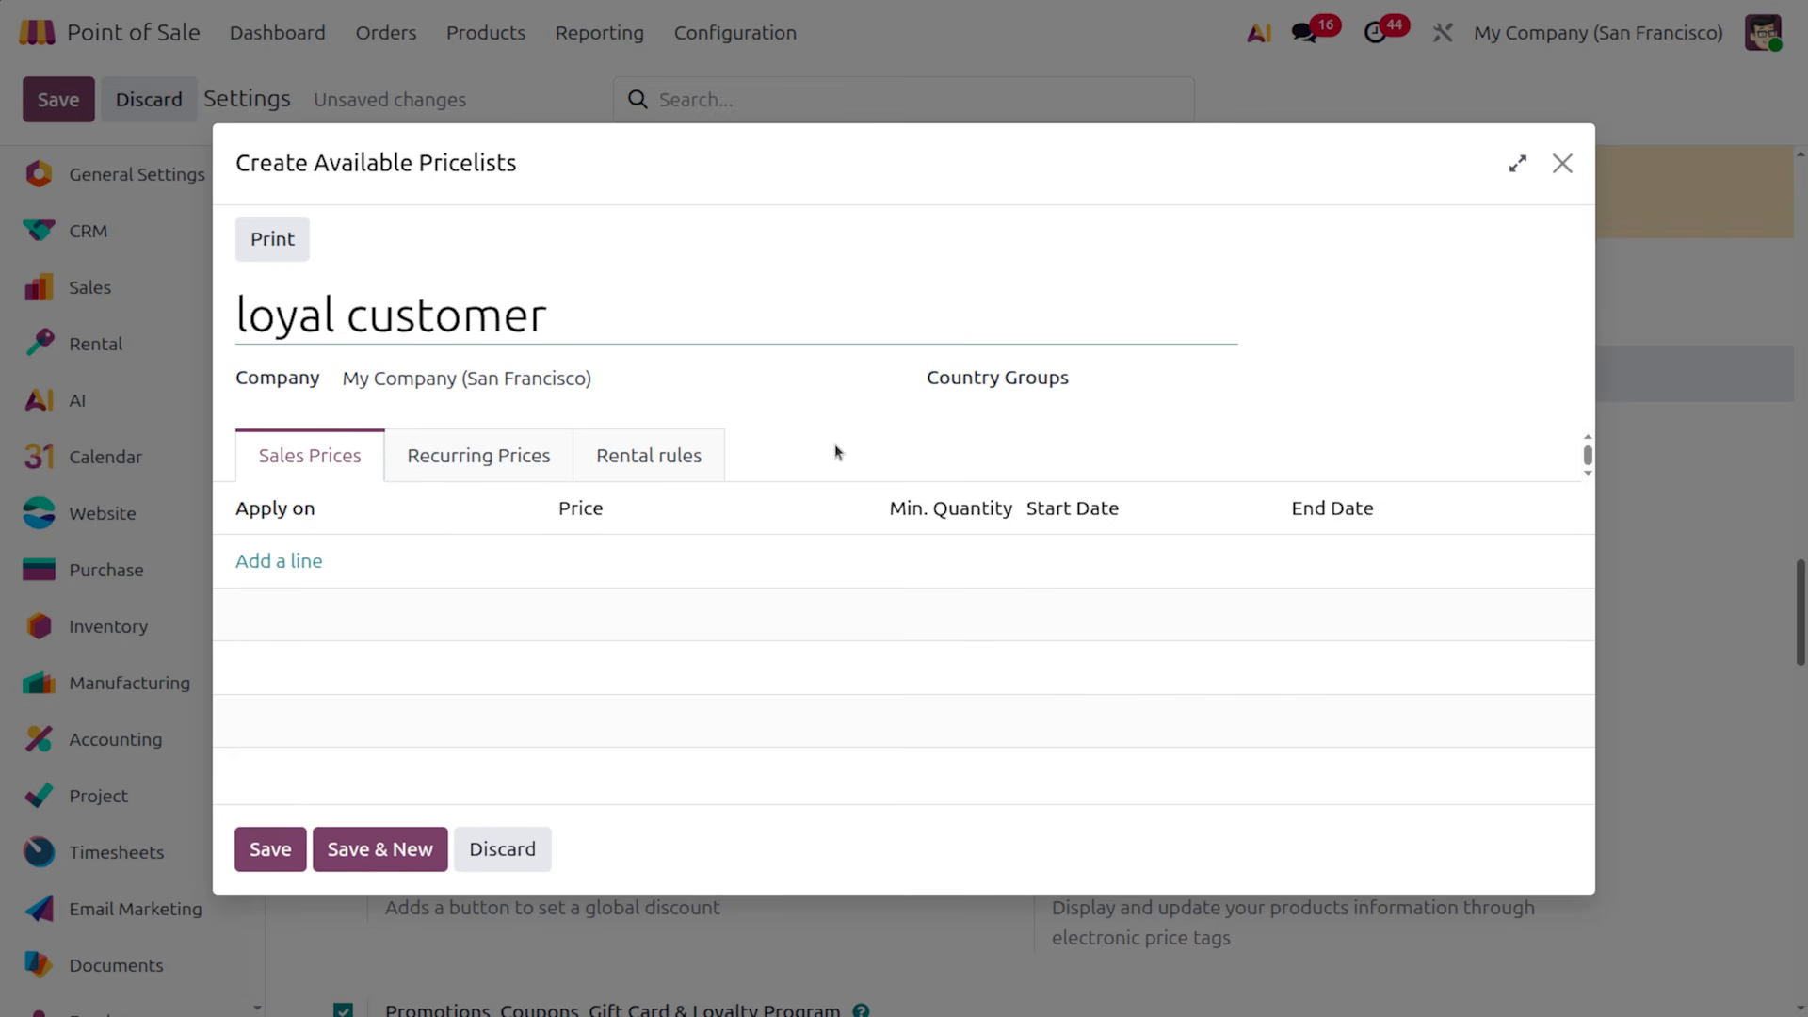
pyautogui.click(291, 562)
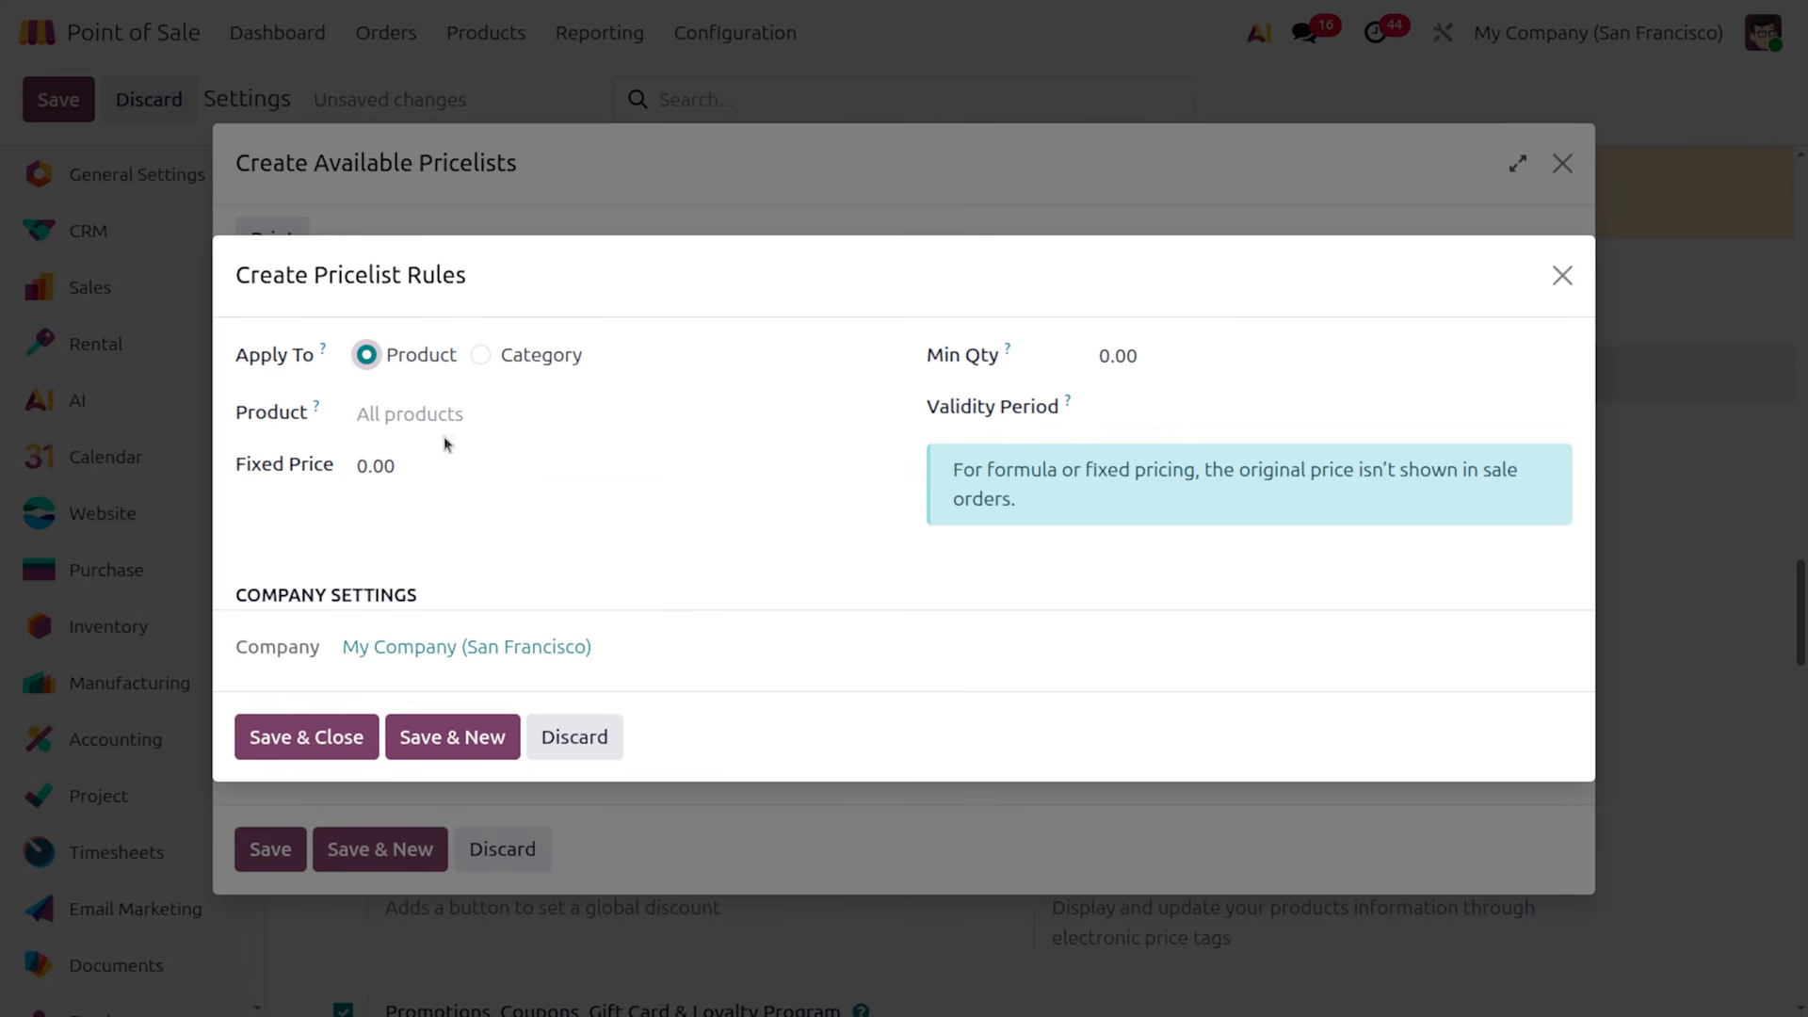
pyautogui.click(430, 476)
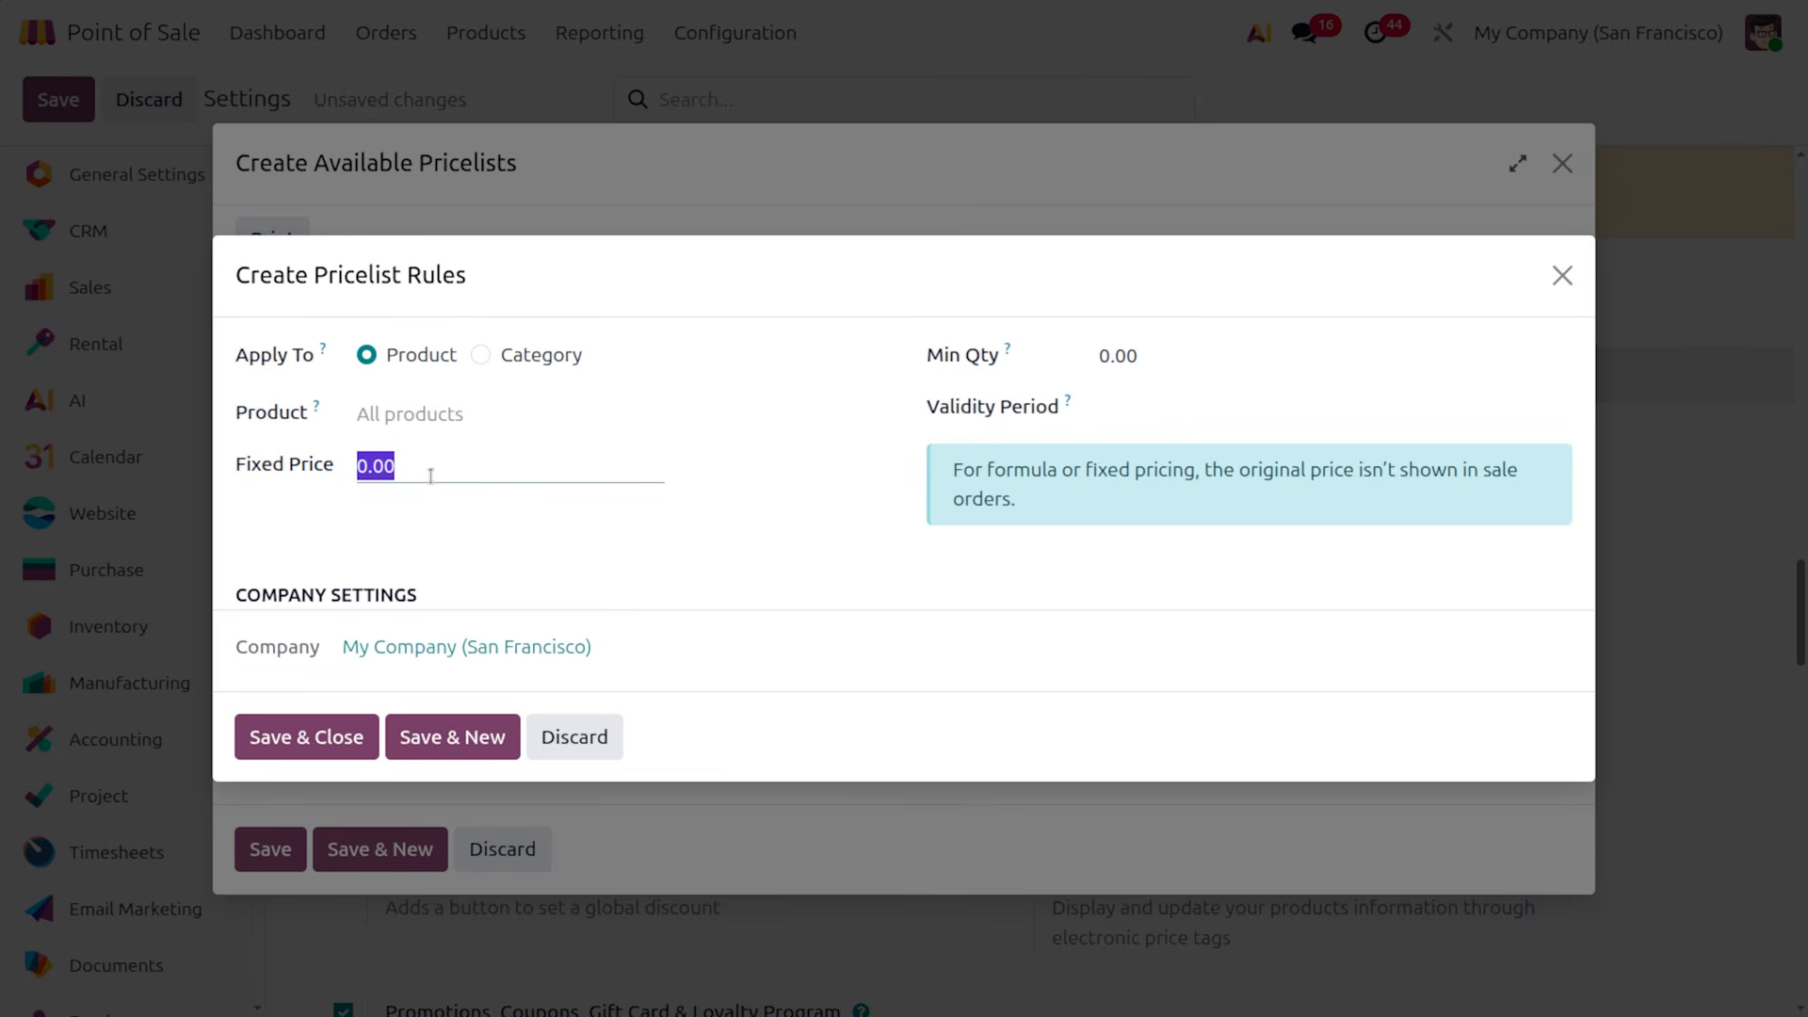
pyautogui.write('100')
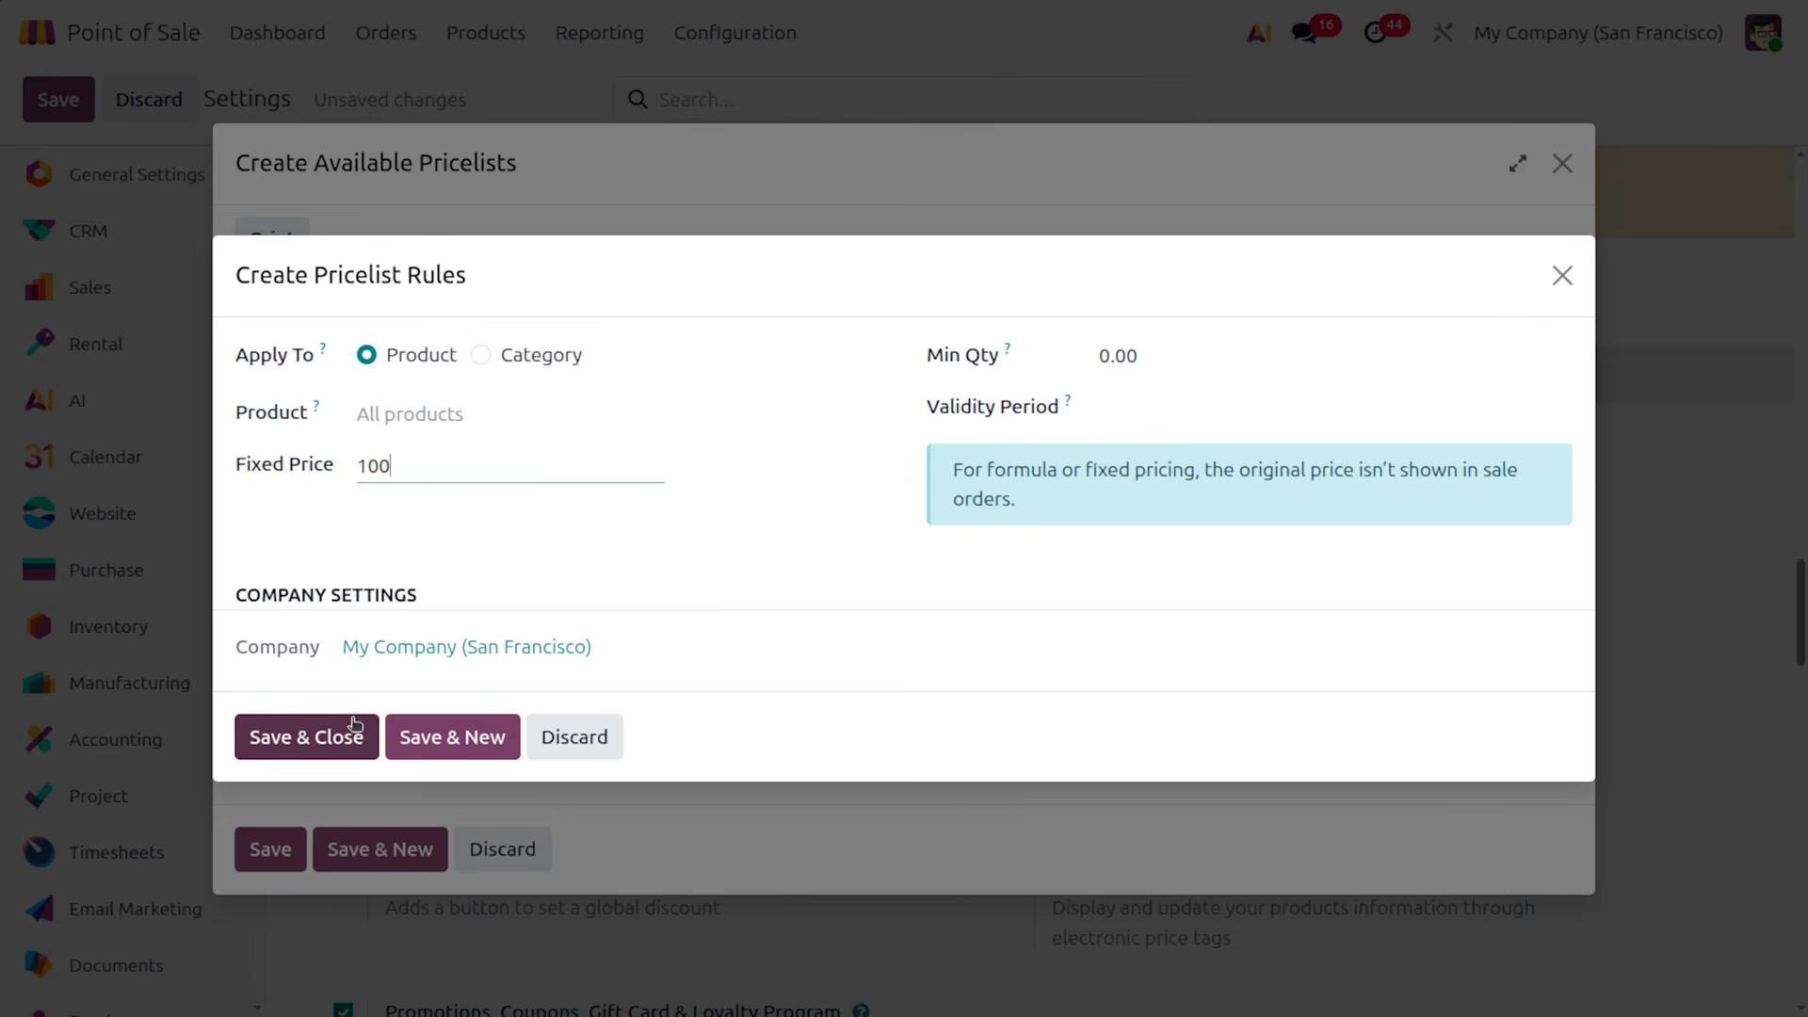
pyautogui.click(356, 737)
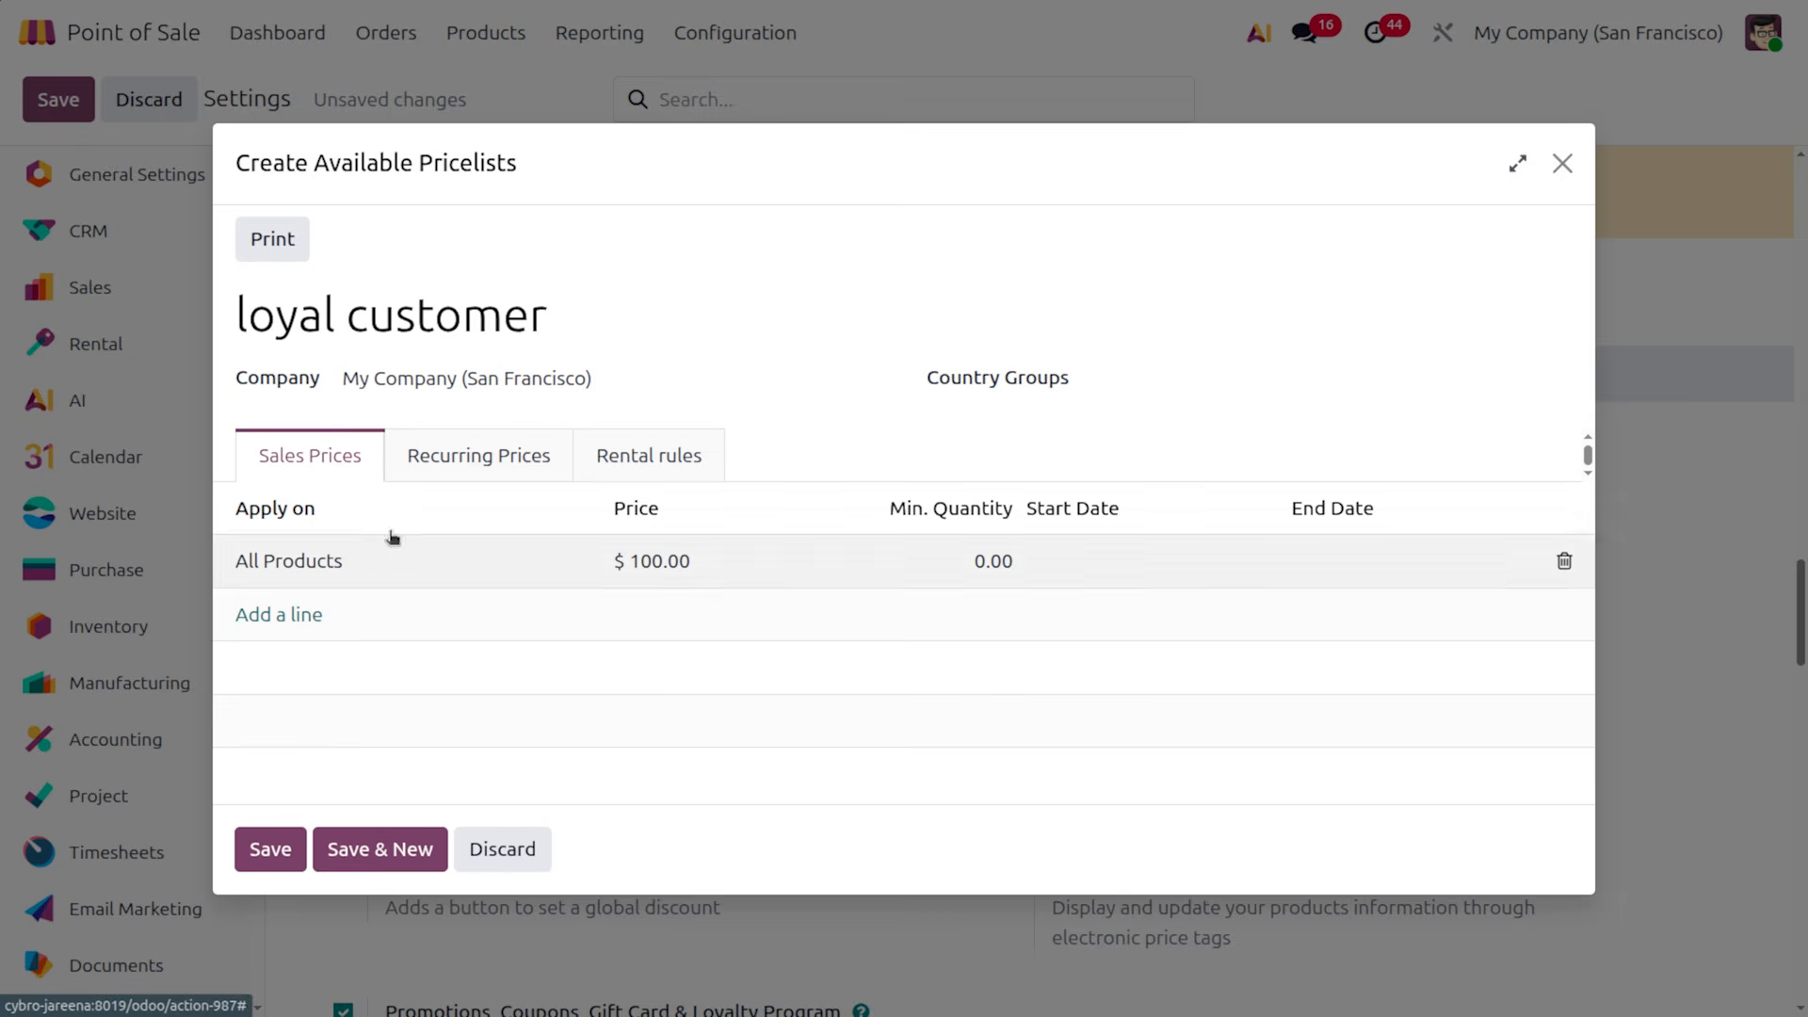
# Check its Recurring and Rental tabs, save the pricelist, and close the blank new form
pyautogui.click(483, 457)
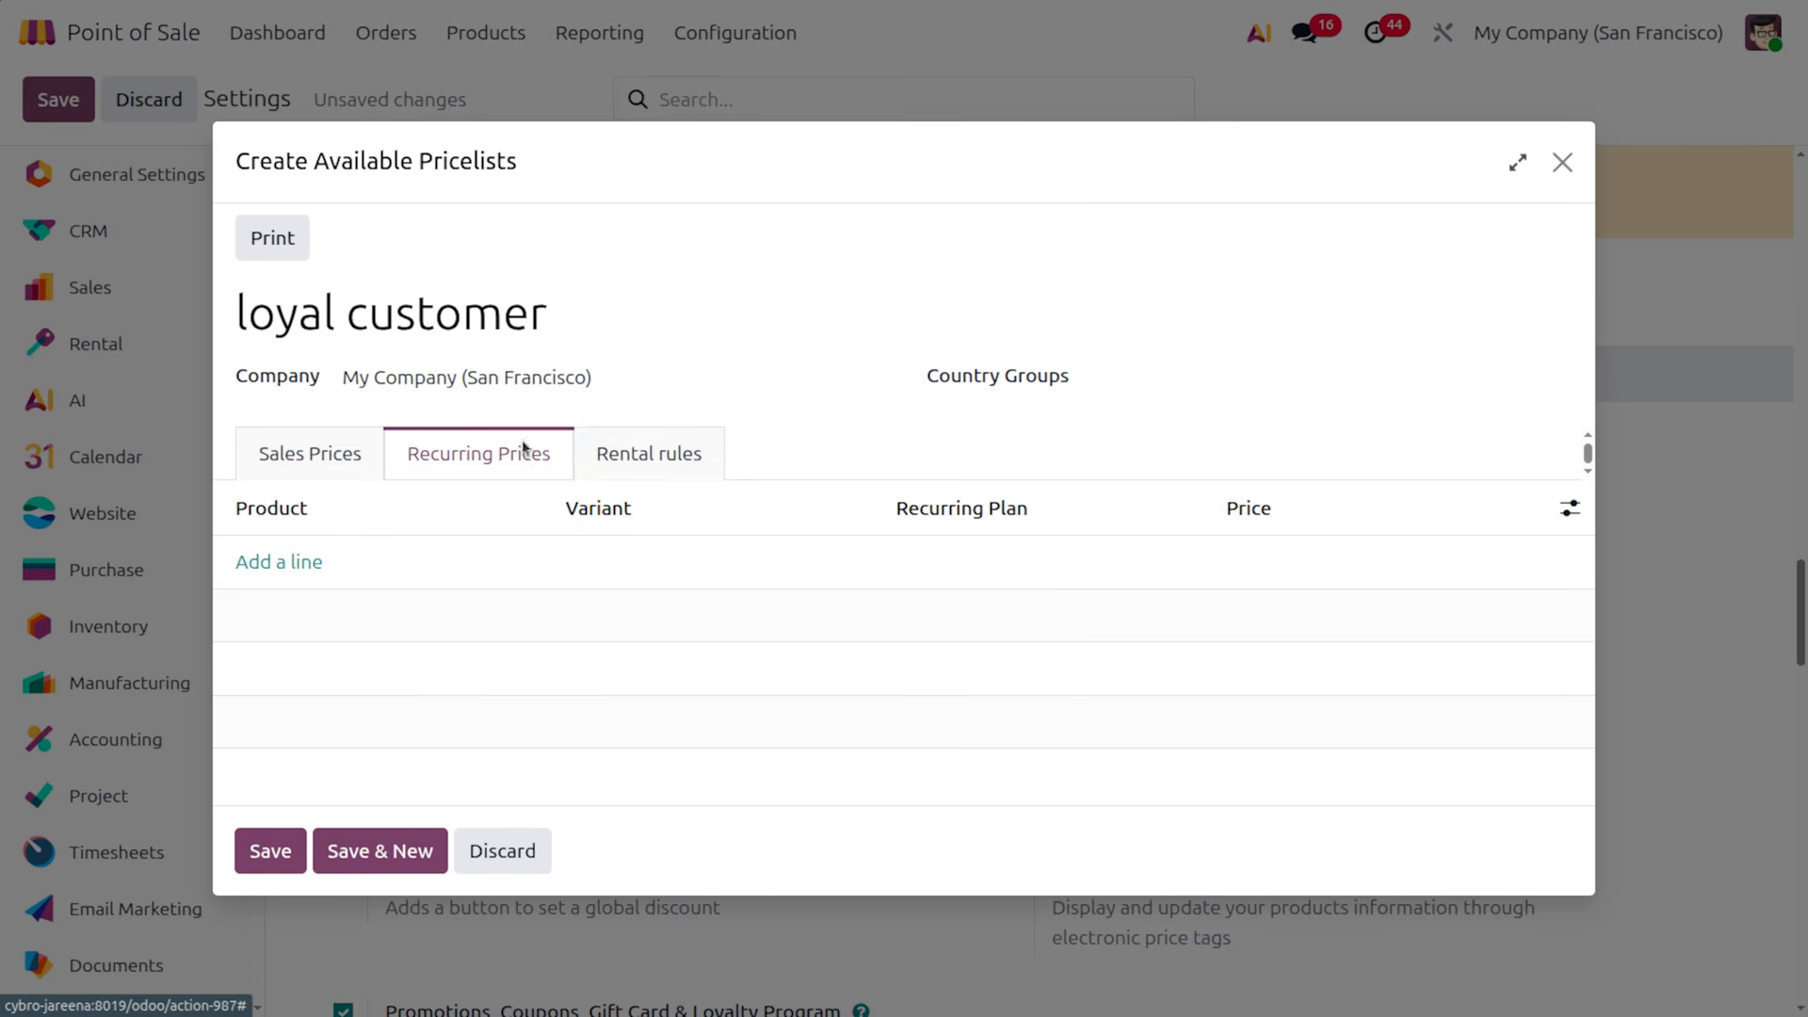
pyautogui.click(653, 453)
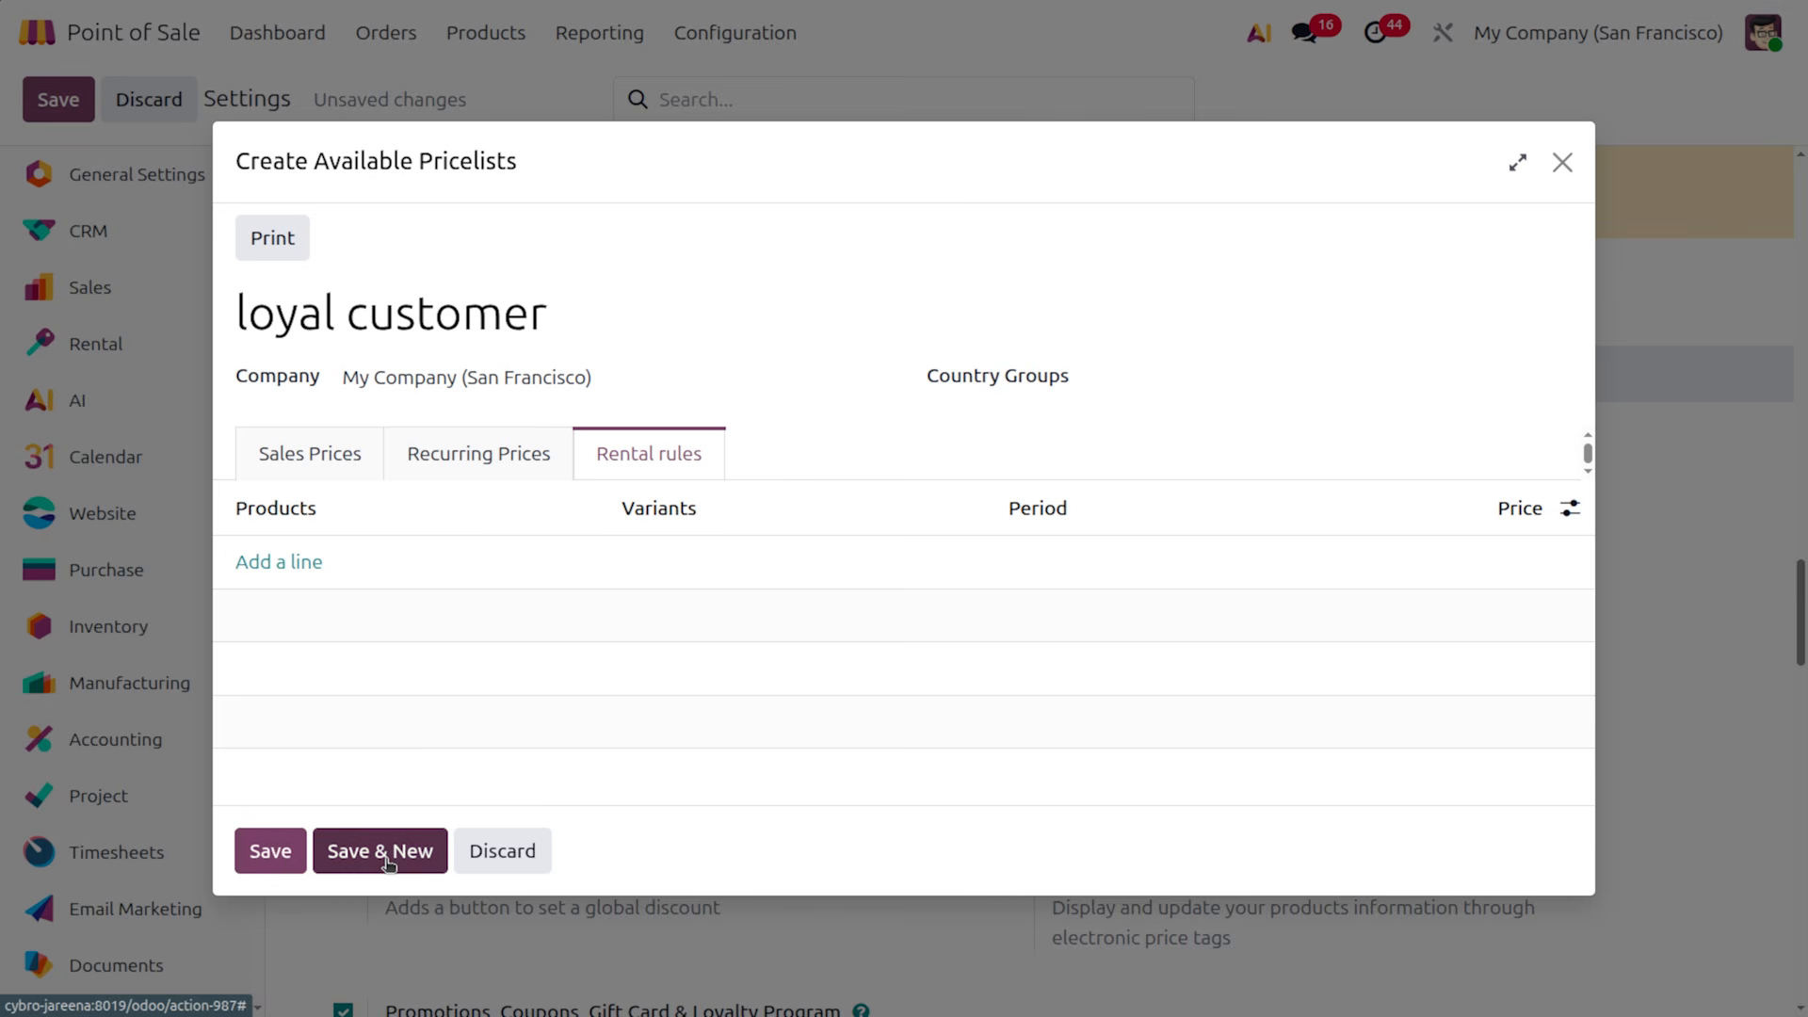
pyautogui.click(388, 863)
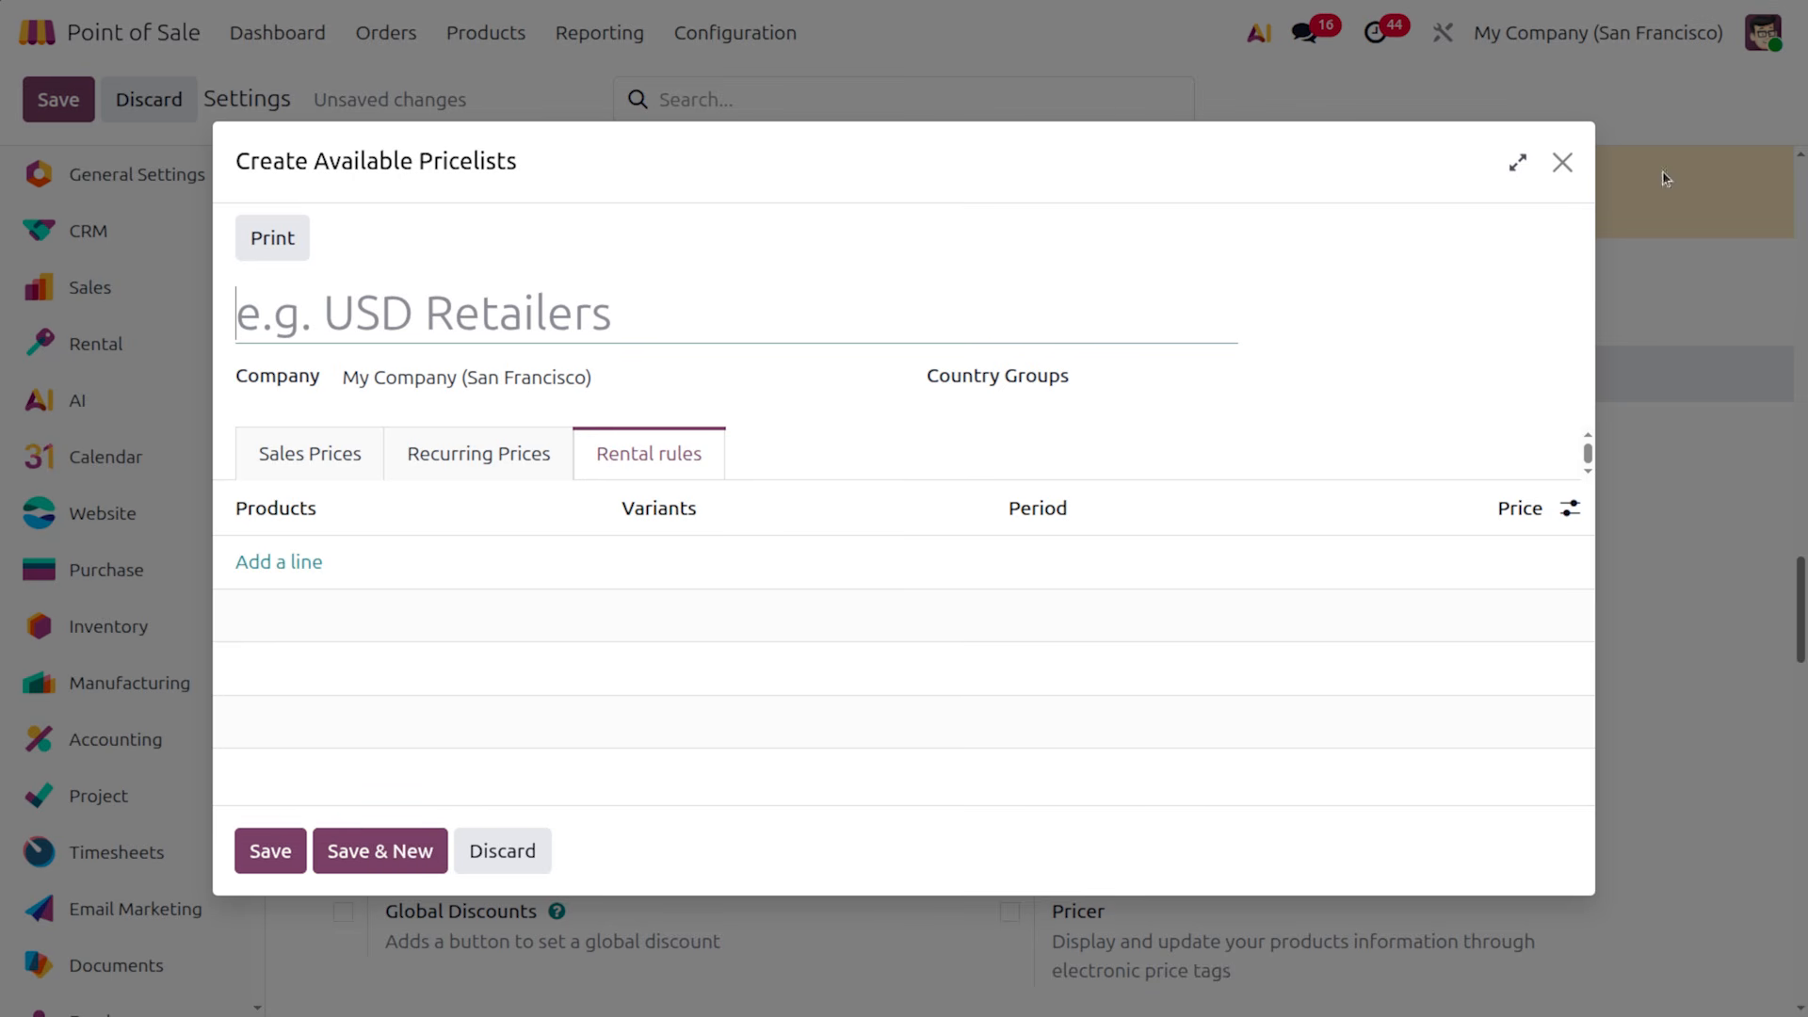
pyautogui.click(1560, 162)
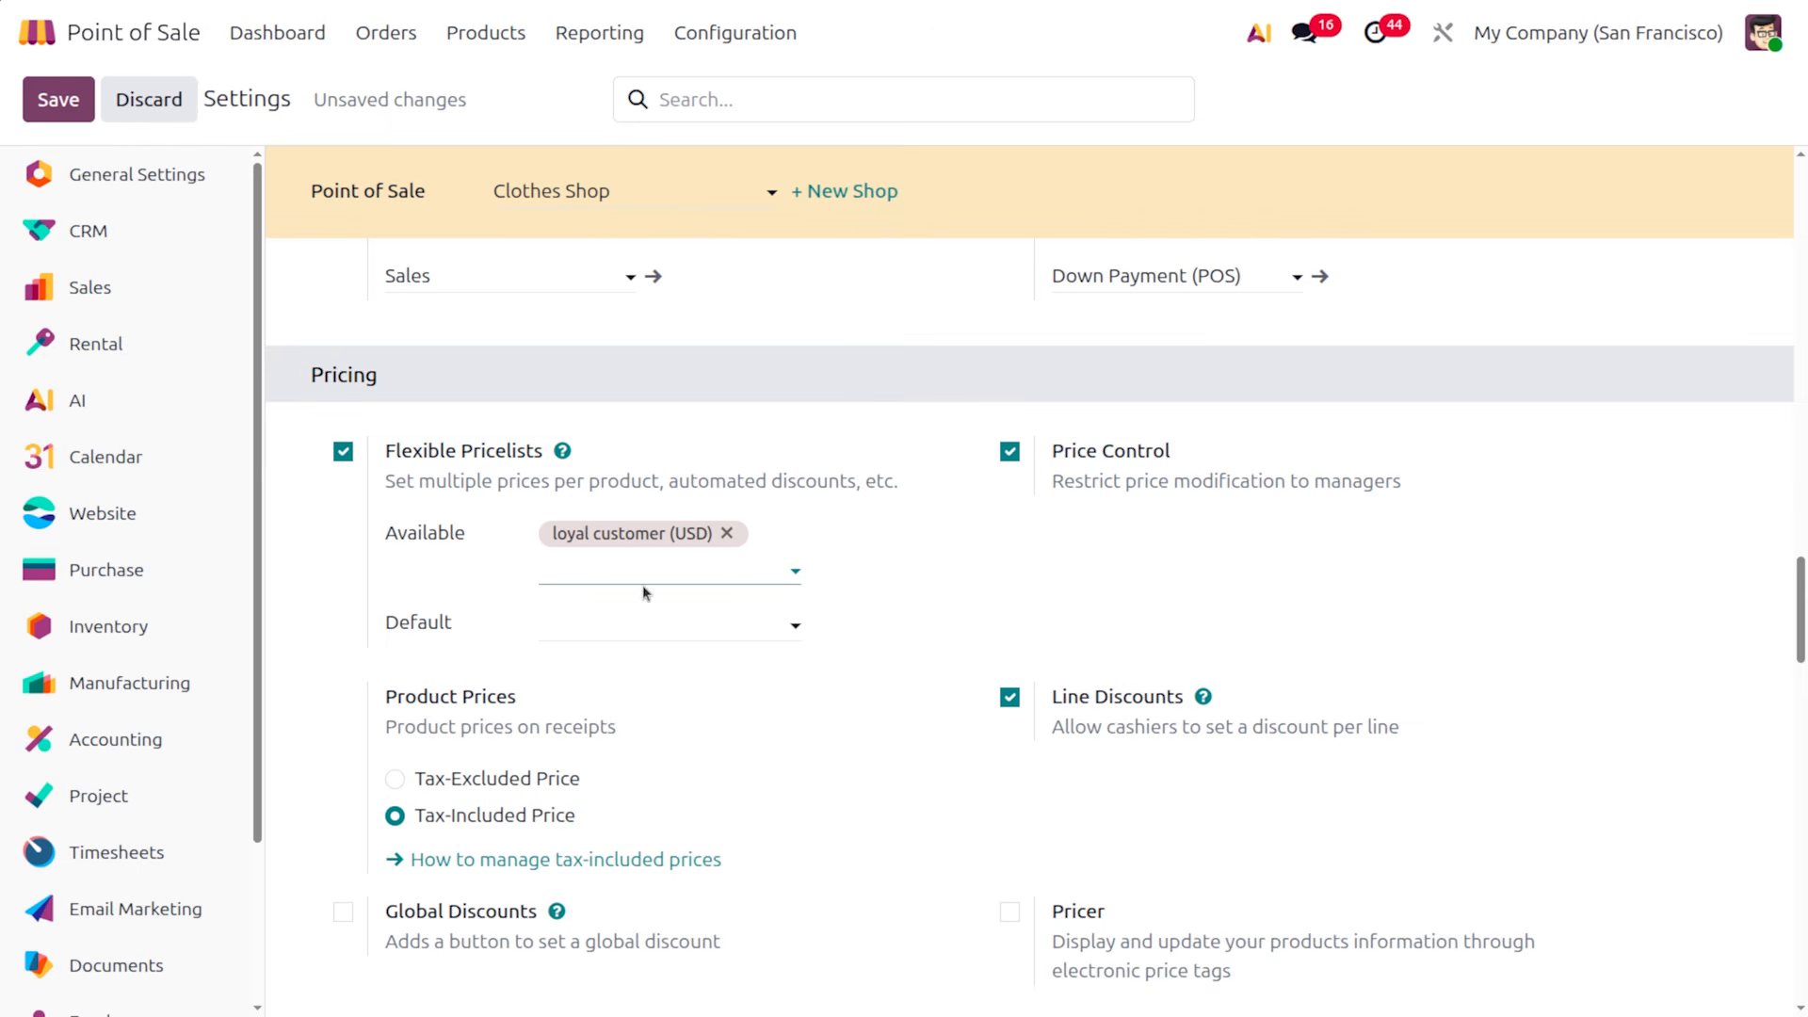
# Choose 'loyal customer (USD)' as the Clothes Shop's default pricelist in Pricing settings
pyautogui.click(632, 614)
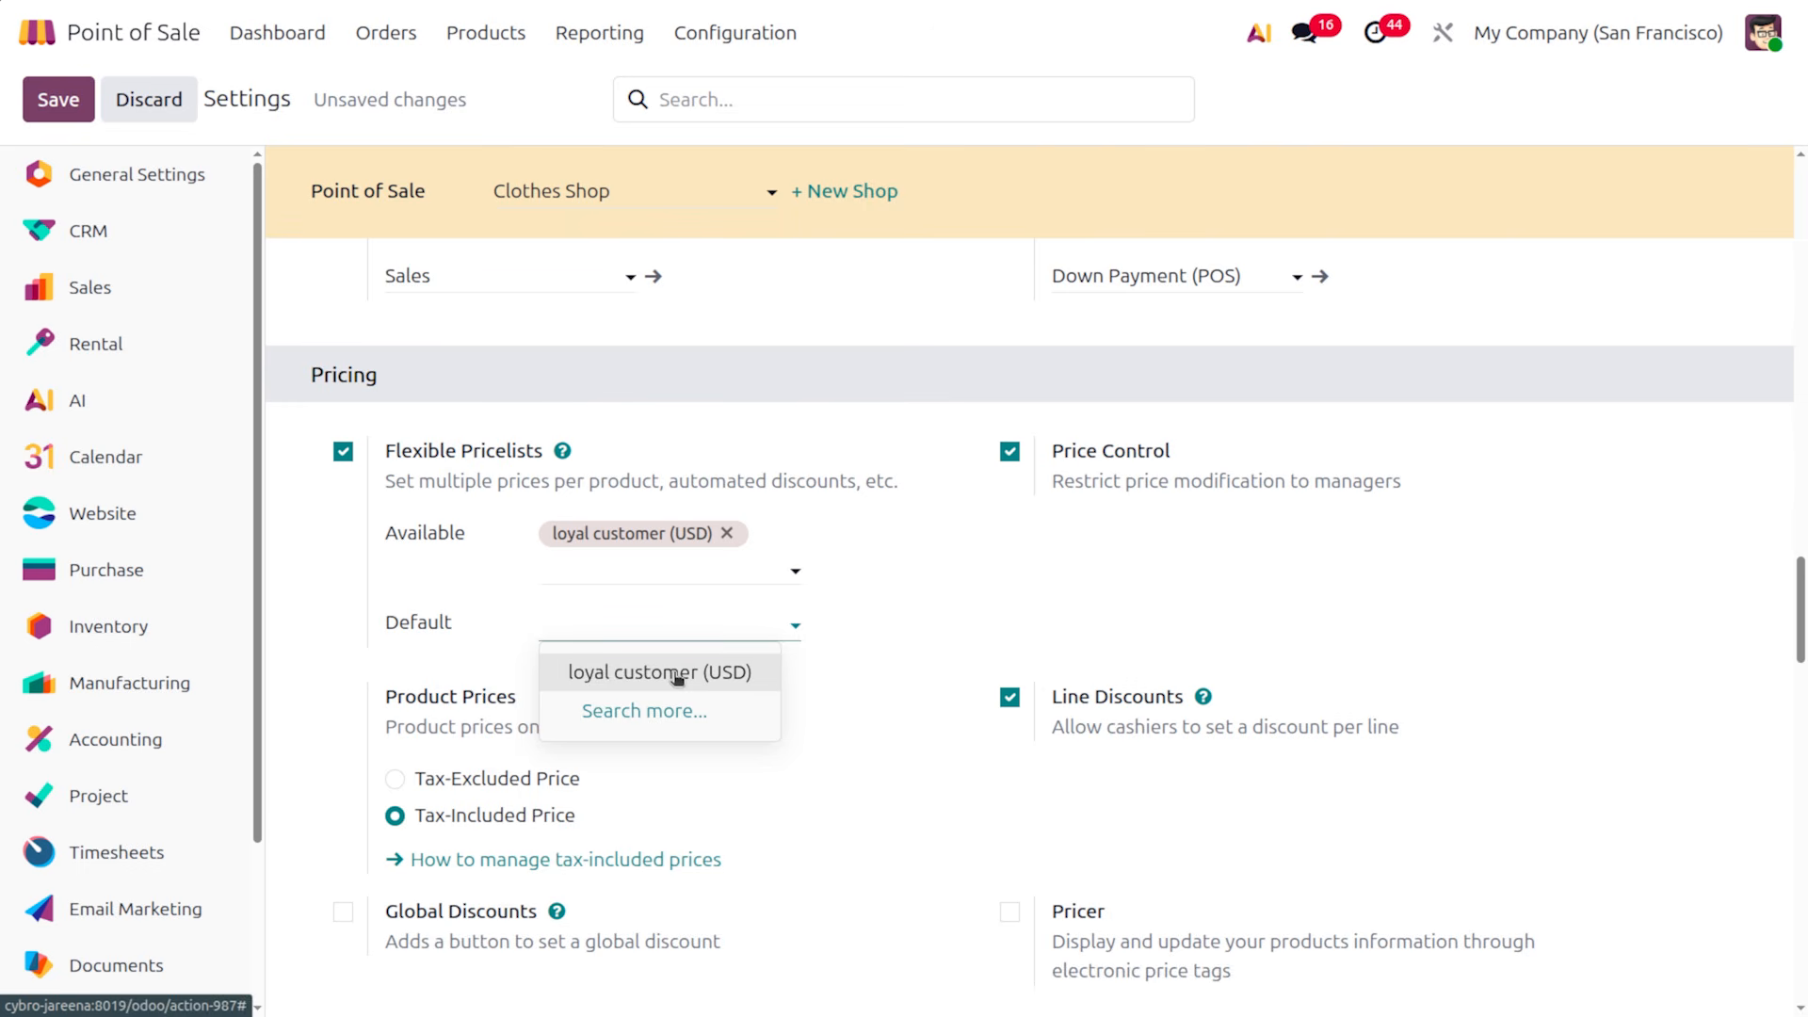
pyautogui.click(677, 672)
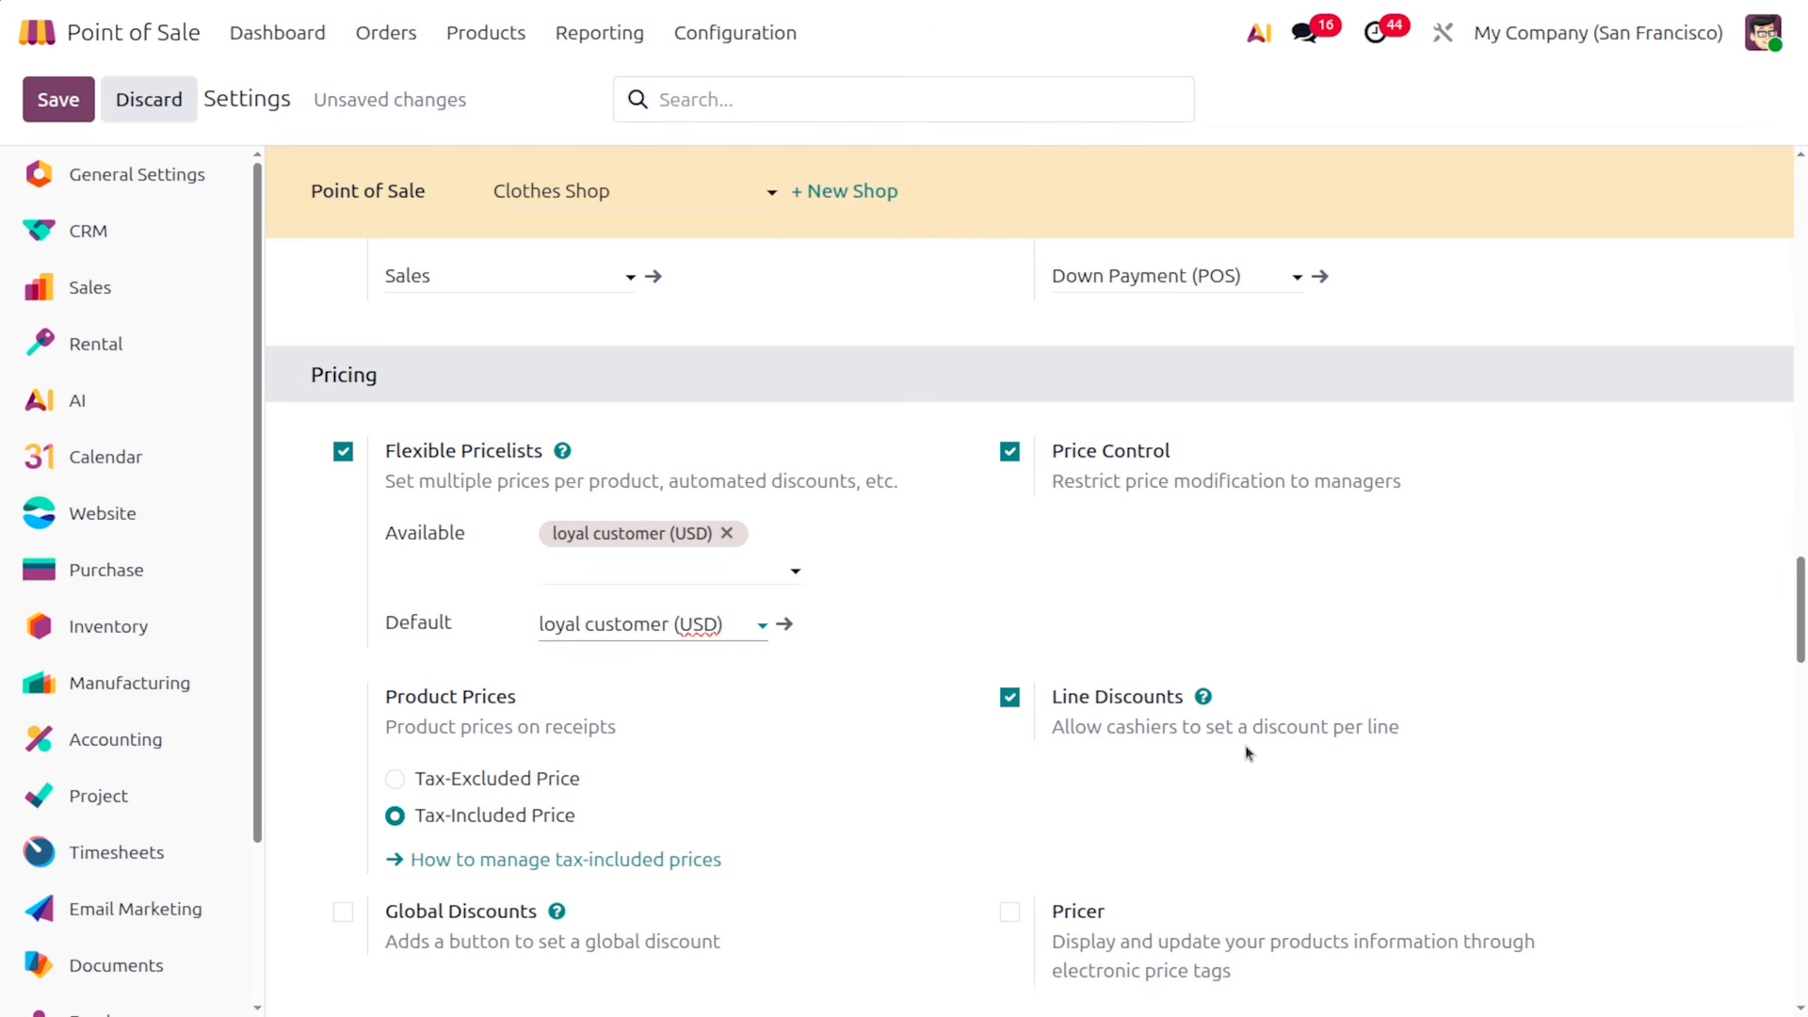
pyautogui.scroll(-2, 580, 878)
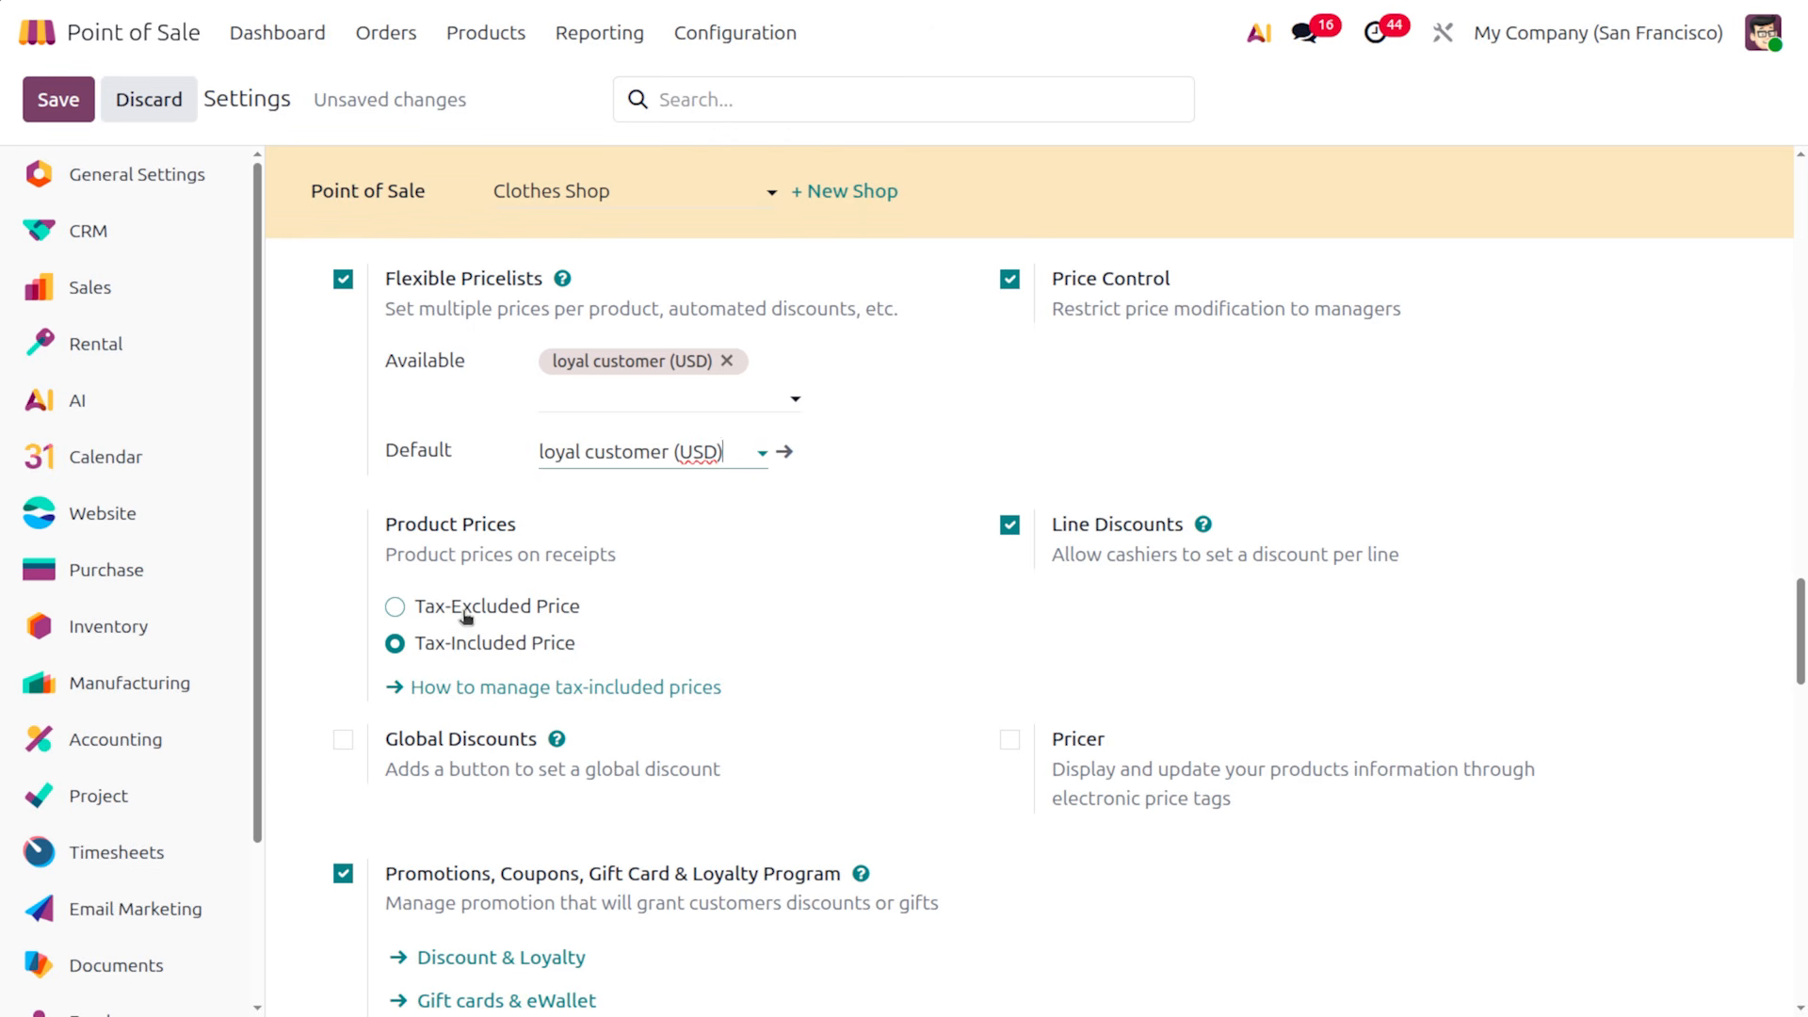
# Enable Global Discounts using the [DISC] Discount product at 10.00%
pyautogui.click(343, 742)
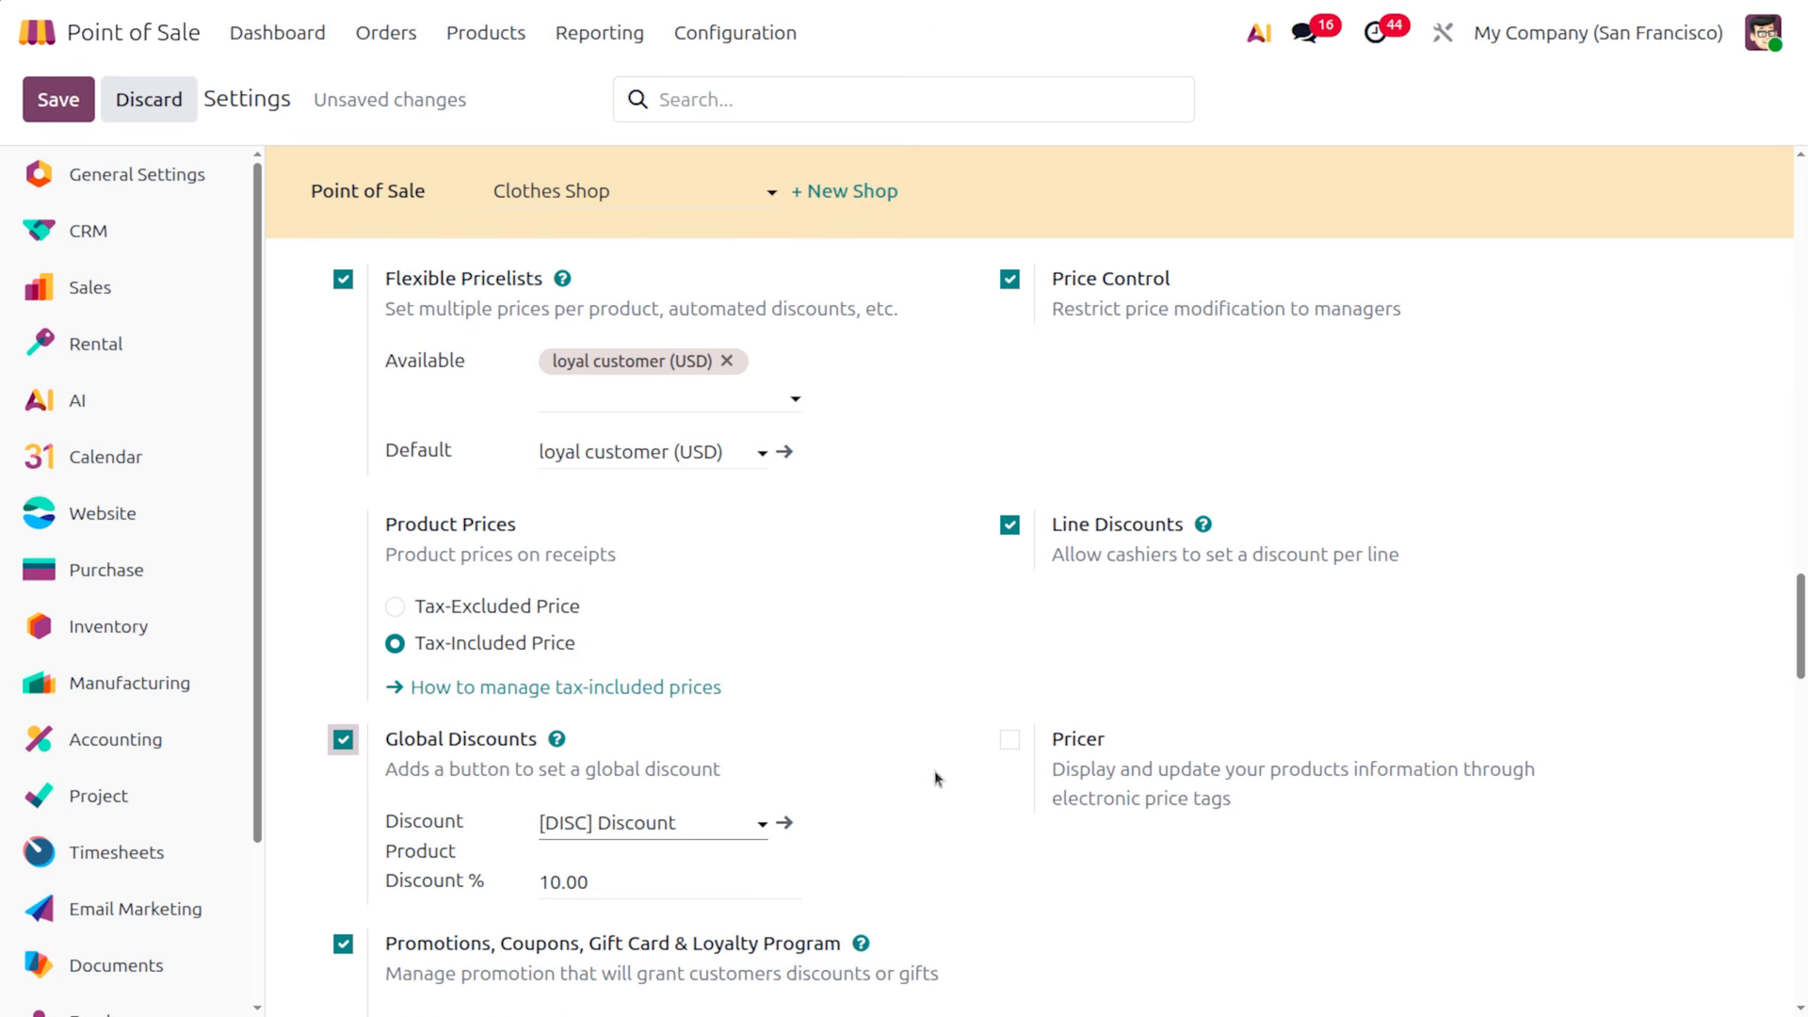
pyautogui.scroll(-3, 937, 778)
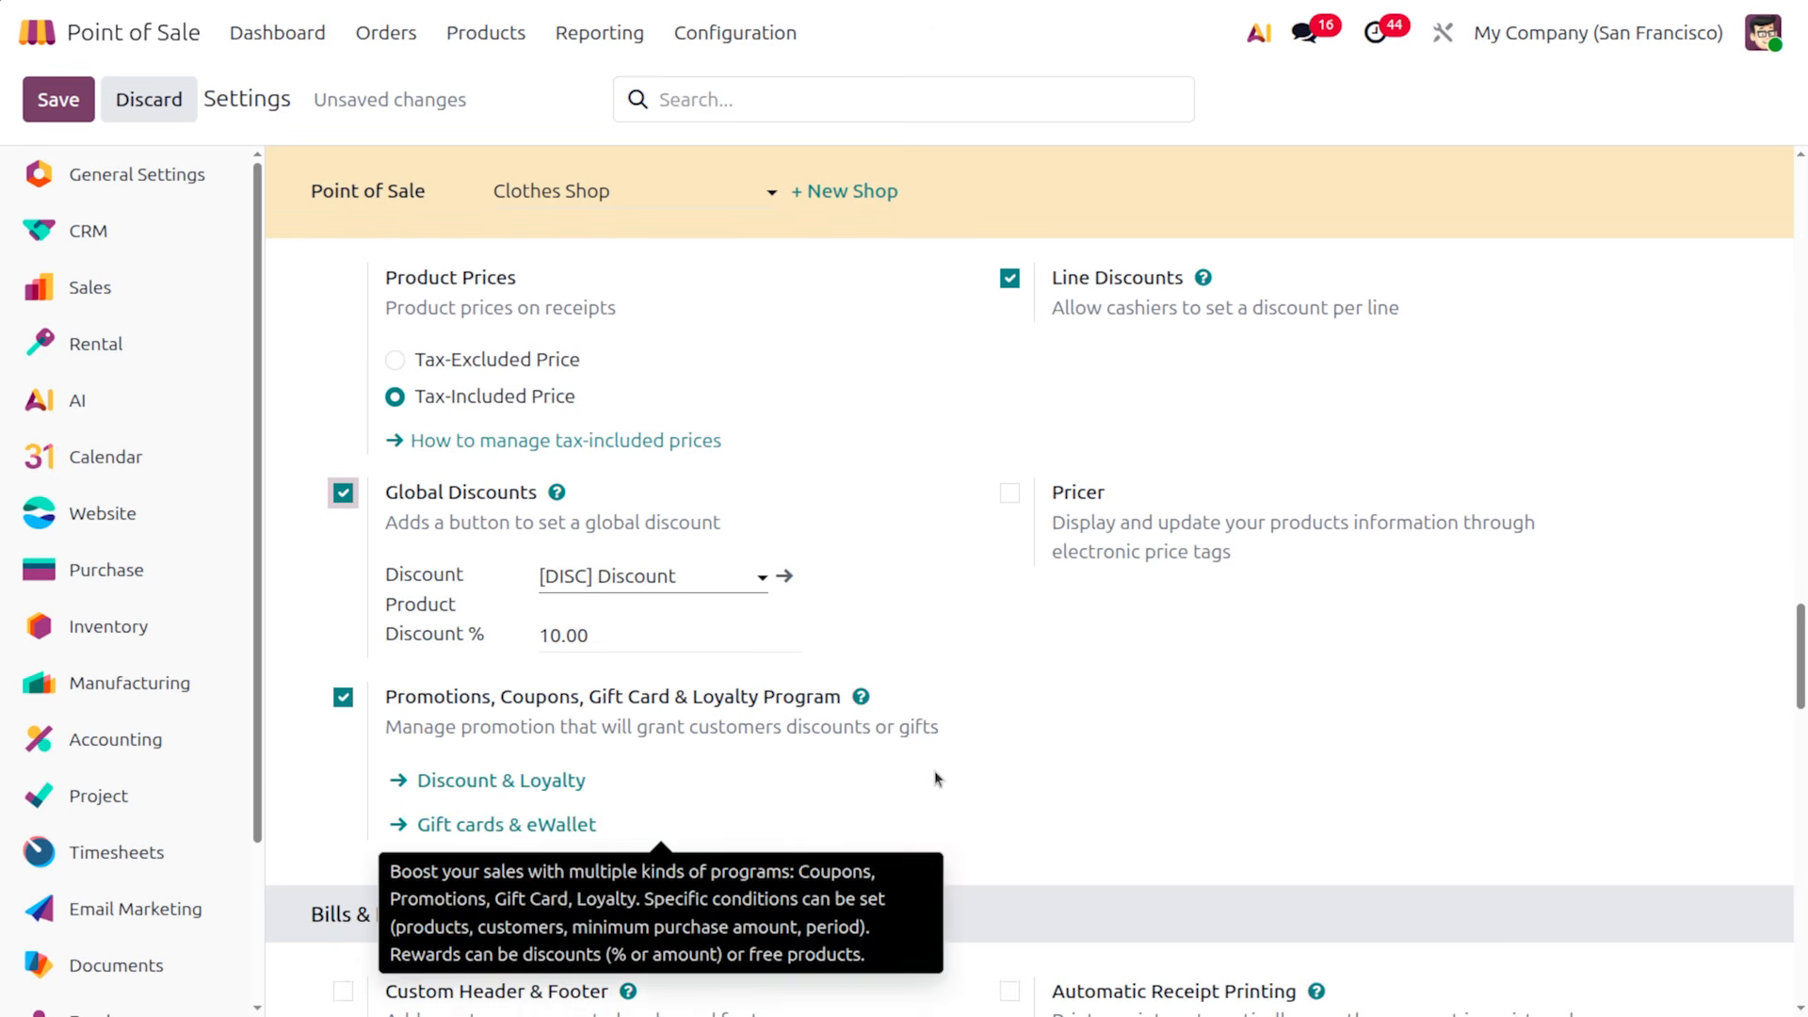
pyautogui.scroll(1, 934, 778)
pyautogui.scroll(2, 934, 778)
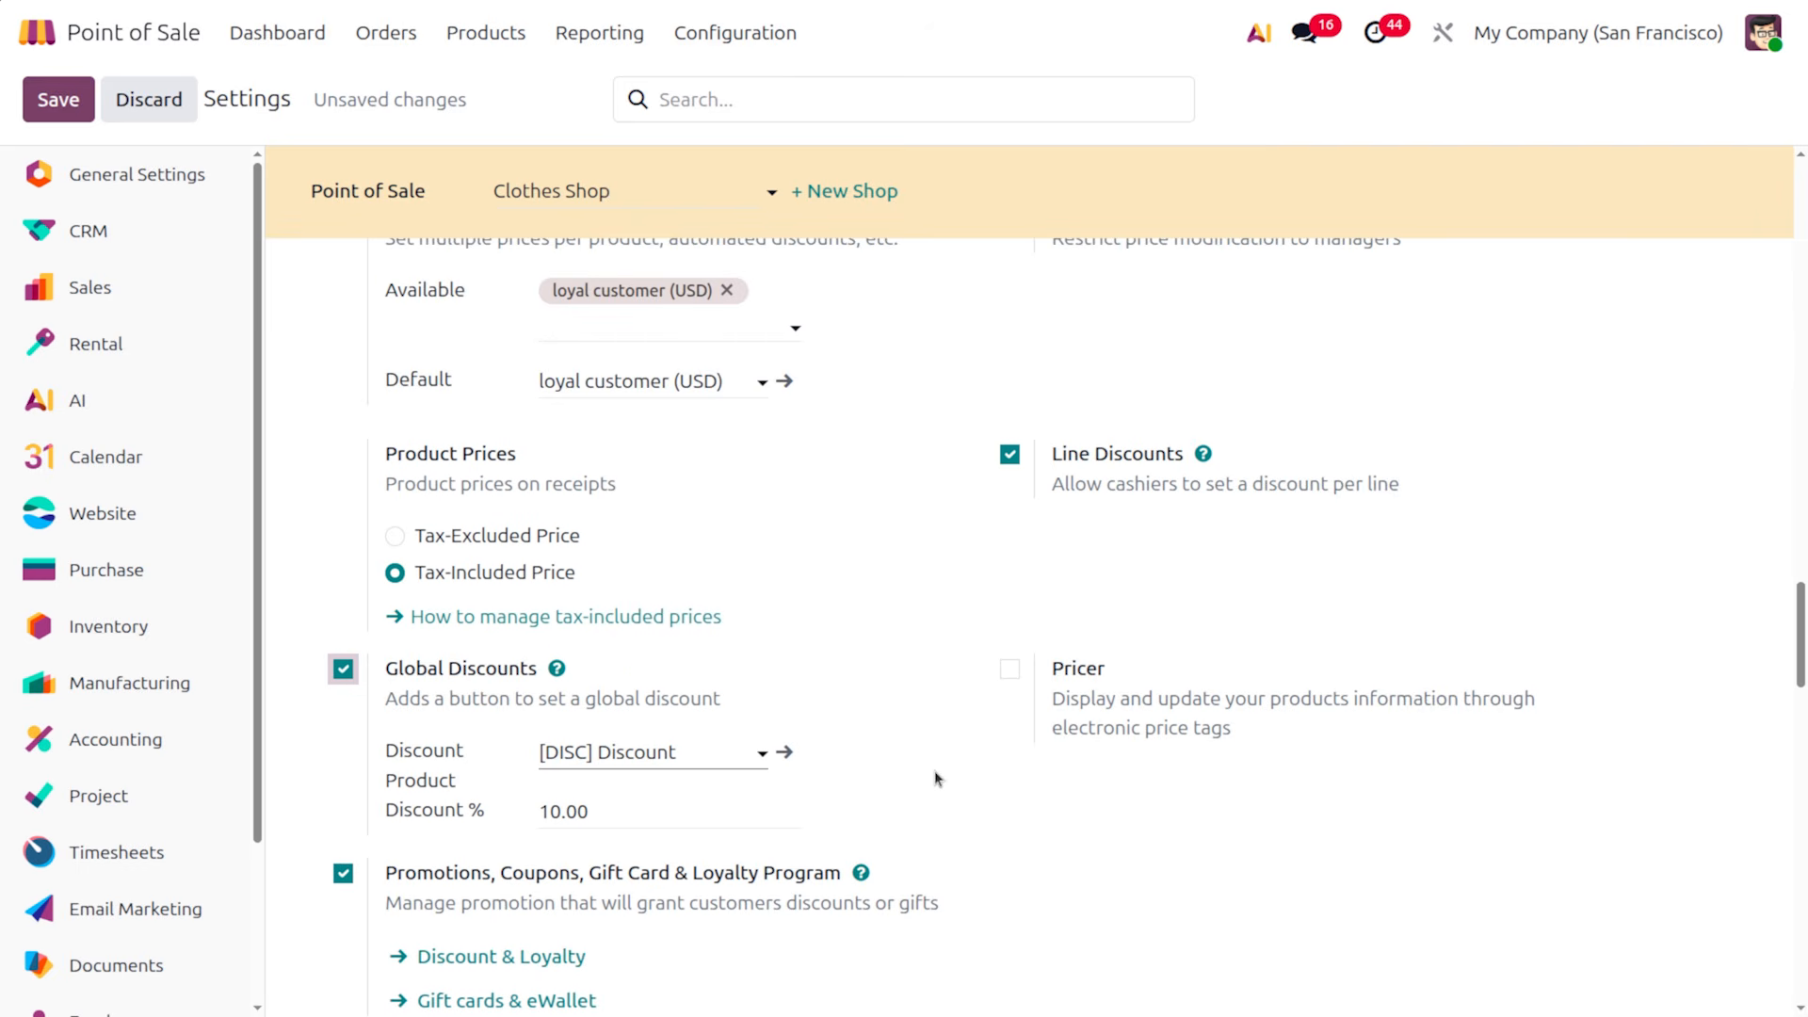
pyautogui.scroll(-3, 935, 778)
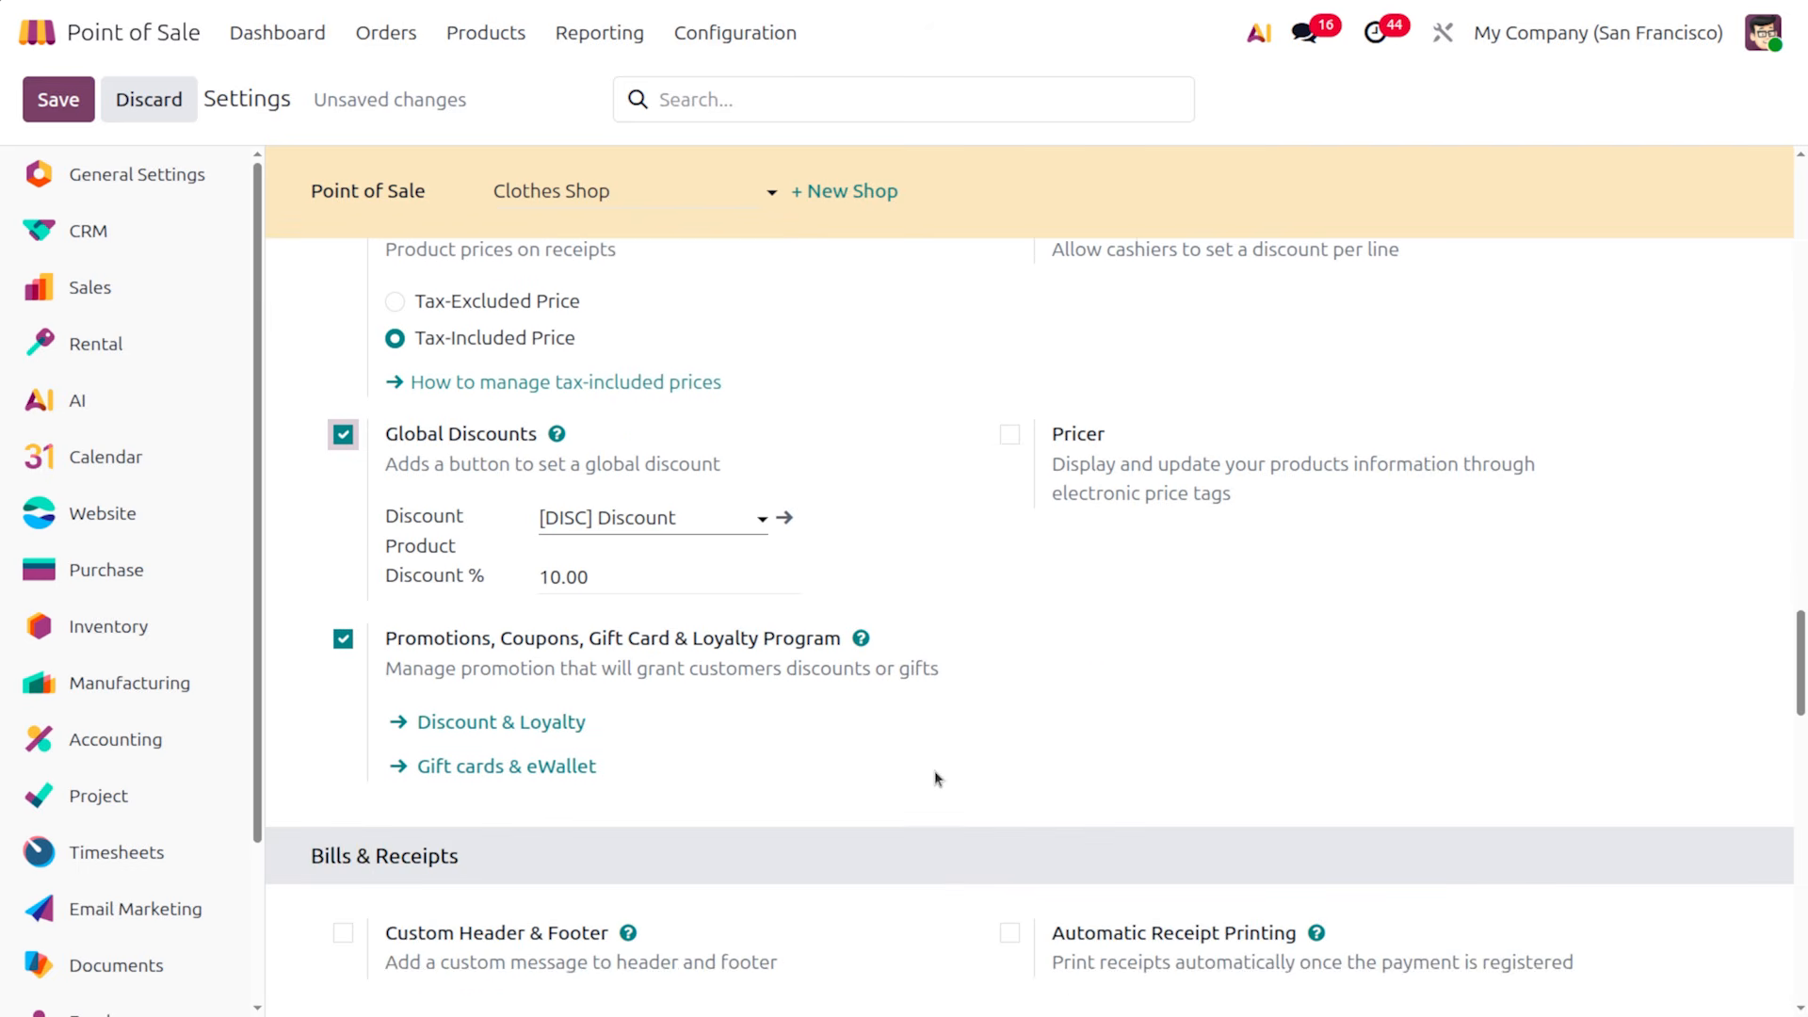
# Save the updated Clothes Shop Point of Sale settings
pyautogui.moveTo(604, 671)
pyautogui.moveTo(615, 713)
pyautogui.moveTo(497, 770)
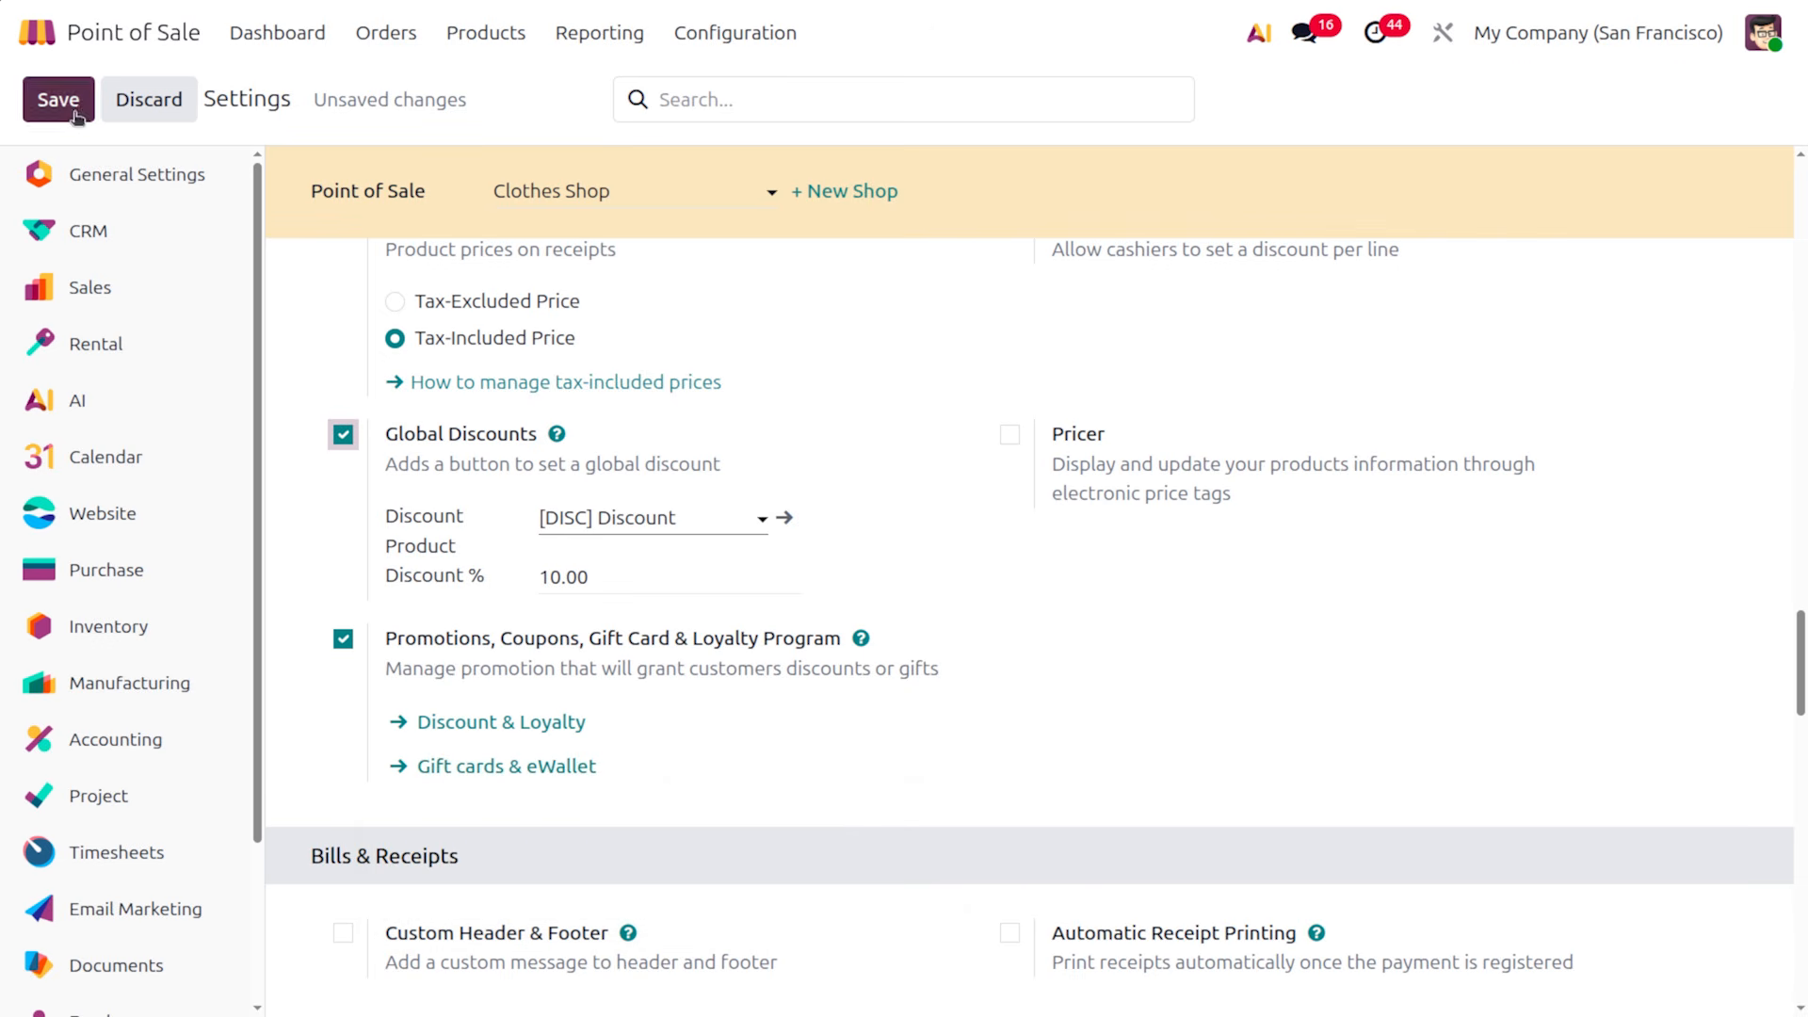
pyautogui.hotkey('alt', 's')
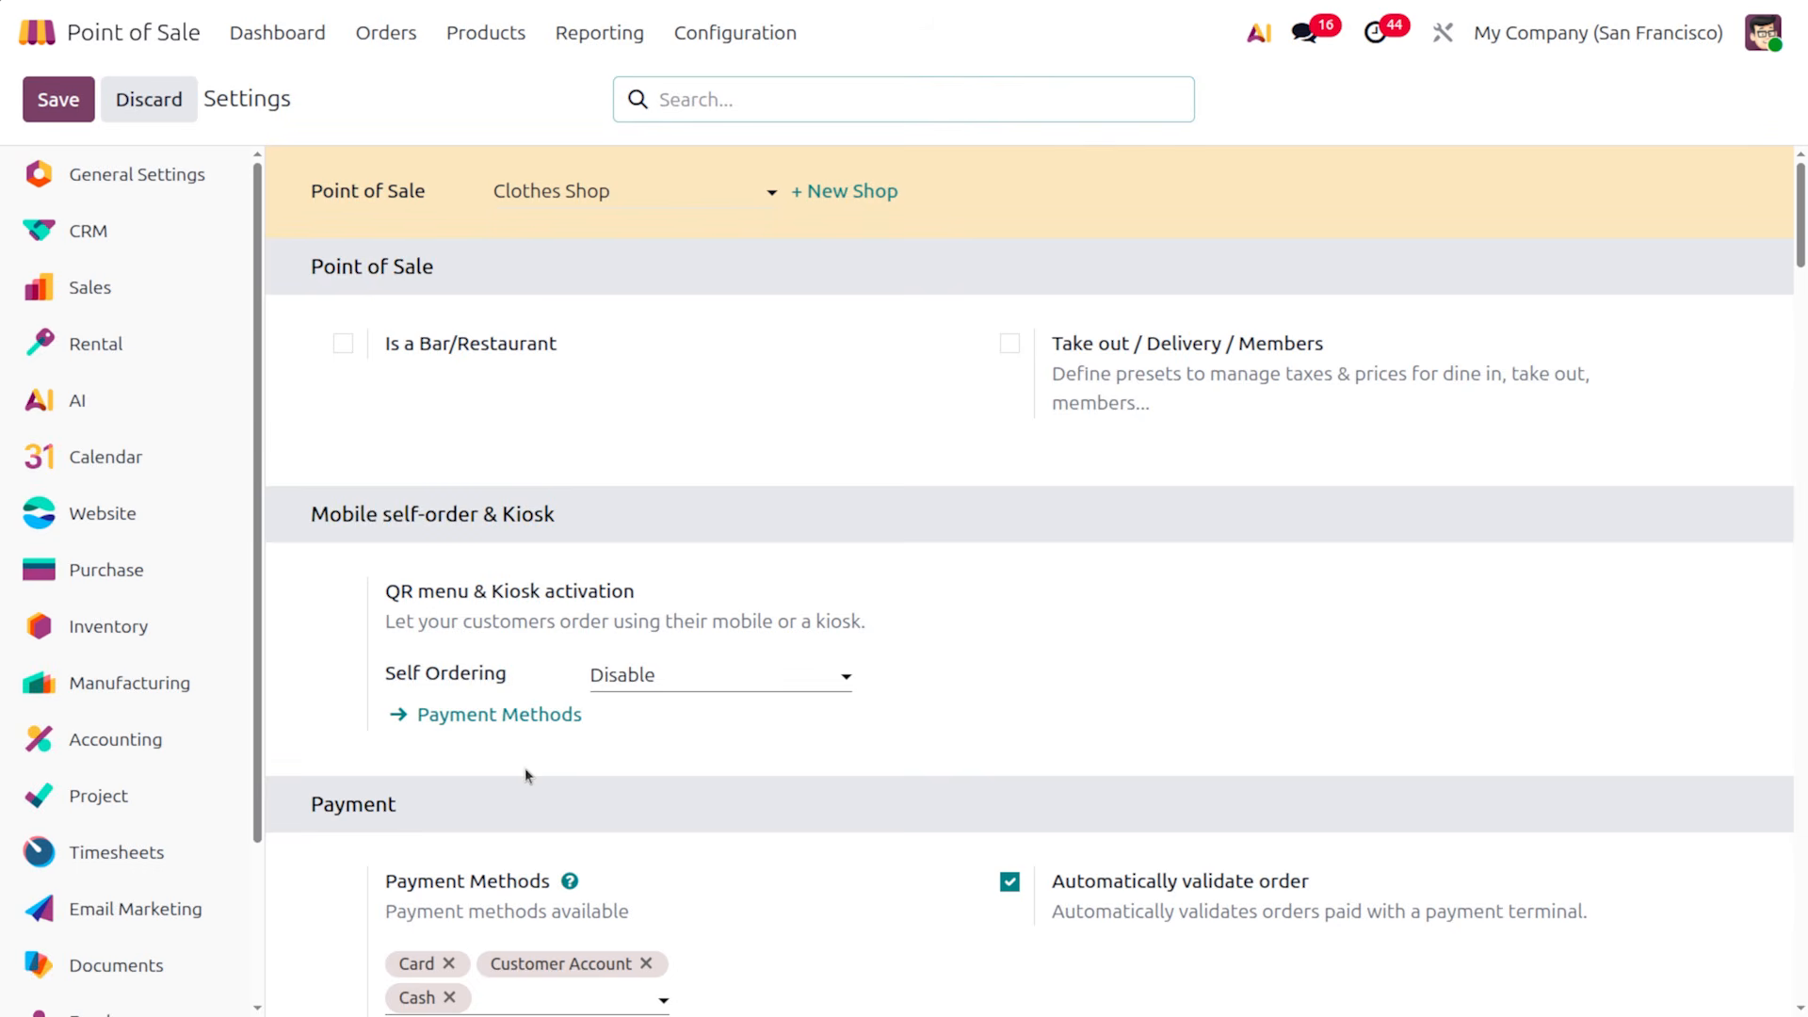
pyautogui.scroll(-20, 524, 766)
pyautogui.scroll(-8, 523, 766)
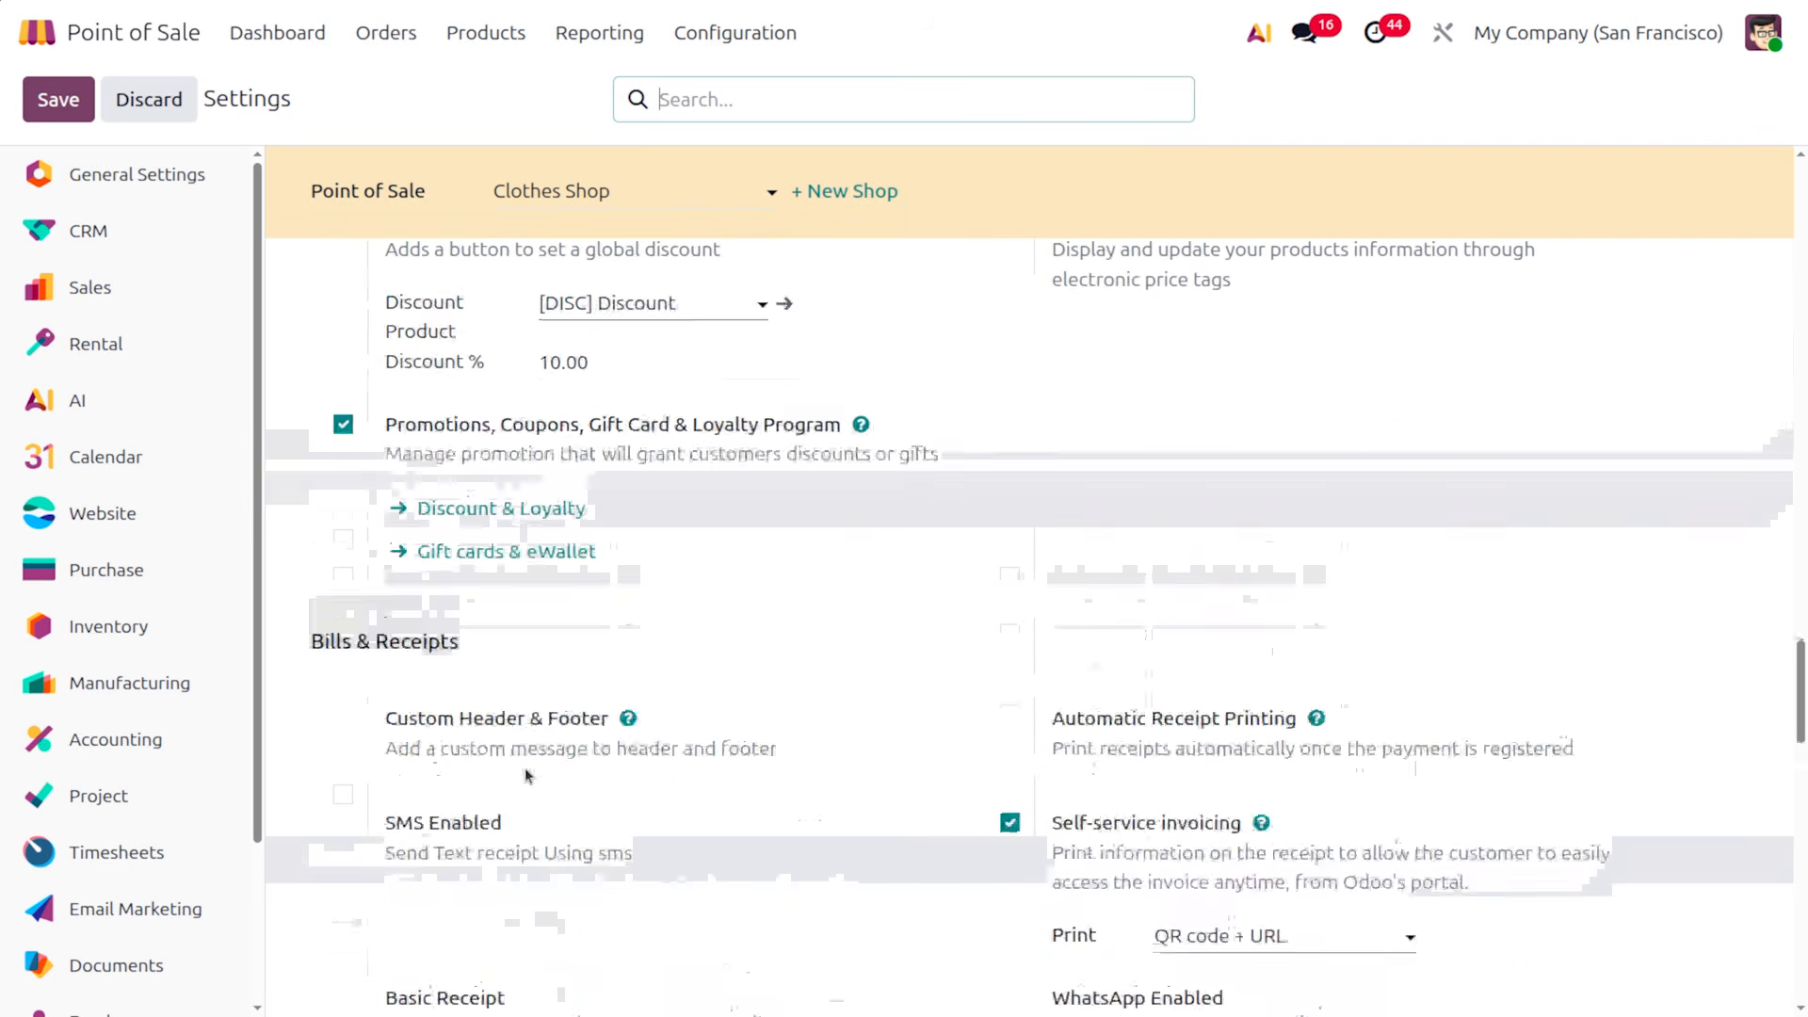
pyautogui.scroll(3, 524, 766)
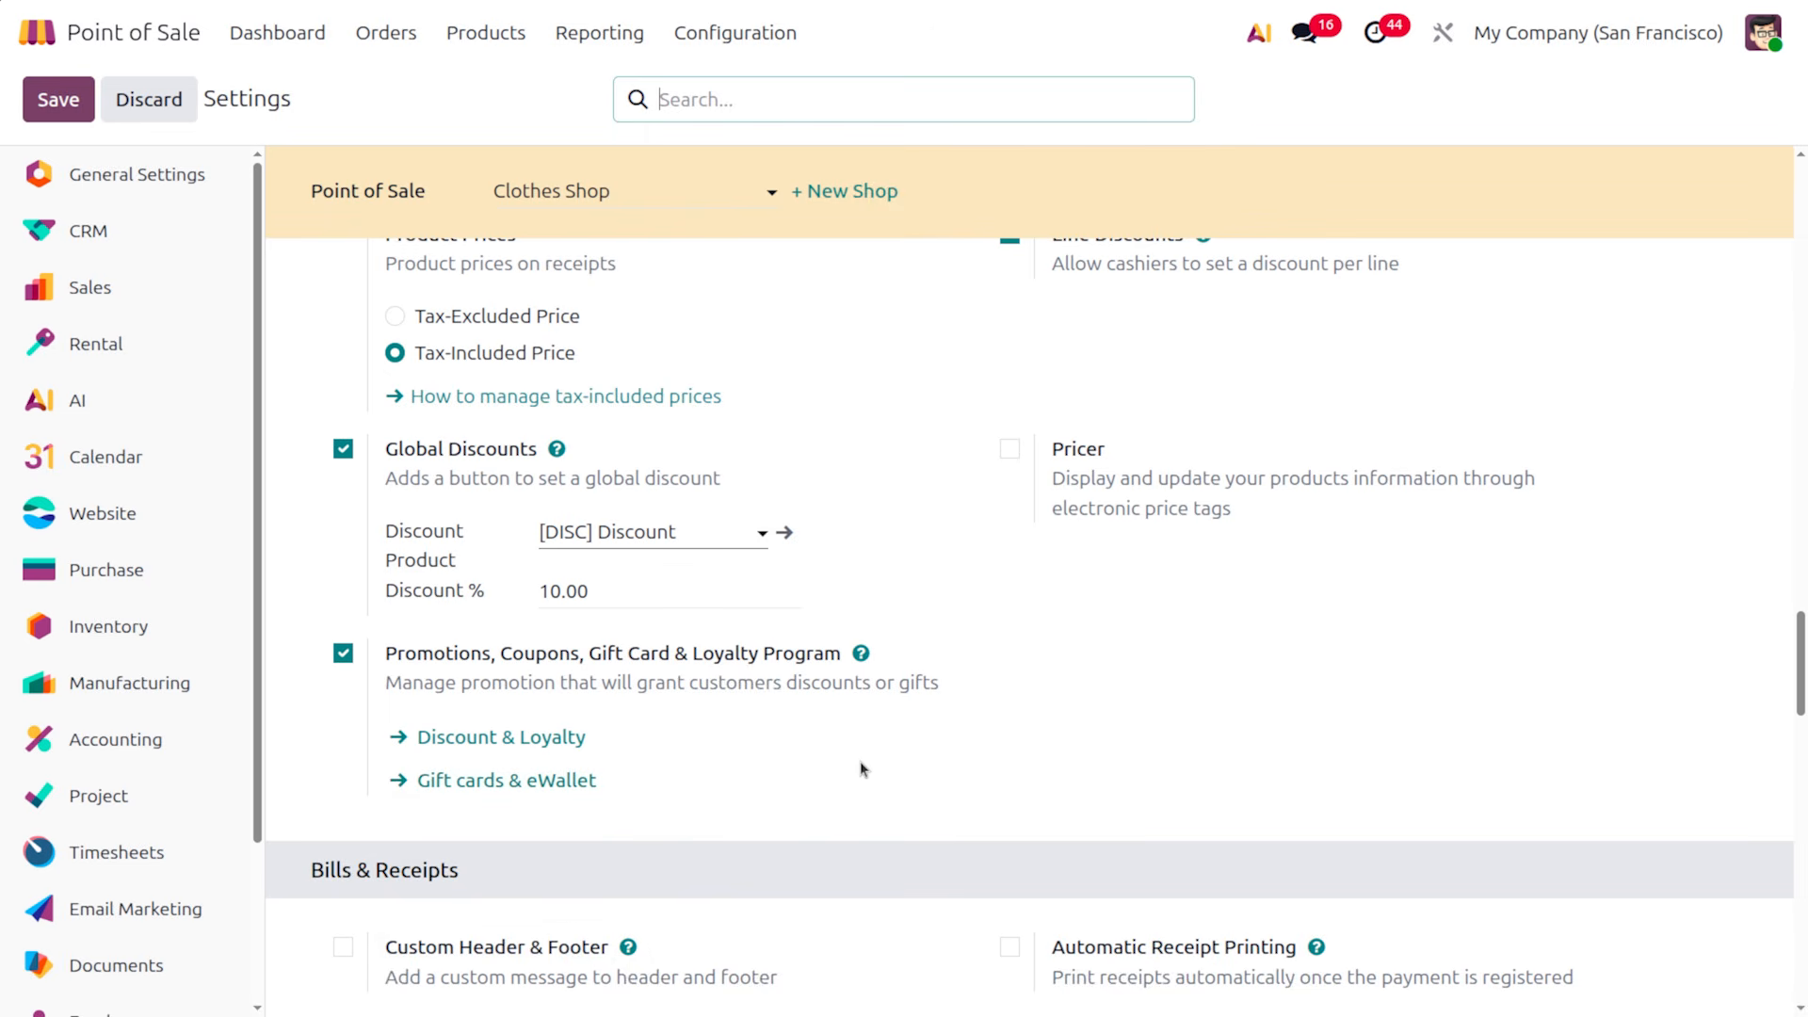
pyautogui.scroll(2, 917, 767)
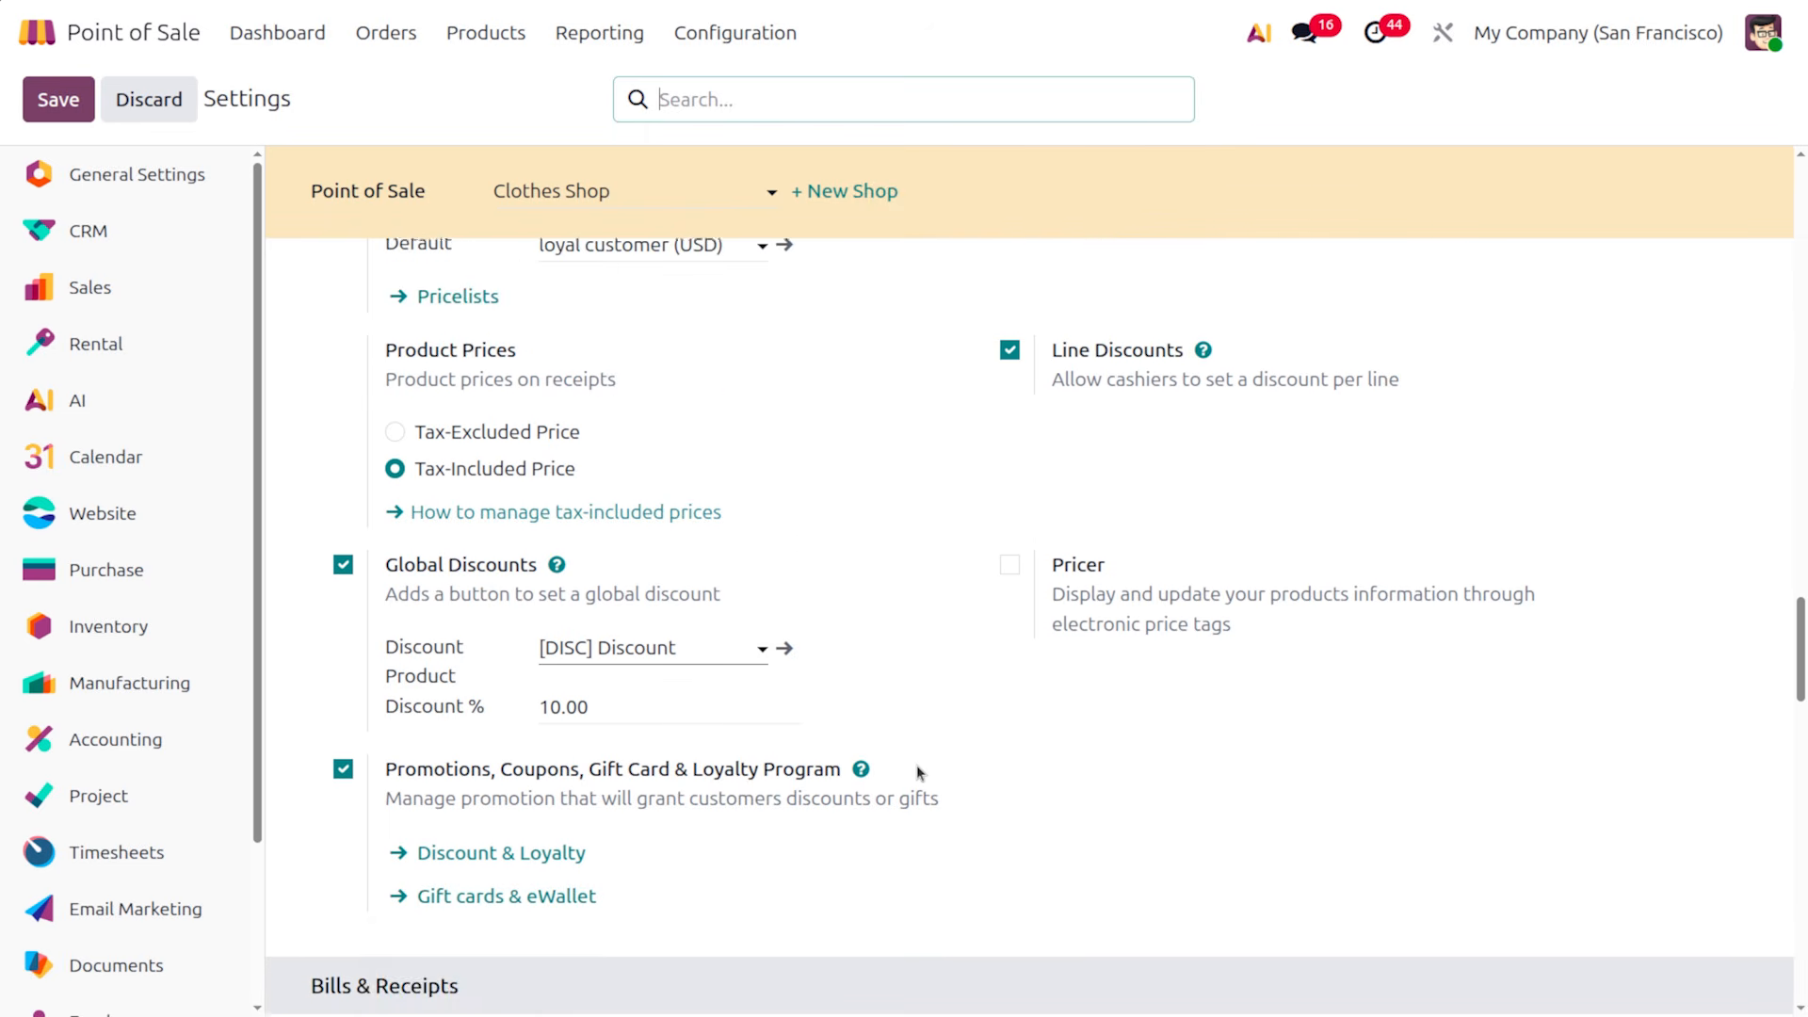
# Open the Clothes Shop register from the dashboard and add a size S Black embroidered t-shirt
pyautogui.click(278, 33)
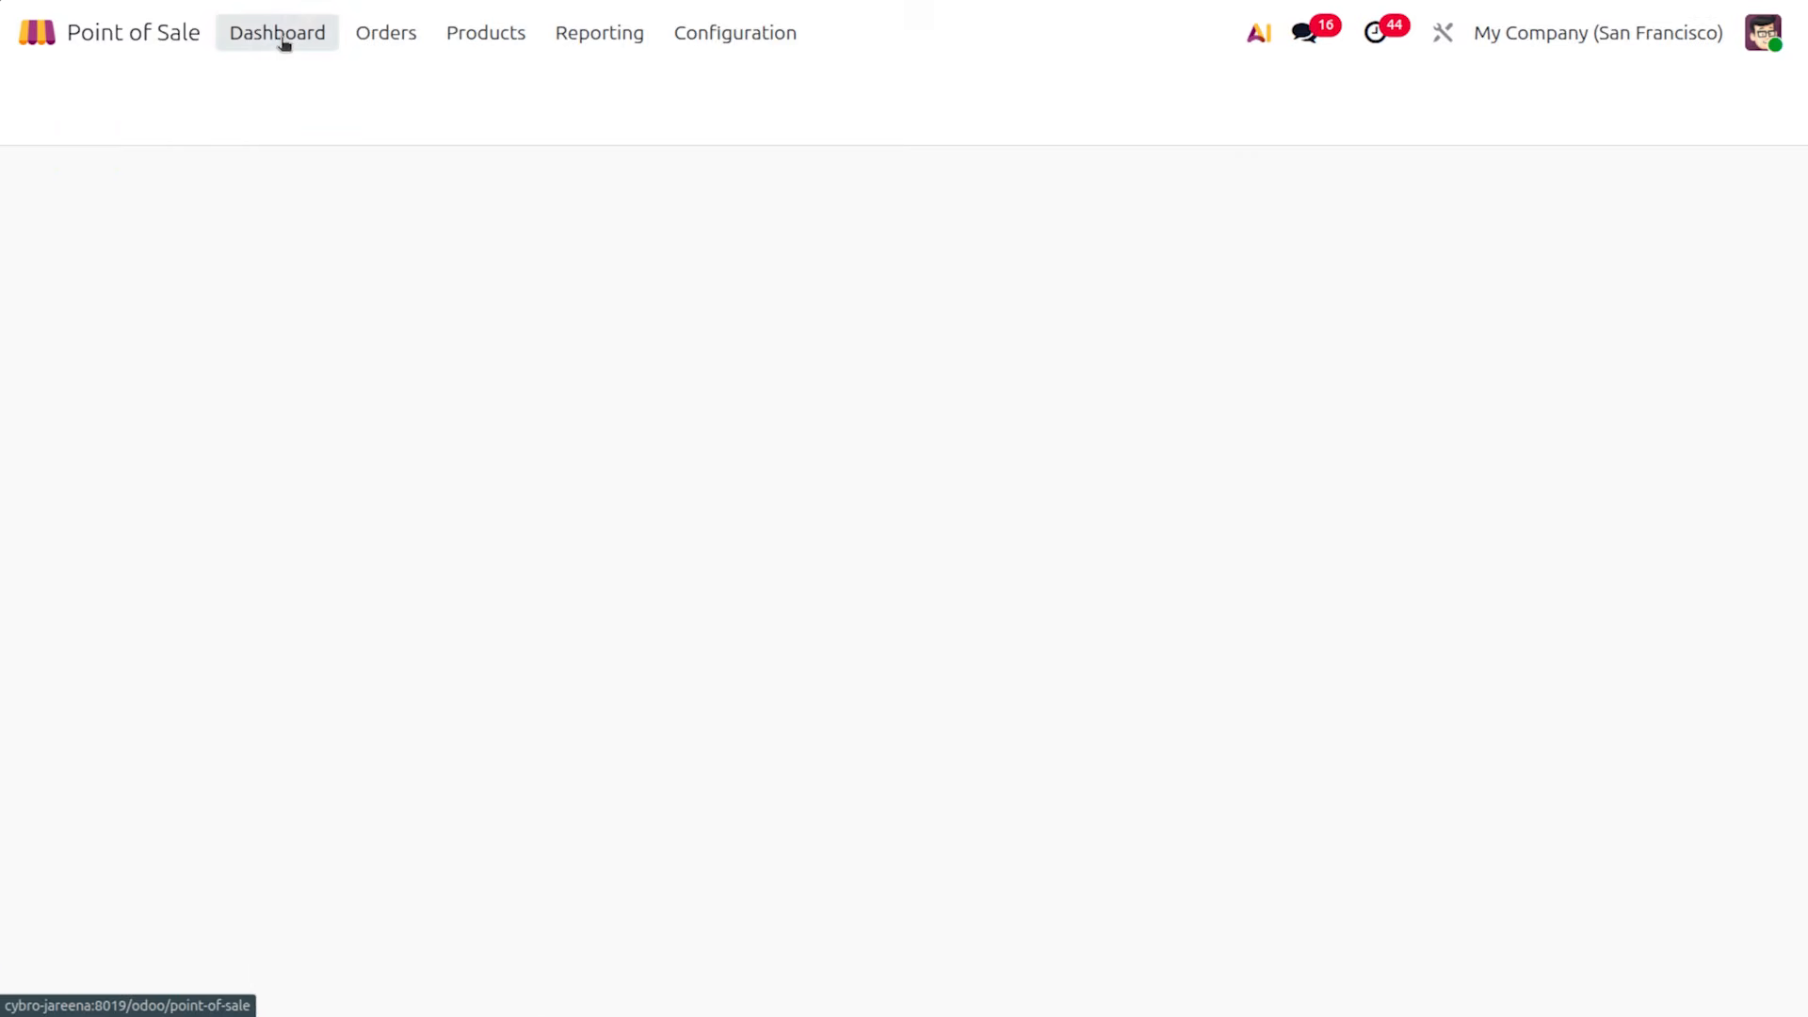
pyautogui.click(1004, 325)
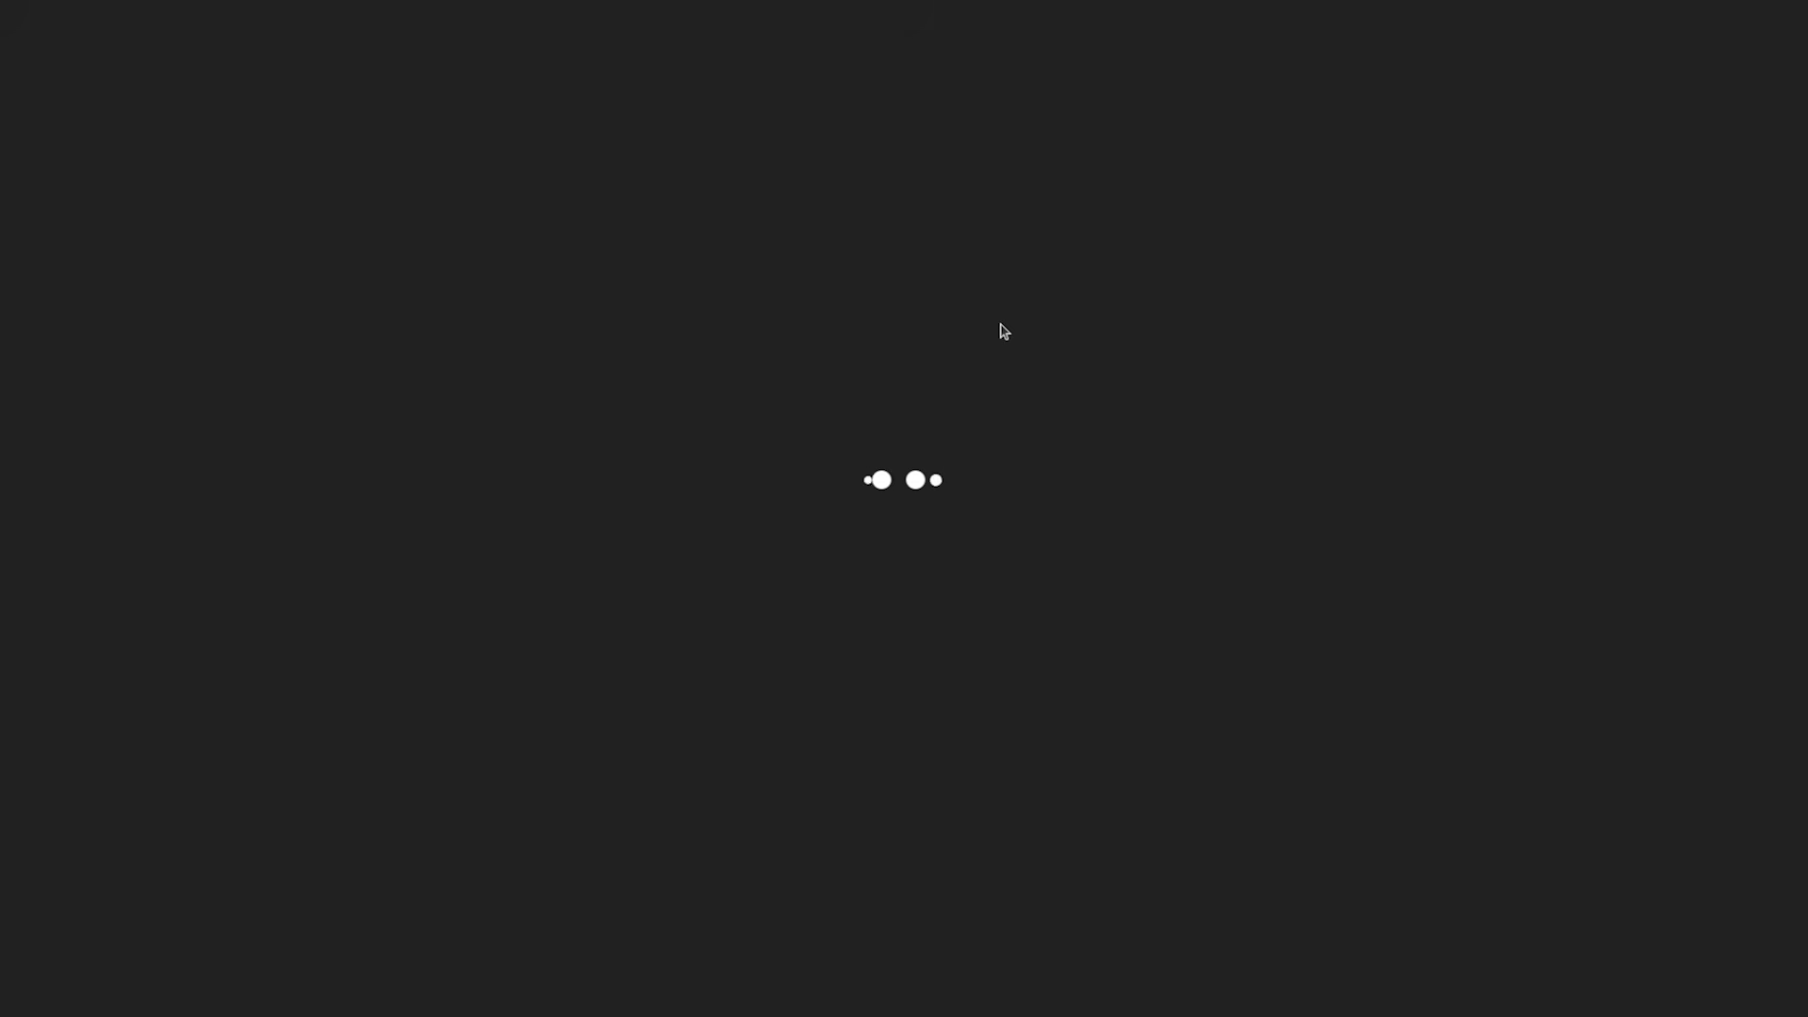
pyautogui.click(775, 299)
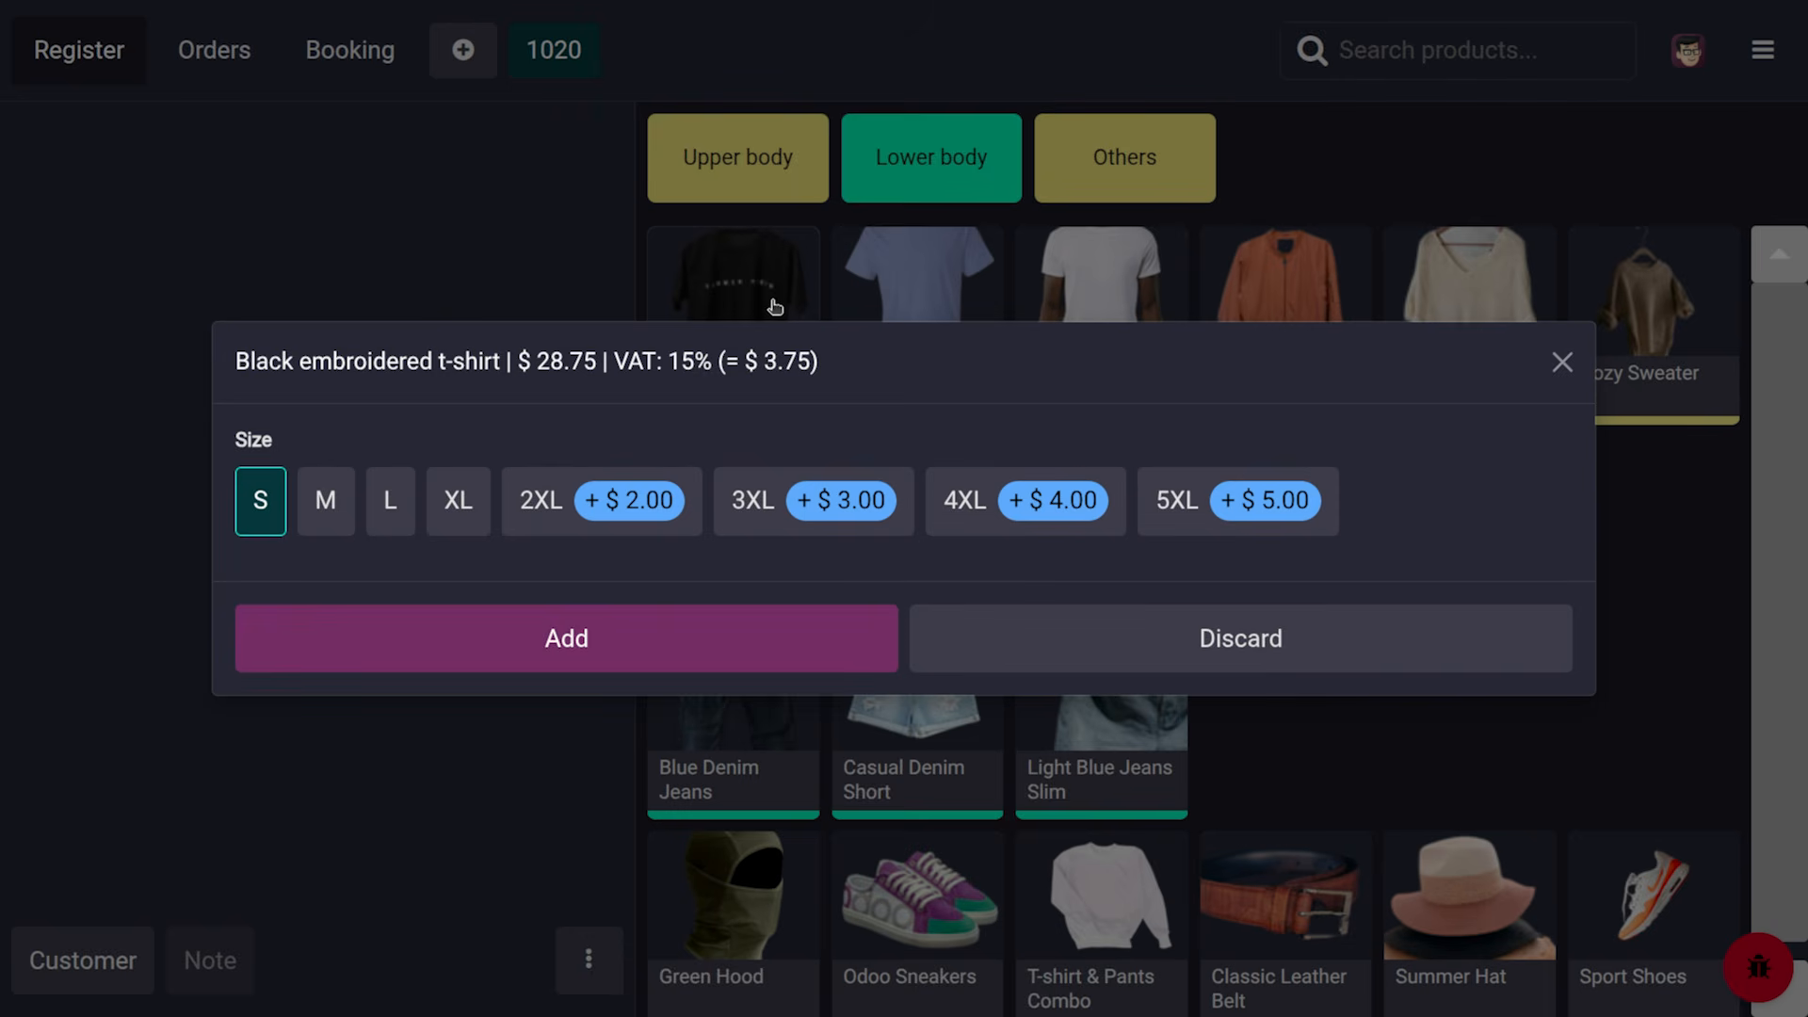
pyautogui.click(650, 629)
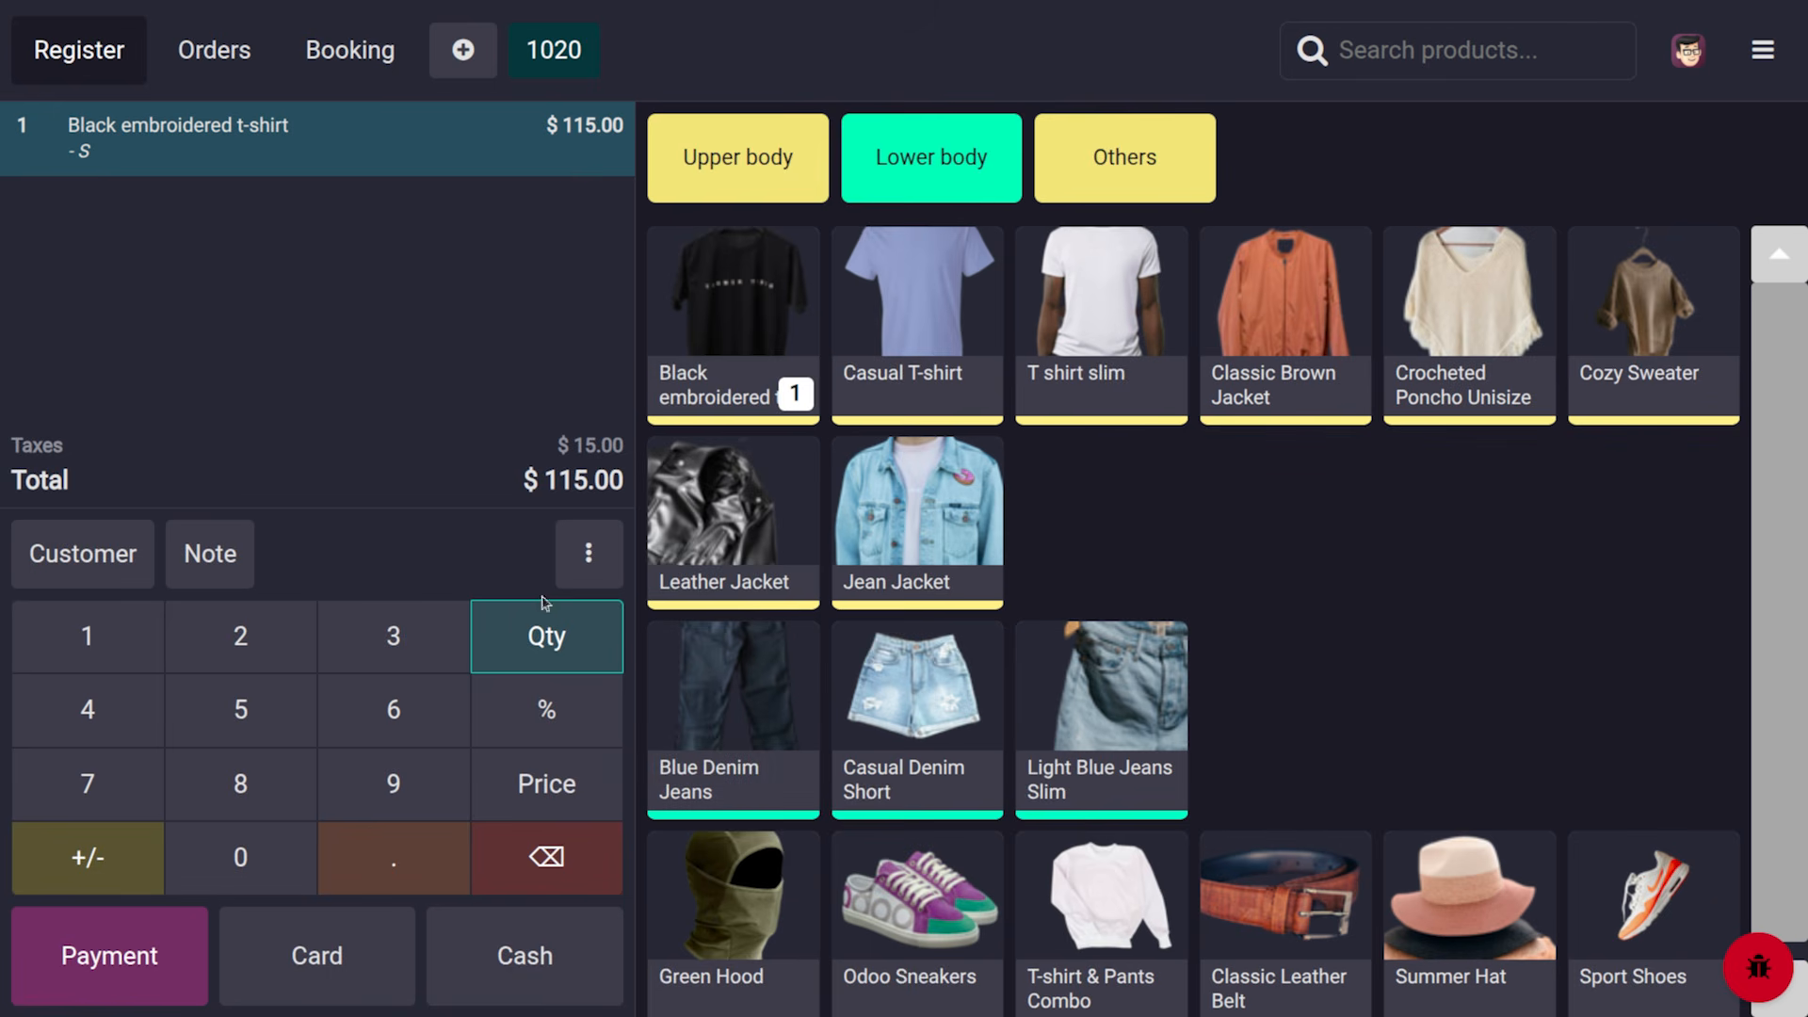
# Check that the order uses the loyal customer pricelist, leaving it unchanged
pyautogui.click(595, 550)
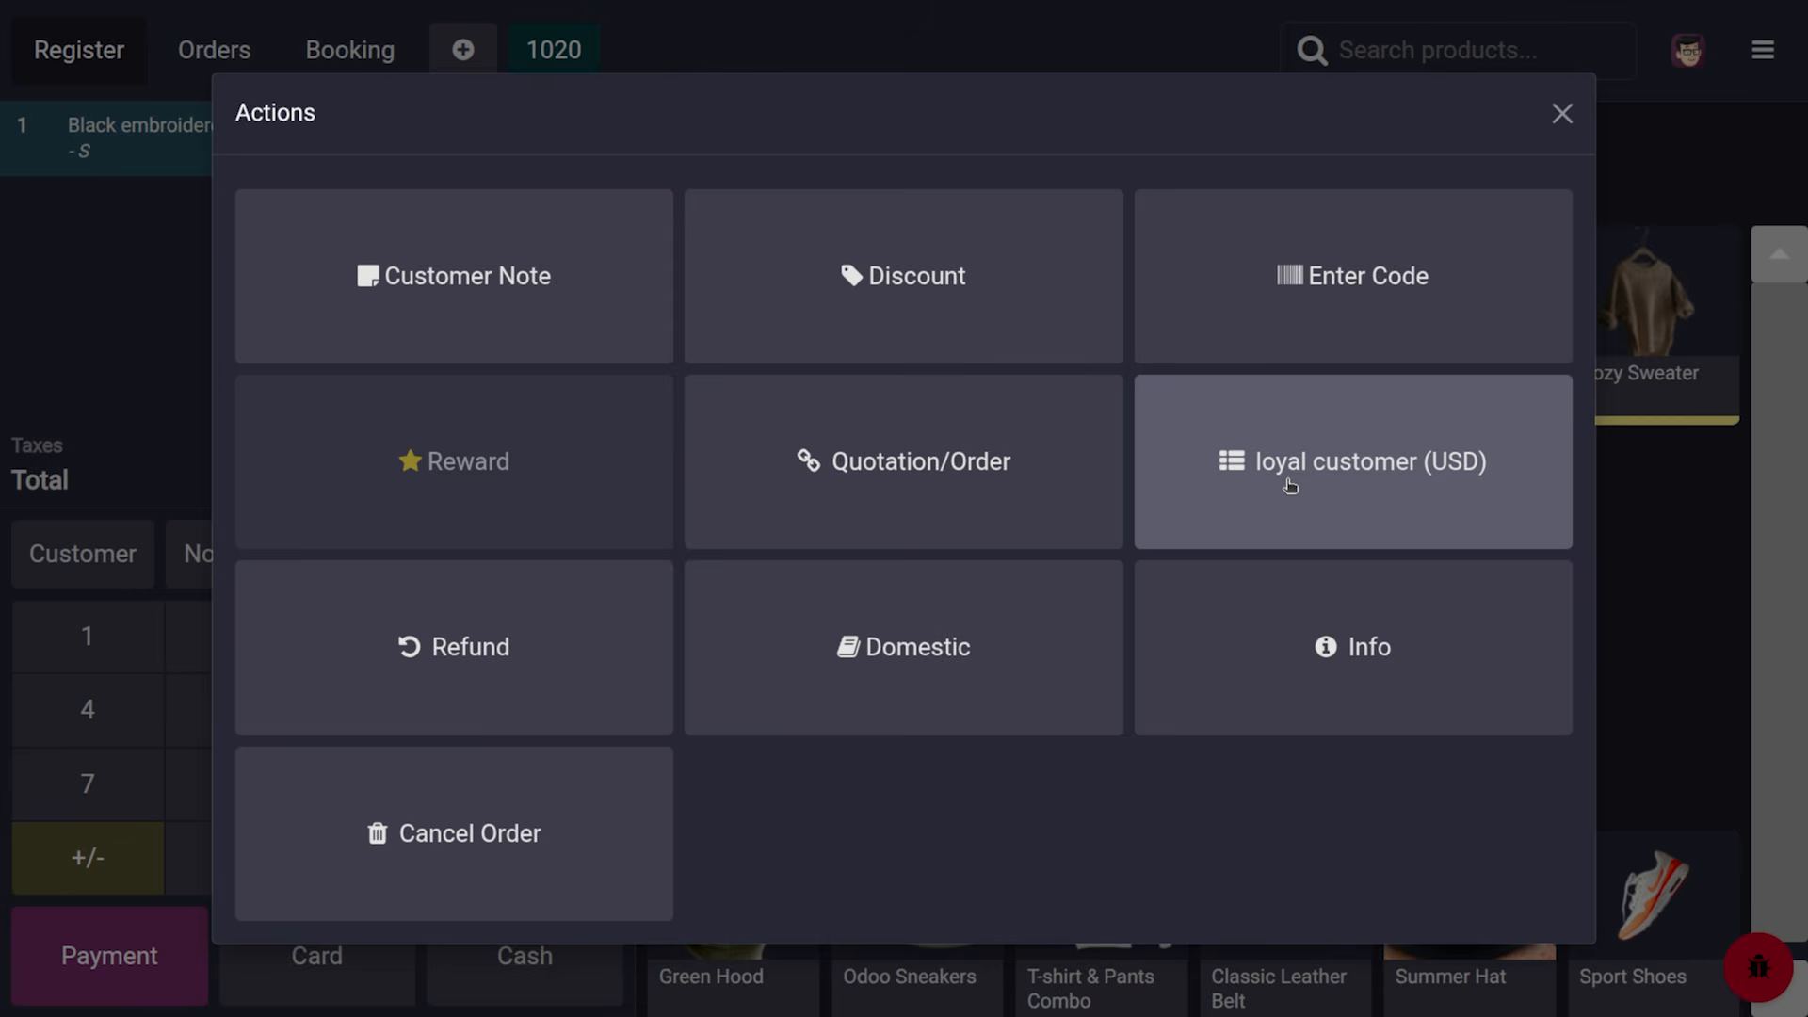
pyautogui.click(1289, 486)
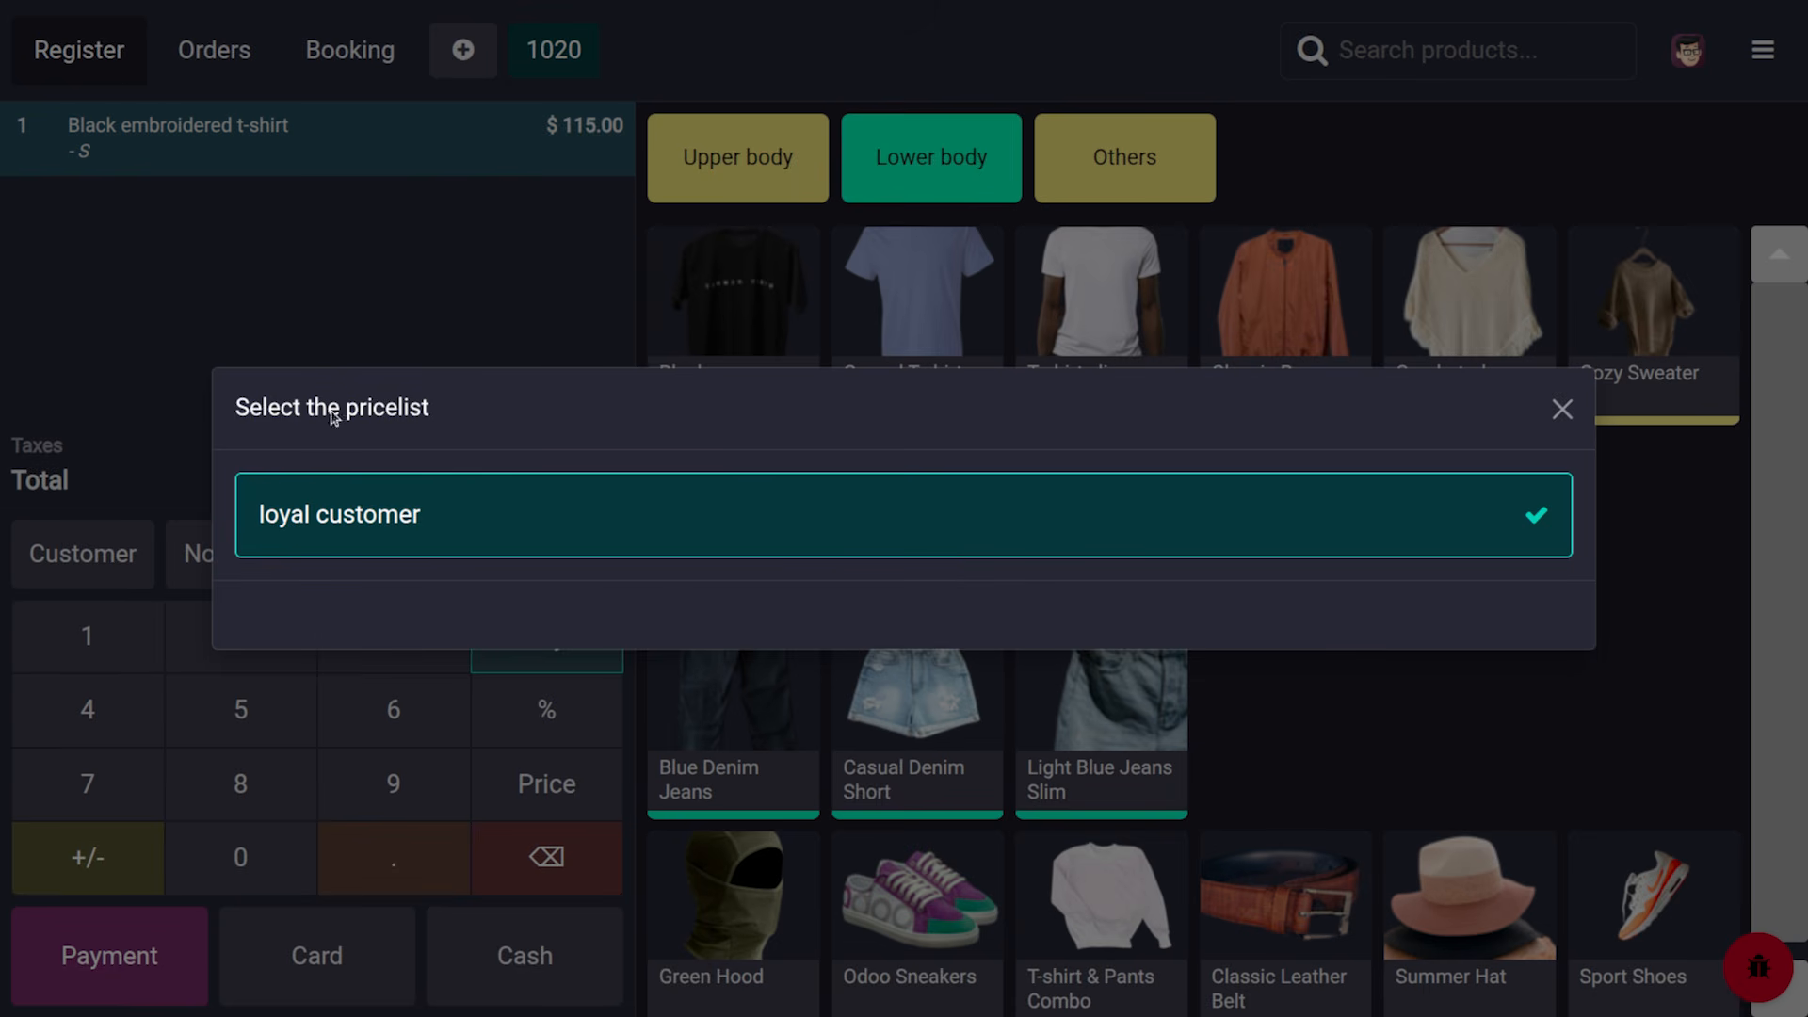
pyautogui.click(1563, 409)
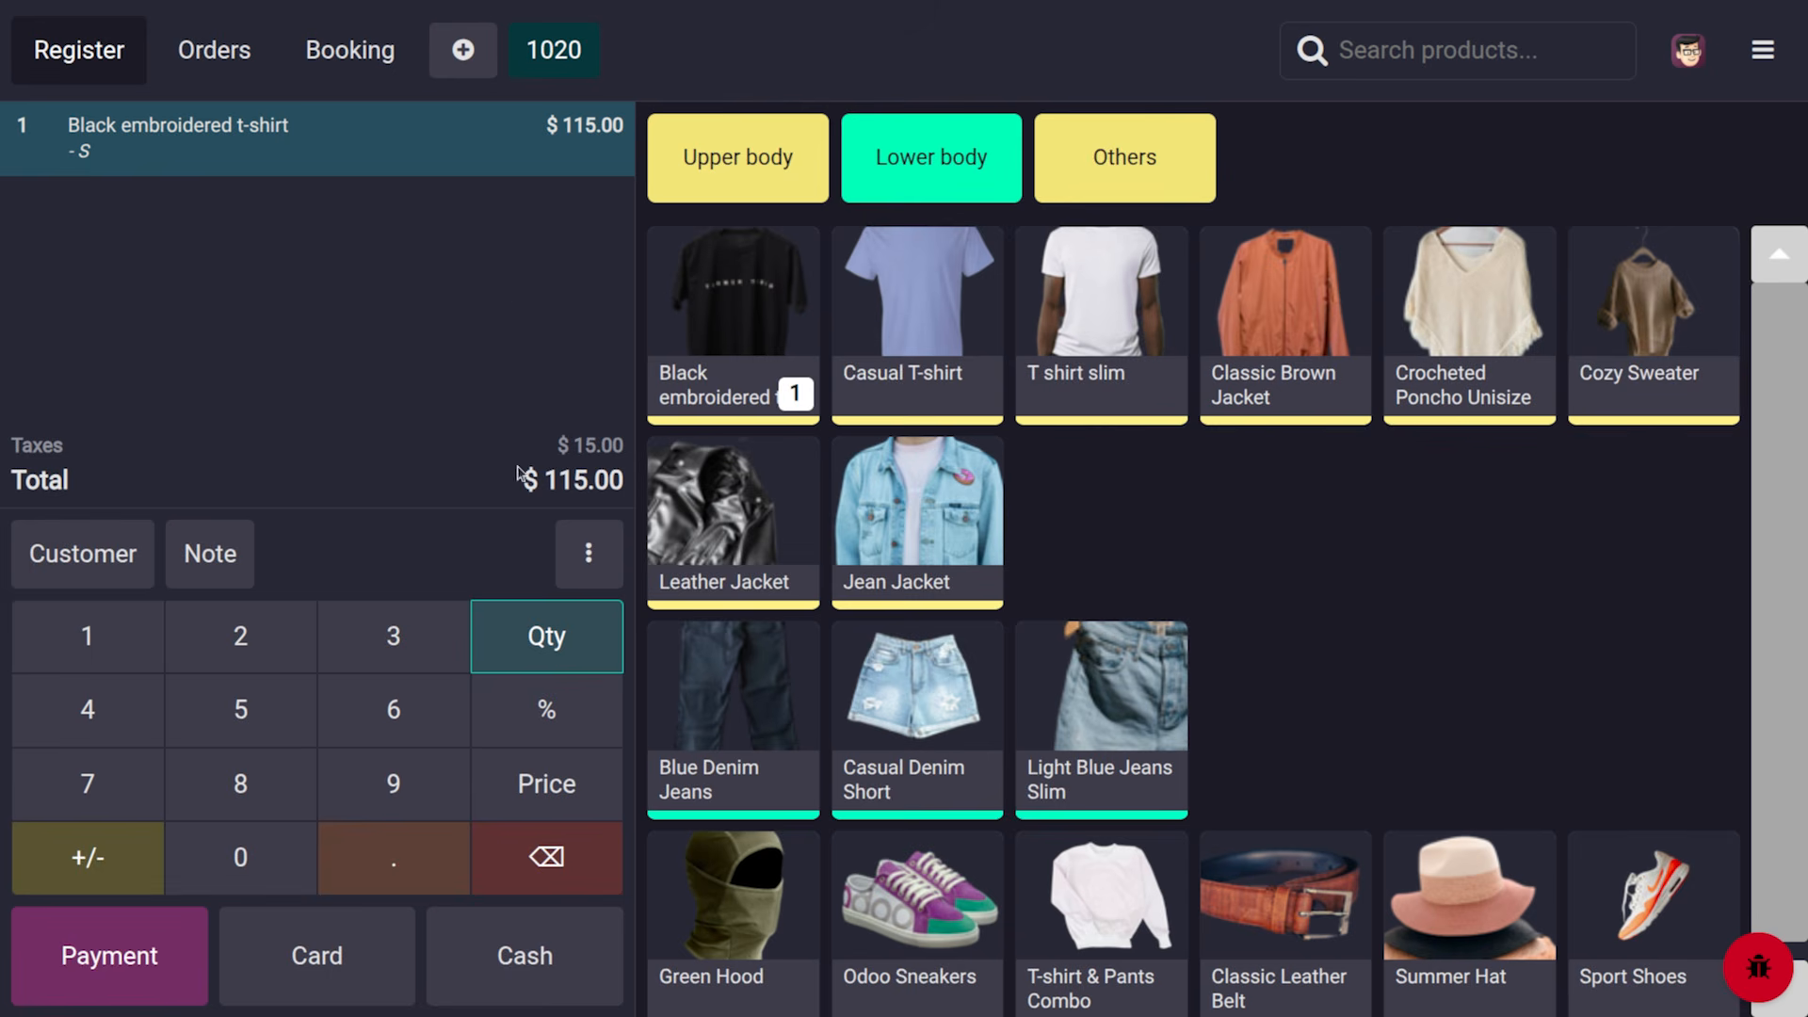
# Add a size S T shirt slim and a Jean Jacket, overriding the Jean Jacket price to $6.90
pyautogui.click(1078, 298)
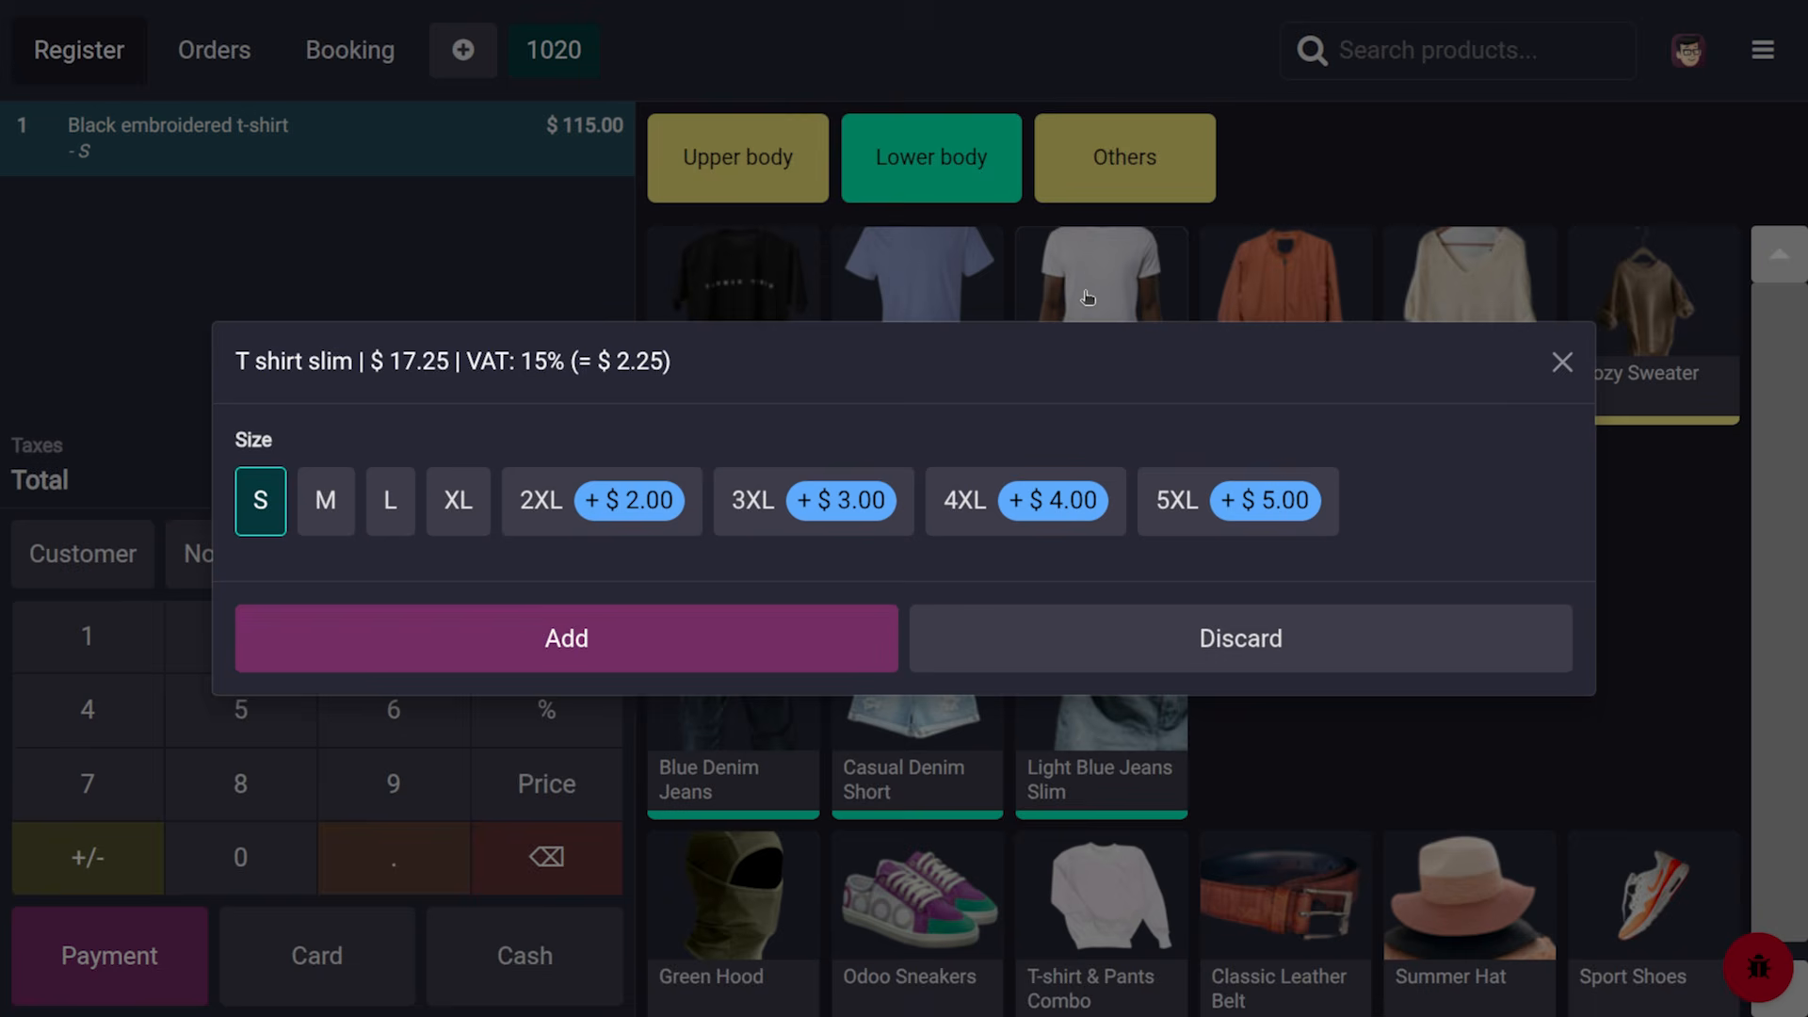
pyautogui.click(549, 638)
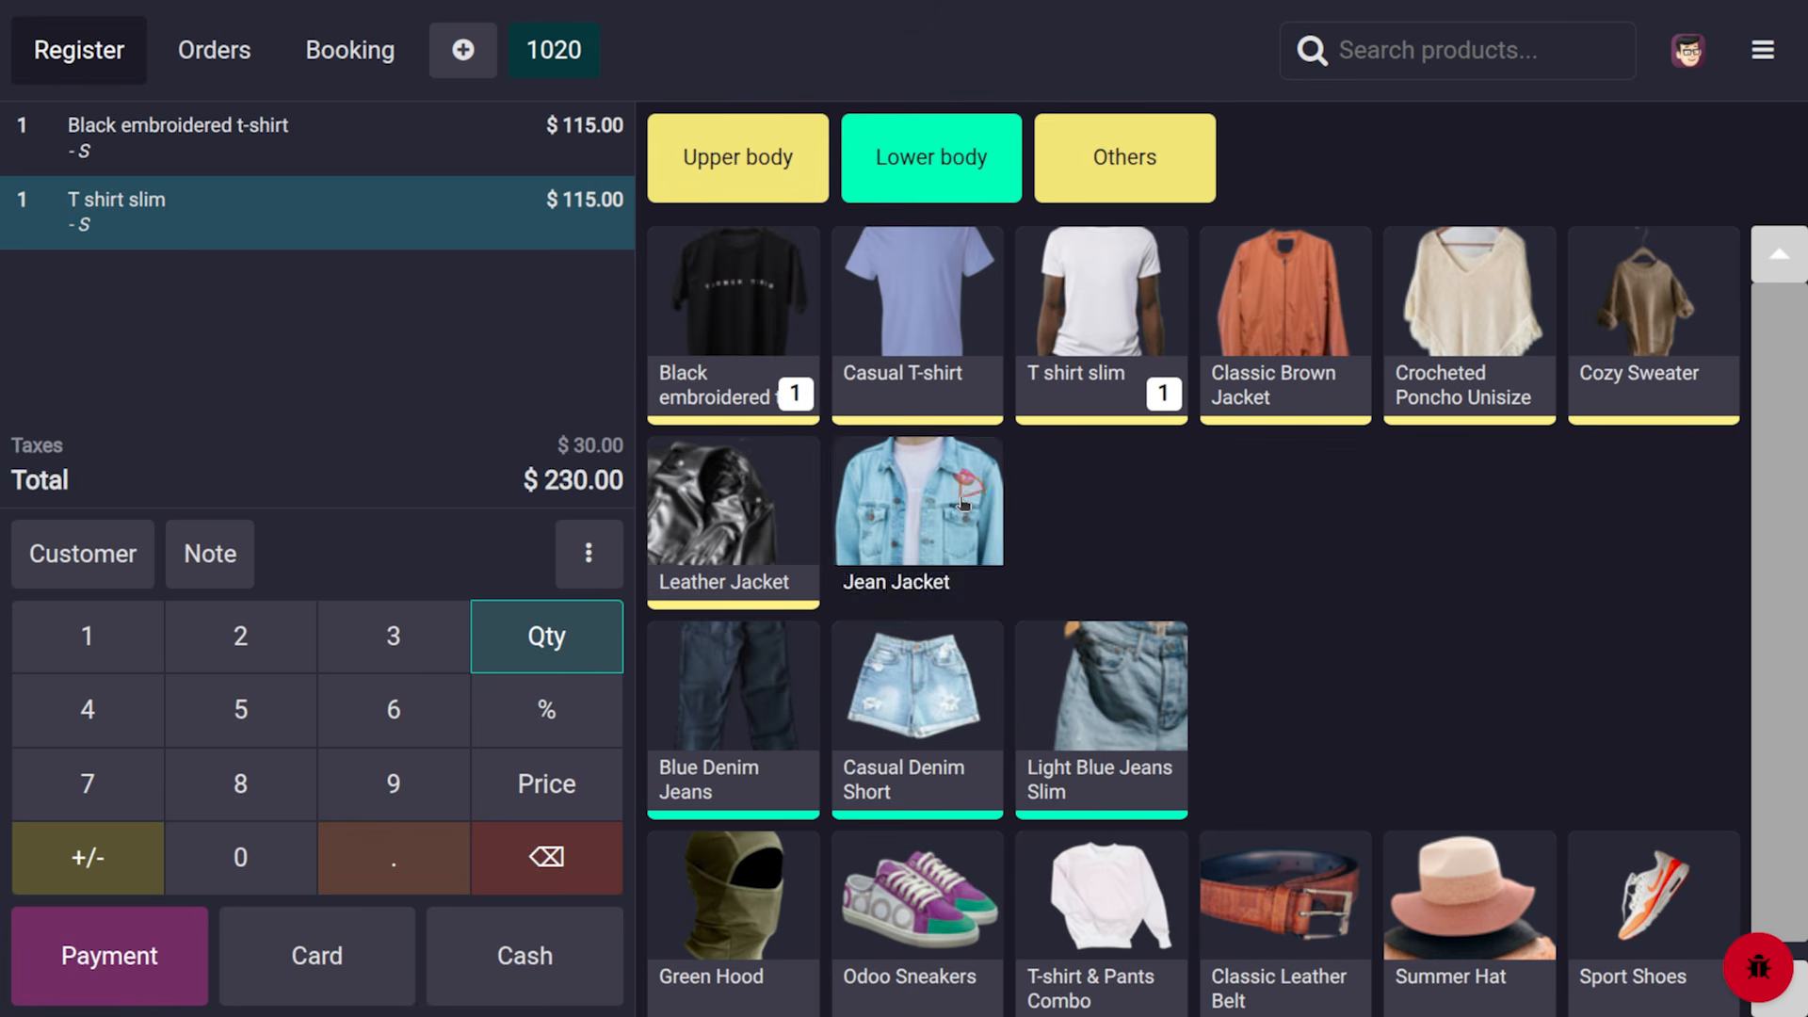
pyautogui.click(918, 513)
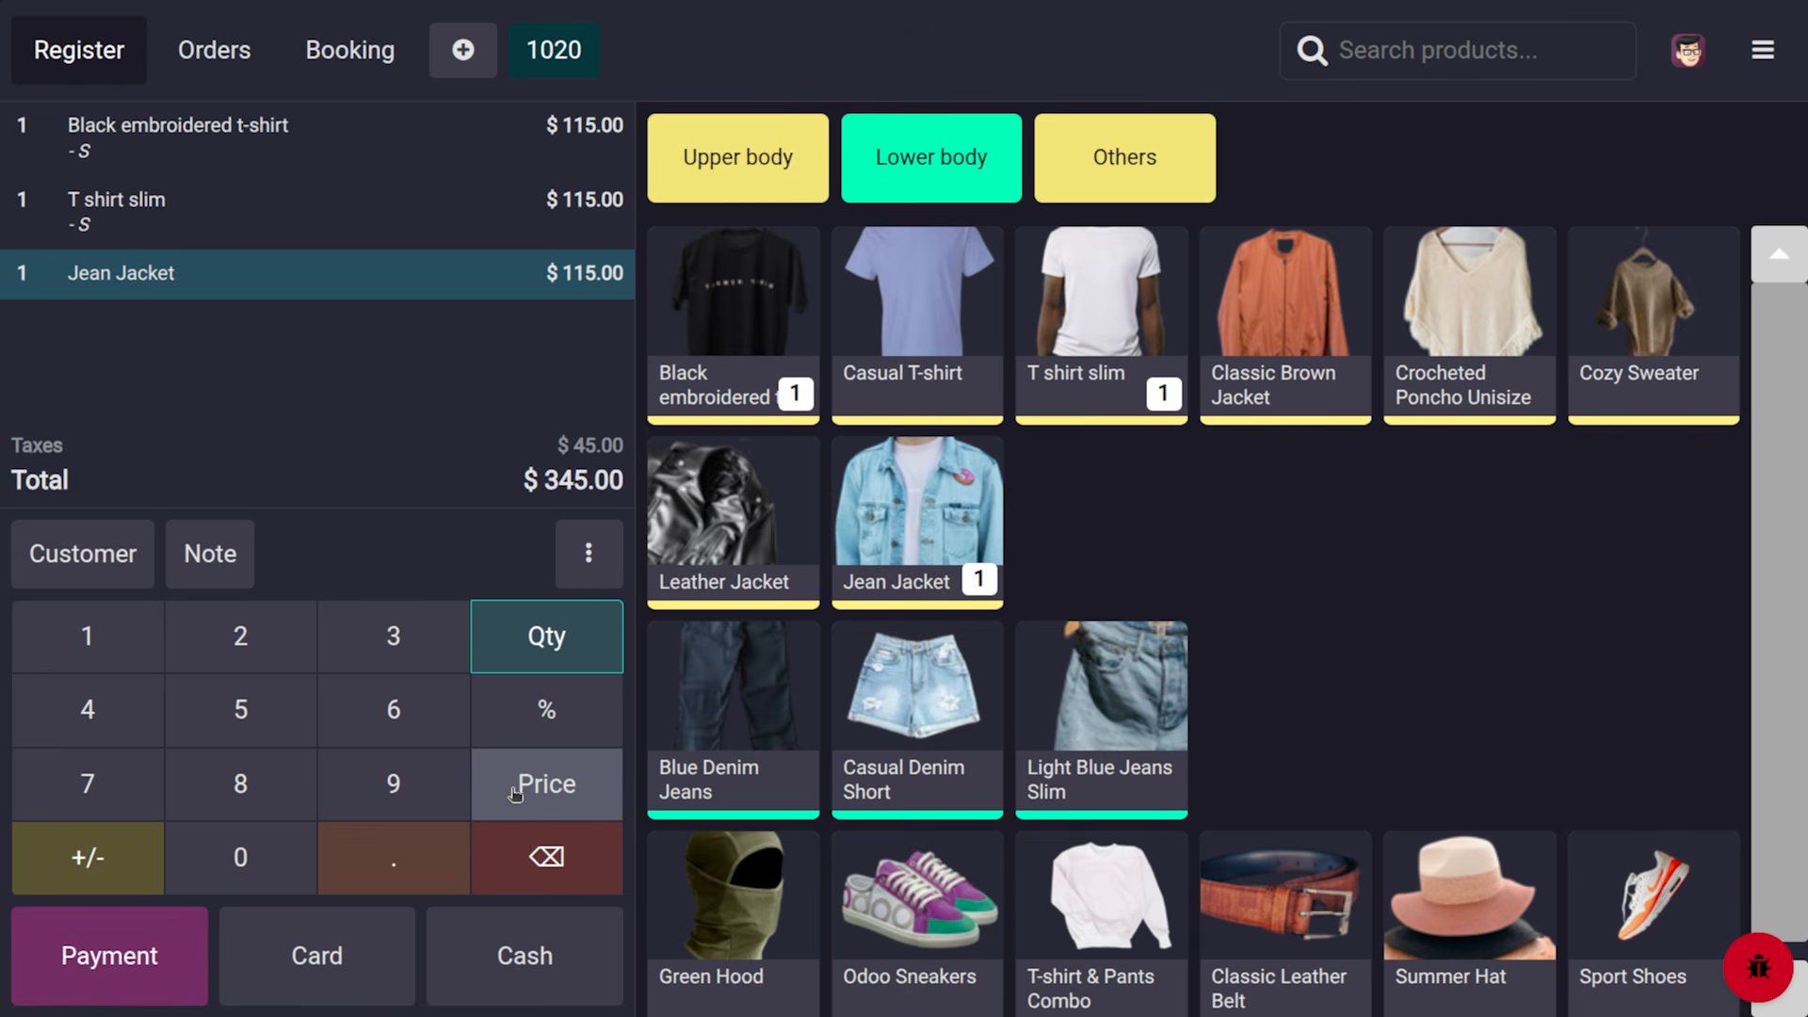
pyautogui.click(608, 764)
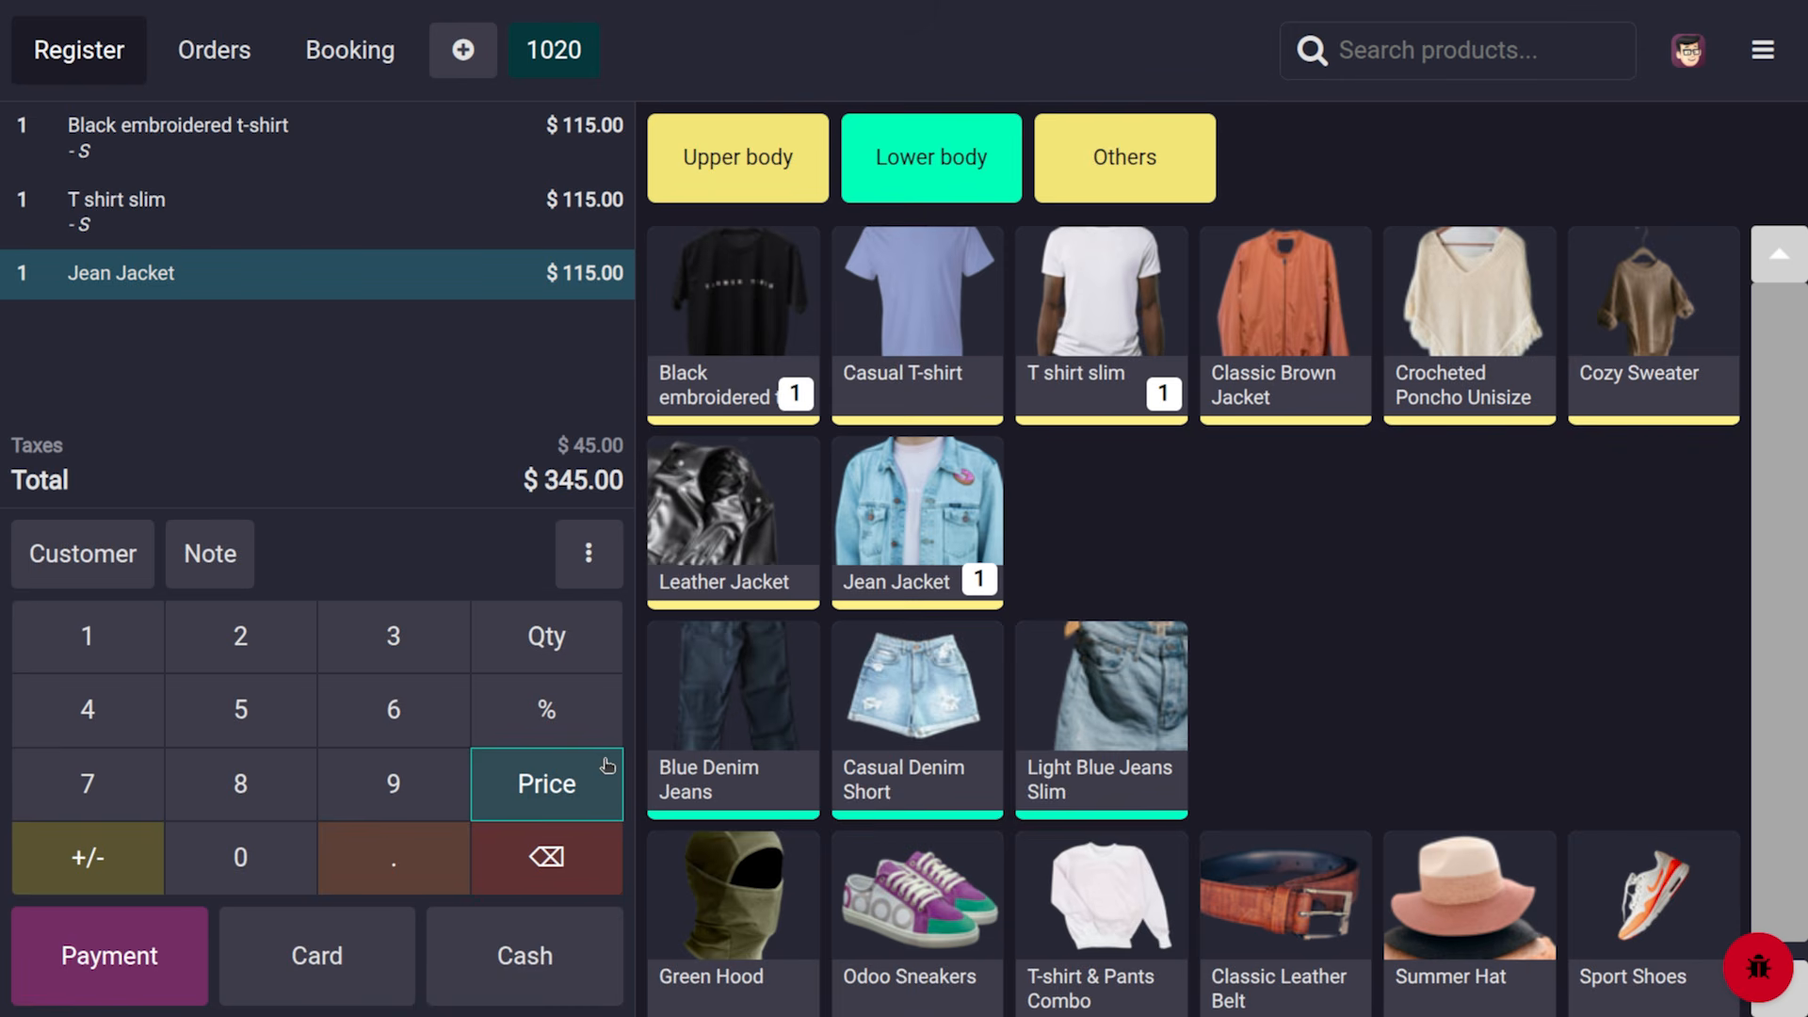
pyautogui.click(390, 733)
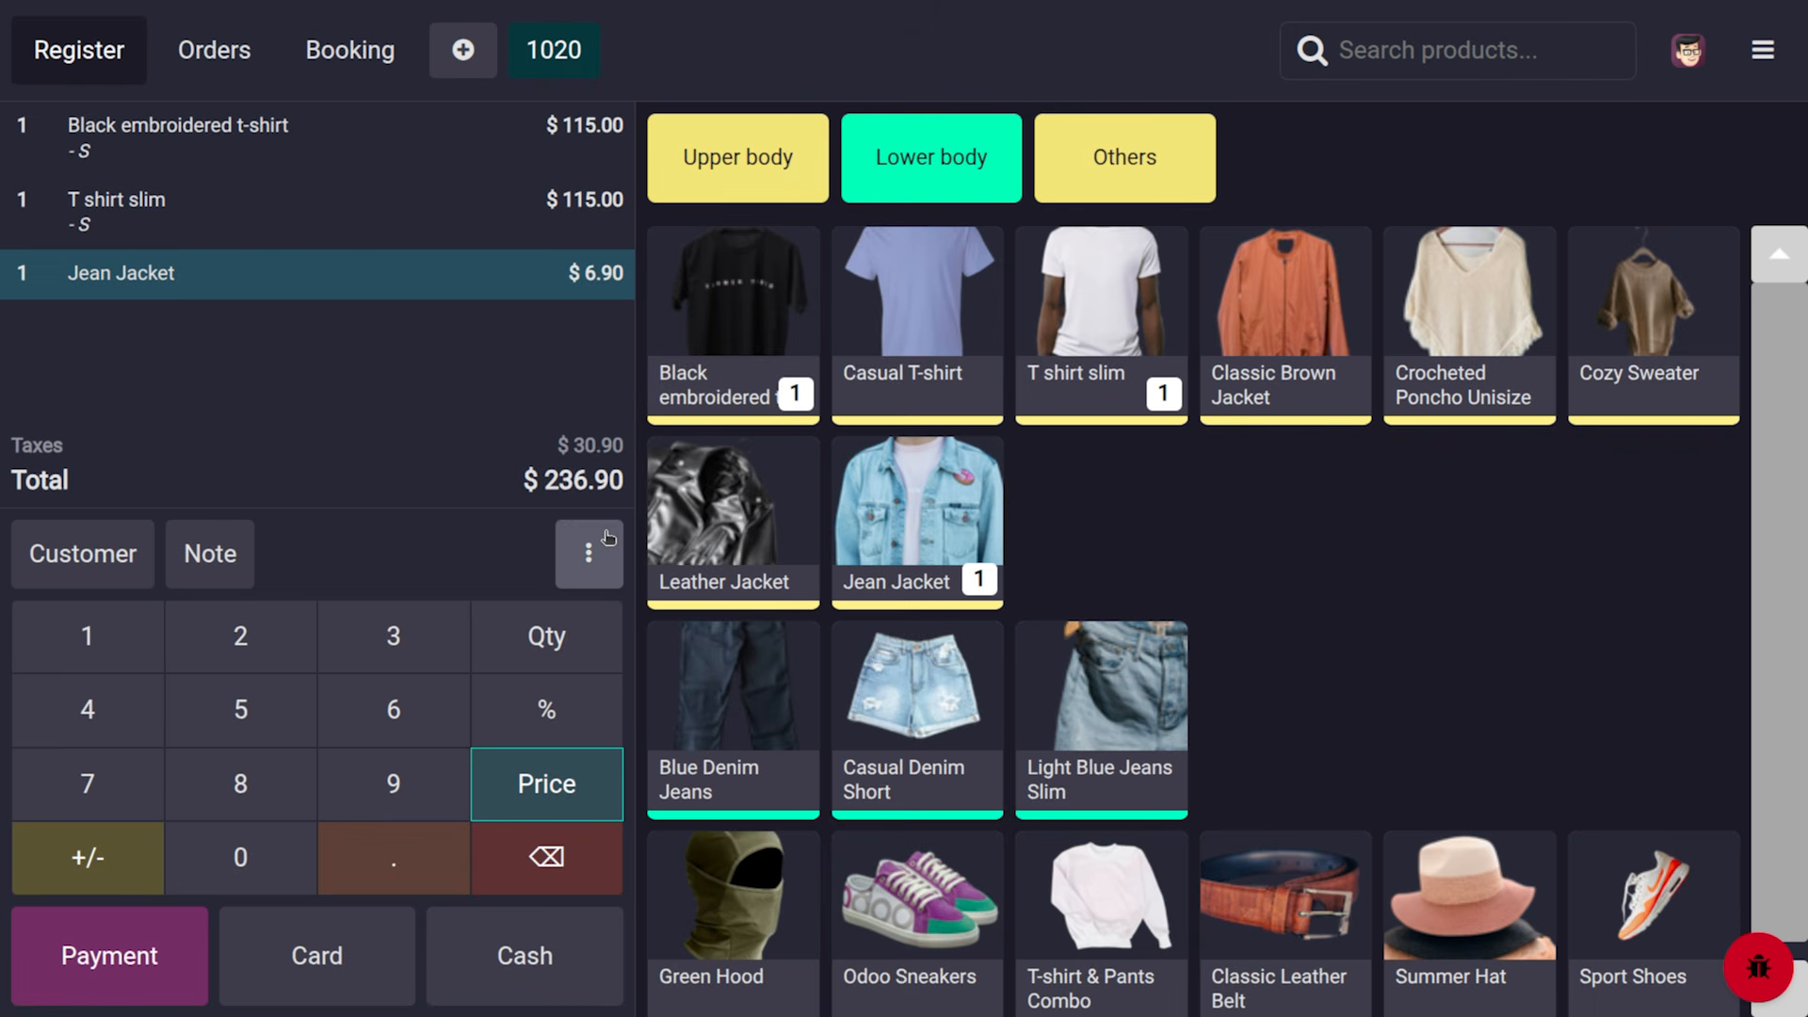
# Apply a 10% order discount (−$23.69, total $213.21), then select T shirt slim for a line discount
pyautogui.click(588, 552)
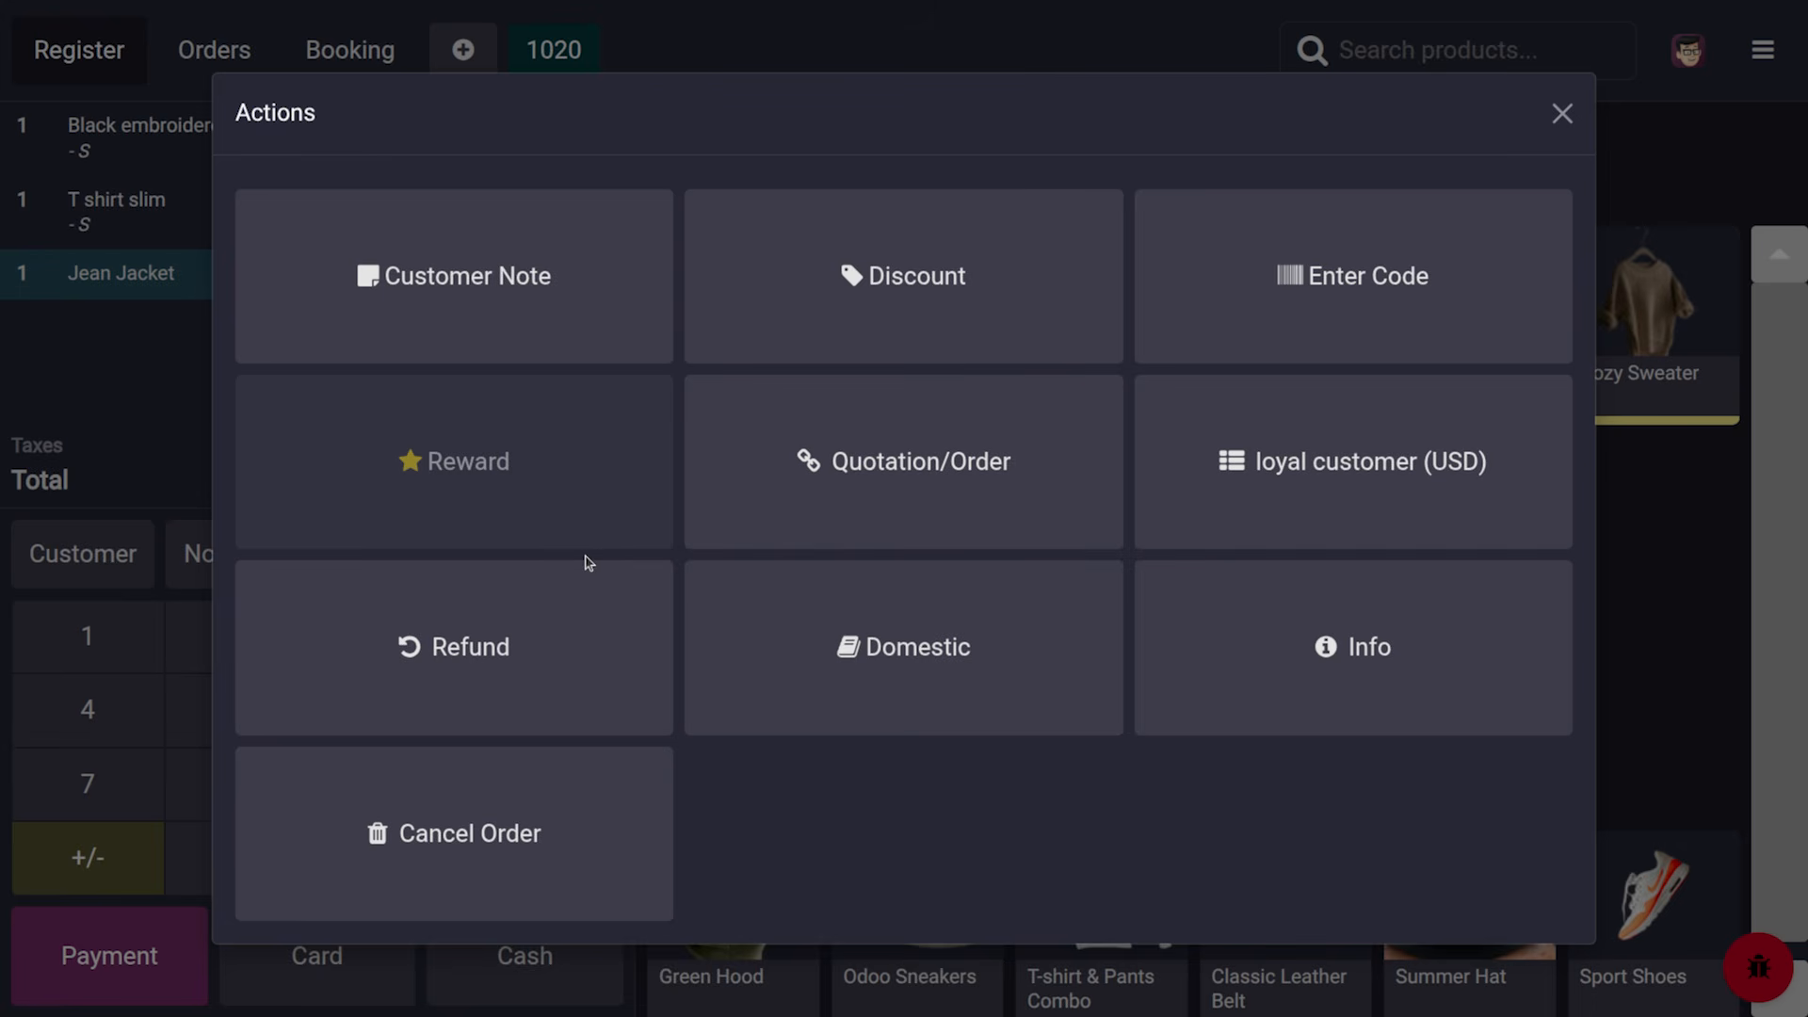
pyautogui.click(892, 299)
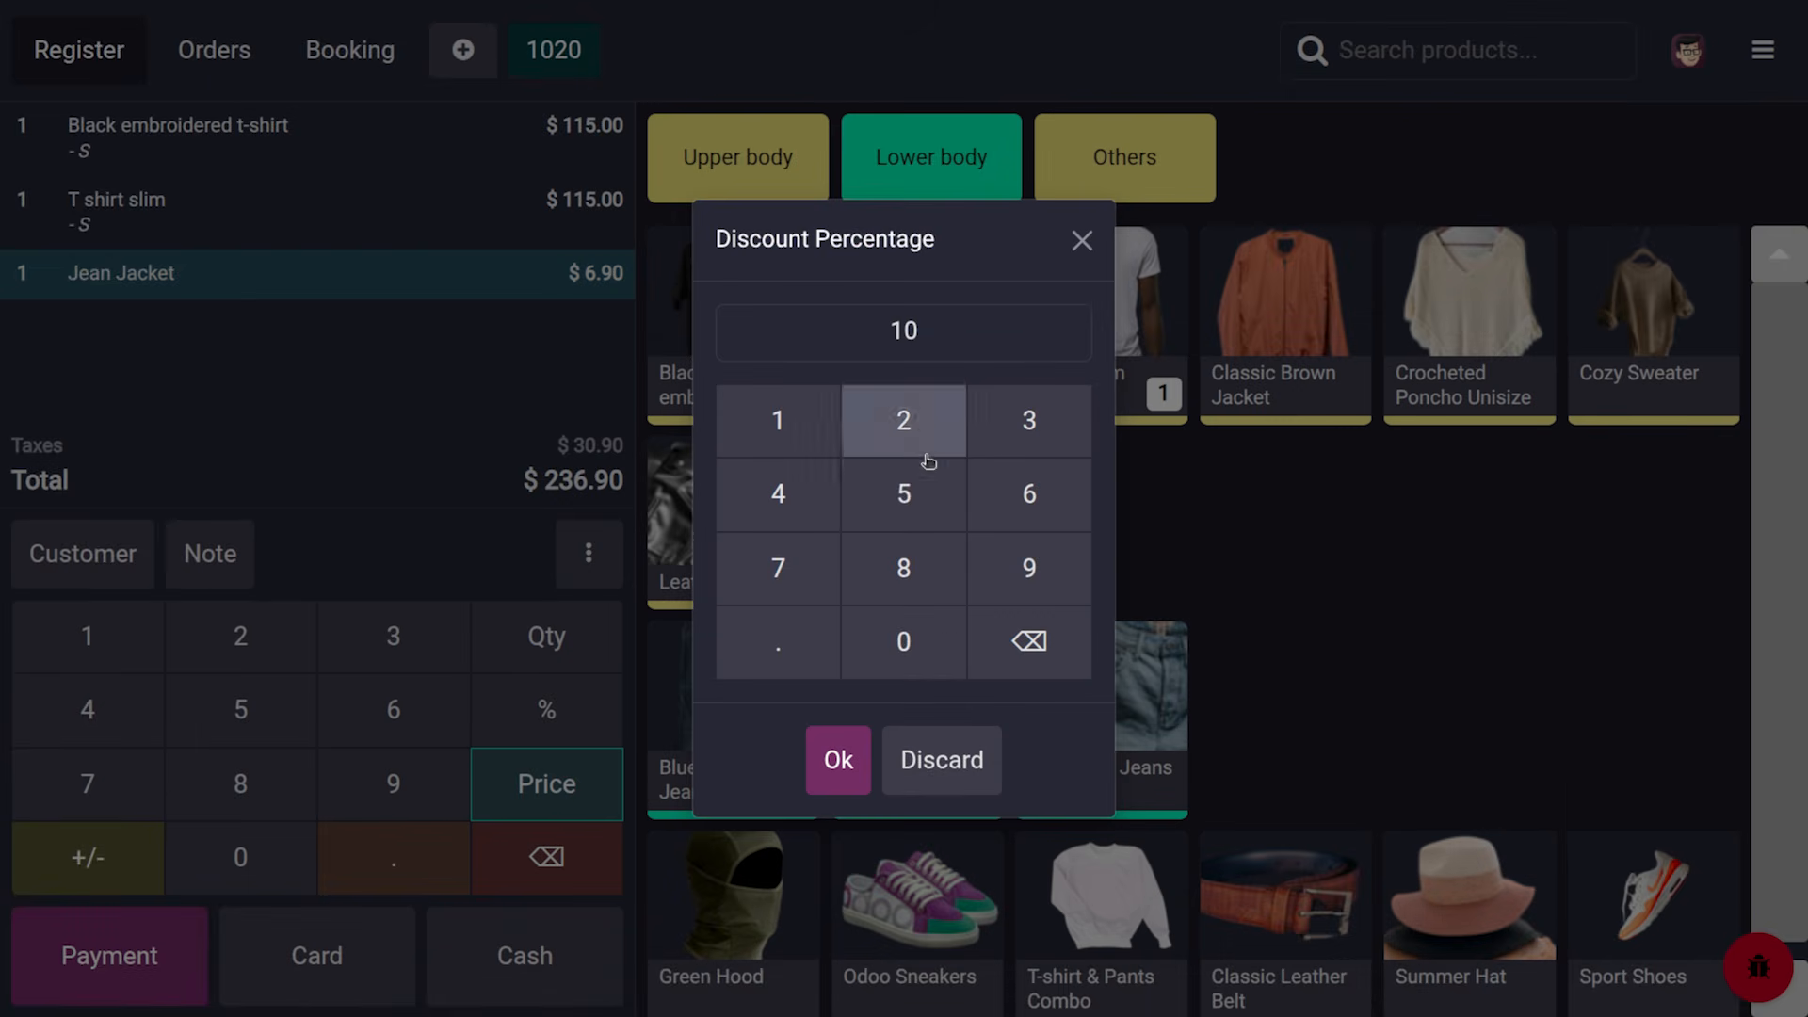
pyautogui.click(839, 759)
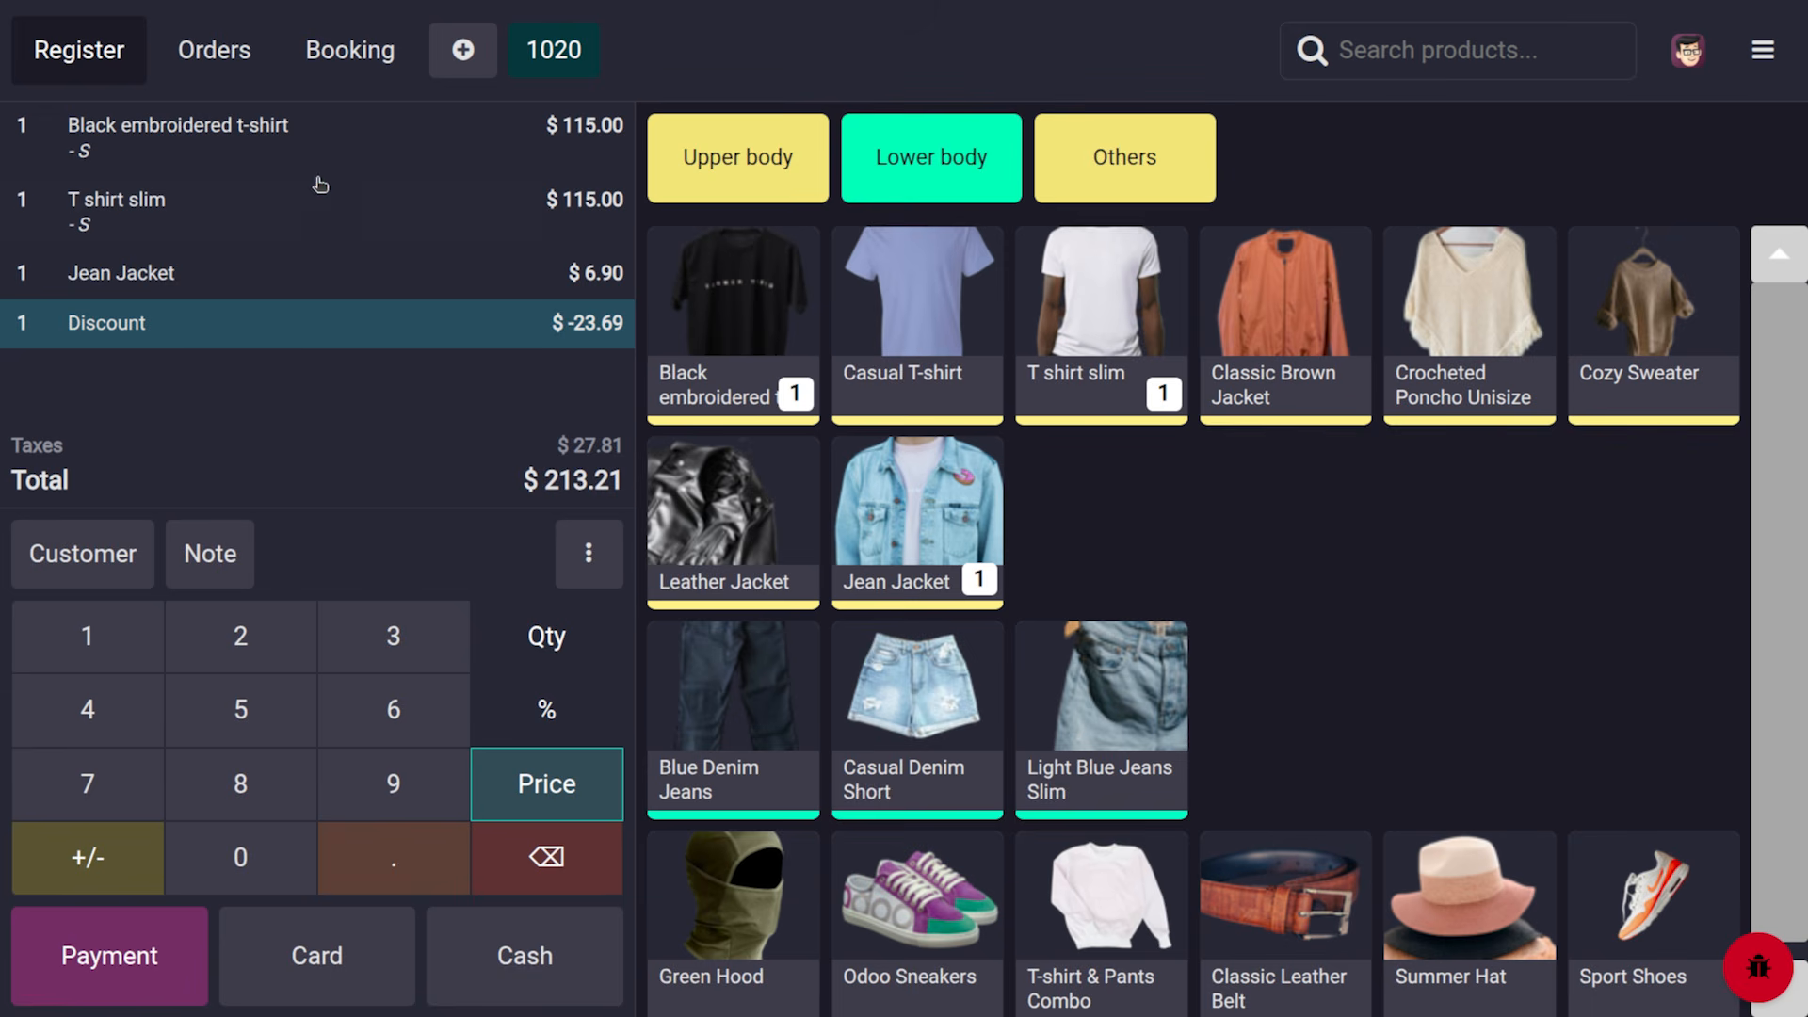
pyautogui.click(223, 199)
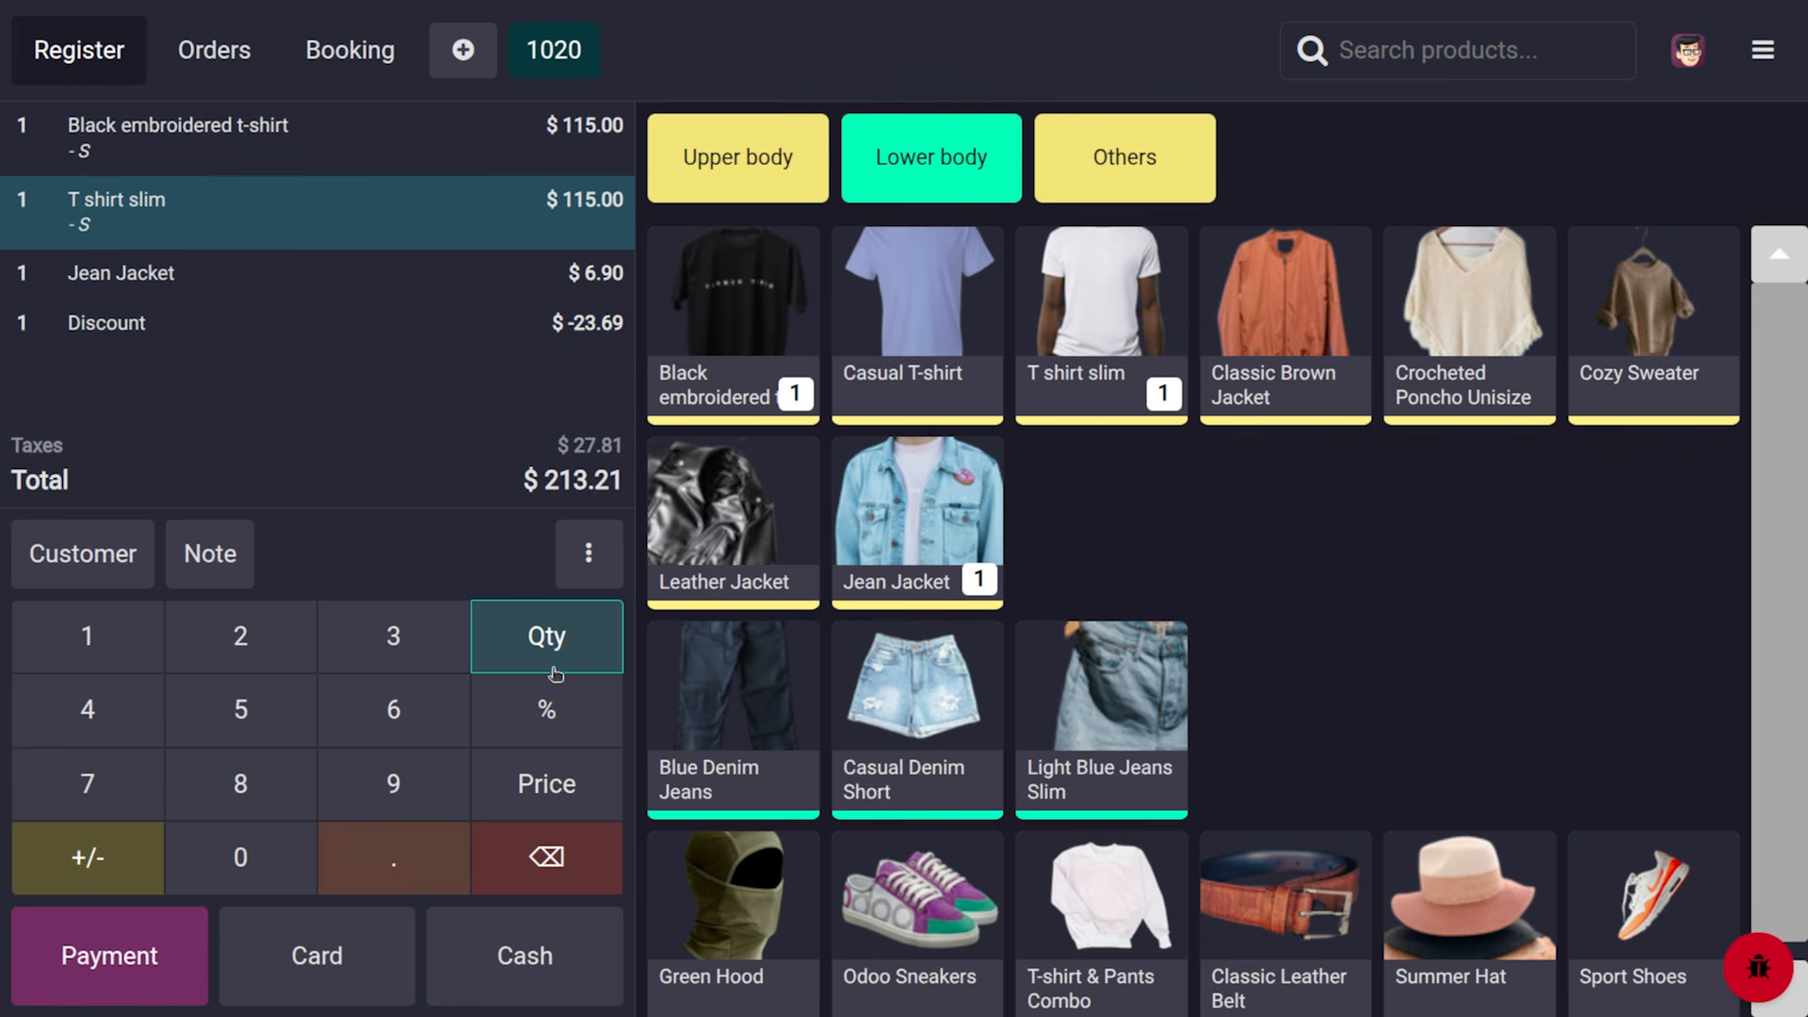
pyautogui.click(585, 715)
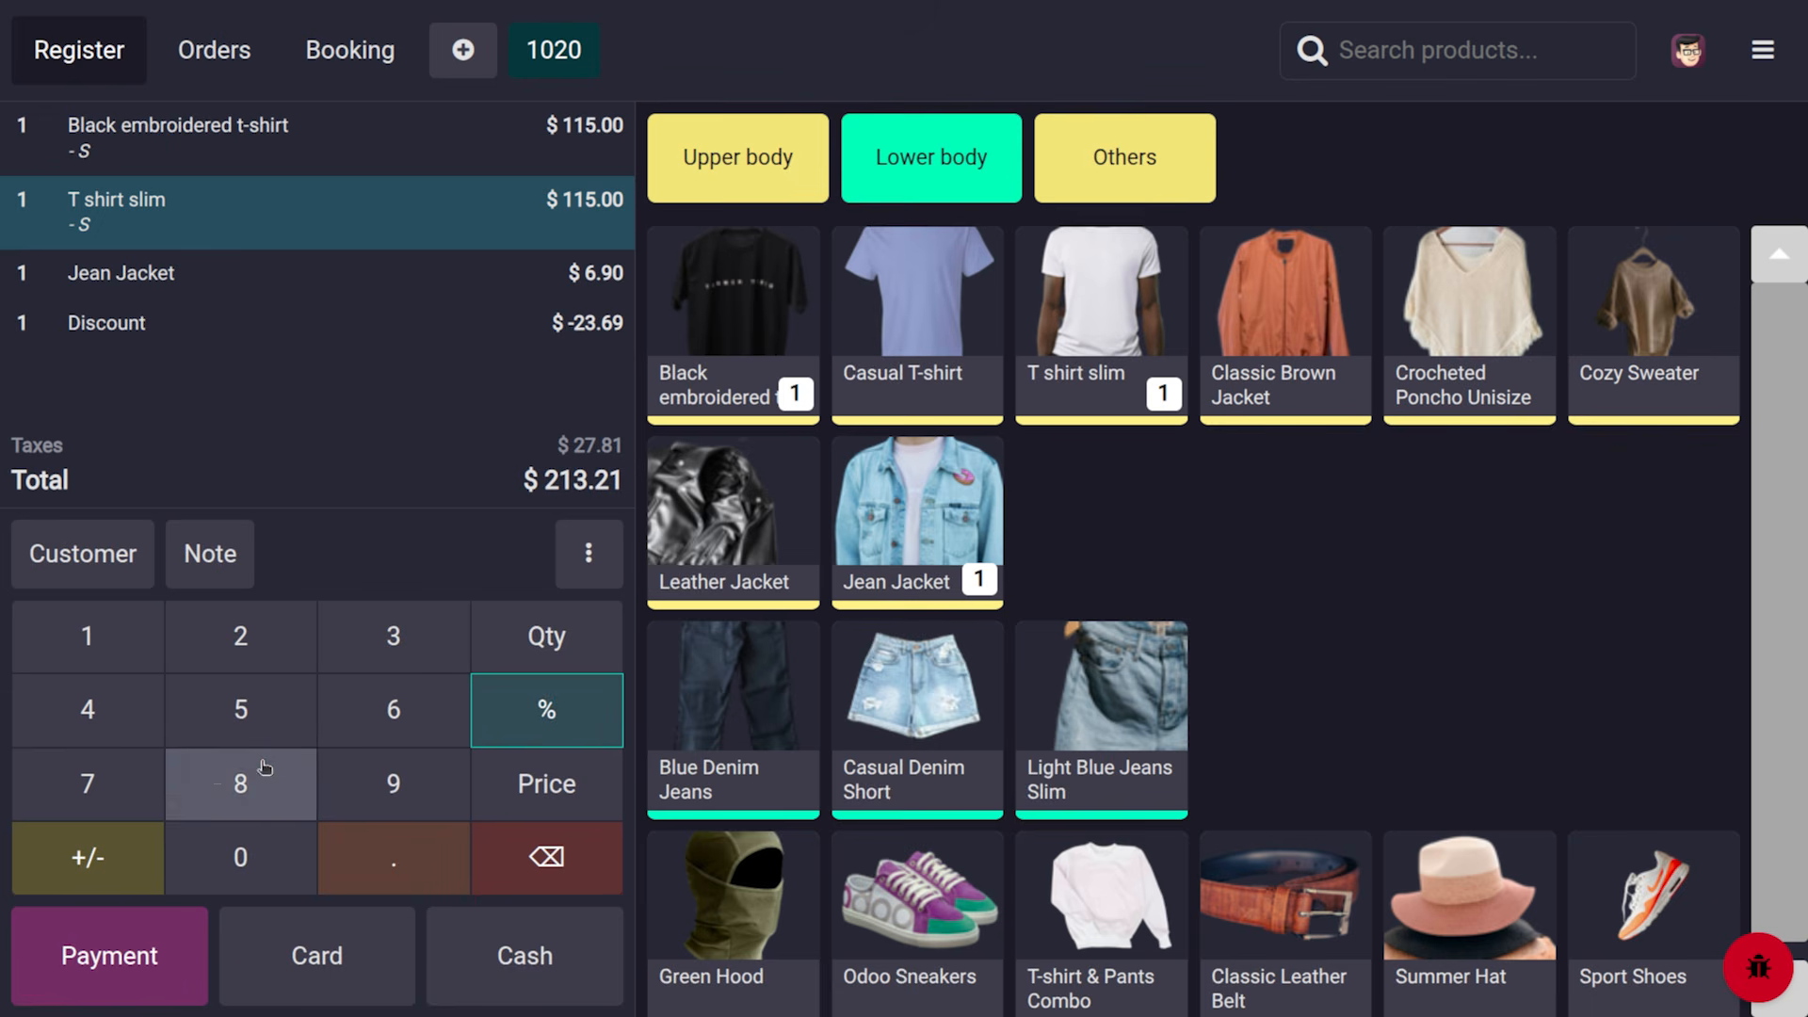
# Give T shirt slim a 5% discount ($109.25, total $207.46) and preview the payment screen
pyautogui.click(243, 711)
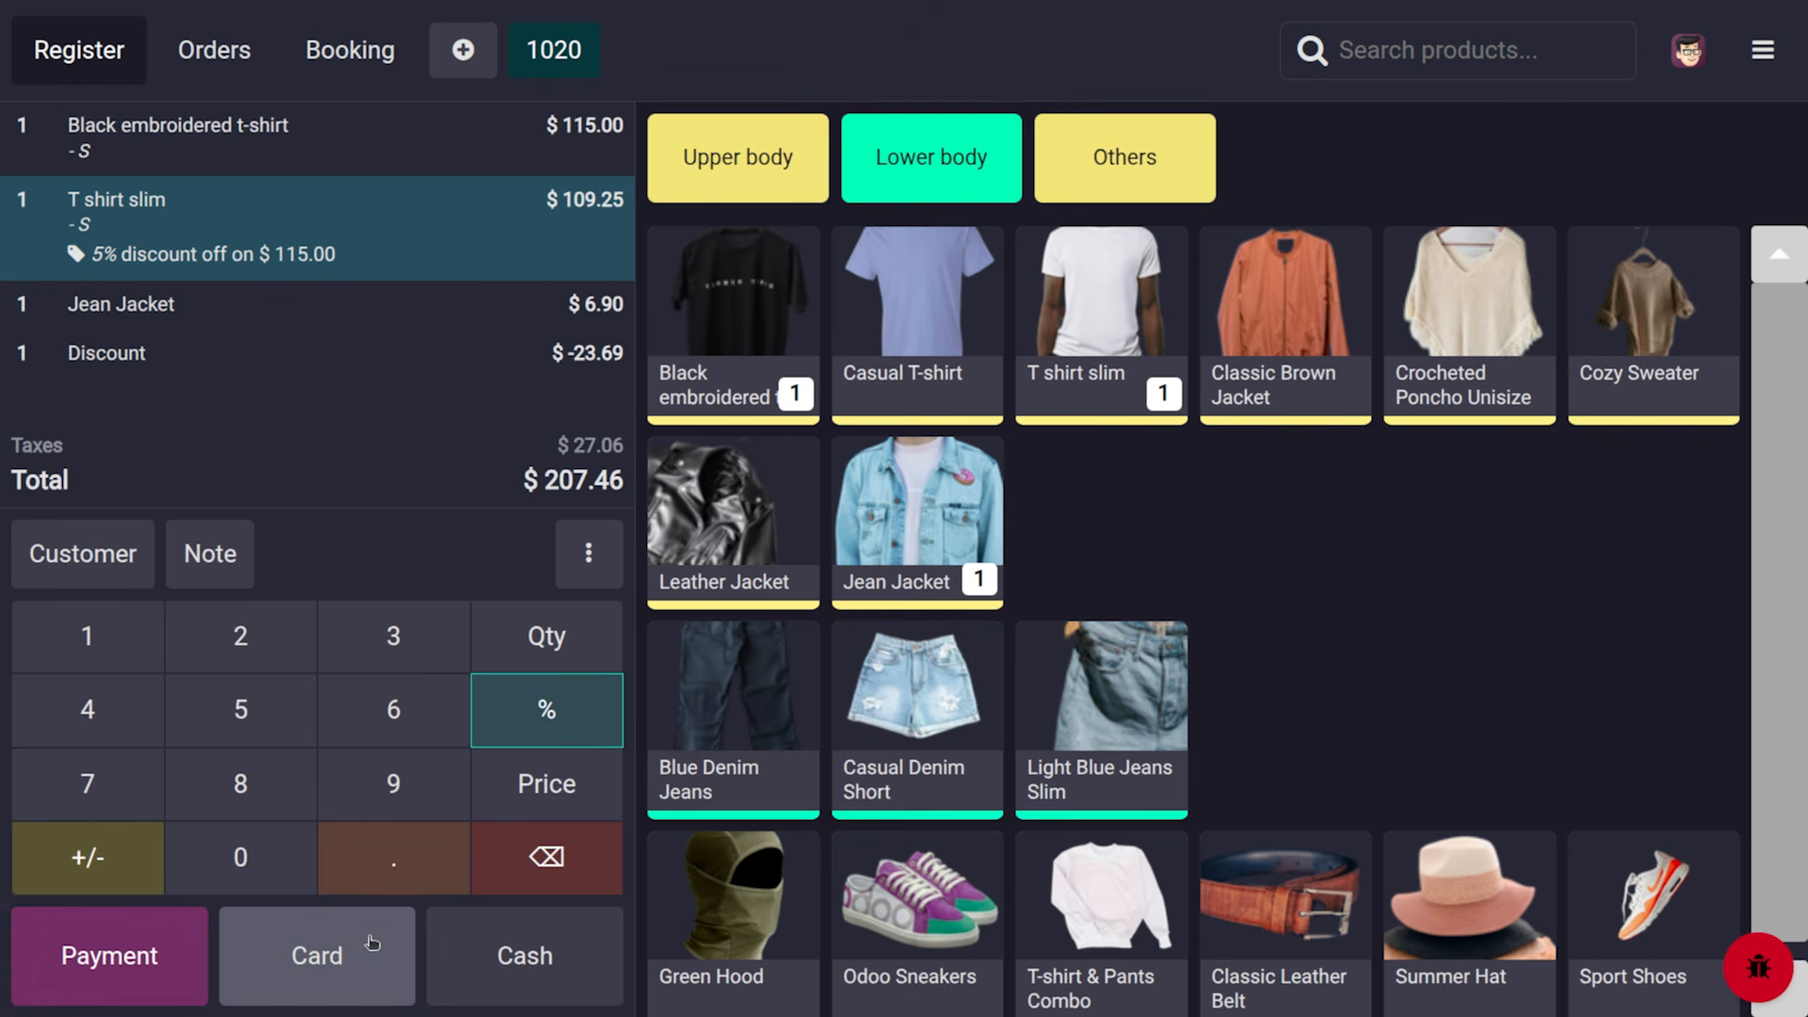
pyautogui.click(151, 956)
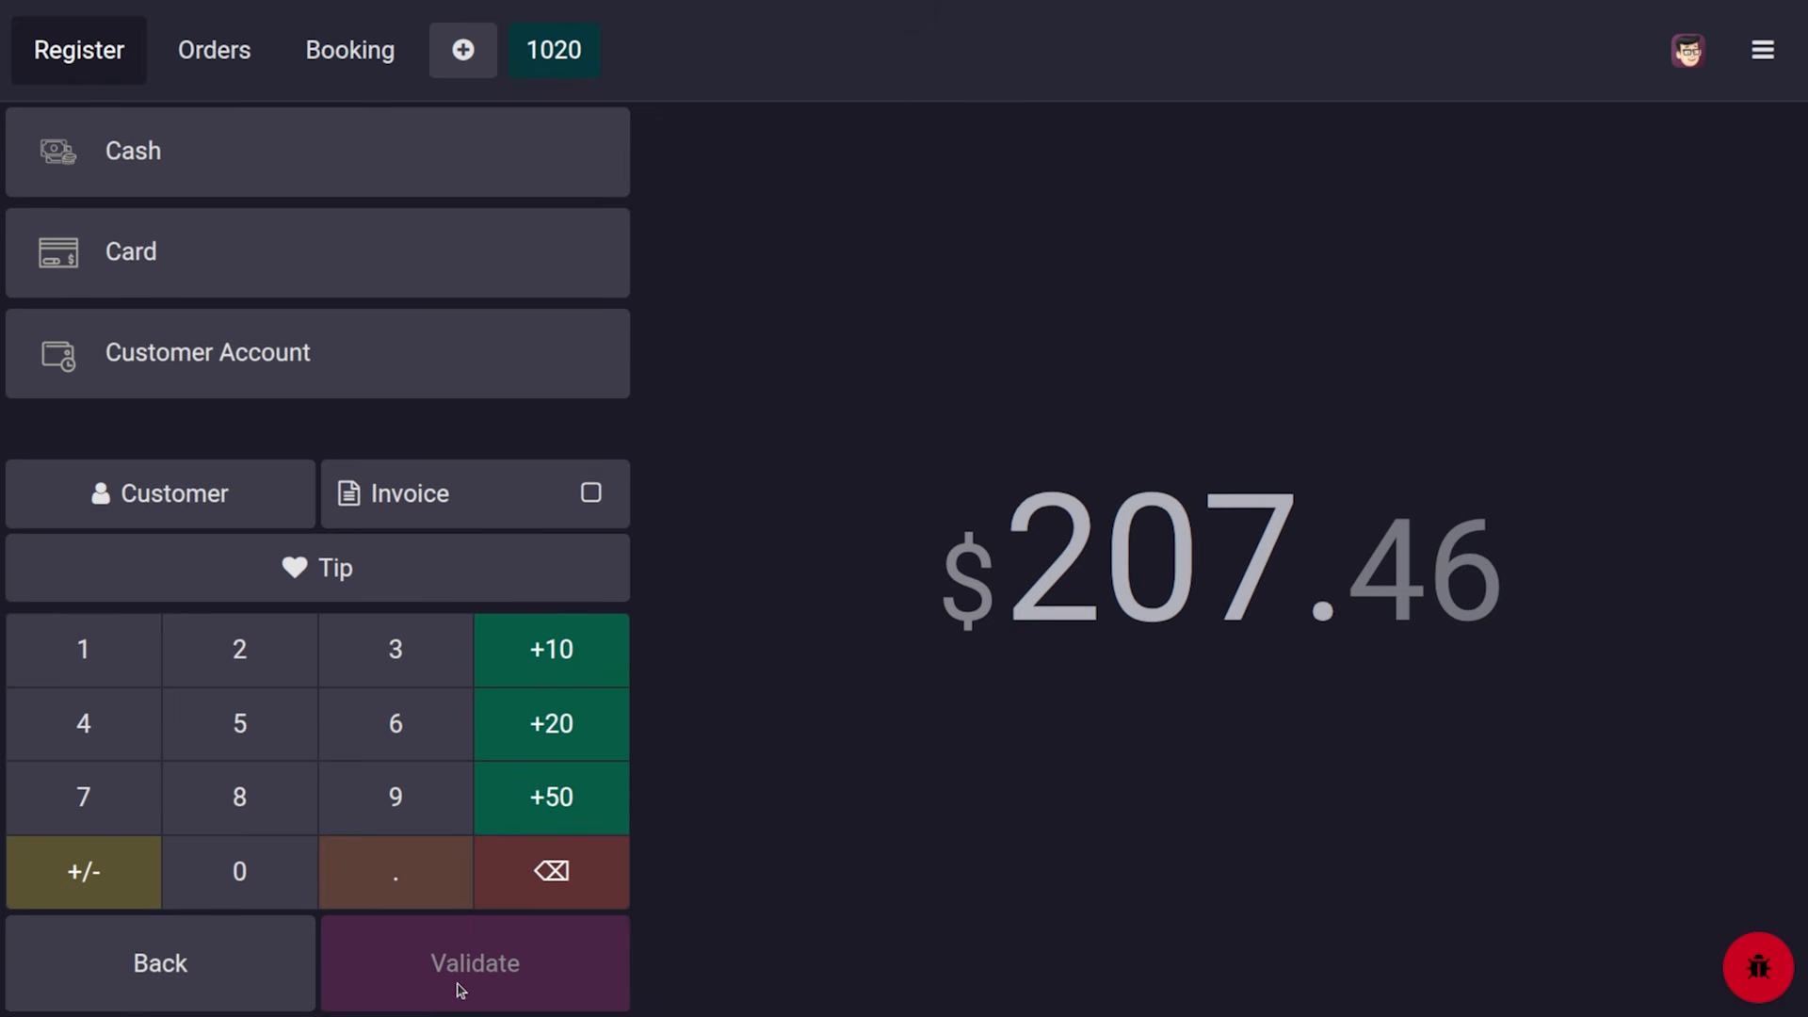
pyautogui.click(244, 942)
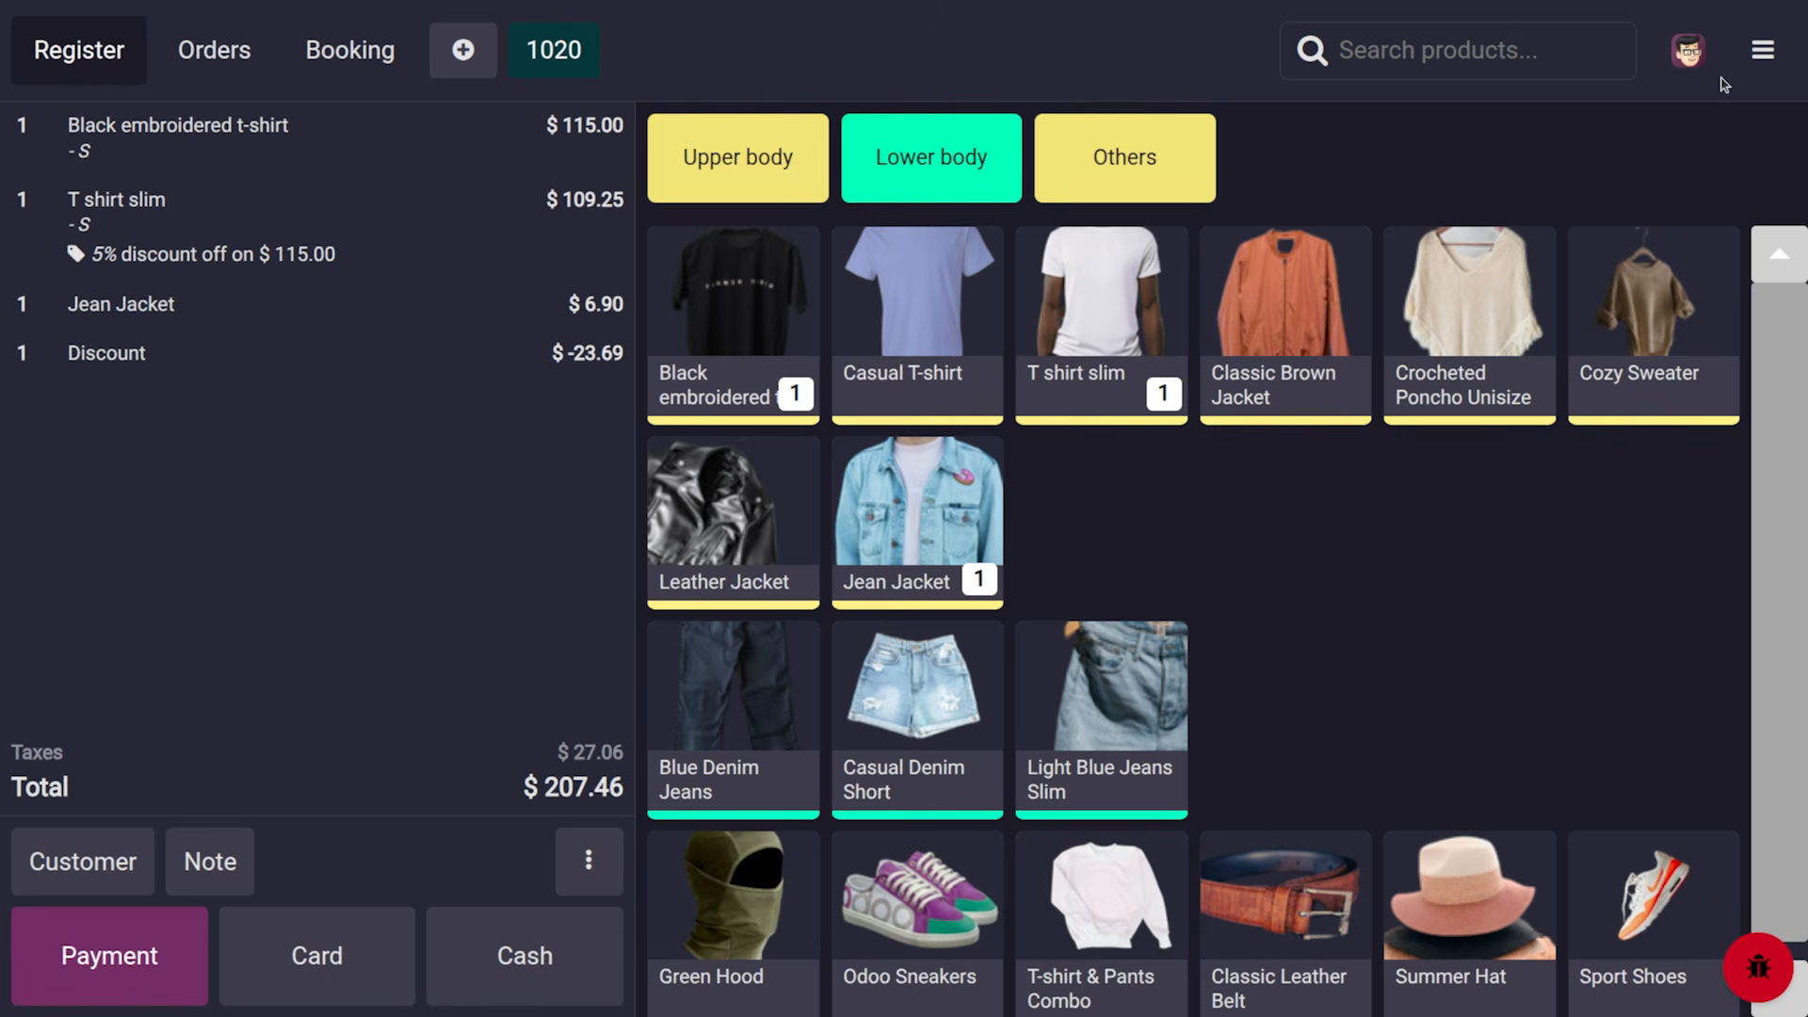
pyautogui.click(1762, 58)
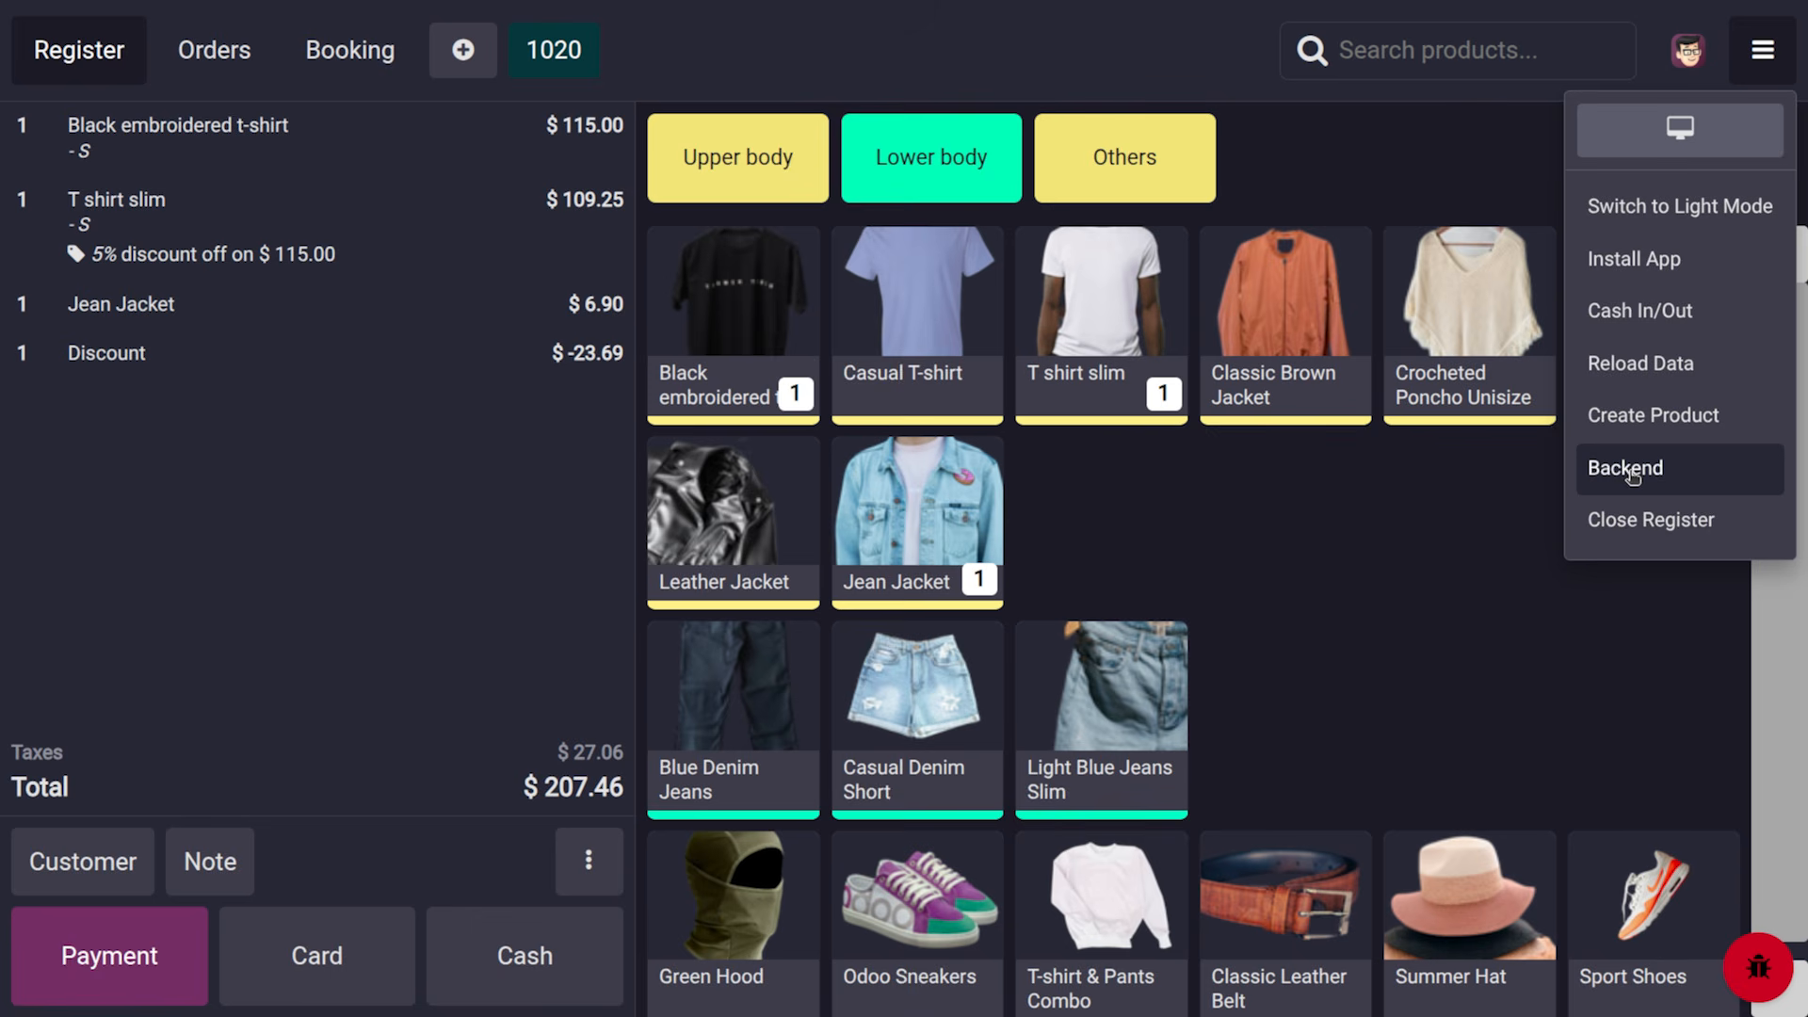
# Close the register session and return to the Point of Sale backend
pyautogui.click(1657, 521)
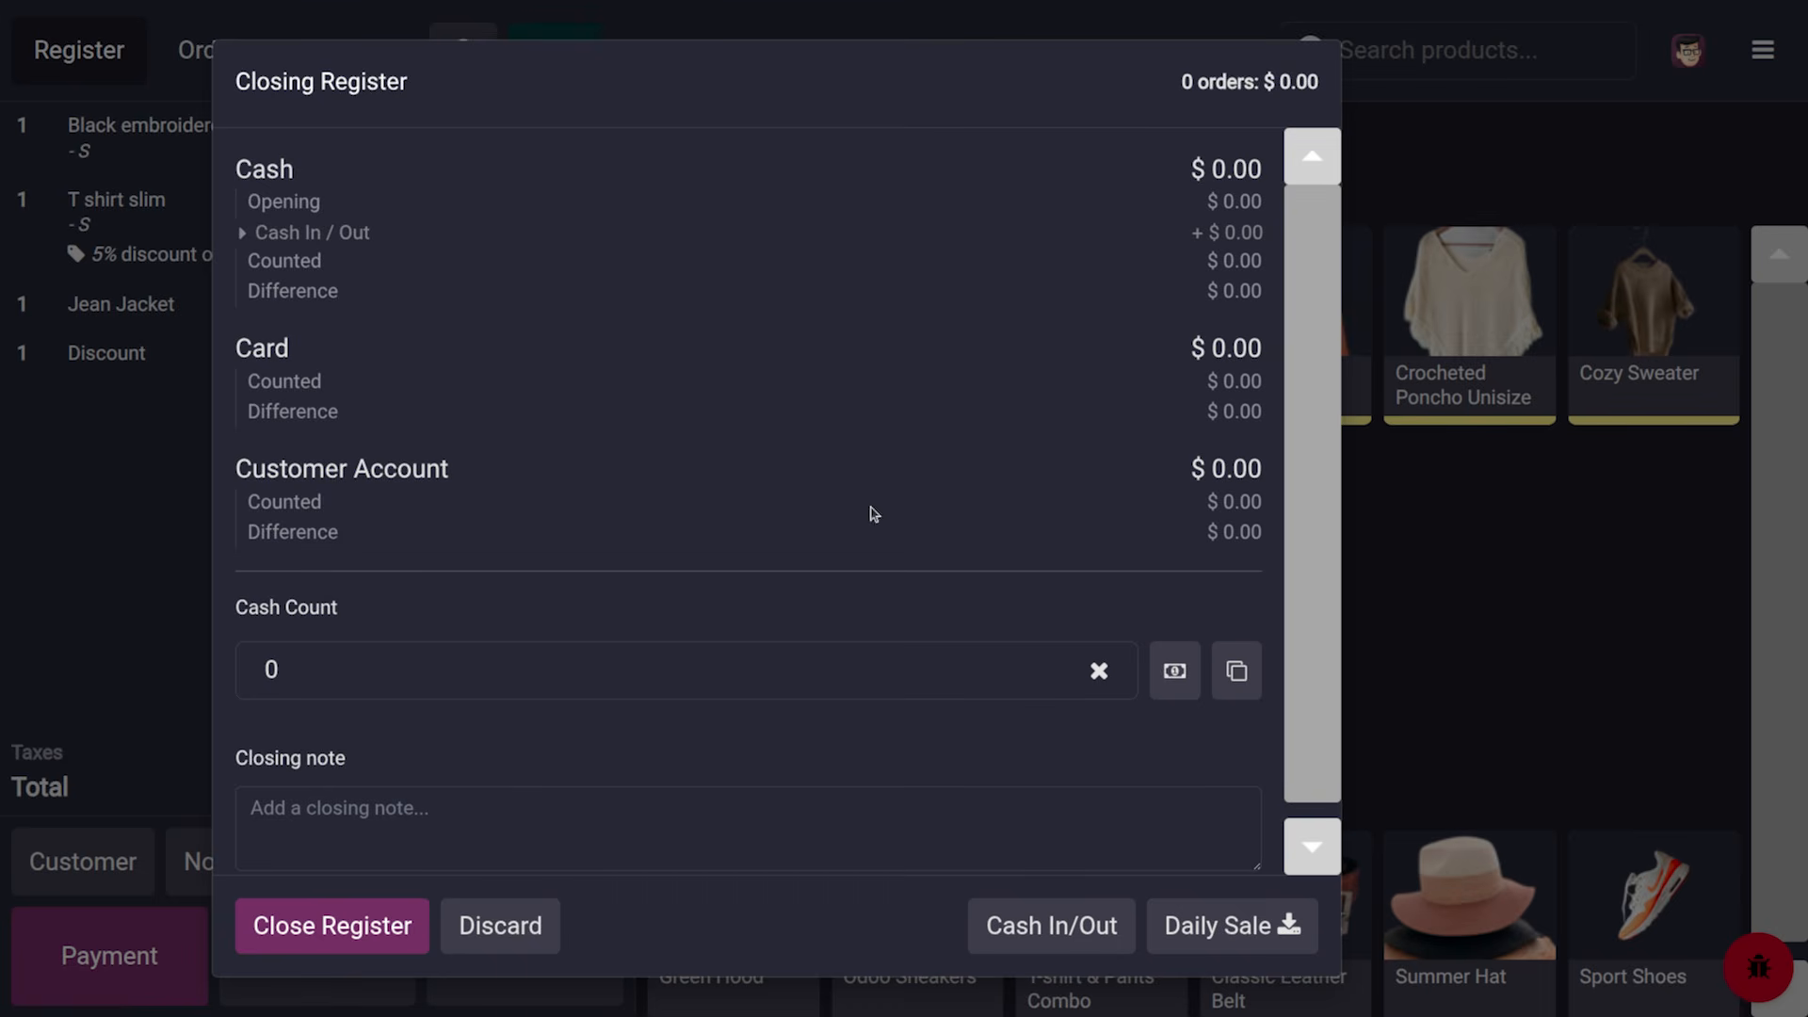
pyautogui.click(363, 942)
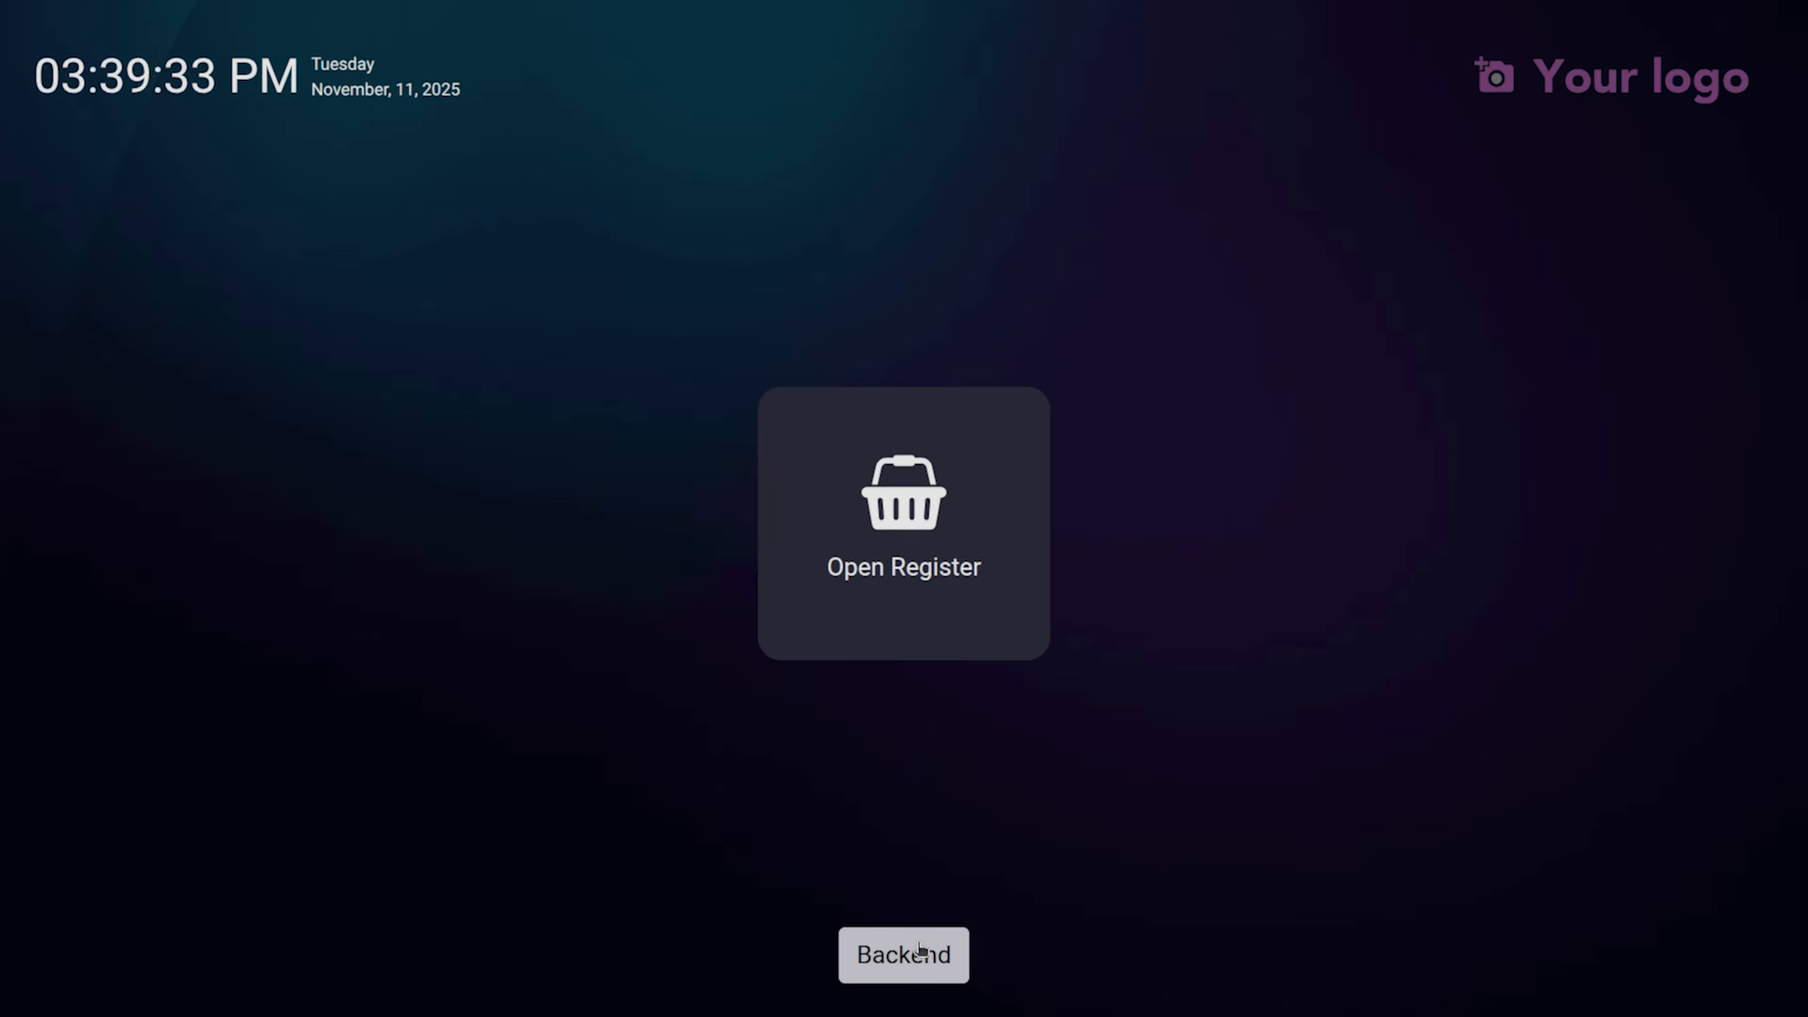
pyautogui.click(920, 952)
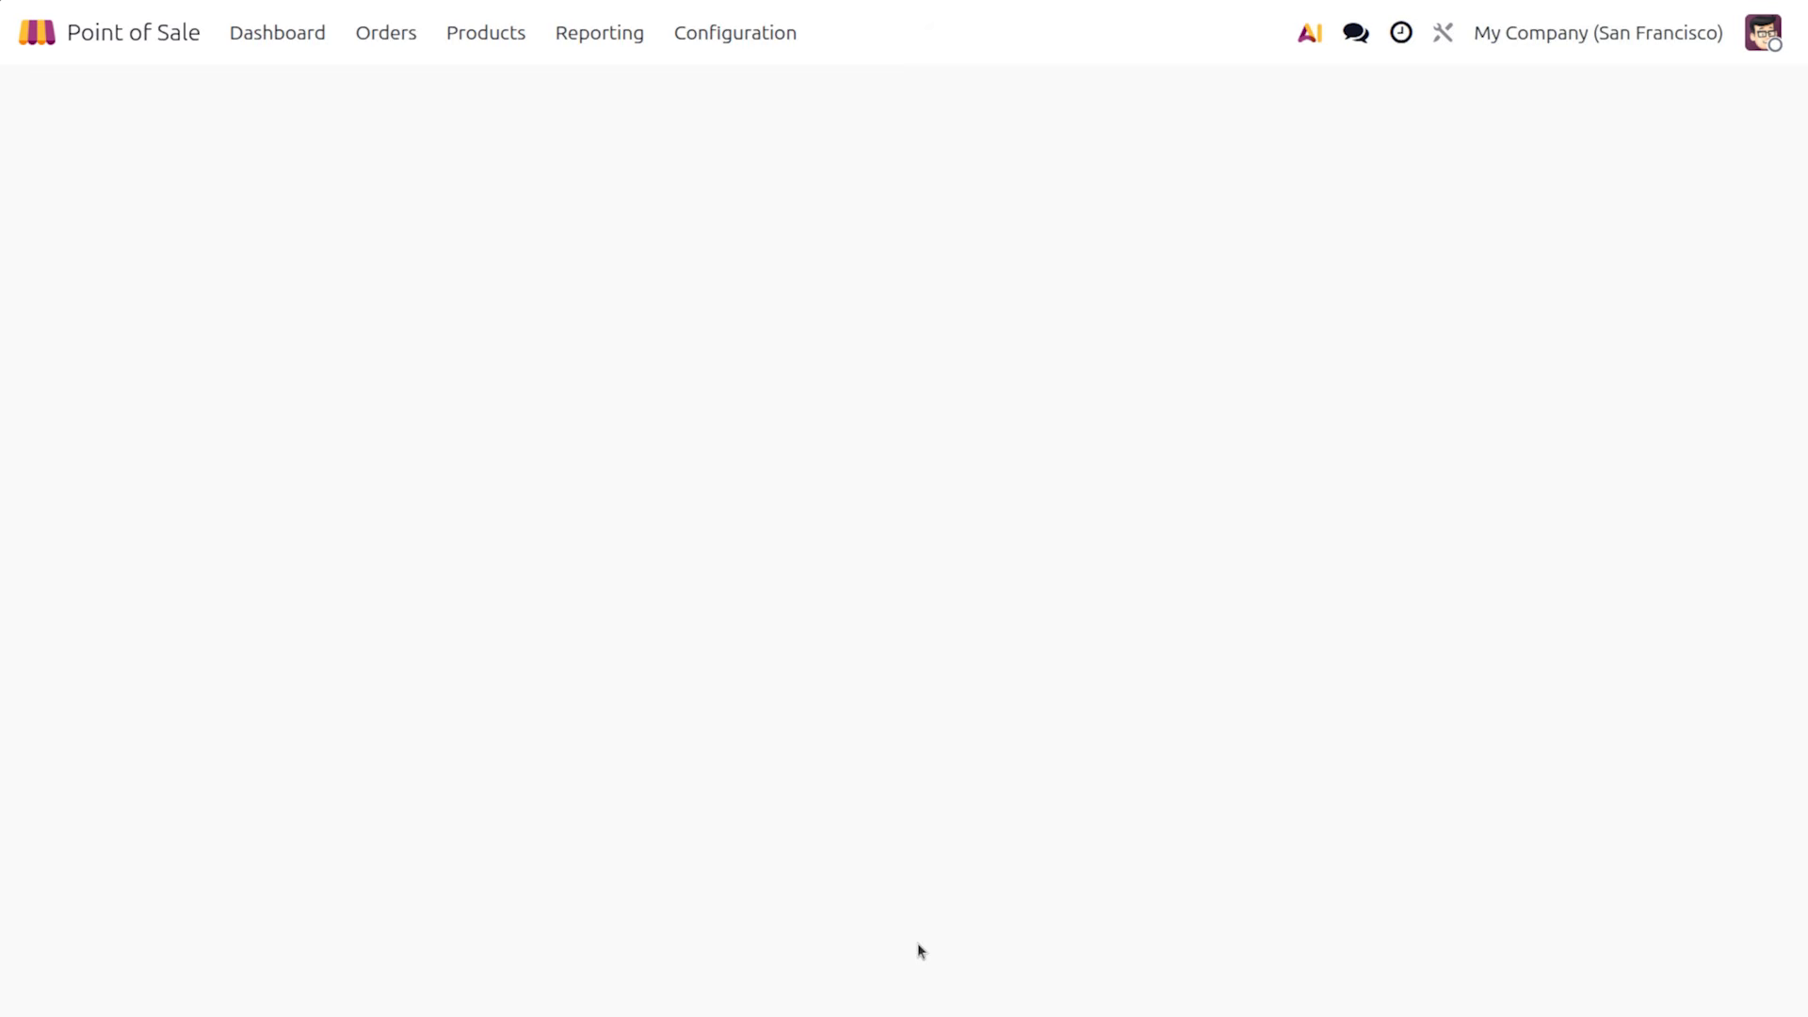
# Open the full Point of Sale settings for the Clothes Shop
pyautogui.click(725, 39)
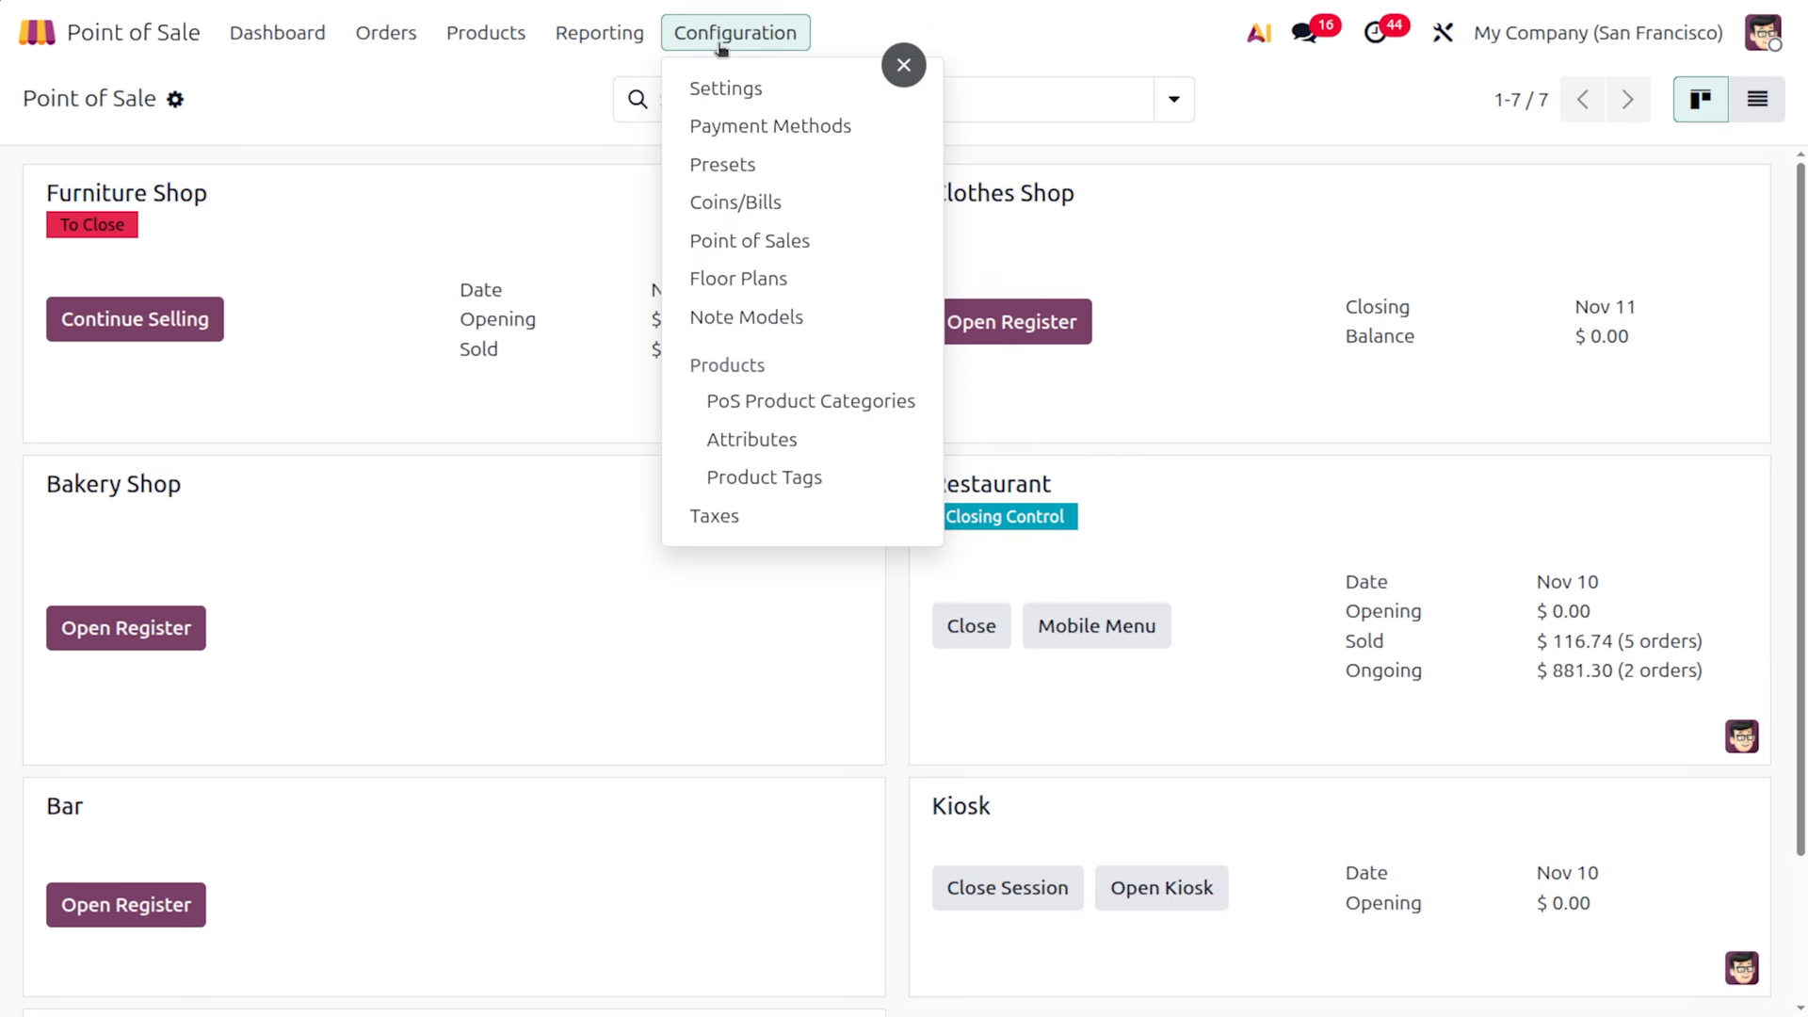
pyautogui.click(1202, 97)
pyautogui.moveTo(1721, 215)
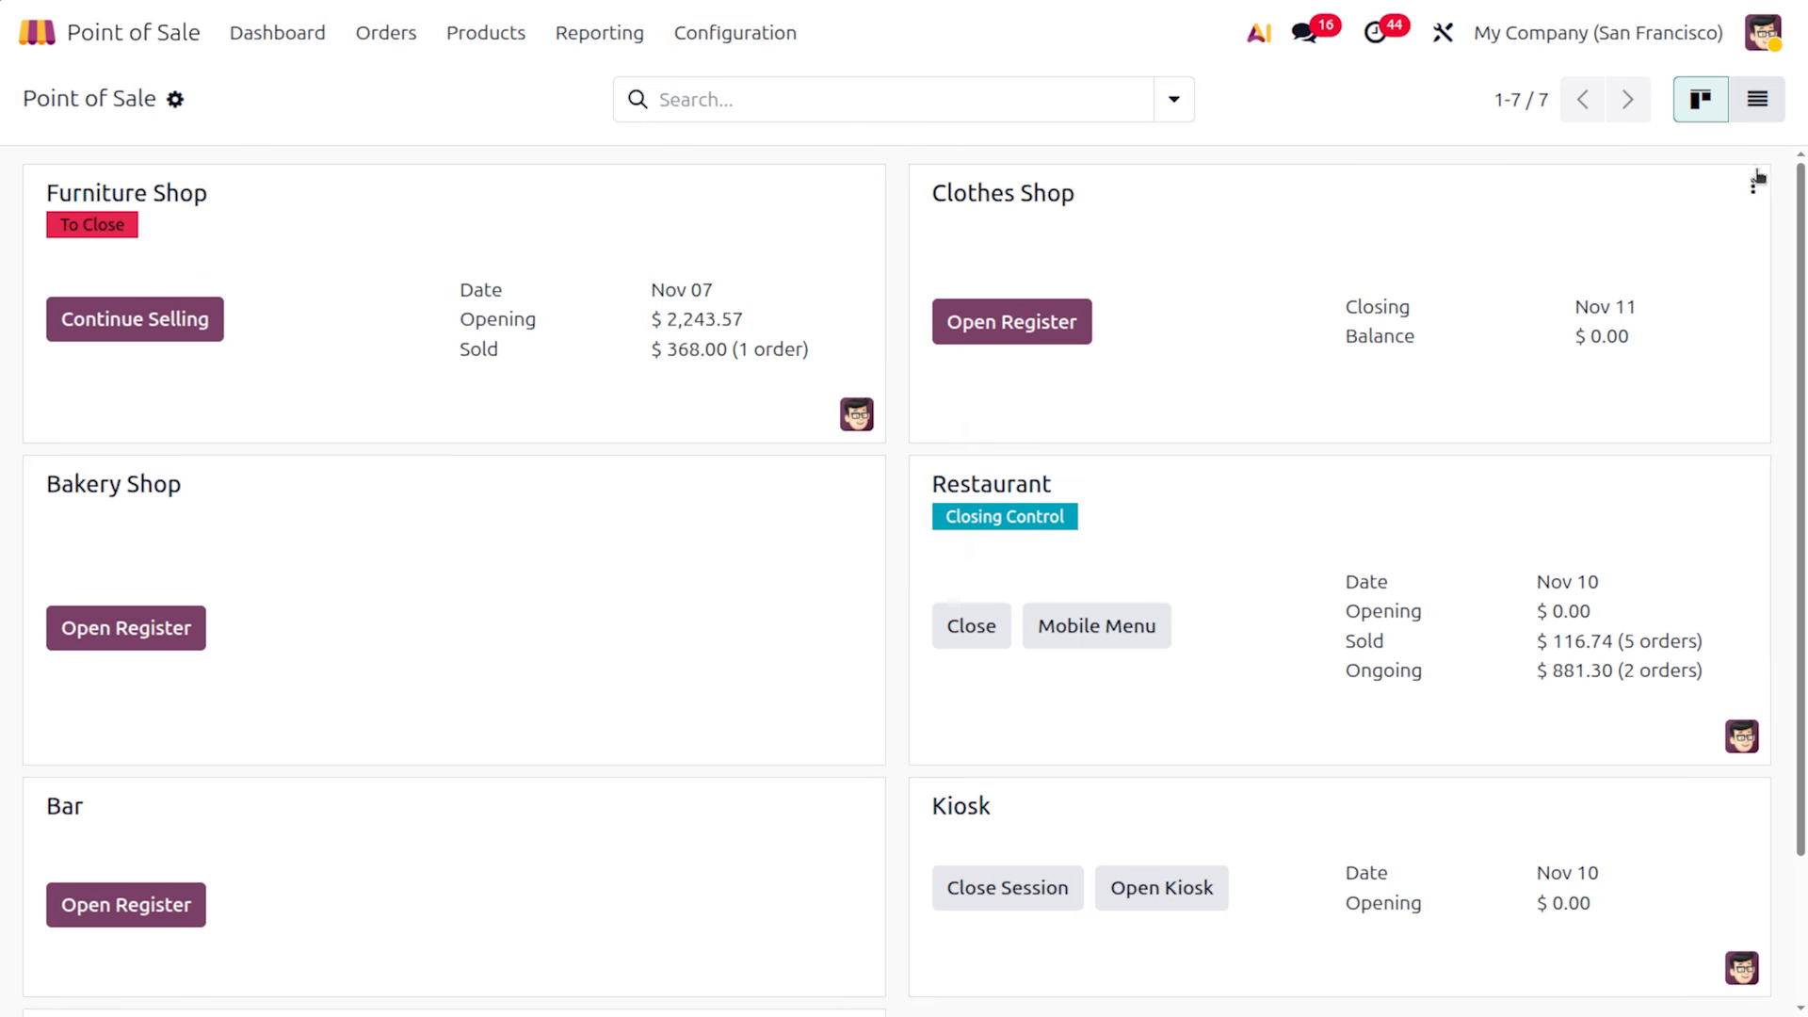
pyautogui.click(1754, 188)
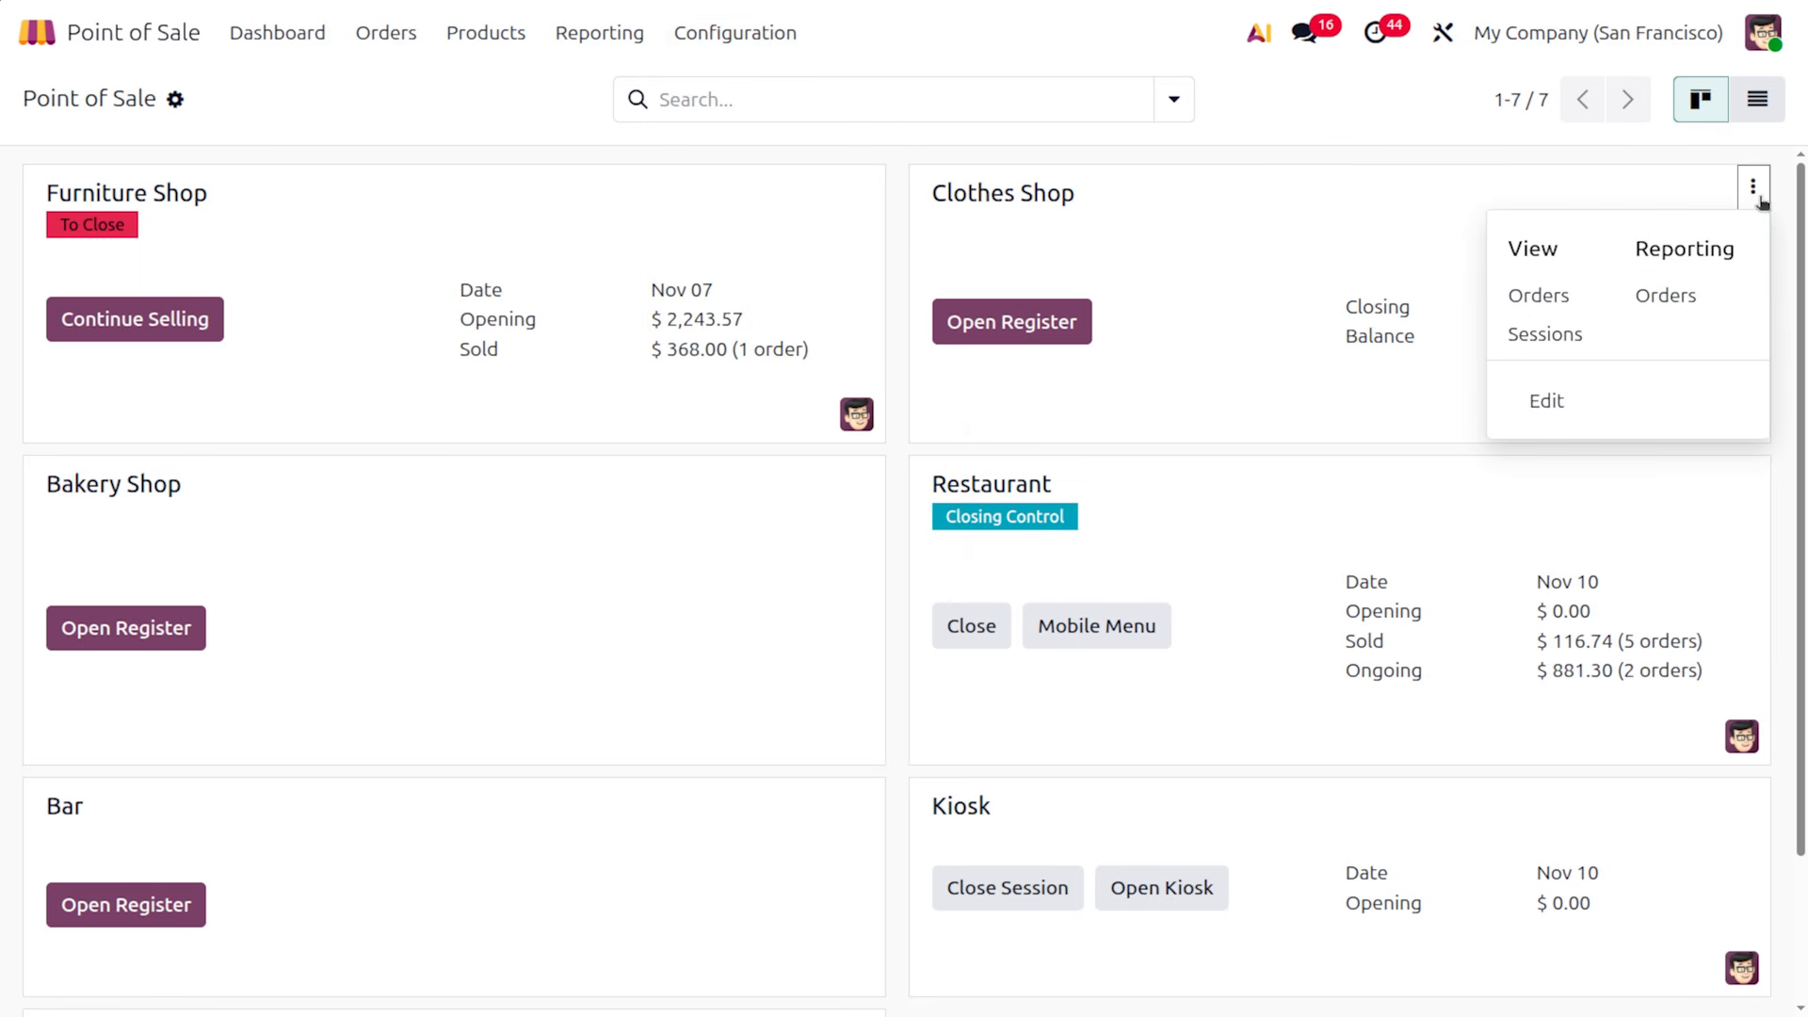
pyautogui.click(1566, 415)
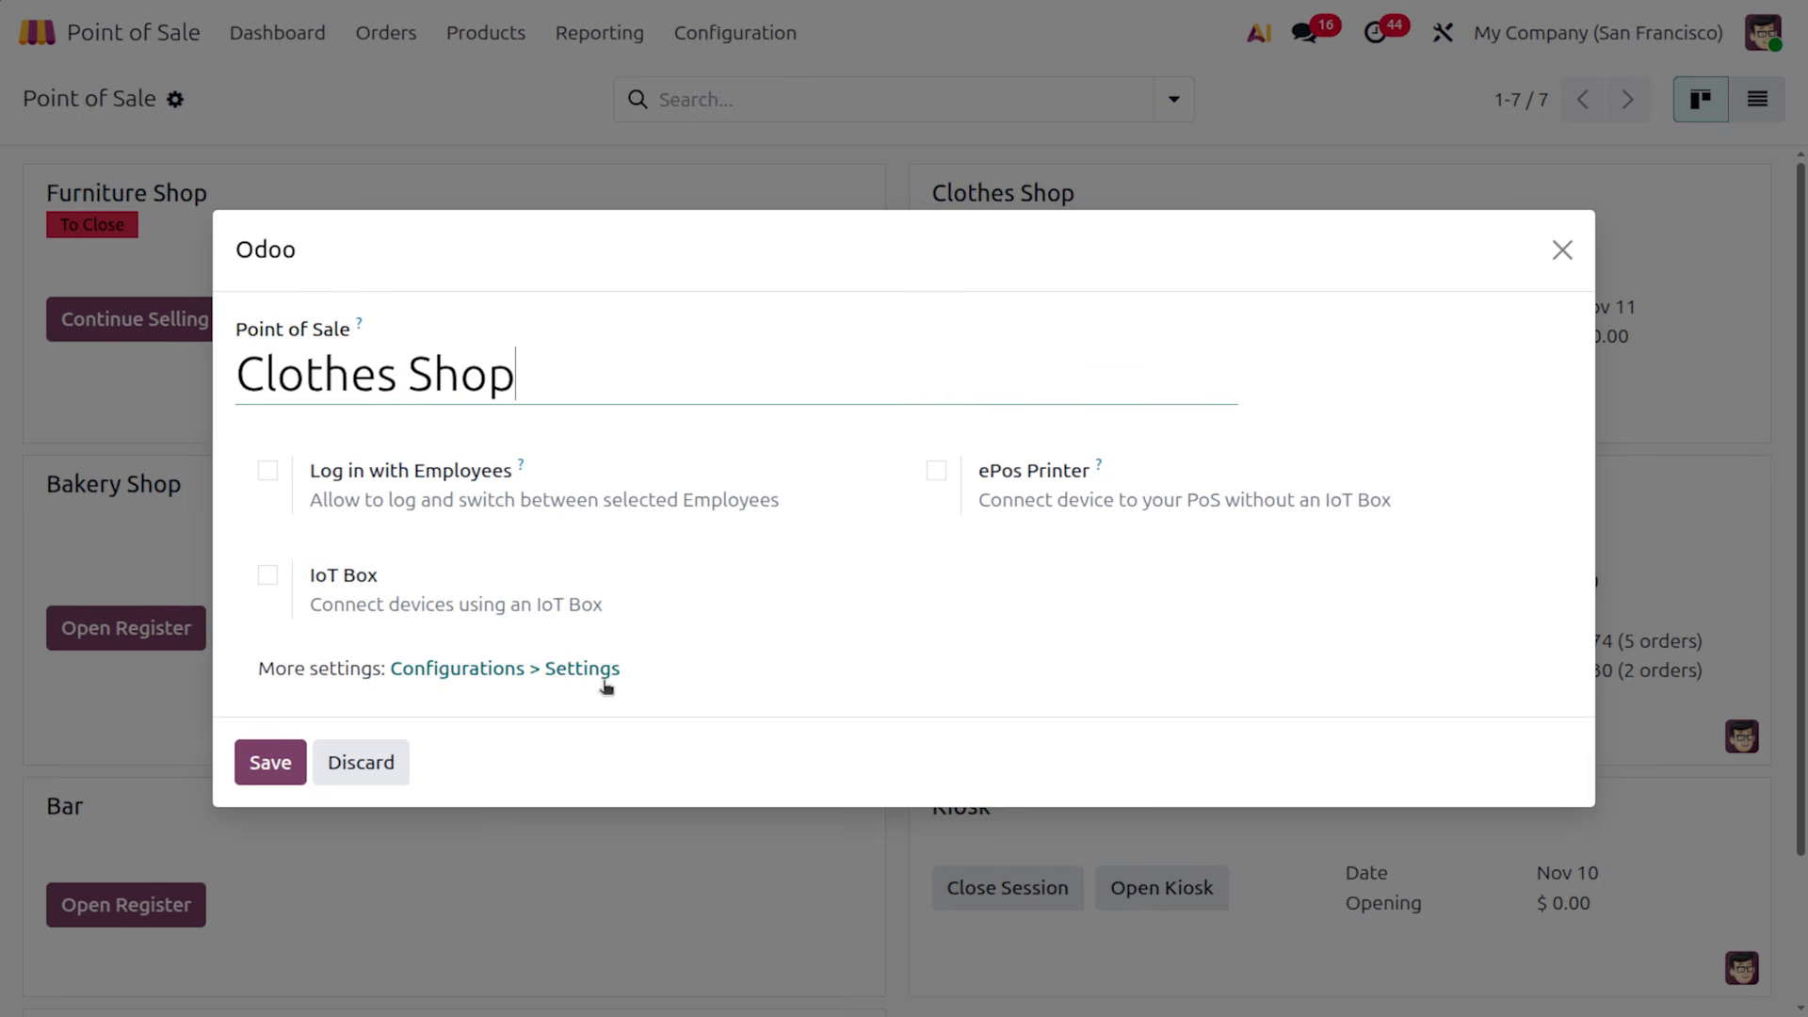
pyautogui.click(603, 676)
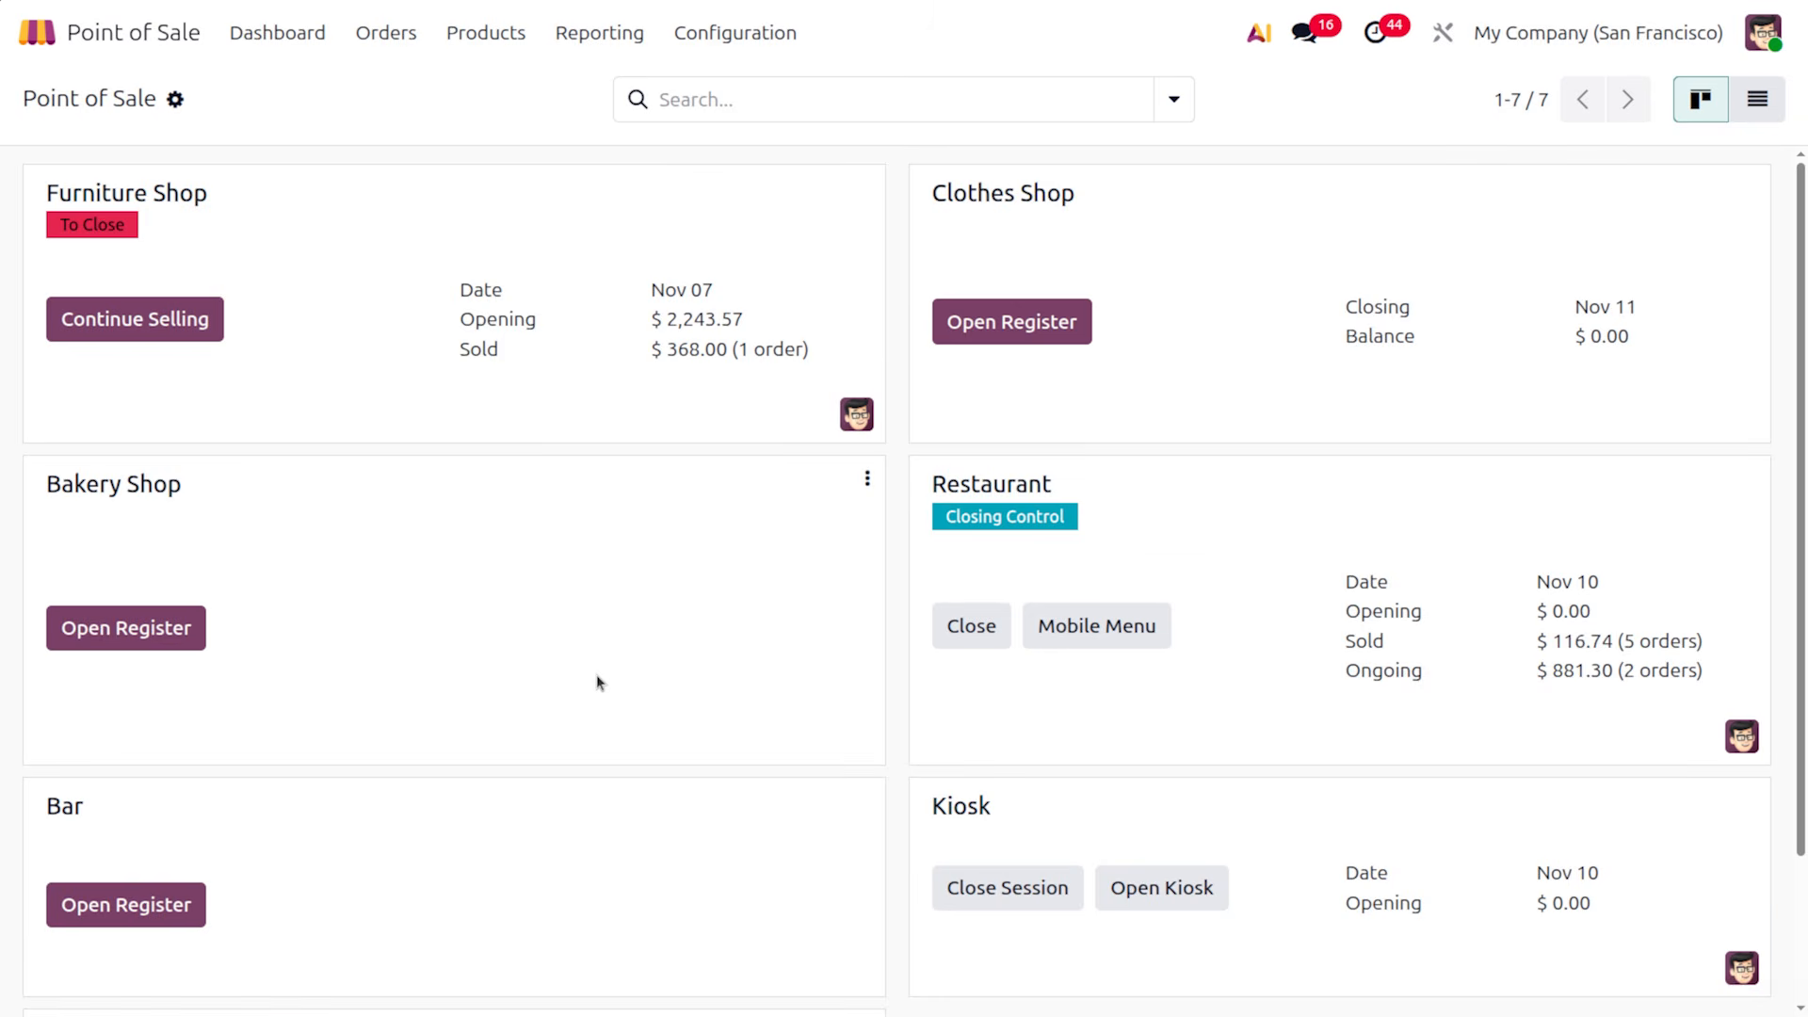
pyautogui.scroll(-15, 1438, 488)
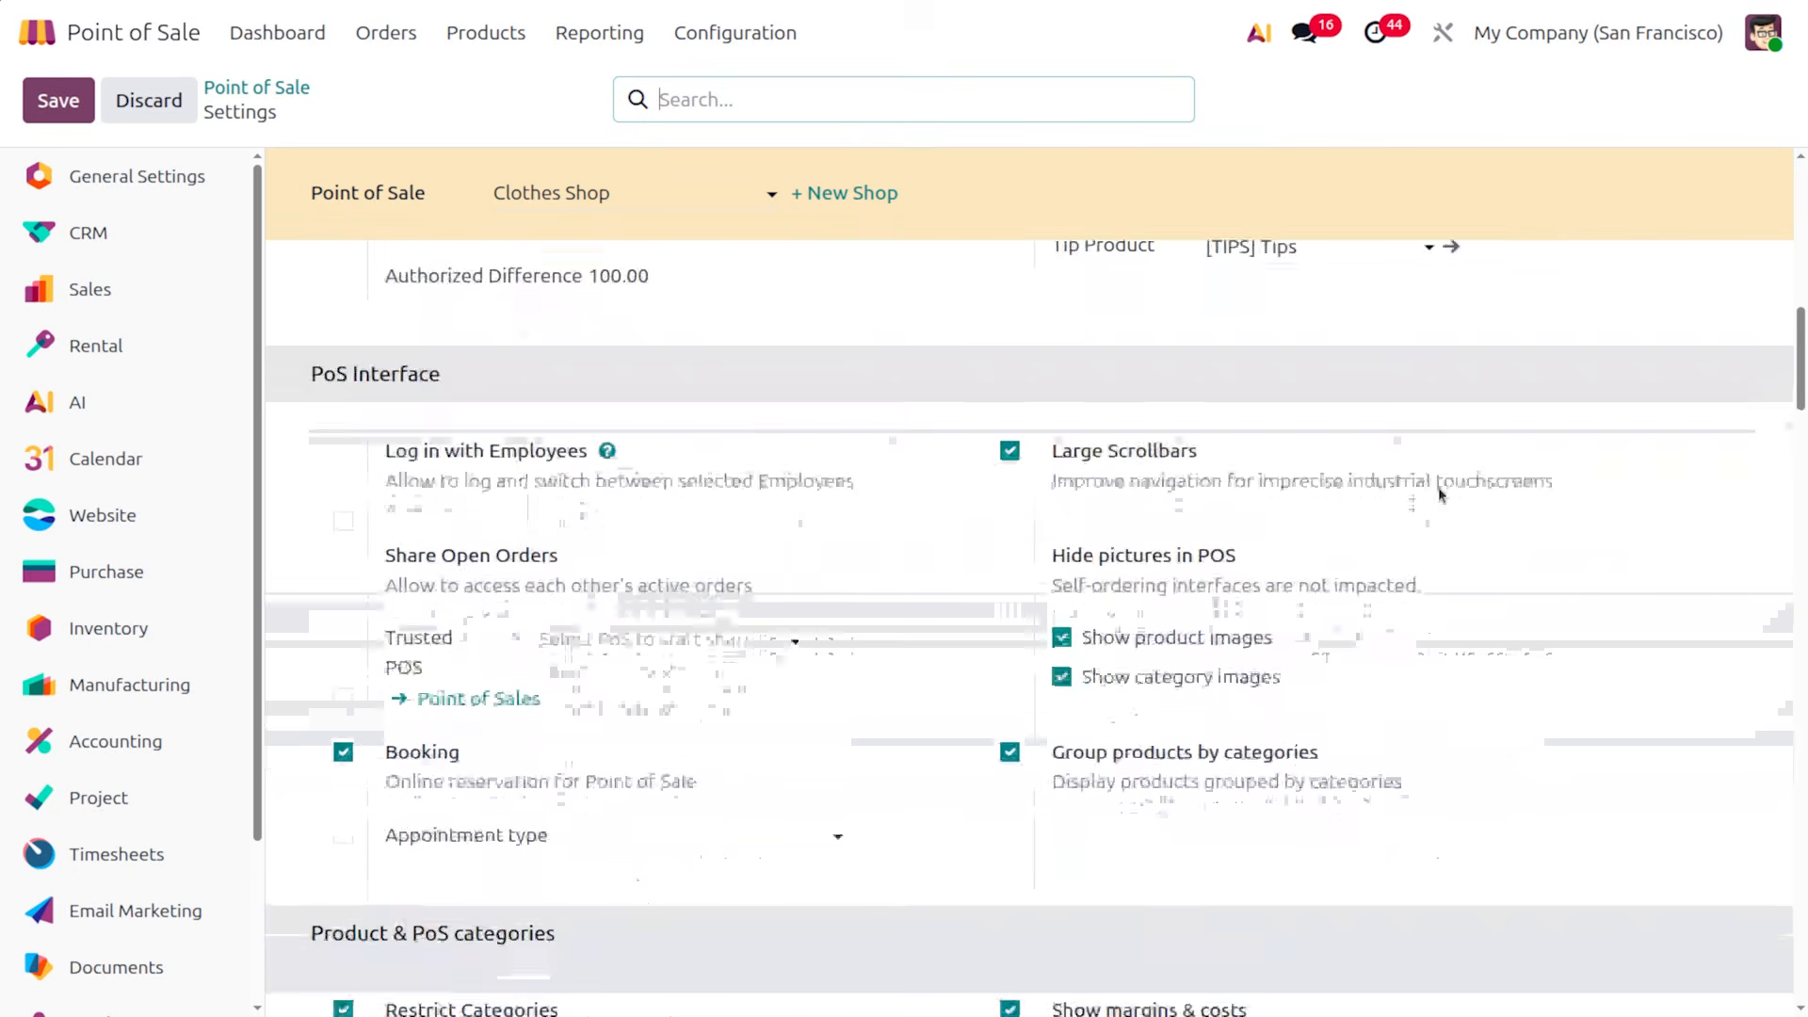
pyautogui.scroll(-2, 1438, 488)
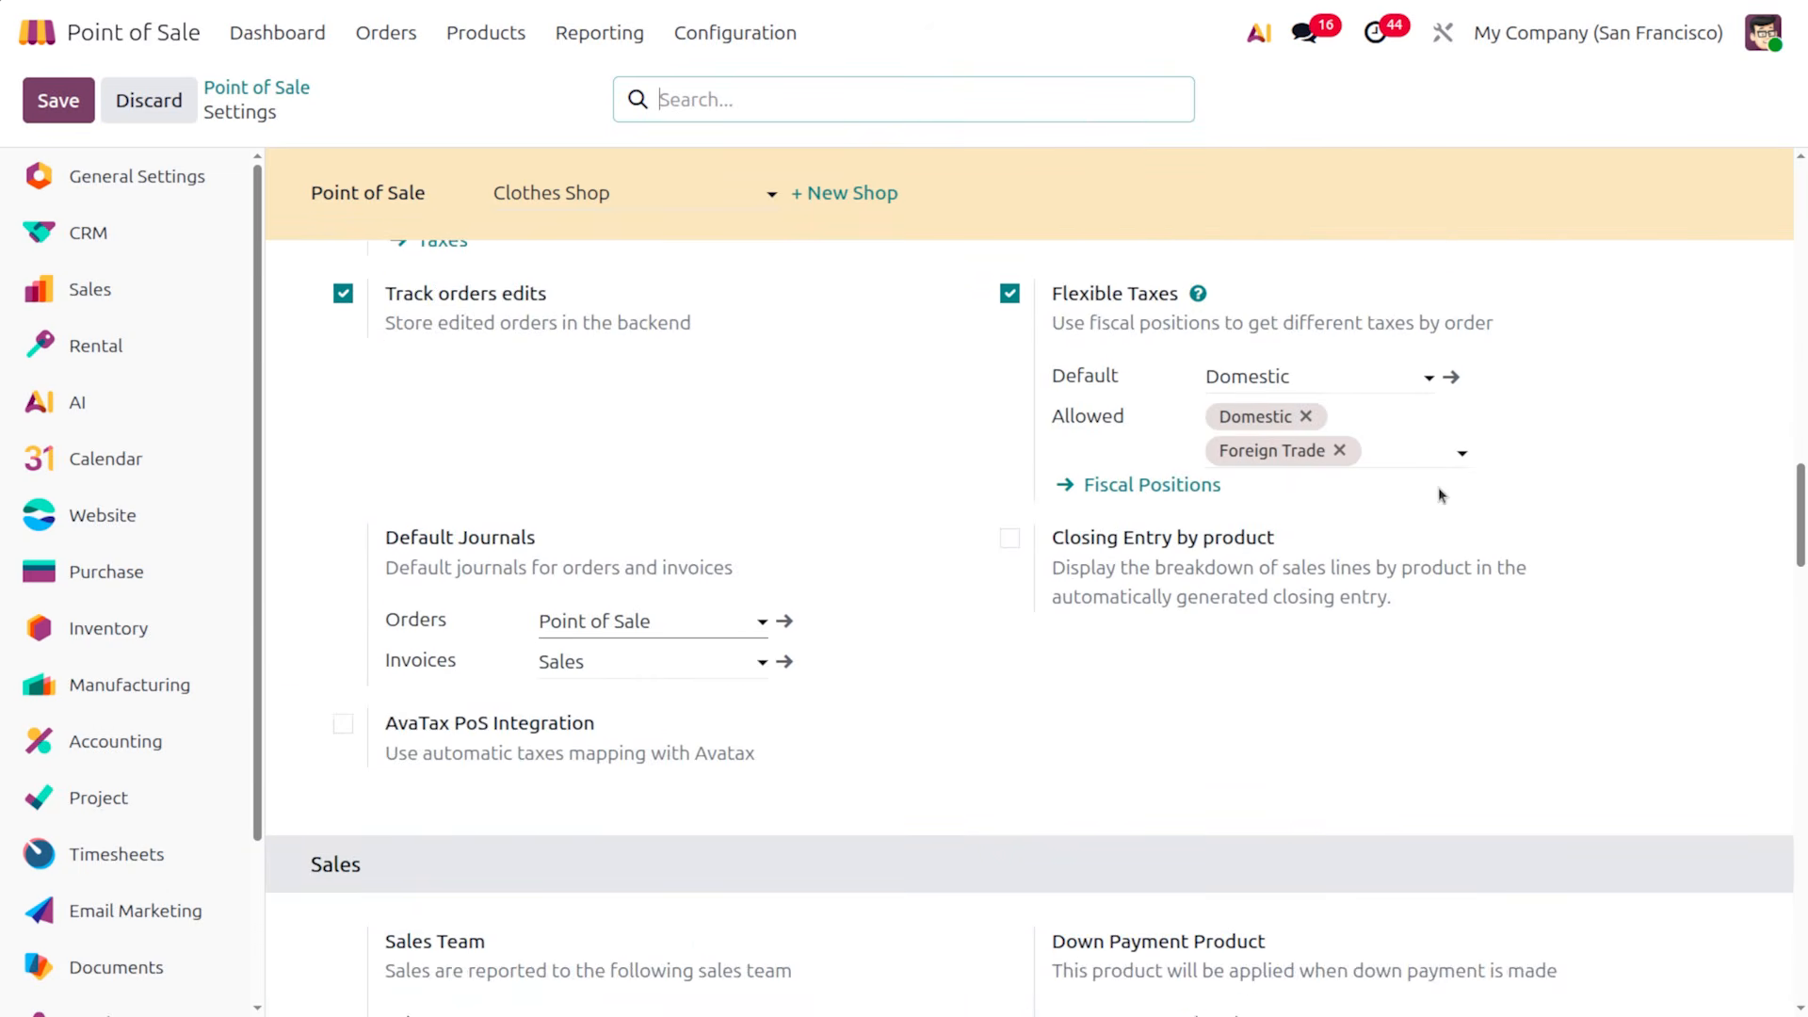
pyautogui.scroll(-8, 1438, 488)
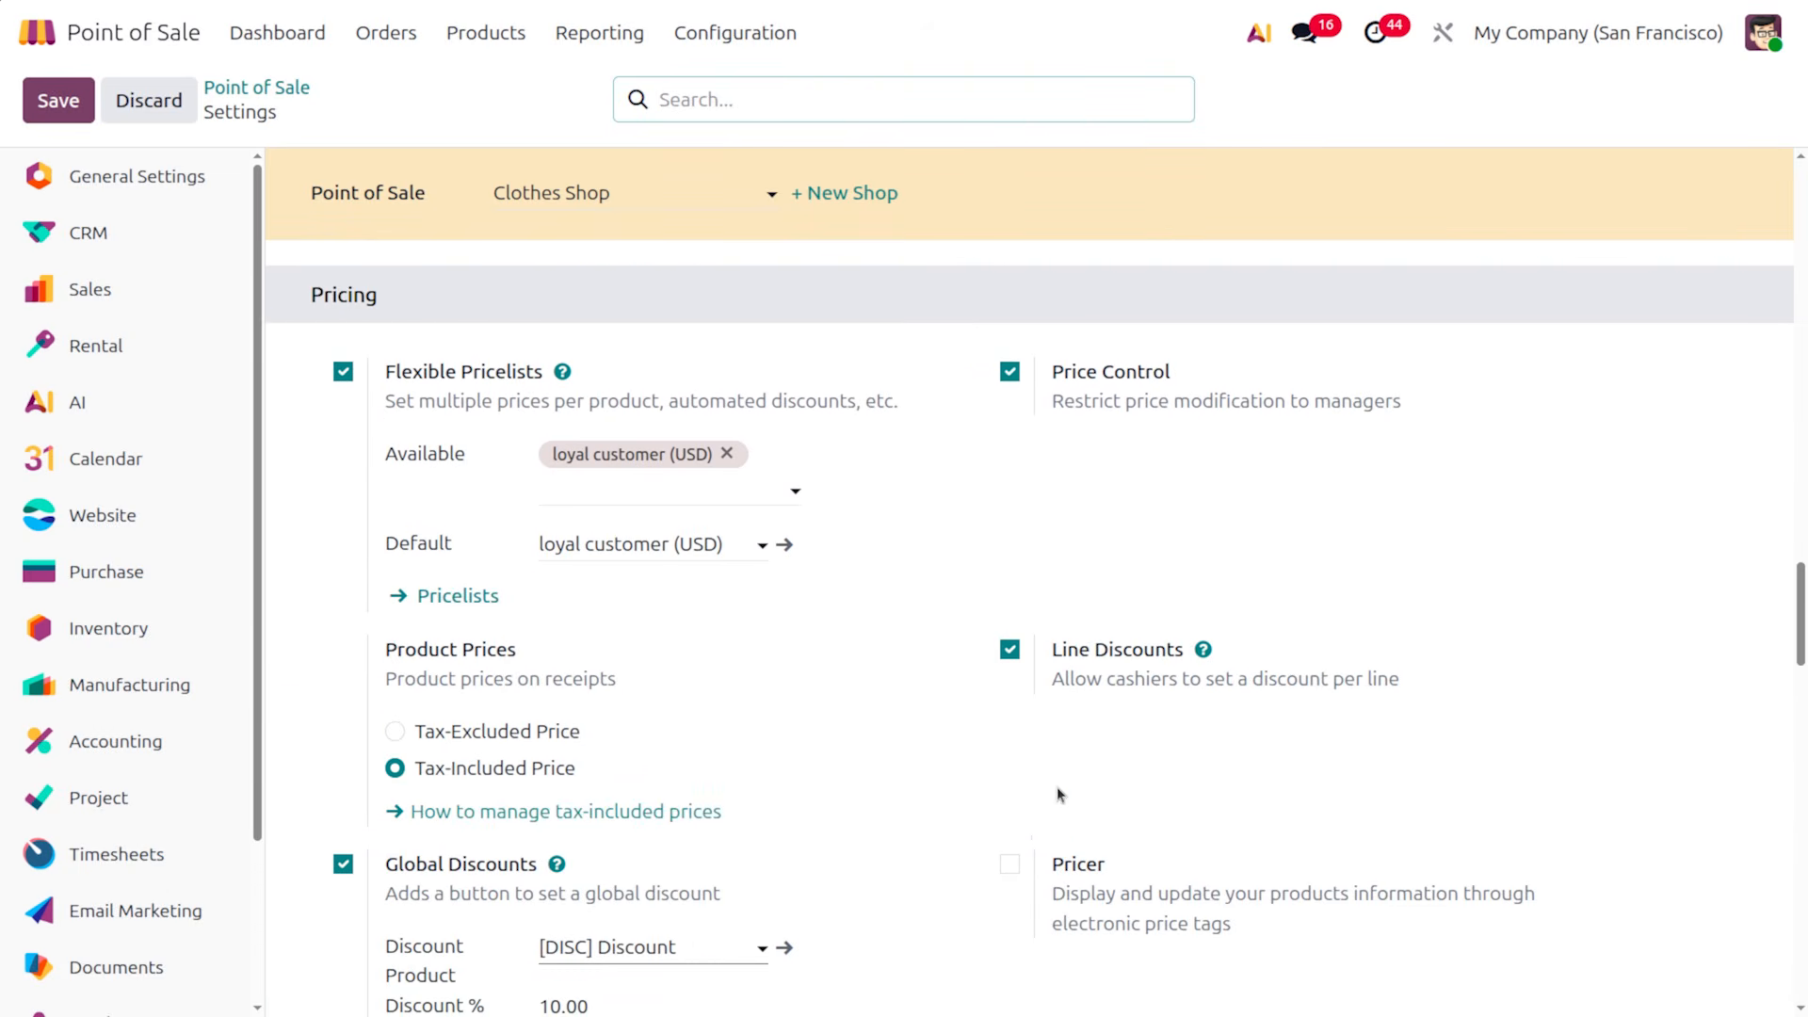
# Enable the Pricer feature and save the settings
pyautogui.click(1009, 864)
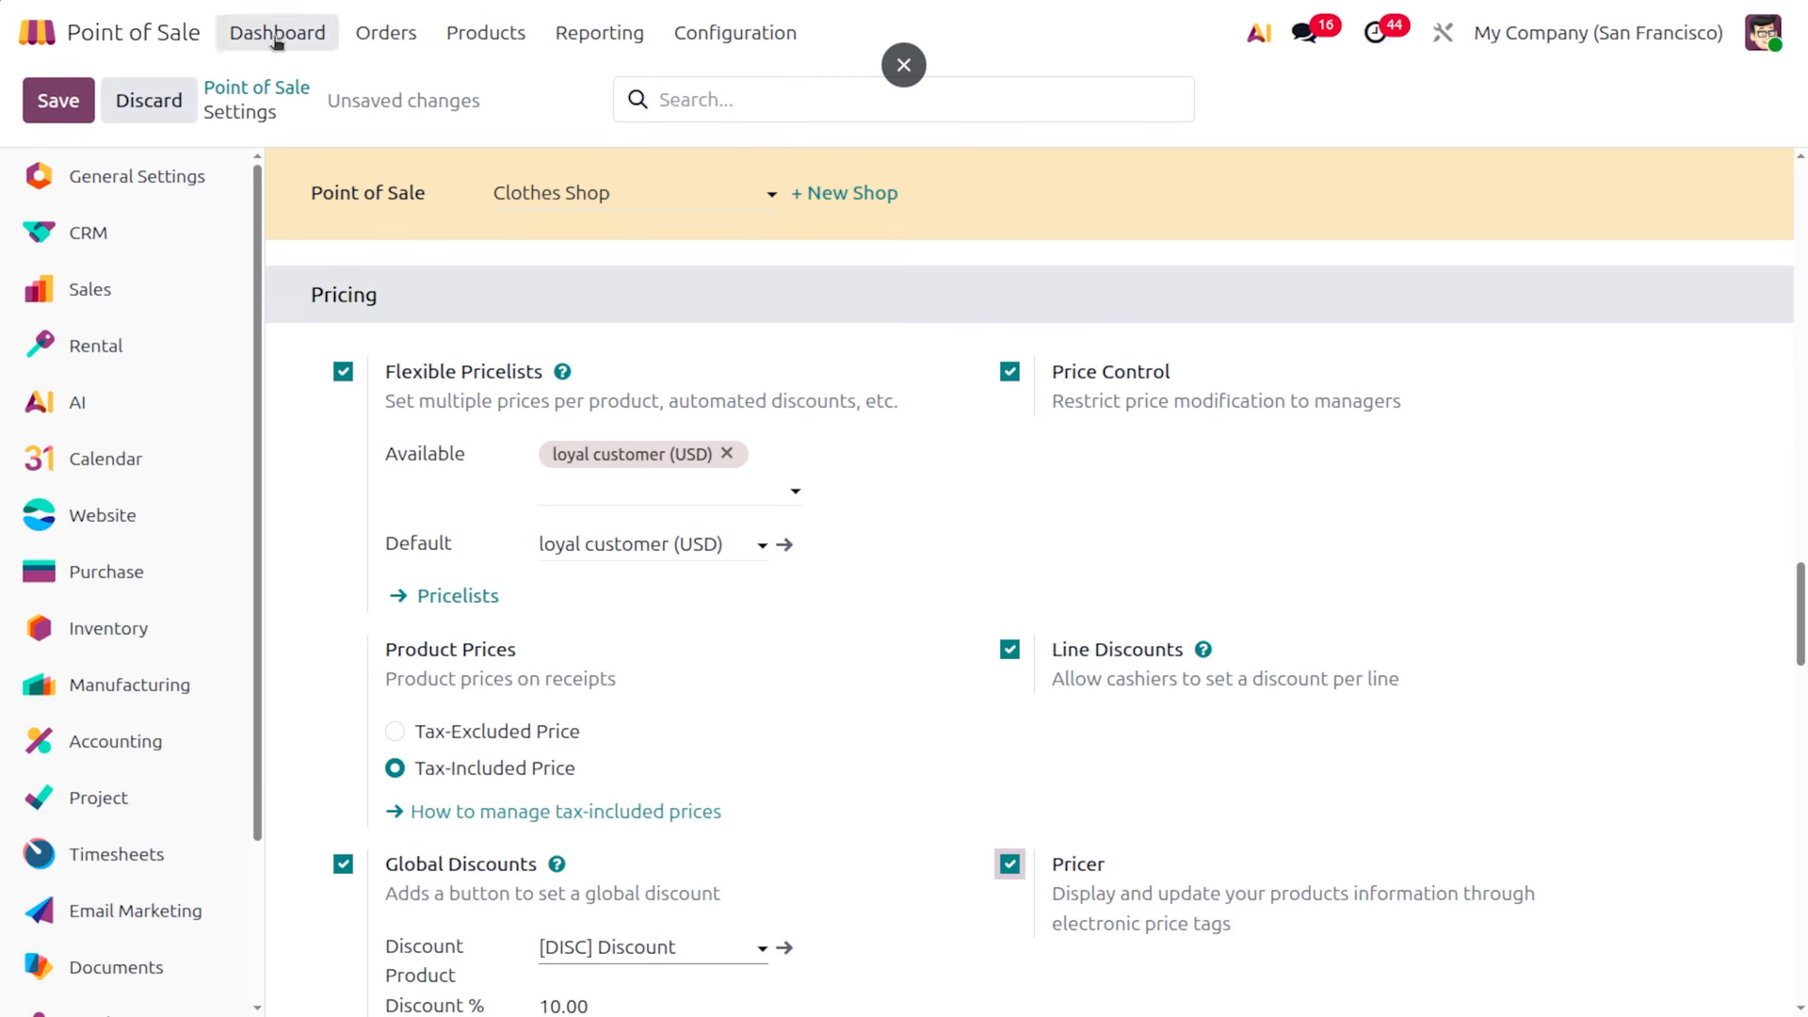
pyautogui.click(58, 102)
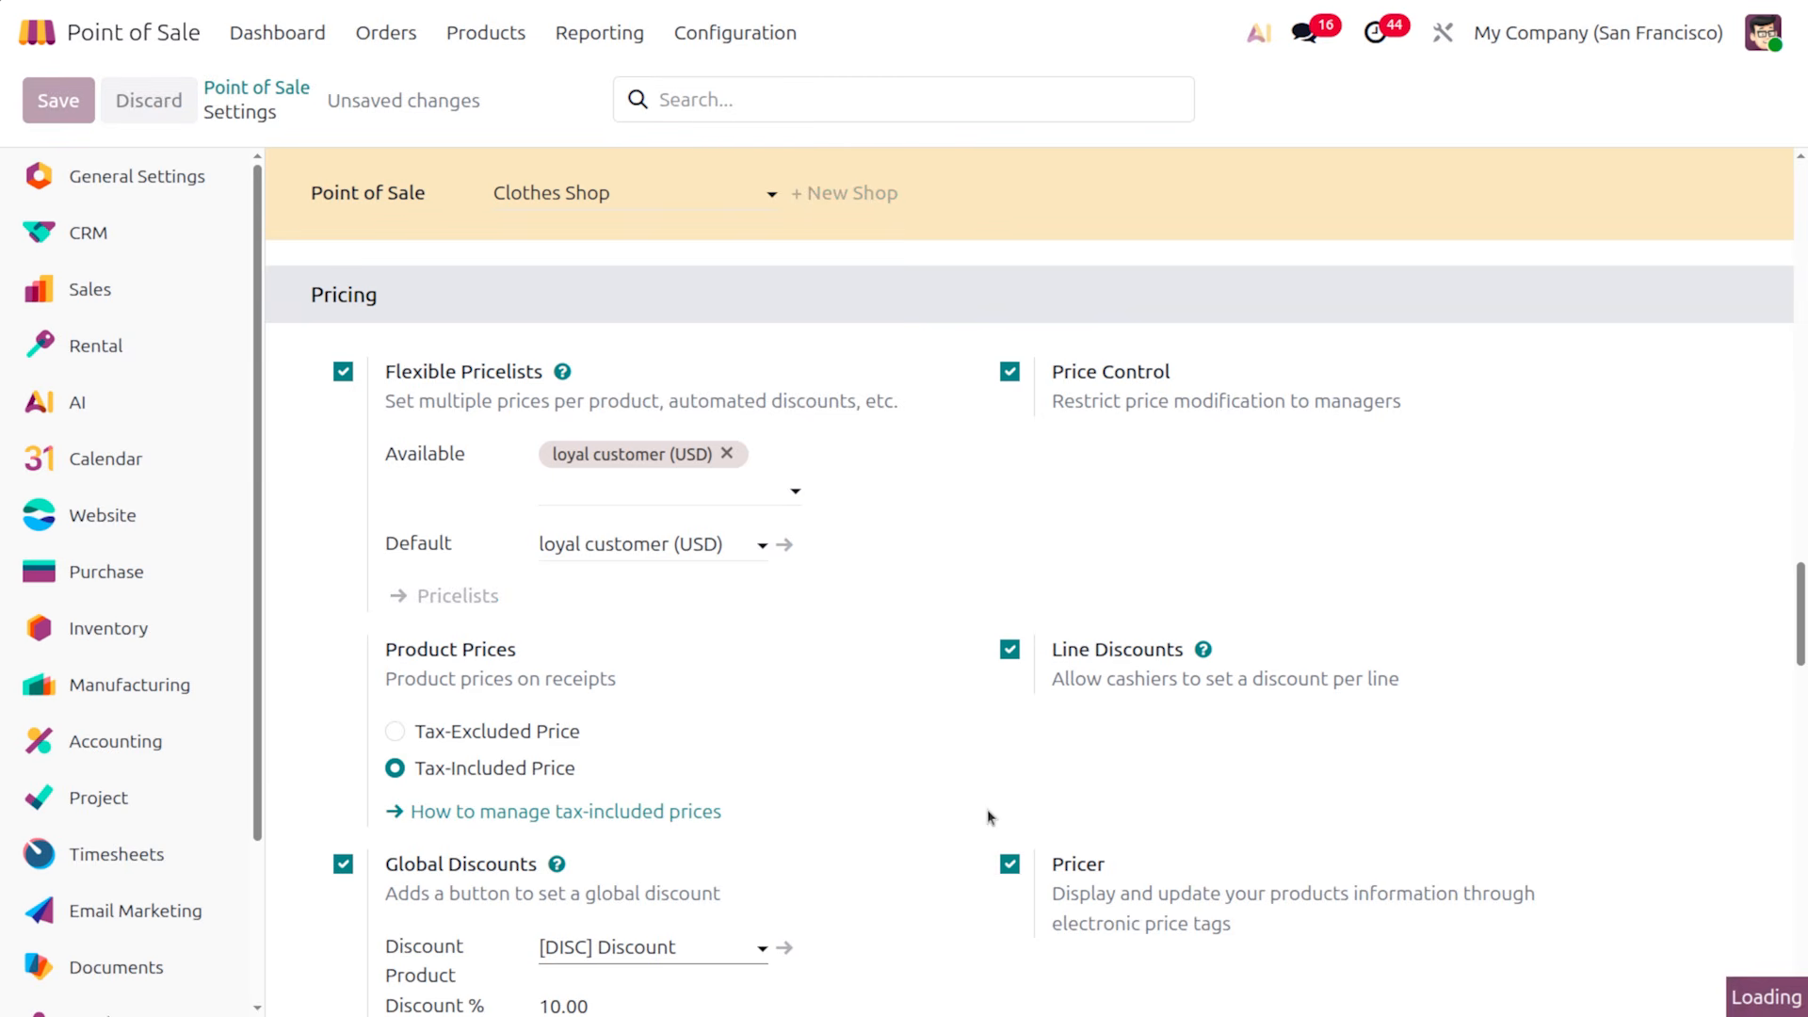
pyautogui.scroll(-4, 987, 809)
pyautogui.scroll(-1, 987, 810)
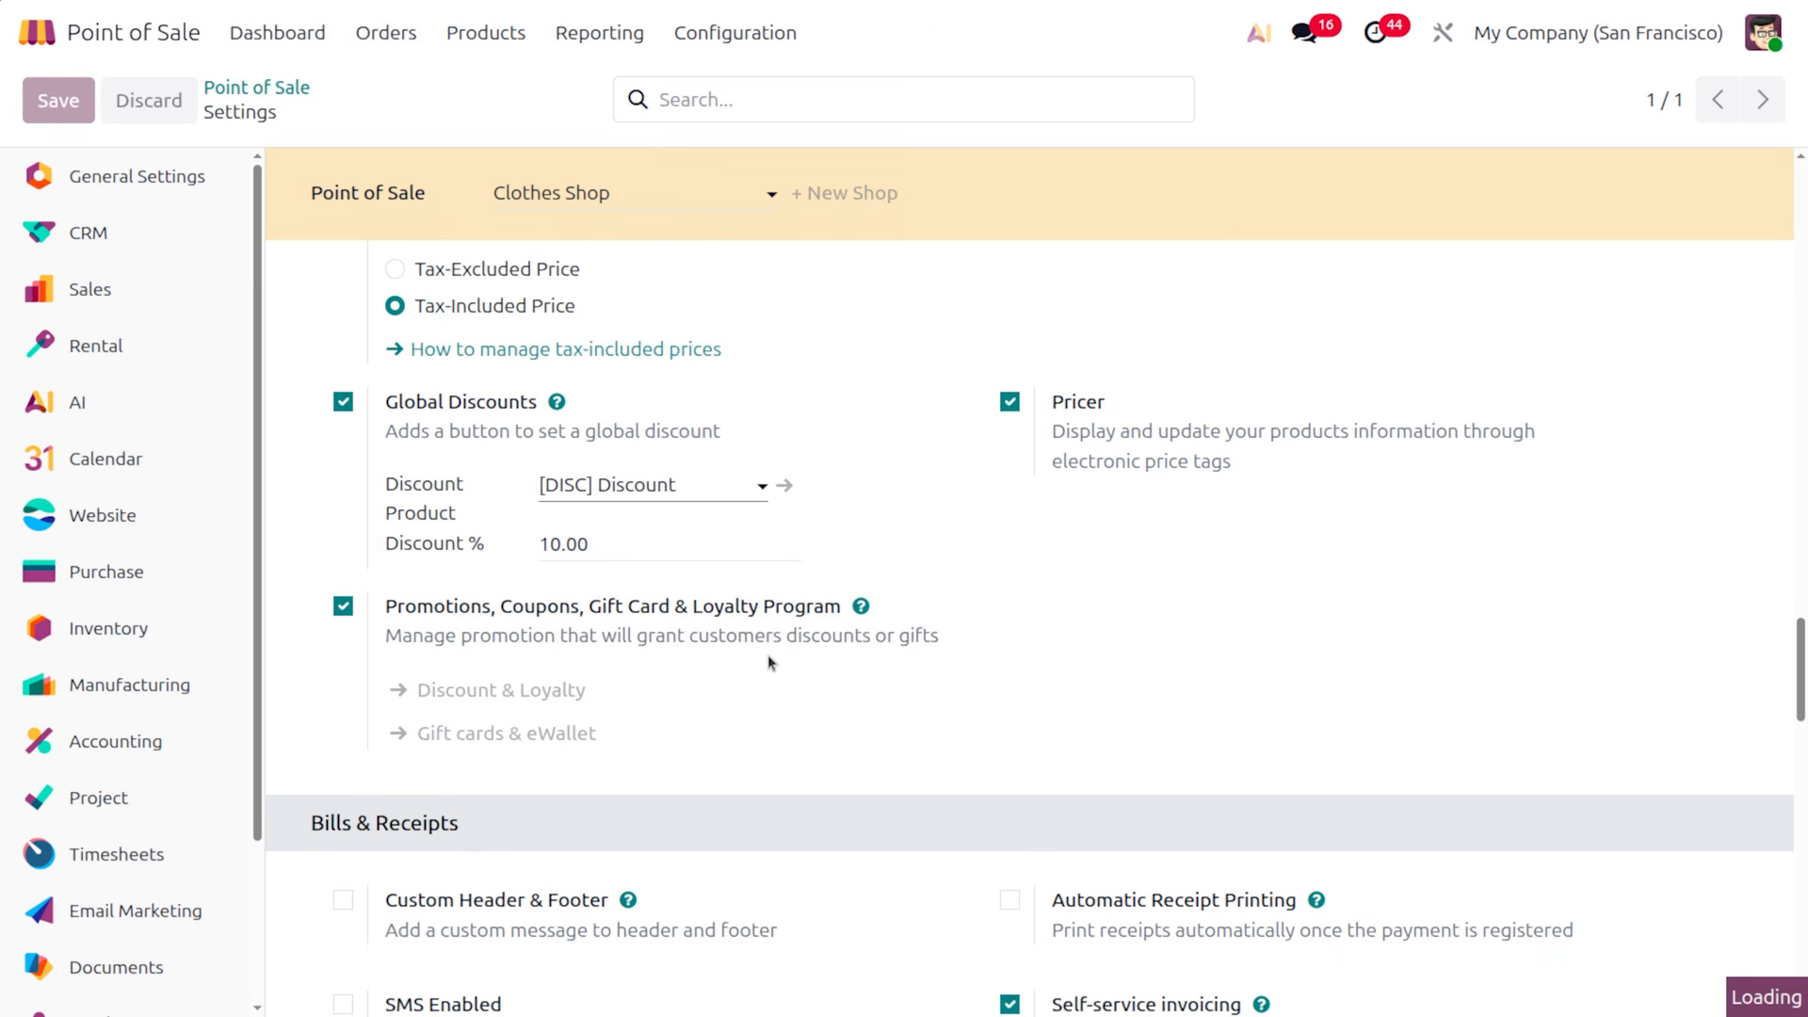
pyautogui.scroll(-2, 1017, 694)
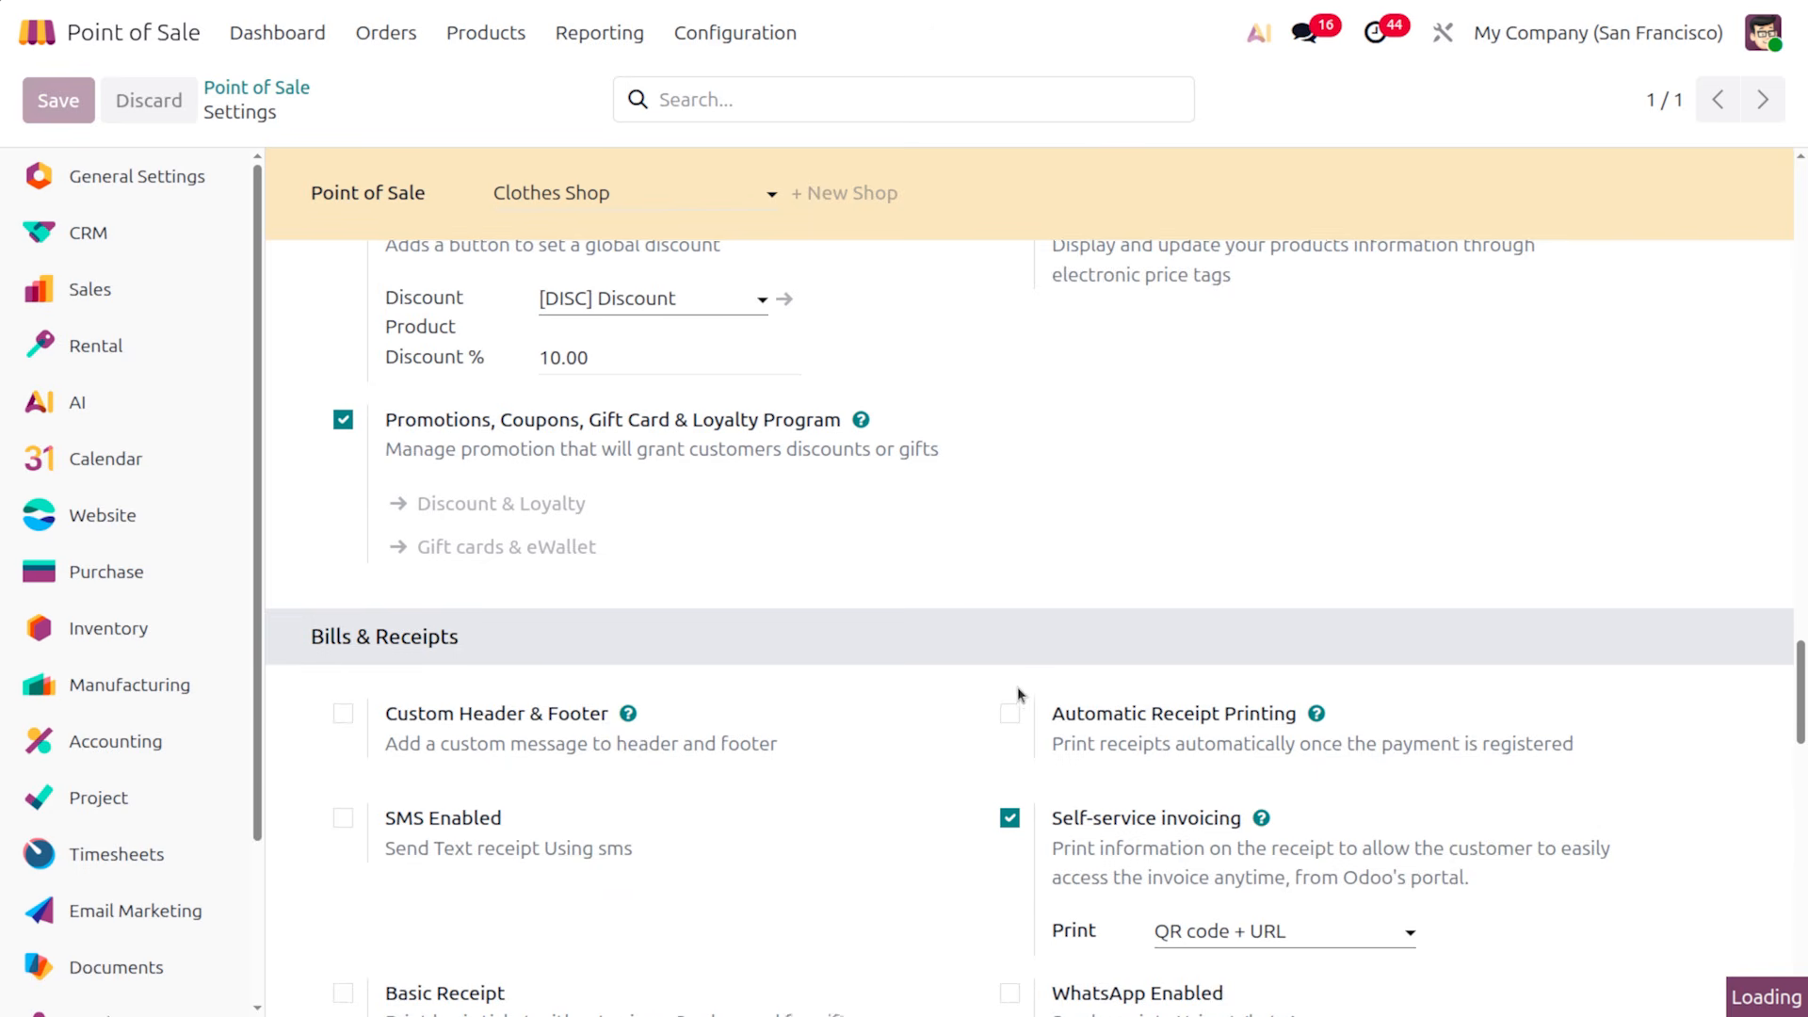
pyautogui.scroll(5, 1017, 694)
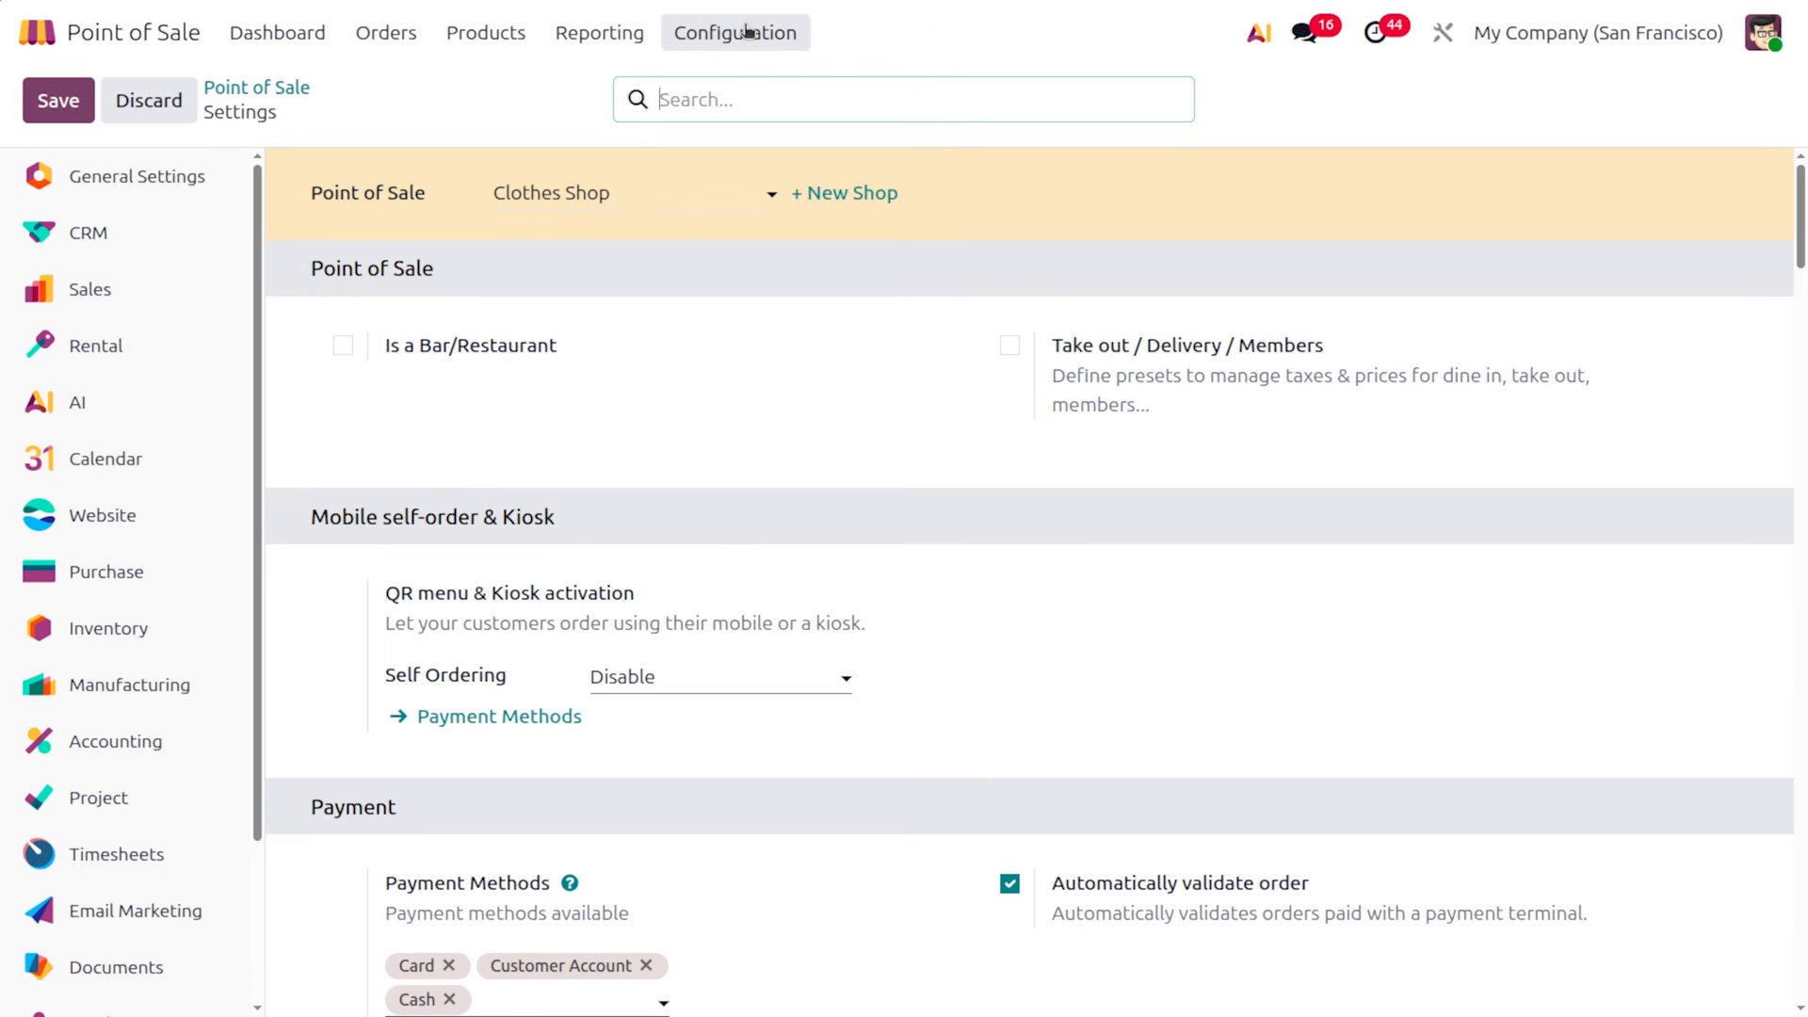
pyautogui.click(749, 31)
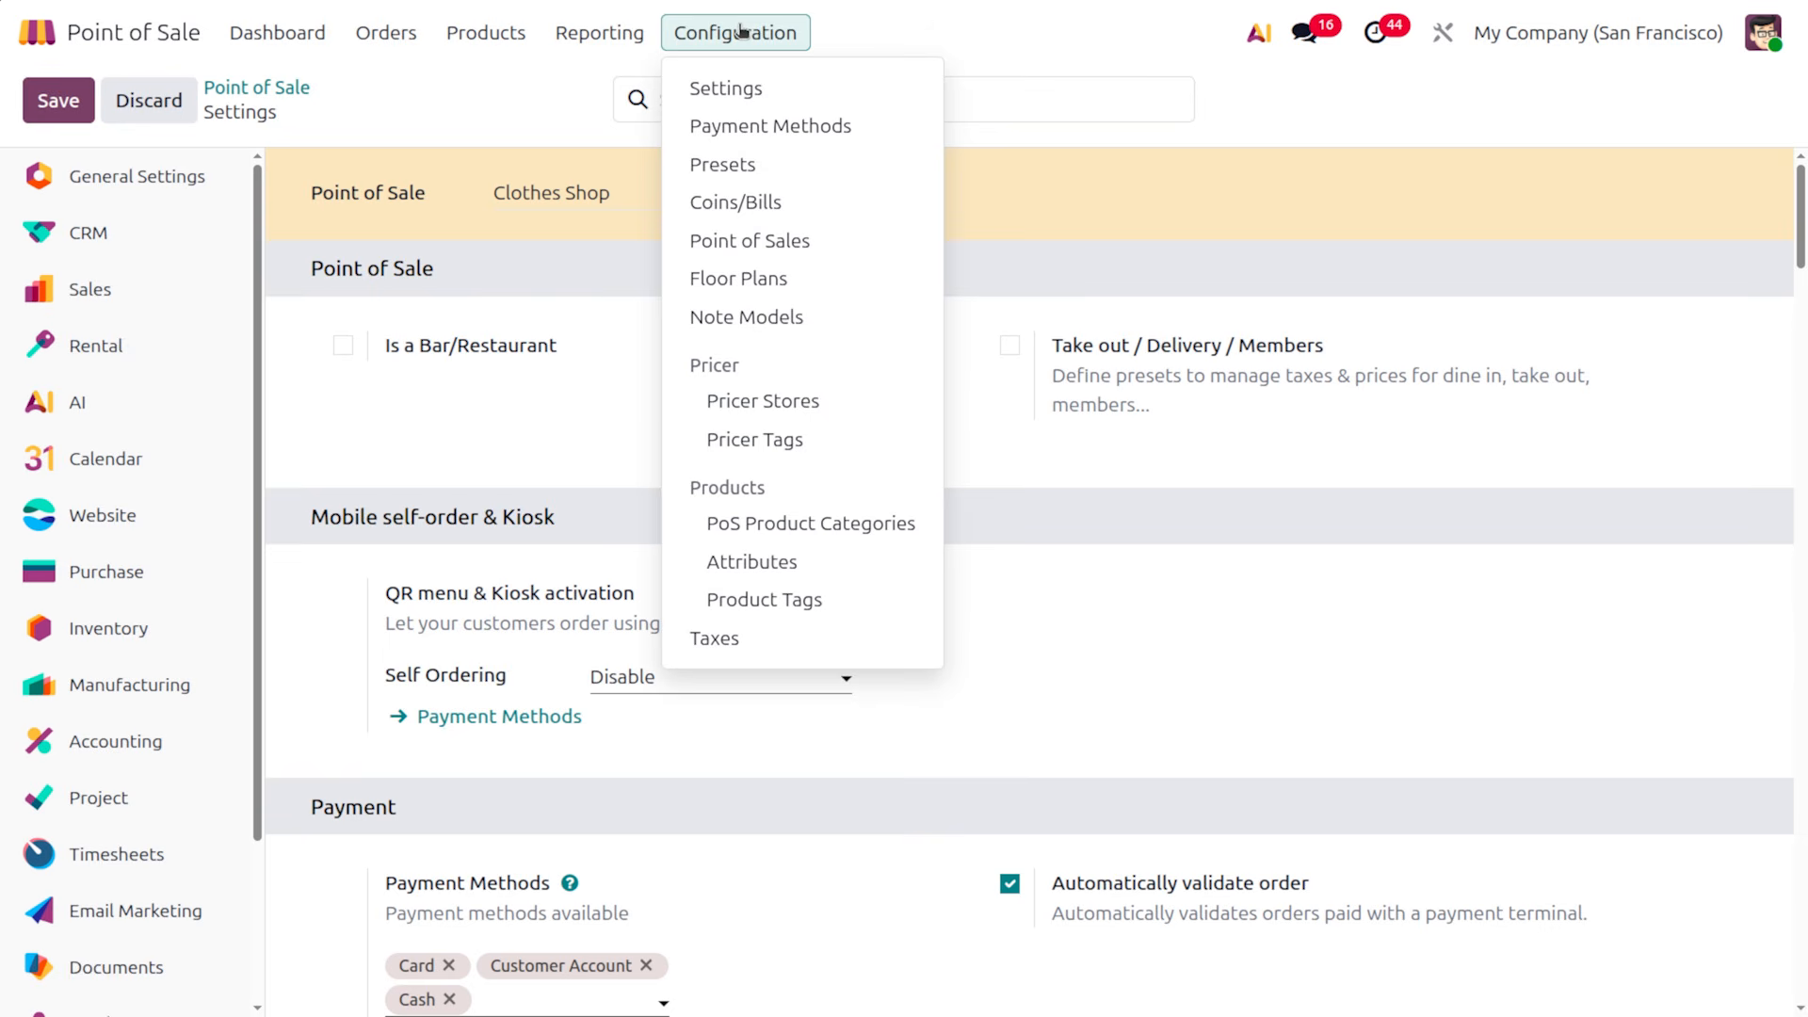
# Start a new Pricer Store, then abandon it for the Point of Sale Products catalogue
pyautogui.click(764, 403)
pyautogui.click(69, 111)
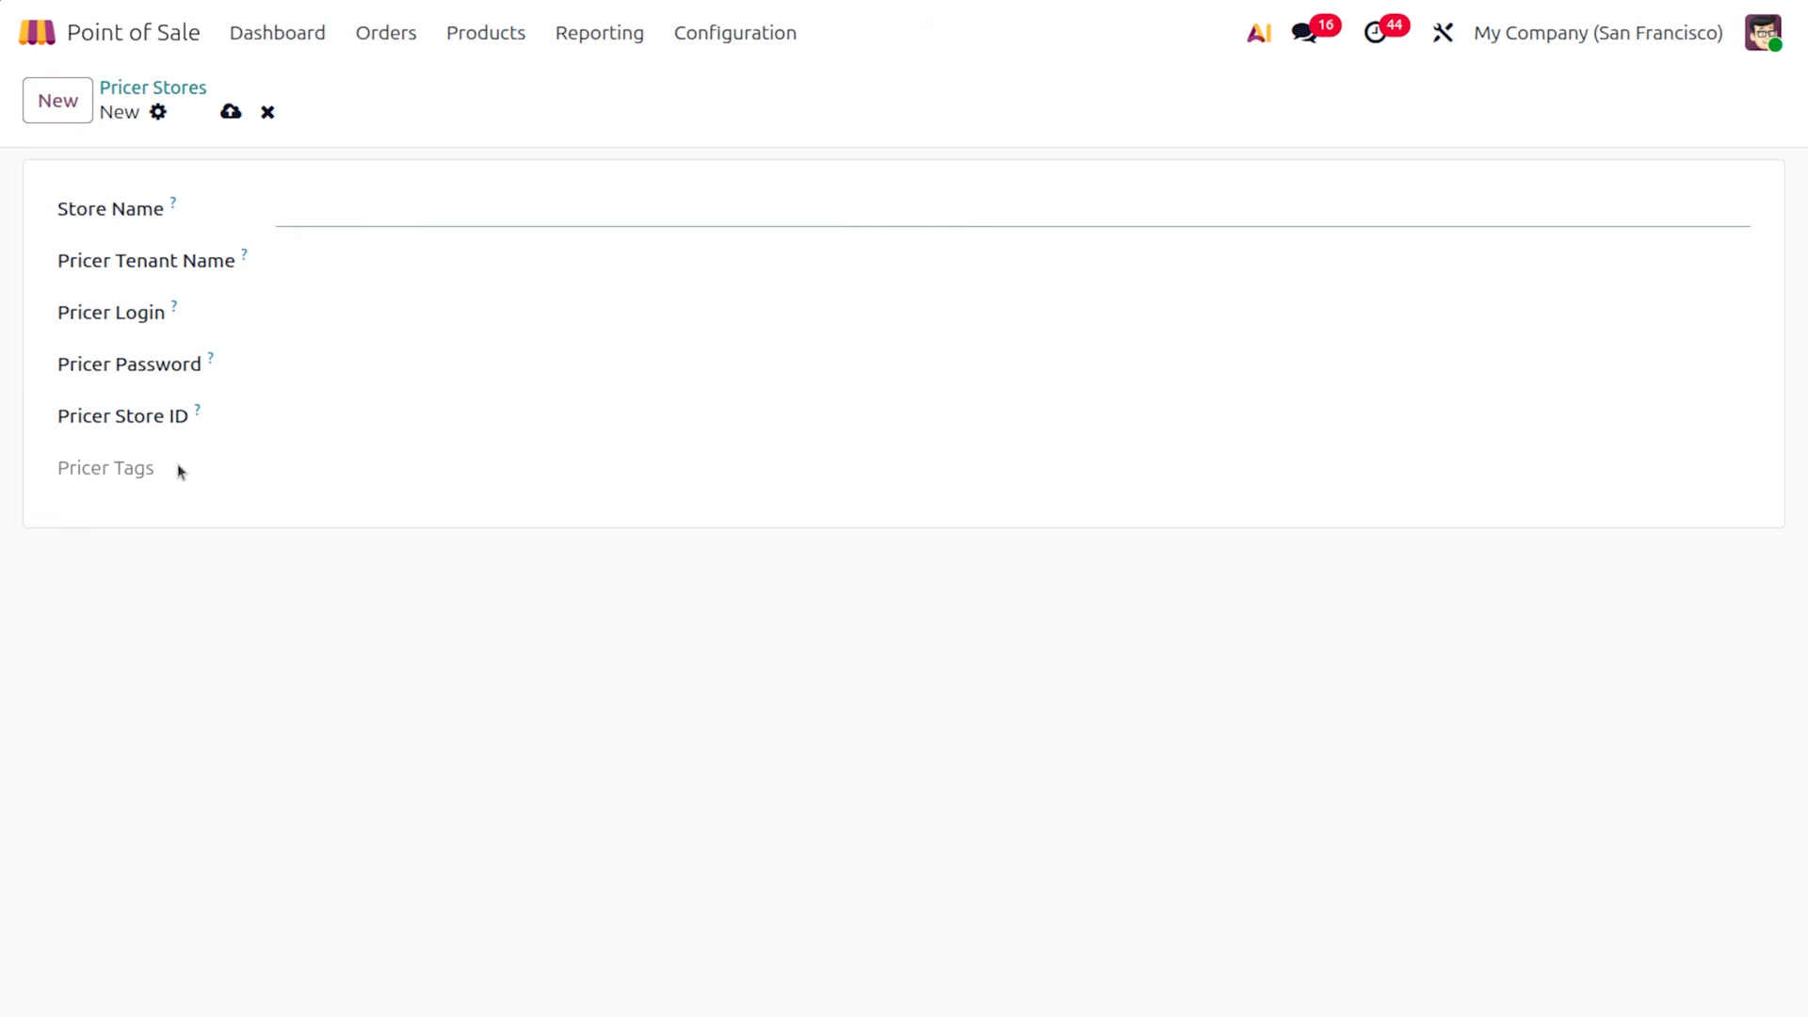
pyautogui.click(468, 35)
pyautogui.click(511, 86)
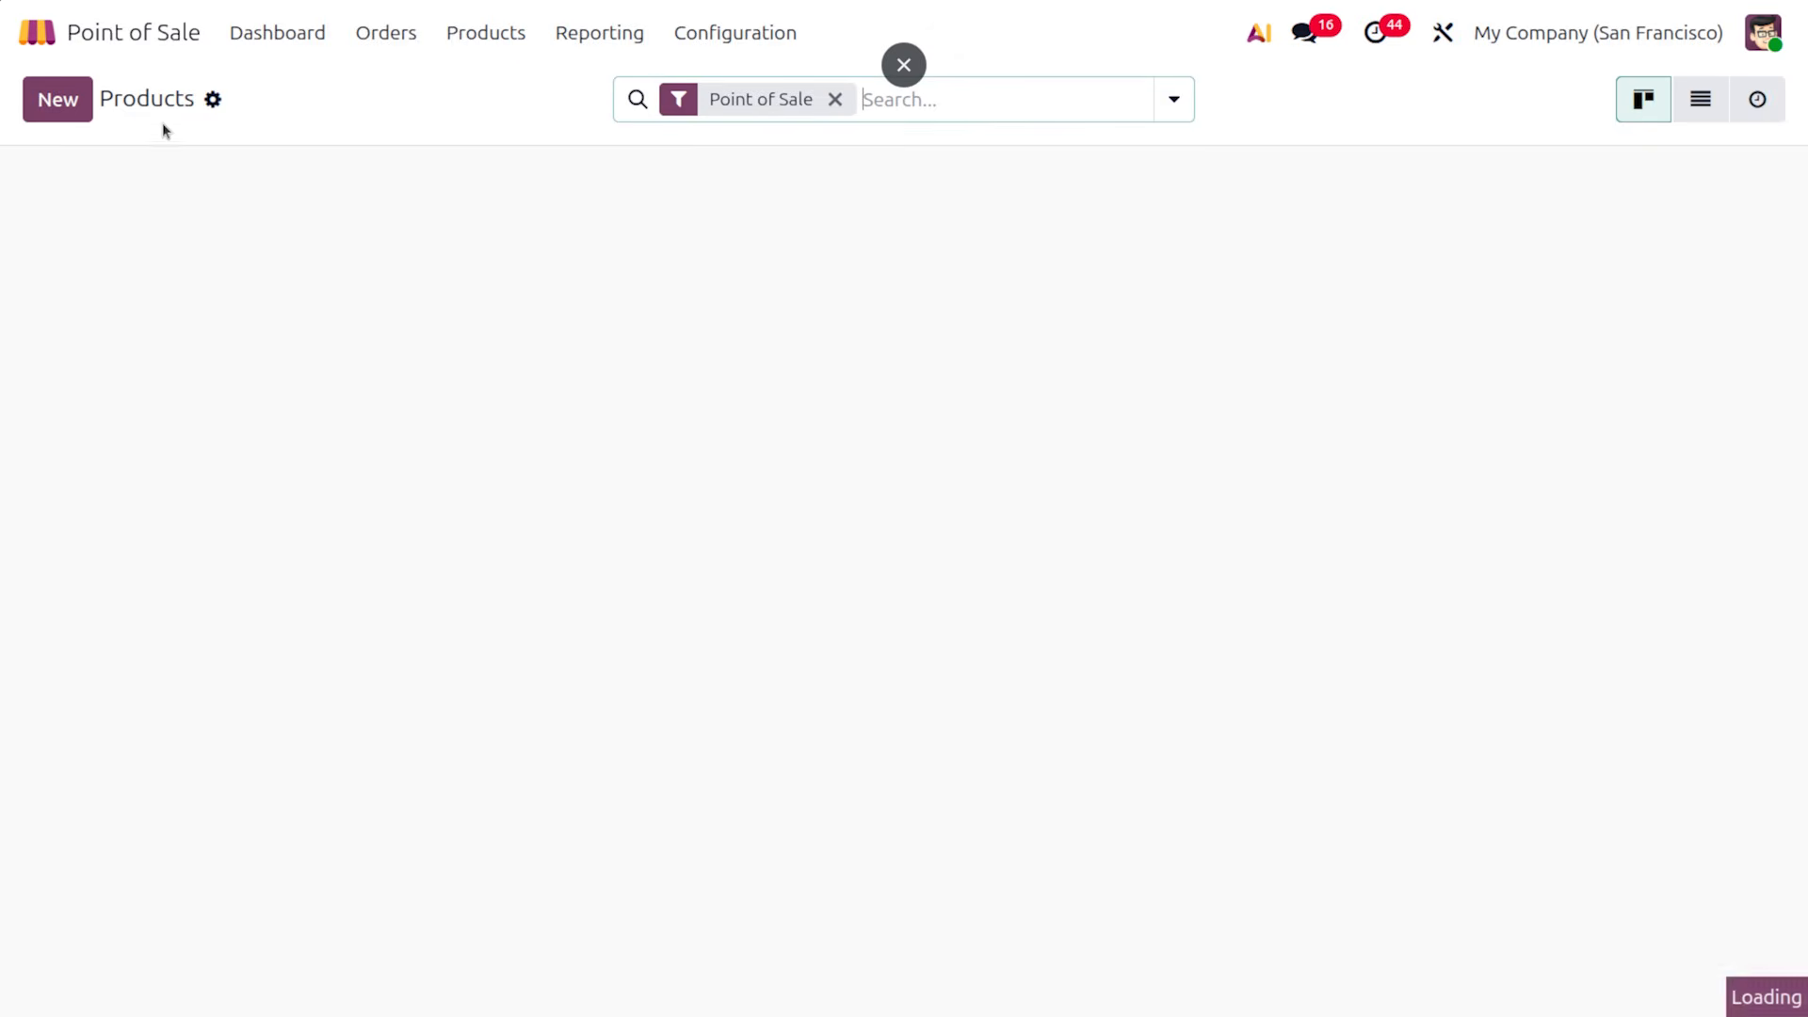
# Create a favourite product 'Red tshirt' in the Upper body POS category and save it
pyautogui.click(58, 99)
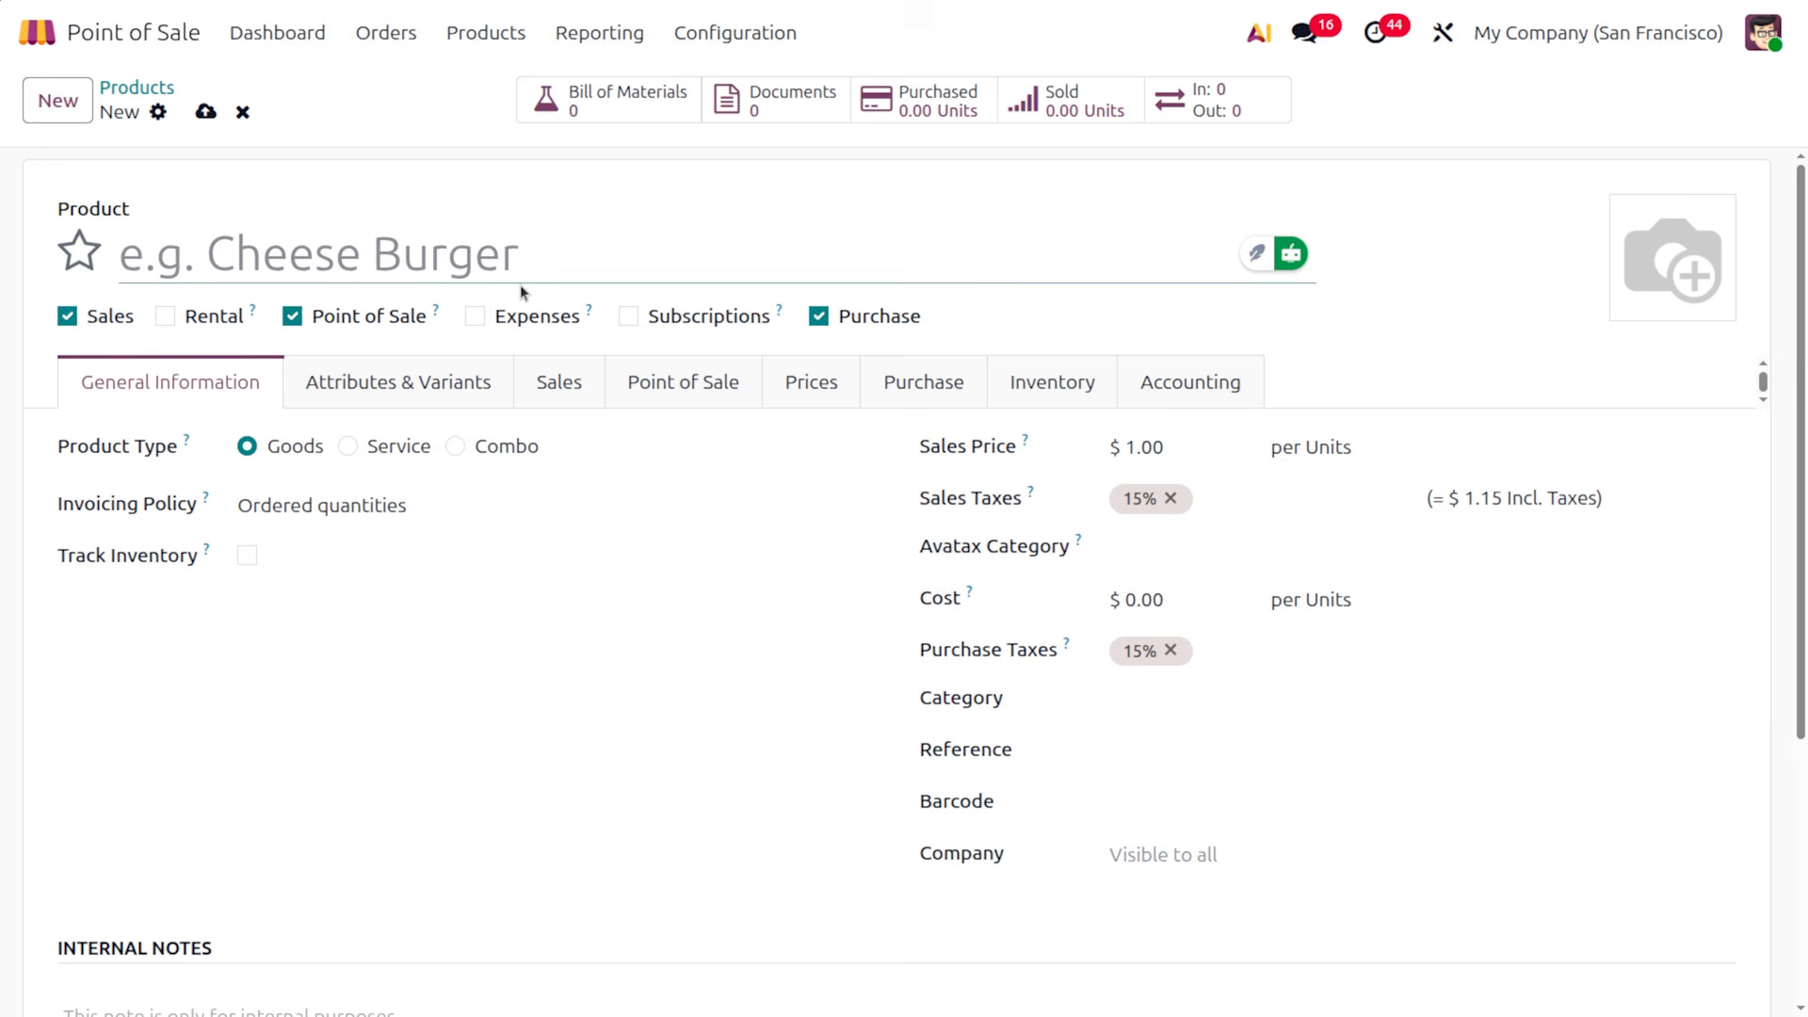
pyautogui.write('Red ')
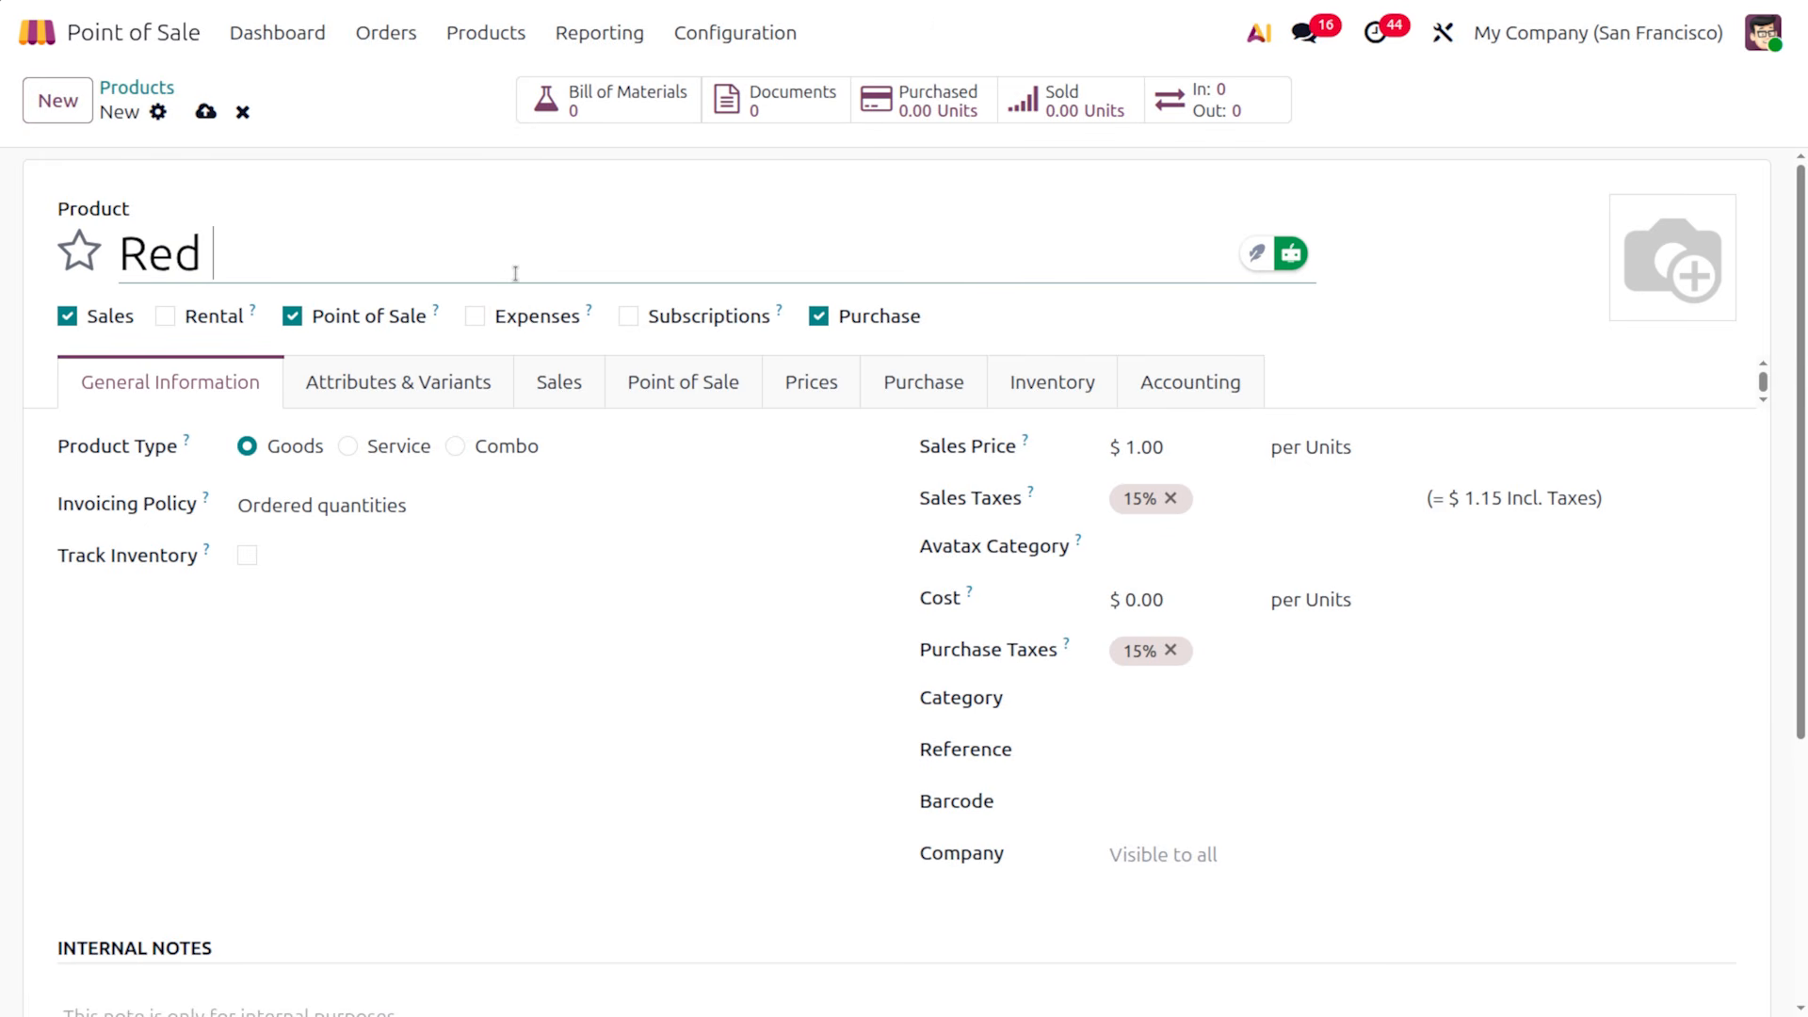
pyautogui.write('tshirt')
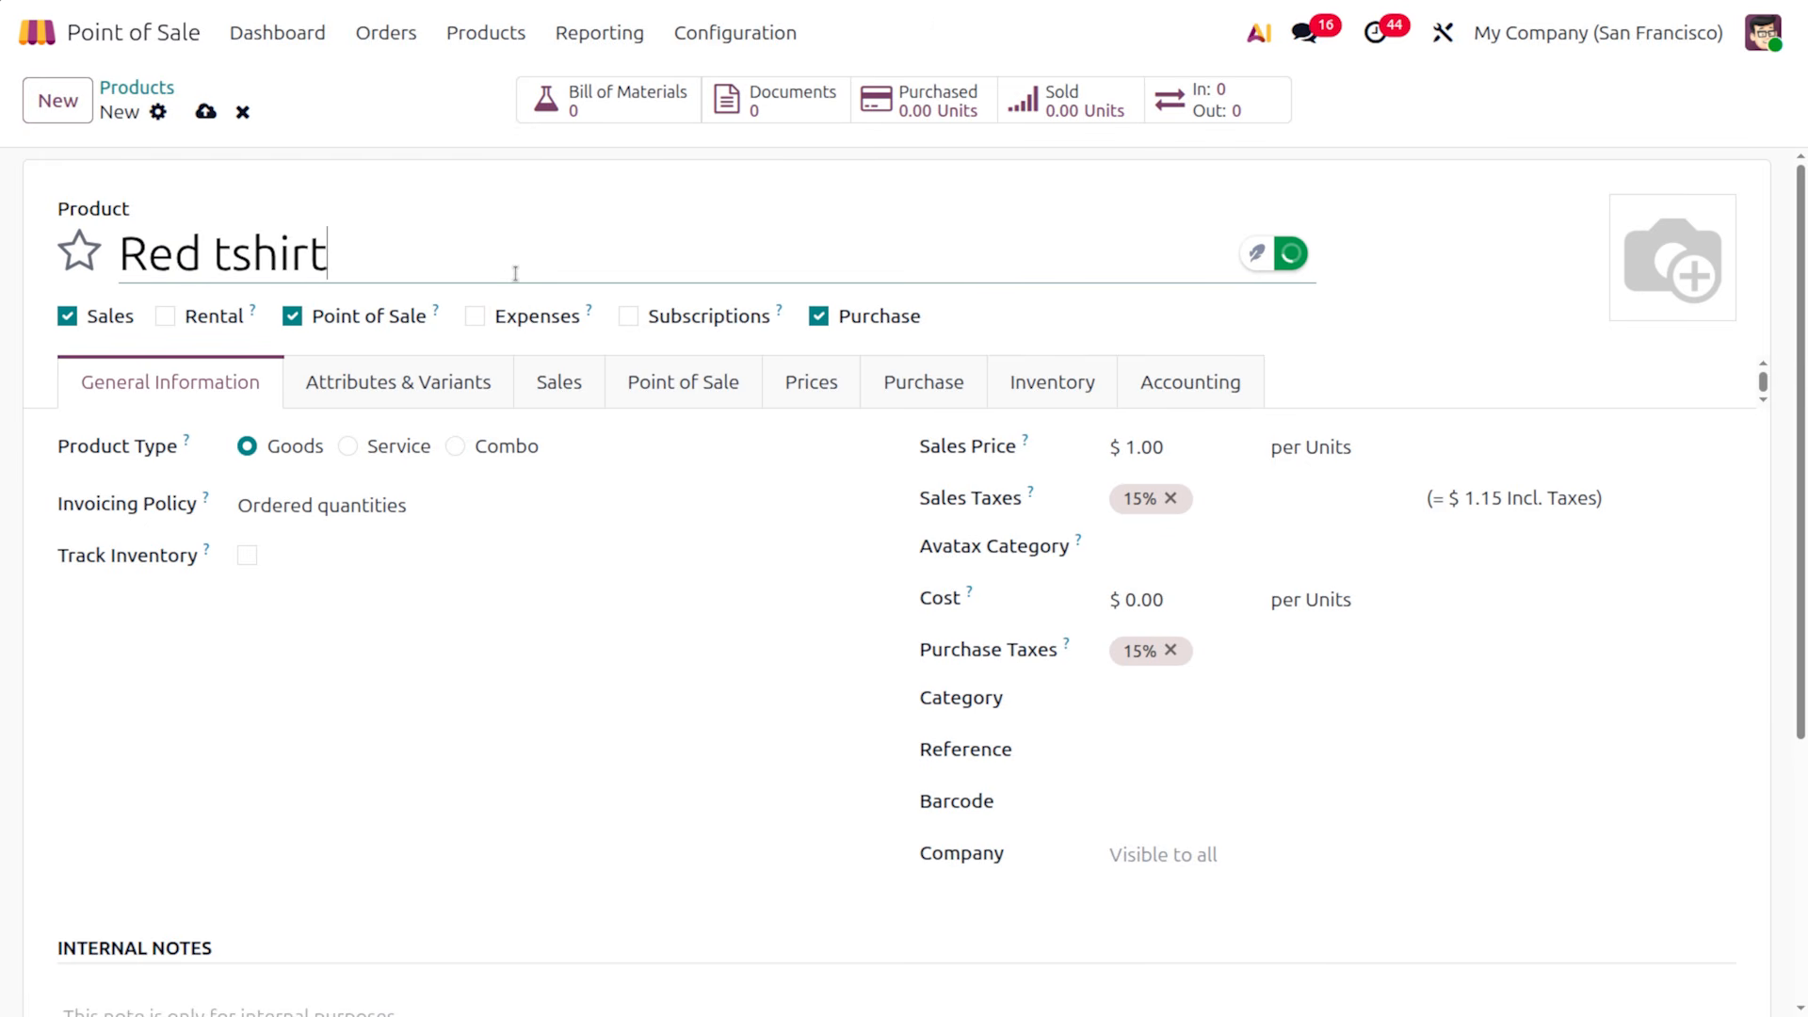
pyautogui.click(97, 244)
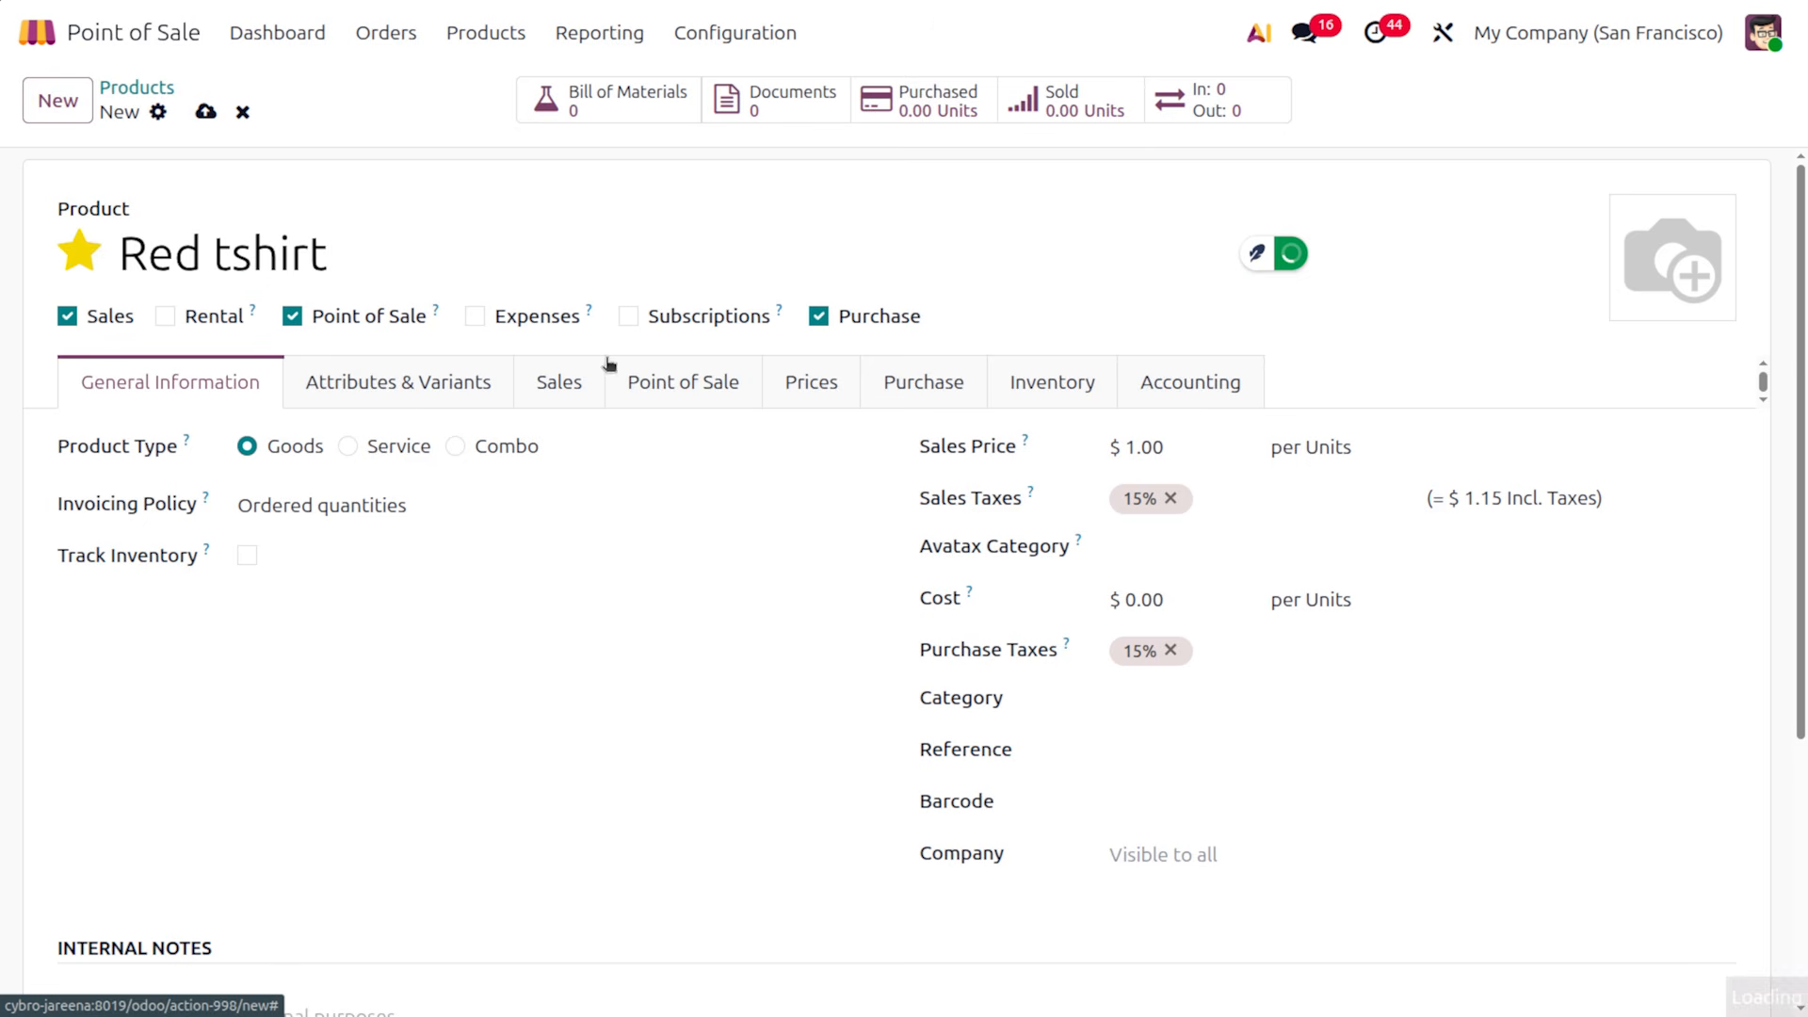
pyautogui.click(656, 380)
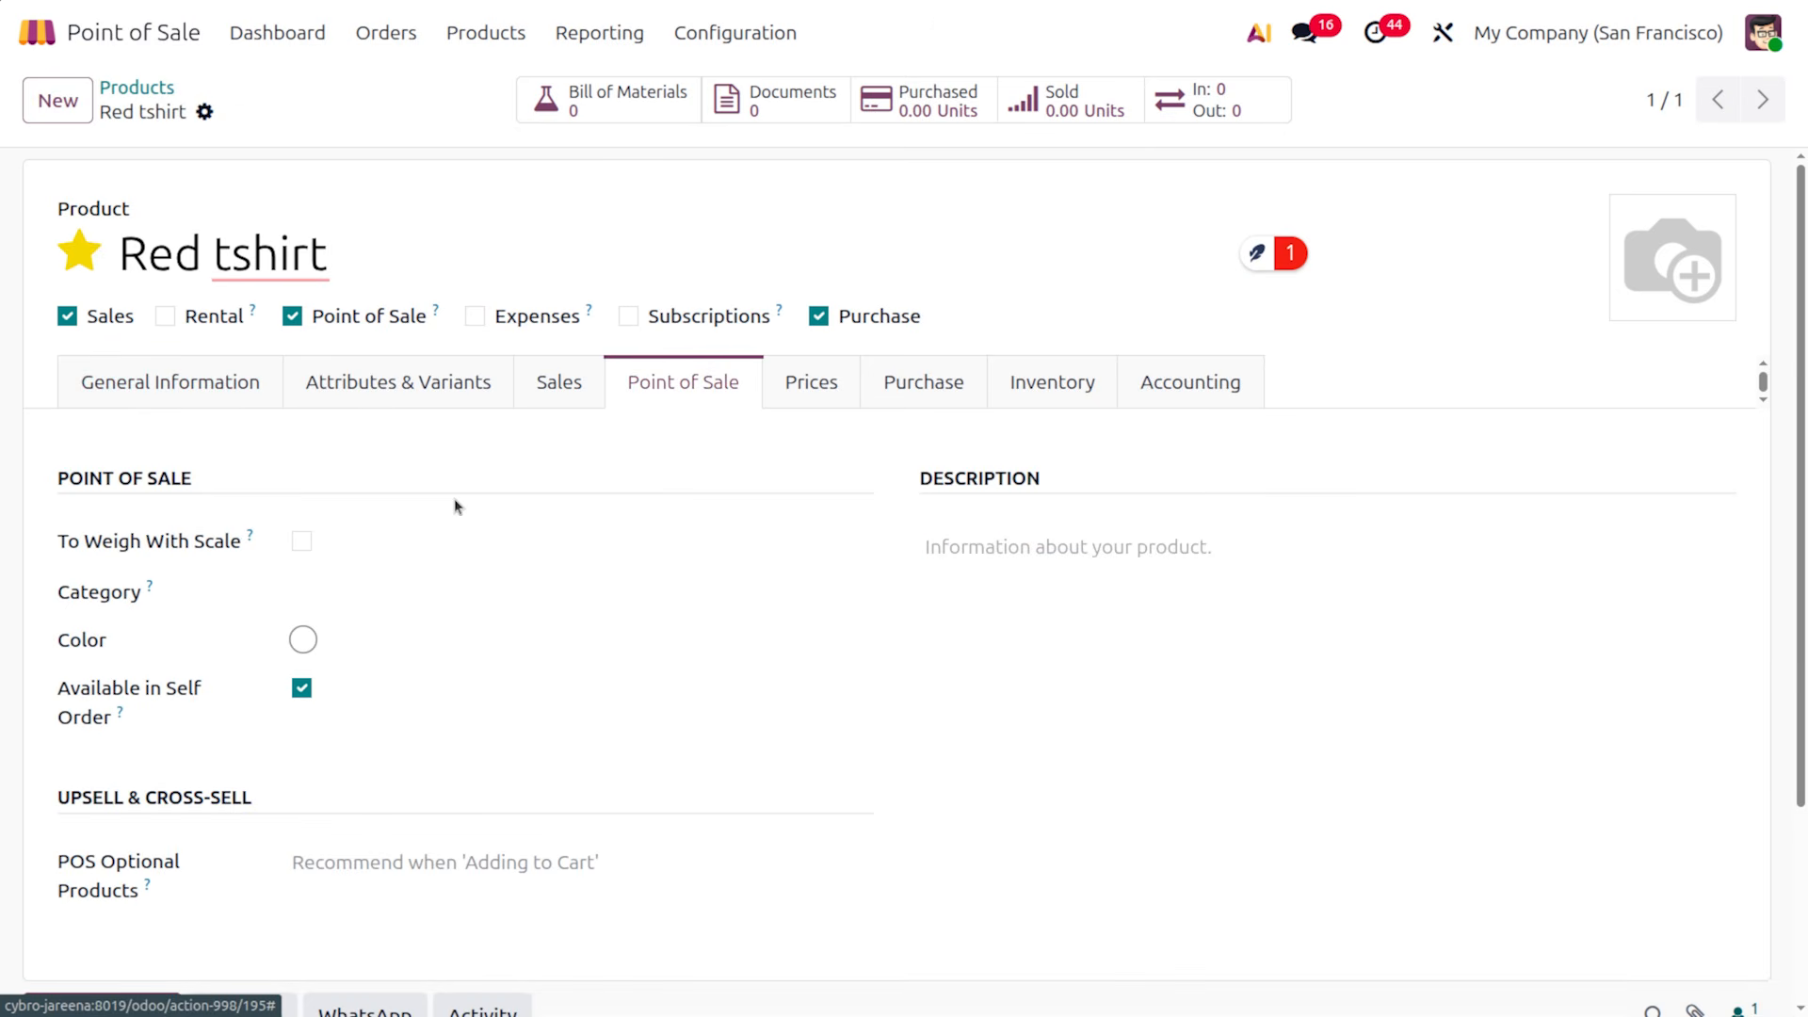
pyautogui.scroll(-3, 419, 894)
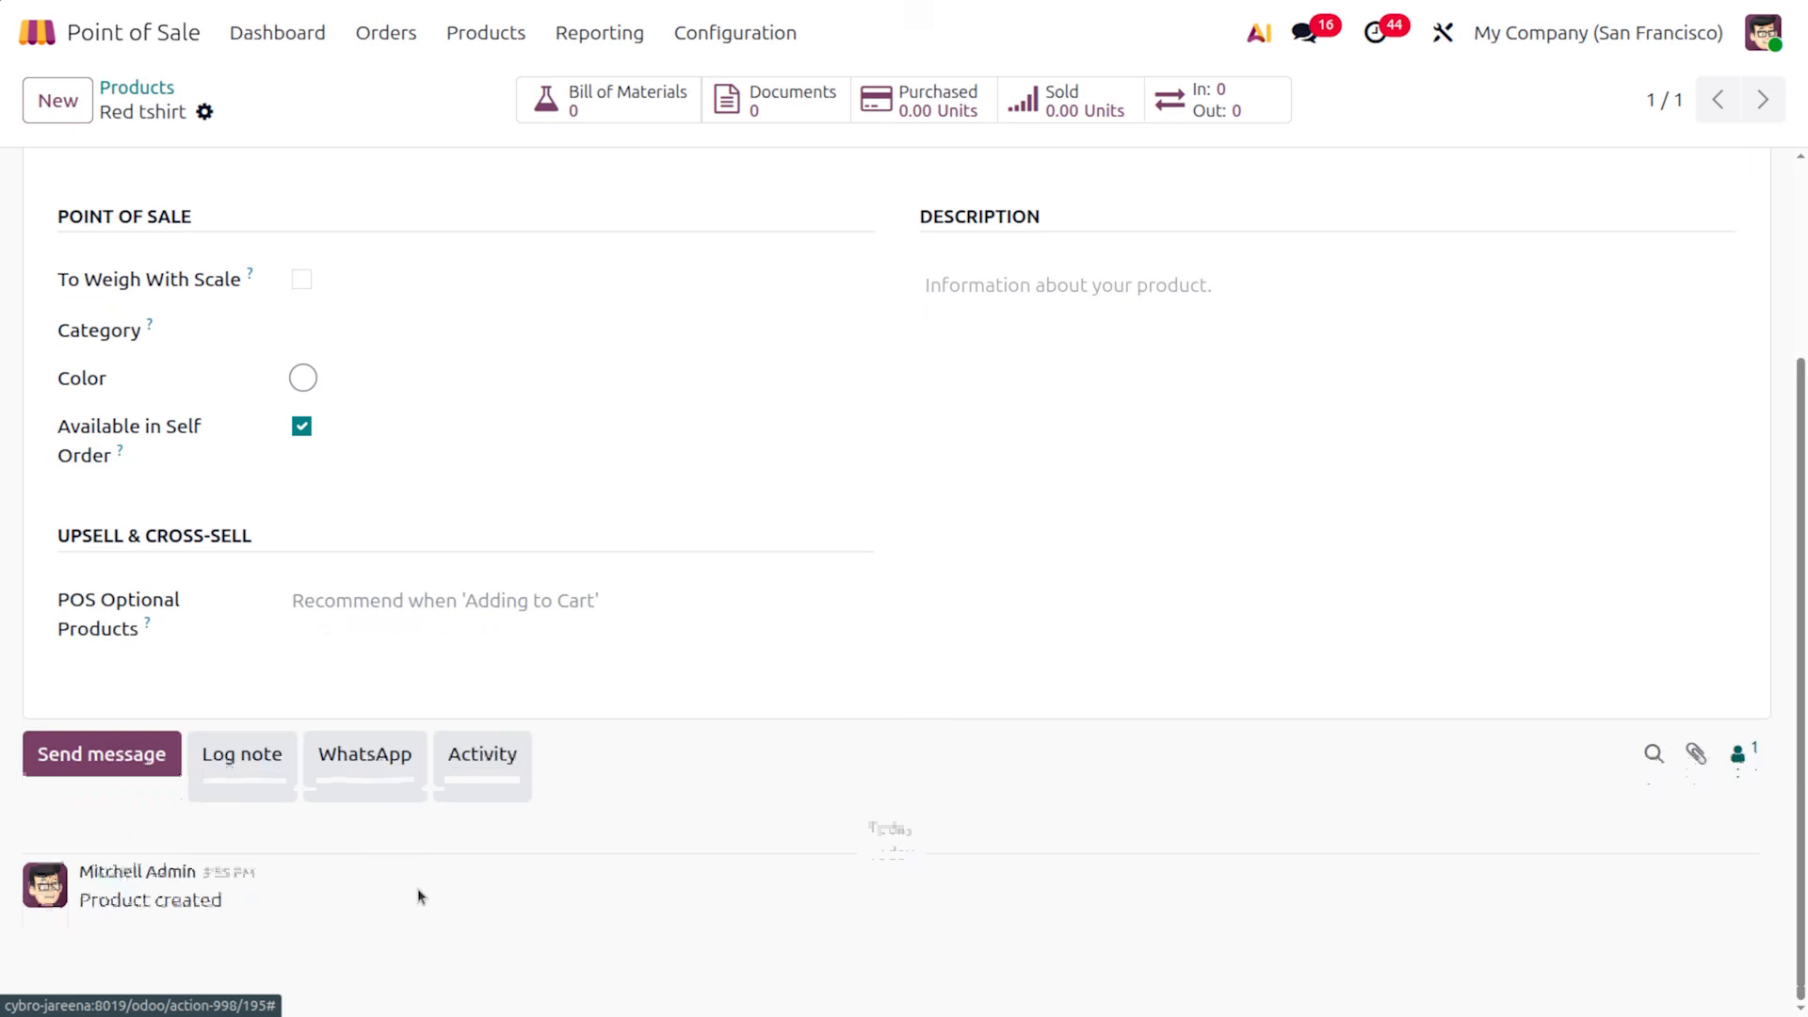
pyautogui.scroll(1, 419, 895)
pyautogui.click(317, 424)
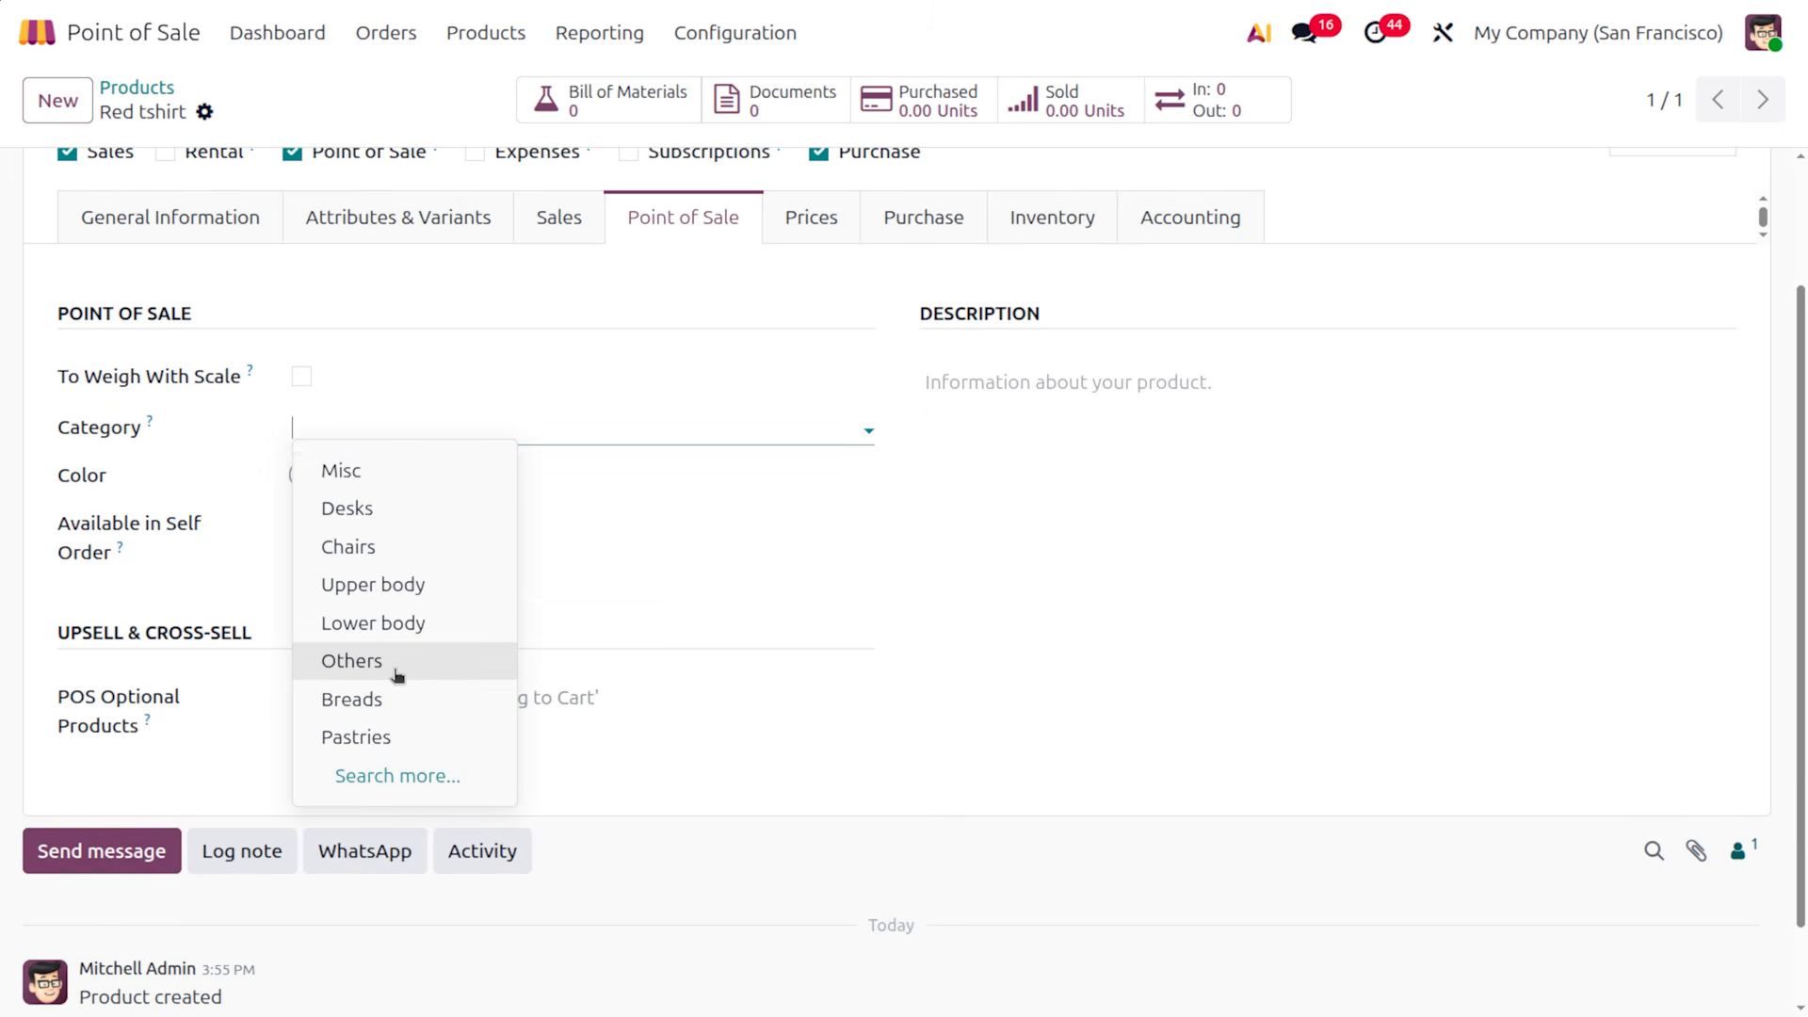
pyautogui.click(395, 587)
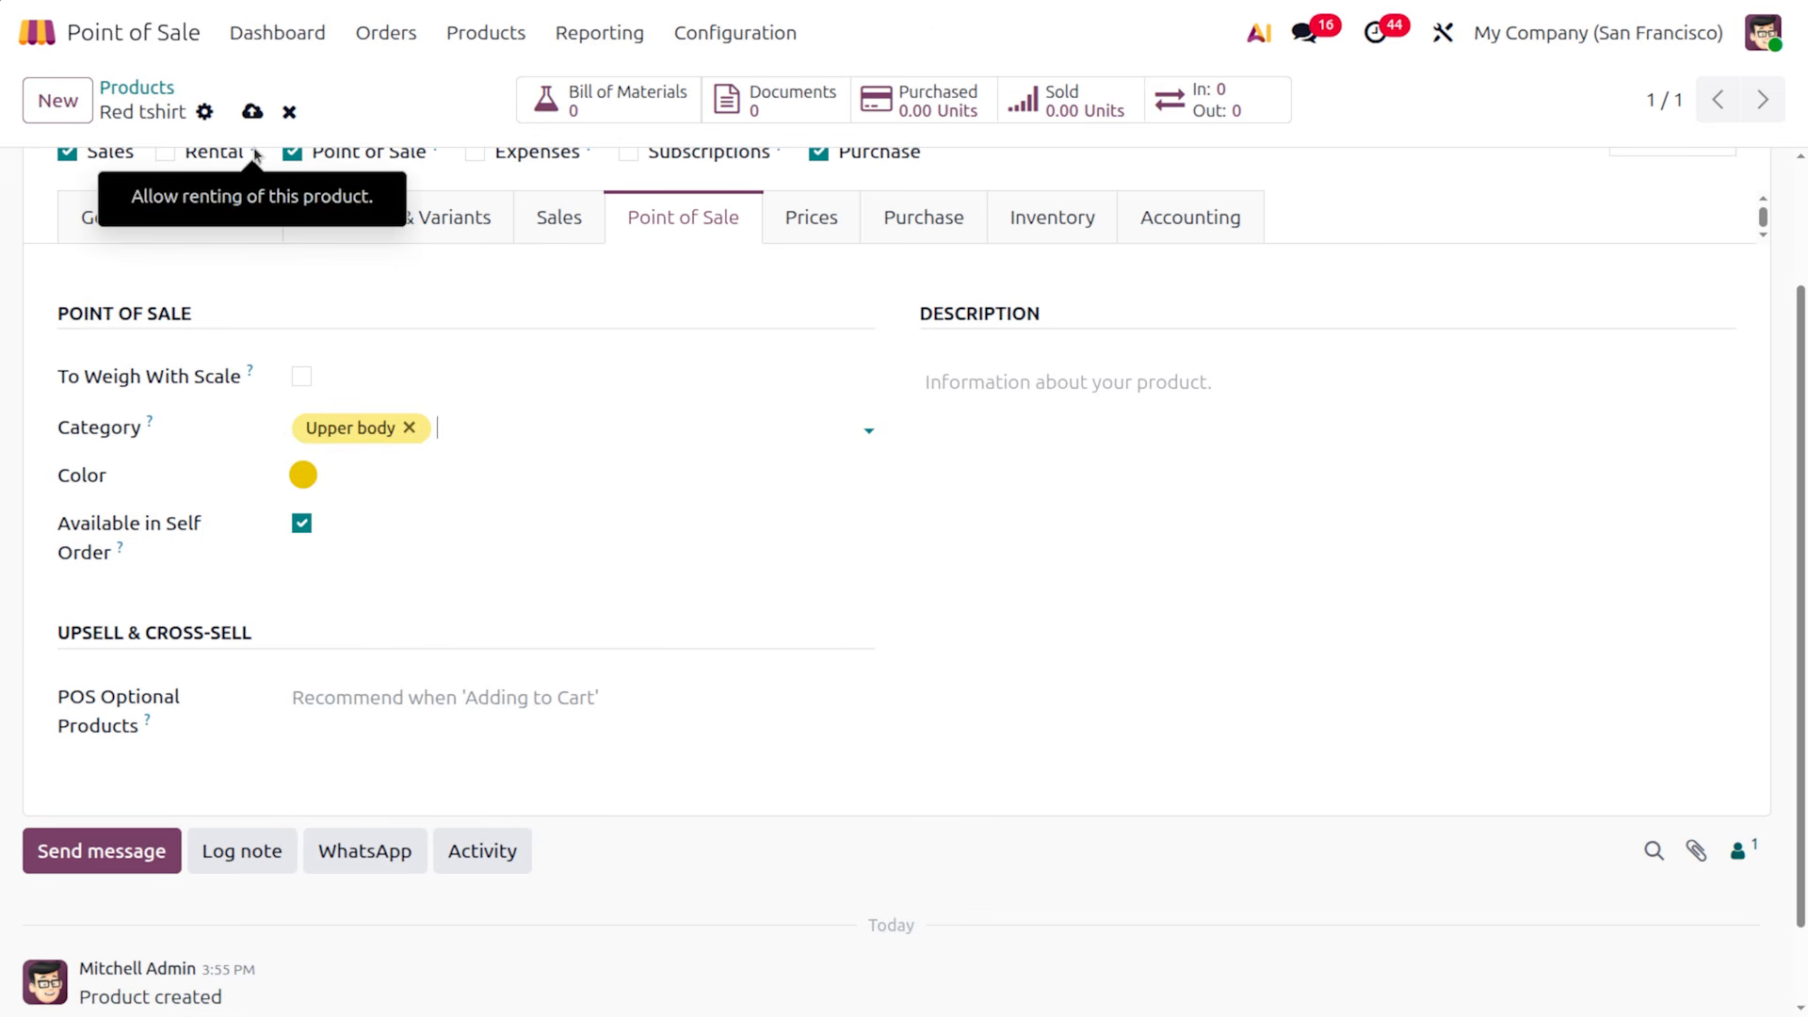
pyautogui.click(257, 116)
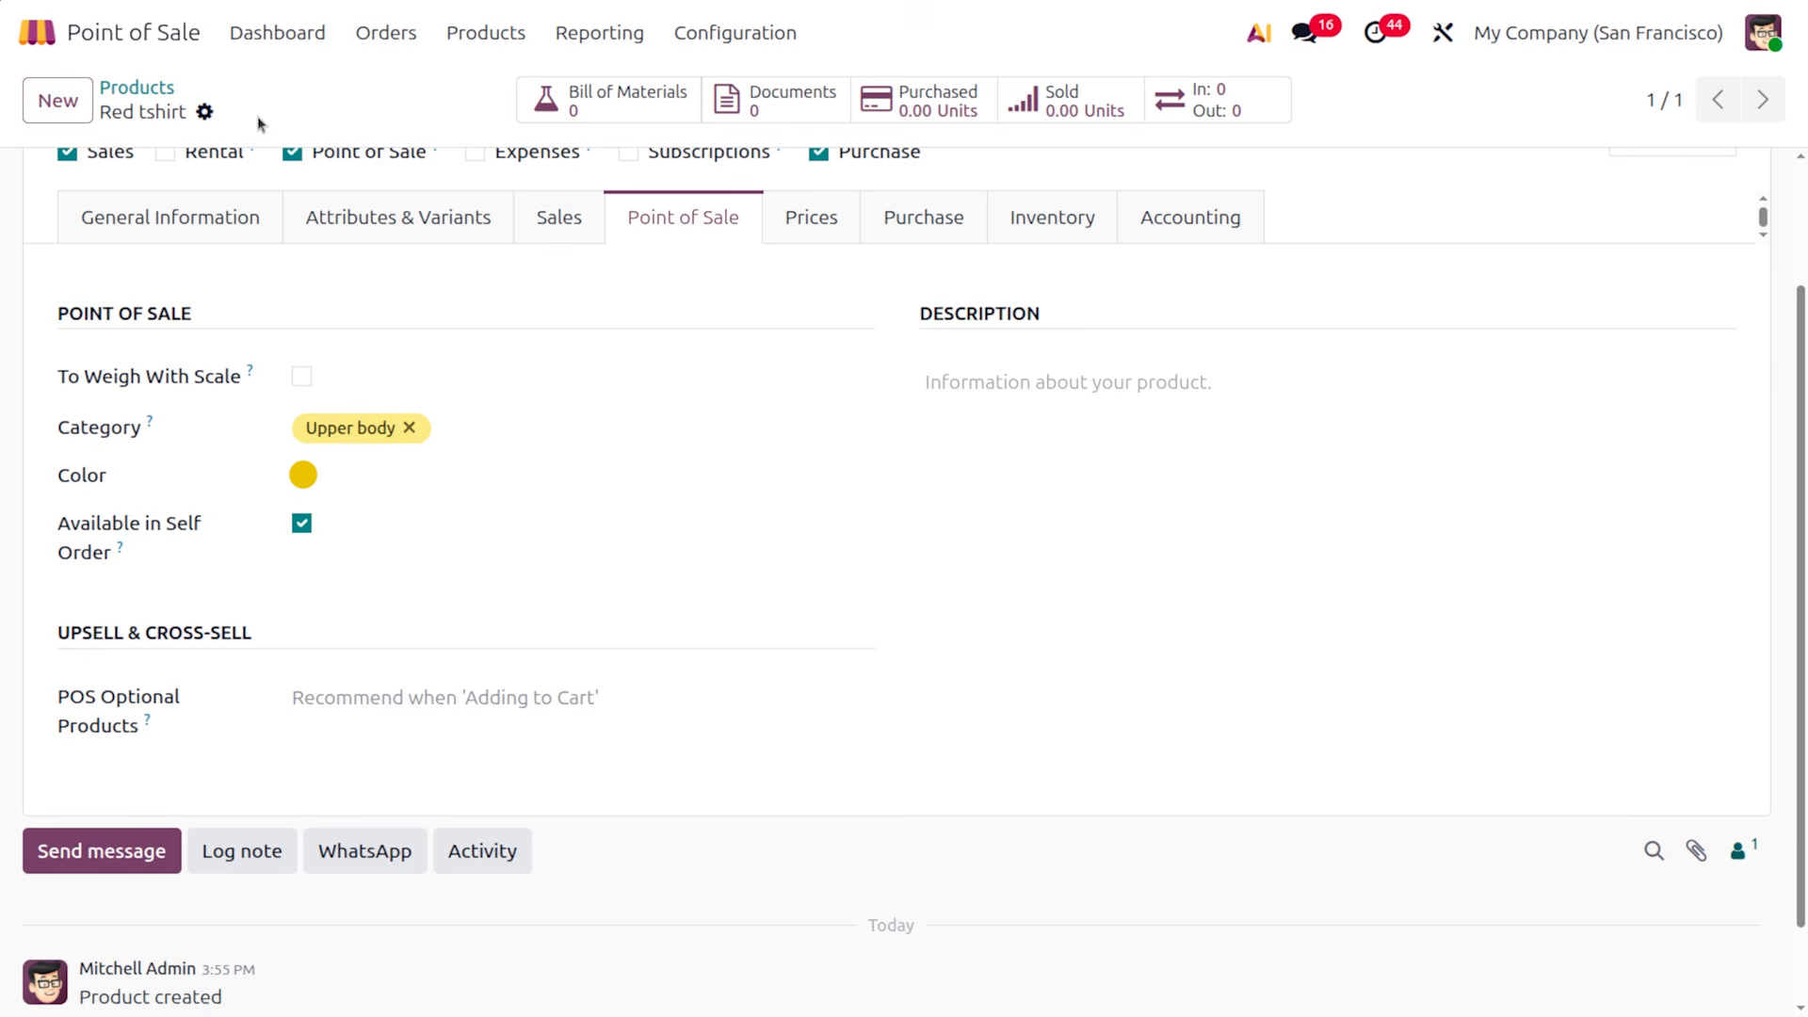
# Give Red tshirt the barcode 987456321 and save the product
pyautogui.scroll(3, 571, 433)
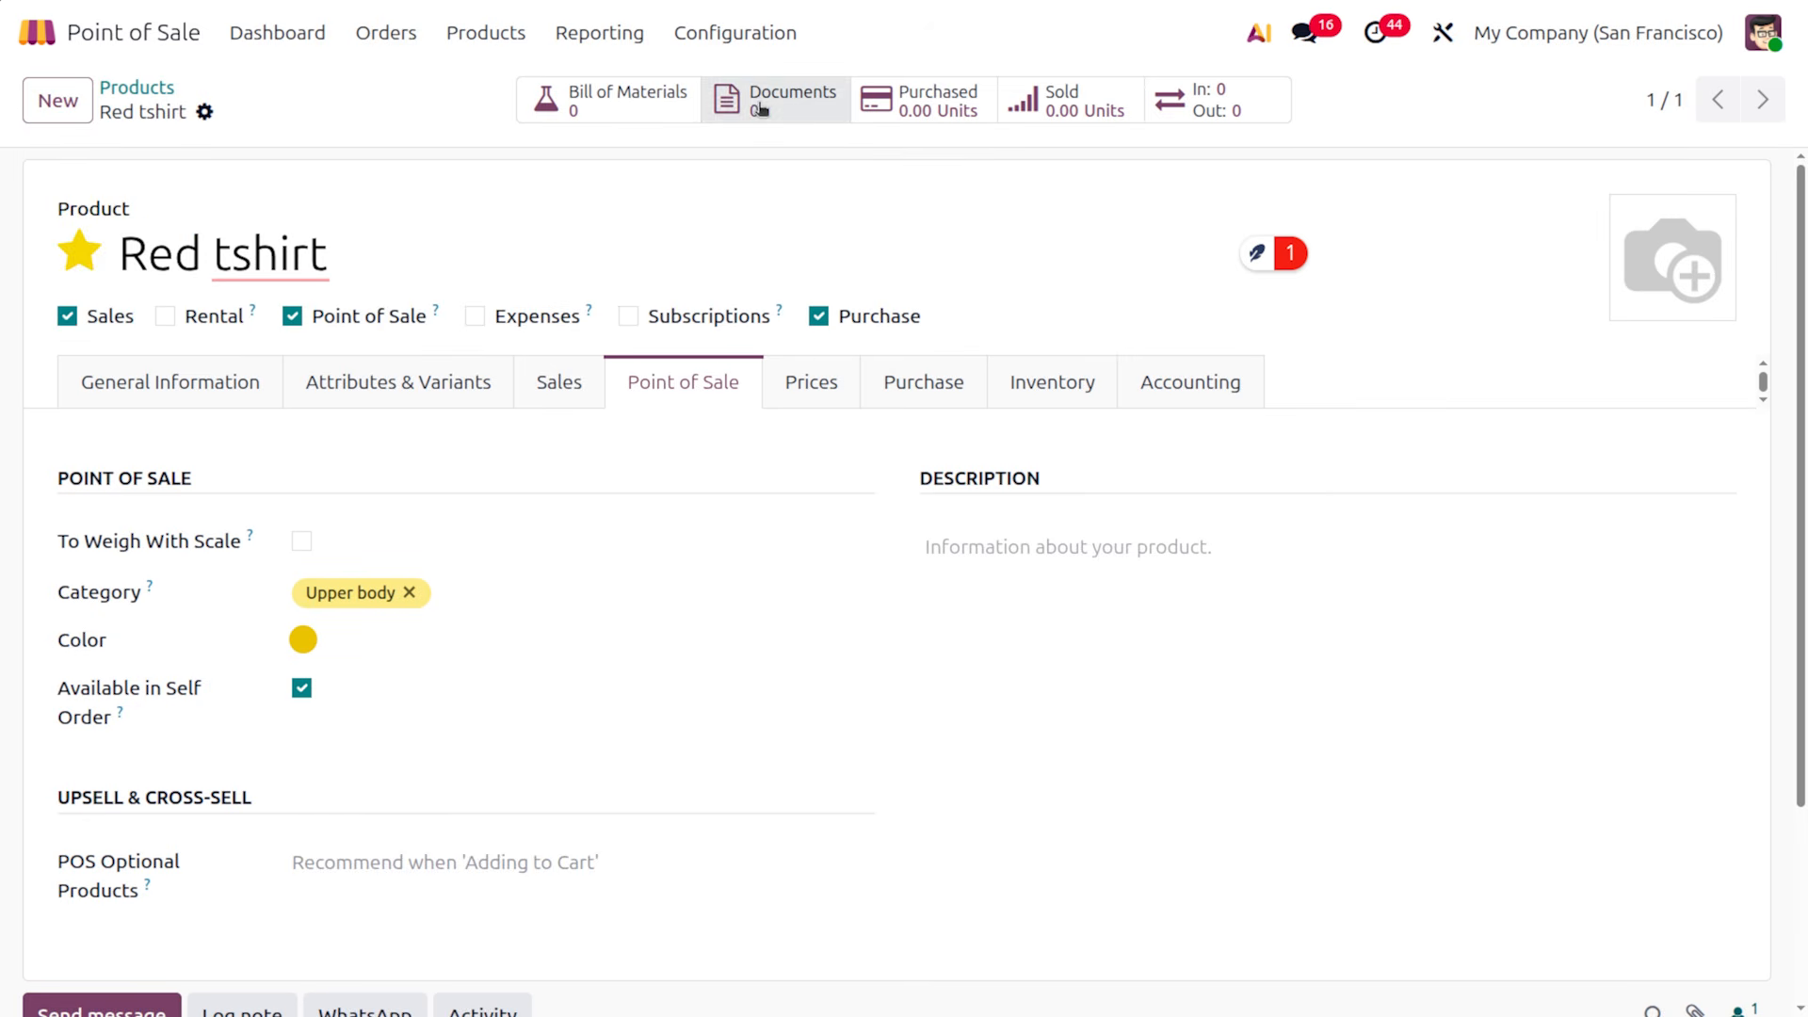
pyautogui.click(216, 388)
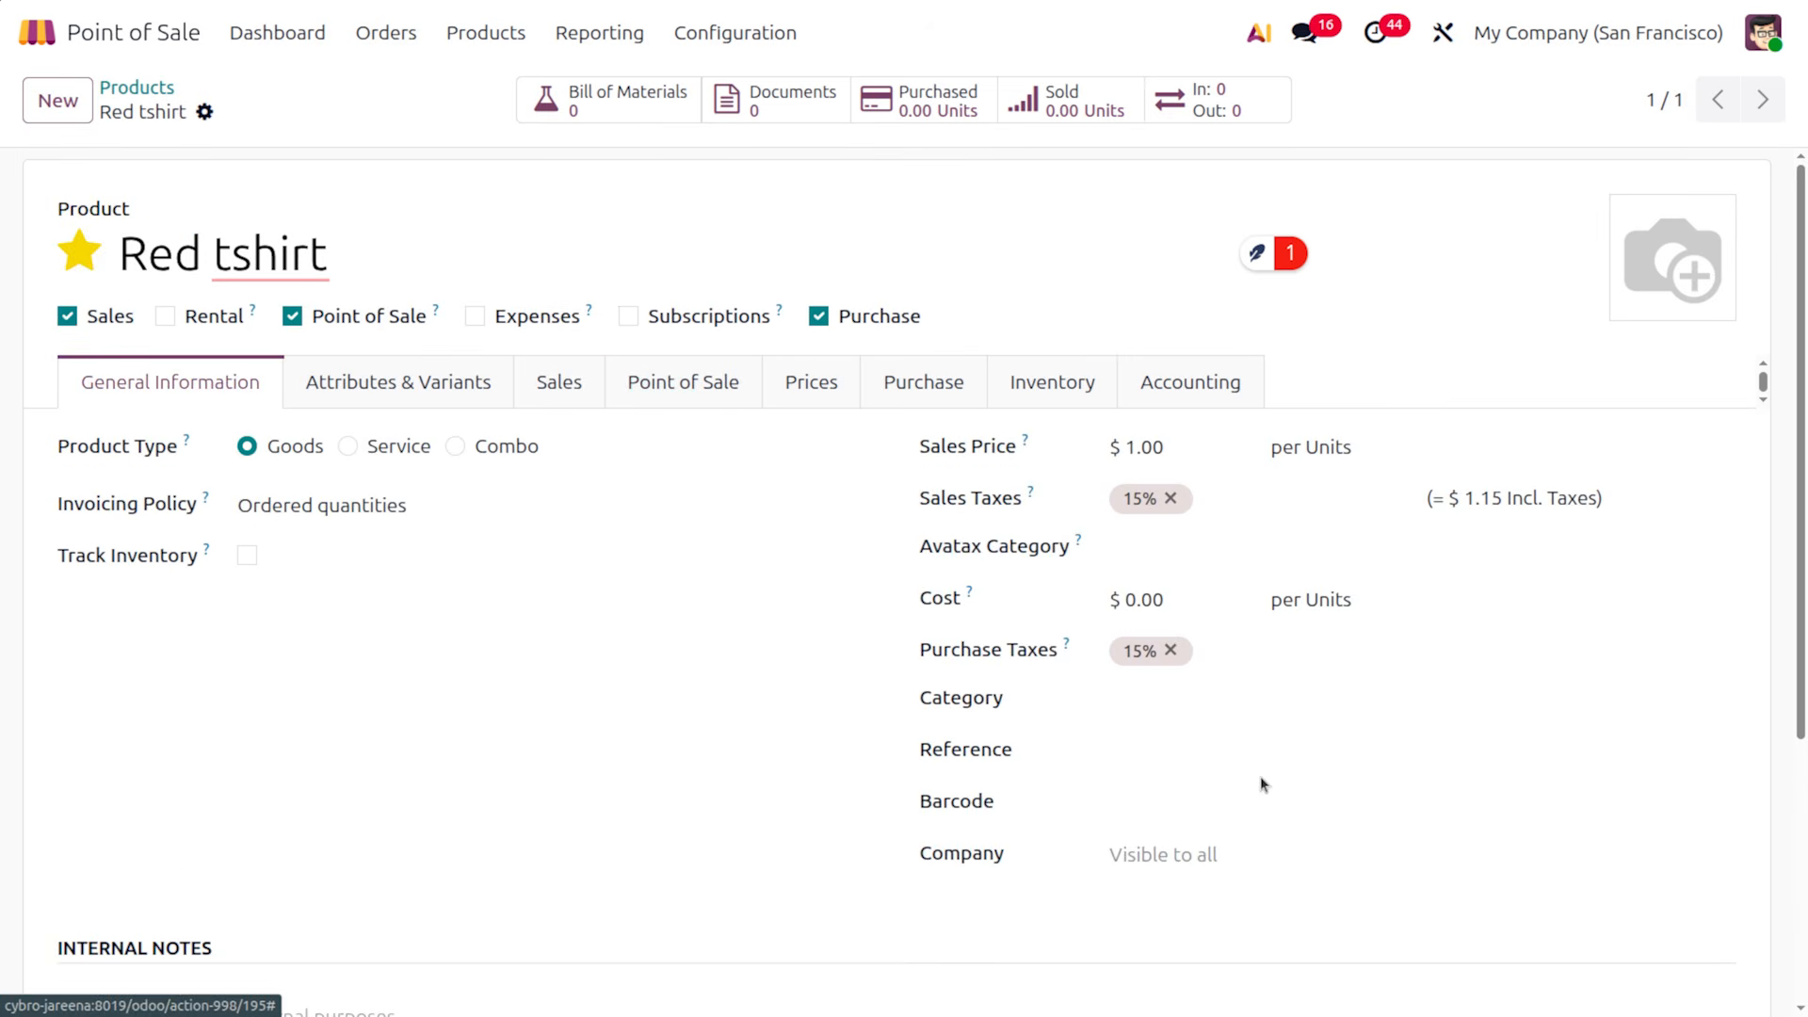
pyautogui.click(1154, 802)
pyautogui.write('9874561')
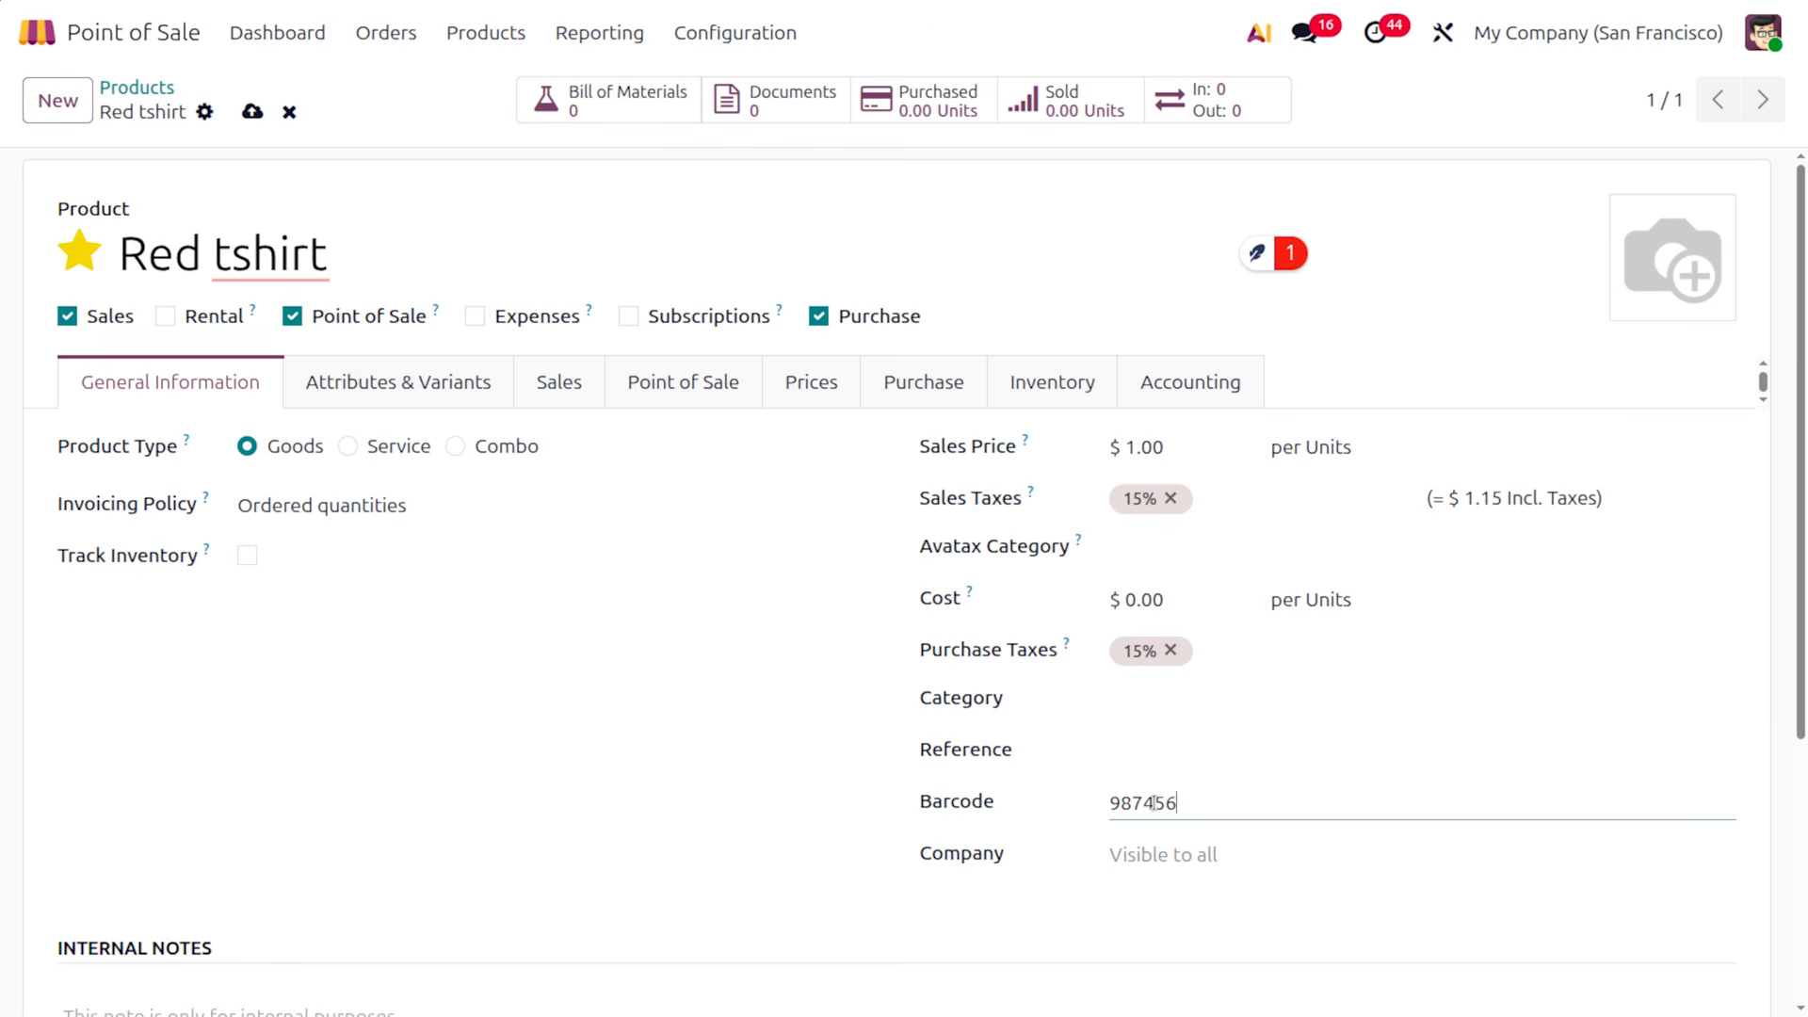
pyautogui.hotkey('ctrl', 'a')
pyautogui.press('BackSpace')
pyautogui.write('987456321')
pyautogui.click(251, 111)
pyautogui.click(752, 35)
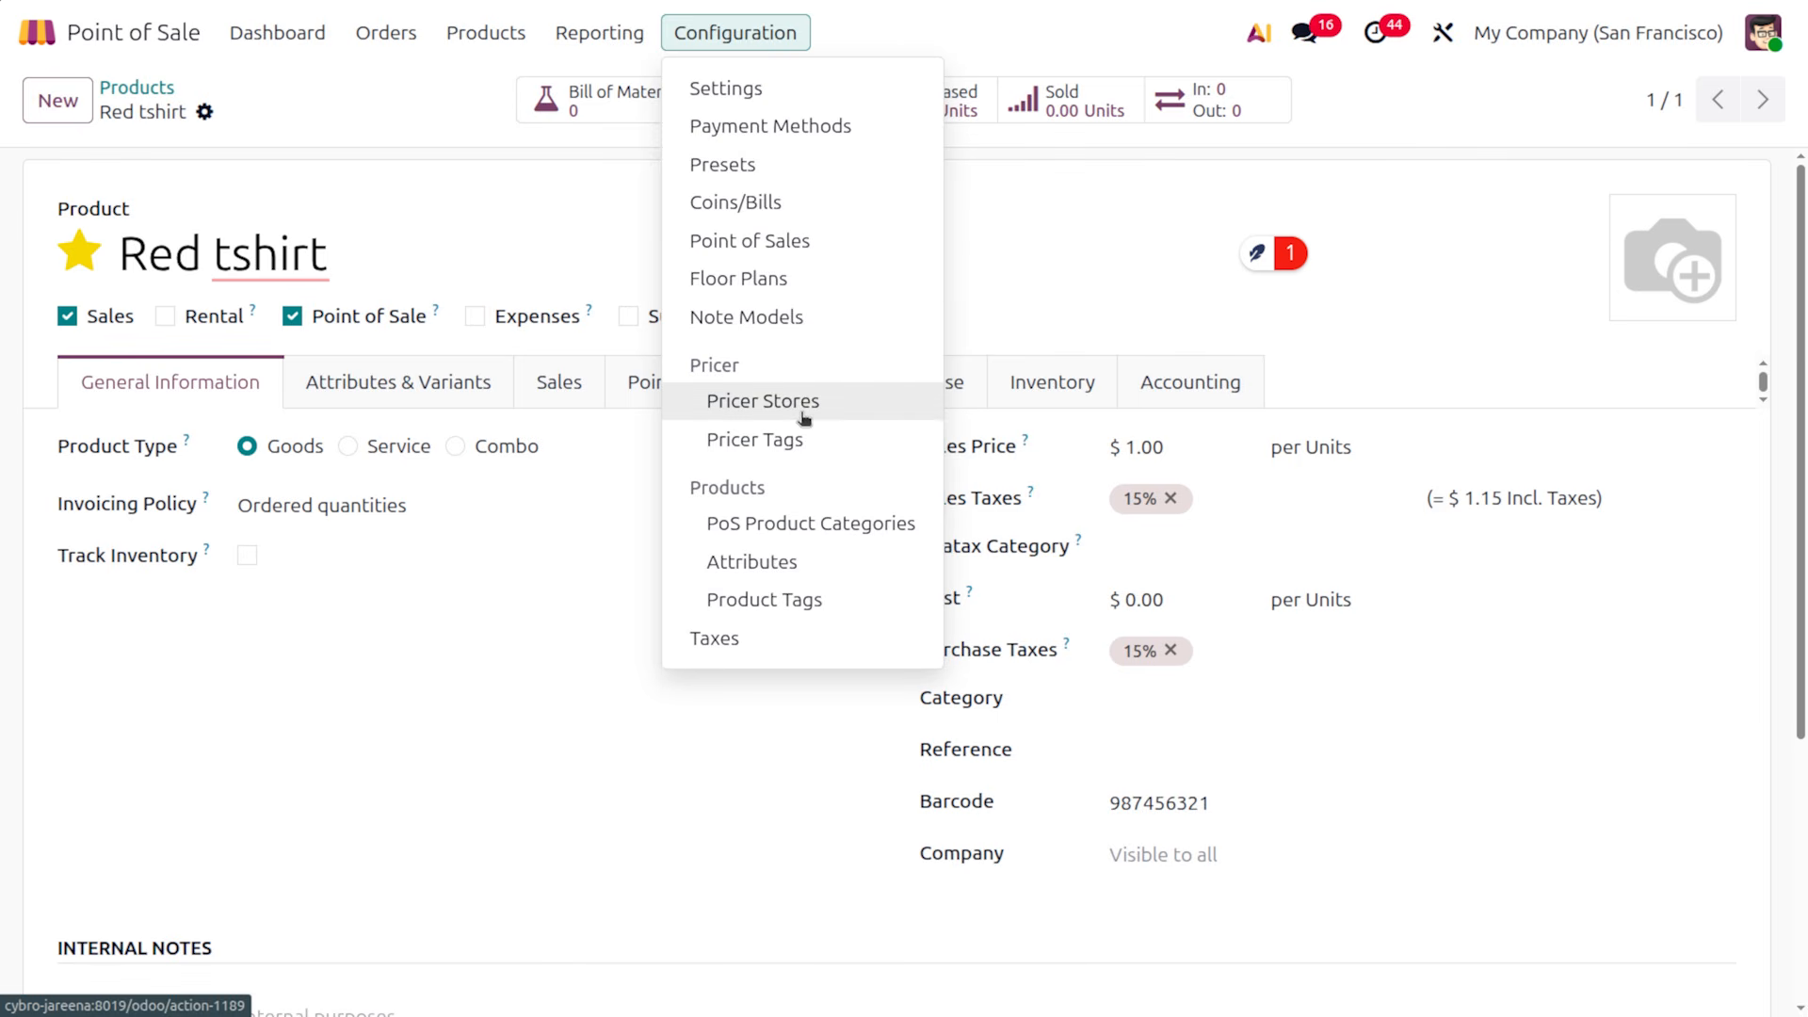
# Start a new Pricer store with store name and tenant name 'ment'
pyautogui.click(763, 401)
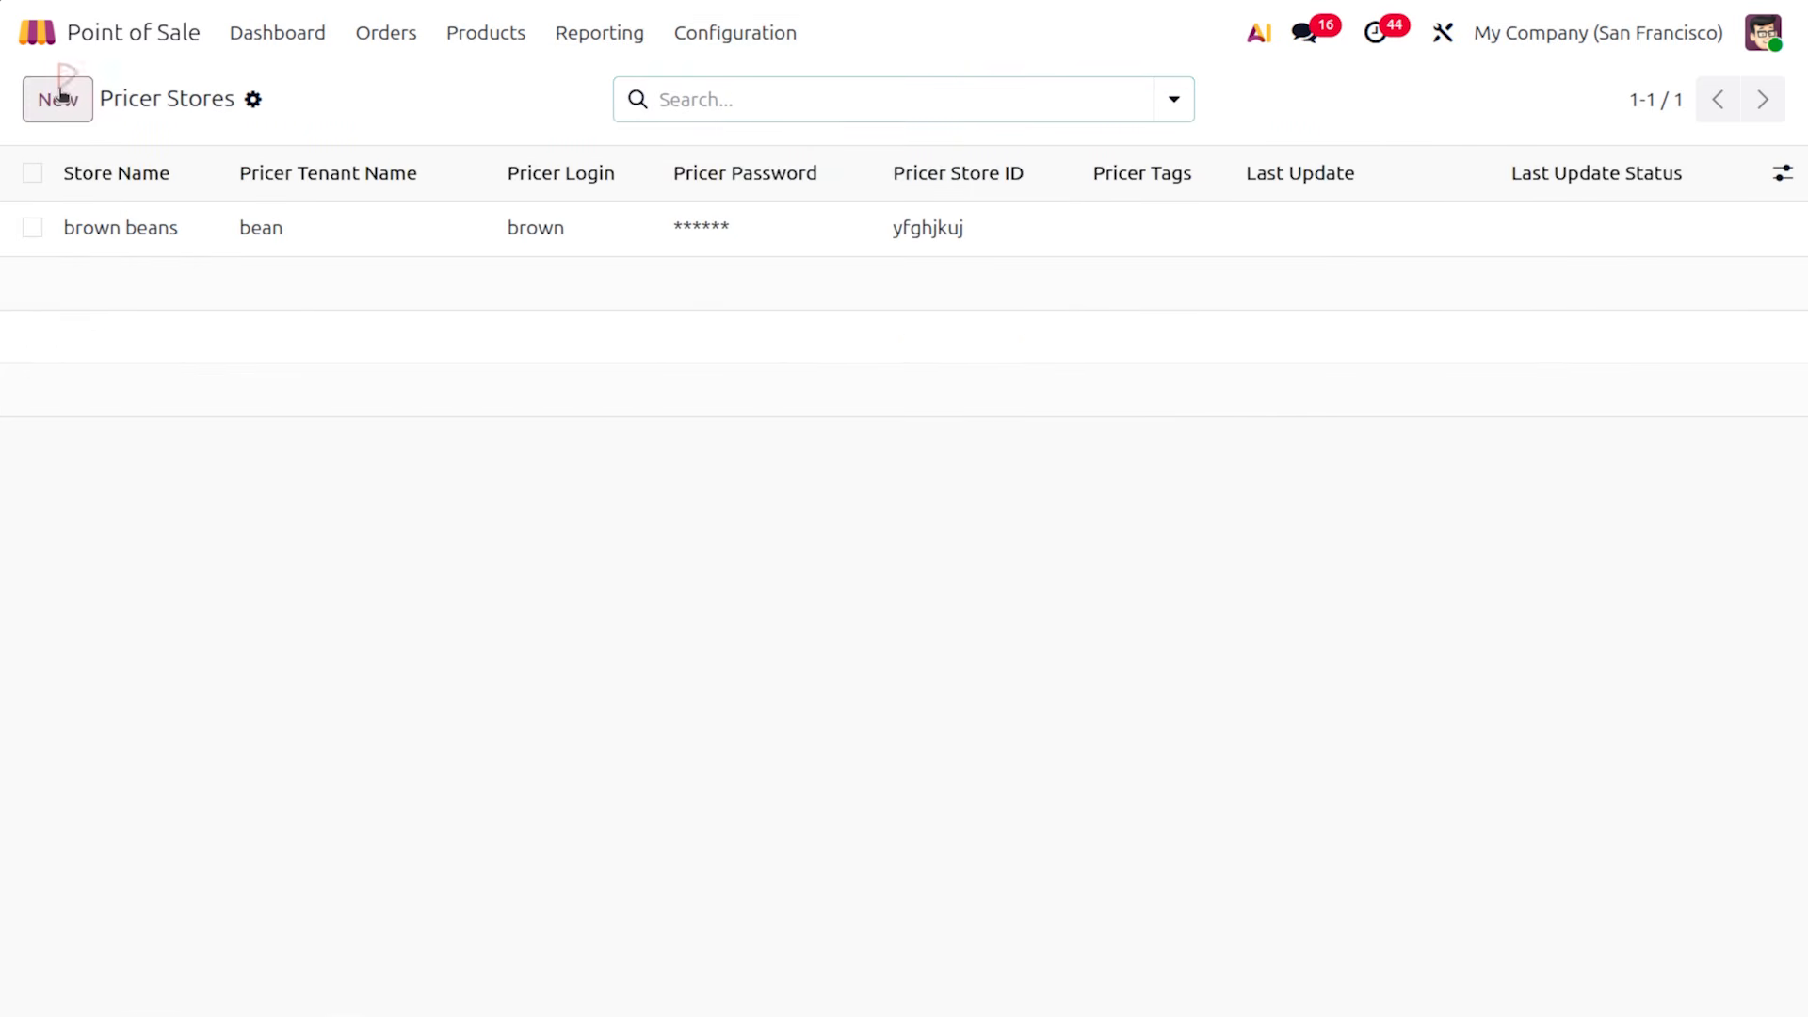
pyautogui.click(60, 98)
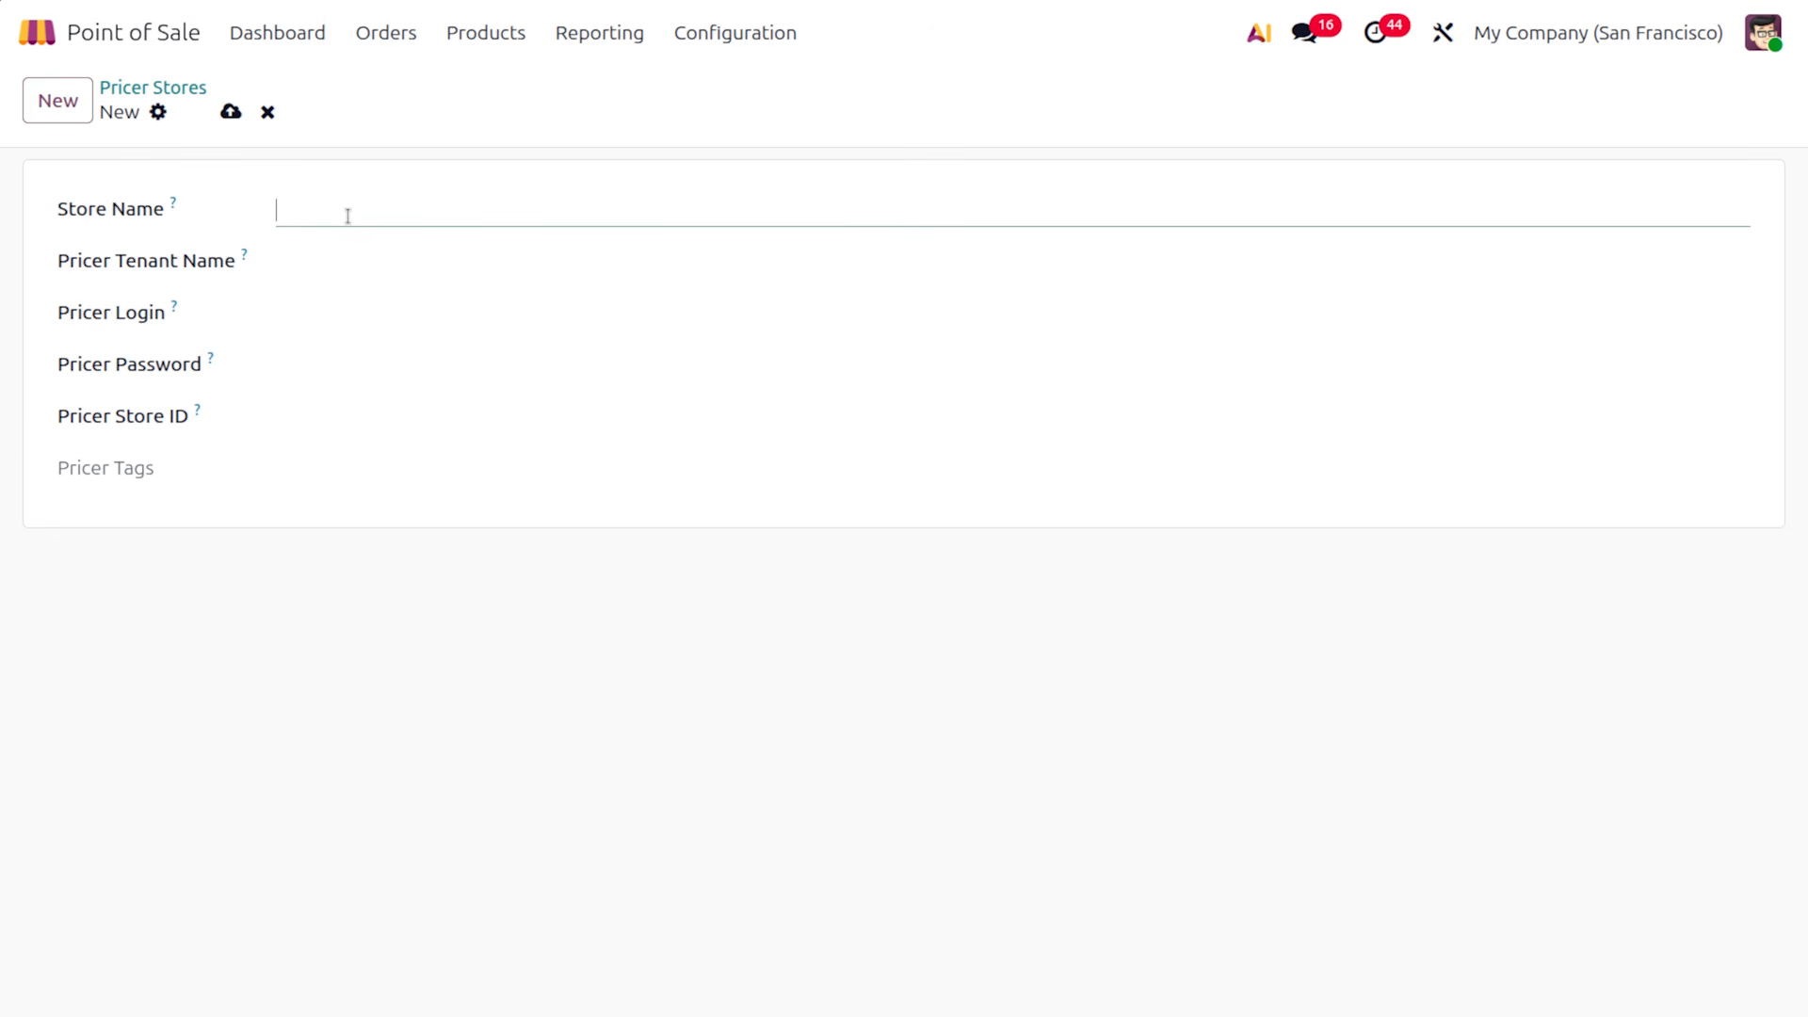
pyautogui.write('ment')
pyautogui.click(326, 260)
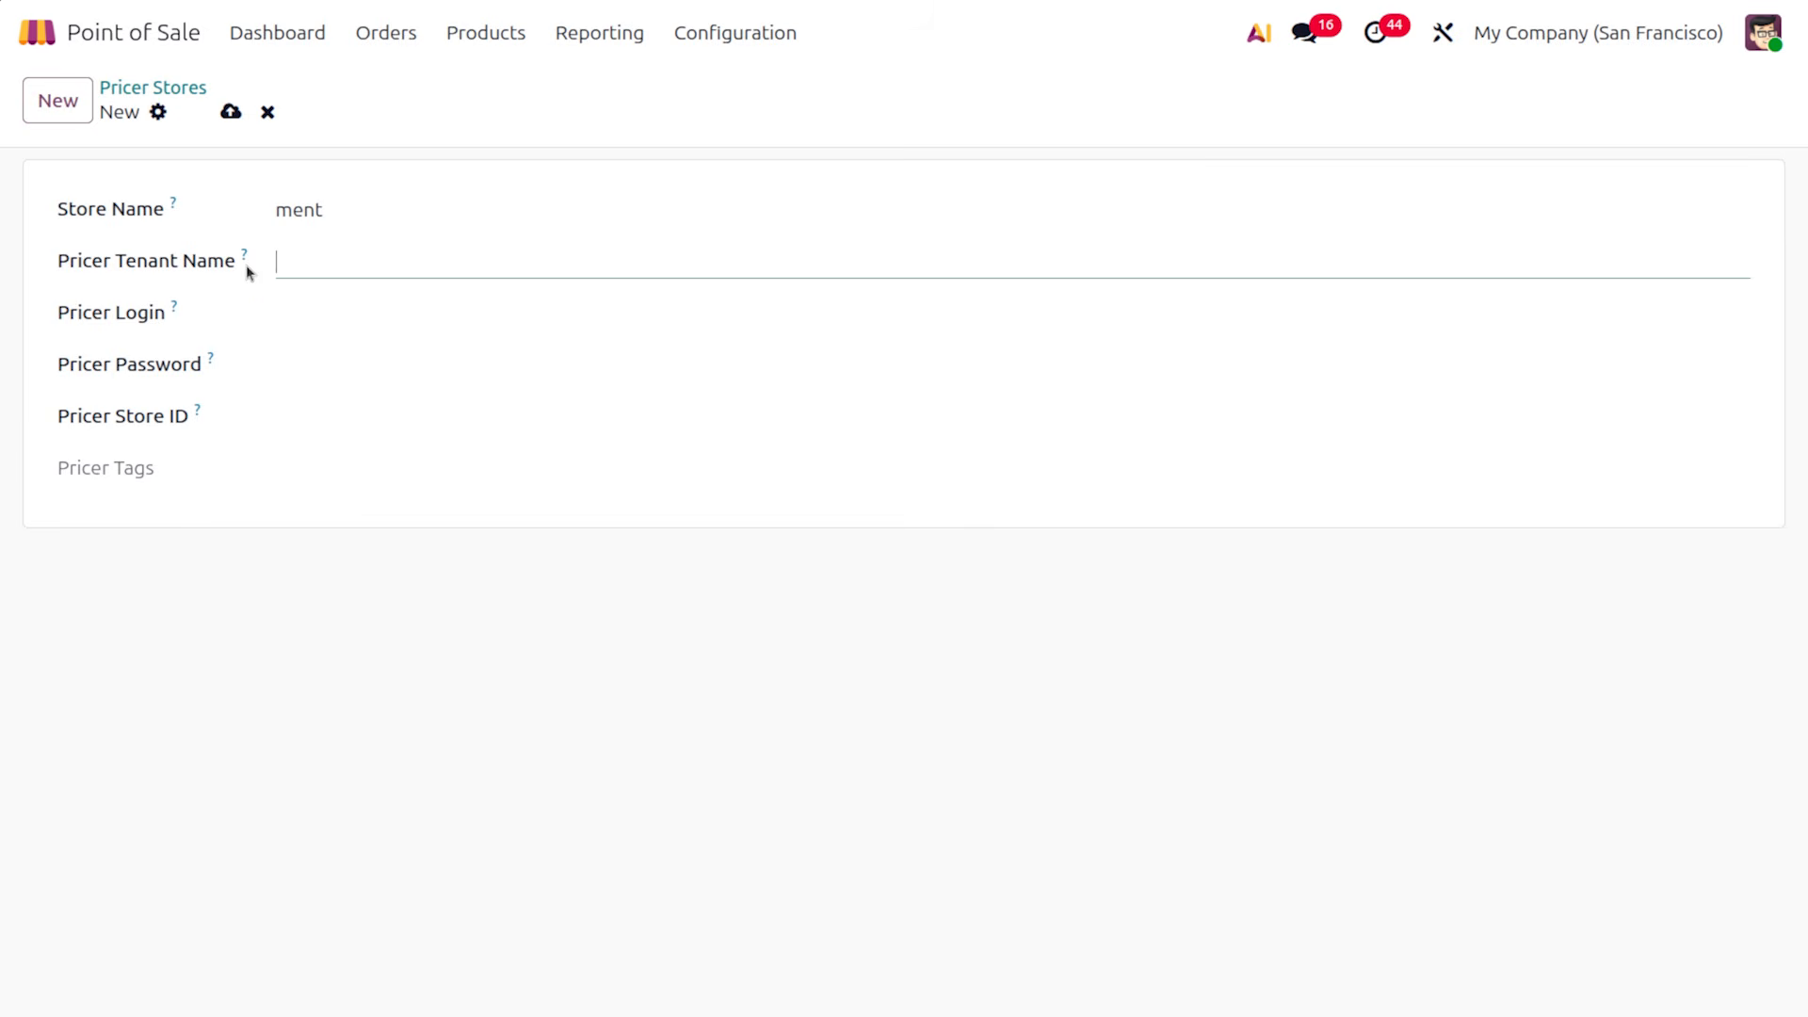
pyautogui.moveTo(241, 250)
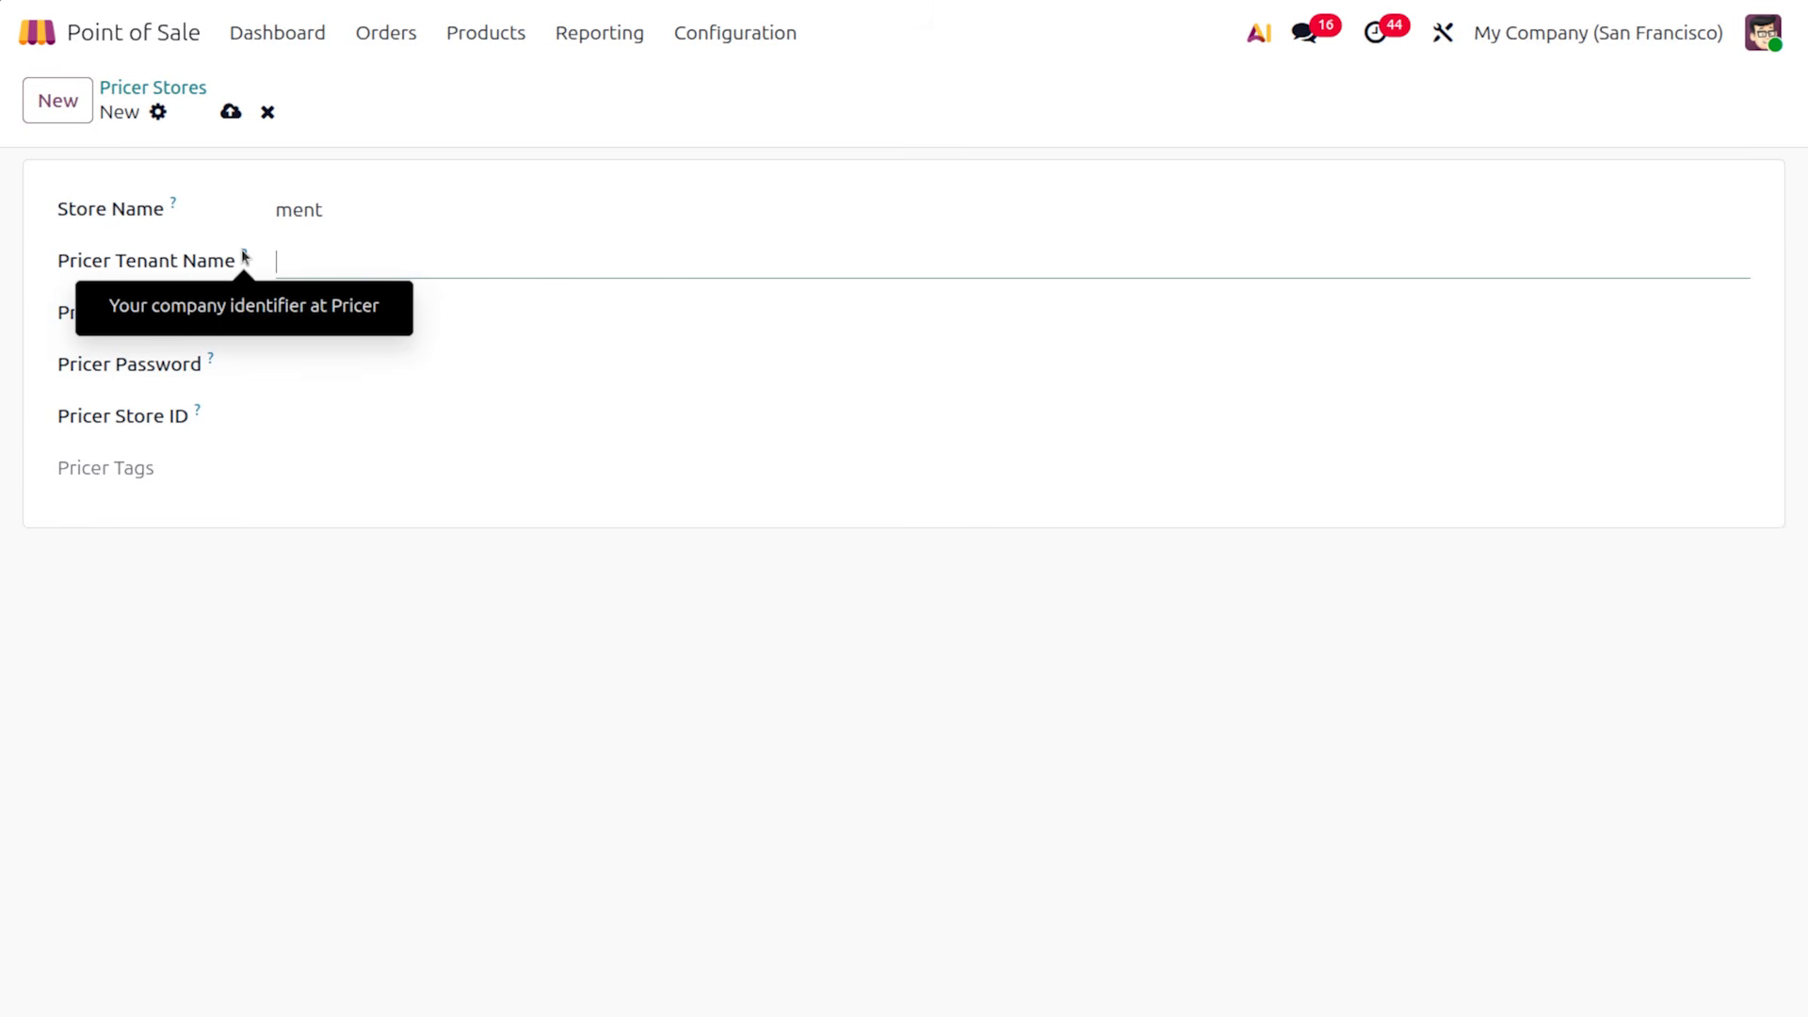
pyautogui.write('ment')
pyautogui.click(325, 322)
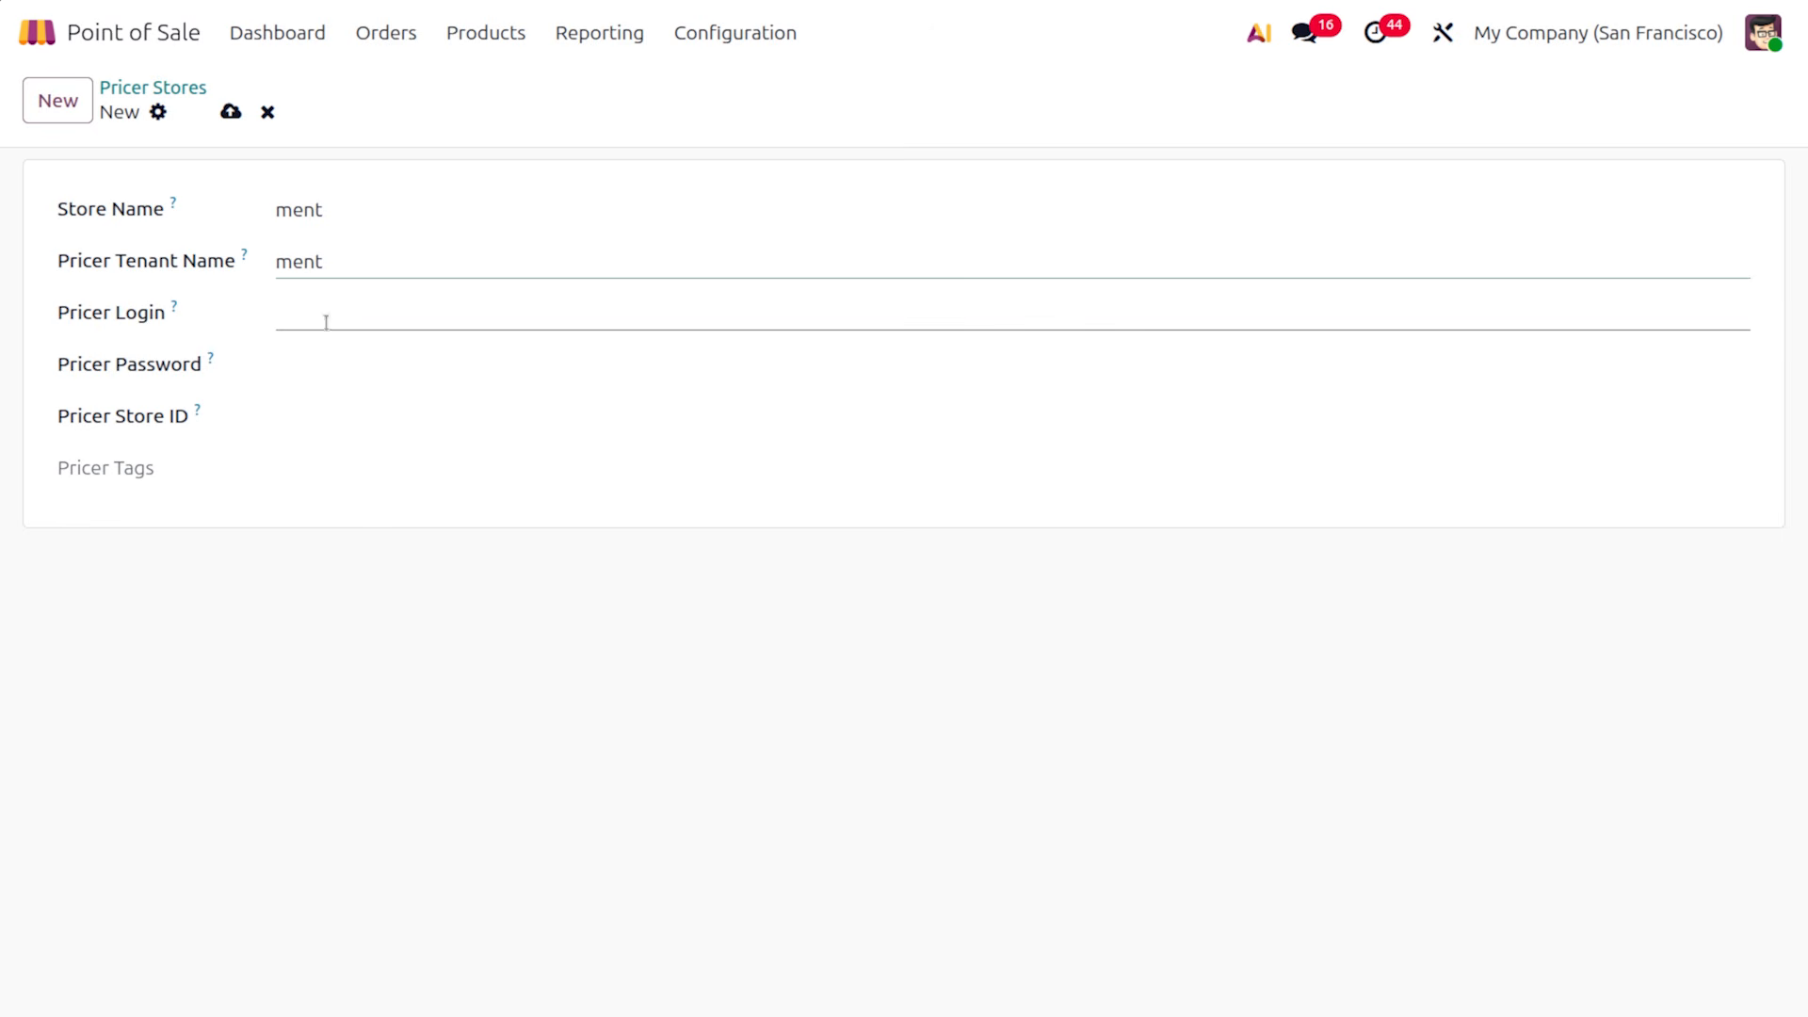
pyautogui.click(324, 323)
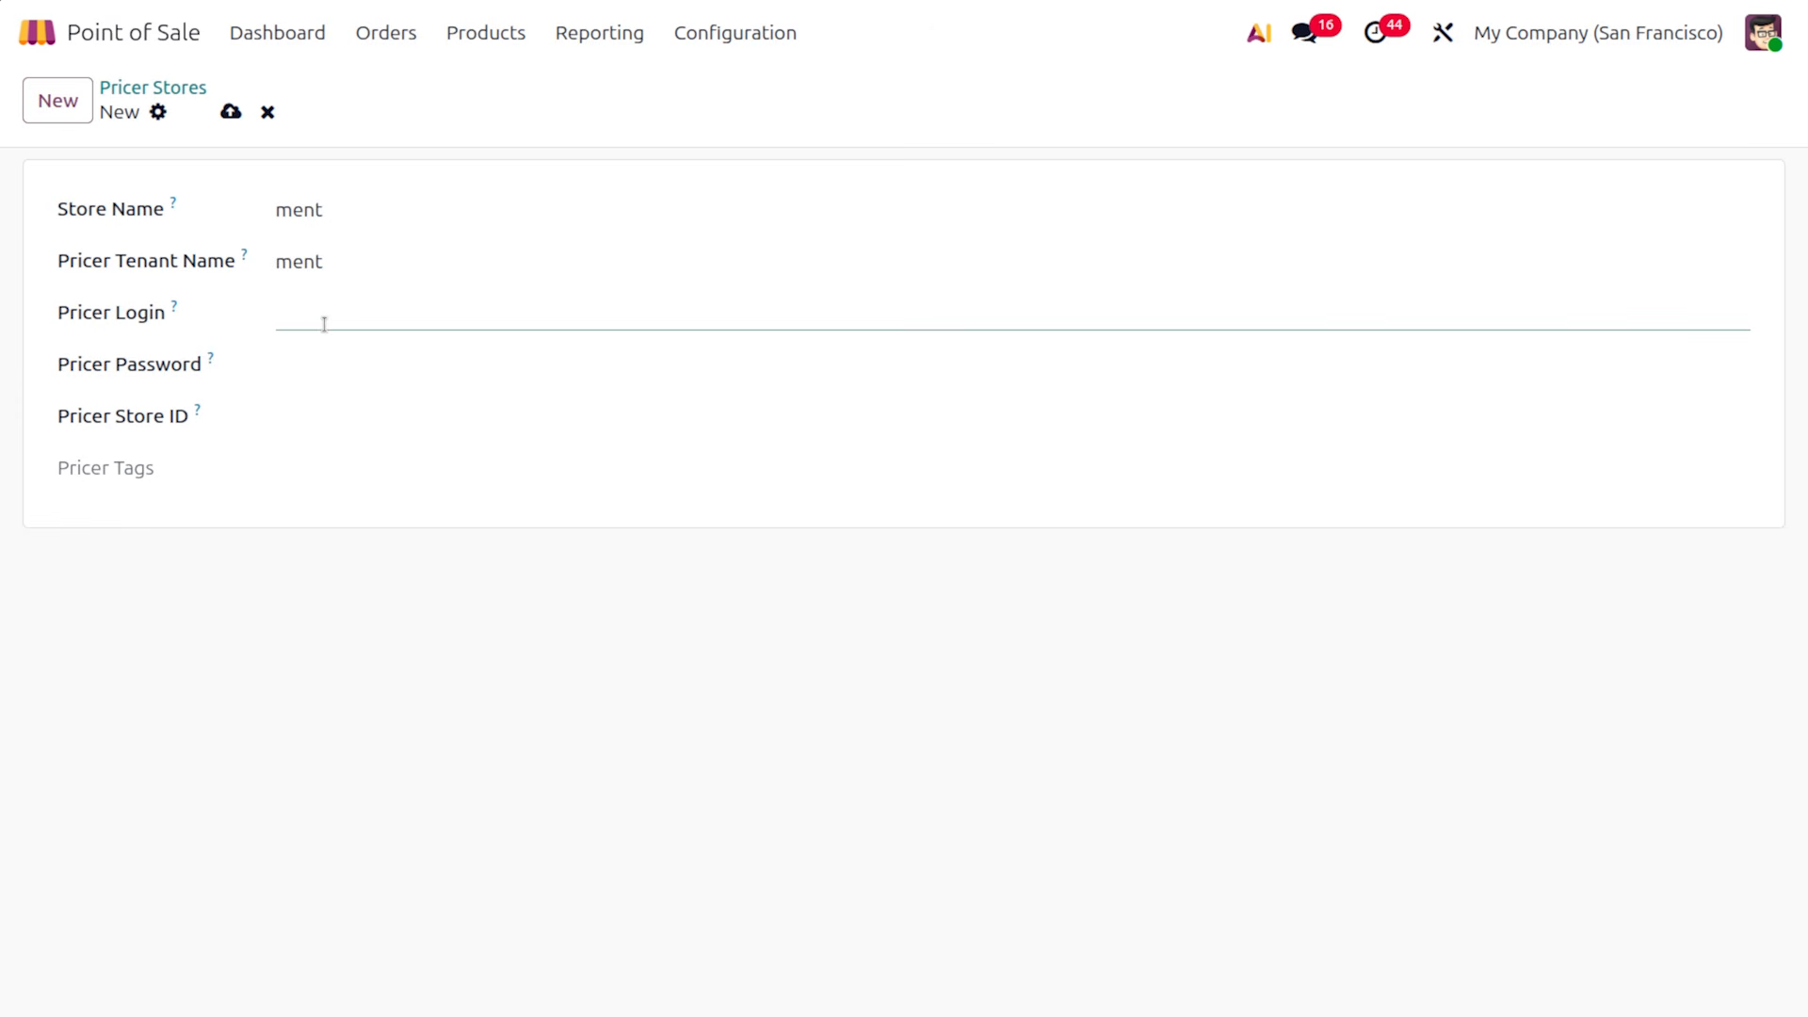
pyautogui.write('ment')
pyautogui.click(342, 372)
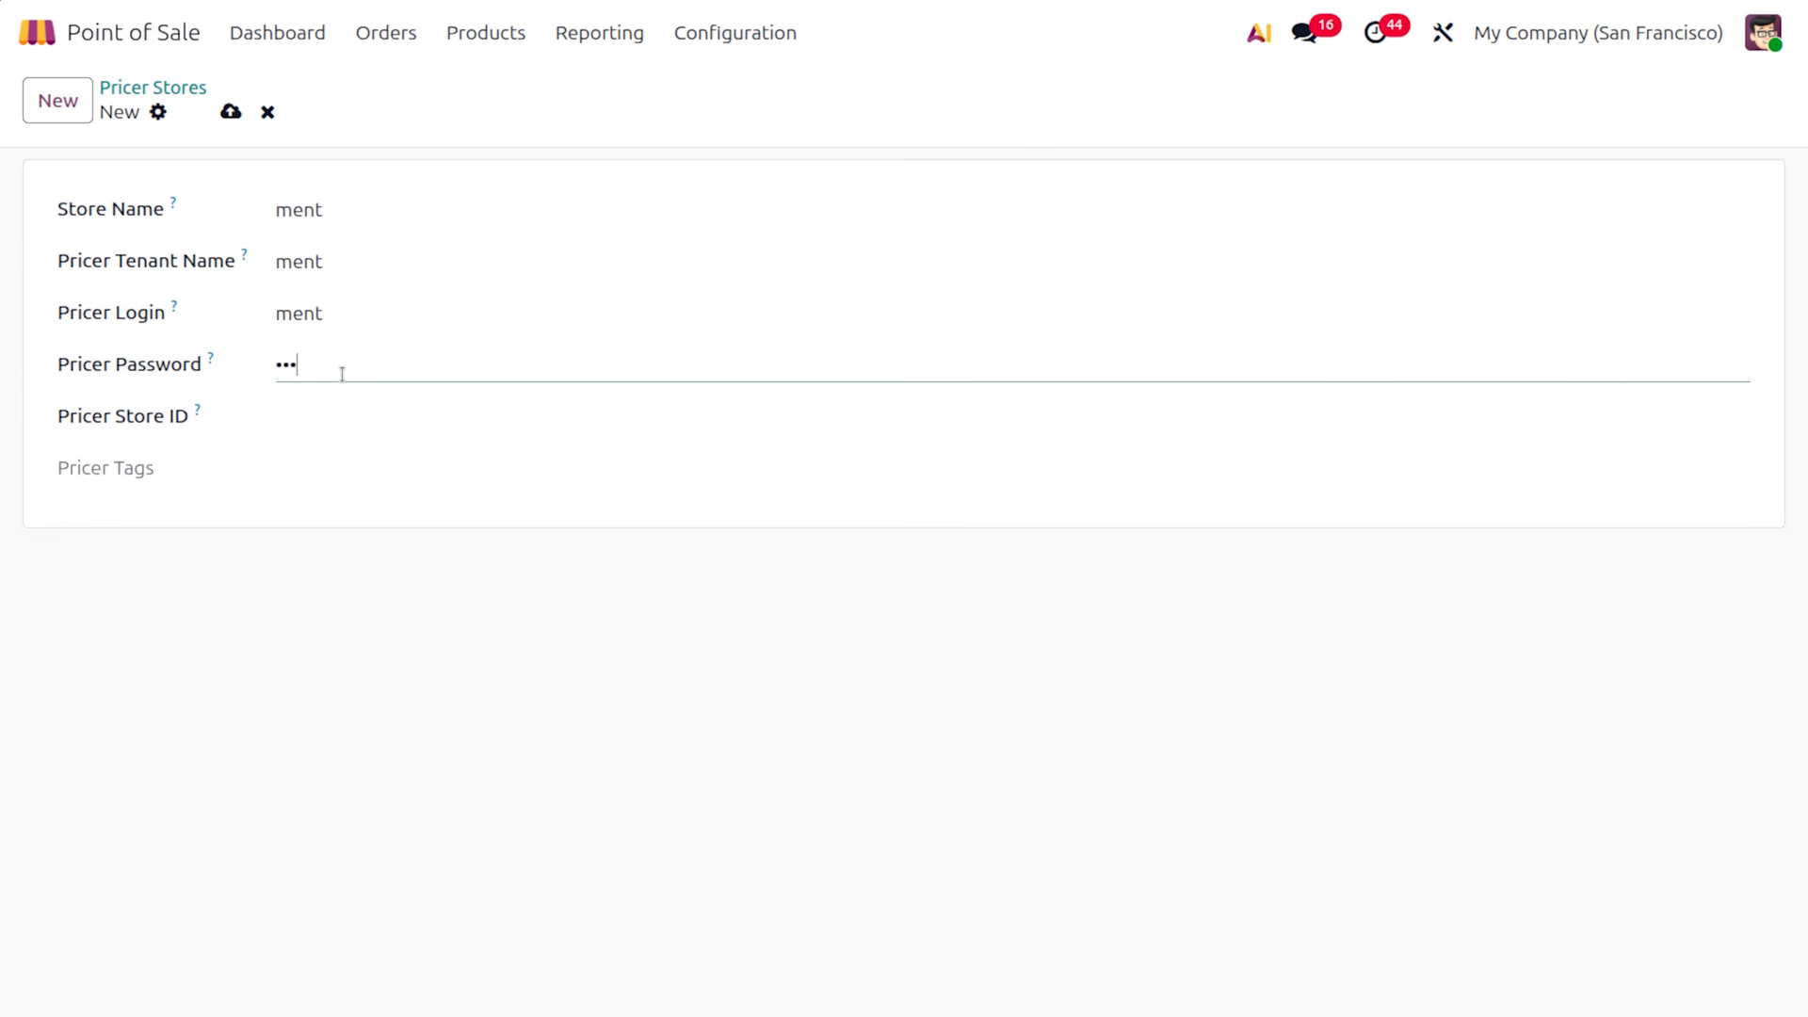
pyautogui.click(352, 421)
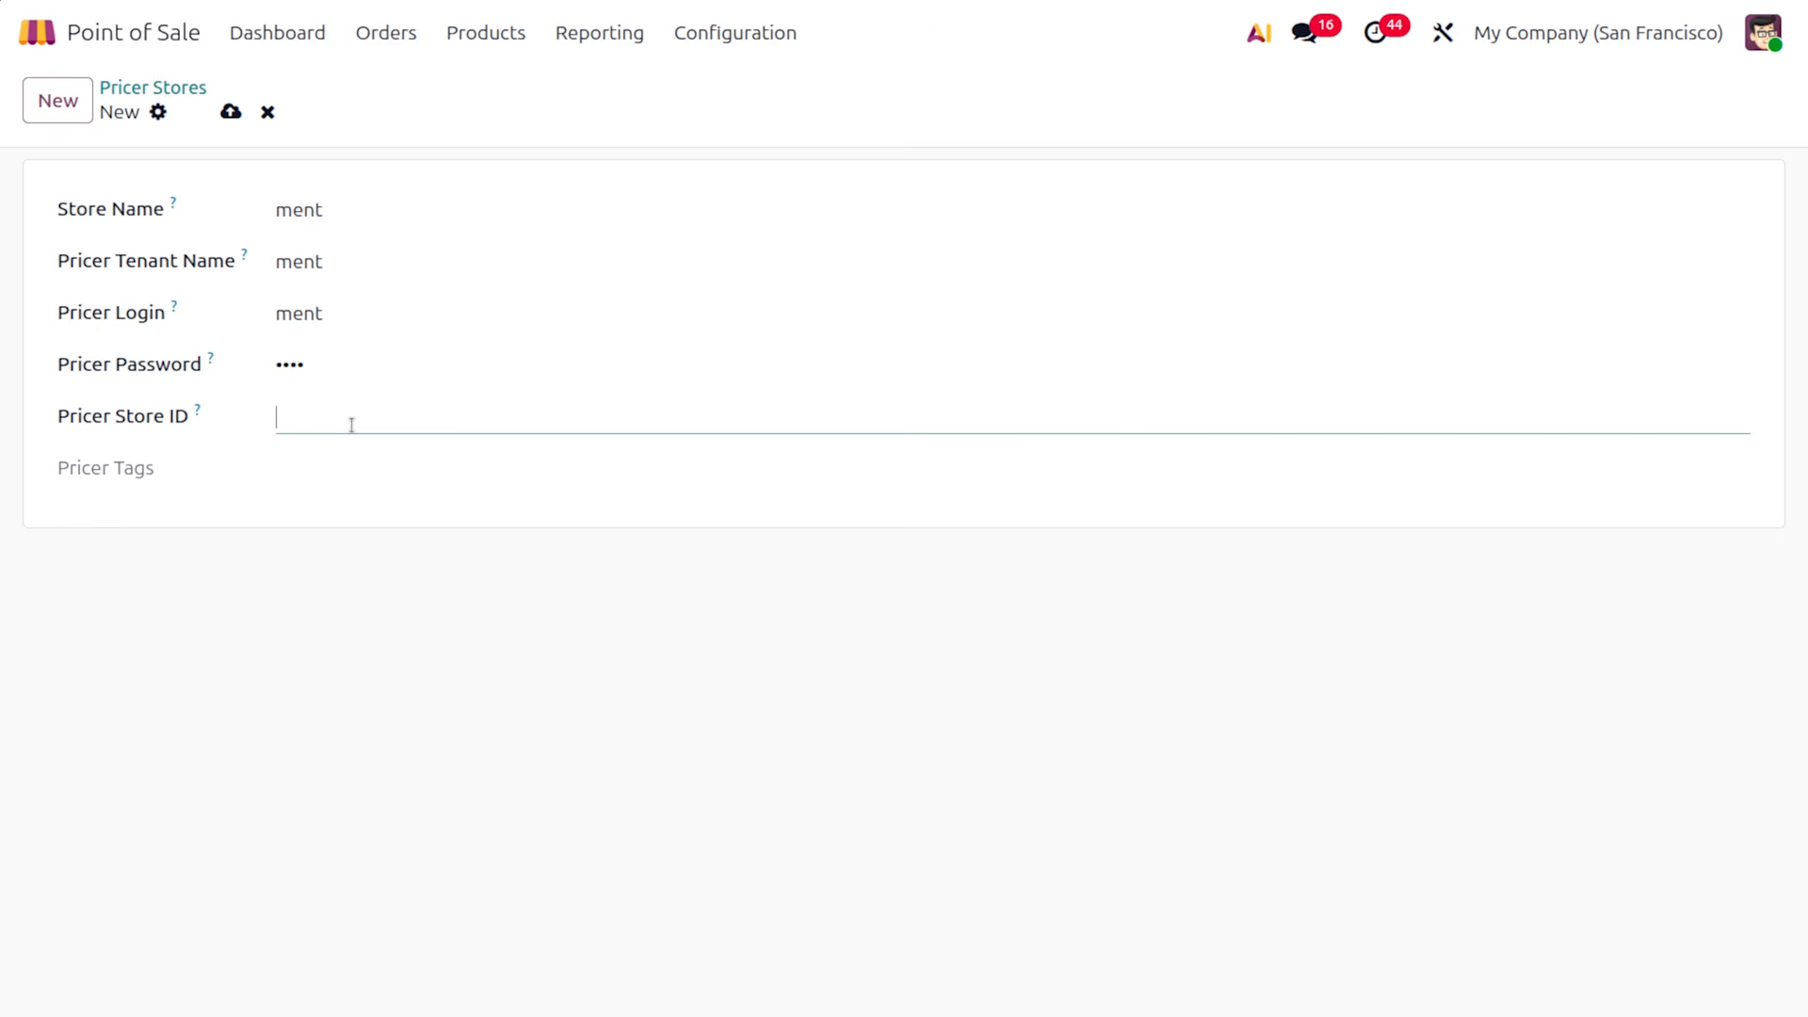
pyautogui.moveTo(192, 418)
pyautogui.write('qwertyi')
pyautogui.click(230, 112)
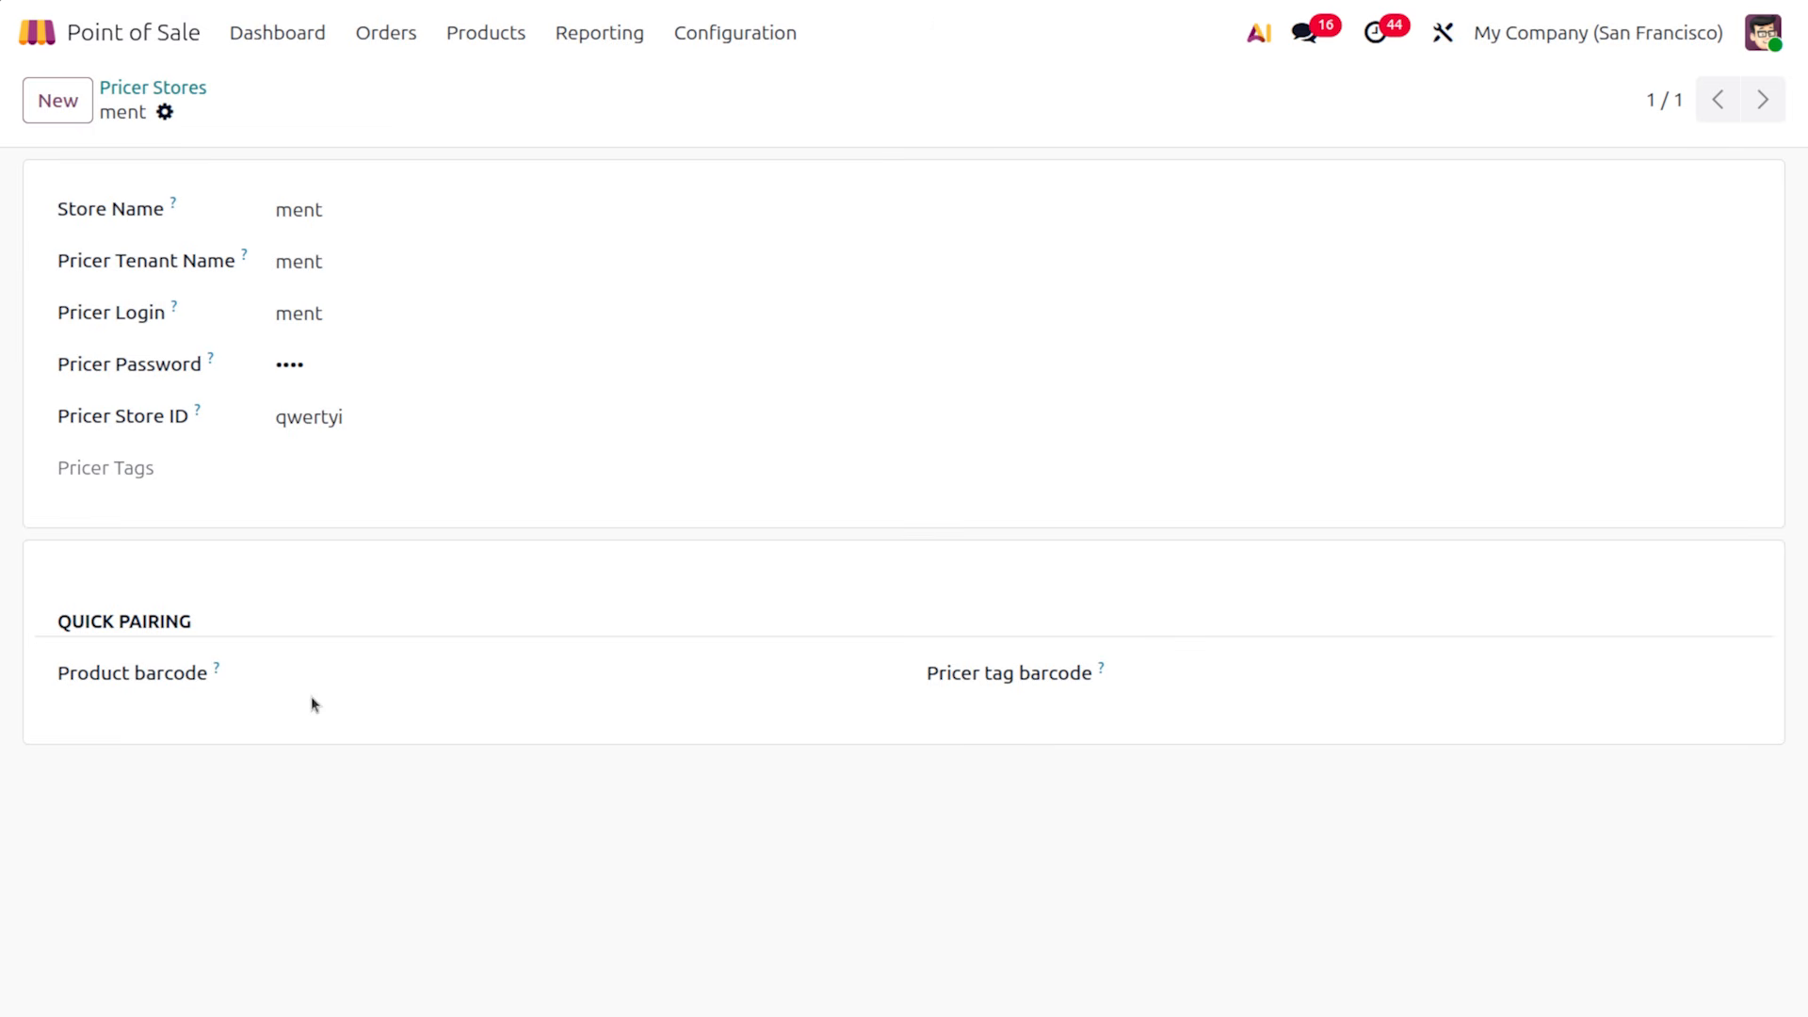
# Quick-pair barcode 987456321 in the 'ment' Pricer store and save, matching Red tshirt
pyautogui.click(330, 677)
pyautogui.write('987456321')
pyautogui.click(233, 111)
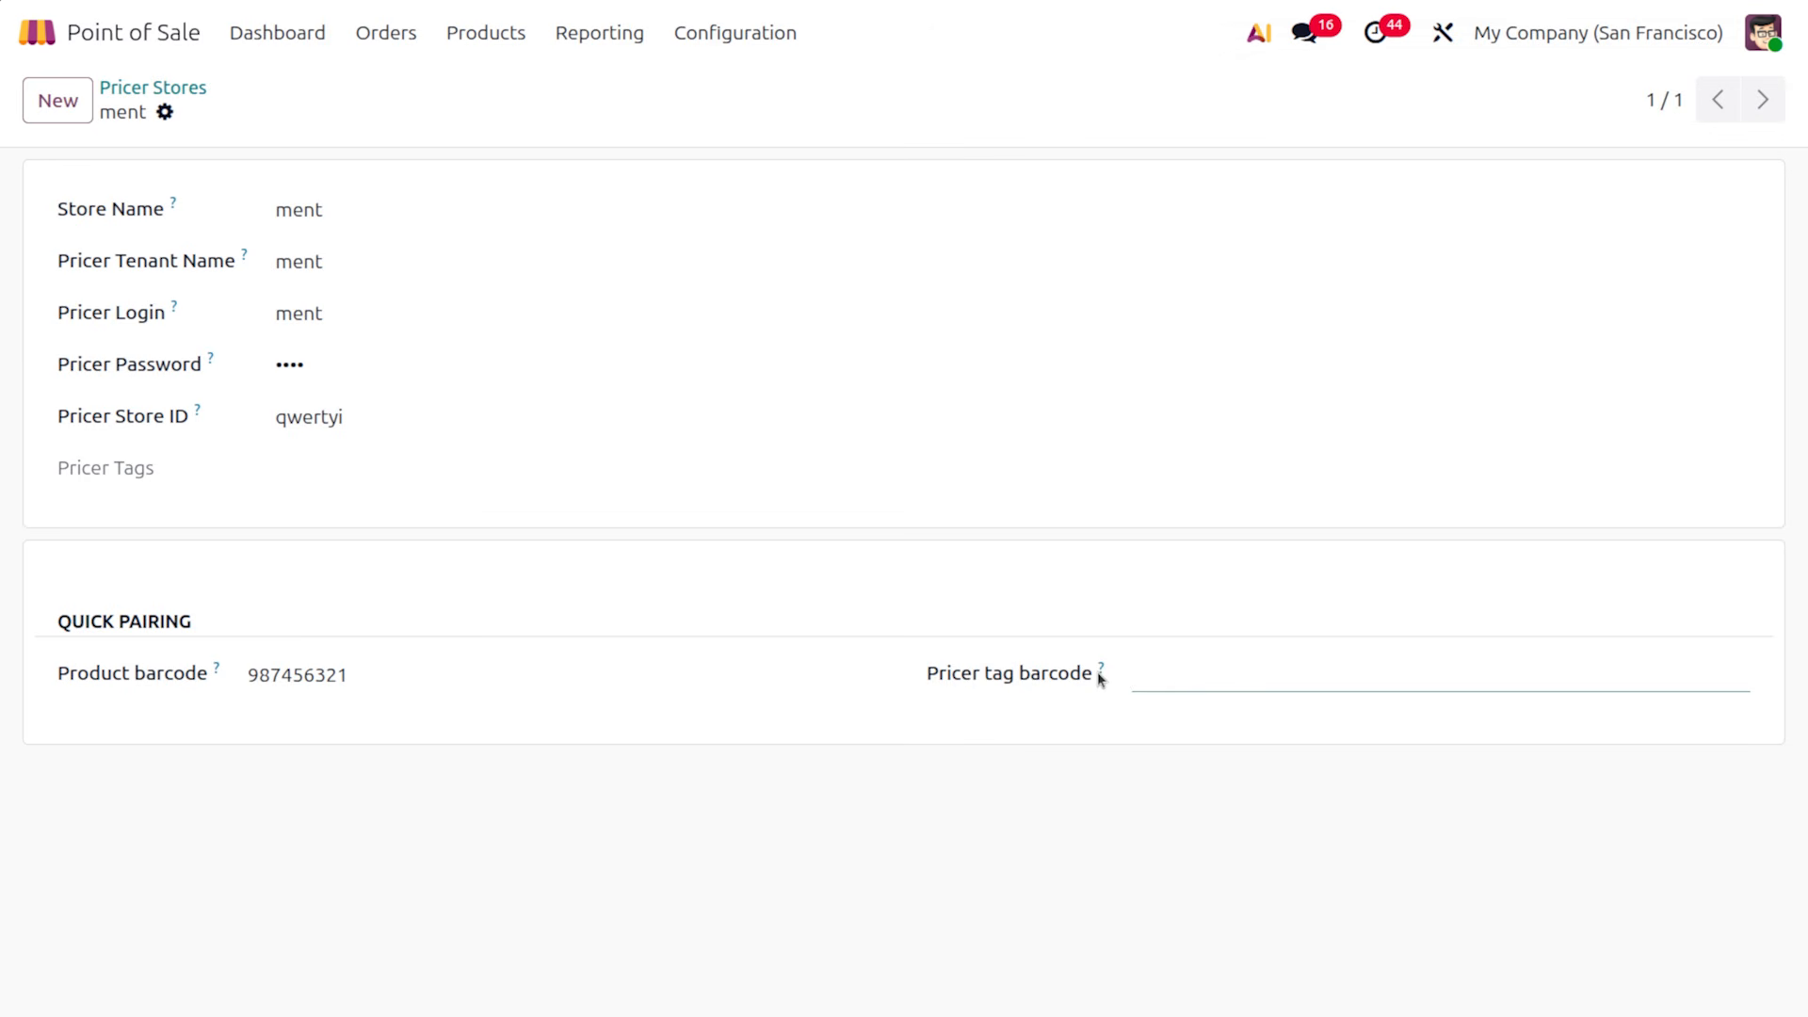
pyautogui.moveTo(1100, 674)
pyautogui.click(694, 28)
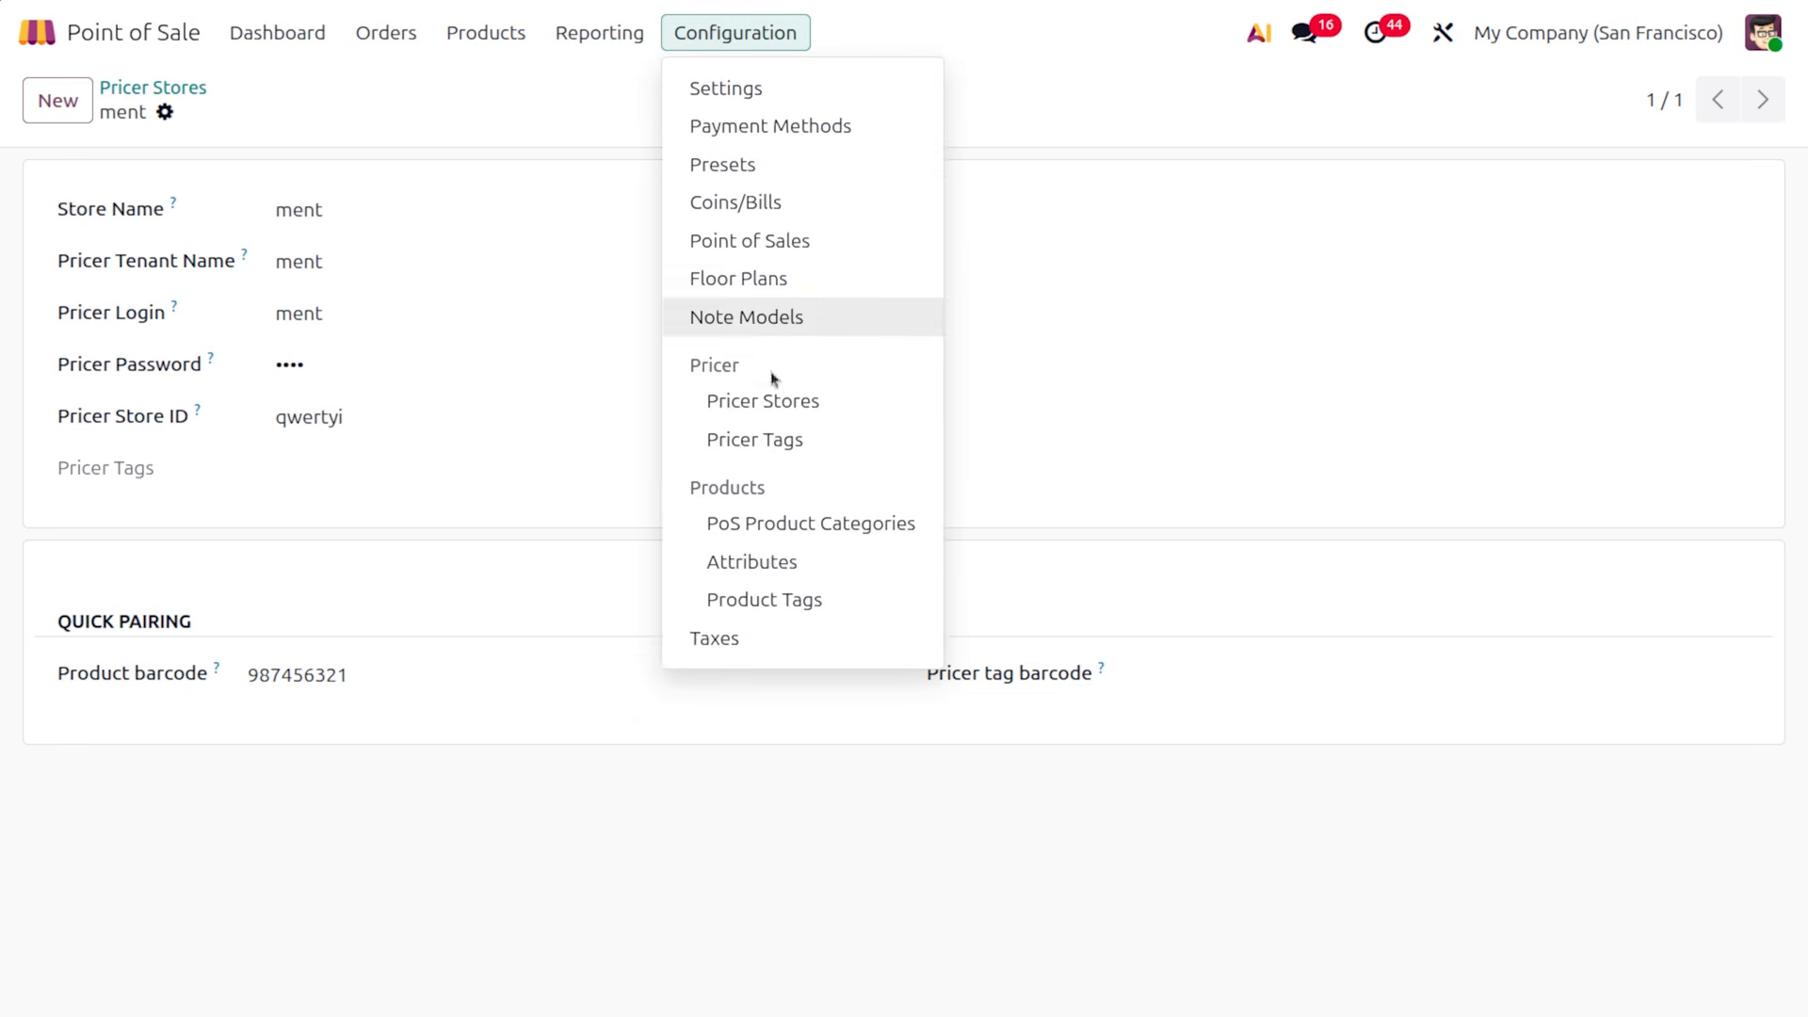
# Go to the Pricer Tags list and add a new tag row
pyautogui.click(783, 438)
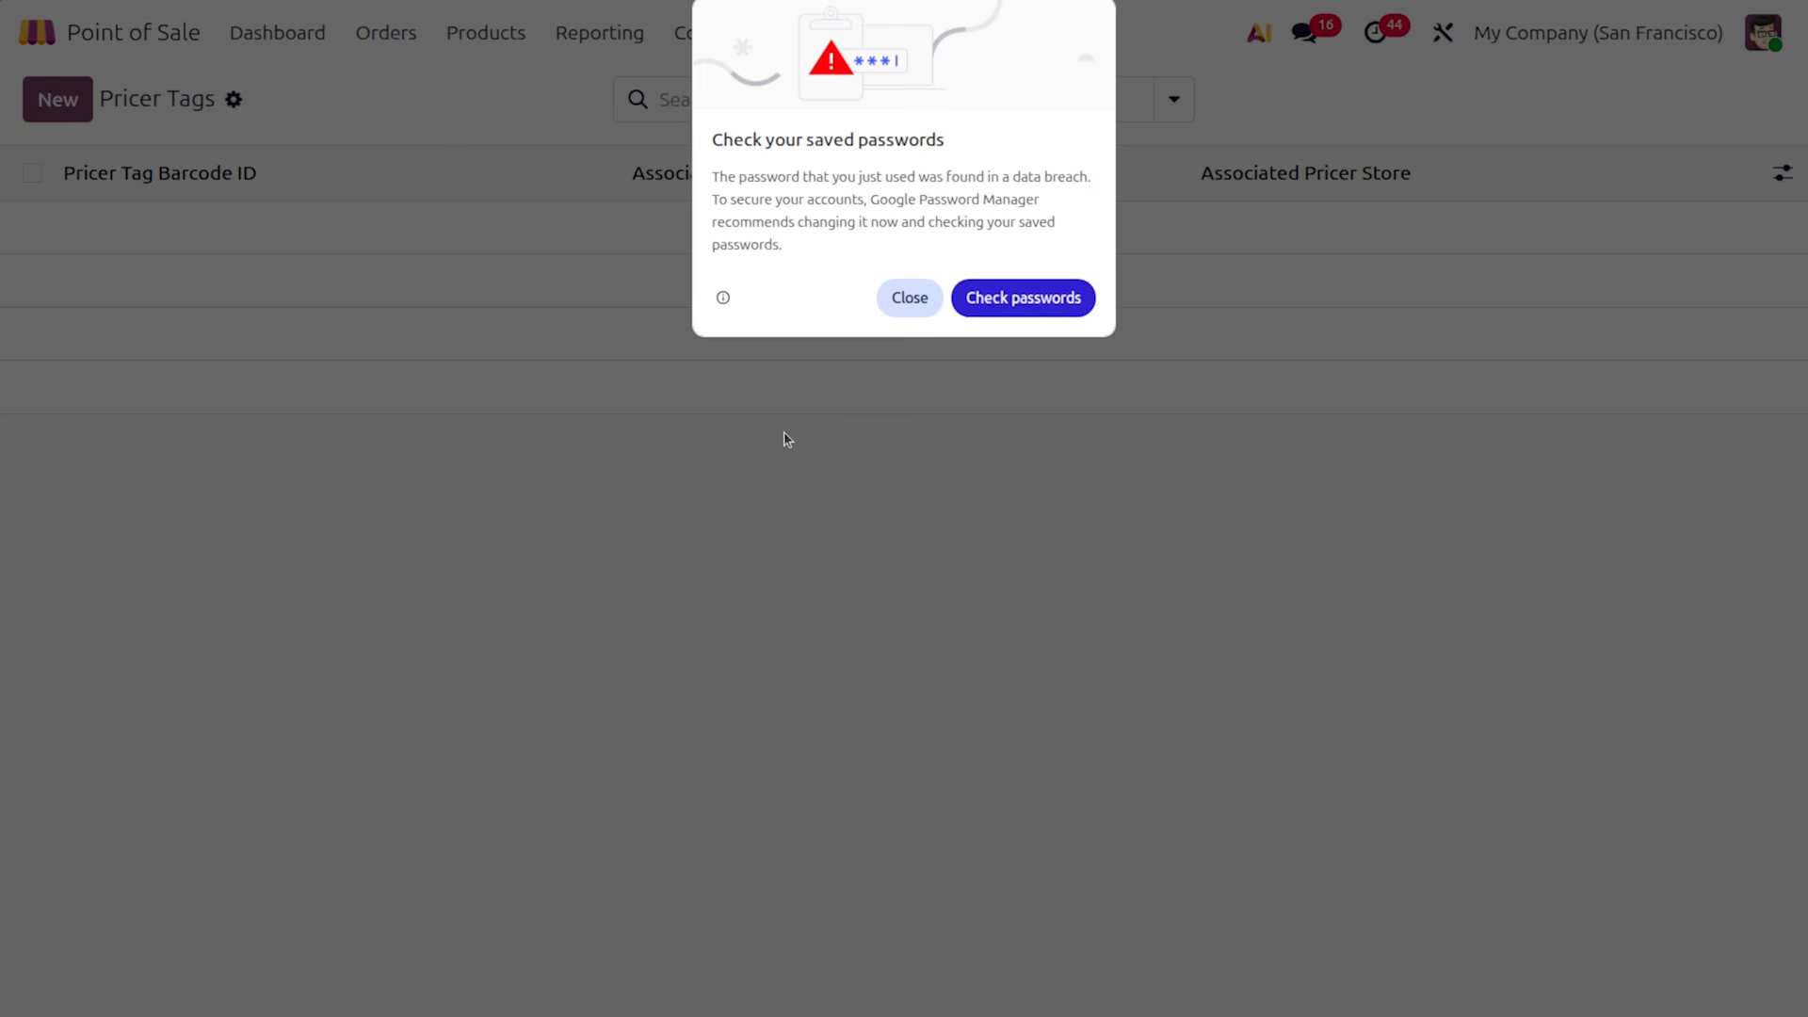
pyautogui.click(918, 298)
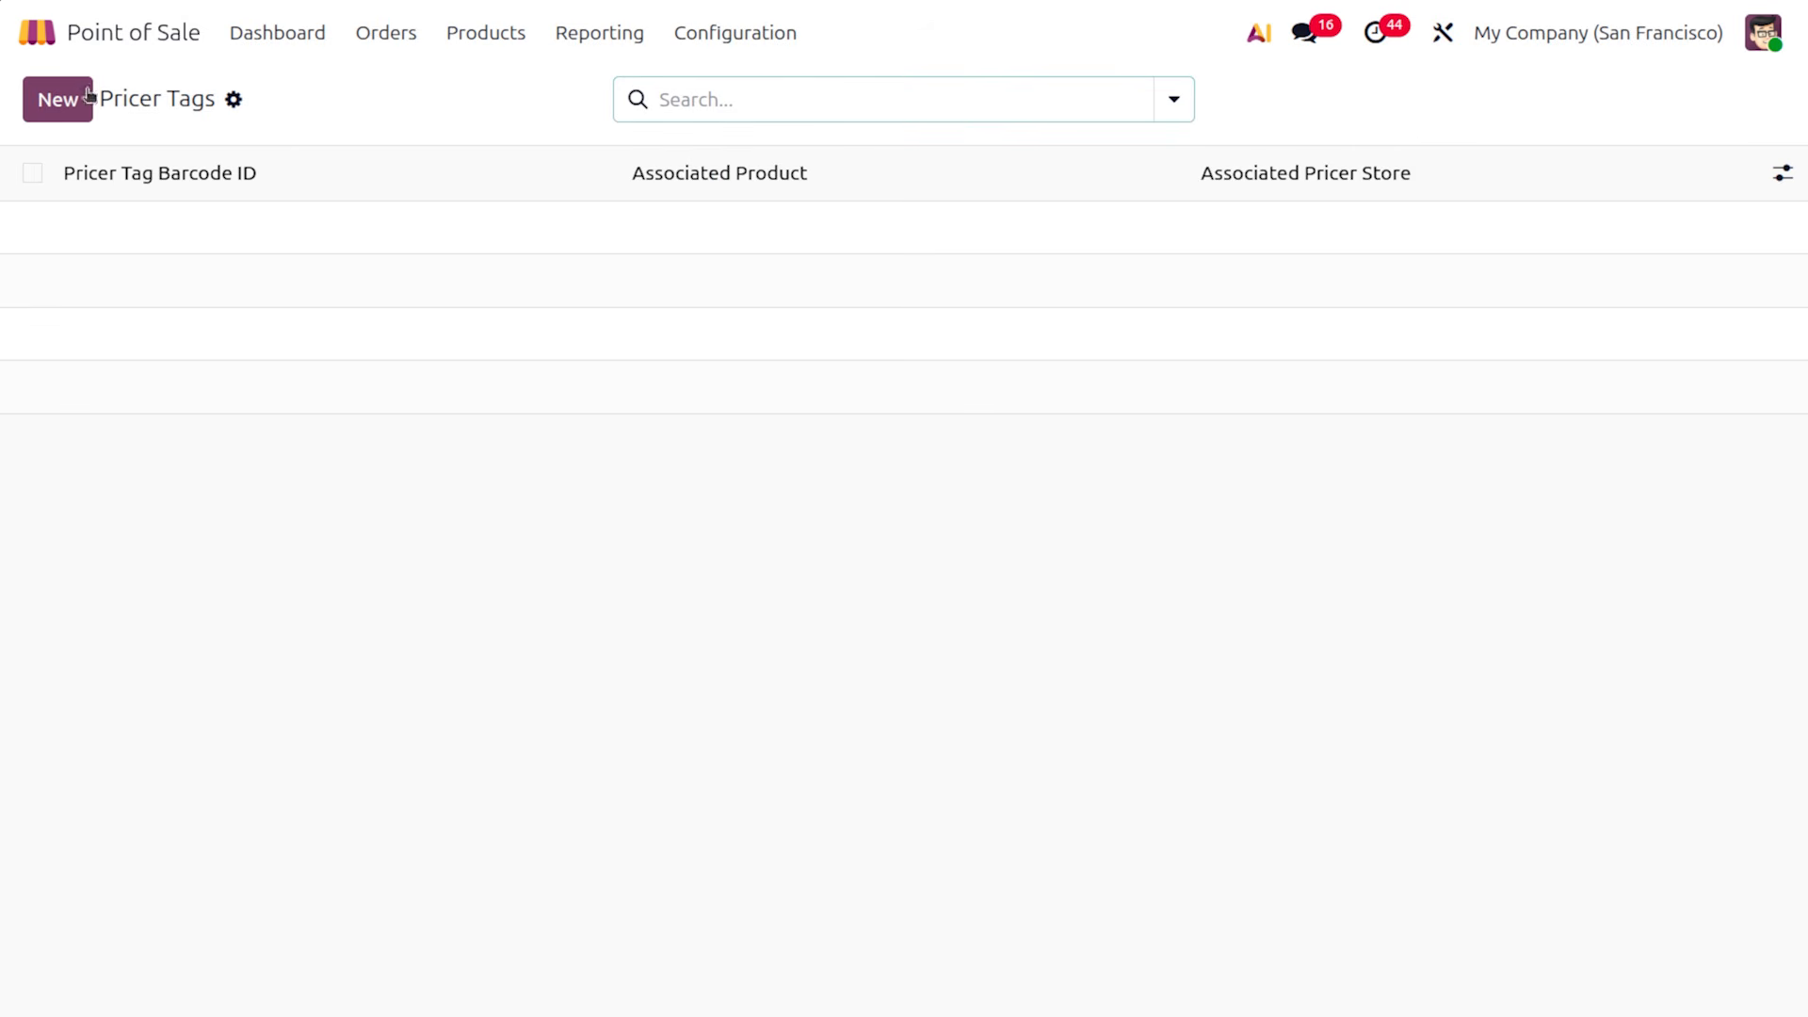
pyautogui.click(234, 228)
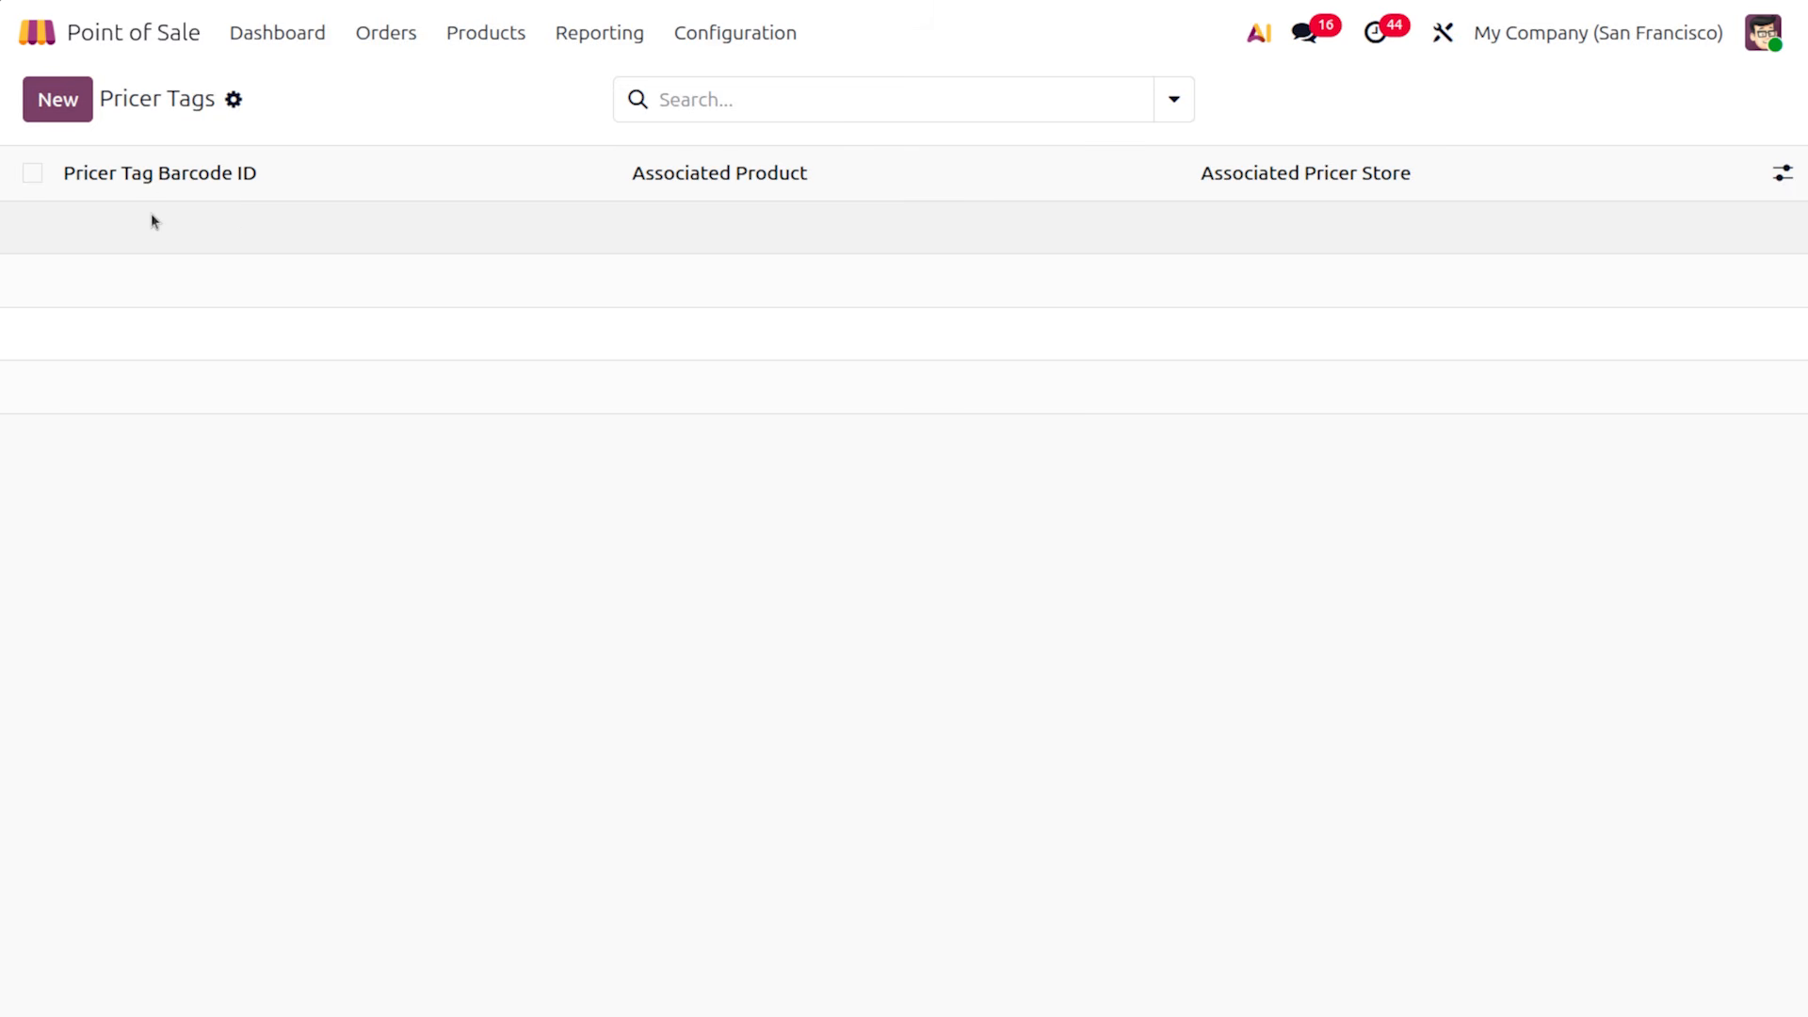
pyautogui.click(66, 101)
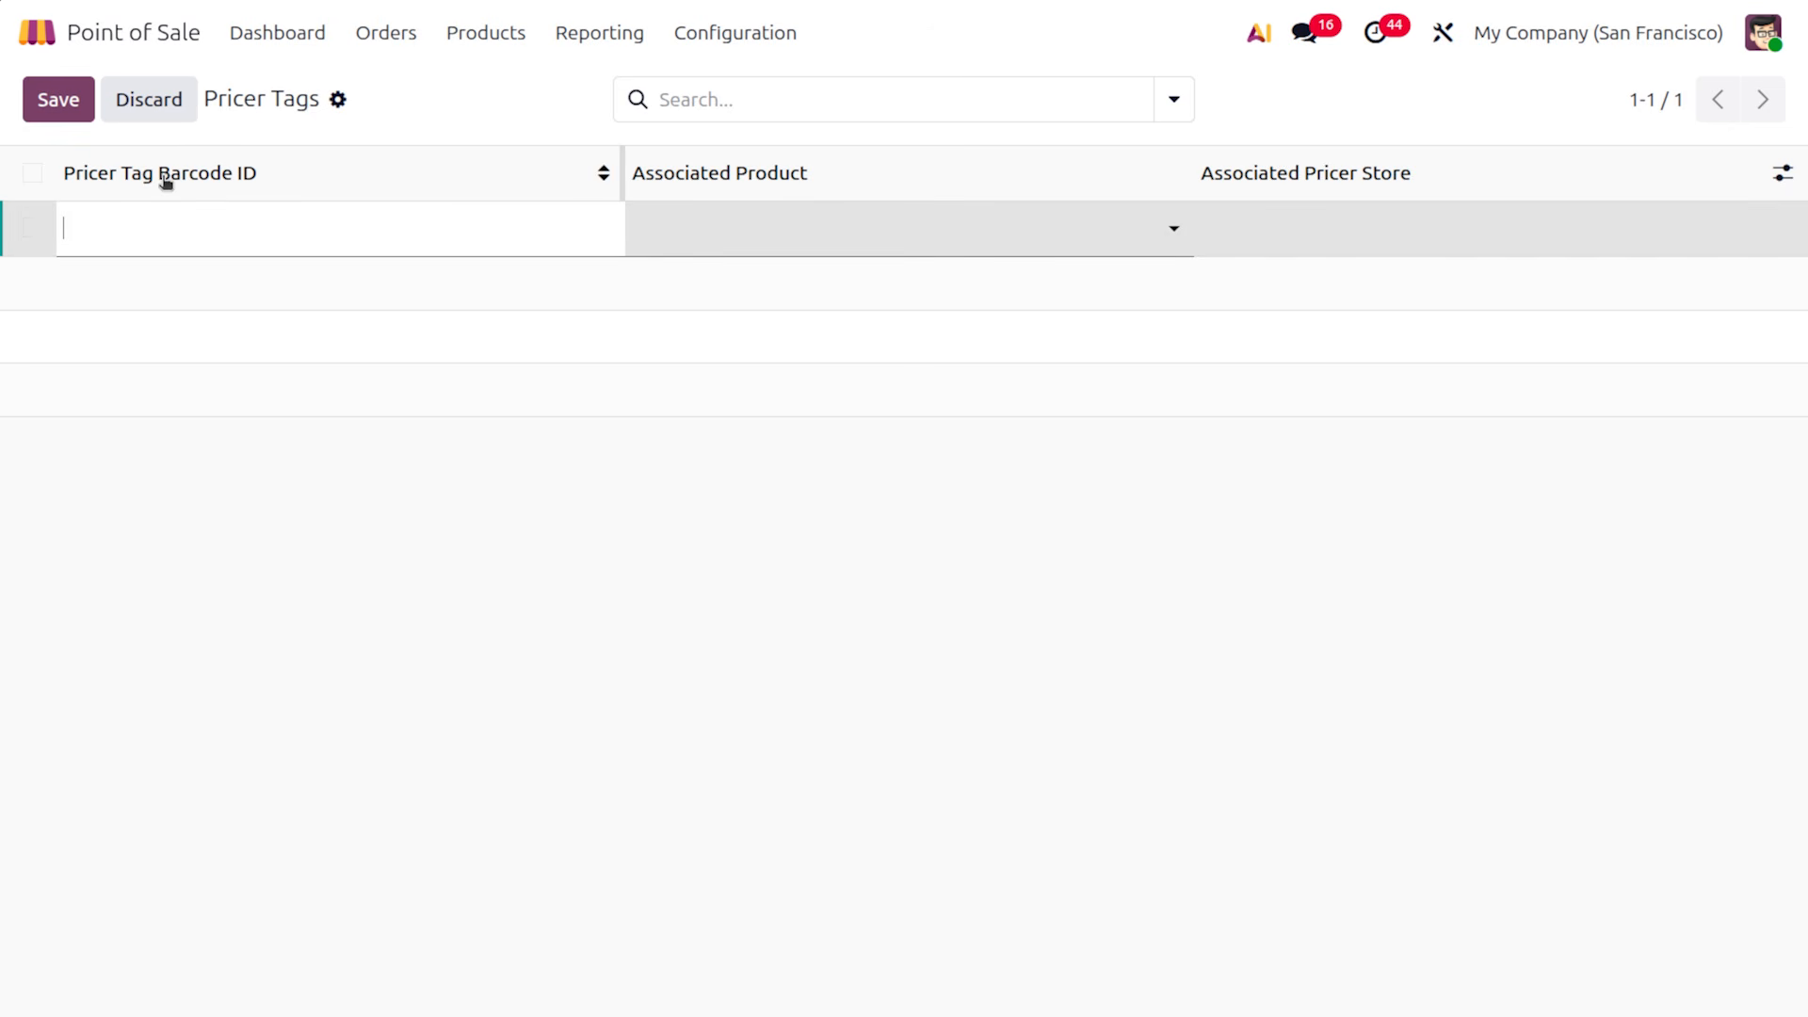
# Set the new row's associated product to Red tshirt, then discard the unsaved row
pyautogui.moveTo(207, 181)
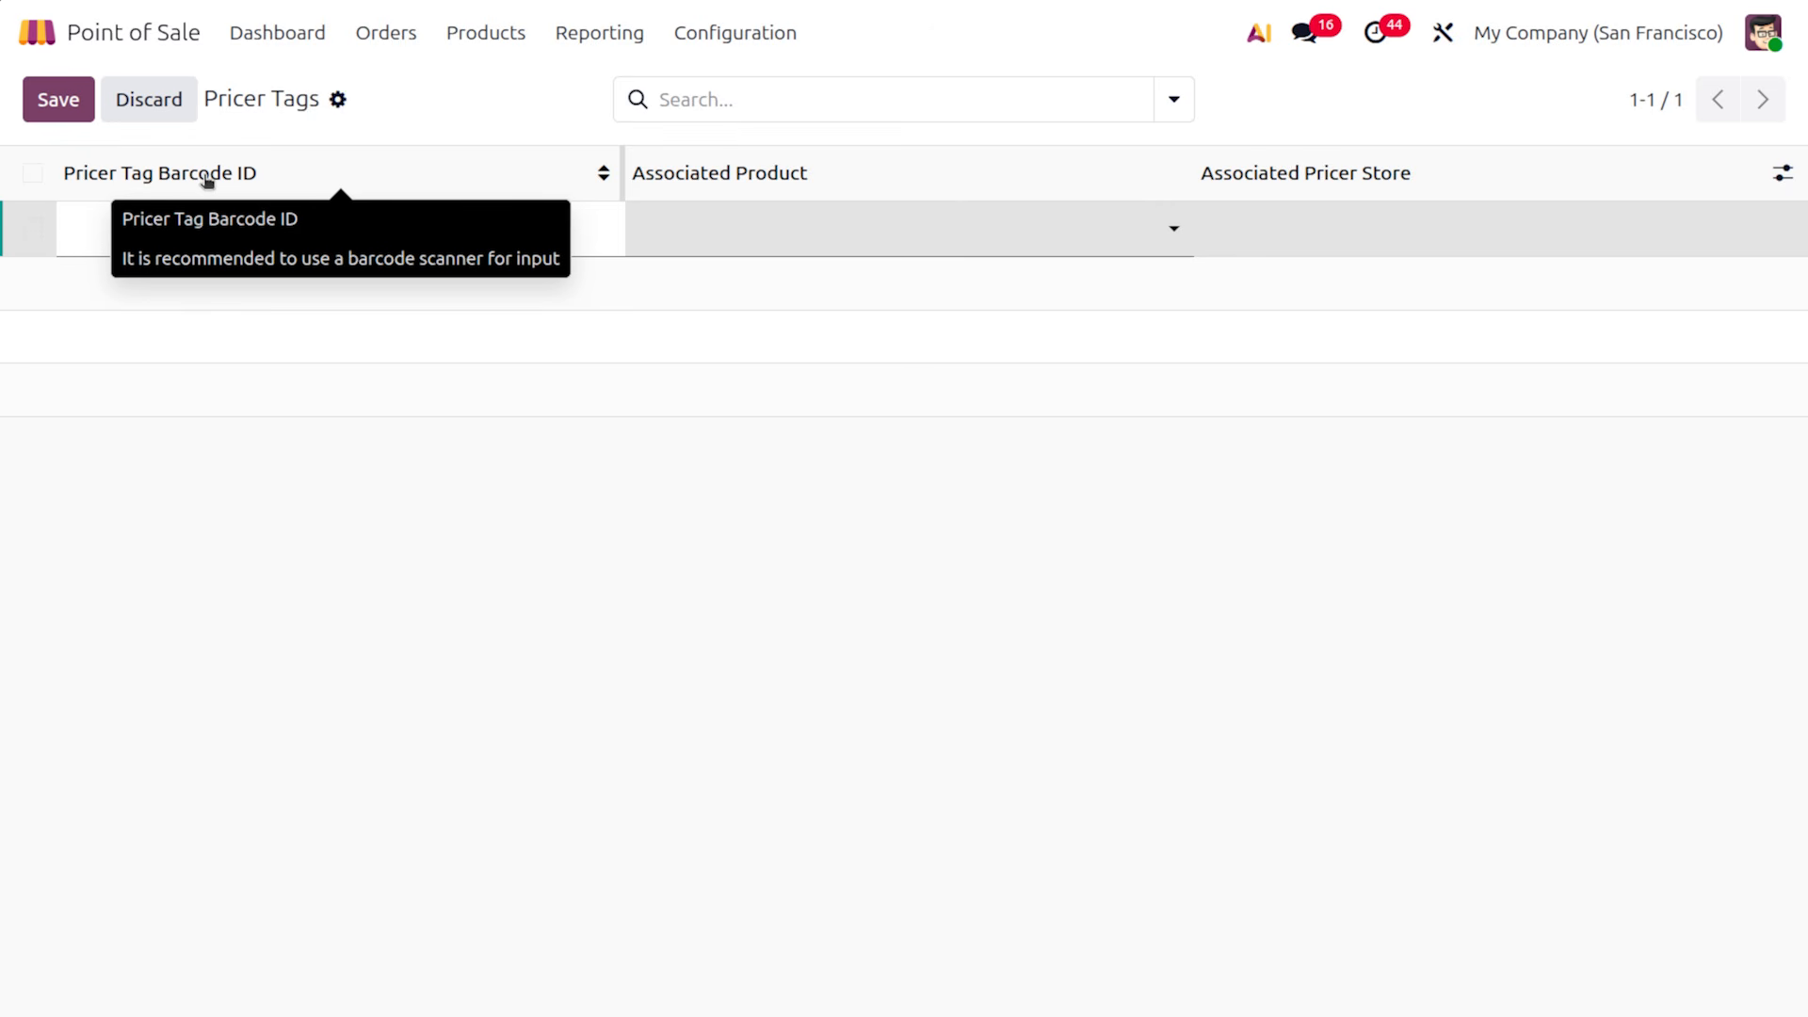
pyautogui.click(769, 223)
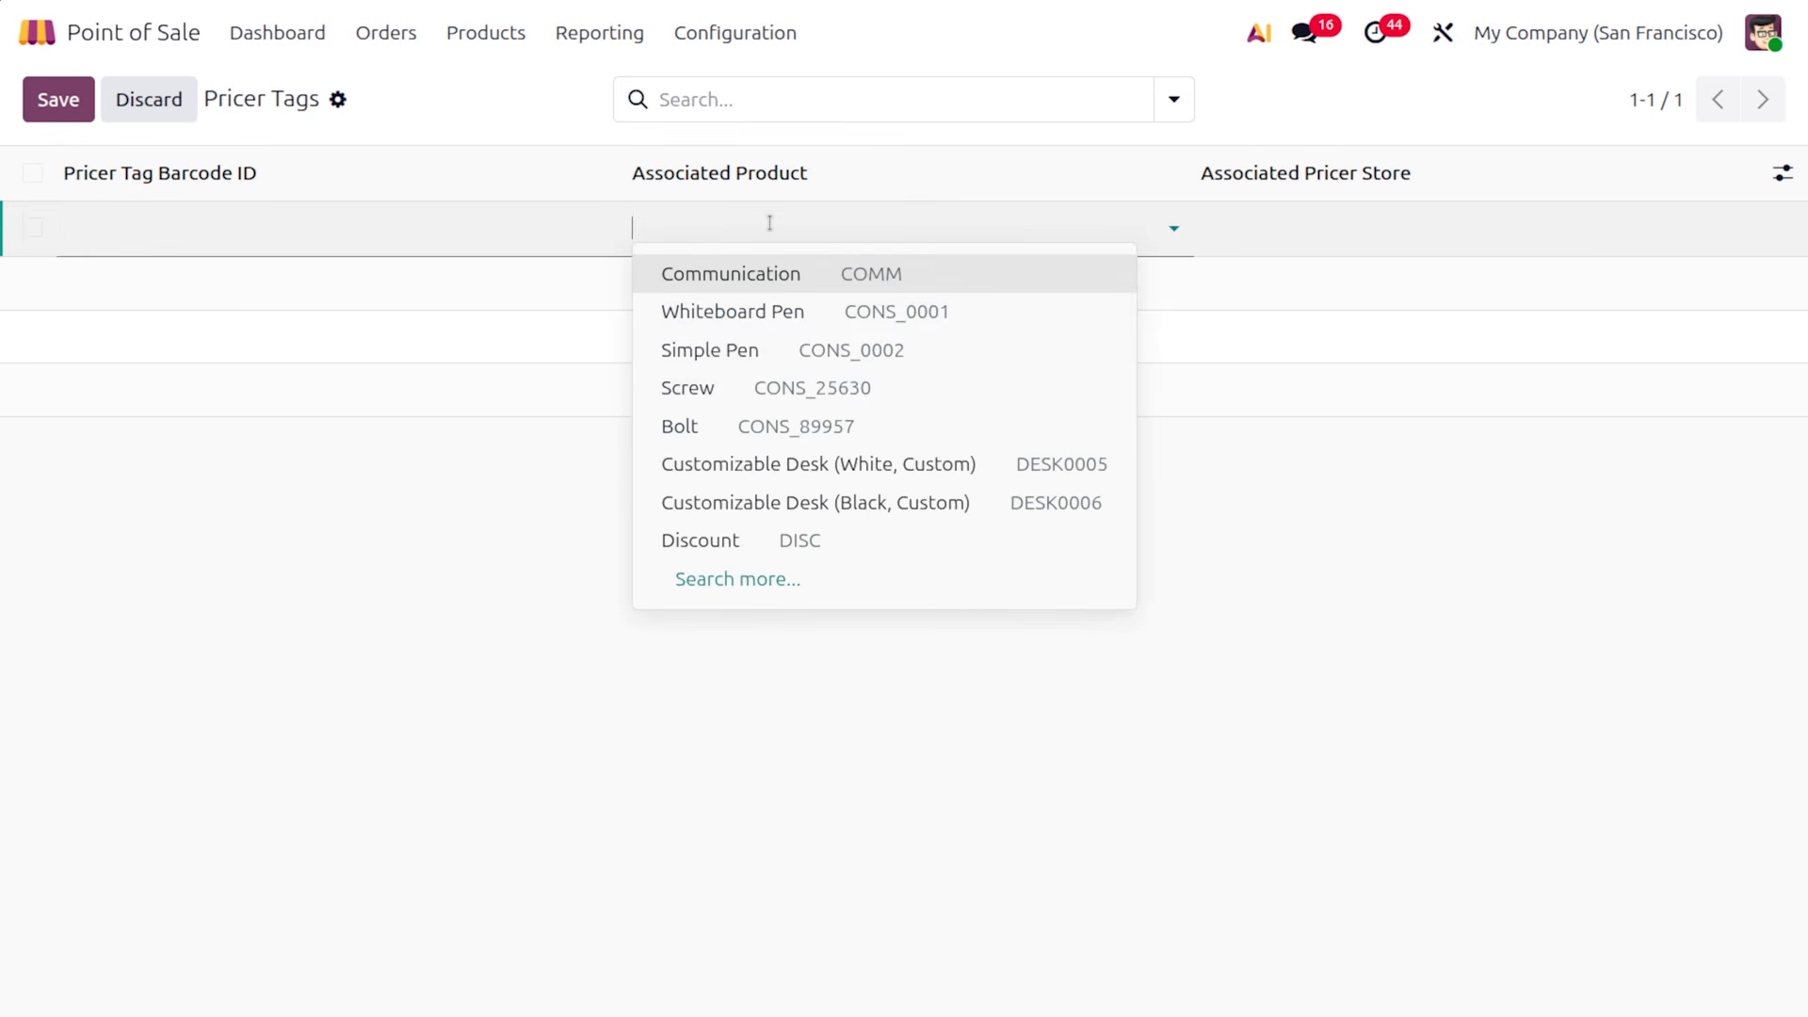
pyautogui.write('t')
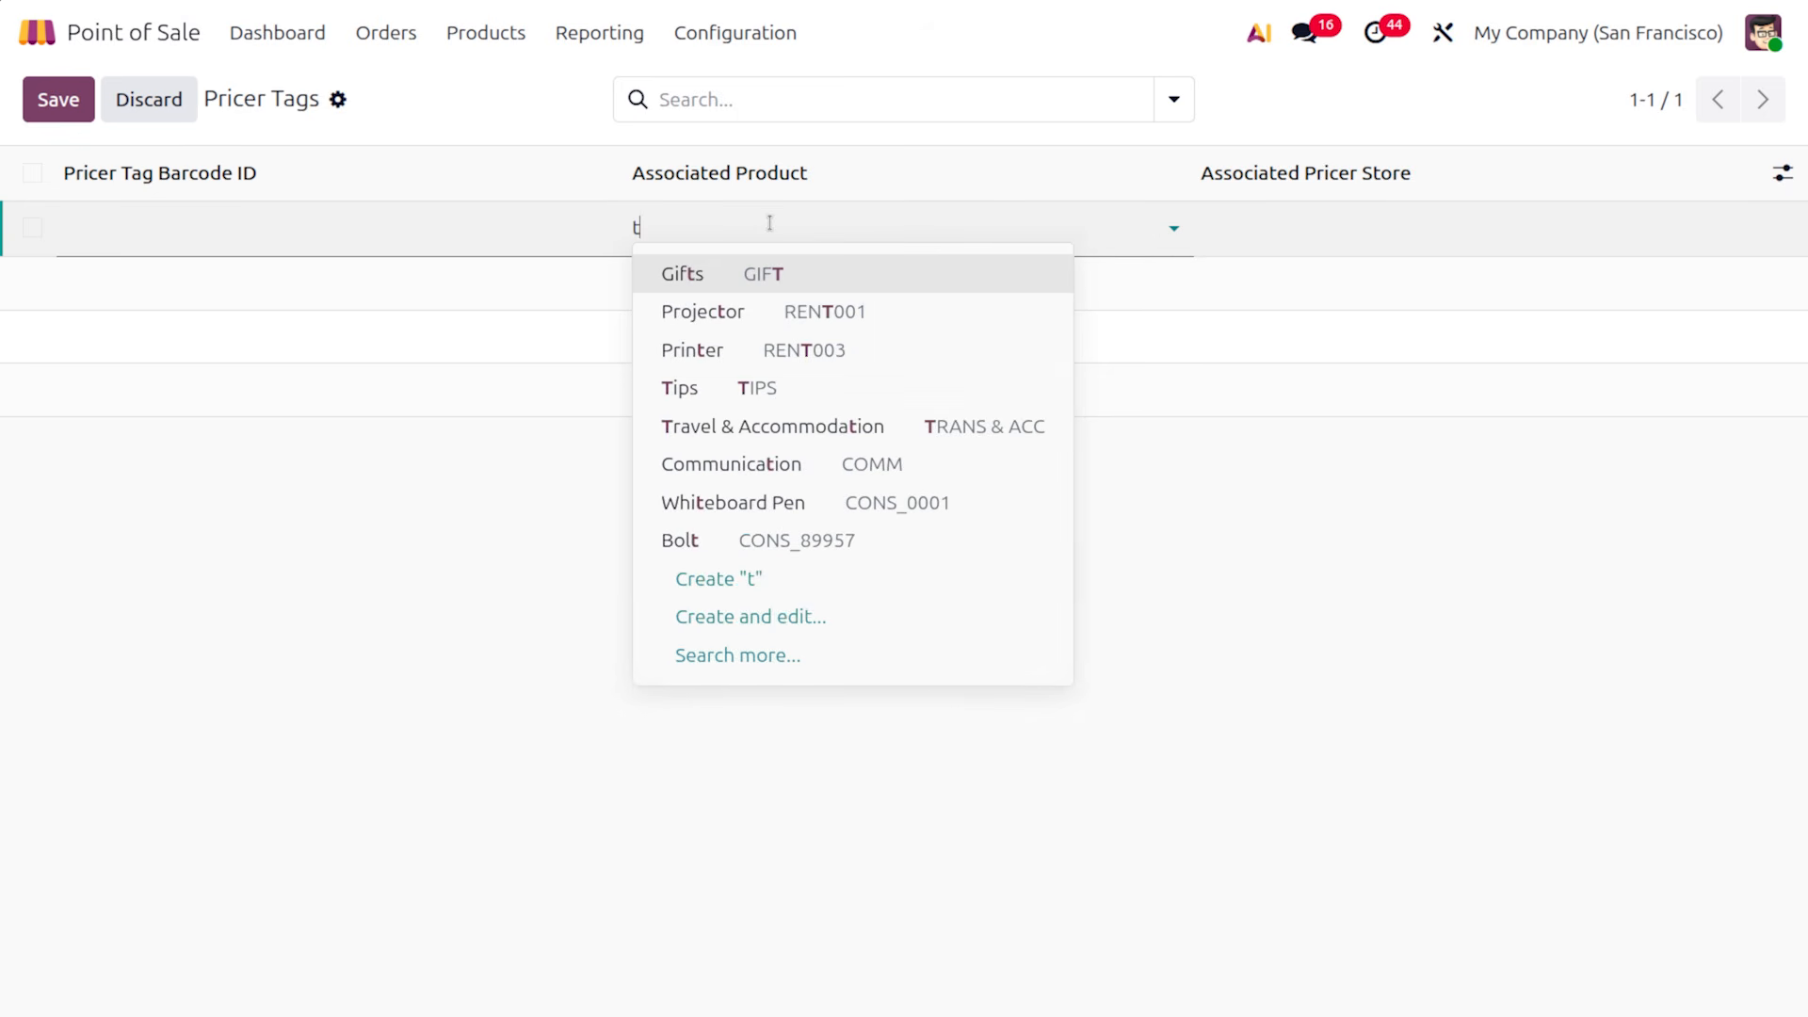
pyautogui.press('BackSpace')
pyautogui.write('red')
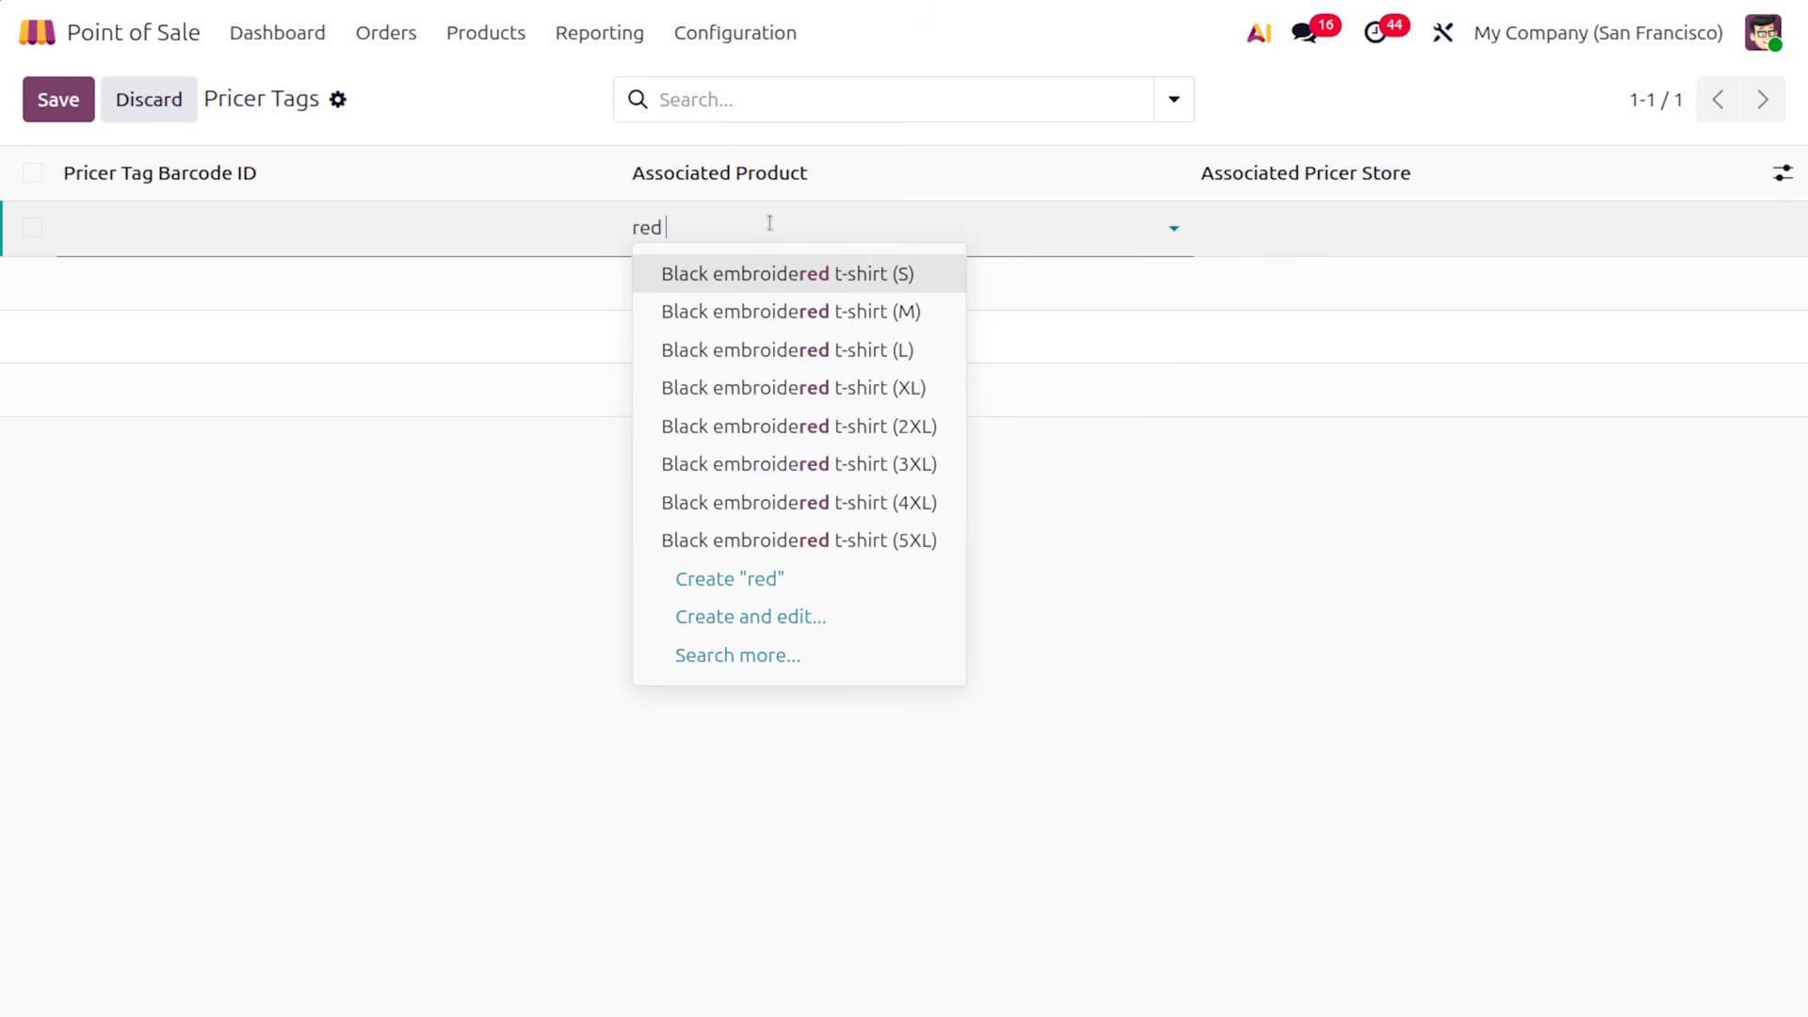
pyautogui.write(' tsh')
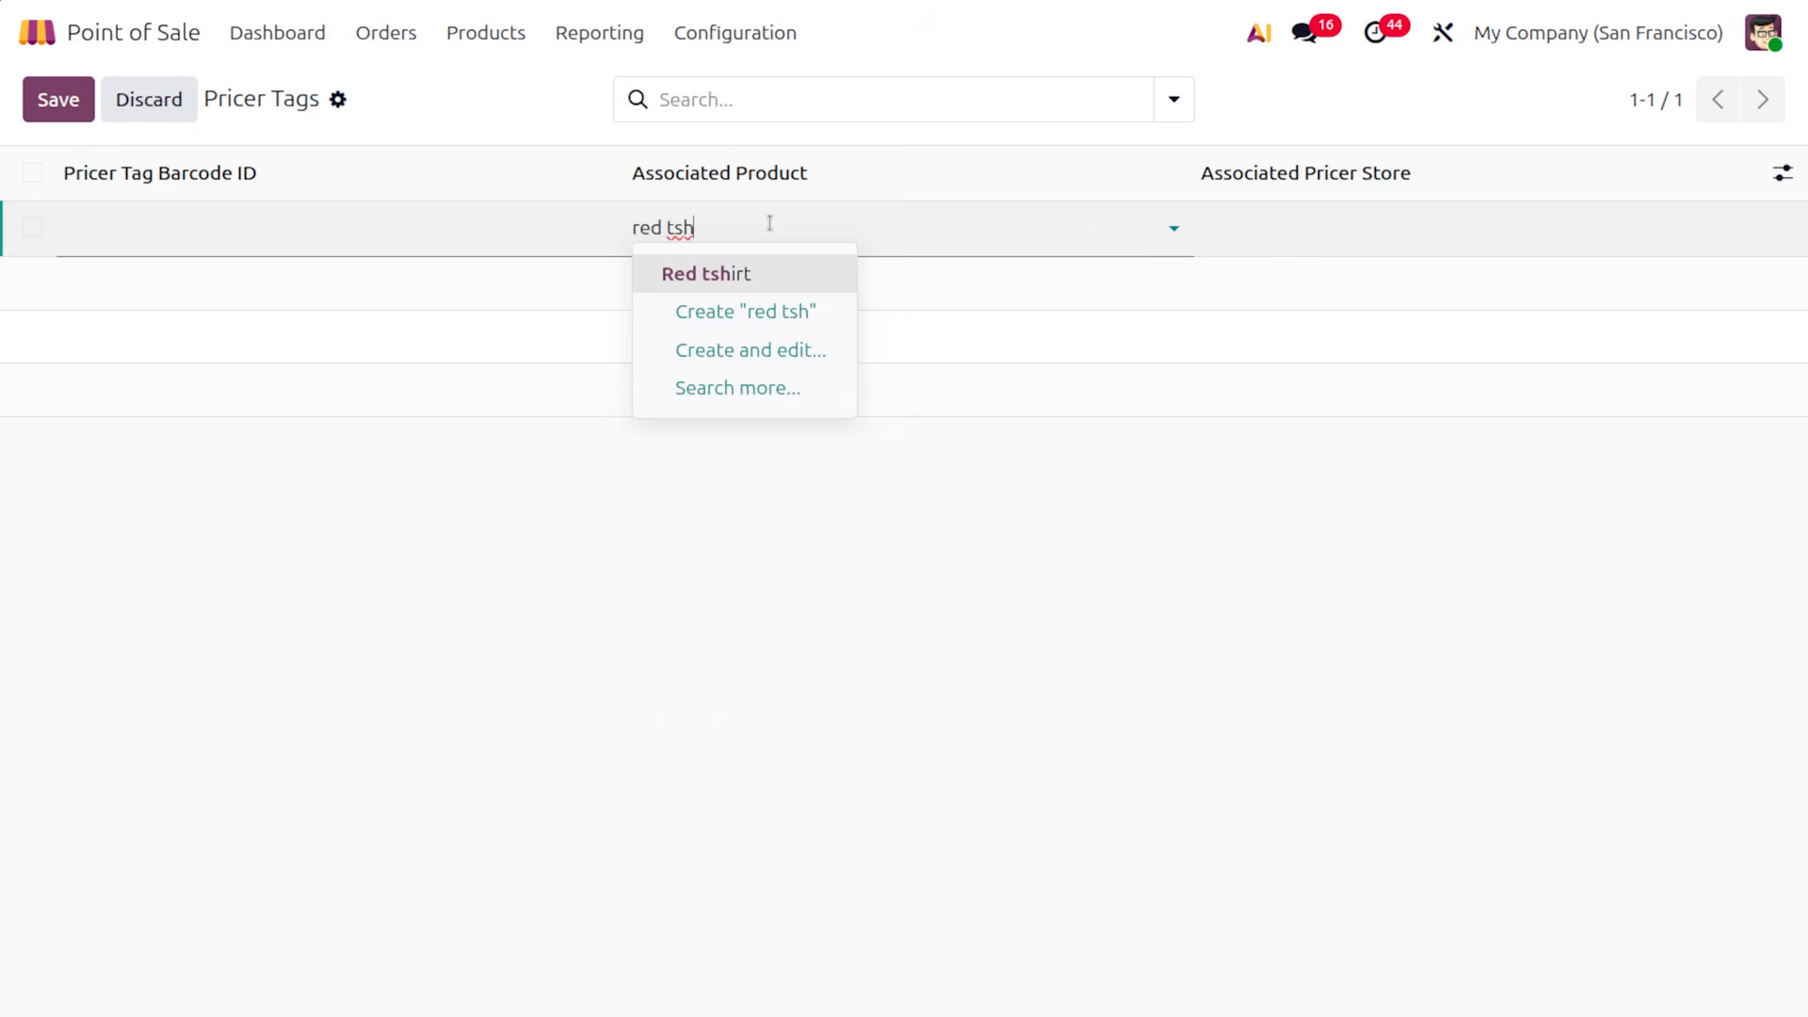
pyautogui.press('Return')
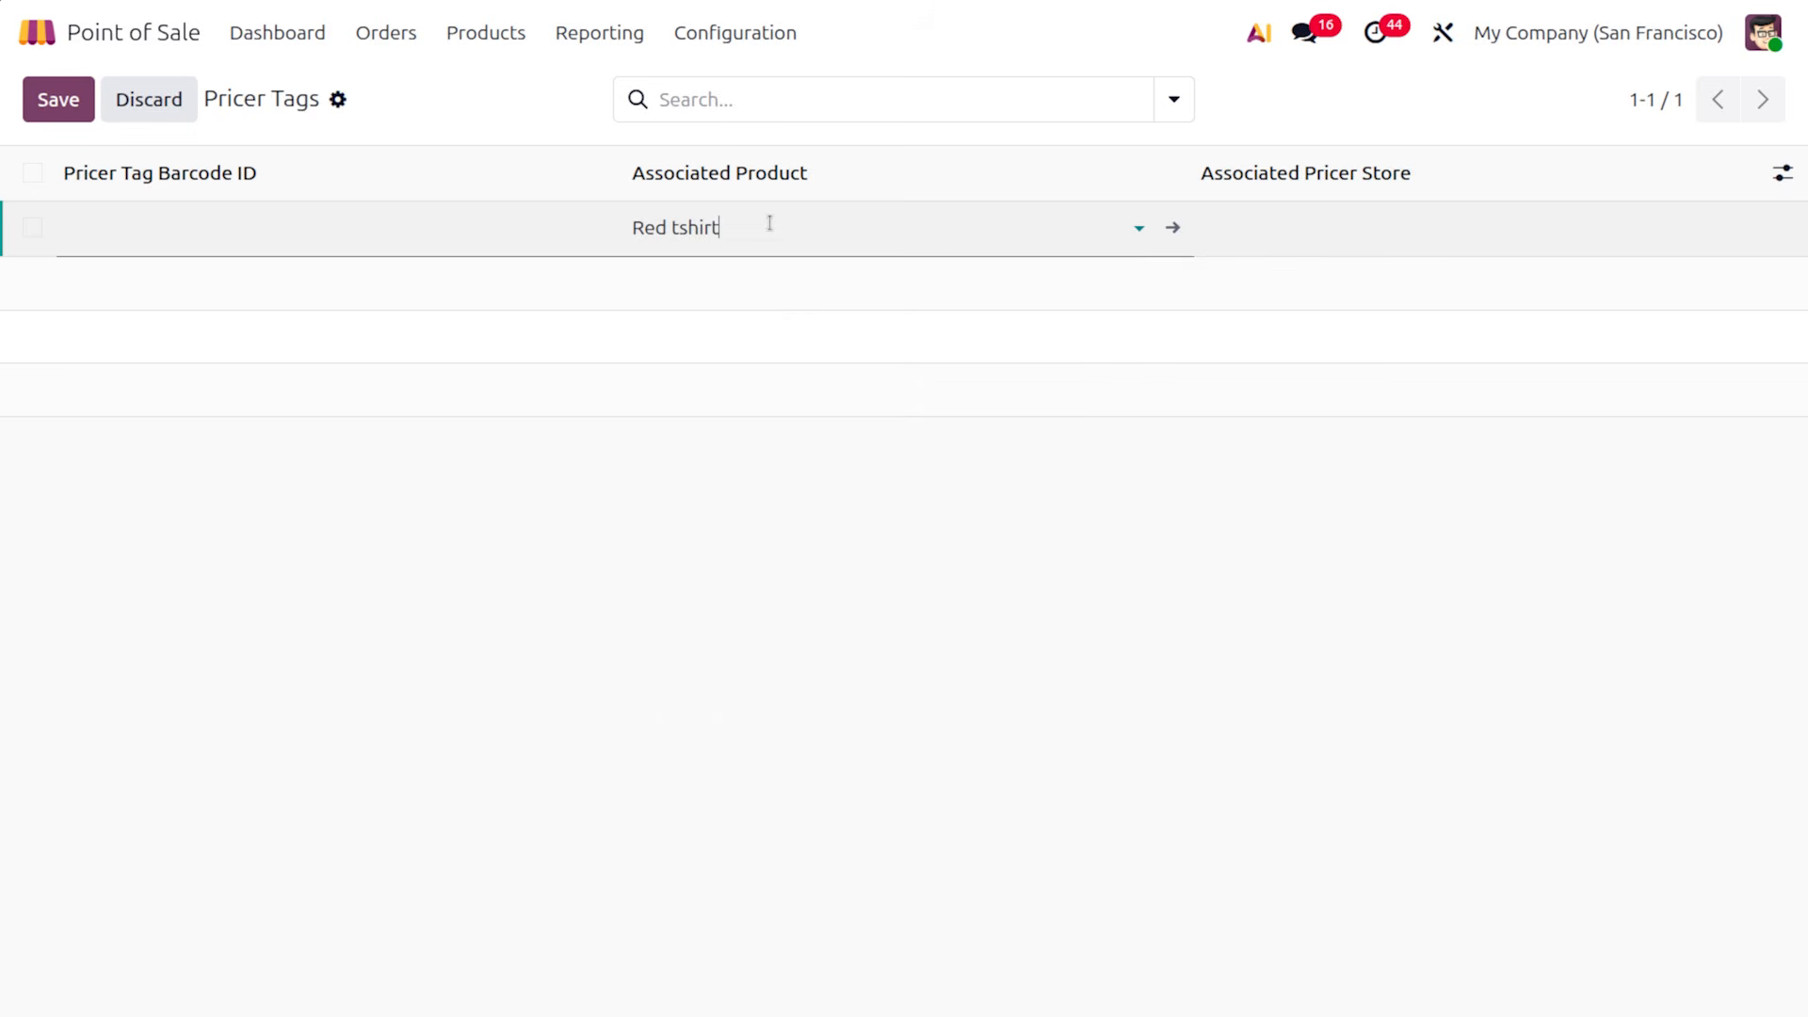
pyautogui.hotkey('shift', 'Tab')
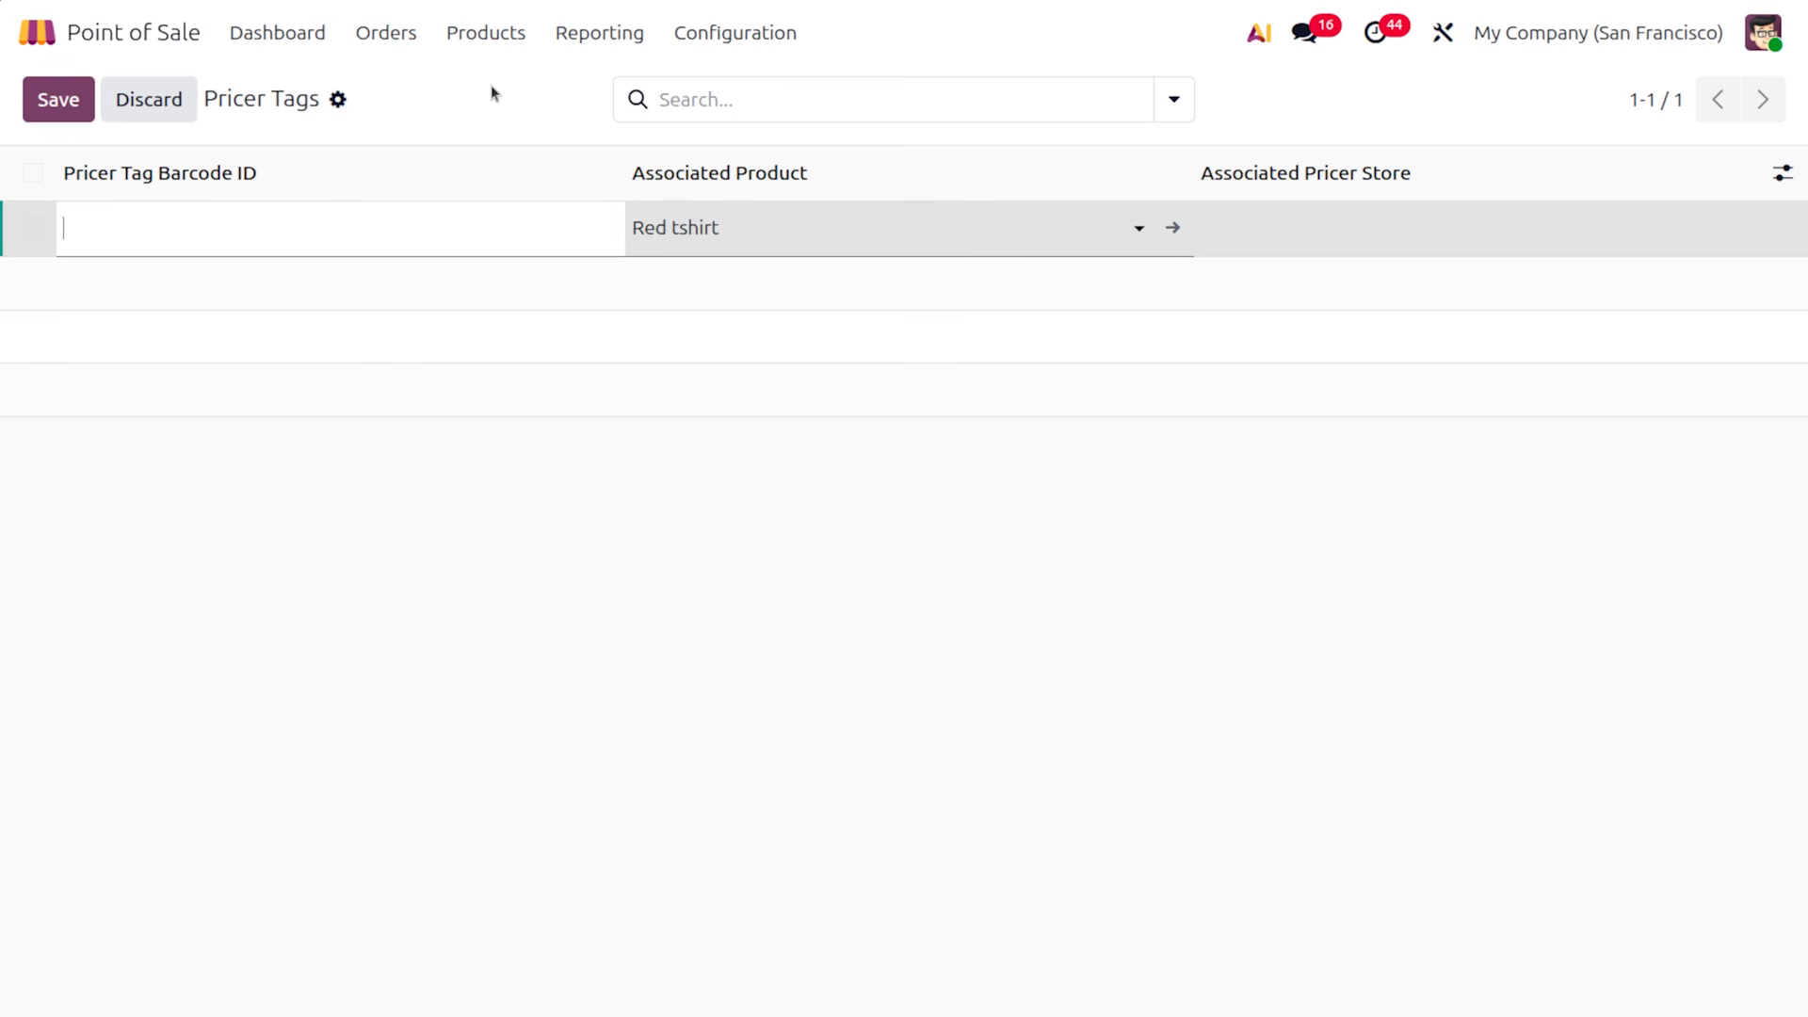
pyautogui.click(129, 108)
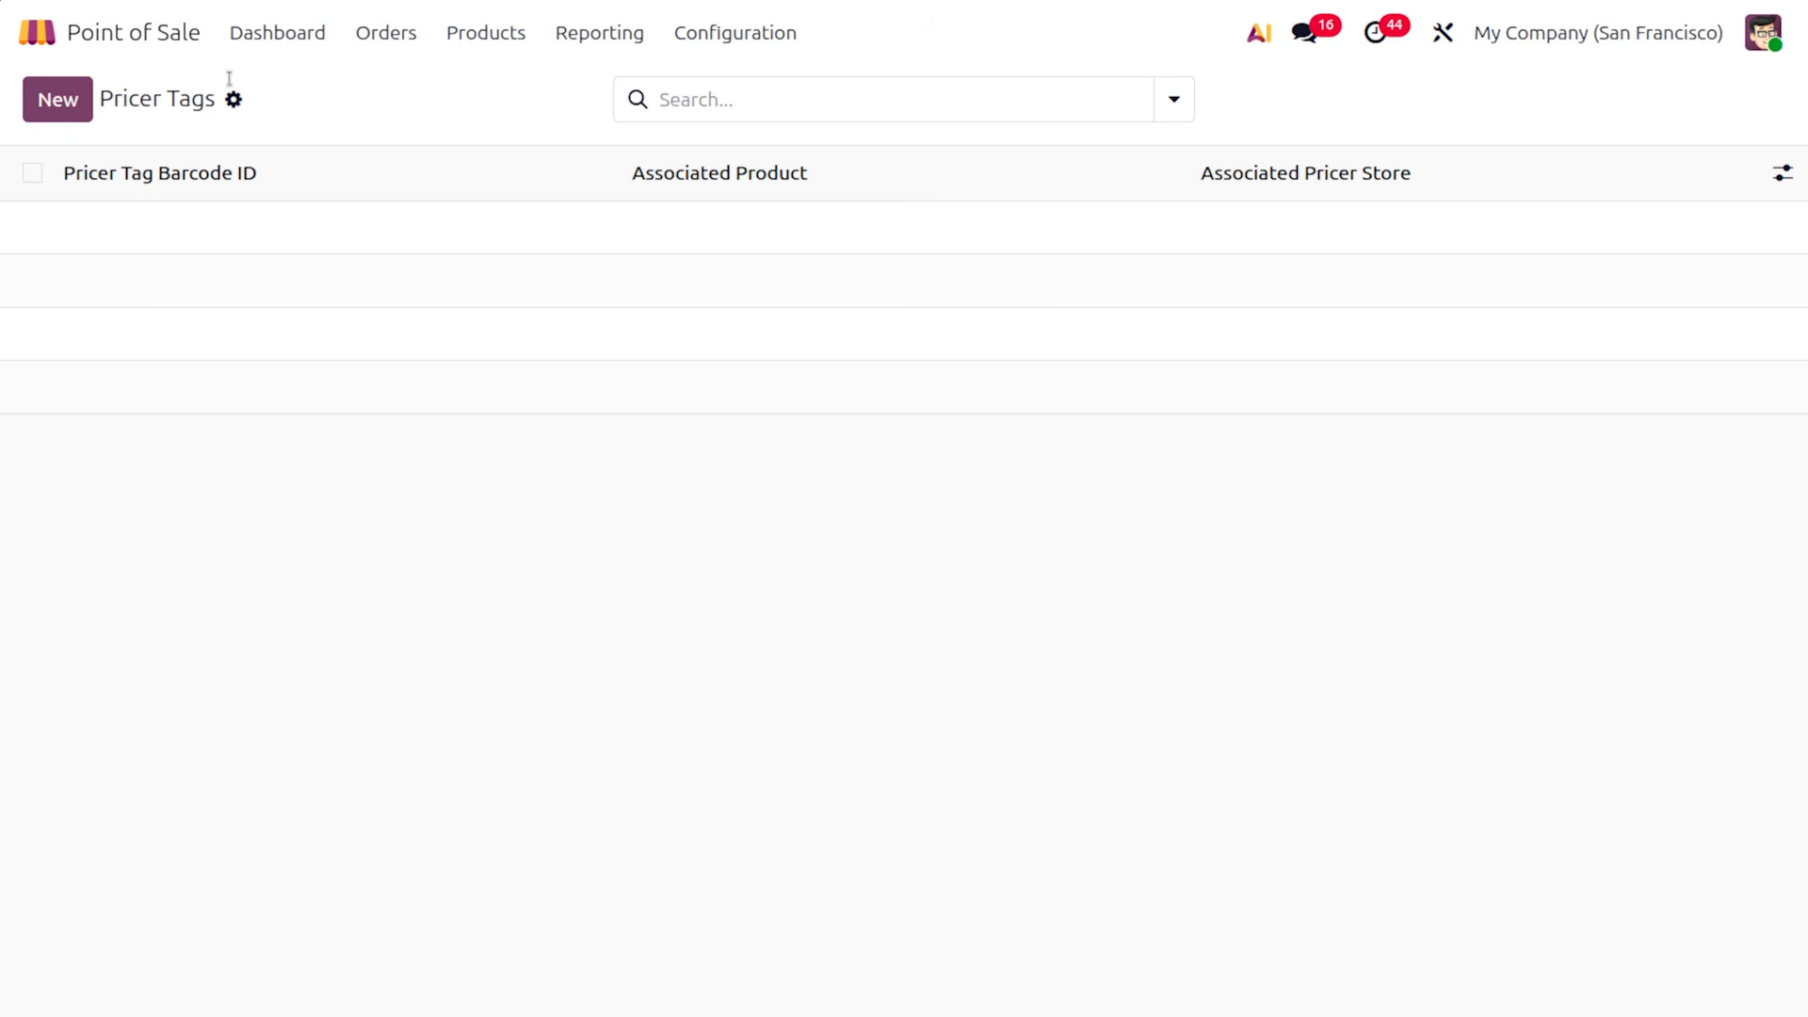
# Open Point of Sale Settings and scroll down to the Bills & Receipts section
pyautogui.click(727, 23)
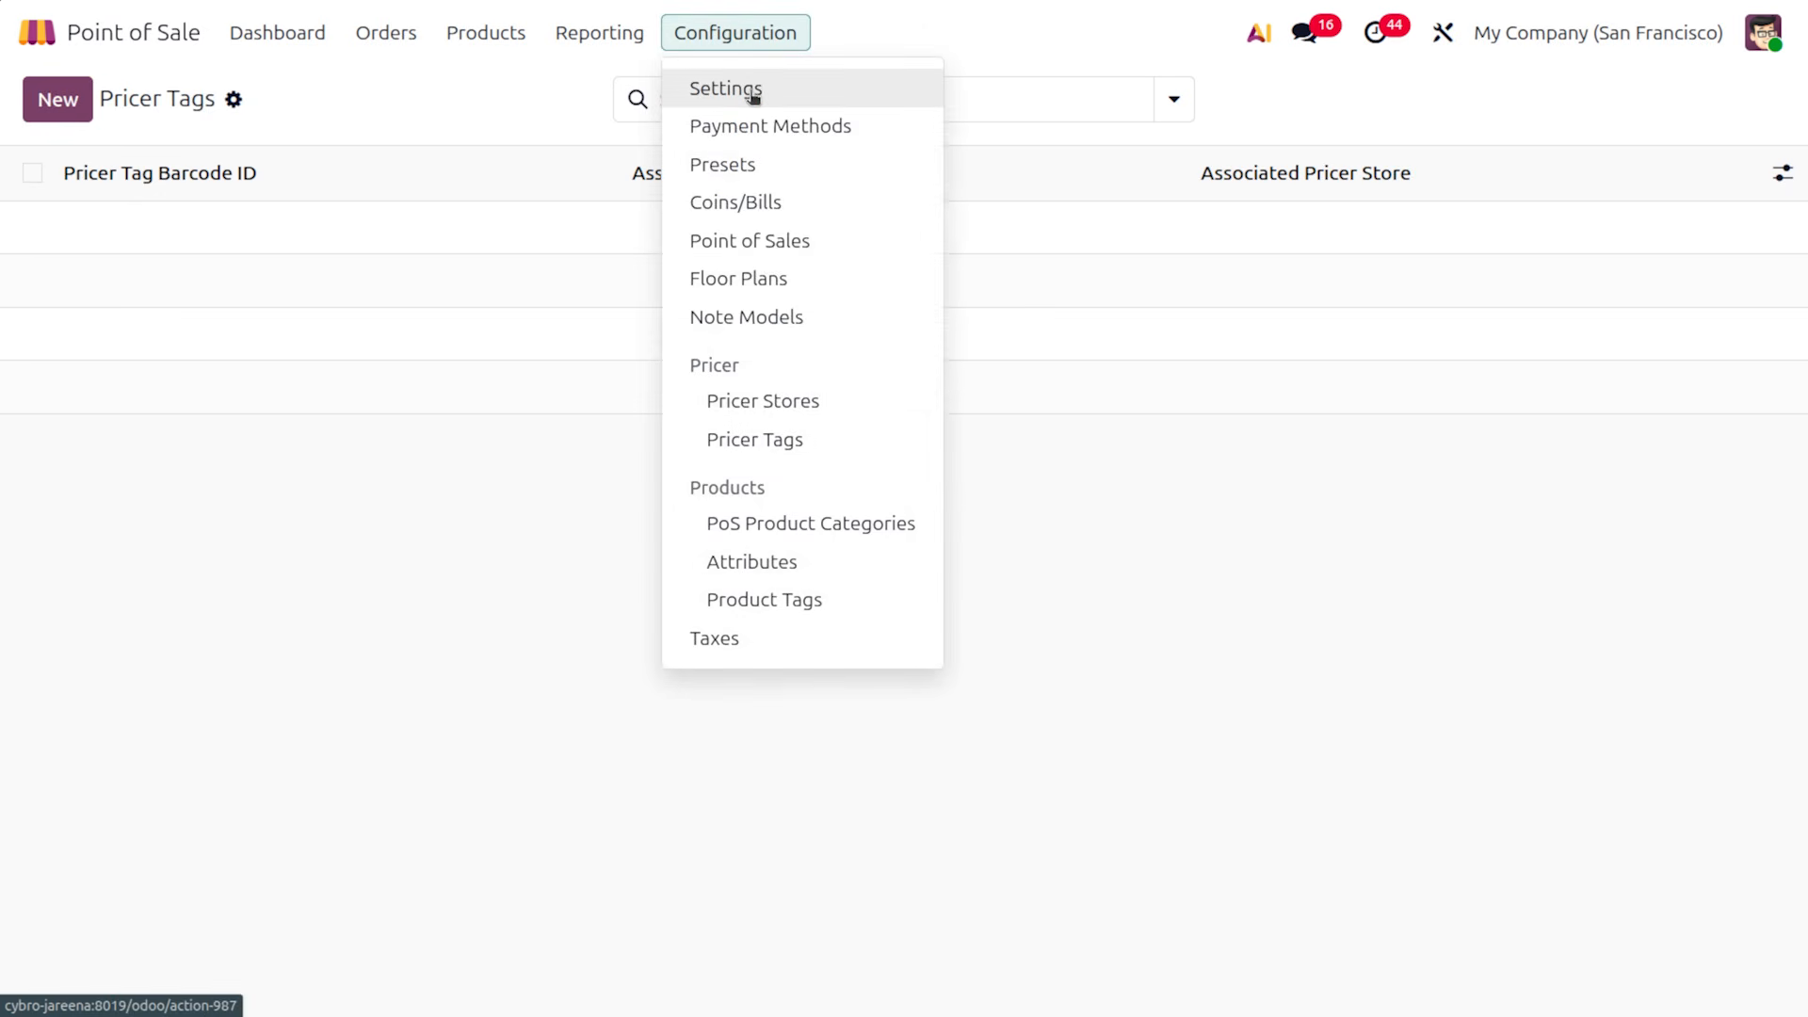
pyautogui.click(751, 92)
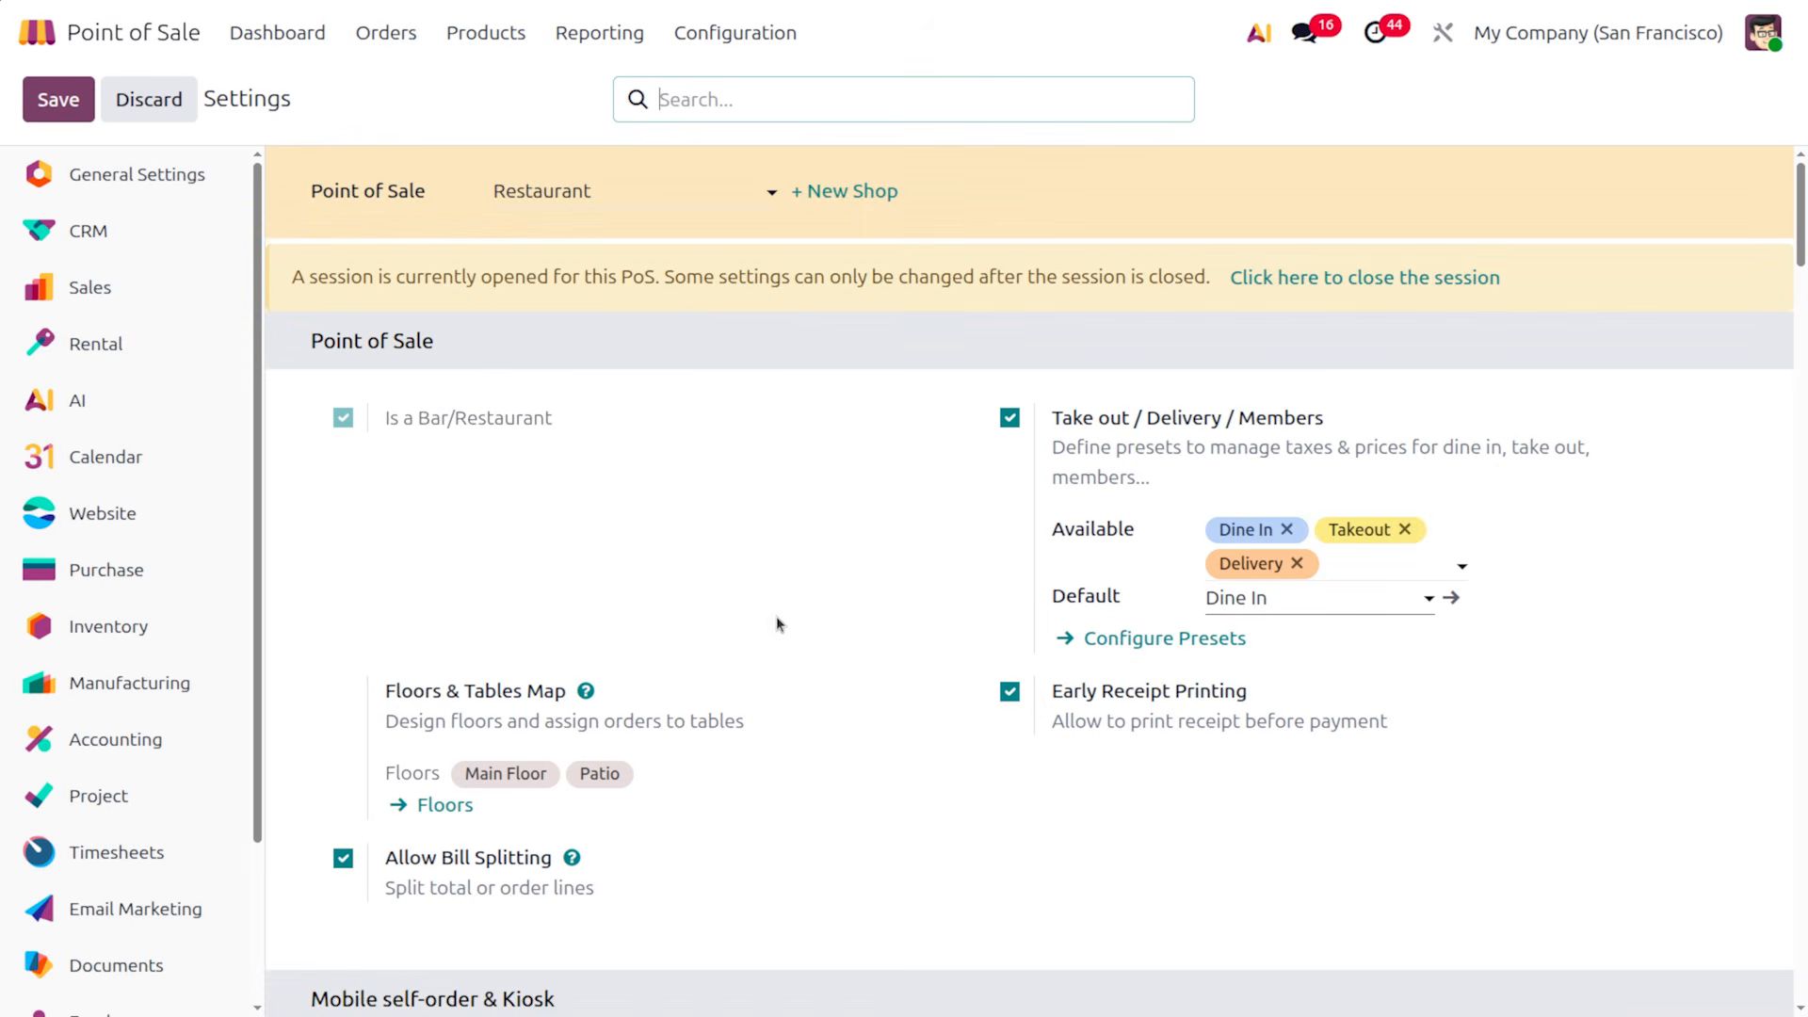
pyautogui.scroll(-10, 831, 613)
pyautogui.scroll(-15, 830, 617)
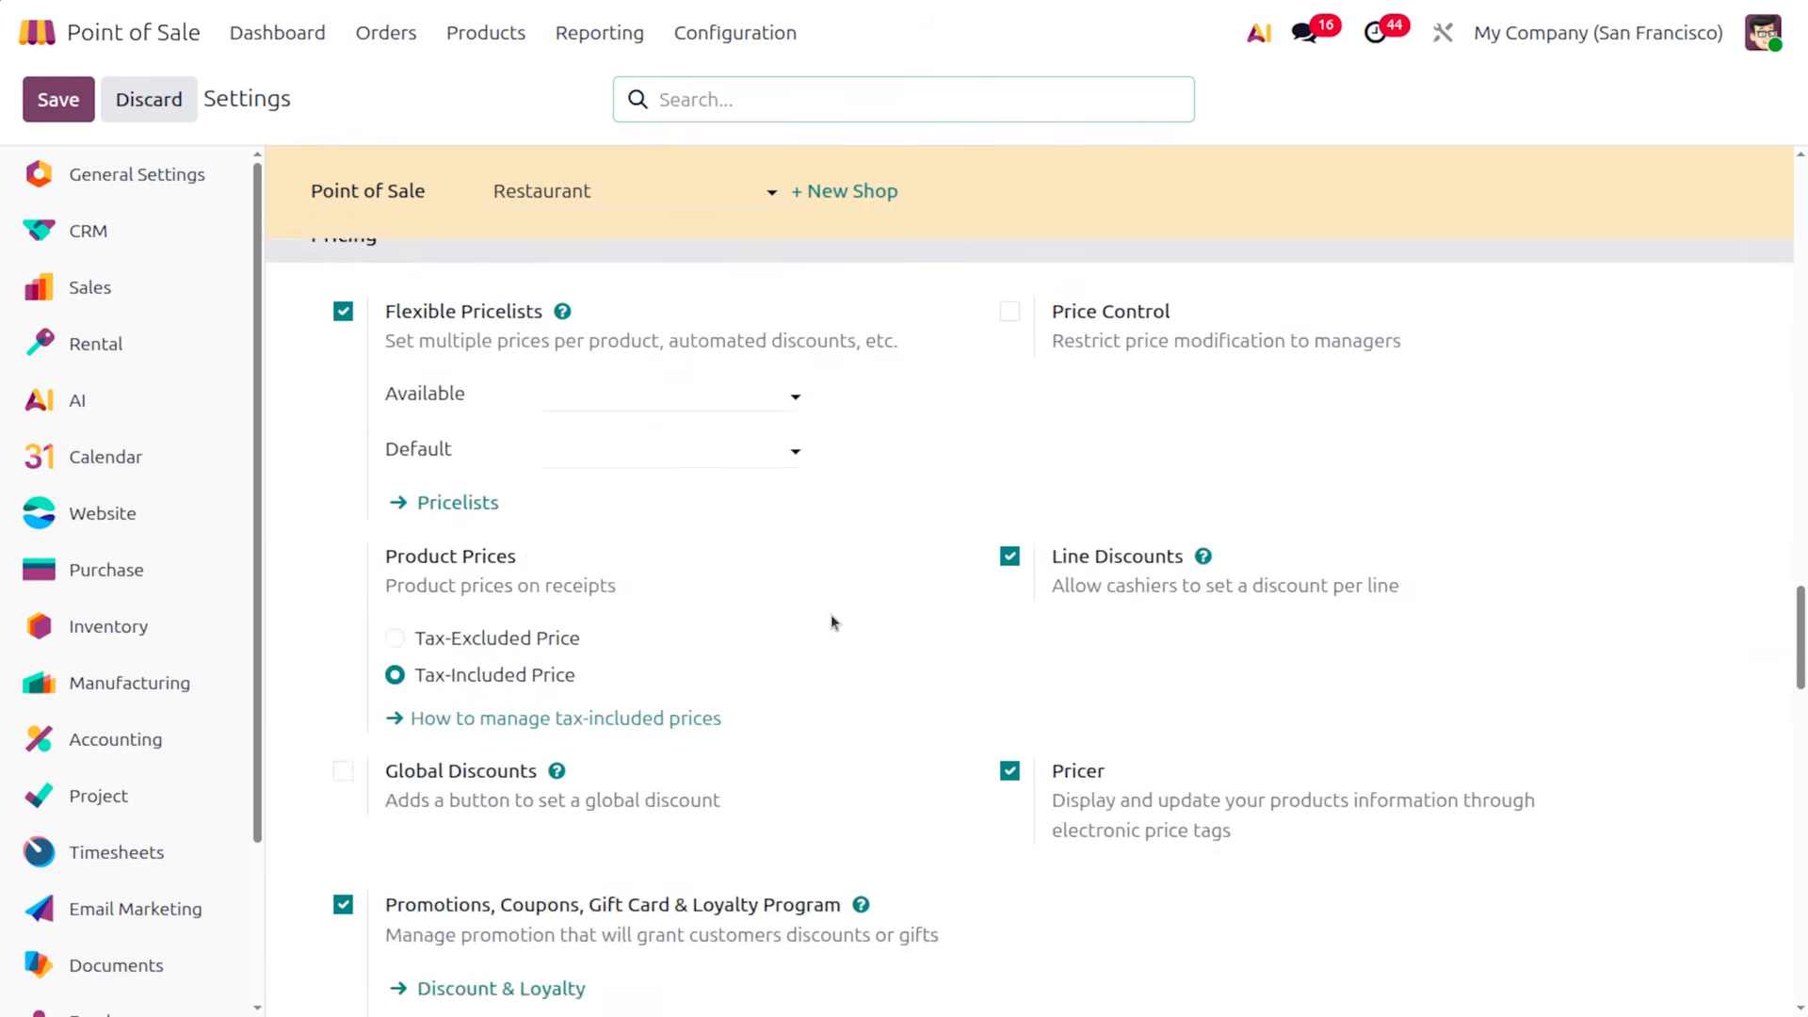
pyautogui.scroll(-4, 830, 622)
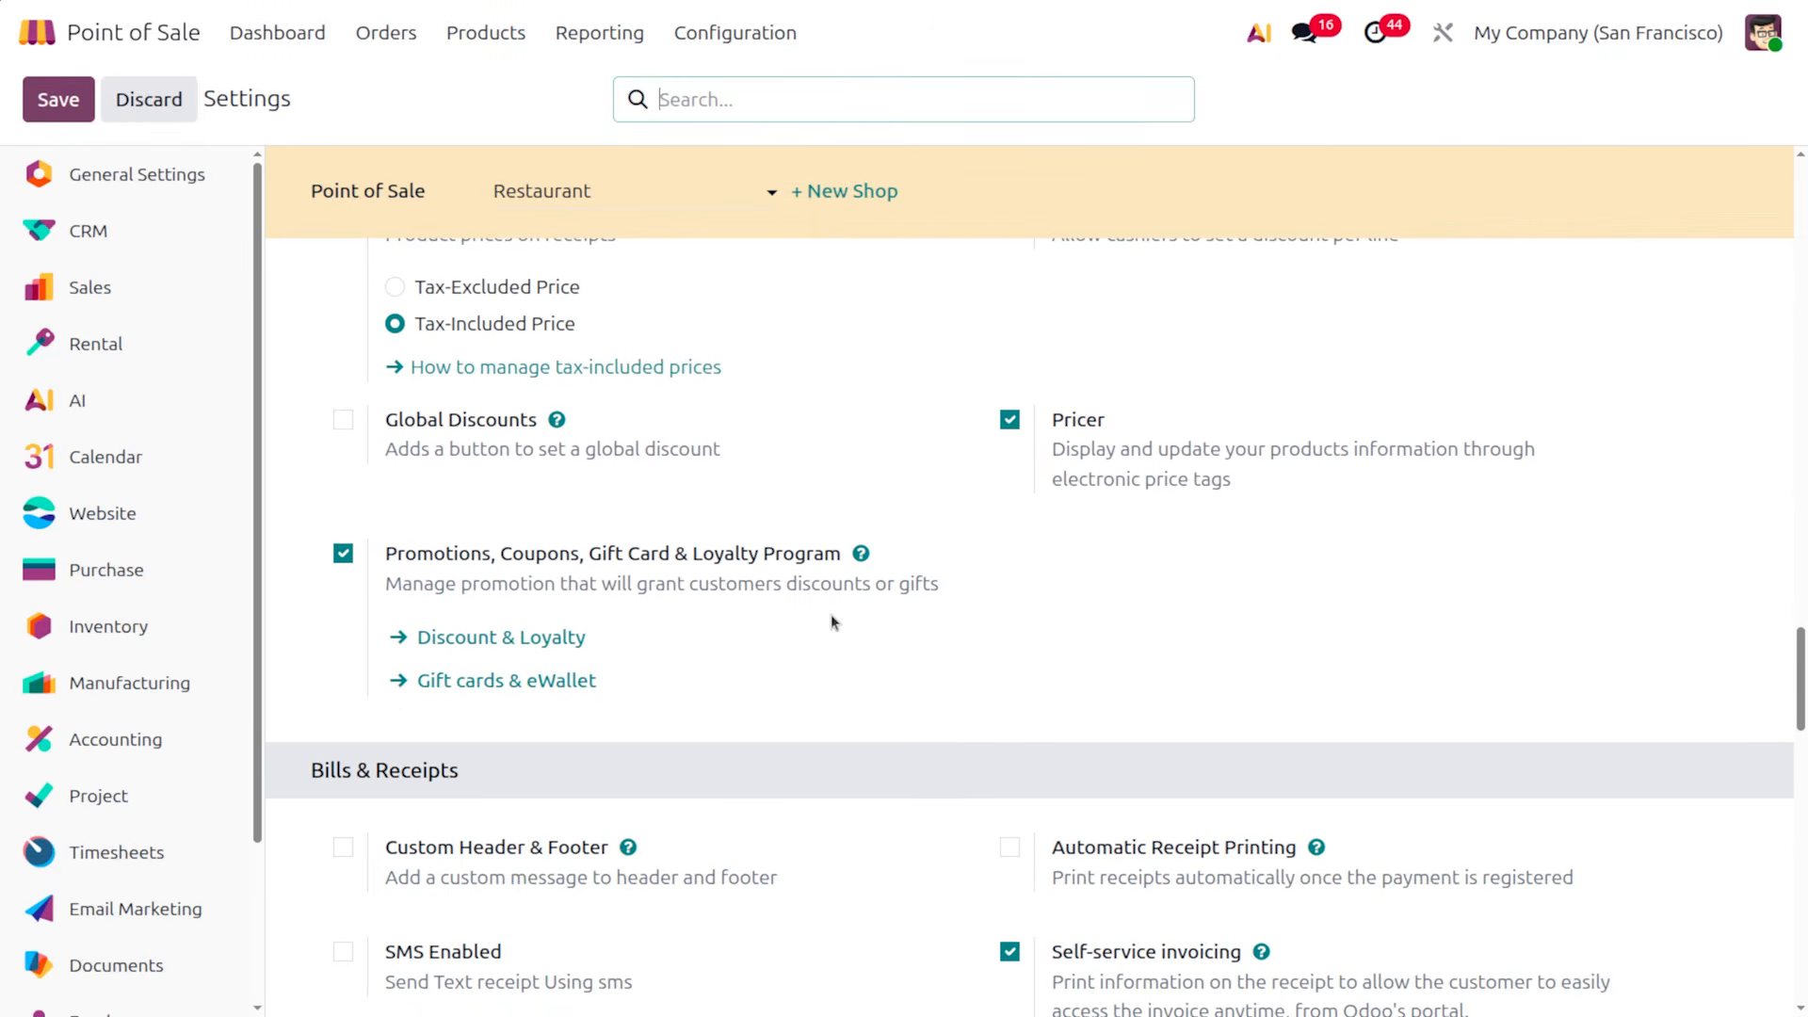
pyautogui.scroll(-3, 831, 614)
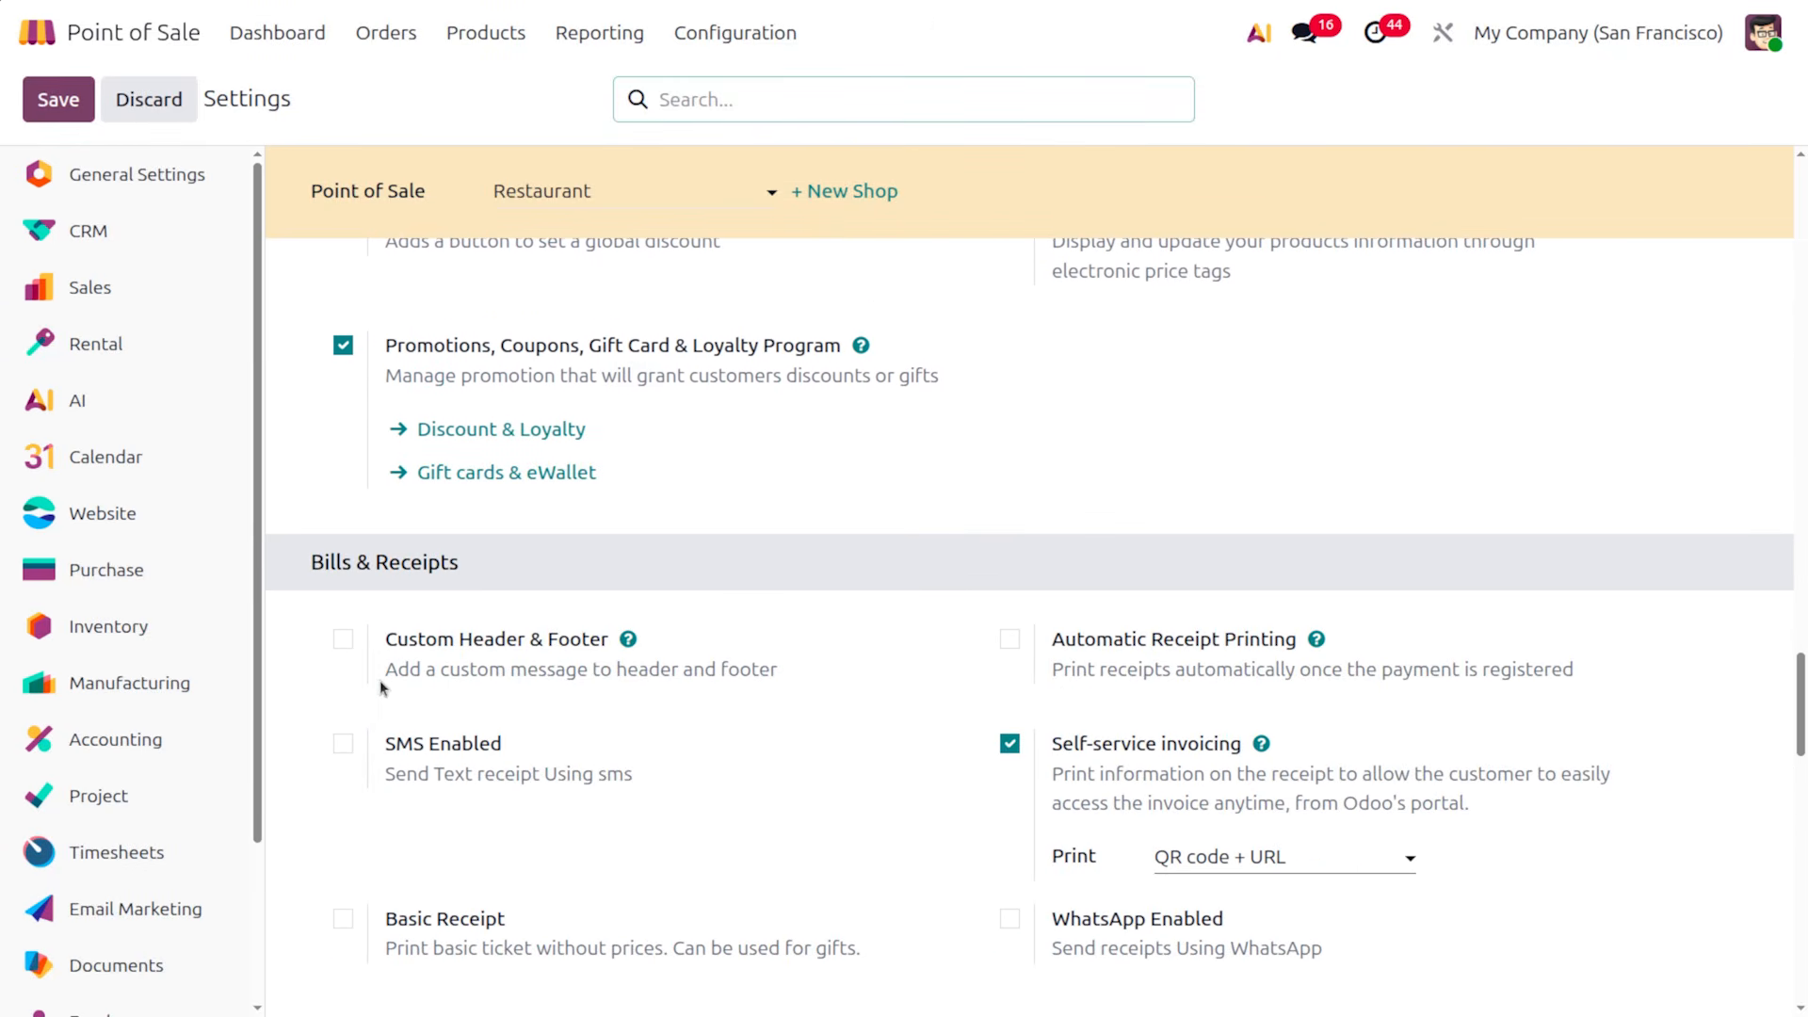
# Tick Custom Header & Footer, SMS, Automatic Receipt Printing, Basic Receipt and WhatsApp Enabled
pyautogui.click(344, 640)
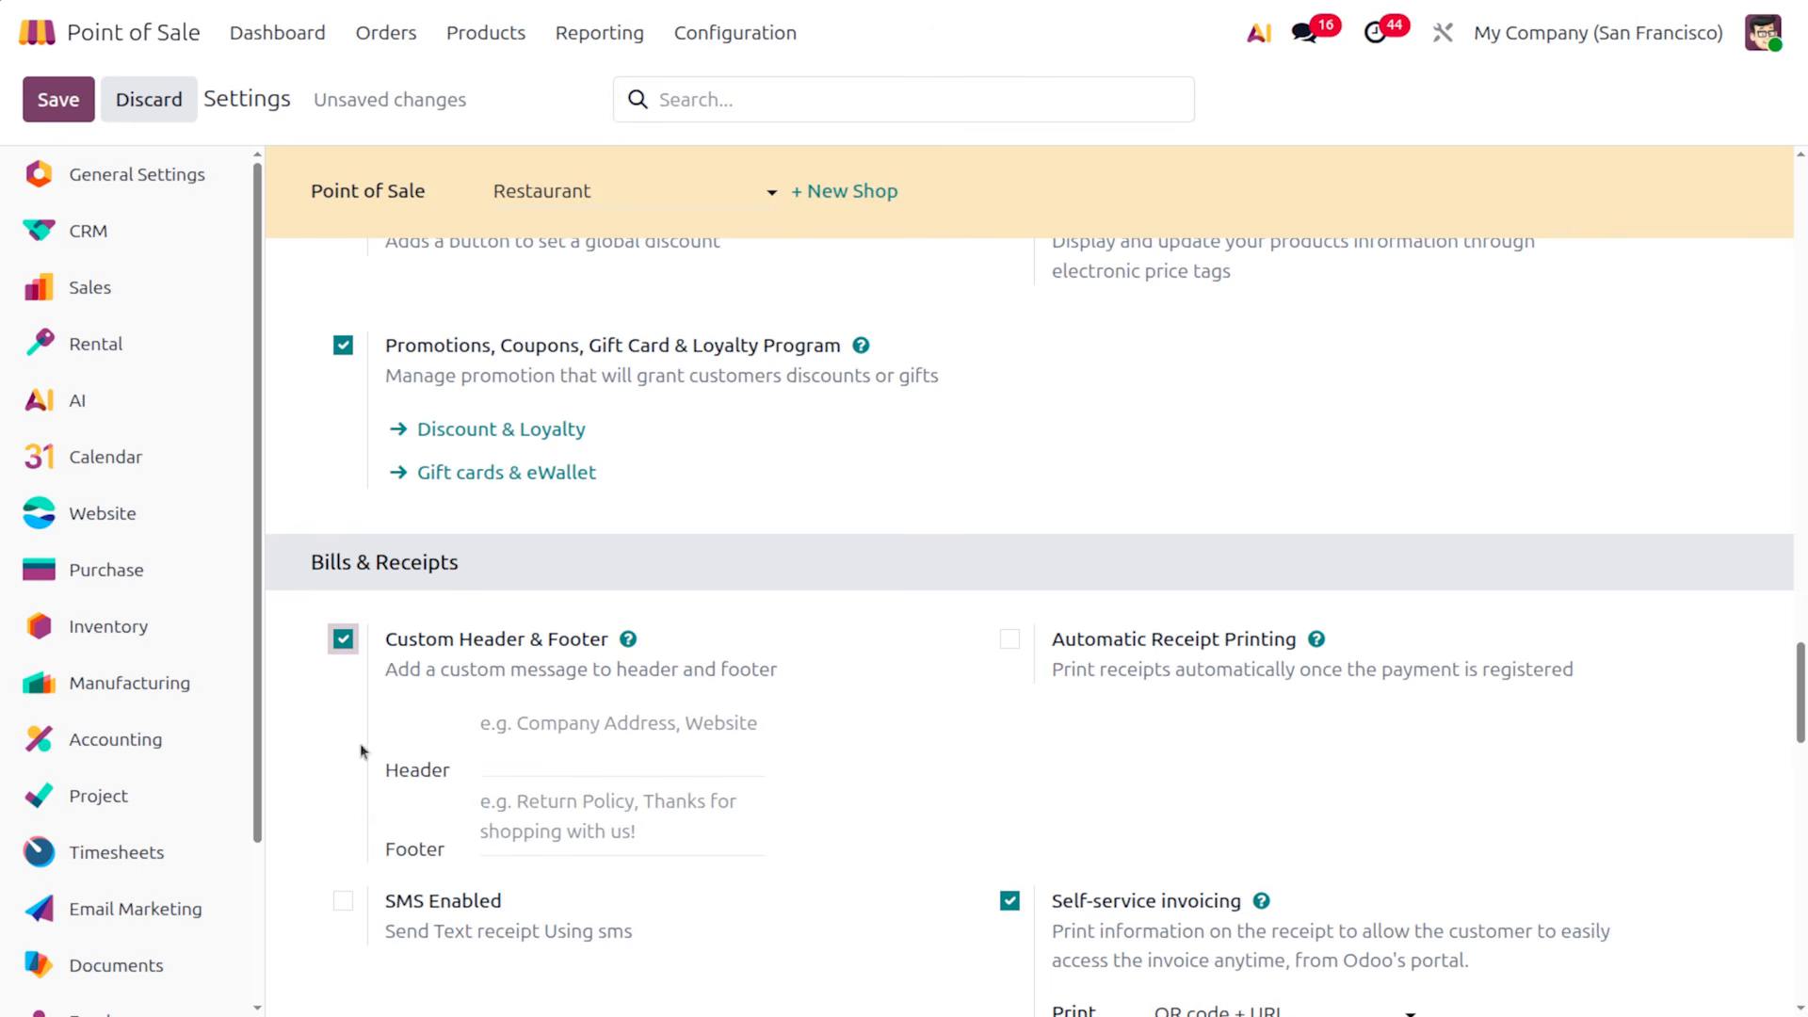
pyautogui.click(343, 902)
pyautogui.scroll(-2, 860, 851)
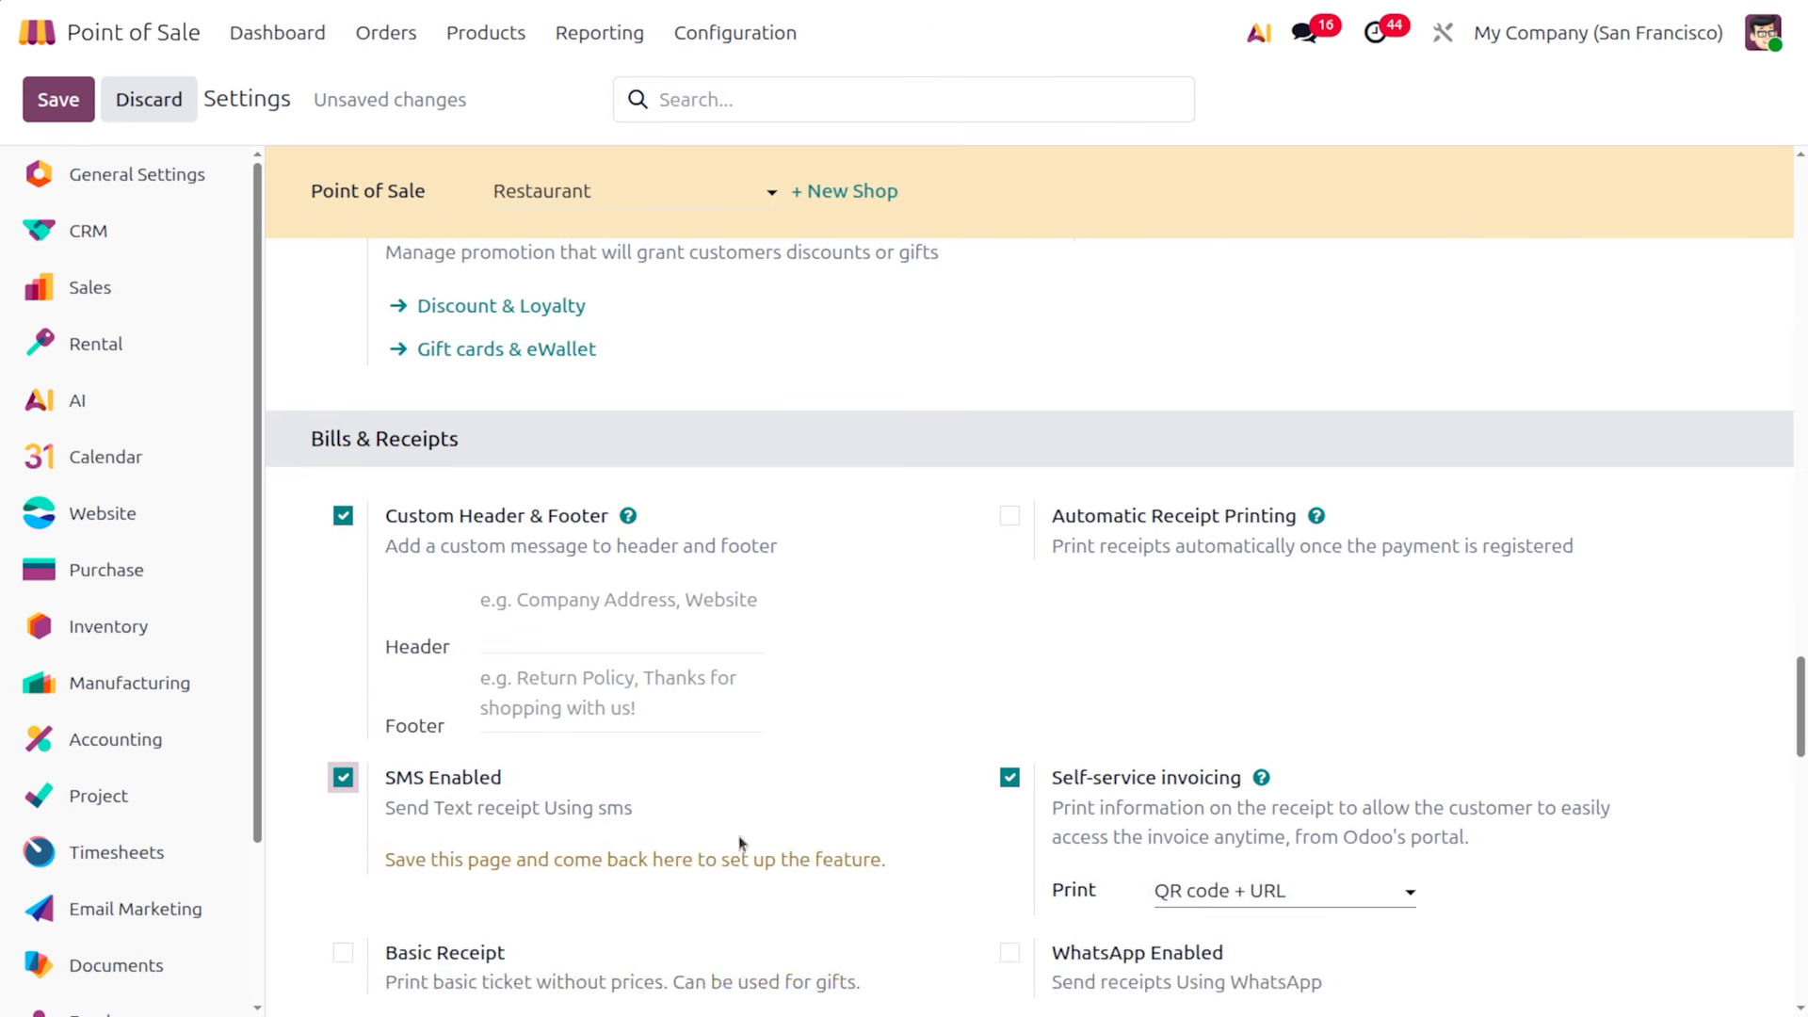
pyautogui.click(1010, 515)
pyautogui.scroll(-3, 1219, 714)
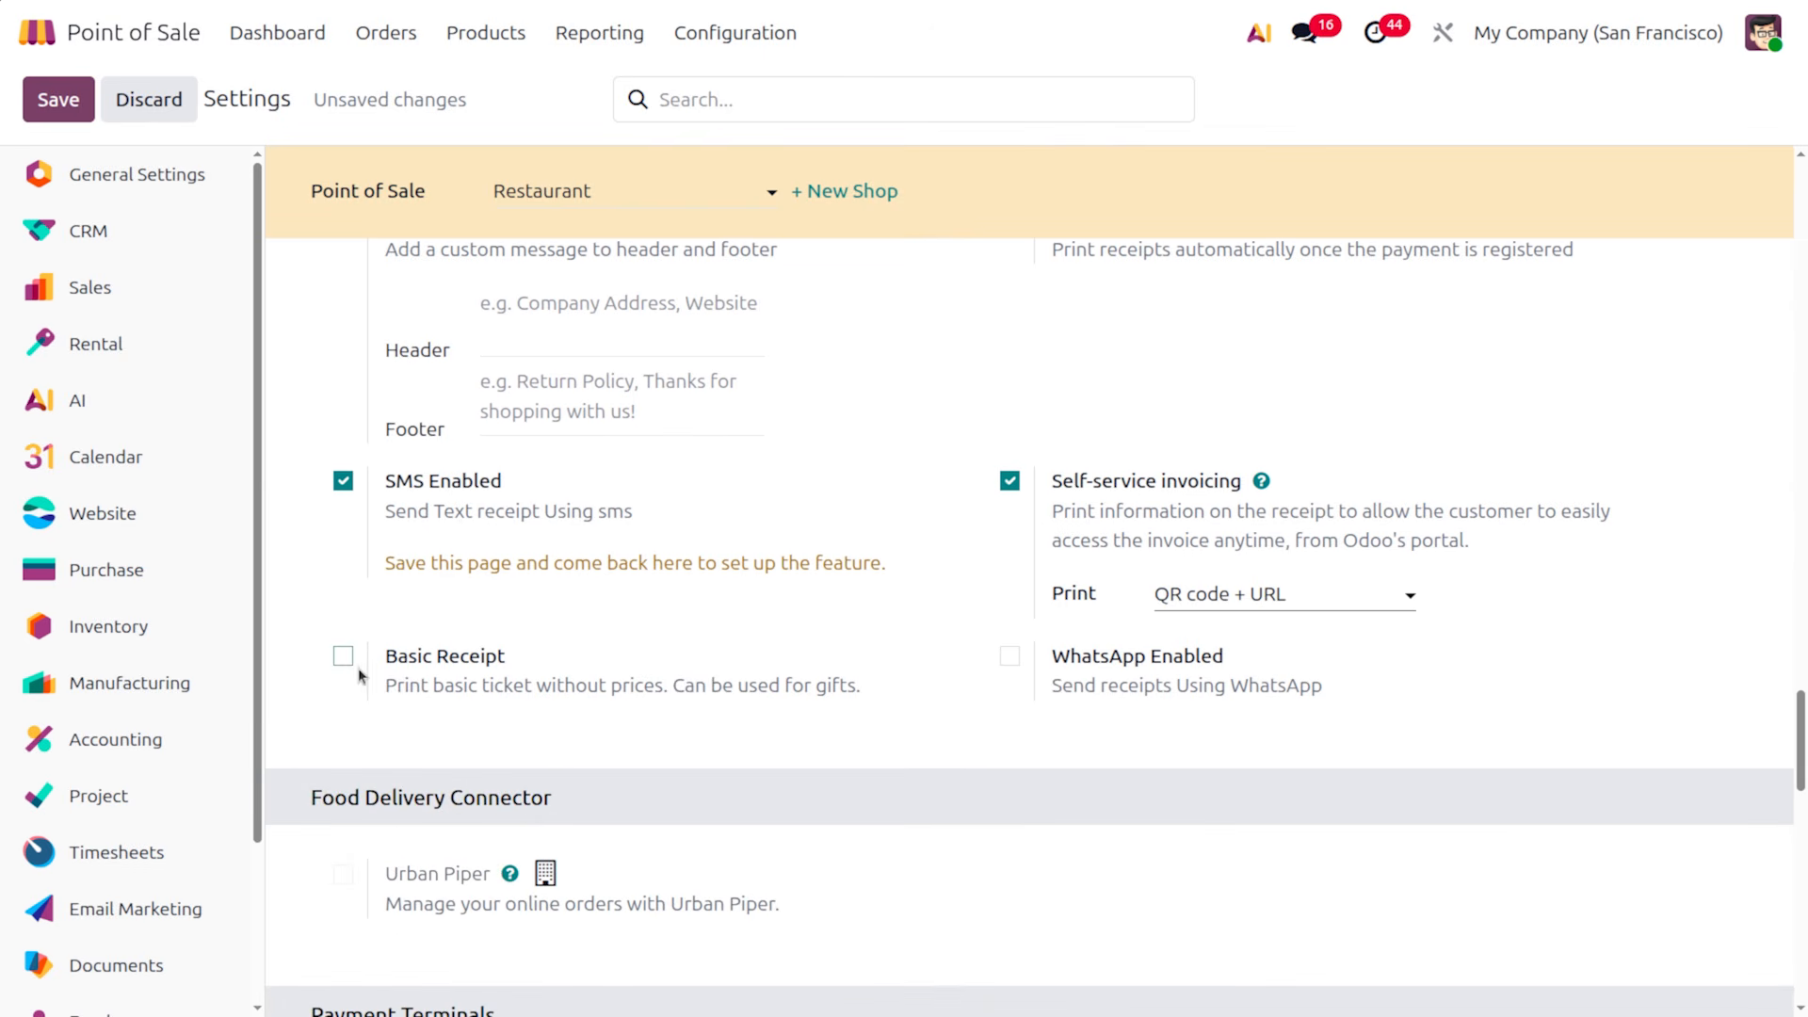
pyautogui.click(347, 663)
pyautogui.scroll(1, 785, 744)
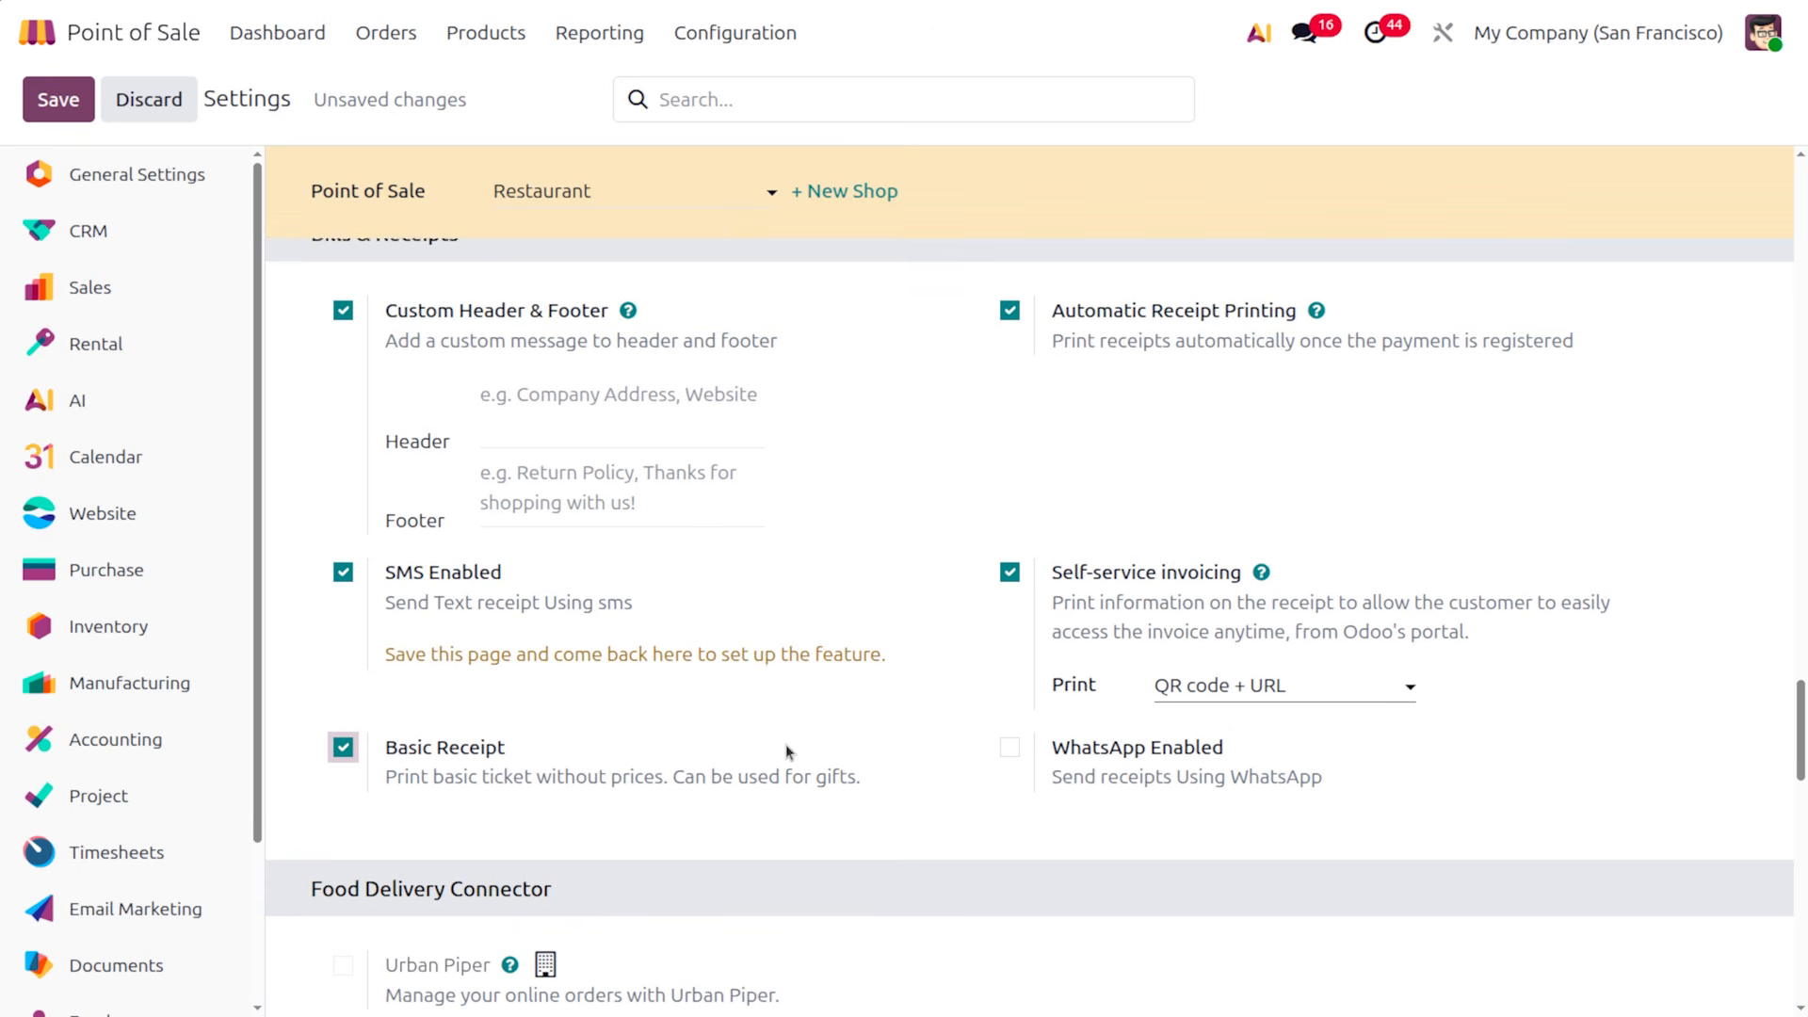
pyautogui.scroll(1, 787, 750)
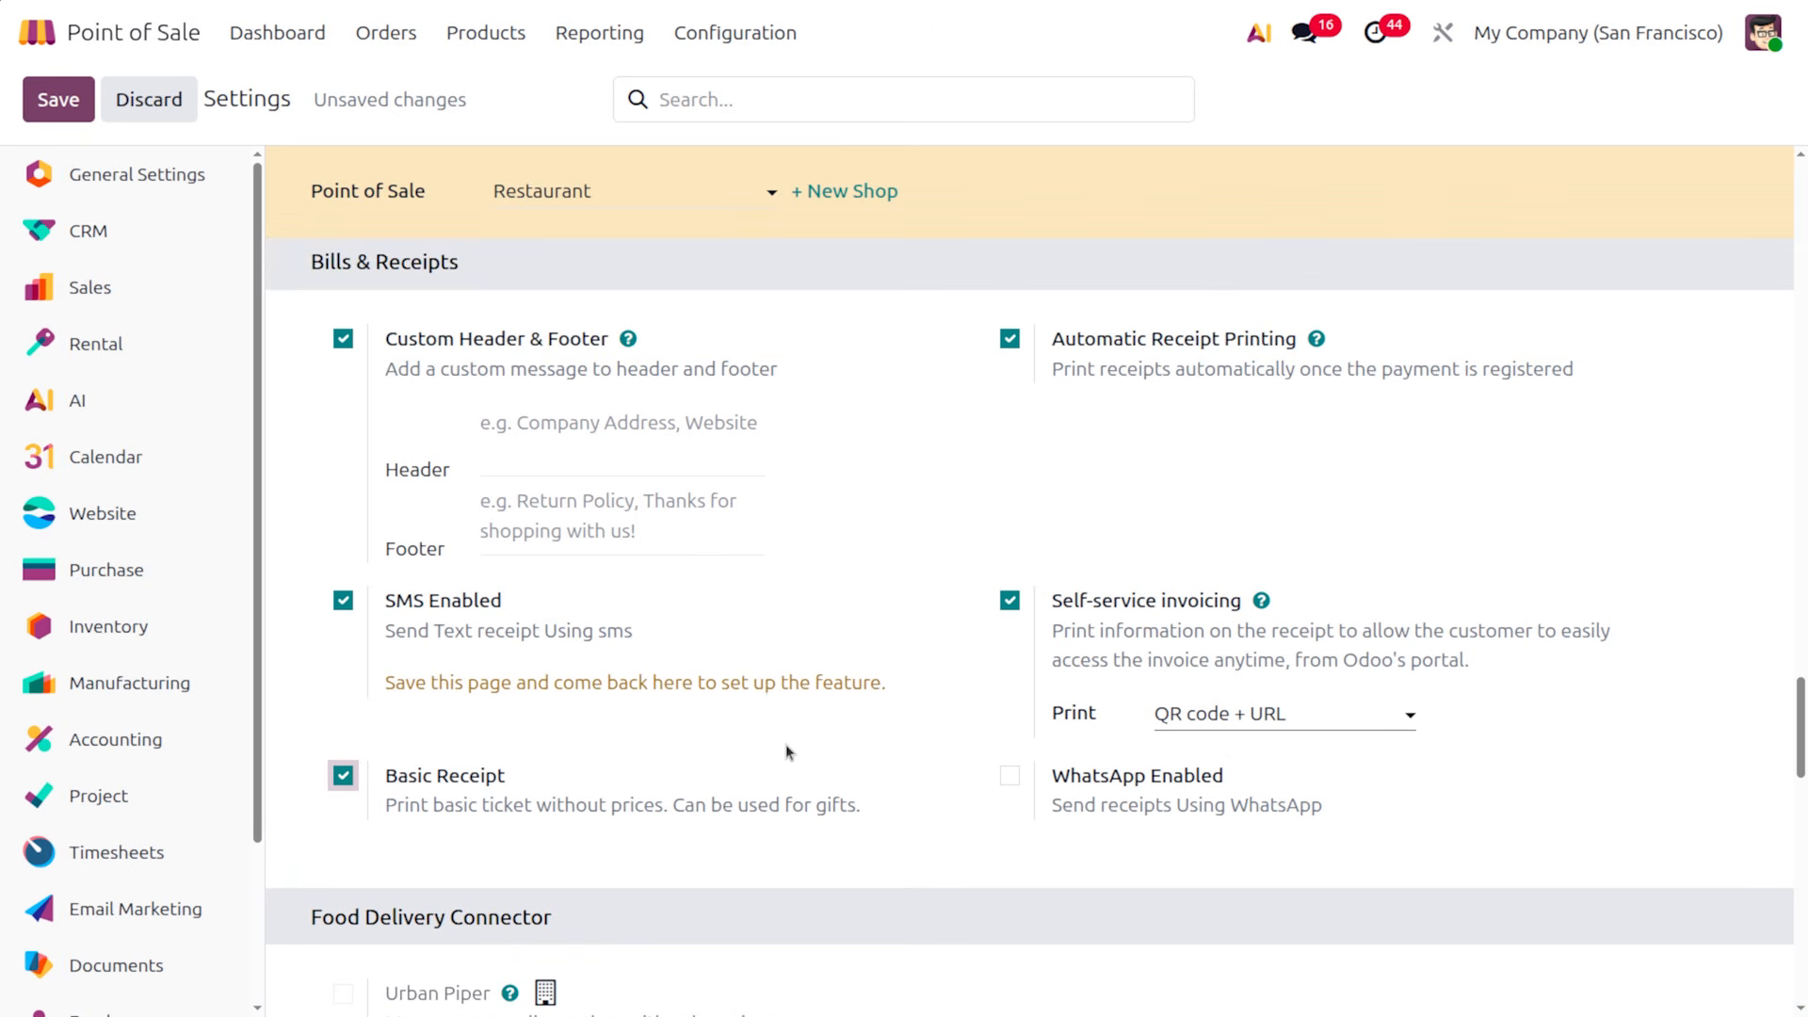
pyautogui.click(1009, 775)
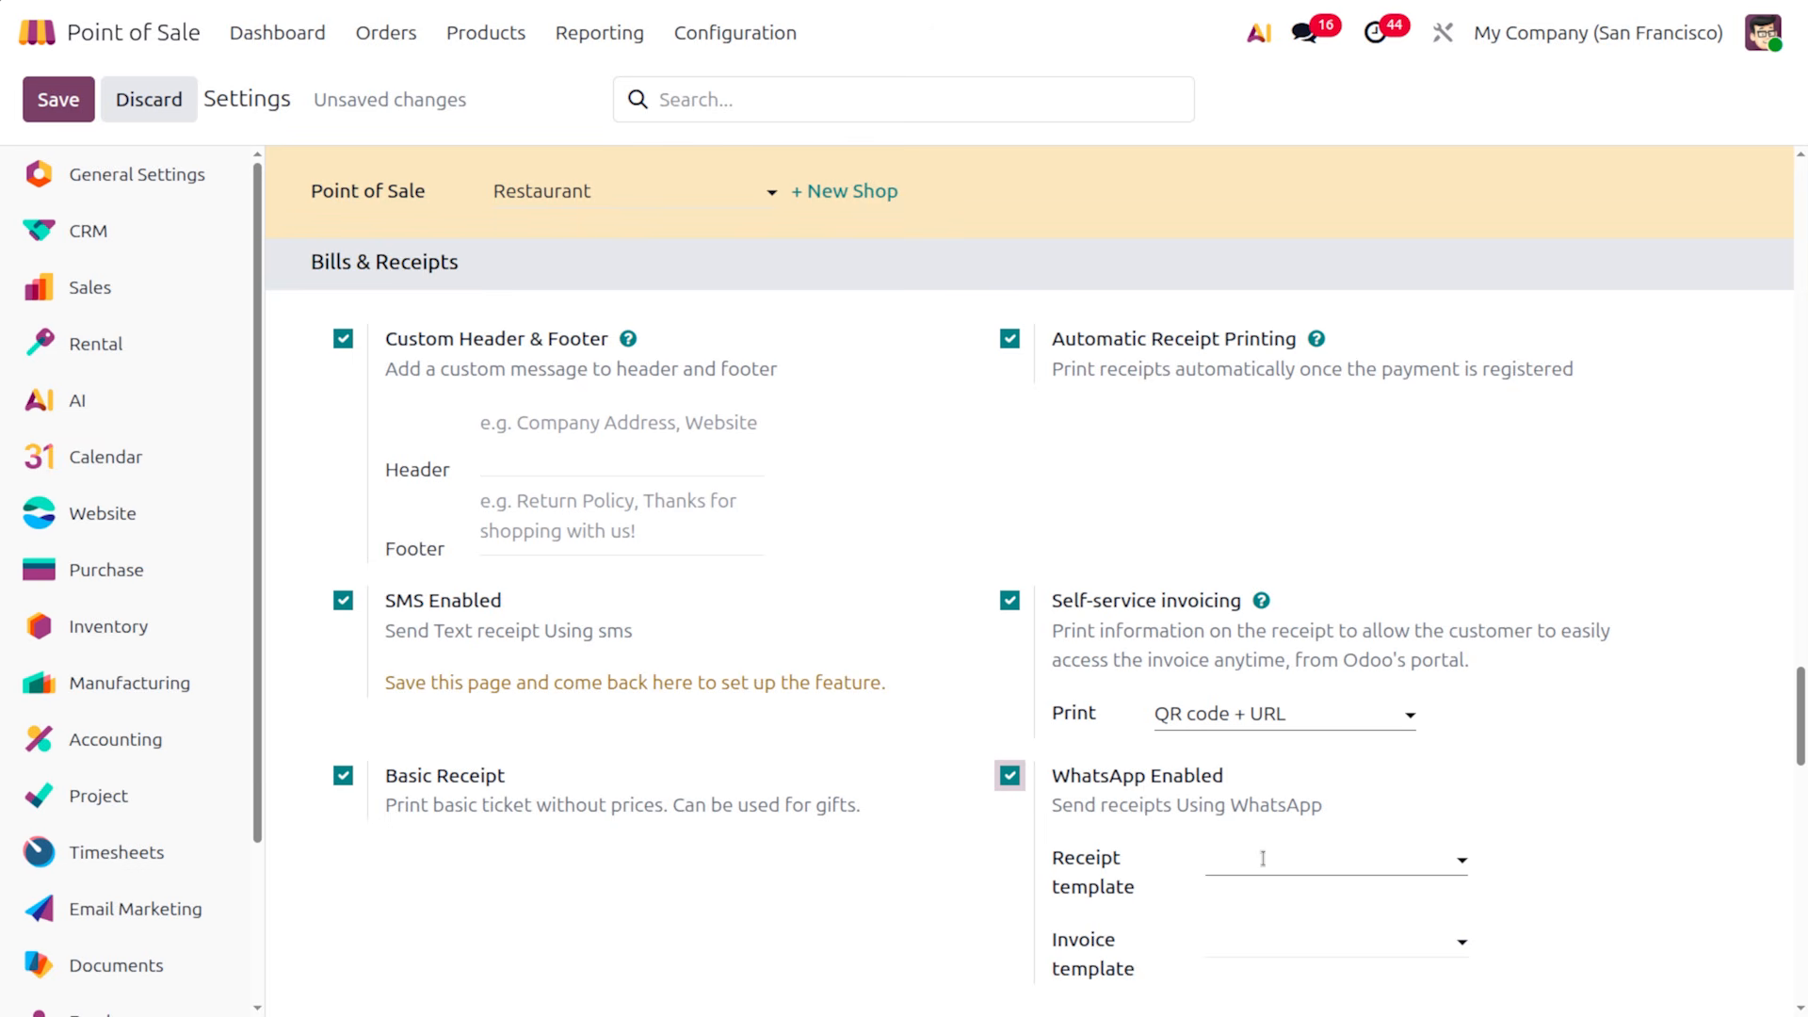
pyautogui.click(600, 445)
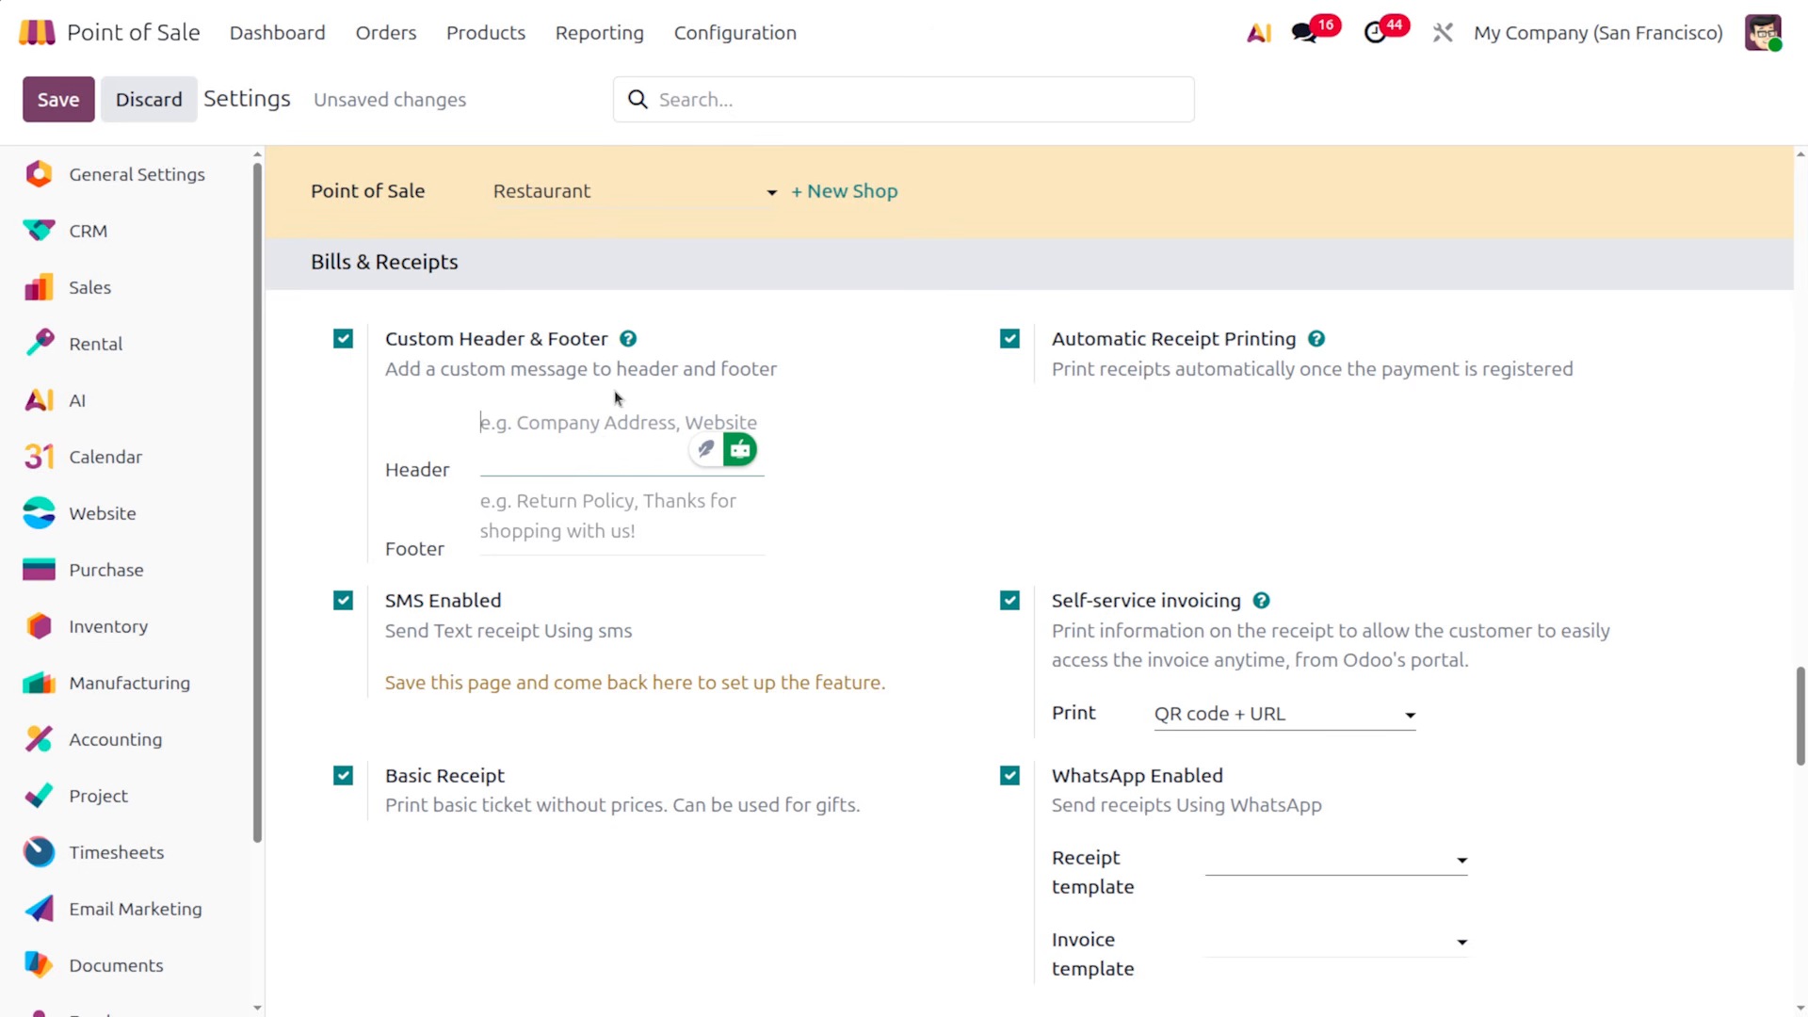
# Enter receipt header 'welcome' and footer 'thankyou for purchasing'
pyautogui.write('w')
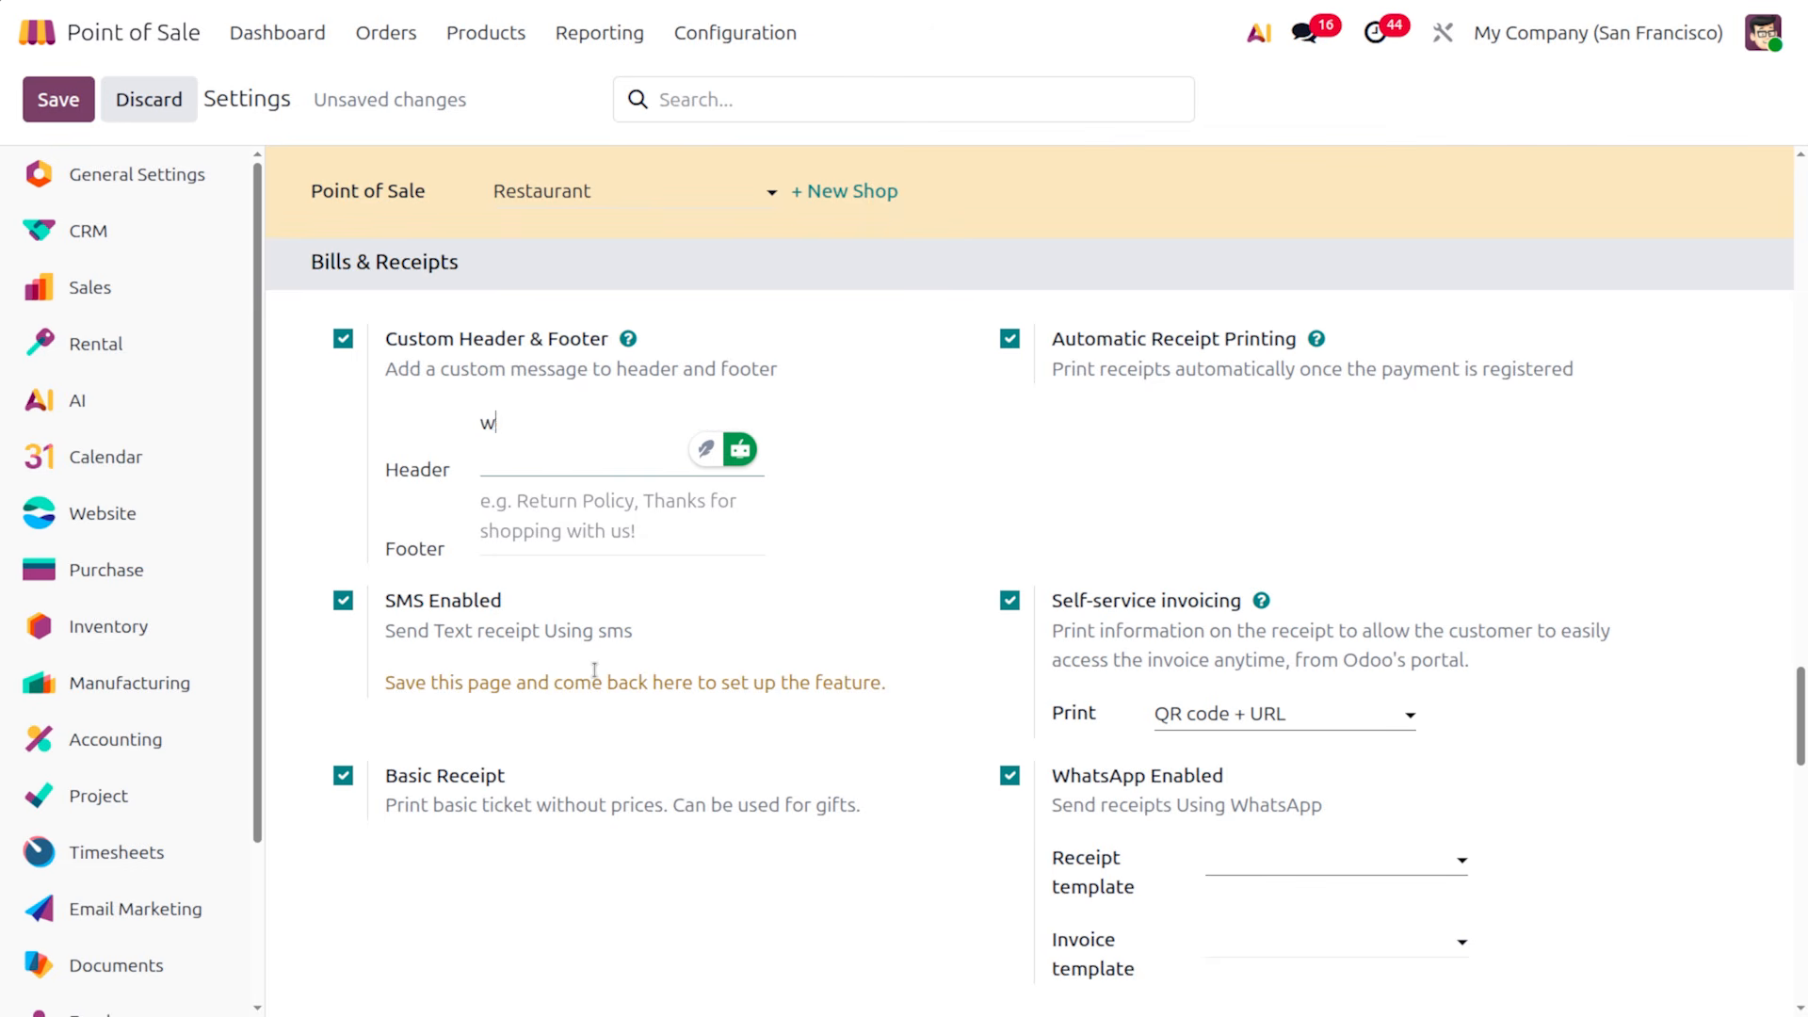
pyautogui.write('elcome')
pyautogui.click(552, 532)
pyautogui.write('thankyou')
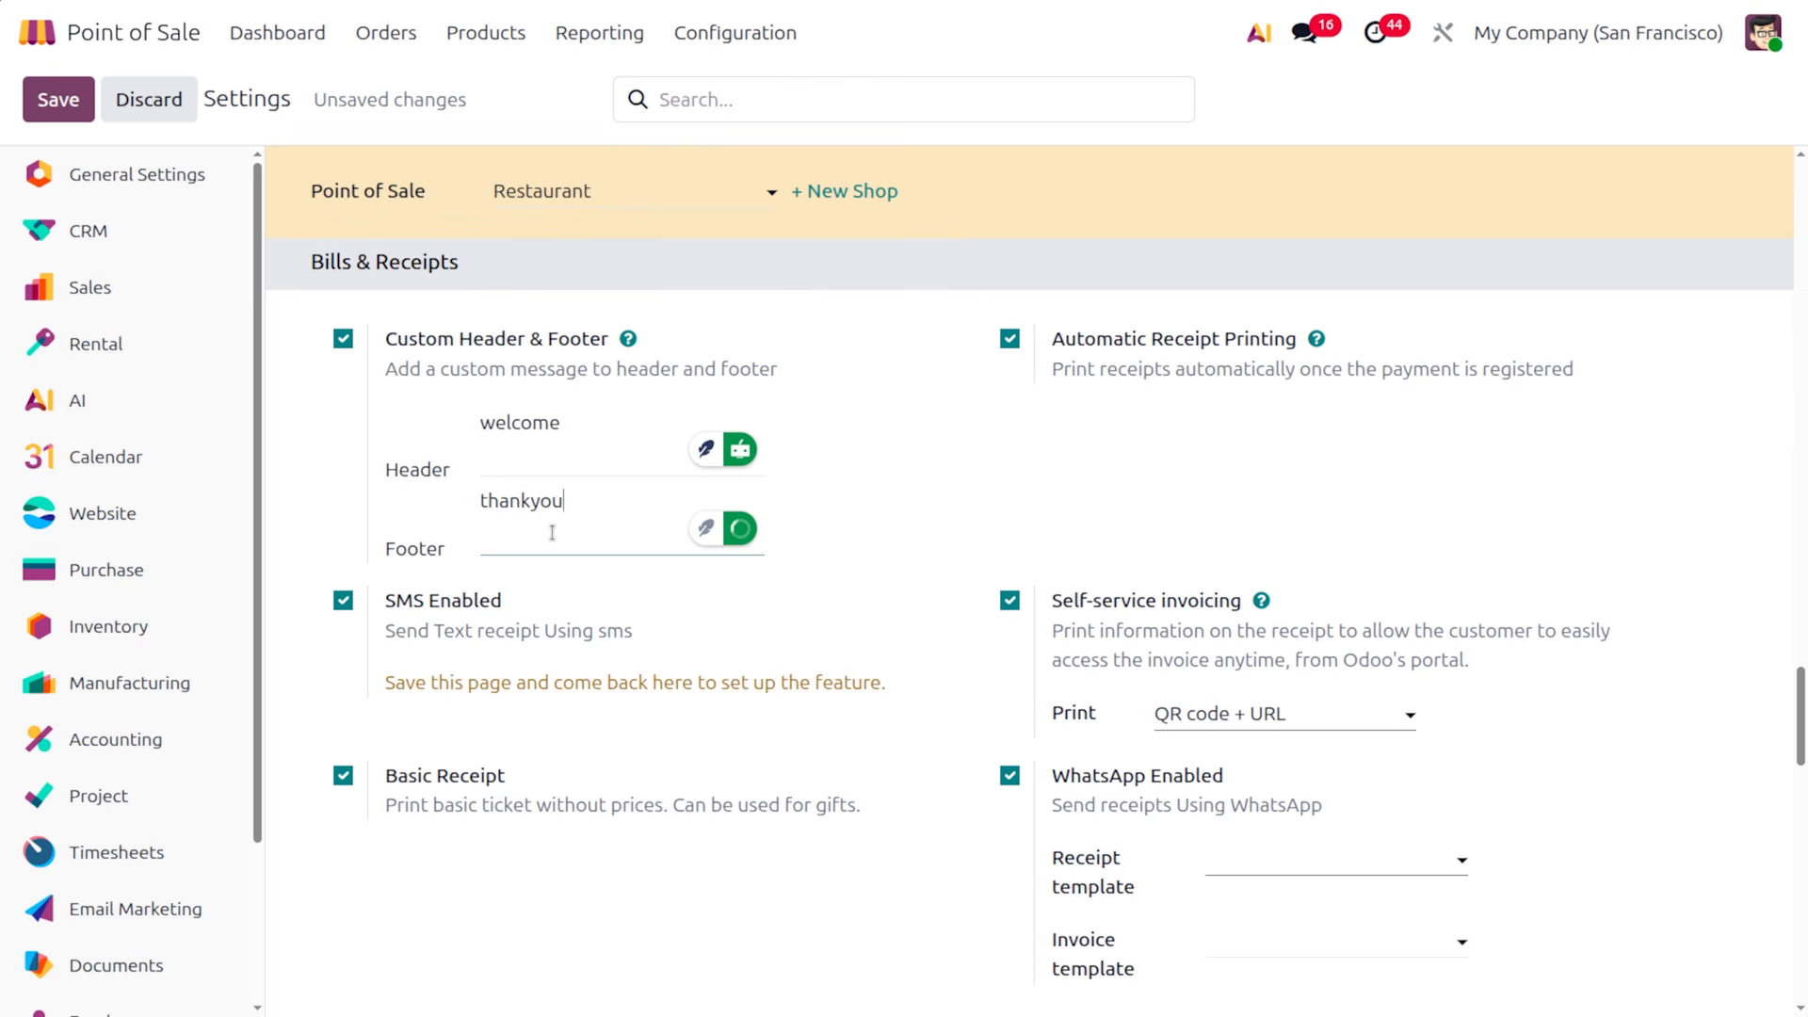
pyautogui.write(' for purchasing')
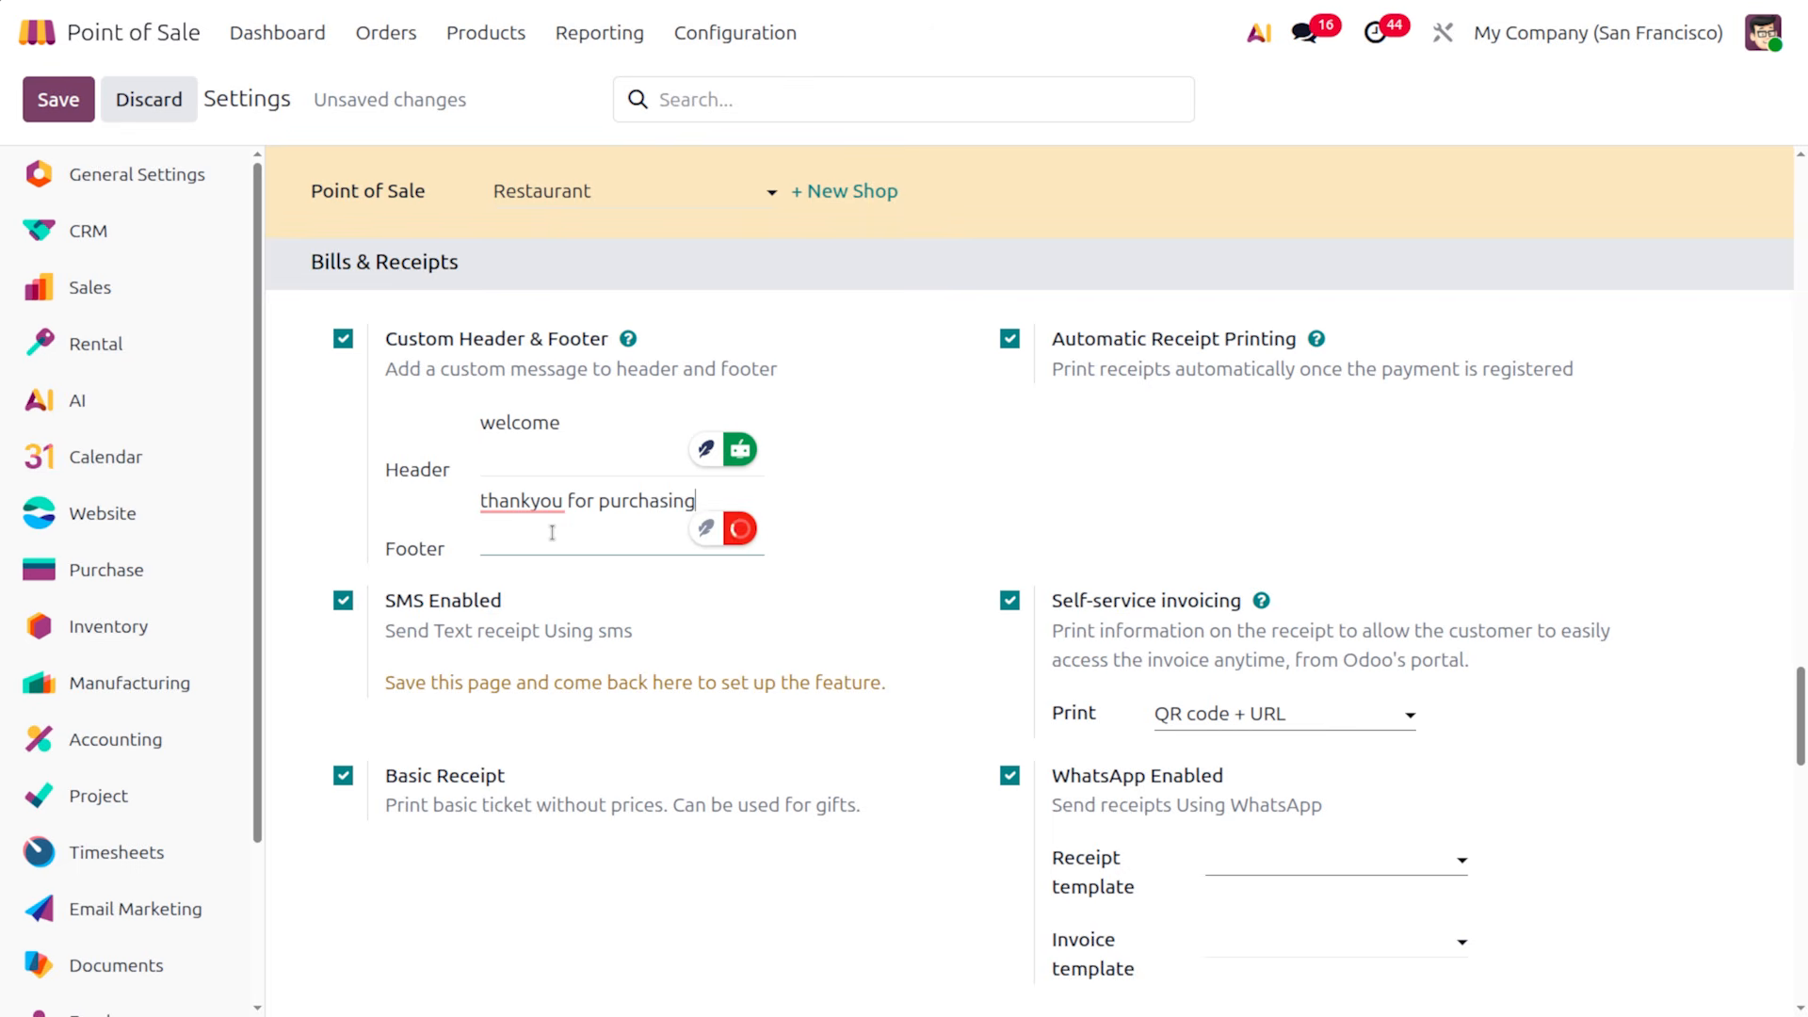
pyautogui.scroll(-5, 654, 862)
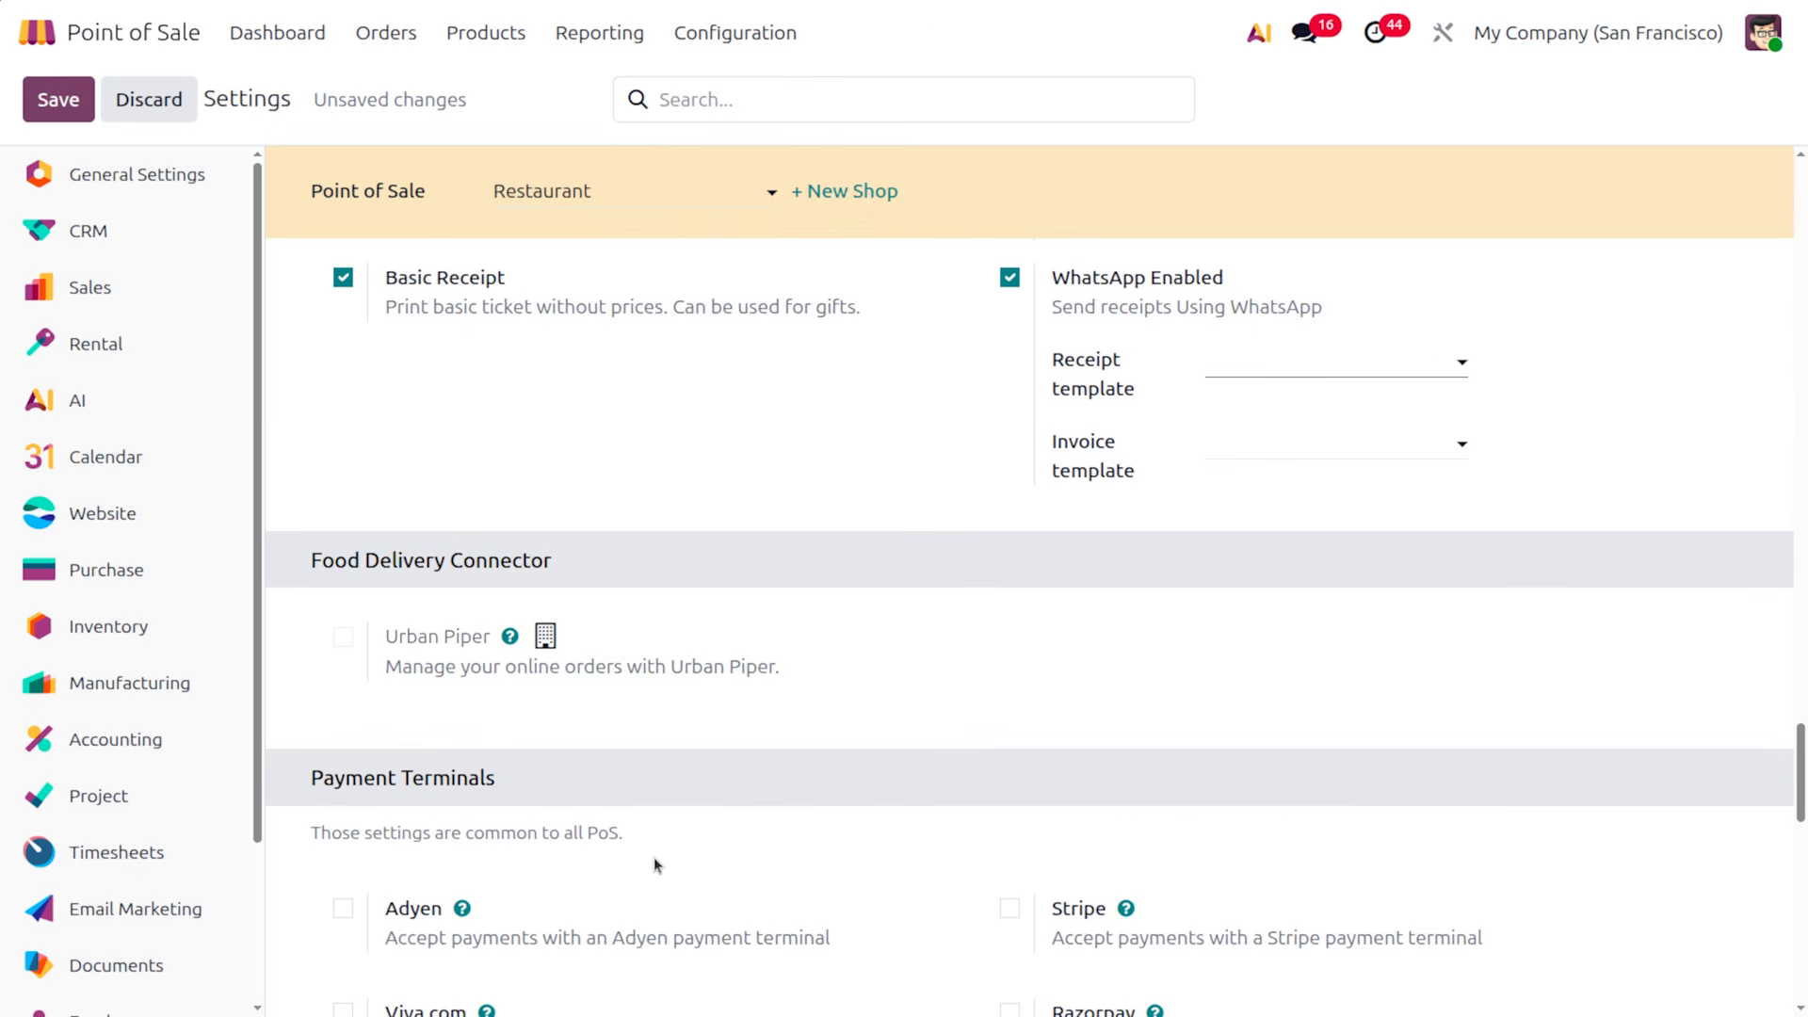
pyautogui.scroll(-1, 654, 859)
pyautogui.scroll(1, 655, 859)
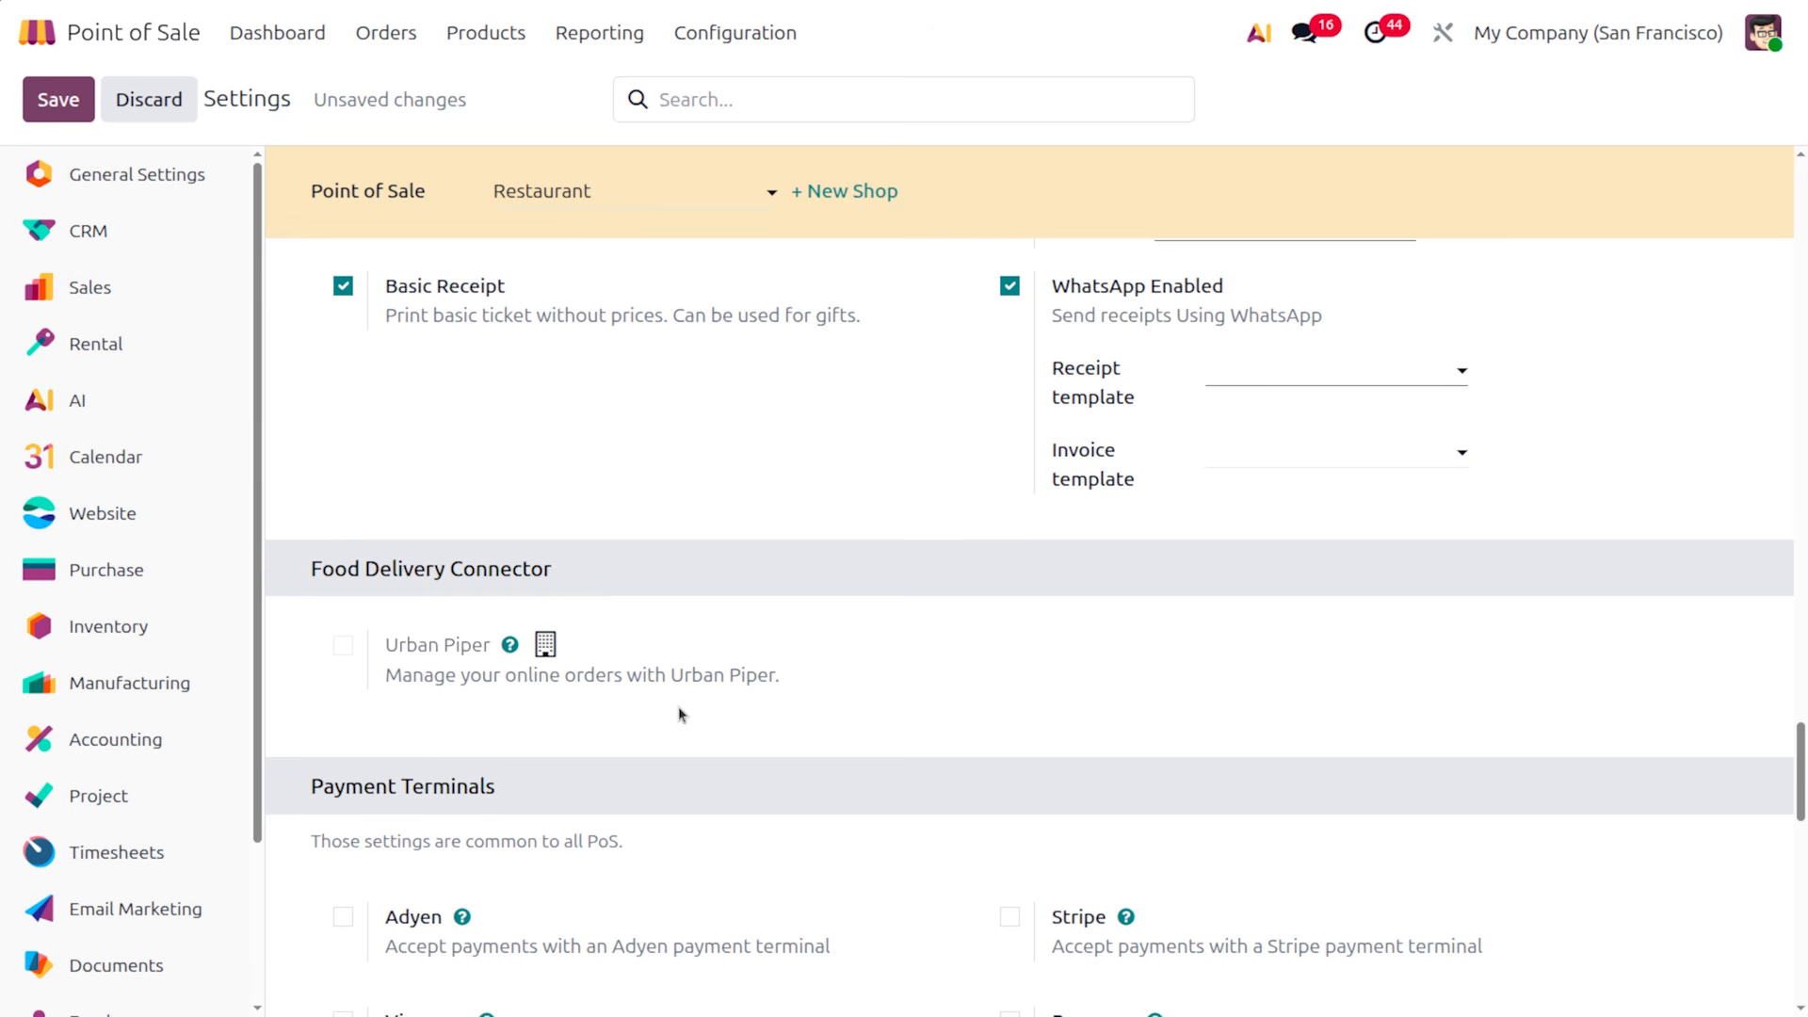
# Briefly try Preparation Printers for the Restaurant, leaving the option turned off
pyautogui.scroll(-2, 678, 706)
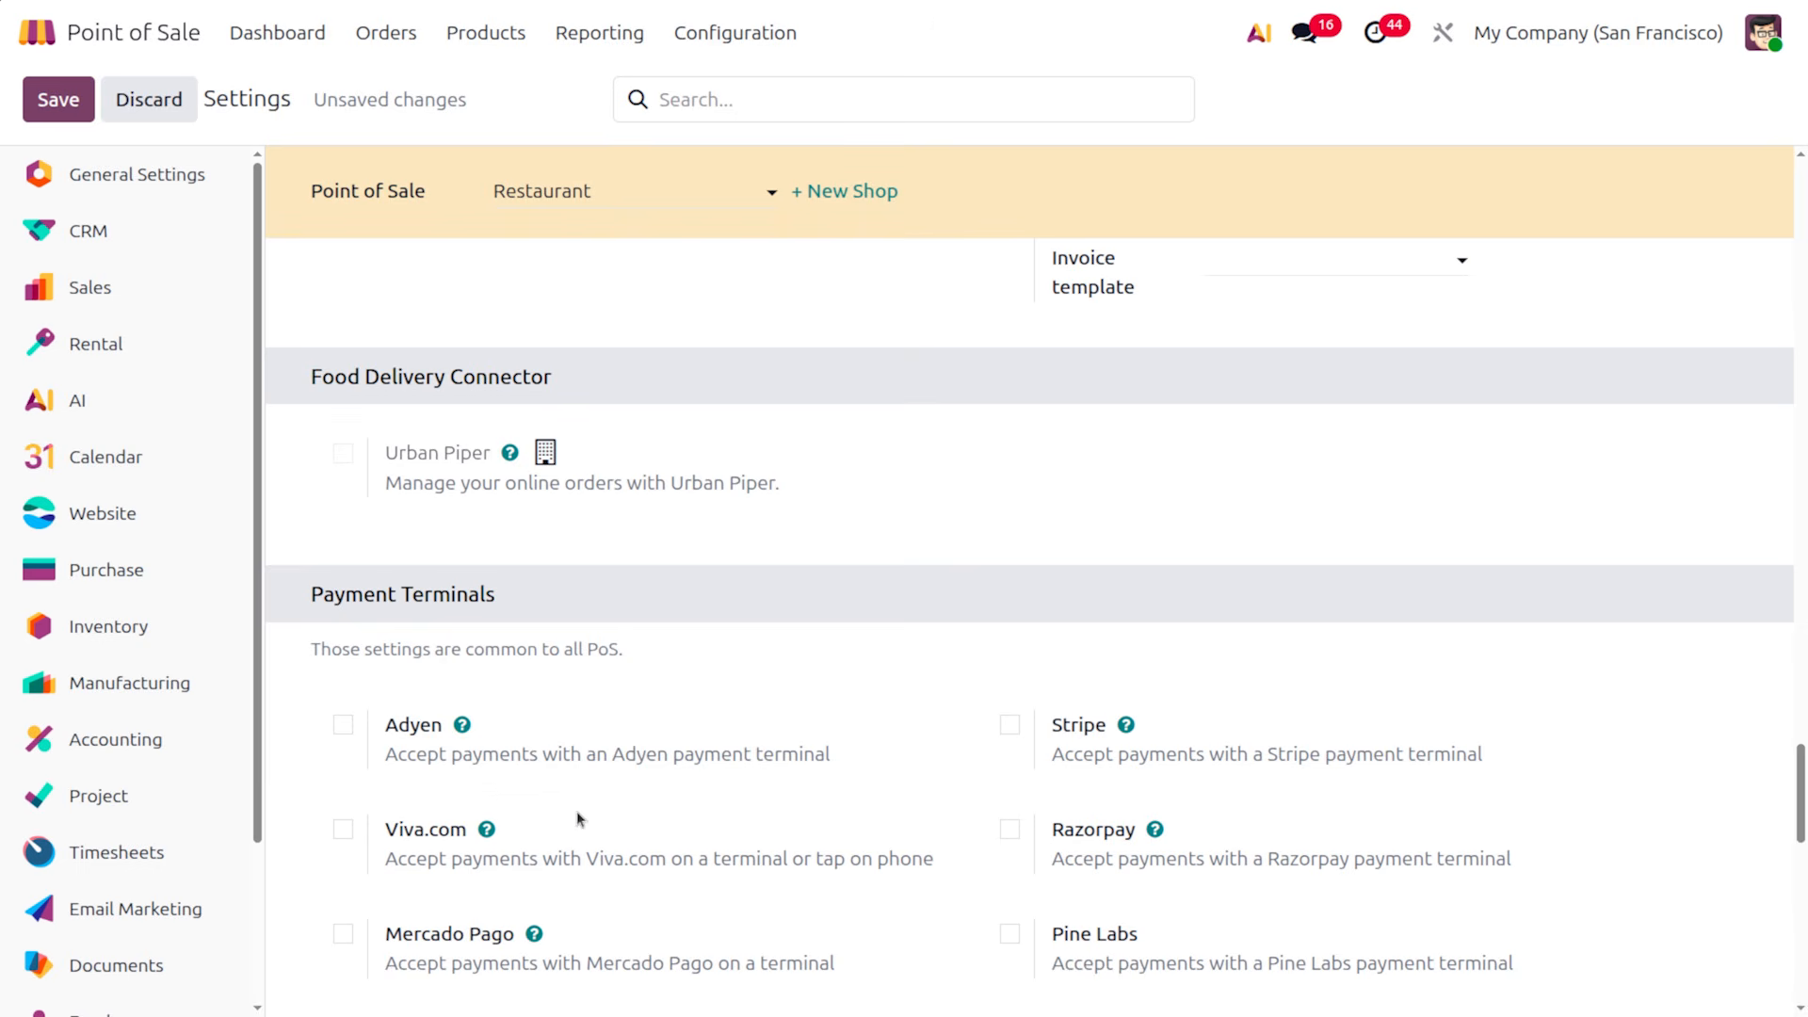
pyautogui.scroll(-1, 578, 819)
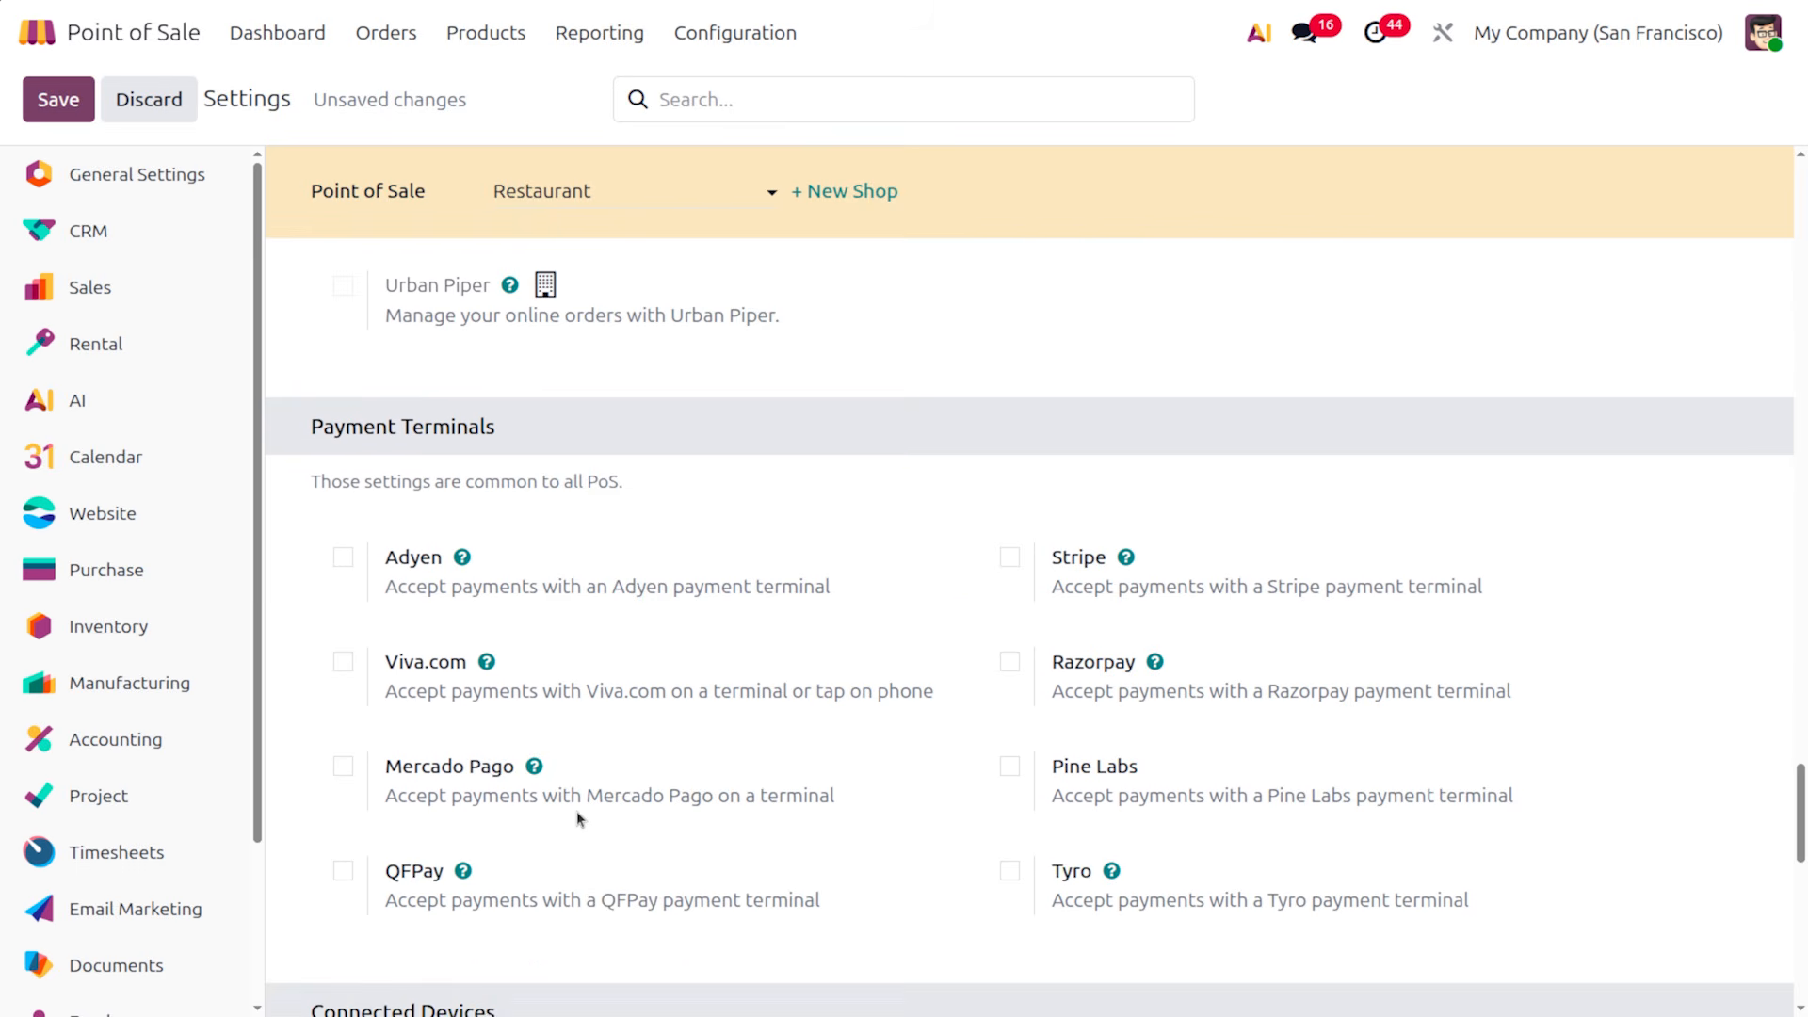
pyautogui.scroll(-2, 576, 811)
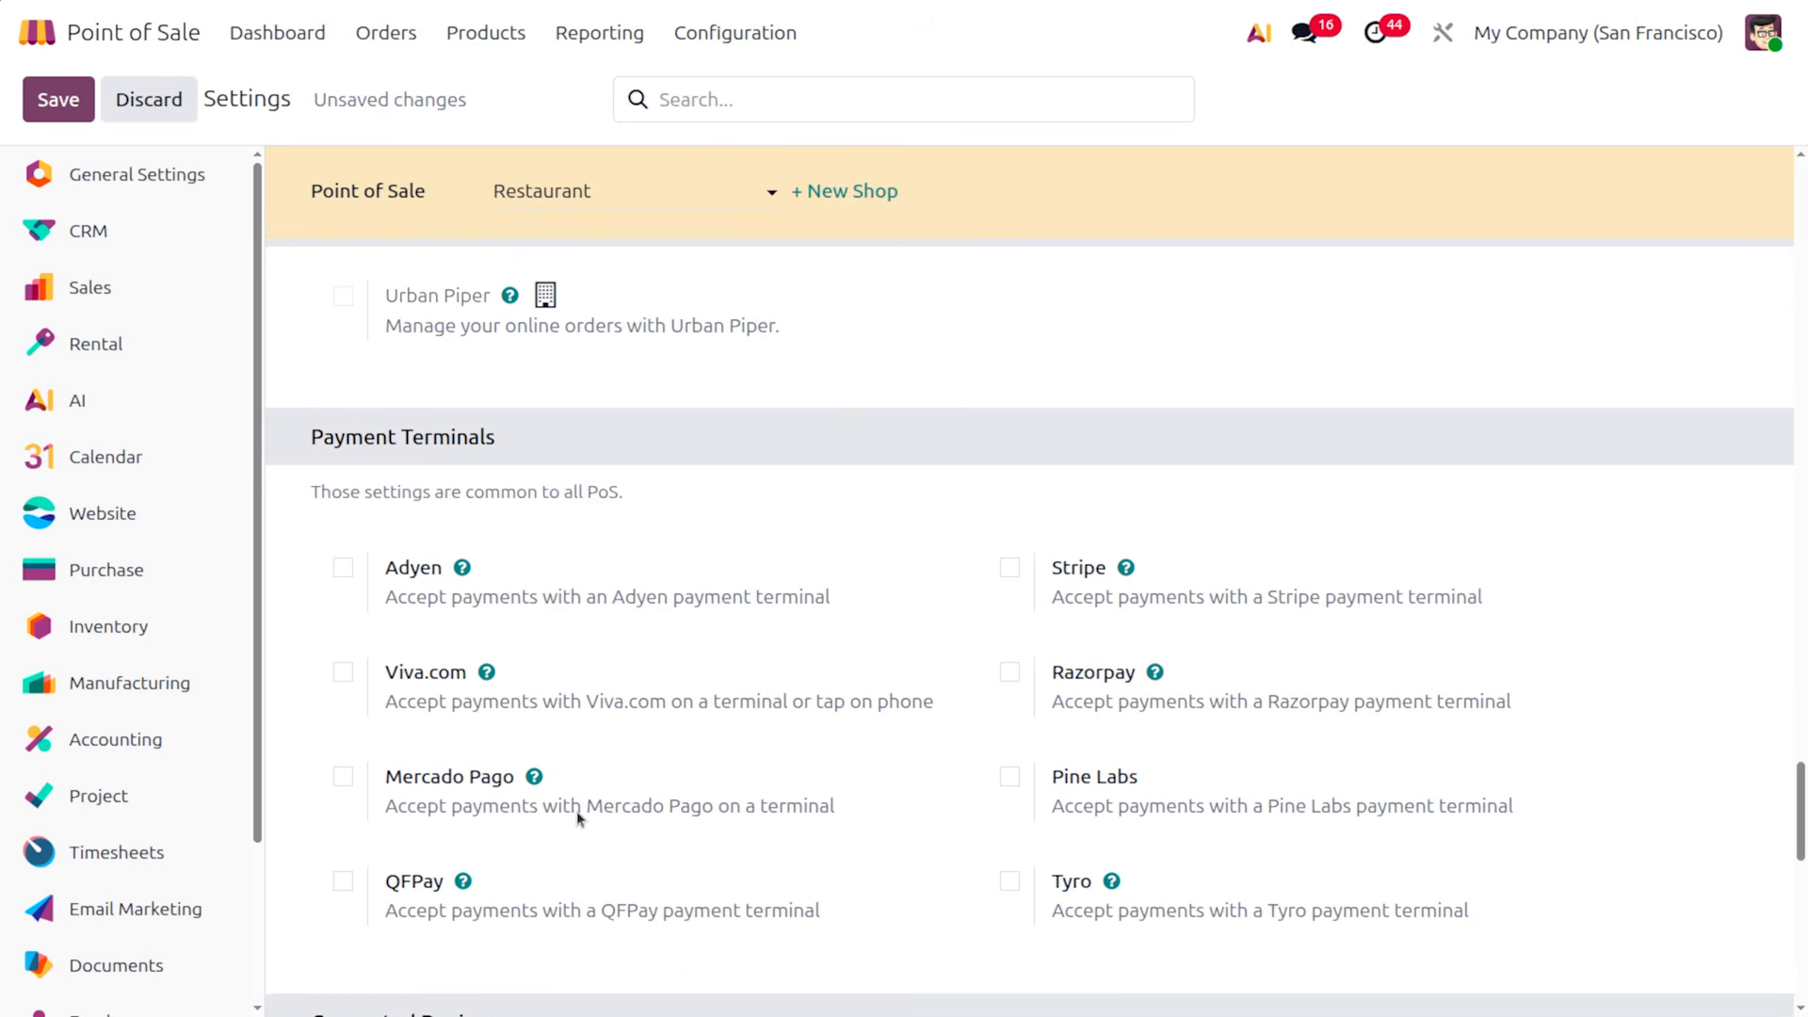
pyautogui.scroll(-2, 577, 814)
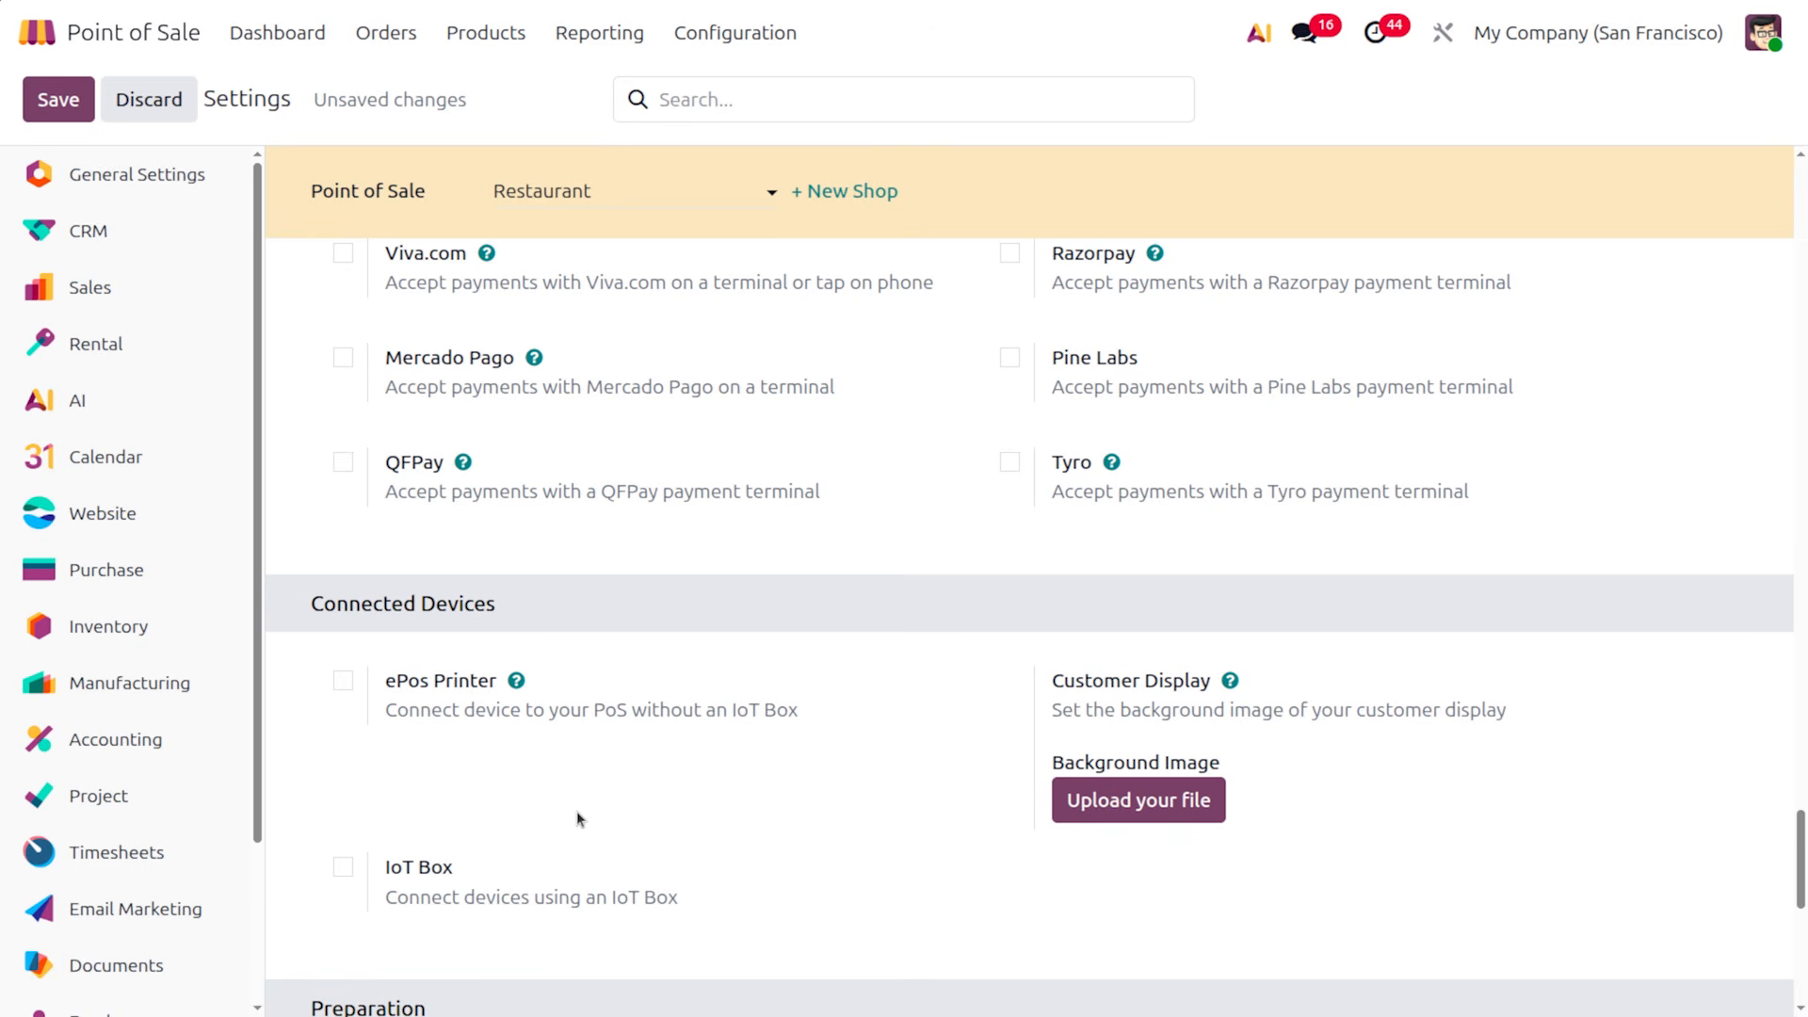
pyautogui.scroll(-2, 576, 810)
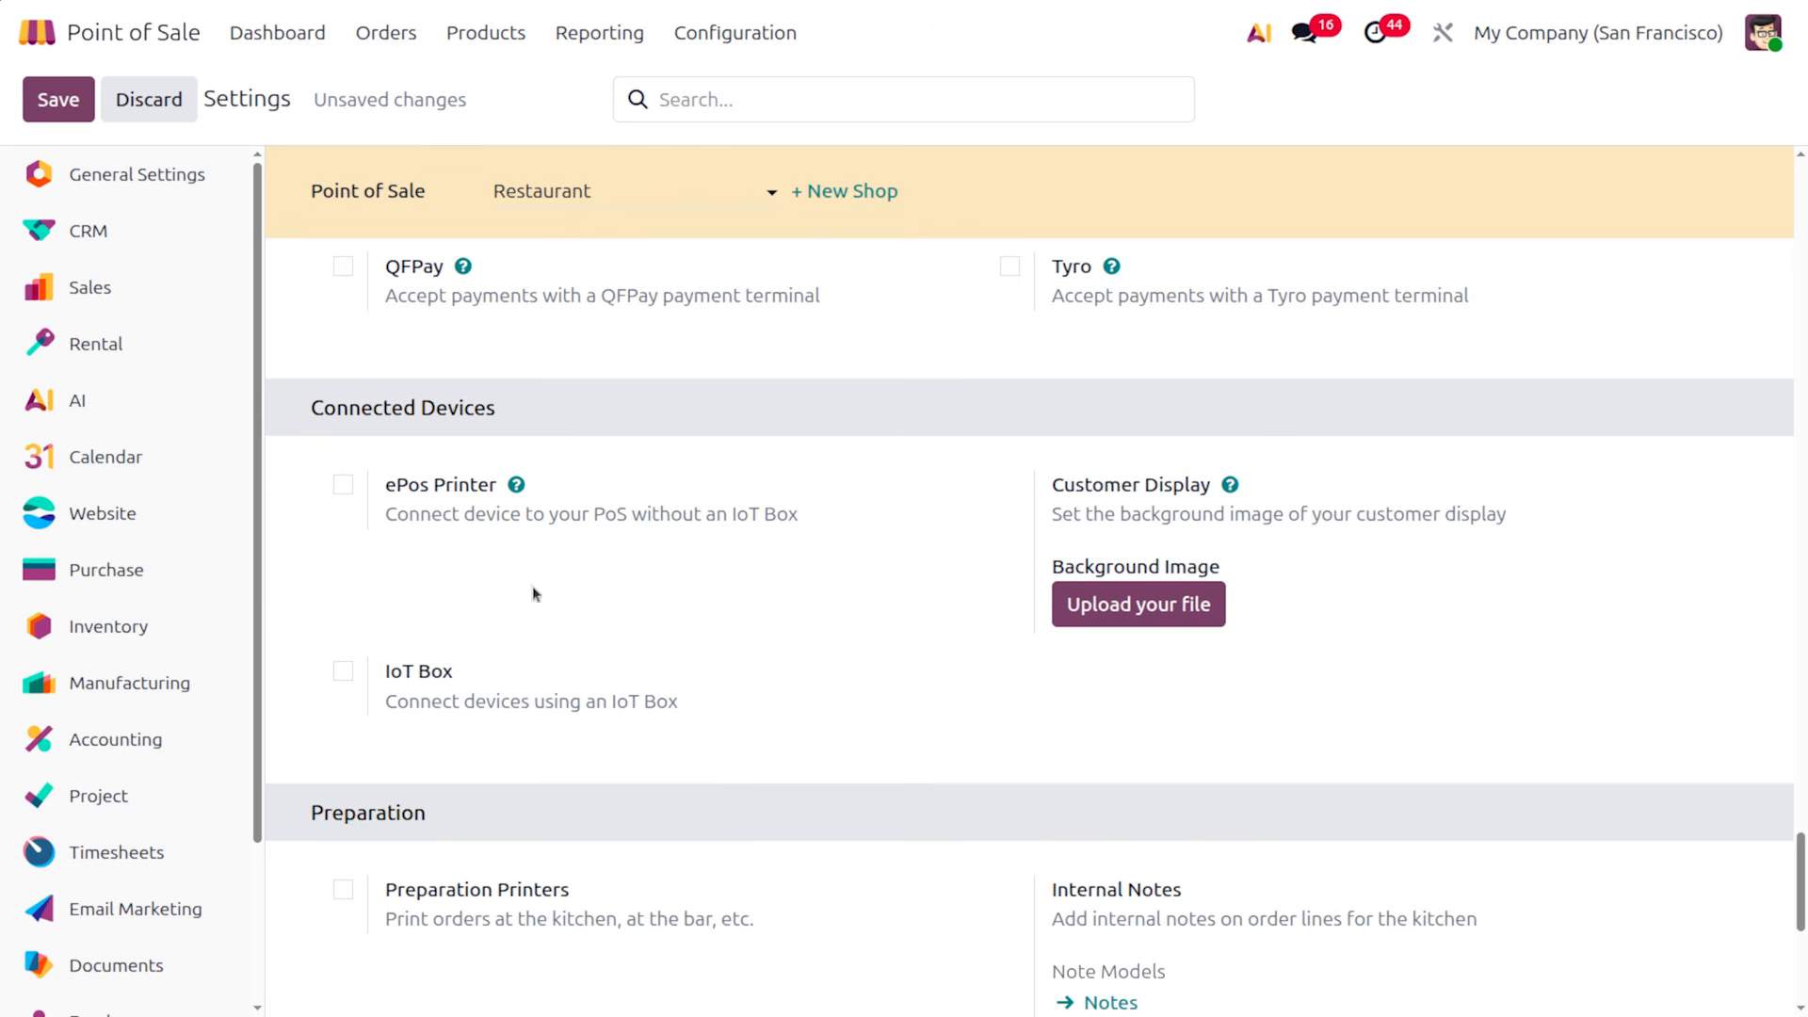
pyautogui.scroll(-4, 562, 838)
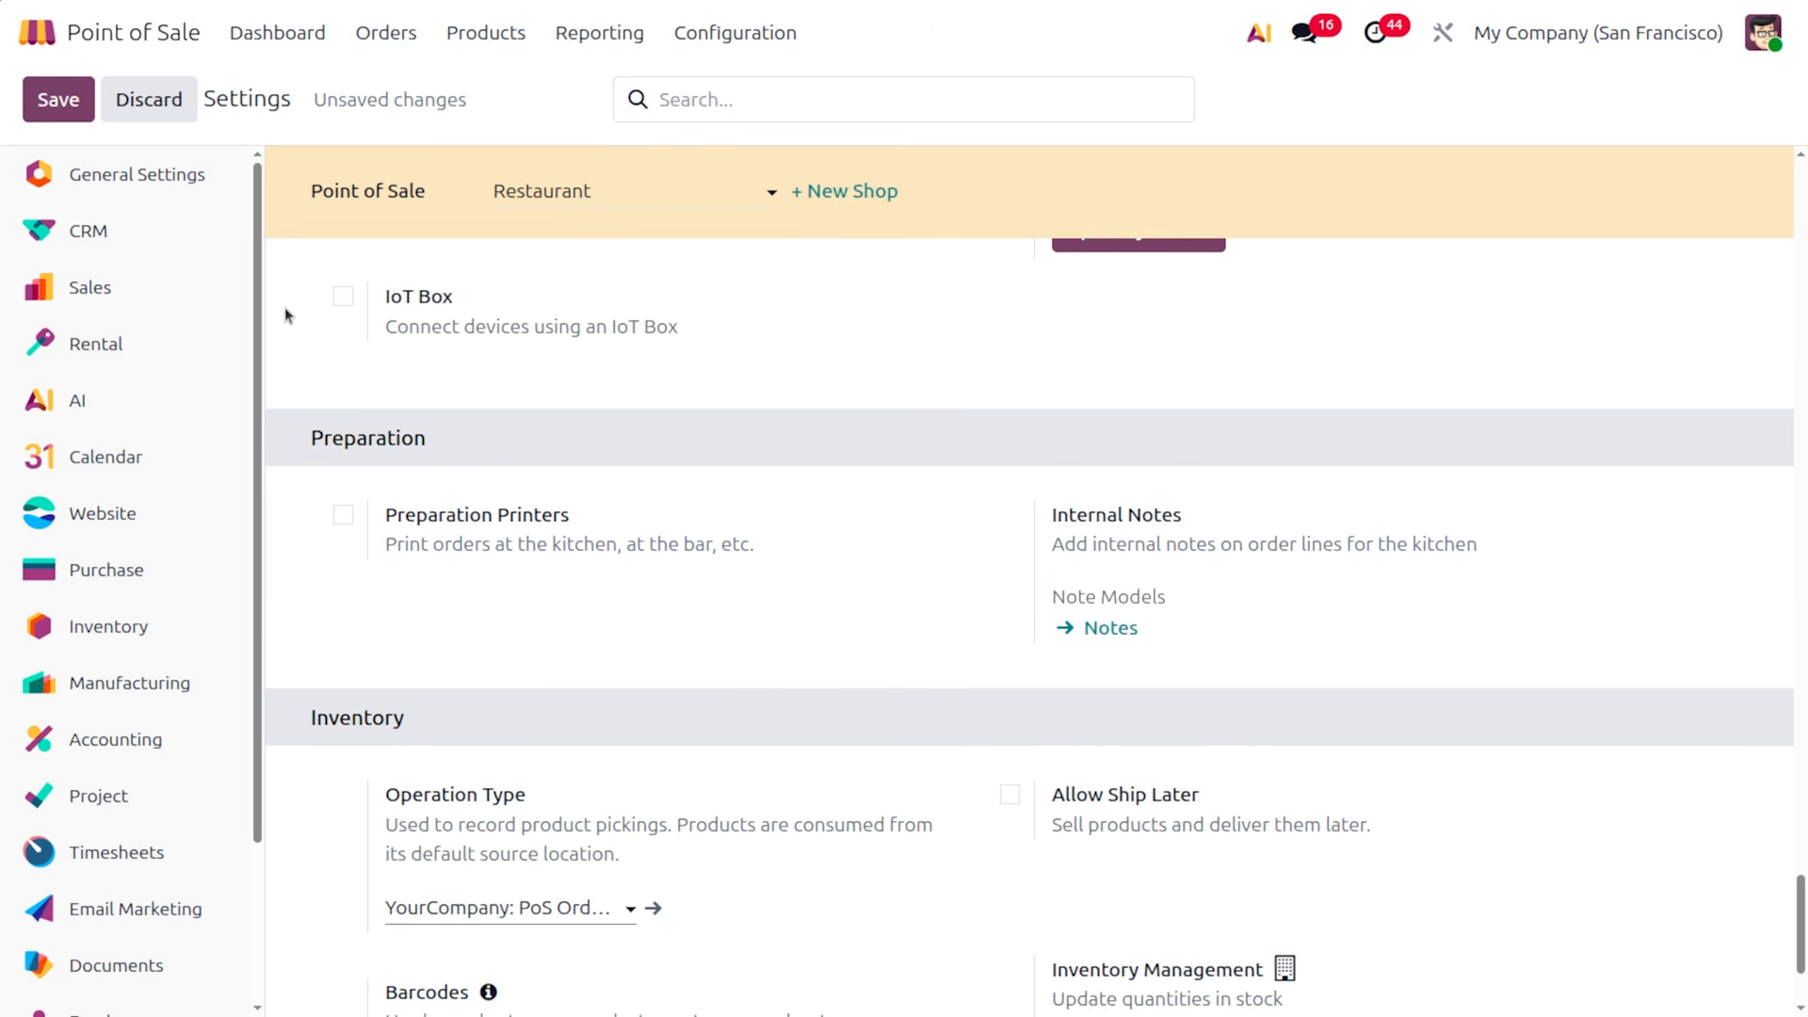
pyautogui.click(343, 514)
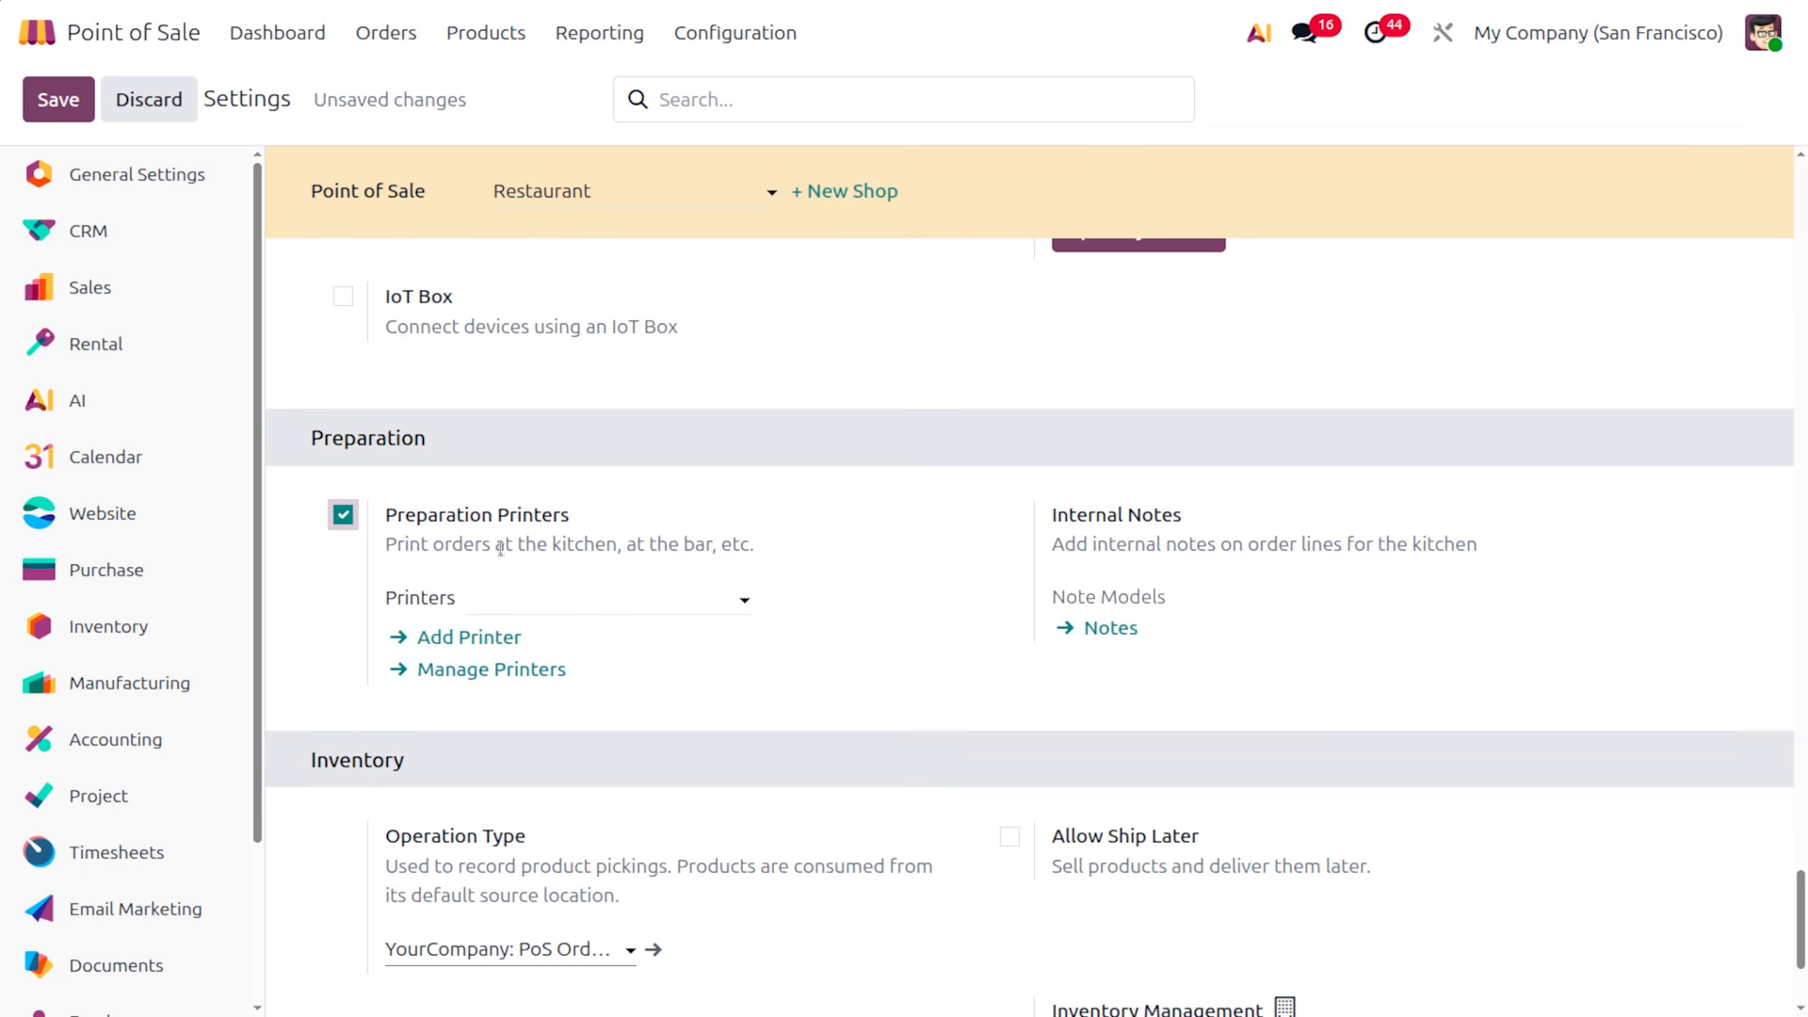
pyautogui.click(355, 518)
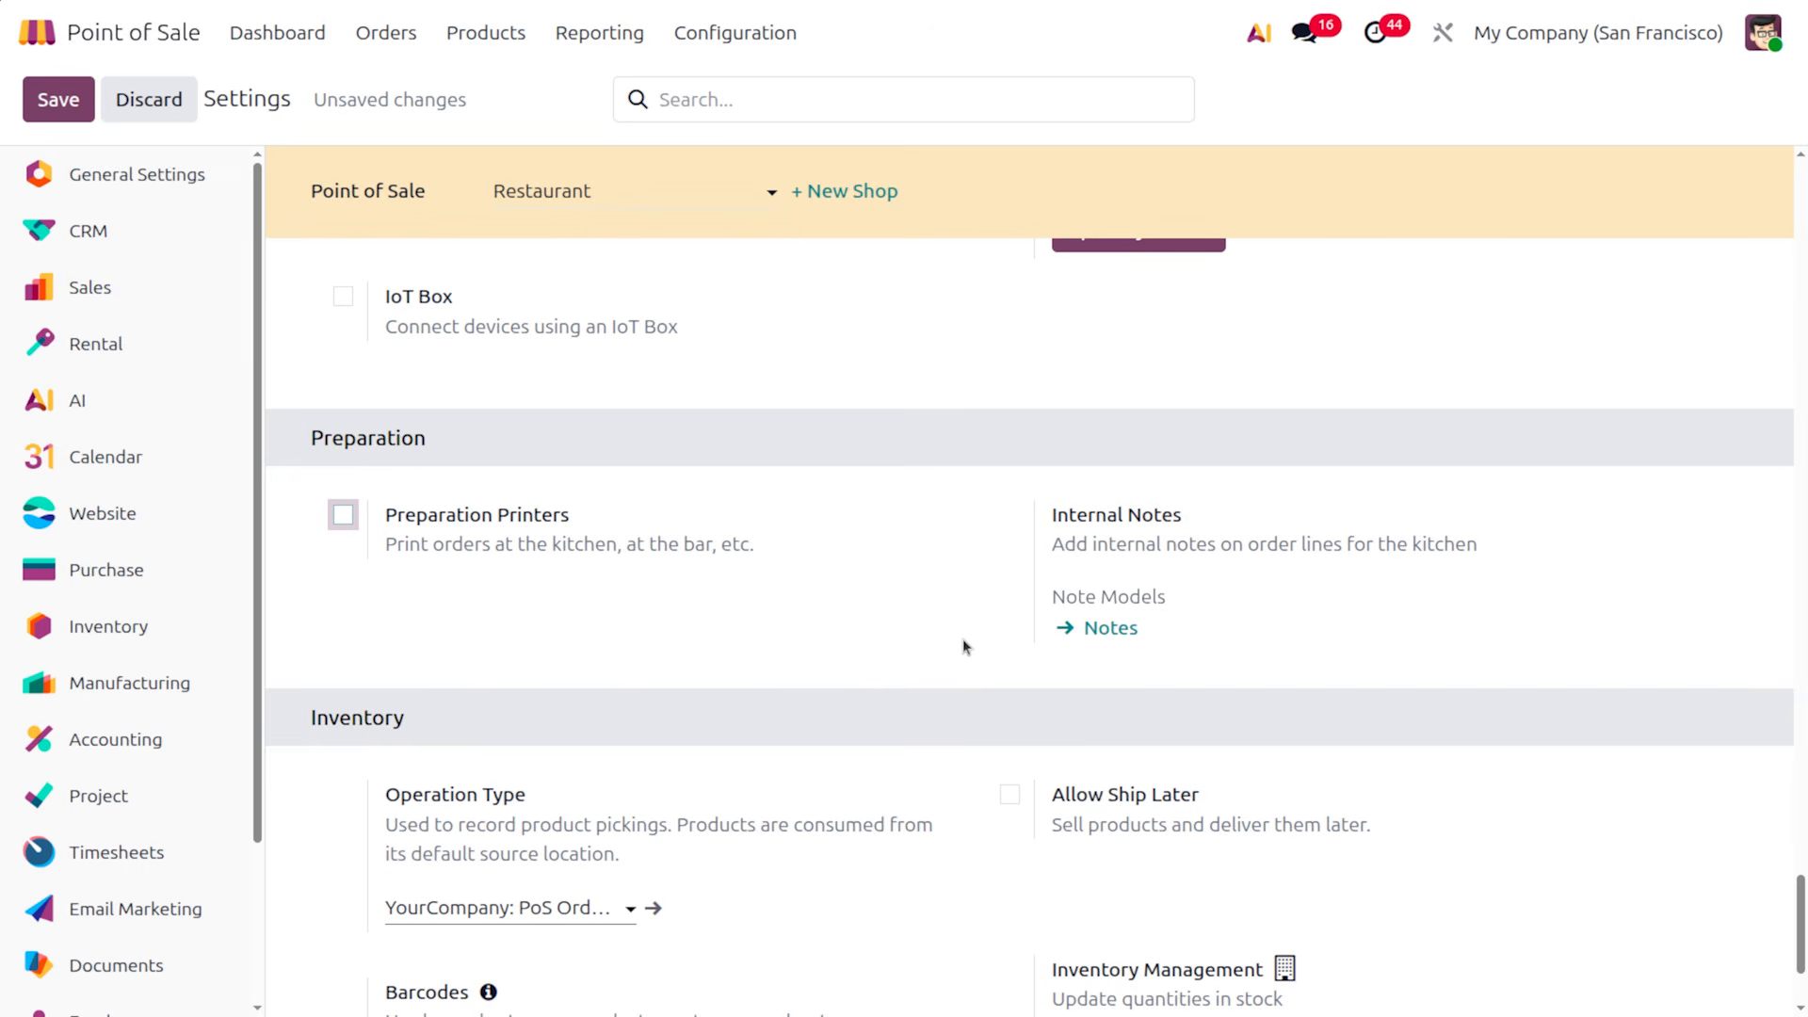
# Review the rest of the Restaurant settings and attempt a first save
pyautogui.scroll(-1, 962, 638)
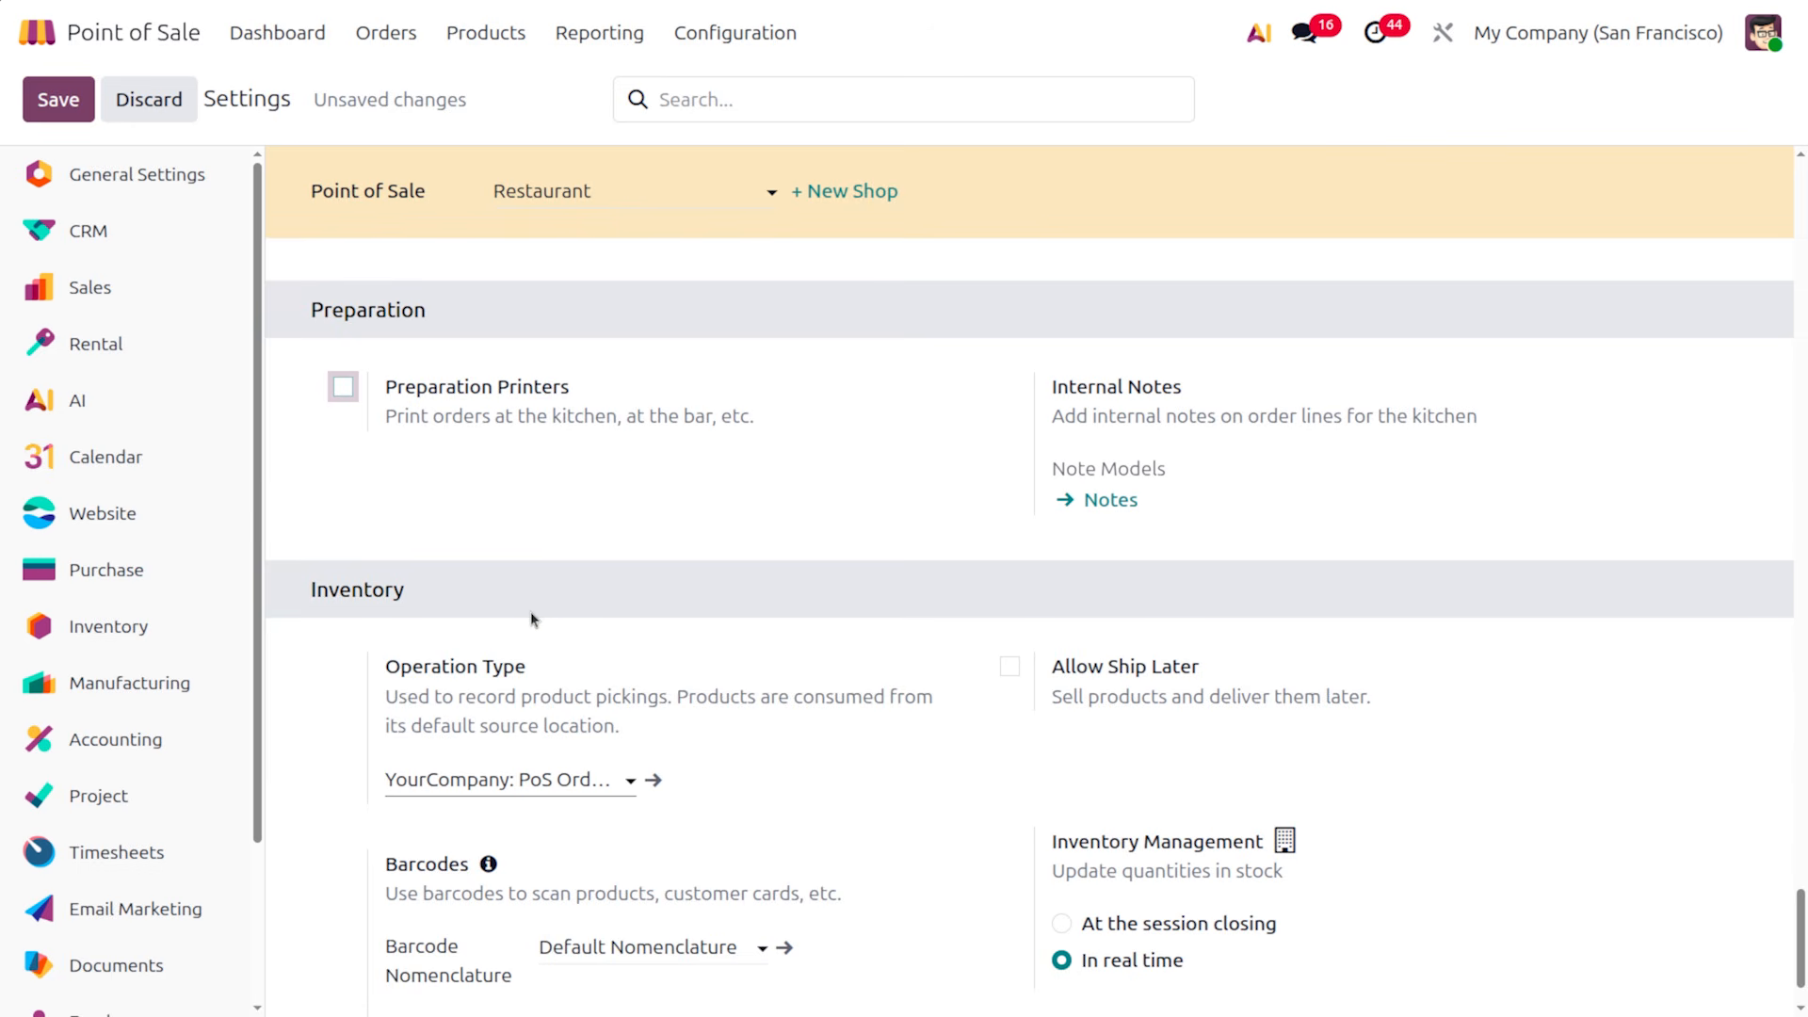
pyautogui.scroll(-1, 519, 829)
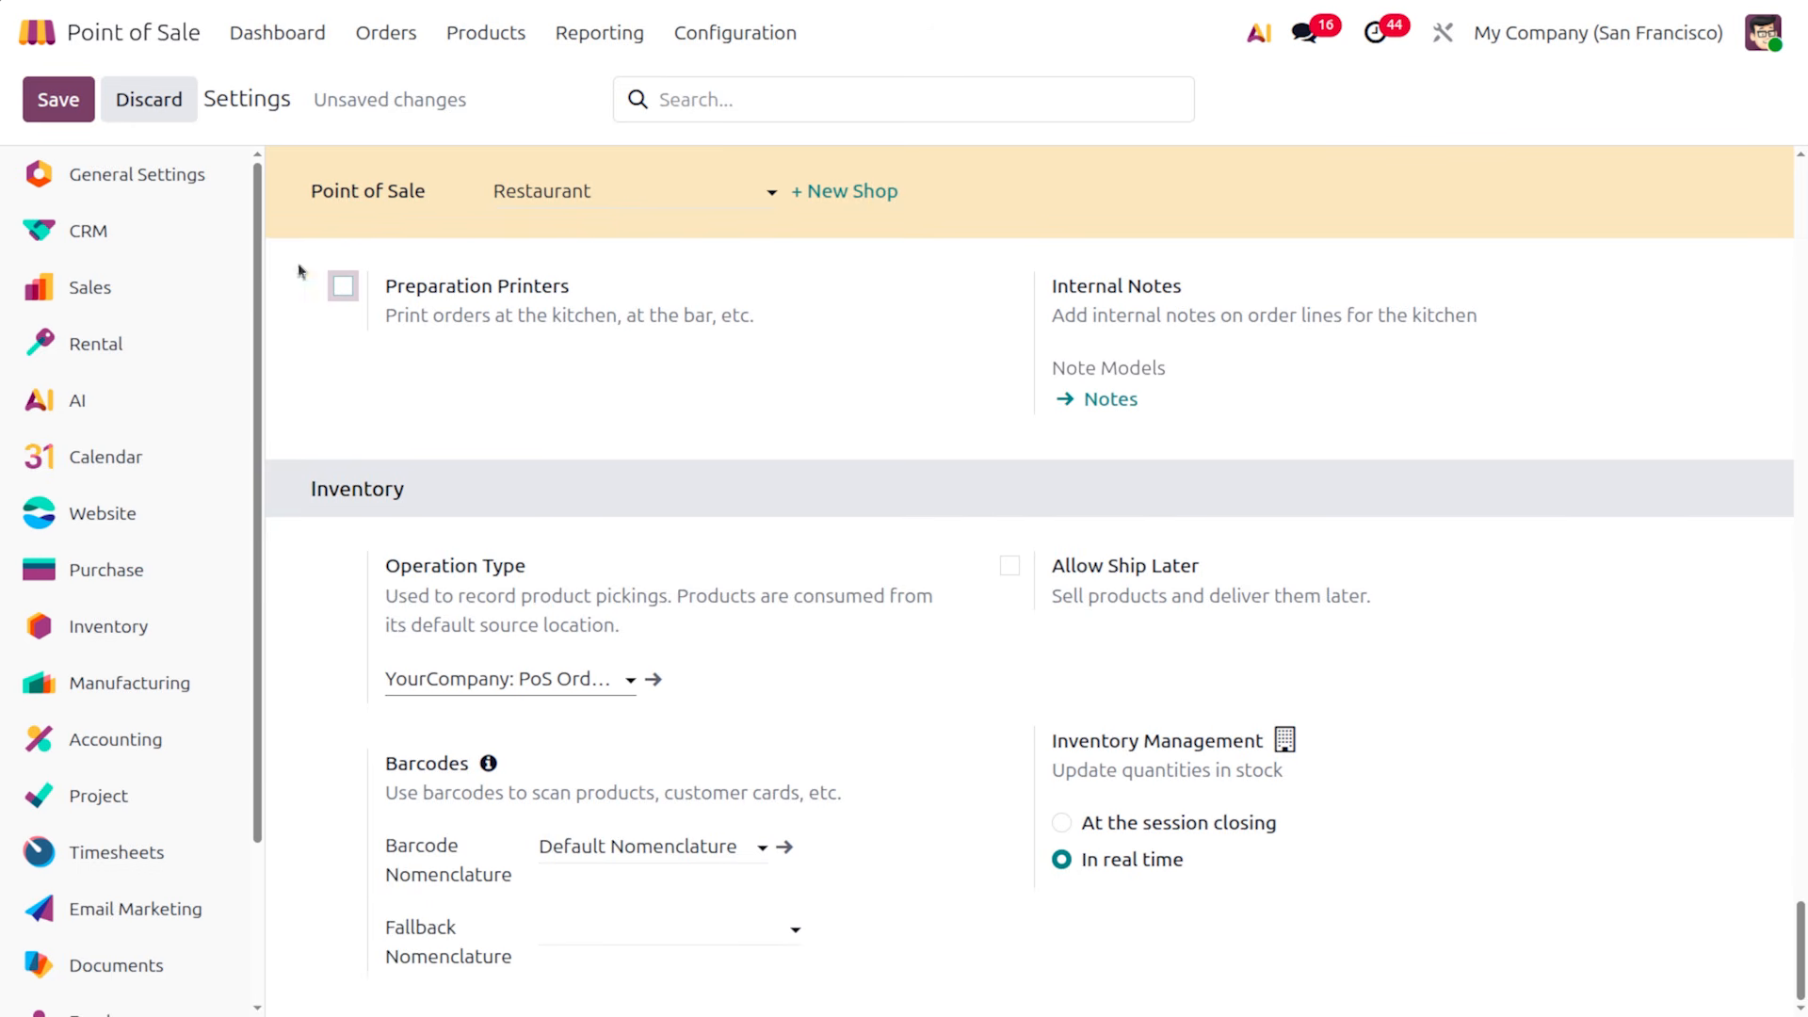
pyautogui.scroll(10, 754, 563)
pyautogui.scroll(8, 755, 564)
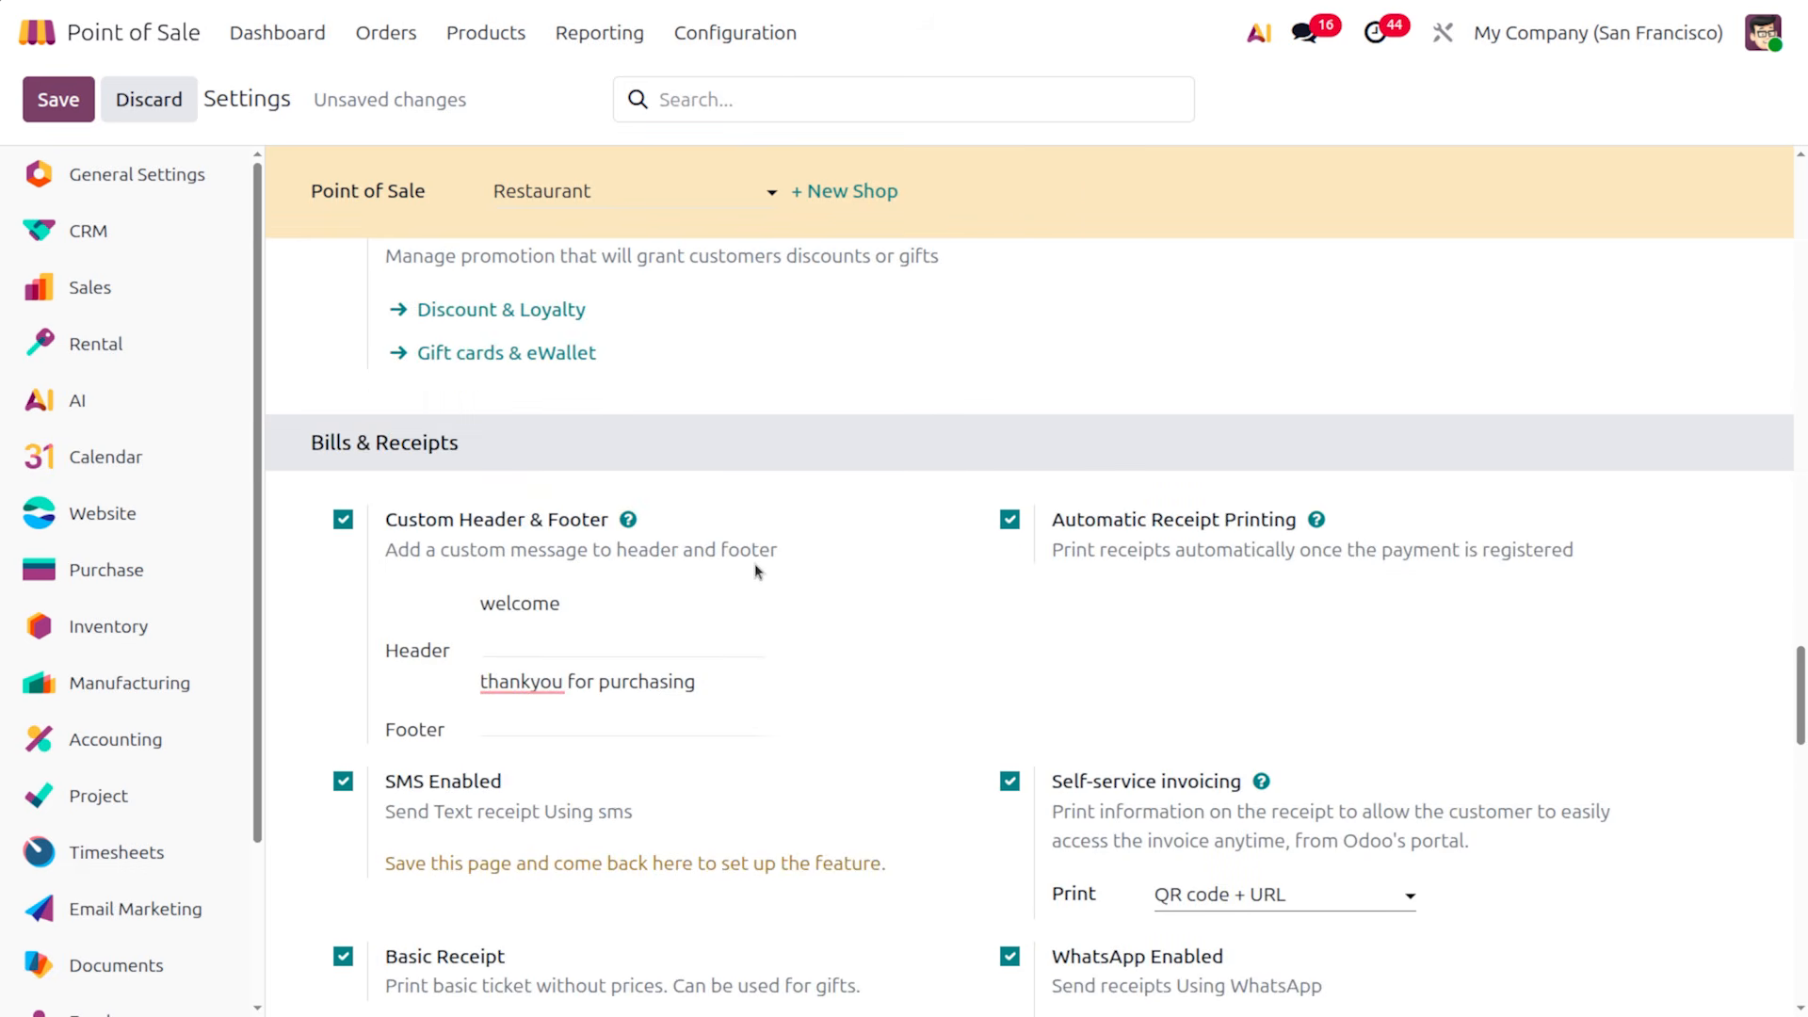
pyautogui.scroll(-2, 754, 563)
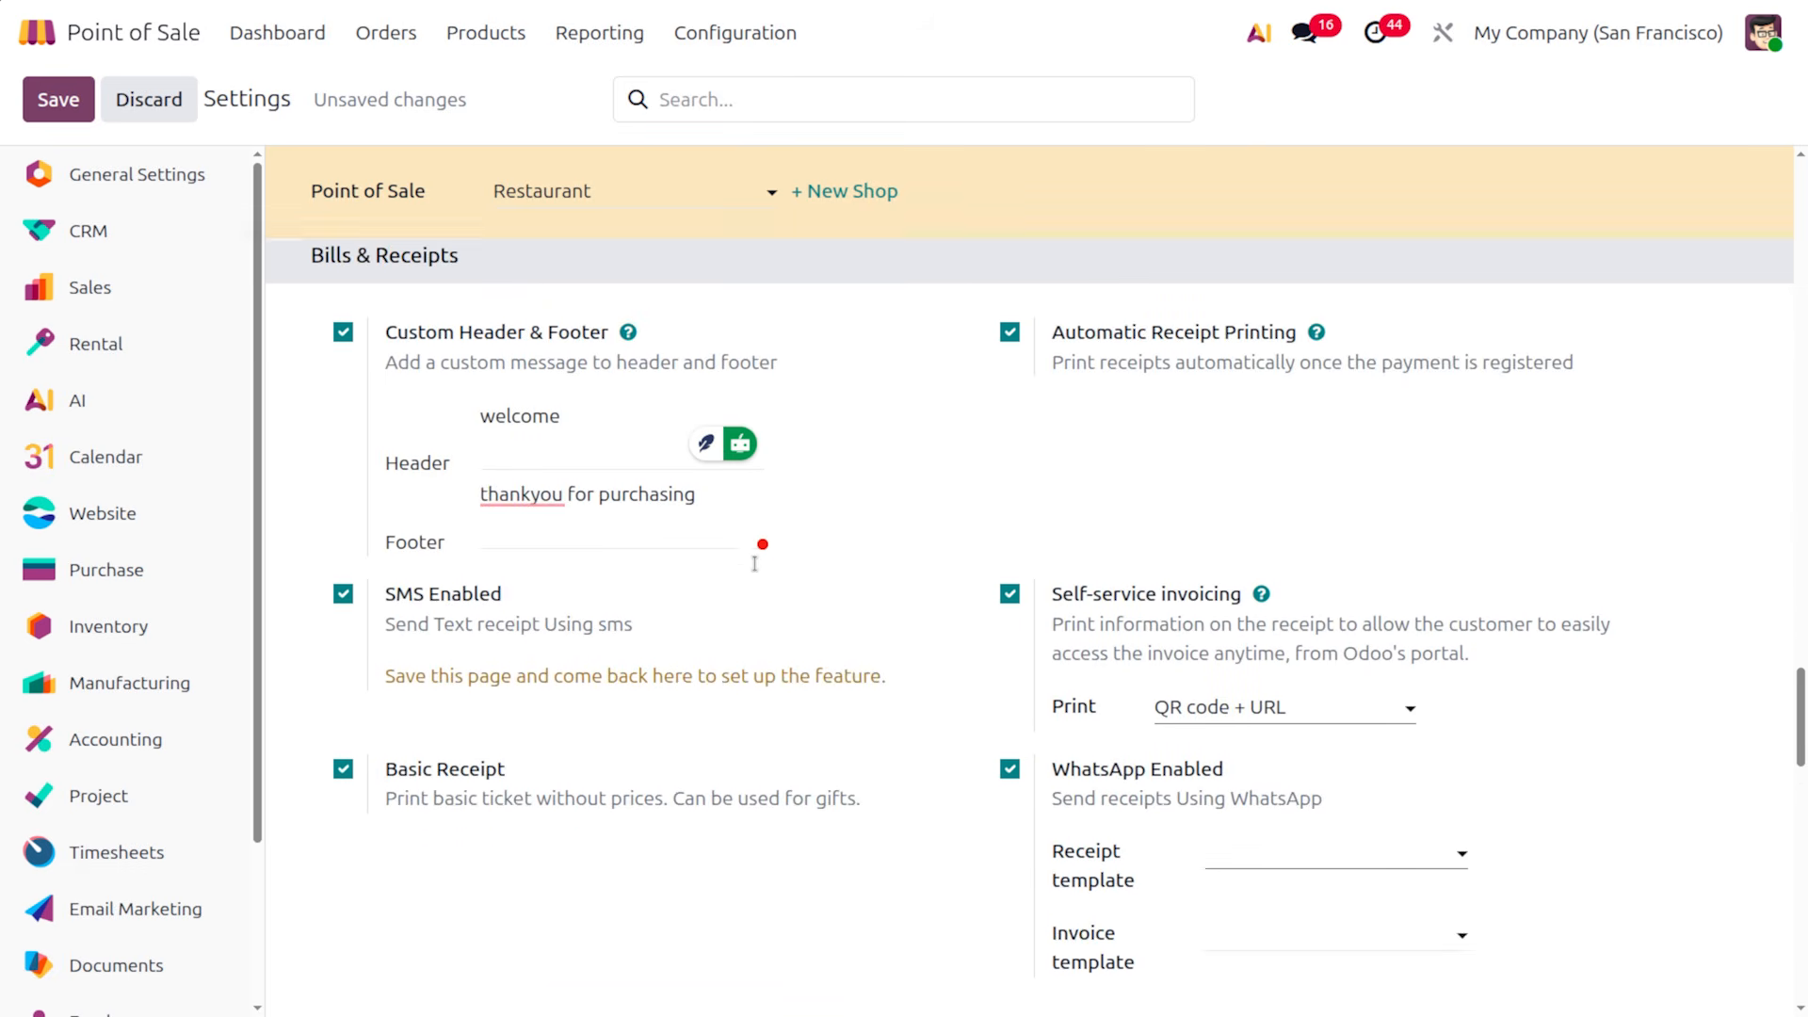
pyautogui.click(58, 99)
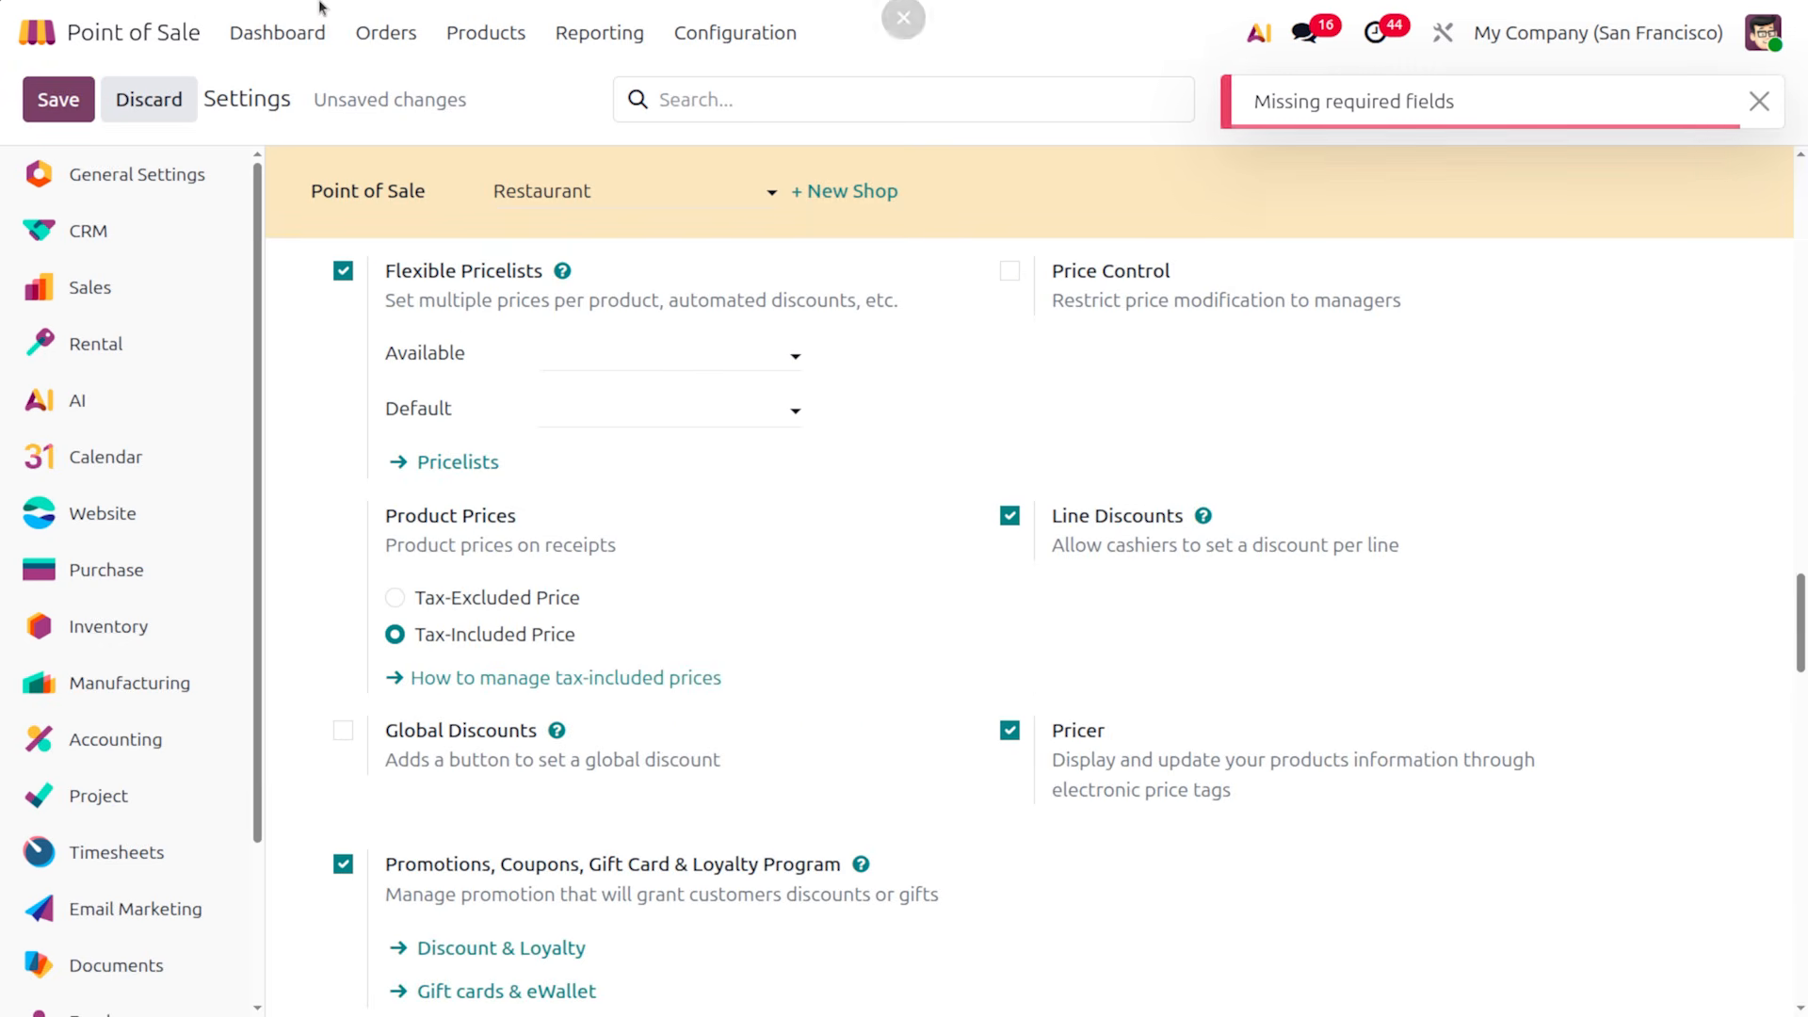
# Check the WhatsApp receipt and invoice template fields, then untick WhatsApp Enabled
pyautogui.scroll(-12, 793, 629)
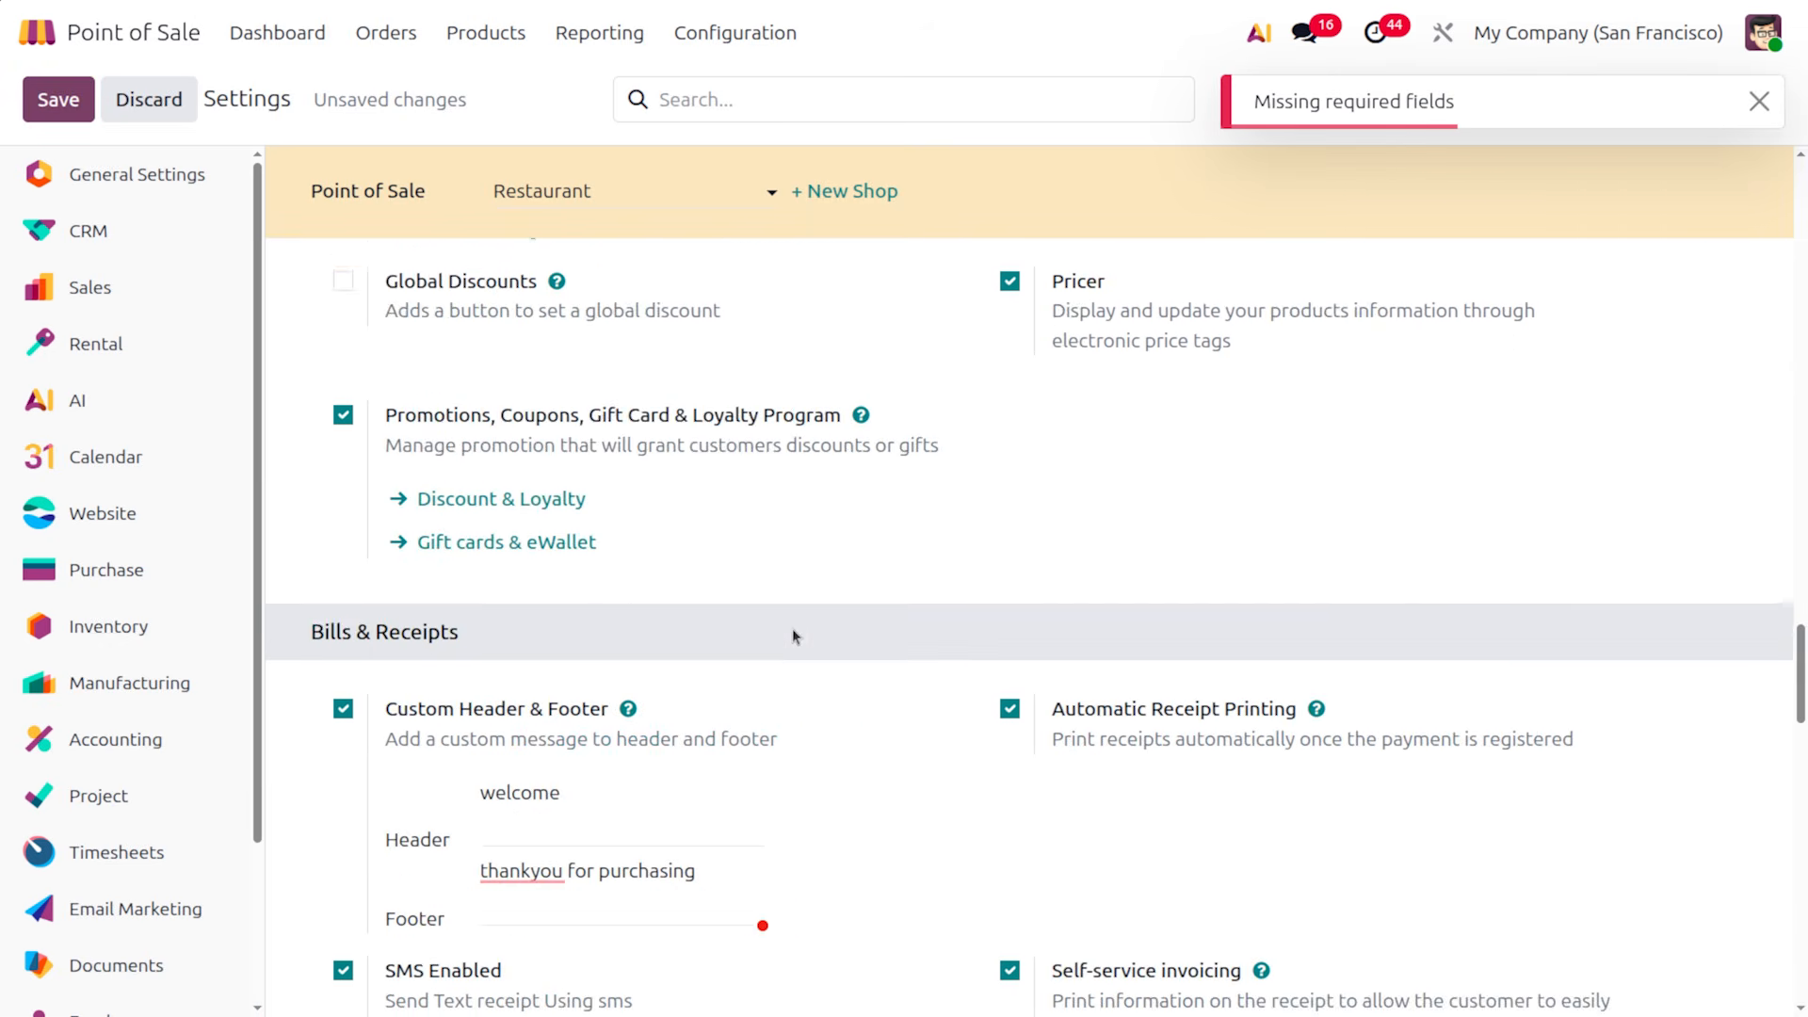
pyautogui.scroll(3, 793, 629)
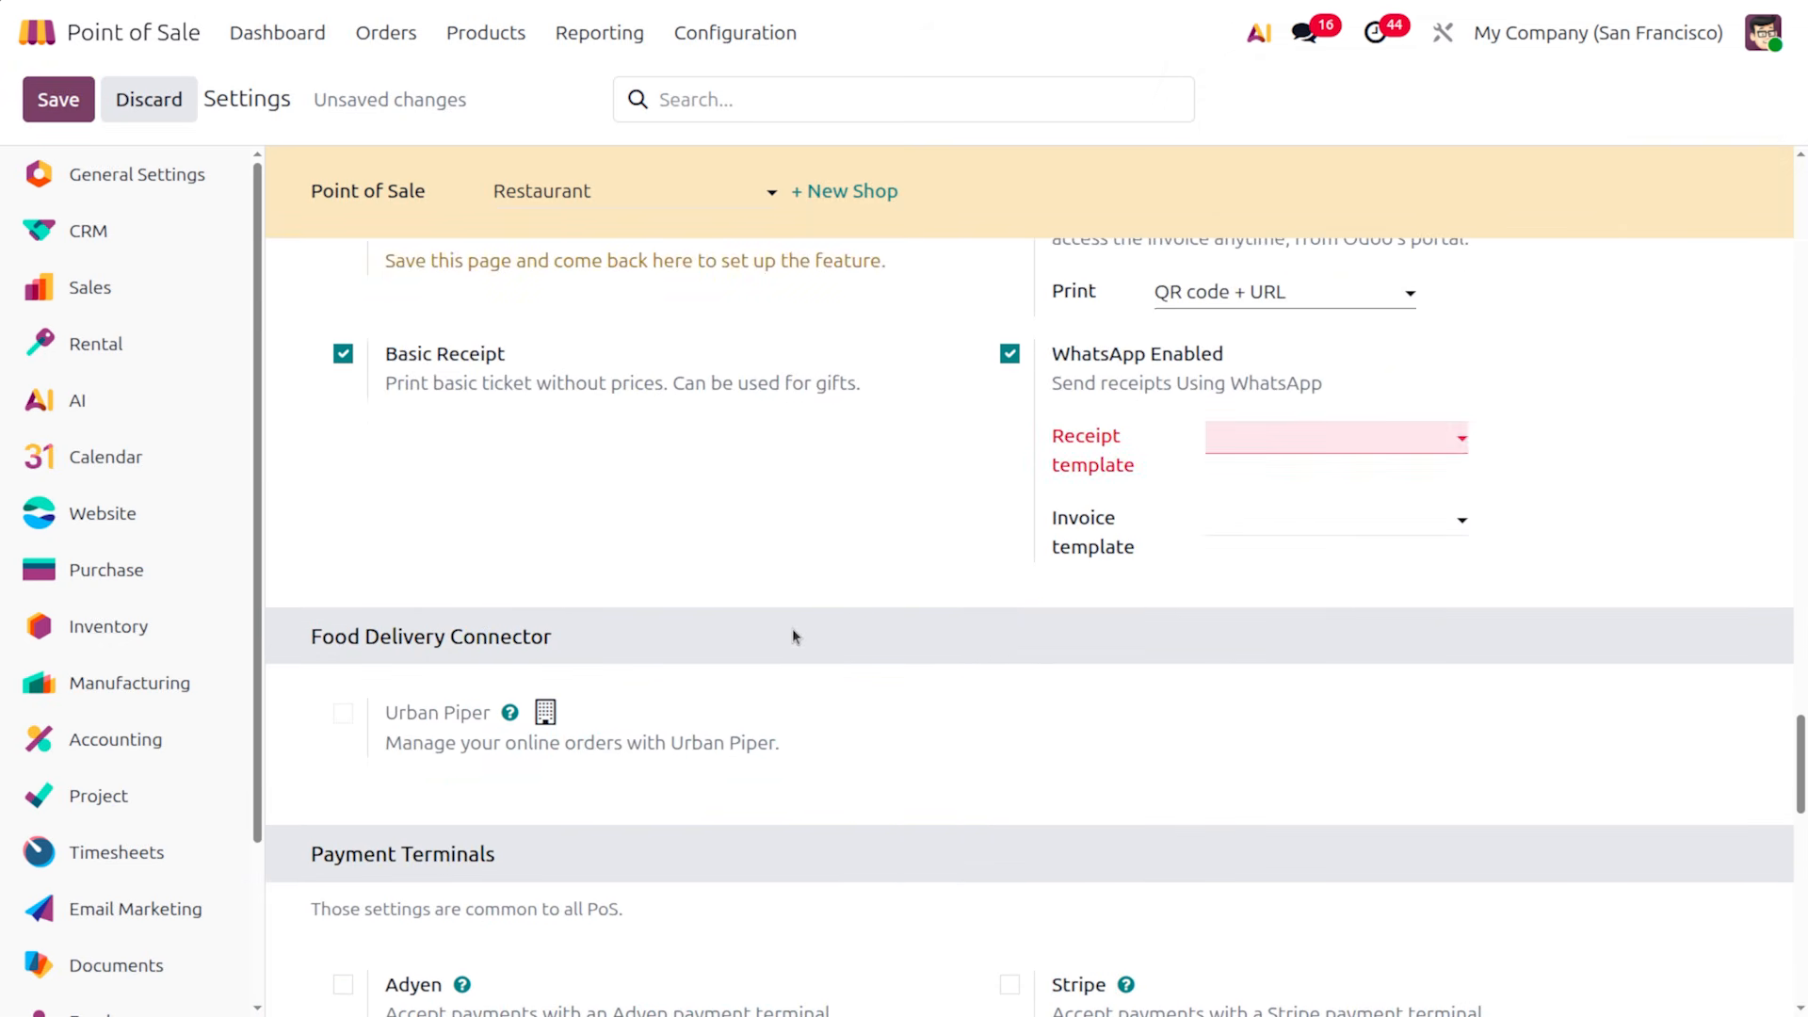
pyautogui.click(1009, 354)
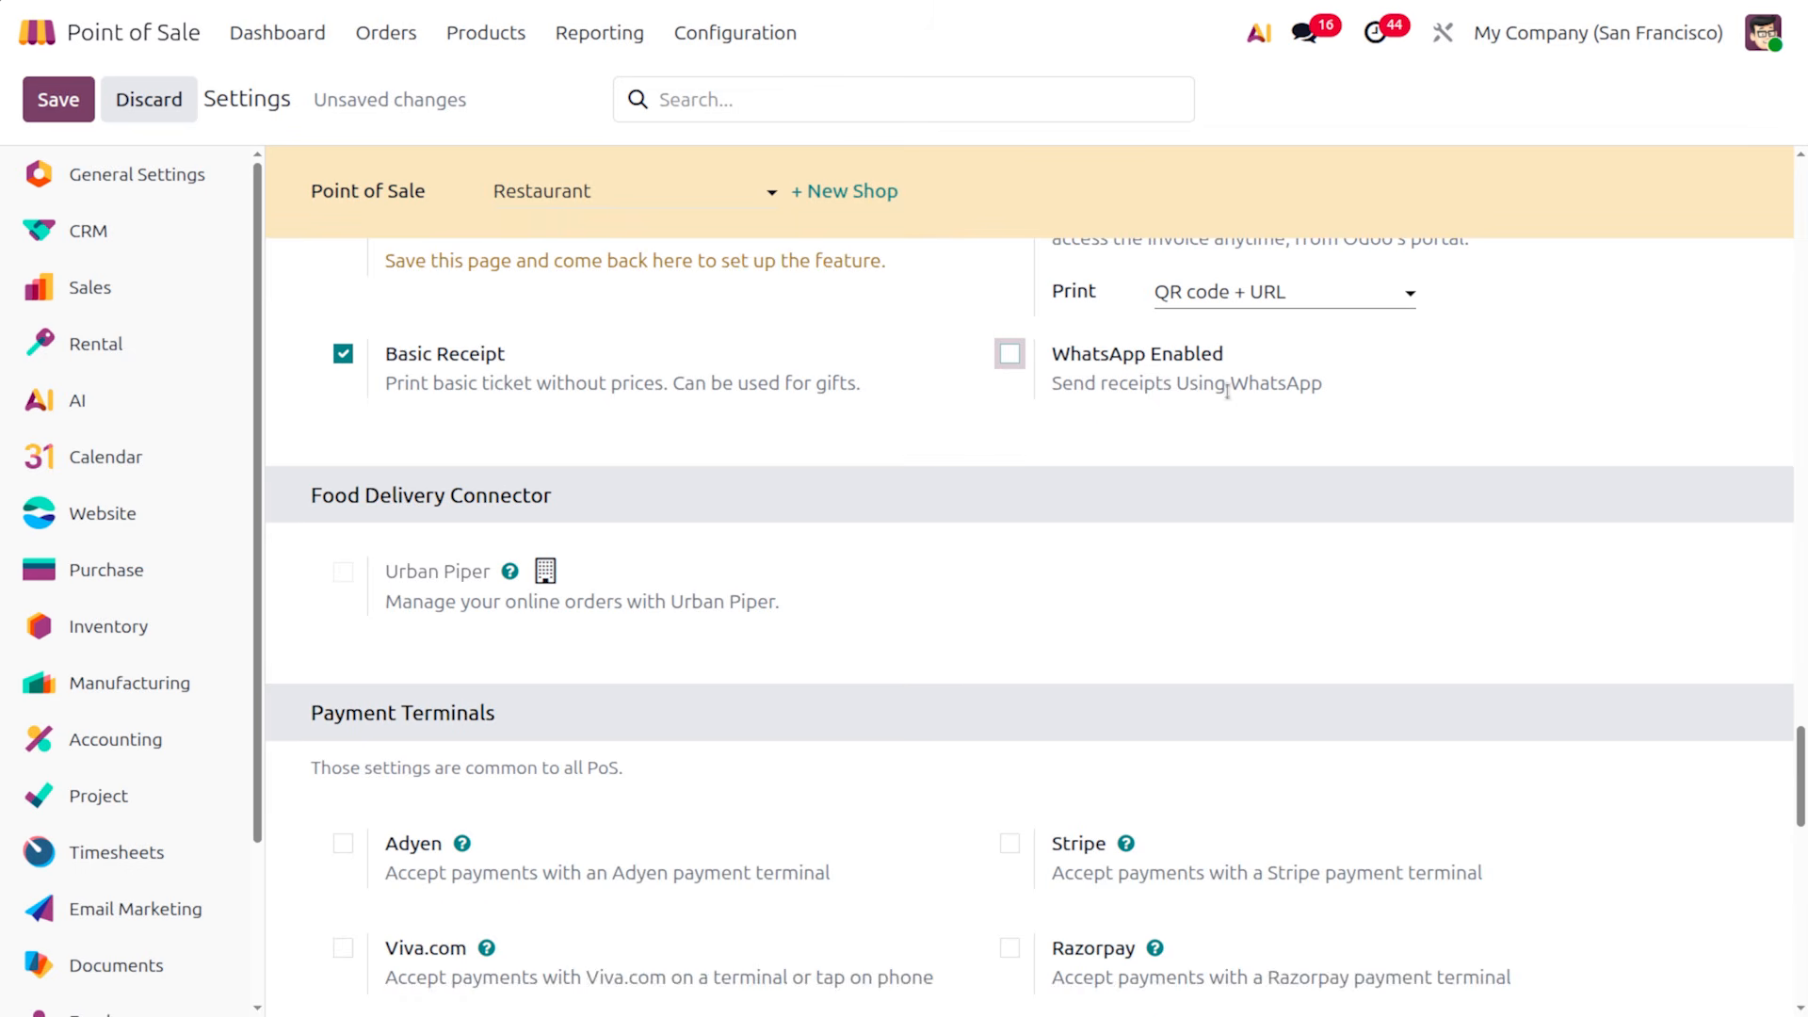
pyautogui.click(1012, 356)
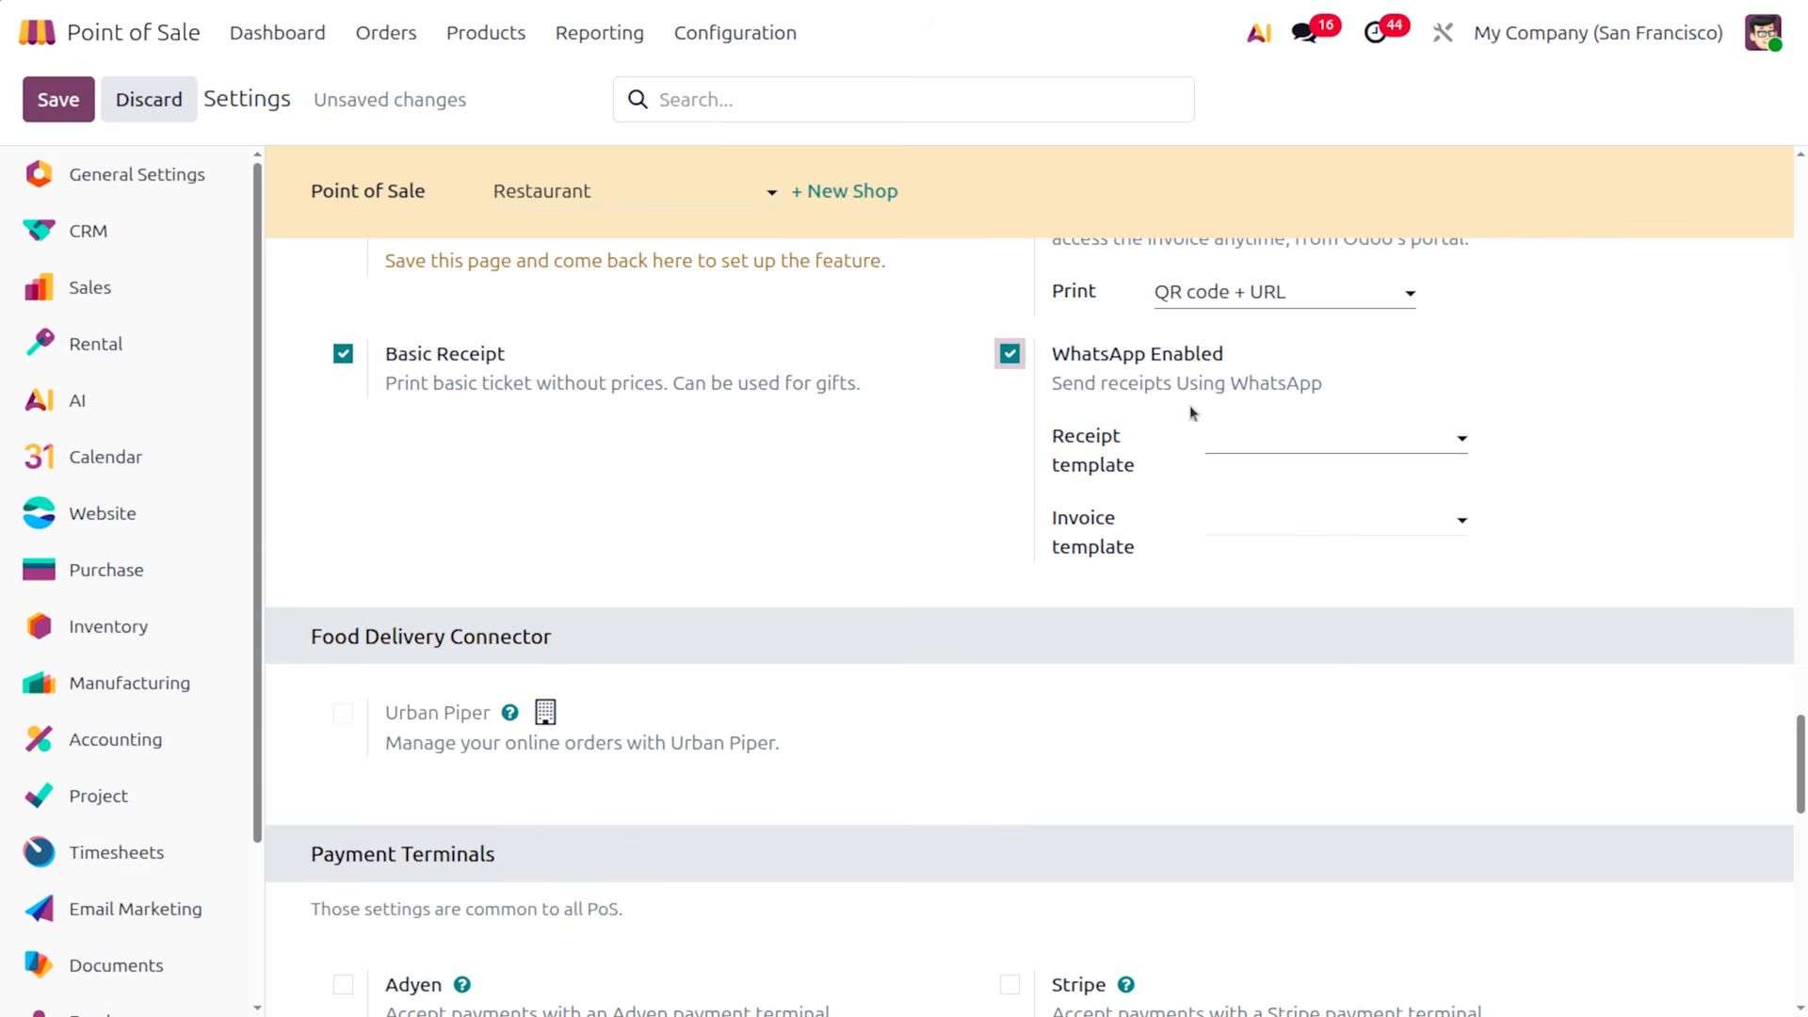
pyautogui.click(1243, 429)
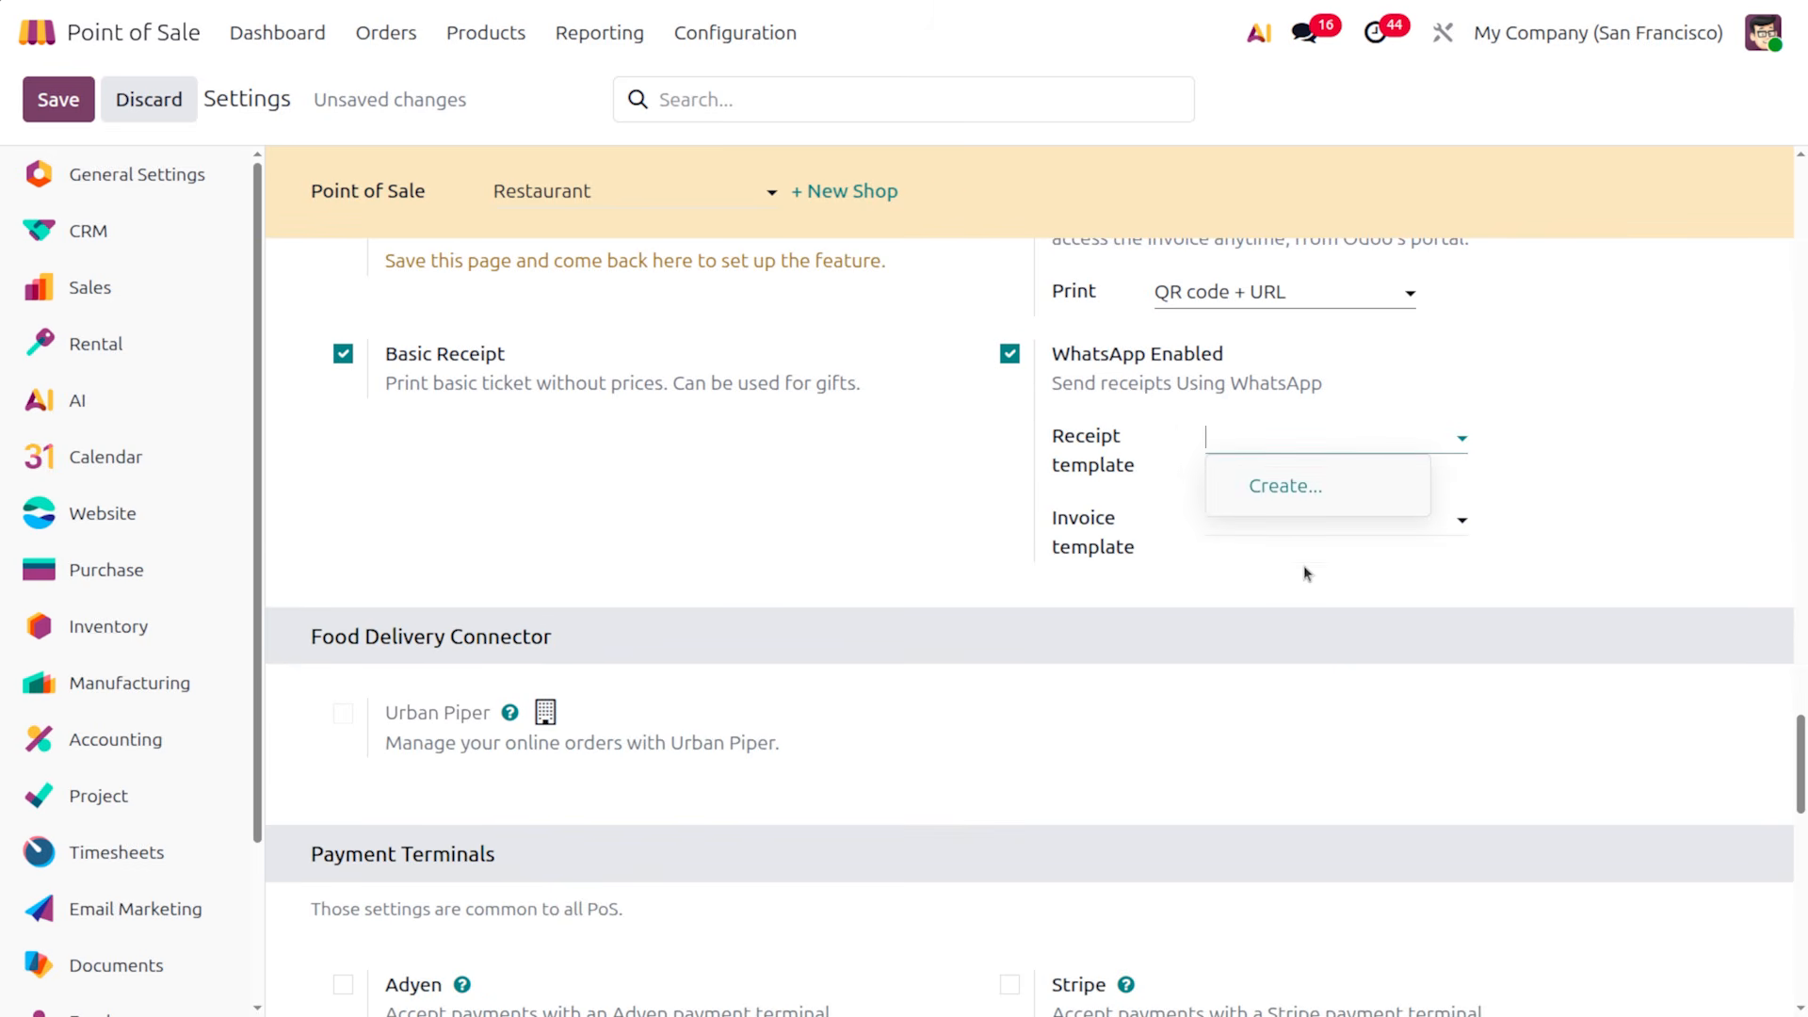
pyautogui.click(1290, 533)
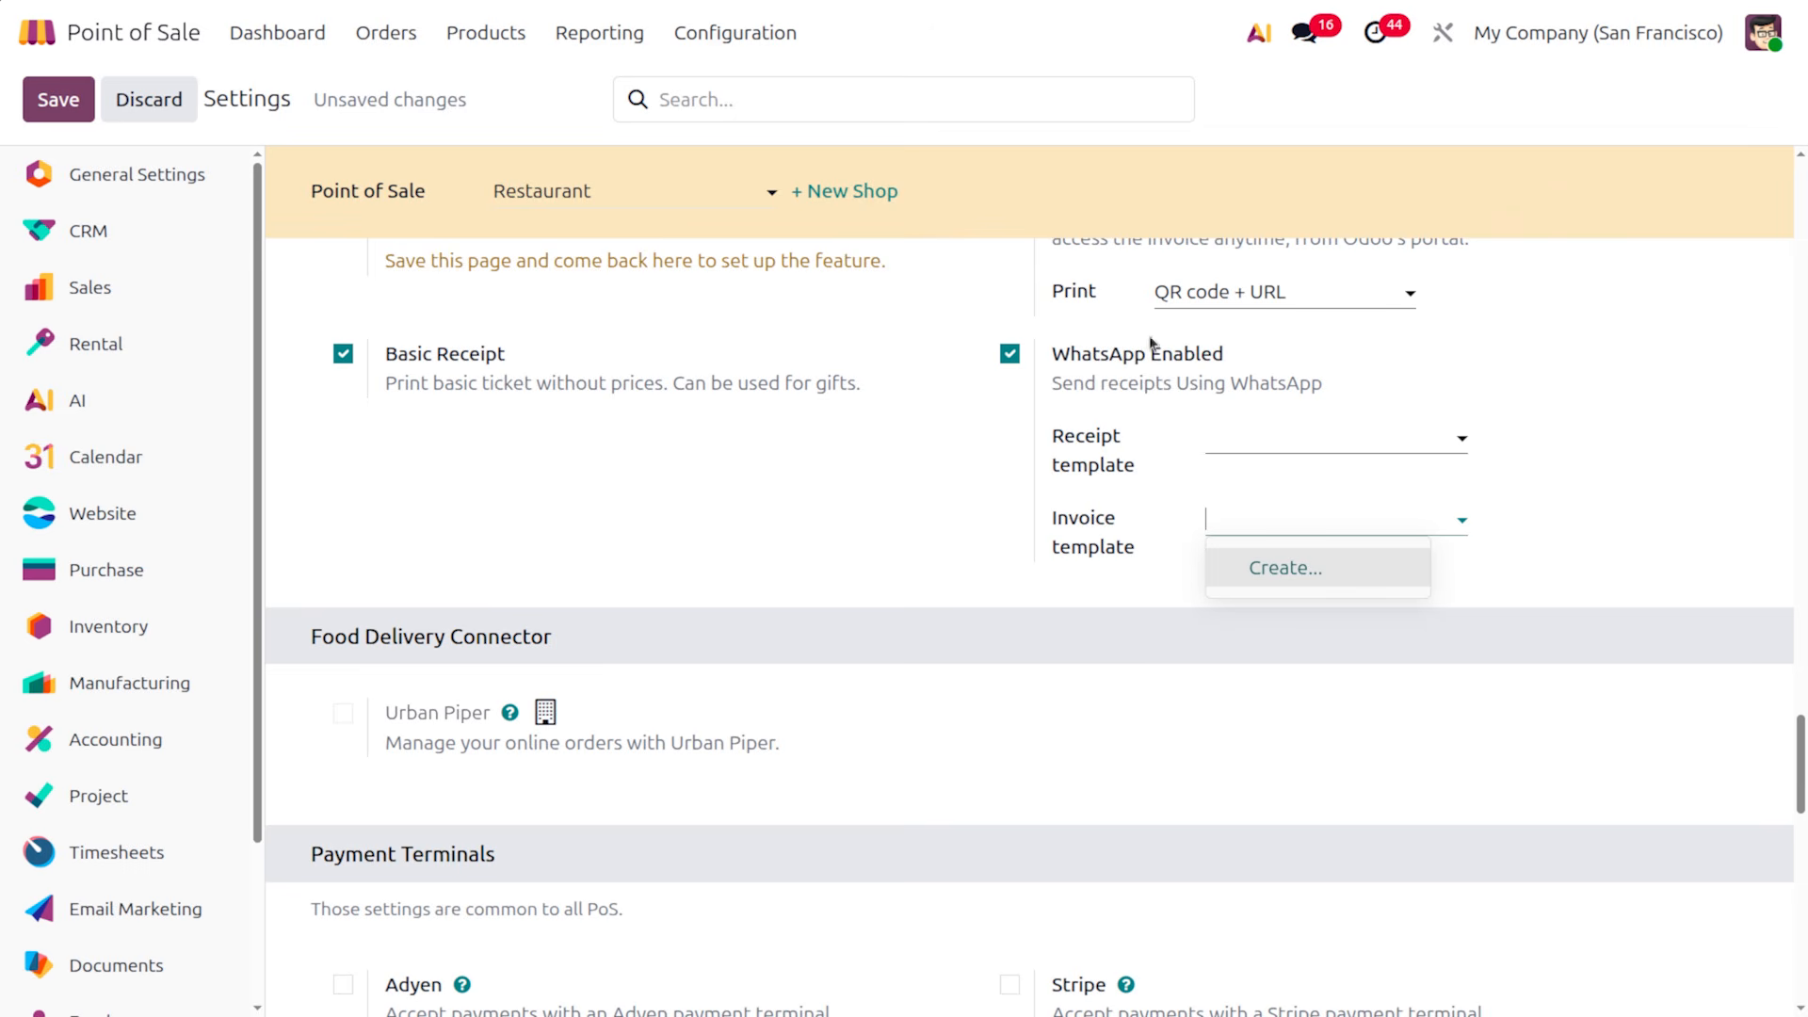
pyautogui.click(1010, 353)
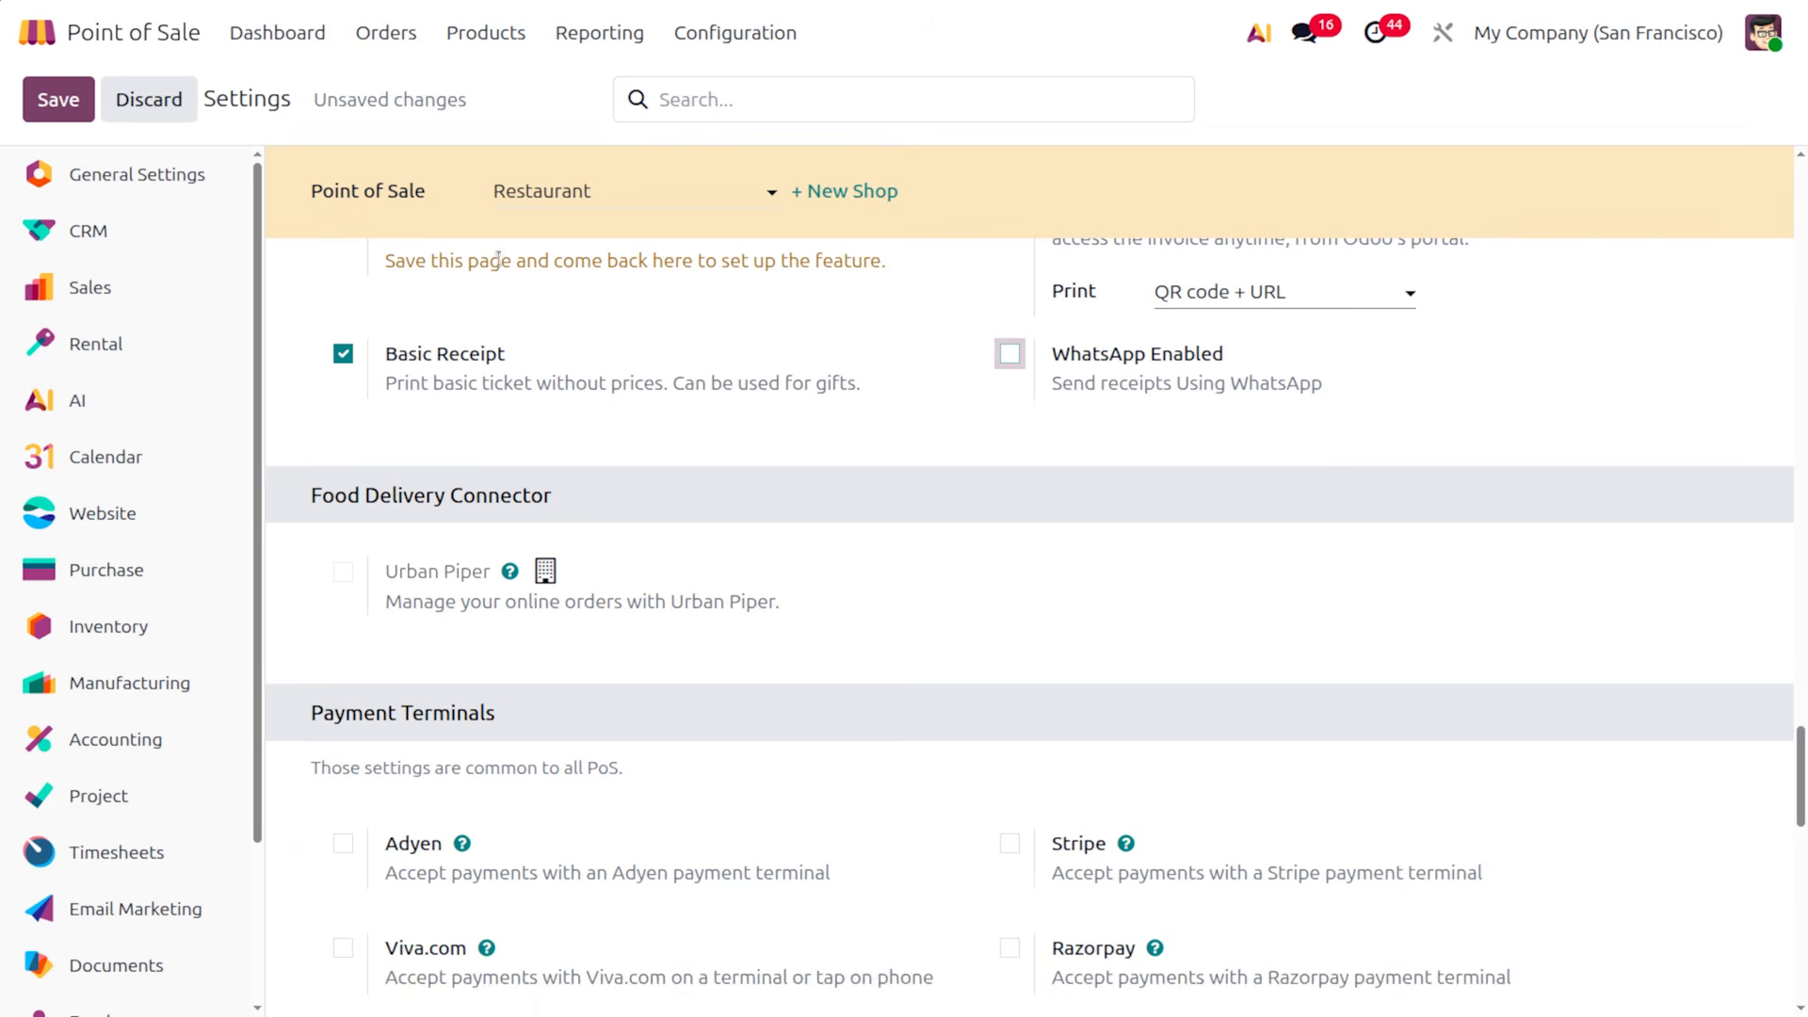
# Save the Restaurant settings, dismiss the Missing Record error, and save again
pyautogui.click(62, 119)
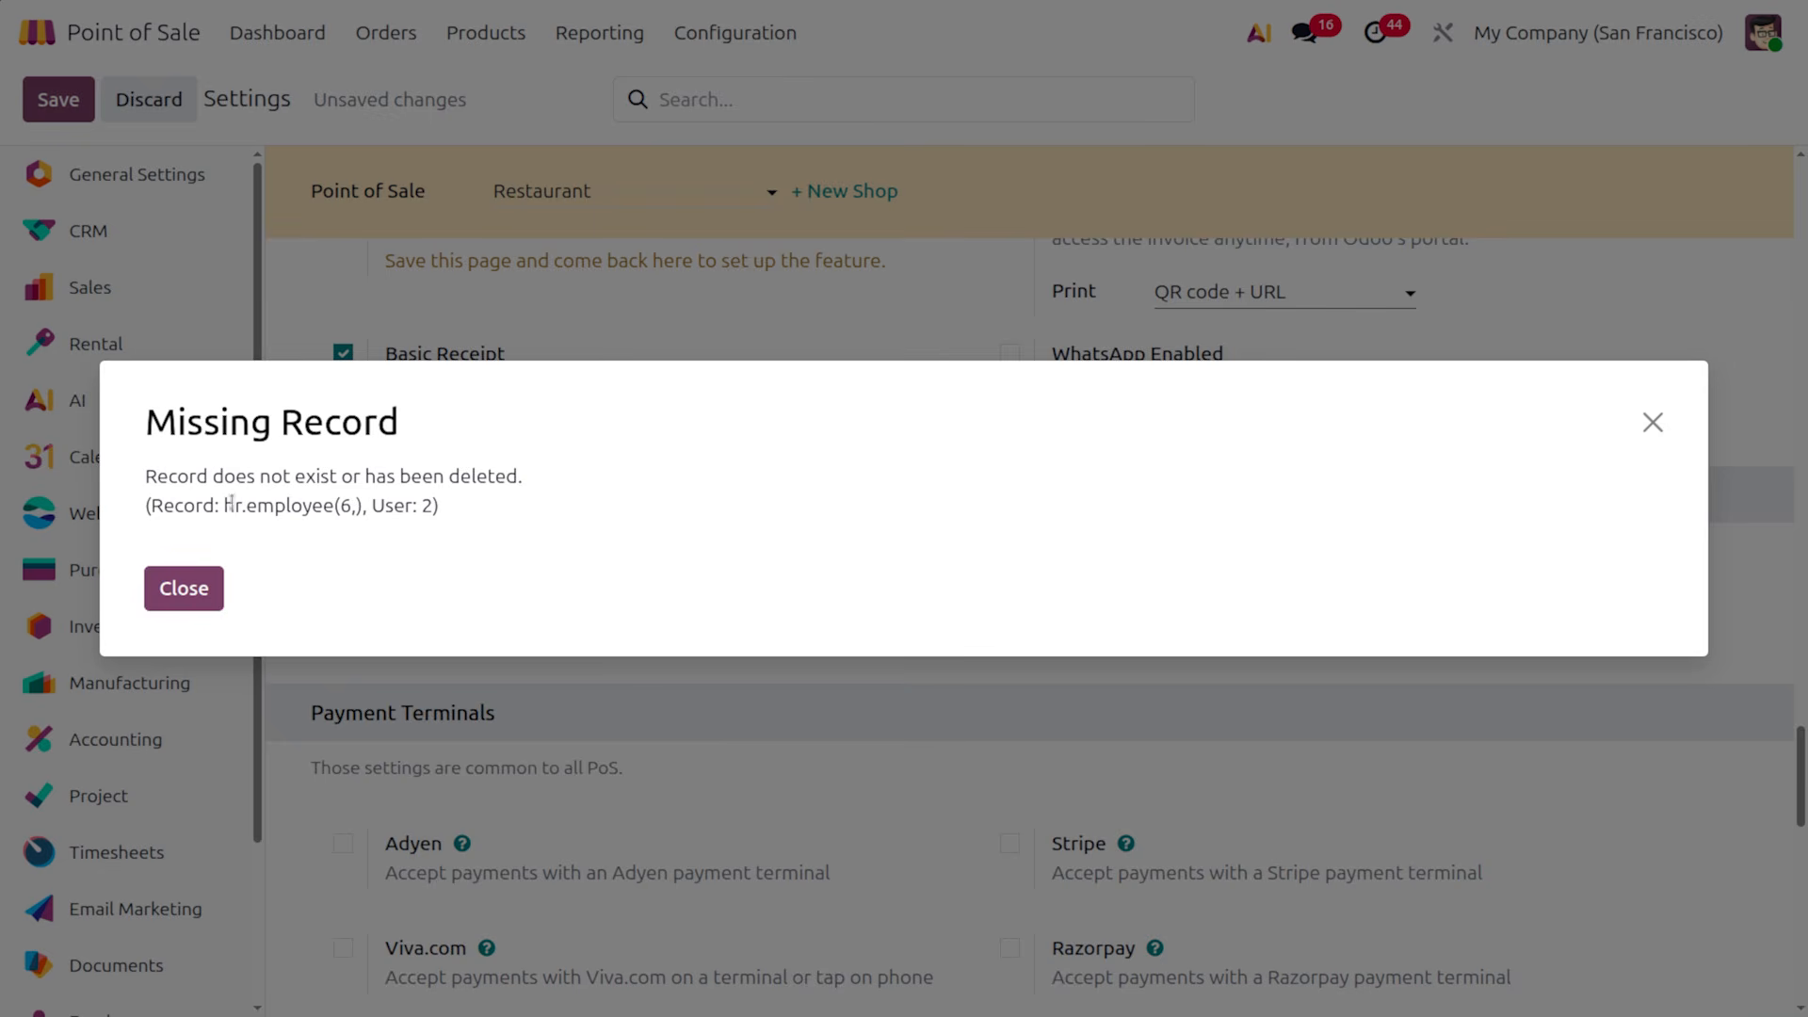
pyautogui.click(206, 581)
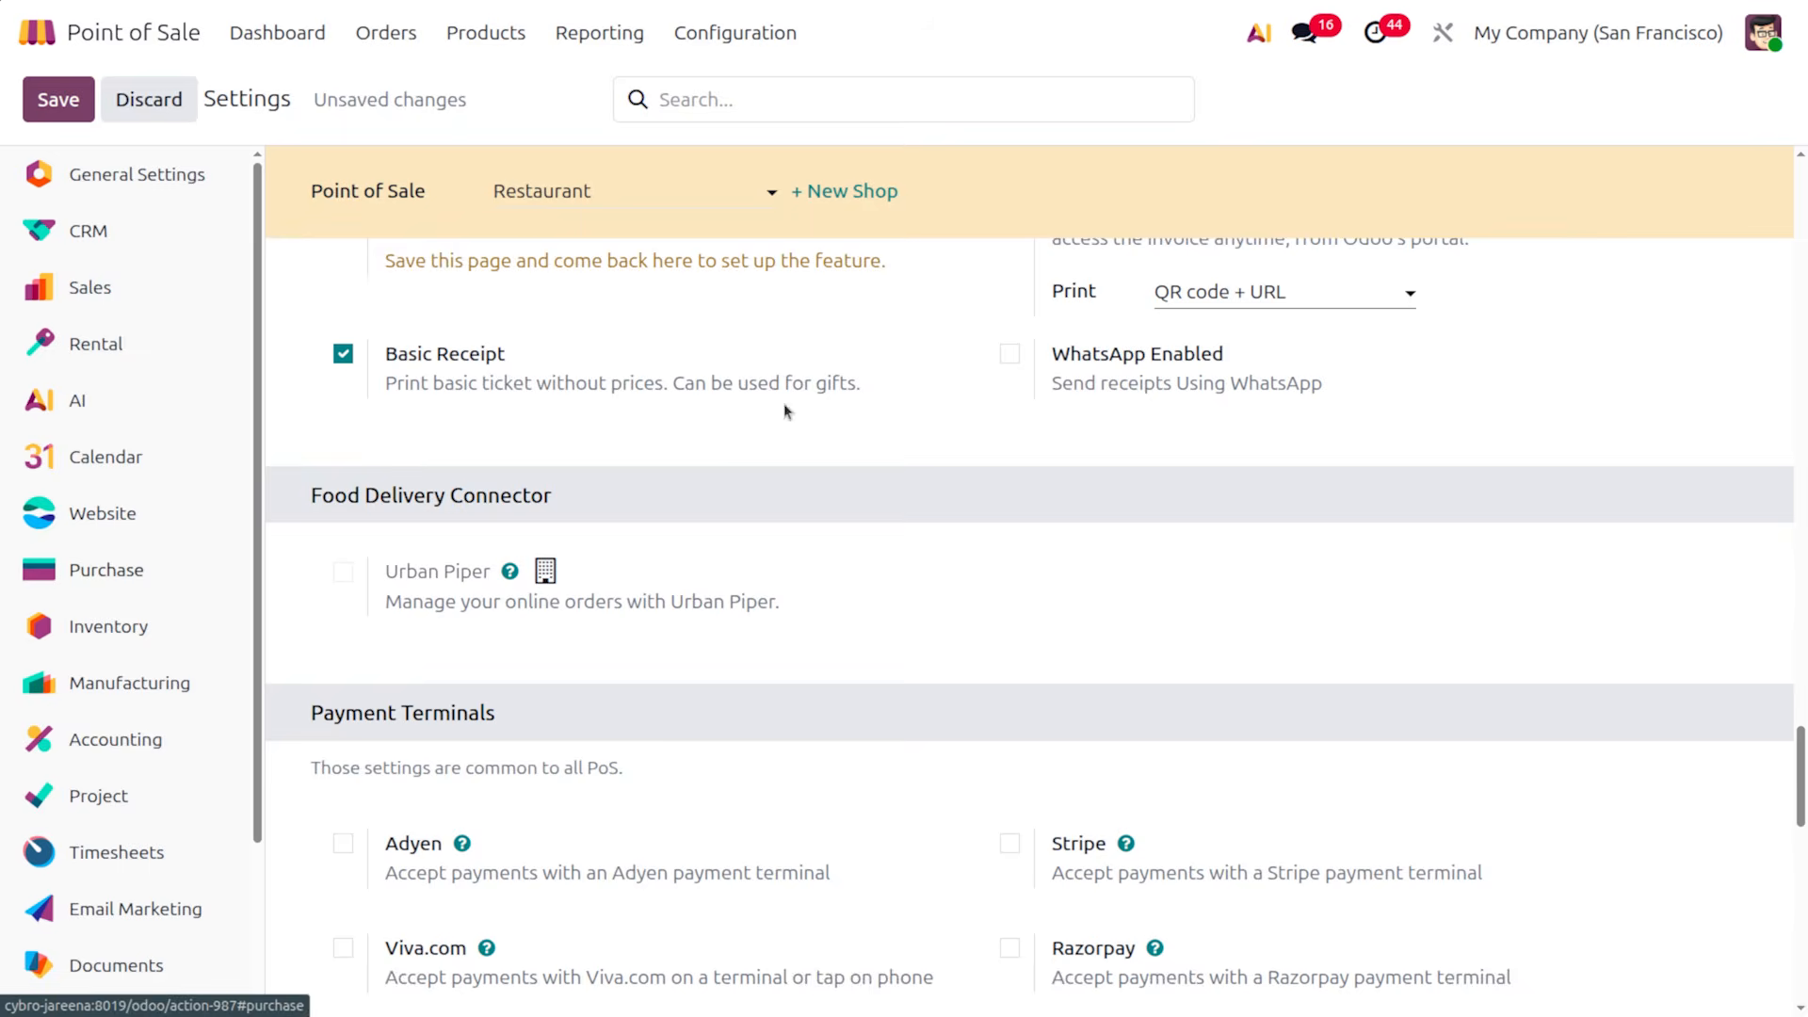
pyautogui.scroll(5, 628, 433)
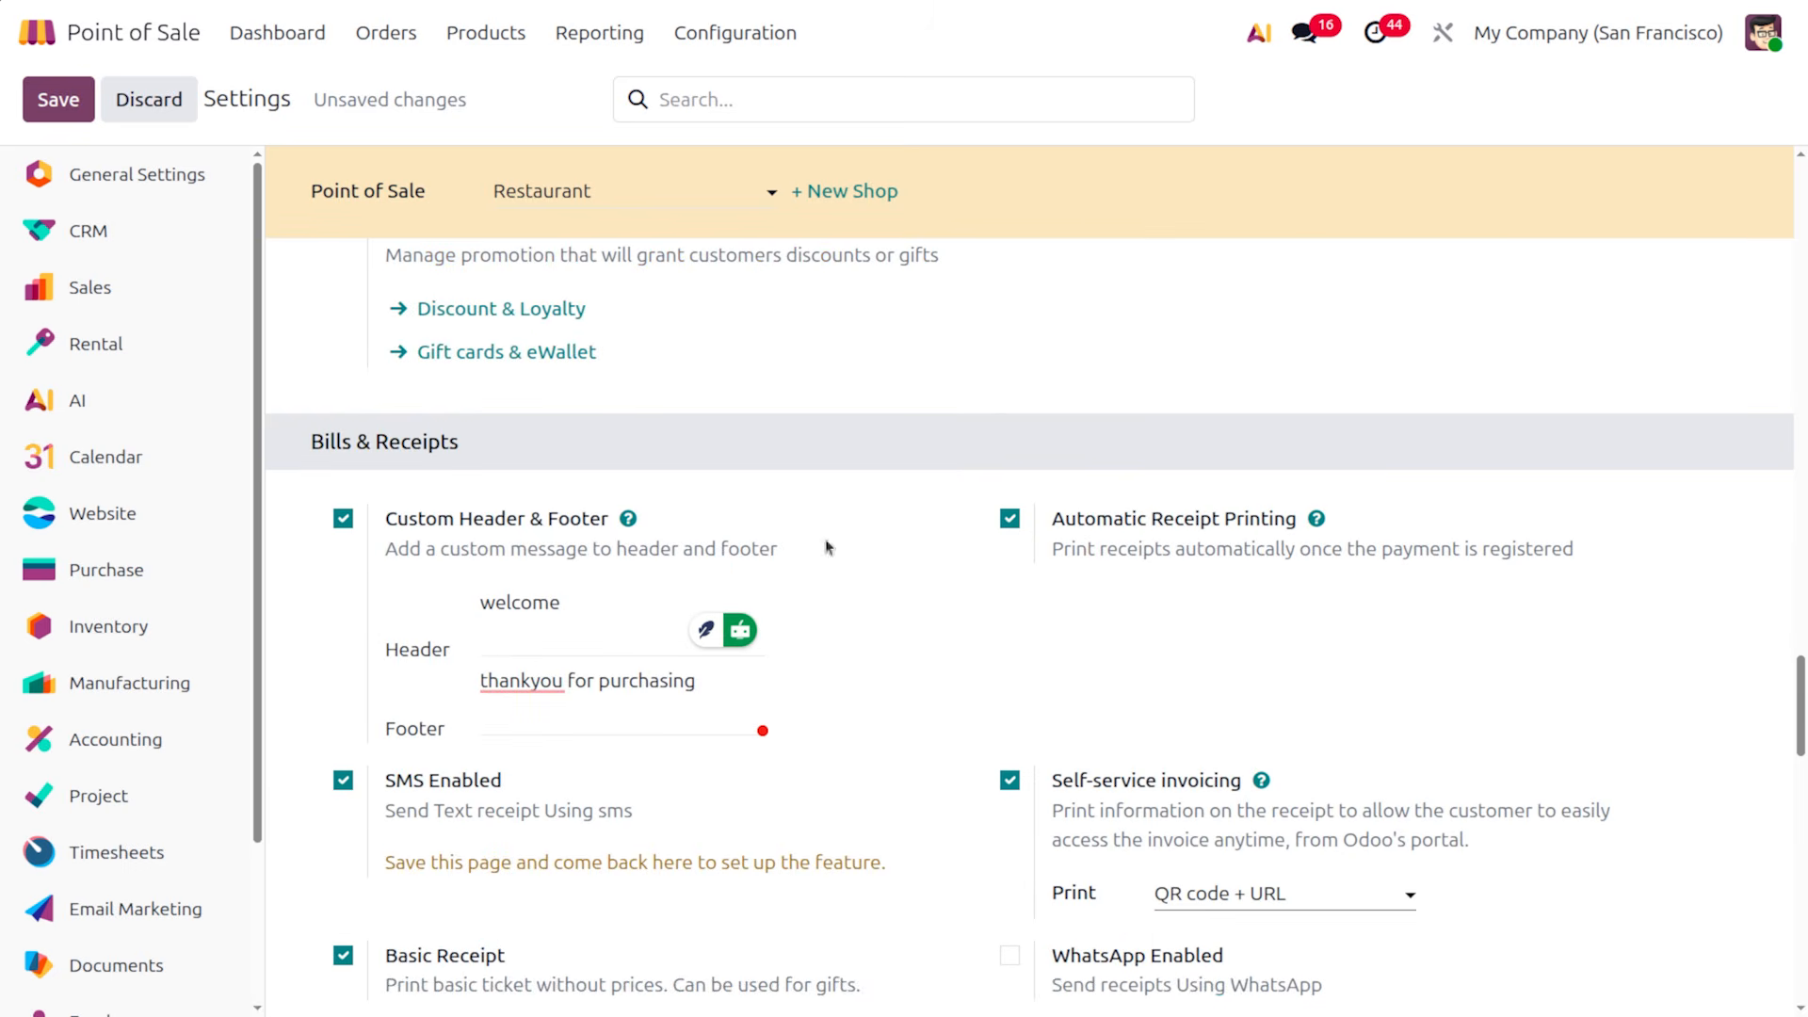
pyautogui.click(518, 676)
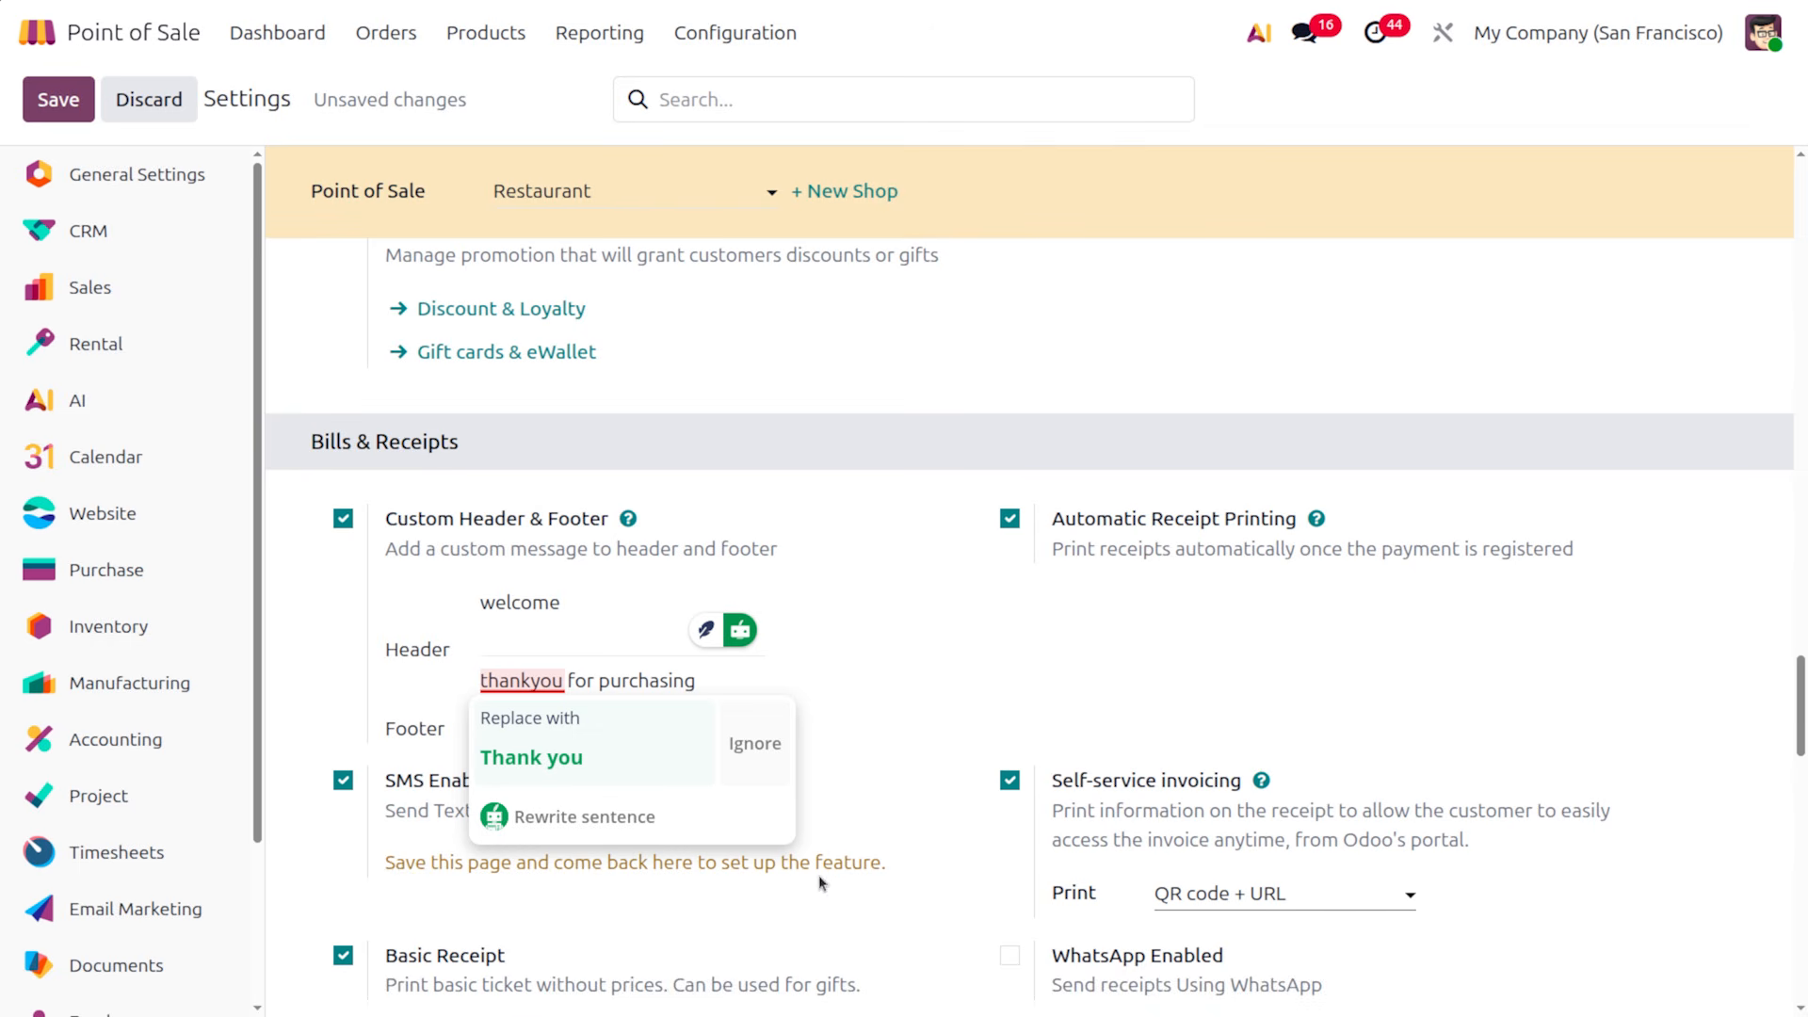
pyautogui.click(58, 99)
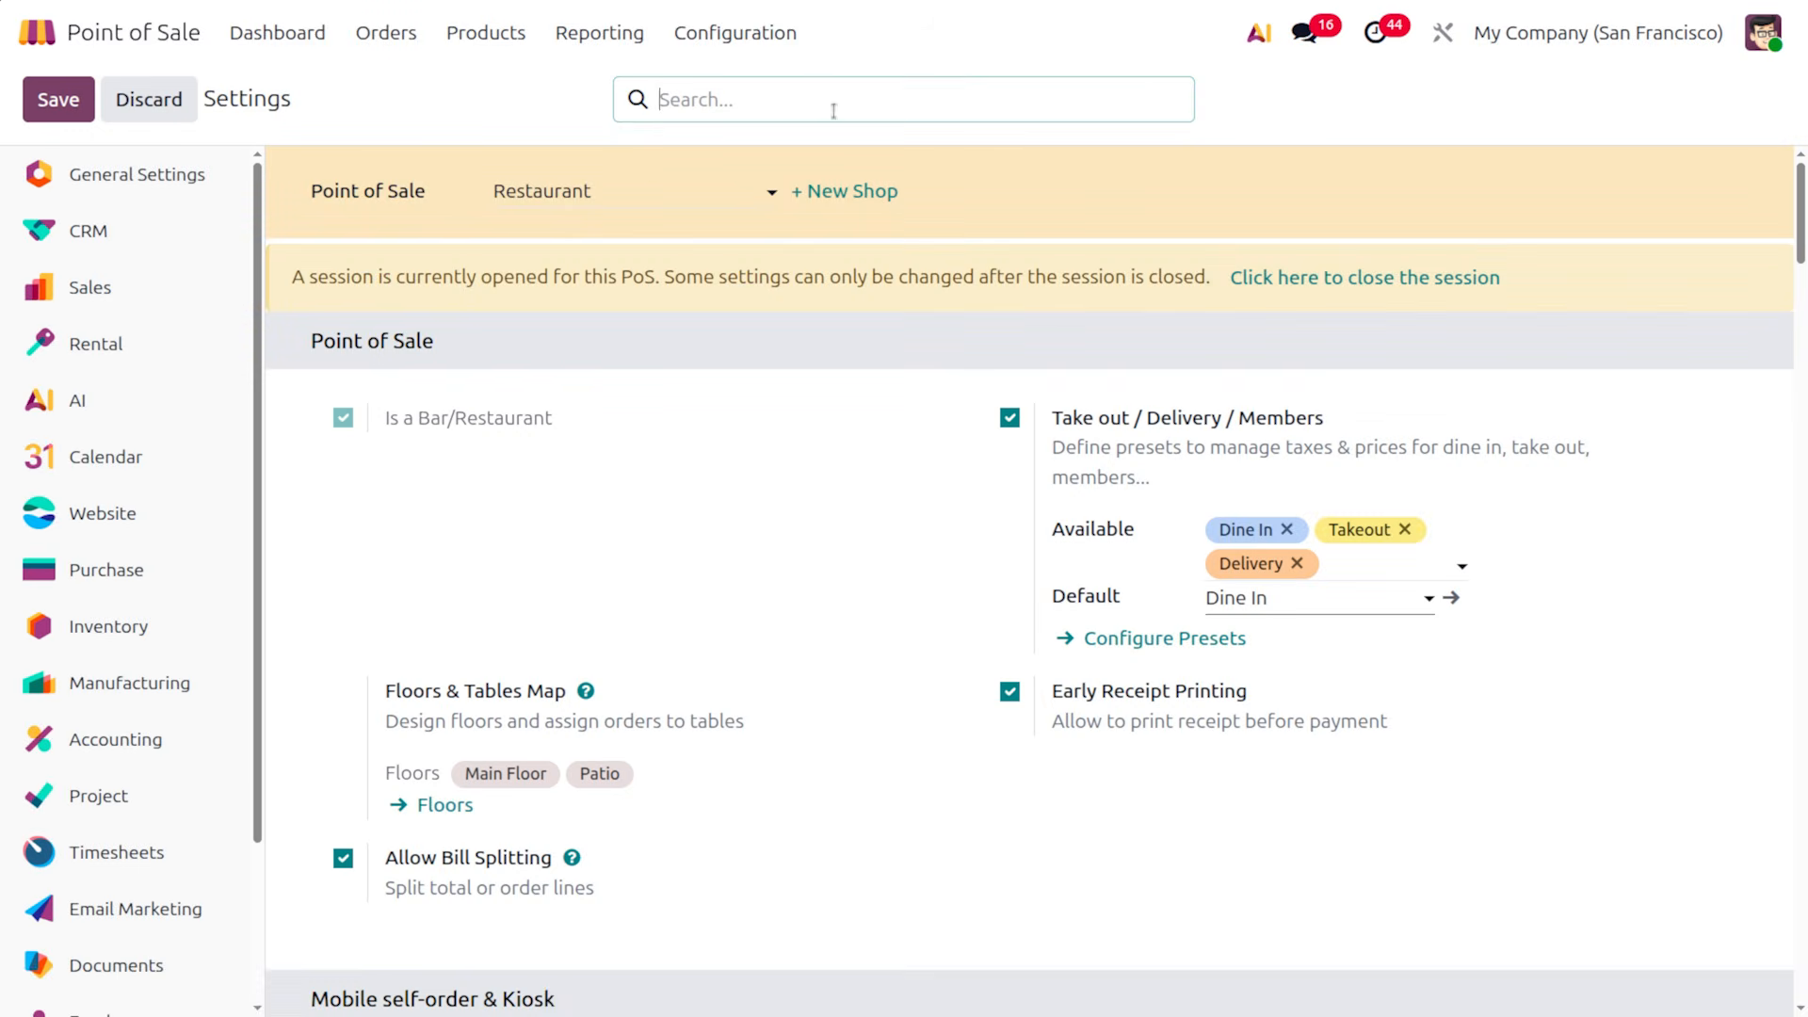
# Switch the Point of Sale settings to the Clothes Shop
pyautogui.click(581, 191)
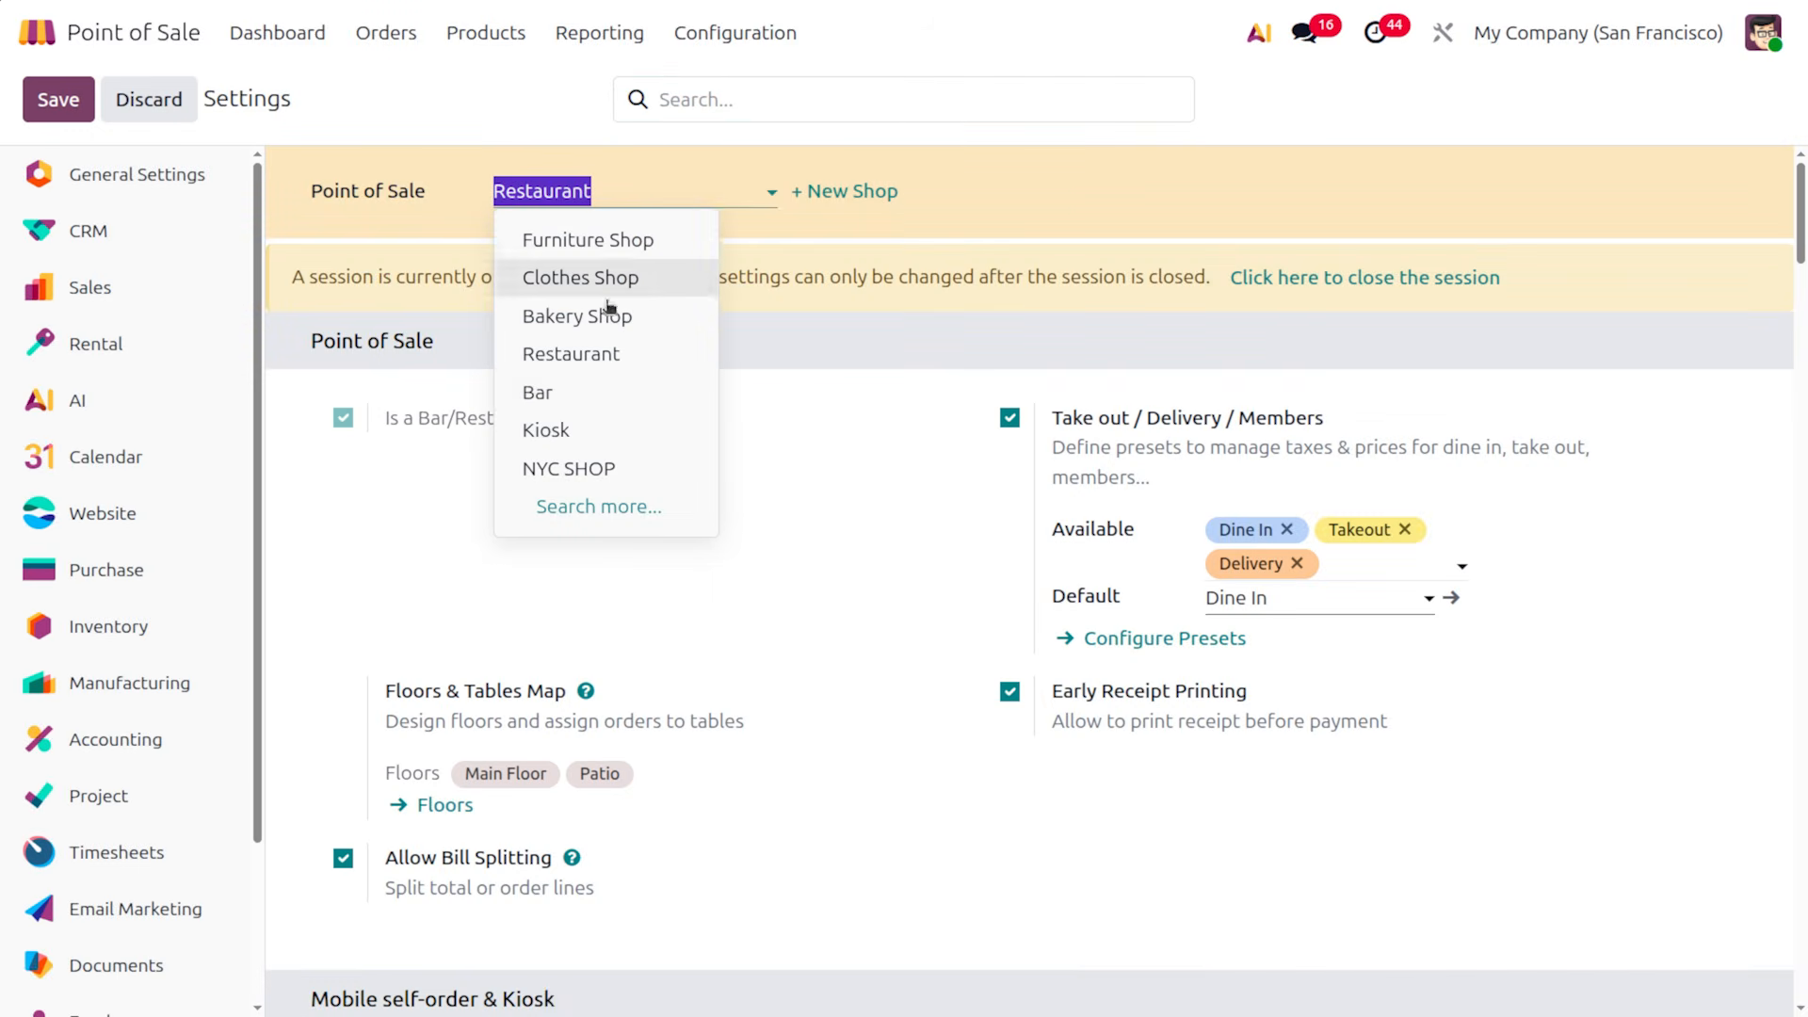
pyautogui.click(578, 275)
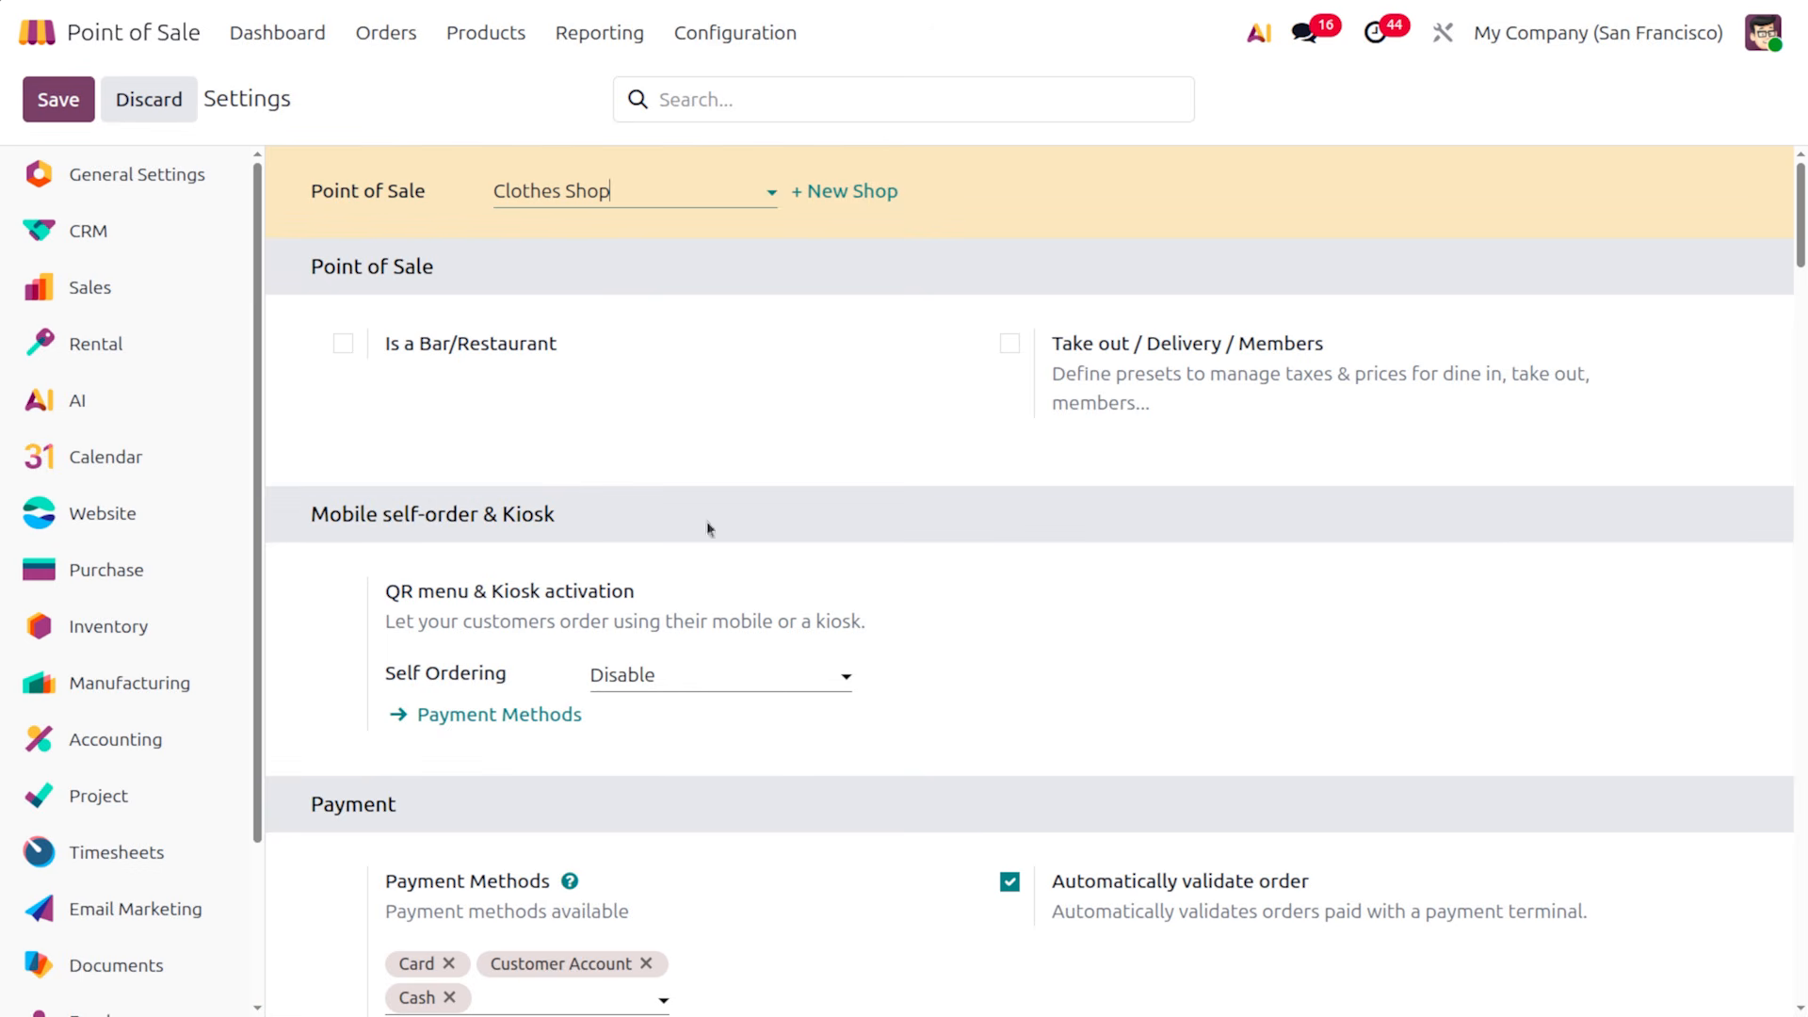
pyautogui.scroll(-15, 794, 686)
pyautogui.scroll(-12, 796, 688)
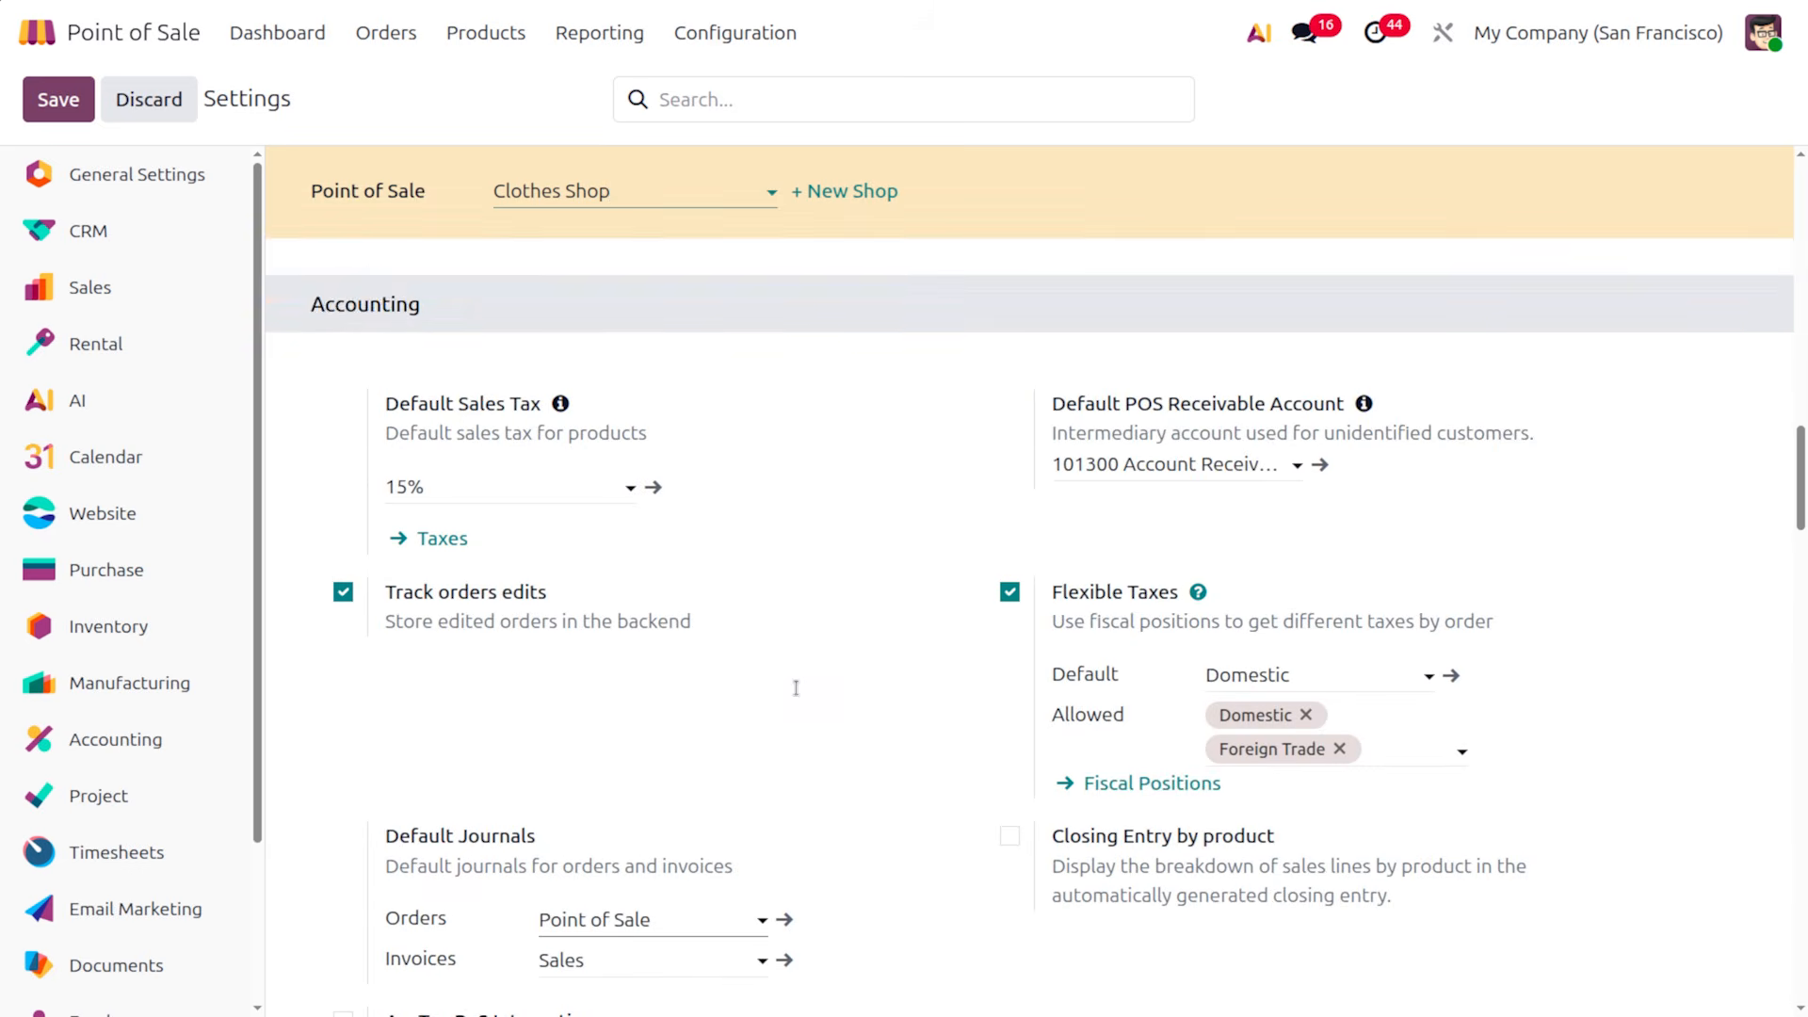
pyautogui.scroll(-4, 795, 688)
pyautogui.scroll(4, 796, 690)
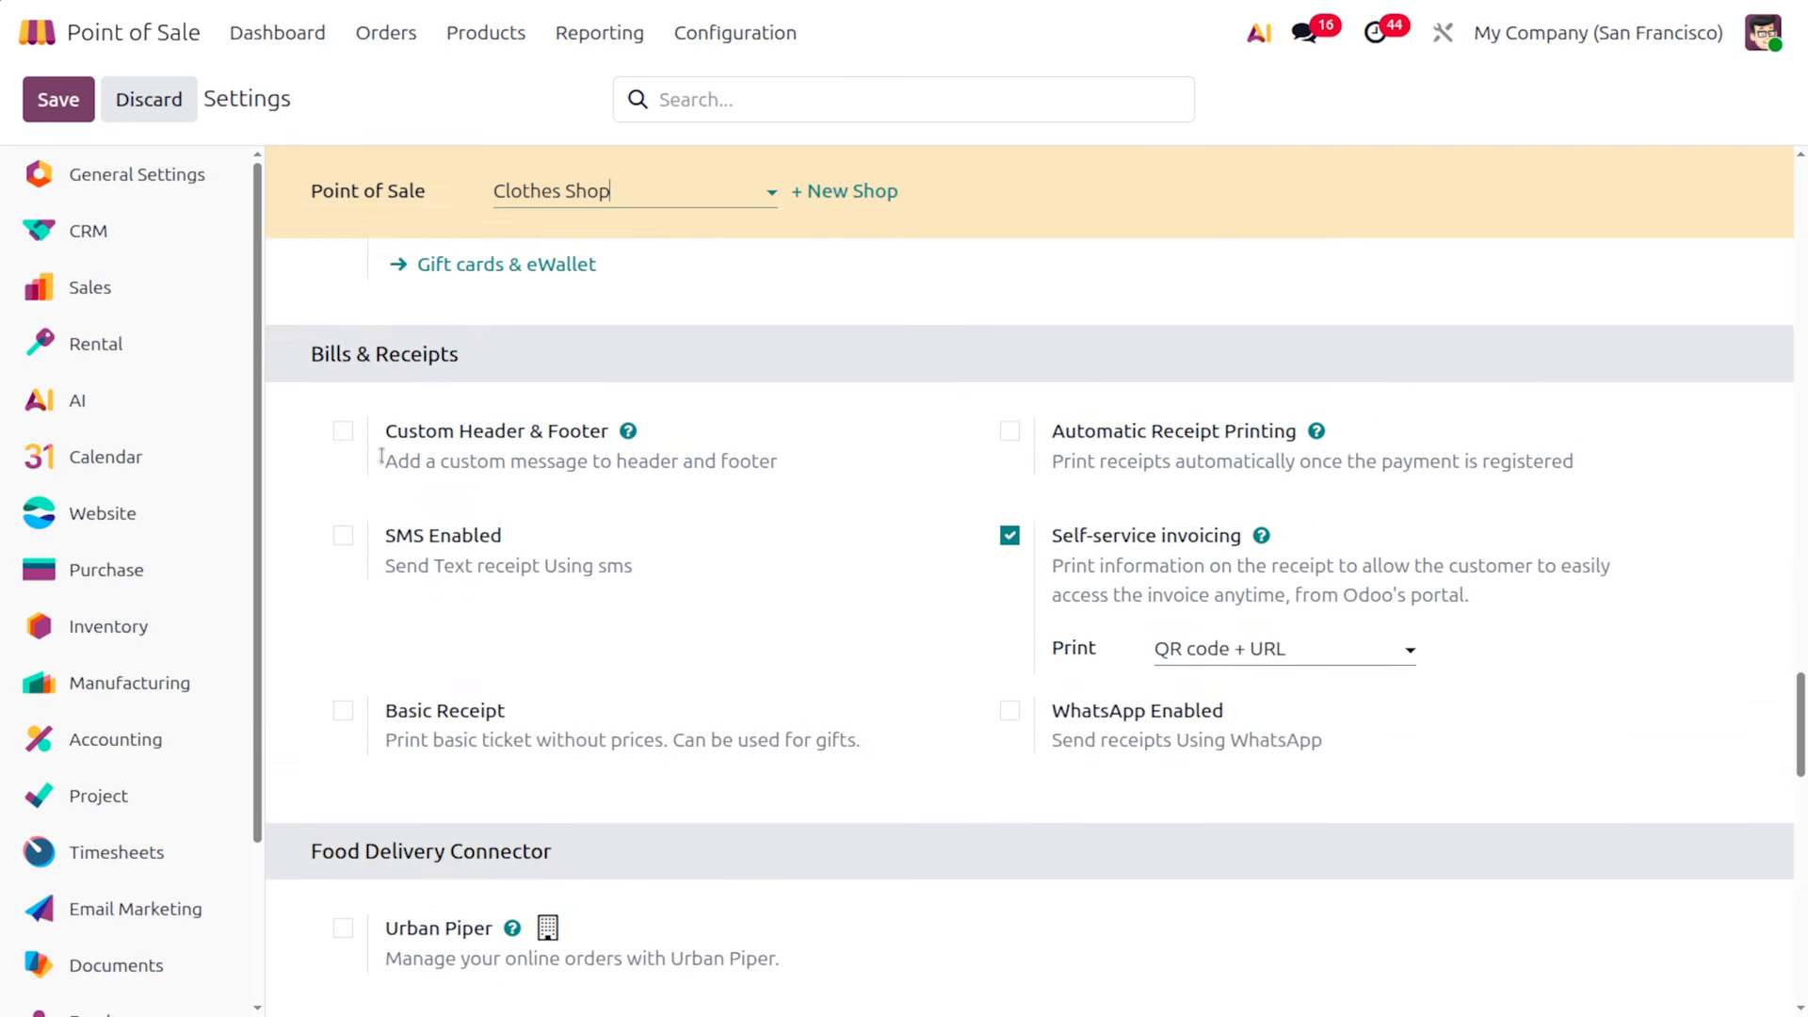
# Enable custom header/footer, SMS with order confirmation template, Basic Receipt and Automatic Receipt Printing
pyautogui.click(341, 429)
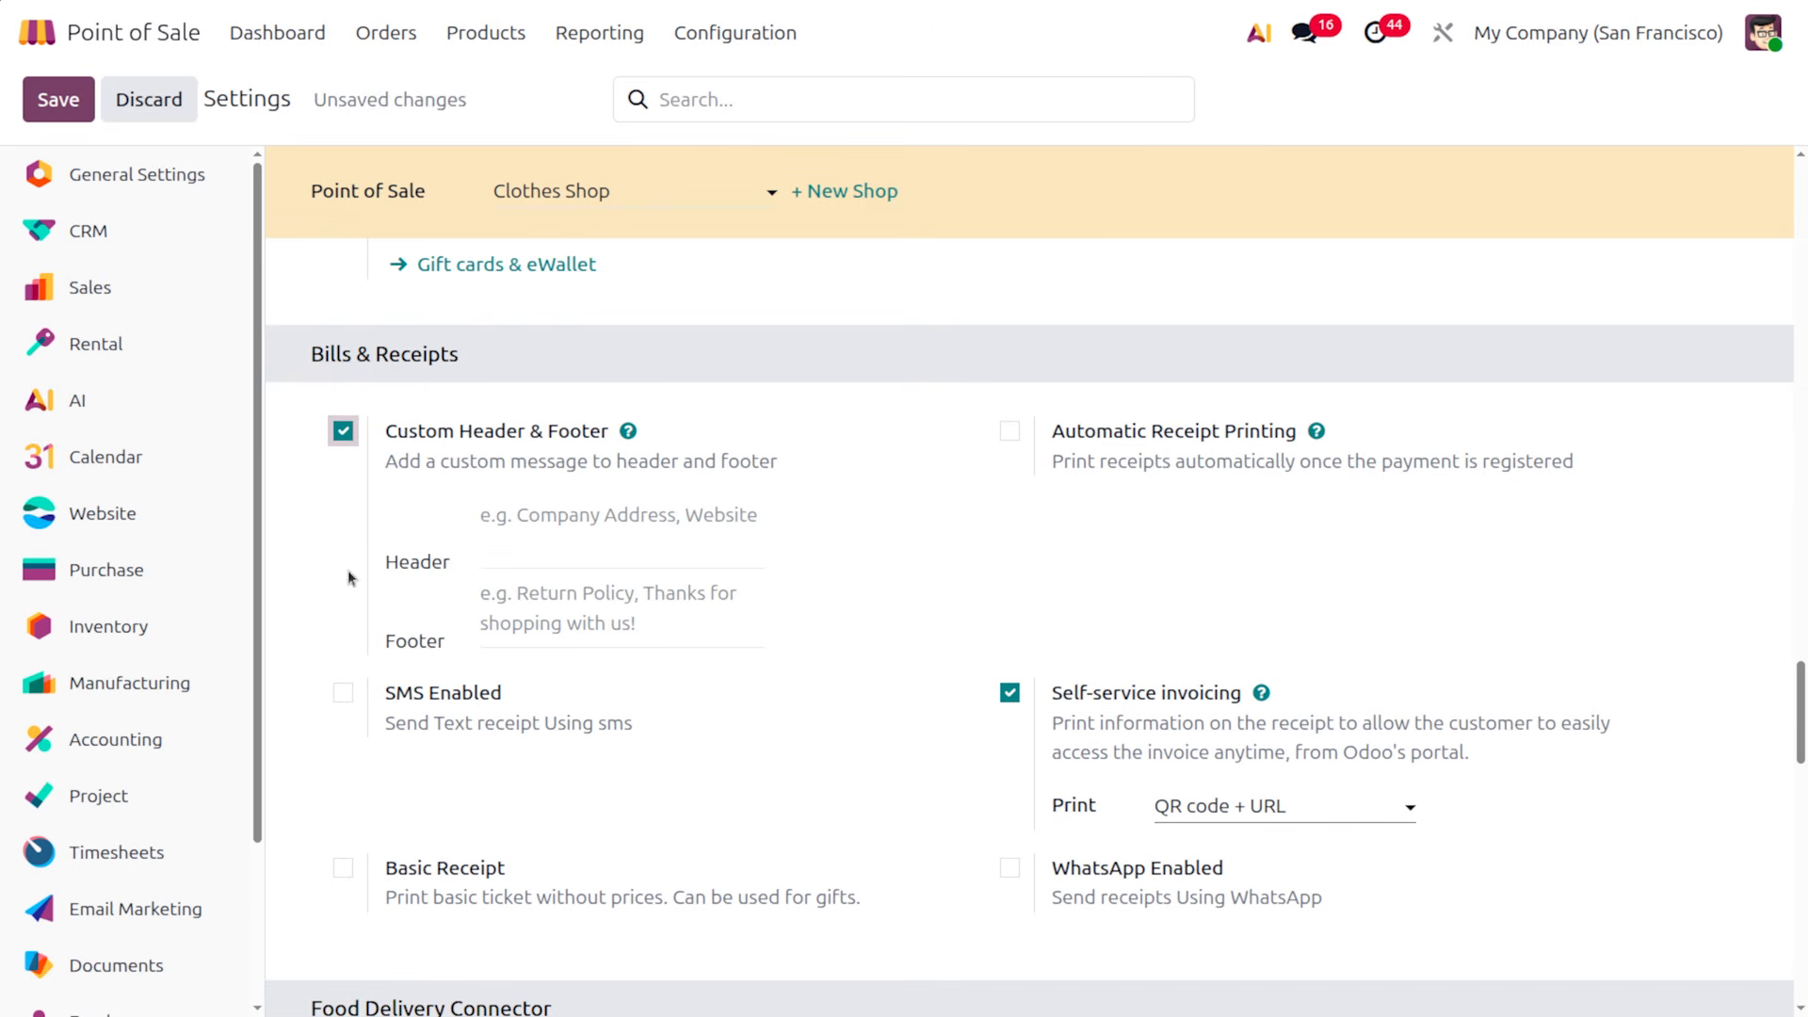
pyautogui.click(345, 693)
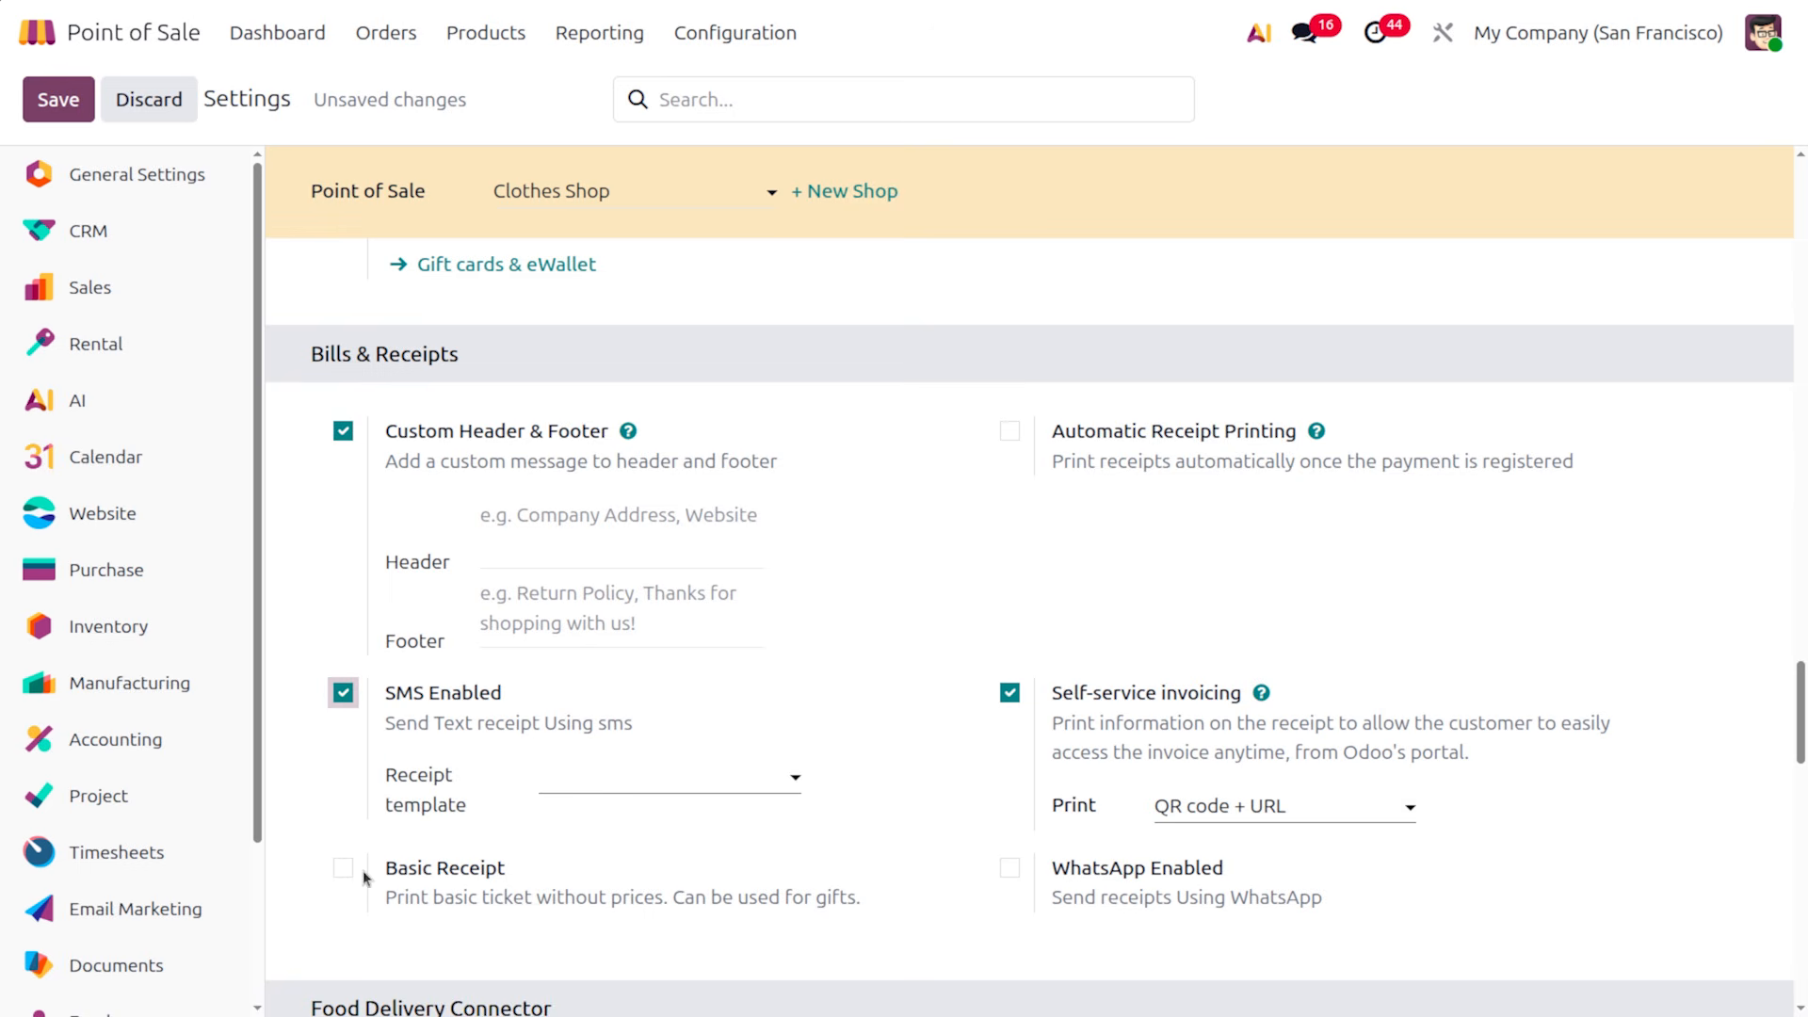
pyautogui.click(665, 782)
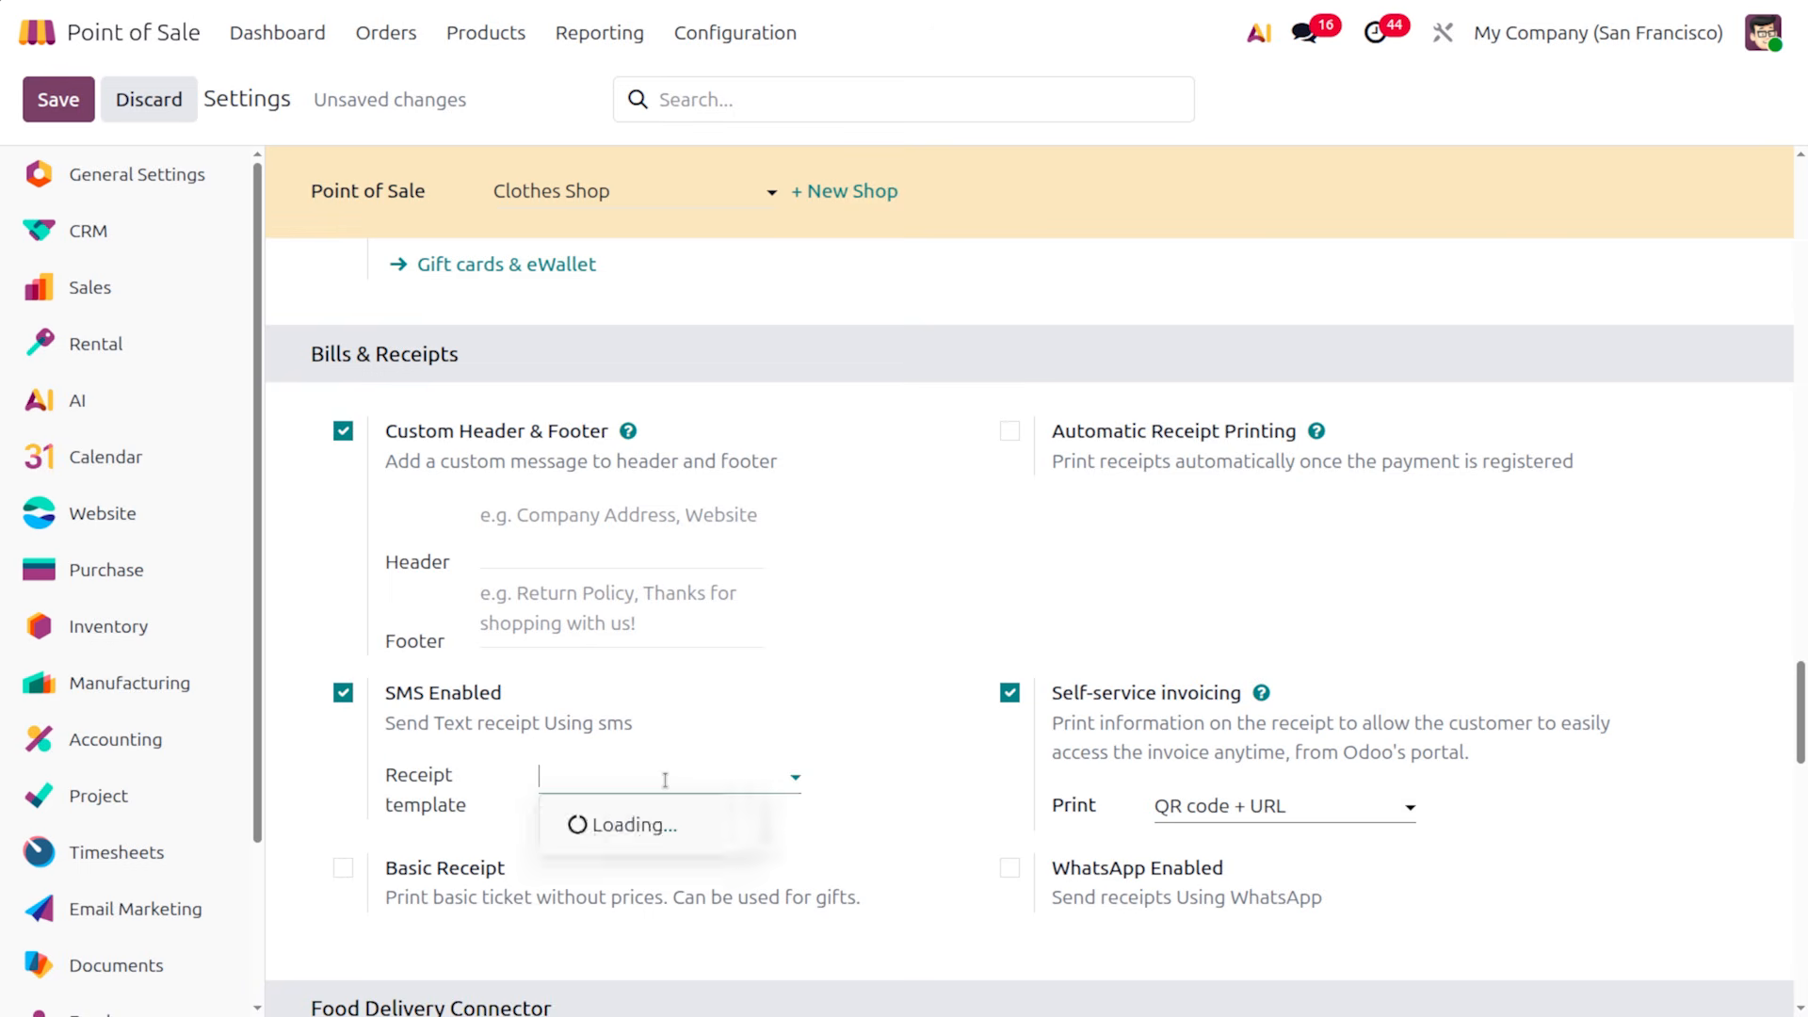
pyautogui.click(688, 818)
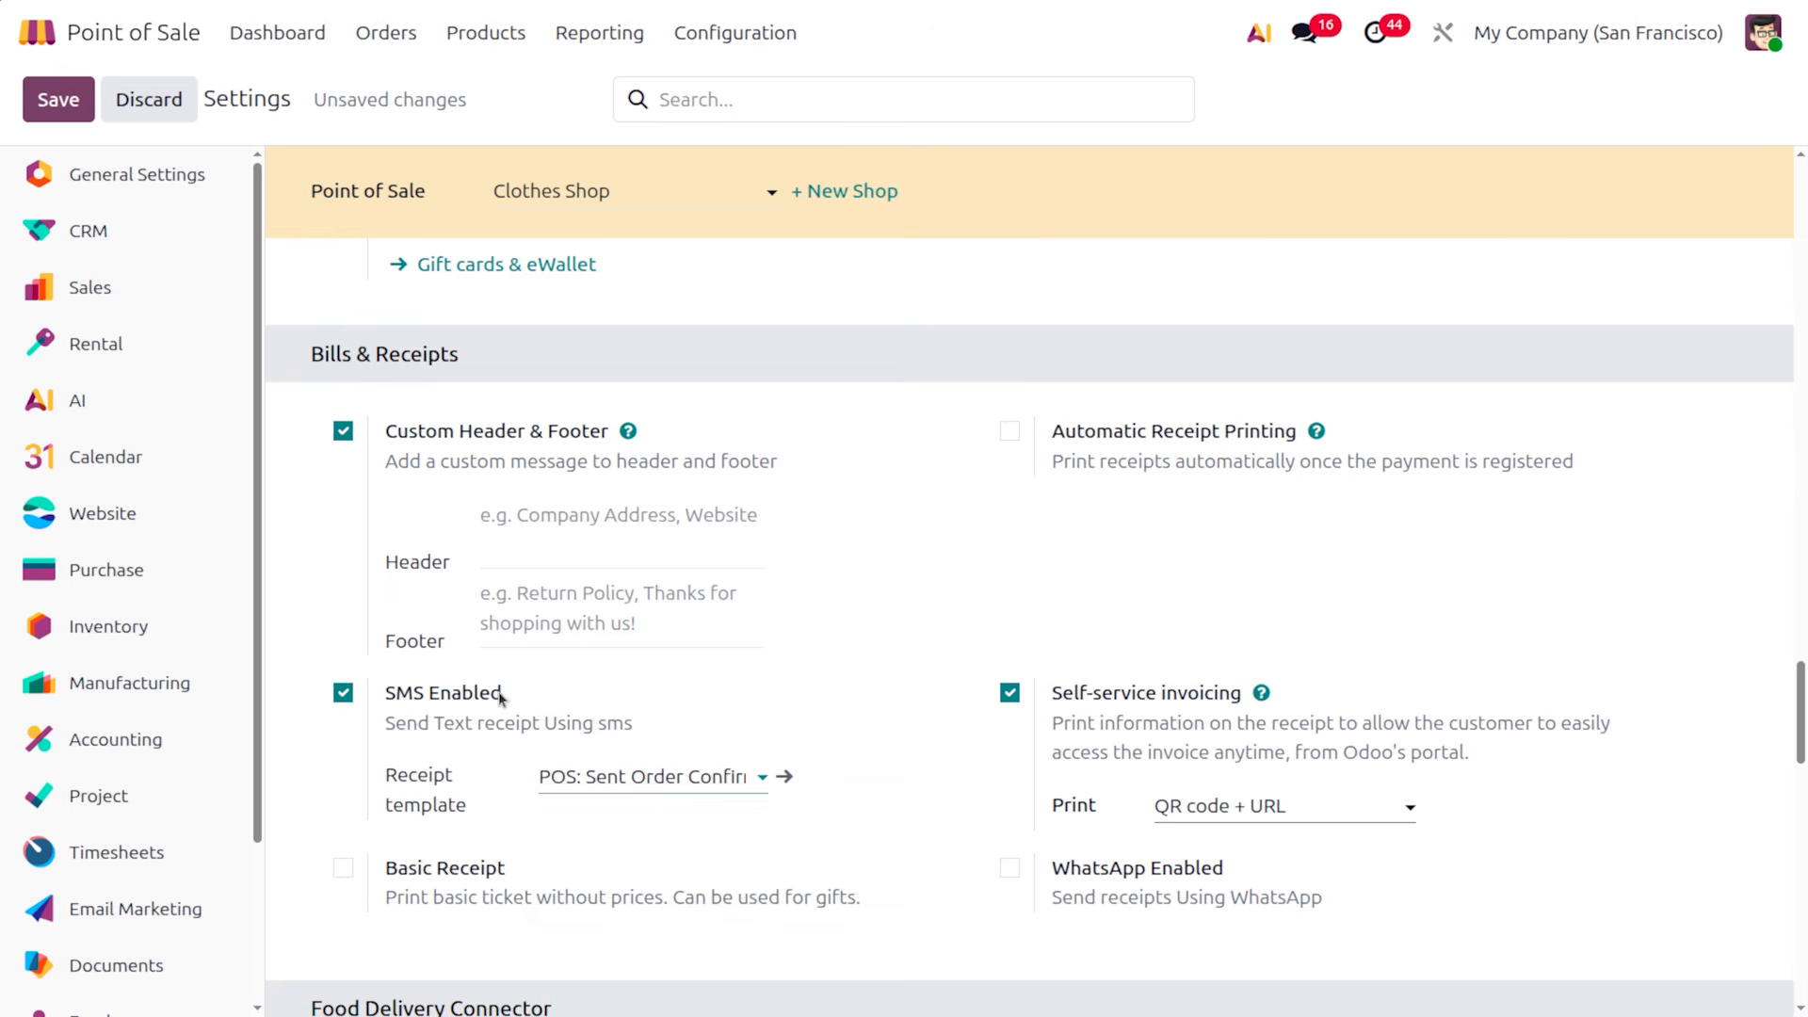
pyautogui.click(342, 868)
pyautogui.click(1011, 432)
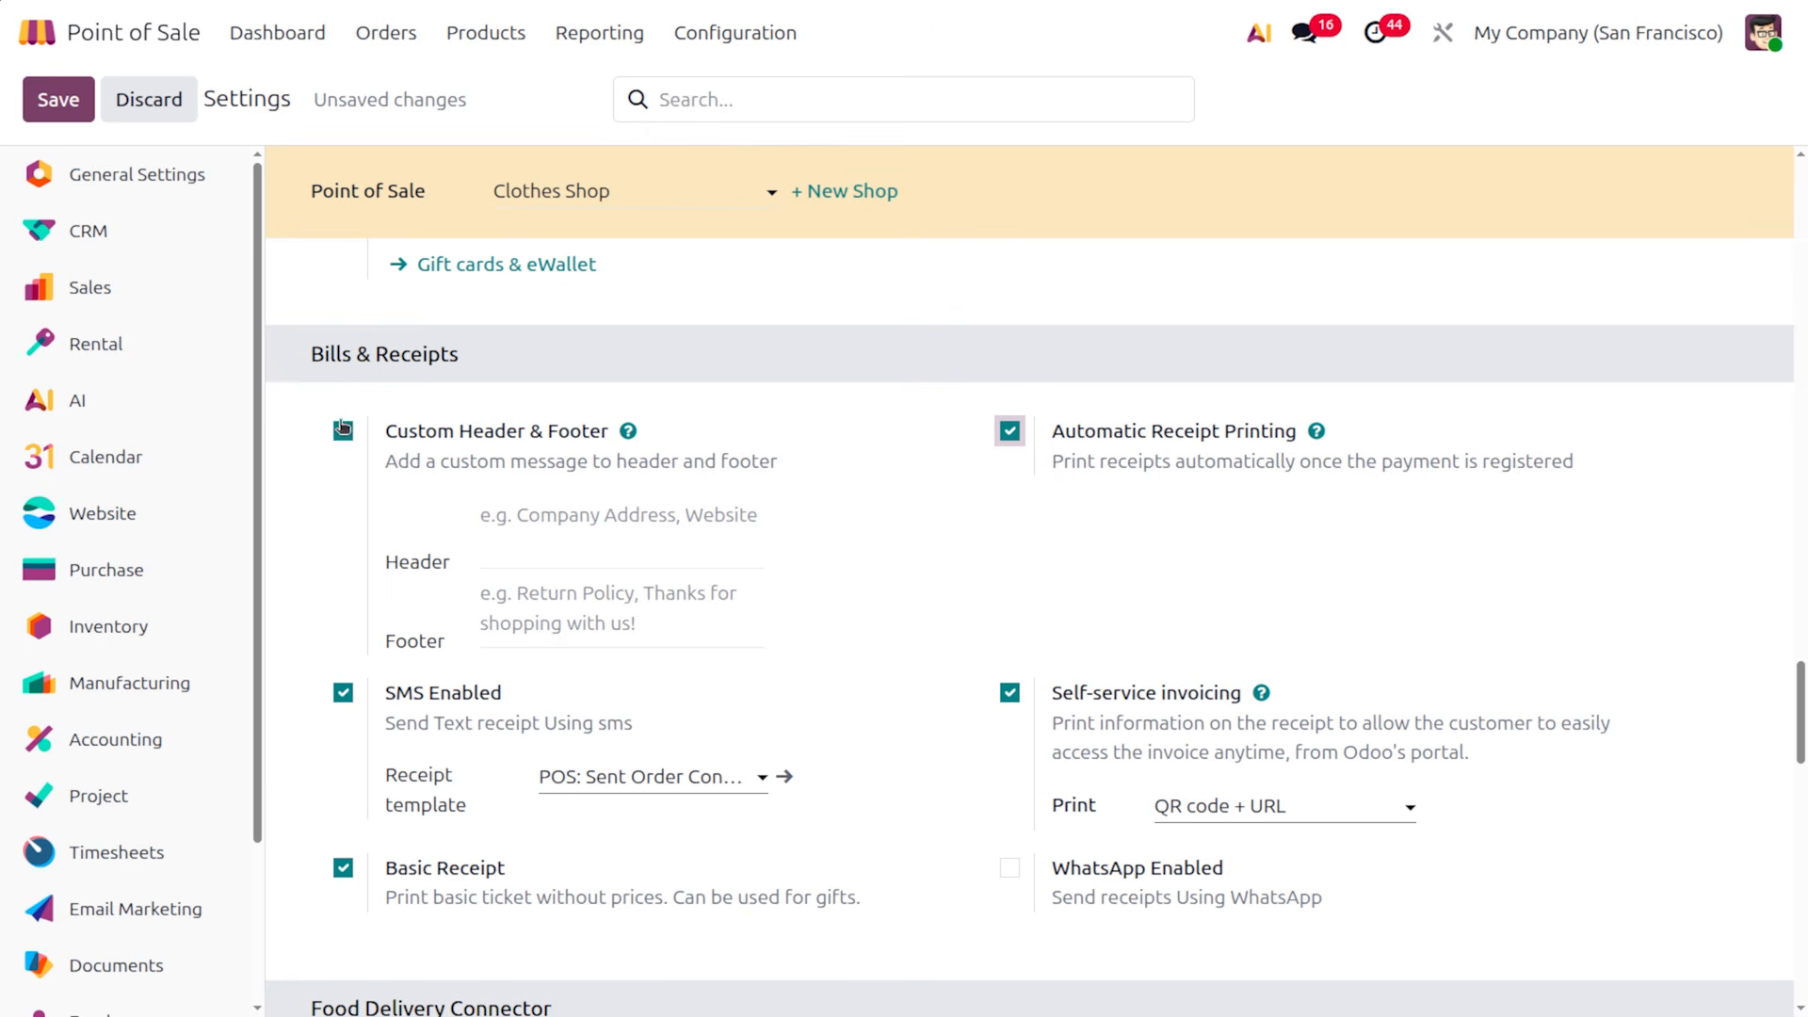
# Set receipt header 'welcome' and footer 'thanks for shopping with us', then save
pyautogui.click(614, 505)
pyautogui.write('w')
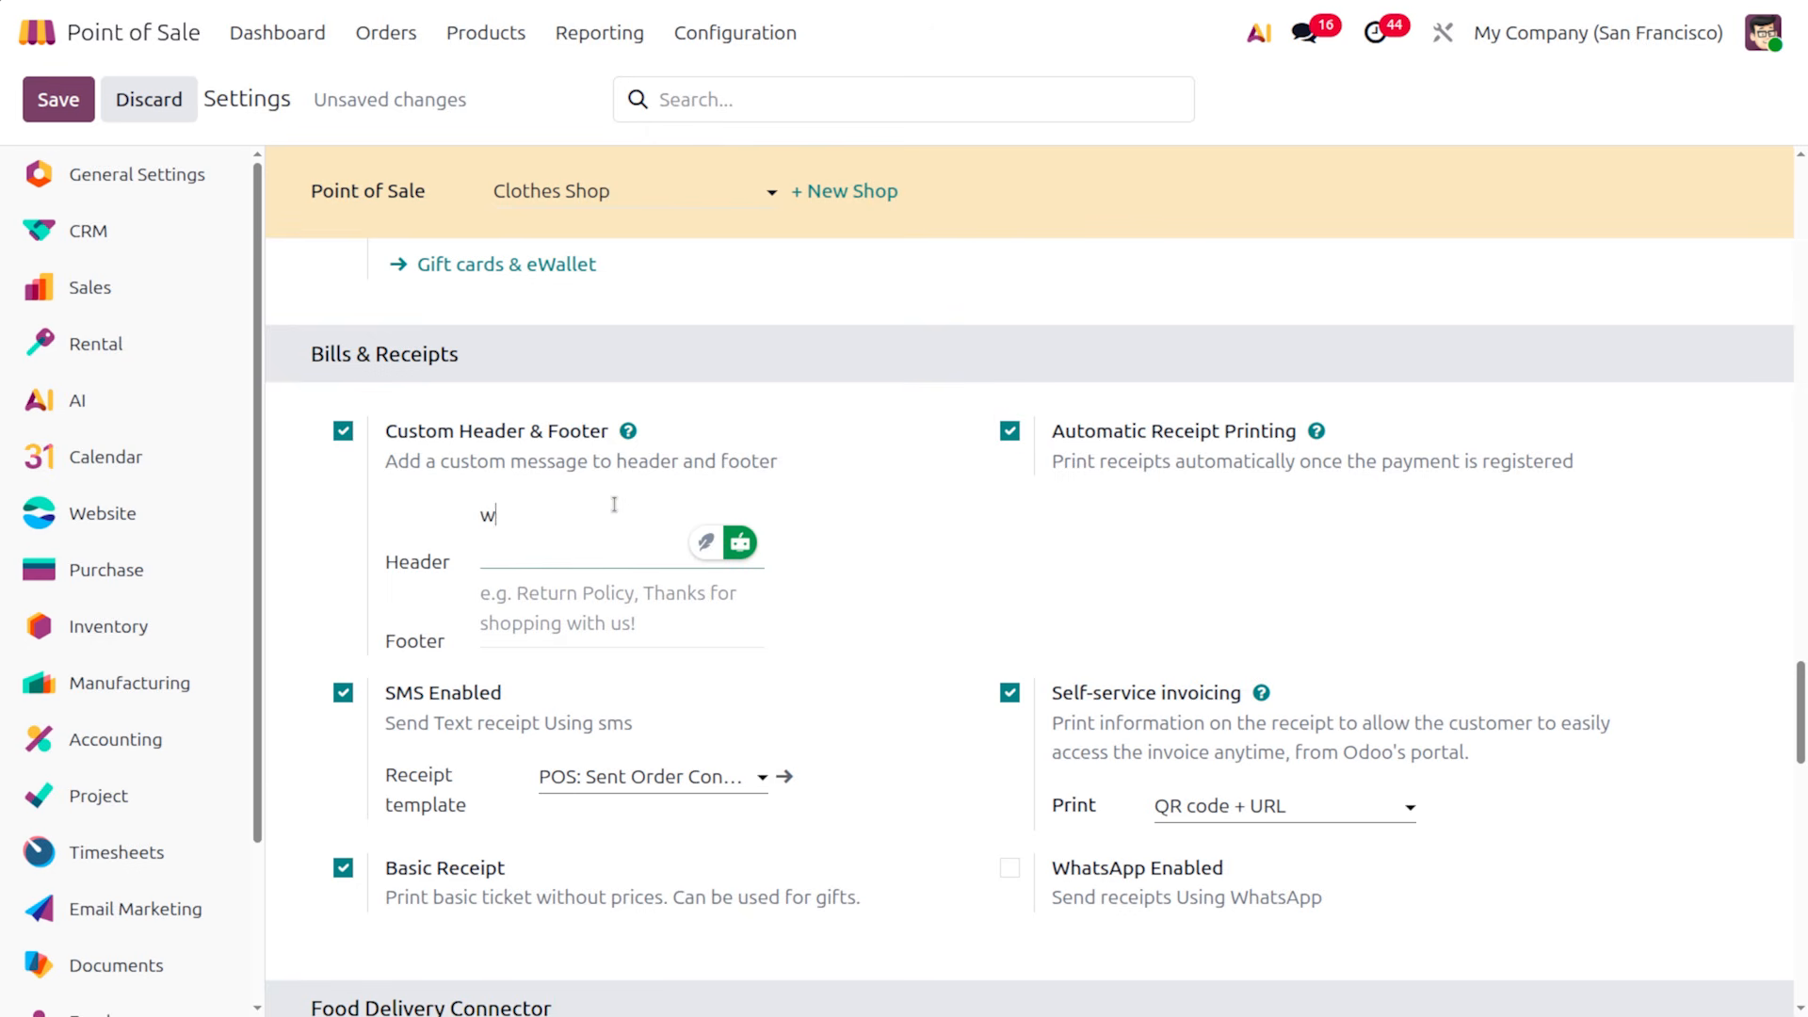
pyautogui.write('elcom')
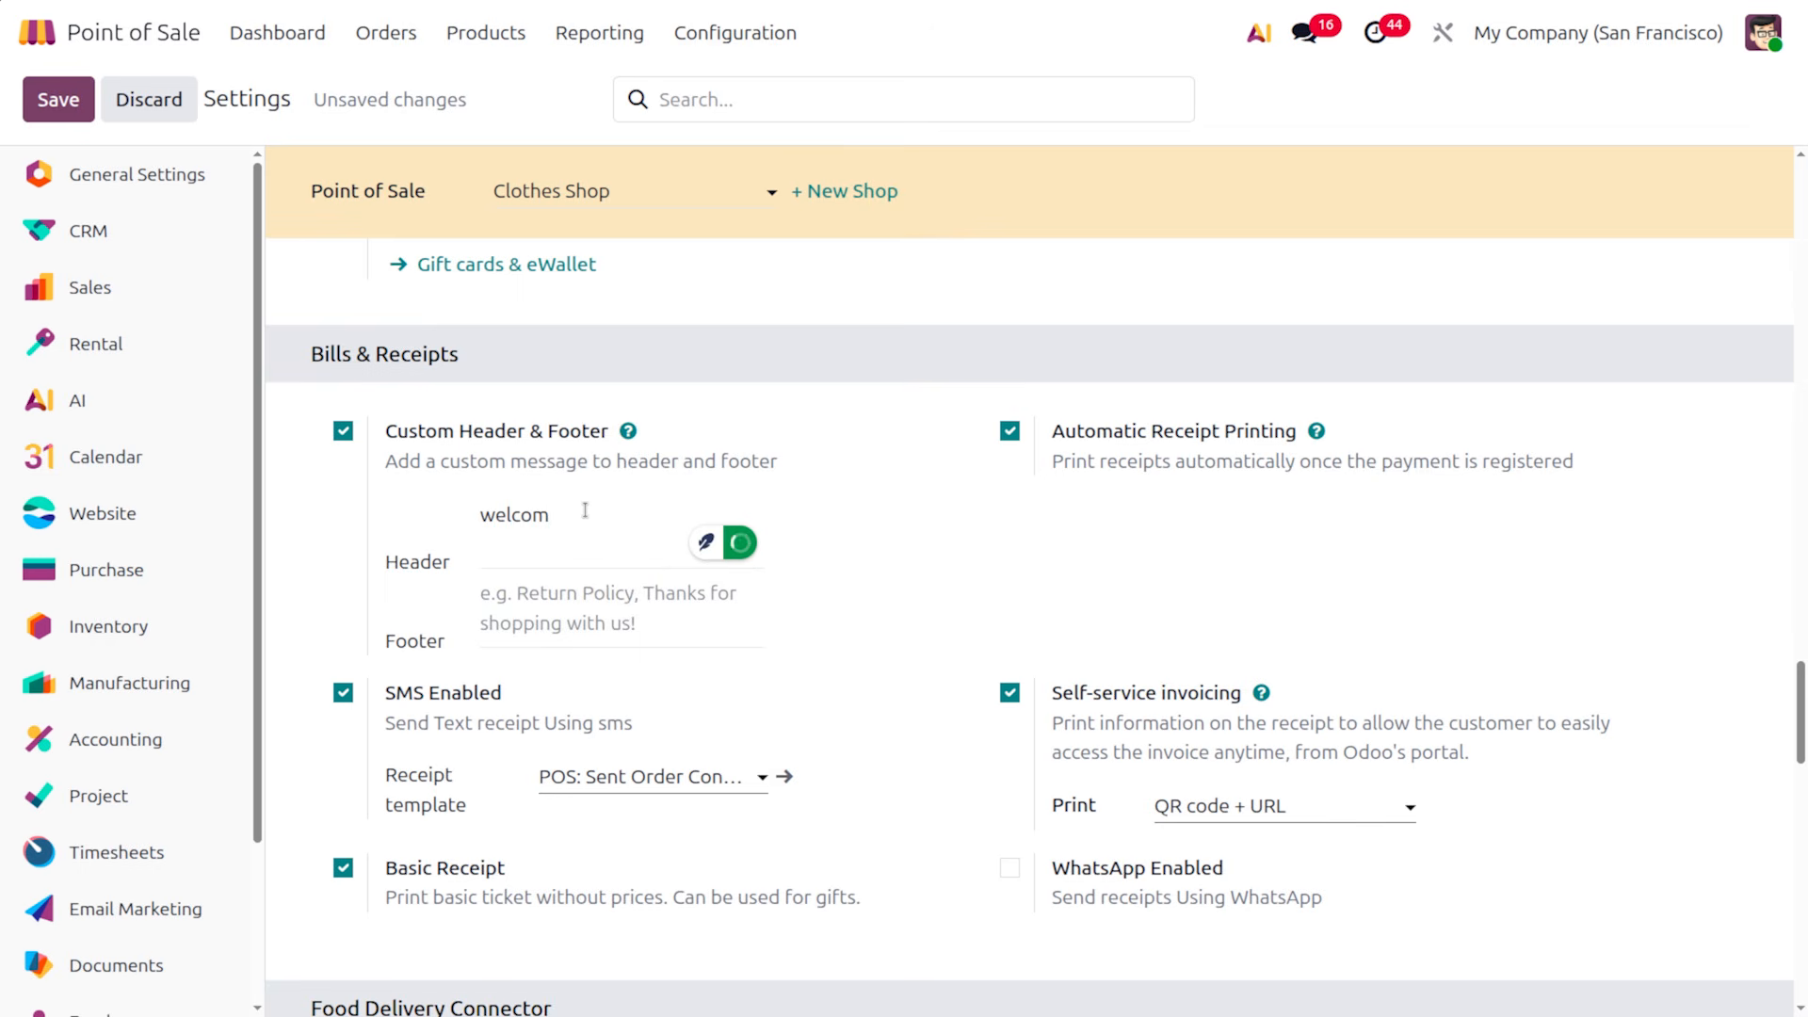
pyautogui.write('e')
pyautogui.click(588, 624)
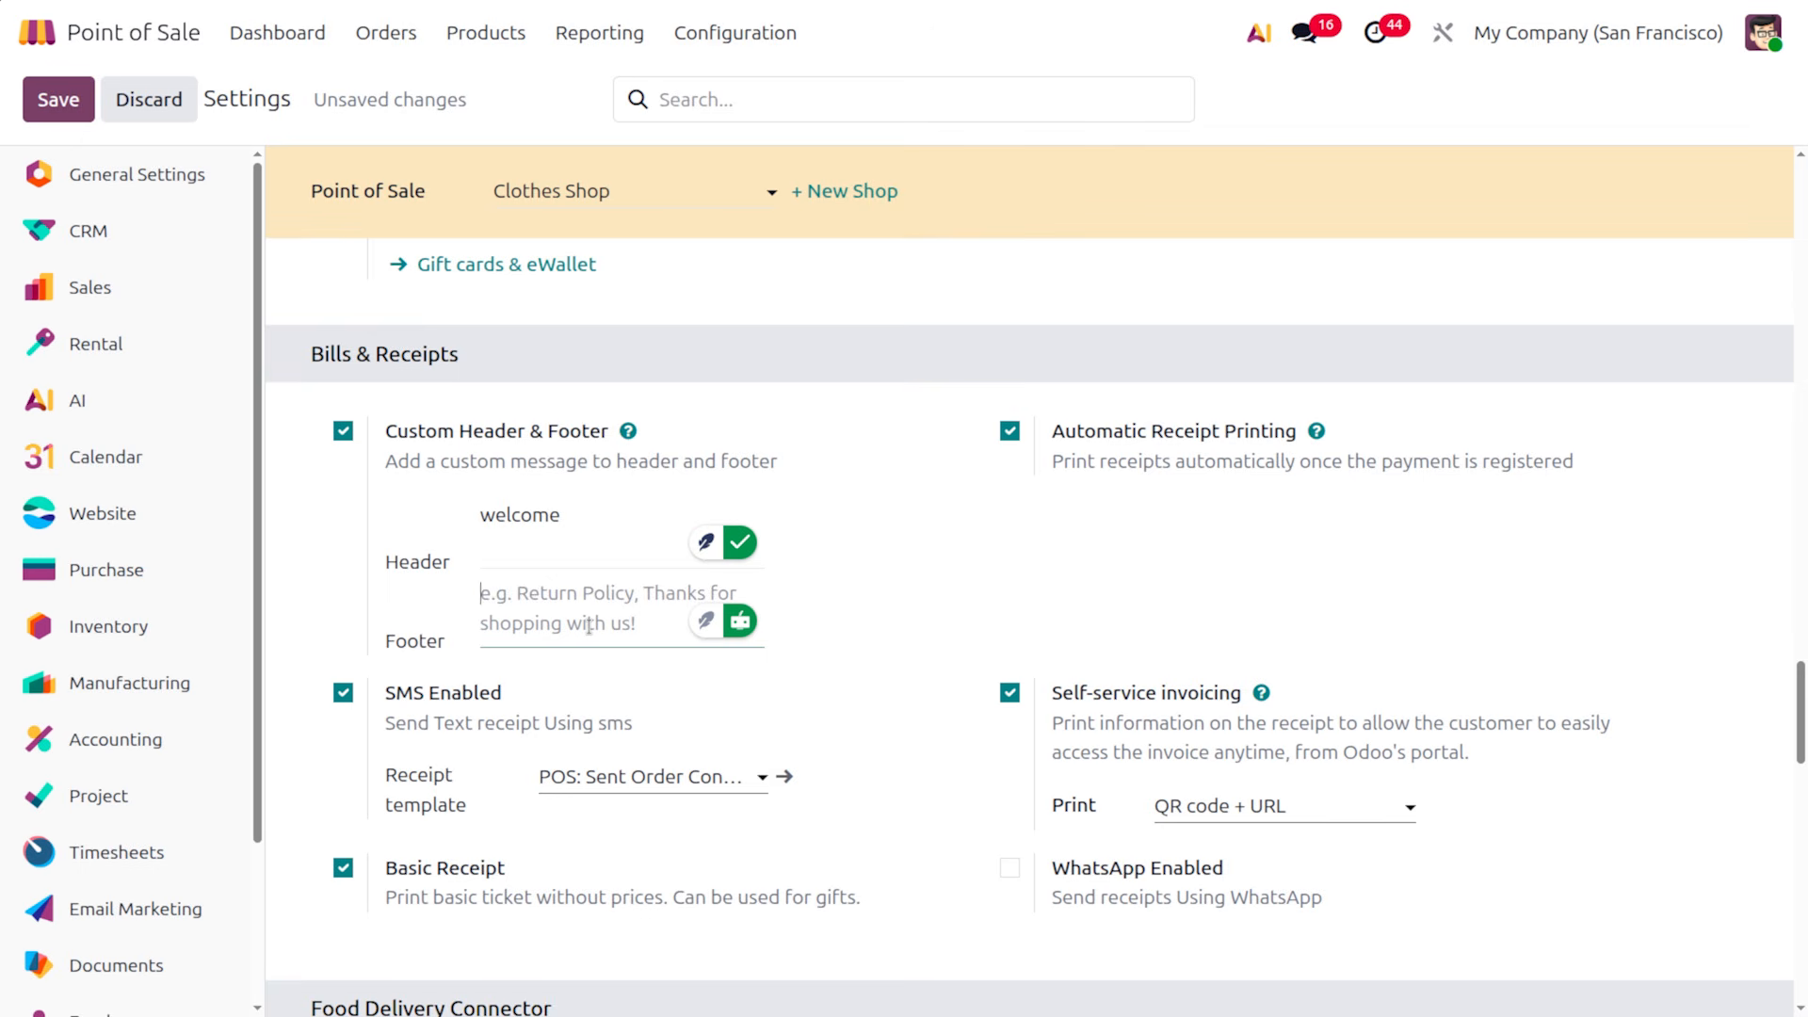
pyautogui.write('thanks ')
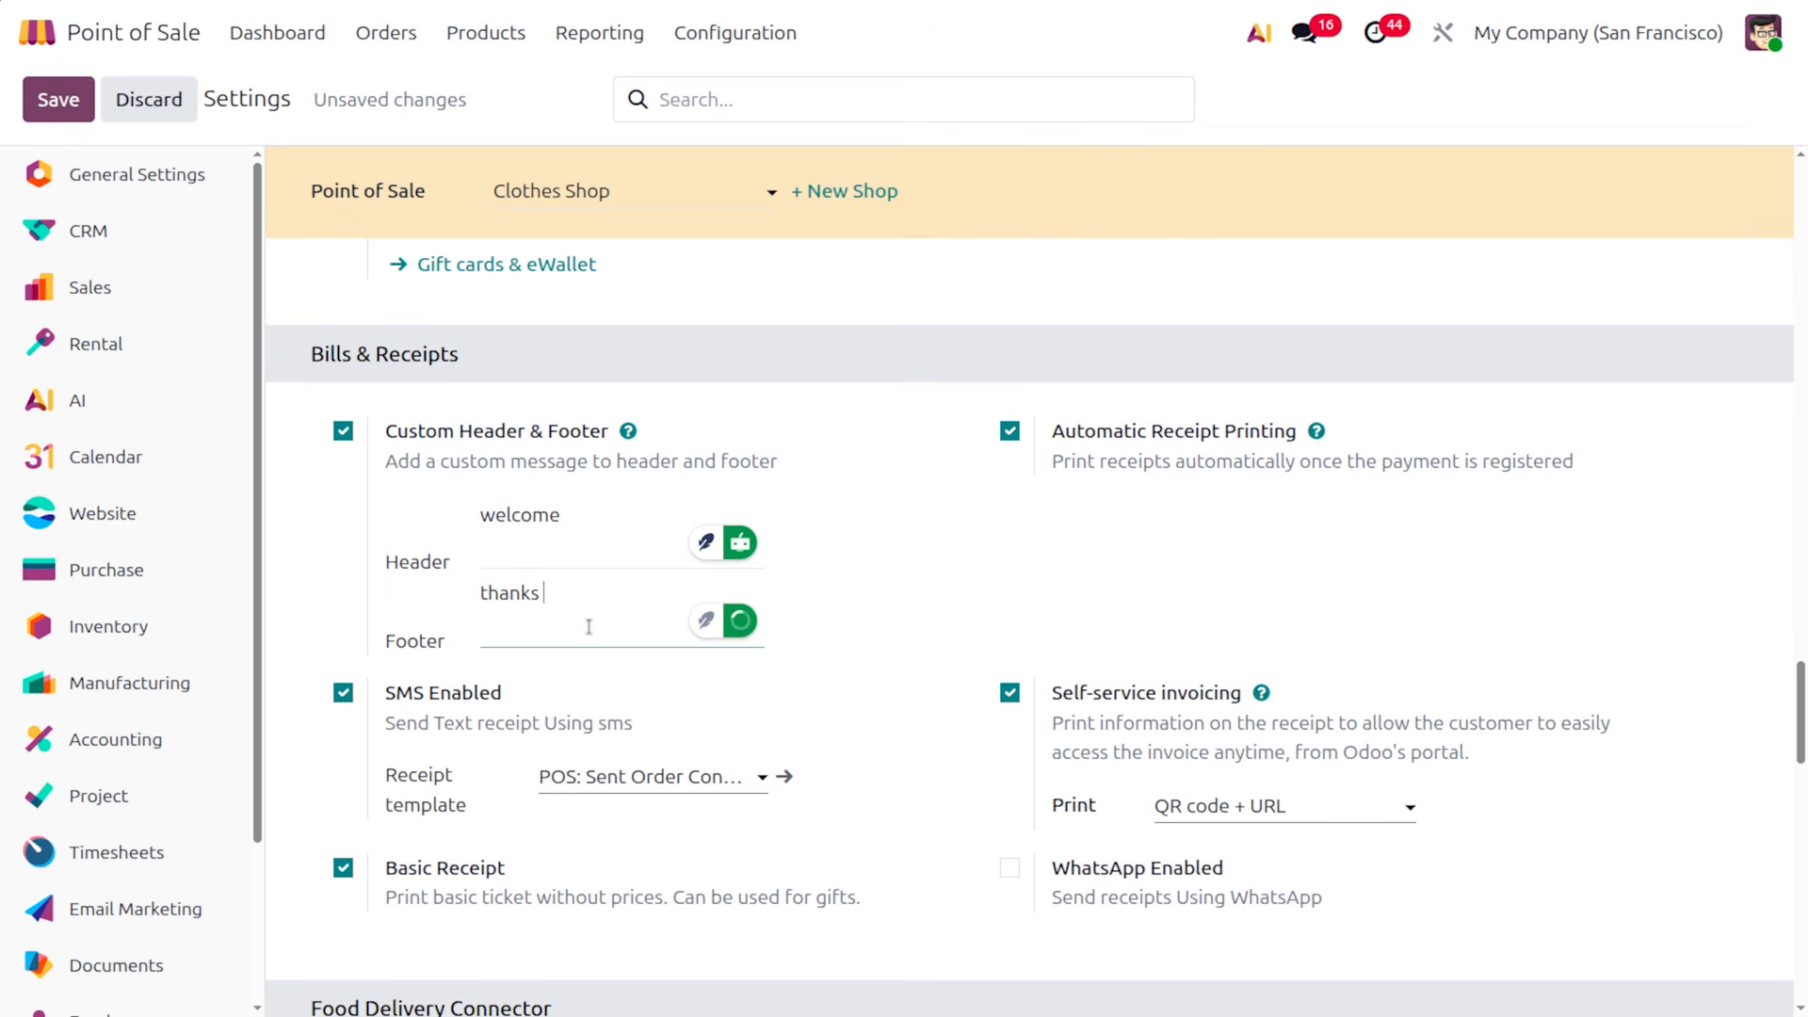
pyautogui.write('for shopping with us')
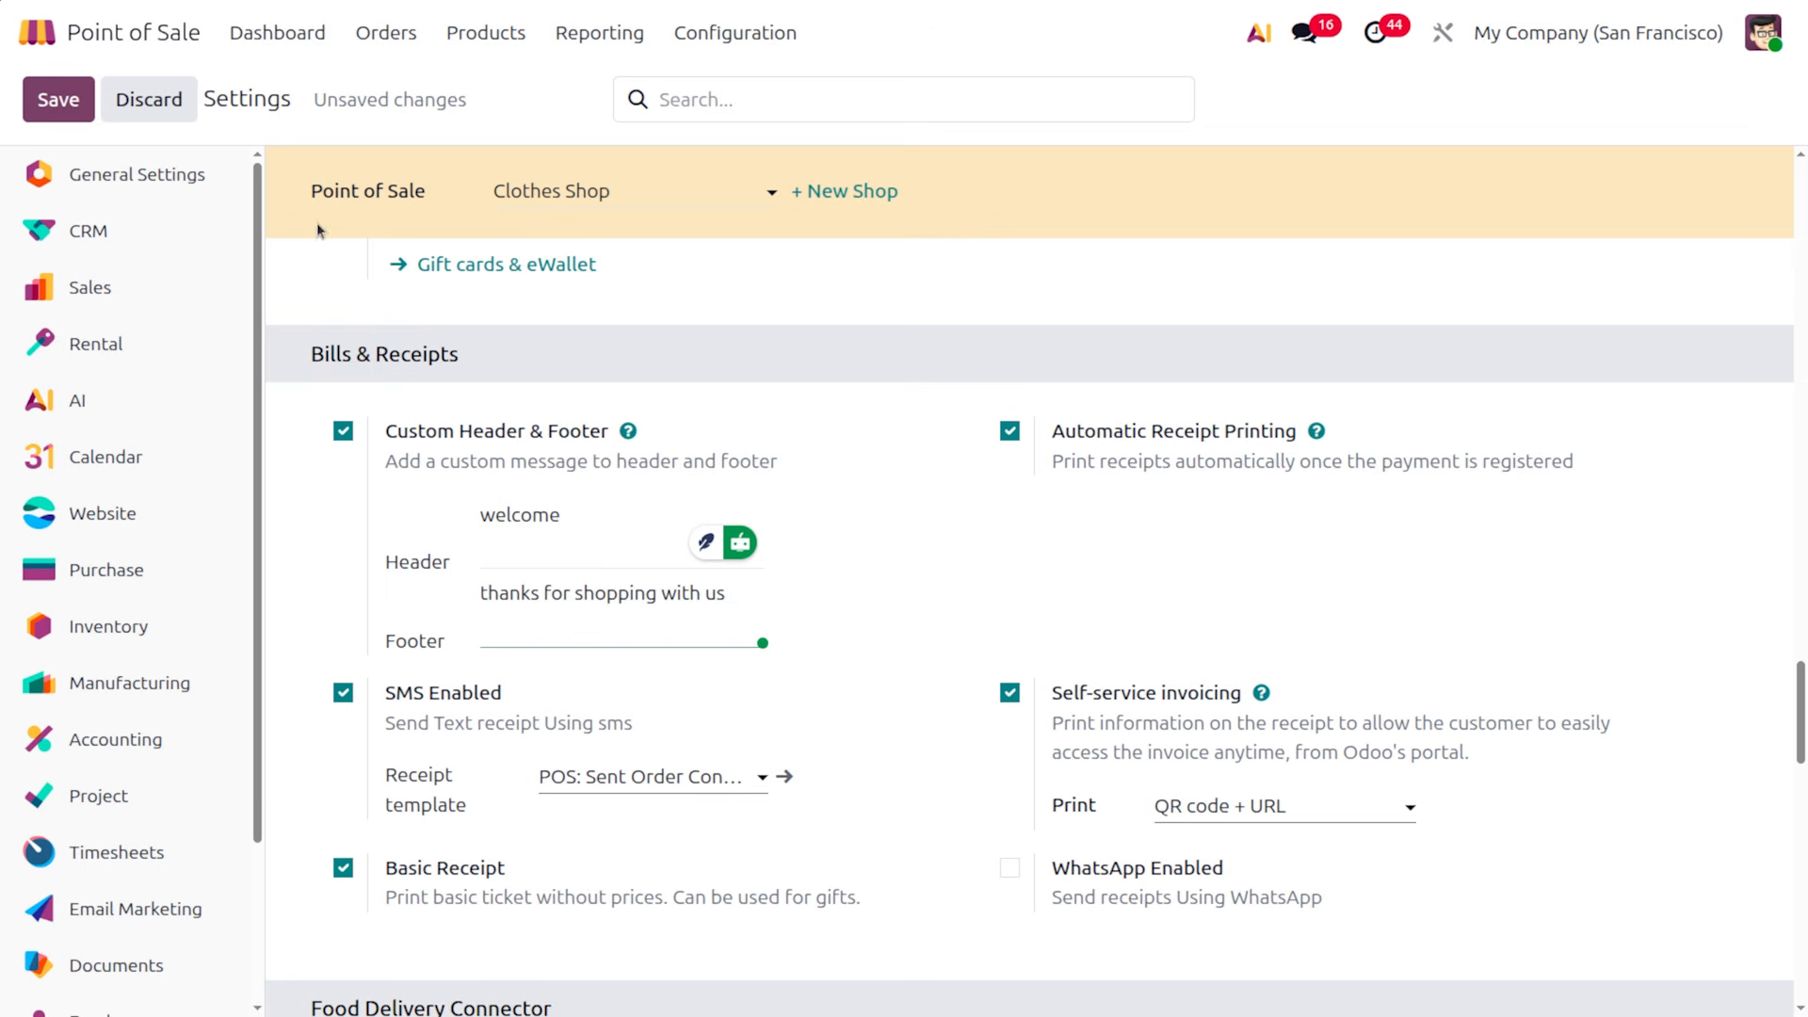
pyautogui.click(47, 82)
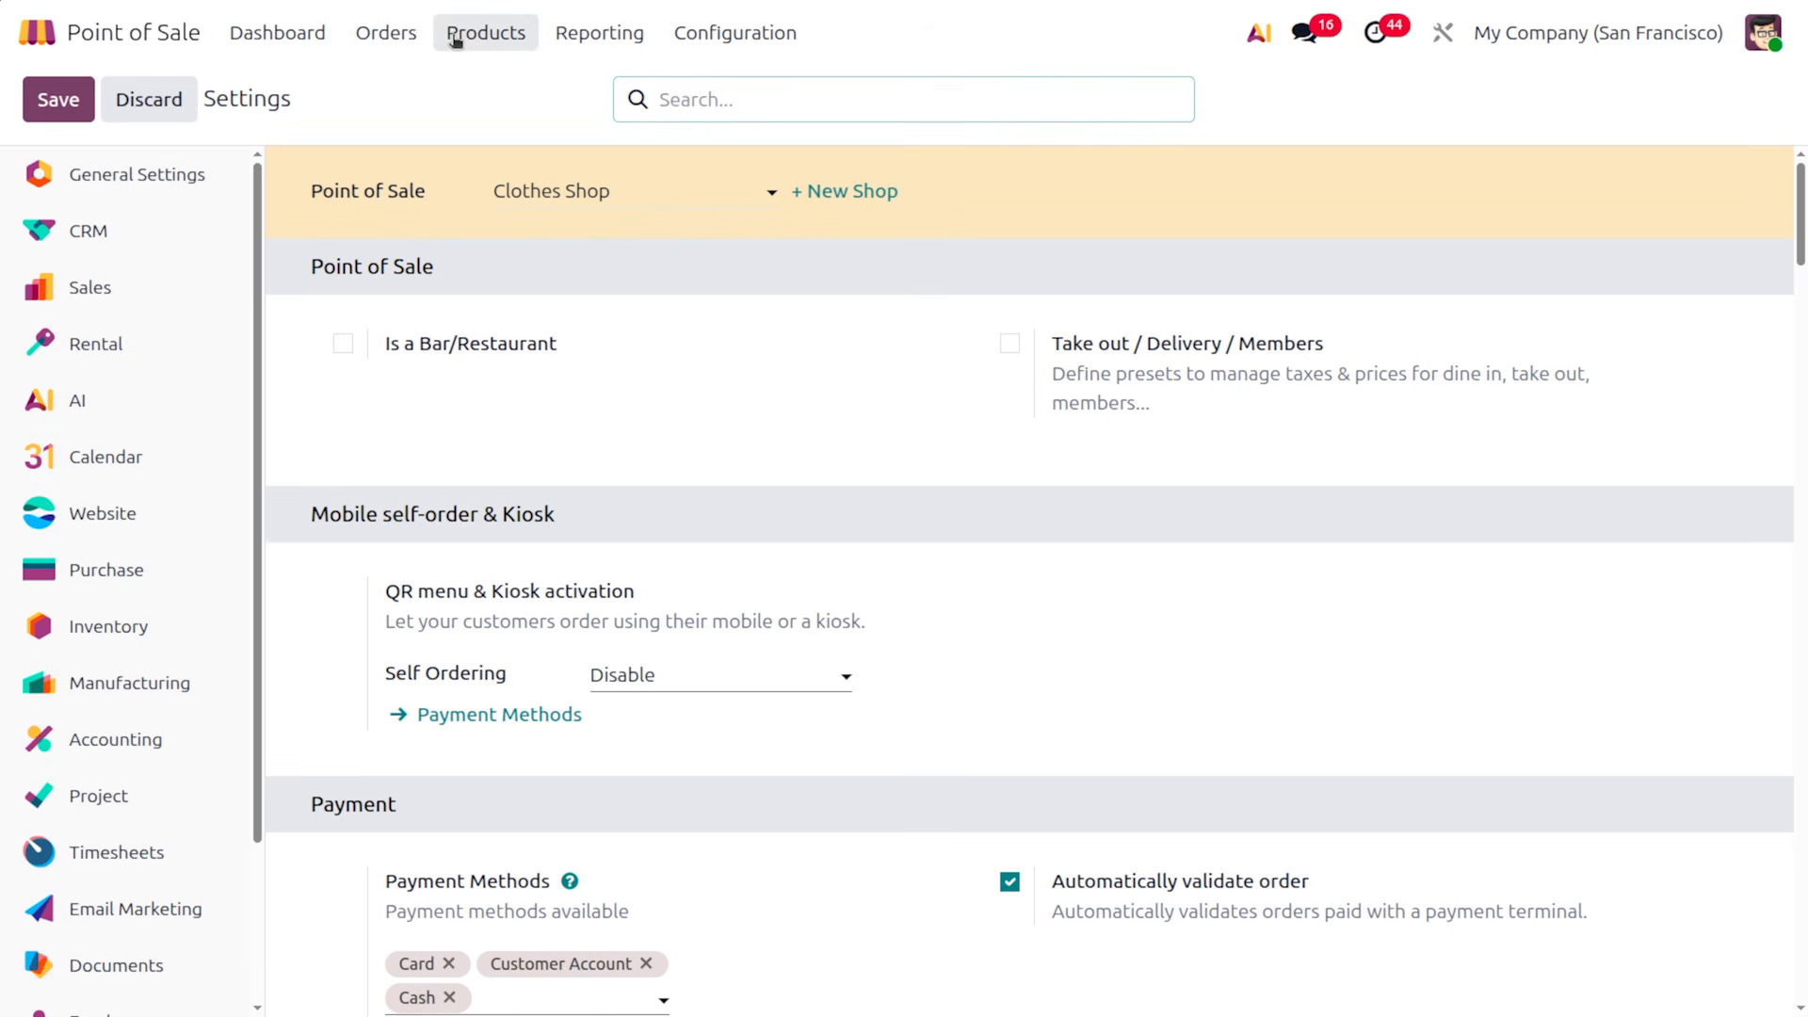
# Open the Clothes Shop register from the dashboard with zero opening cash
pyautogui.click(288, 23)
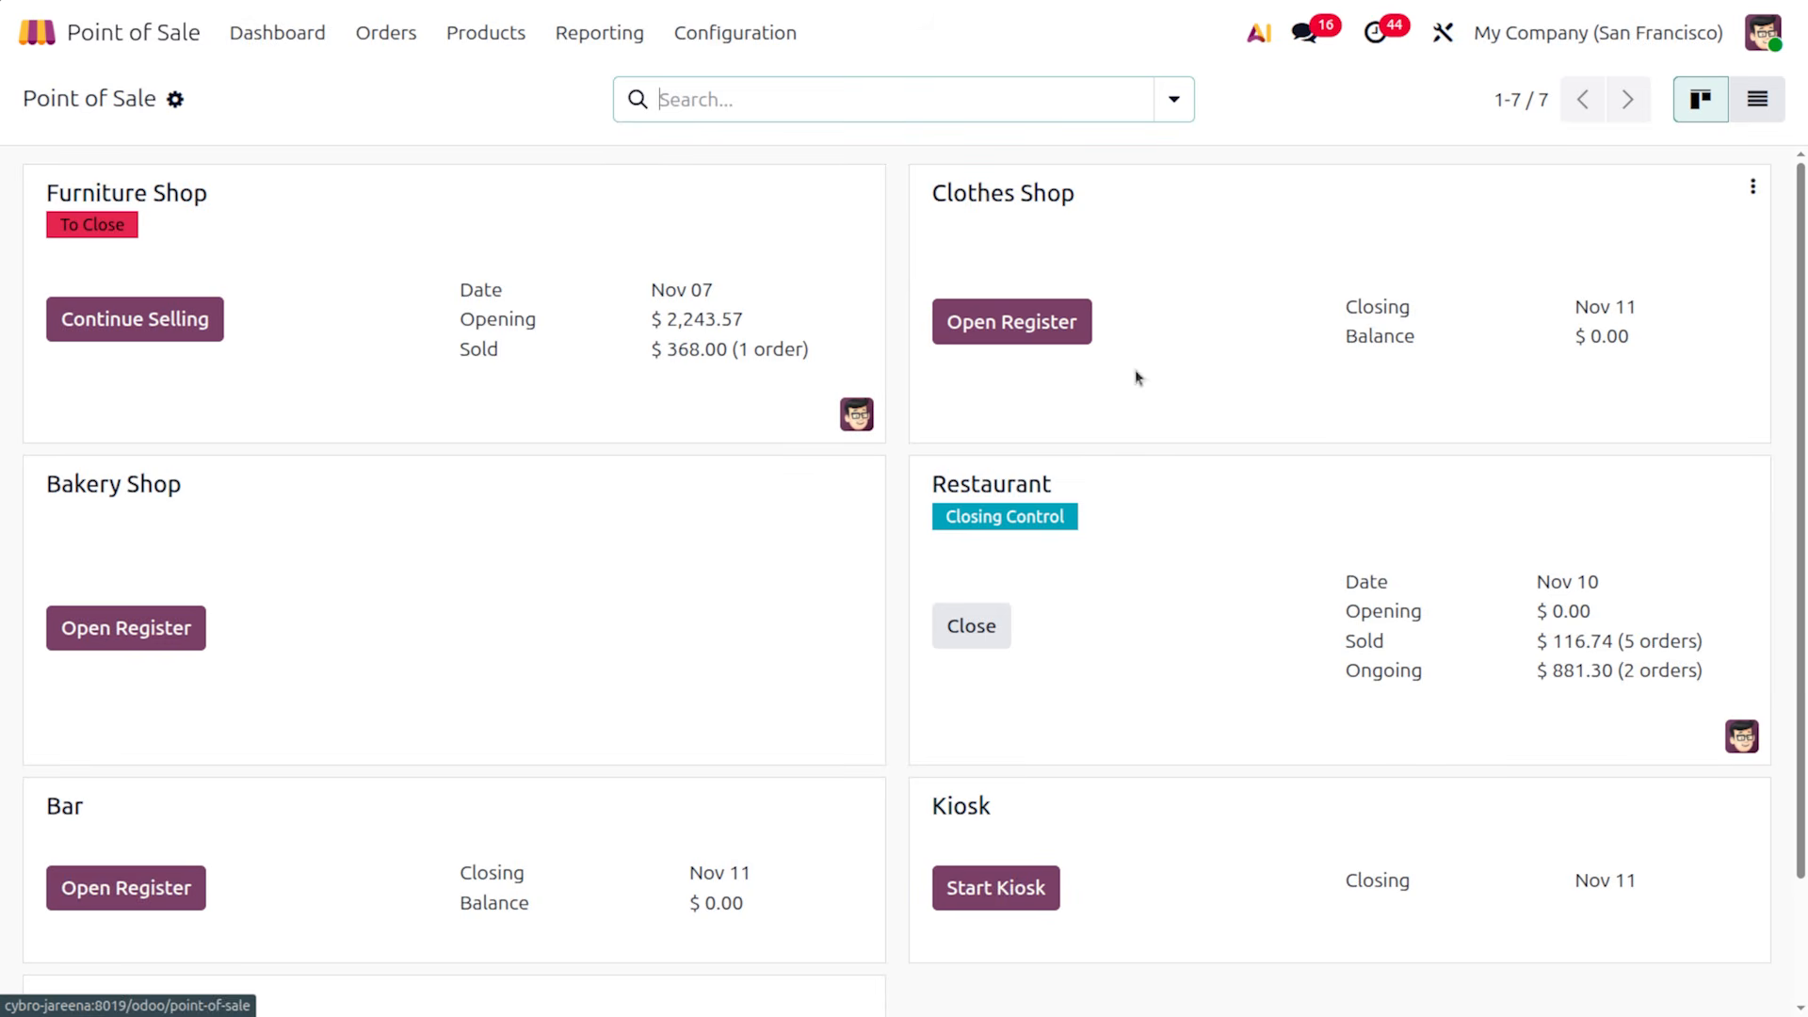
pyautogui.click(1010, 323)
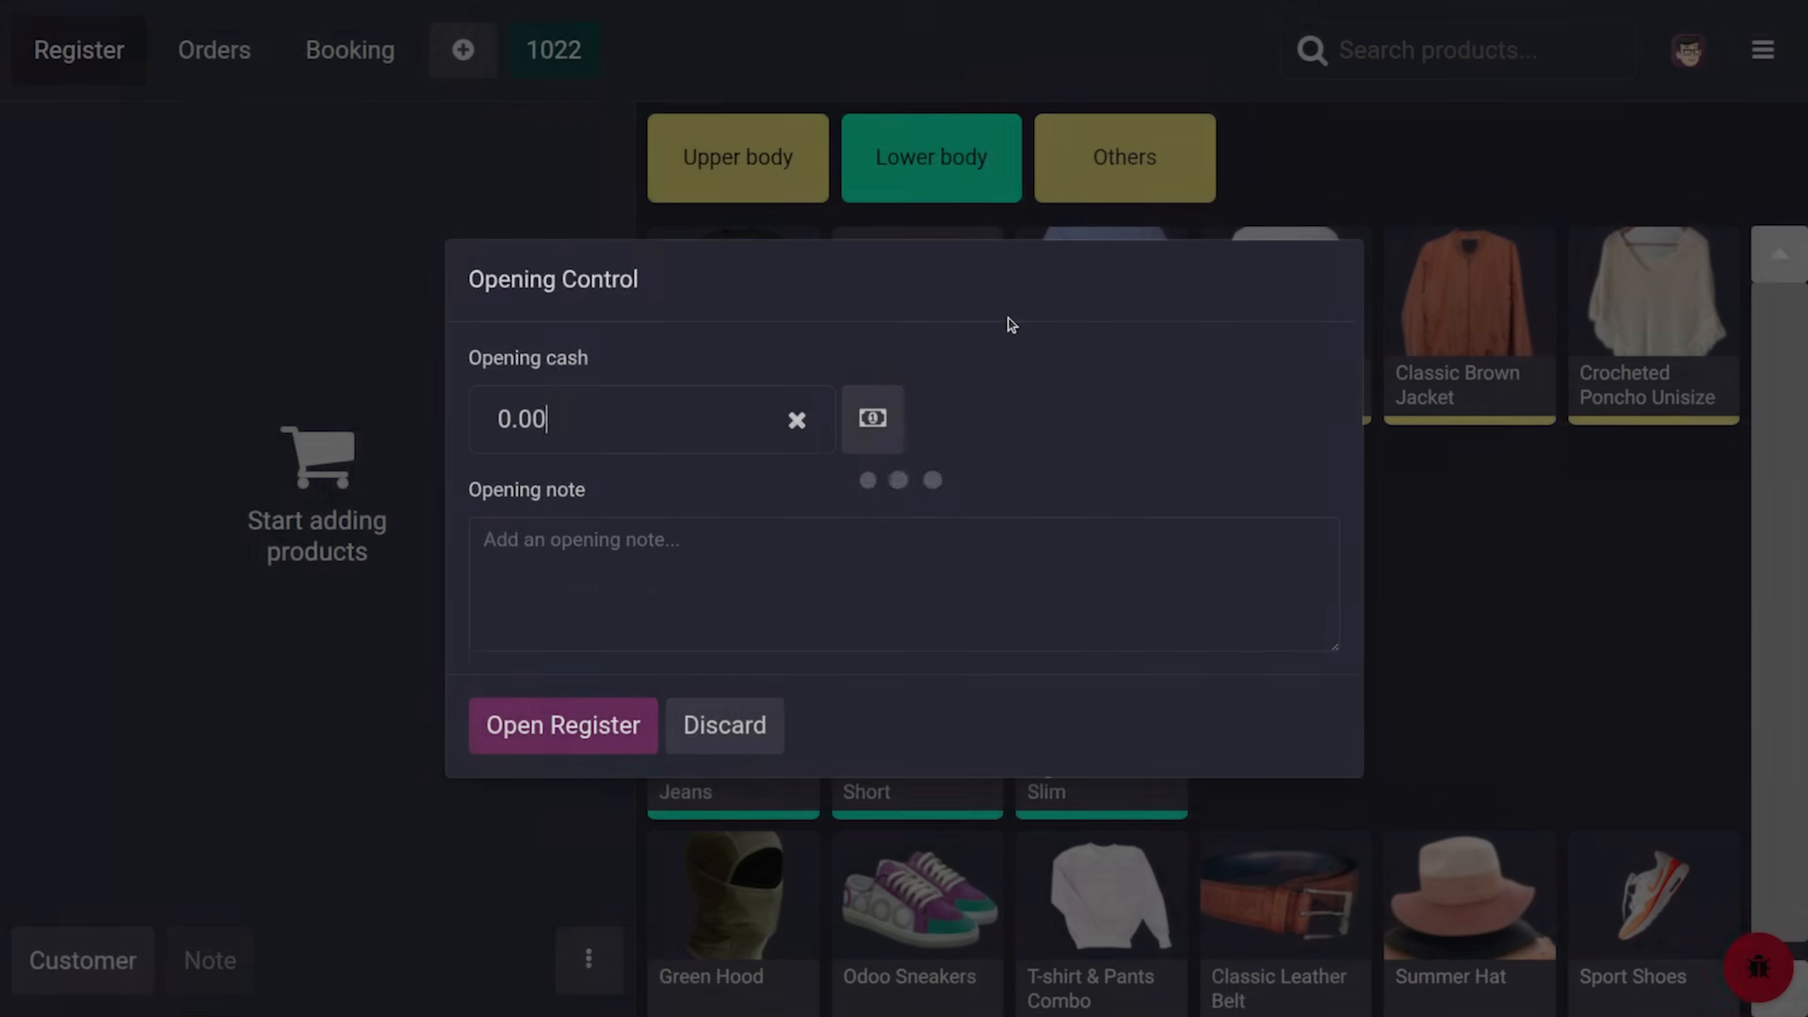
pyautogui.click(528, 748)
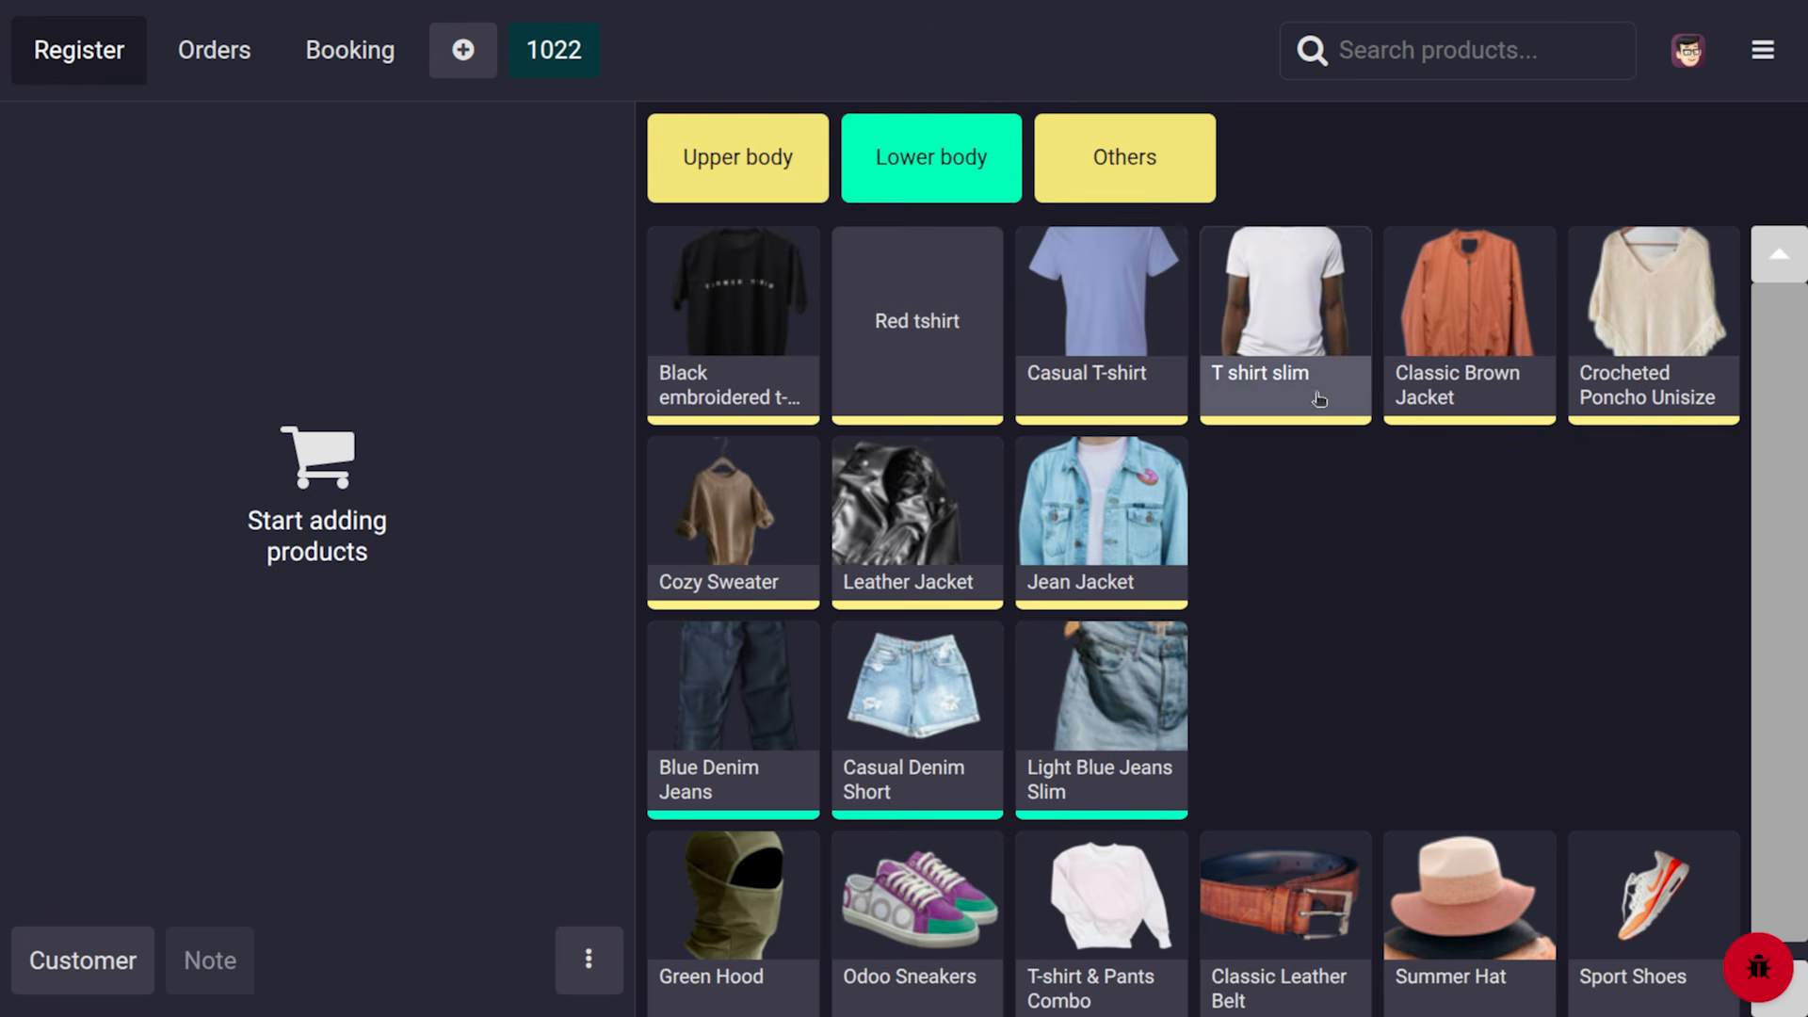
# Add a small white Casual T-shirt and a small T shirt slim to the order
pyautogui.click(1062, 344)
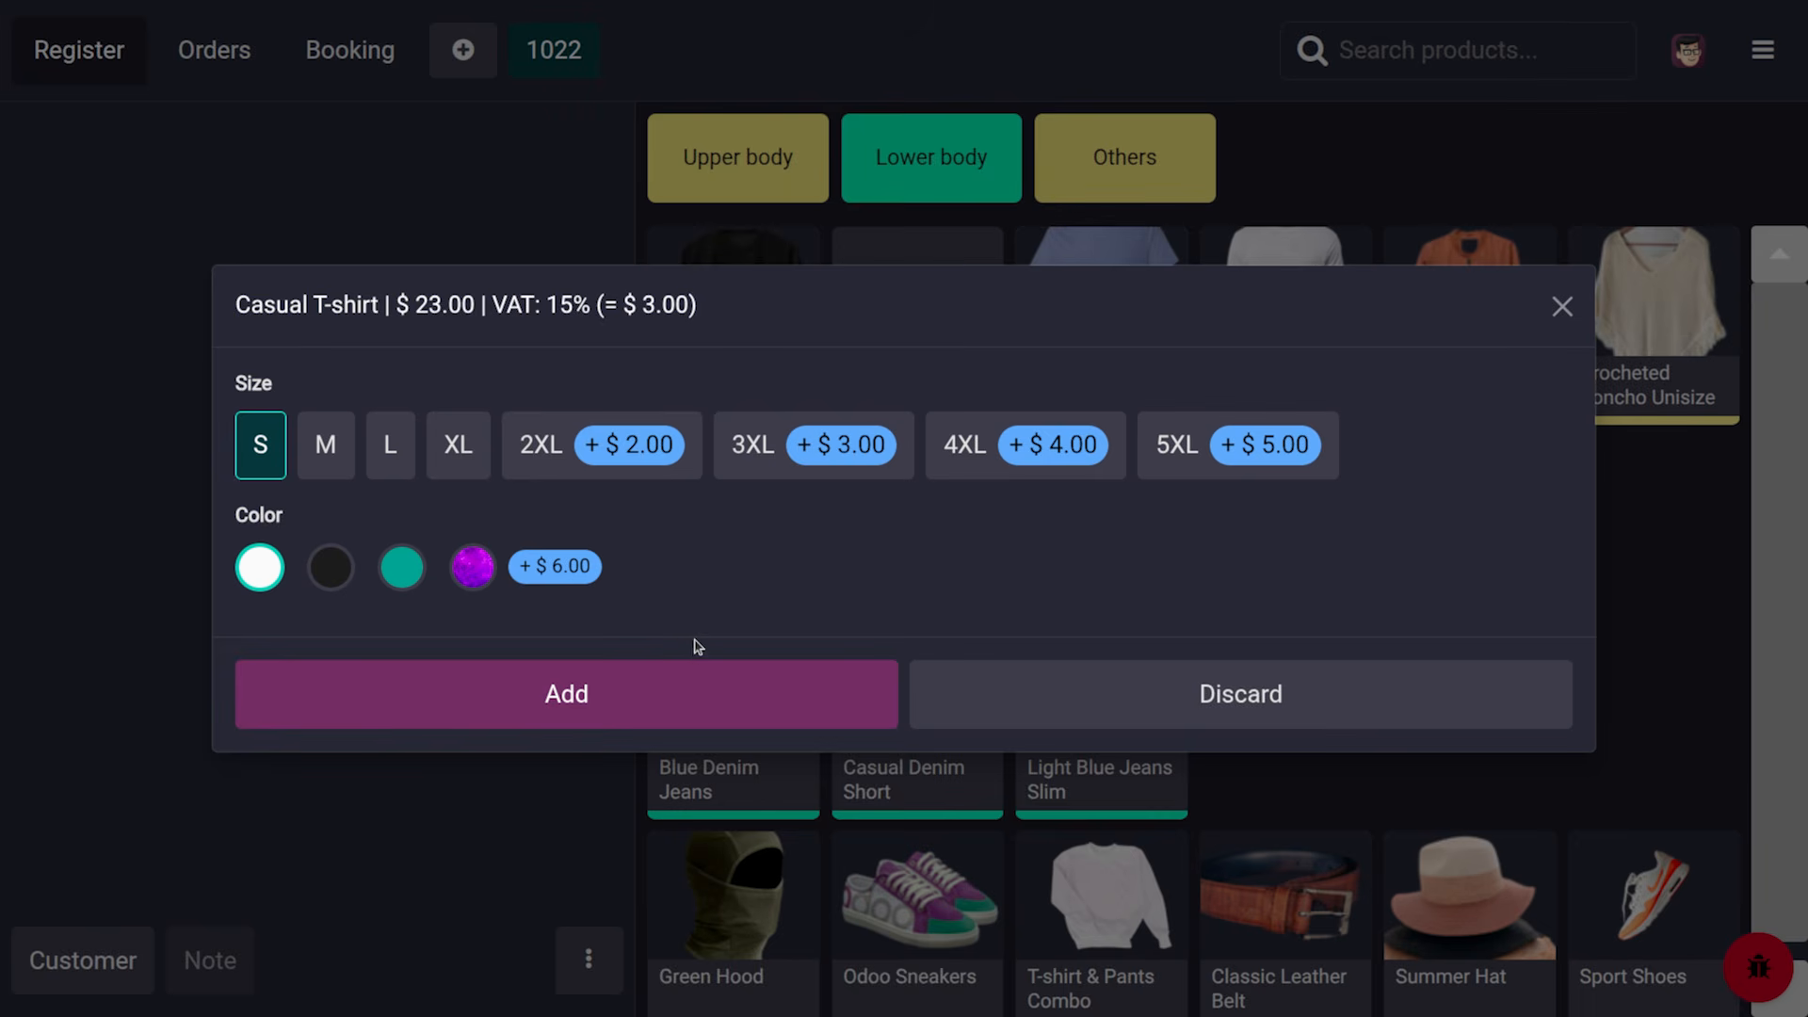
pyautogui.click(641, 678)
pyautogui.click(1323, 311)
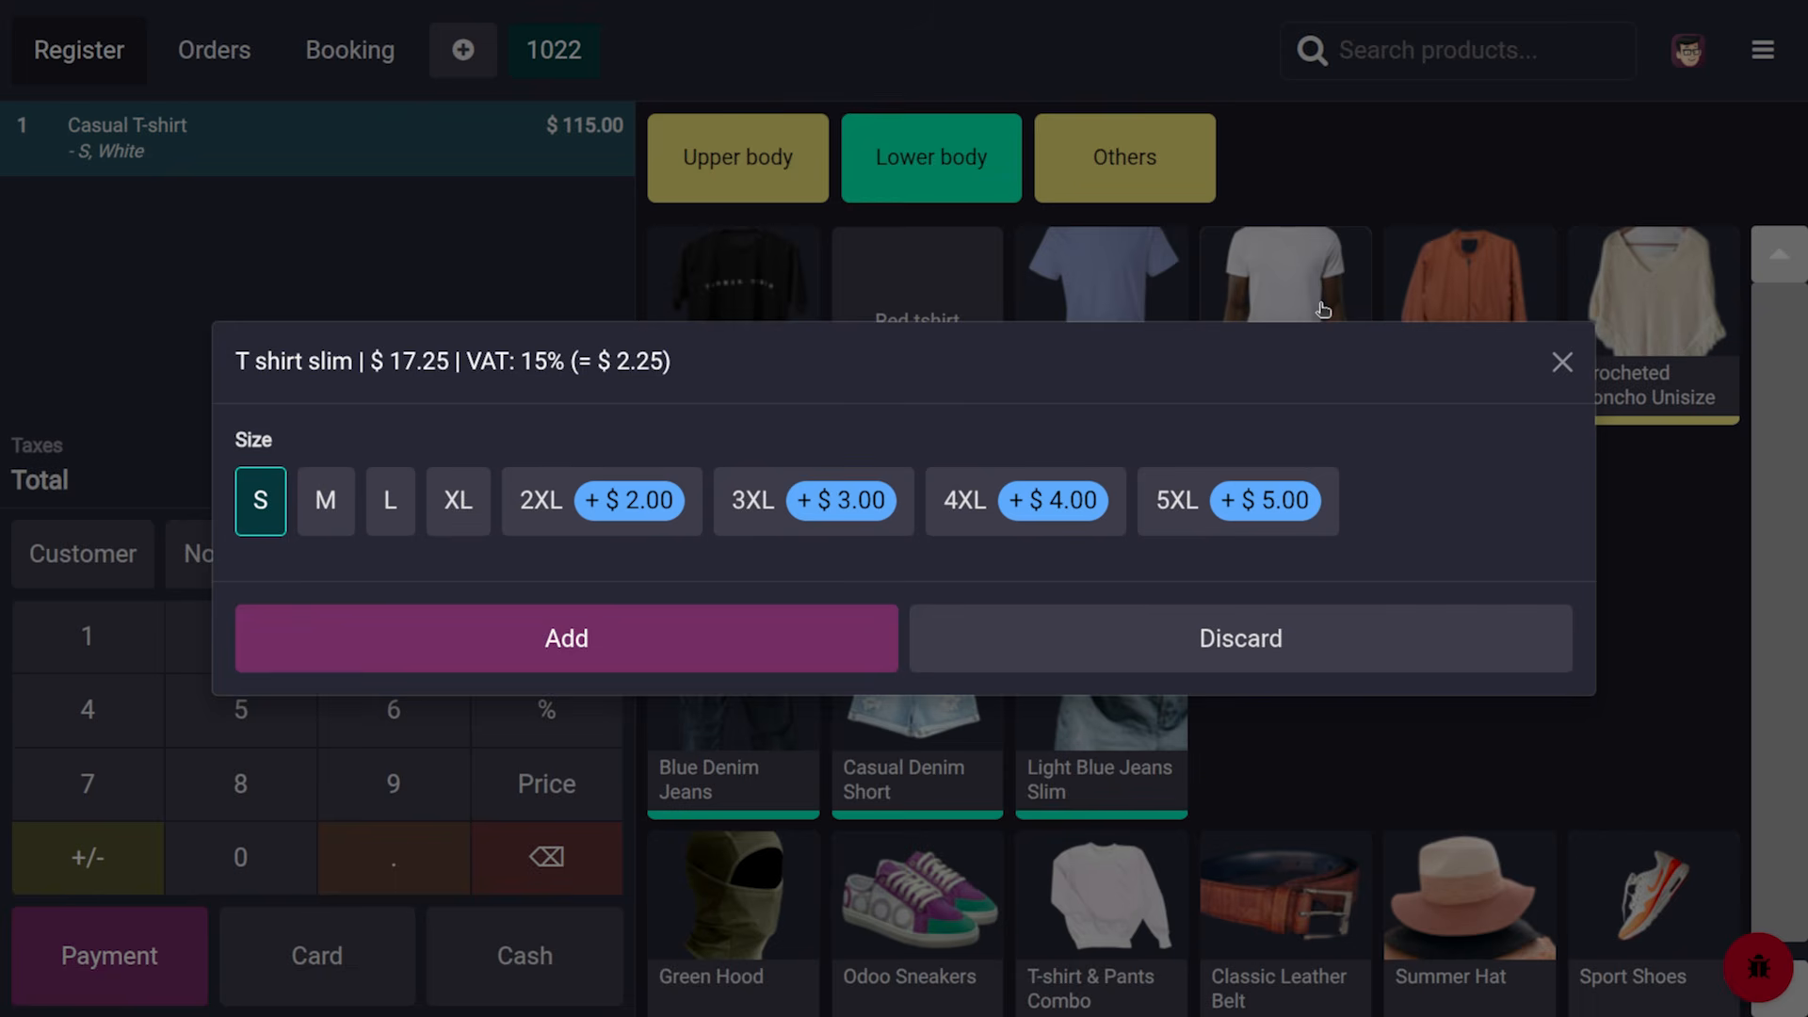
pyautogui.click(474, 647)
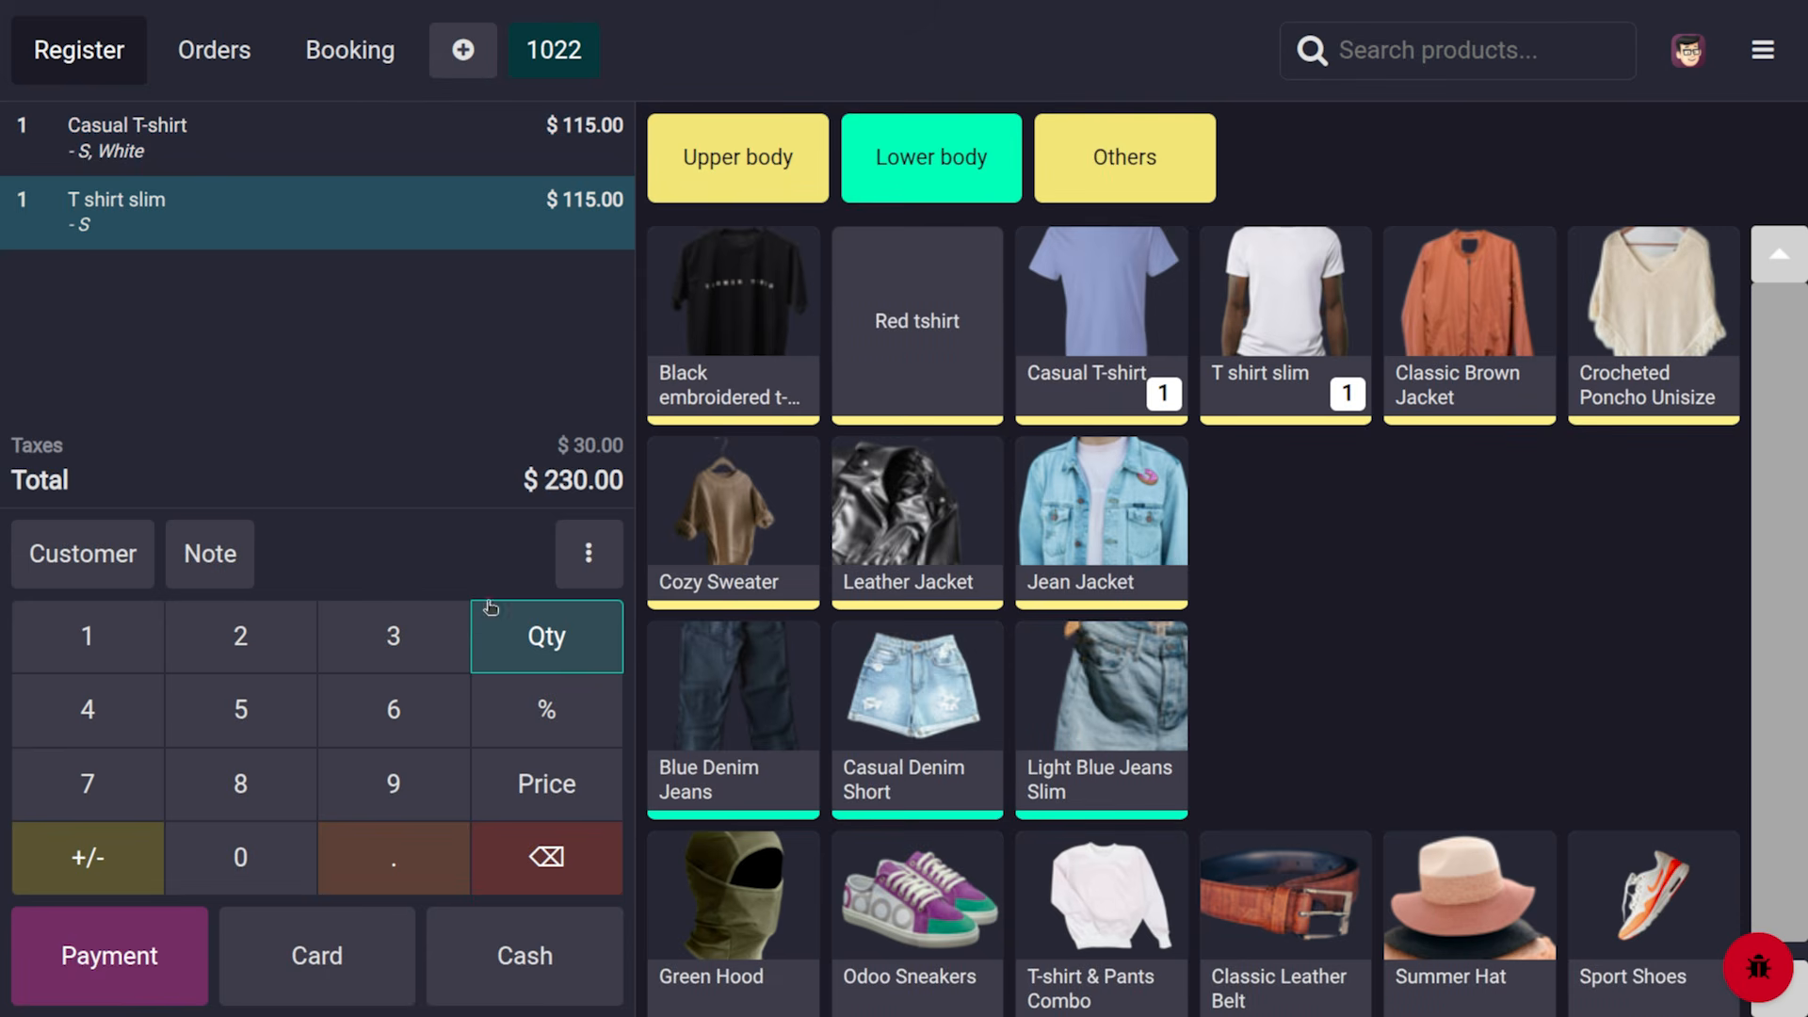
pyautogui.click(585, 574)
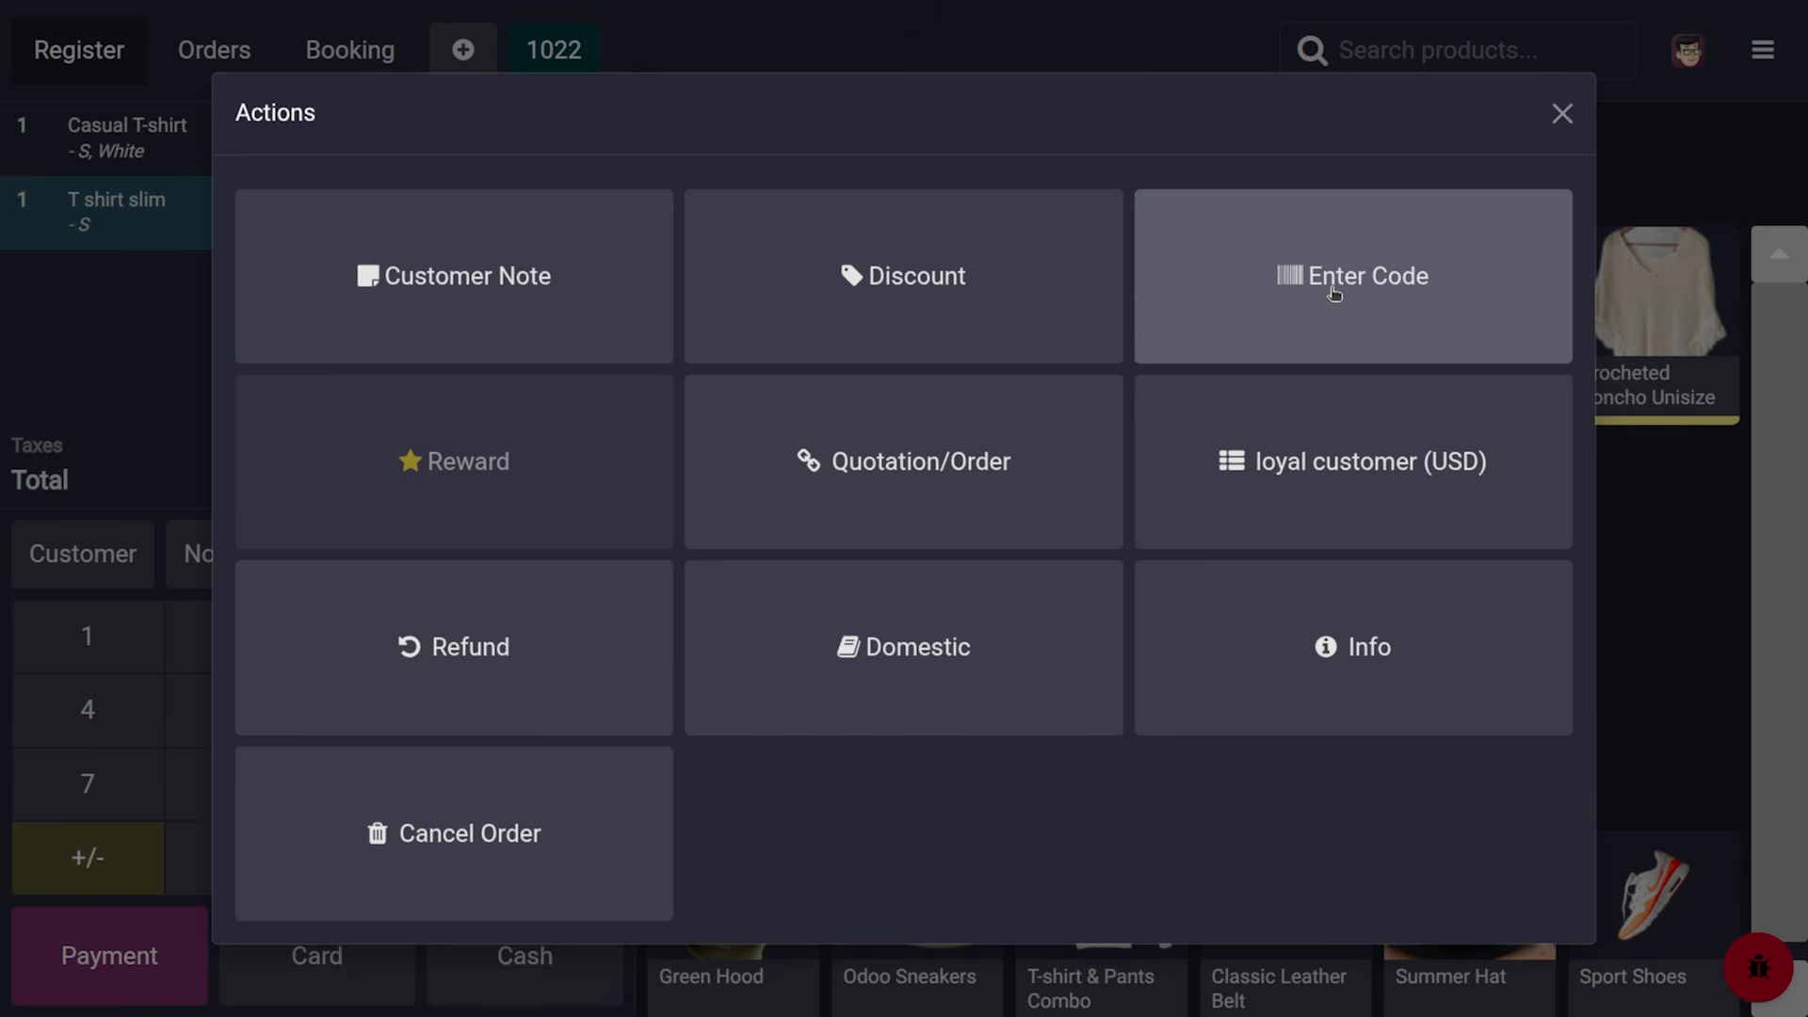
# Look at the code entry and extra order actions, closing both without changes
pyautogui.click(1335, 294)
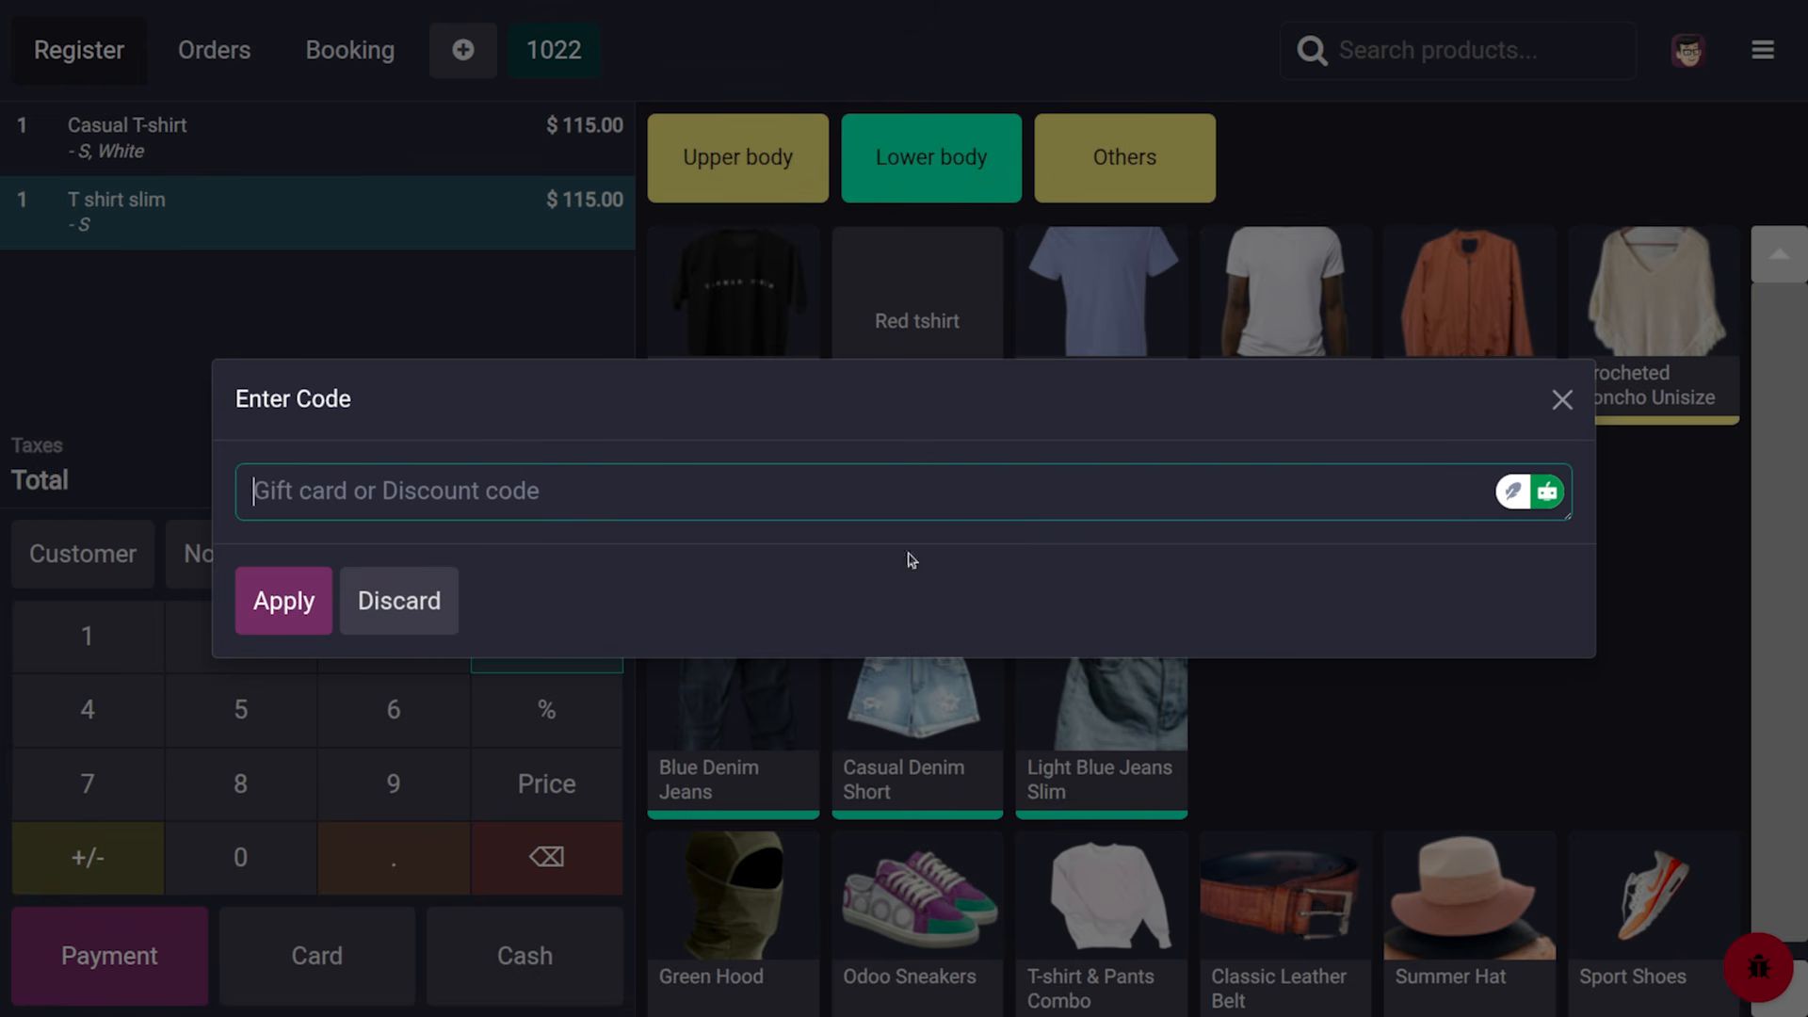
pyautogui.click(1561, 403)
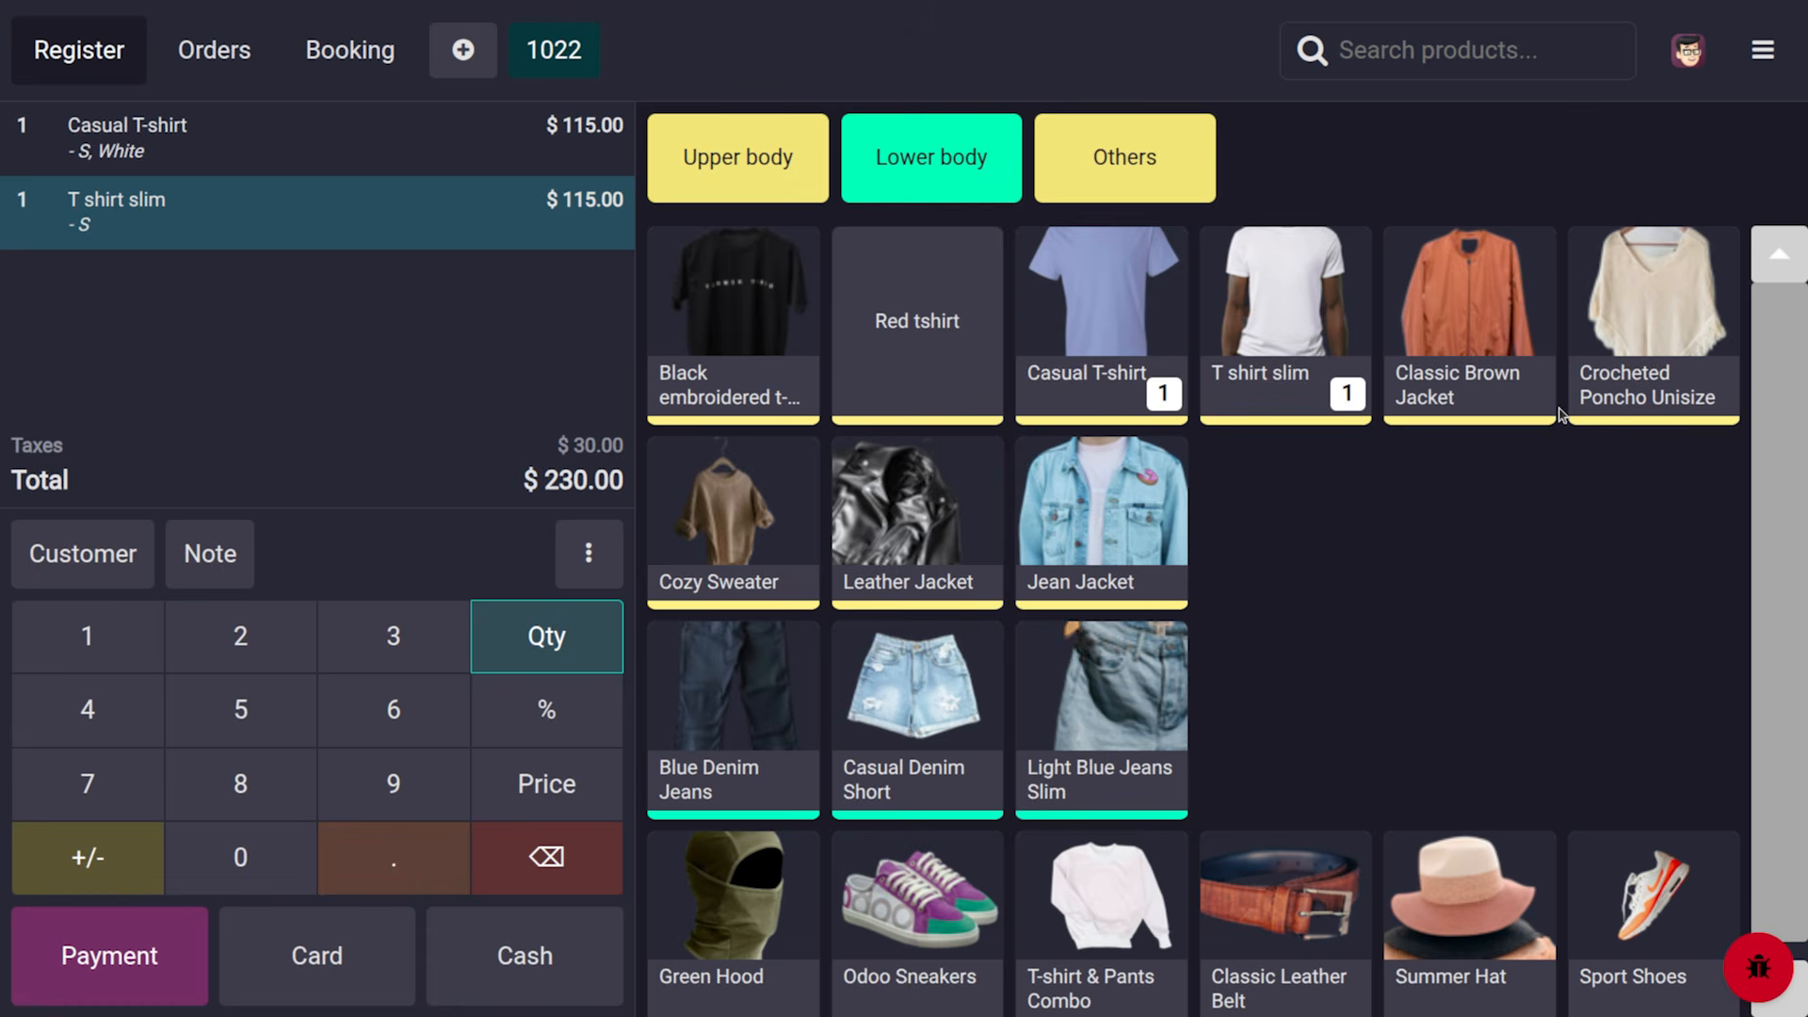
pyautogui.click(584, 562)
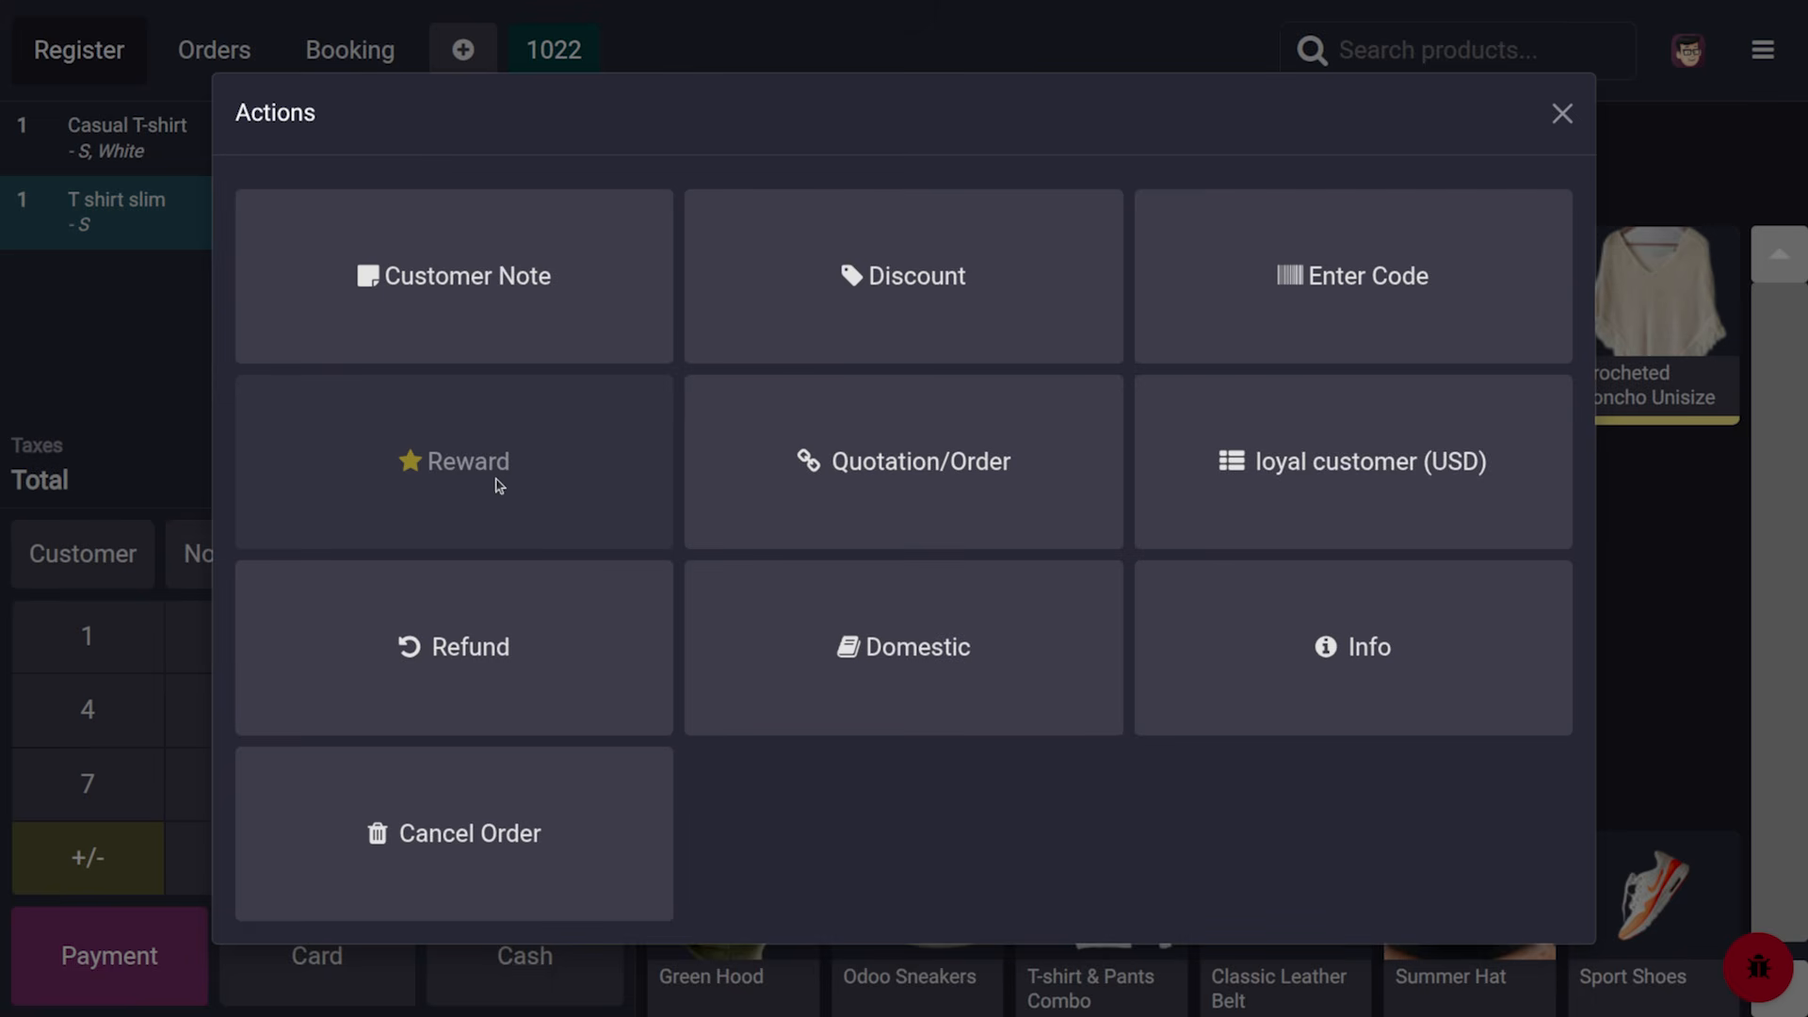
pyautogui.click(1561, 113)
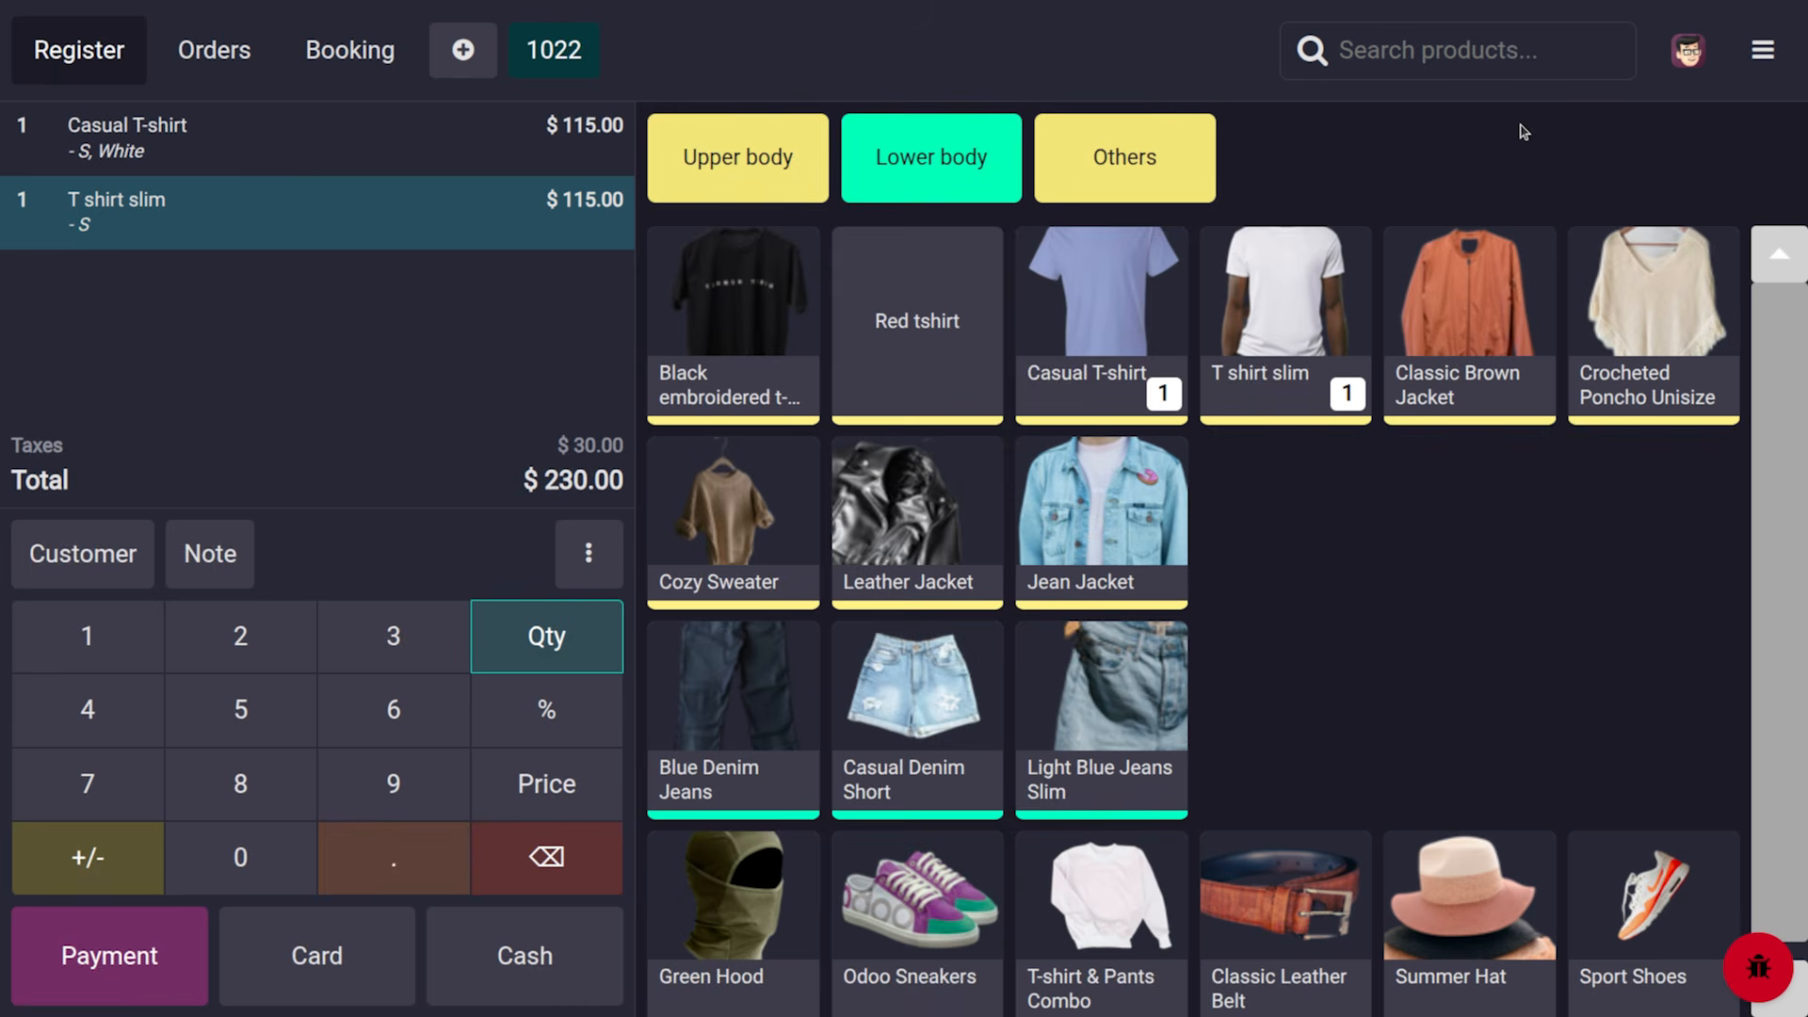
# Assign a customer and redeem the Loyalty Program free Simple Pen reward for 50 points
pyautogui.click(89, 551)
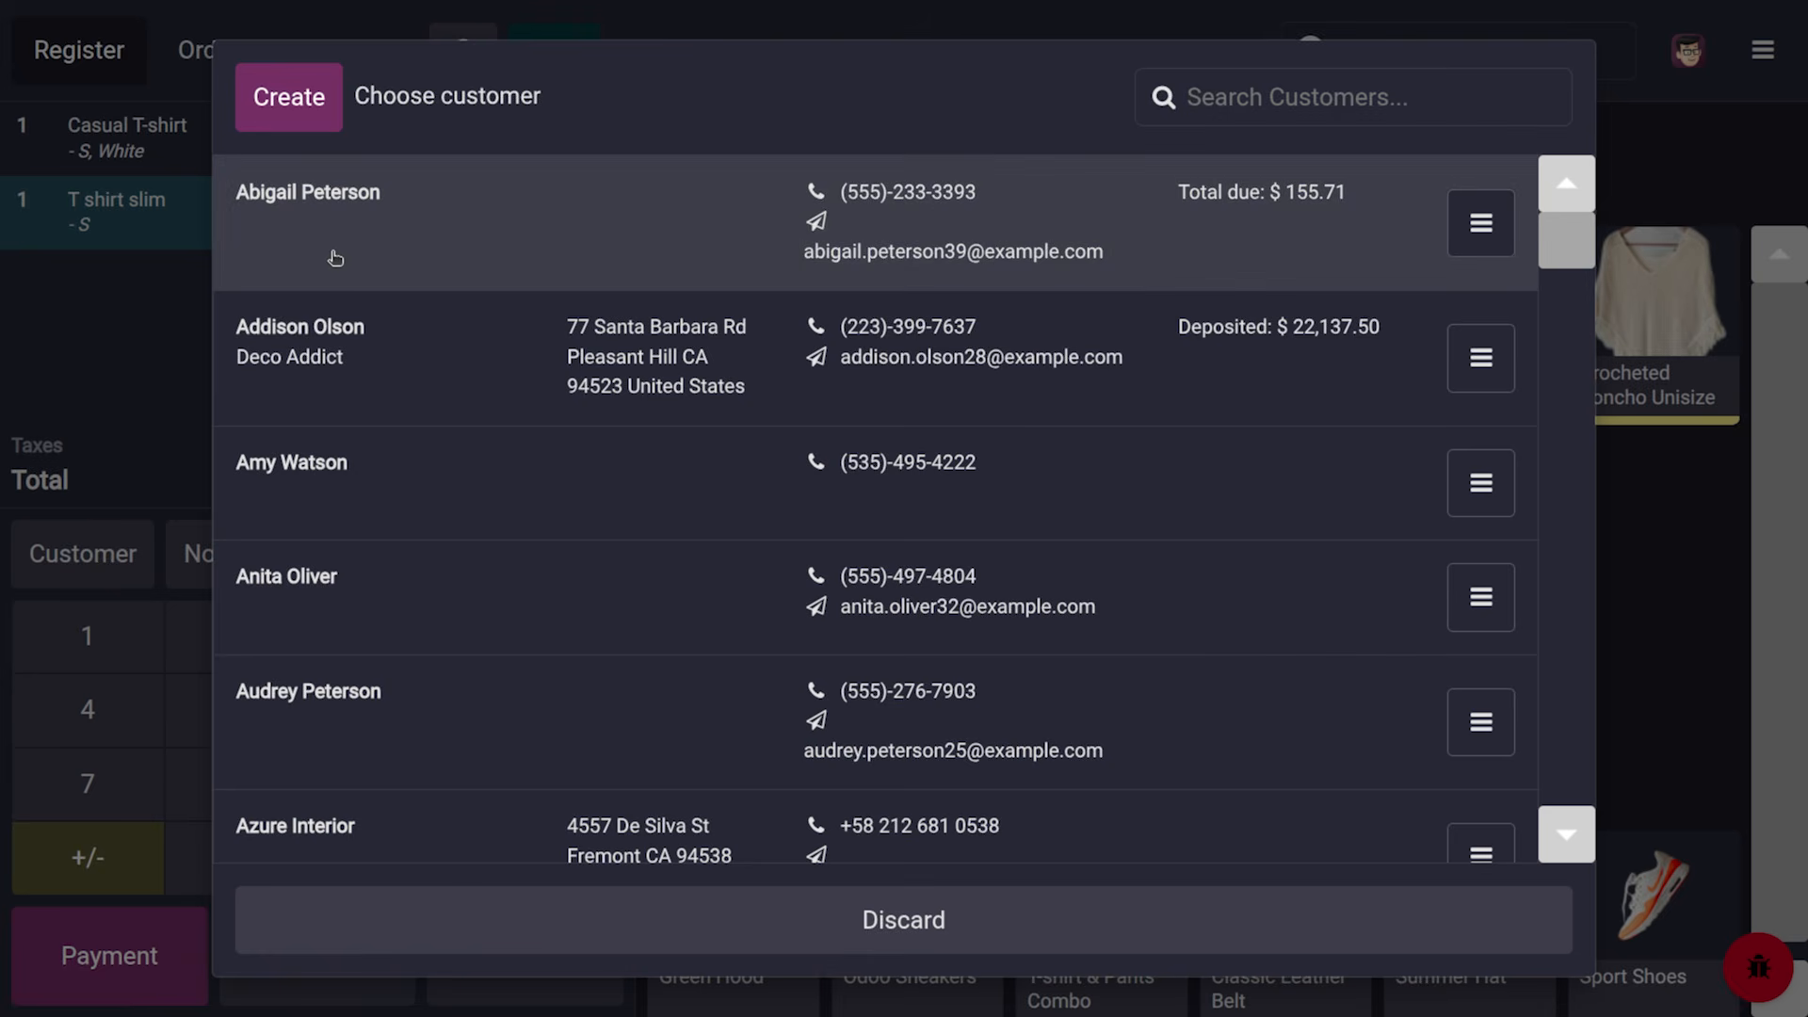
pyautogui.click(363, 242)
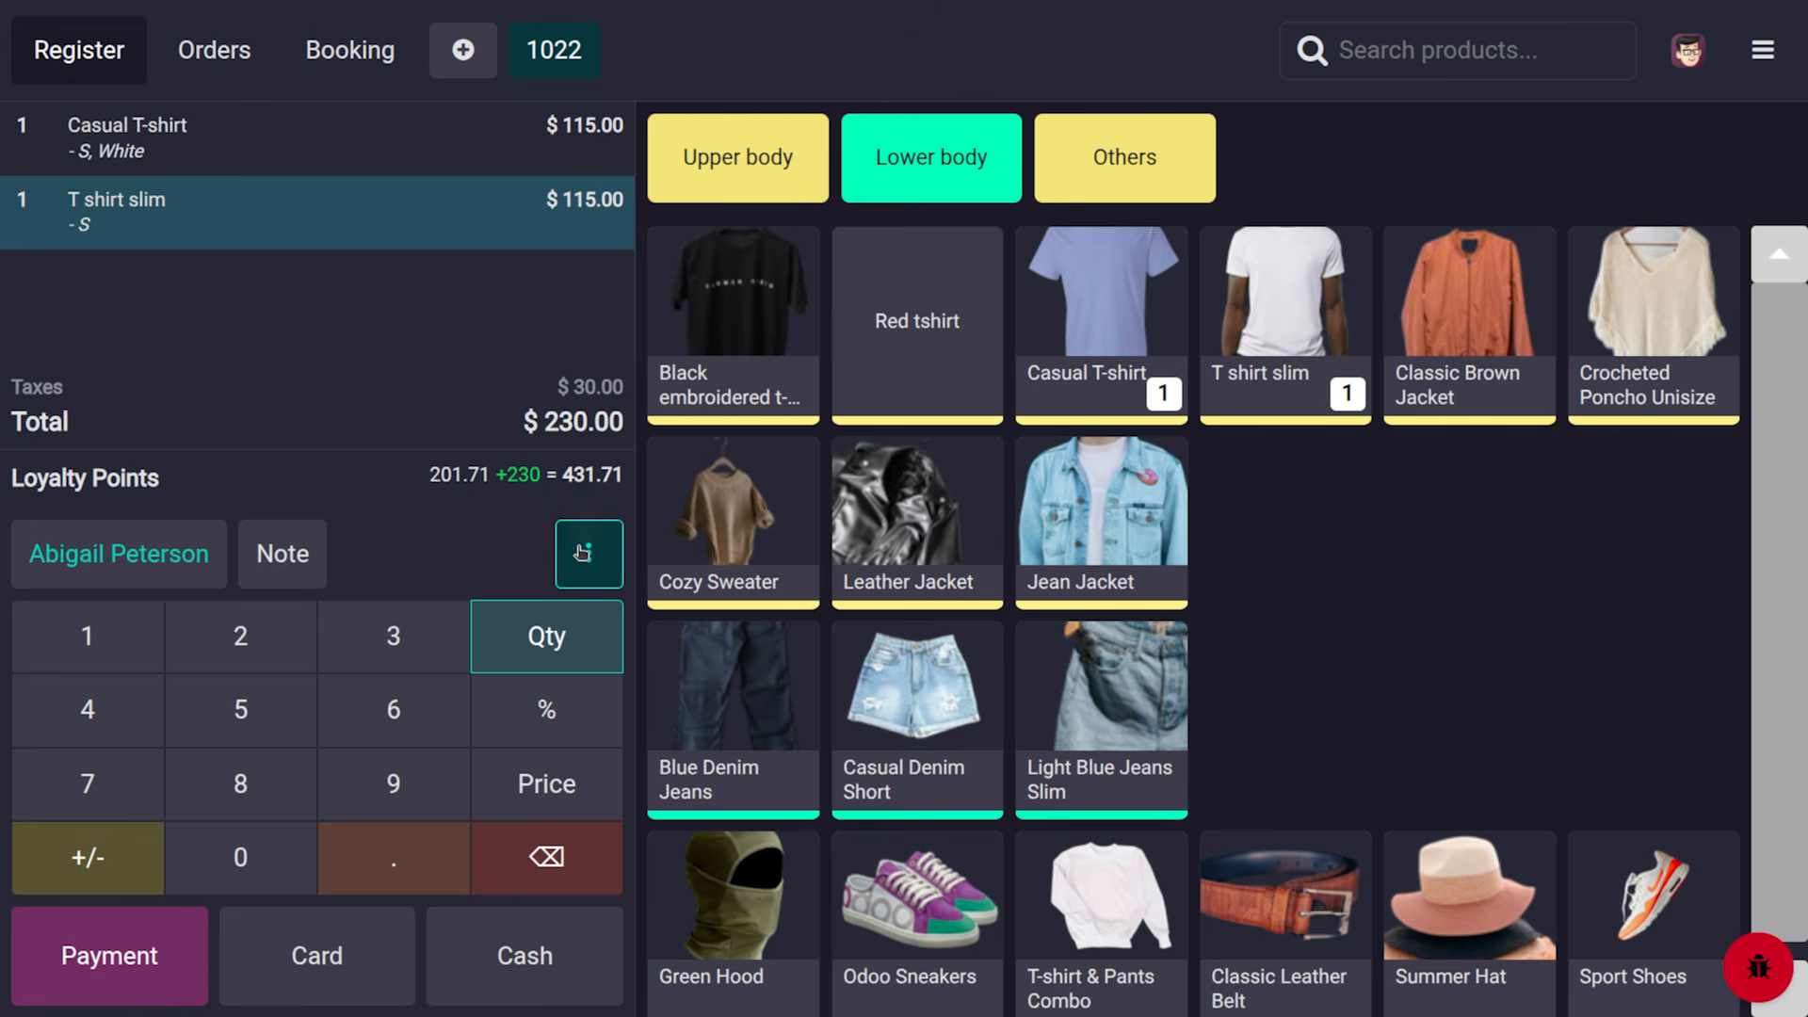
pyautogui.click(581, 553)
pyautogui.click(500, 484)
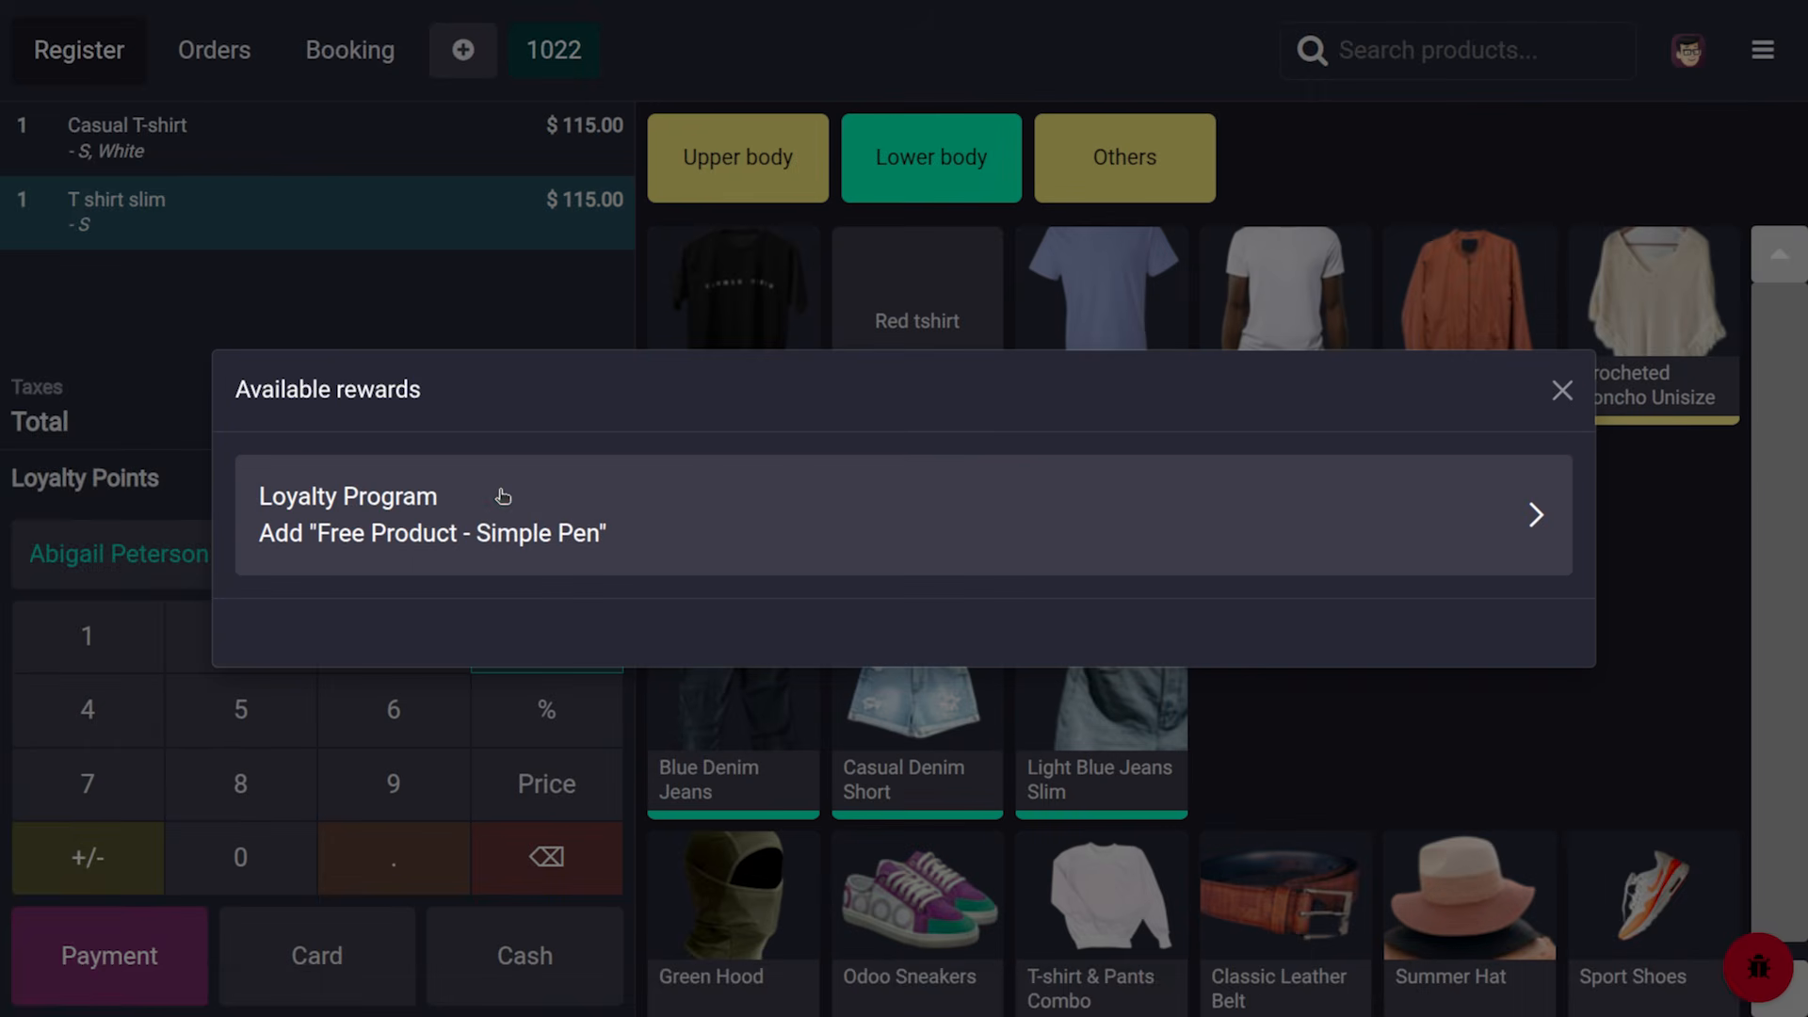
pyautogui.click(517, 517)
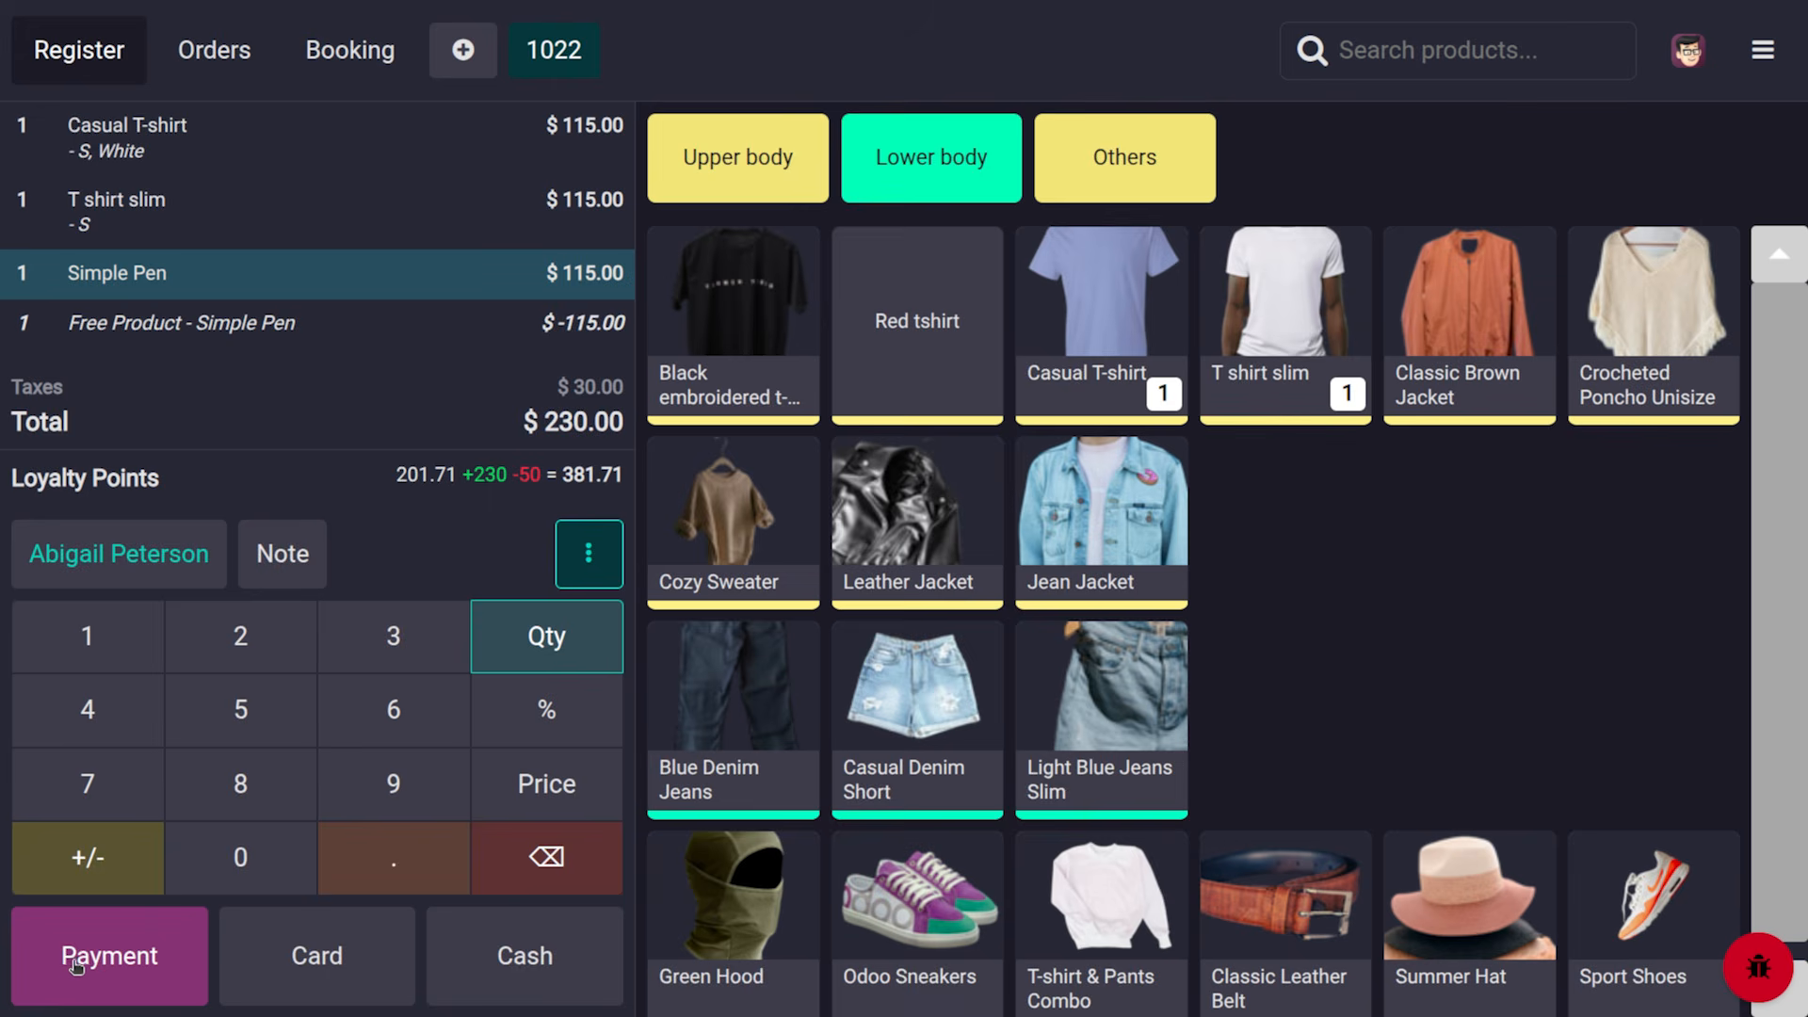
# Pay the $230.00 order by card, read the enlarged receipt, and skip printing
pyautogui.click(111, 966)
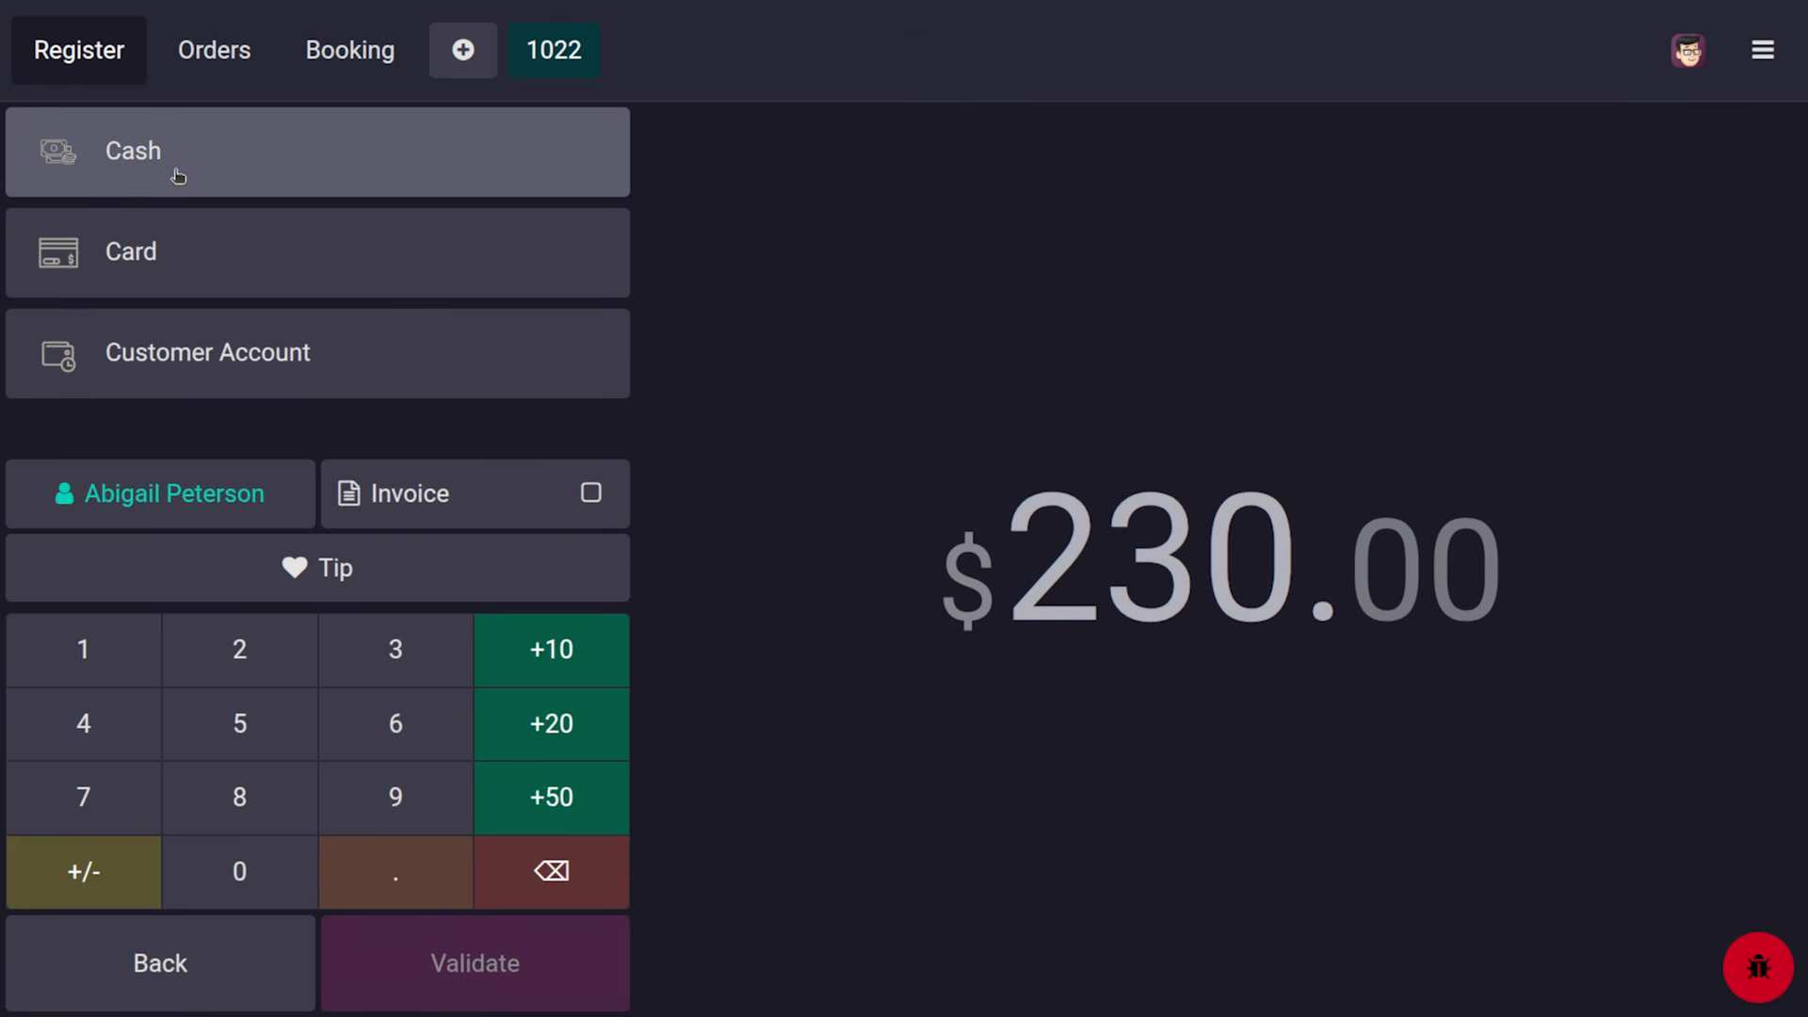
pyautogui.click(209, 937)
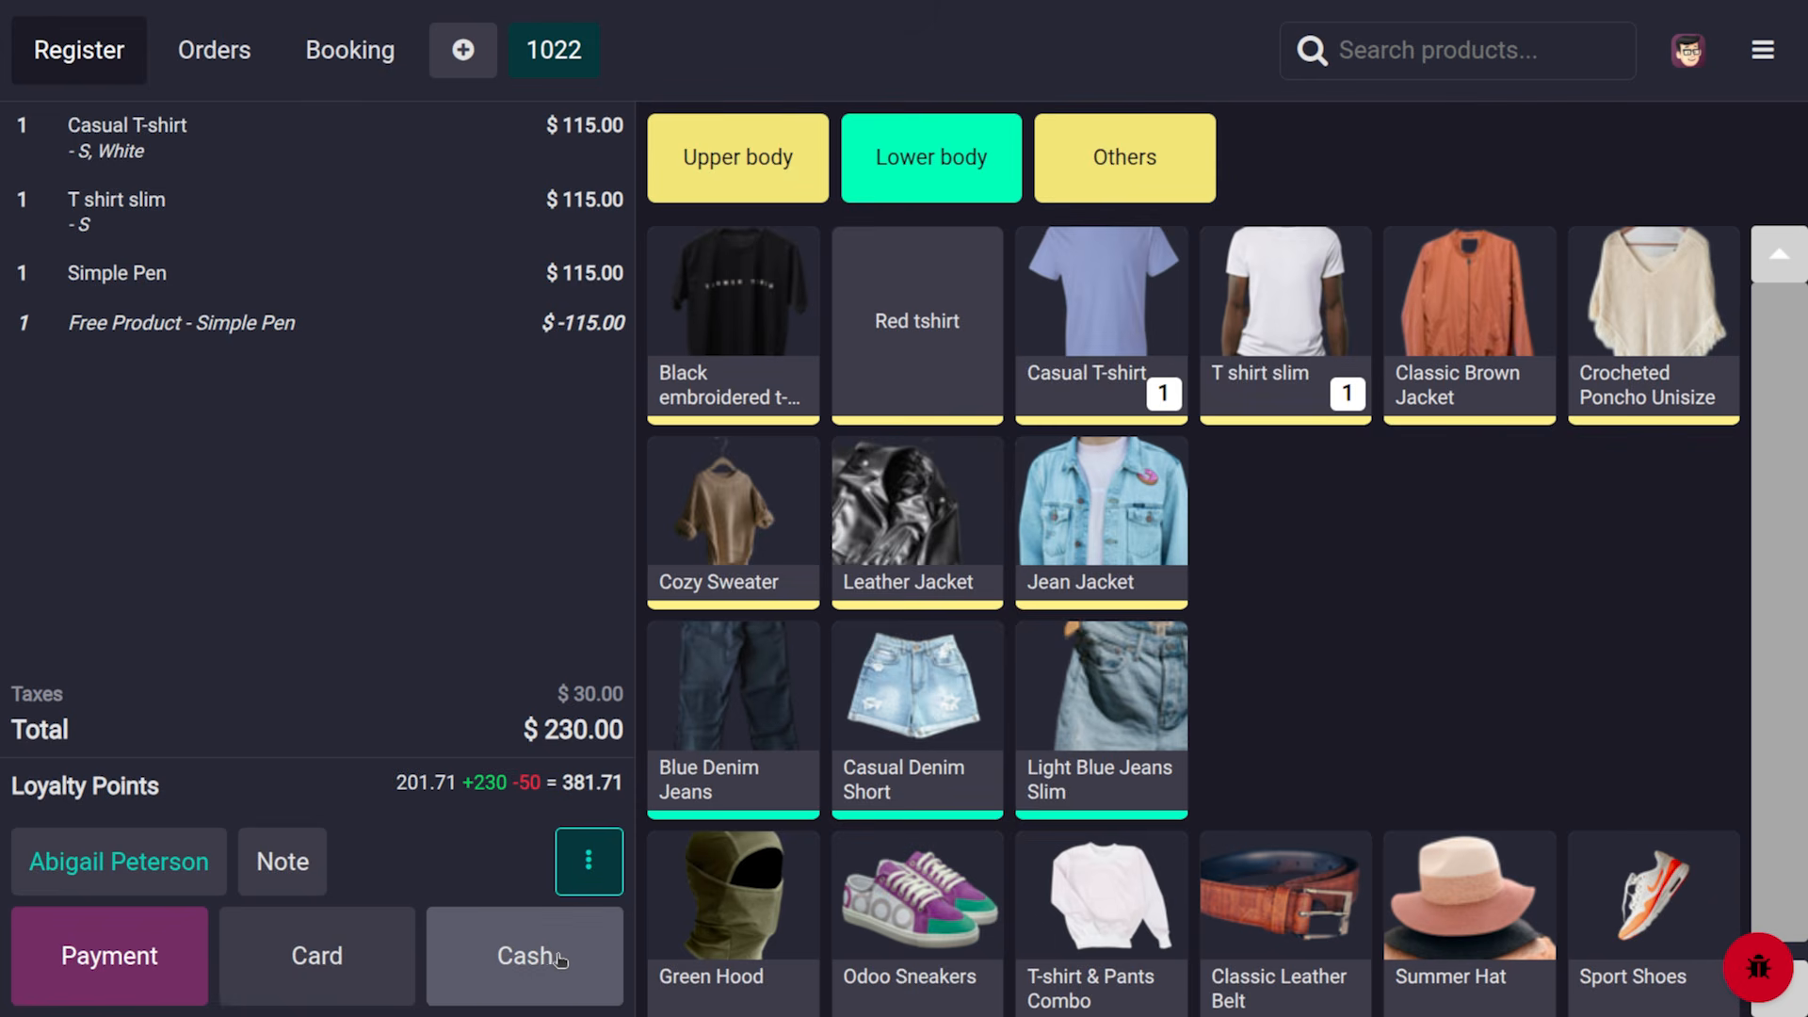
pyautogui.click(359, 953)
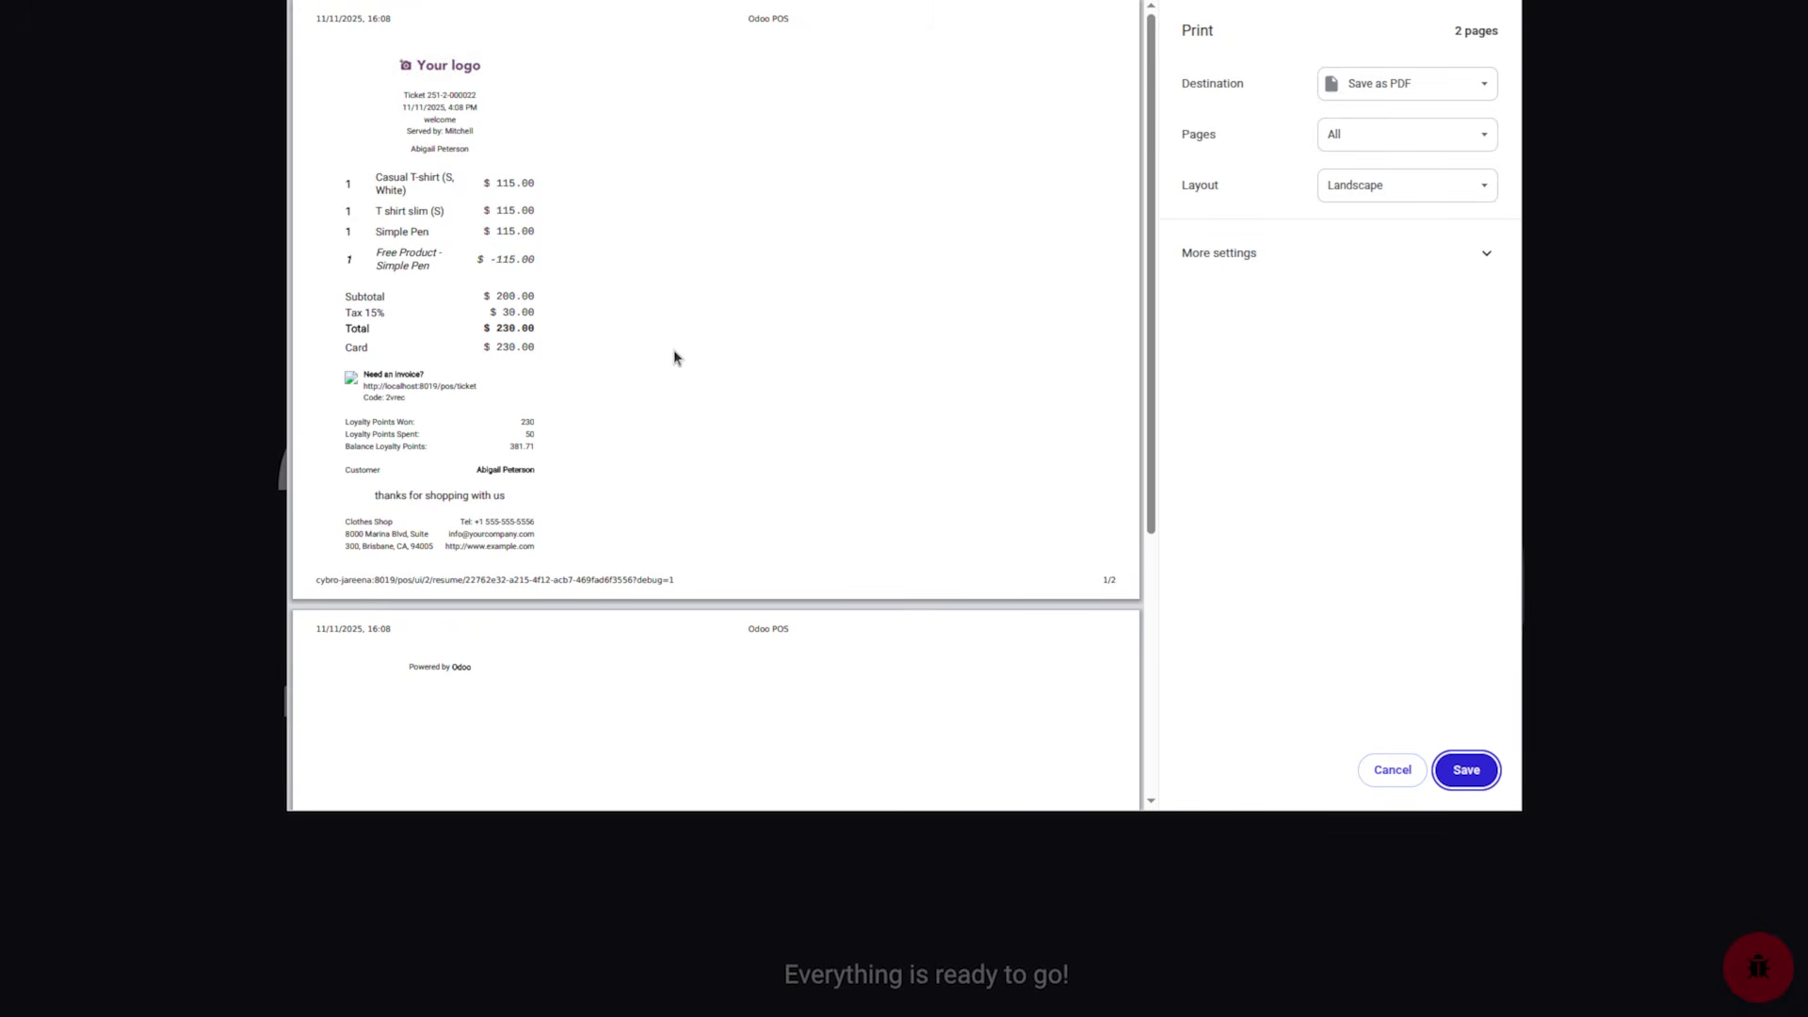
pyautogui.hotkey('ctrl', '+')
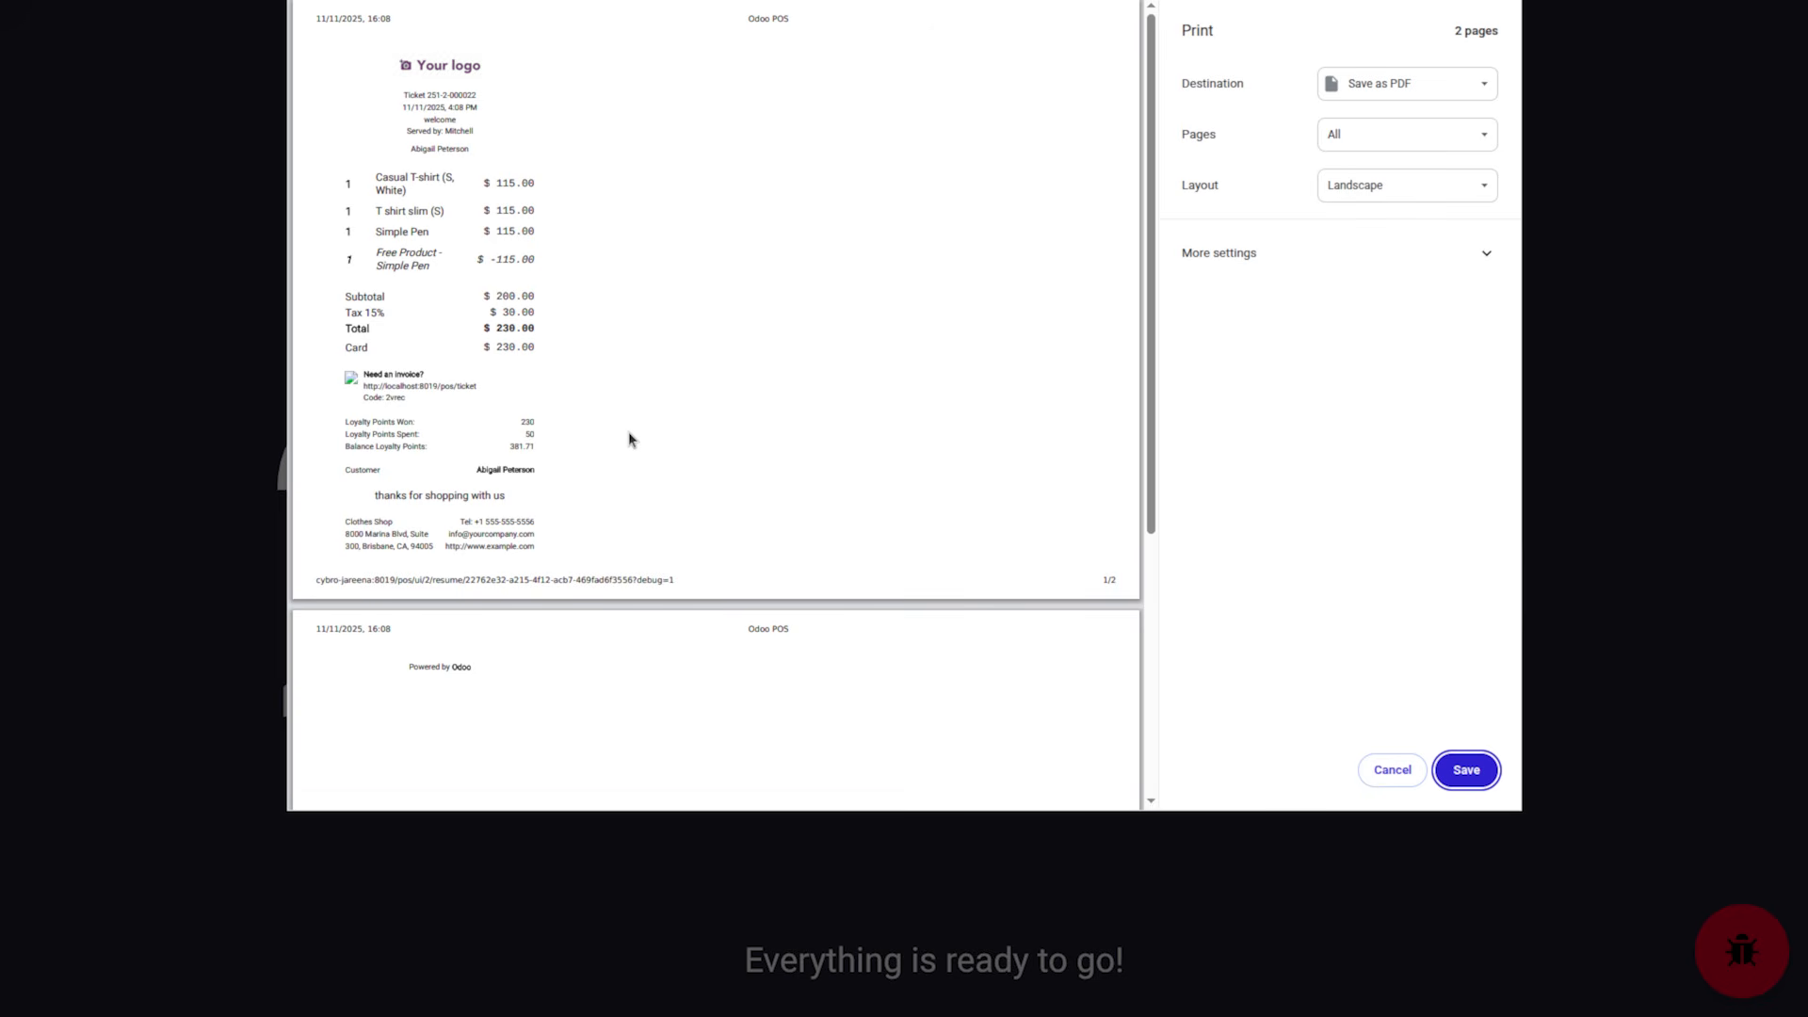
pyautogui.click(1386, 775)
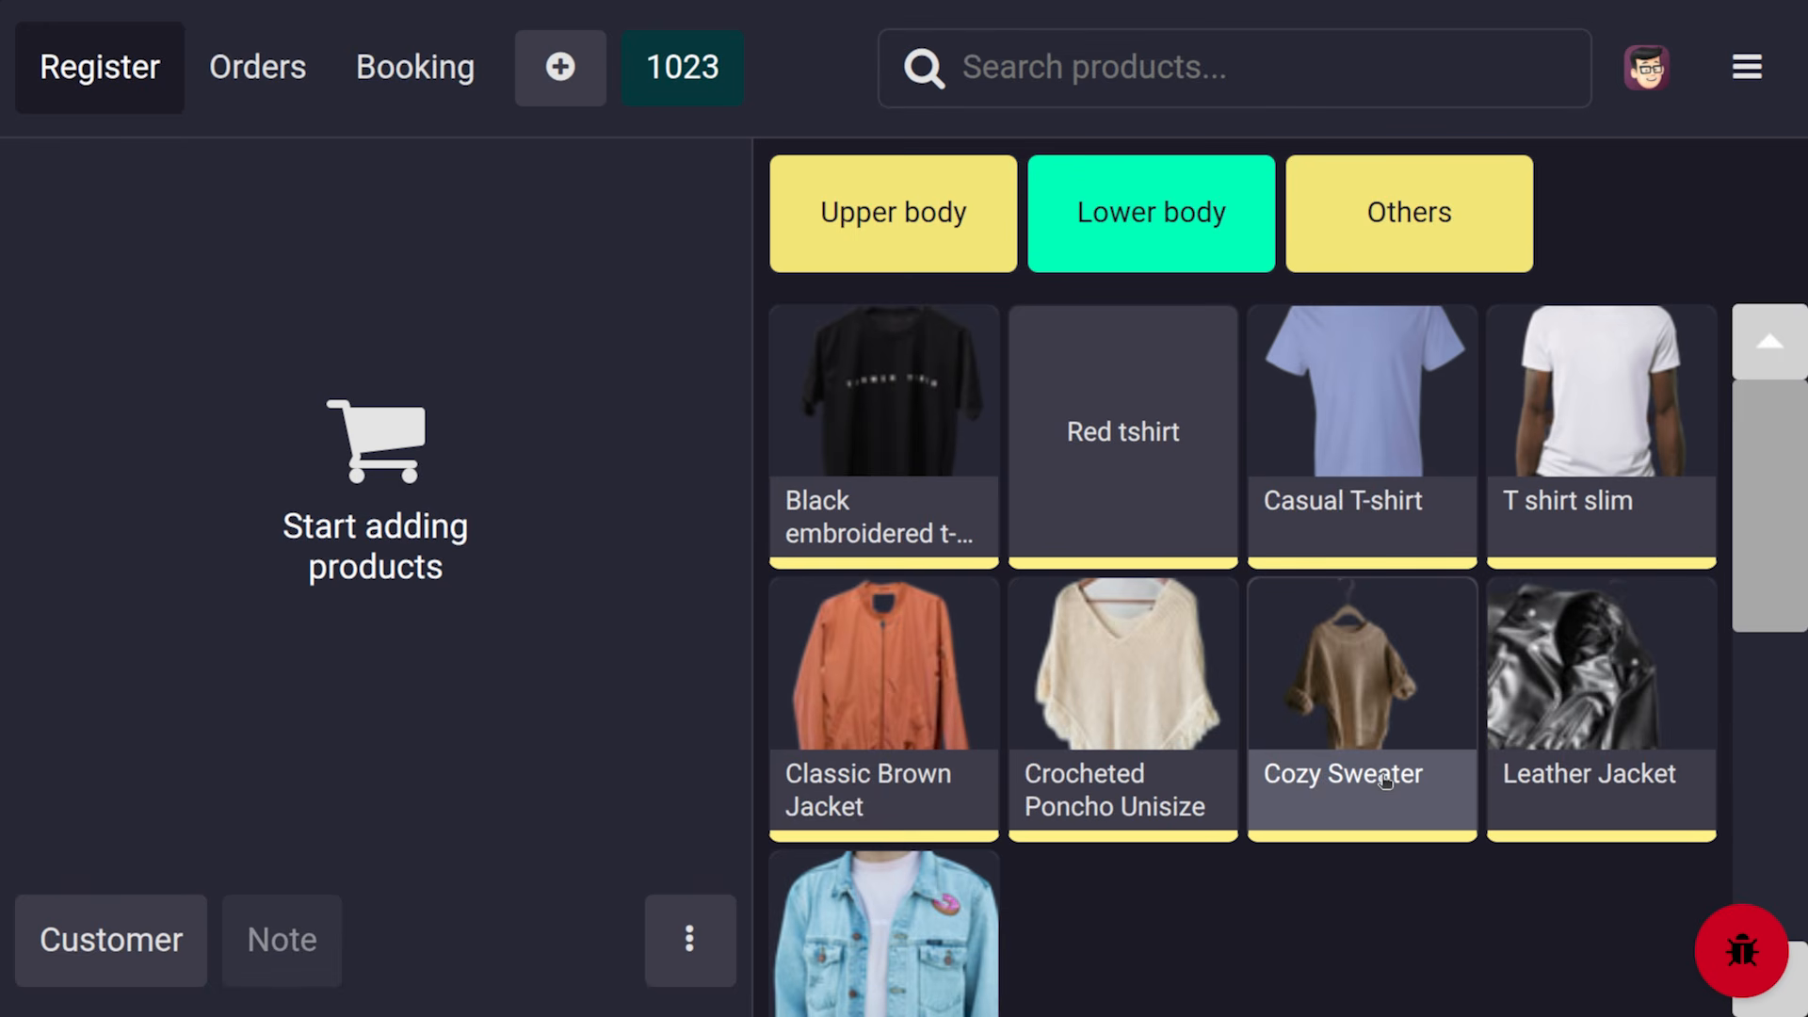
# Close the Clothes Shop register session with $230.00 by card and go to the backend
pyautogui.hotkey('ctrl', '-')
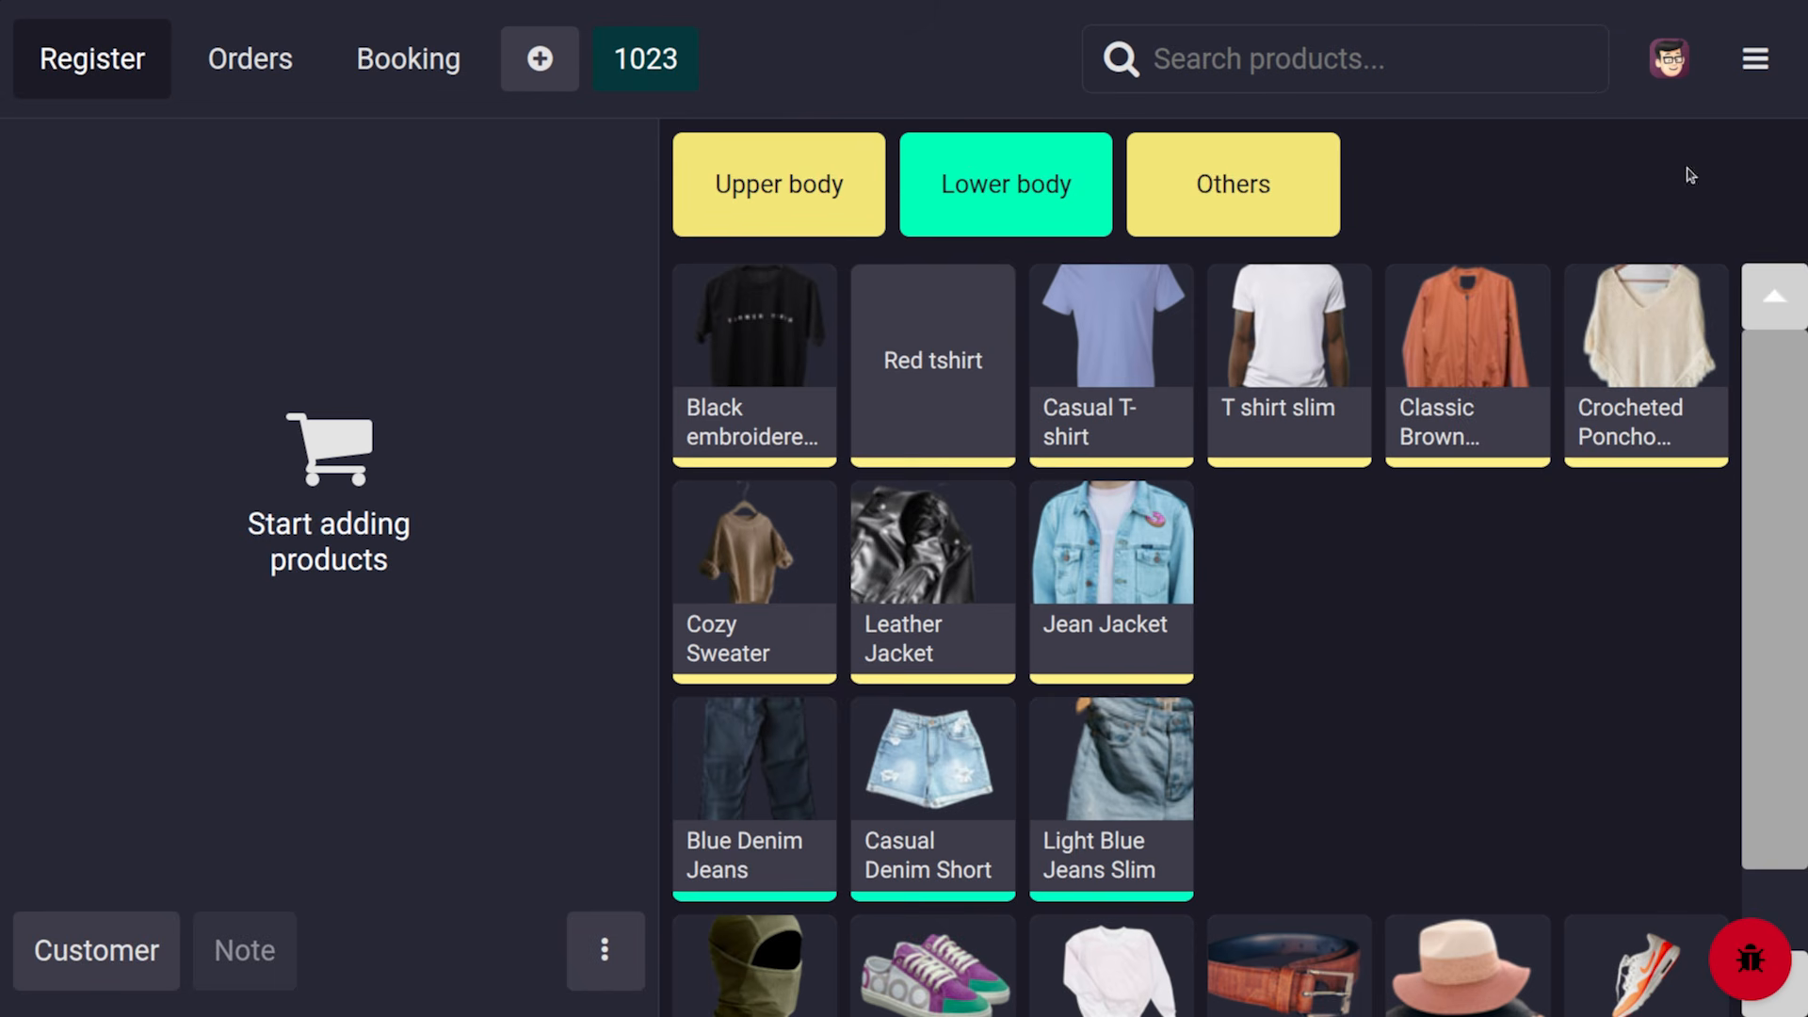
pyautogui.click(1761, 47)
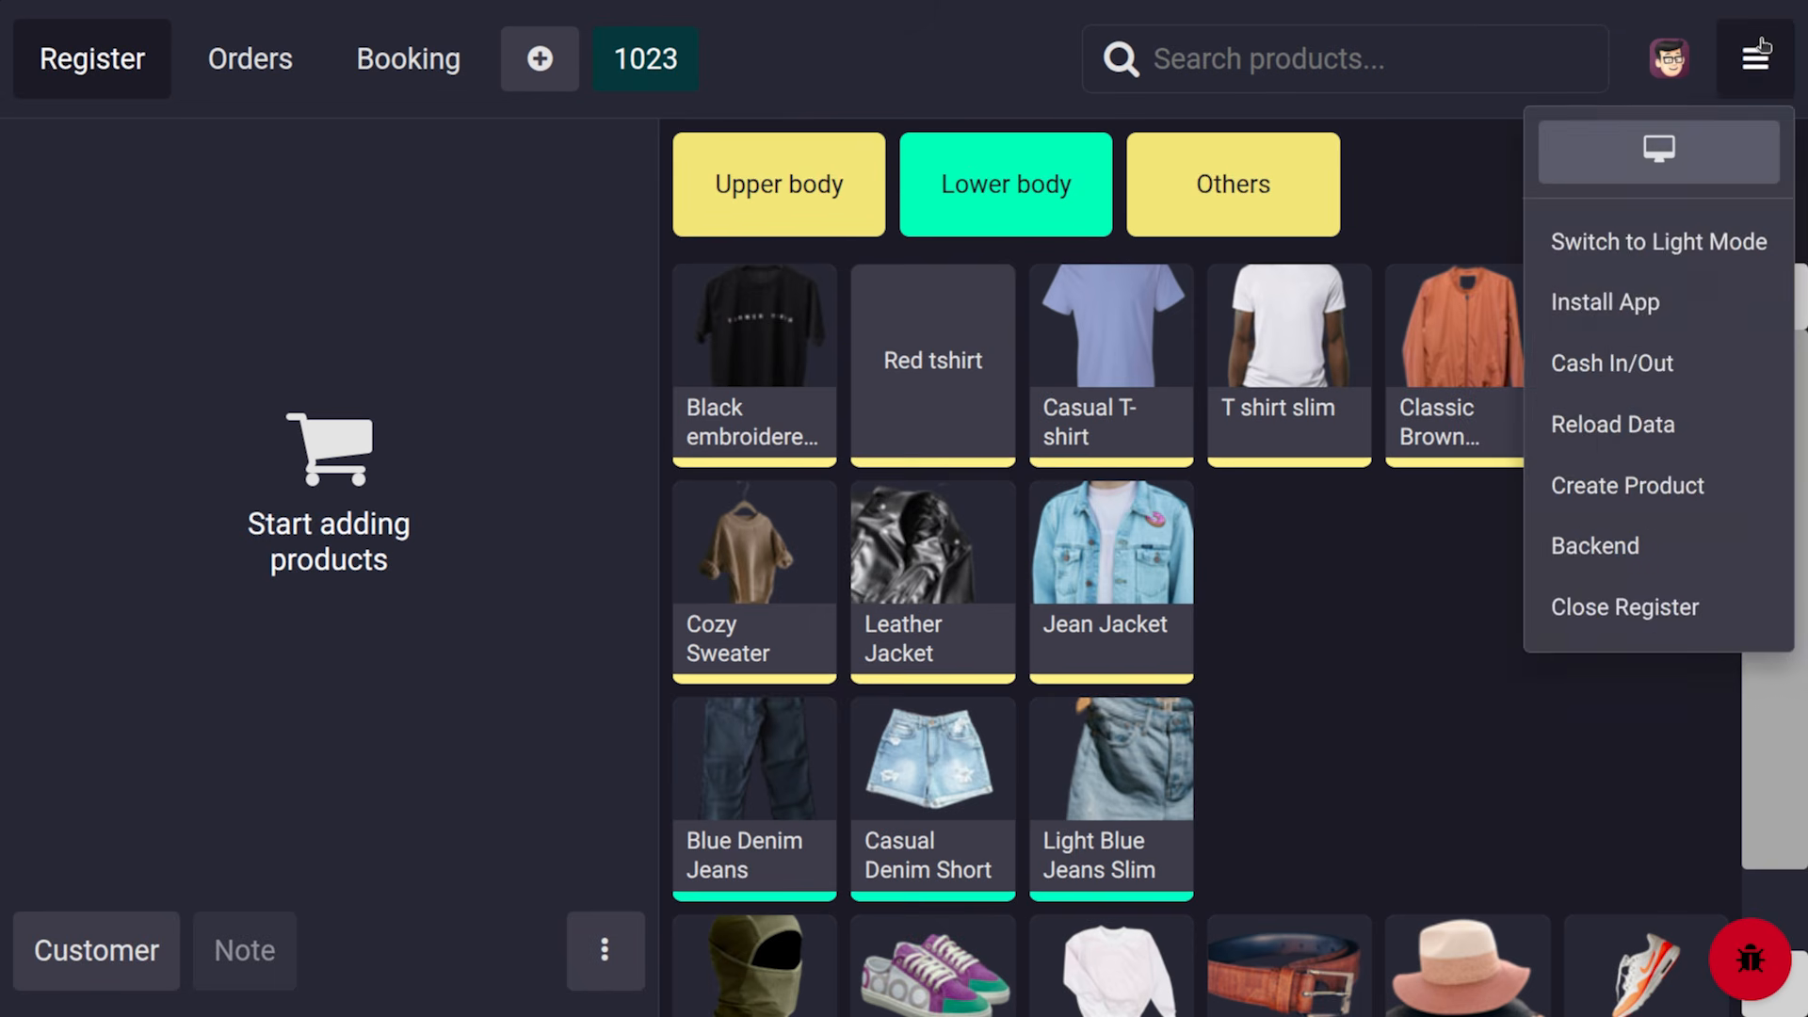
pyautogui.click(1601, 607)
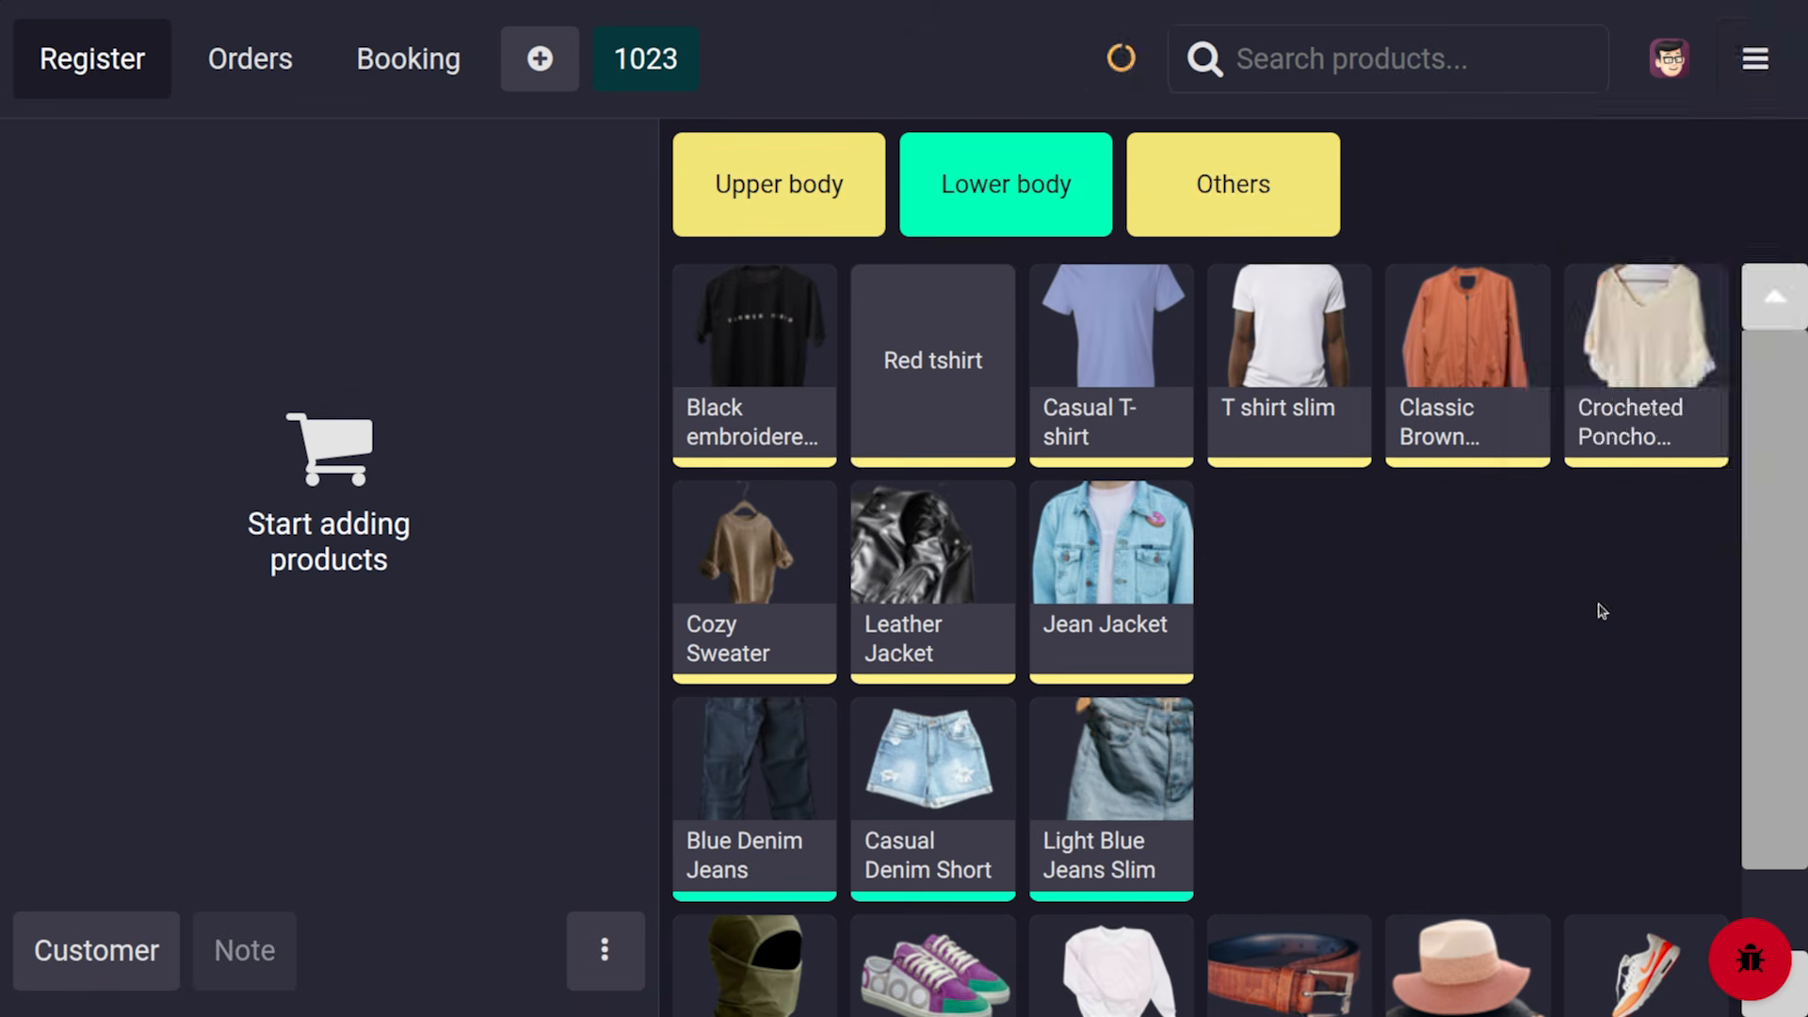
pyautogui.click(230, 896)
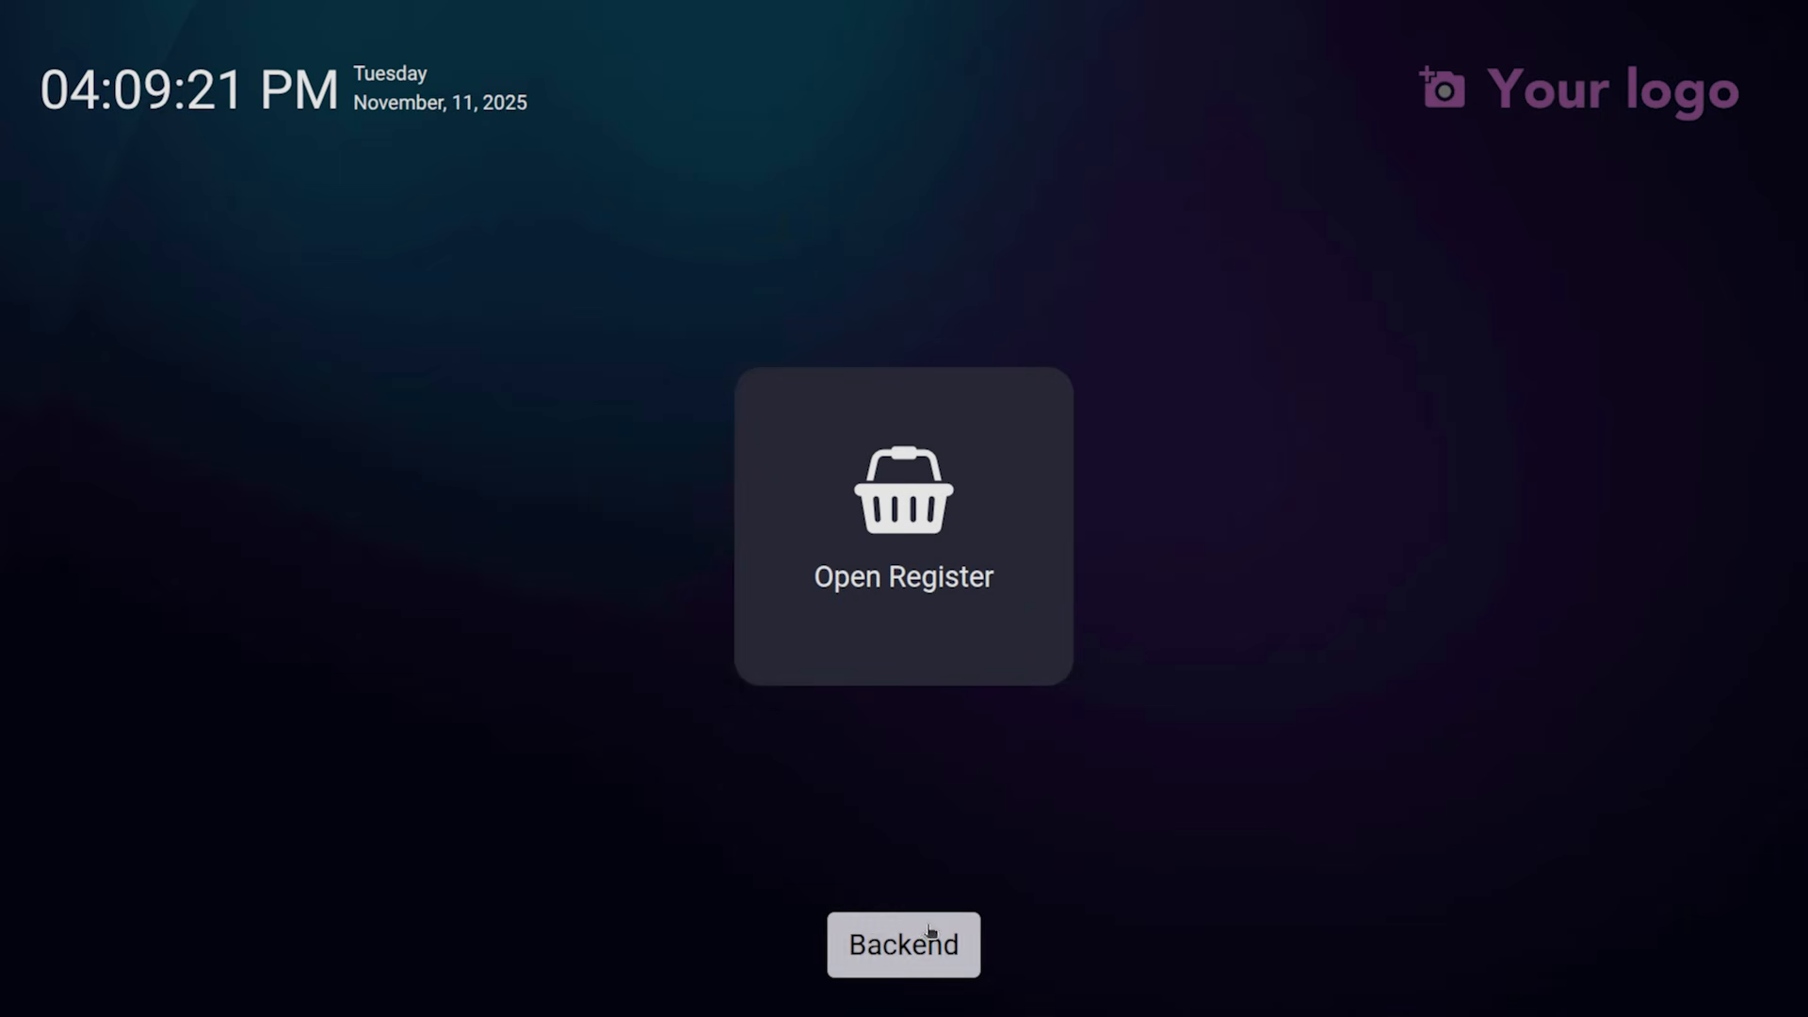
pyautogui.click(929, 937)
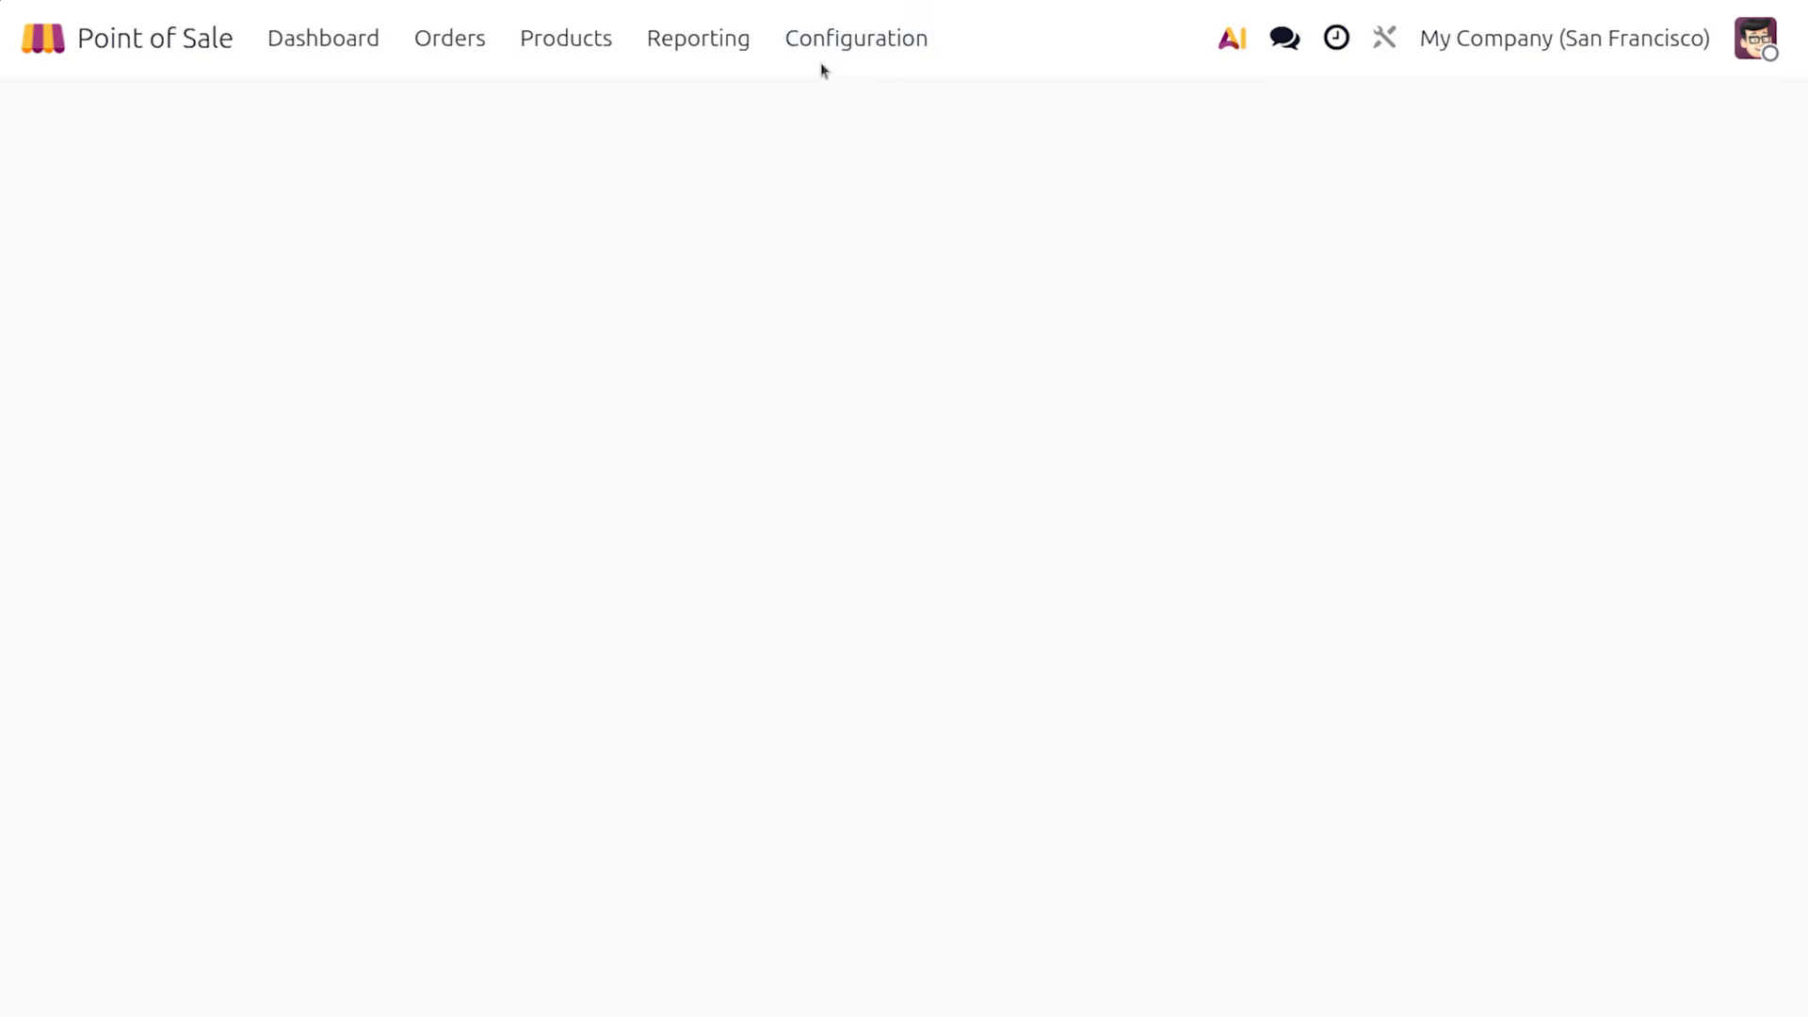
# Open Point of Sale Configuration > Settings and scroll down to the Inventory section
pyautogui.click(843, 37)
pyautogui.click(876, 107)
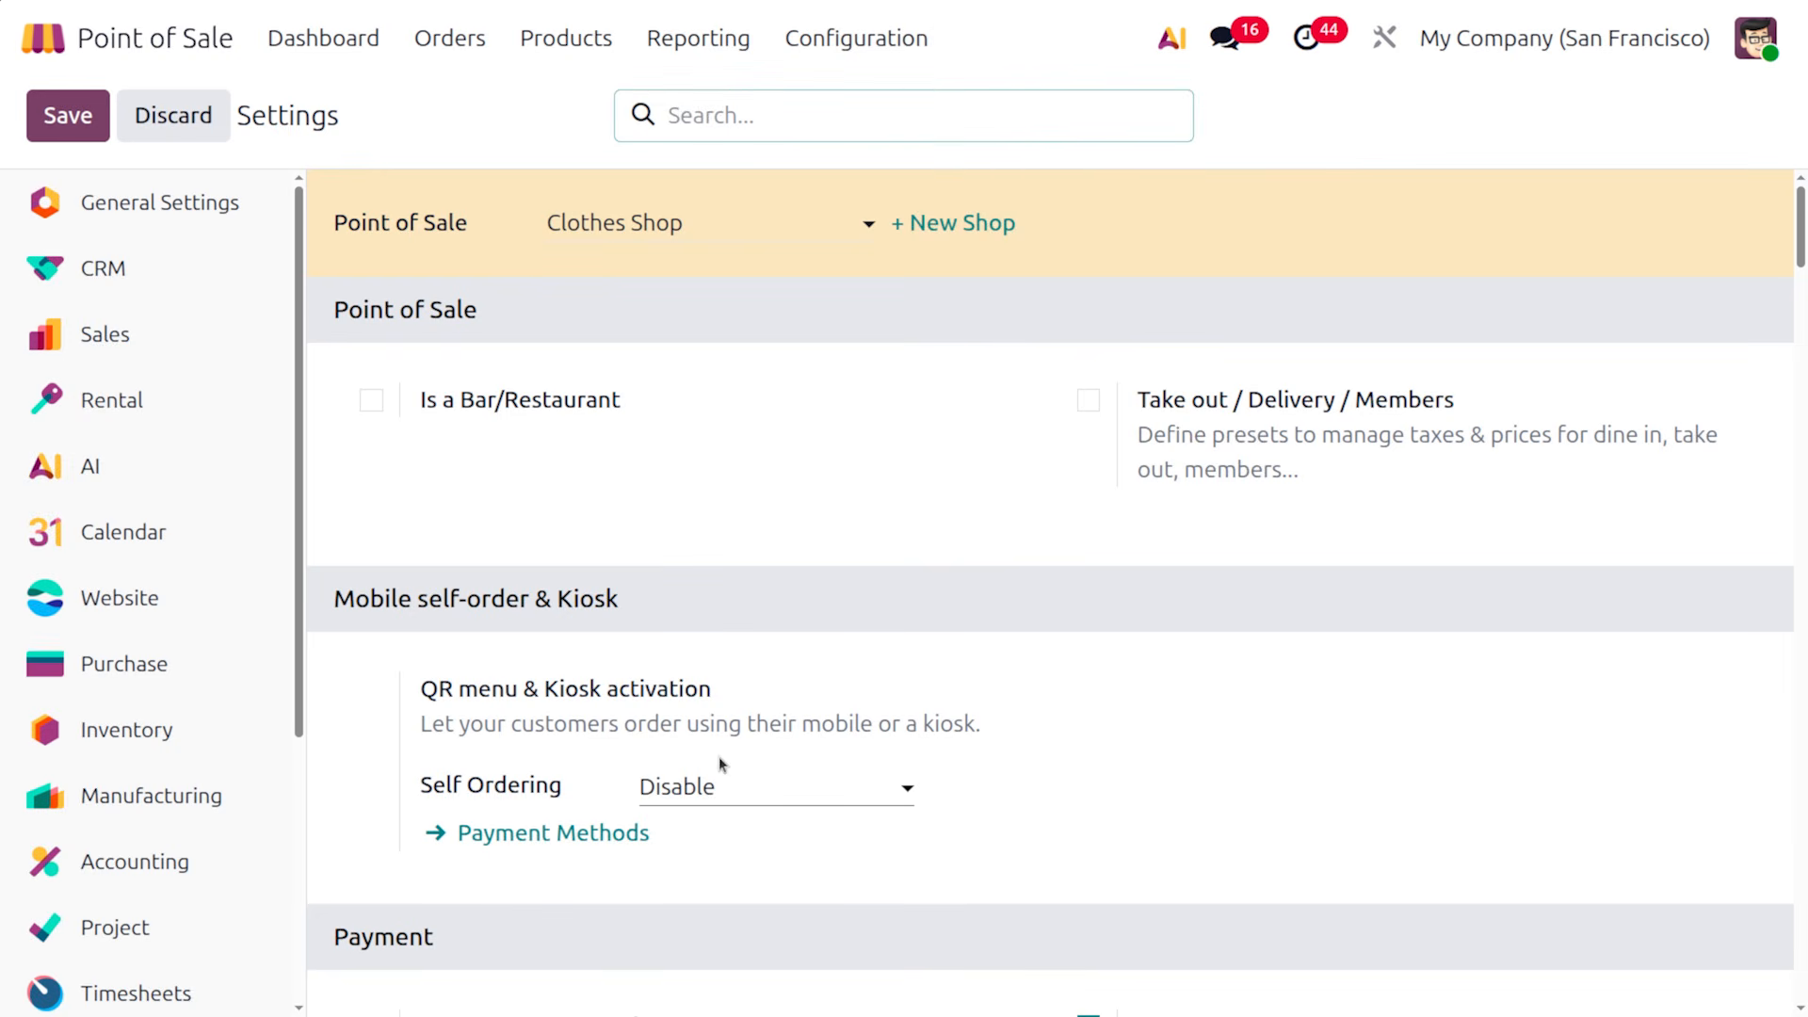
pyautogui.scroll(-15, 720, 764)
pyautogui.scroll(-15, 719, 764)
pyautogui.scroll(-10, 721, 765)
pyautogui.scroll(-8, 720, 759)
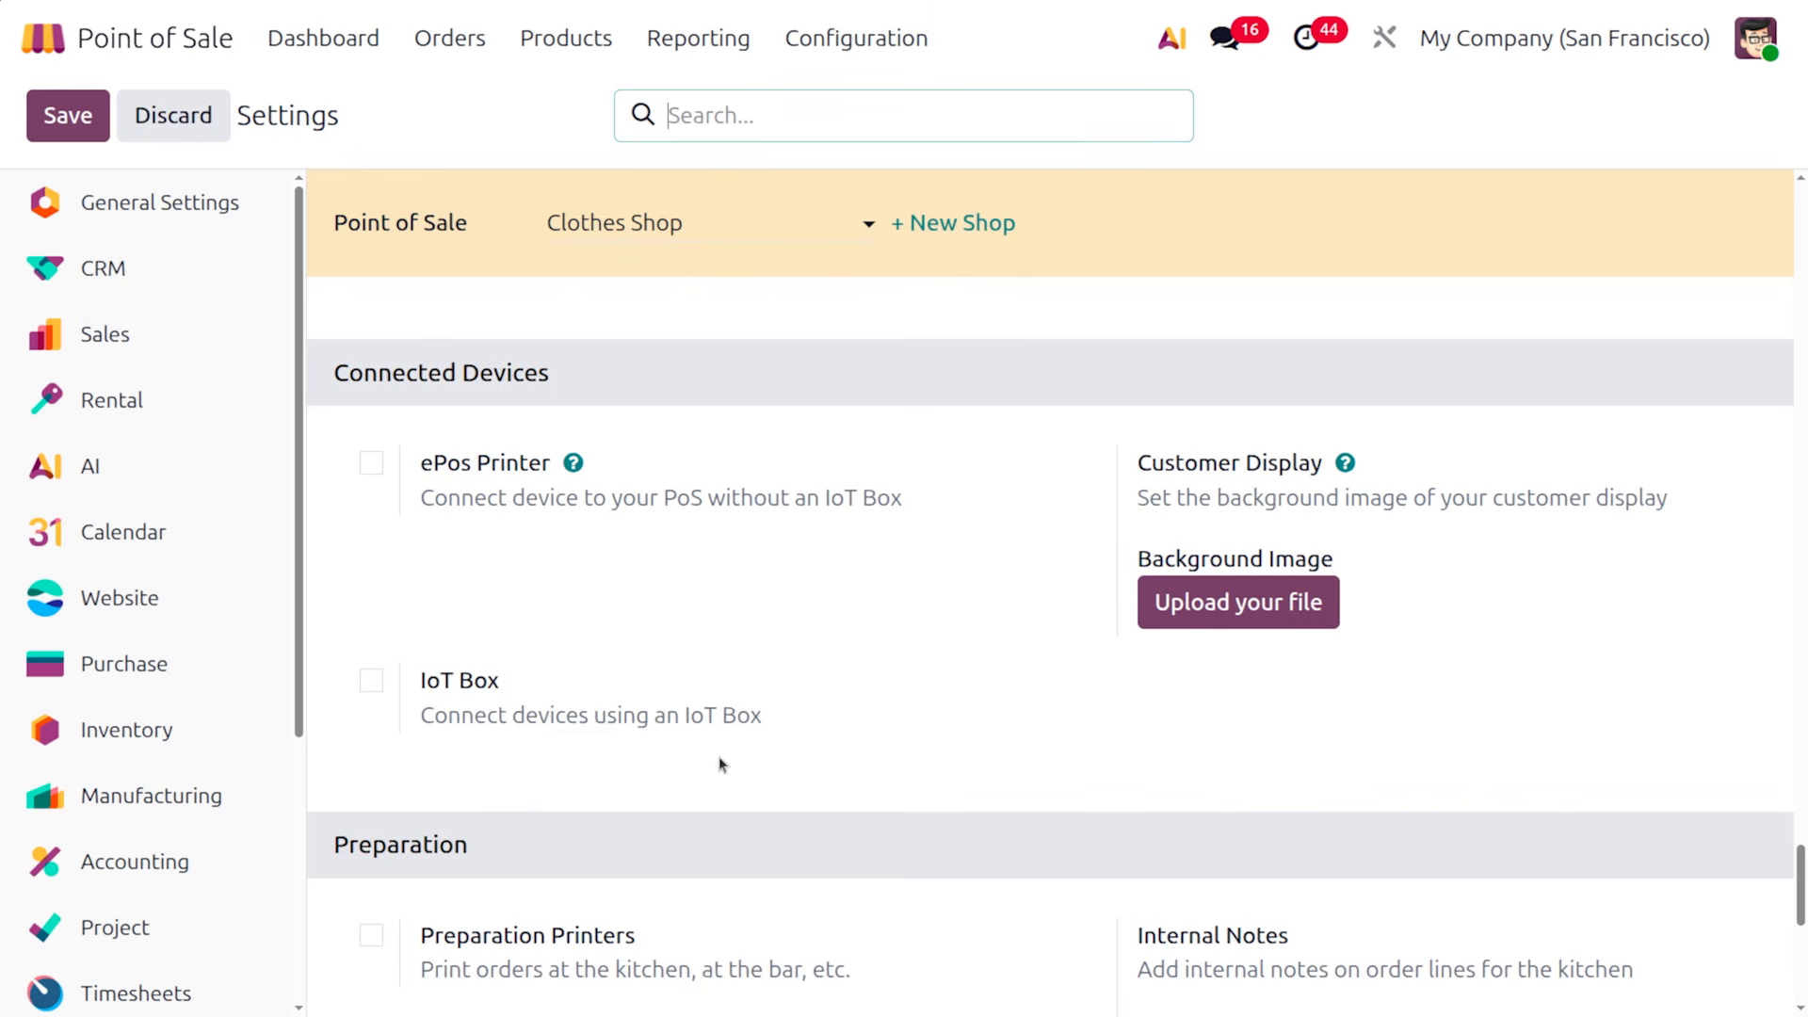
pyautogui.scroll(-5, 720, 764)
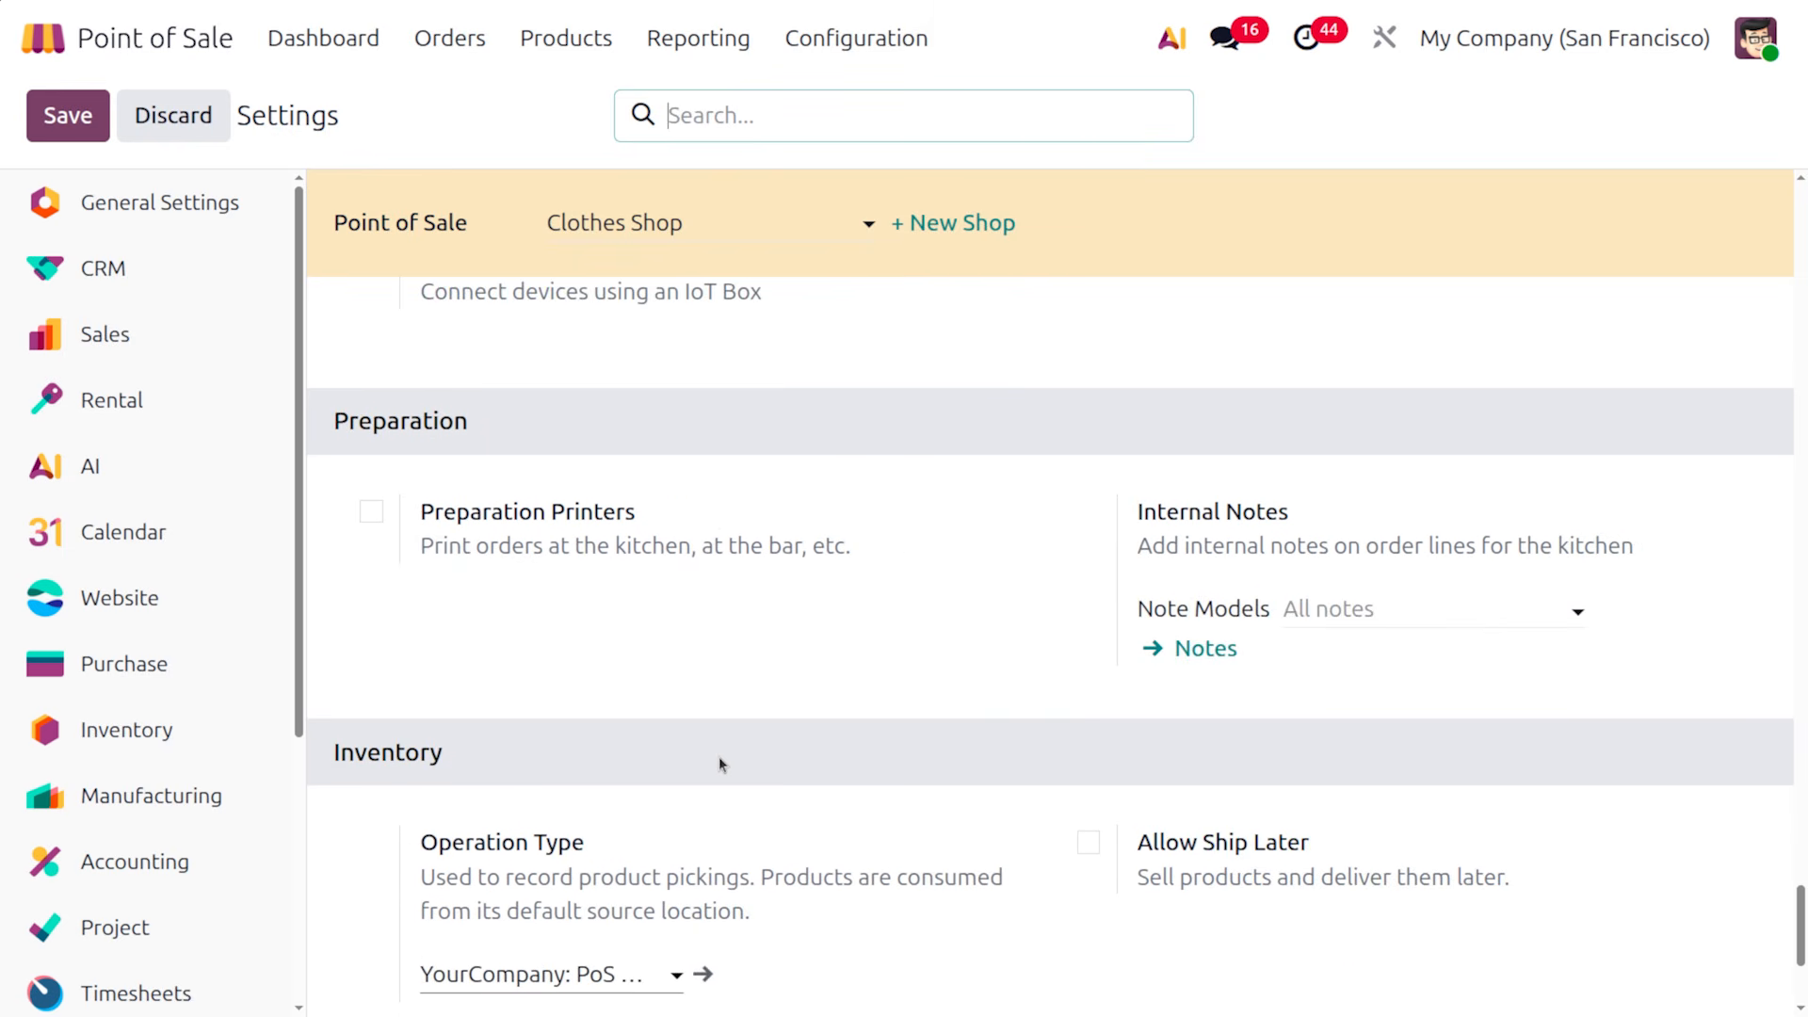
pyautogui.scroll(-2, 720, 755)
pyautogui.scroll(-2, 719, 756)
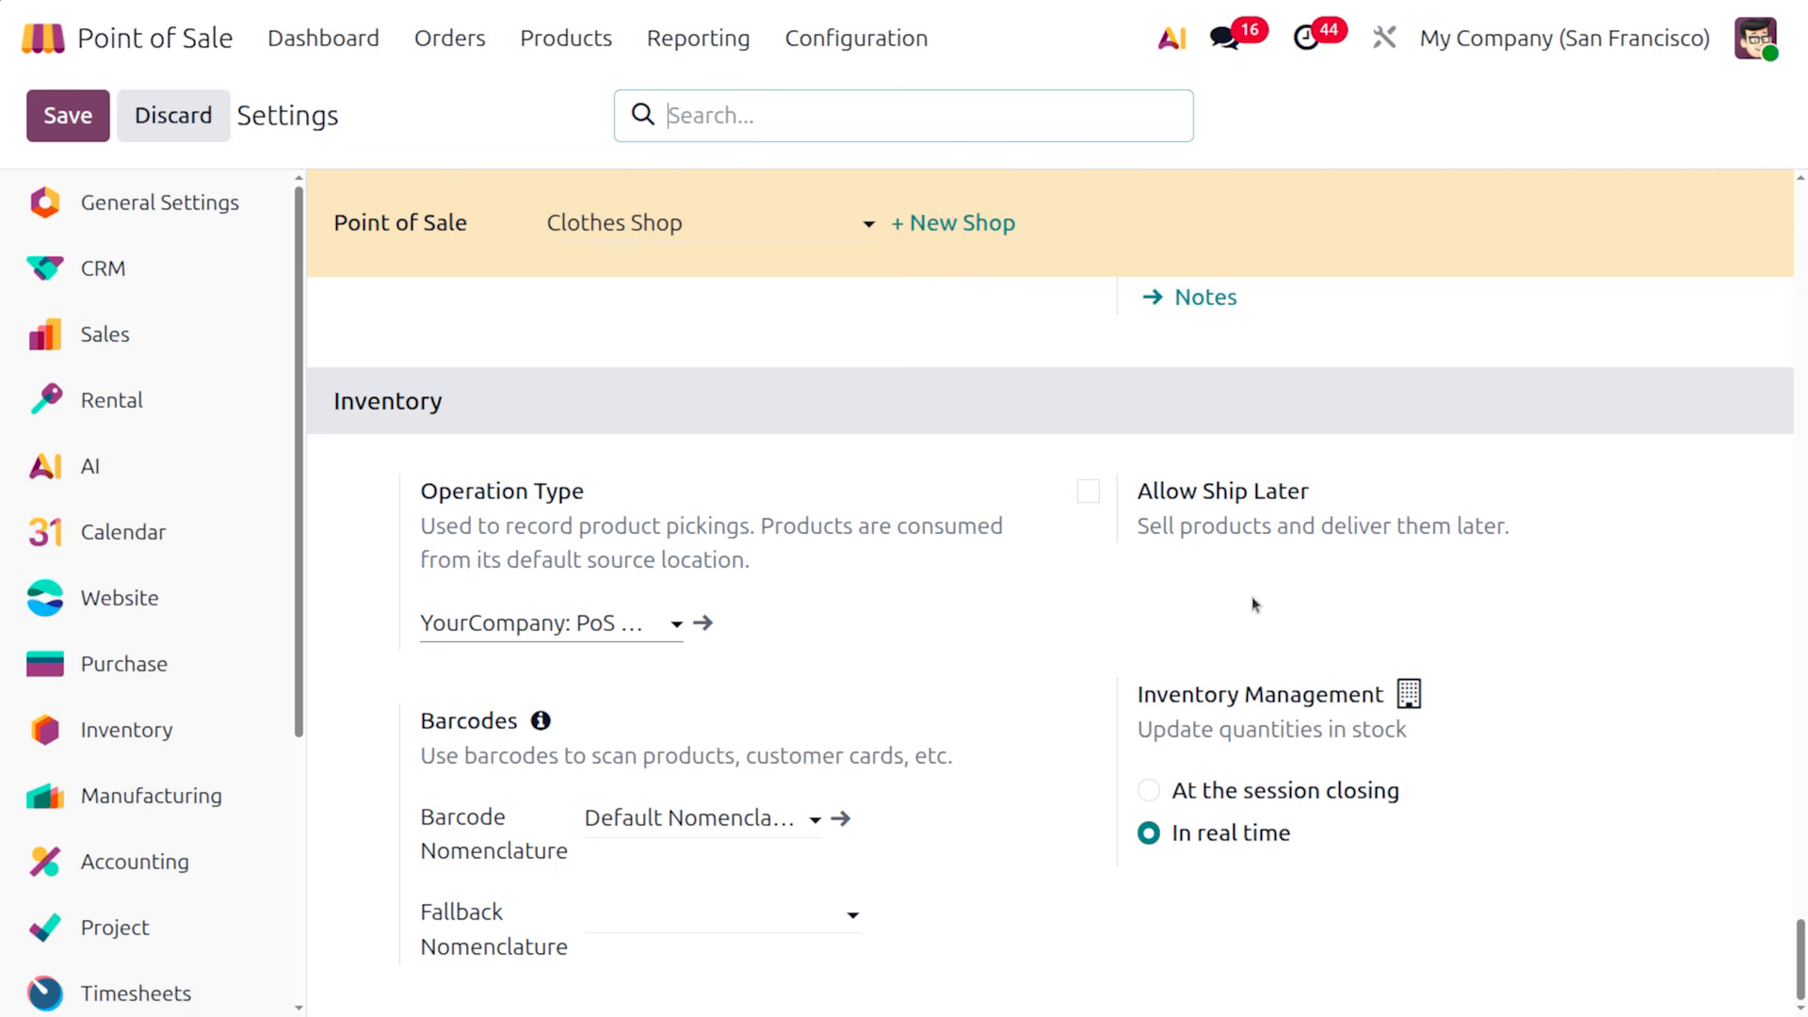
# Enable Allow Ship Later with shipping policy As soon as possible, save, and return to Dashboard
pyautogui.click(1088, 492)
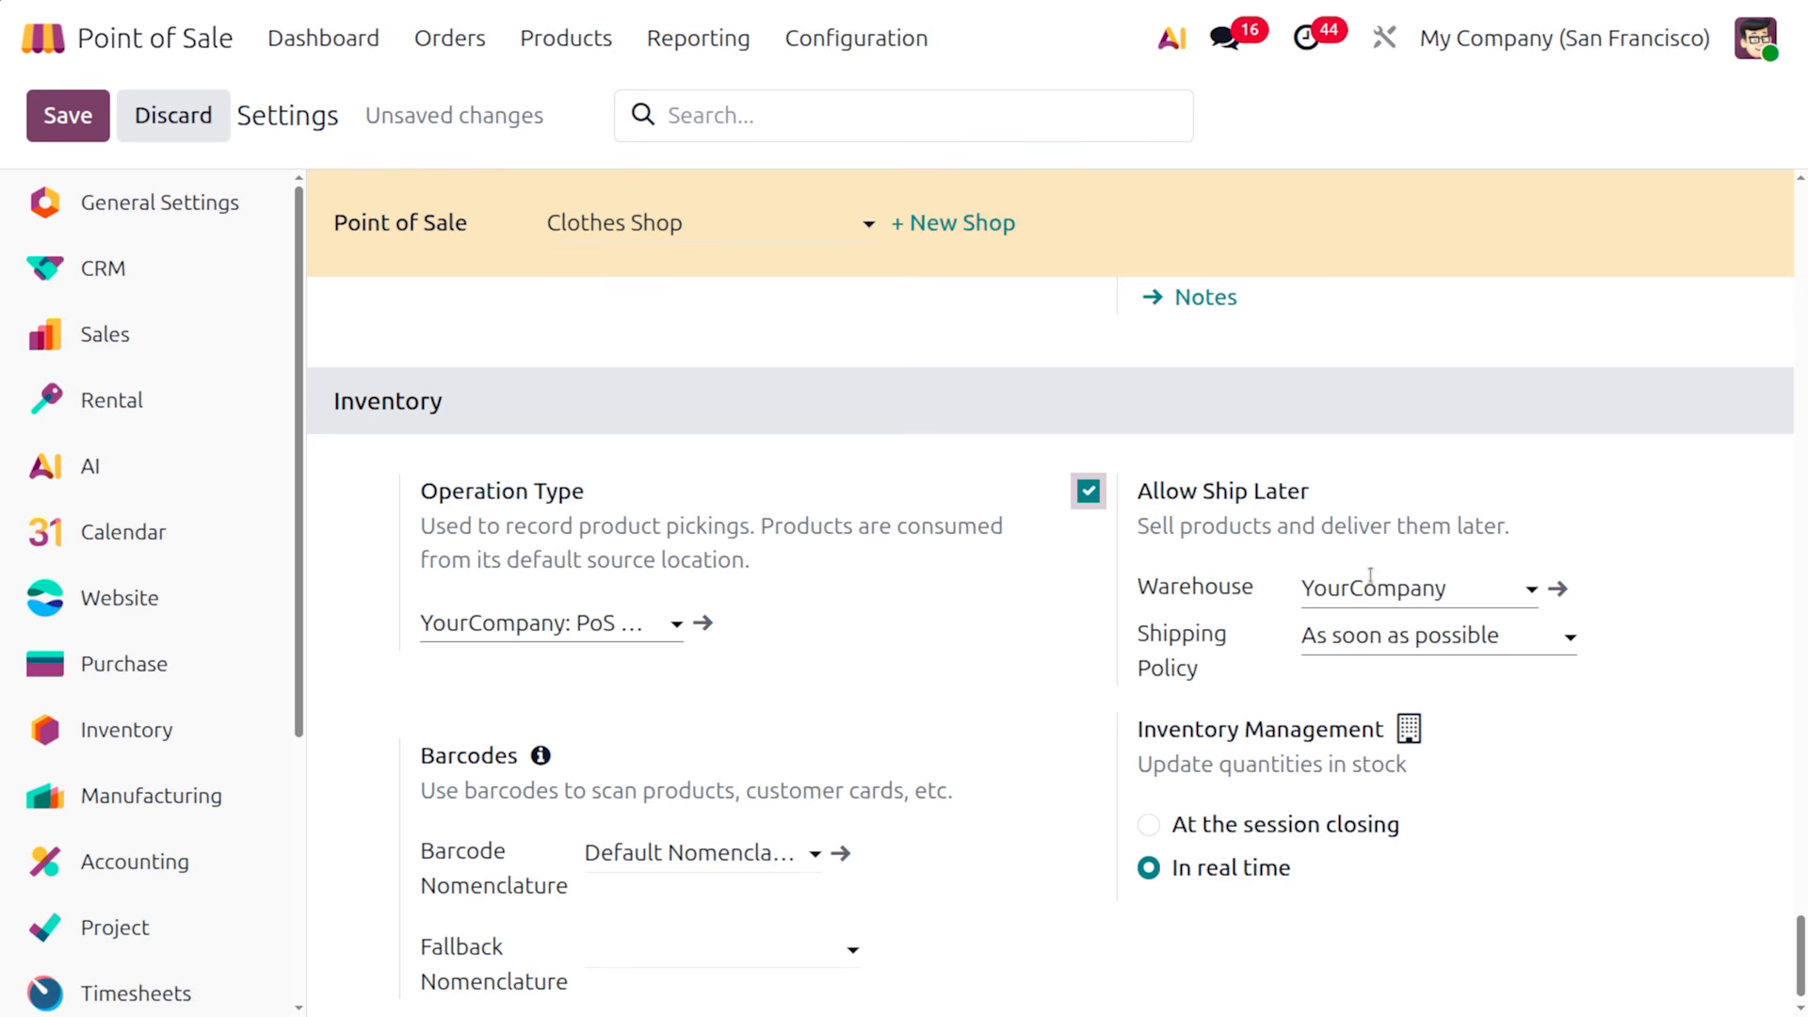
pyautogui.click(1390, 641)
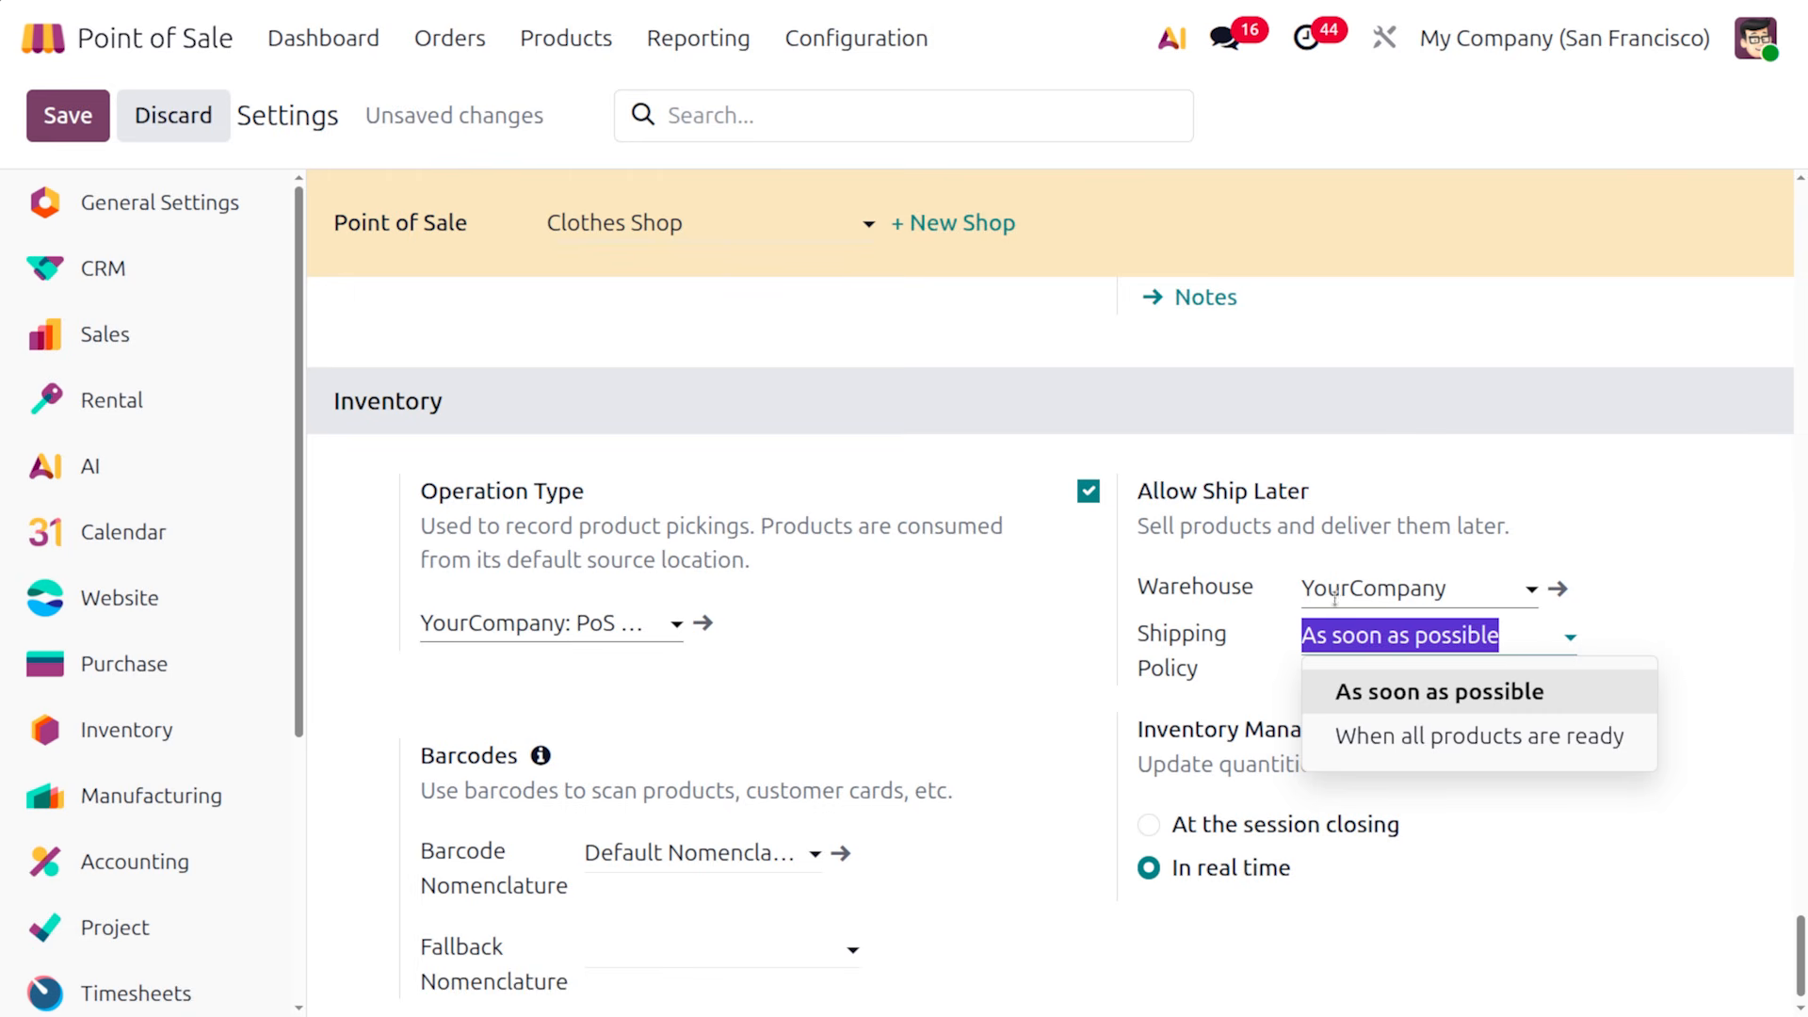
pyautogui.click(1504, 874)
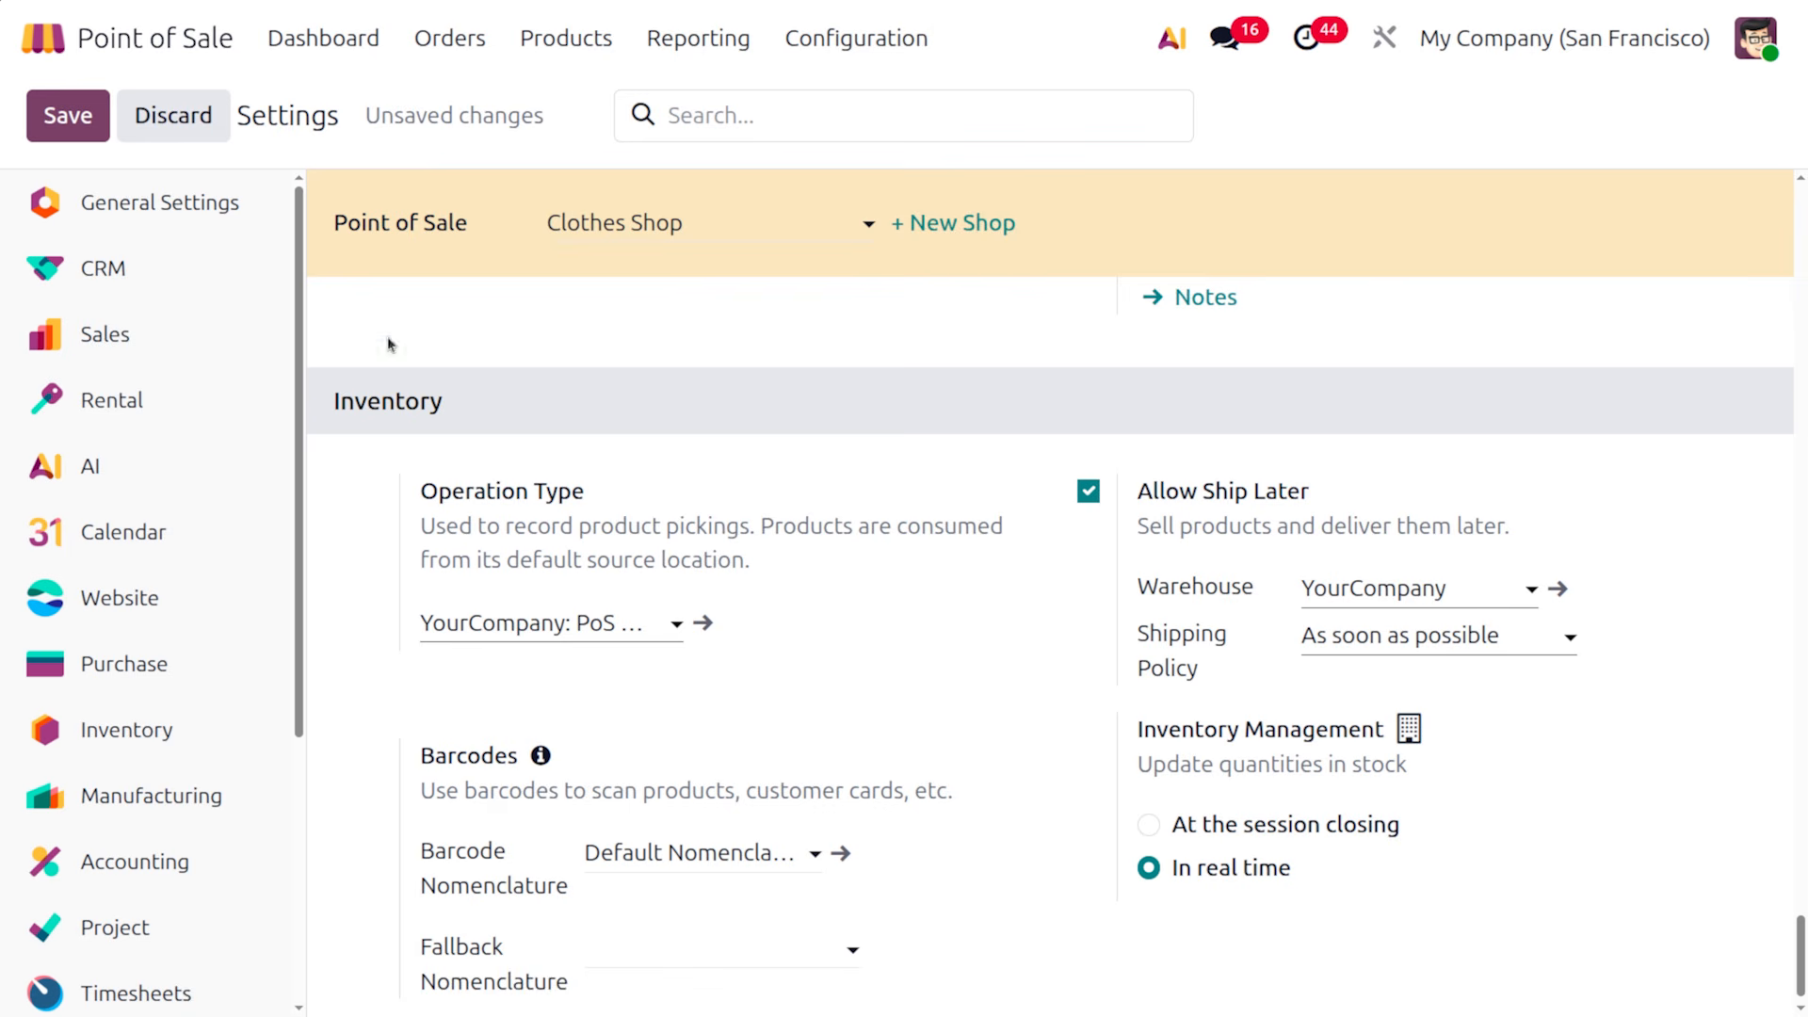
pyautogui.click(65, 126)
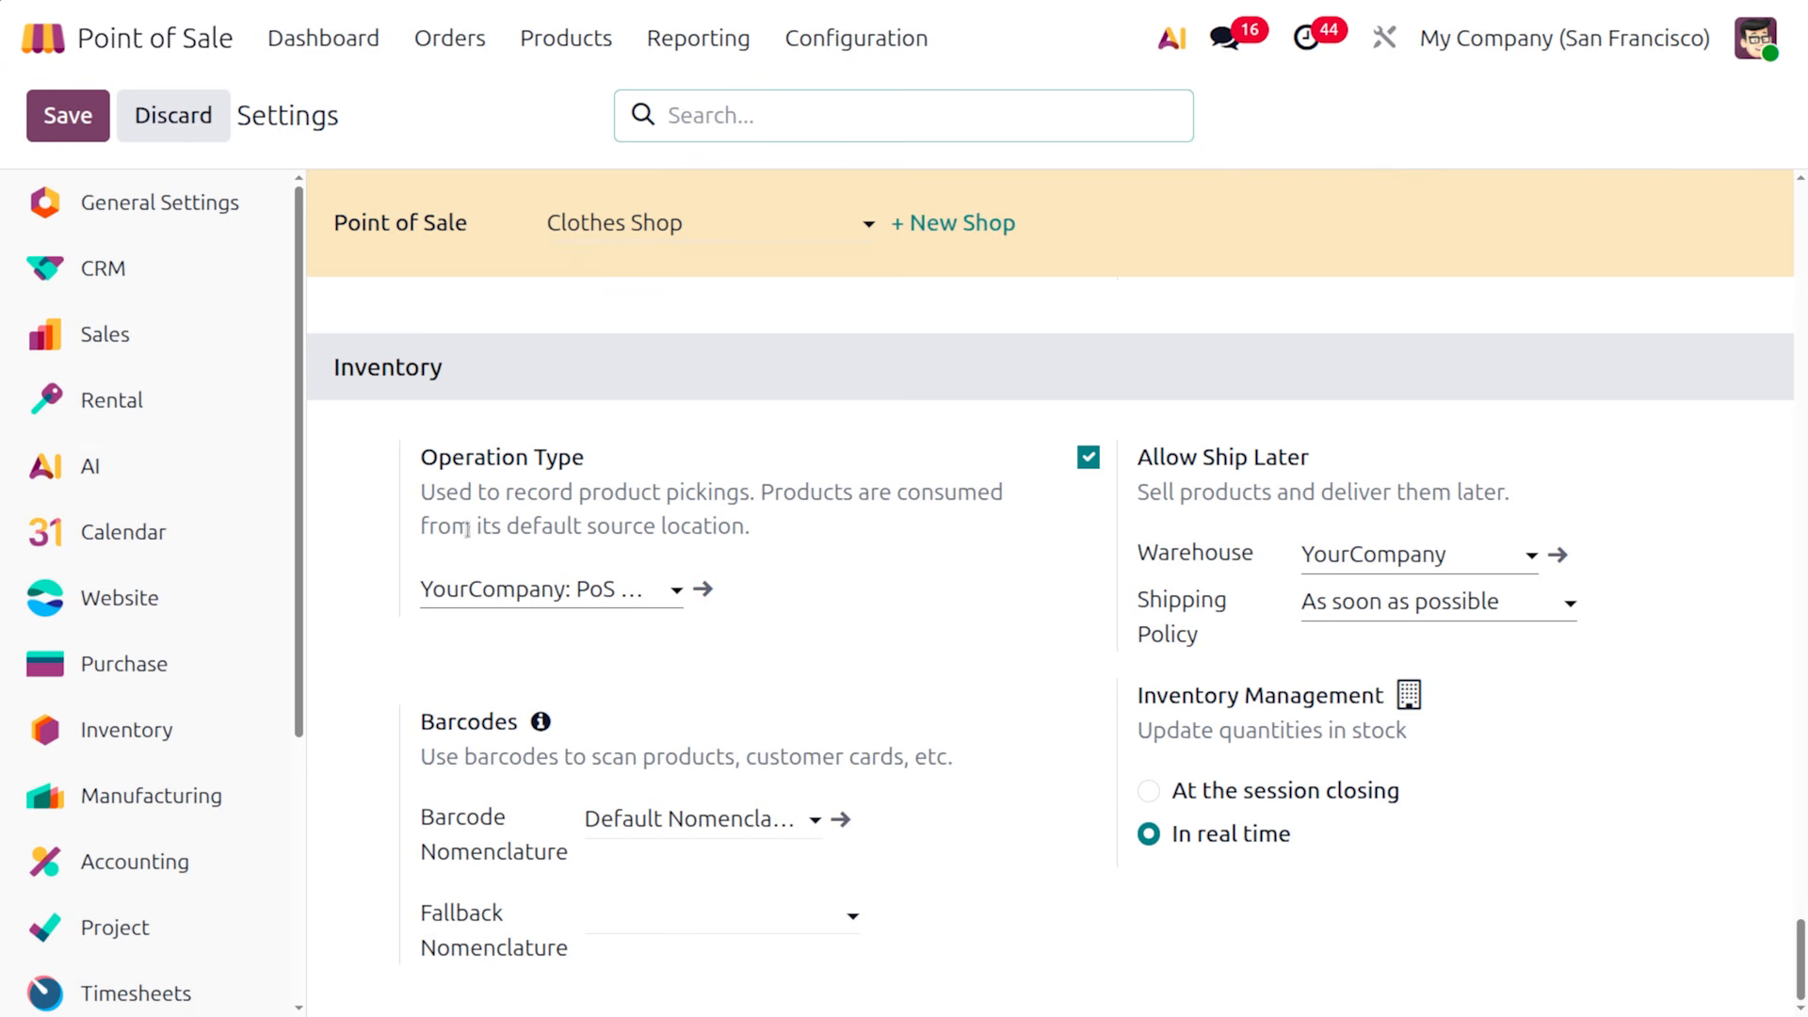
pyautogui.click(306, 54)
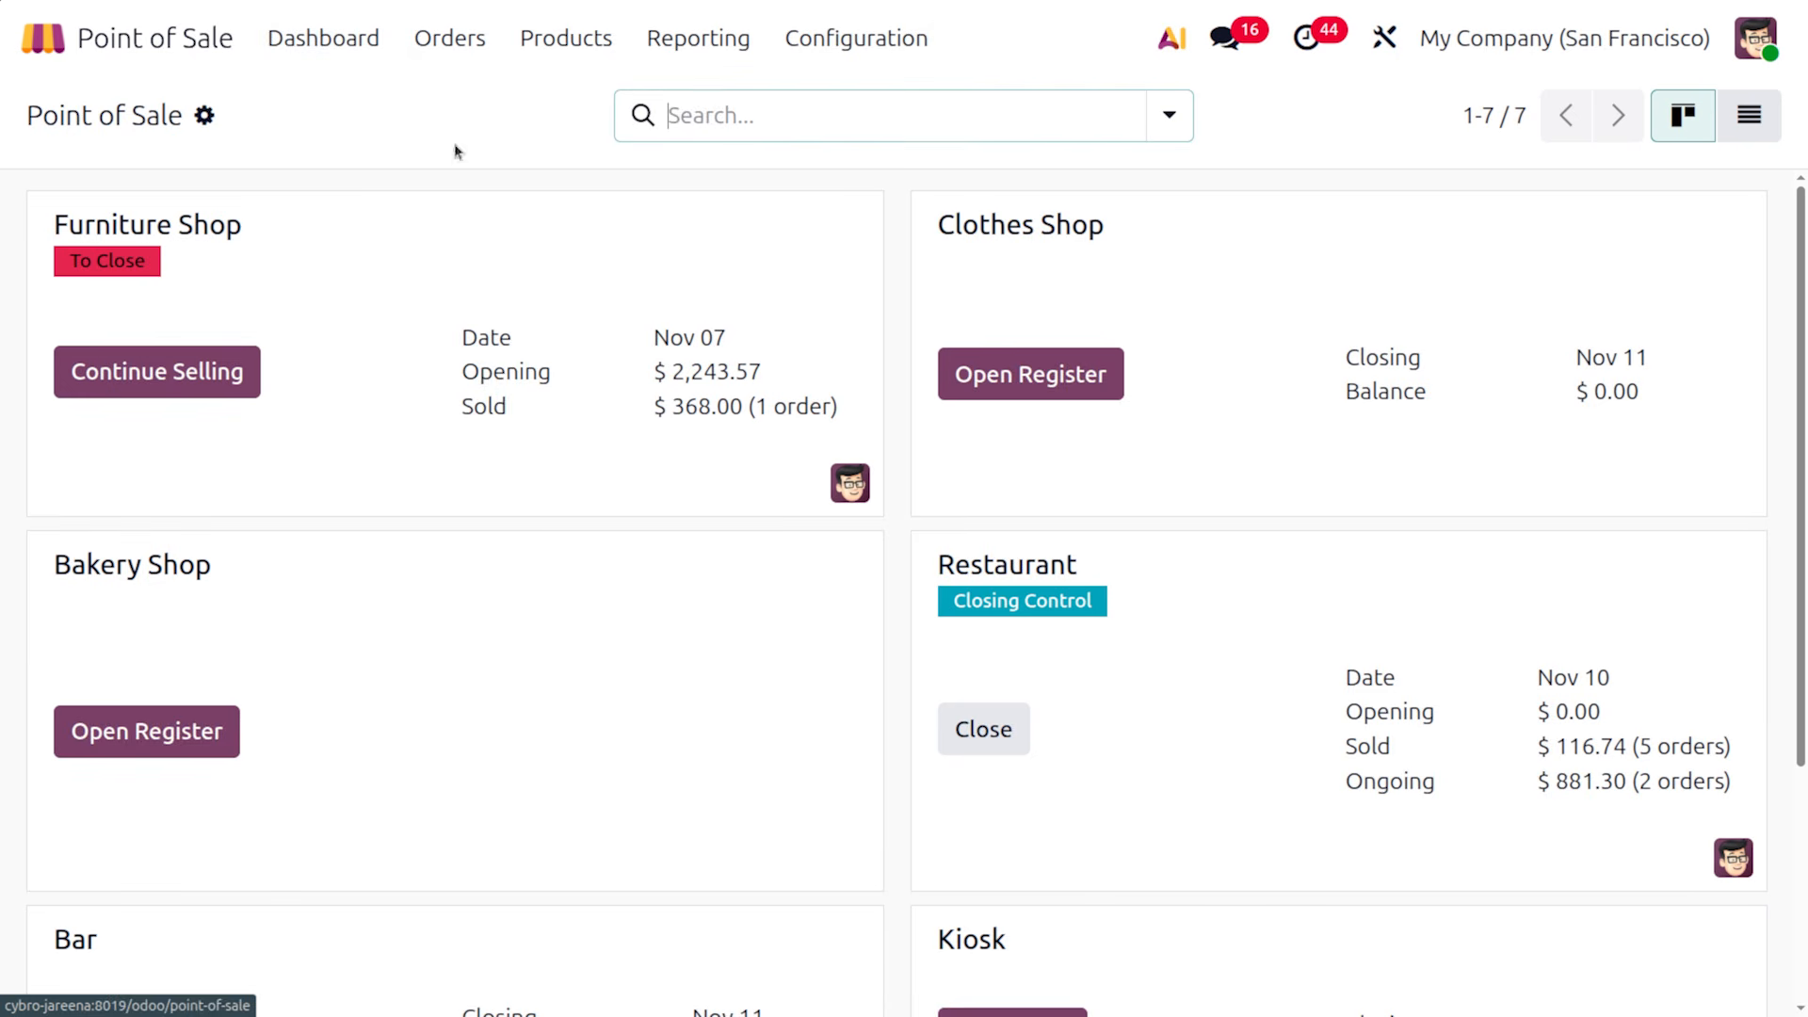
# Open the register, add a Jean Jacket, and set it to ship later on 11/11/2025
pyautogui.click(1006, 388)
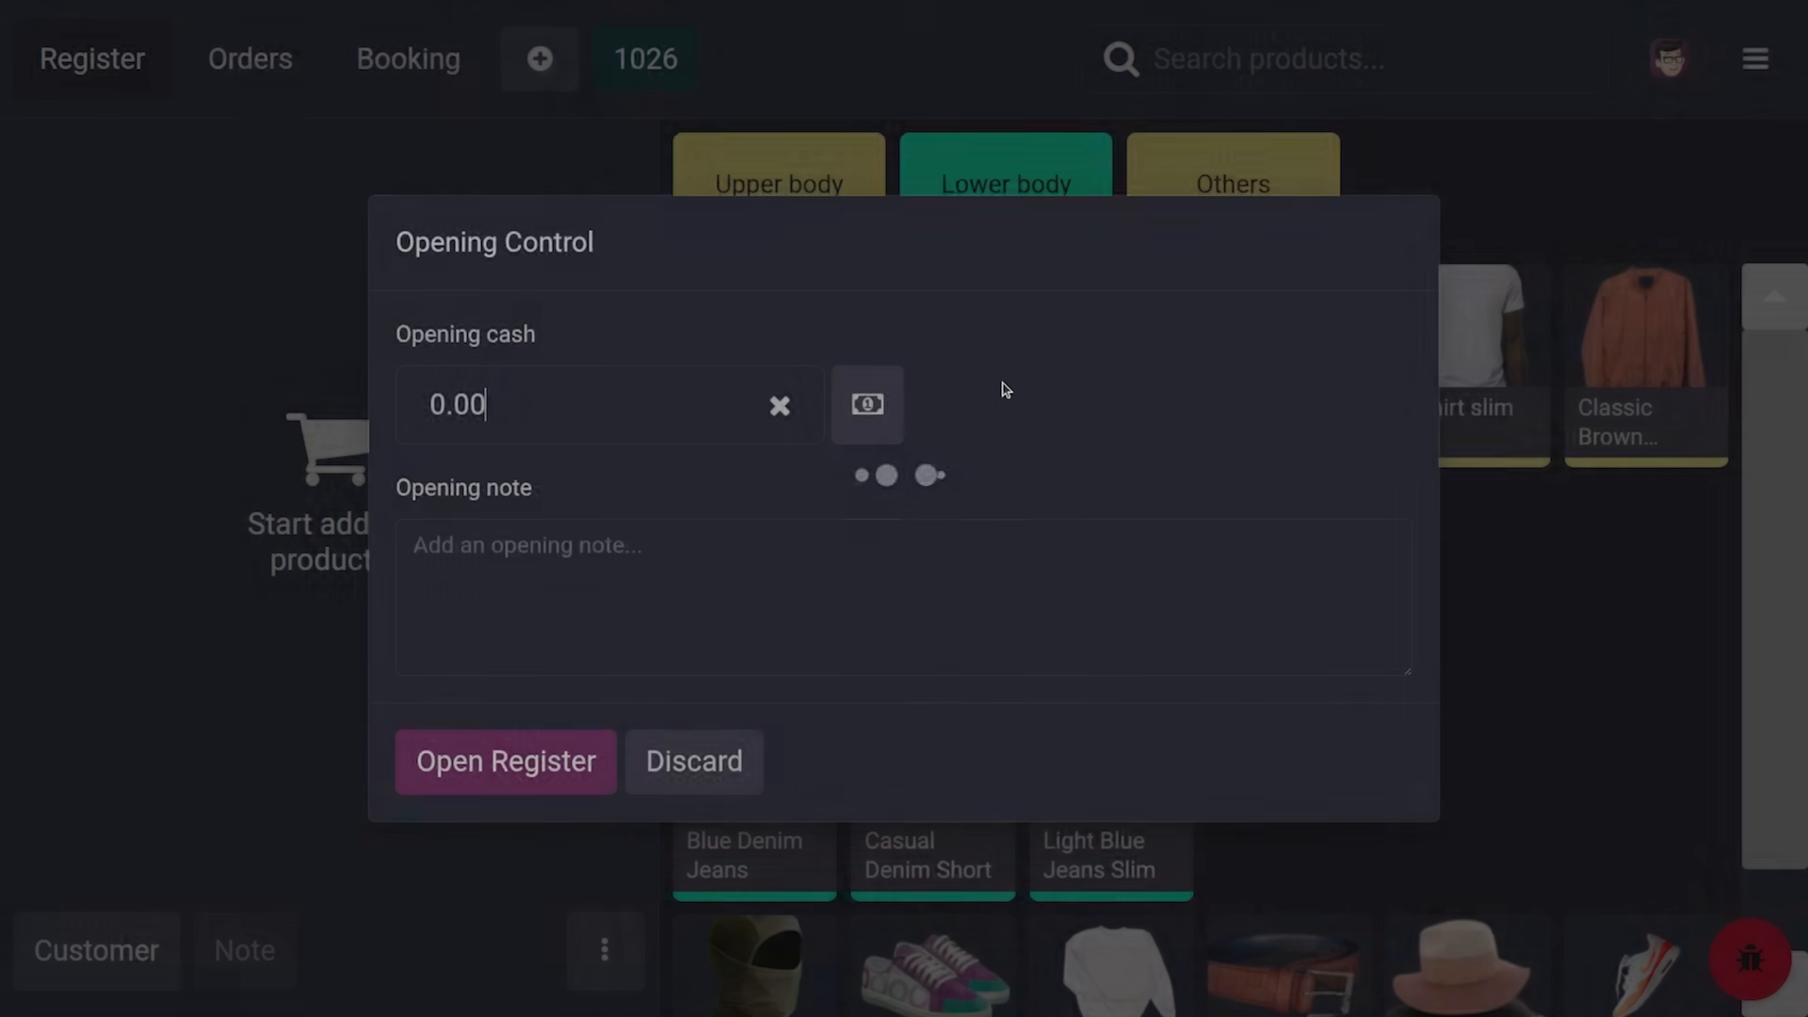
pyautogui.click(518, 758)
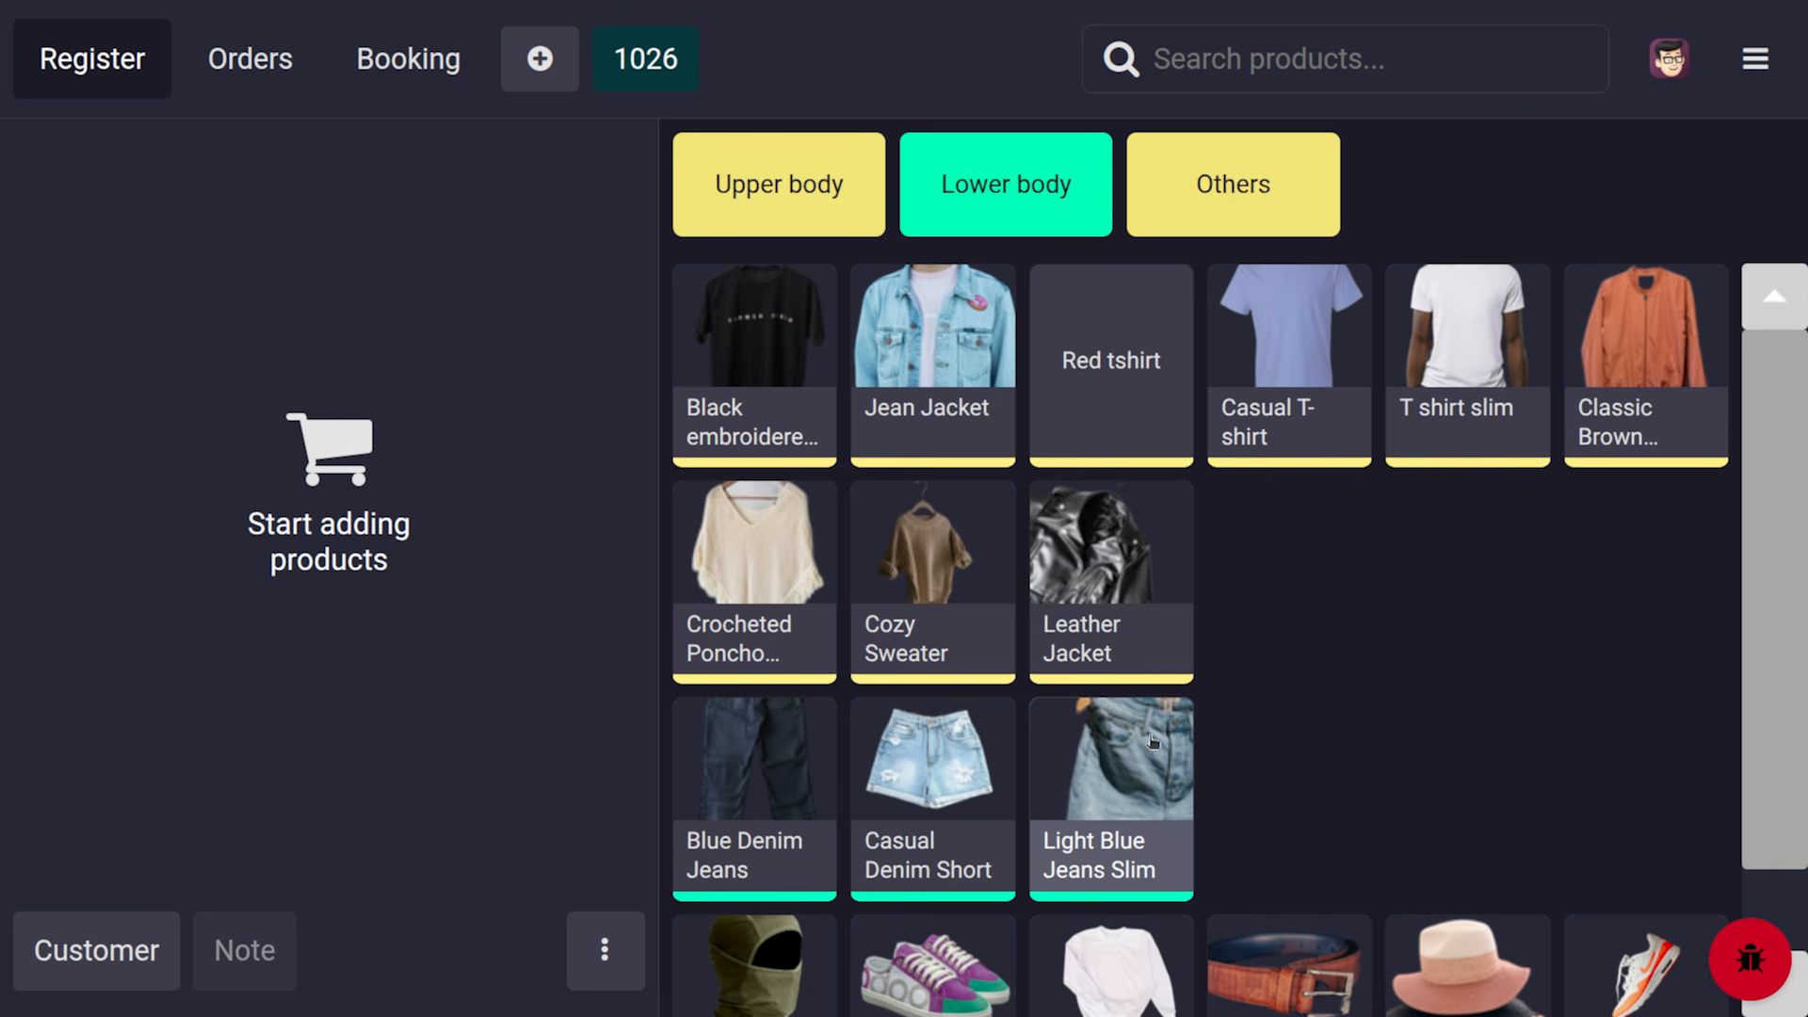
pyautogui.click(971, 379)
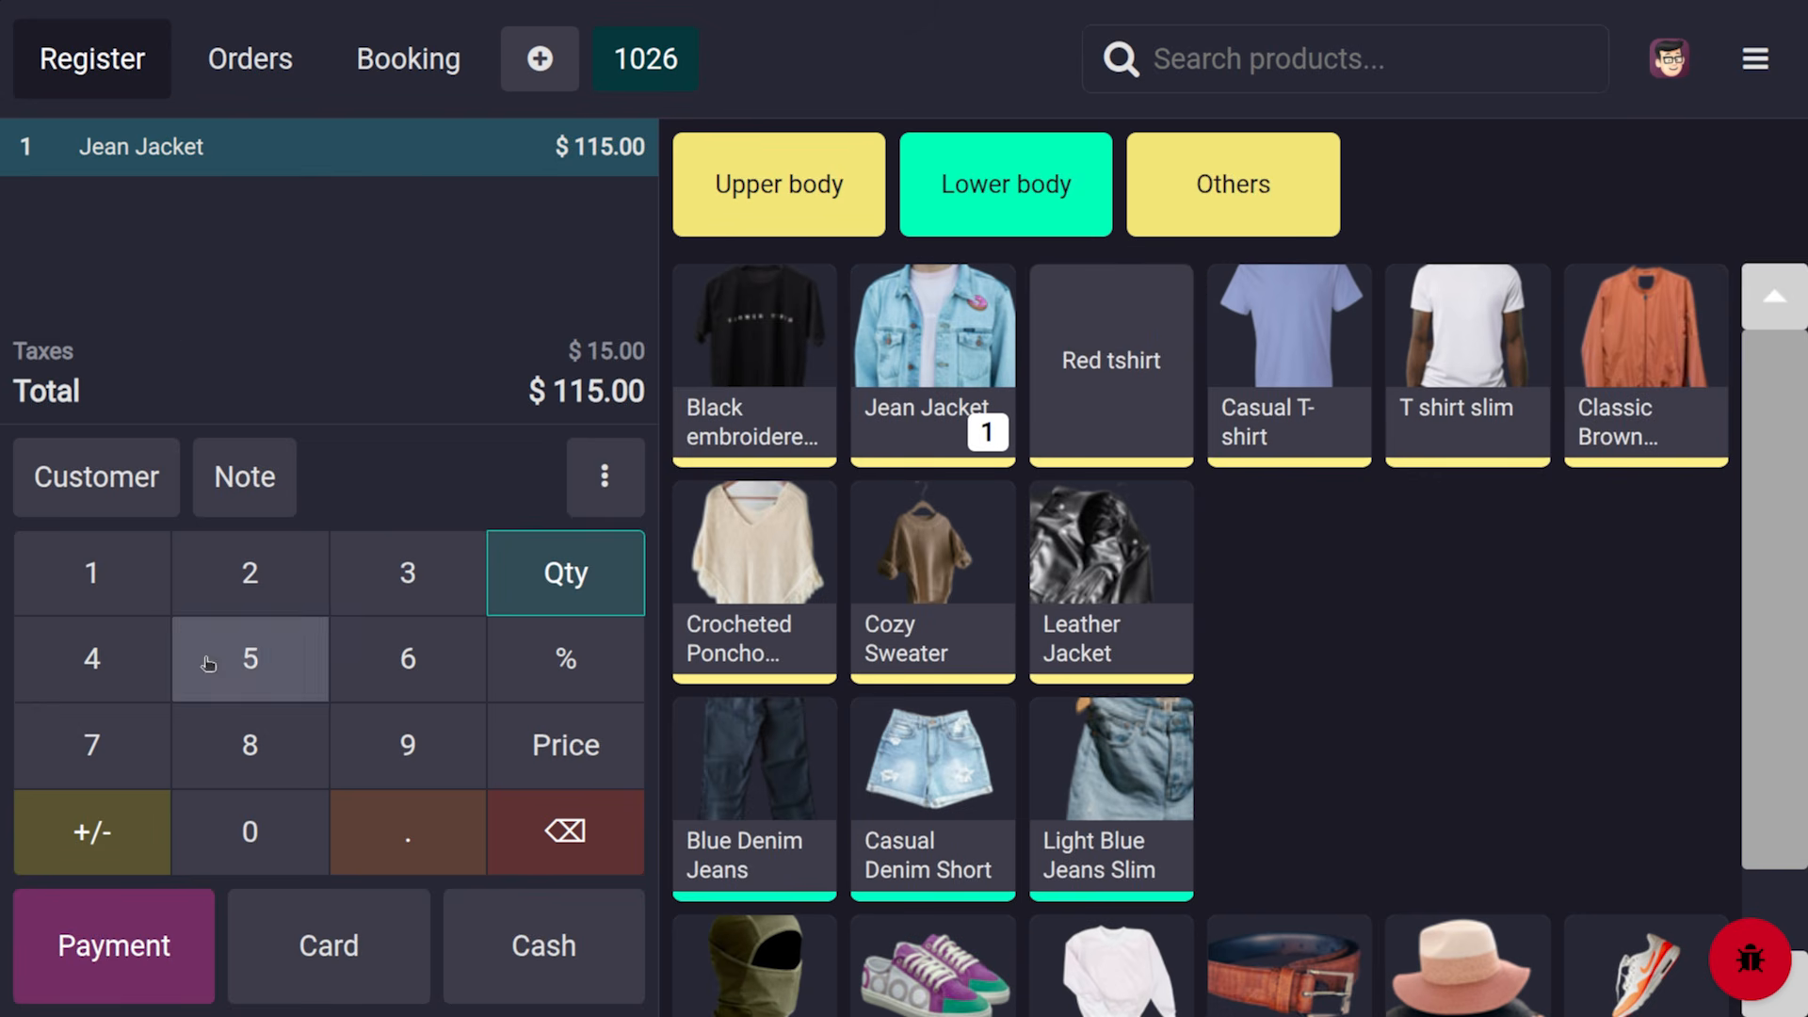
pyautogui.click(71, 939)
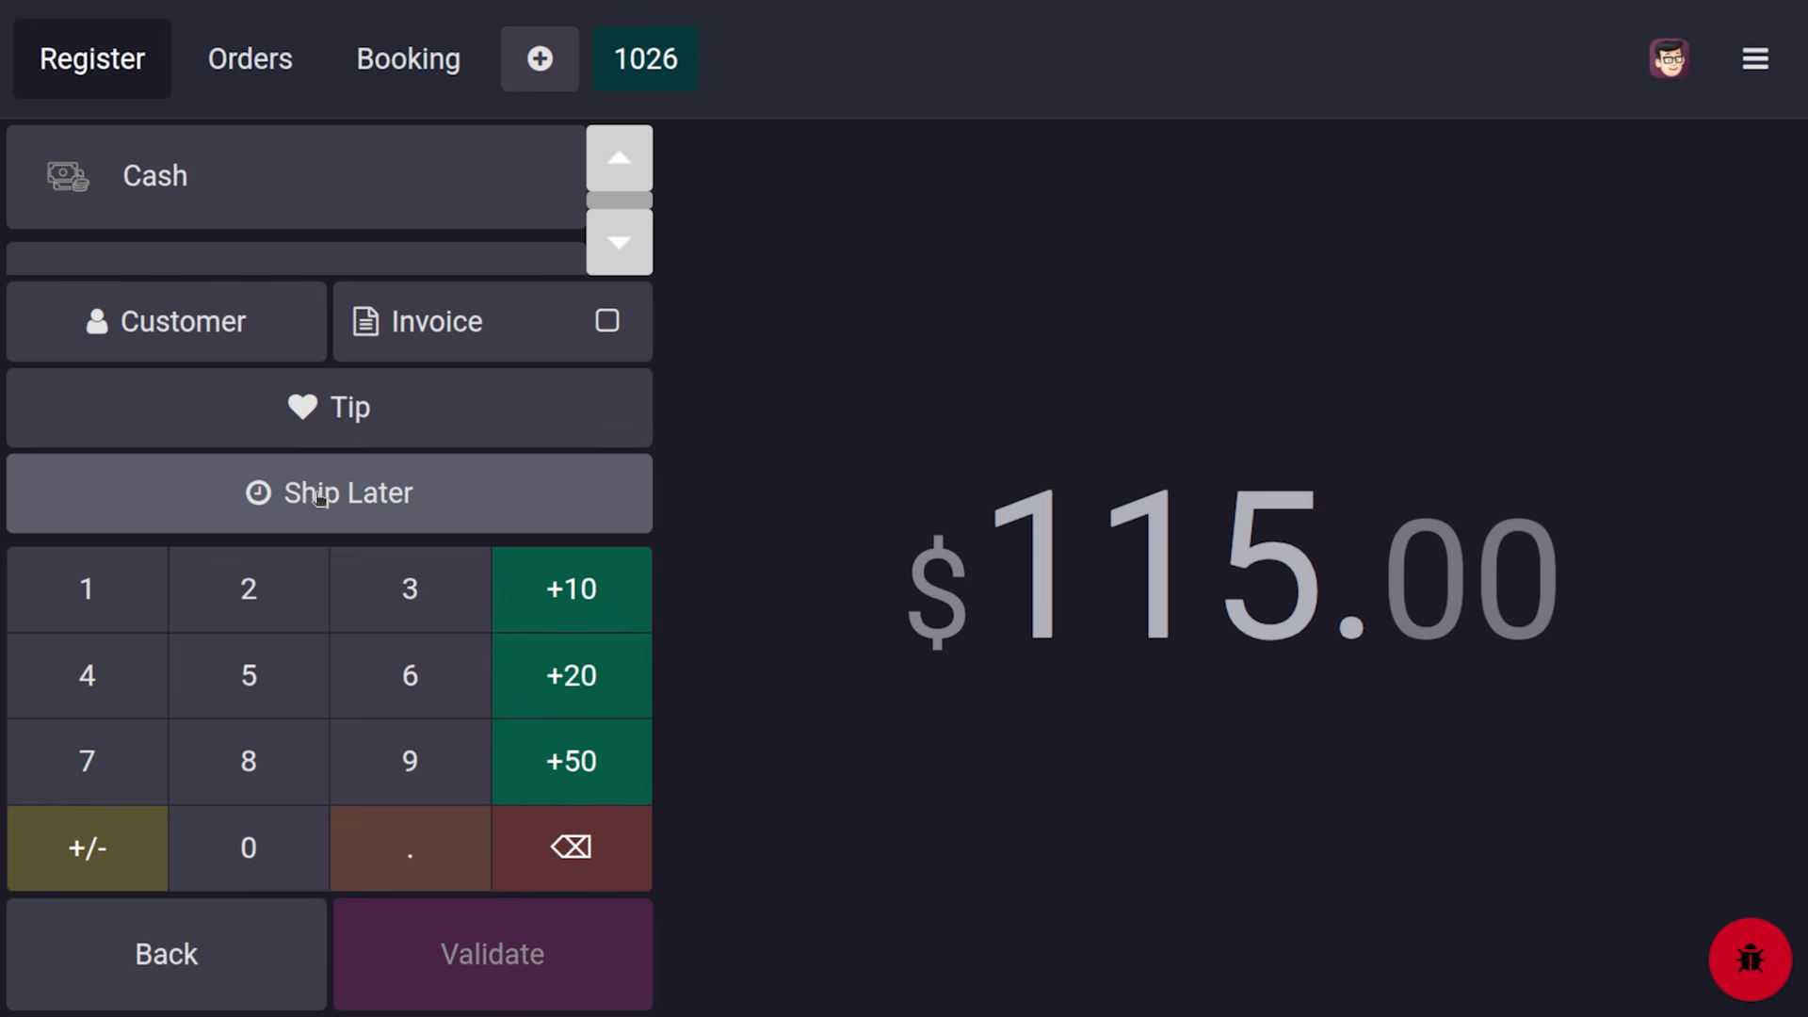
pyautogui.click(321, 494)
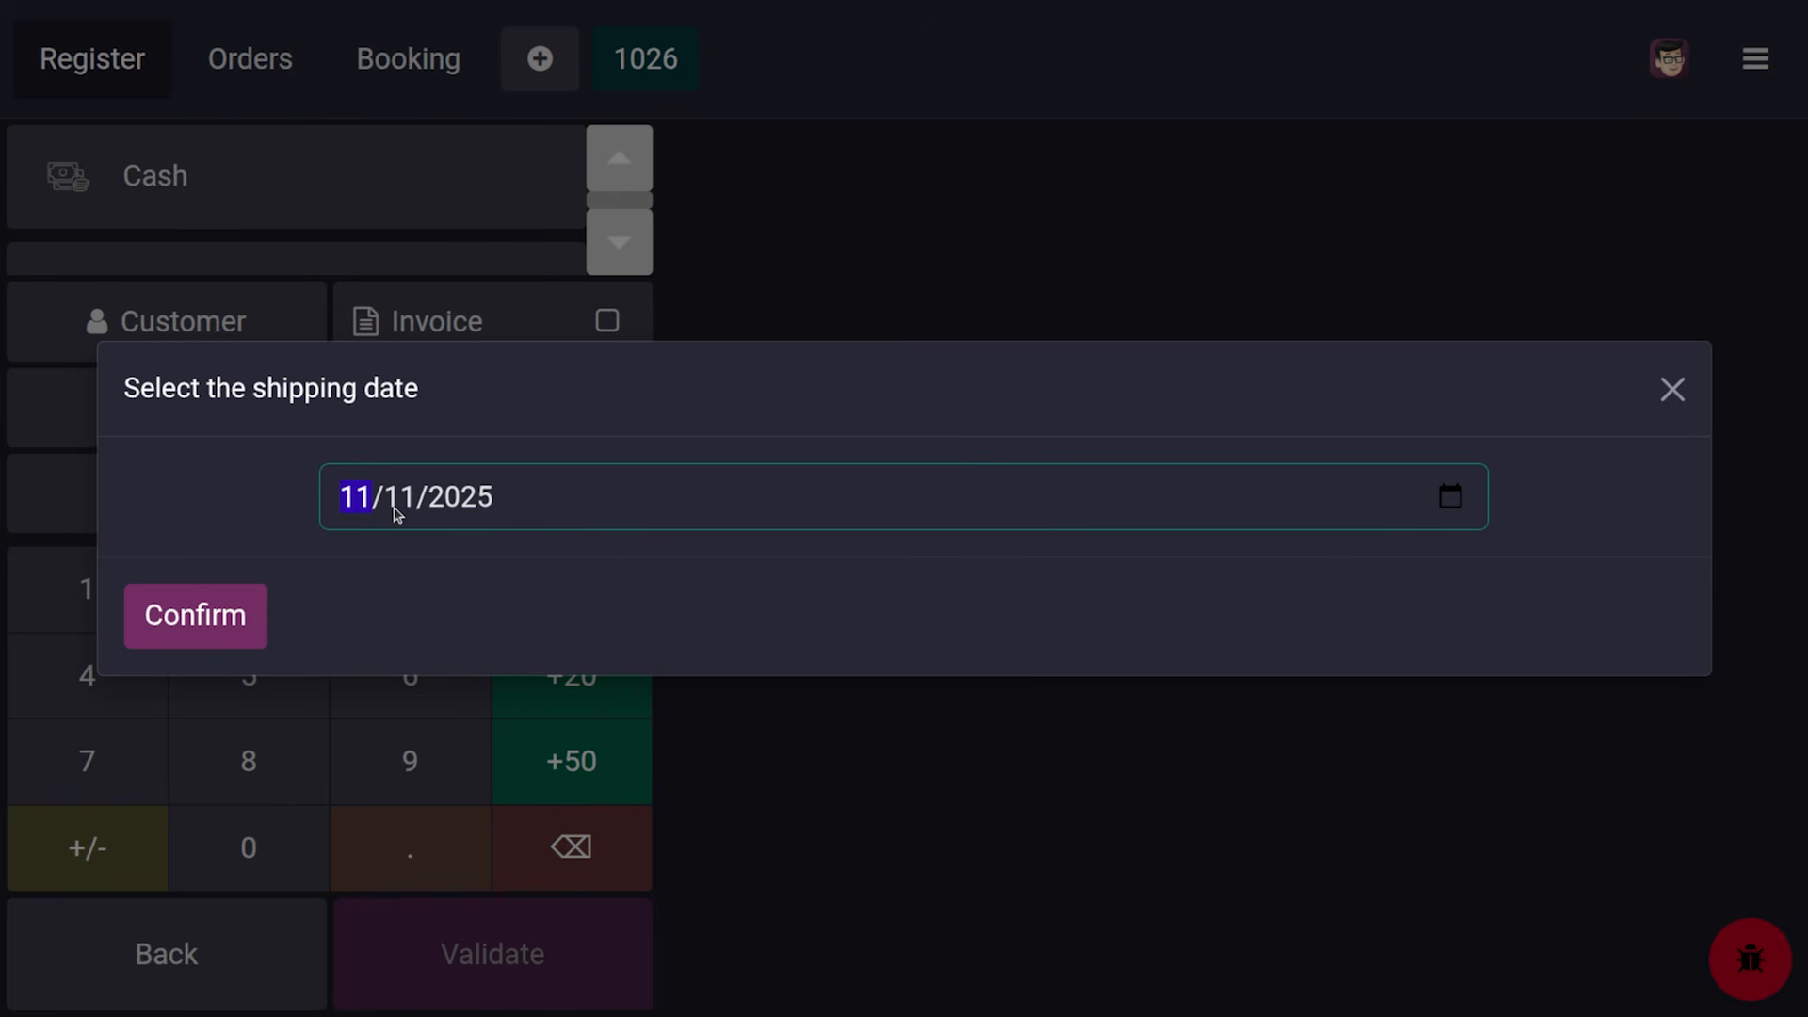
pyautogui.click(240, 614)
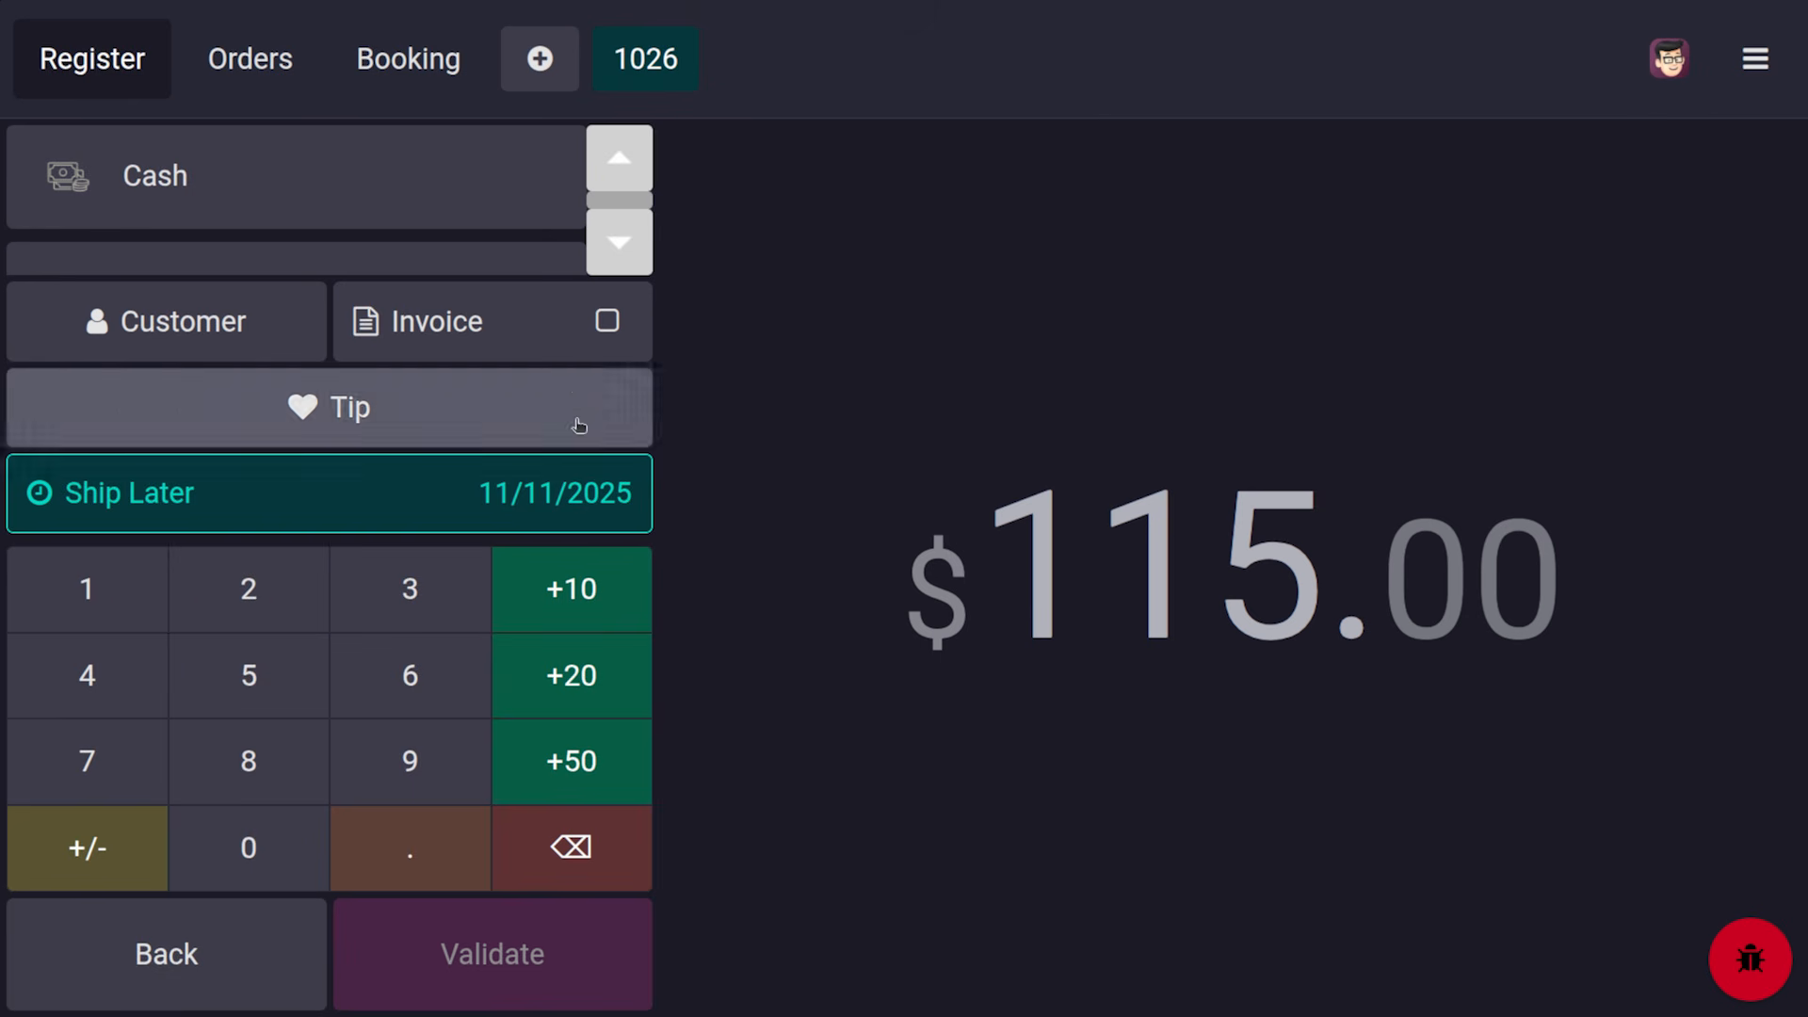
# Assign a customer, request an invoice, and validate the $115.00 cash payment without printing
pyautogui.click(266, 311)
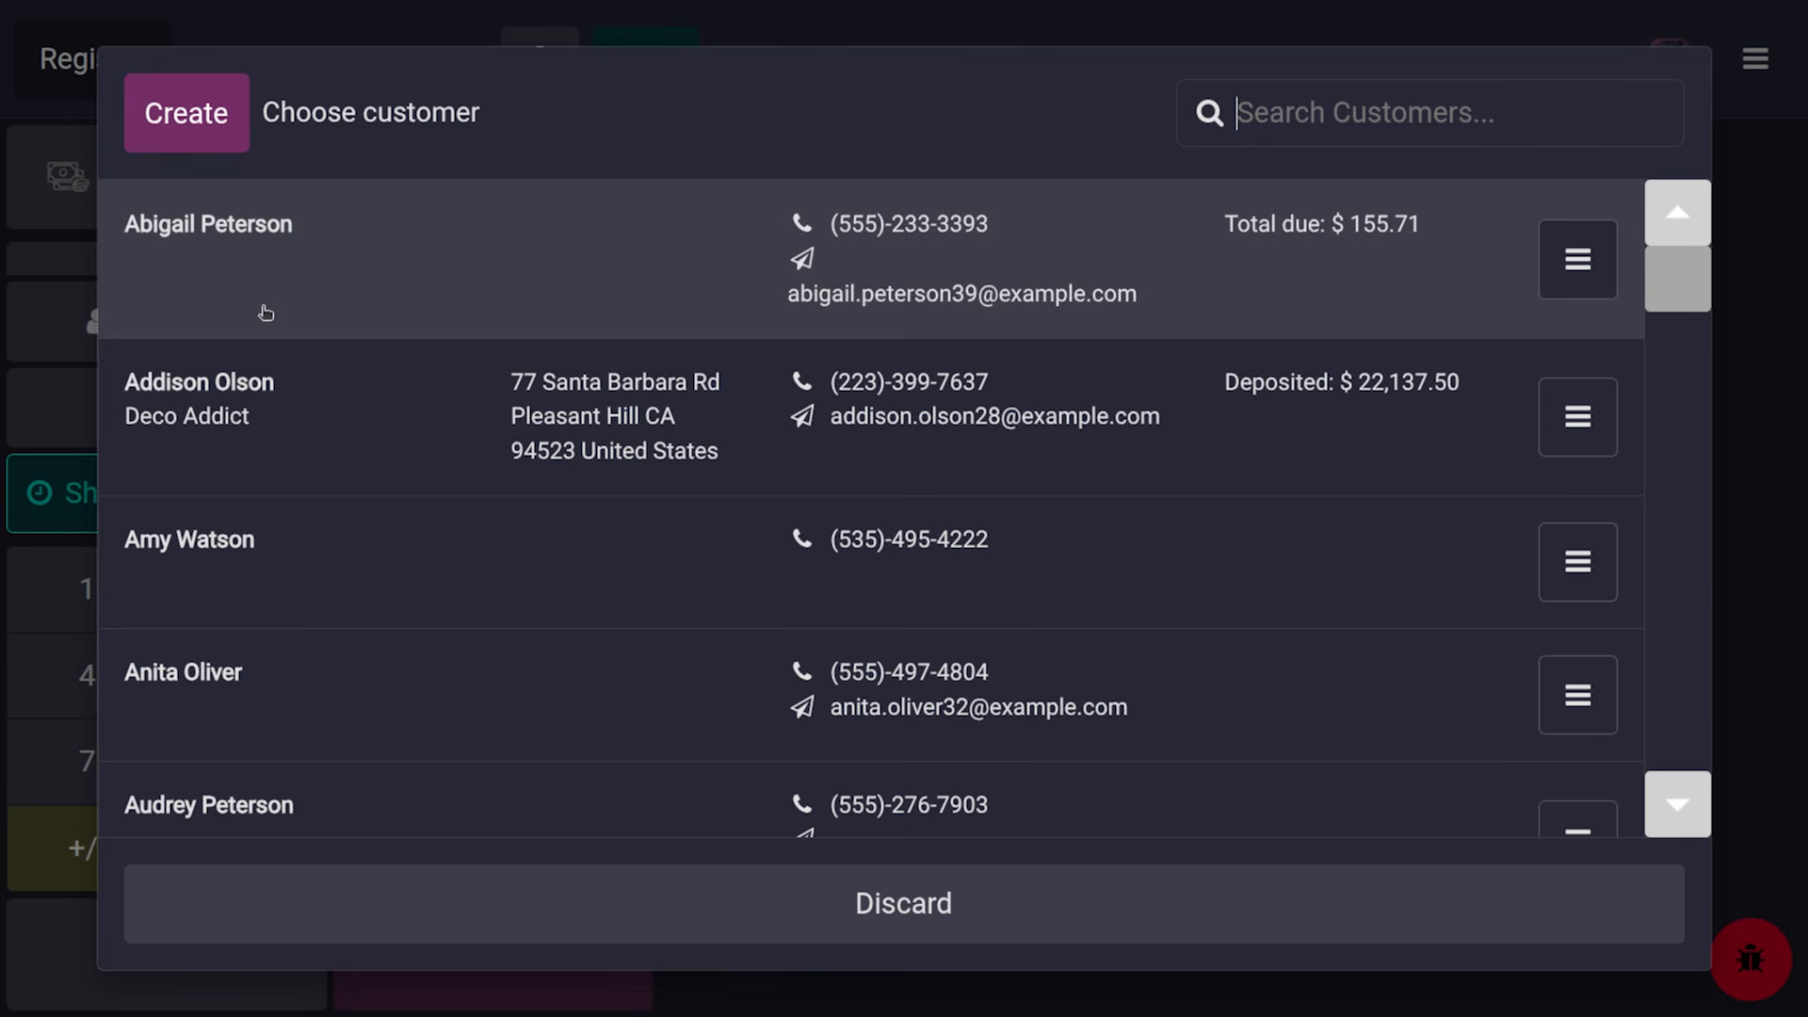
pyautogui.click(442, 423)
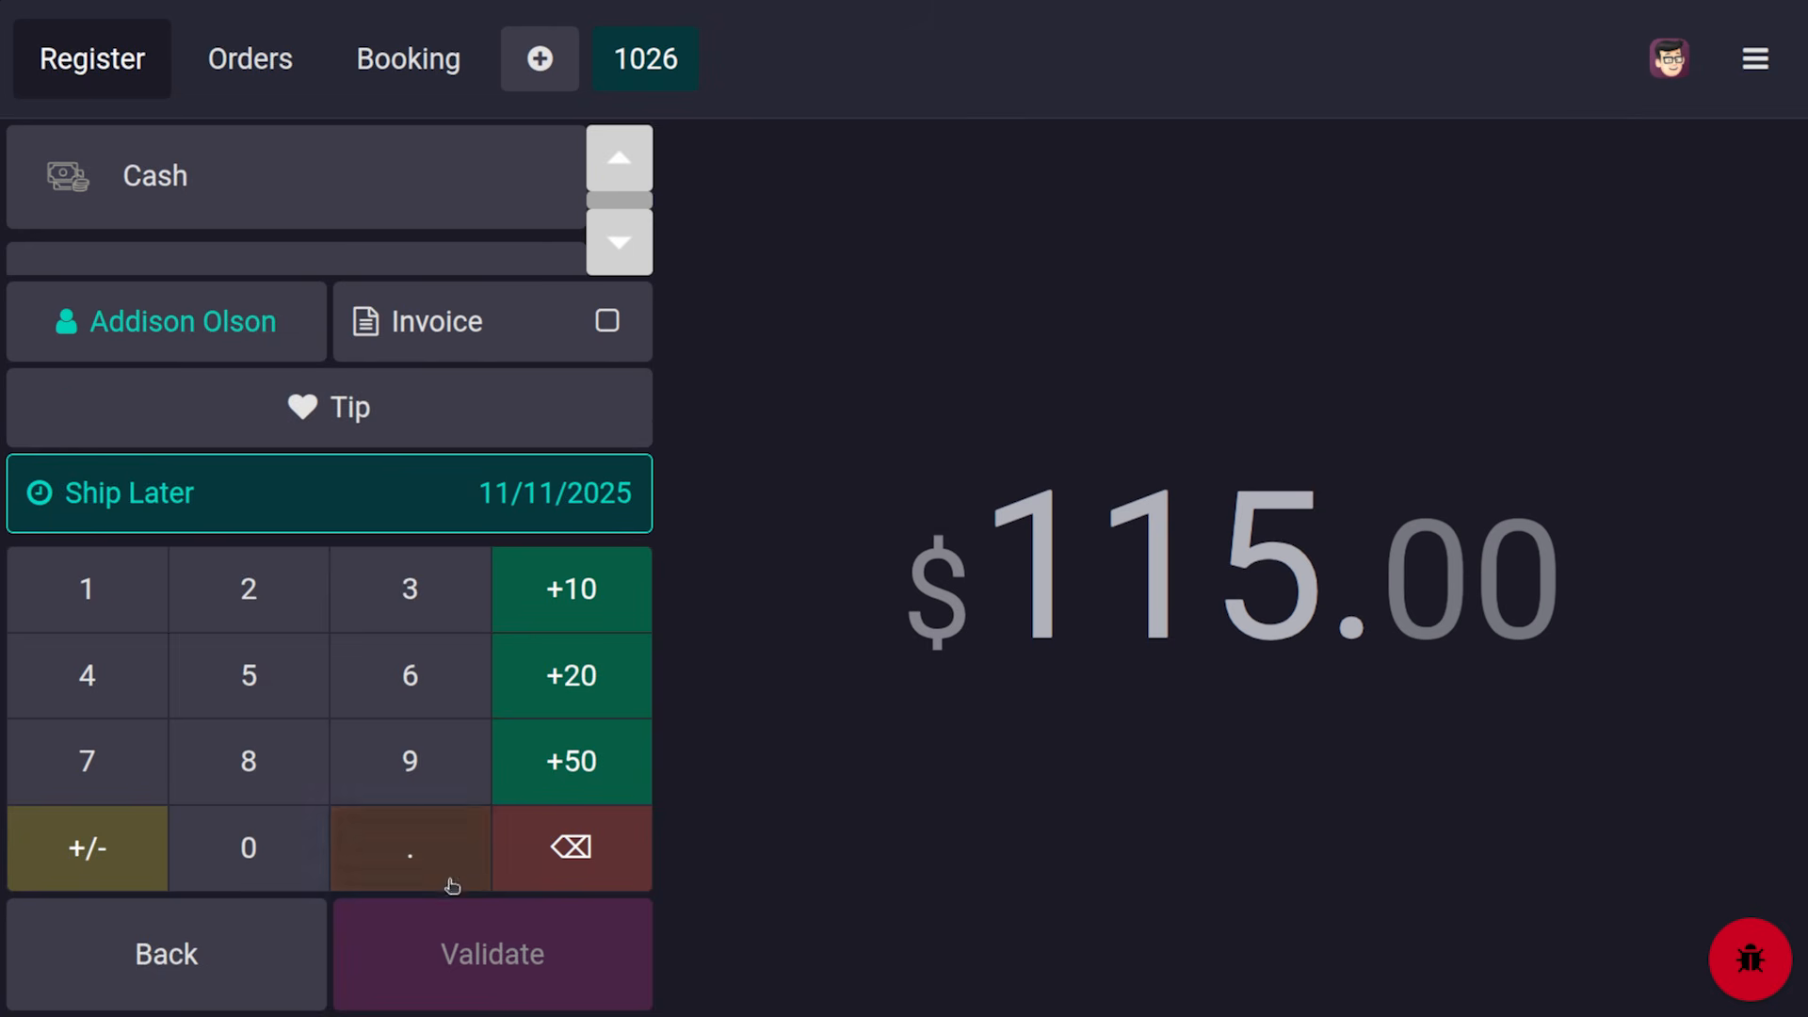
pyautogui.click(609, 325)
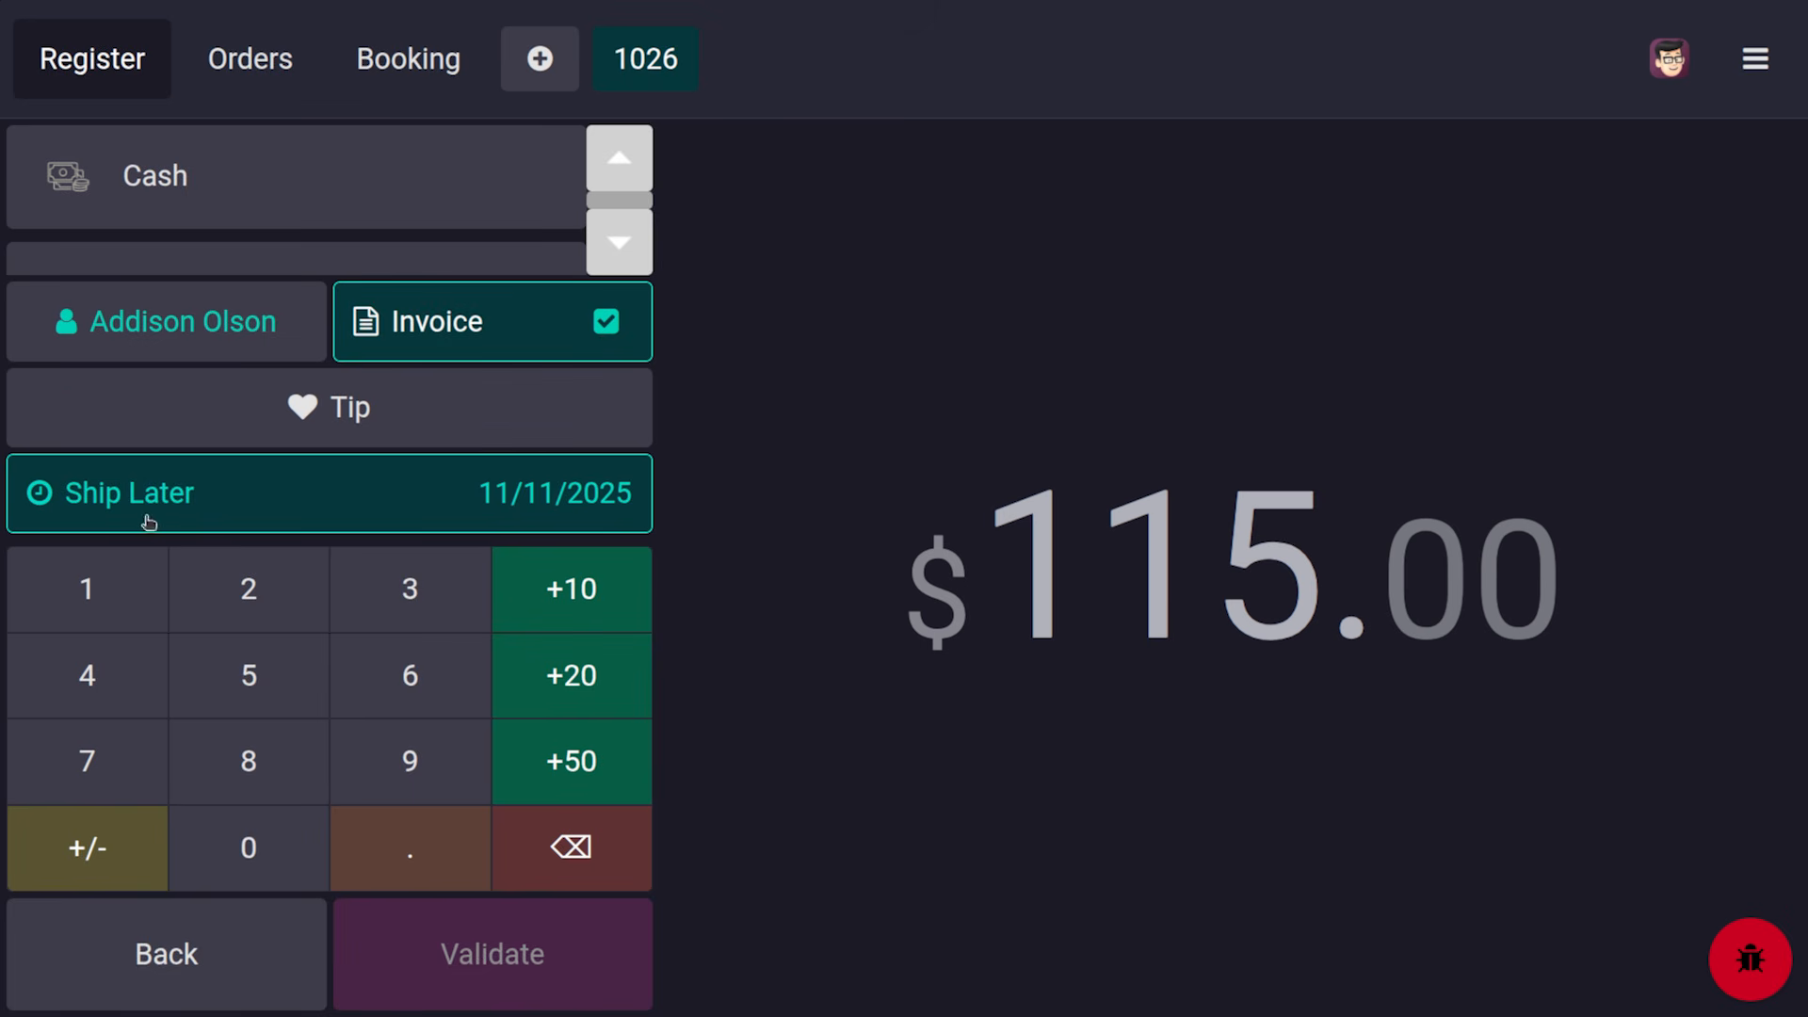
pyautogui.click(222, 189)
pyautogui.click(510, 956)
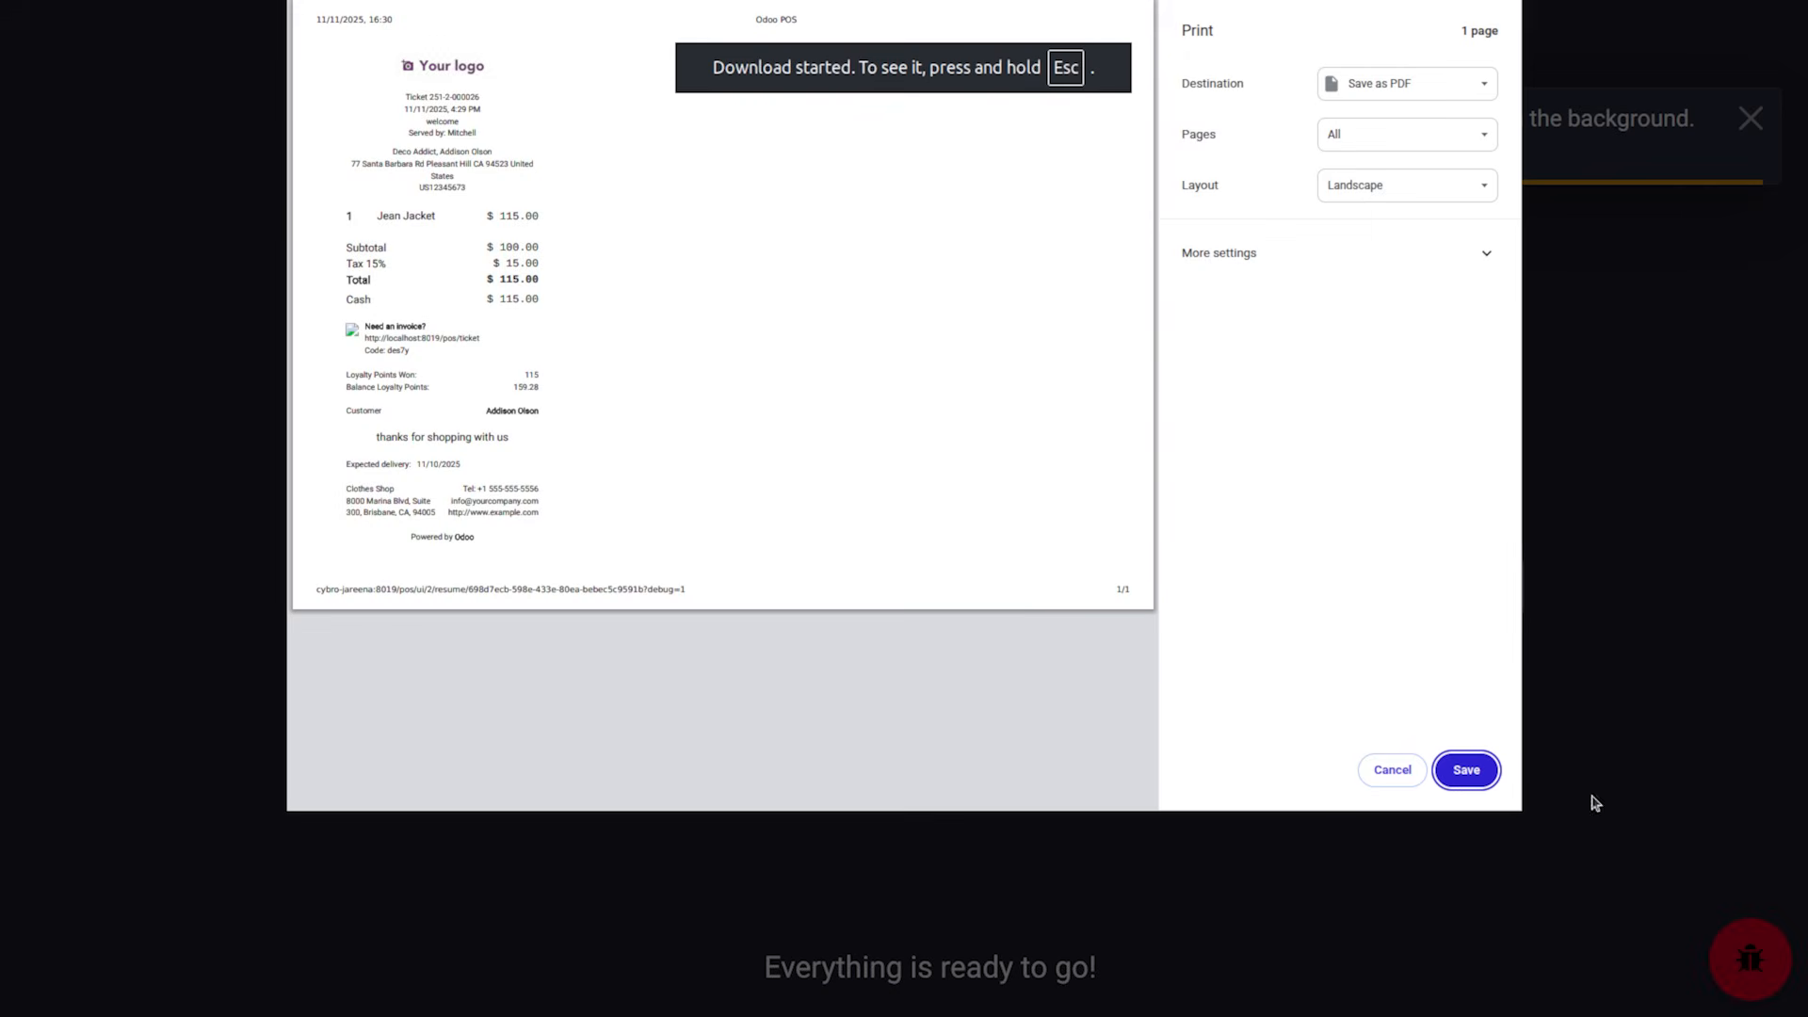
pyautogui.click(1383, 767)
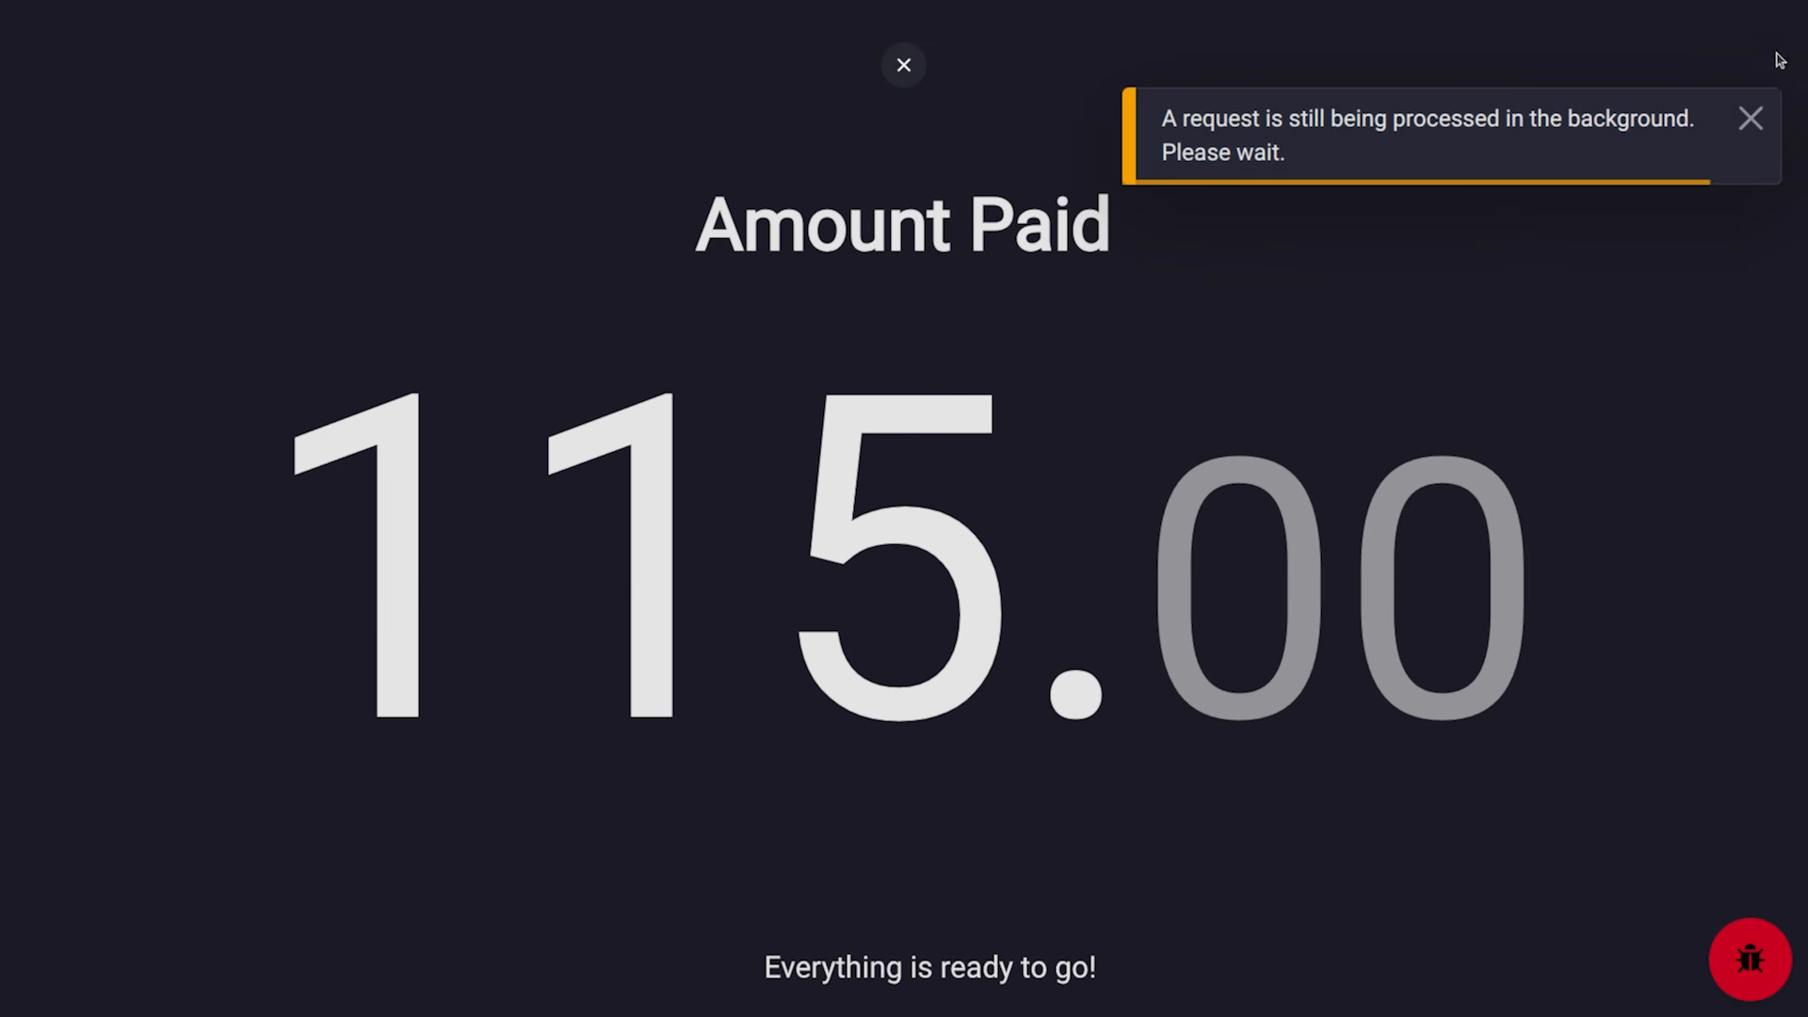
pyautogui.click(1753, 120)
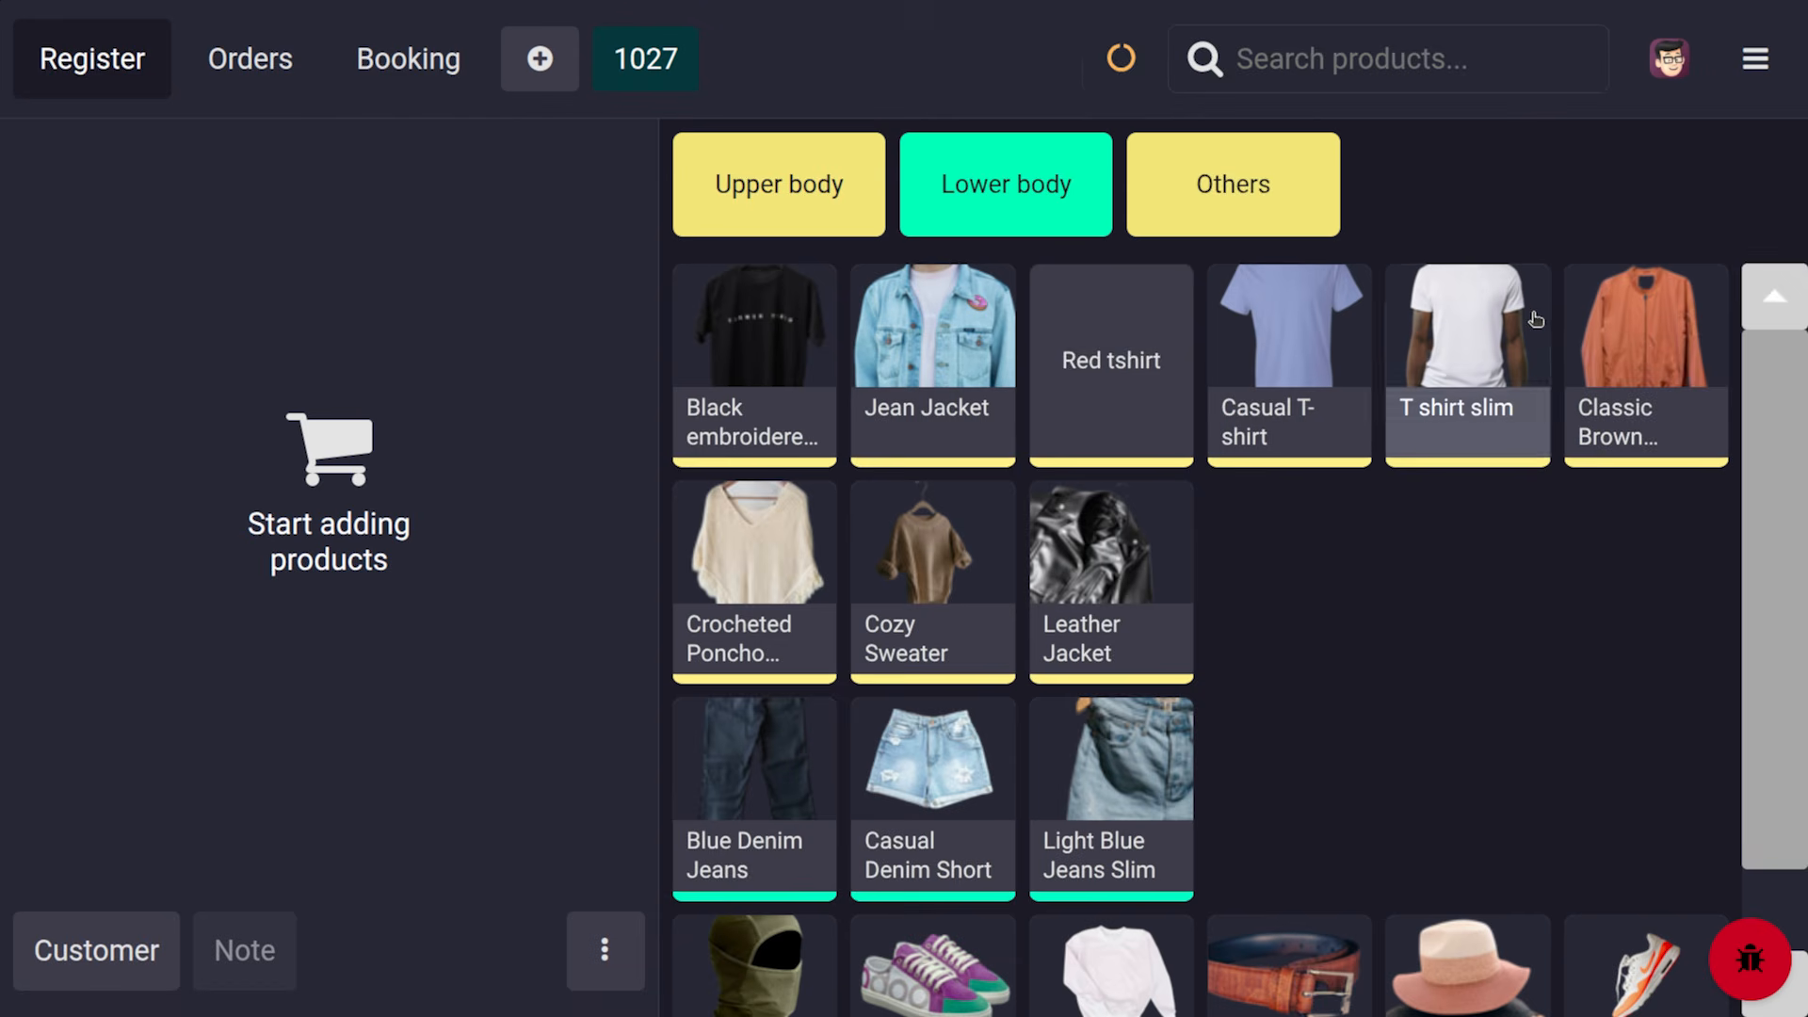
# From backend Orders, open order 000026, its waiting delivery WH/OUT/00046, then the Jean Jacket product
pyautogui.click(1754, 58)
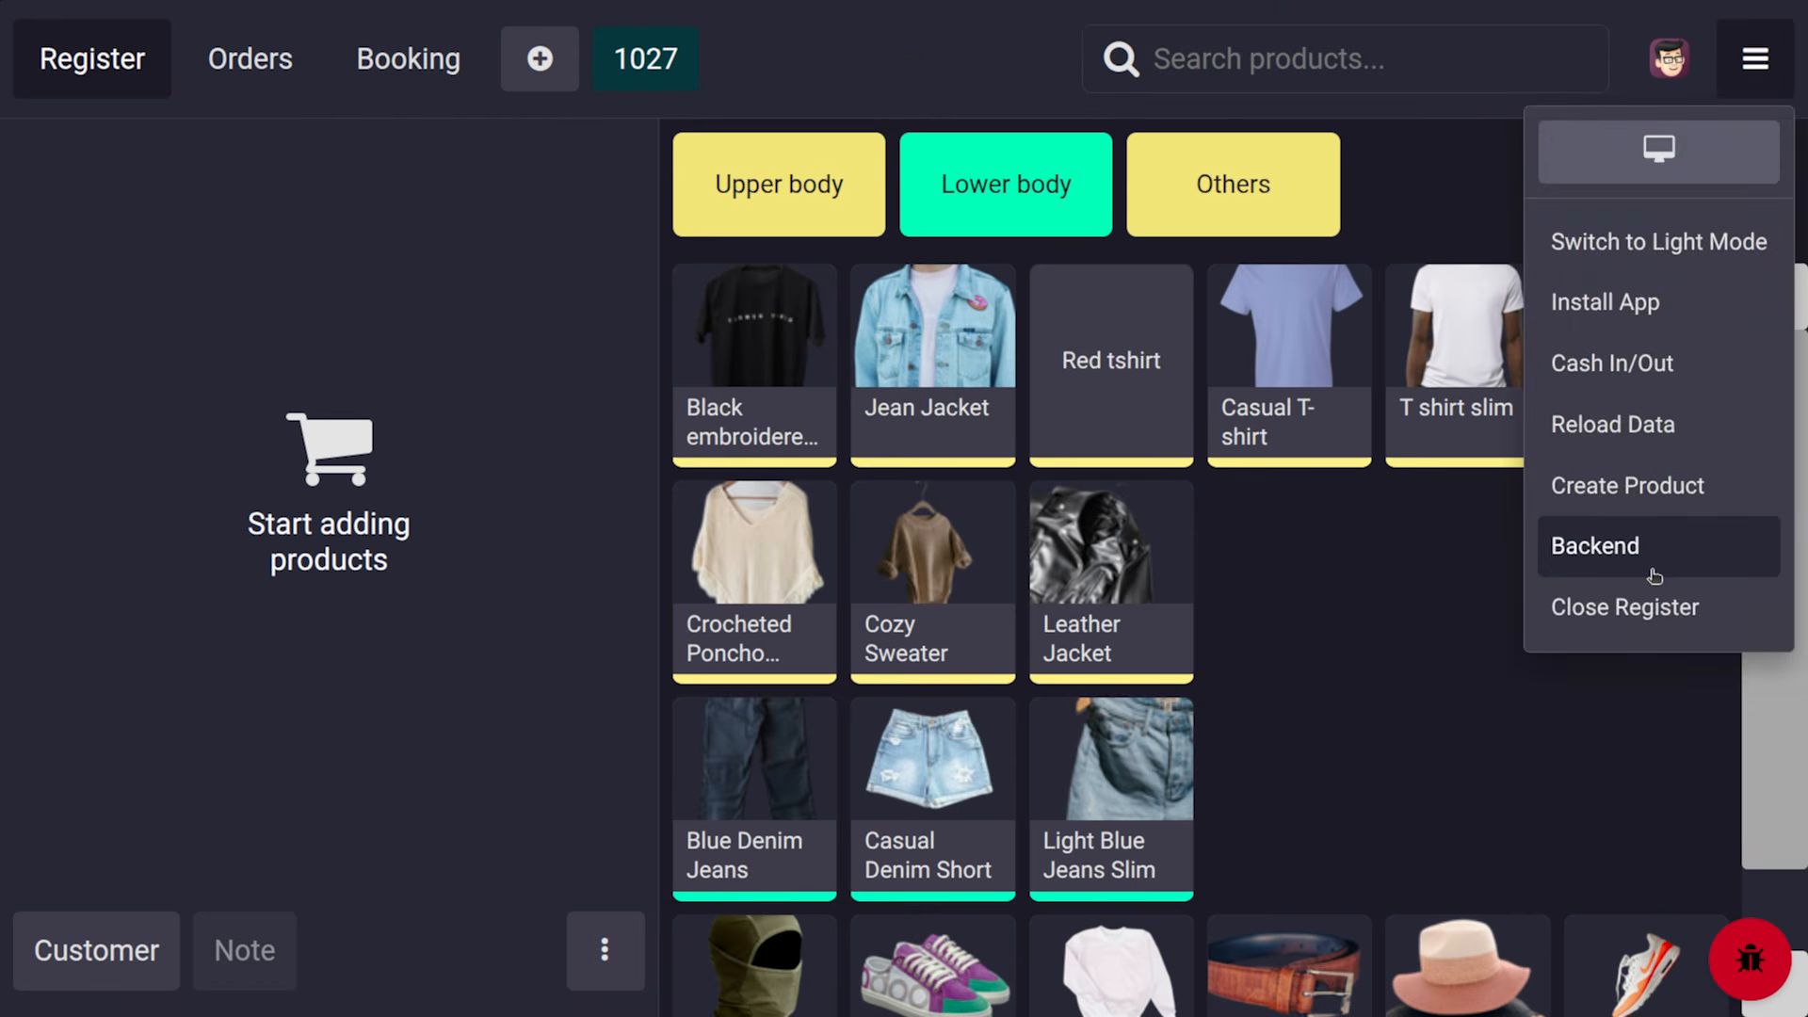
pyautogui.click(1652, 576)
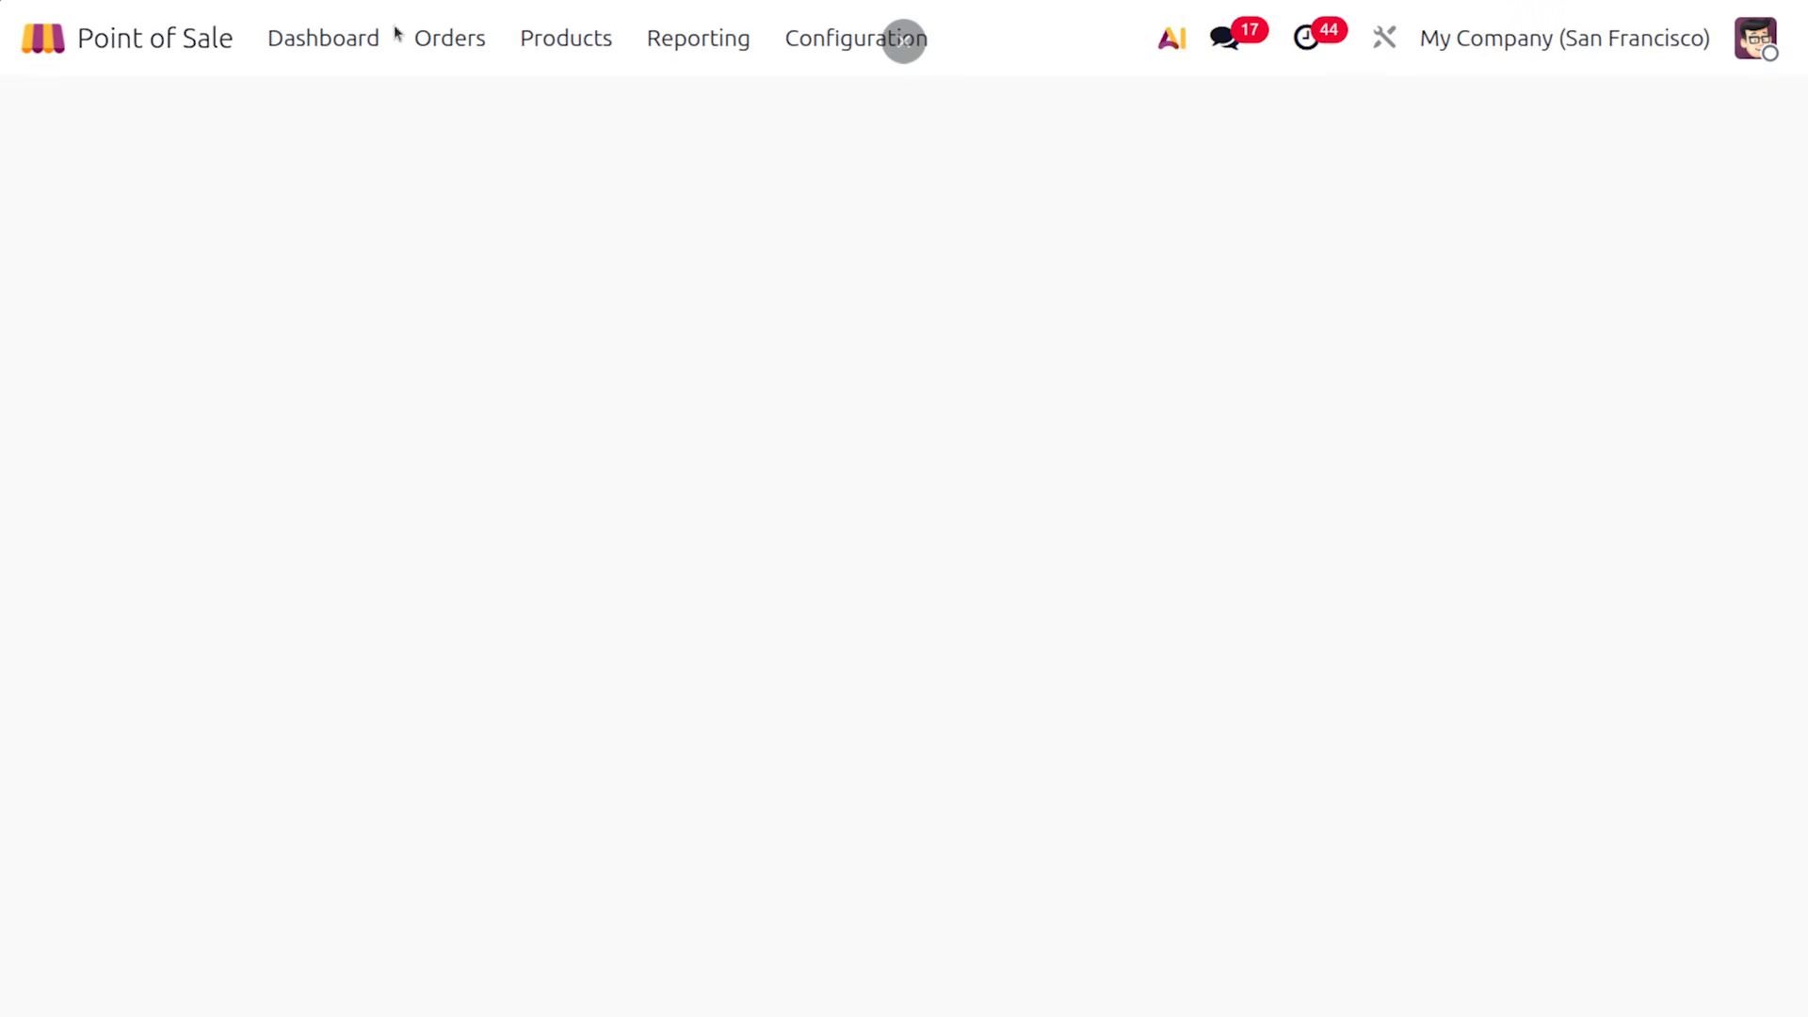
pyautogui.click(451, 42)
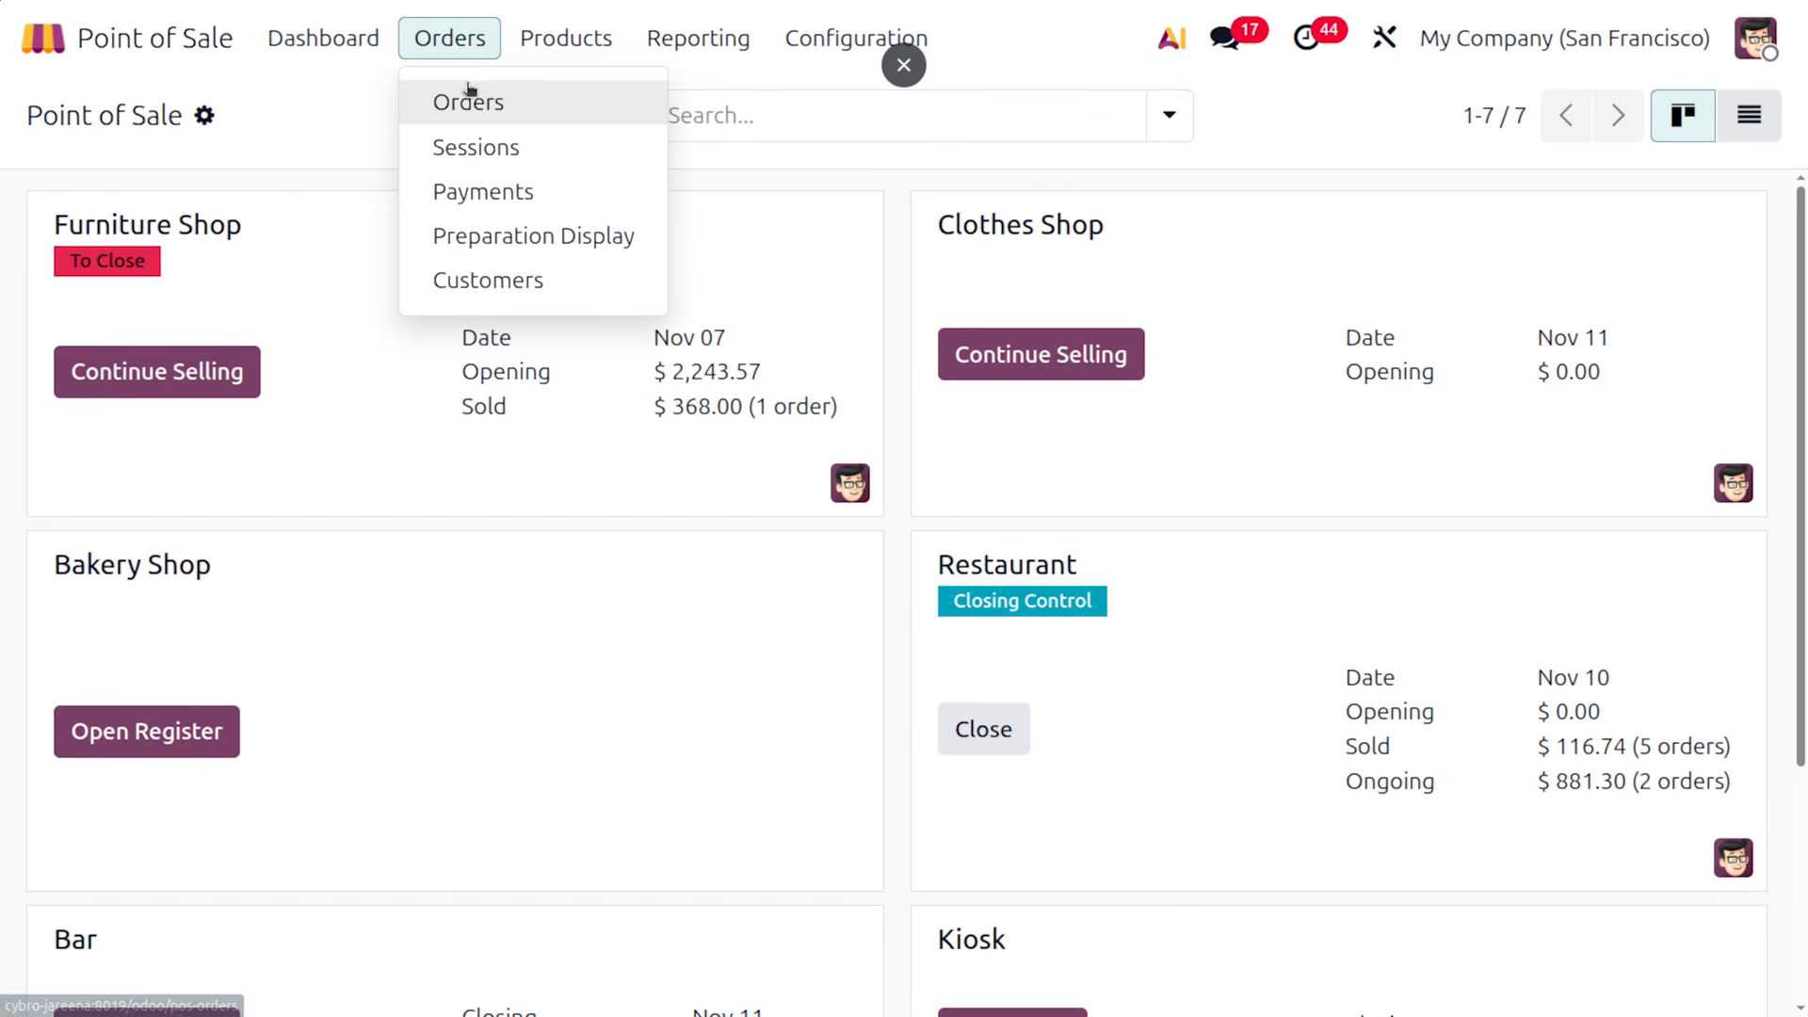
pyautogui.click(478, 97)
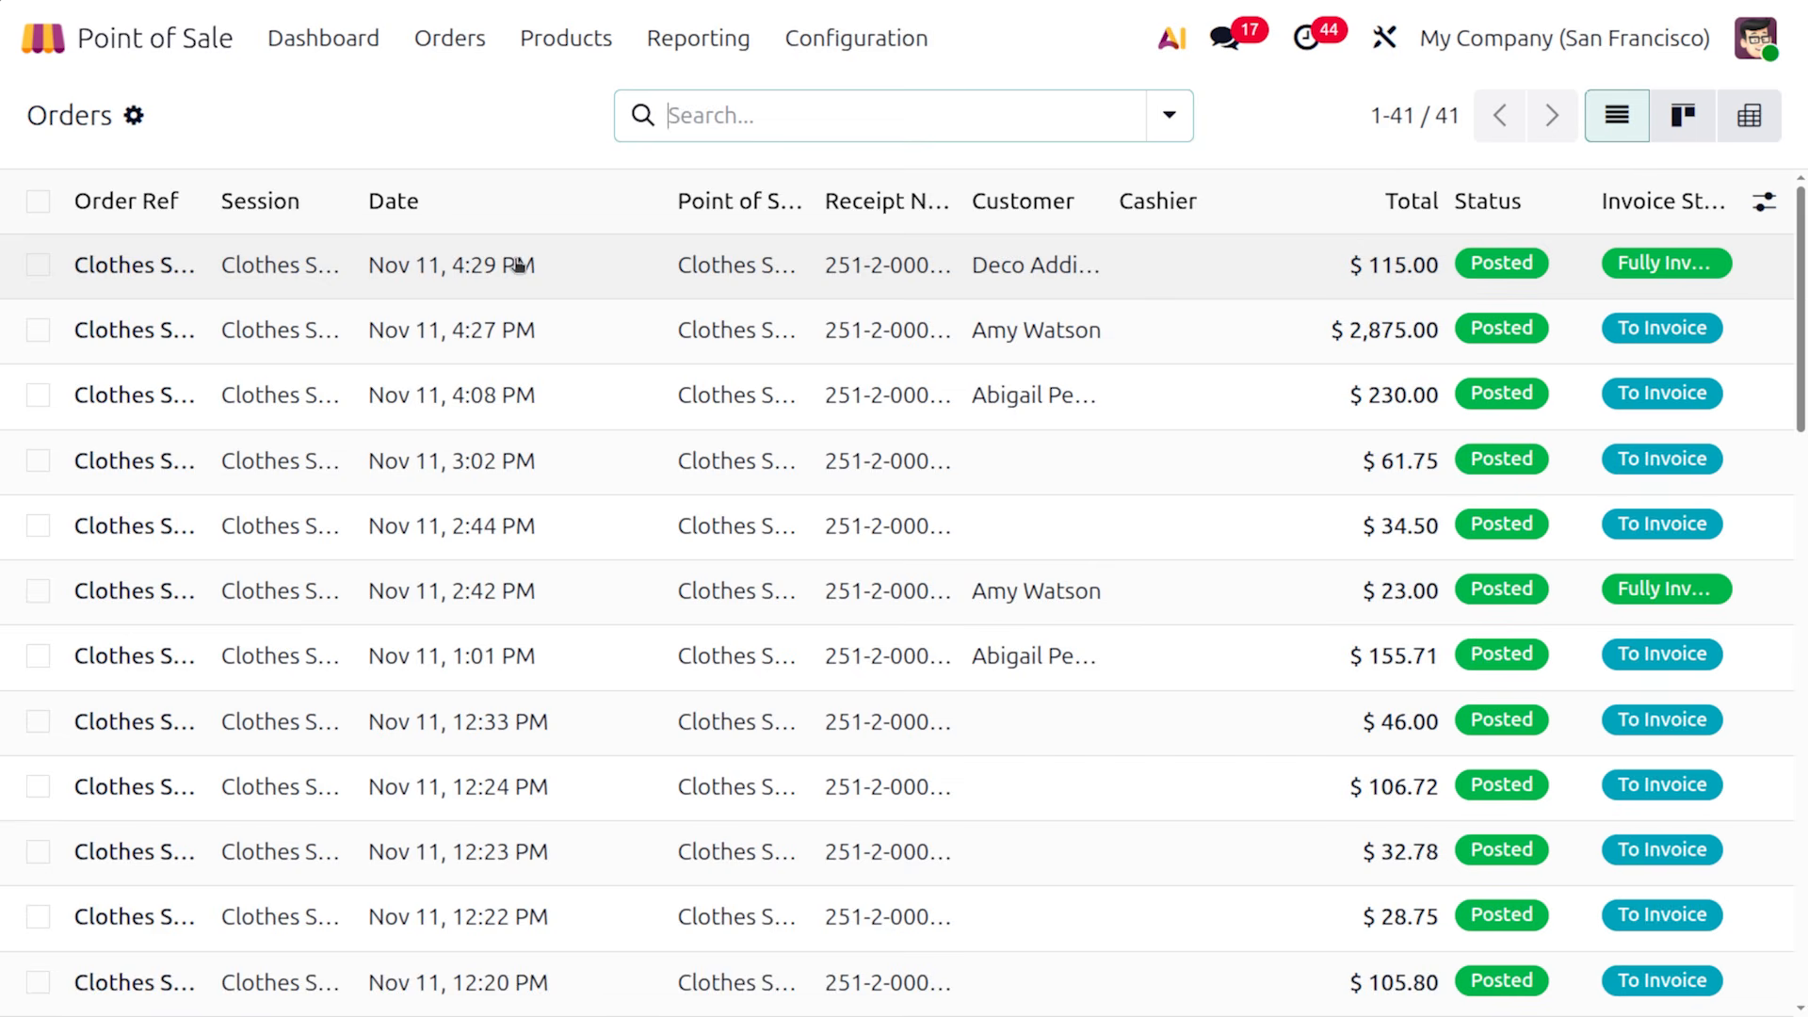
pyautogui.click(519, 265)
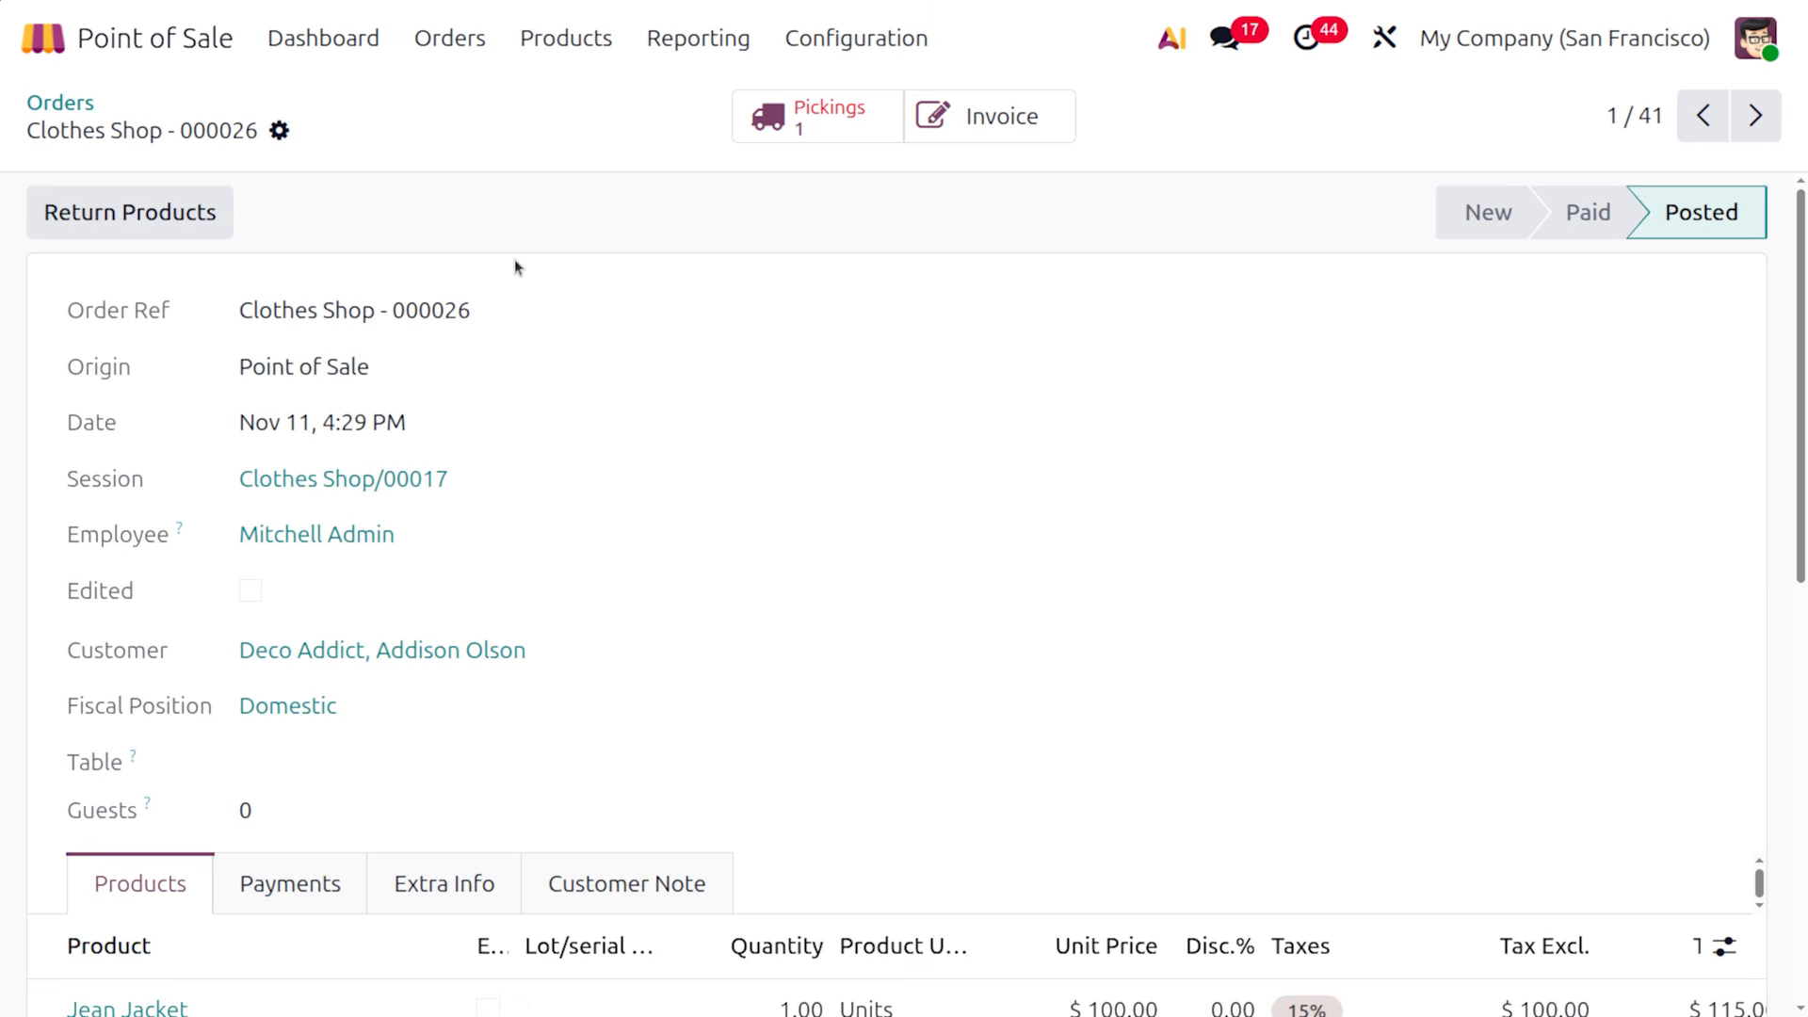
pyautogui.click(768, 125)
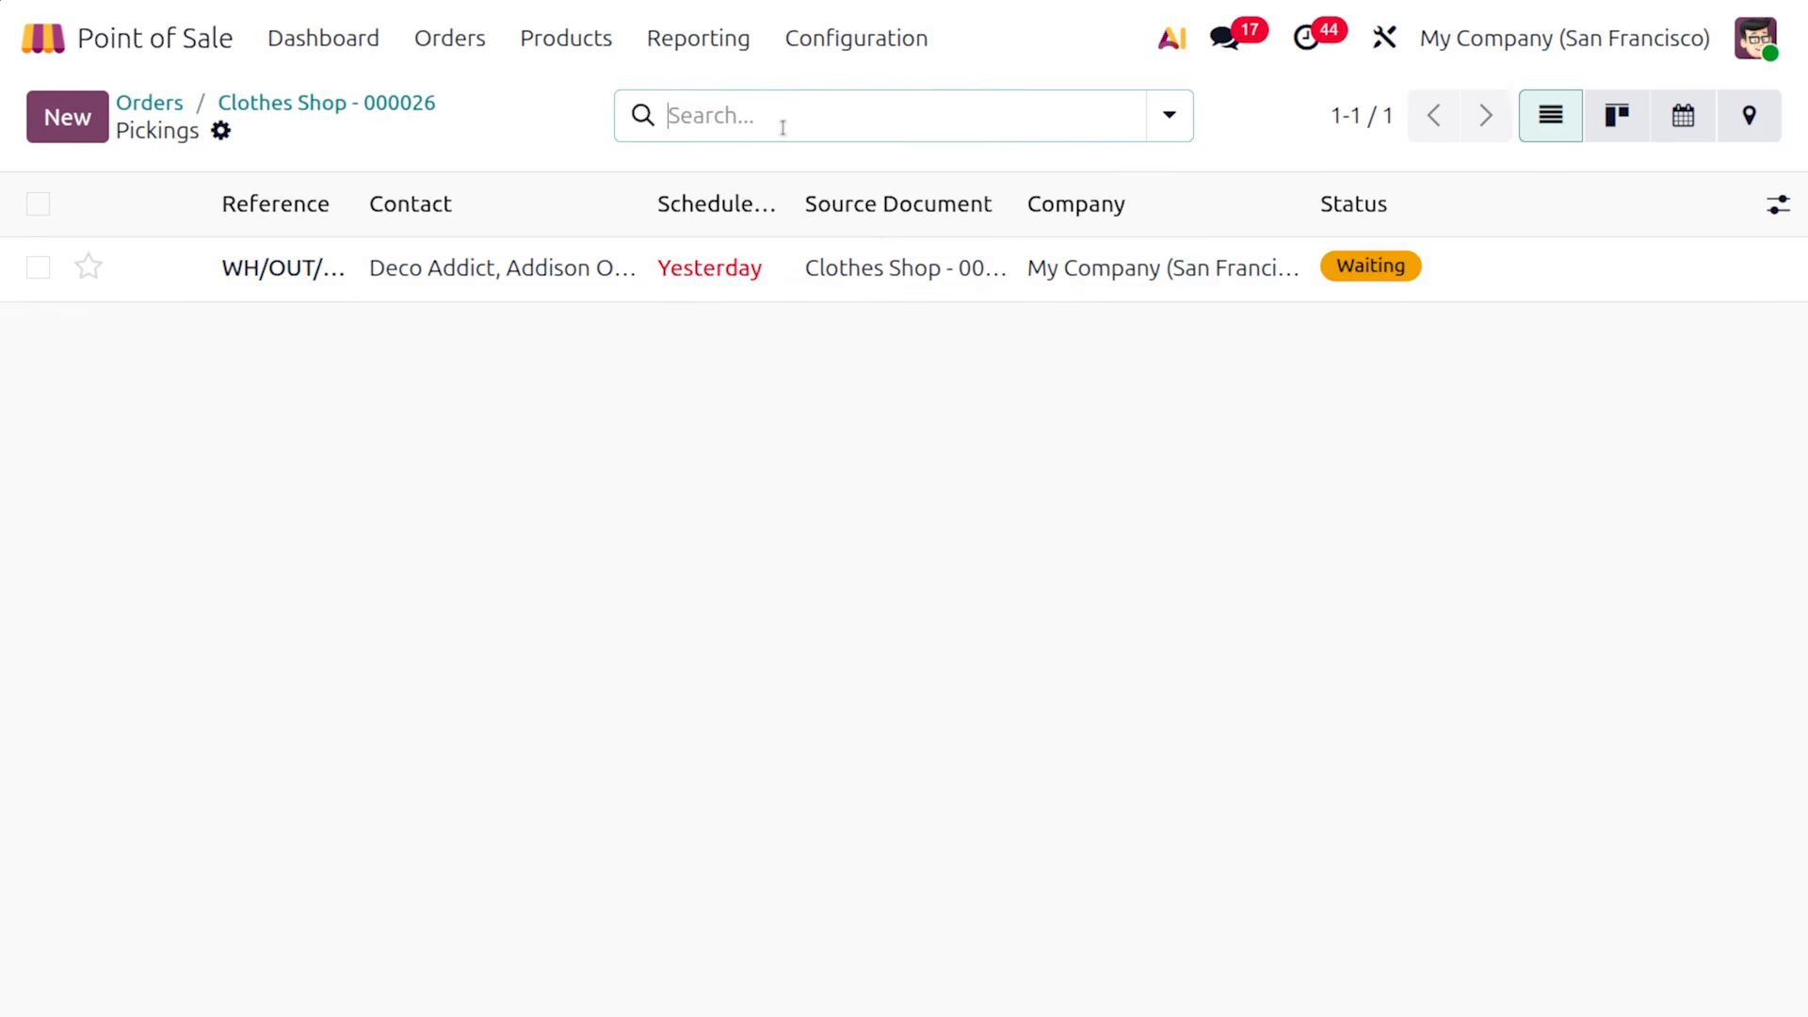
pyautogui.click(905, 271)
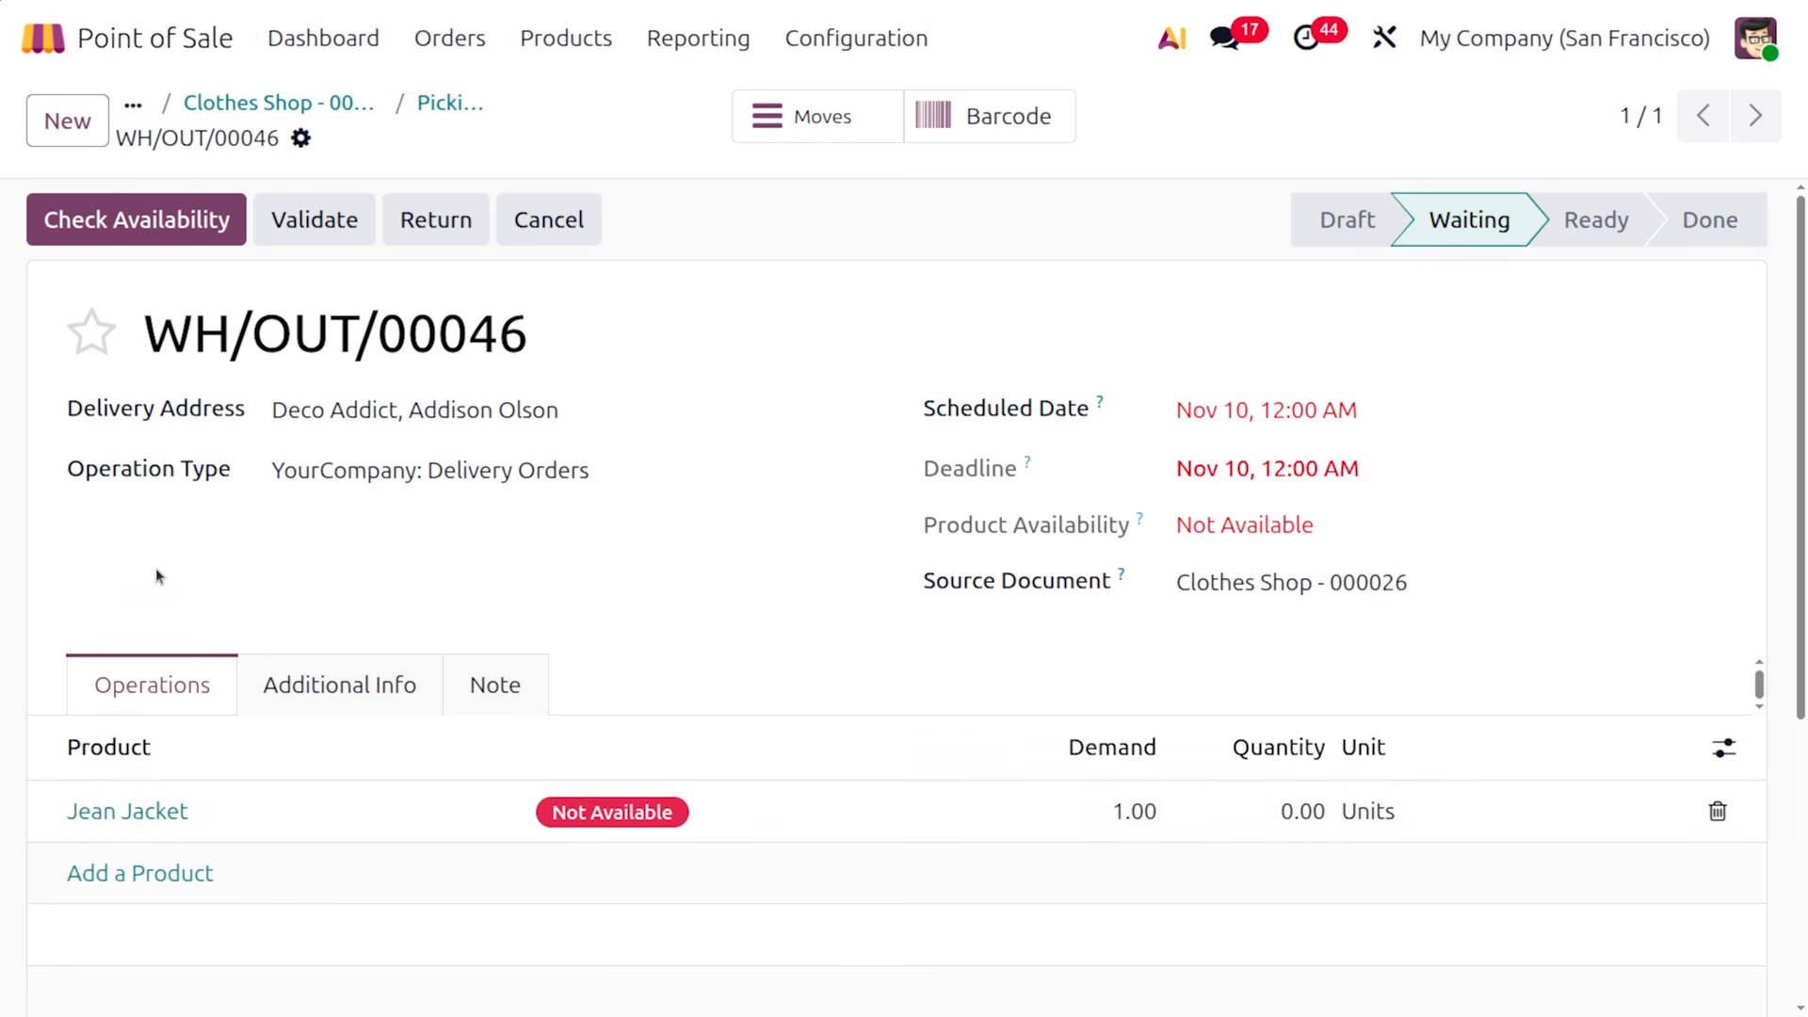
pyautogui.click(149, 815)
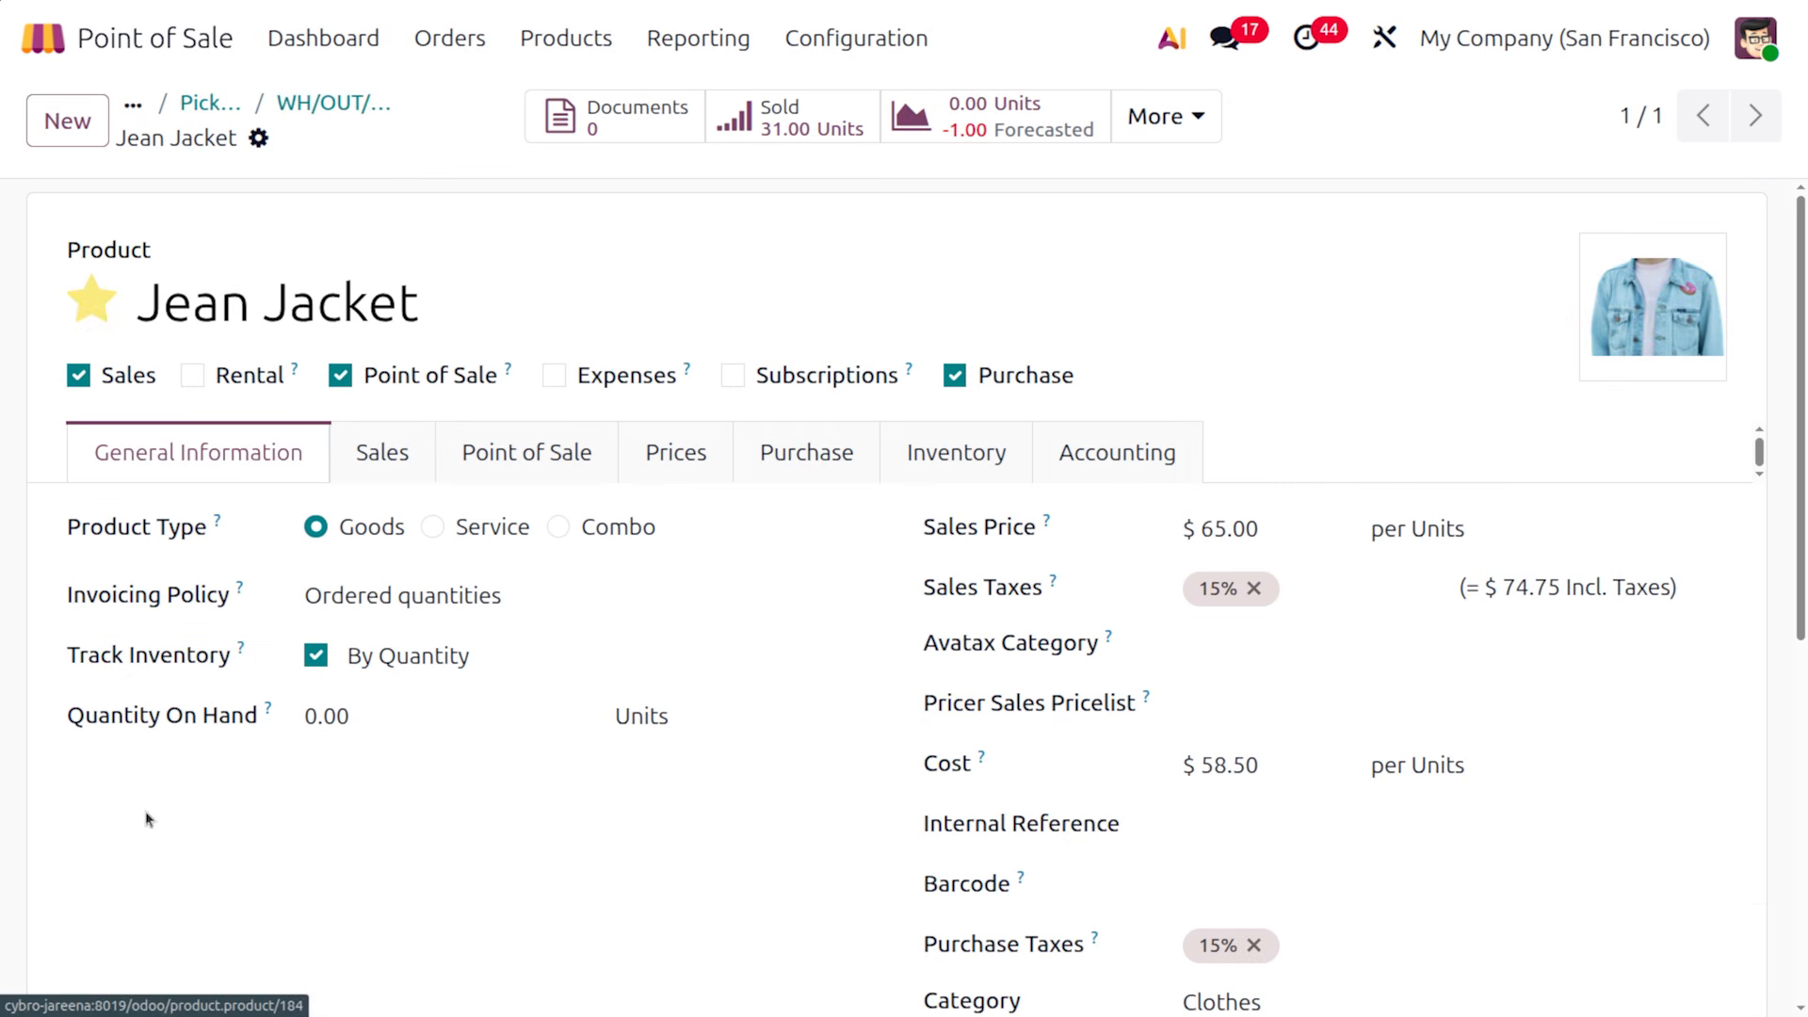
# Set the Jean Jacket's quantity on hand to 50 and save it
pyautogui.click(351, 720)
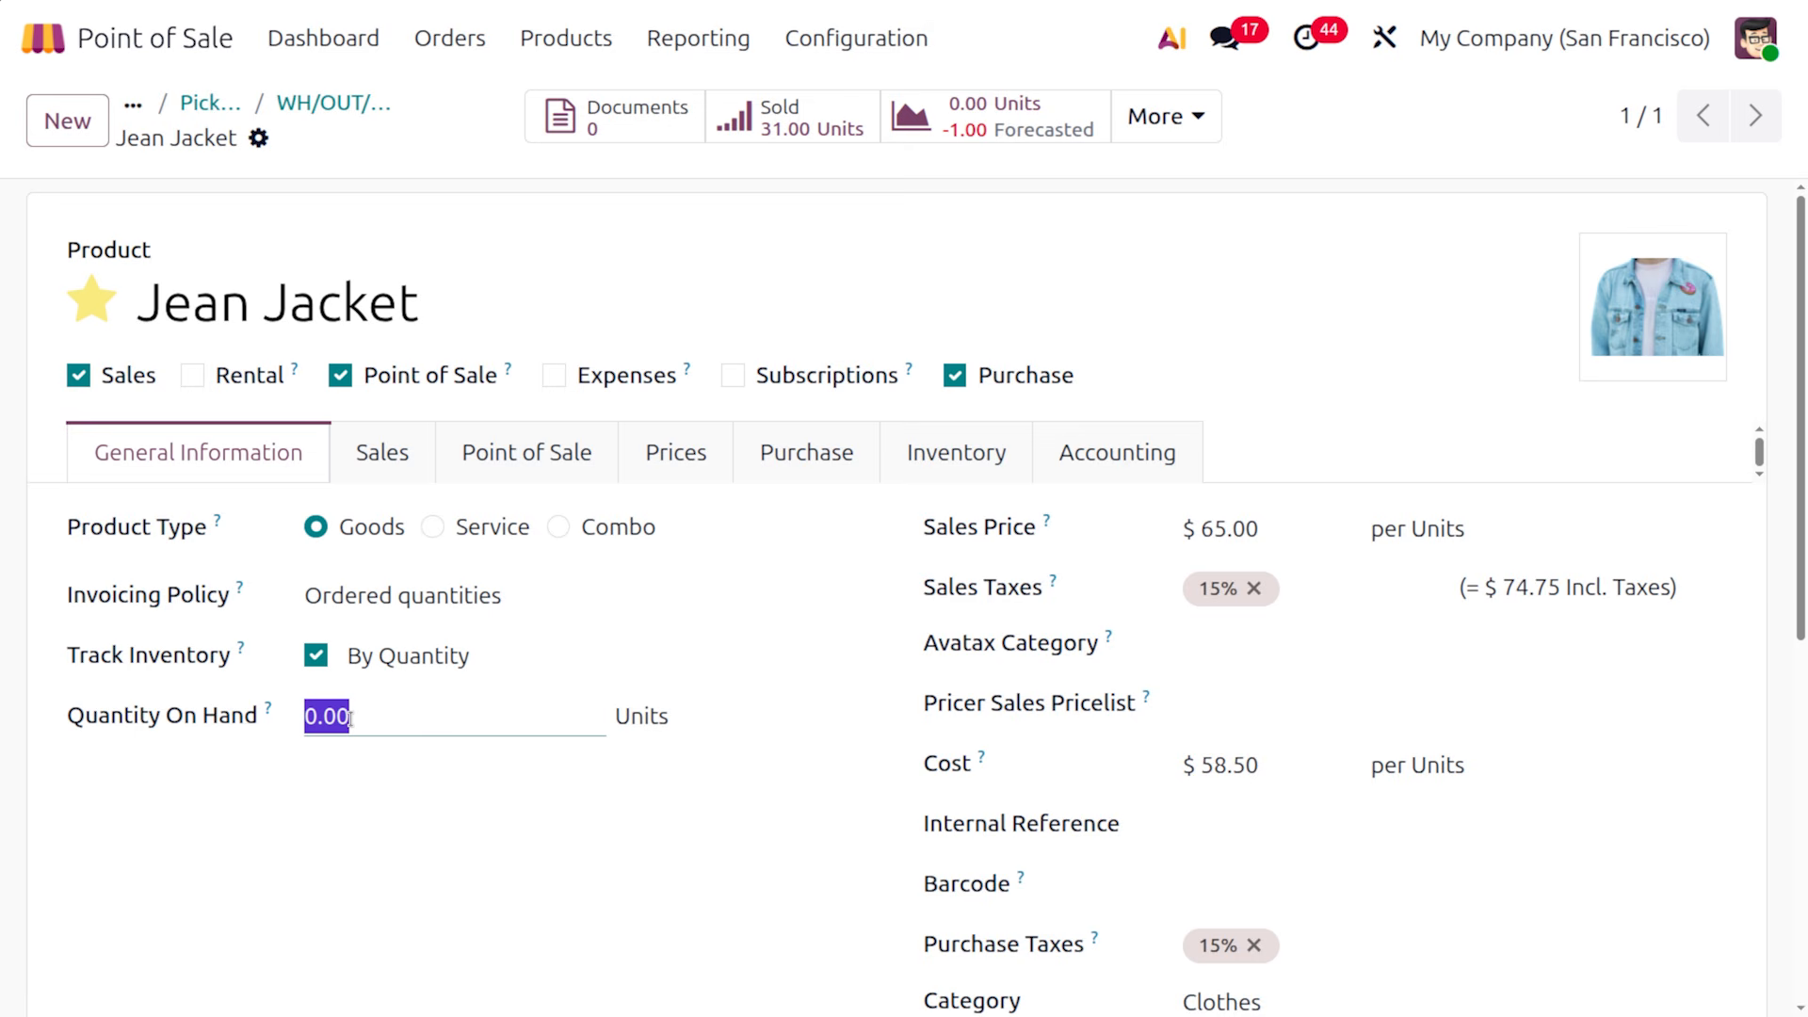
pyautogui.write('50')
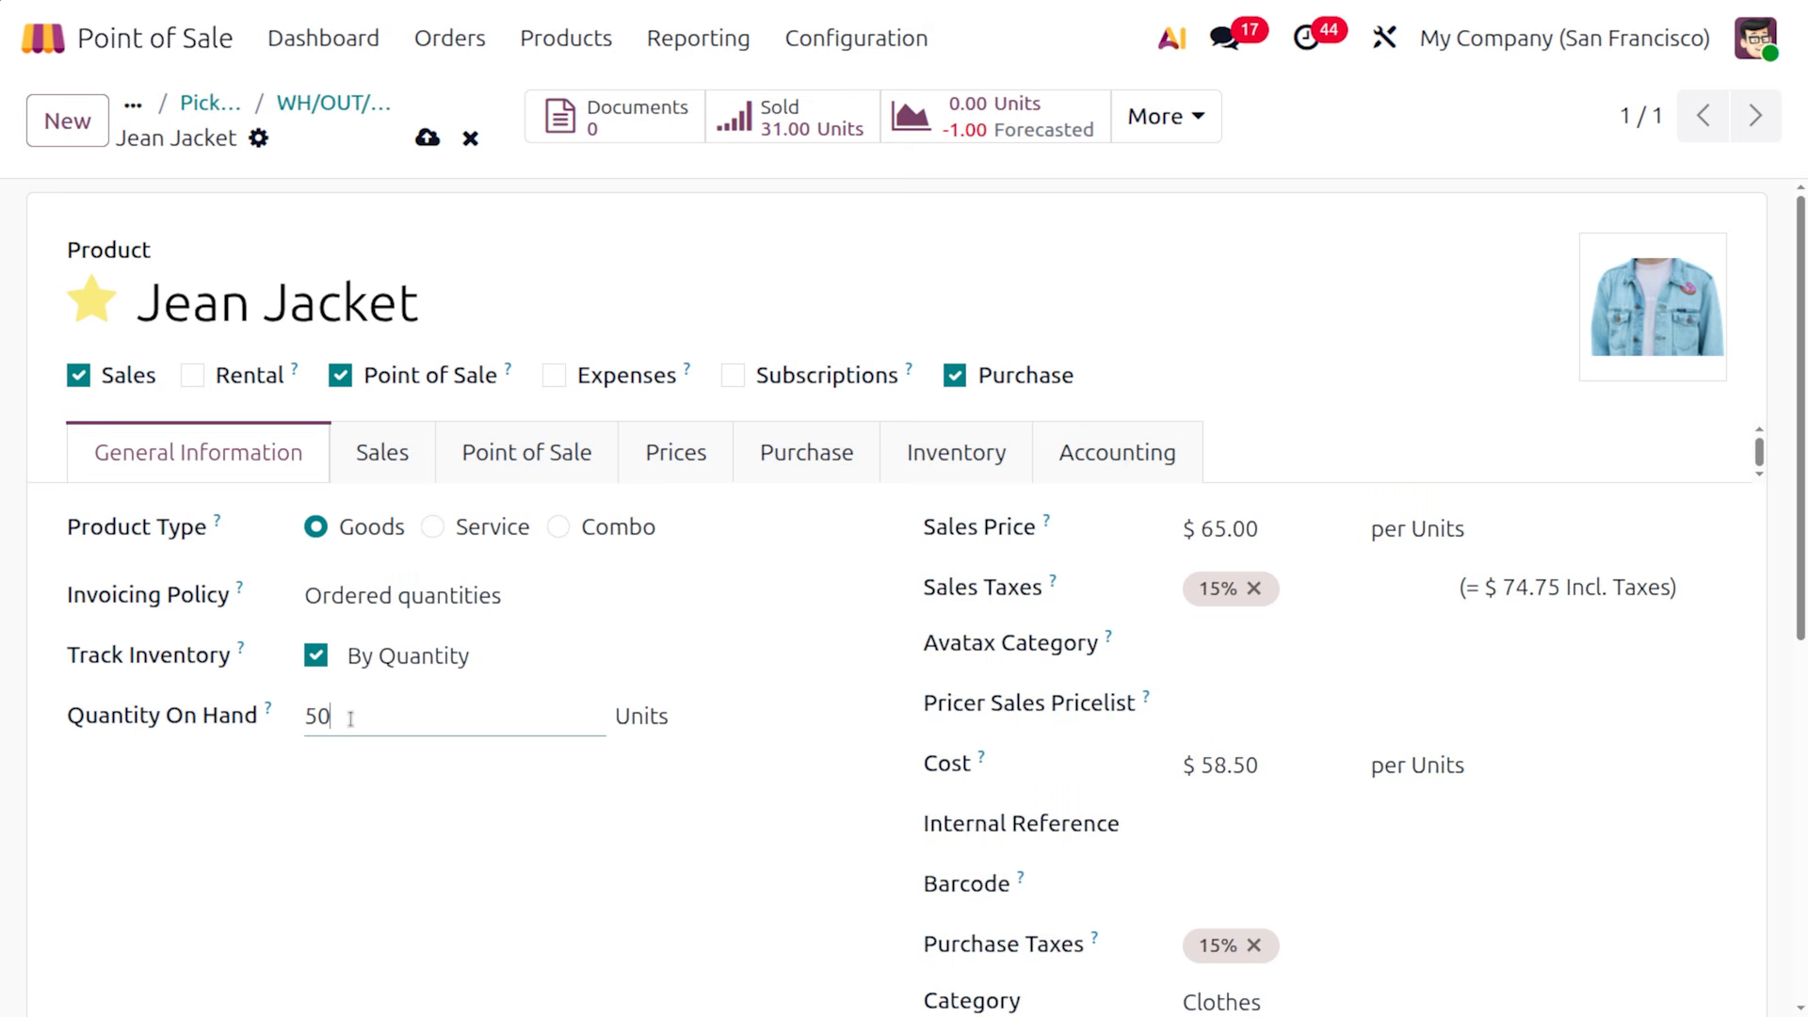
pyautogui.click(428, 137)
# Validate delivery WH/OUT/00046 for the Jean Jacket and confirm it past the SMS prompt
pyautogui.click(206, 106)
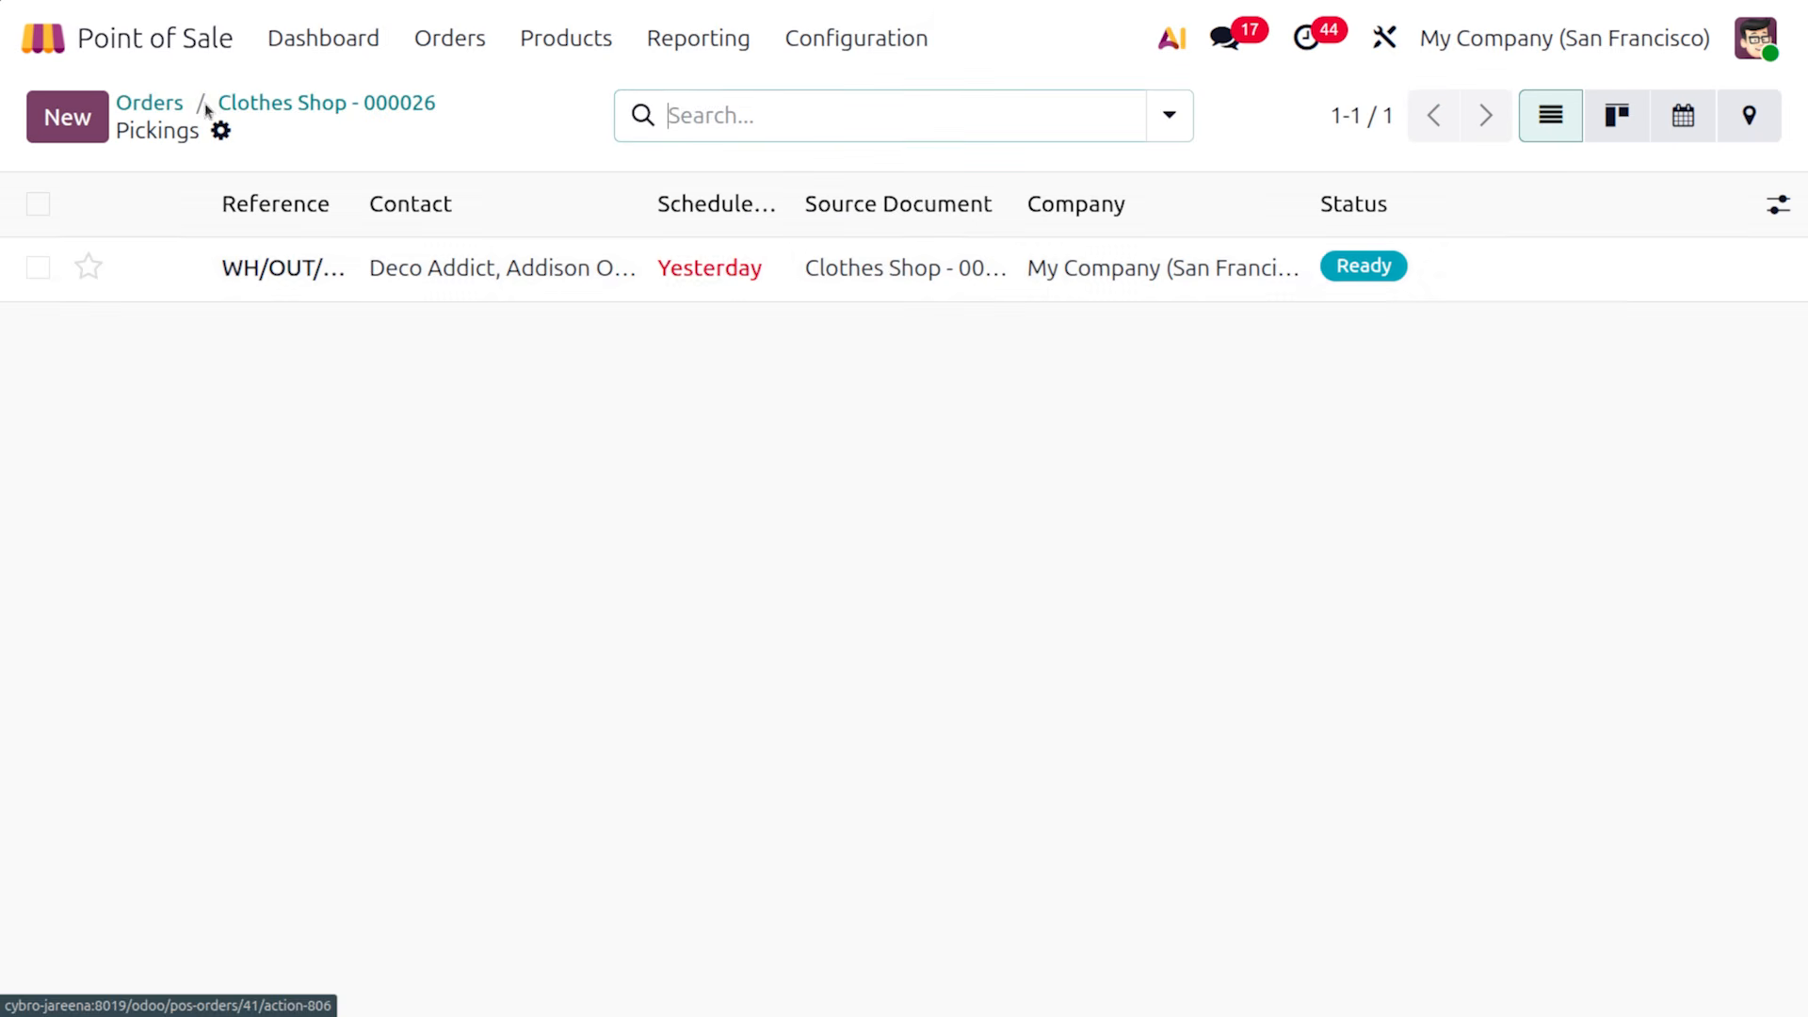
pyautogui.click(394, 279)
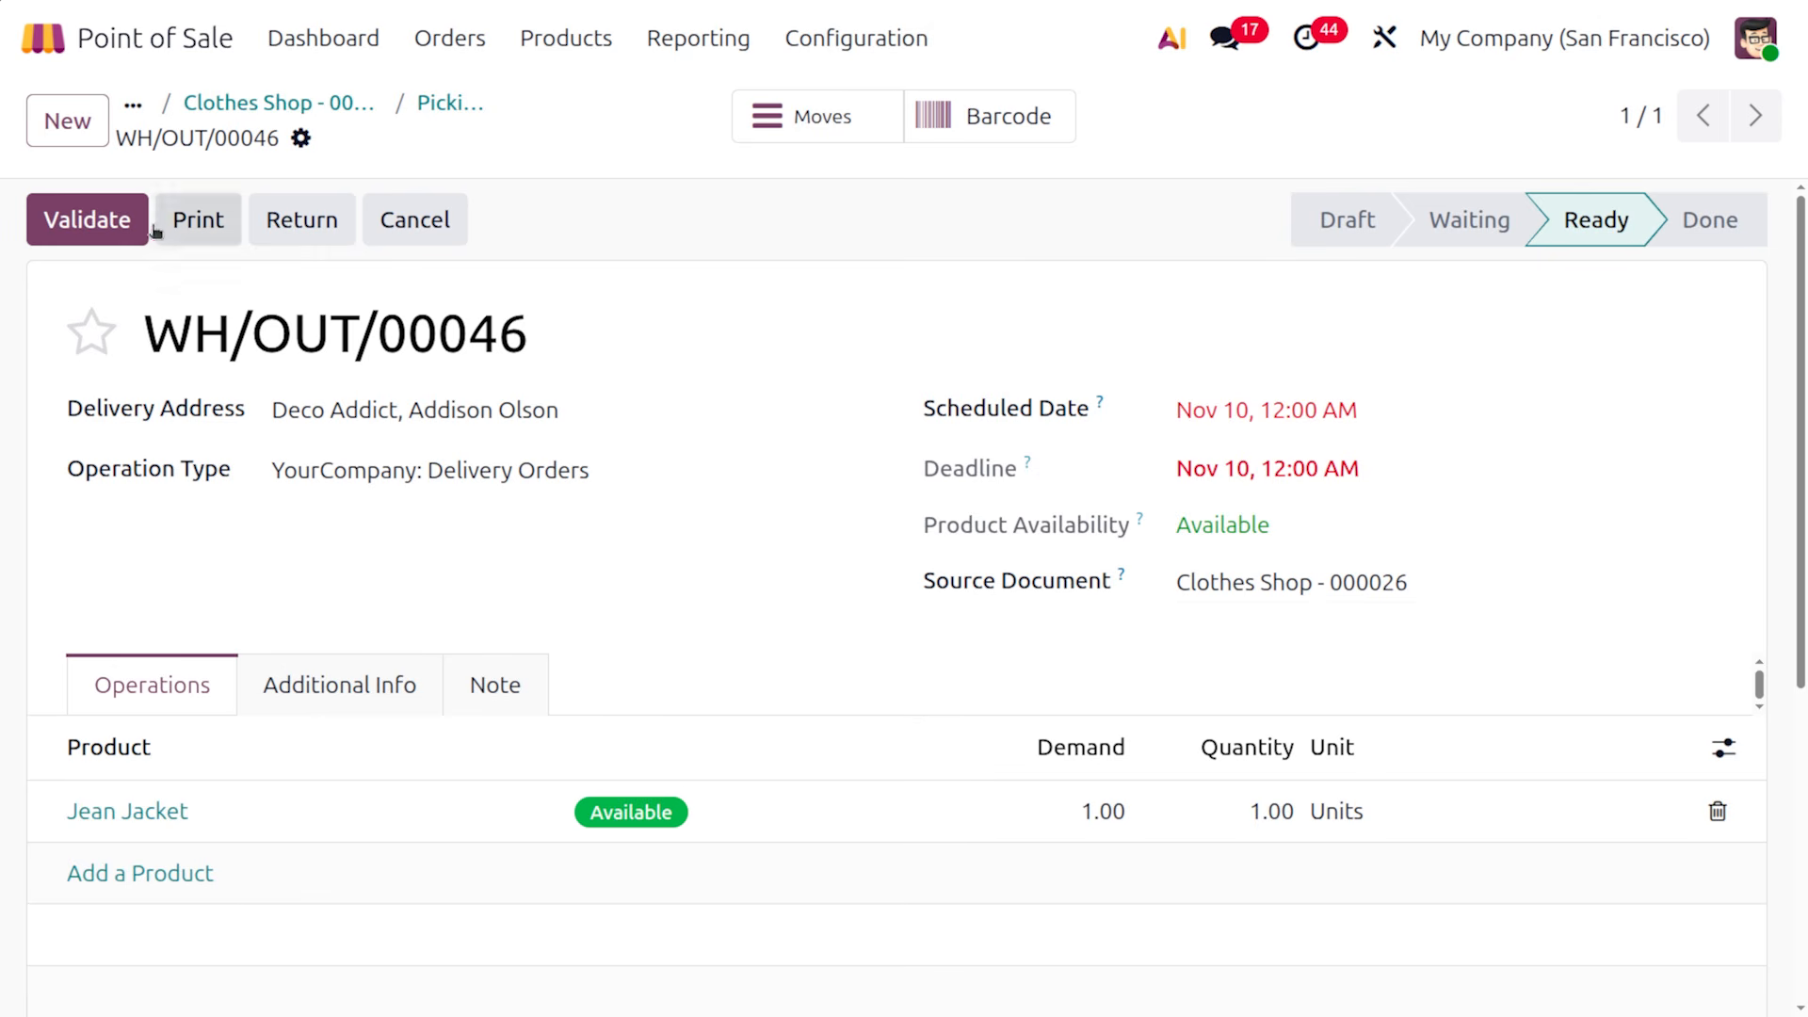
pyautogui.click(98, 226)
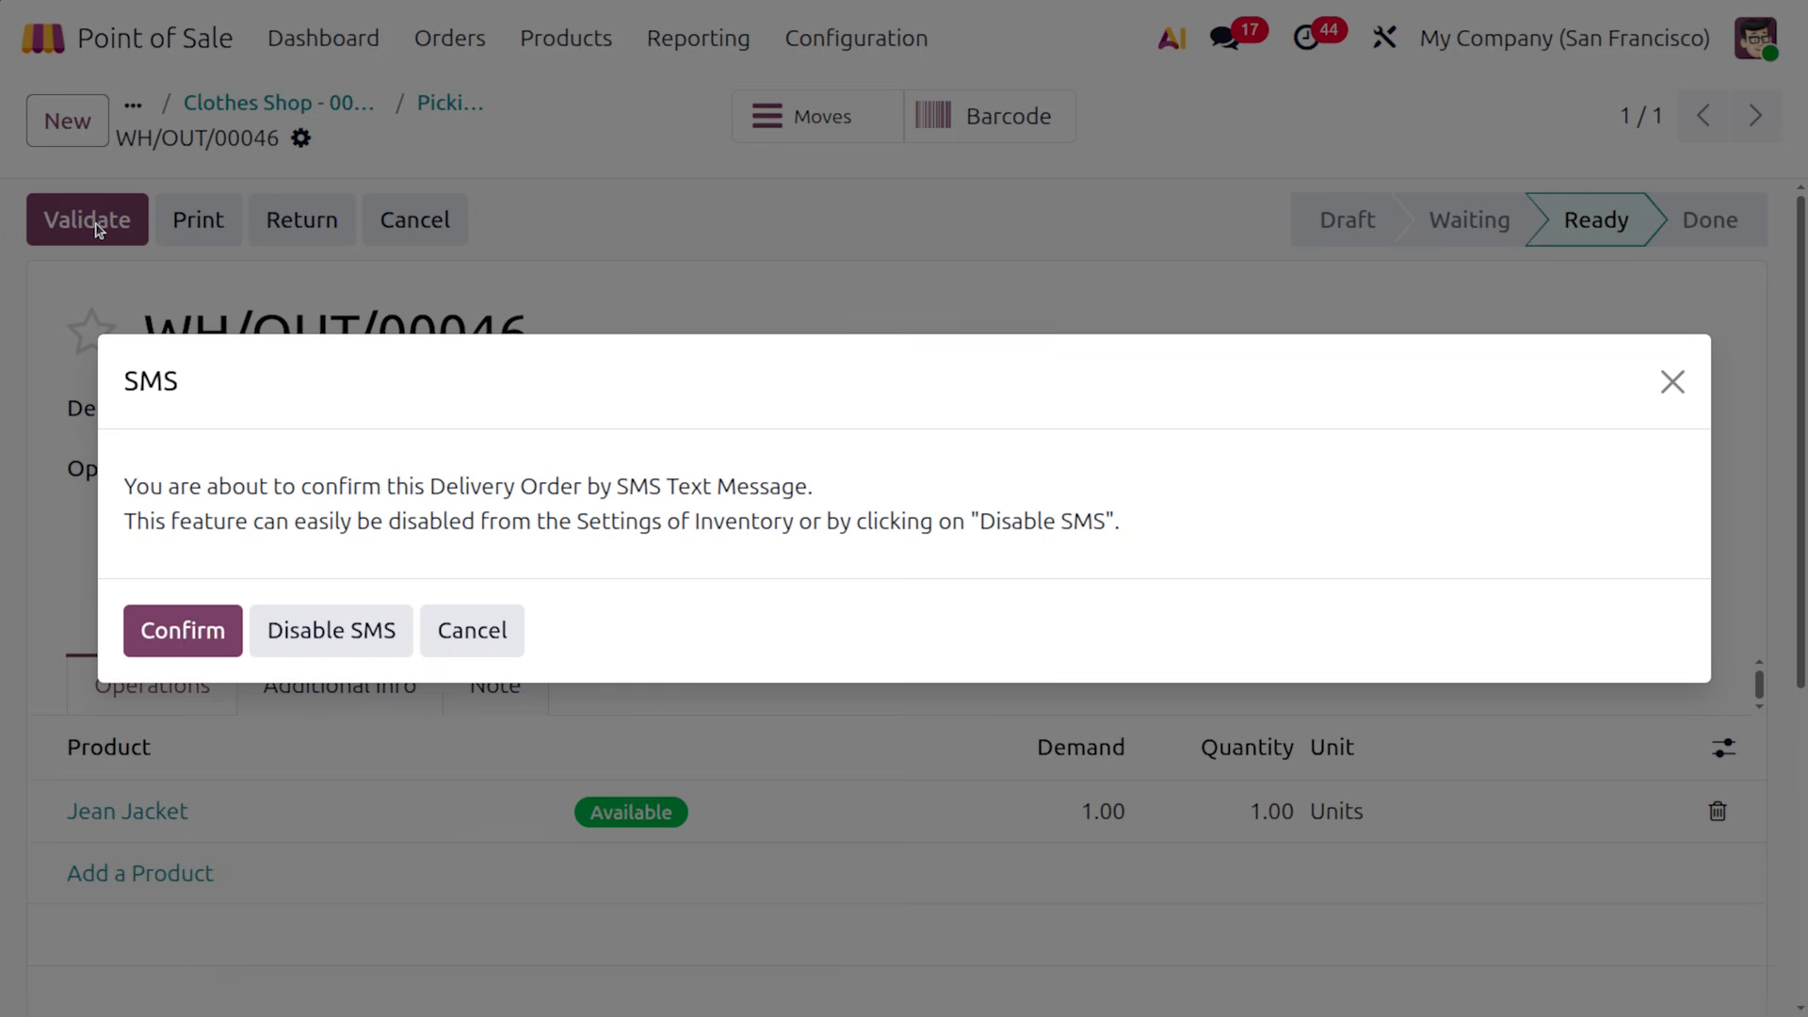
pyautogui.click(157, 642)
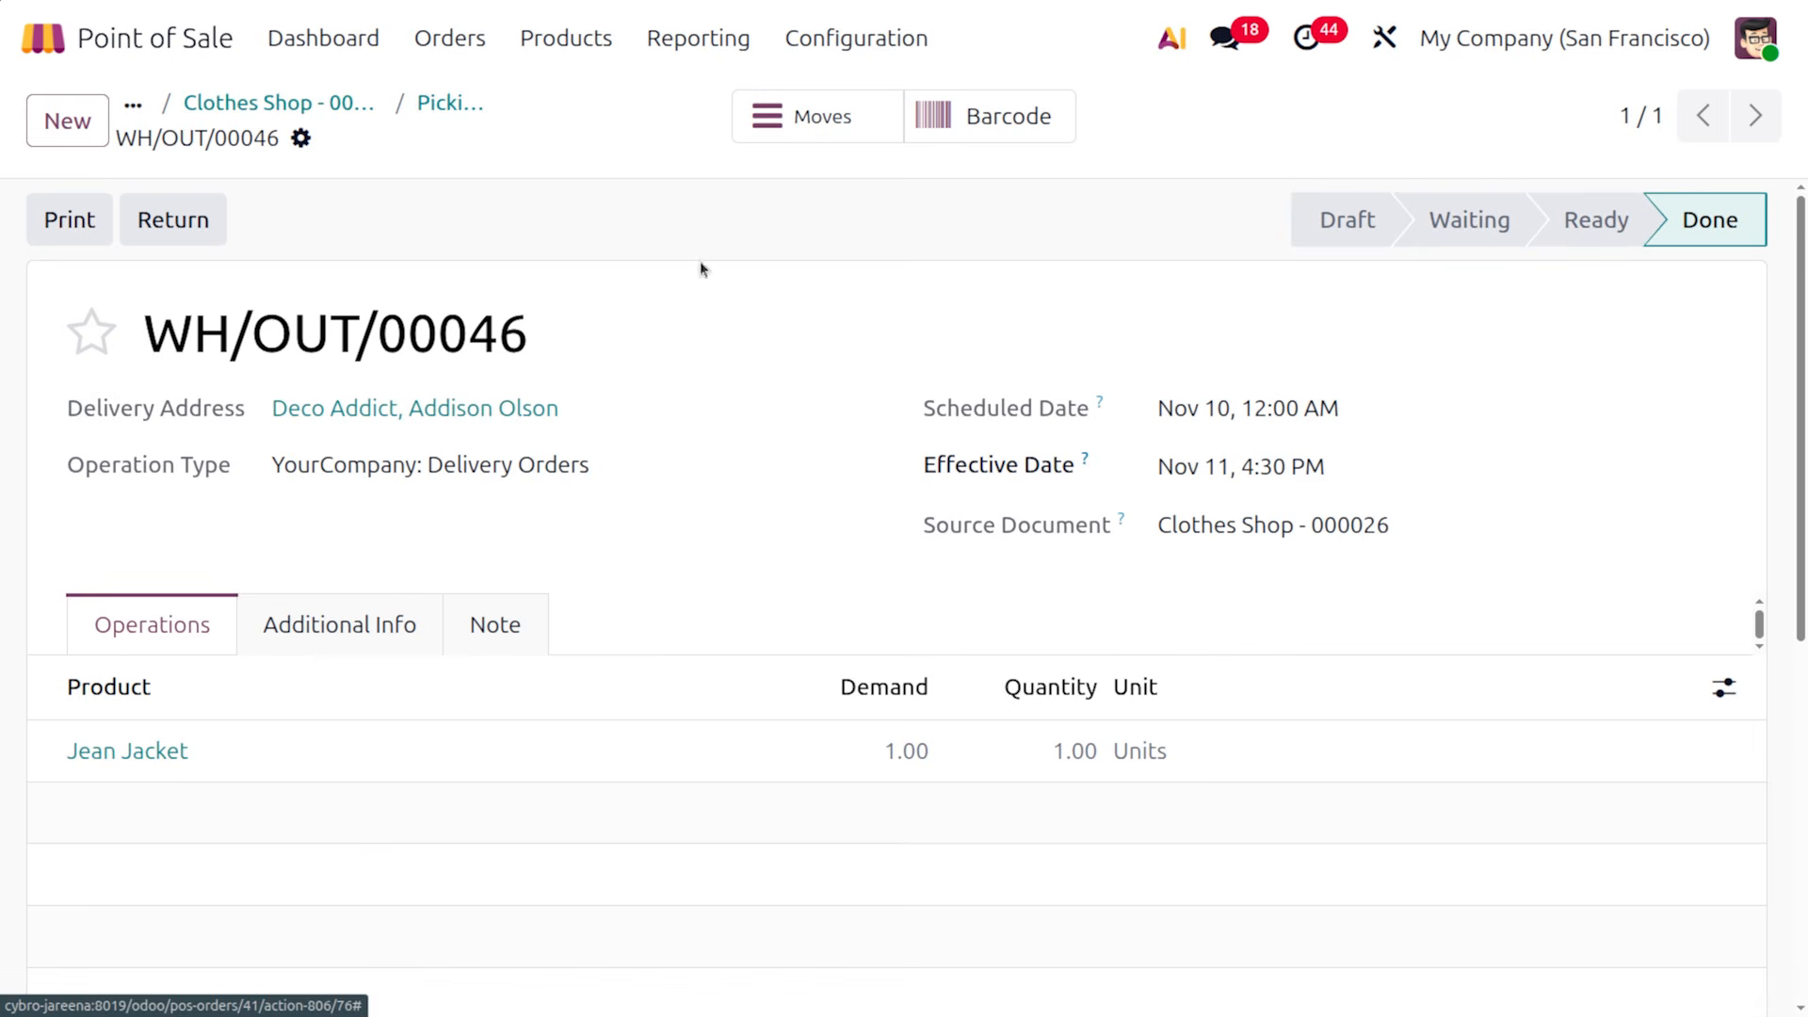
# In Point of Sale settings, set the Inventory Shipping Policy to 'When all products are ready' and save
pyautogui.click(825, 49)
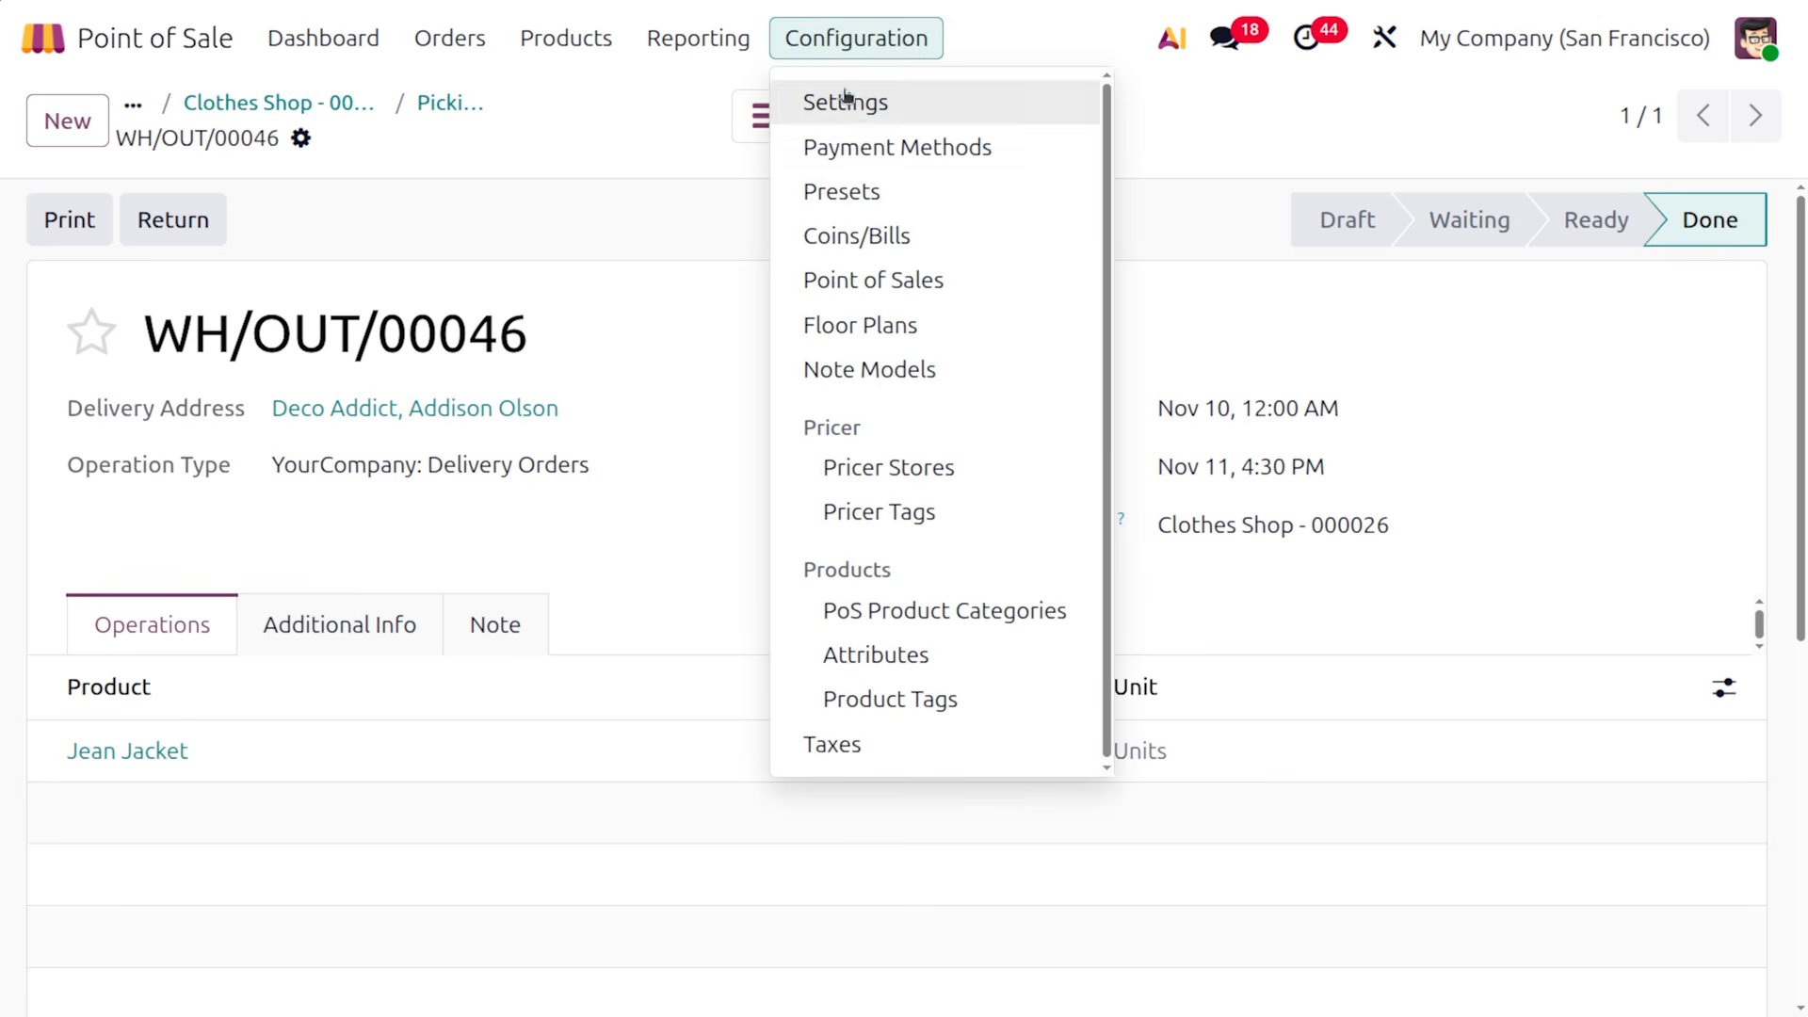
pyautogui.click(846, 101)
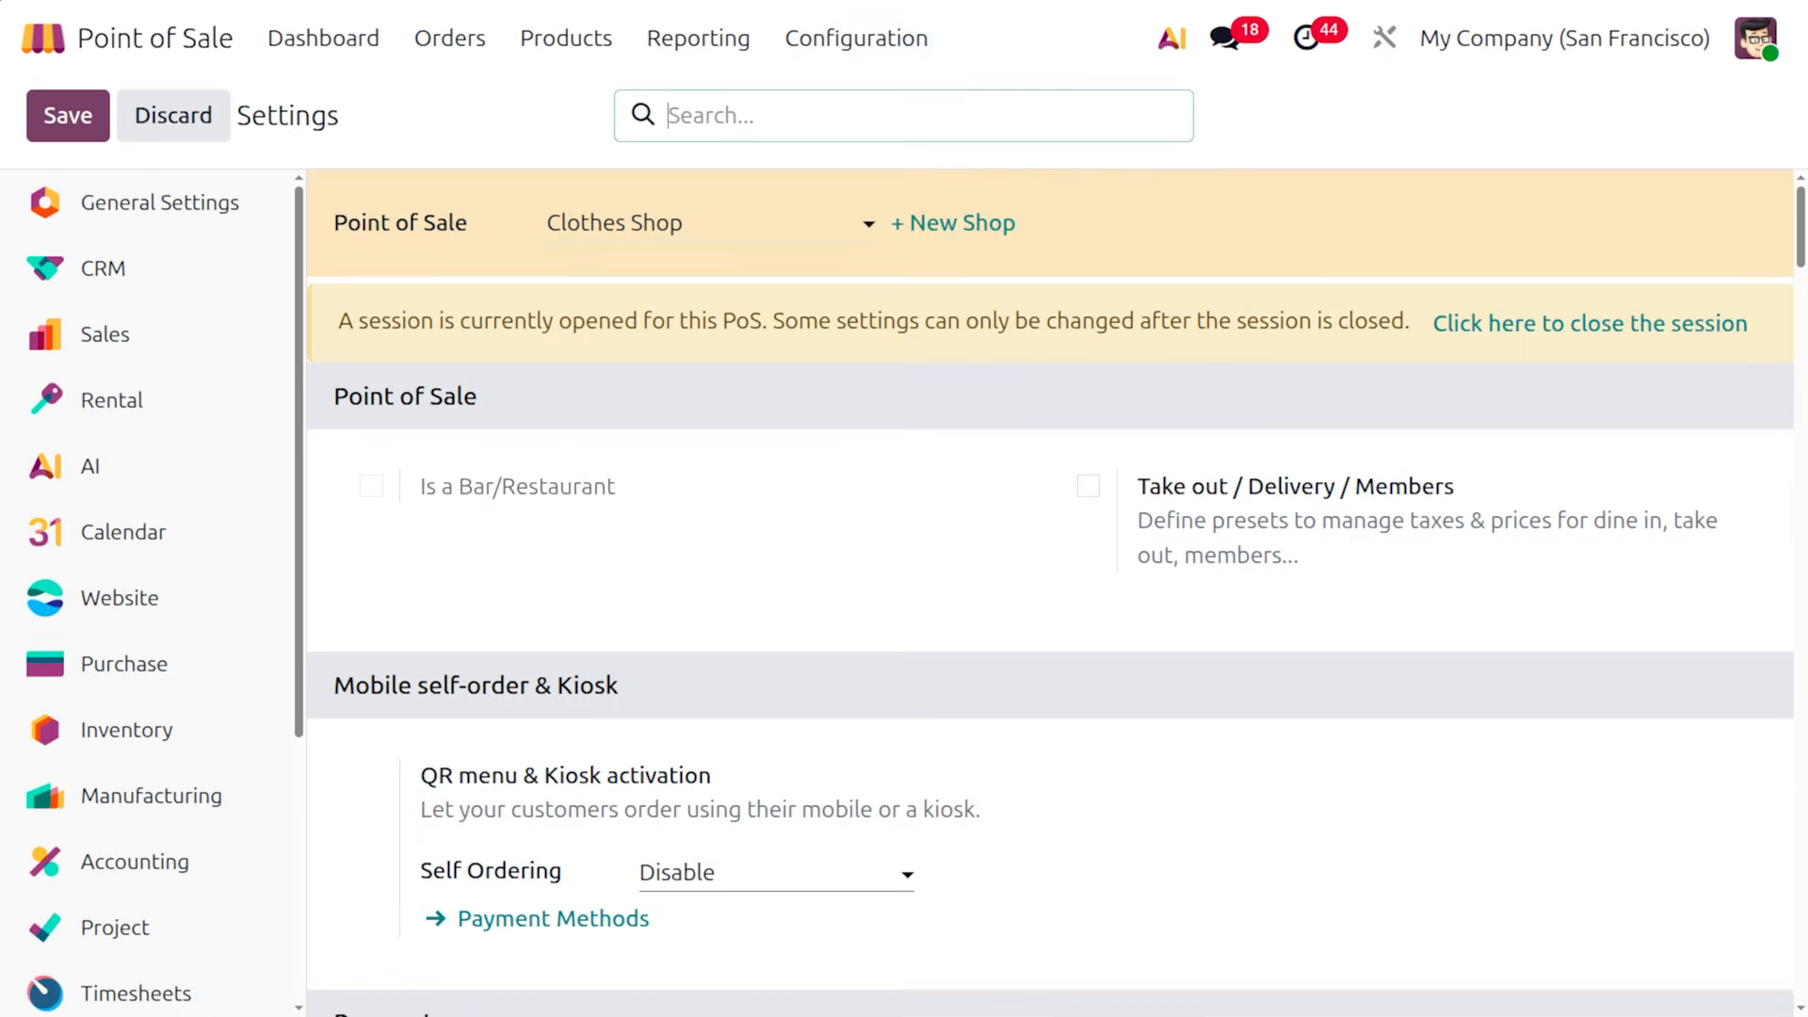
pyautogui.scroll(-15, 1217, 793)
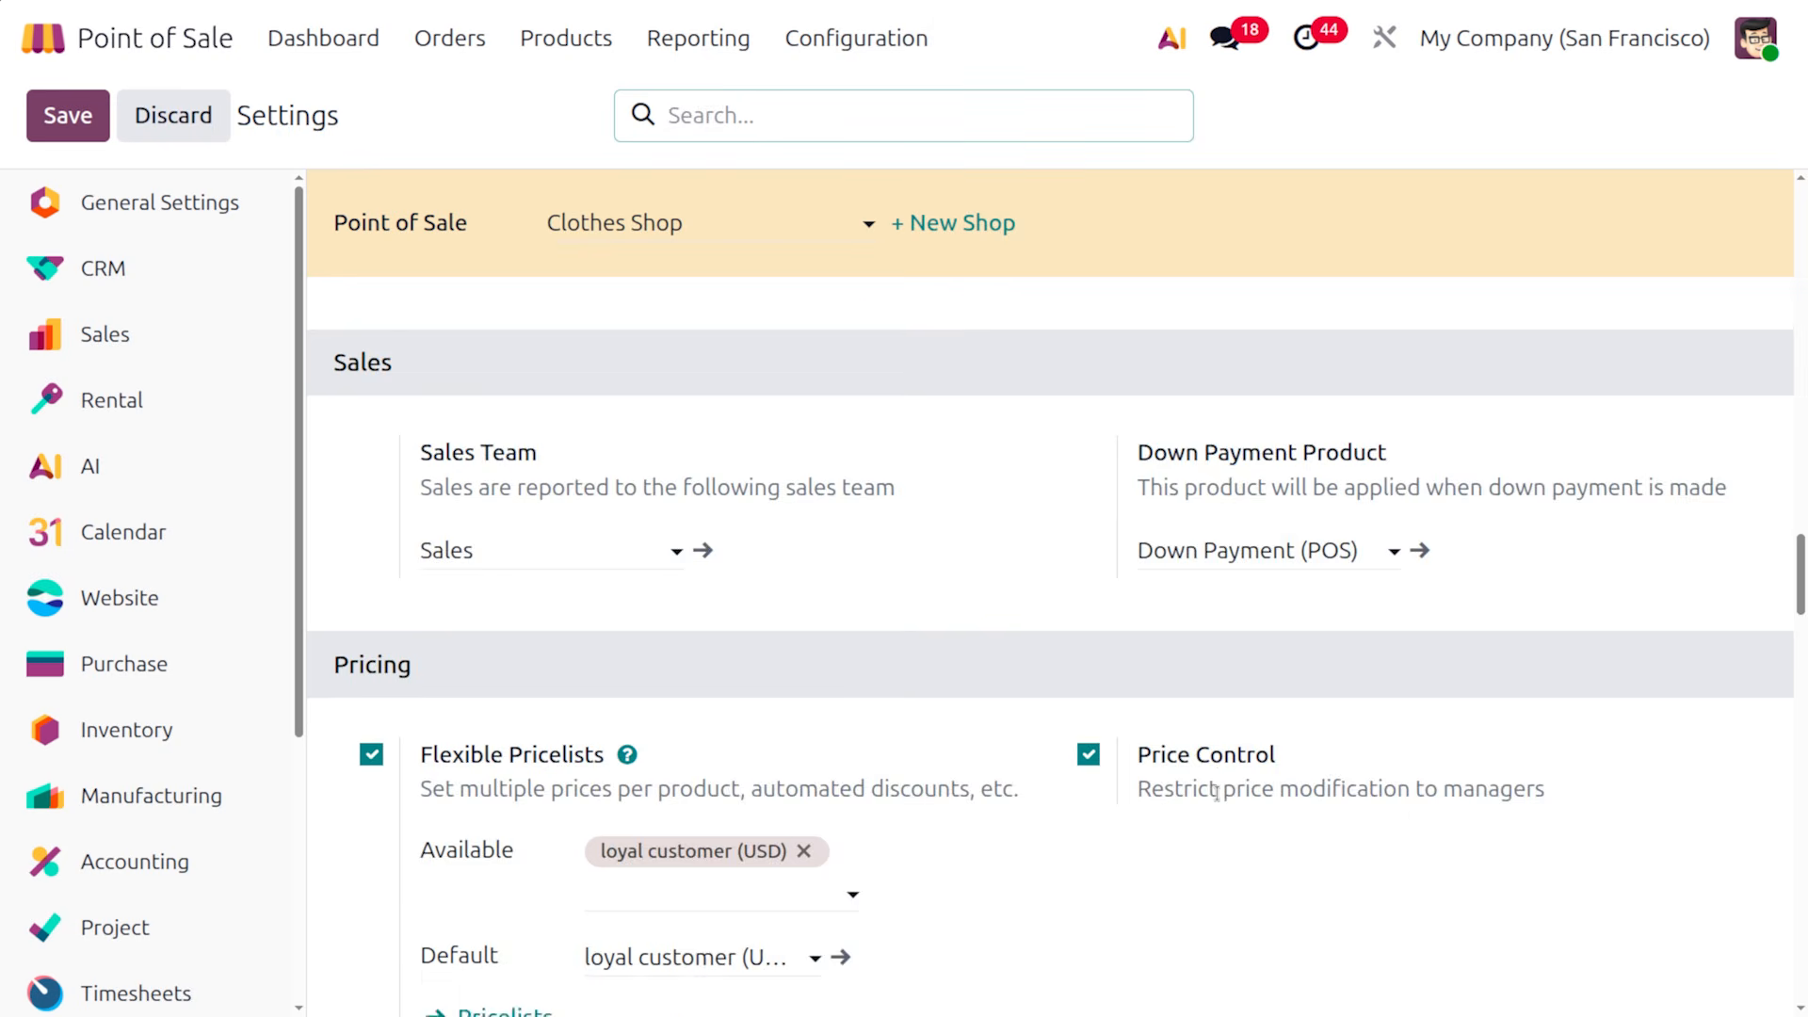
pyautogui.scroll(-6, 1216, 793)
pyautogui.scroll(-15, 1219, 800)
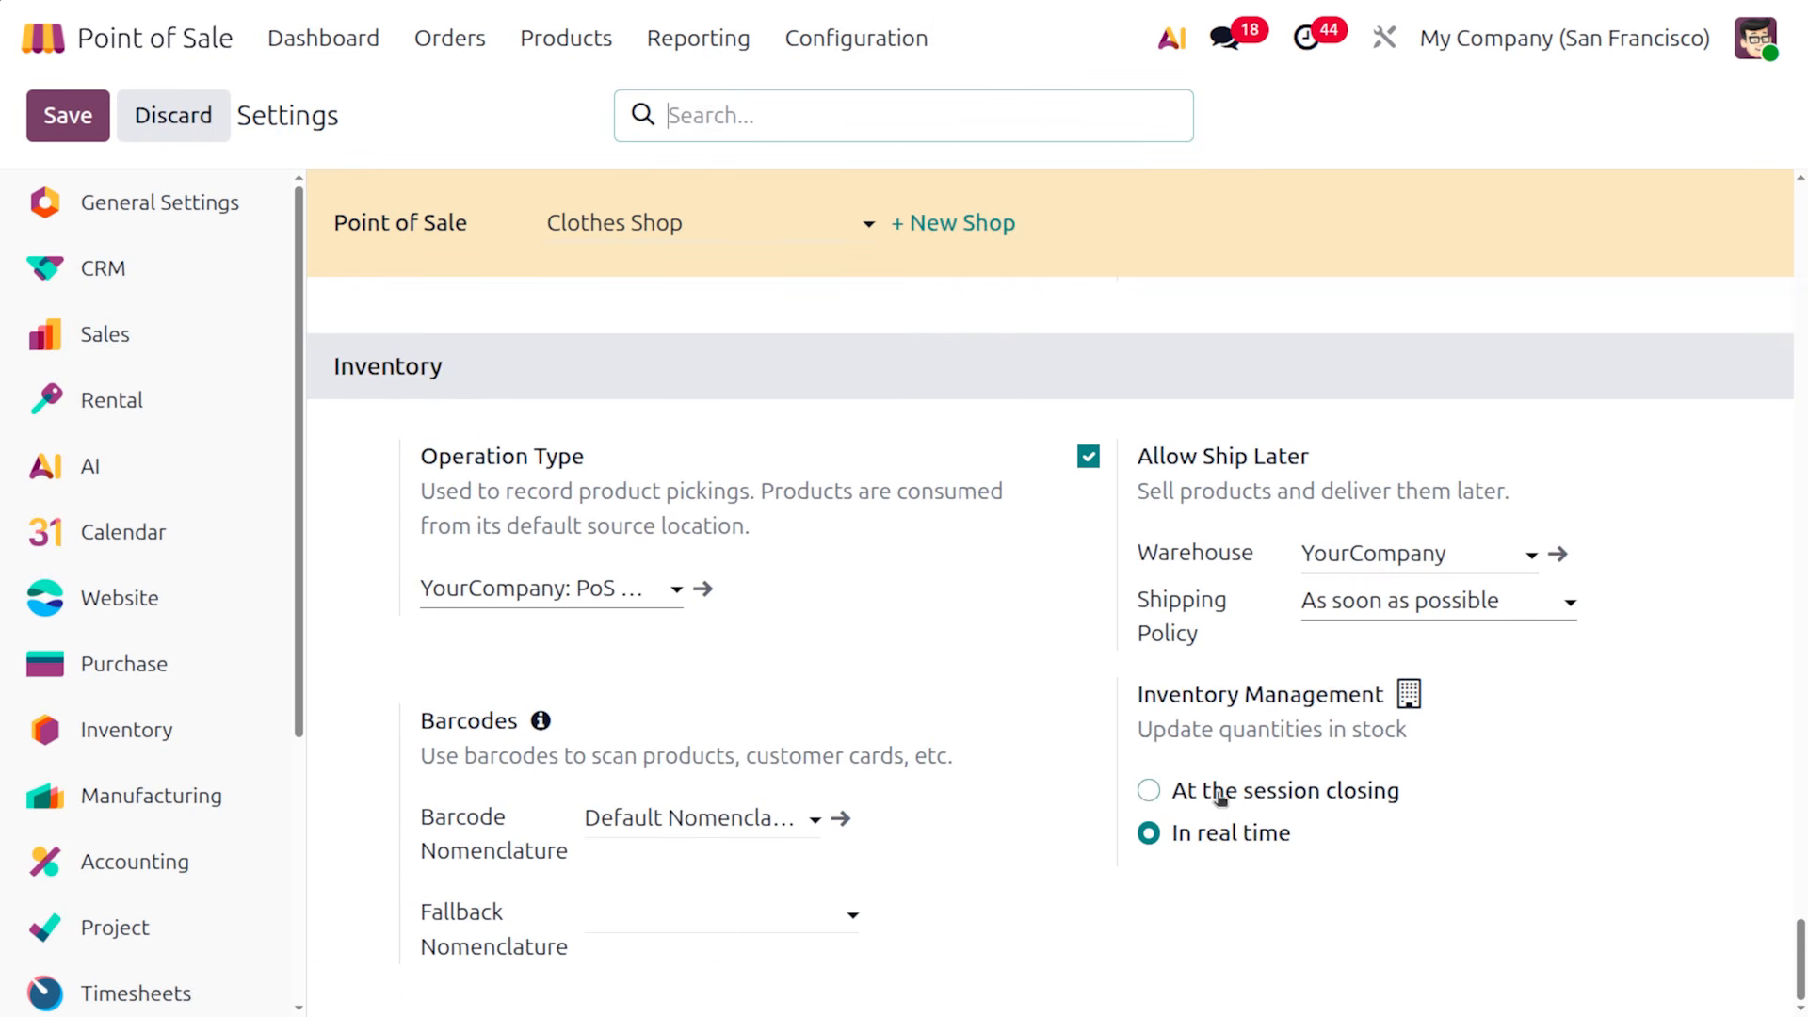
pyautogui.click(1398, 602)
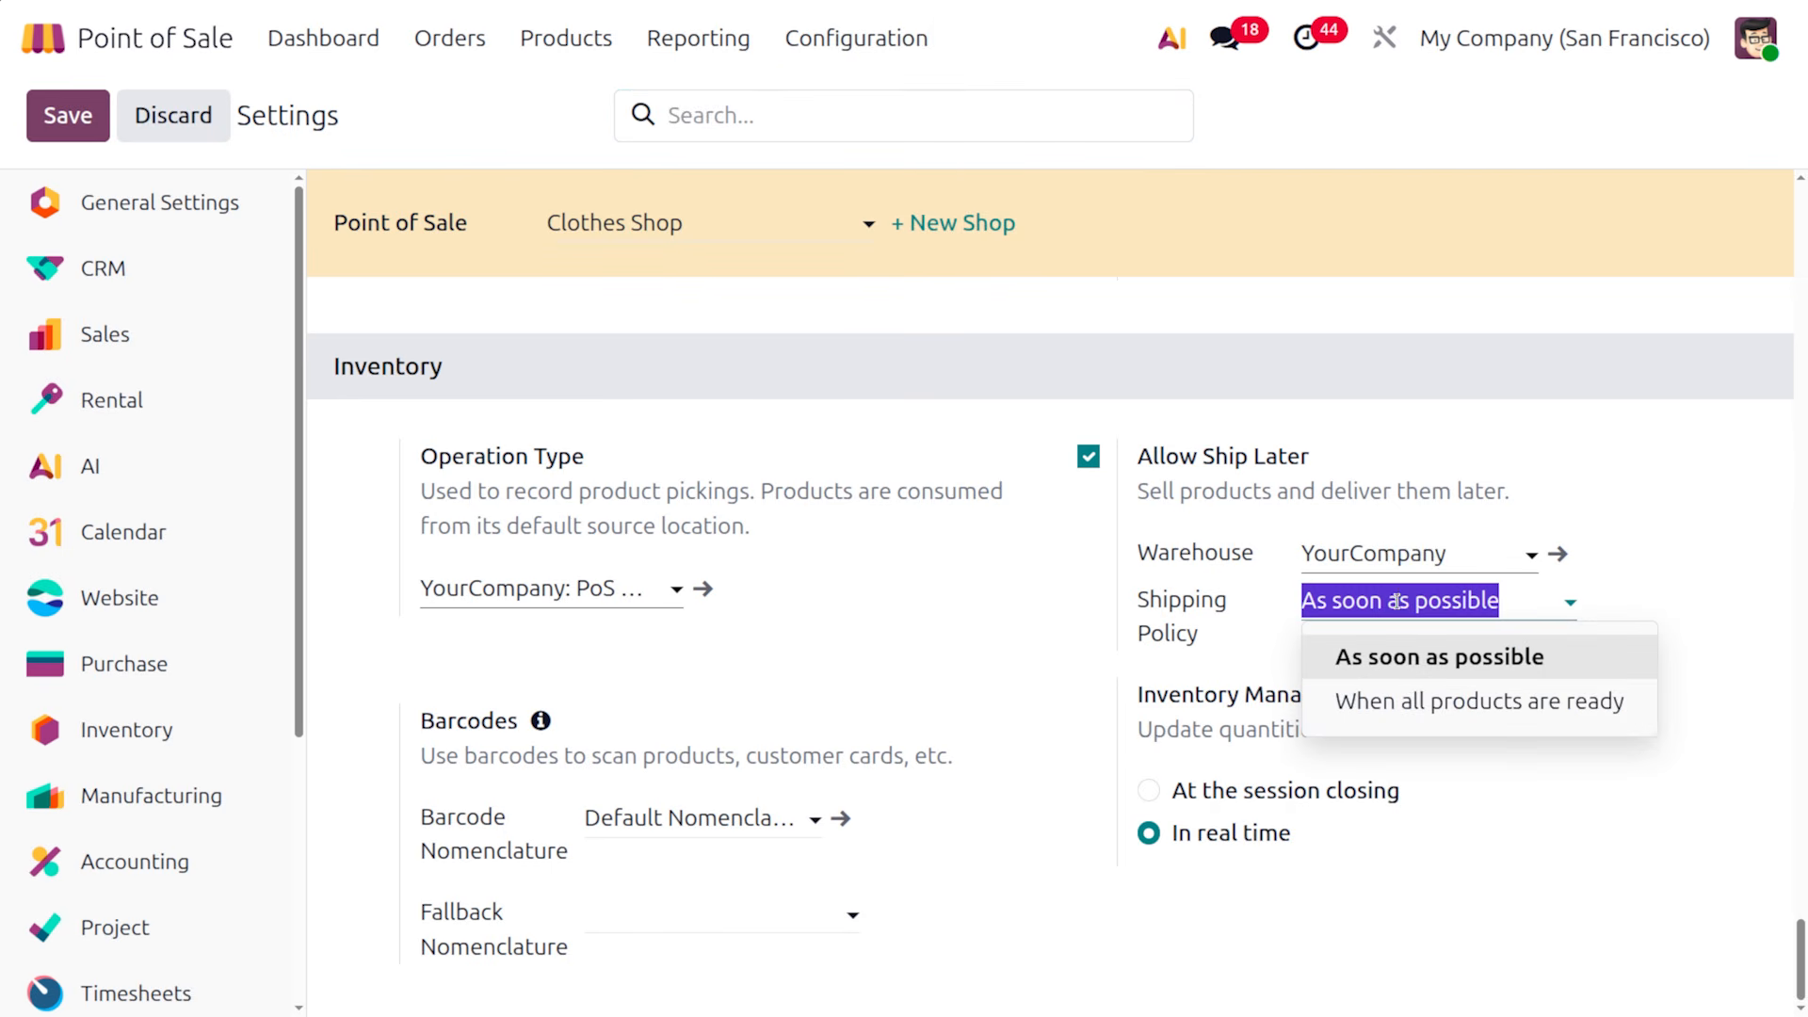
pyautogui.click(1422, 701)
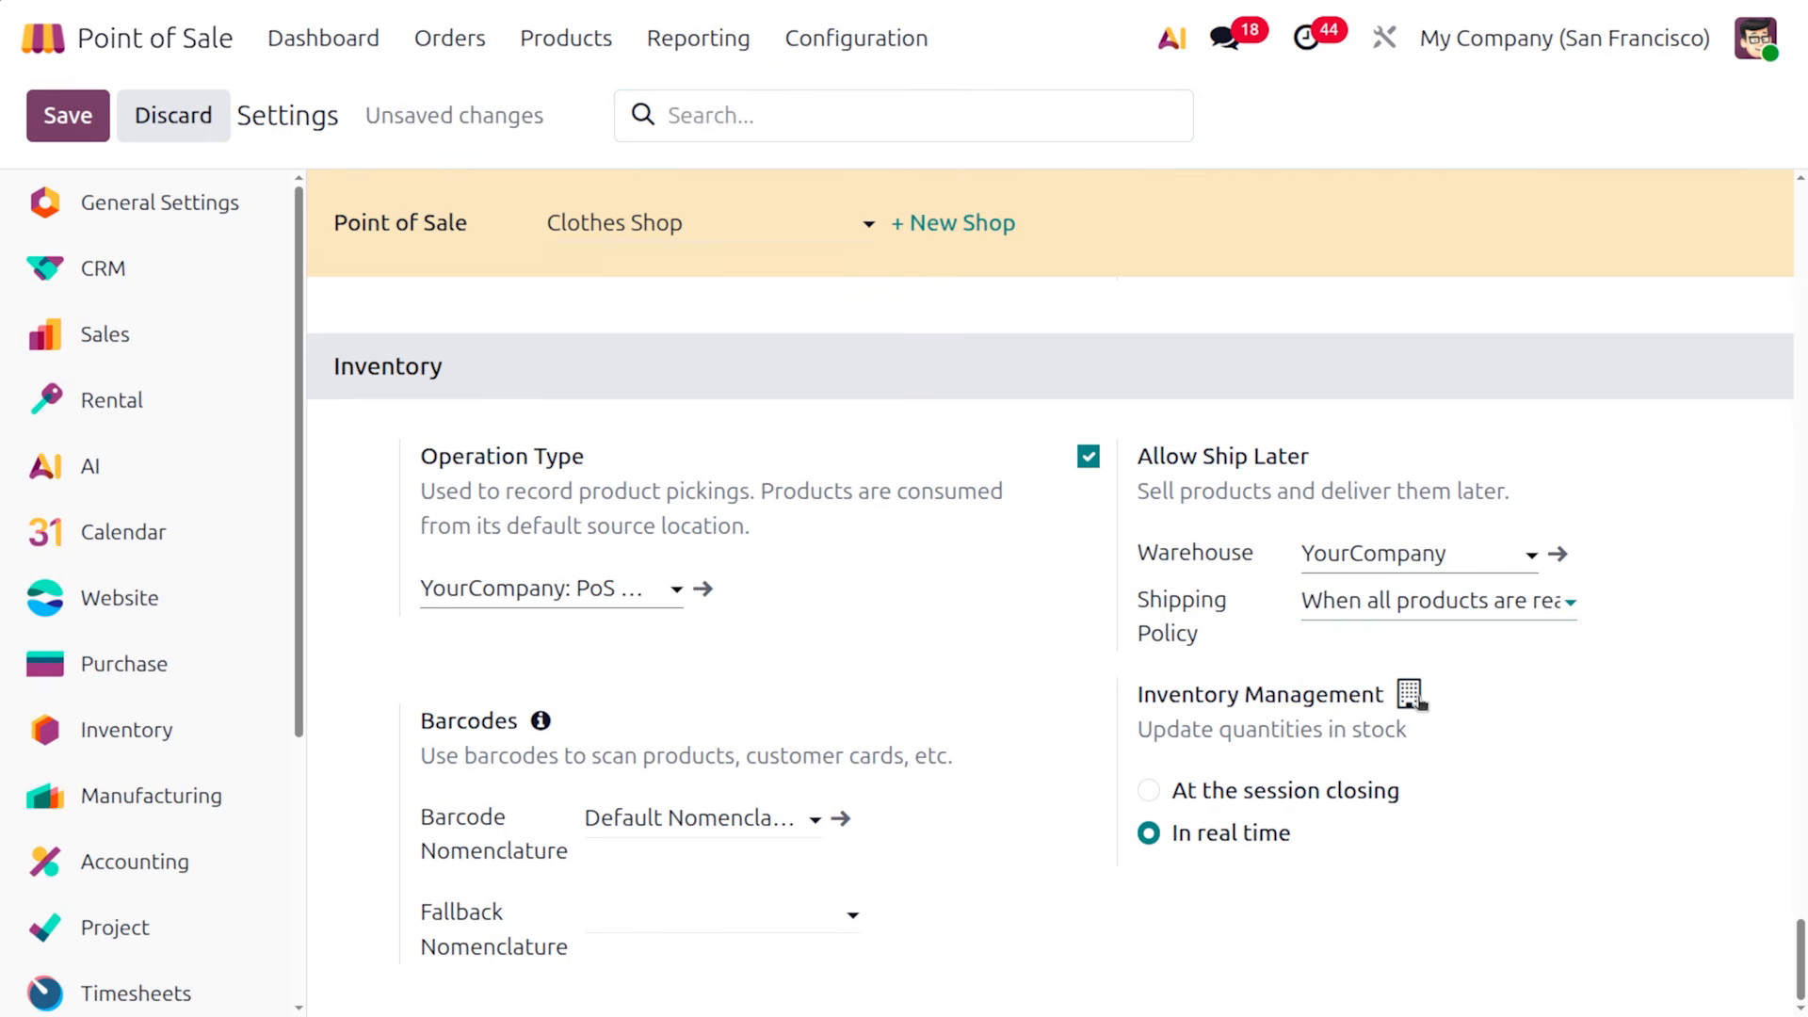
pyautogui.click(98, 116)
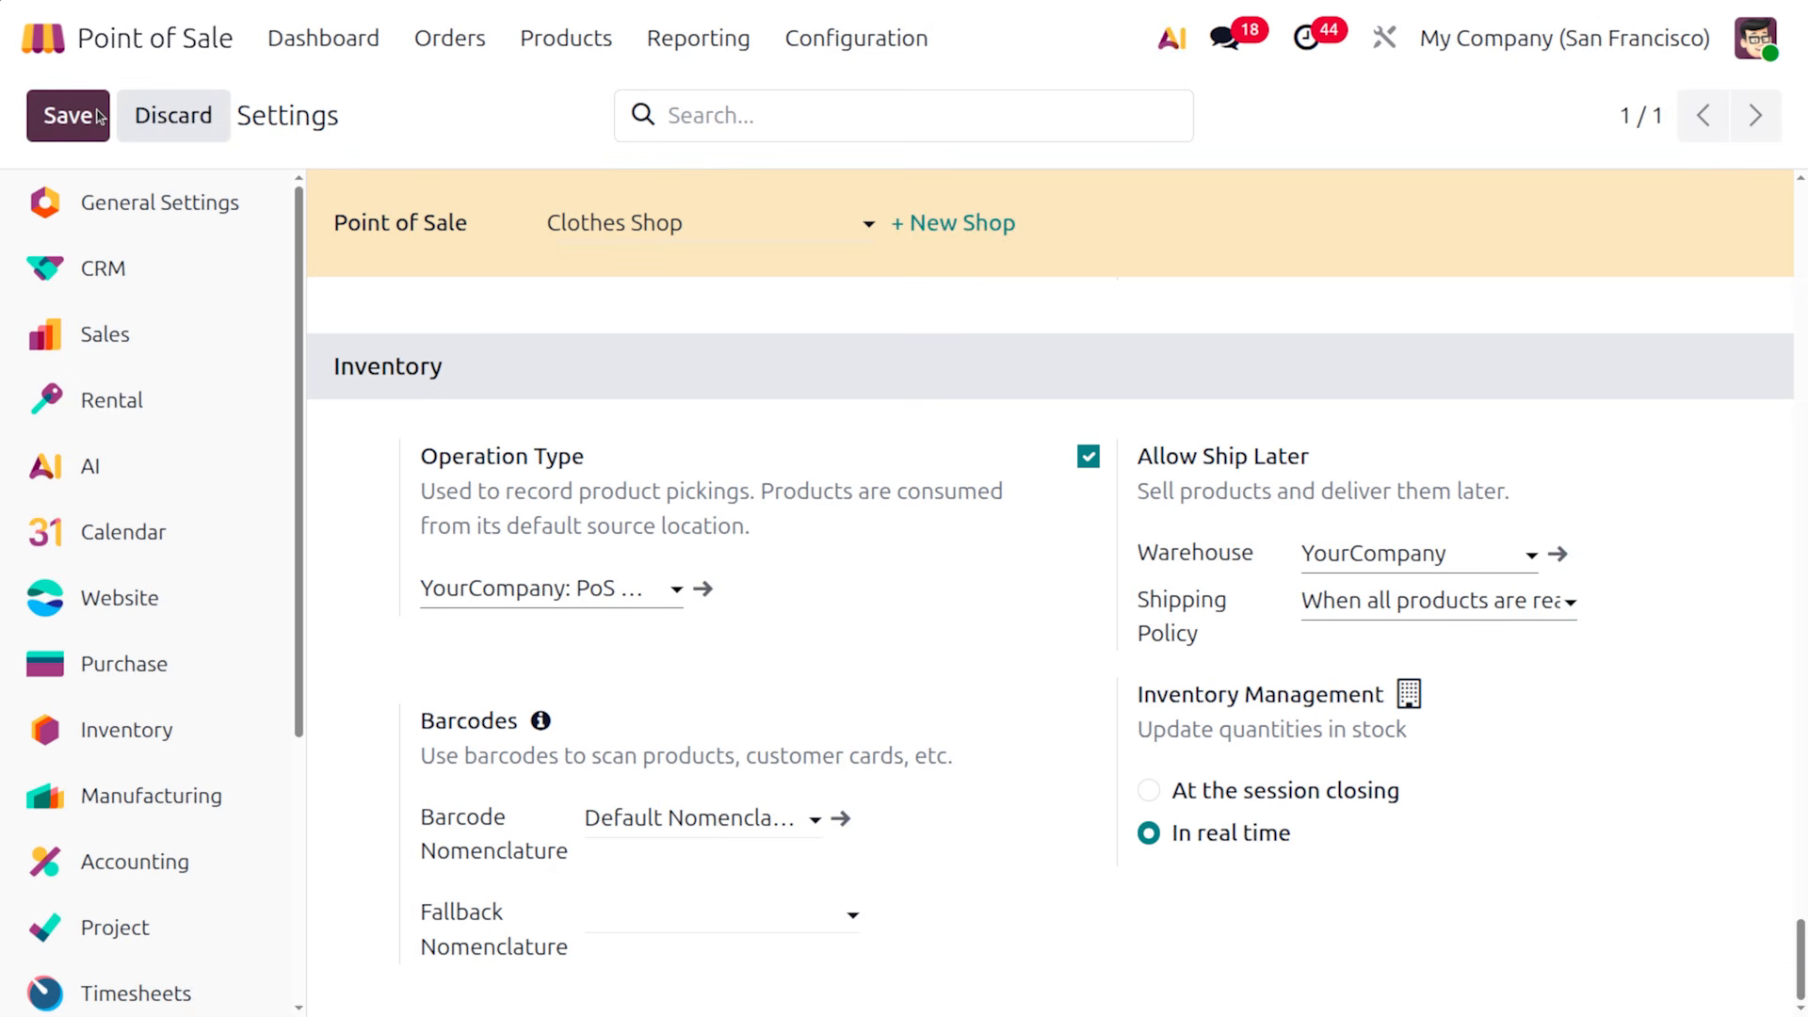
# Check that the Jean Jacket product shows 49.00 units on hand, then return to the apps menu
pyautogui.click(542, 37)
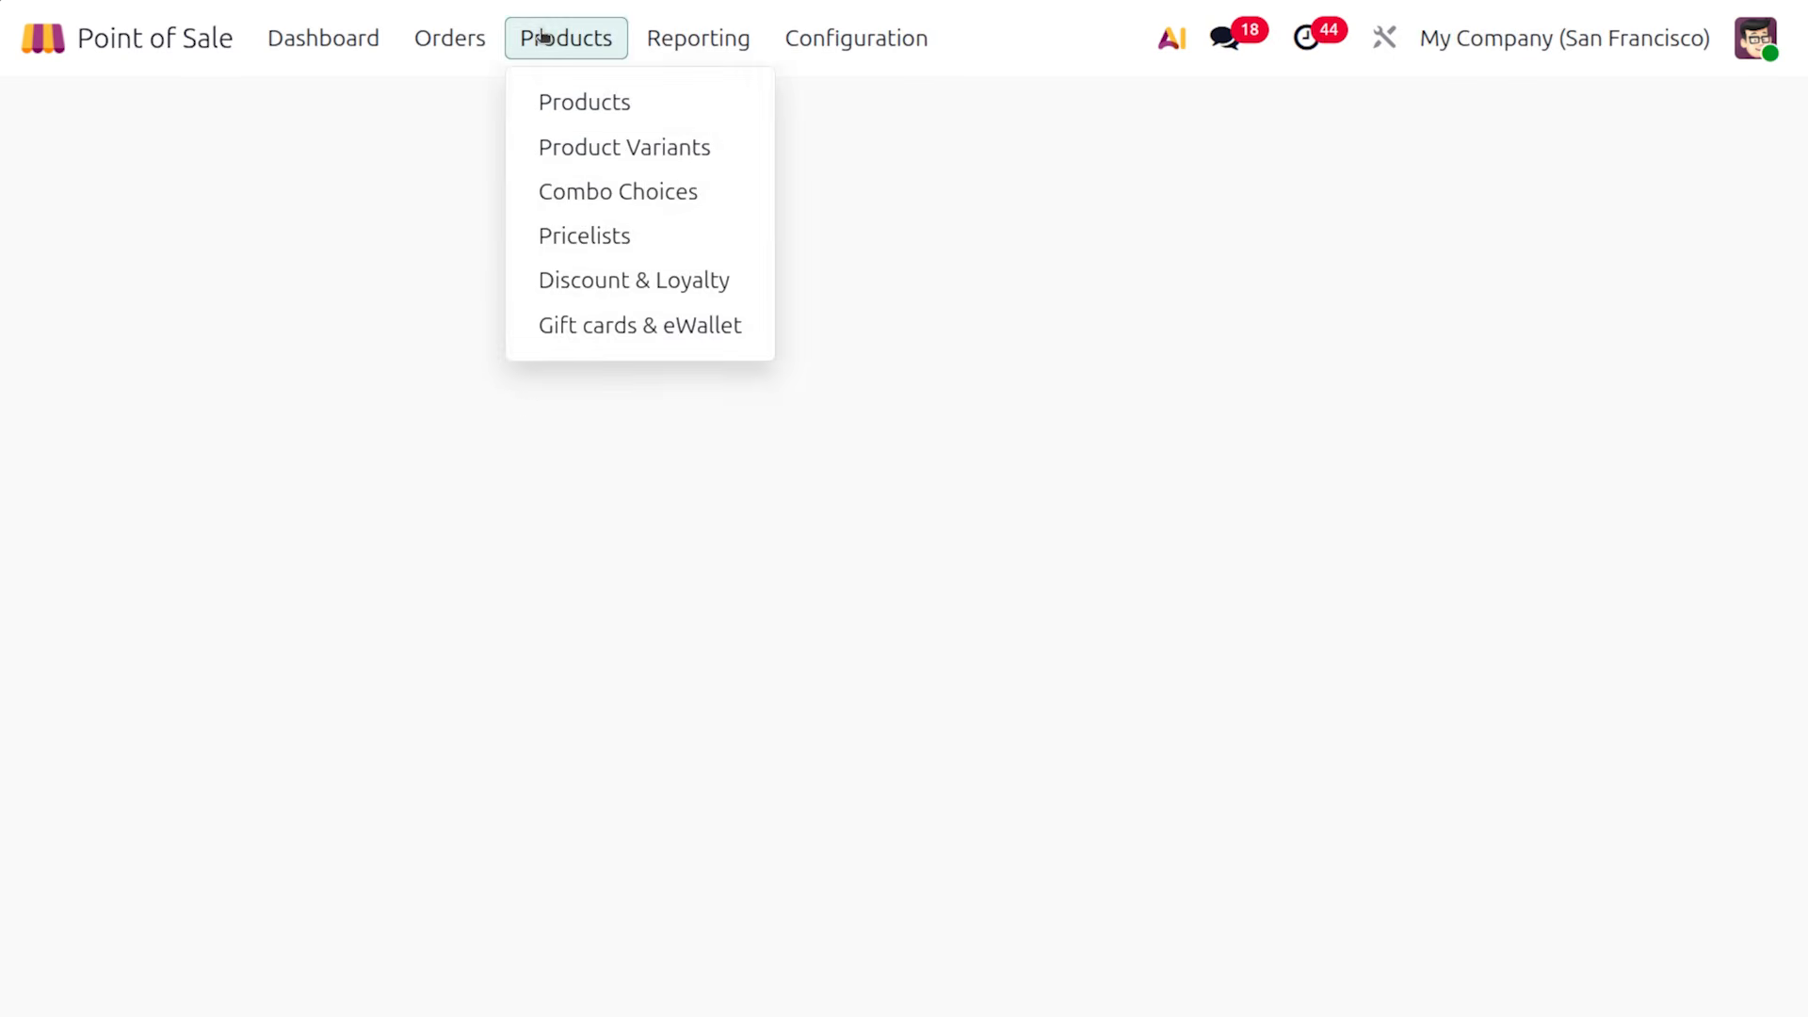
pyautogui.click(580, 101)
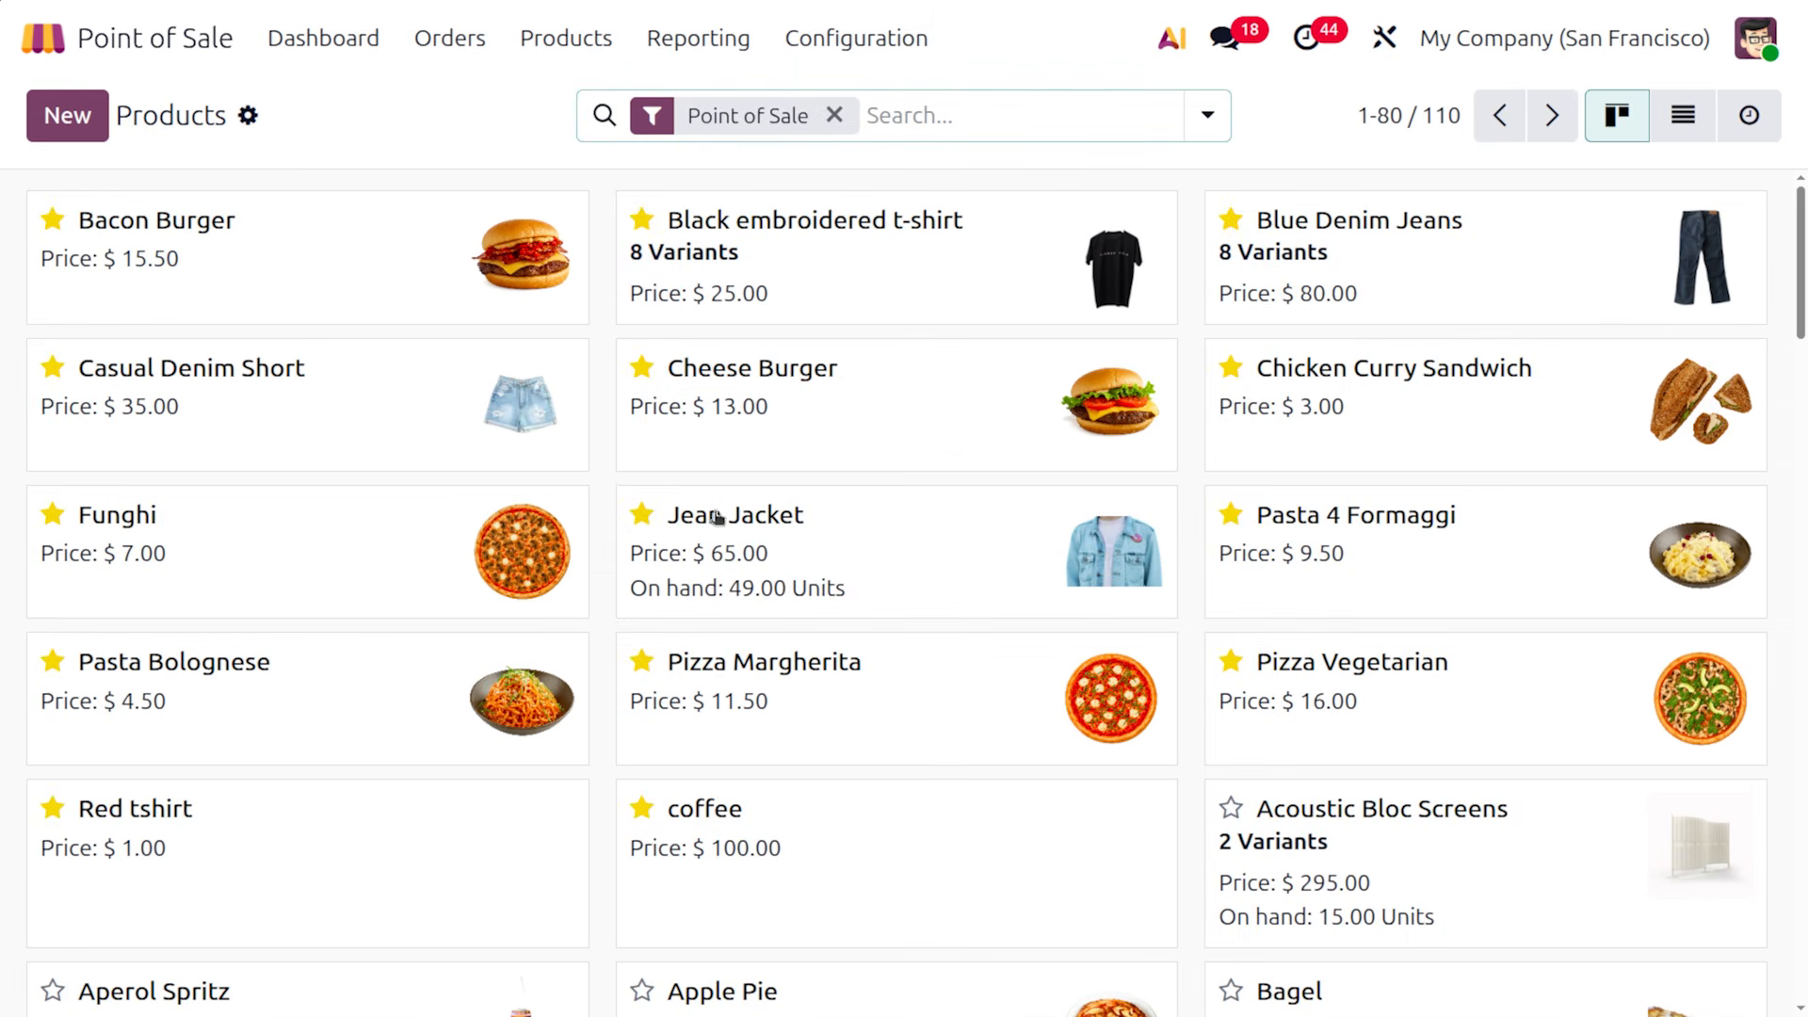
pyautogui.click(795, 576)
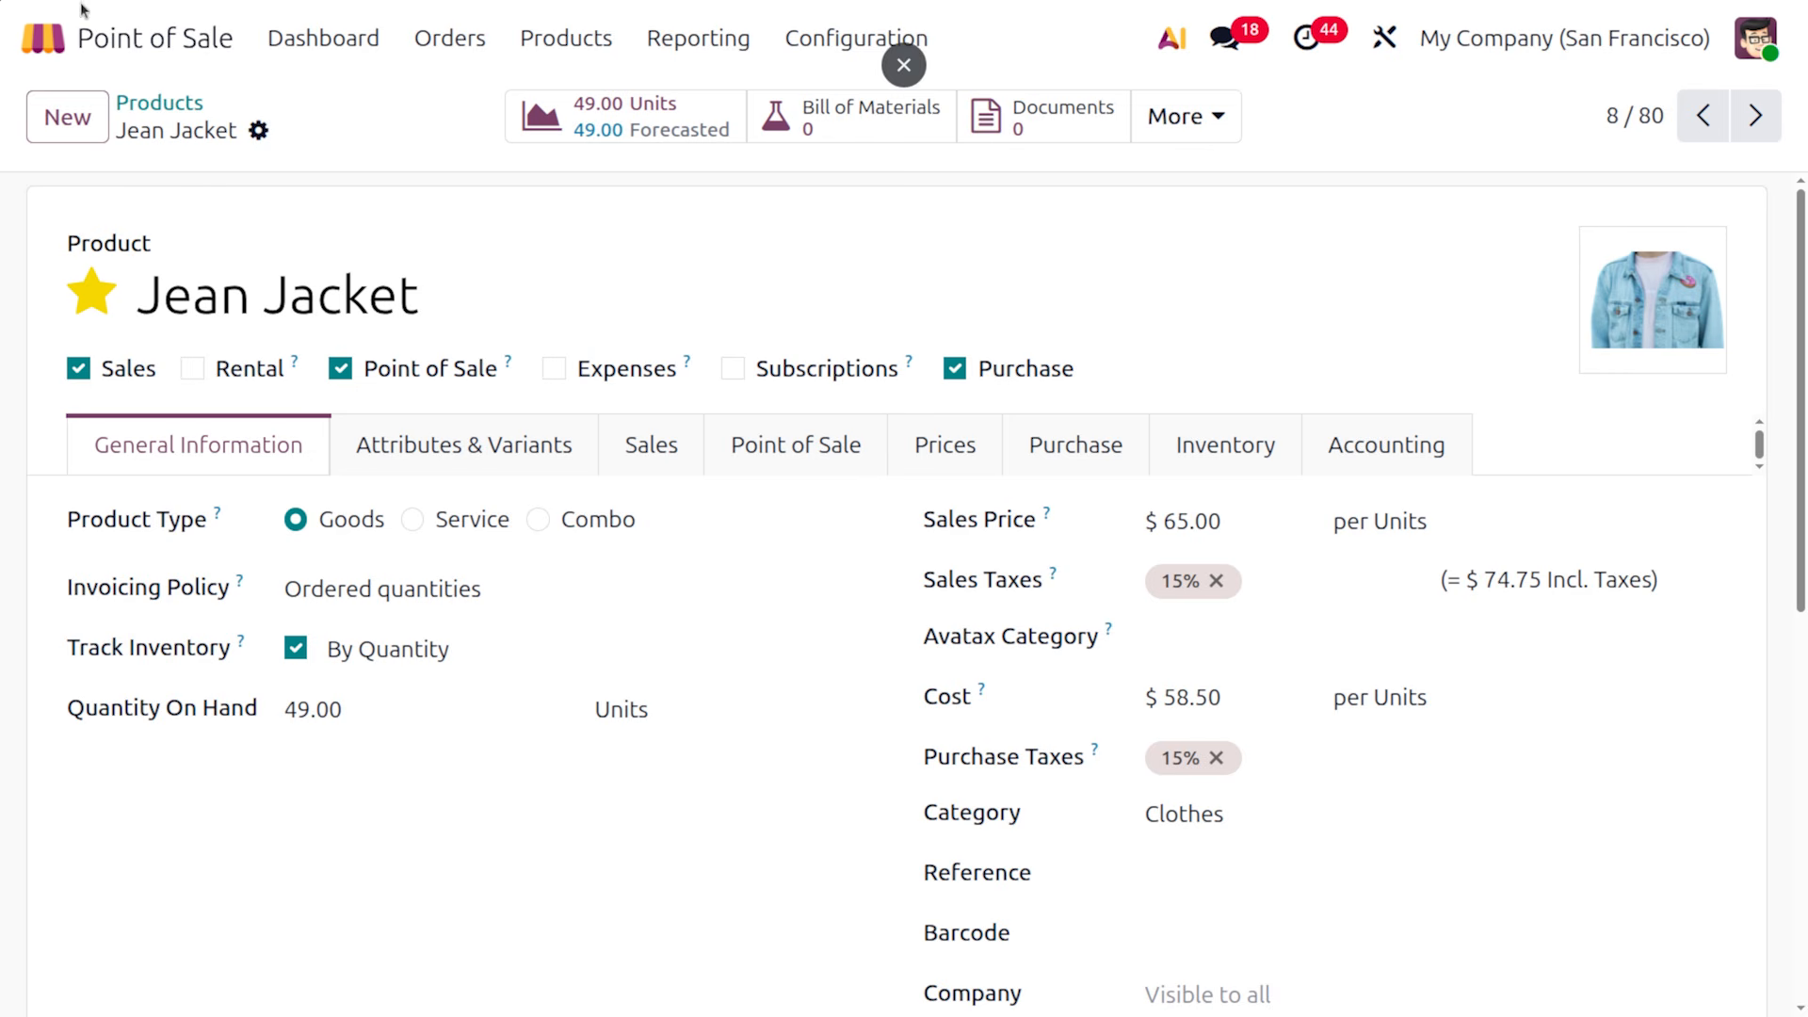
pyautogui.click(42, 38)
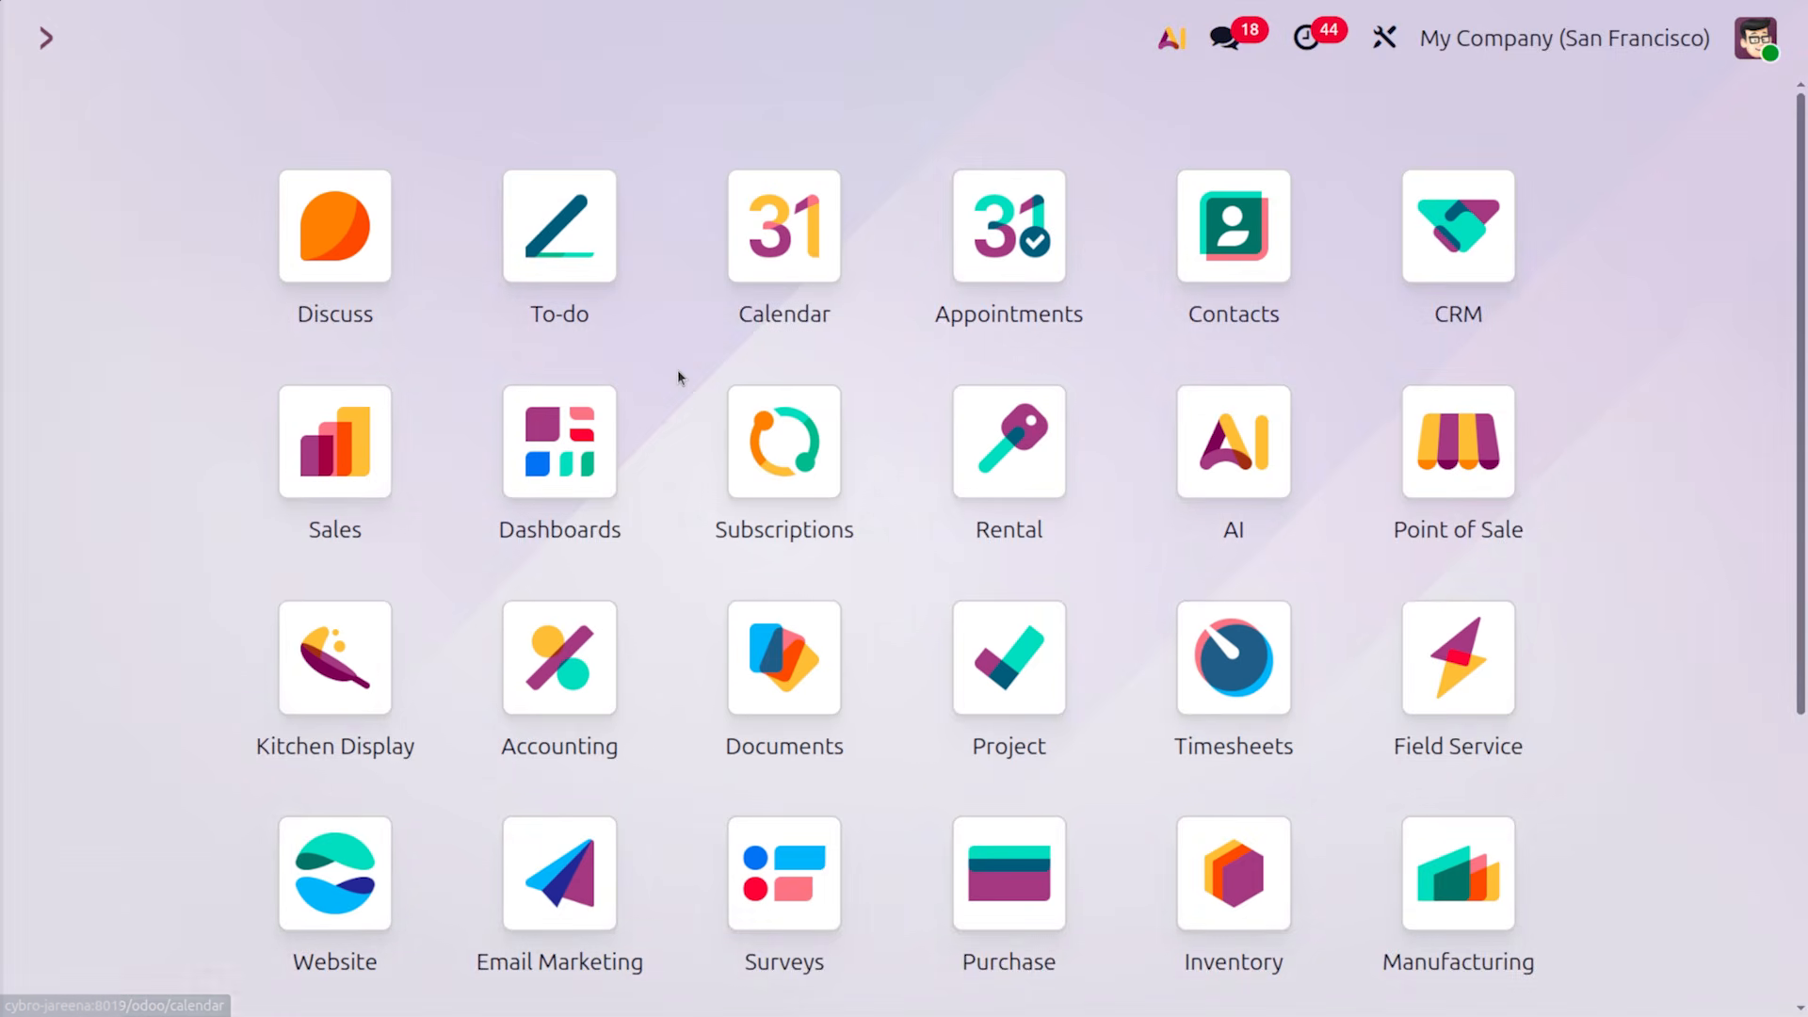
# Open Point of Sale via a 'poi' search and resume selling in the Clothes Shop session
pyautogui.write('poi')
pyautogui.press('Return')
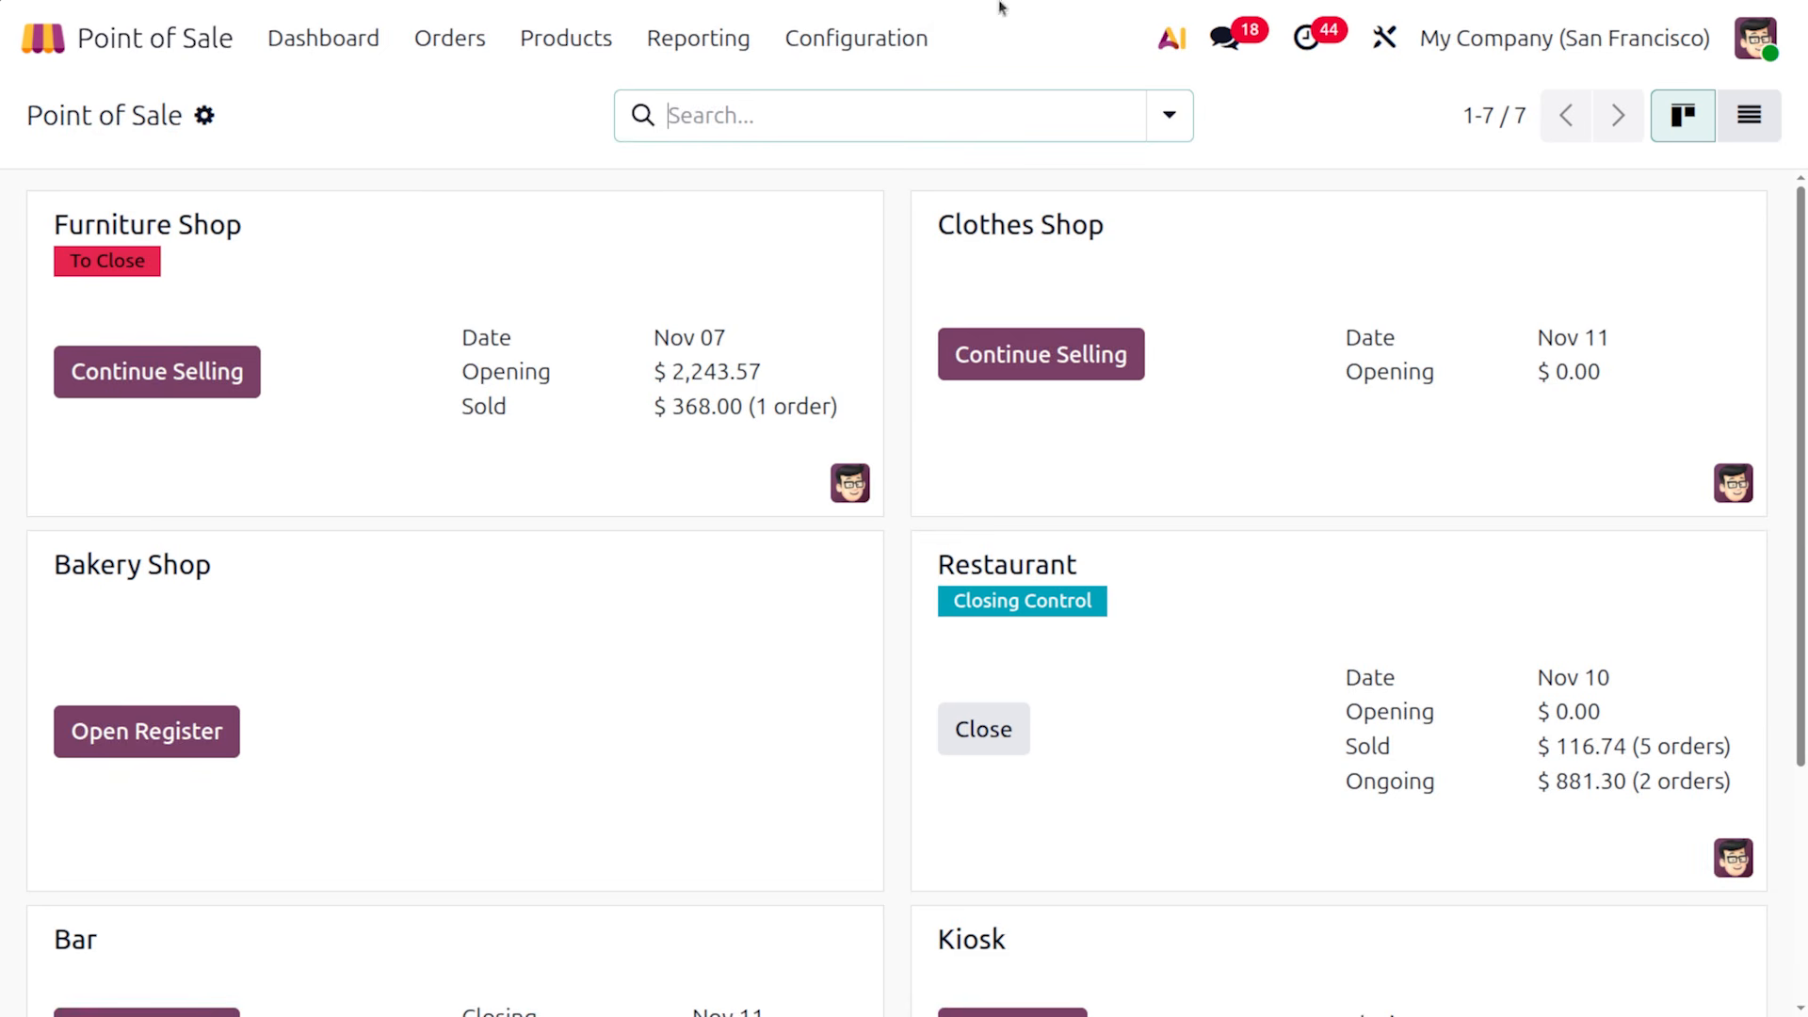
pyautogui.click(1021, 369)
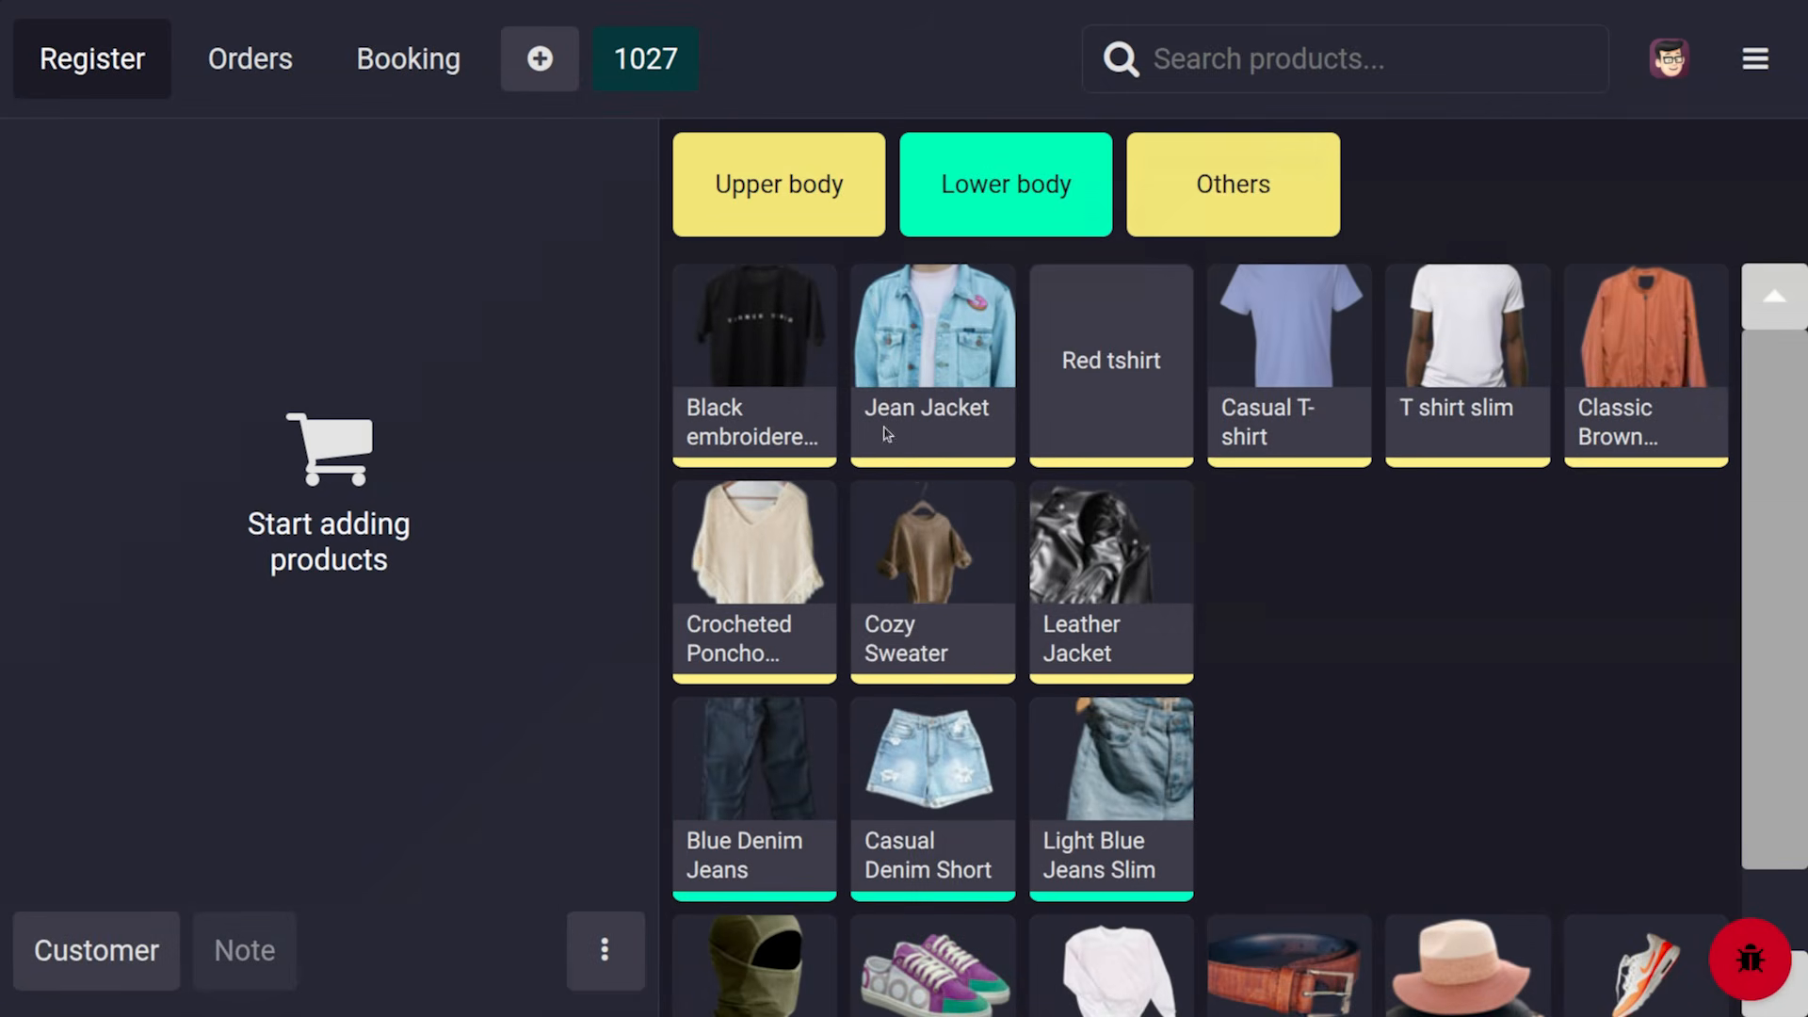
# Add 50 Jean Jackets totalling $5,750.00 to the order and proceed to payment
pyautogui.click(981, 348)
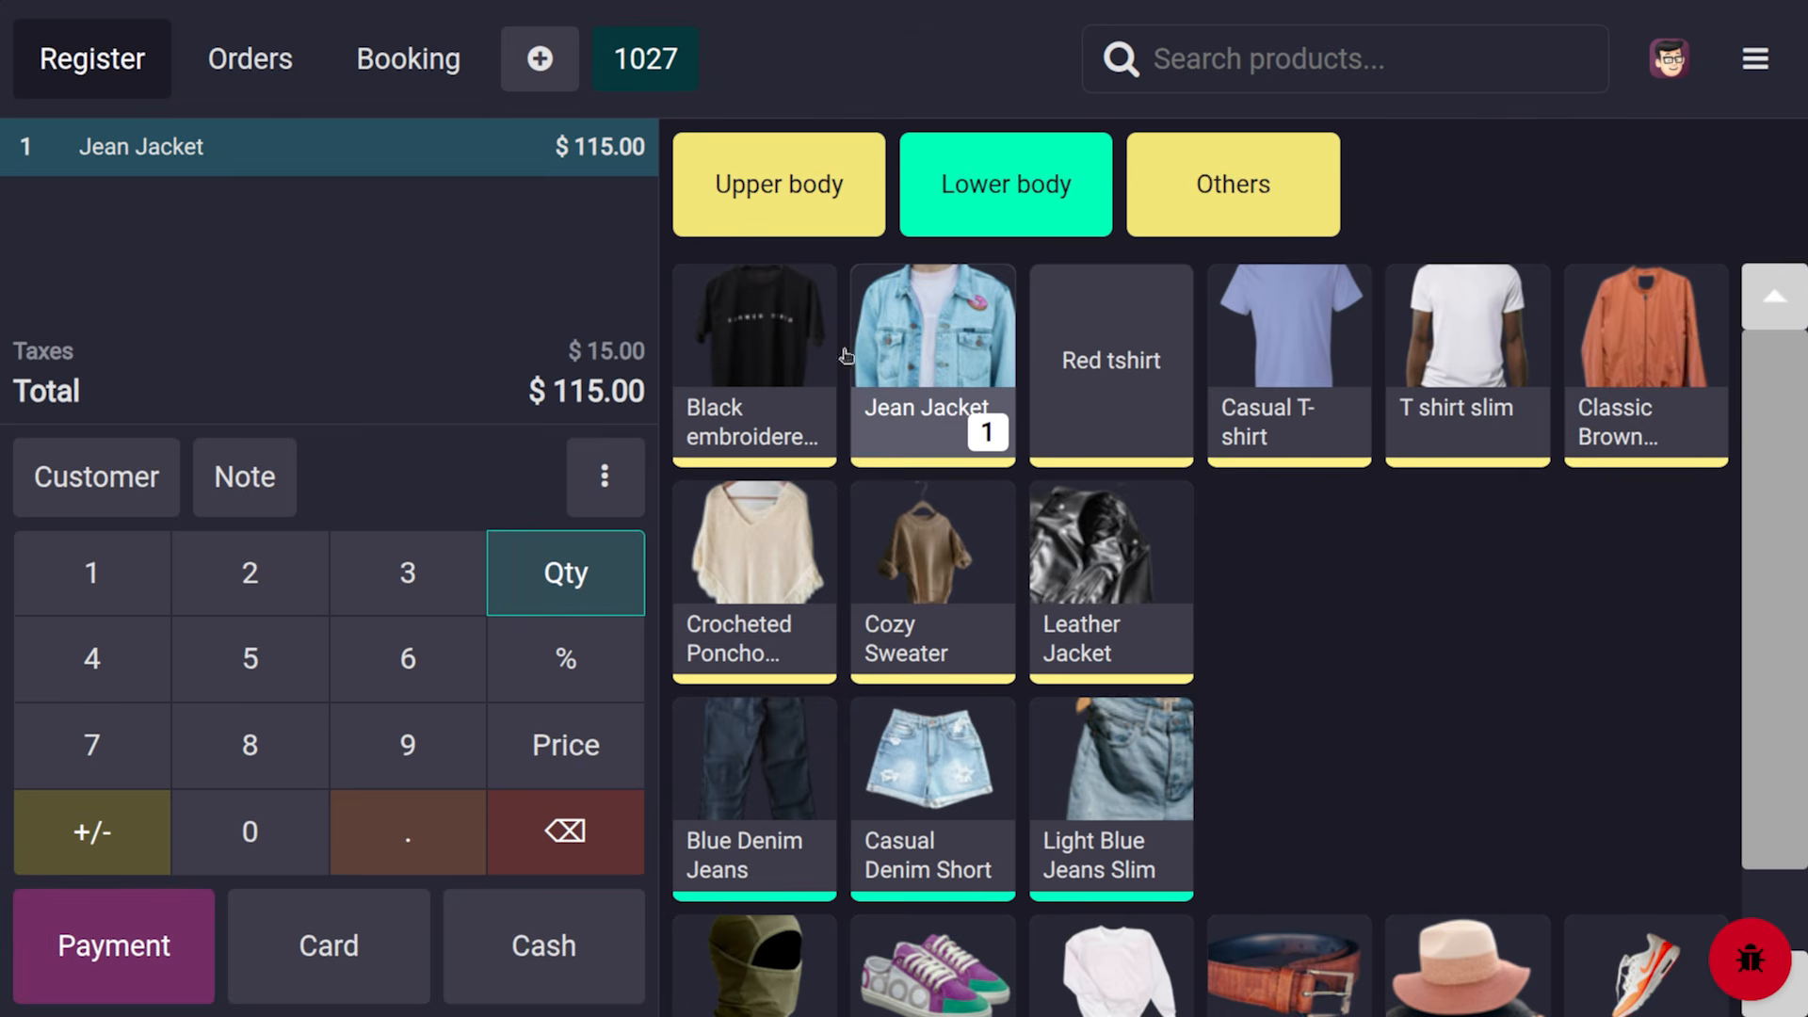
pyautogui.click(263, 680)
pyautogui.click(273, 824)
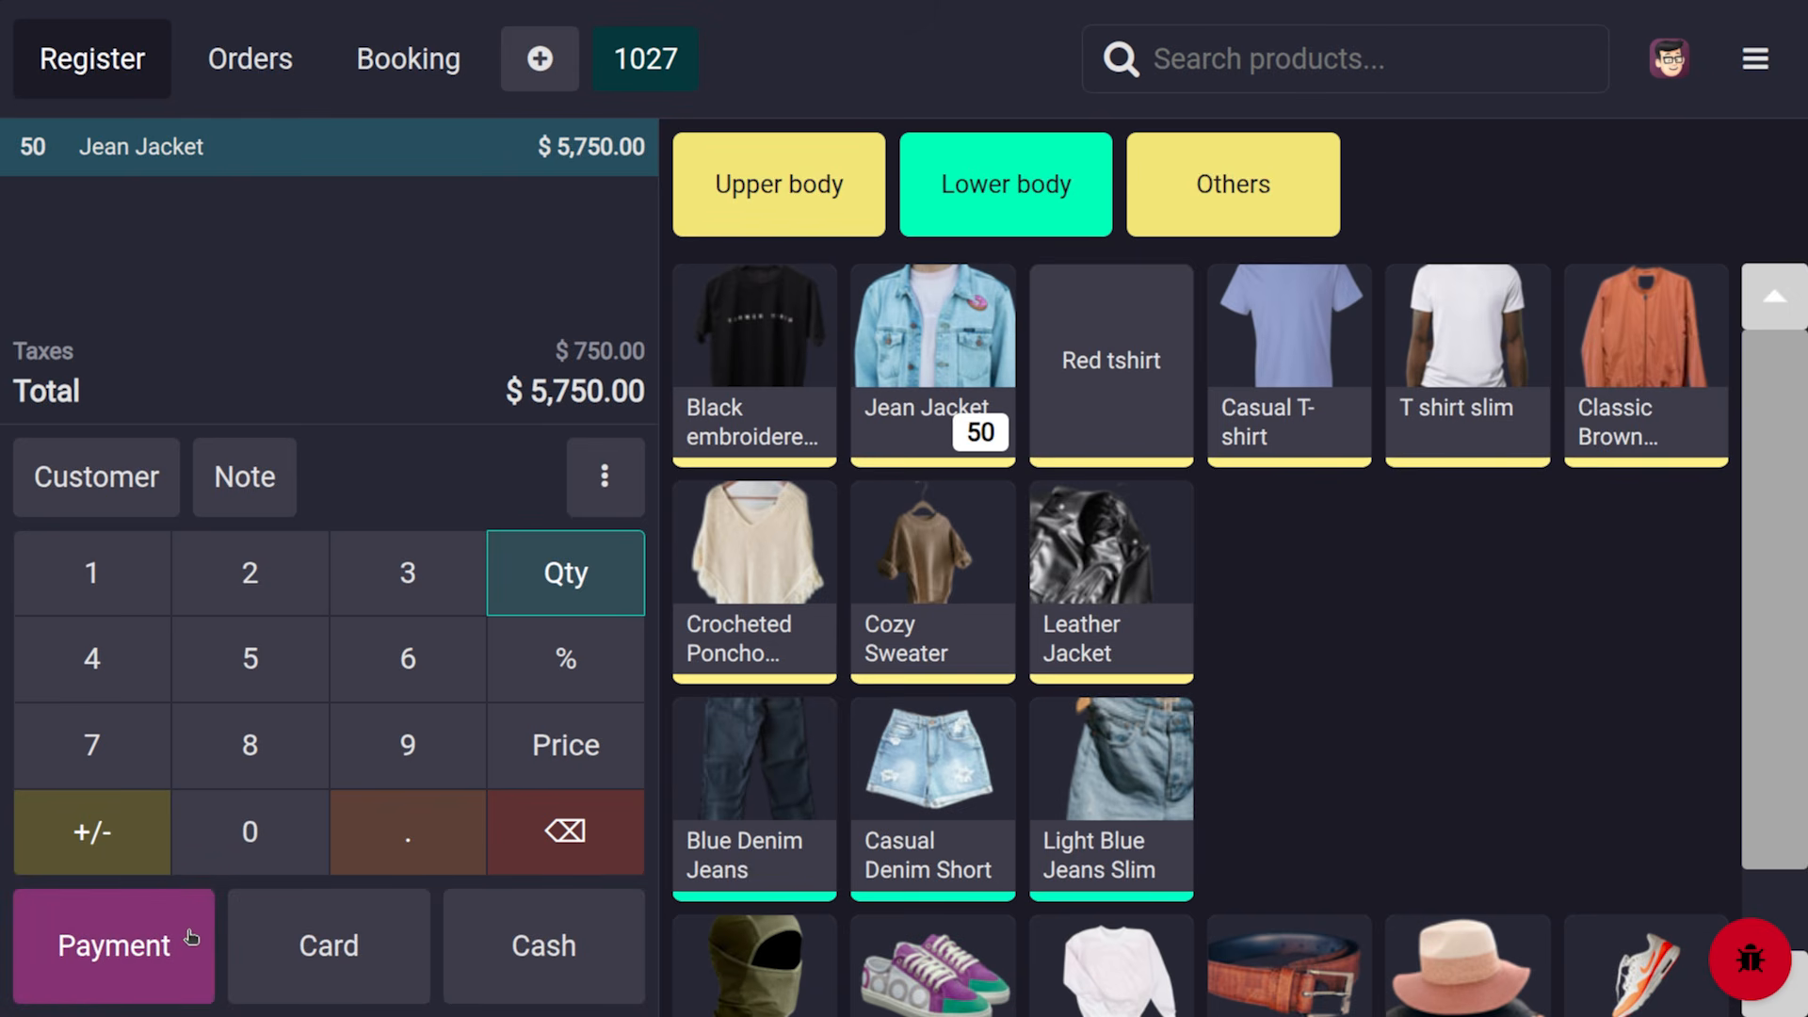
pyautogui.click(191, 936)
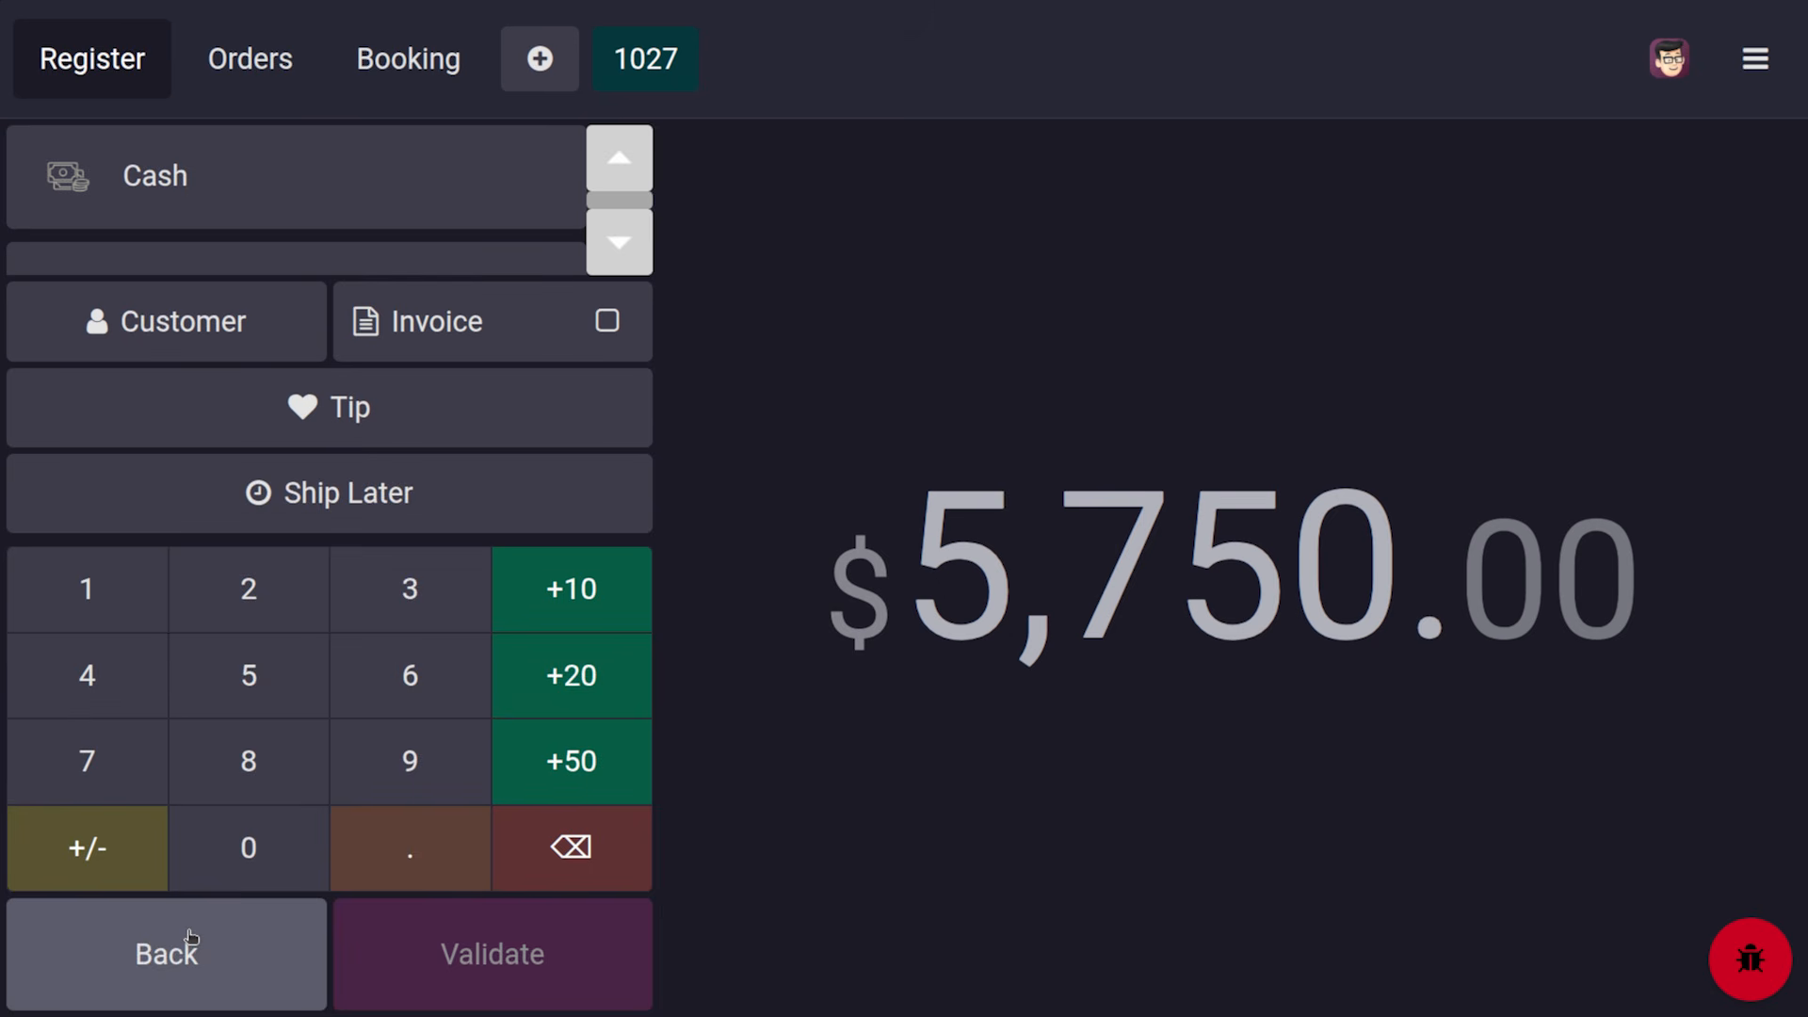
# Set the order to ship later on 11/11/2025 and assign the customer to it
pyautogui.click(324, 495)
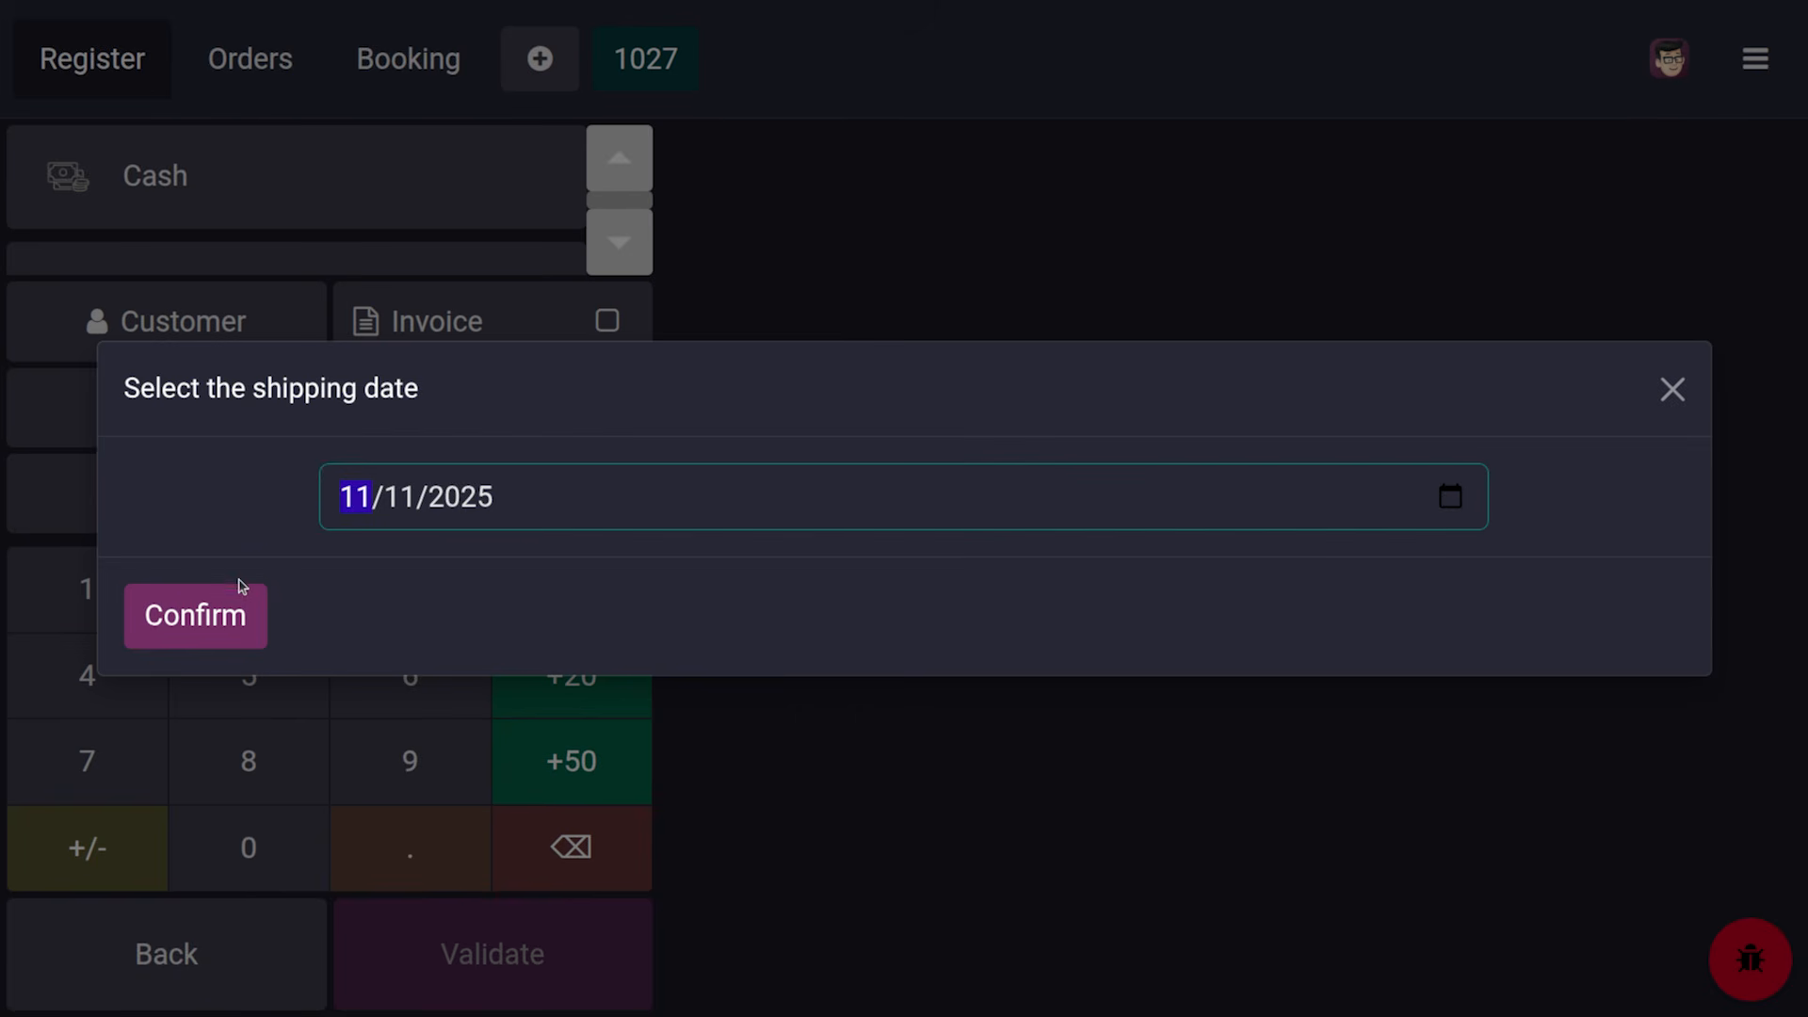
pyautogui.click(238, 626)
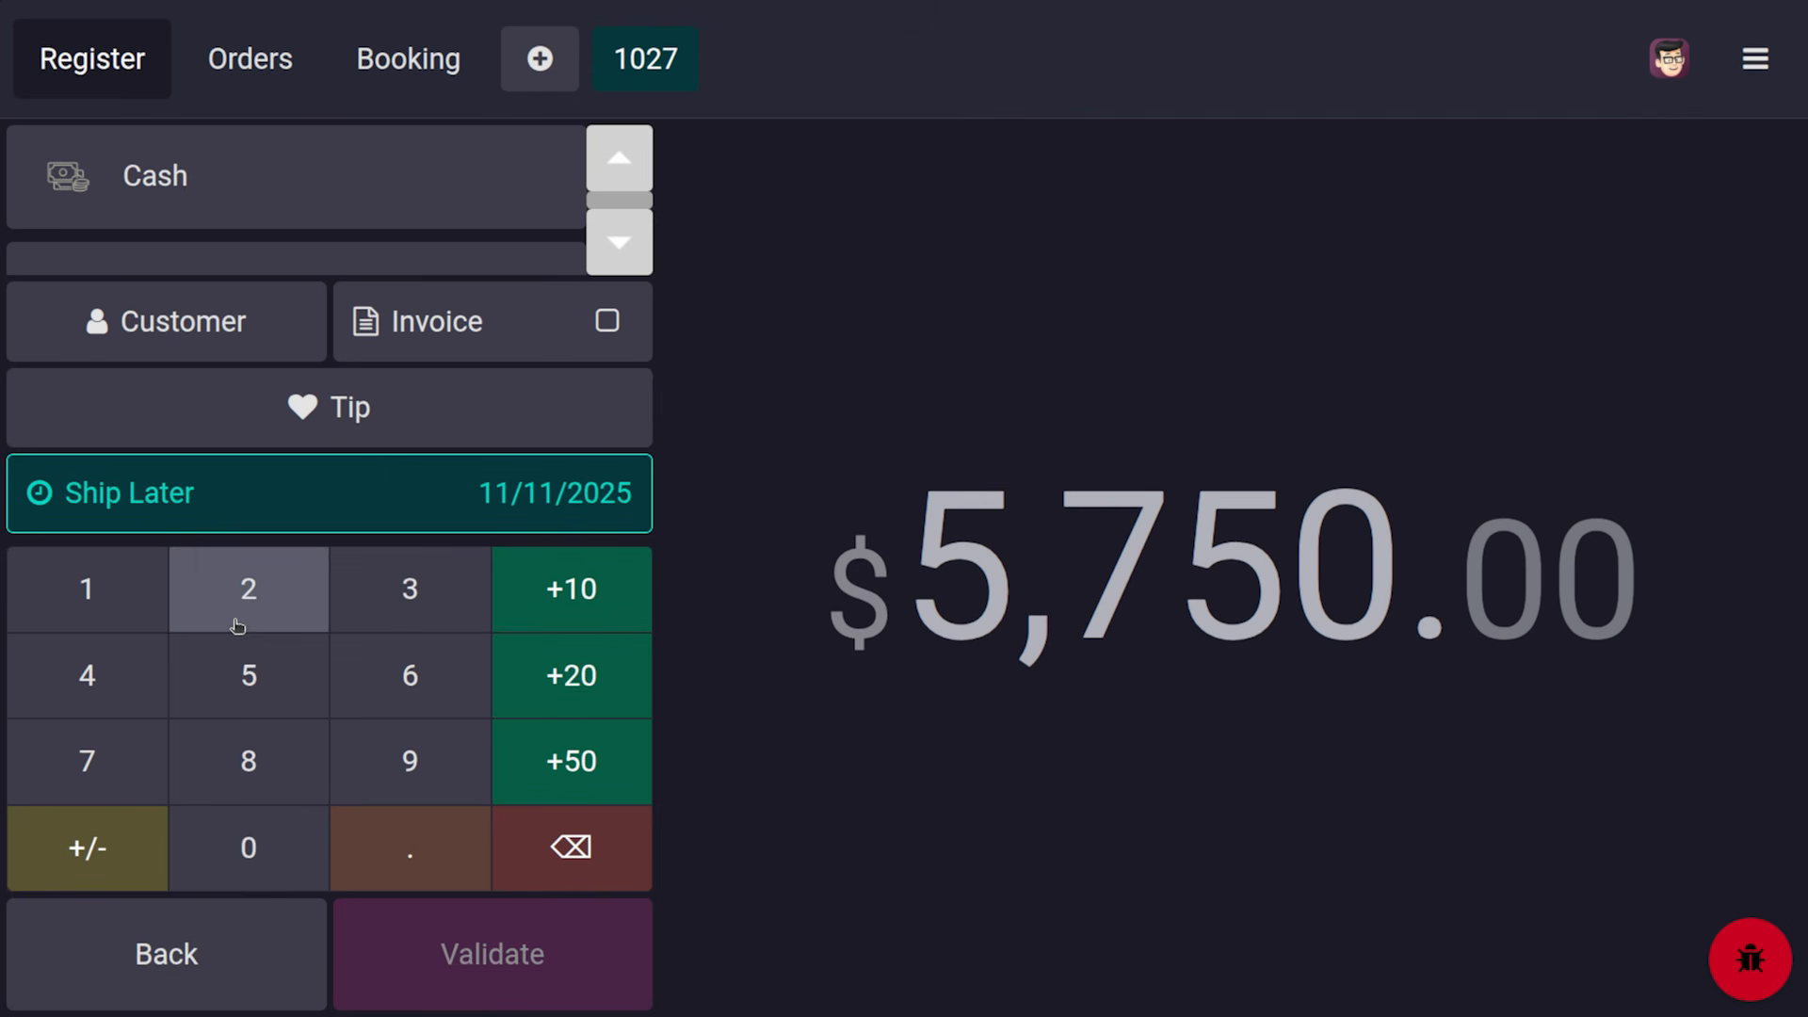
pyautogui.click(222, 323)
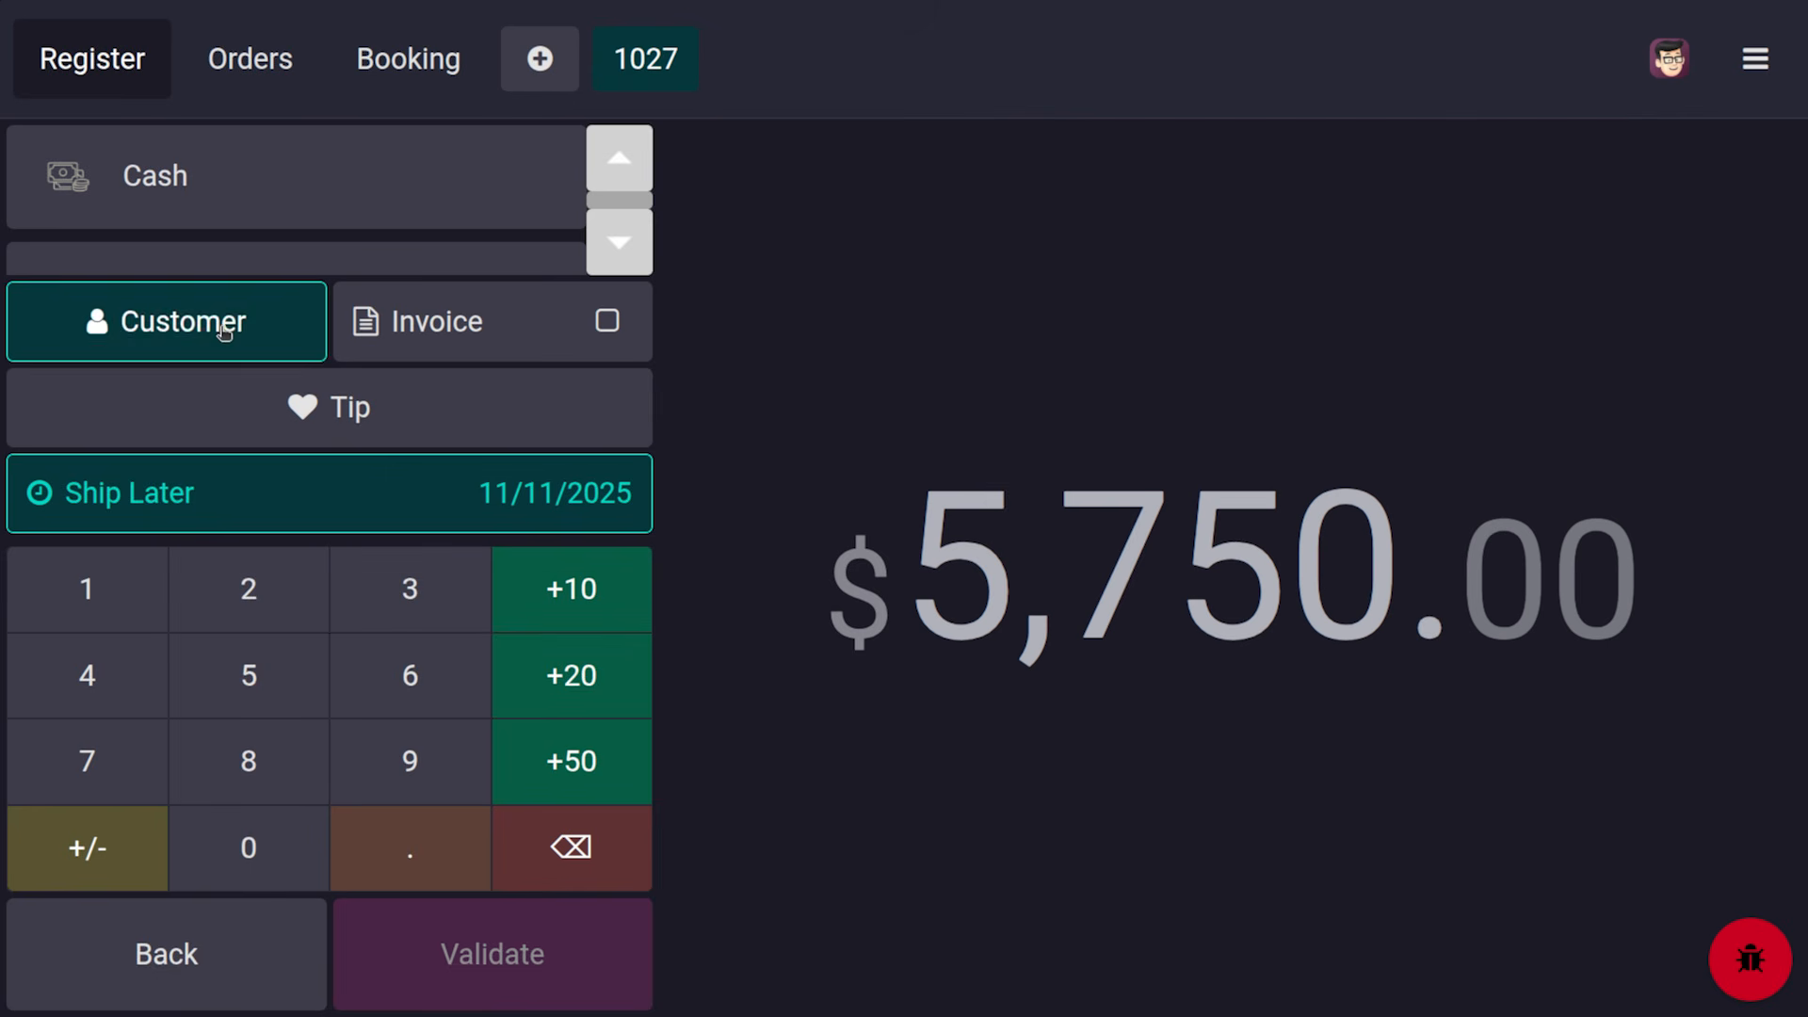
pyautogui.click(506, 429)
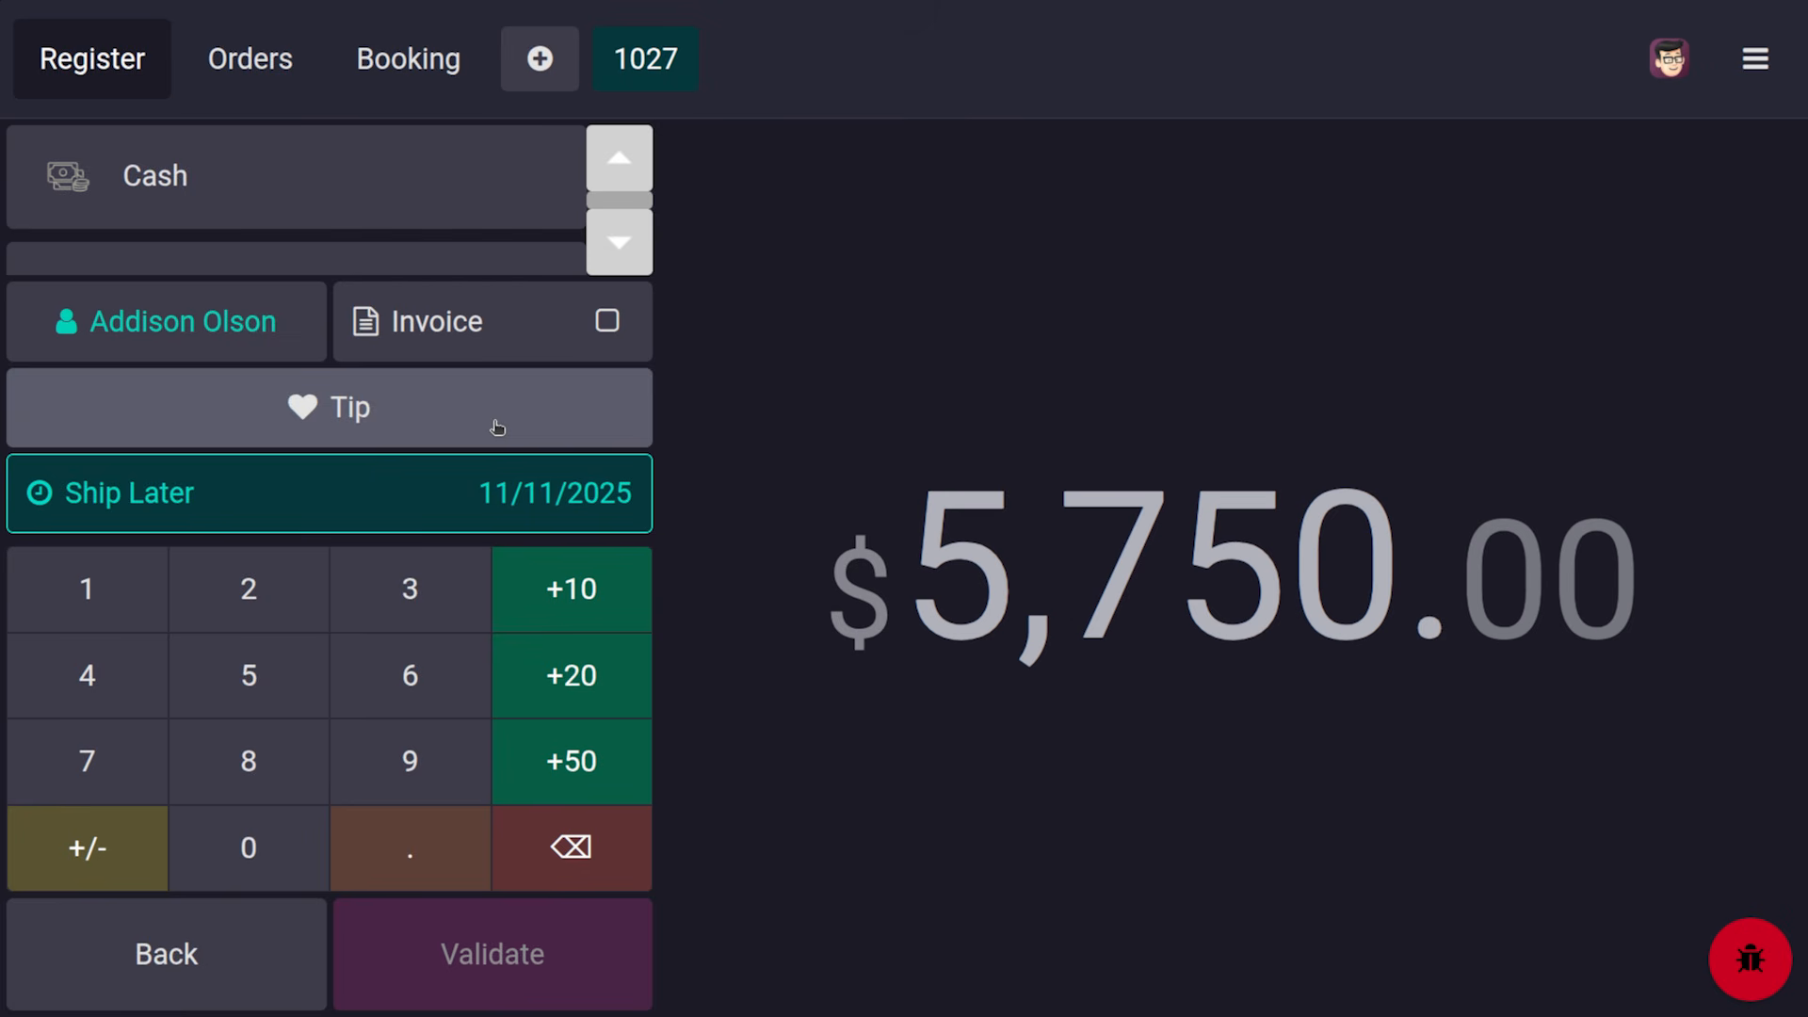
# Charge the $5,750.00 to Customer Account, validate, and close the receipt and invoice notification
pyautogui.scroll(-2, 182, 179)
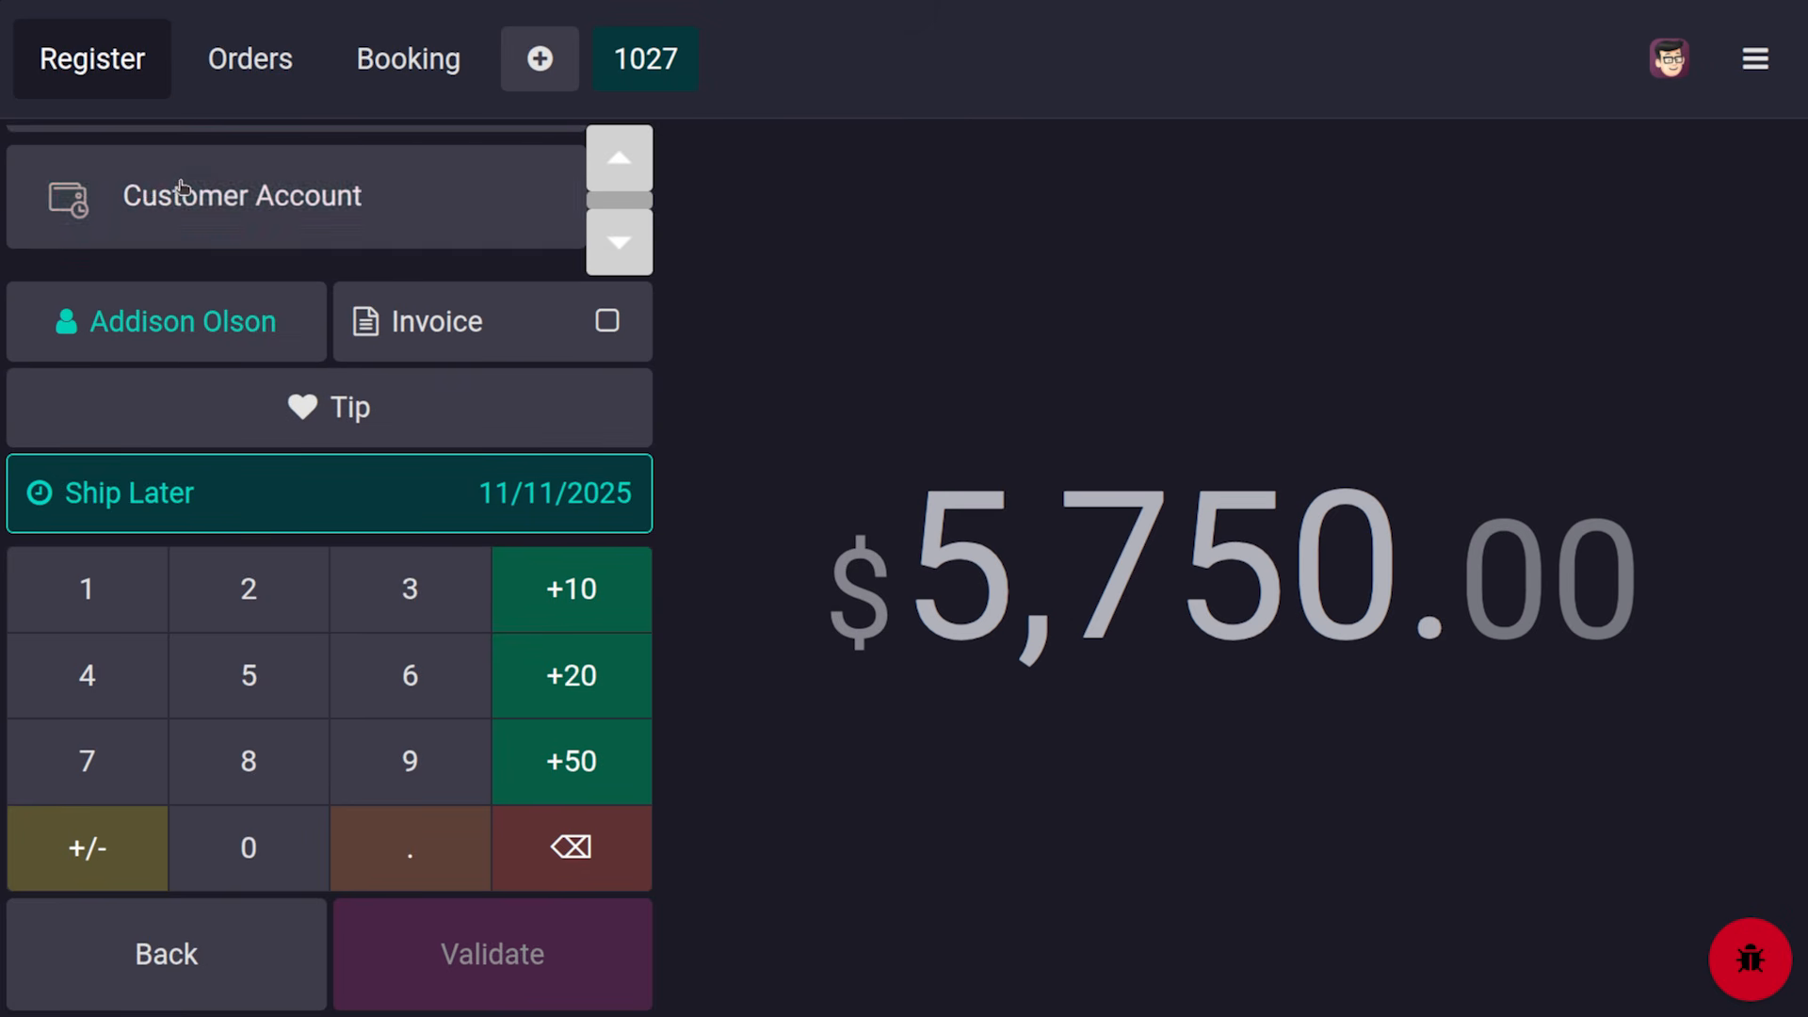
pyautogui.click(184, 186)
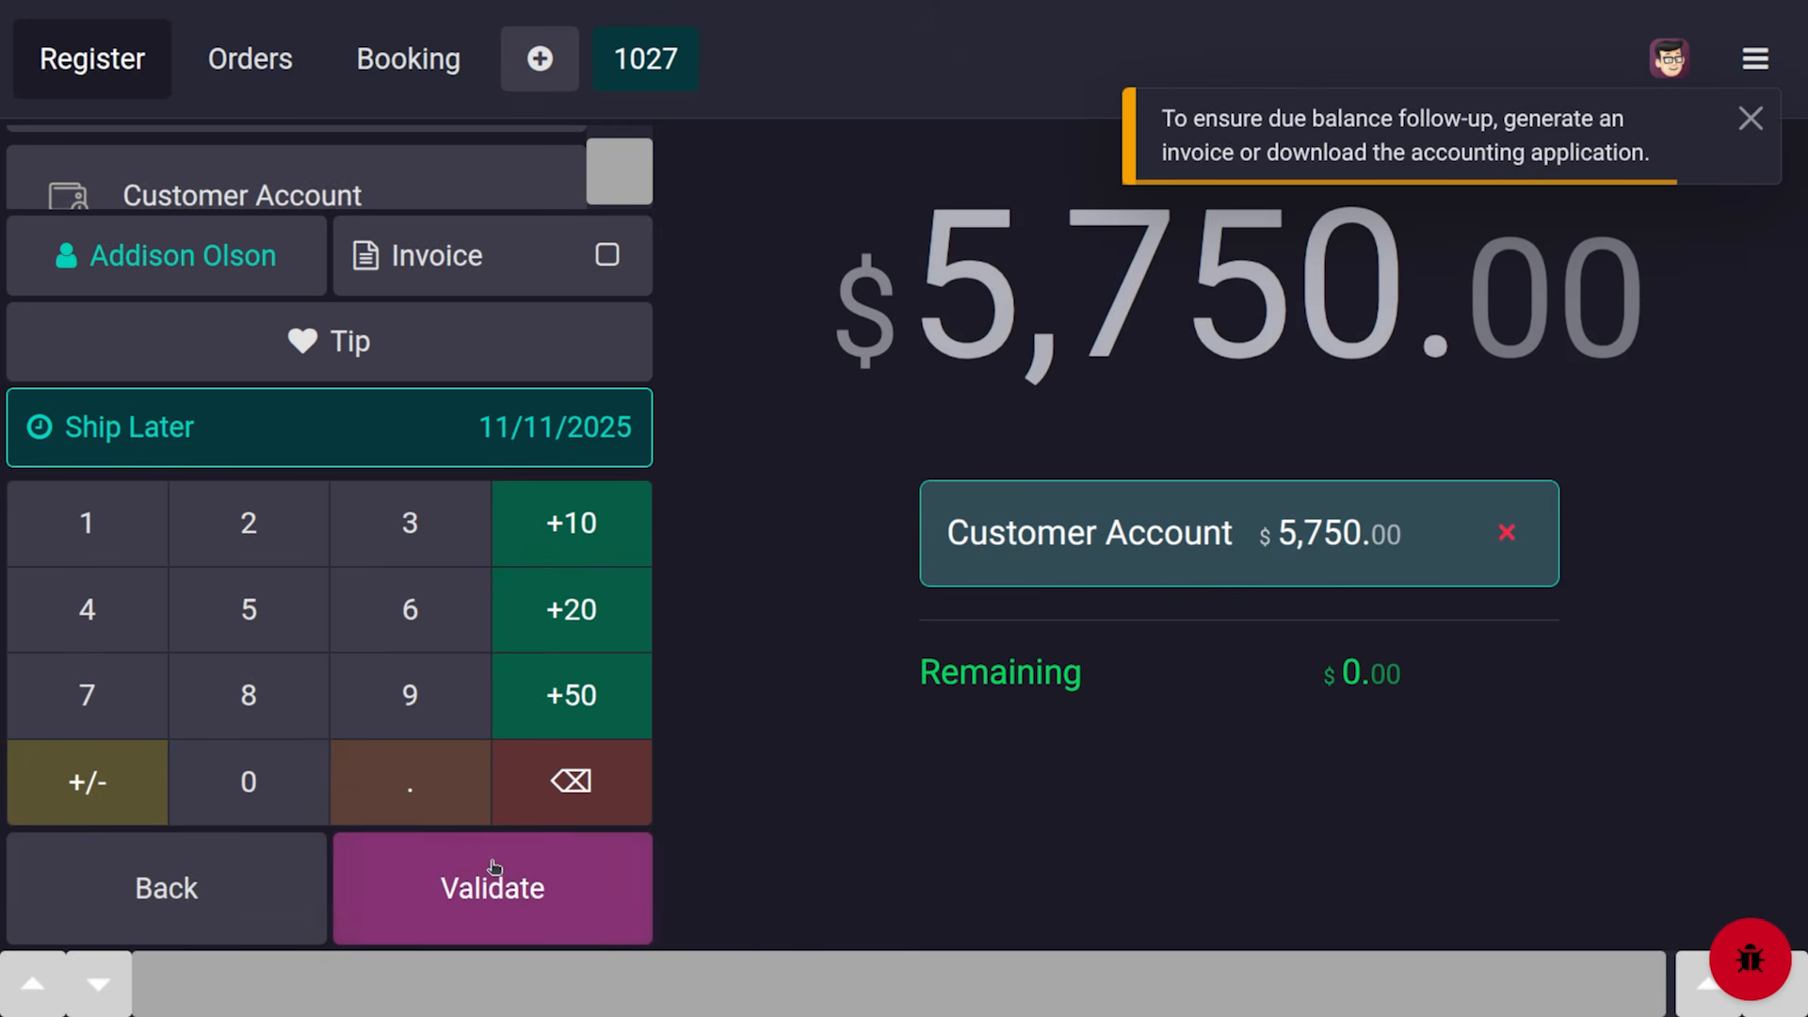
pyautogui.click(494, 869)
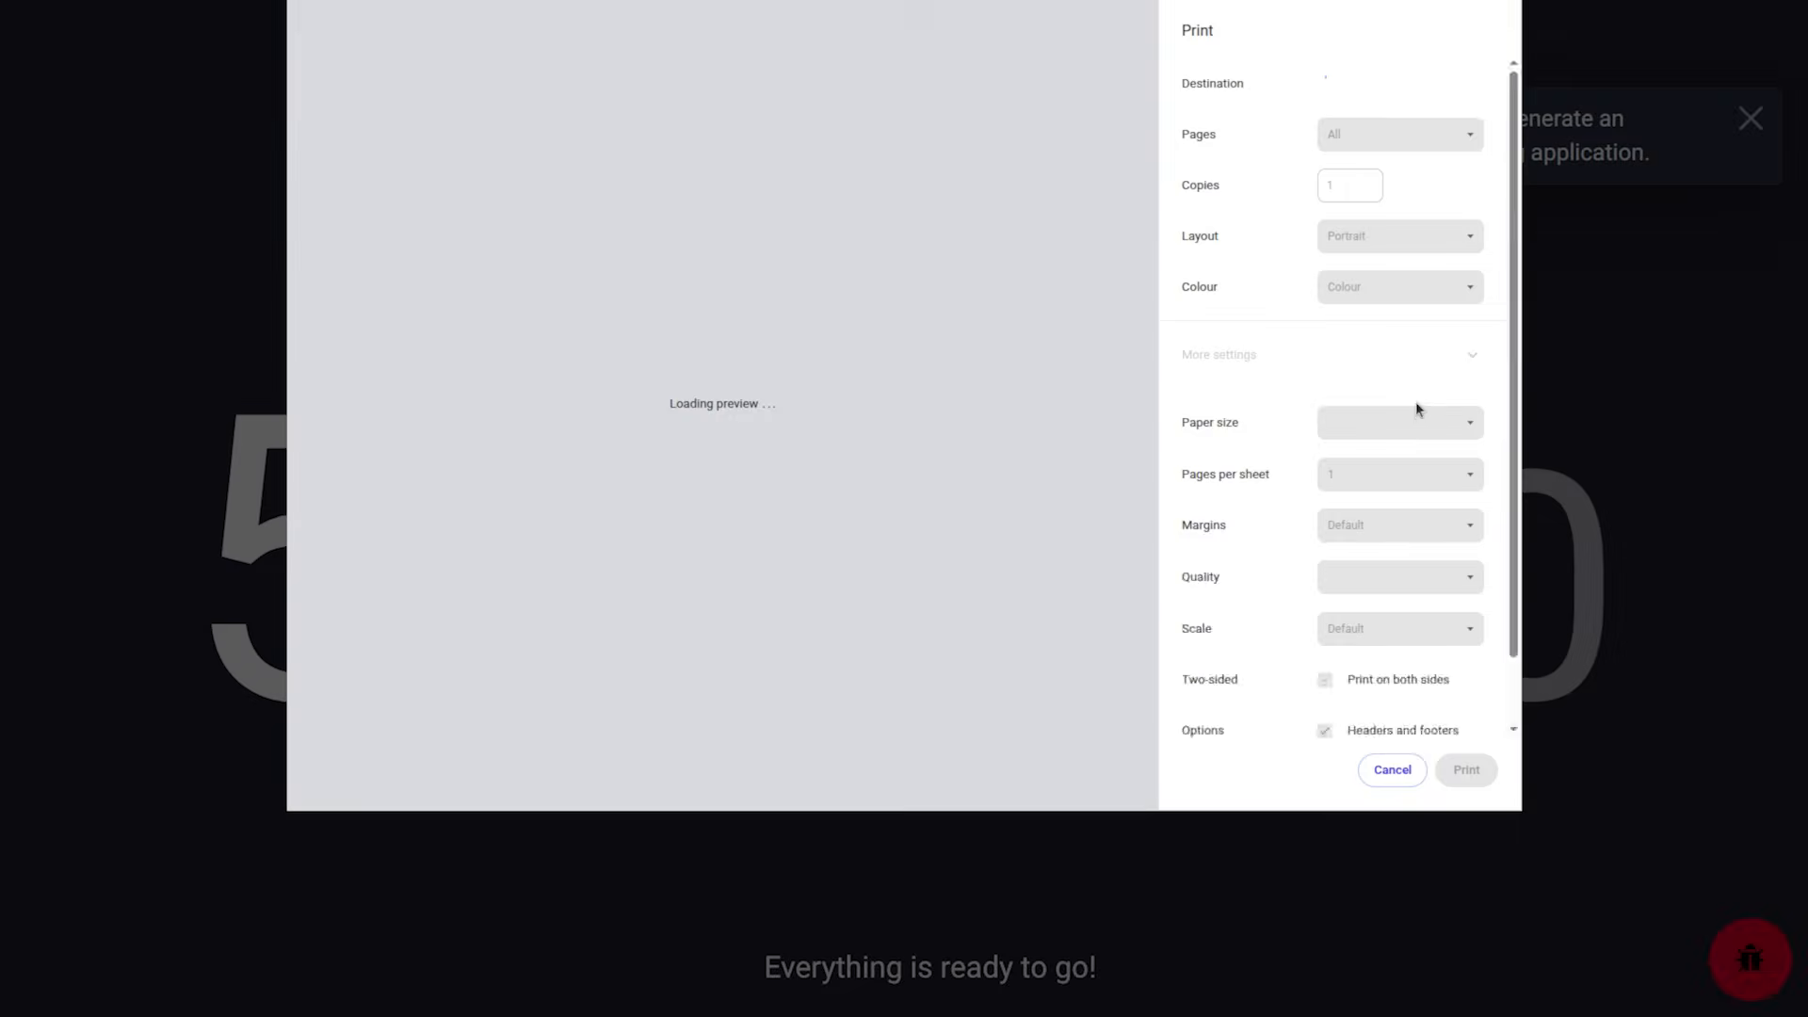
pyautogui.click(1395, 769)
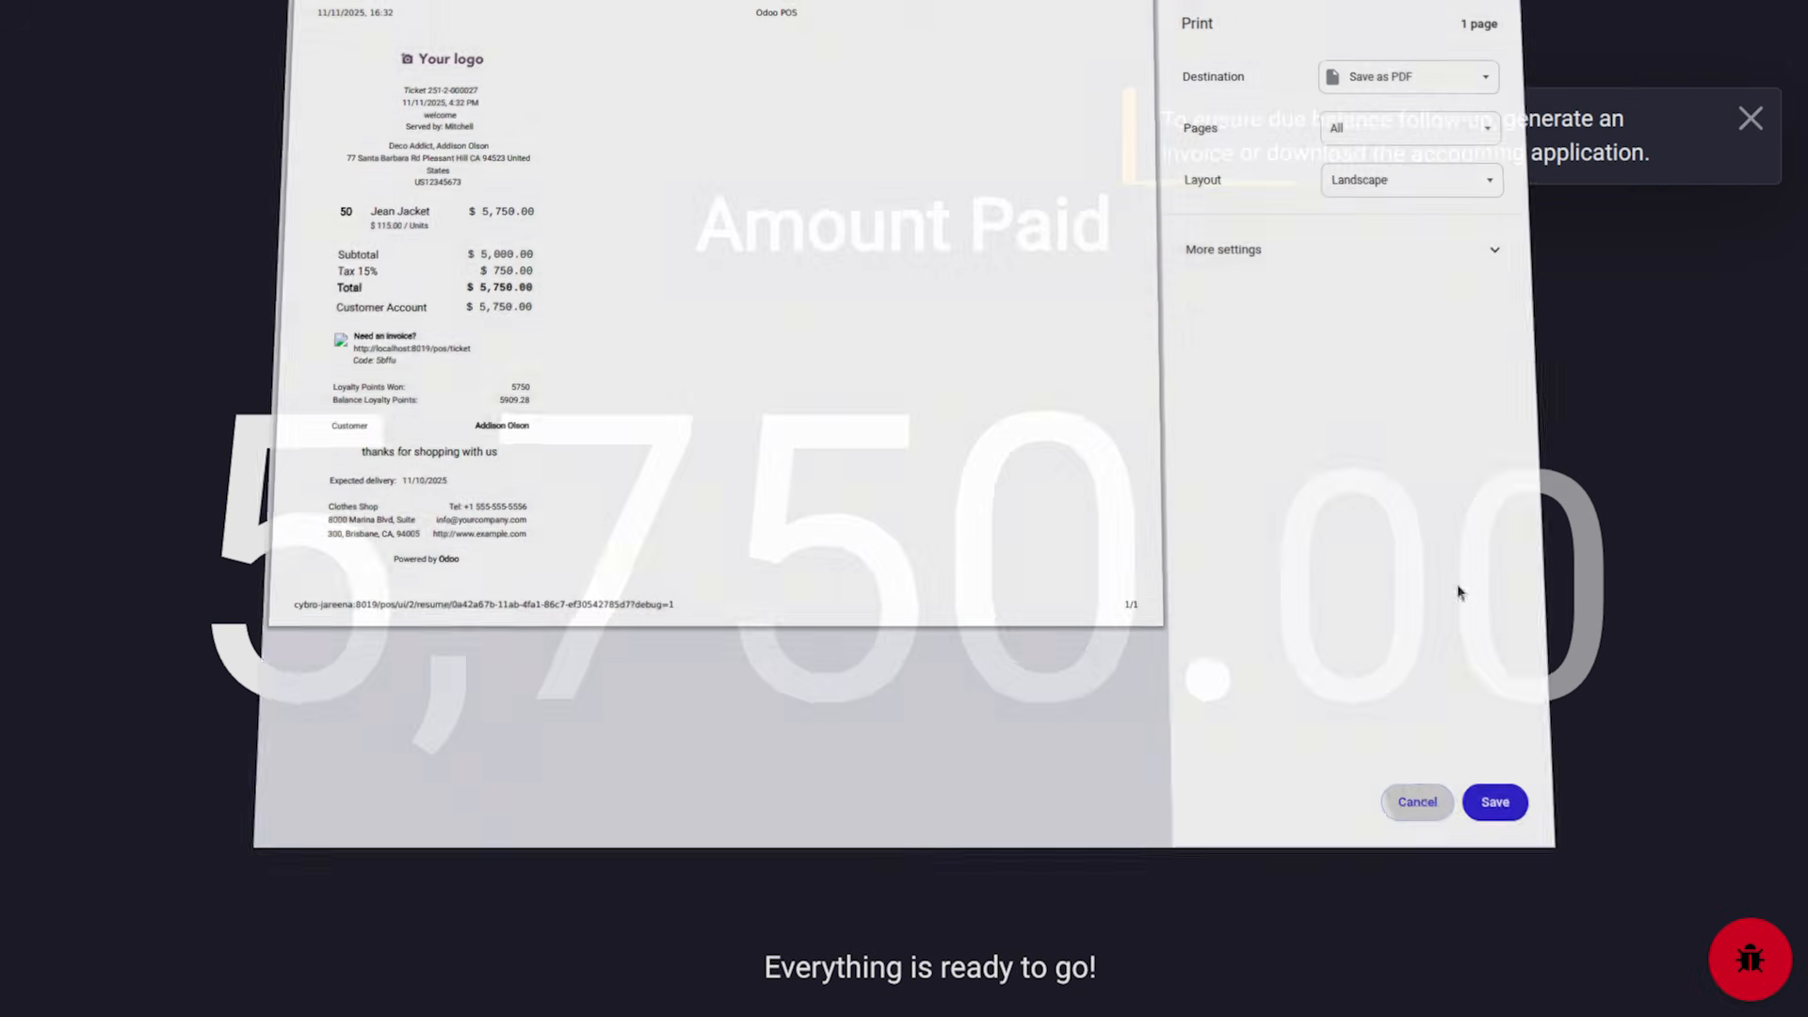
pyautogui.click(1749, 113)
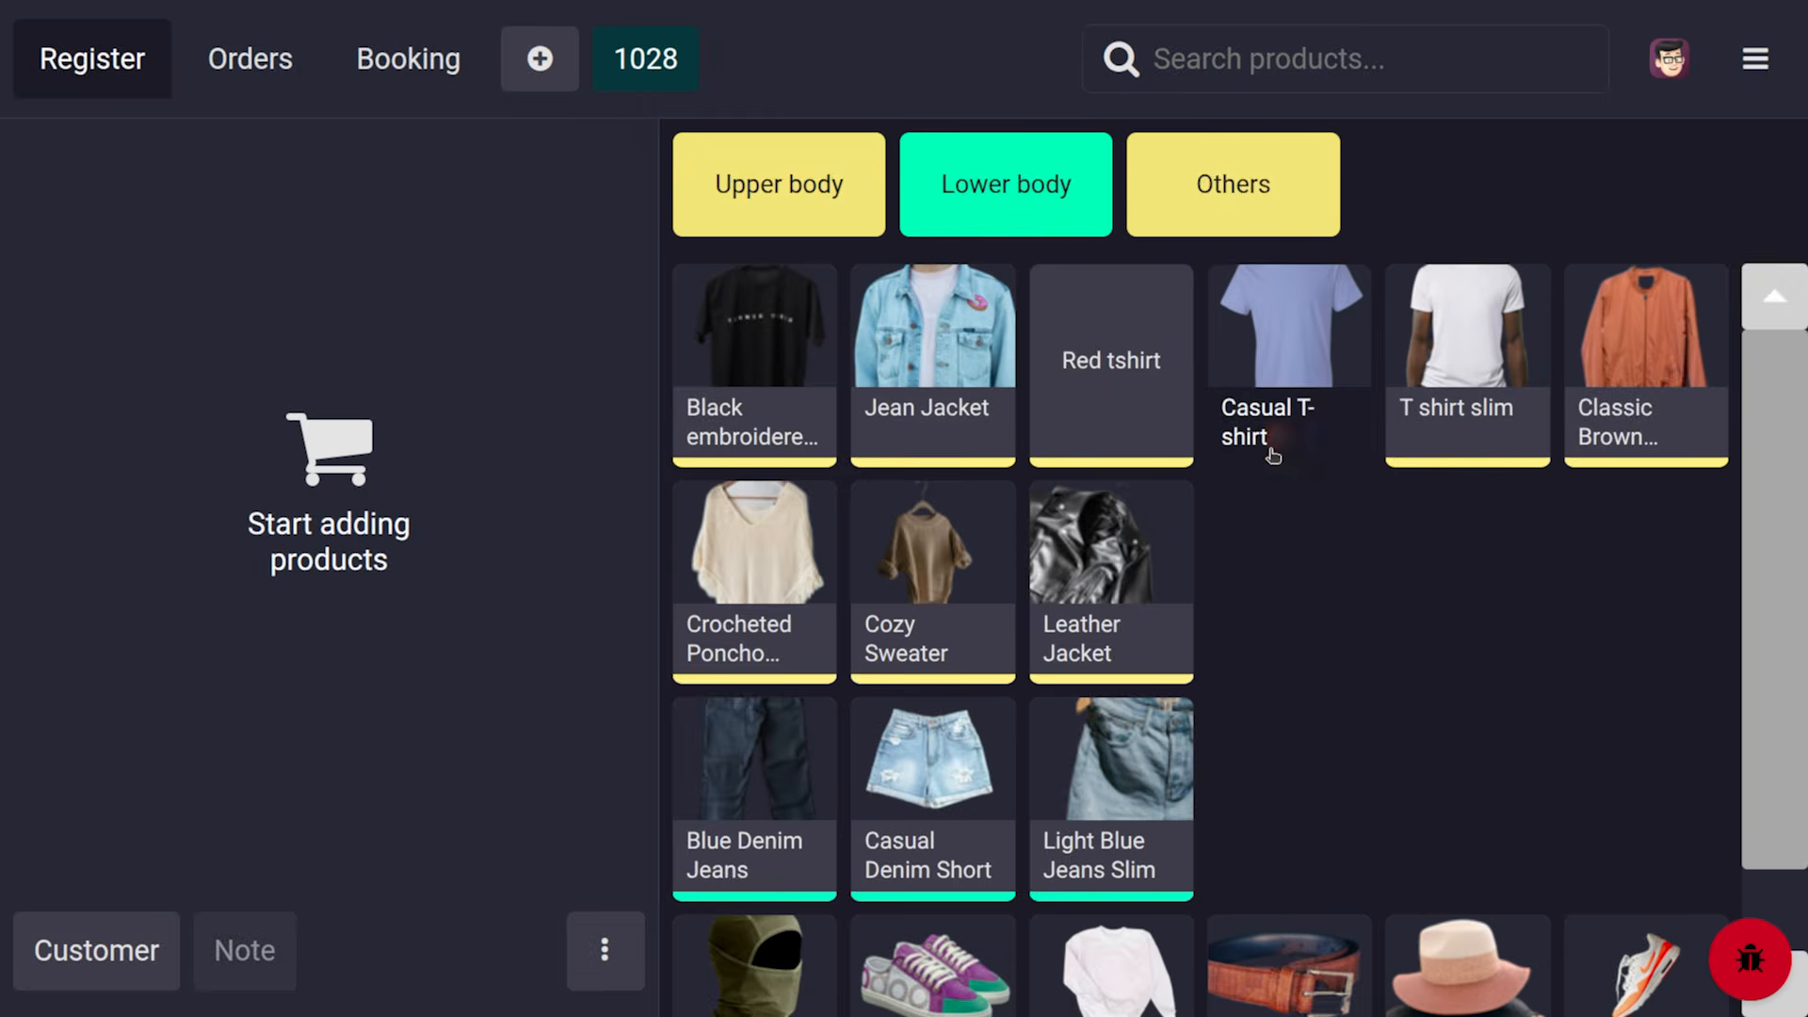
pyautogui.click(1271, 452)
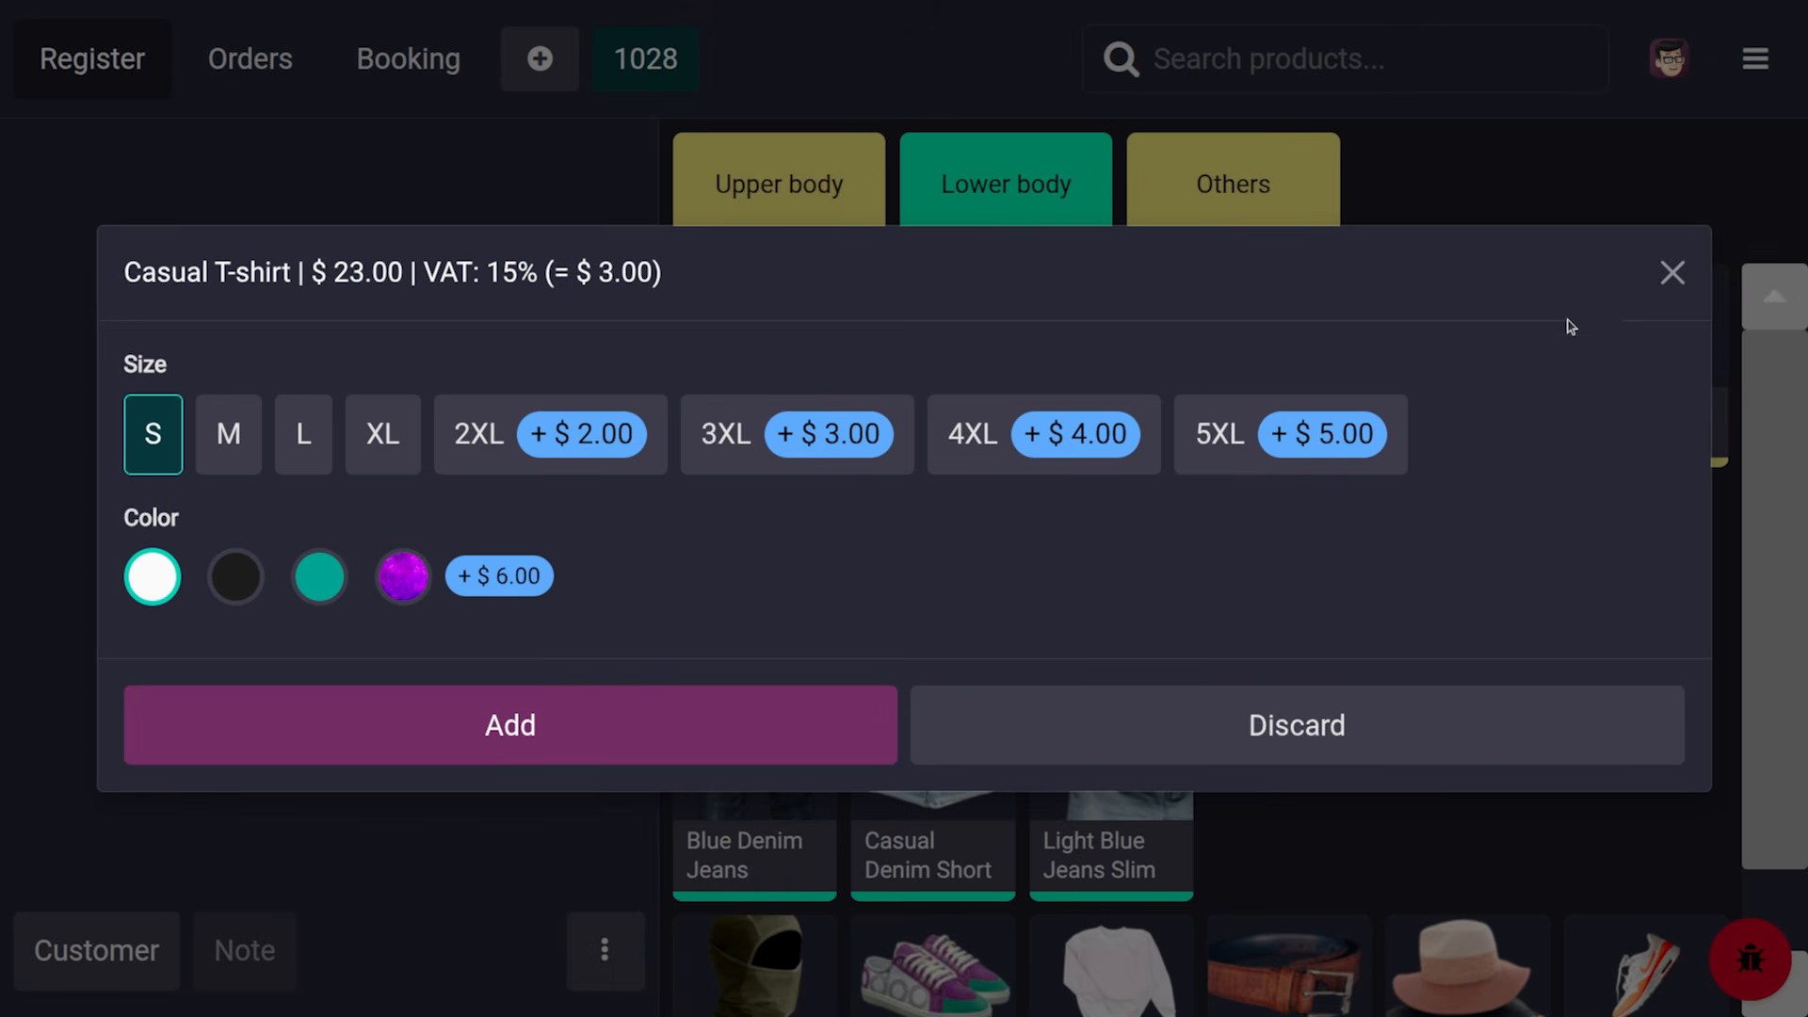
# Discard the Casual T-shirt options and leave the register for the backend
pyautogui.click(1672, 274)
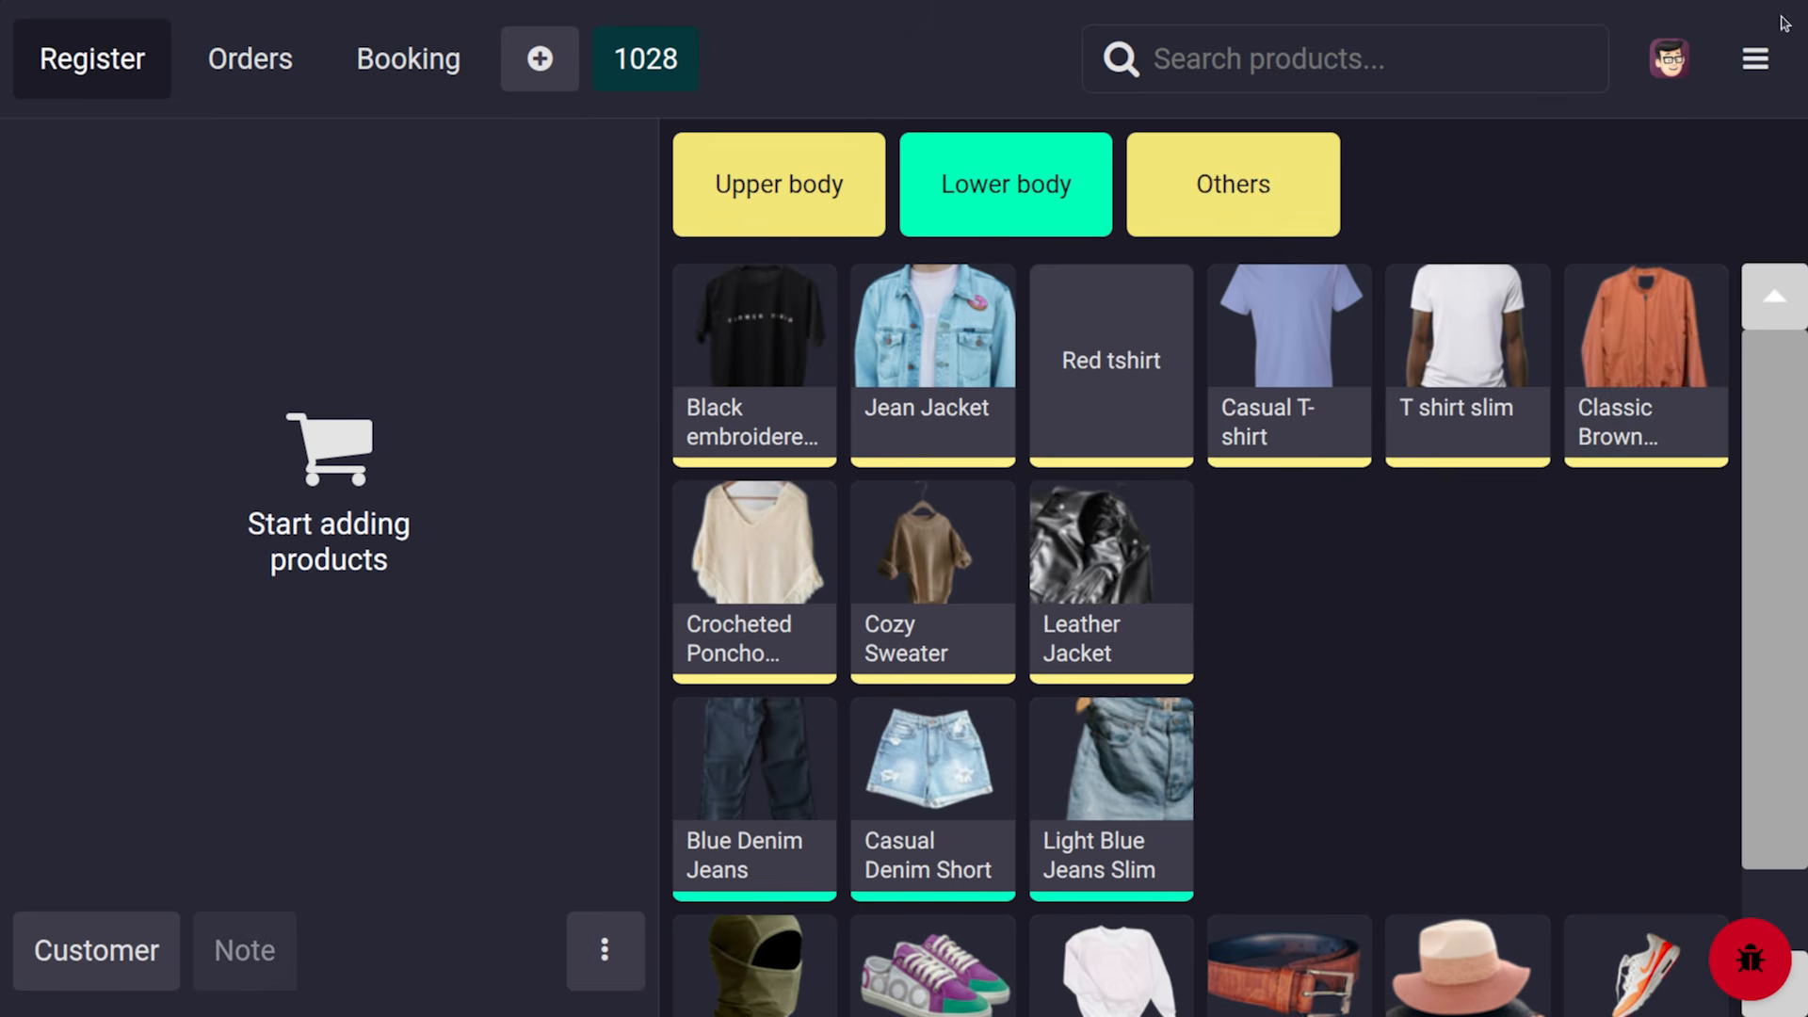
pyautogui.click(1756, 58)
pyautogui.click(1657, 546)
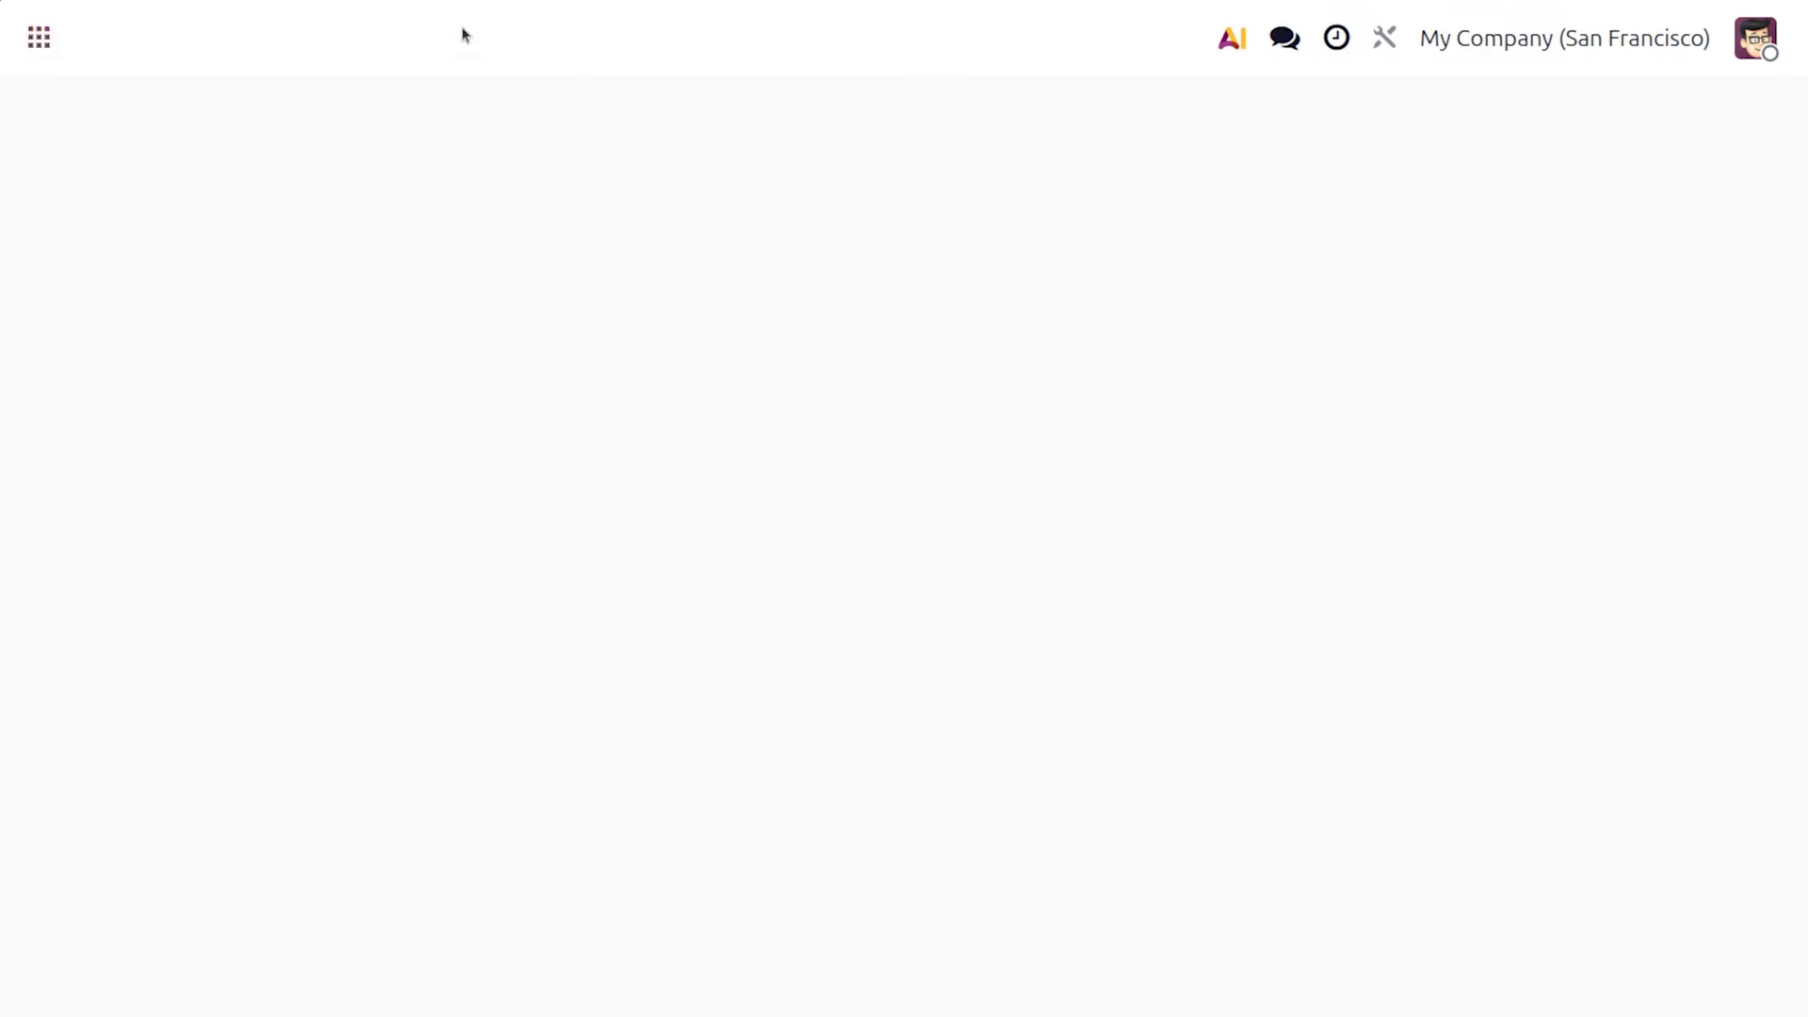
# Open order Clothes Shop - 000027 and its WH/OUT delivery from the Pickings list
pyautogui.click(481, 36)
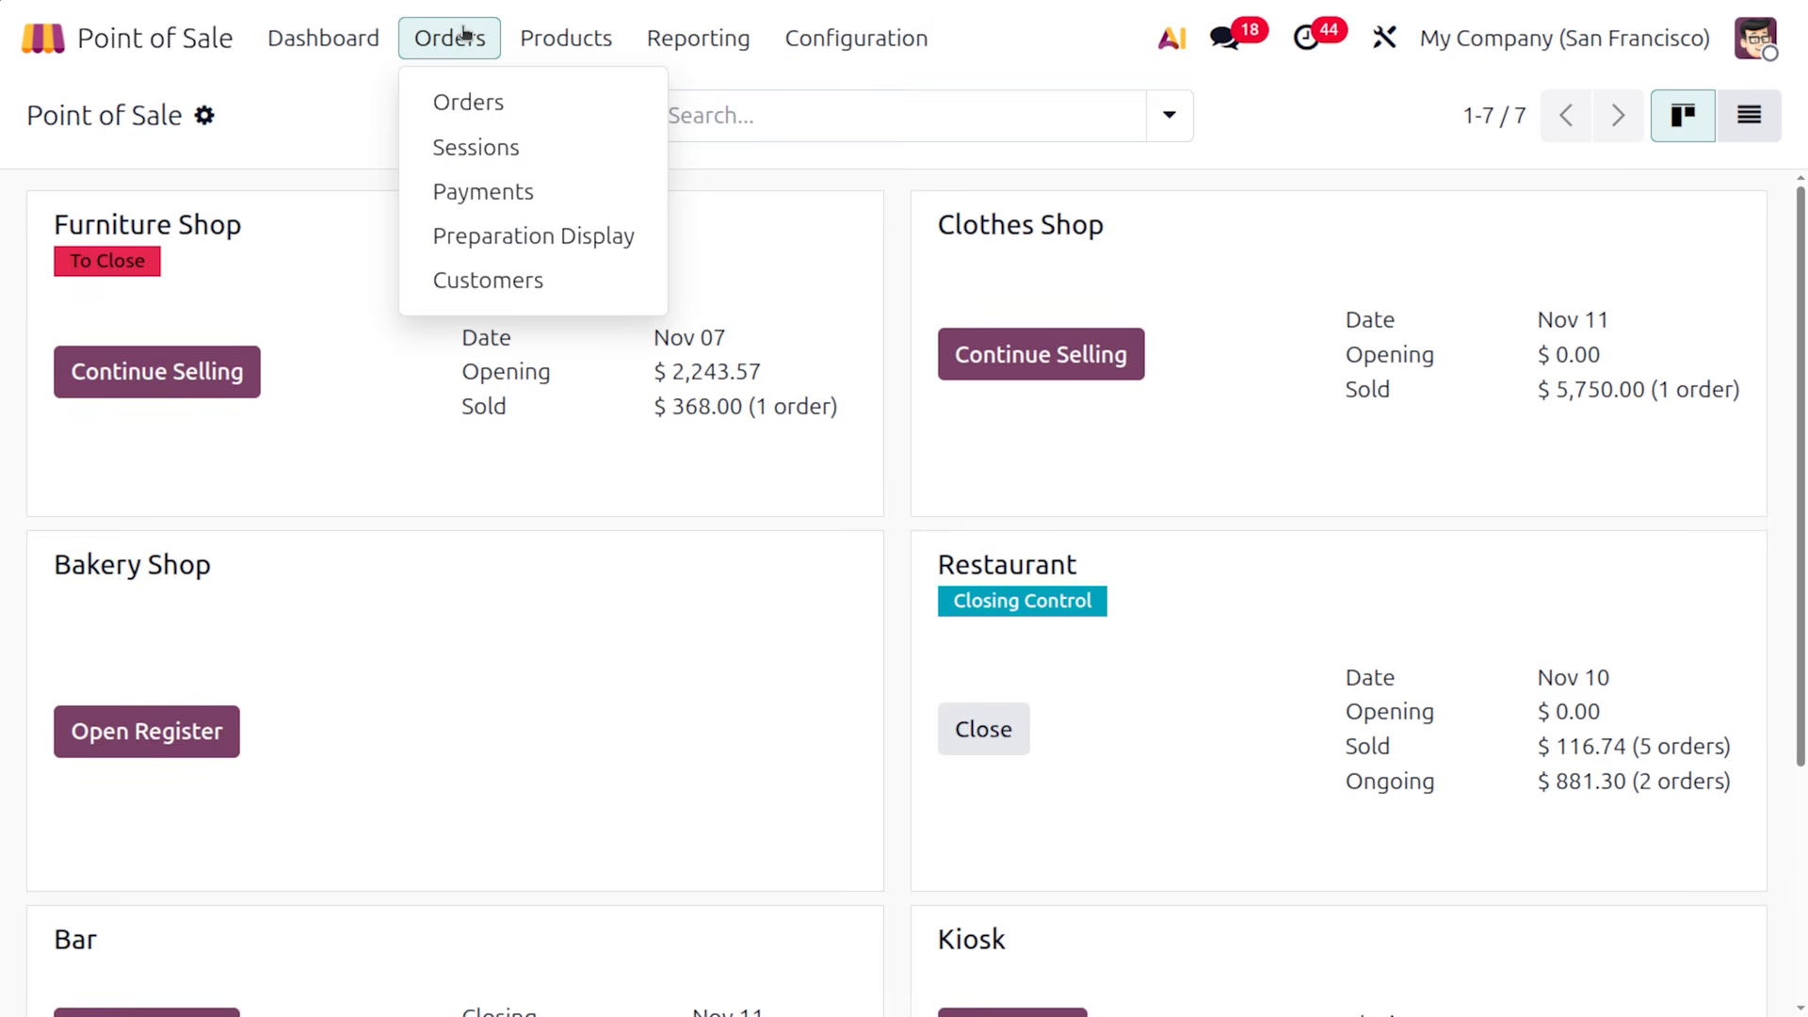
pyautogui.click(492, 102)
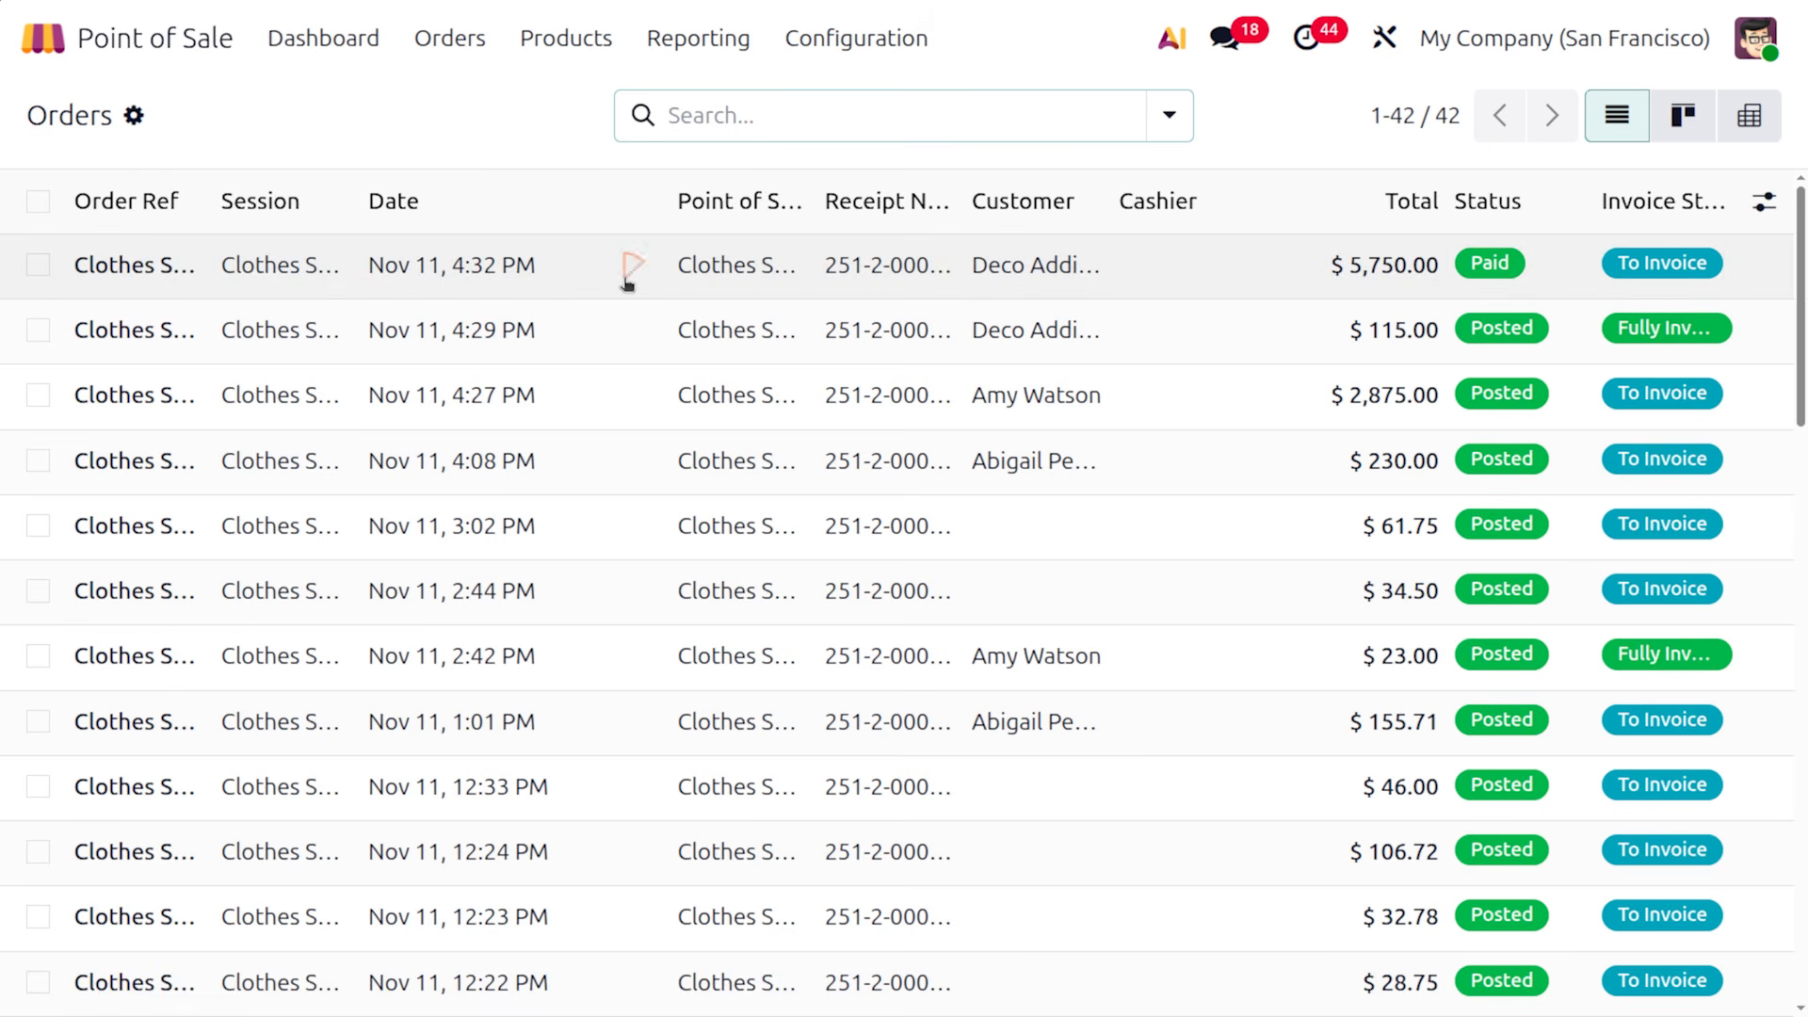
pyautogui.click(626, 284)
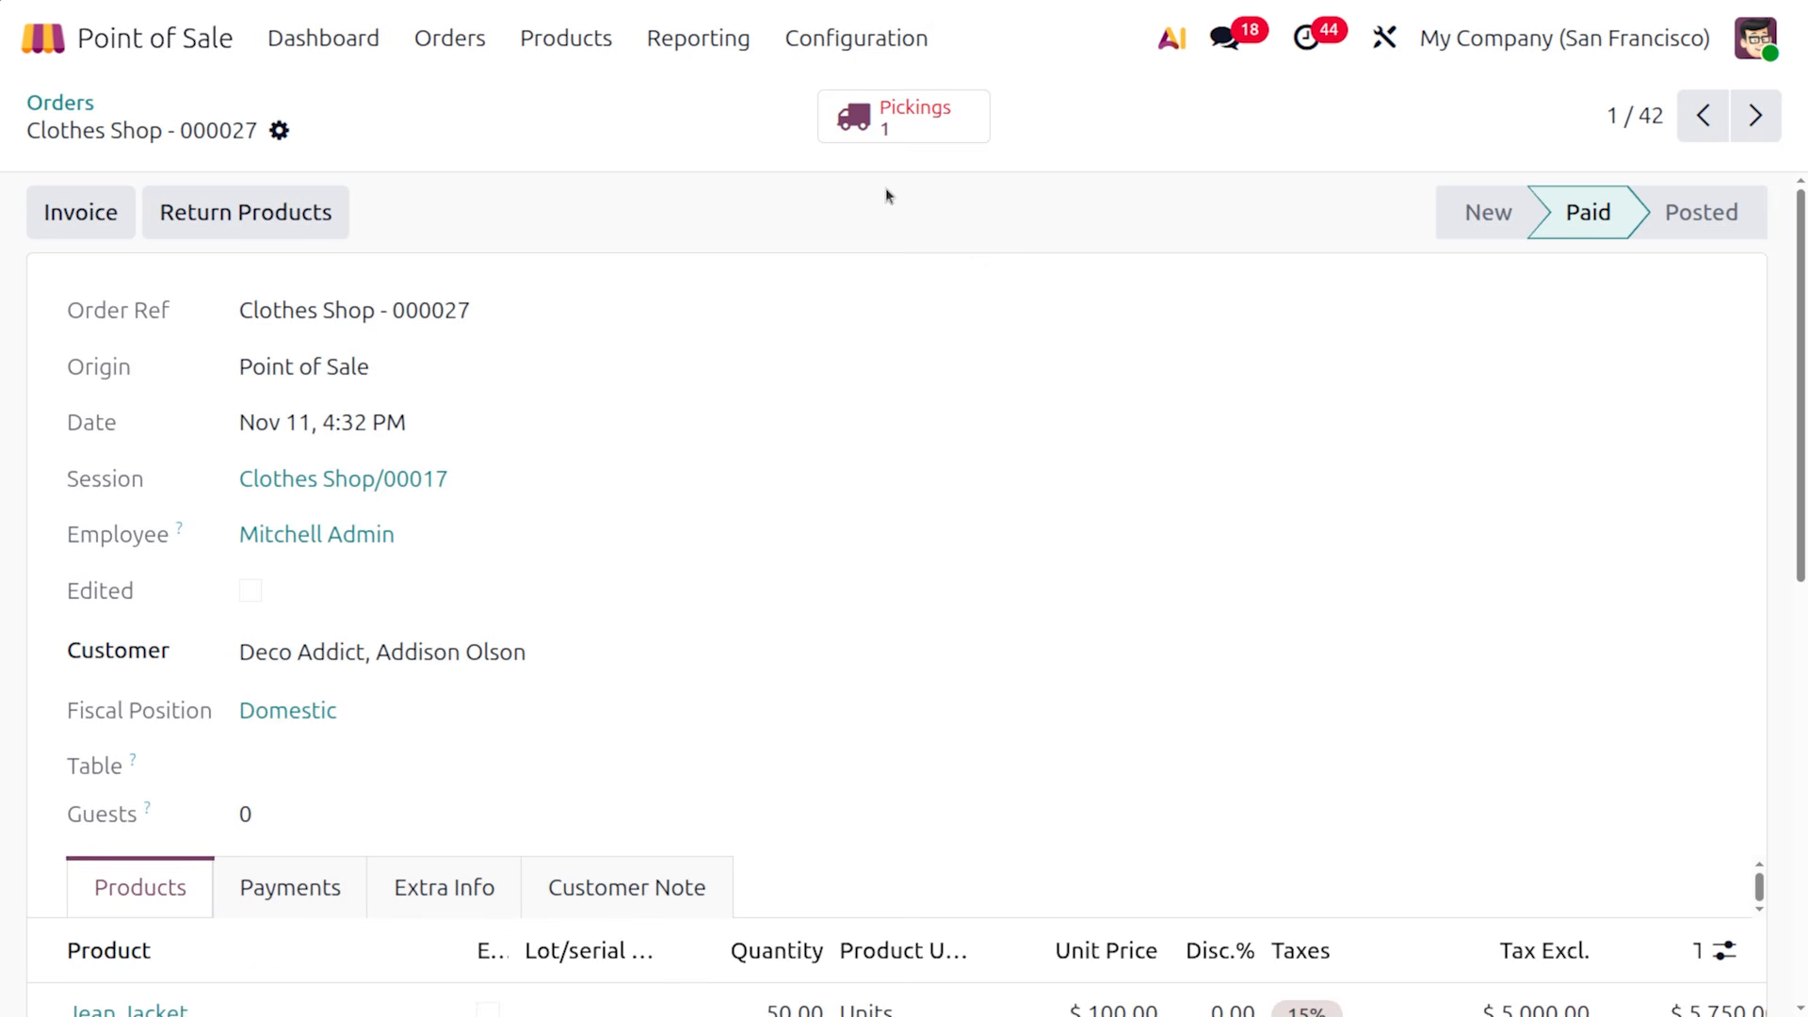
pyautogui.click(886, 121)
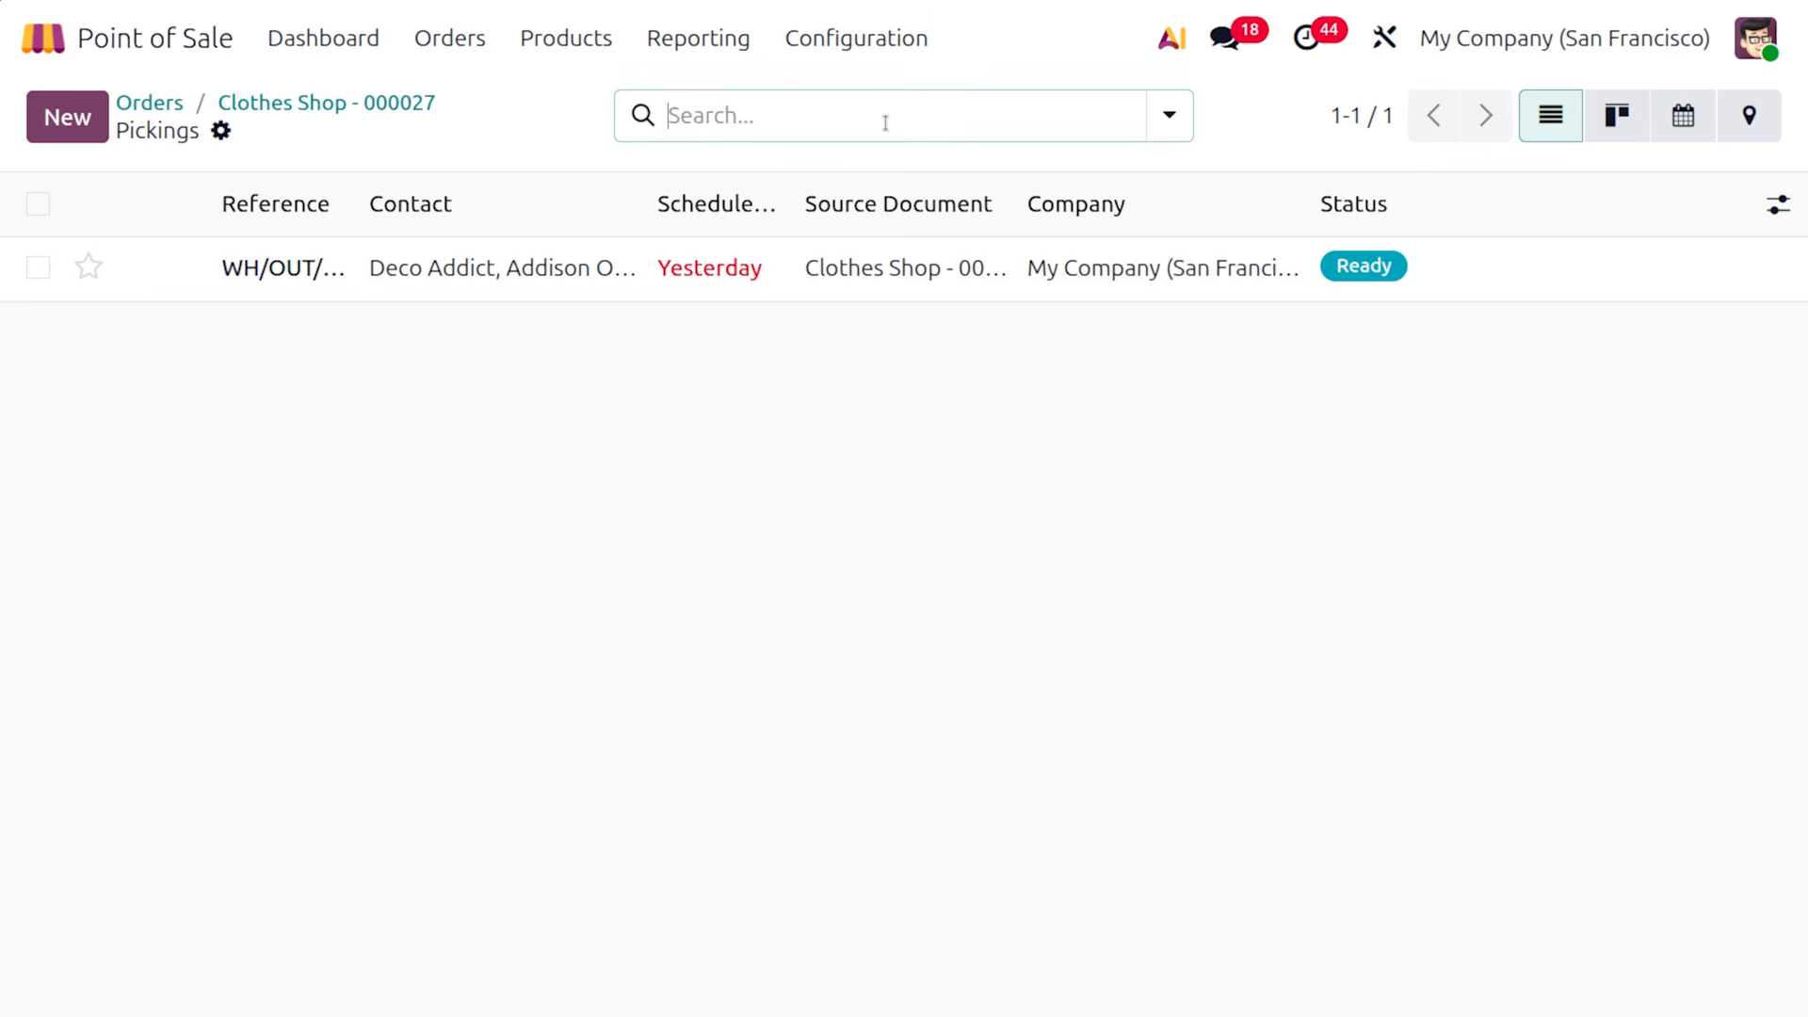
pyautogui.click(903, 271)
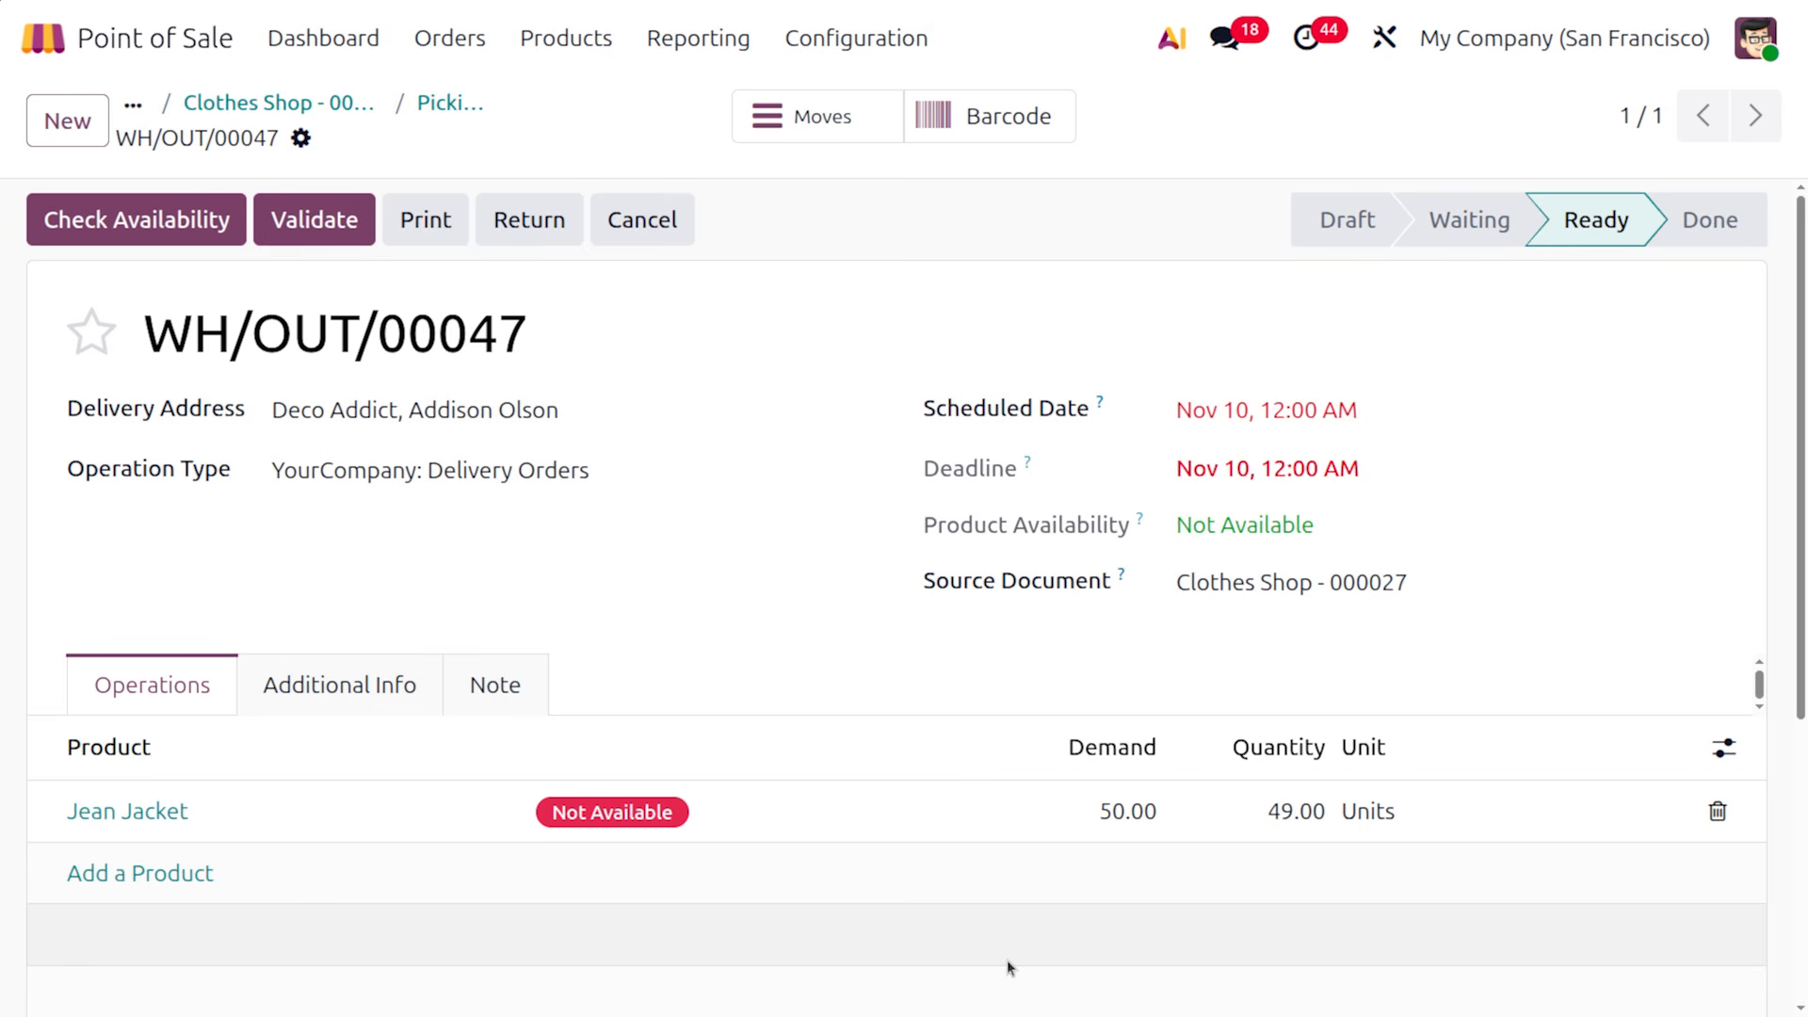
# Resume the Clothes Shop register and list unpaid orders for the customer owing $155.71
pyautogui.click(303, 43)
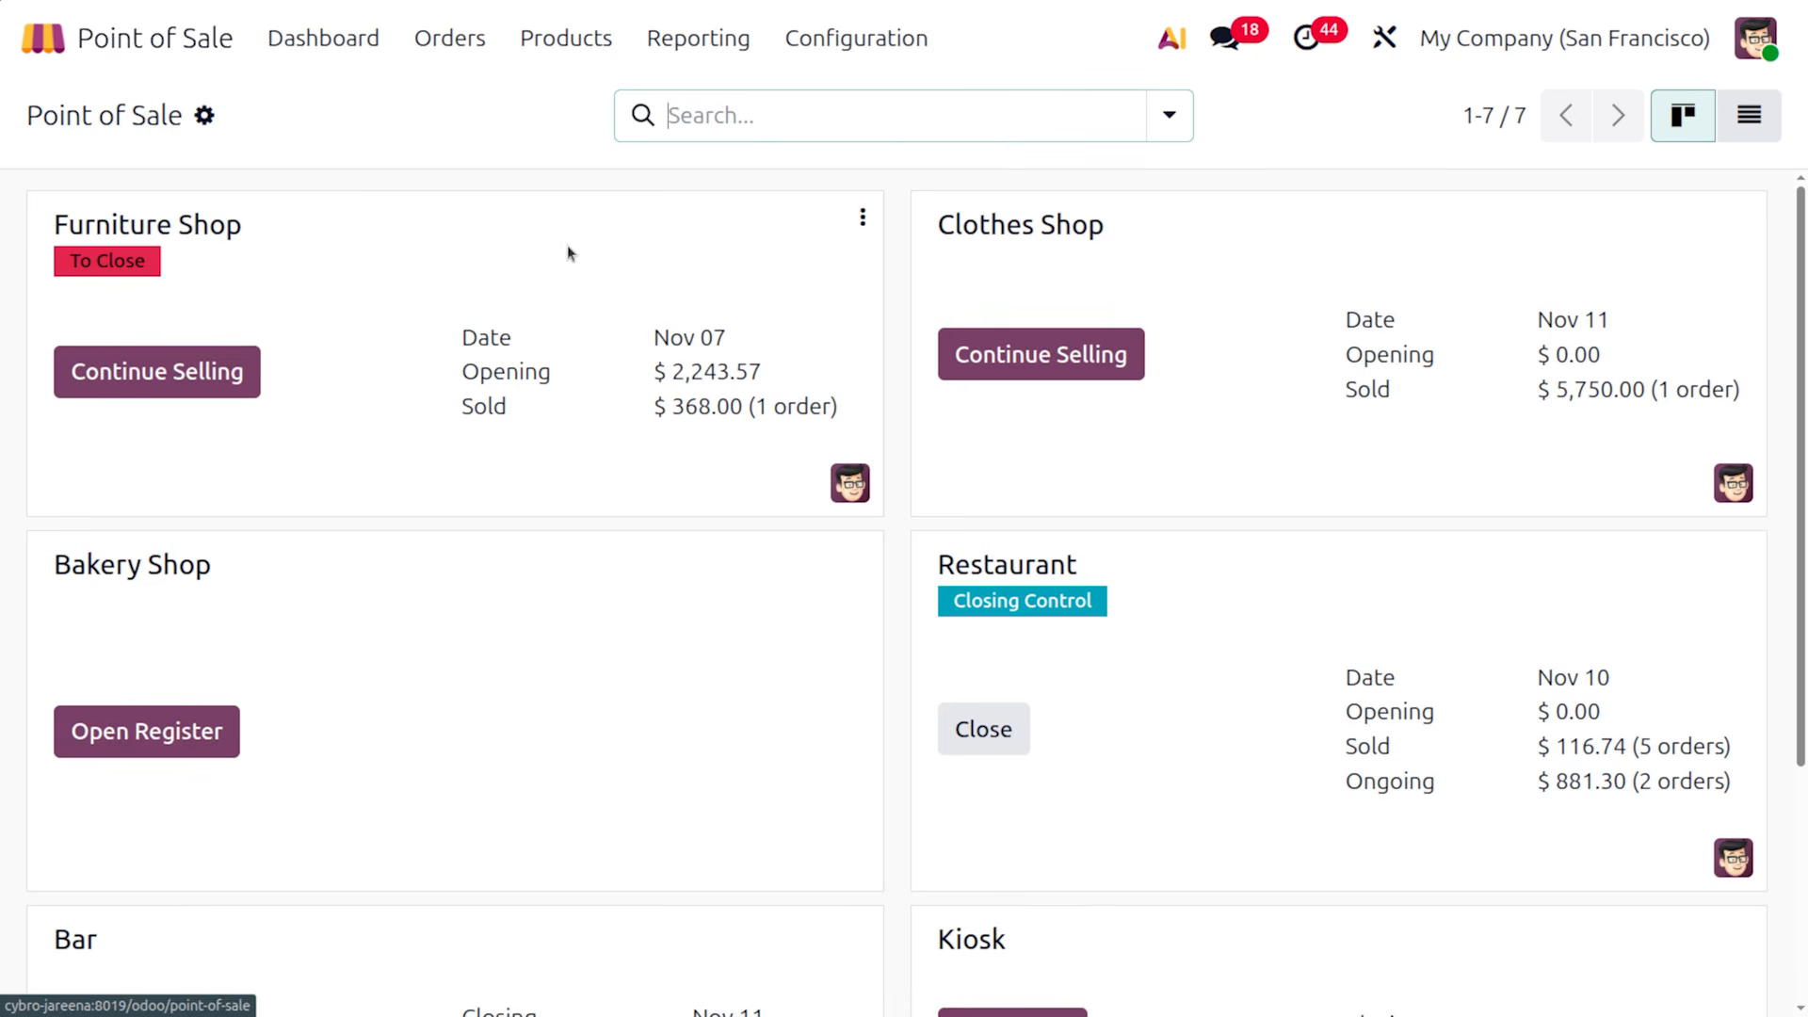
pyautogui.click(1041, 353)
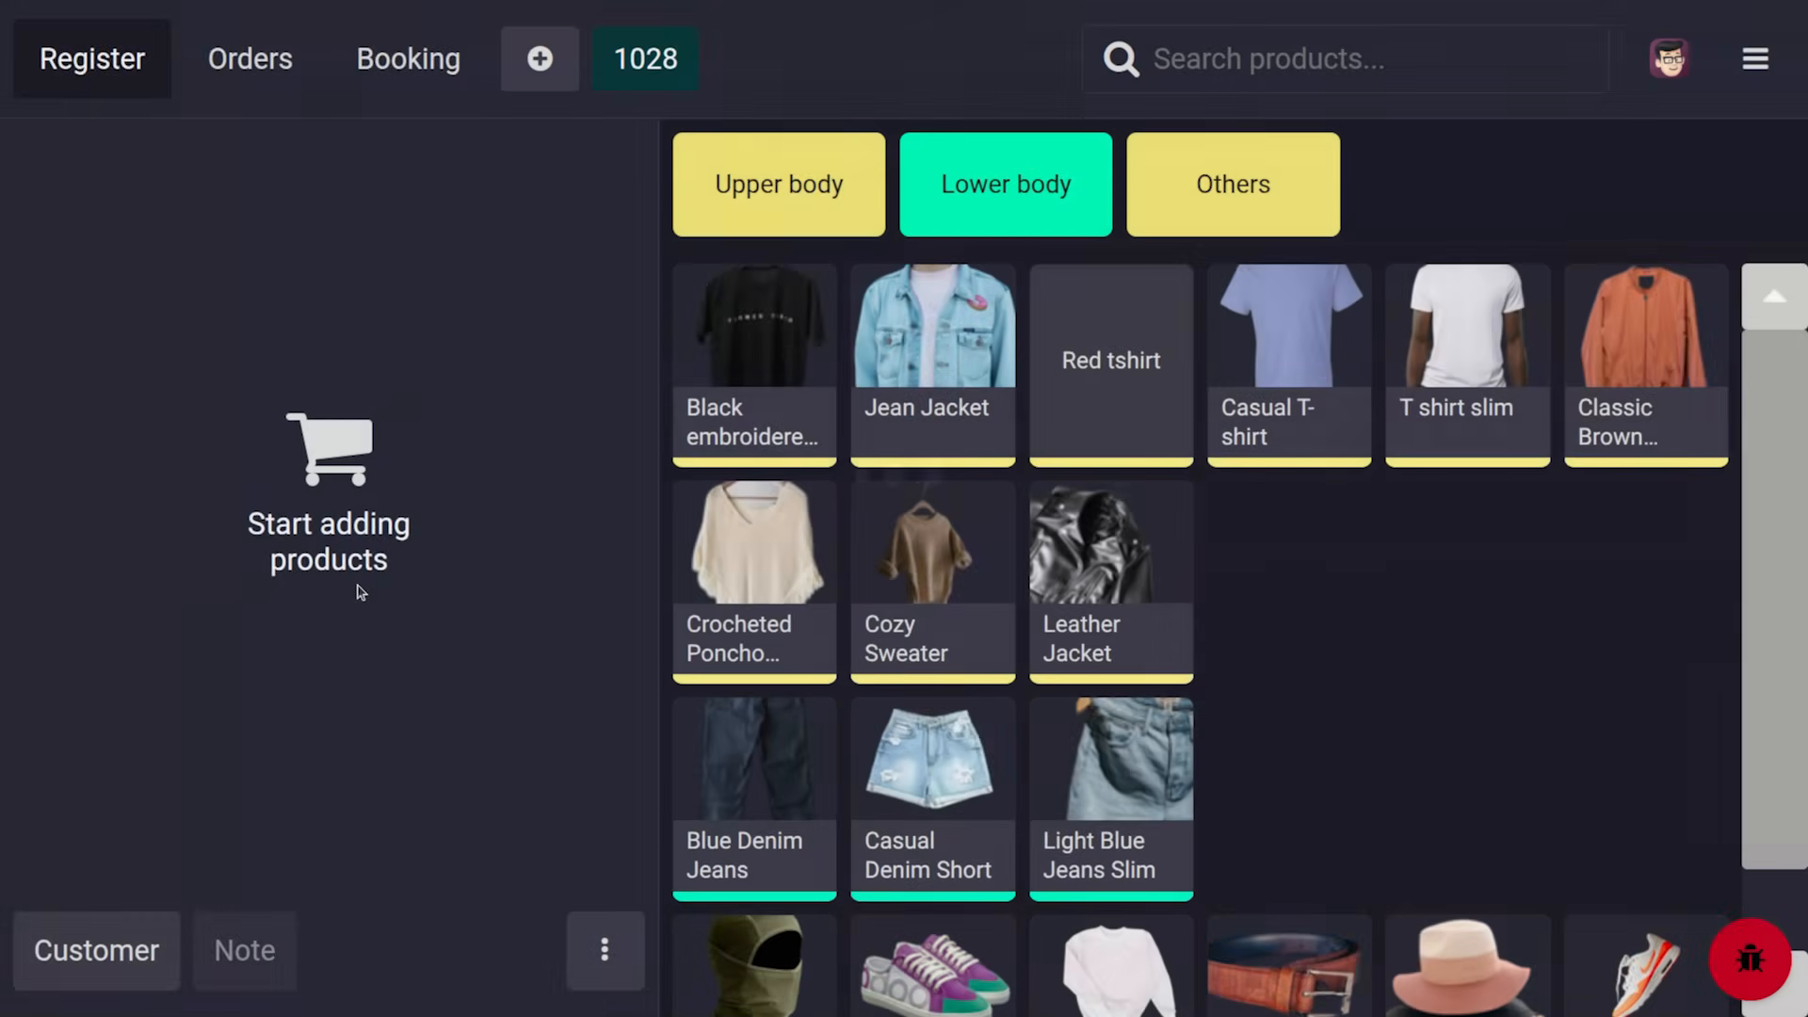
pyautogui.click(83, 951)
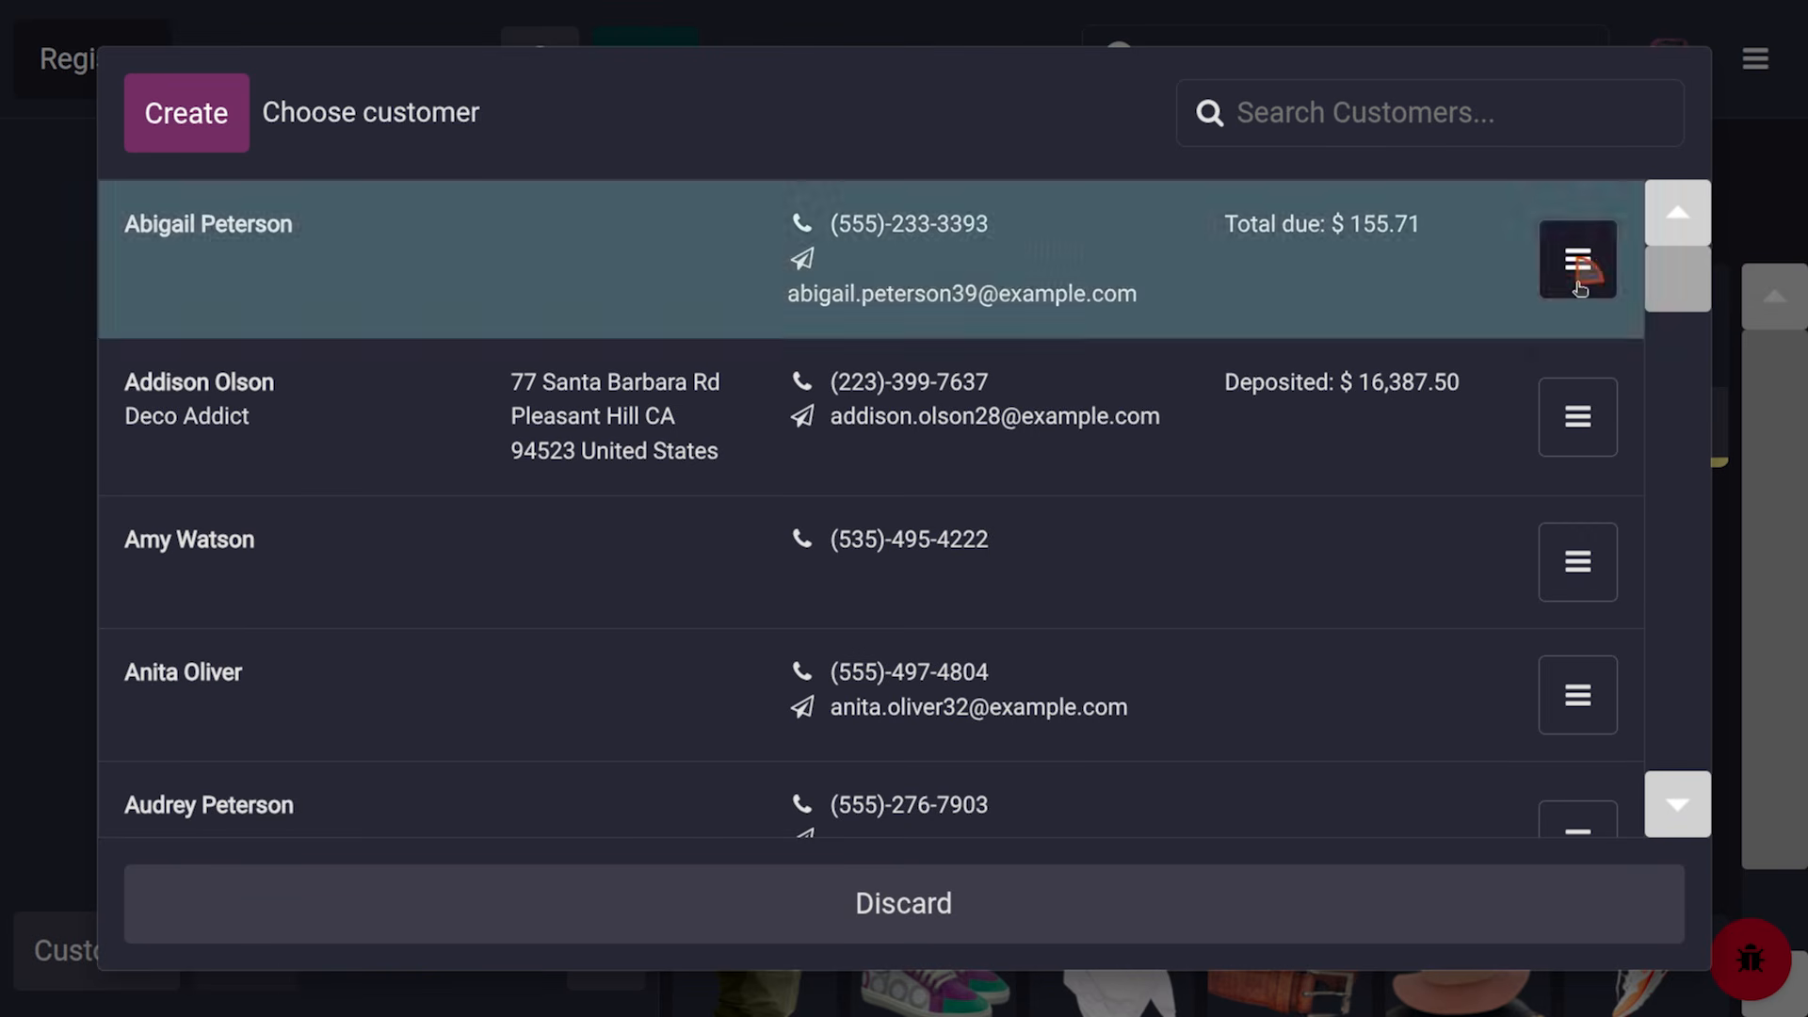
pyautogui.click(1578, 278)
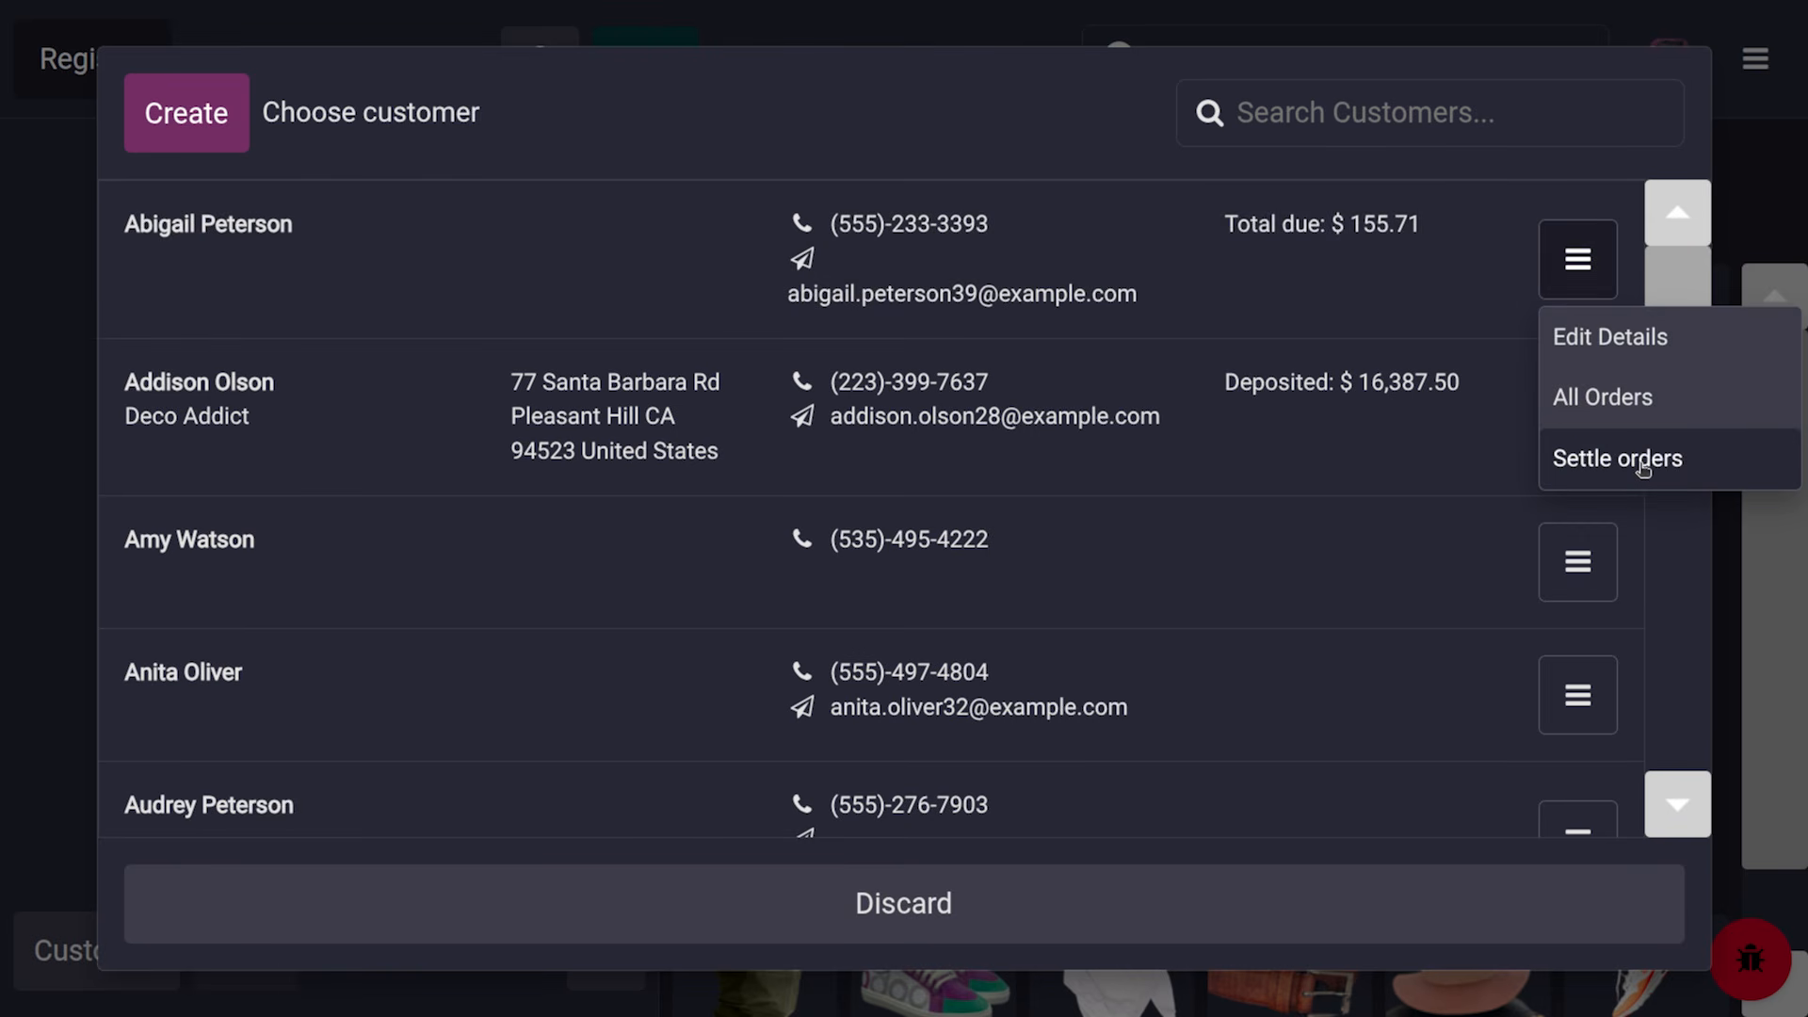
pyautogui.click(1643, 468)
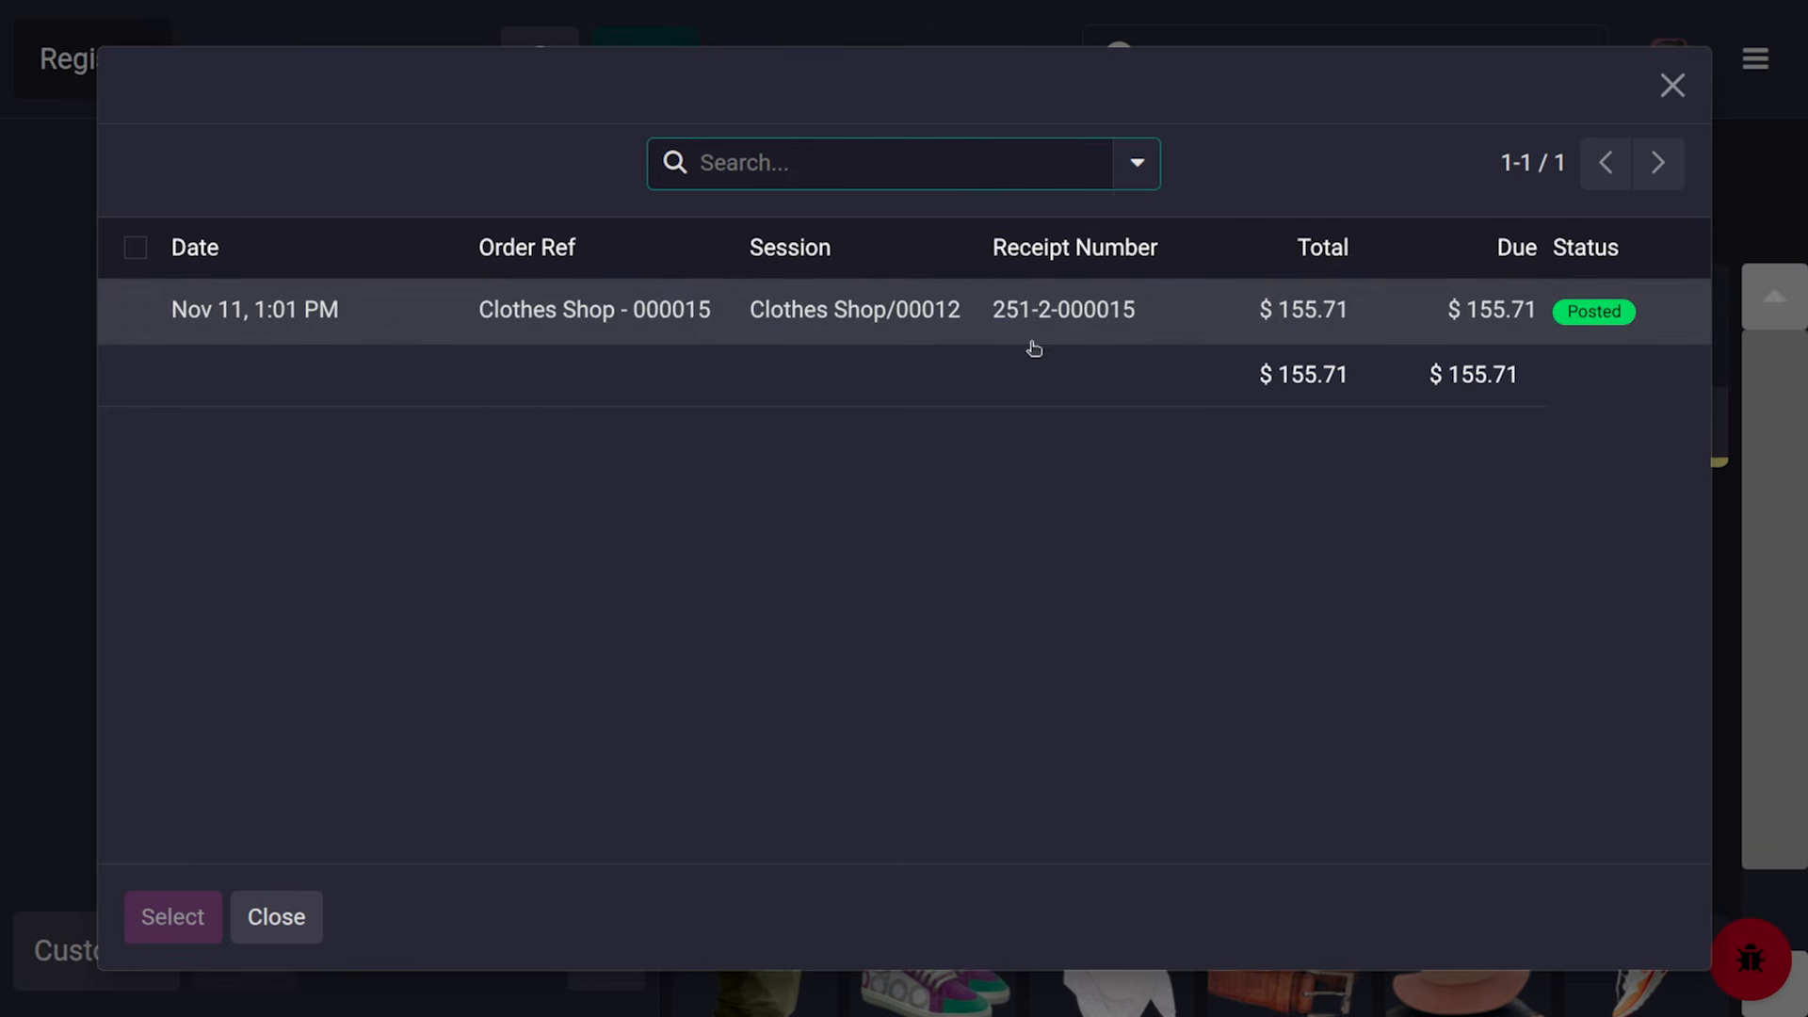
# Settle order Clothes Shop - 000015 ($155.71) by card and skip the receipt print
pyautogui.click(684, 331)
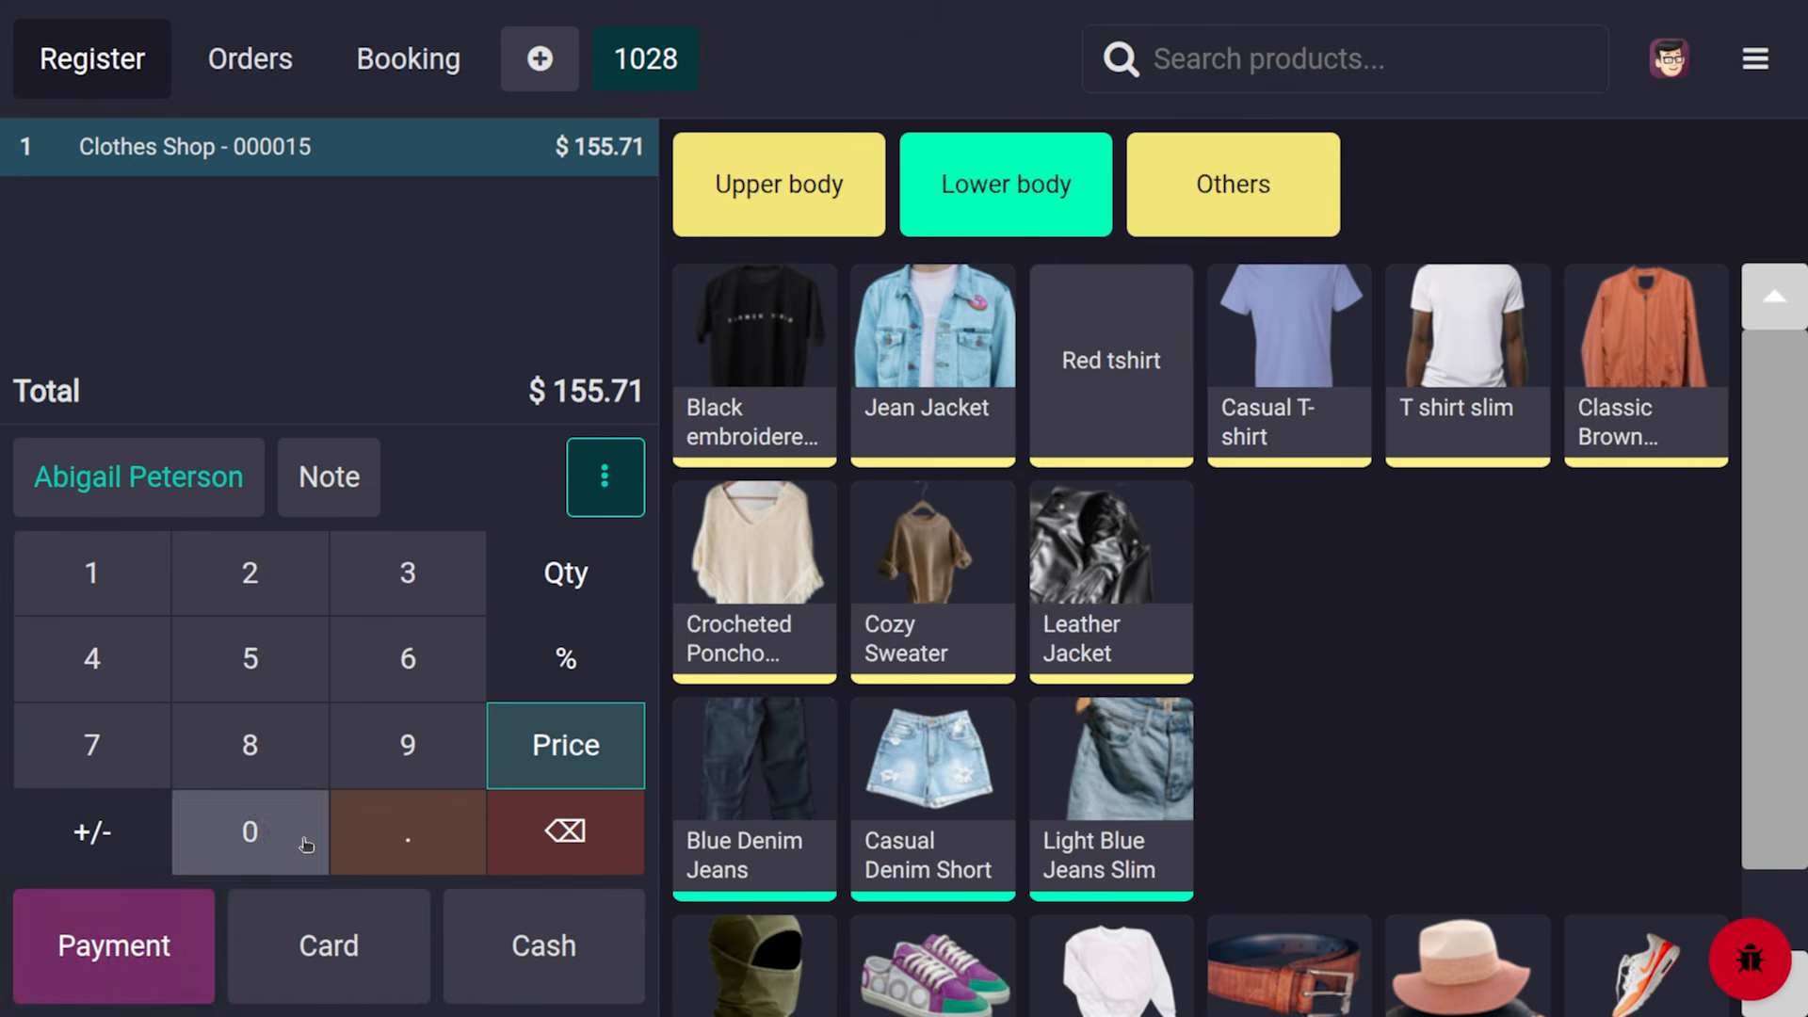
pyautogui.click(314, 953)
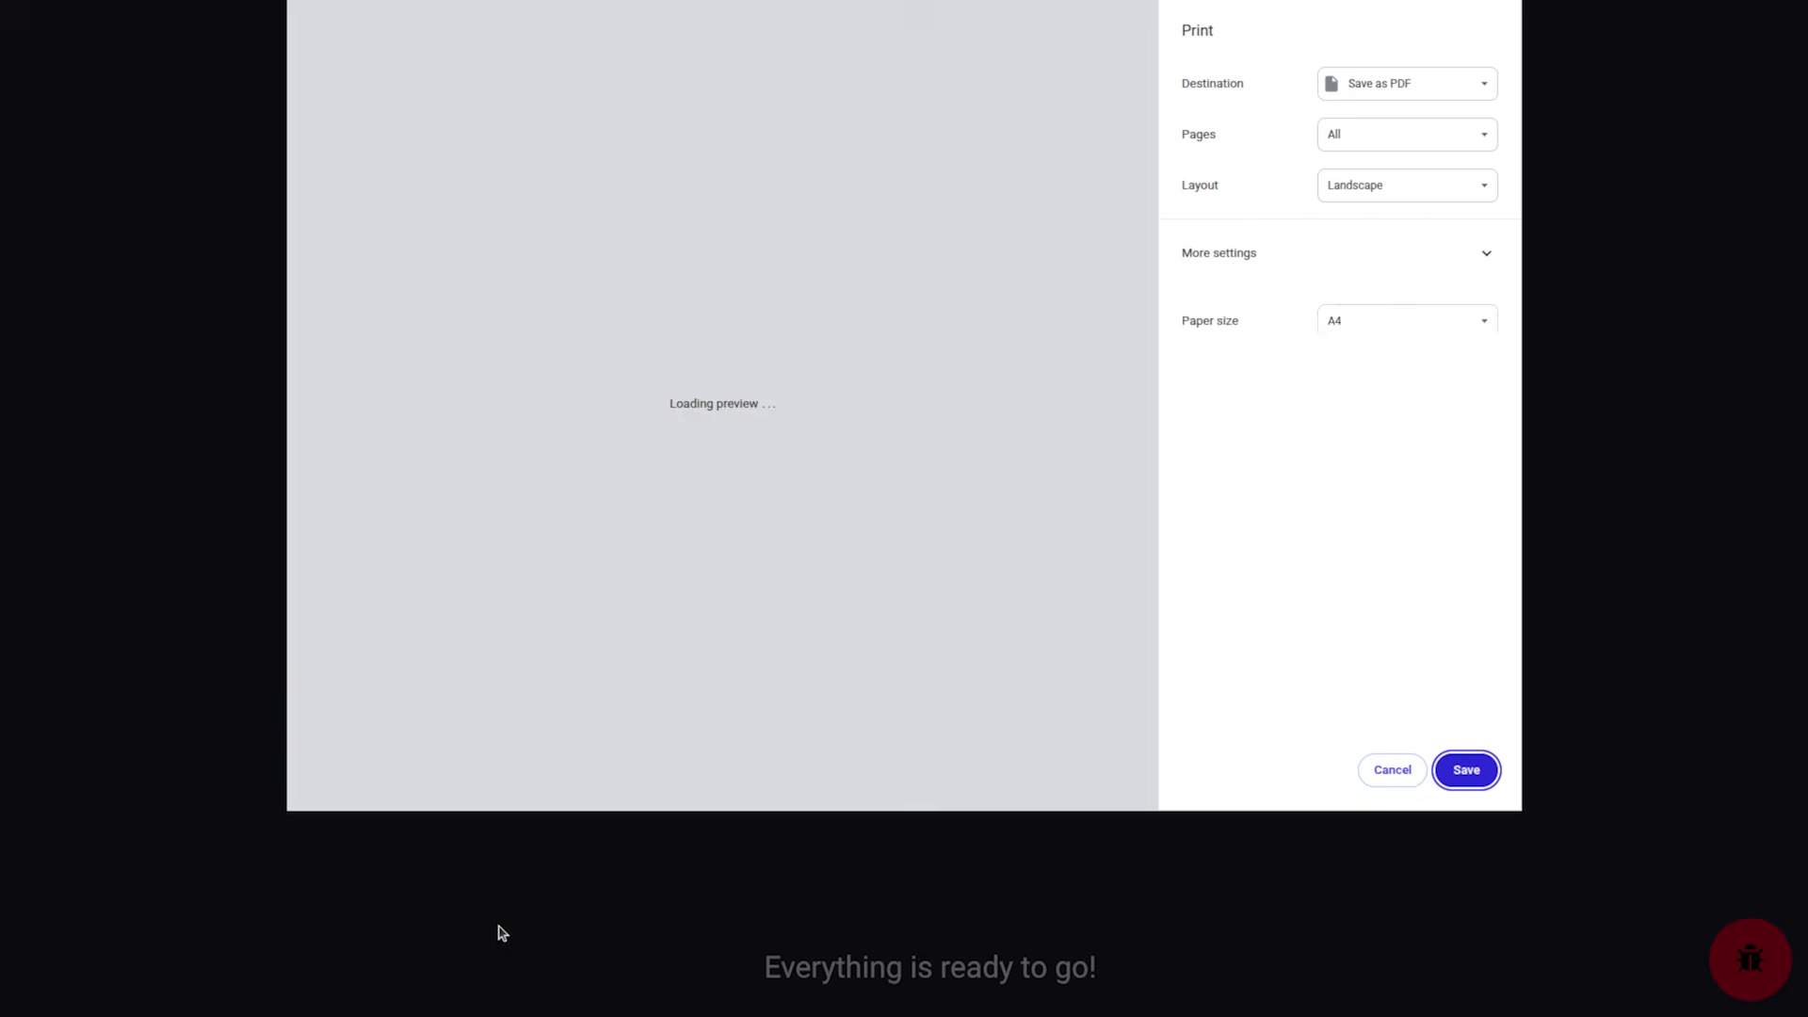
pyautogui.click(1398, 774)
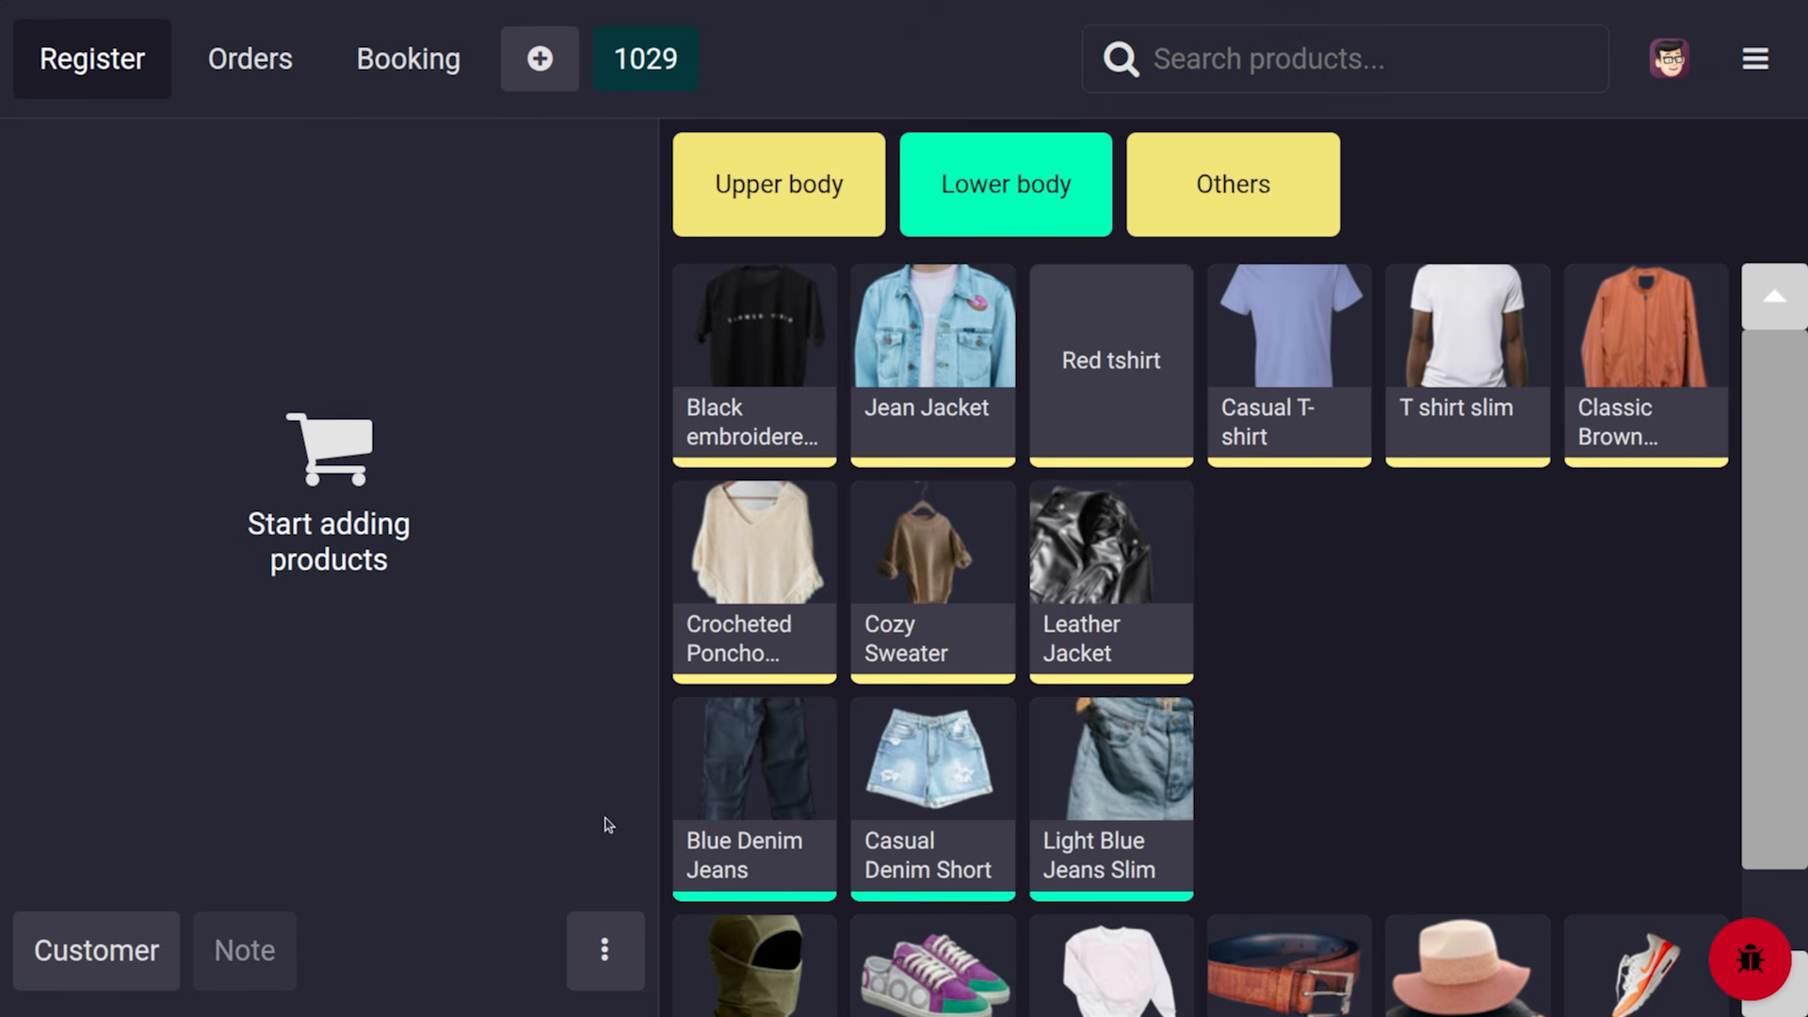
# Start a cash deposit for the customer and dismiss the zero-amount warning
pyautogui.click(113, 965)
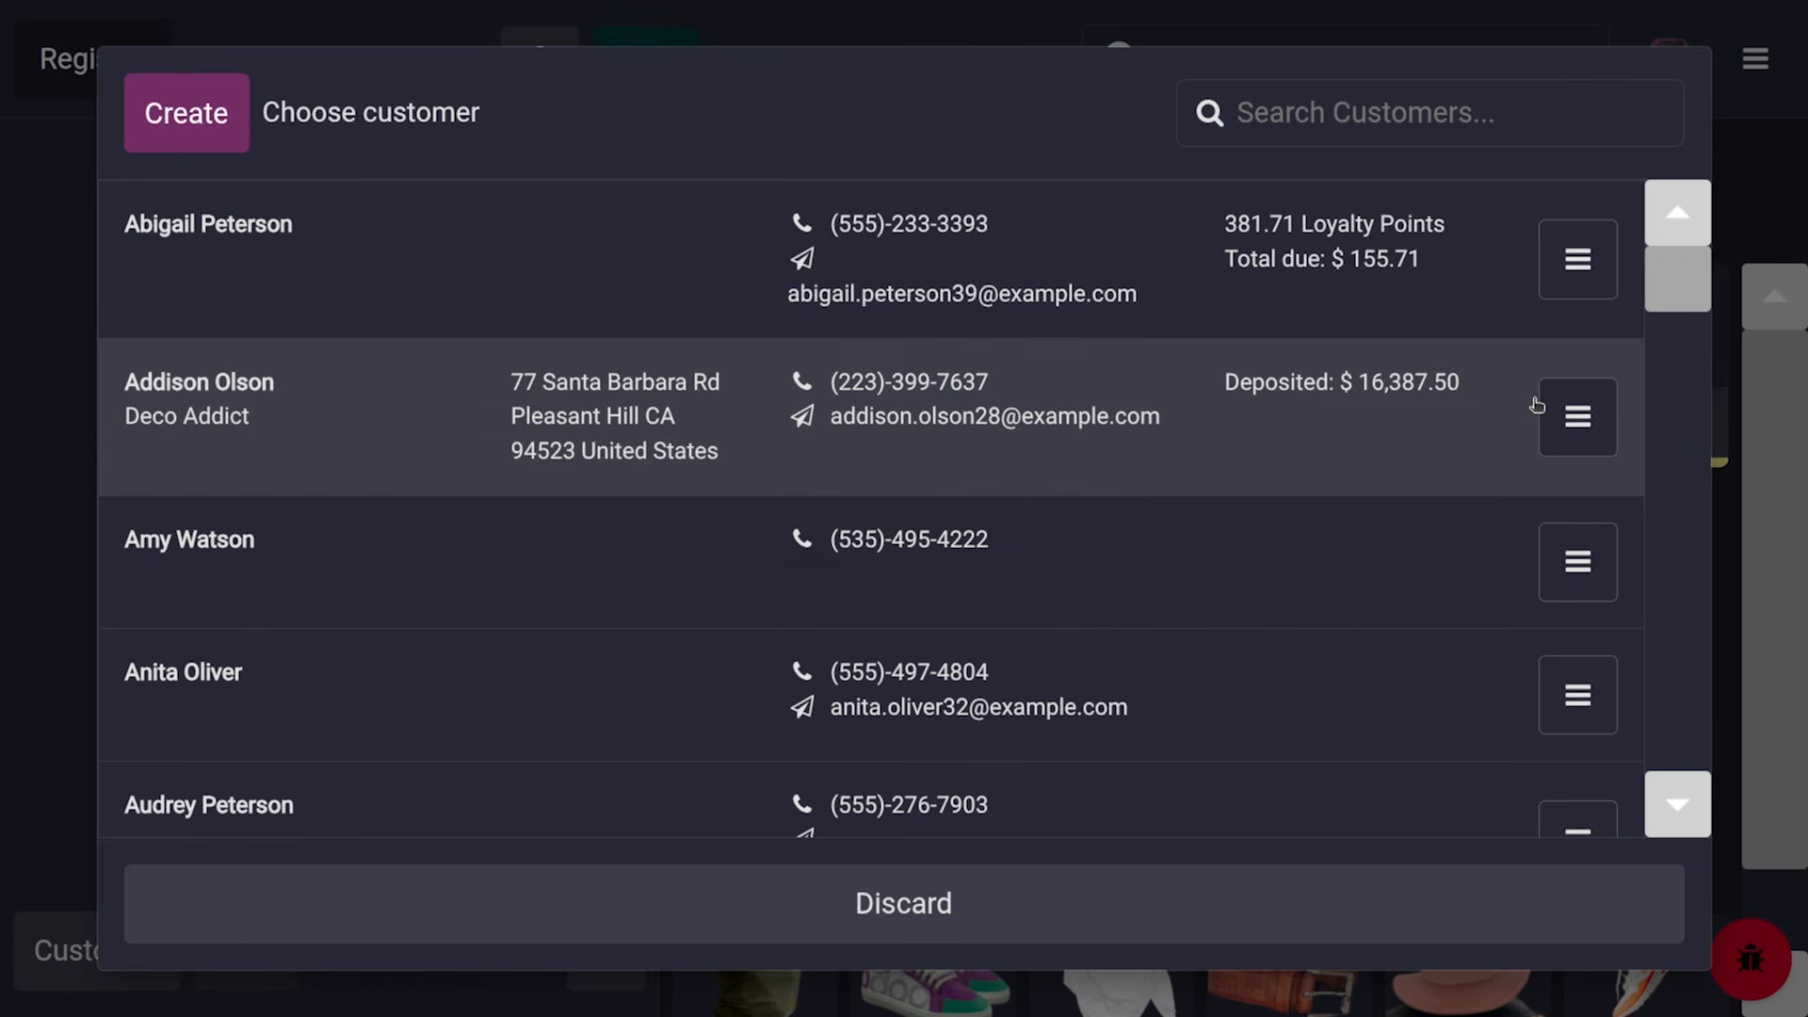
pyautogui.click(1569, 424)
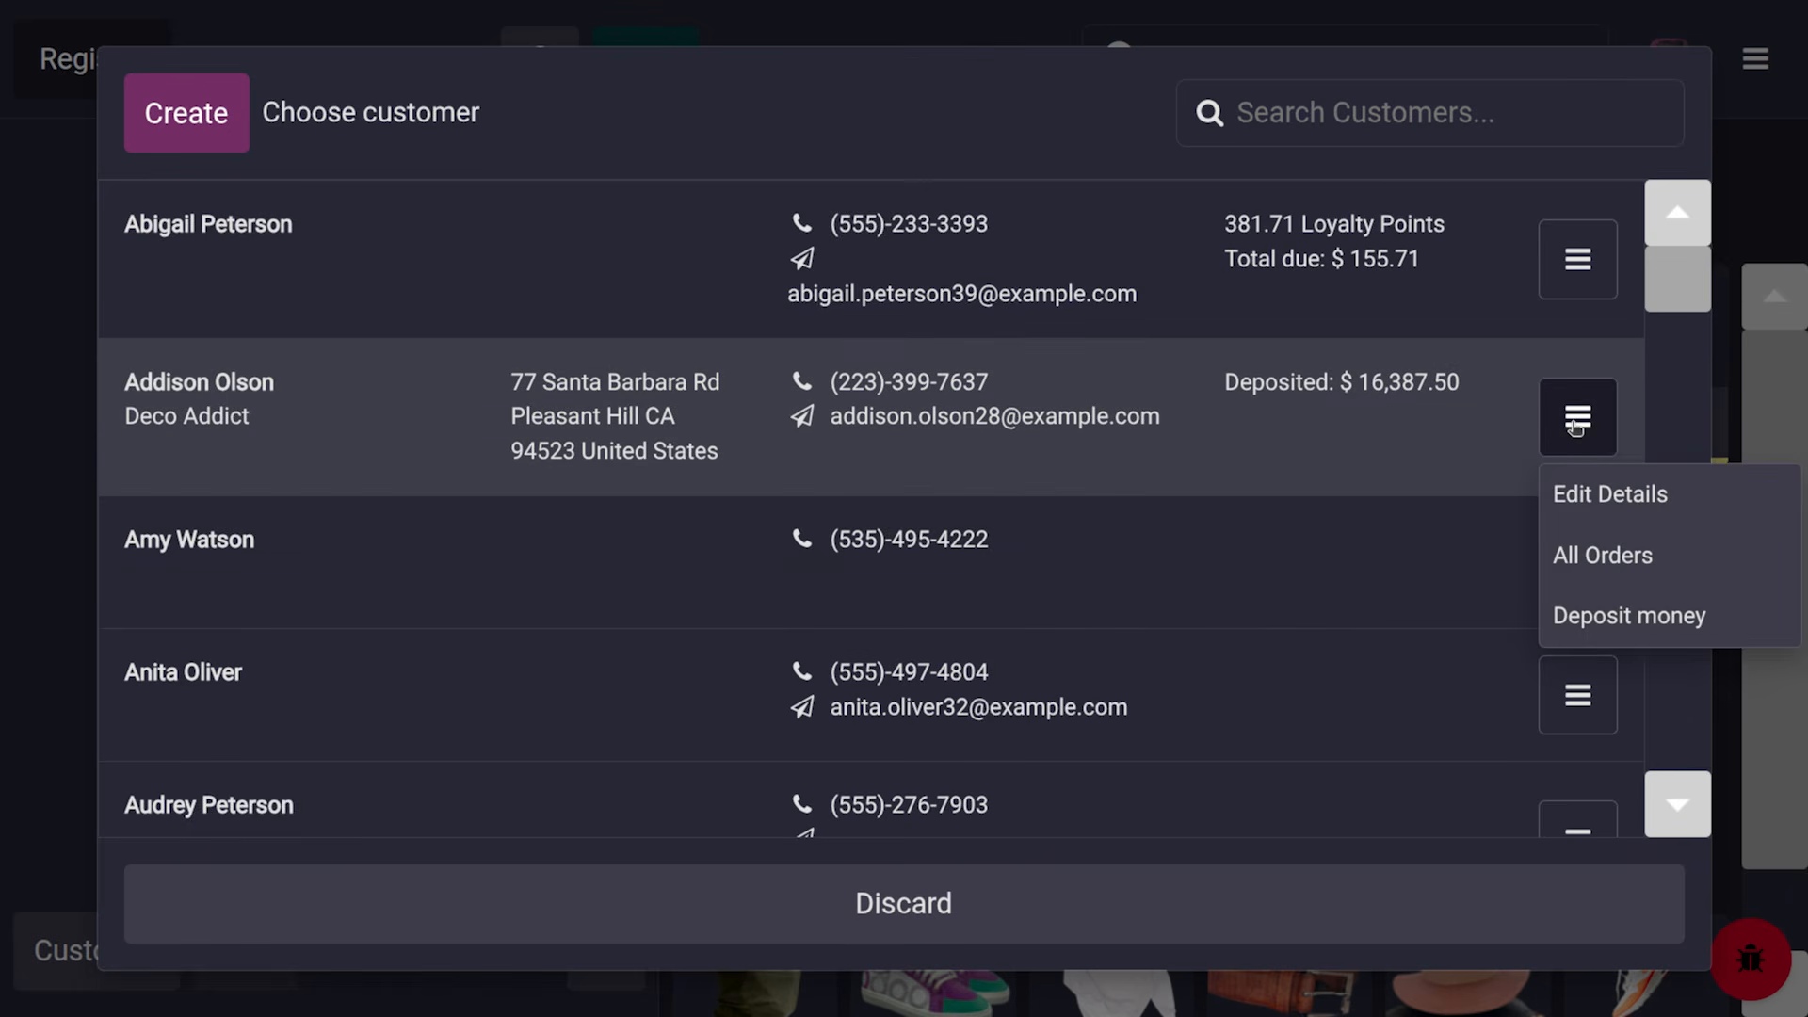
pyautogui.click(1614, 621)
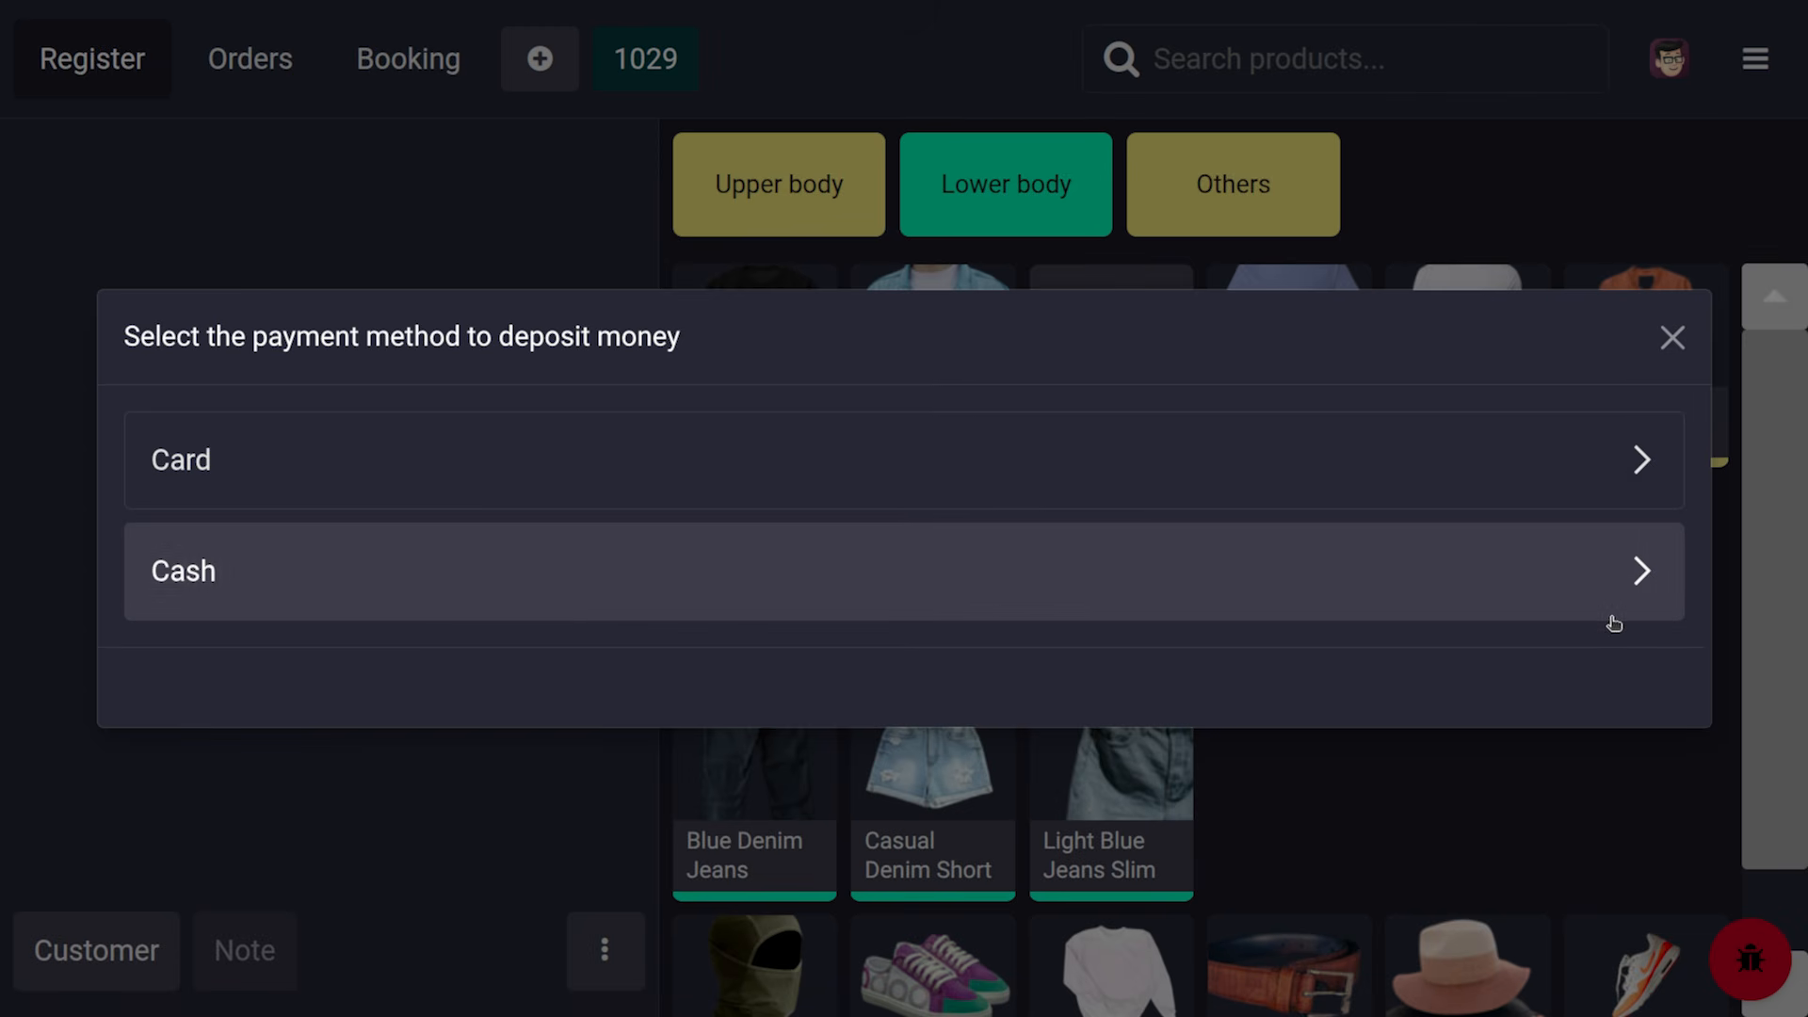
pyautogui.click(603, 570)
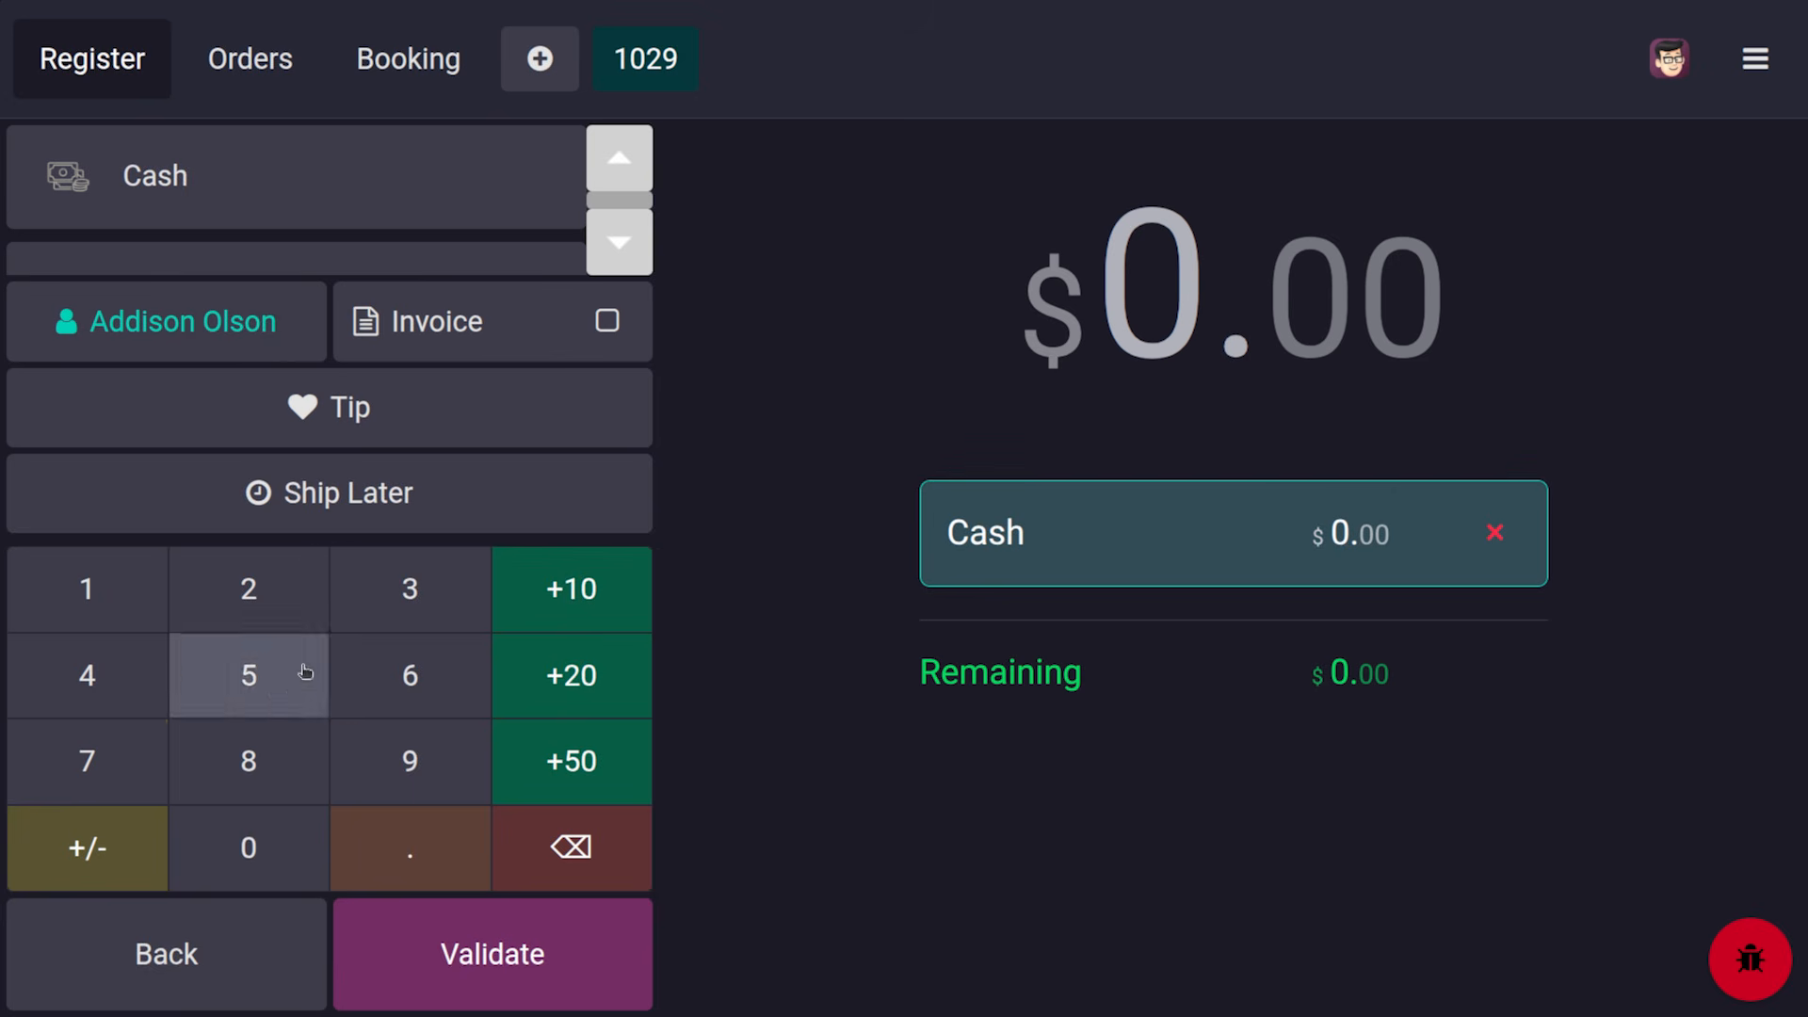
pyautogui.click(510, 937)
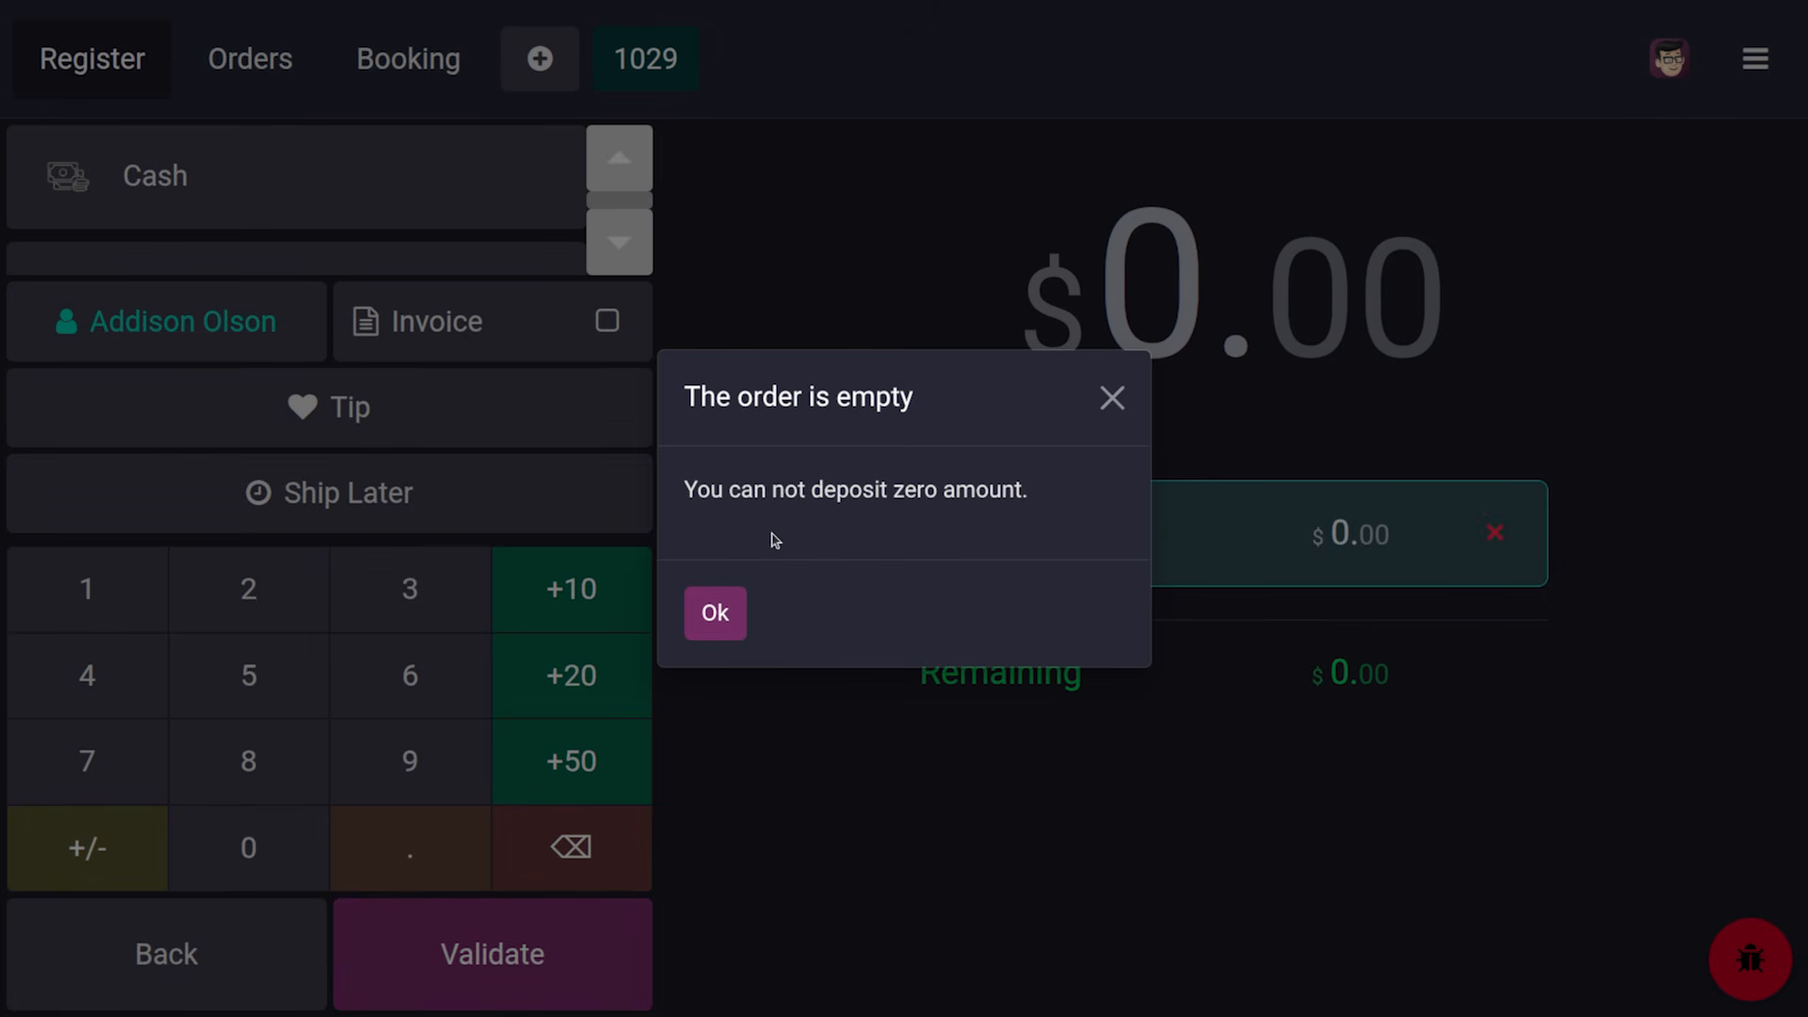
pyautogui.click(714, 613)
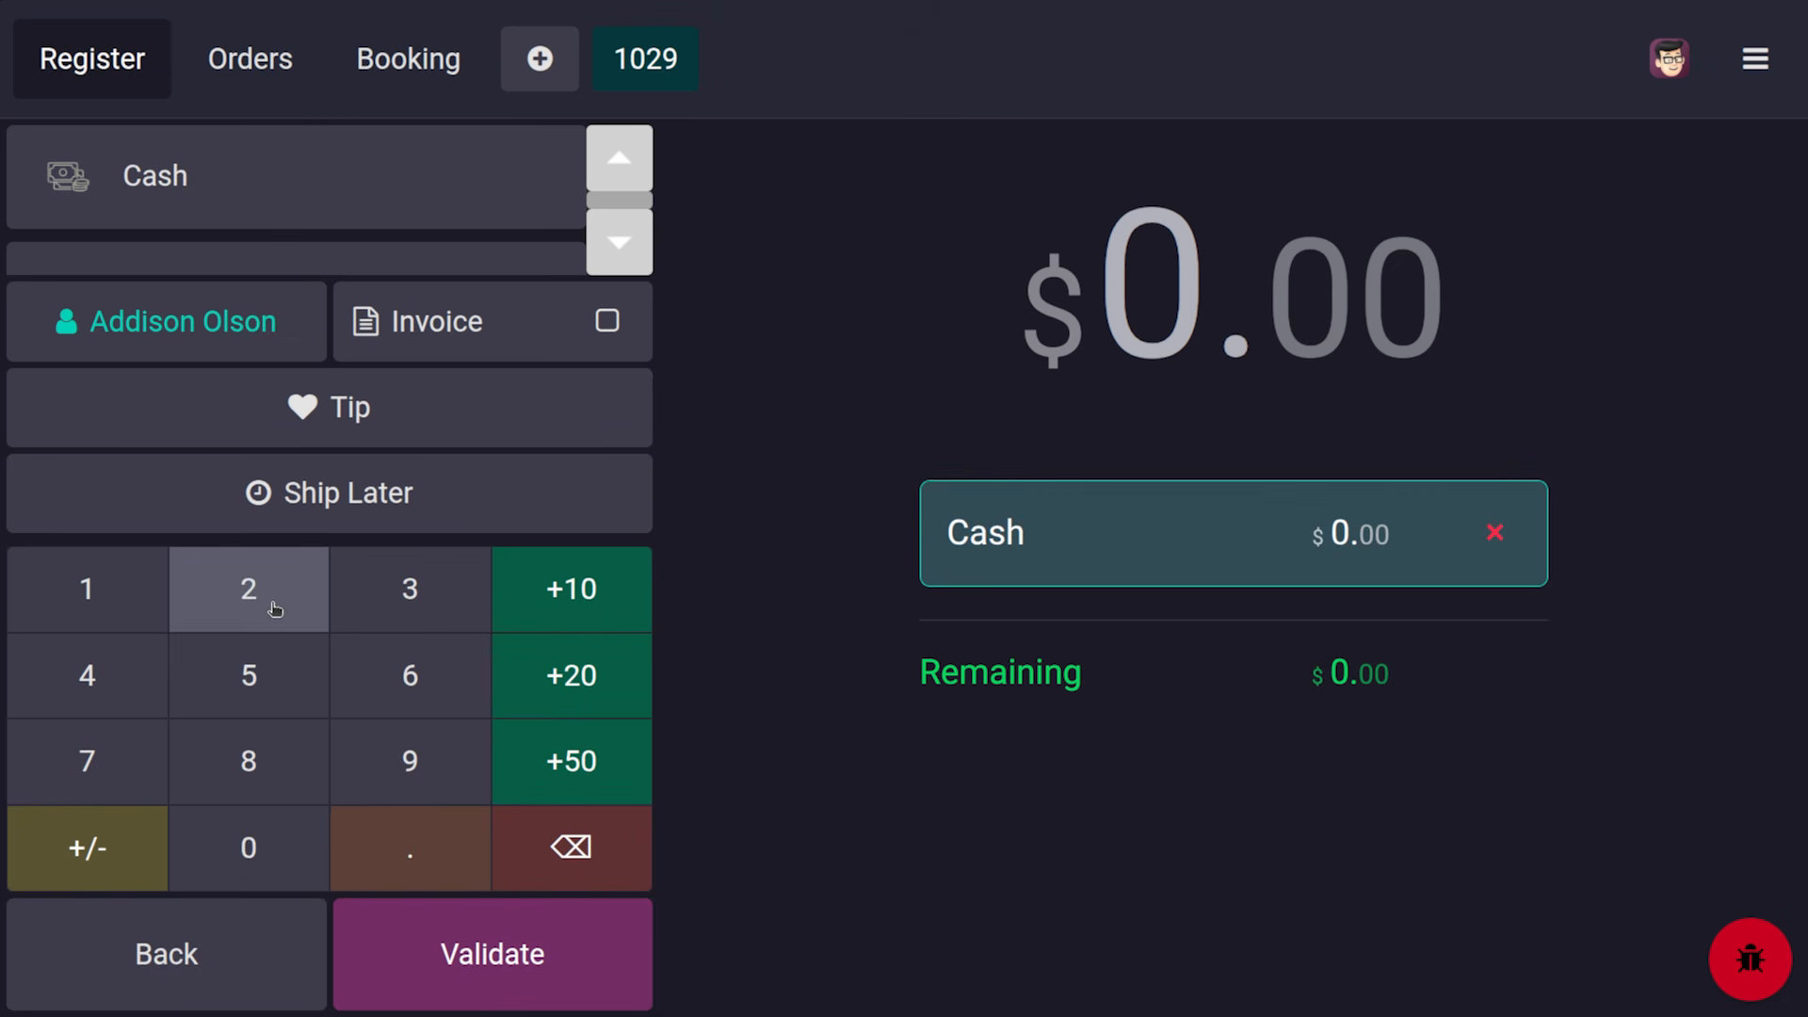
# Enter $10,000.00 as the deposit, validate and confirm it, and cancel the receipt print
pyautogui.click(120, 614)
pyautogui.click(230, 862)
pyautogui.click(229, 869)
pyautogui.click(229, 871)
pyautogui.click(229, 869)
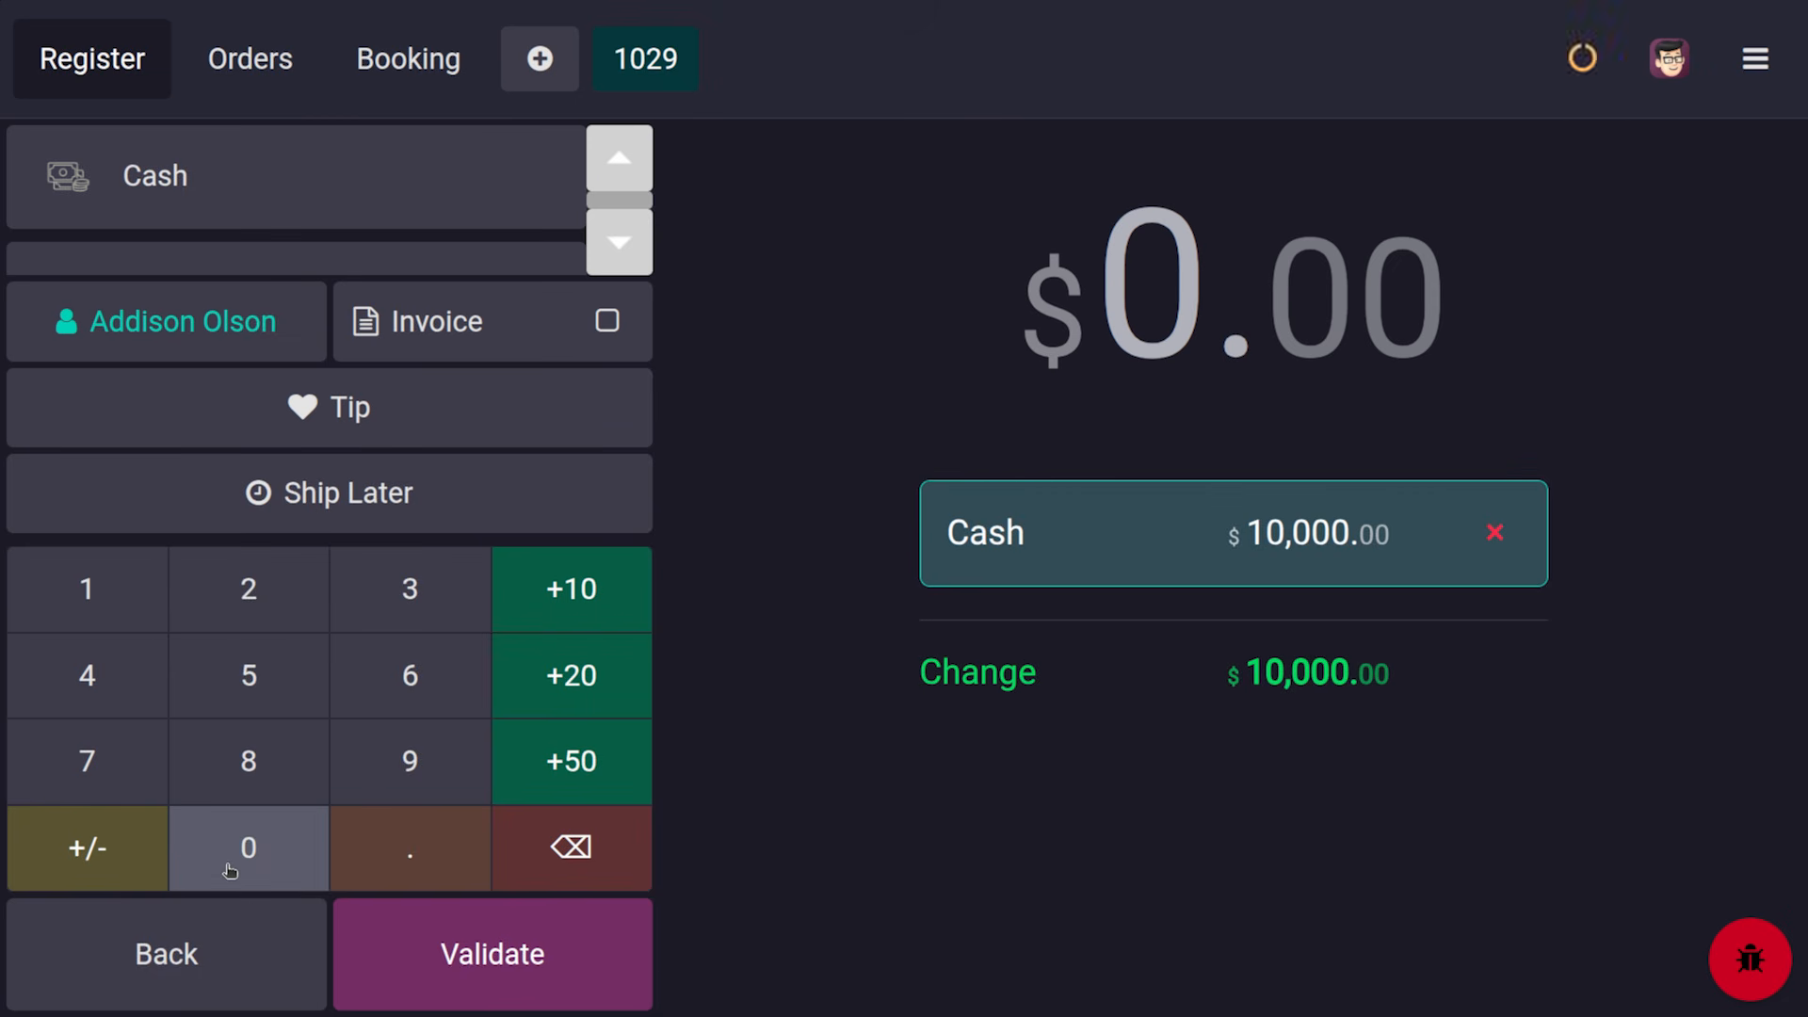
pyautogui.click(420, 969)
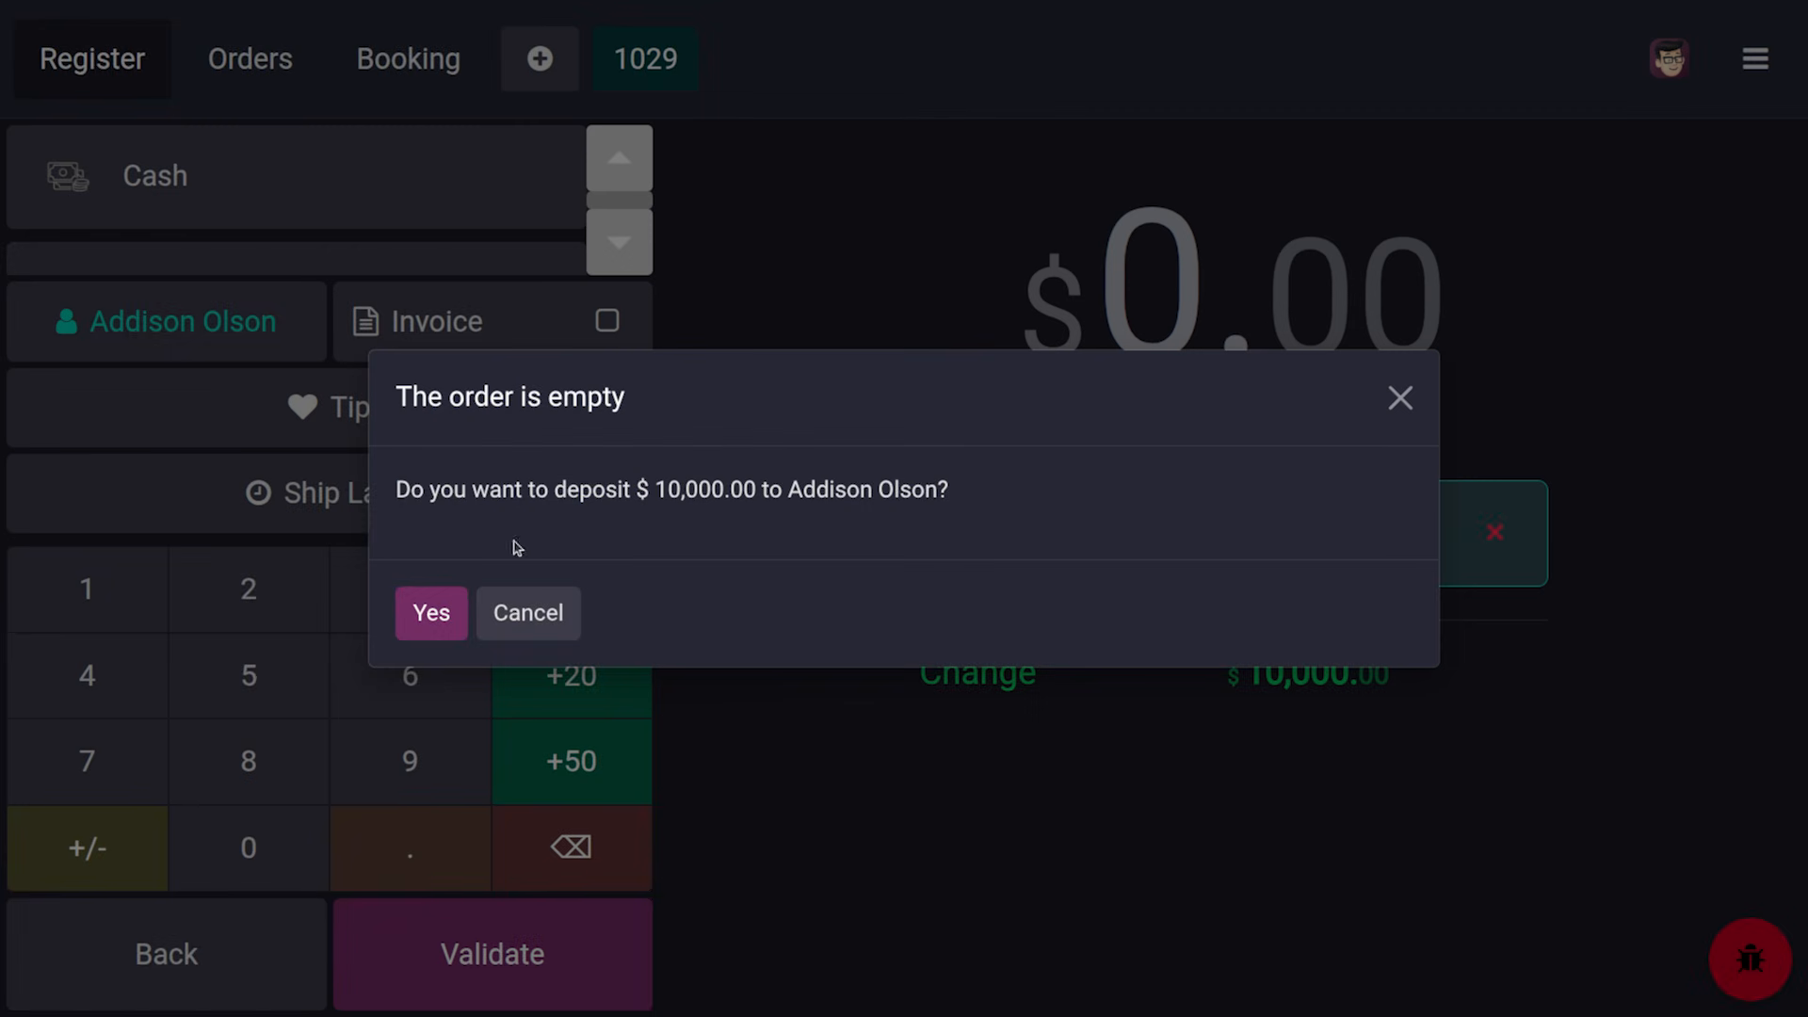
pyautogui.click(420, 627)
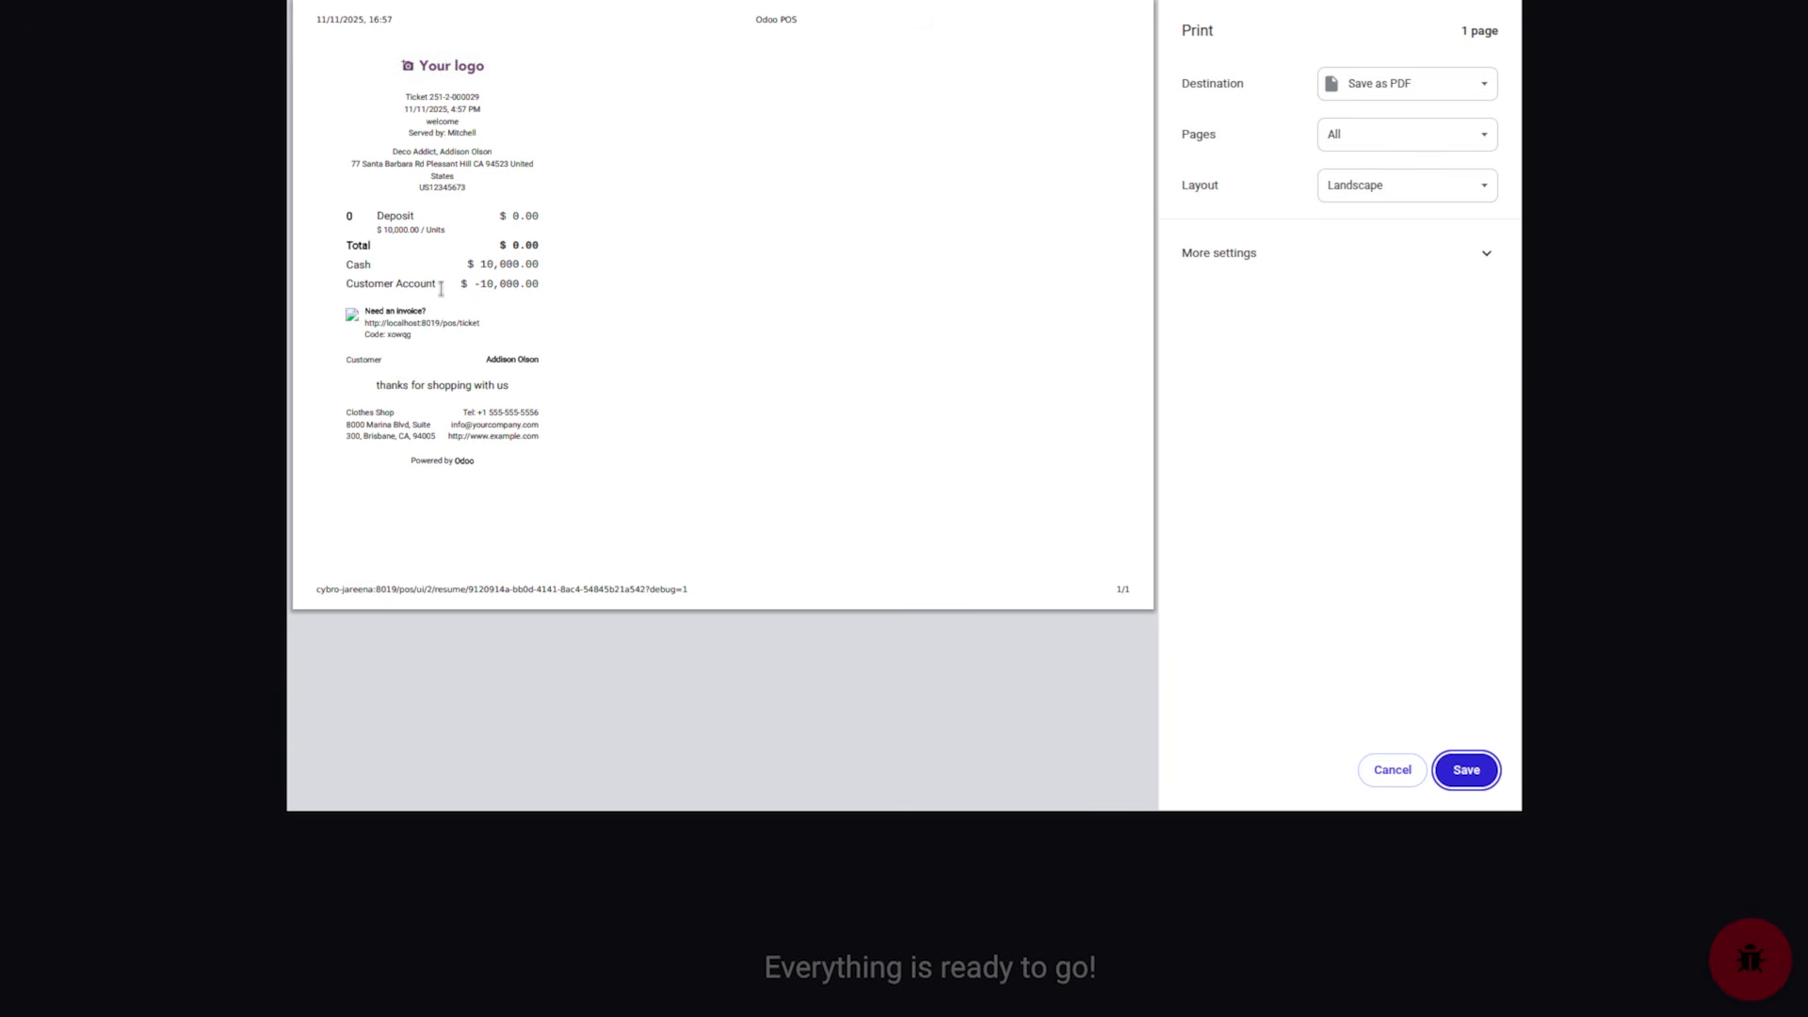
pyautogui.click(1391, 769)
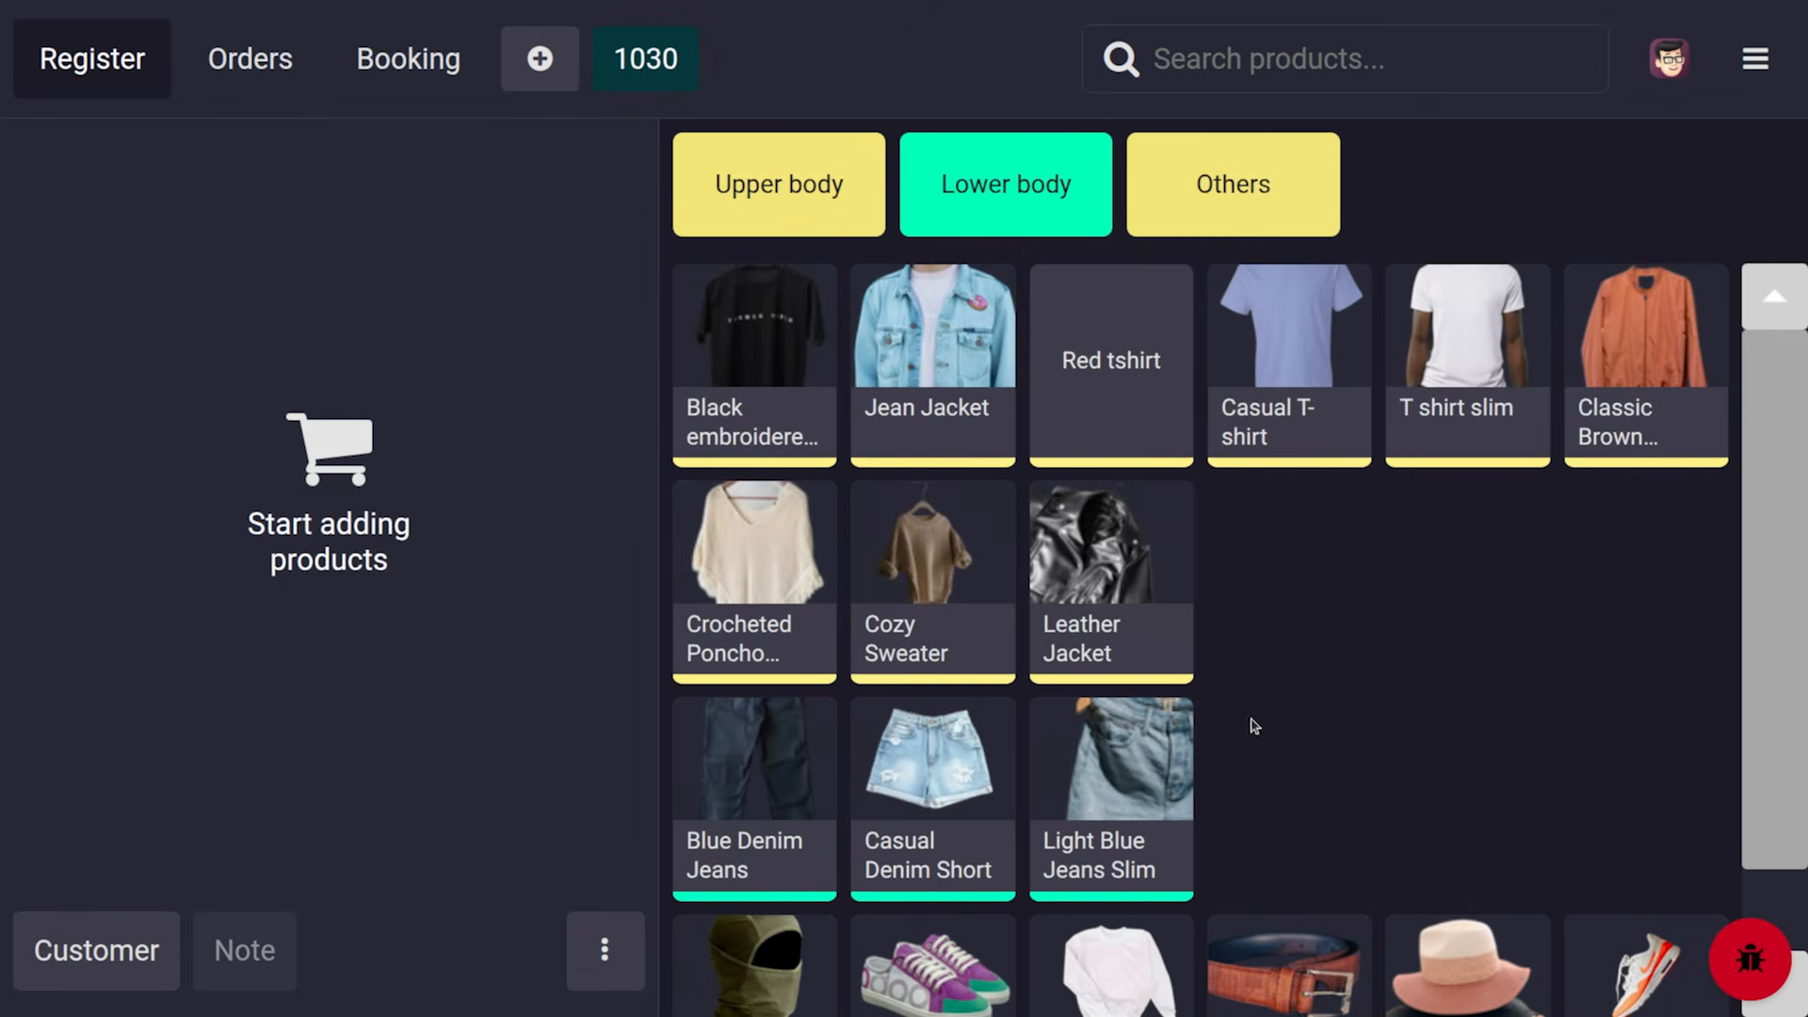
# Assign the depositing customer (balance $26,387.50) to the new order and switch to the backend
pyautogui.click(94, 928)
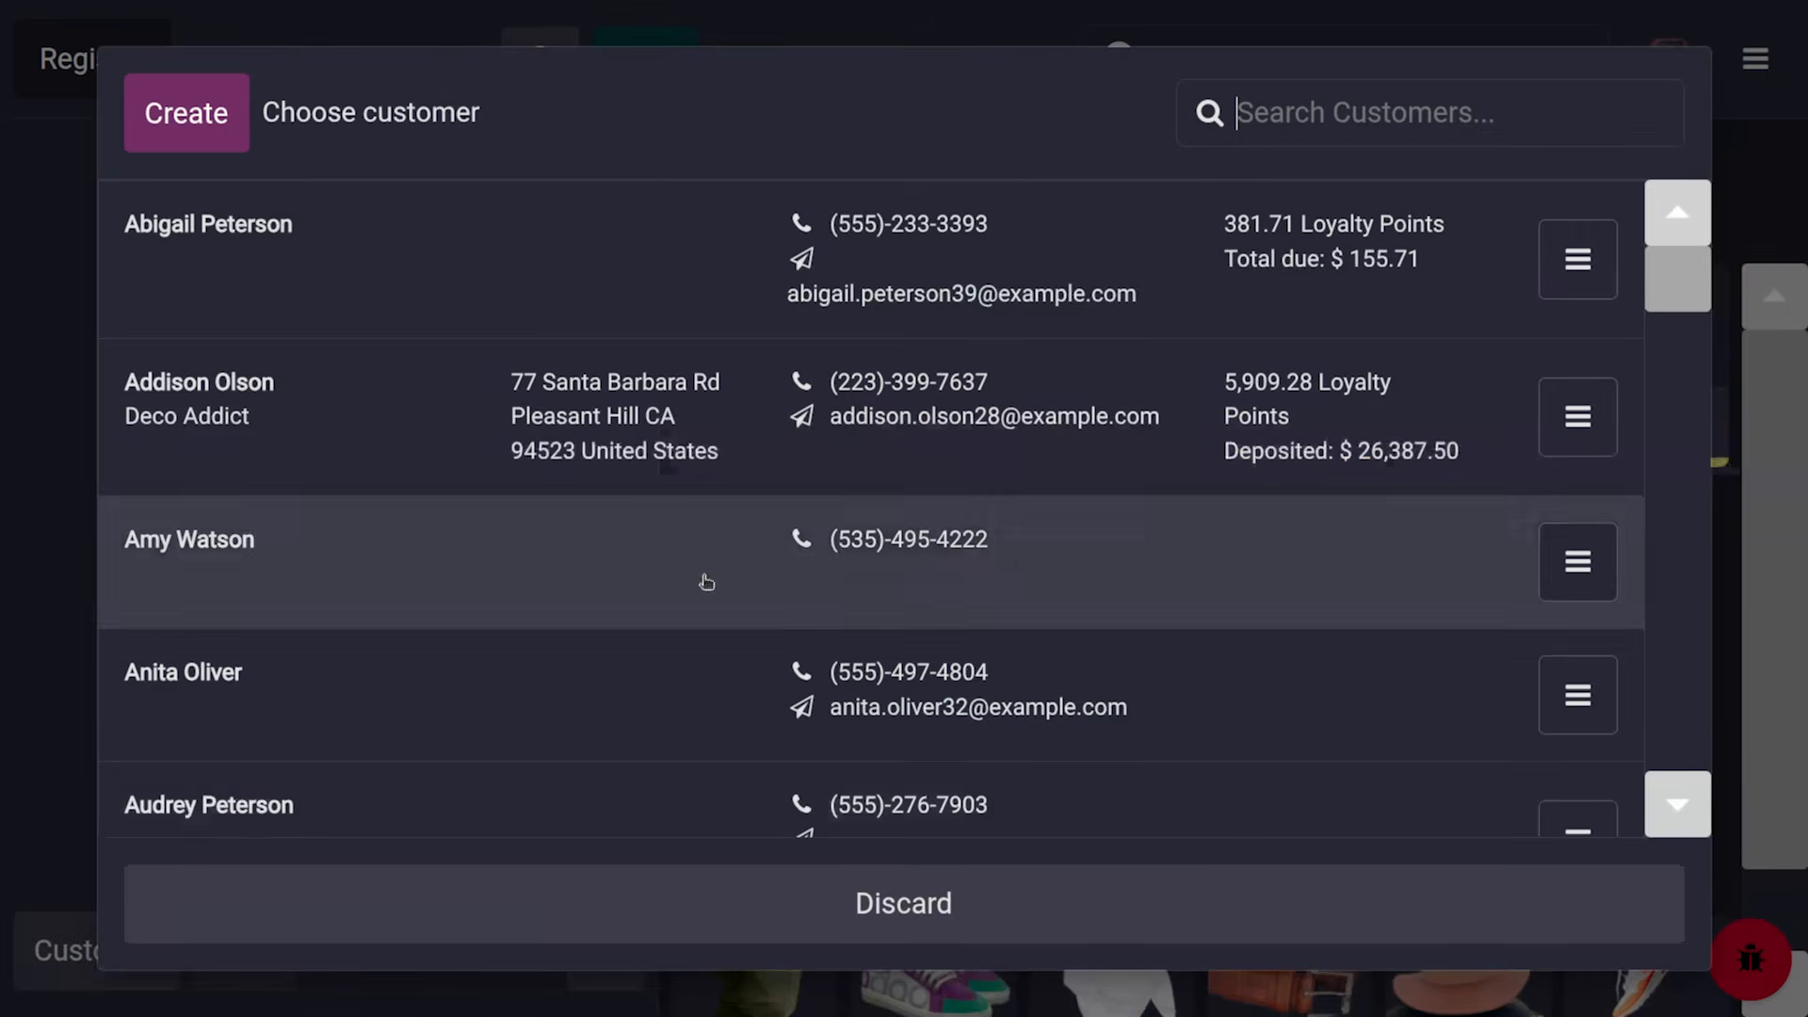
pyautogui.click(1564, 270)
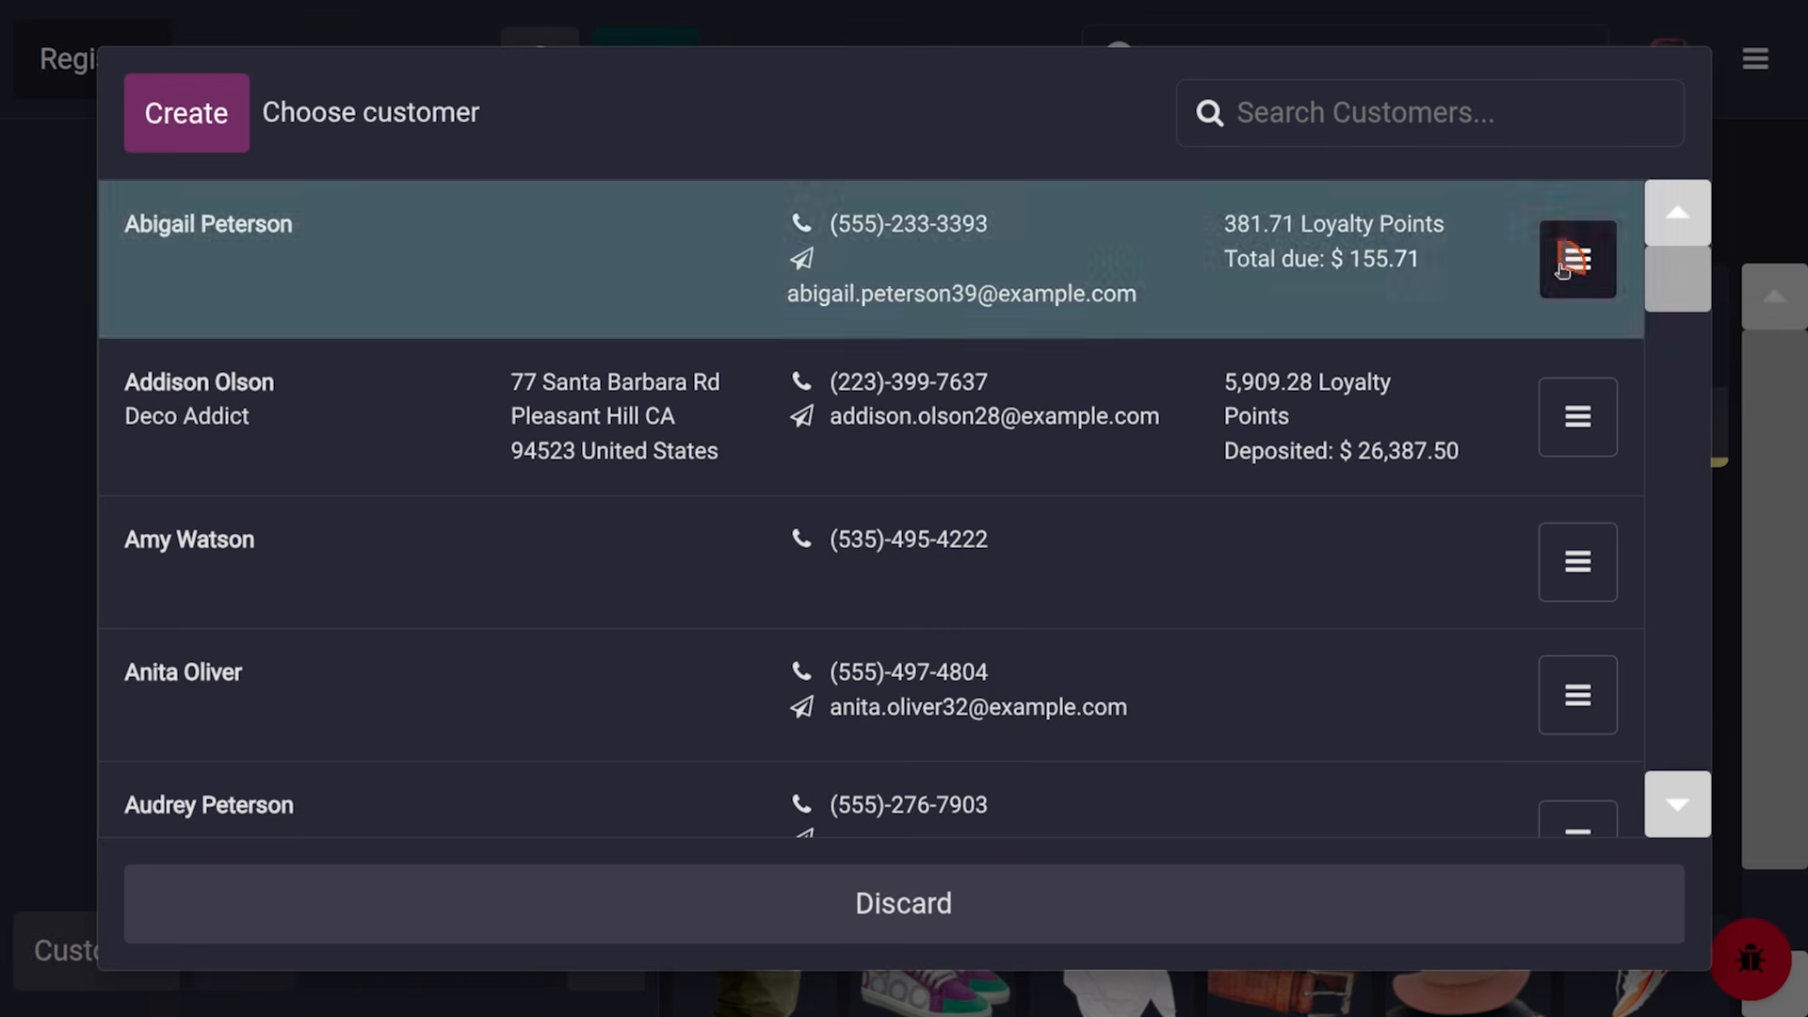
pyautogui.click(1581, 553)
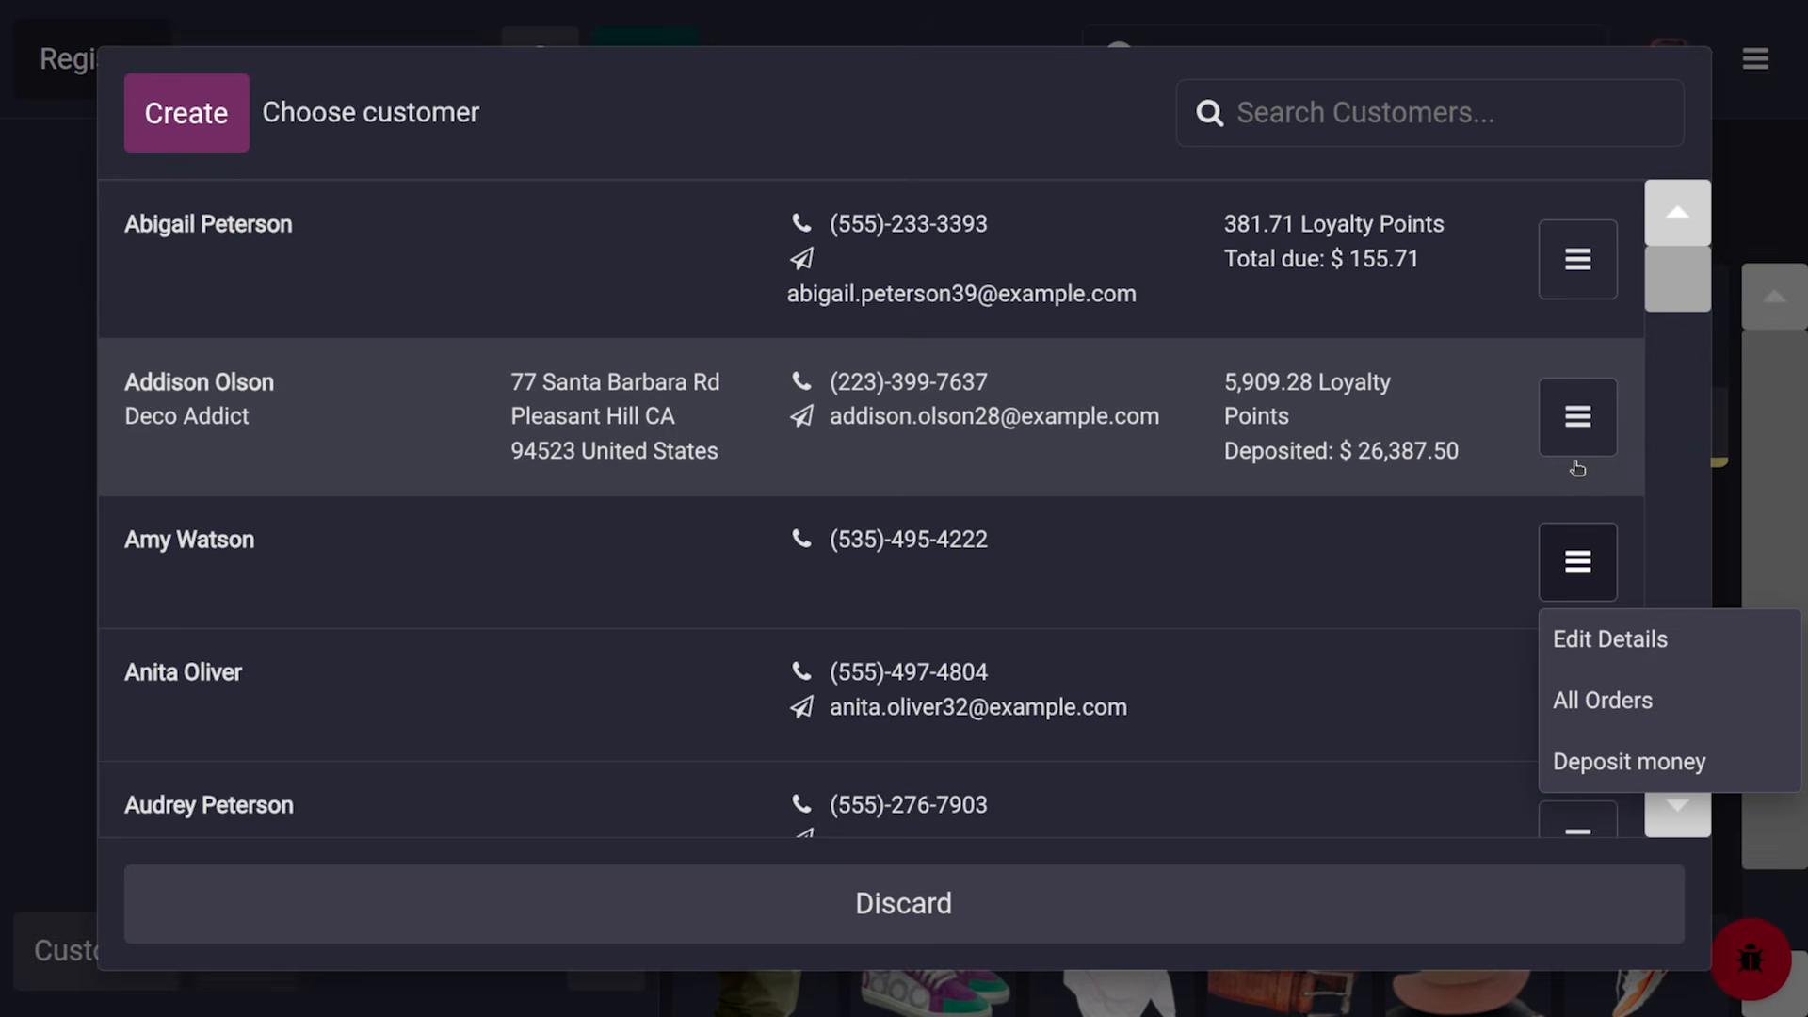
pyautogui.click(1565, 475)
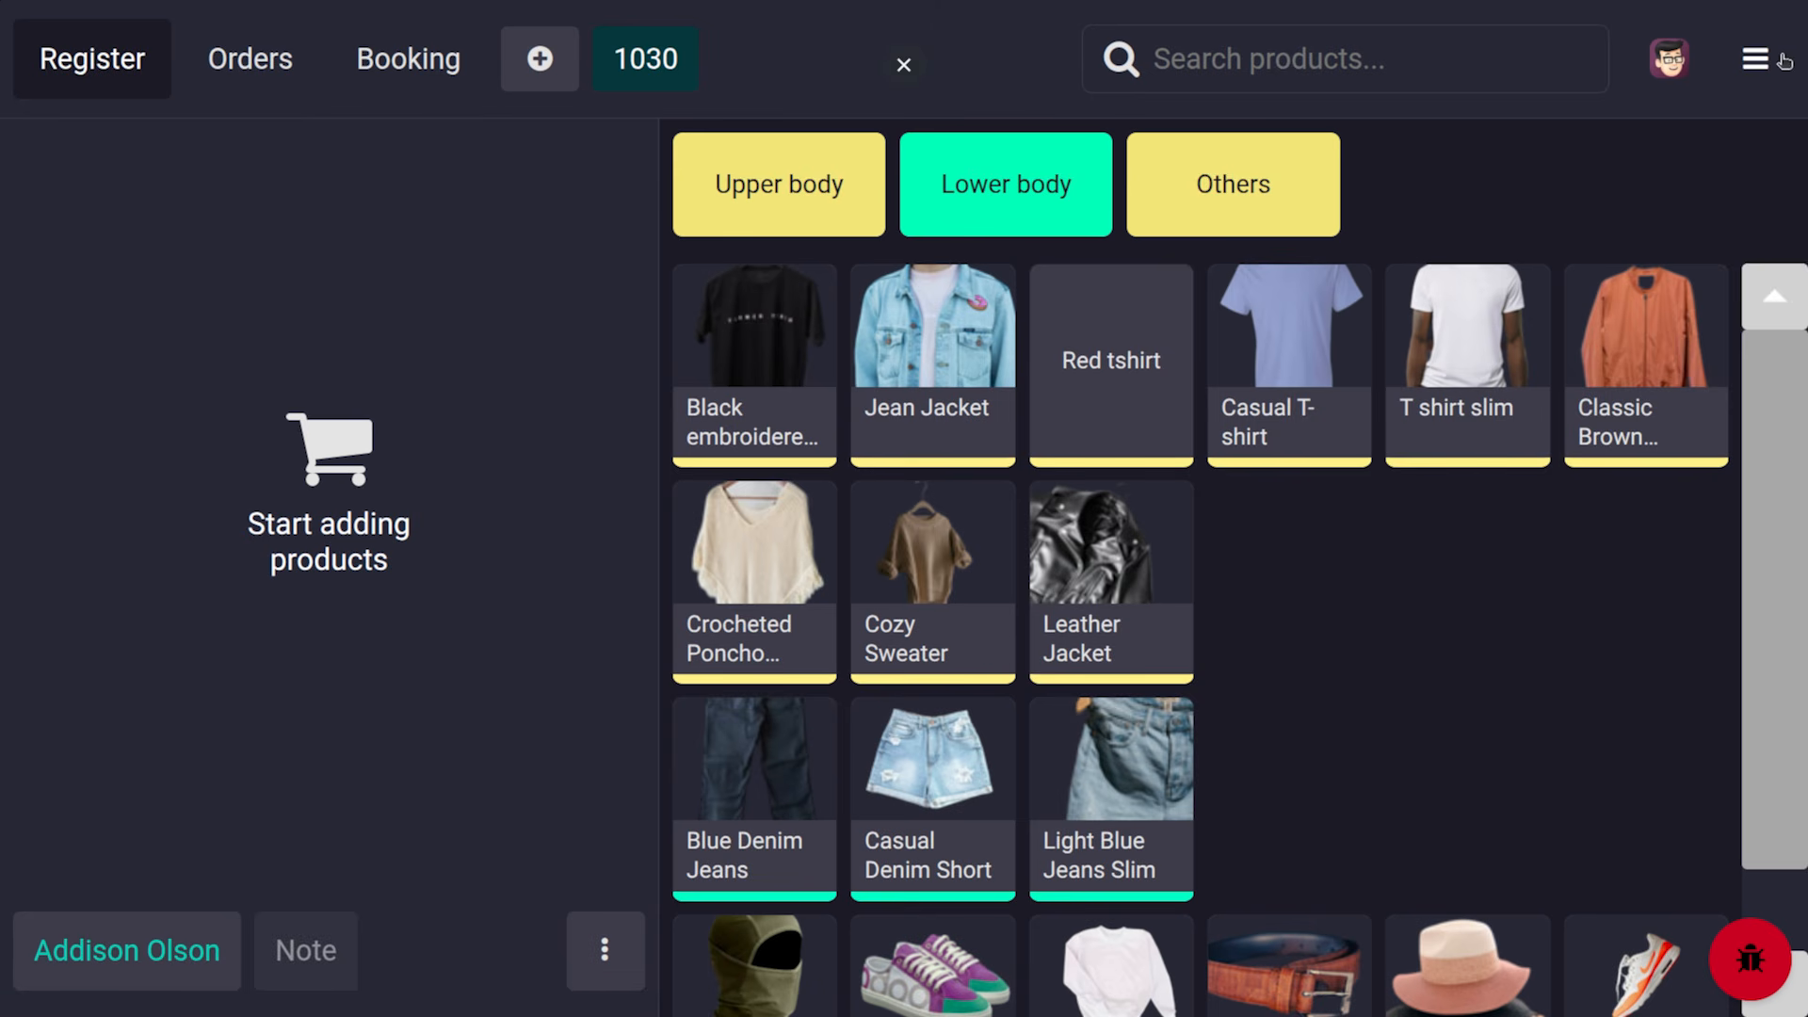
pyautogui.click(1755, 58)
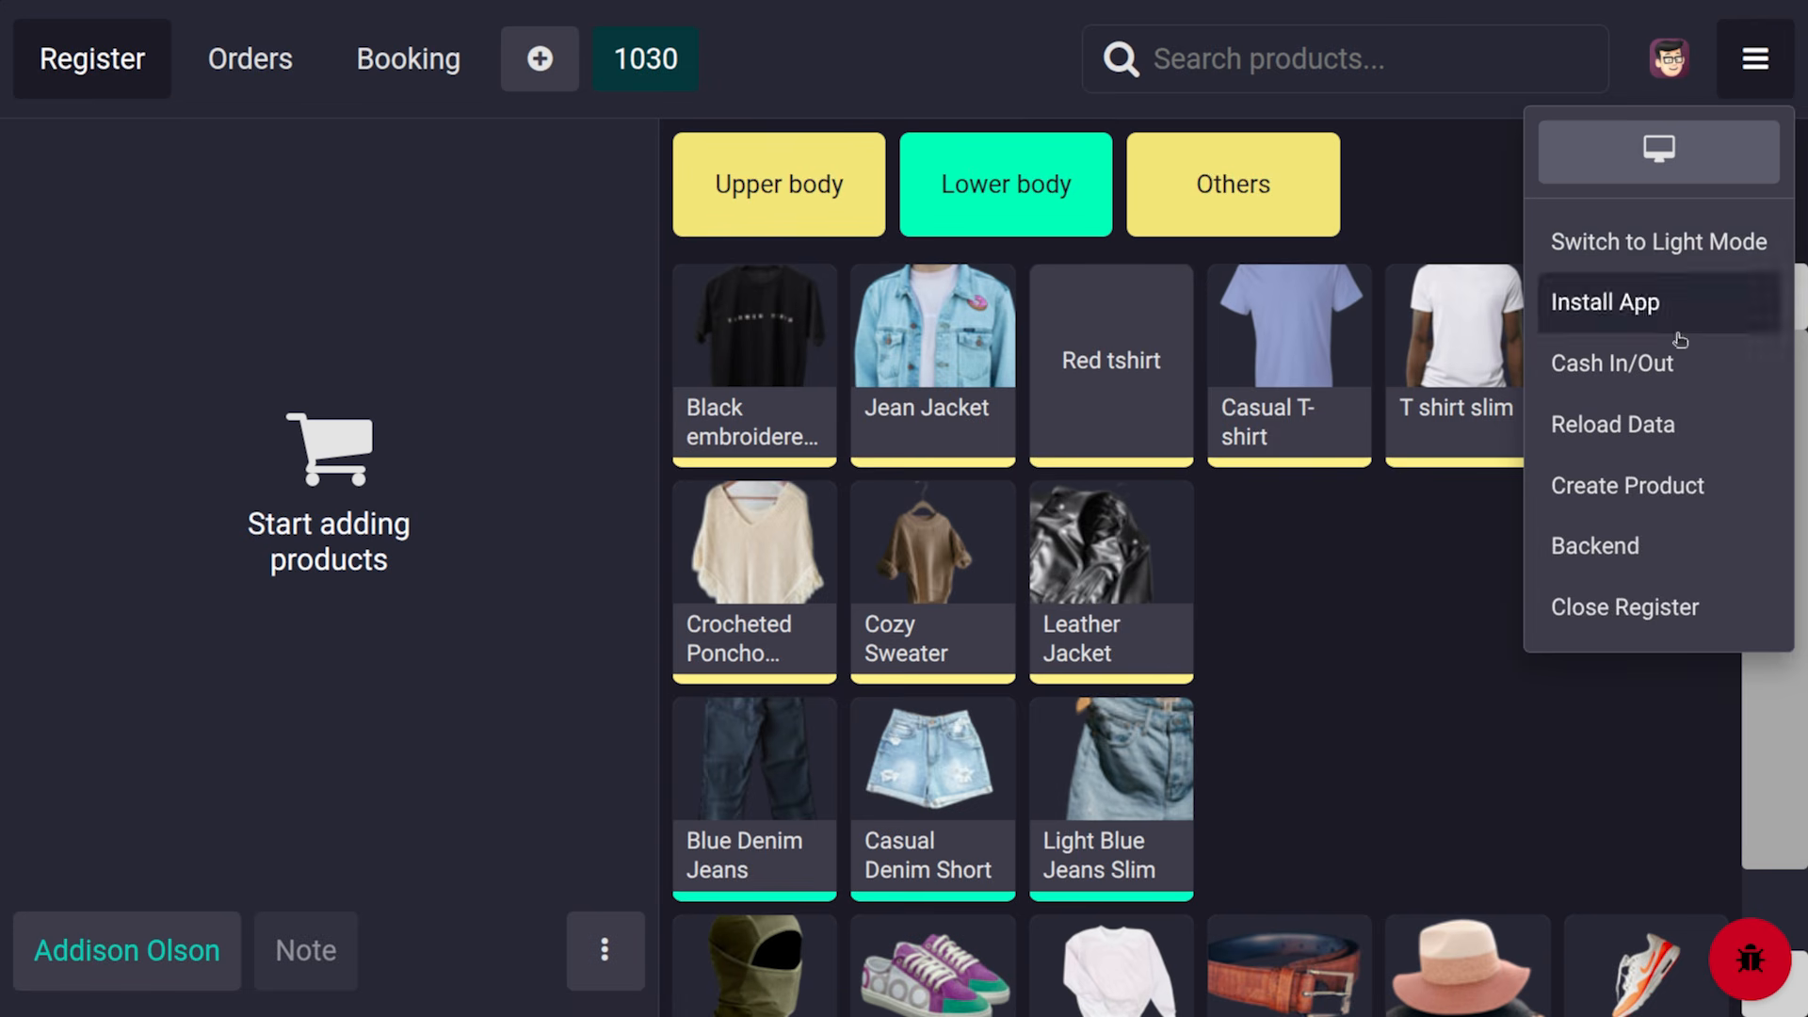
pyautogui.click(1629, 549)
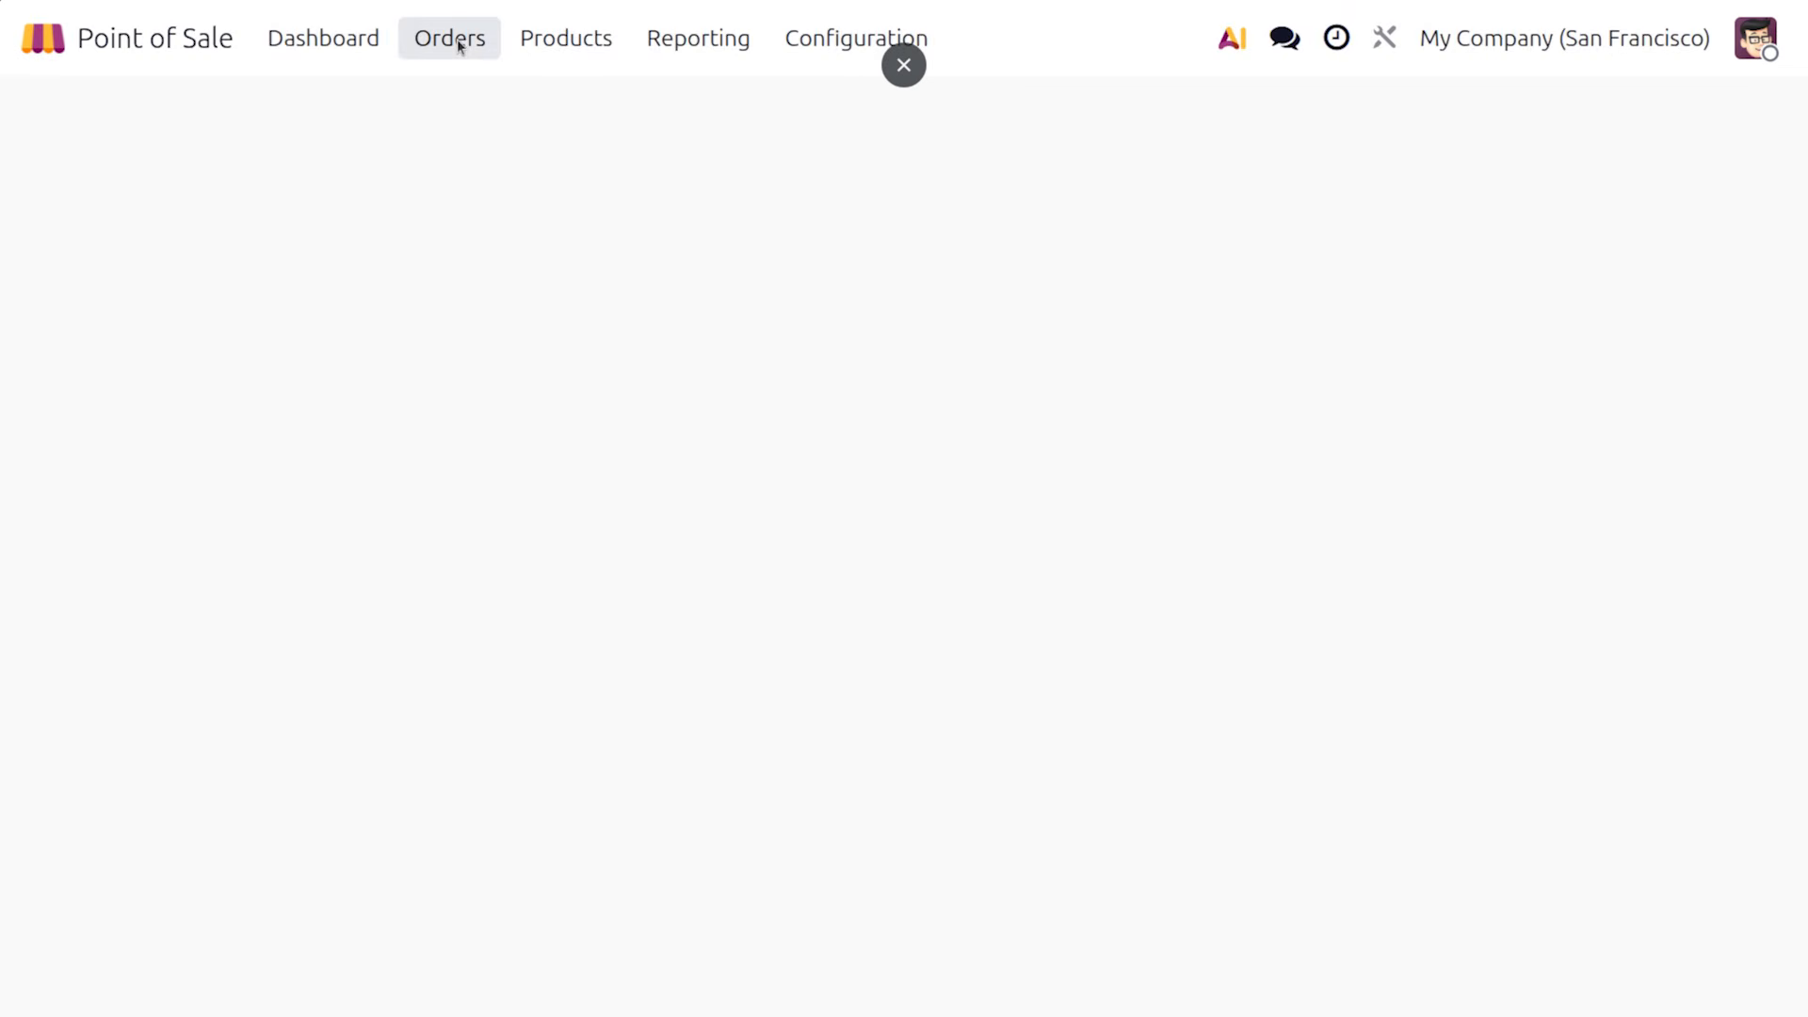
# Look over the list of Point of Sale sessions
pyautogui.click(462, 43)
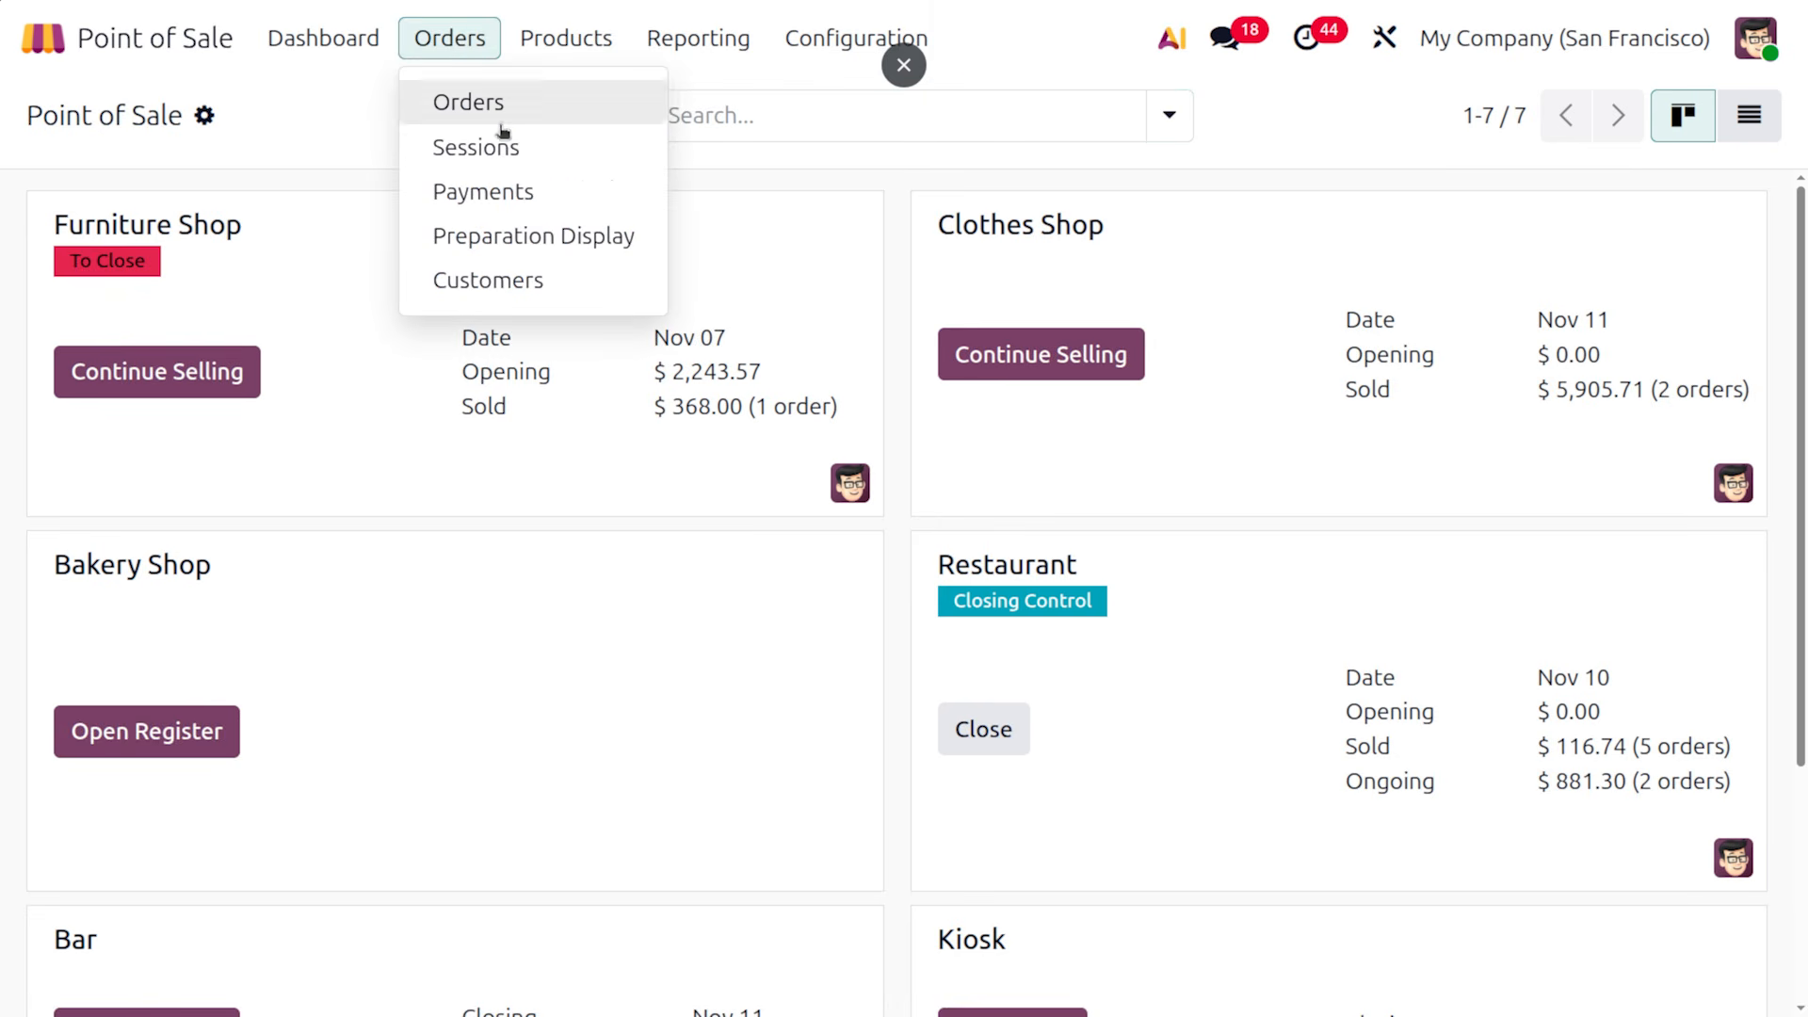
pyautogui.click(507, 149)
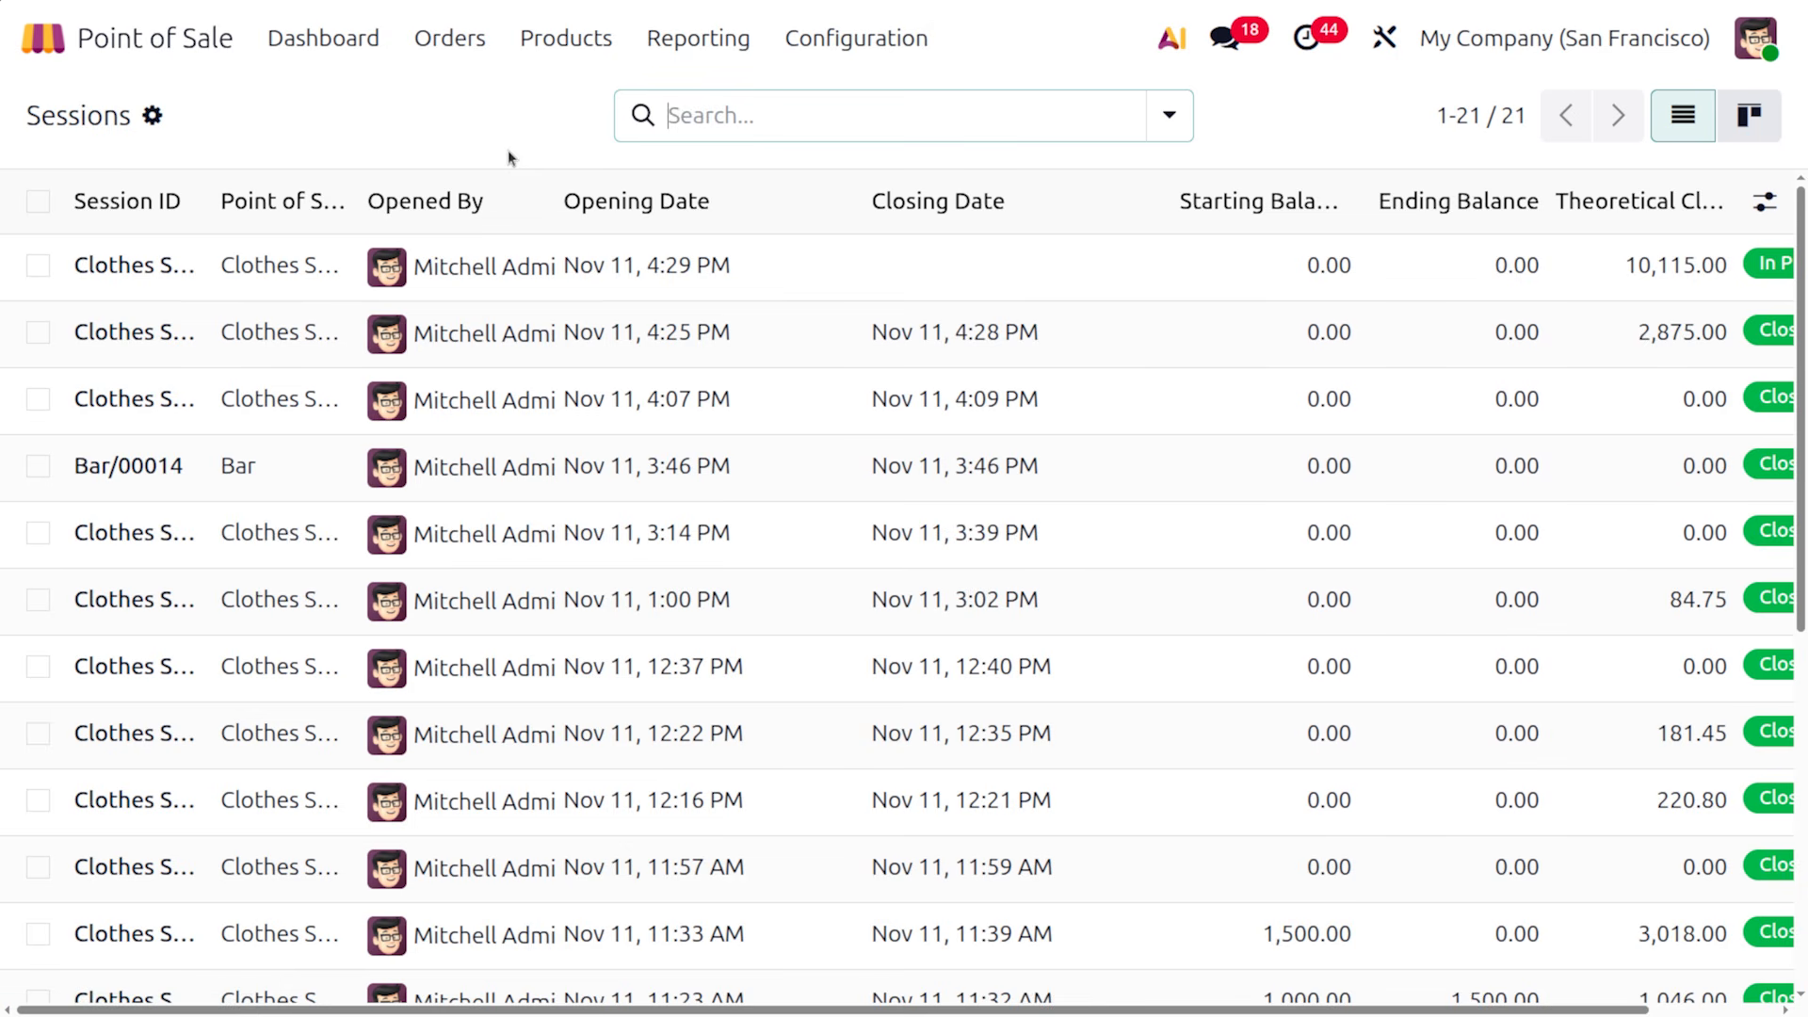
pyautogui.hscroll(2, 599, 564)
pyautogui.scroll(-1, 599, 564)
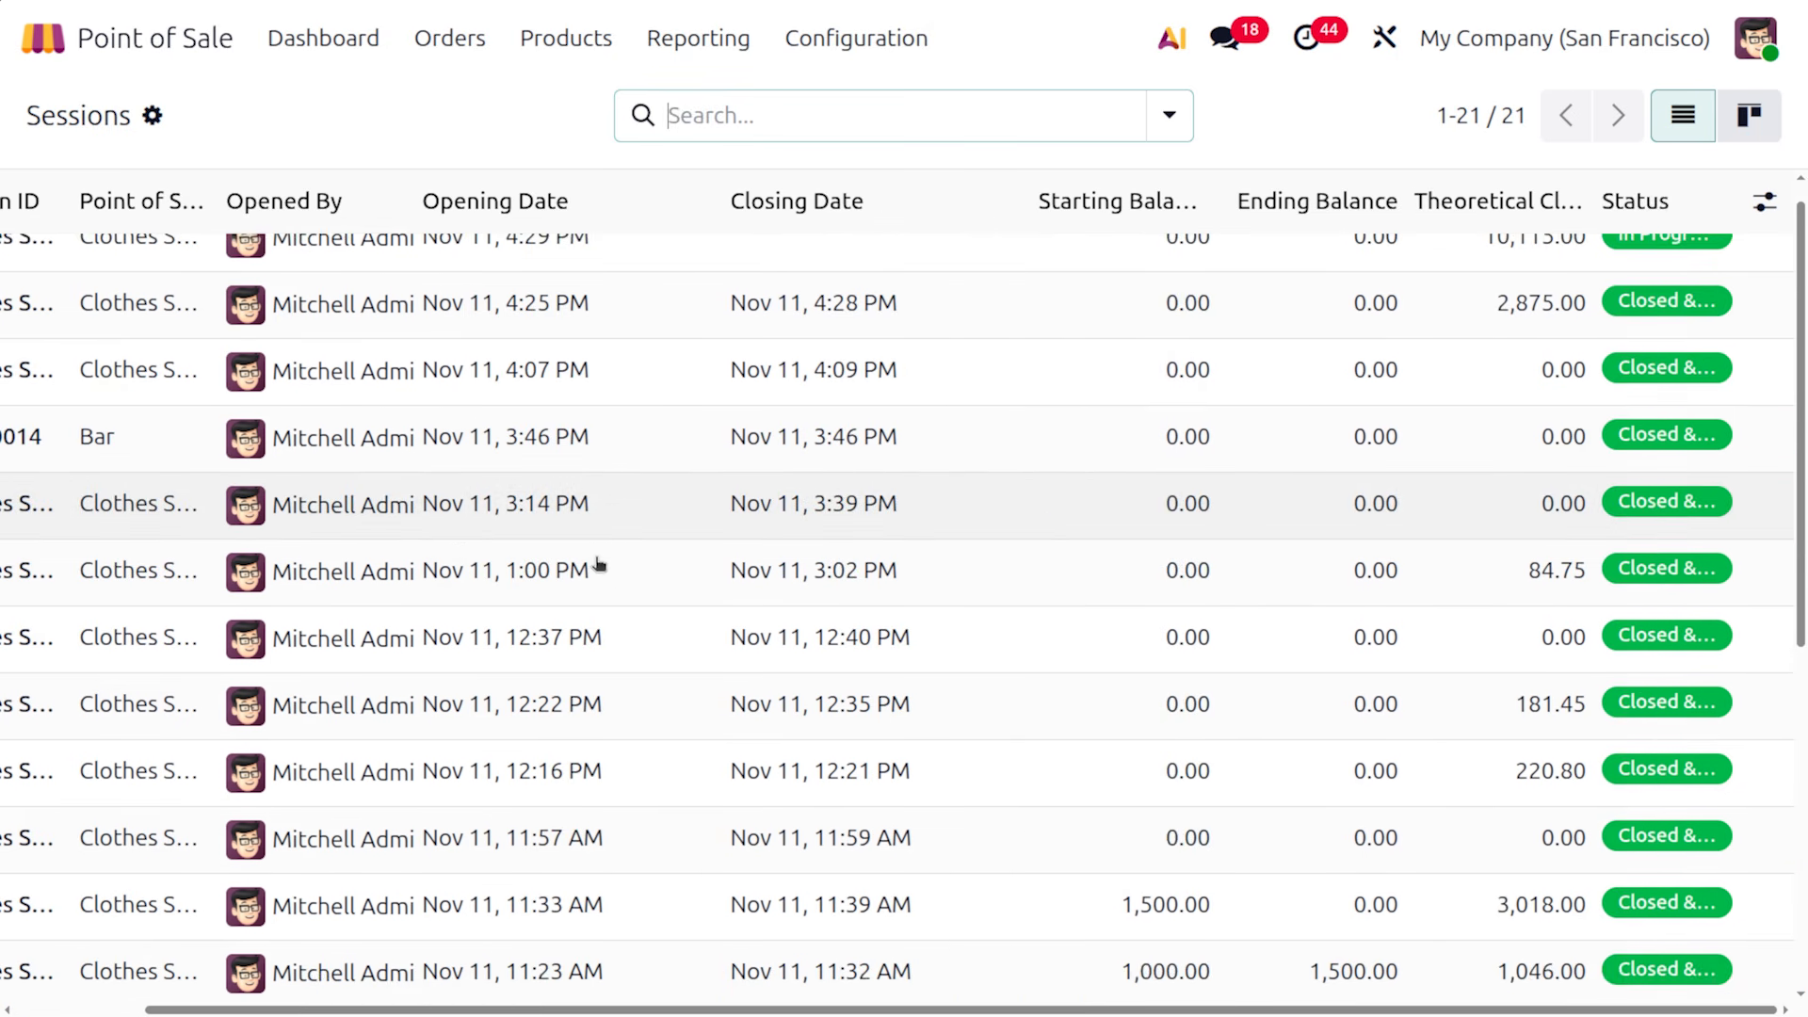
pyautogui.scroll(1, 597, 565)
pyautogui.hscroll(-2, 597, 565)
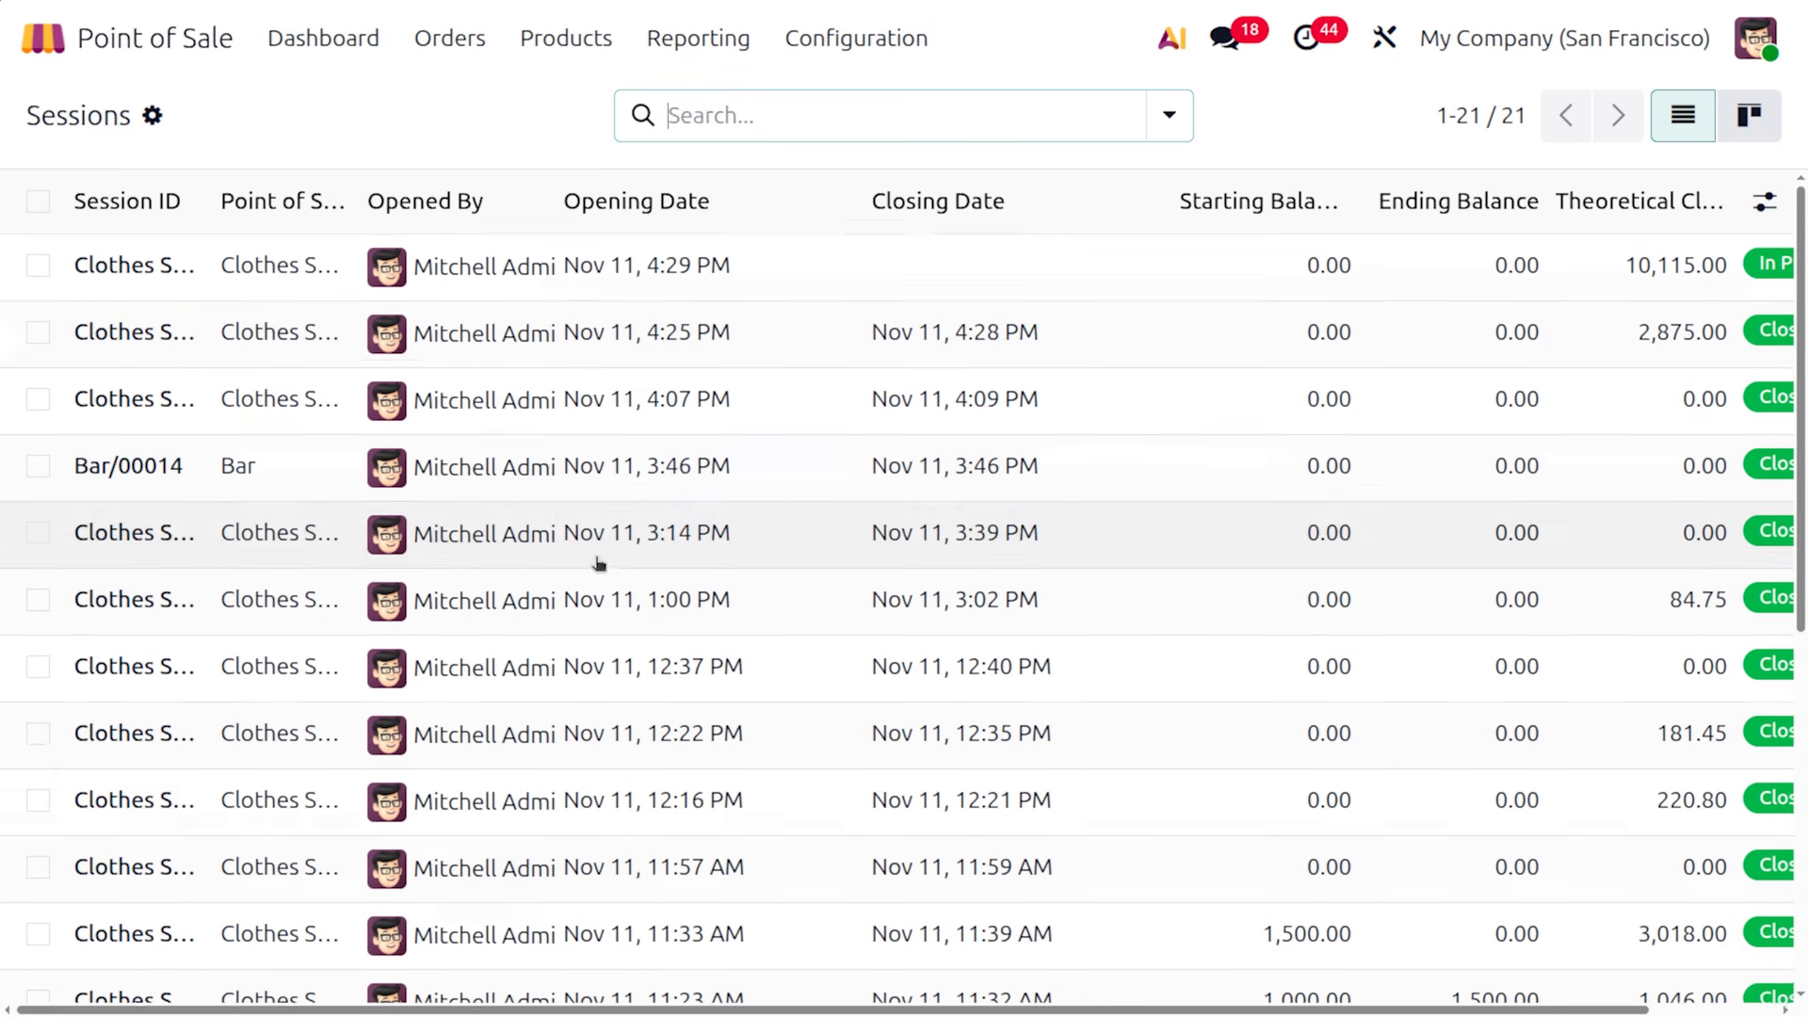
# View payments grouped by payment method and expand the Cash (5) group
pyautogui.click(444, 43)
pyautogui.click(509, 192)
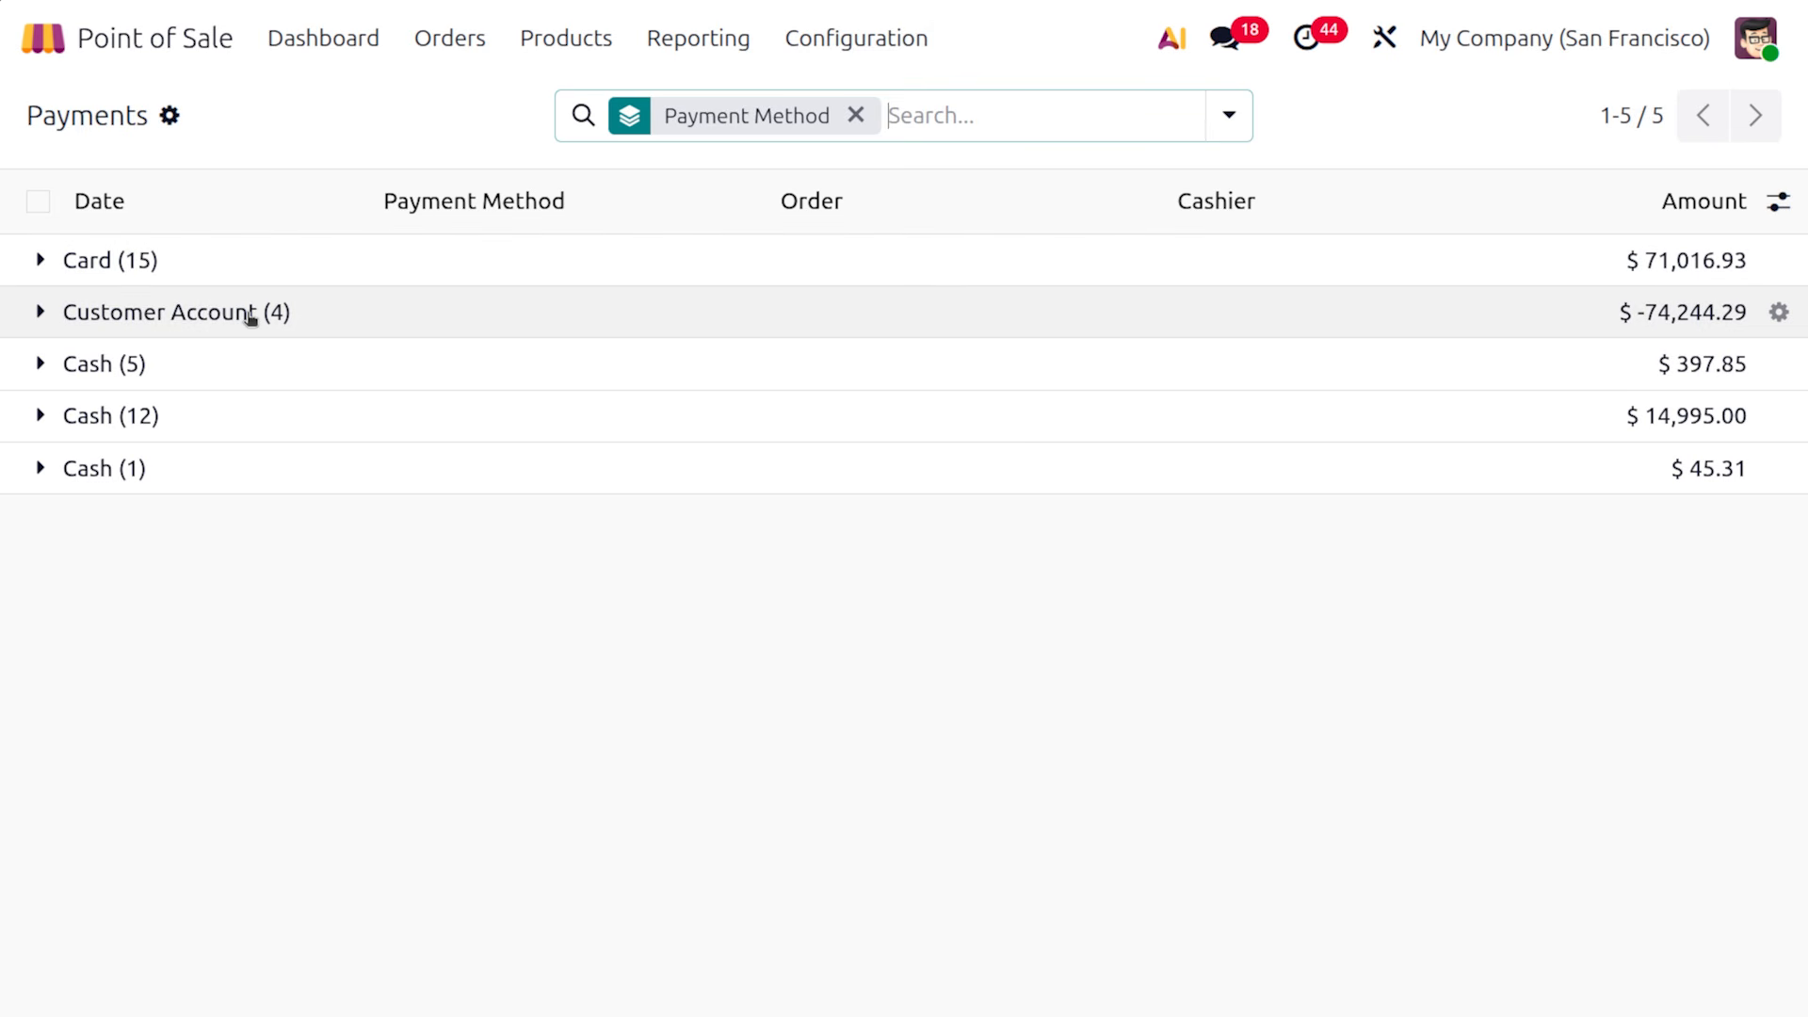
pyautogui.click(179, 372)
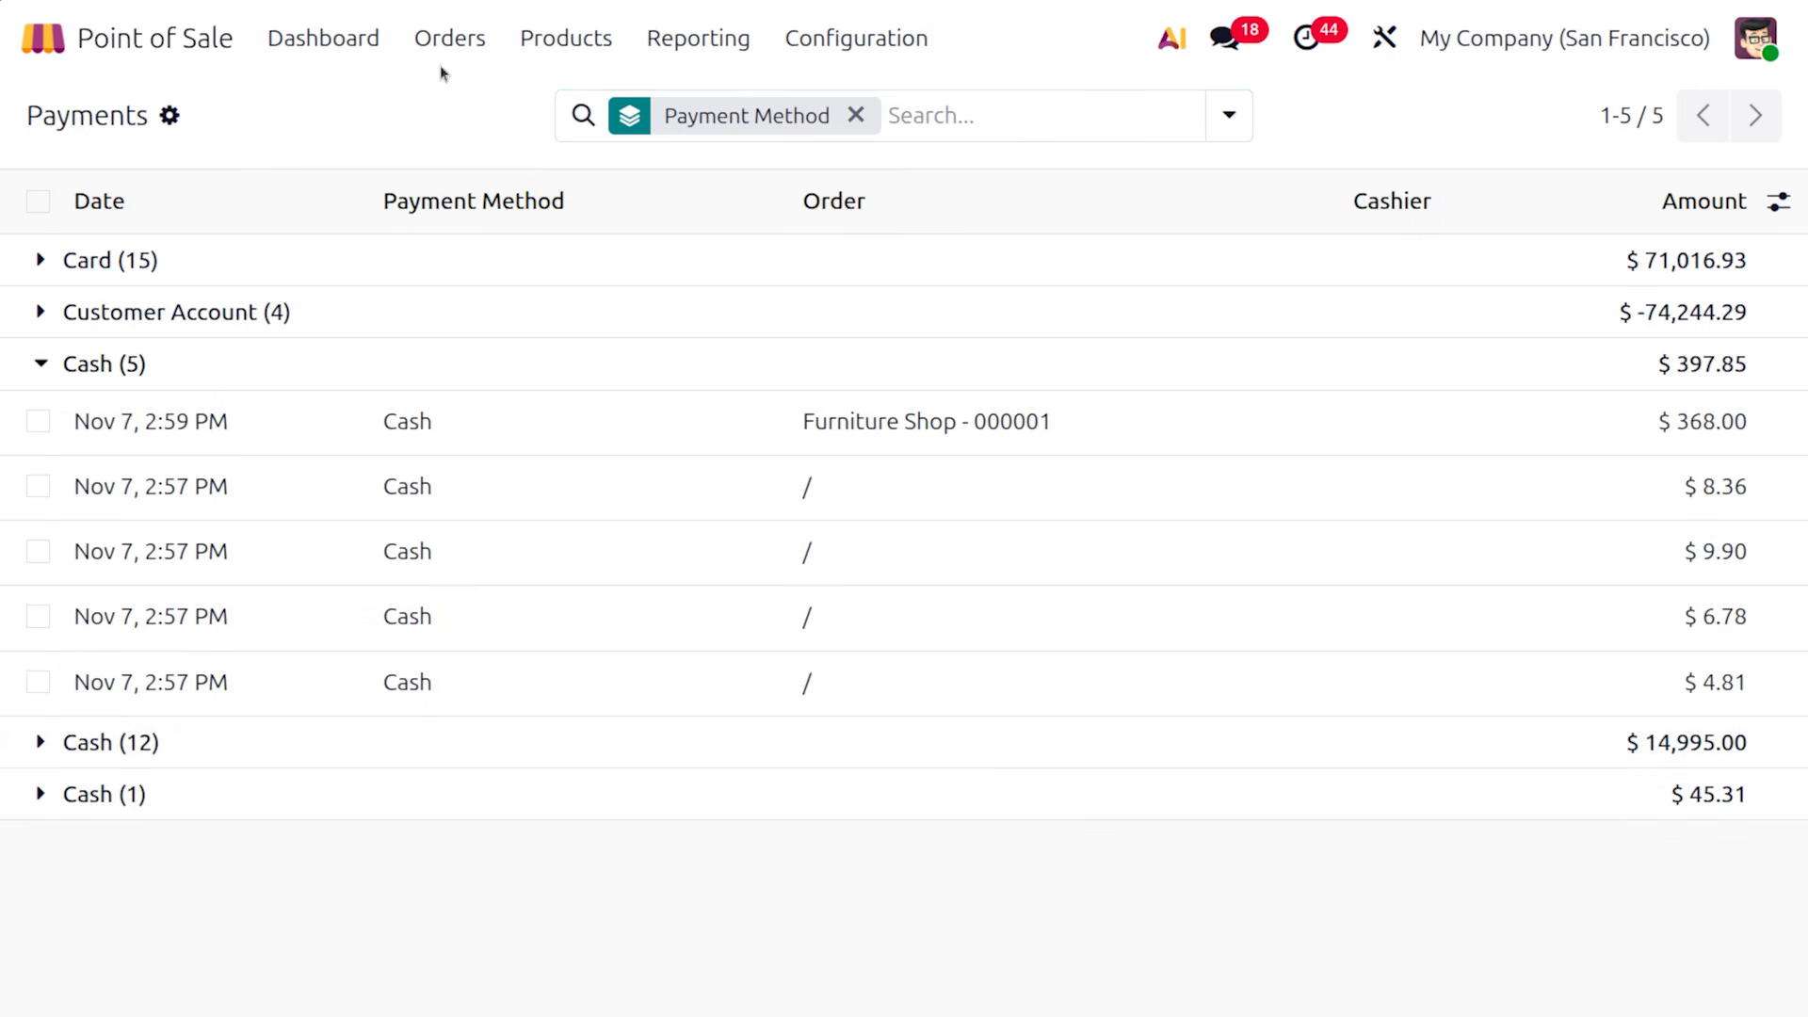
# Bring up the Preparation Display page showing the Kitchen Display
pyautogui.click(449, 42)
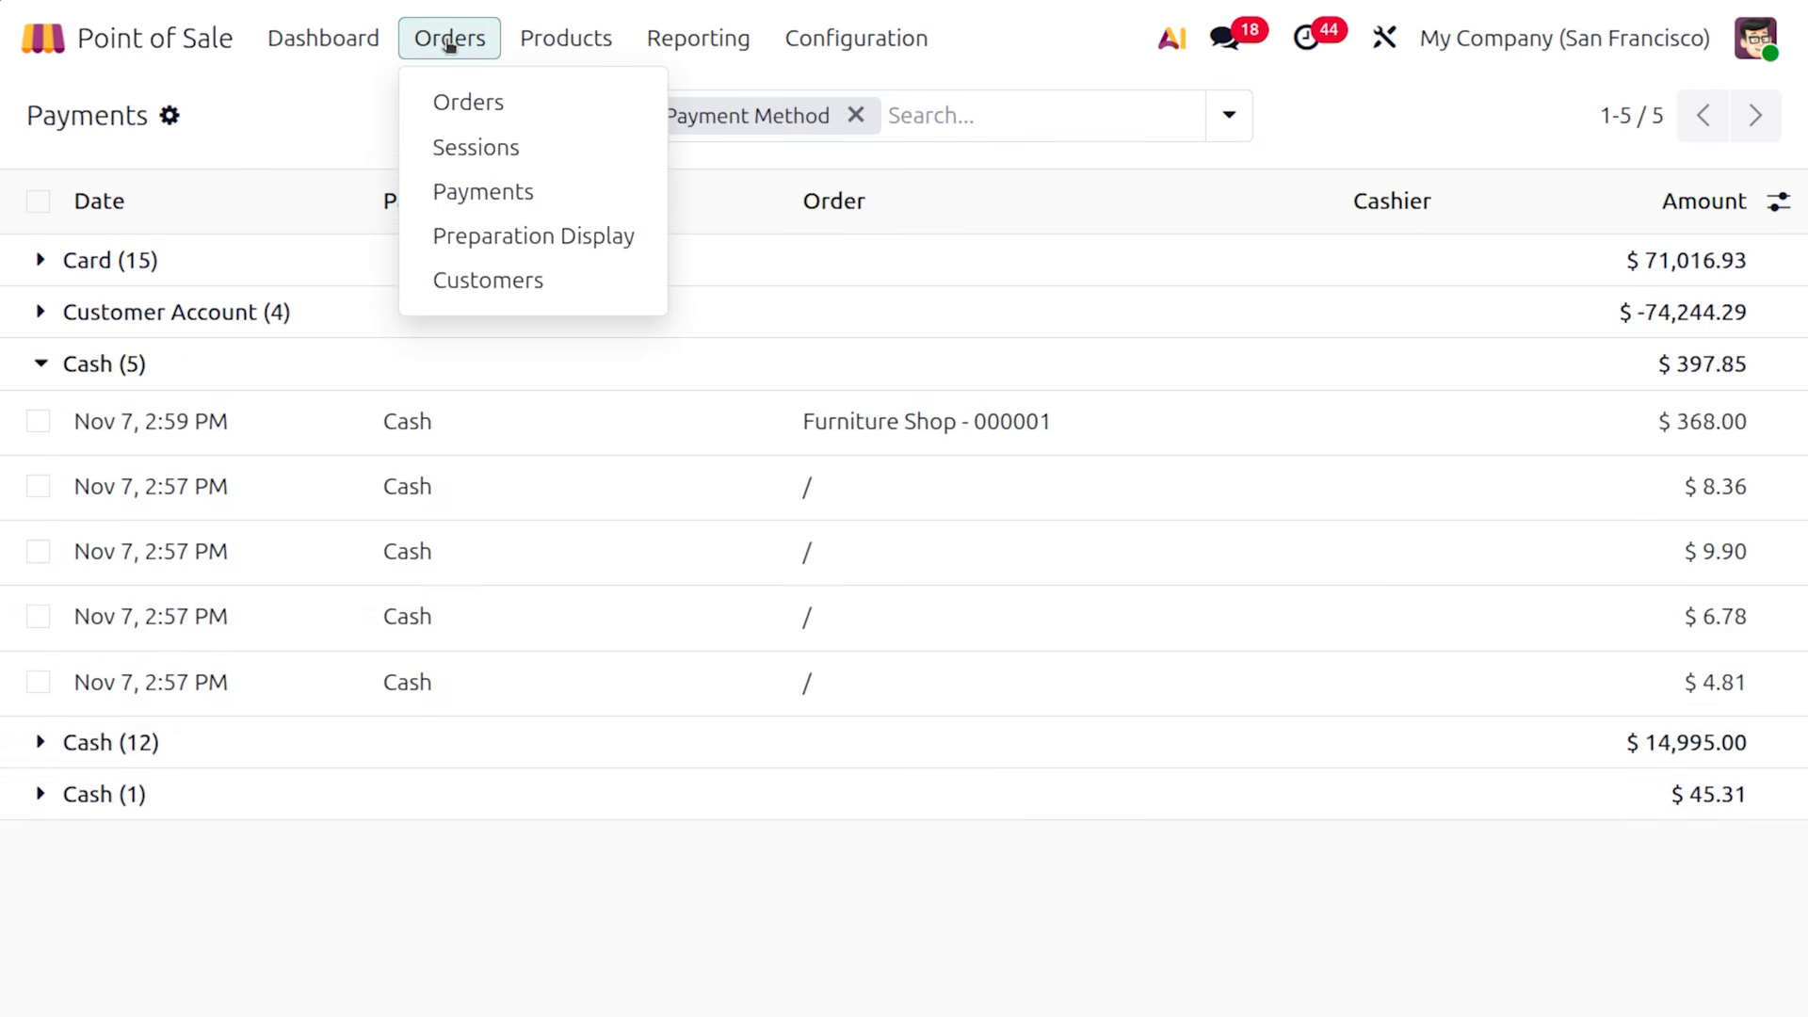
pyautogui.click(525, 236)
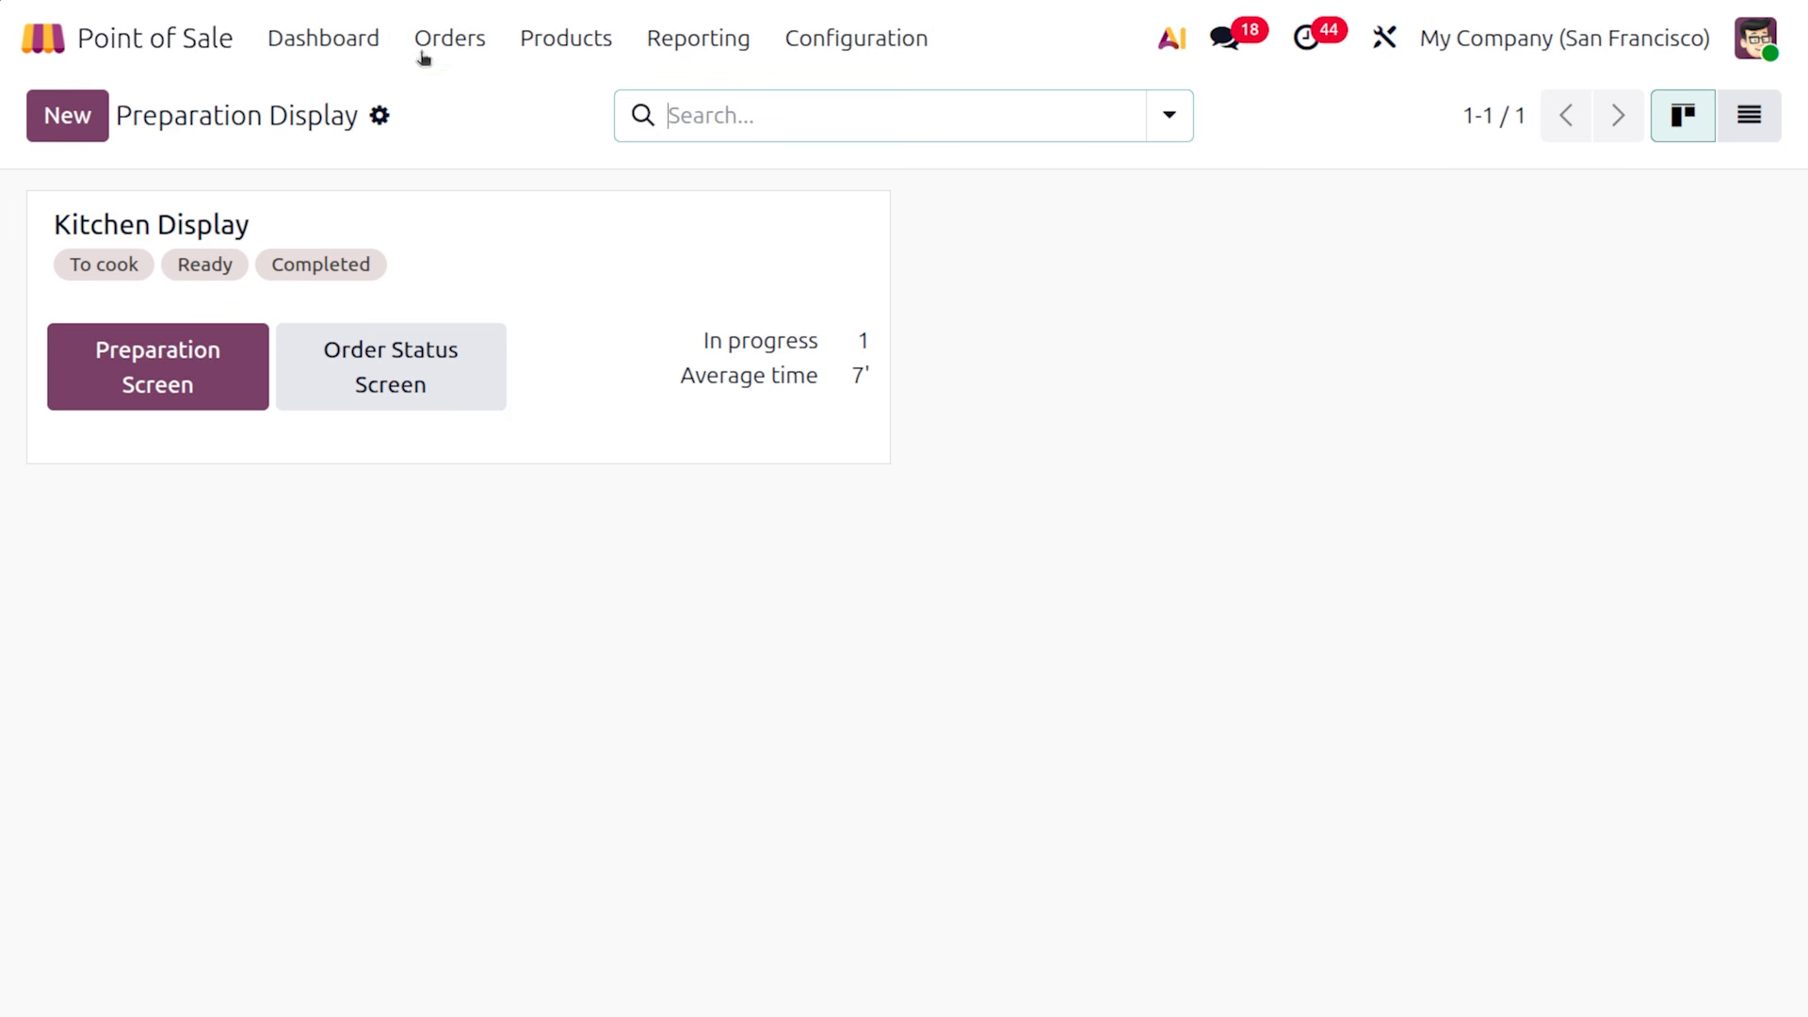
pyautogui.click(448, 42)
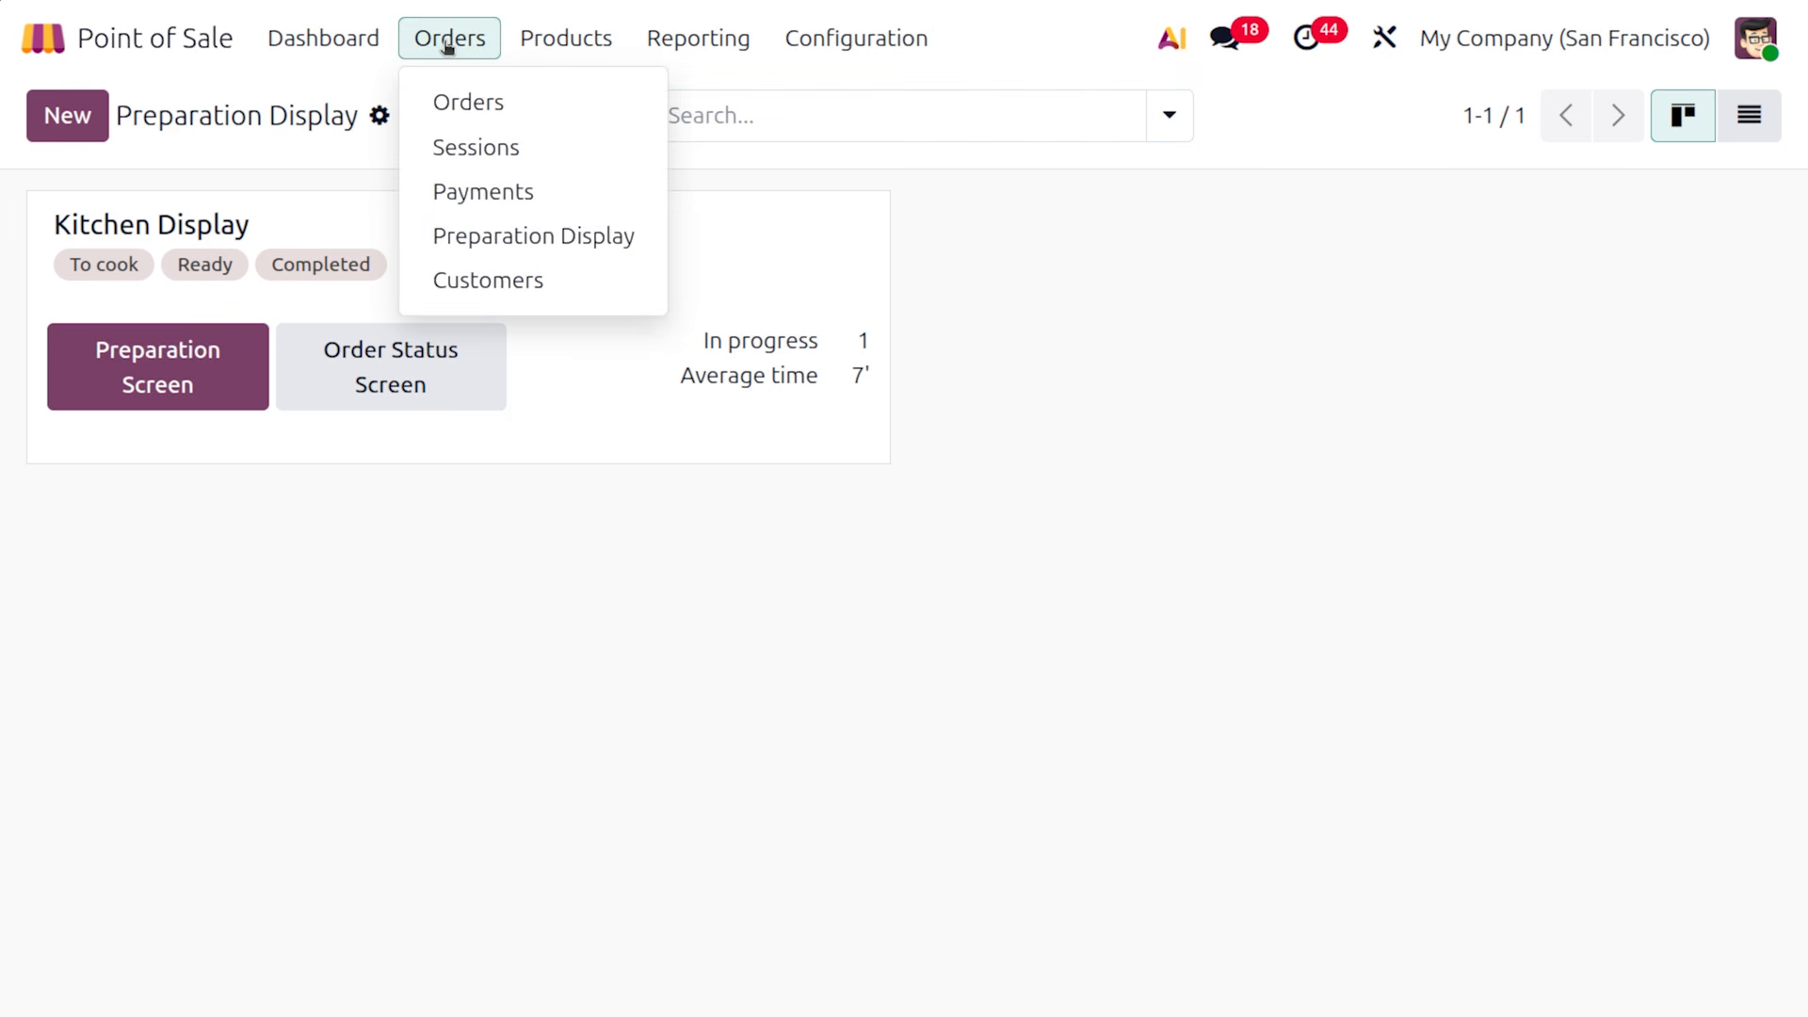
# Show the Customers list filtered by Customer Invoices, closing the Products menu unused
pyautogui.click(535, 280)
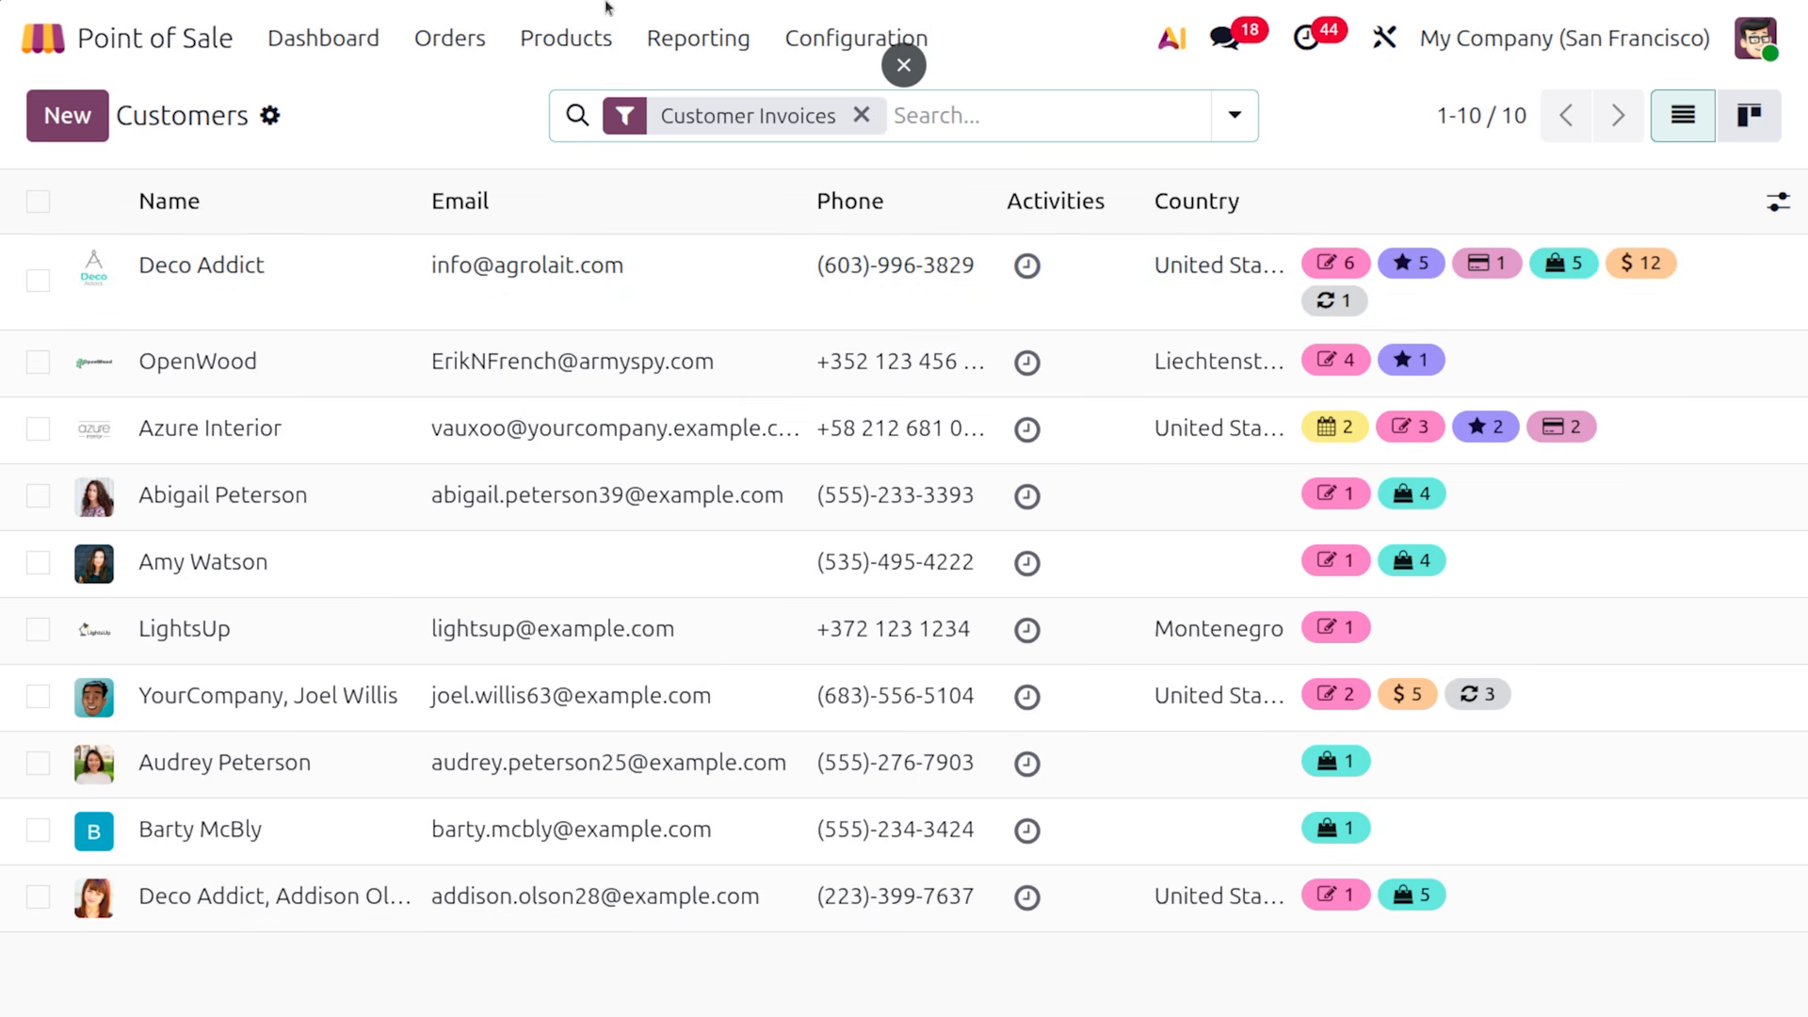
pyautogui.click(582, 54)
pyautogui.click(582, 53)
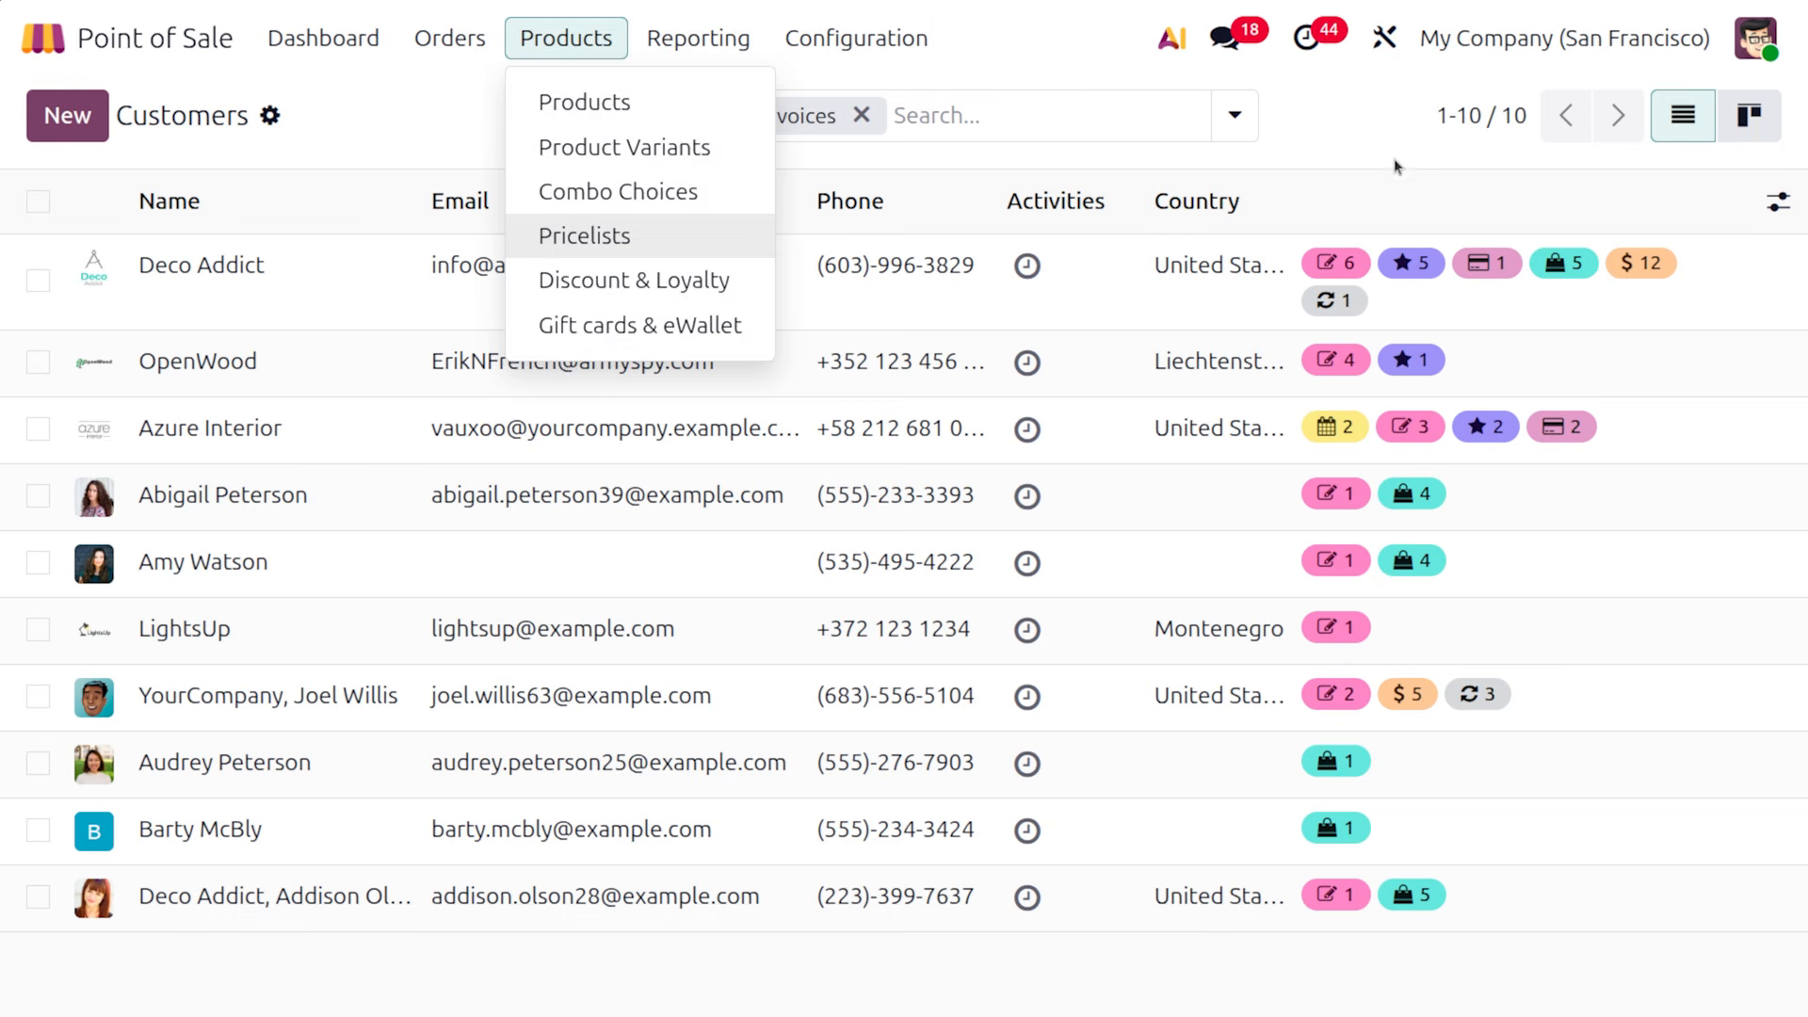
pyautogui.click(1357, 149)
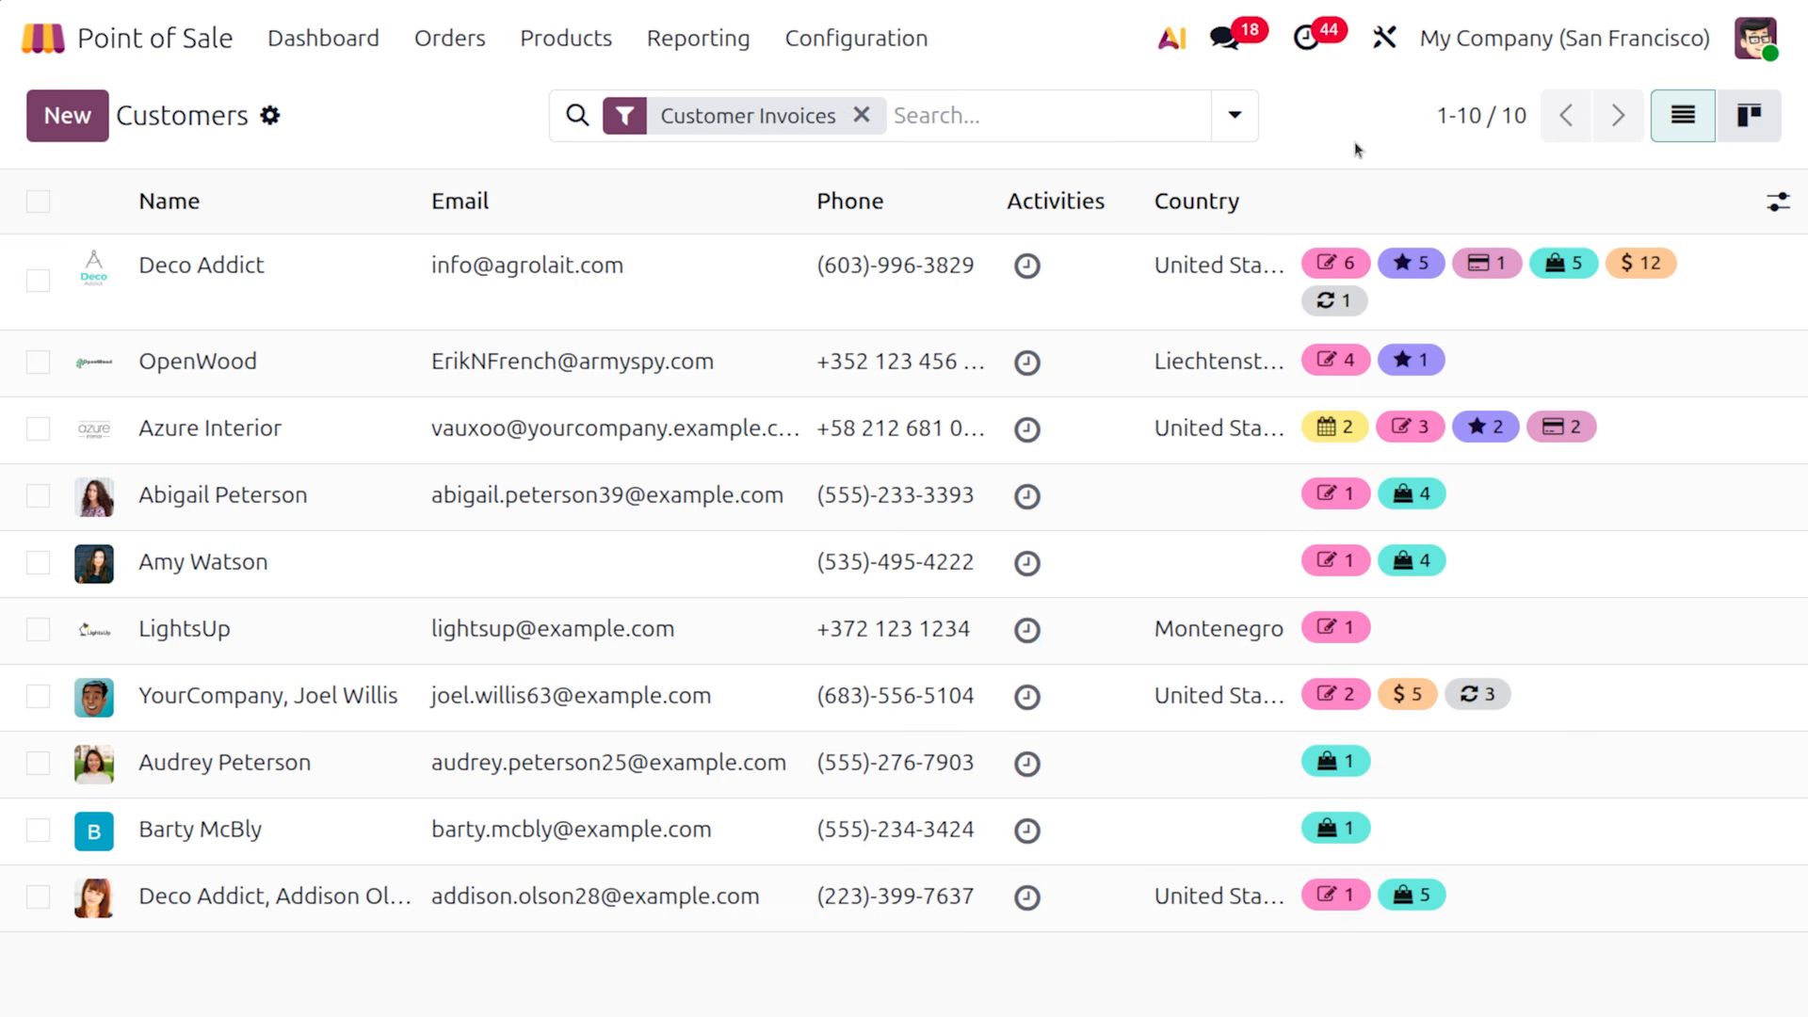
# Open Orders Analysis and chart Margin instead of Total Price per product category
pyautogui.click(688, 49)
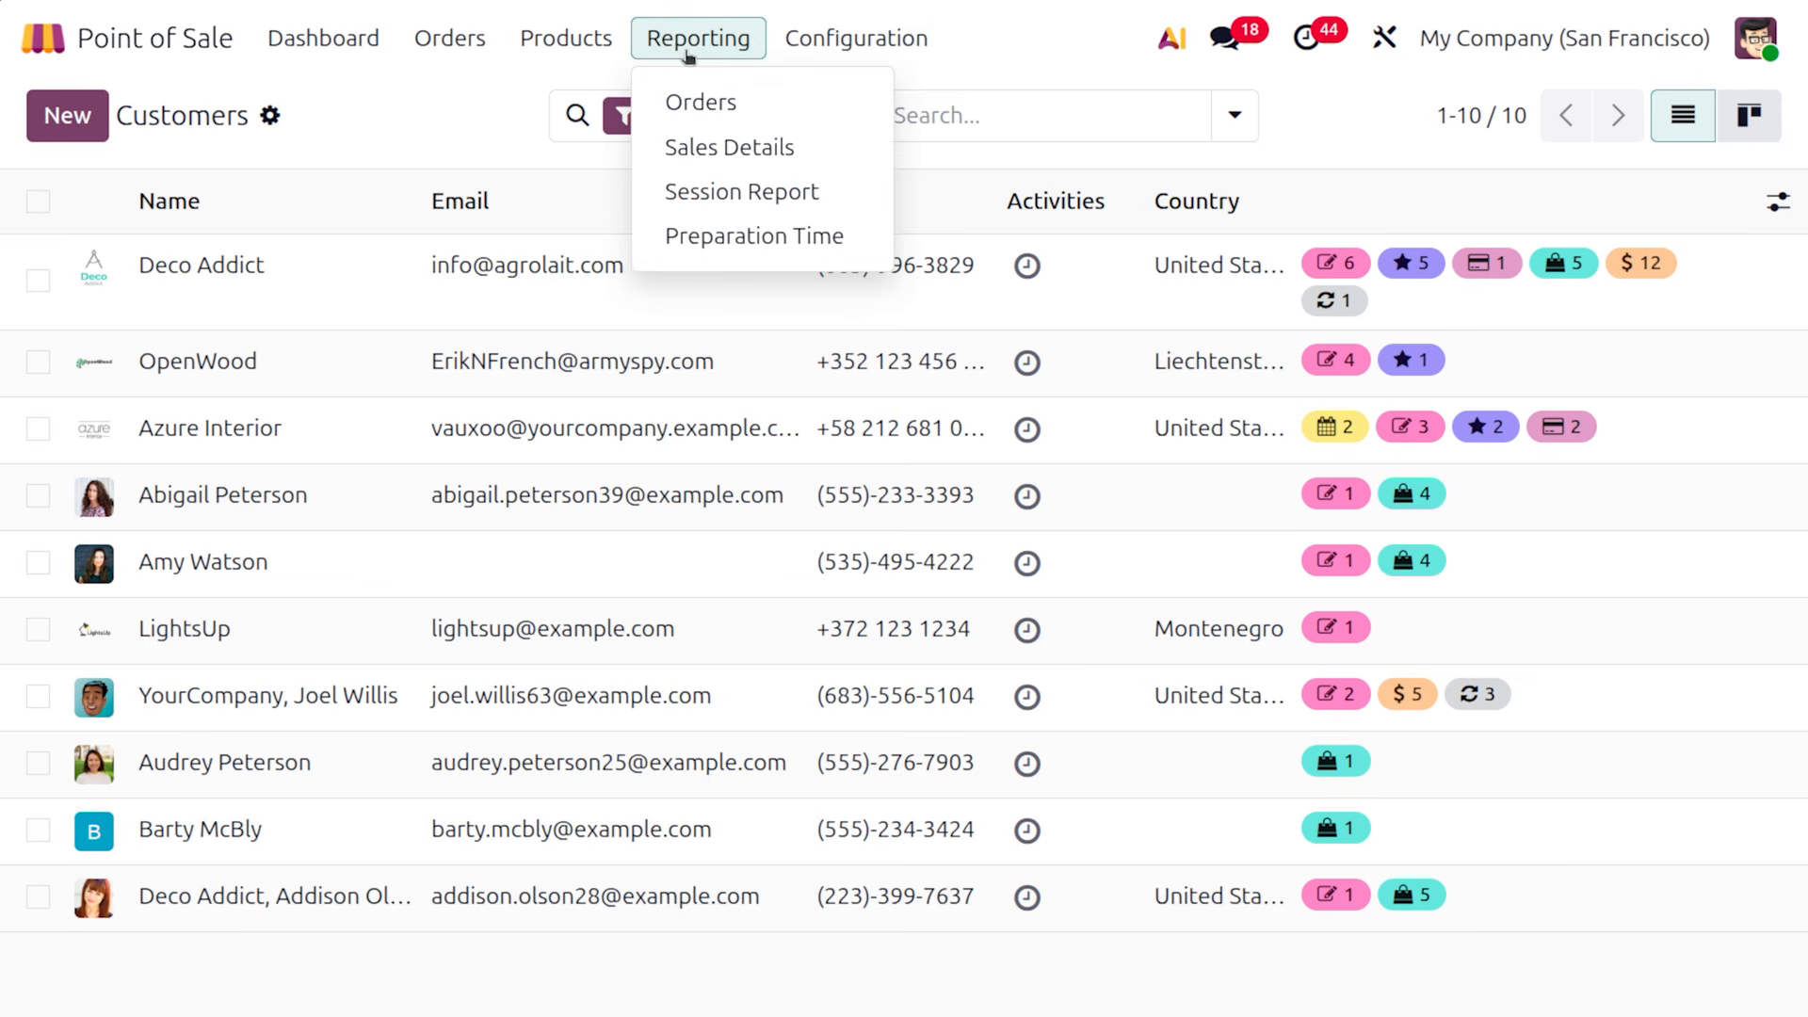
pyautogui.click(712, 93)
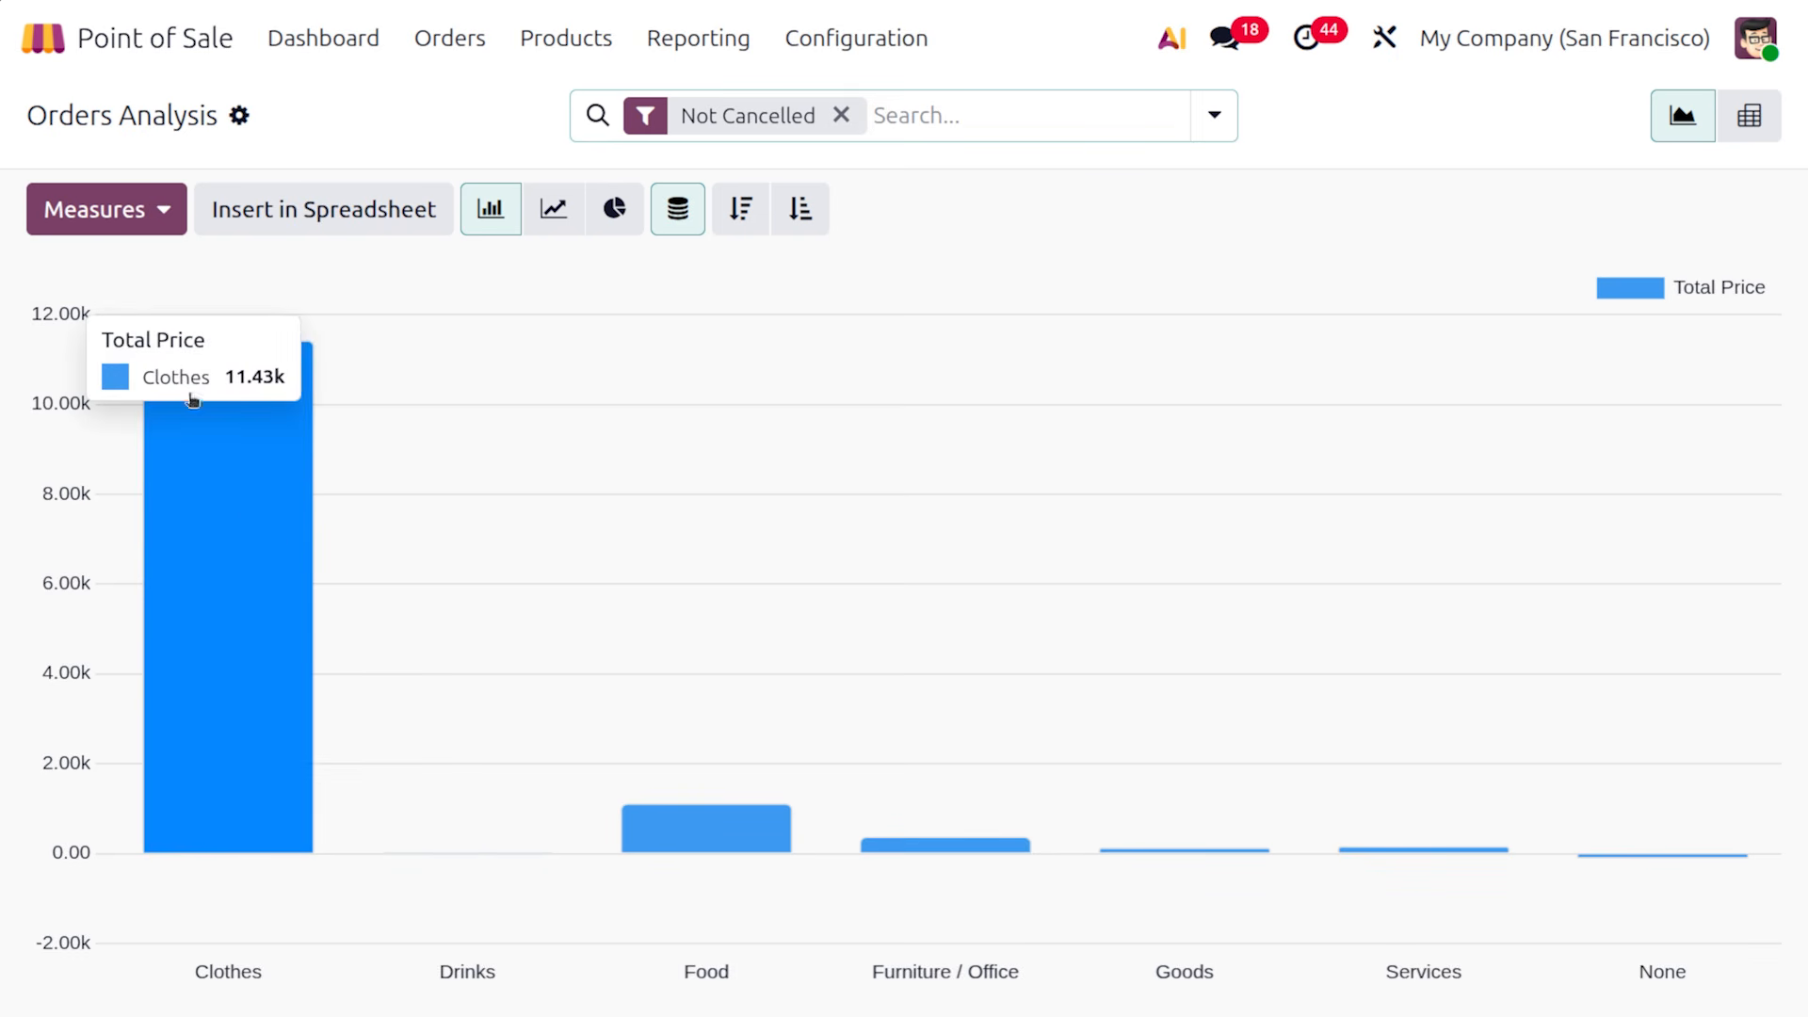
pyautogui.click(97, 227)
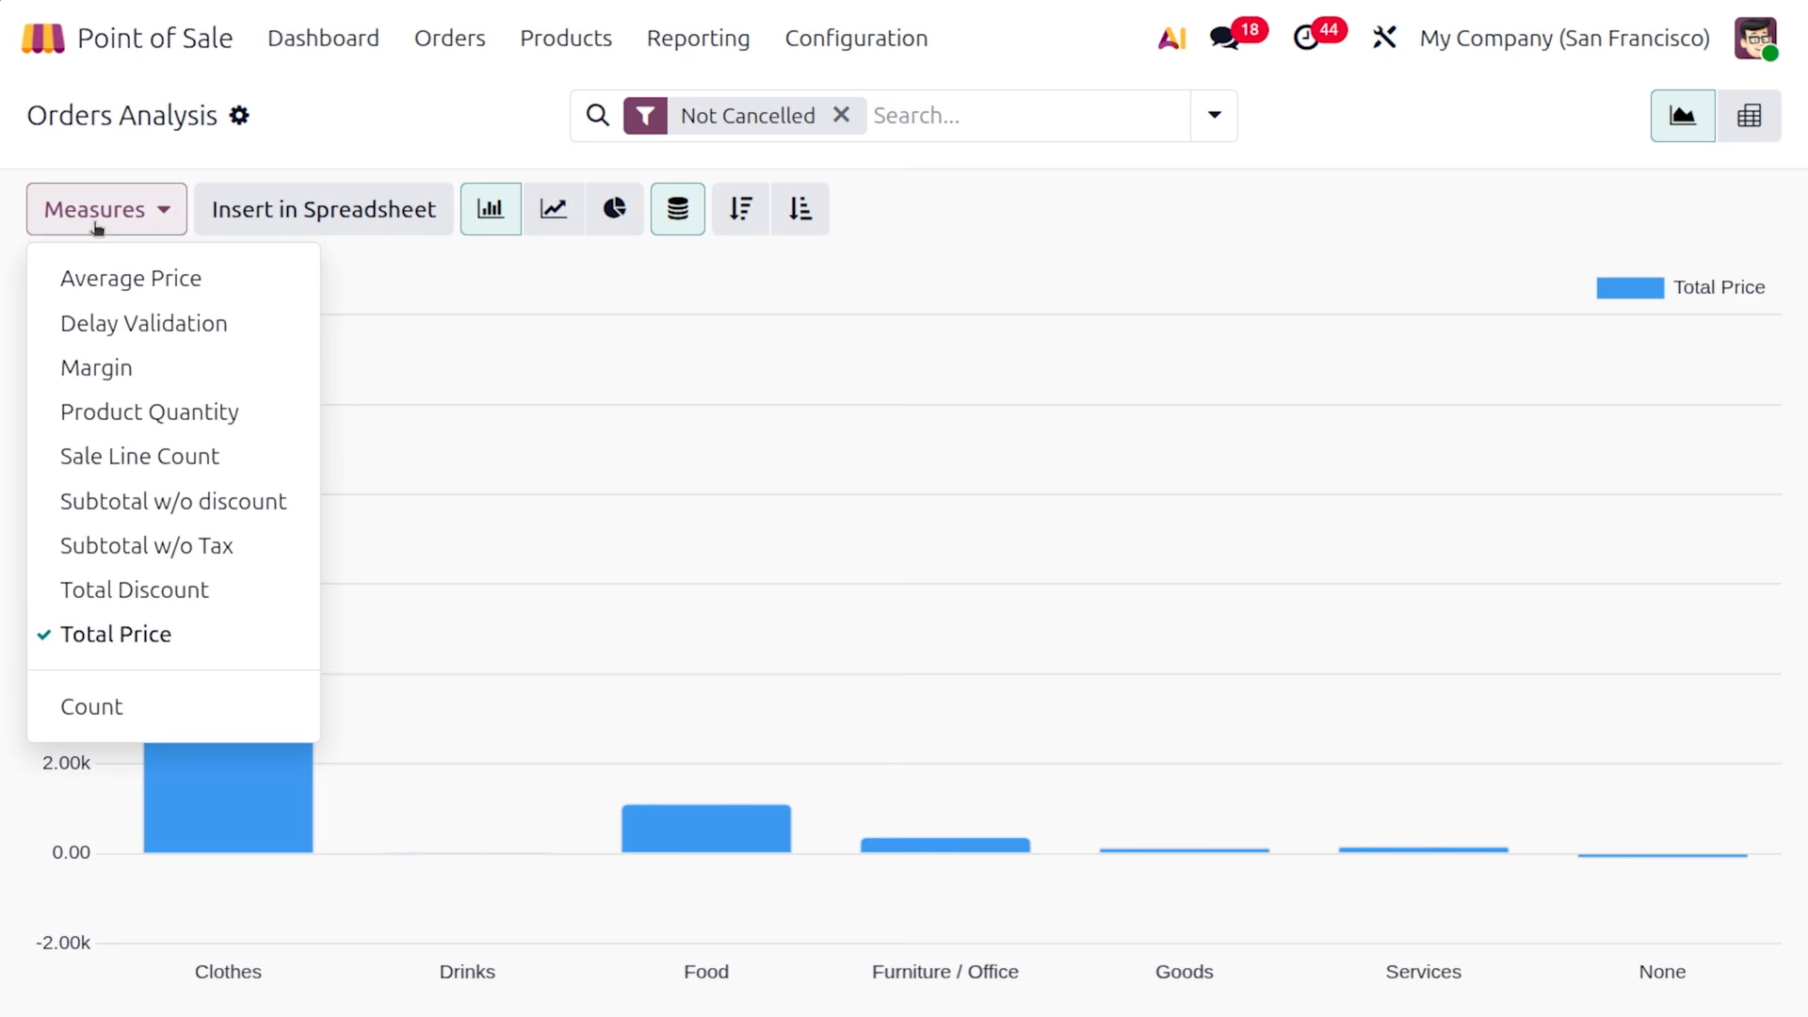
pyautogui.click(170, 370)
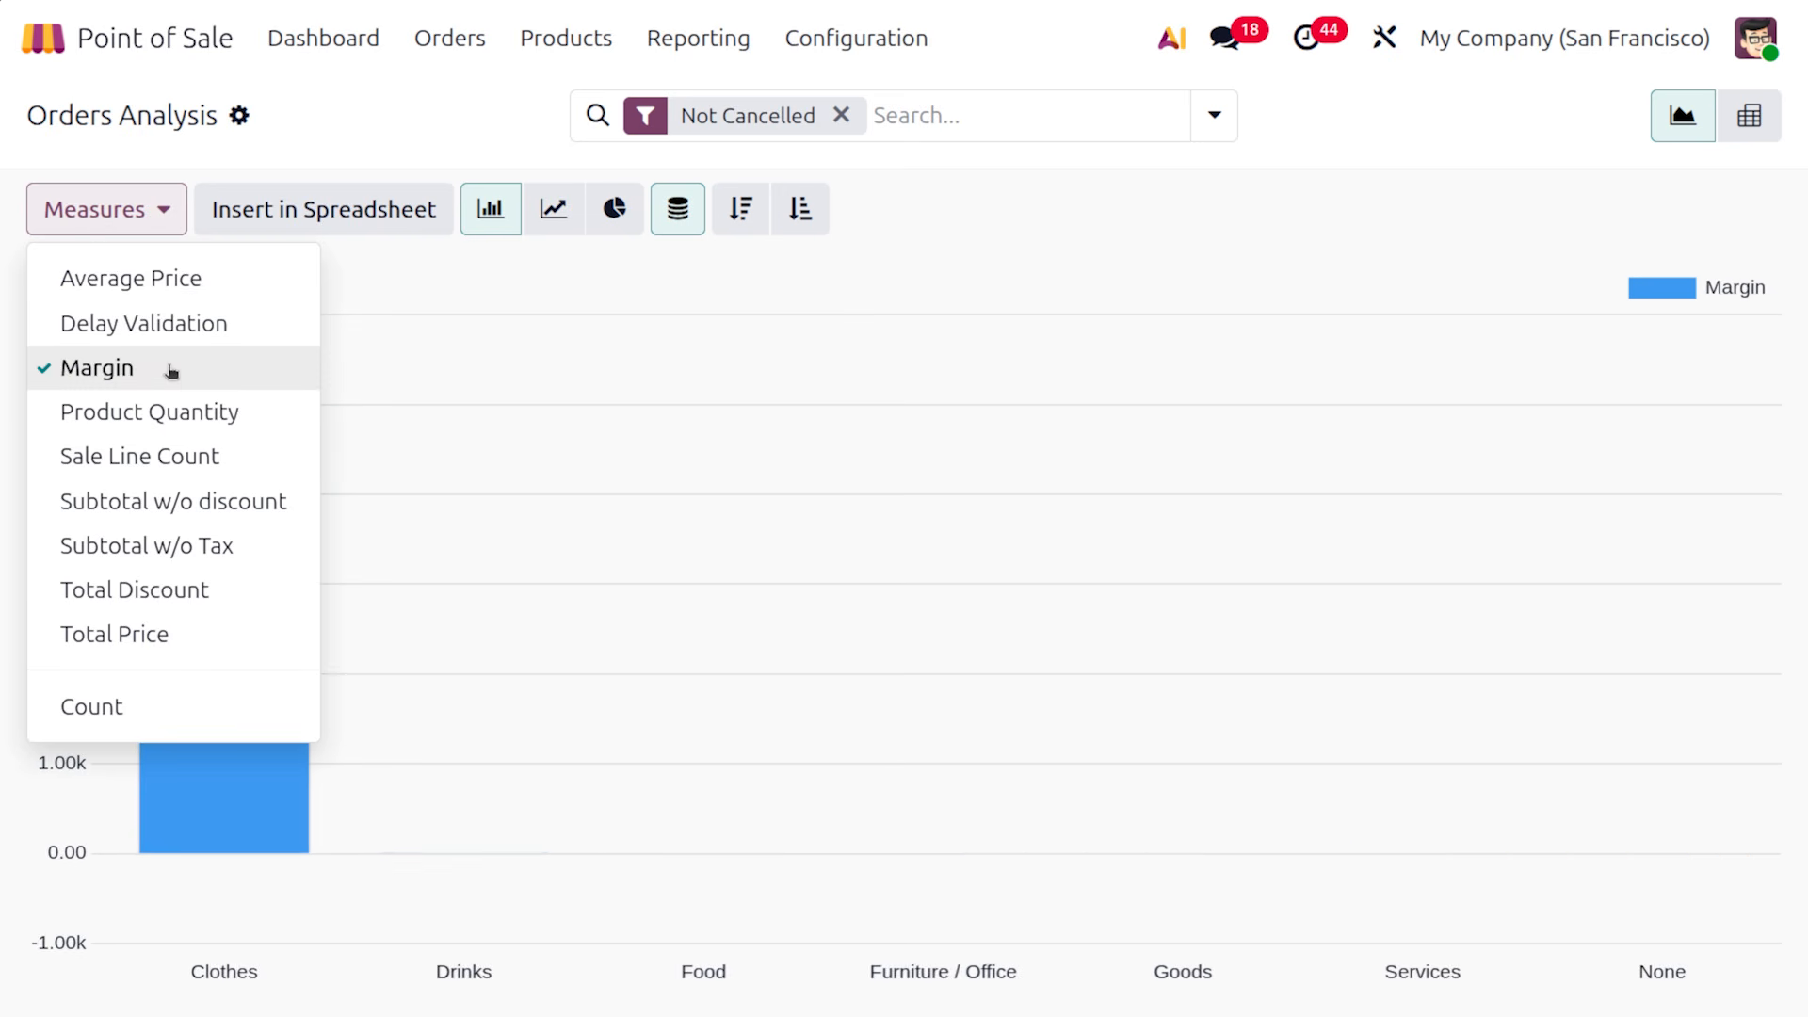
pyautogui.click(127, 214)
pyautogui.click(127, 214)
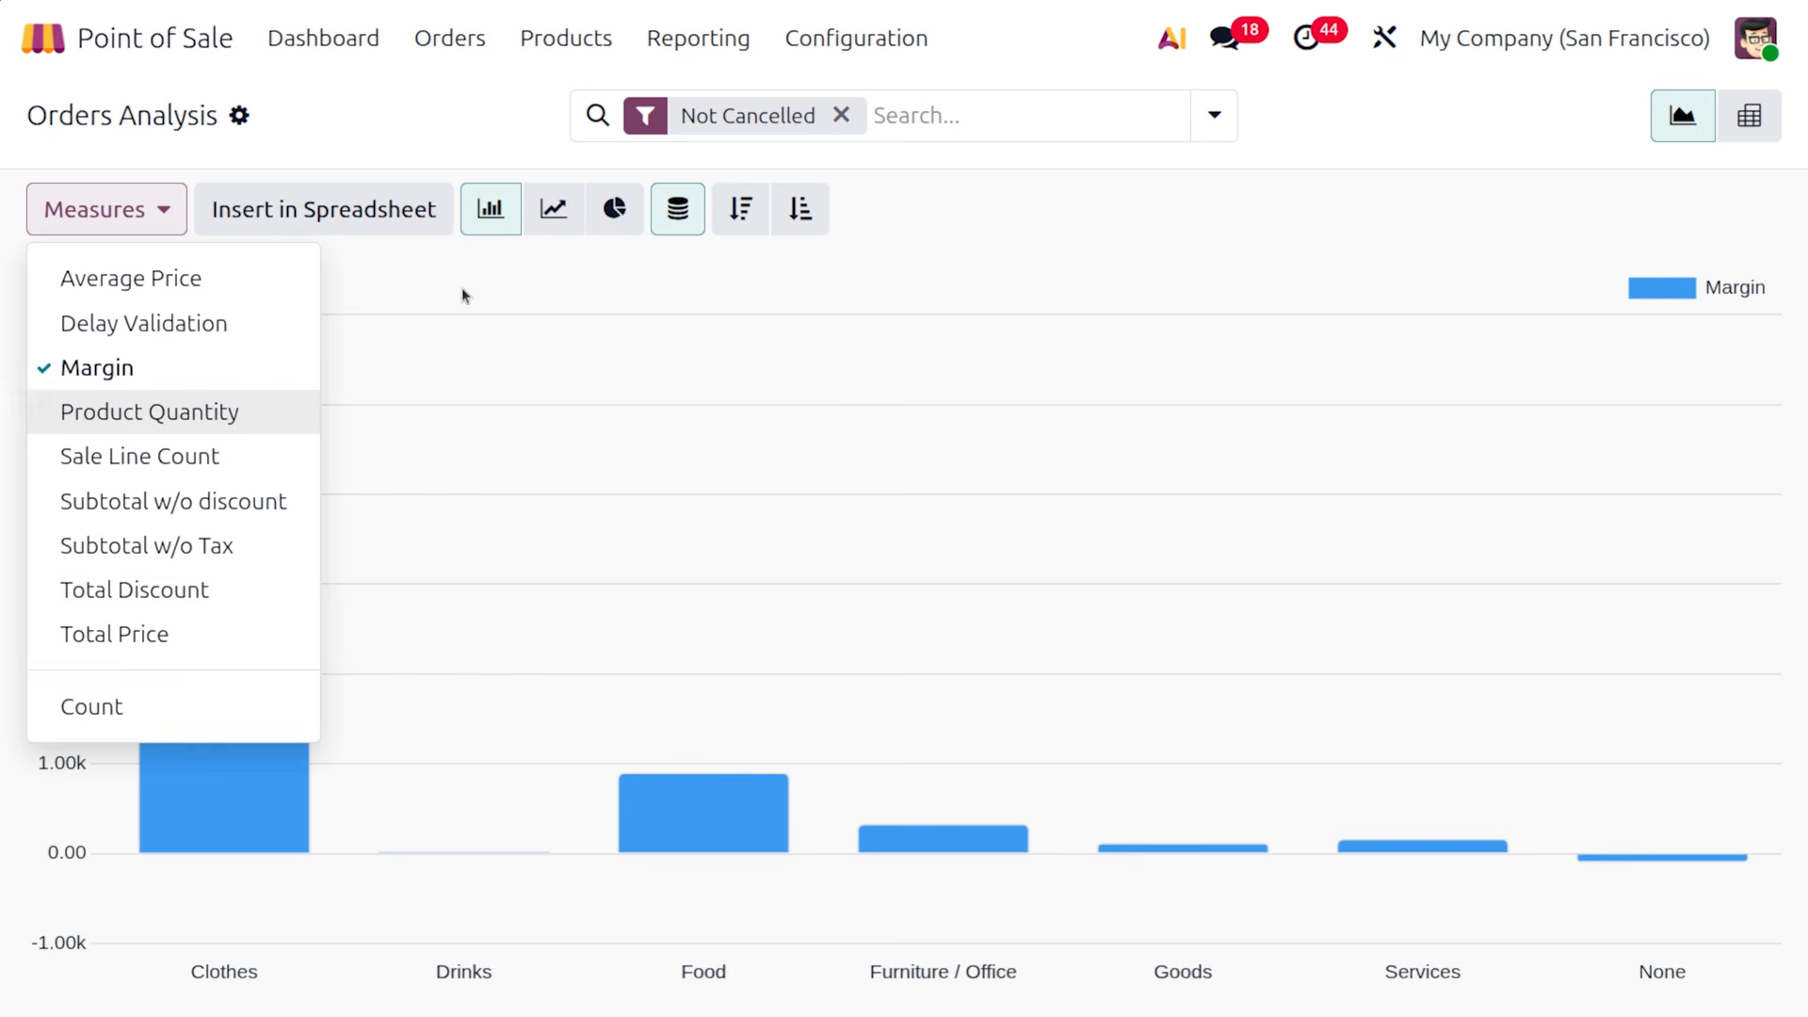
pyautogui.click(666, 40)
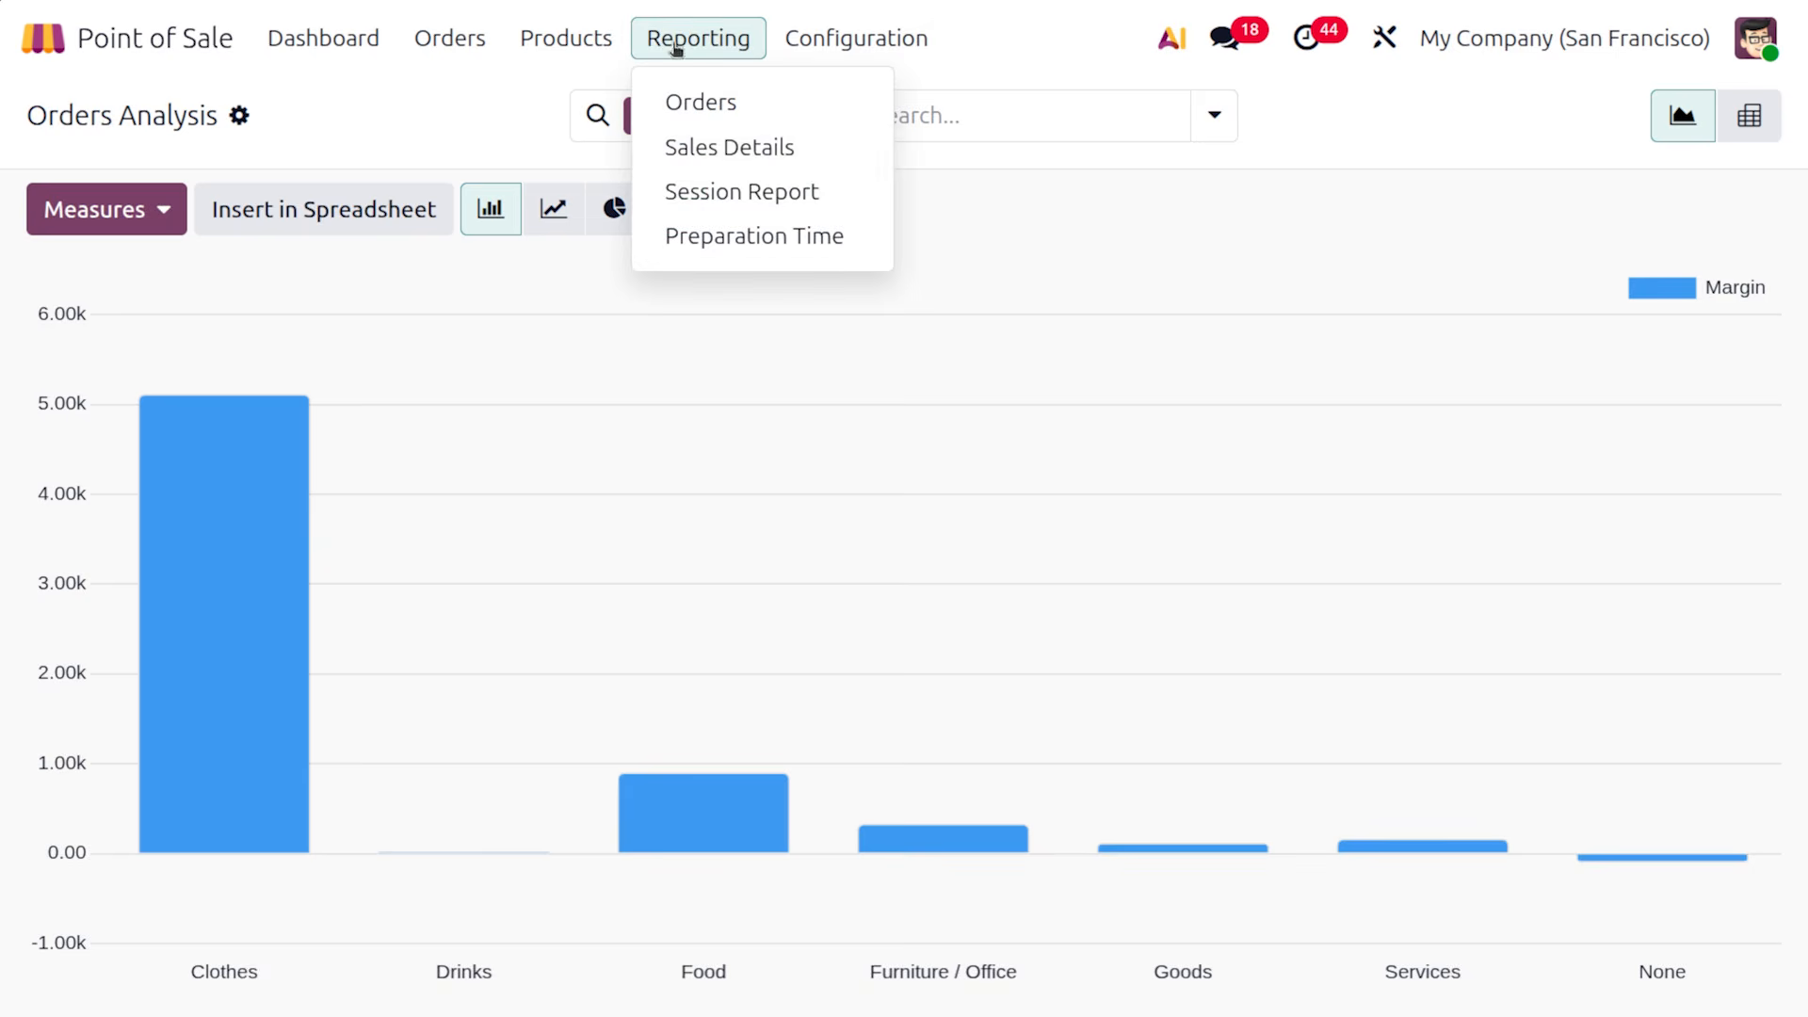
# Set the Sales Details report start date to Nov 10, 12:28 PM, then close it
pyautogui.click(756, 154)
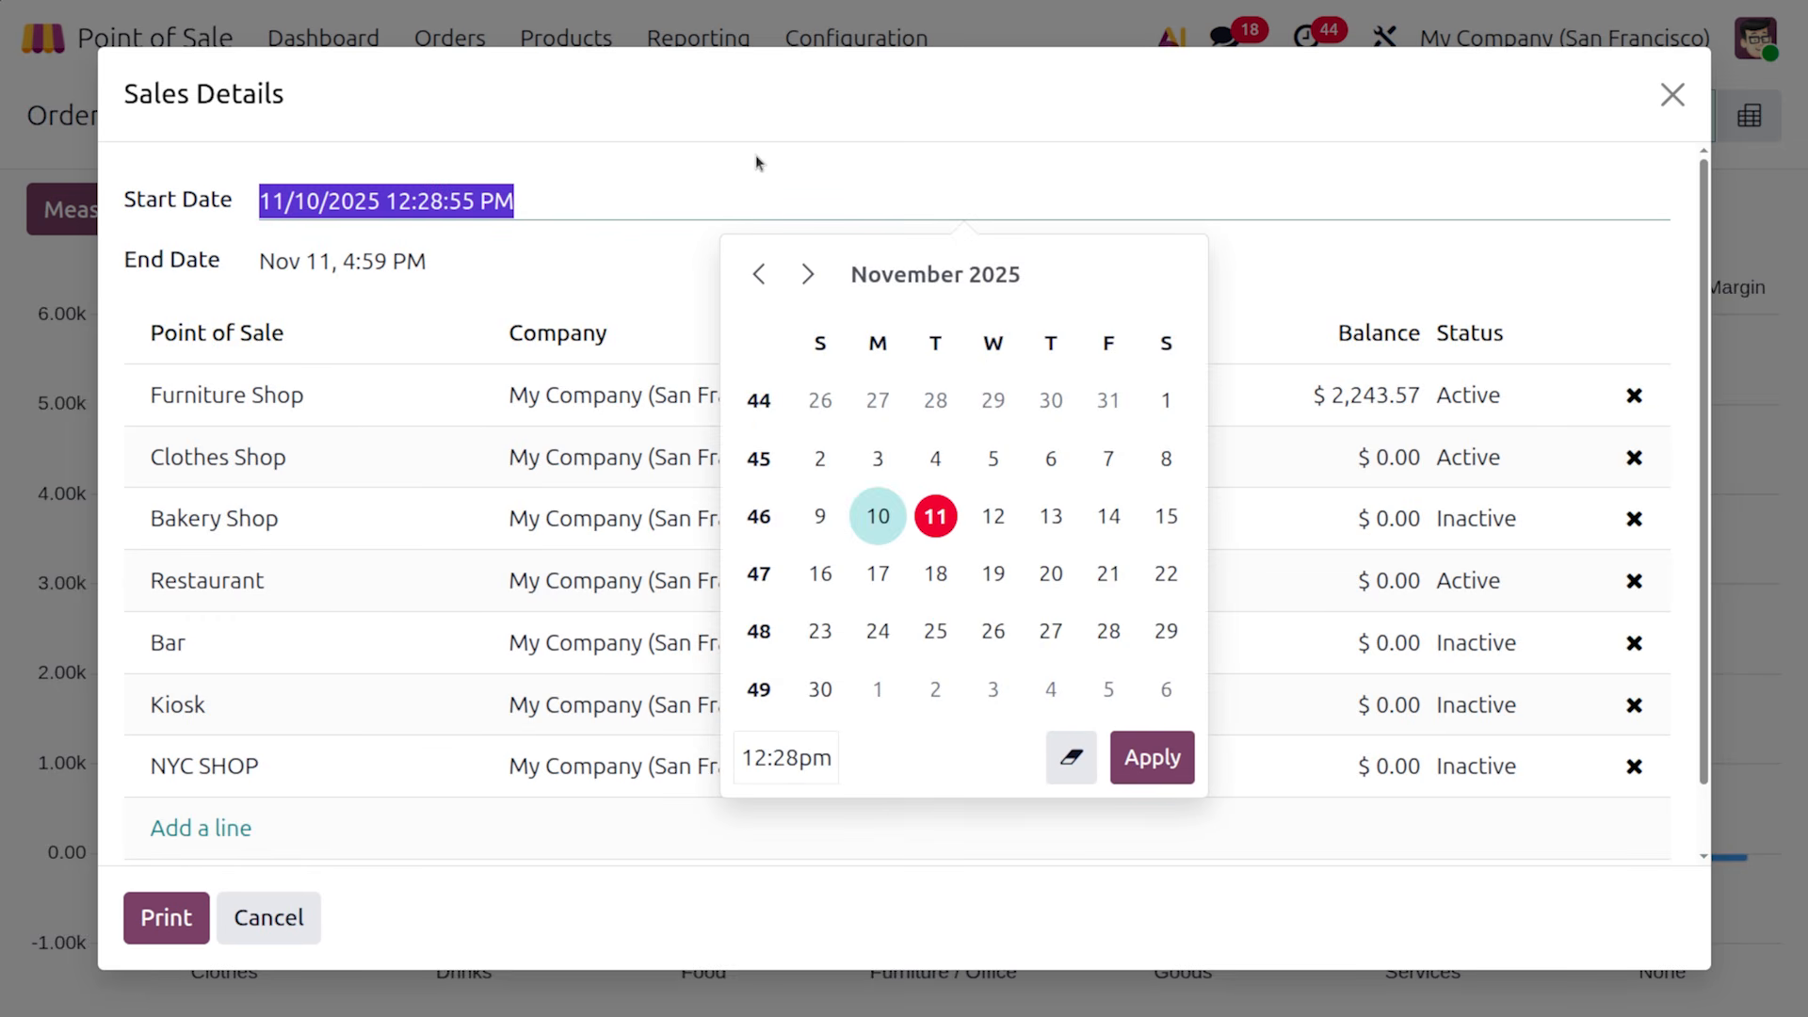
pyautogui.click(851, 166)
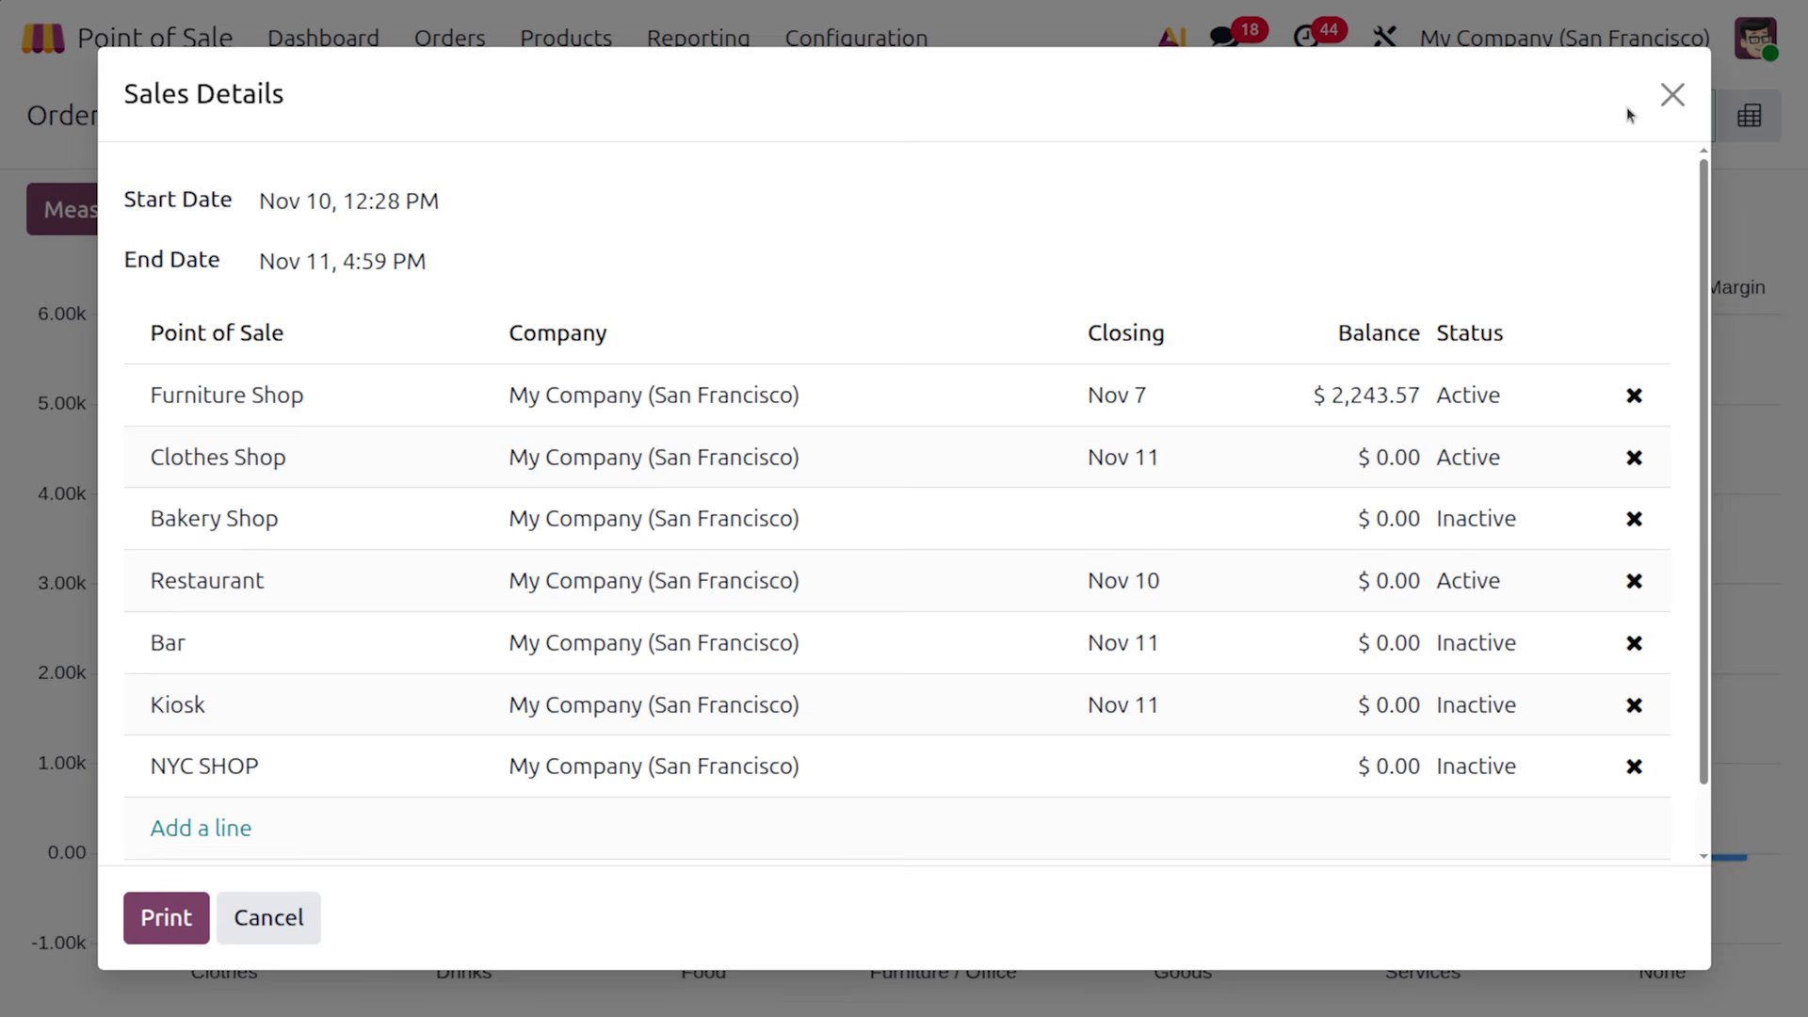
pyautogui.click(1673, 95)
# Print the Session Report for session Clothes Shop/00017 and close the dialog
pyautogui.click(671, 40)
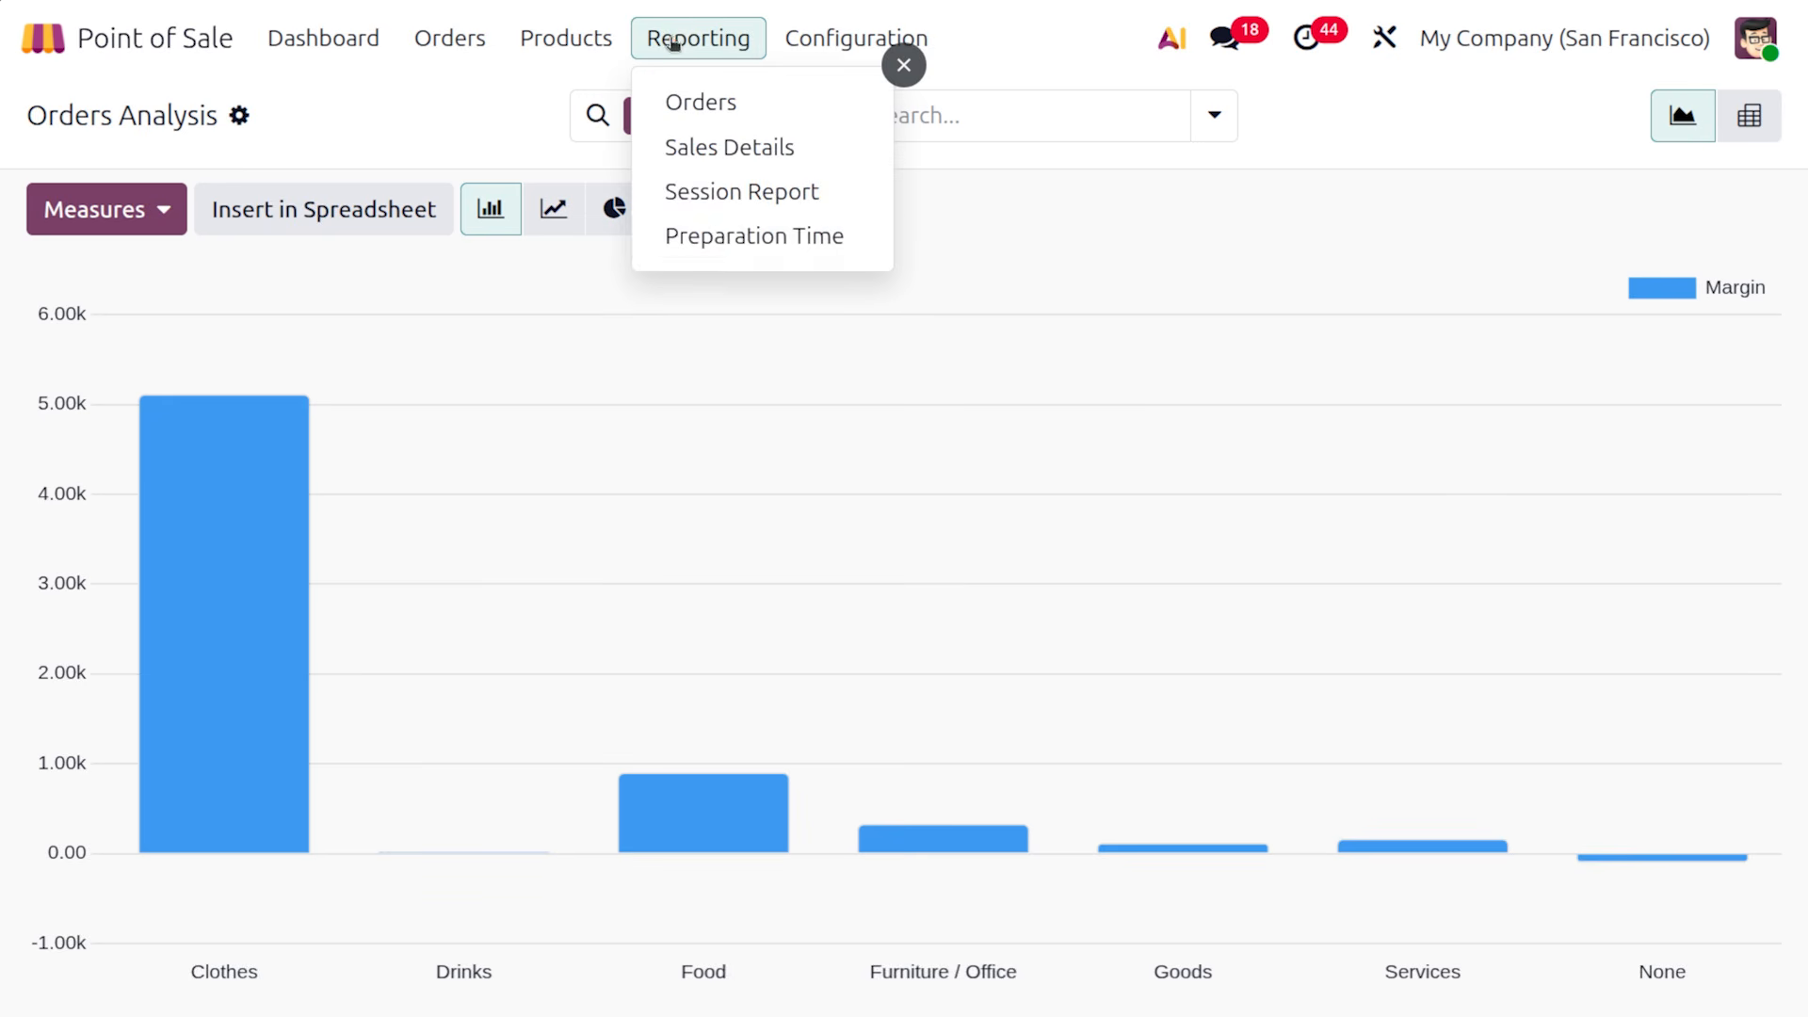
pyautogui.click(707, 198)
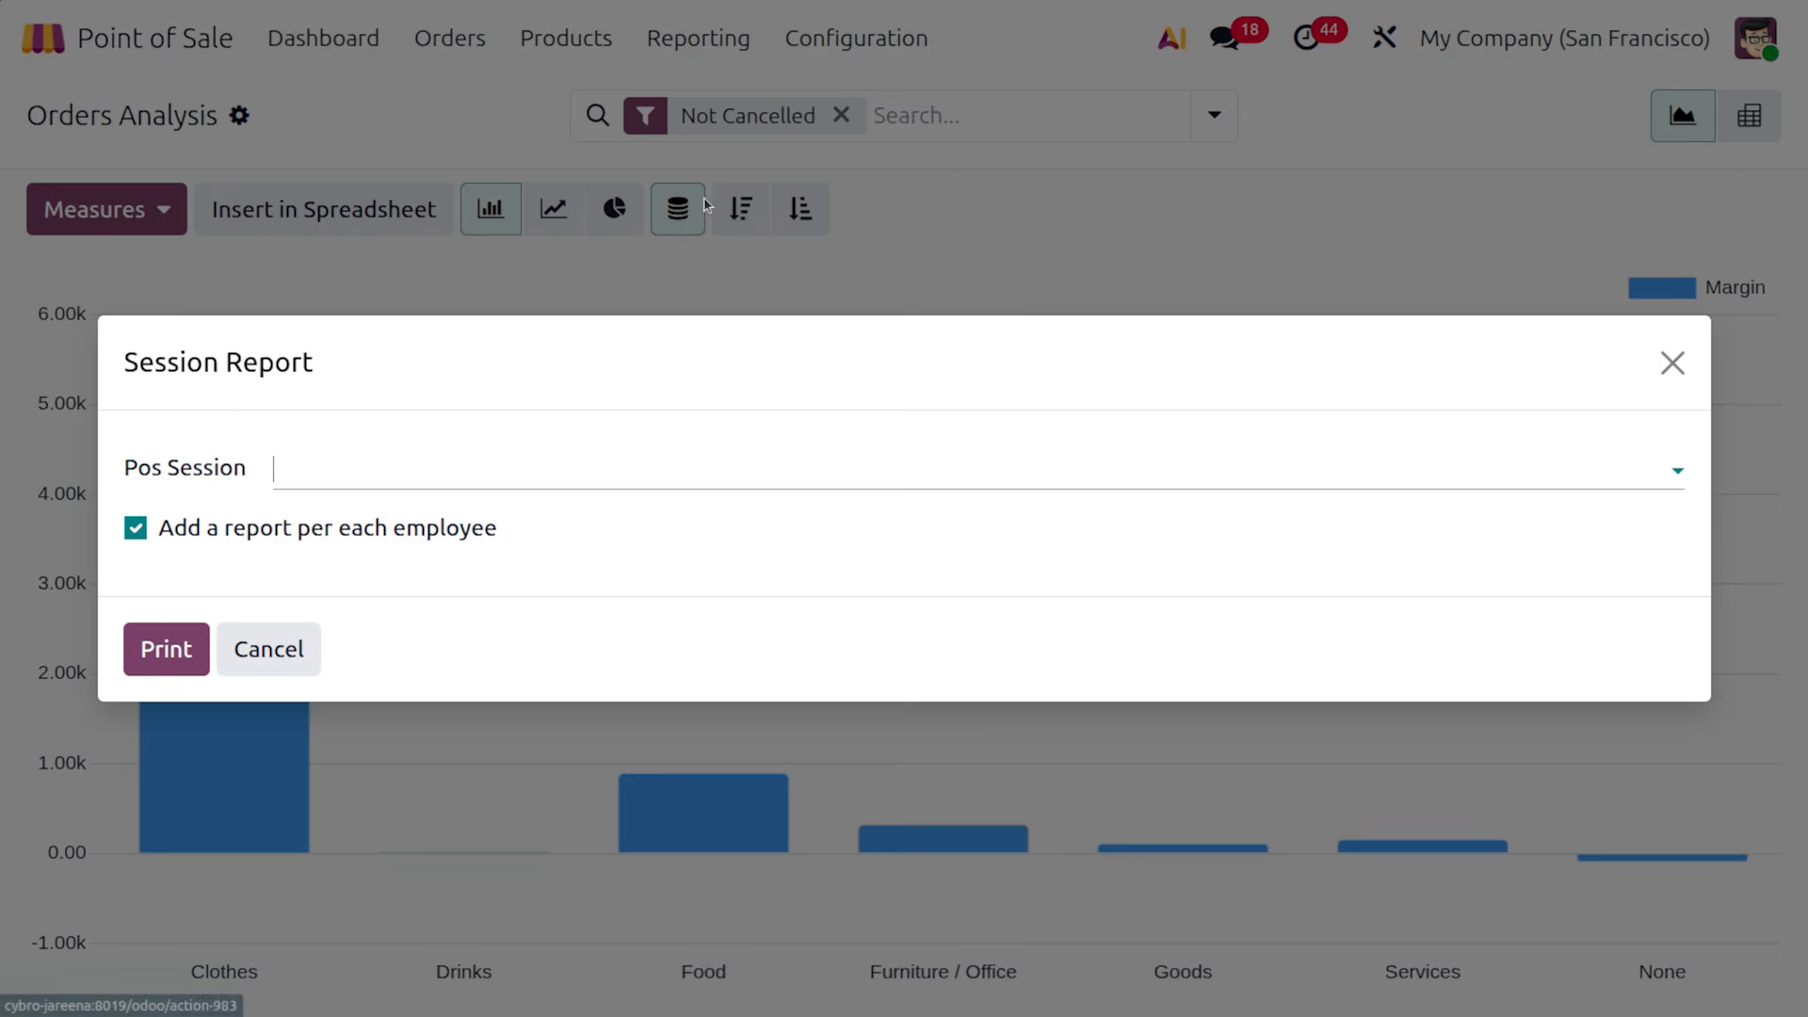
pyautogui.click(341, 458)
pyautogui.click(352, 529)
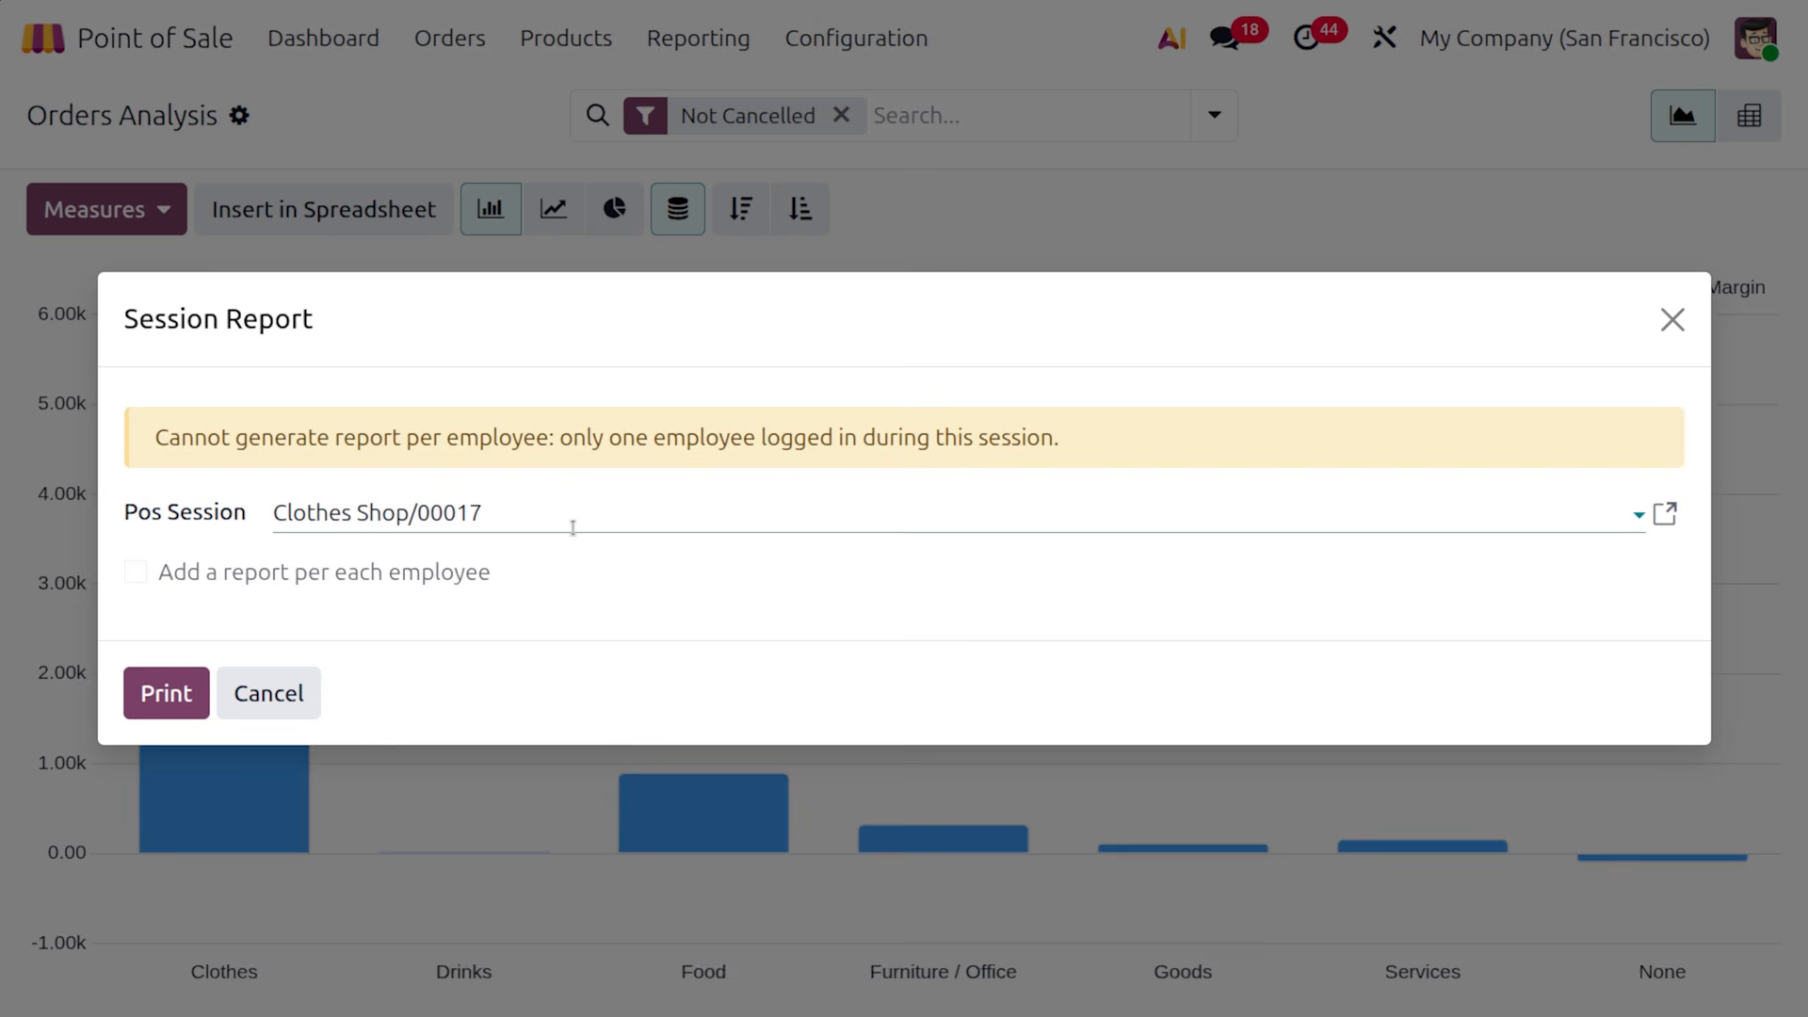
pyautogui.click(163, 687)
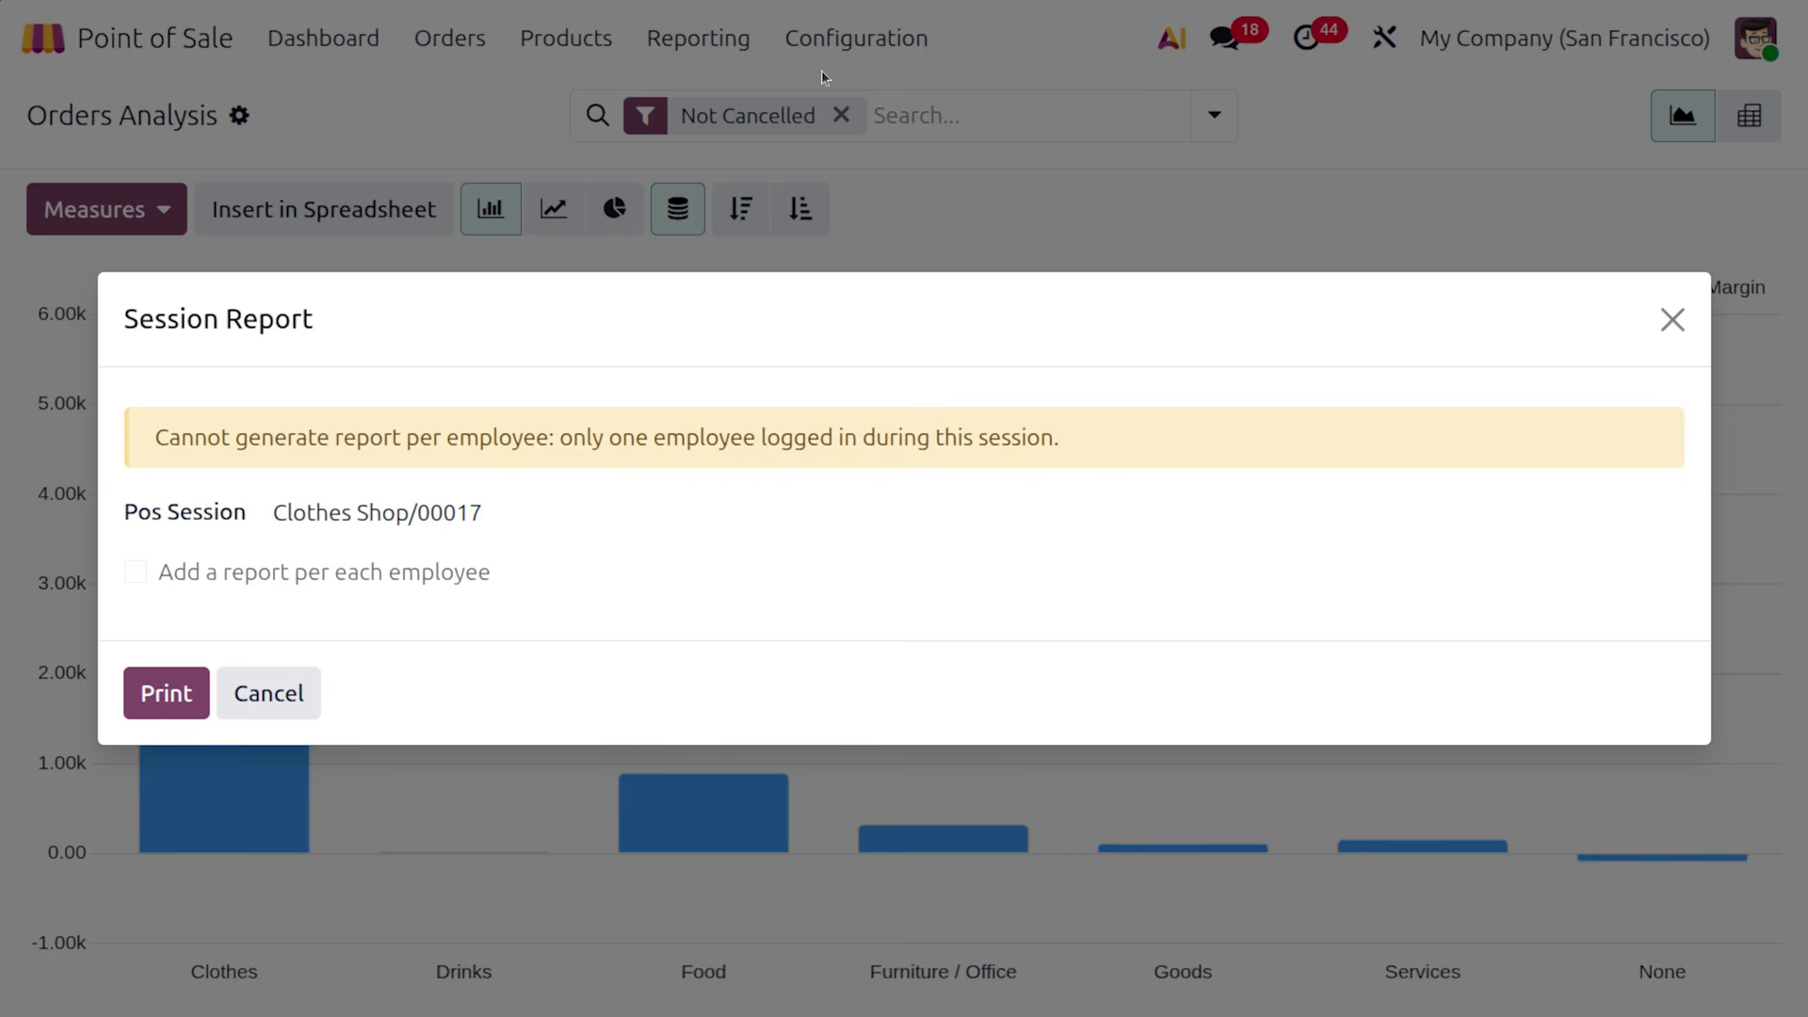
pyautogui.click(1673, 320)
pyautogui.click(663, 48)
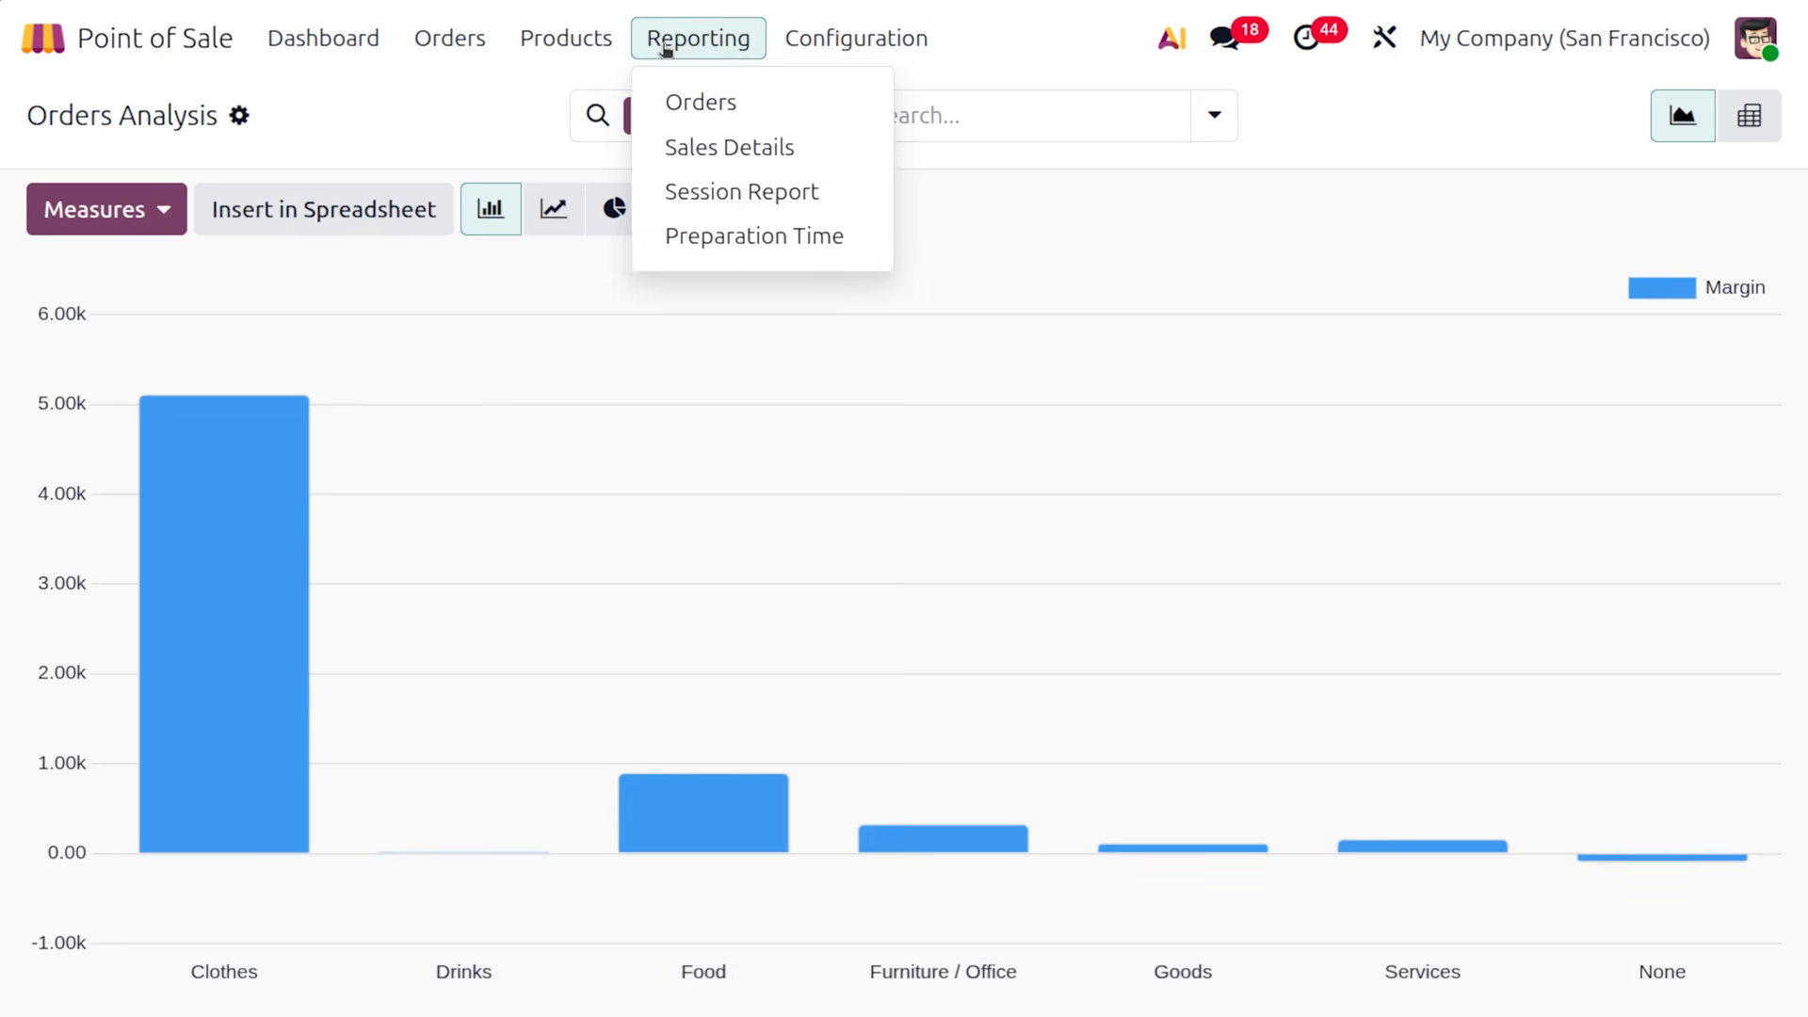
# Open the Preparation Time Report and chart Quantity instead of Average Preparation Time
pyautogui.click(722, 237)
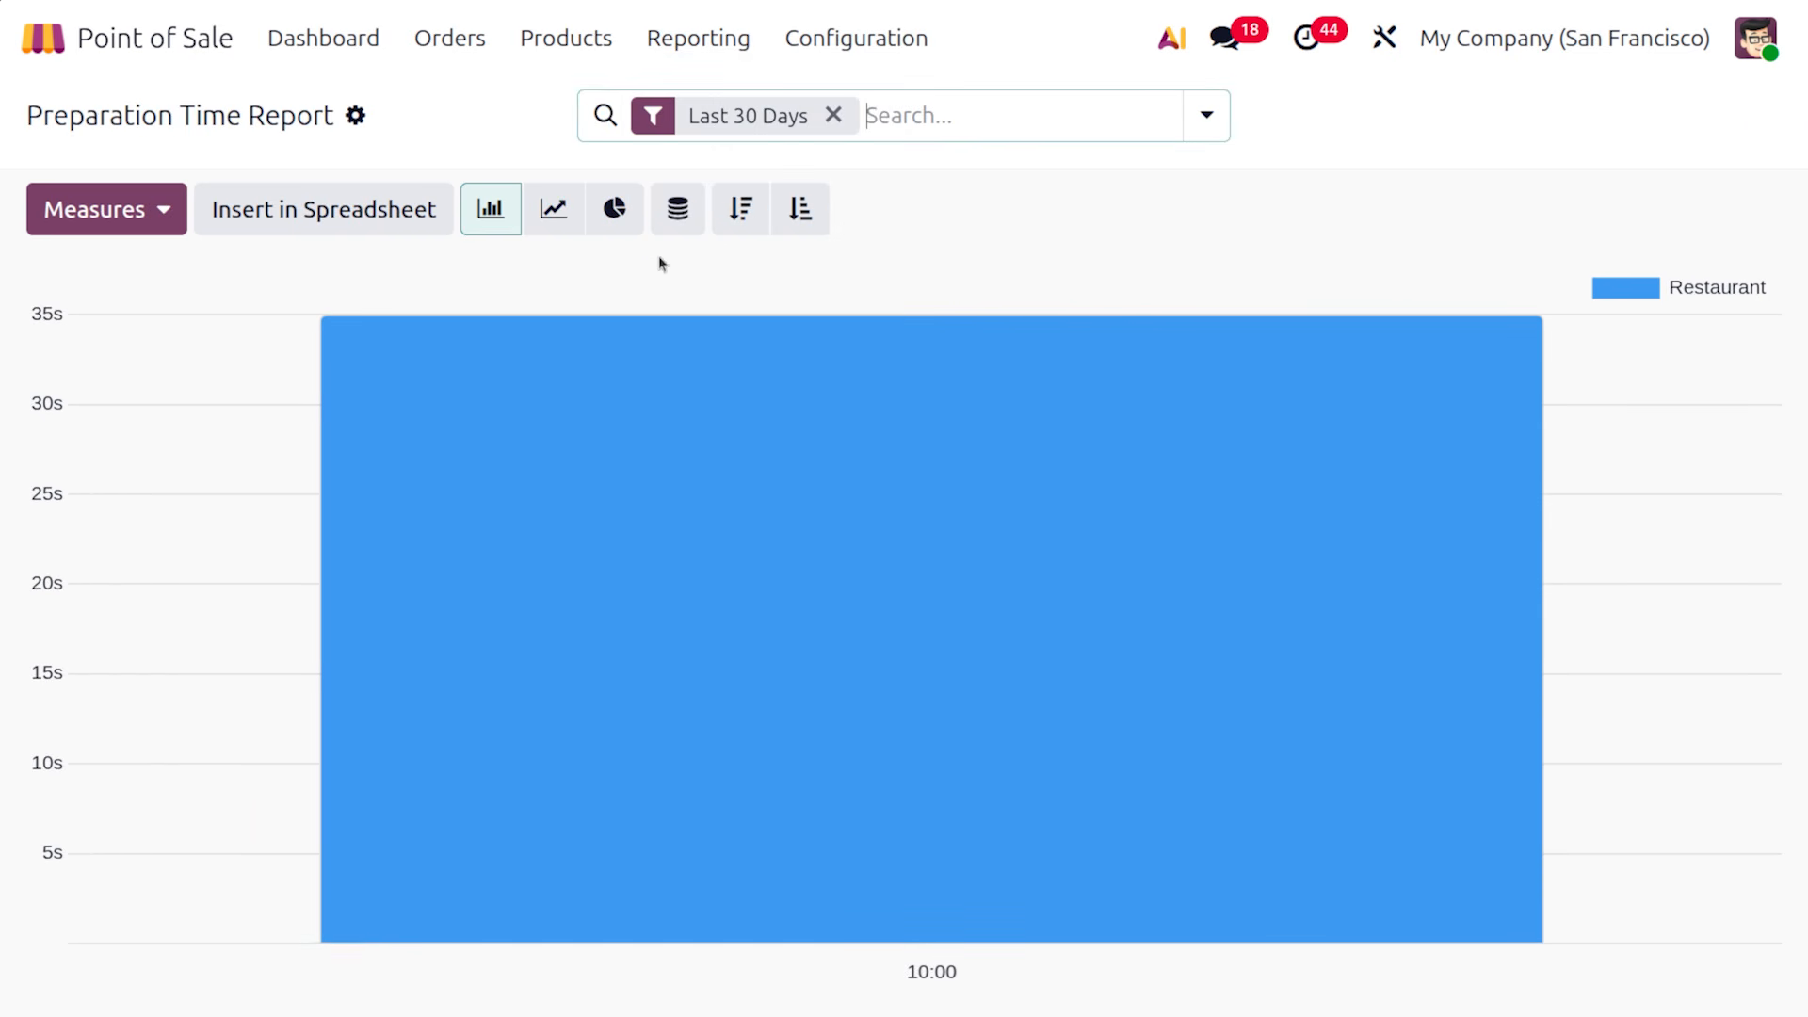
pyautogui.click(170, 213)
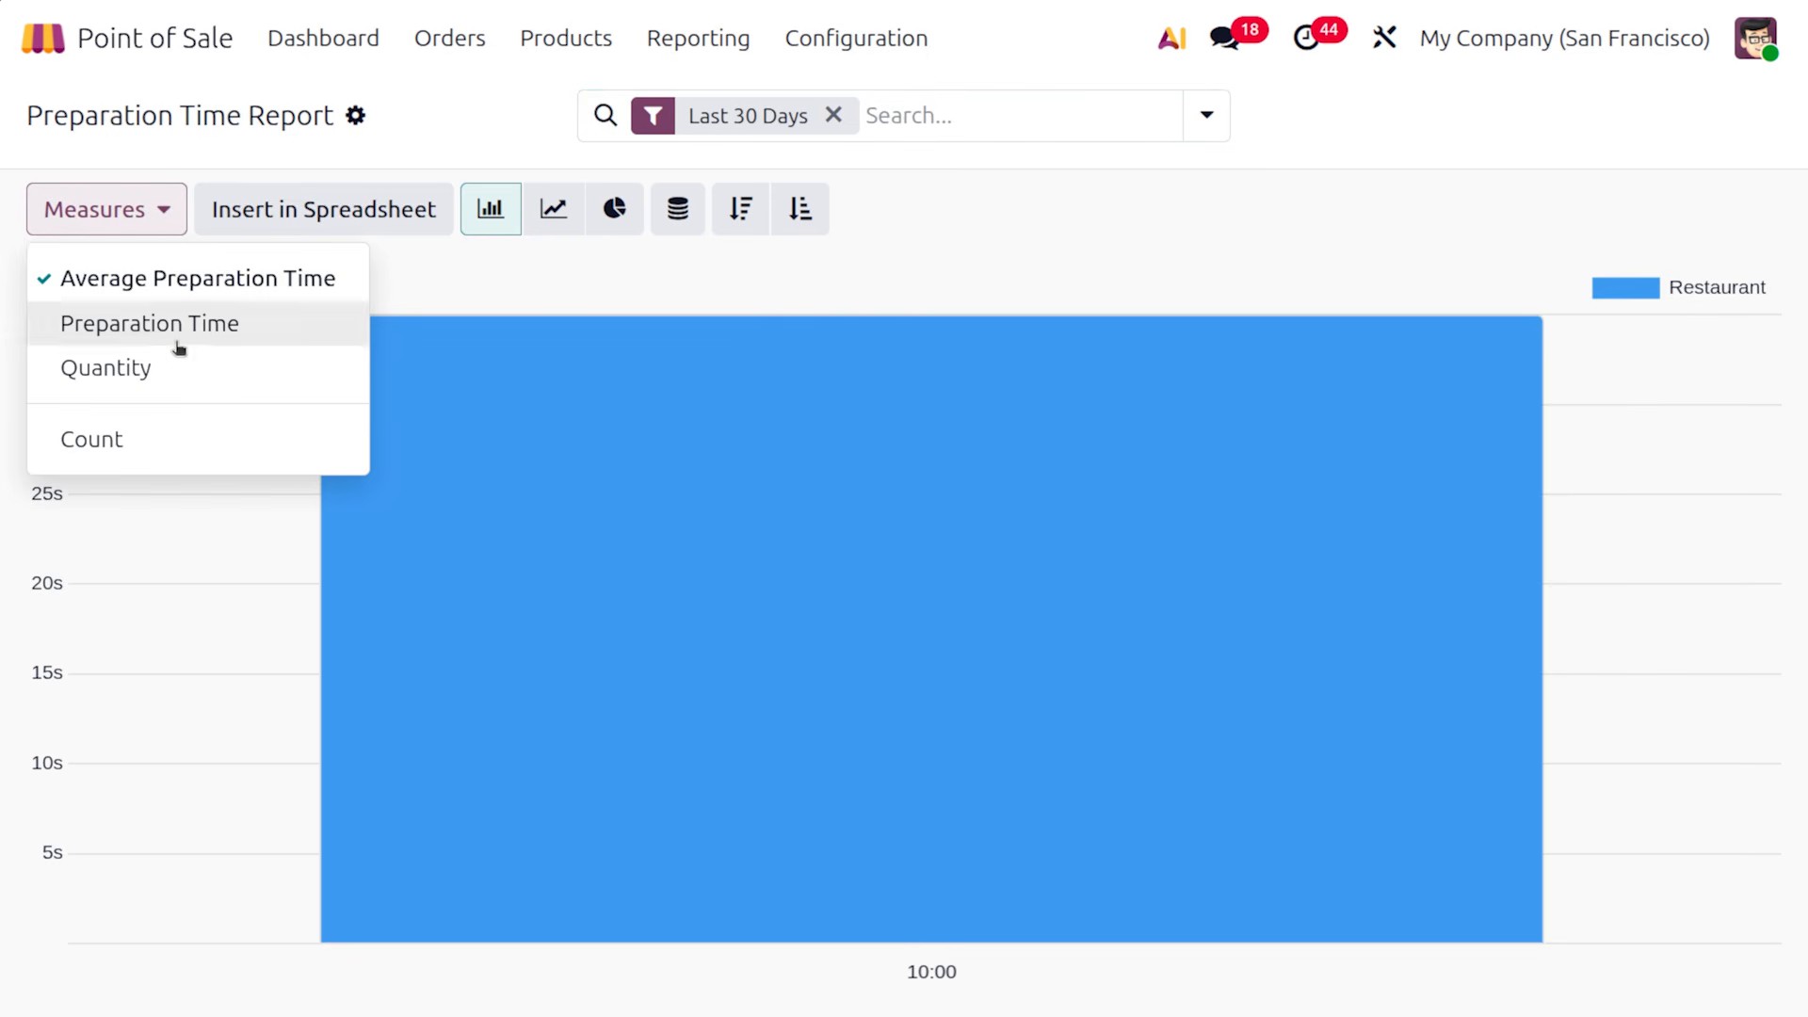
pyautogui.click(203, 368)
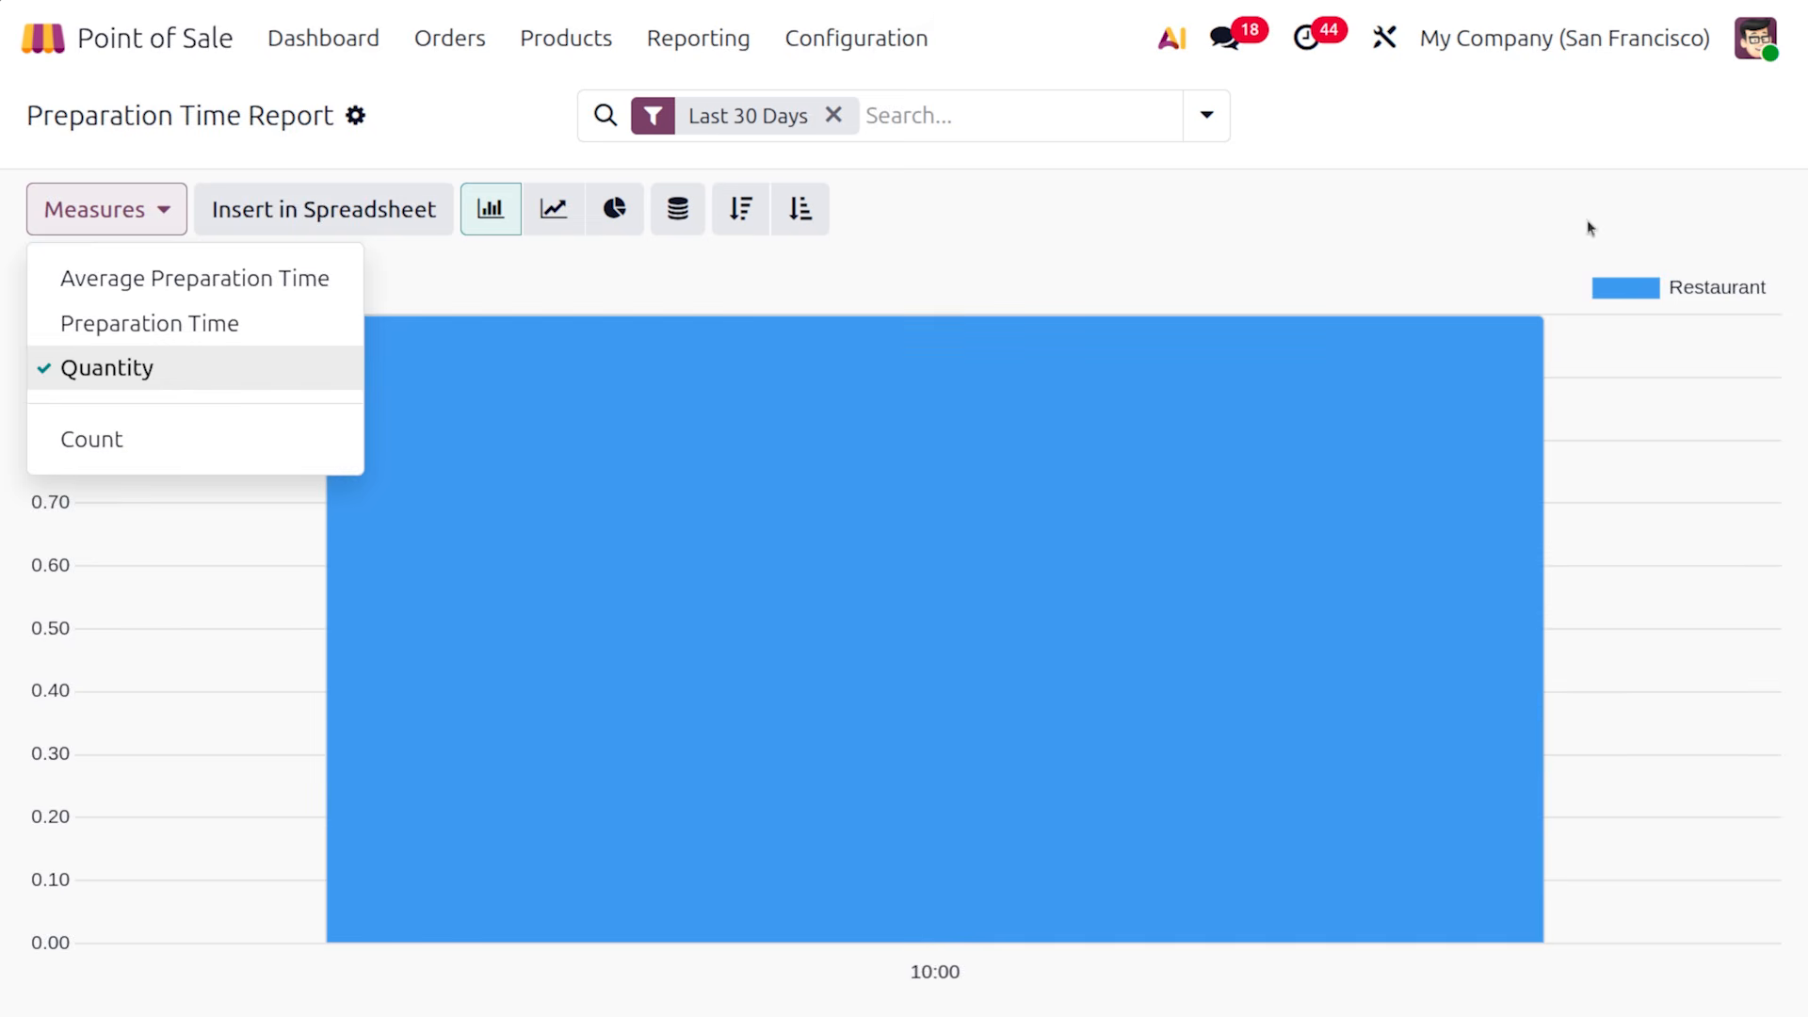
pyautogui.click(1482, 92)
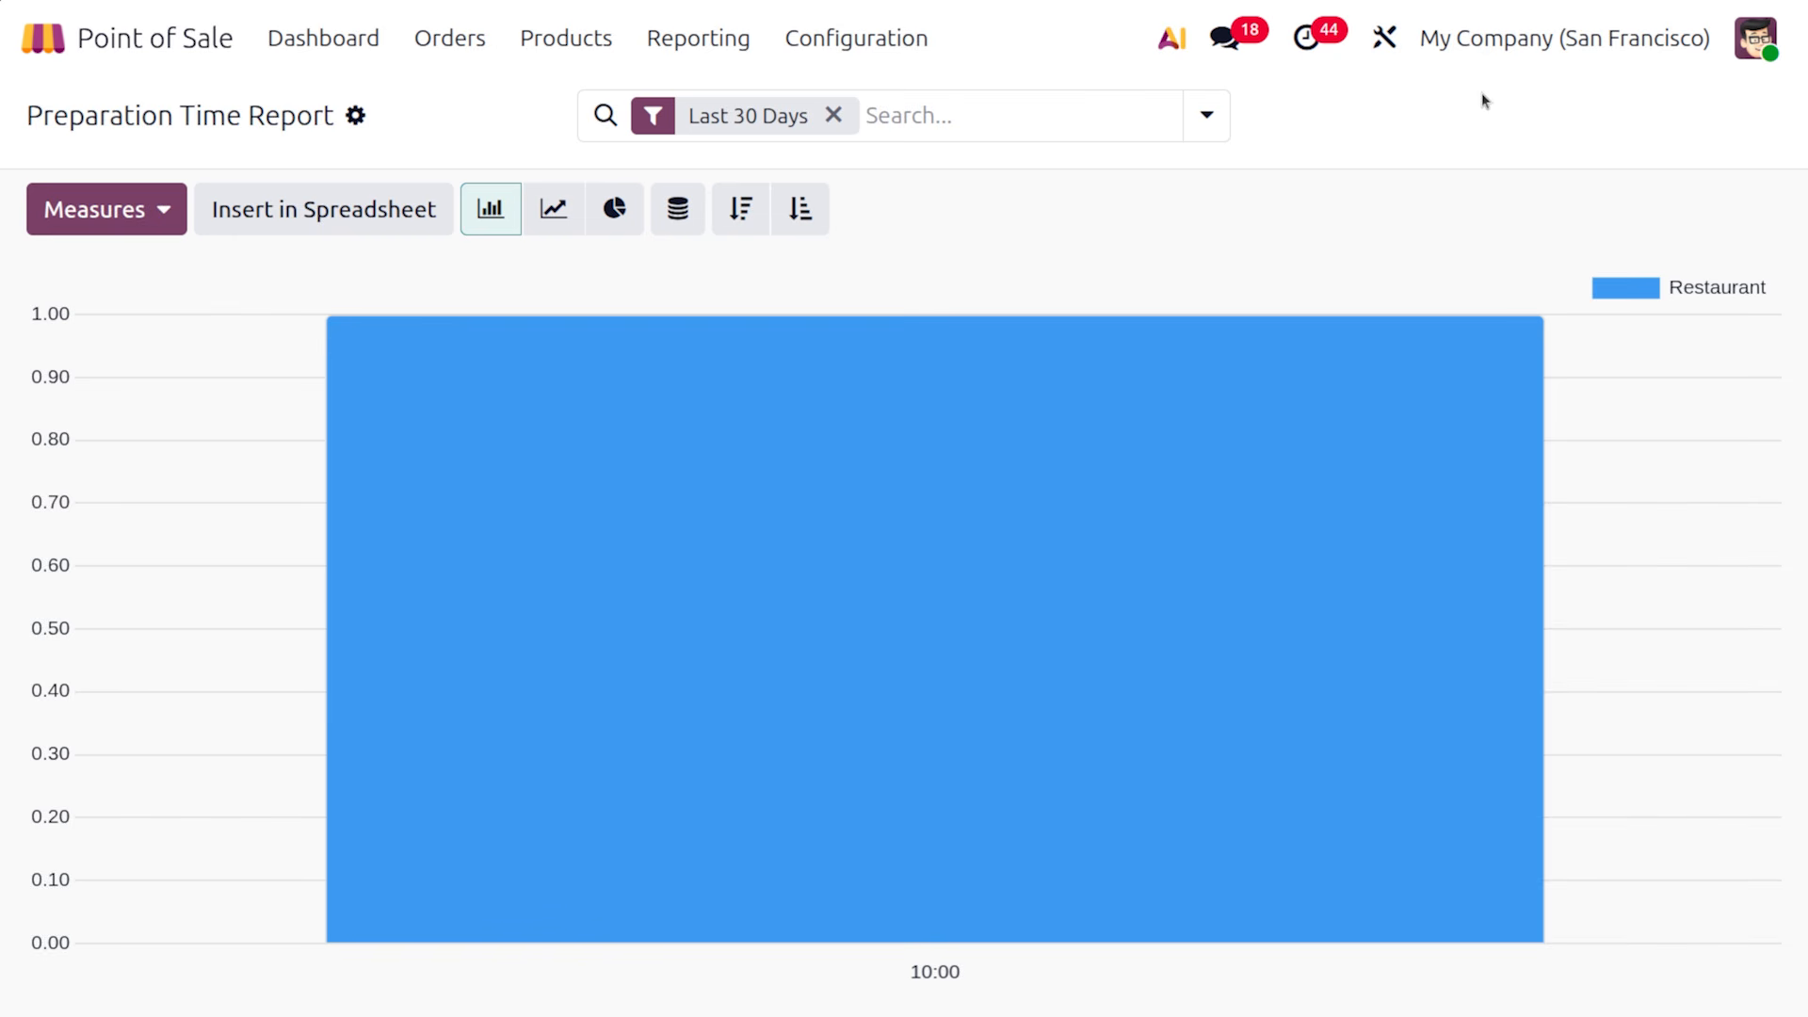